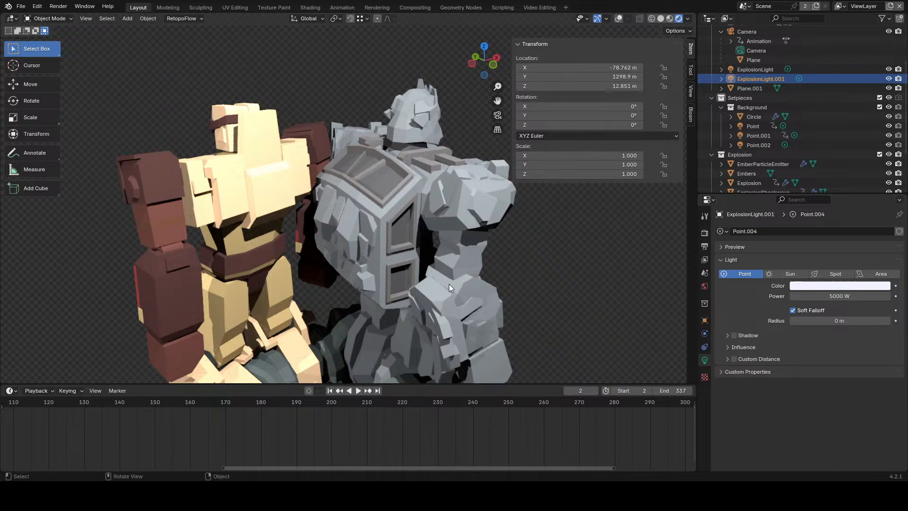
- Play the animation through the scene camera, narrow the transform sidebar to clear the view, and stop playback
key(KP_0)
key(Right)
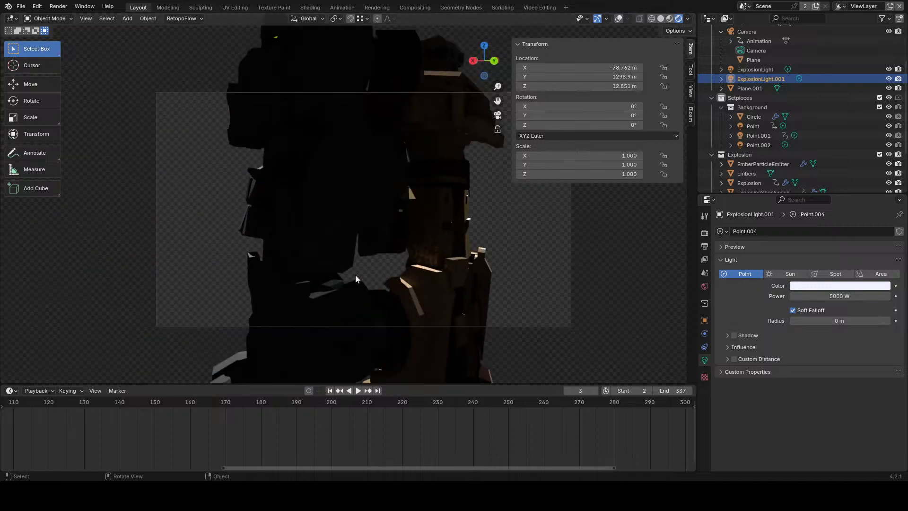
click(358, 391)
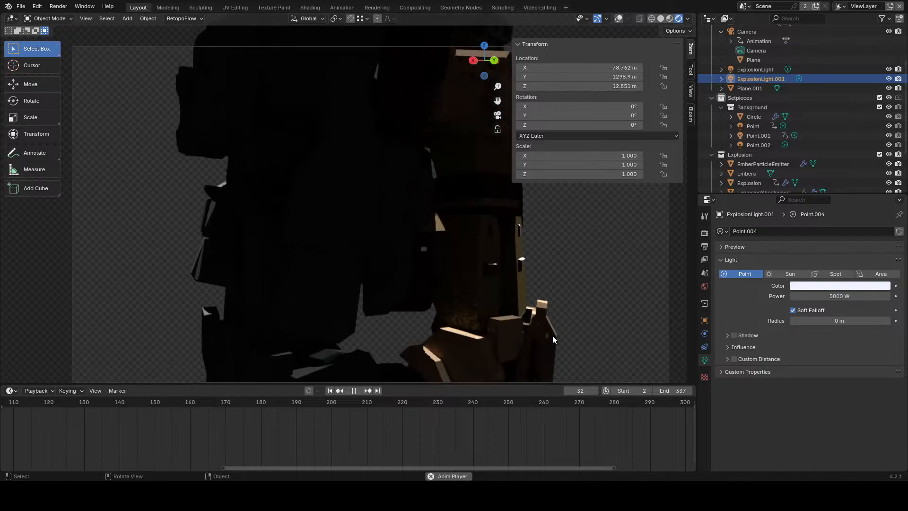
drag(514, 87, 657, 88)
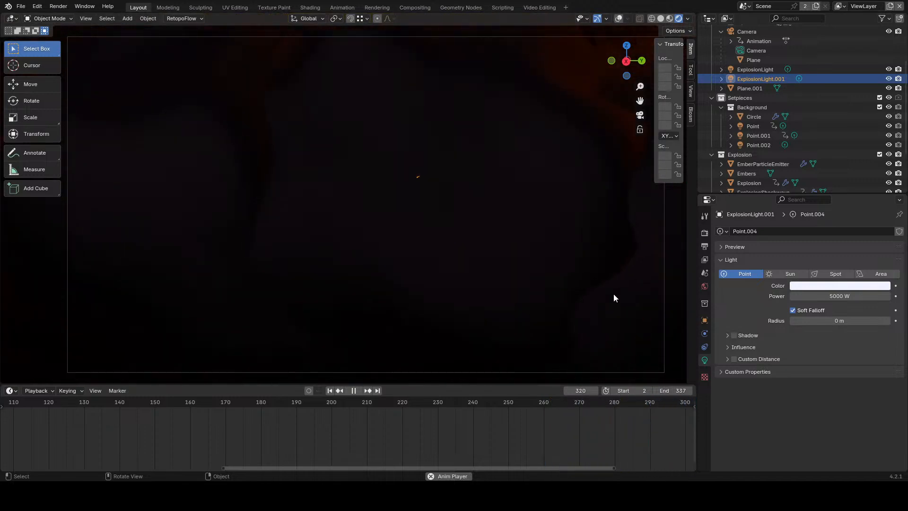
key(space)
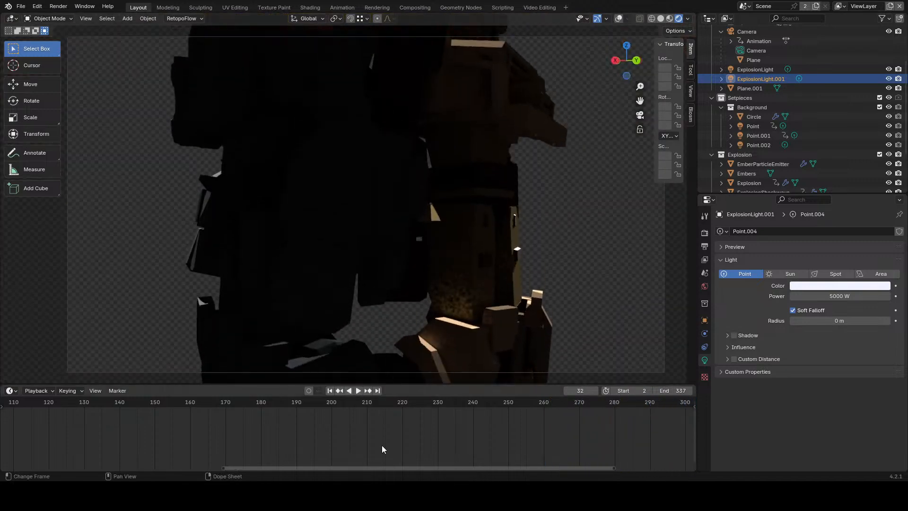
- Scrub to frame 222 and play the end of the animation to review the explosion
drag(460, 466, 652, 455)
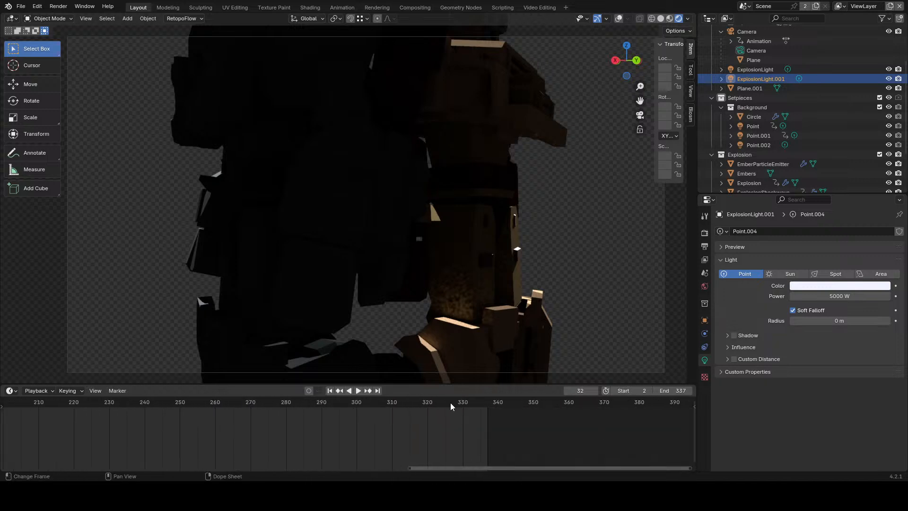
drag(455, 404, 79, 438)
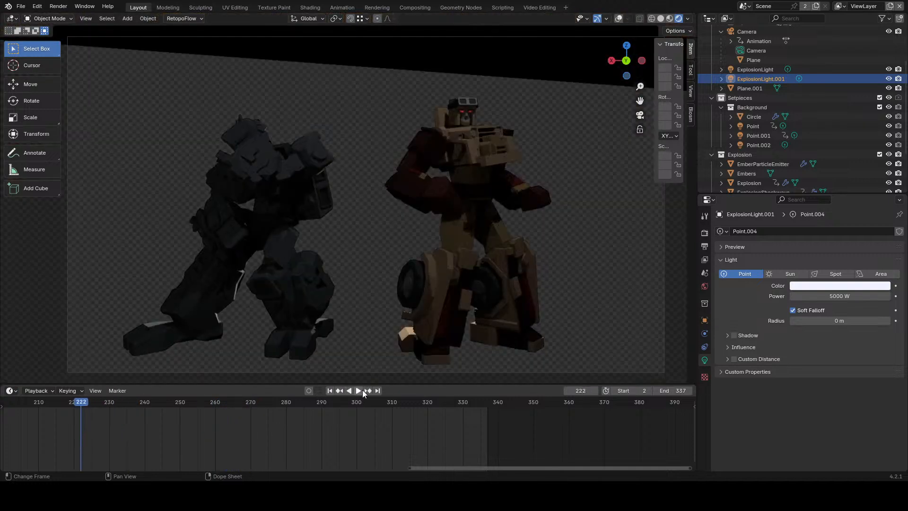
click(362, 391)
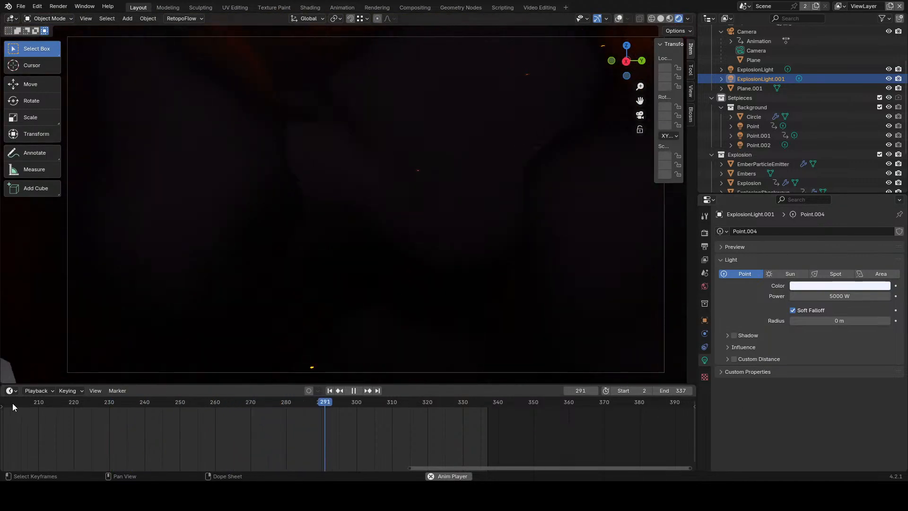
click(12, 403)
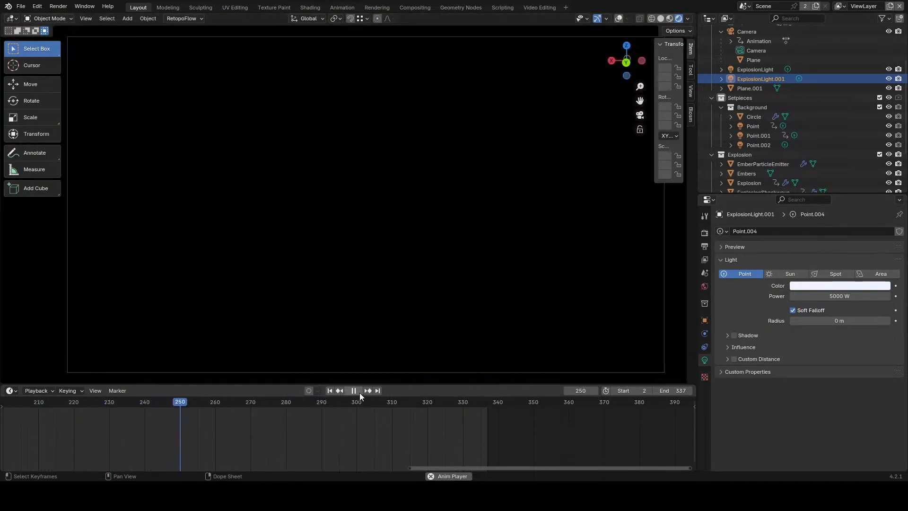
- Stop playback, select the explosion shockwave and set the current frame to 259
click(358, 392)
click(367, 227)
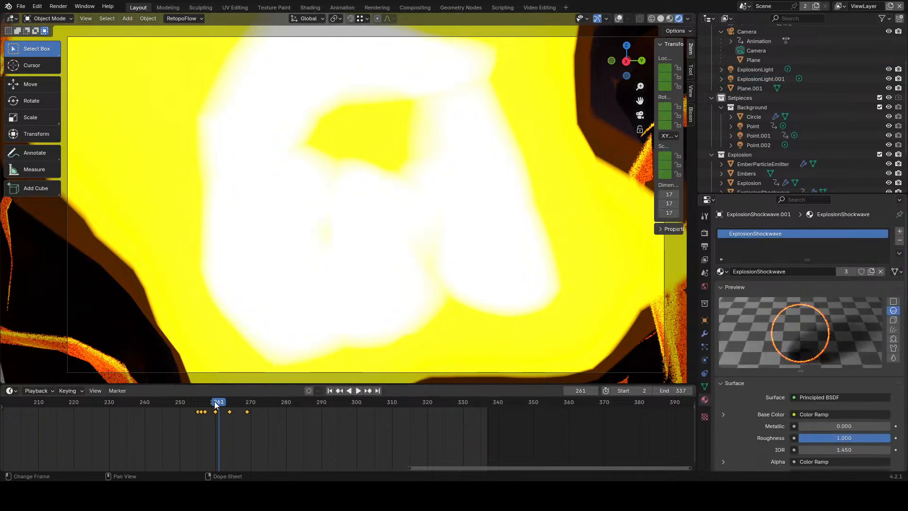
drag(215, 402, 212, 401)
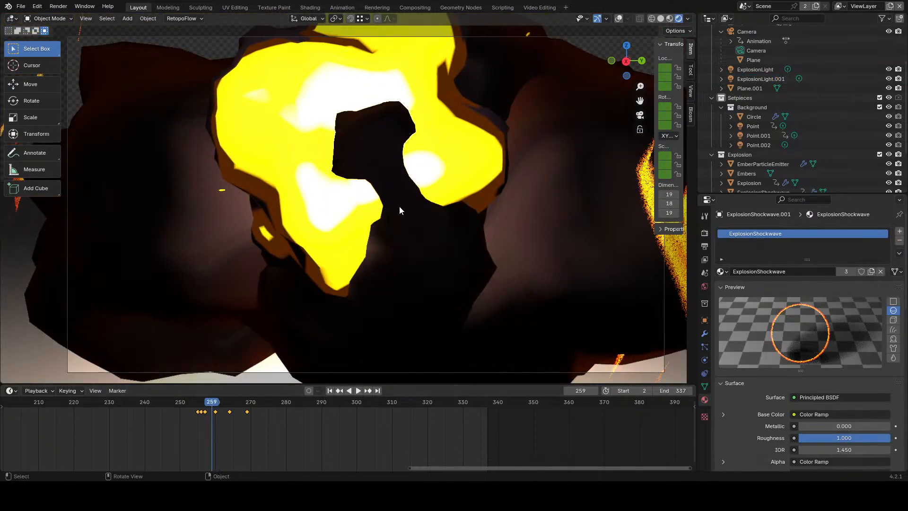
key(g)
key(y)
key(x)
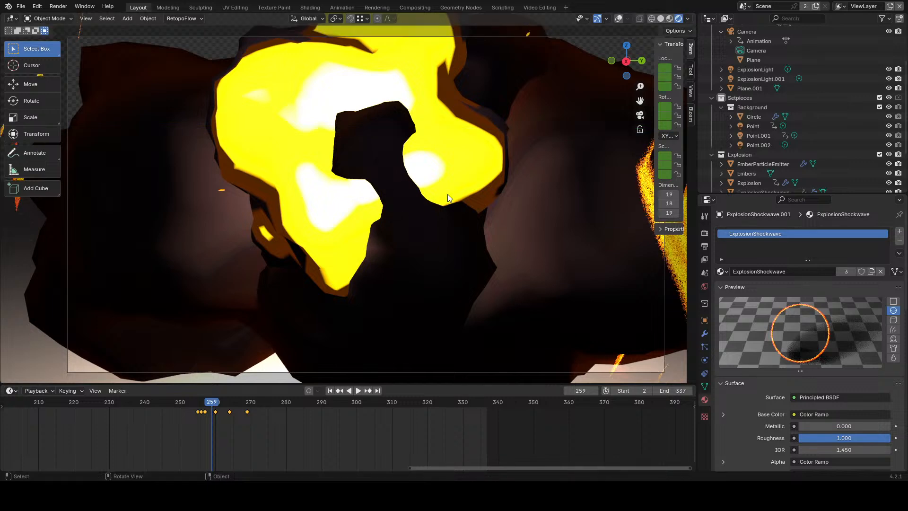
key(Escape)
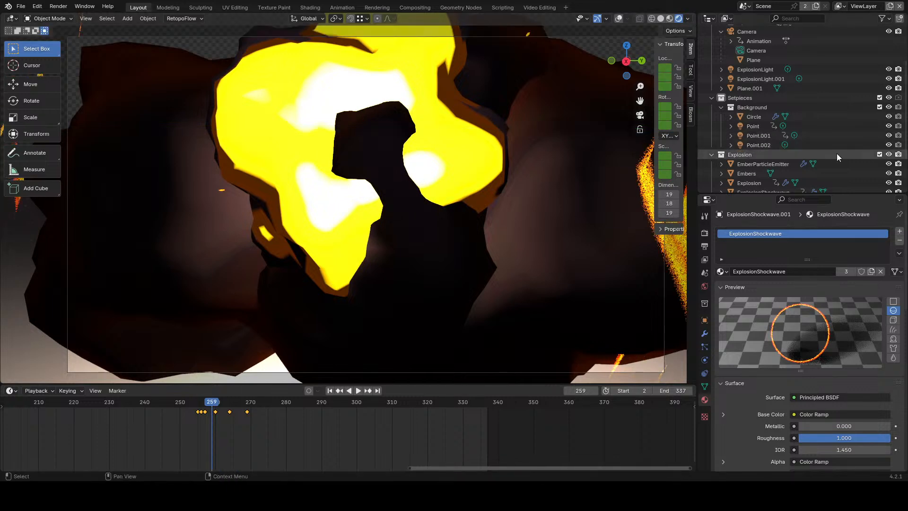
- Move the Explosion object toward the camera along the global X axis and keyframe it at frame 259
scroll(804, 156, down, 2)
click(765, 164)
key(g)
key(x)
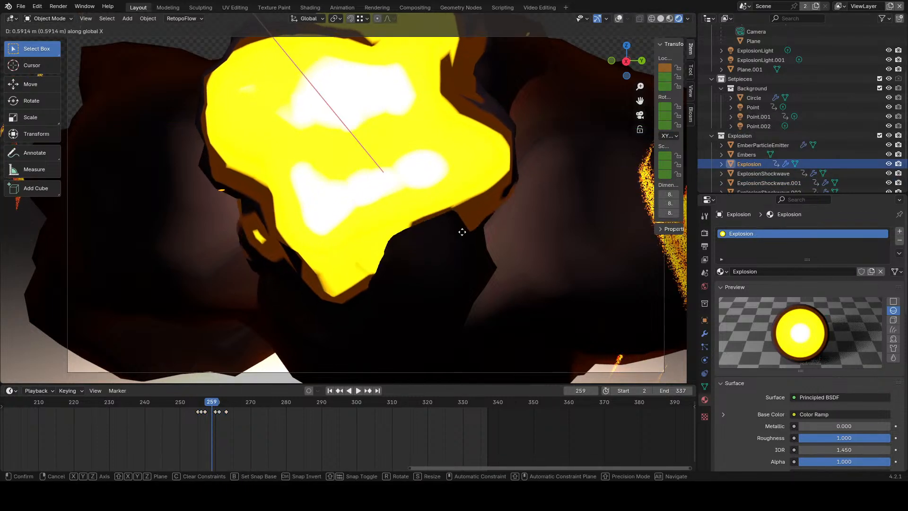
click(458, 236)
key(i)
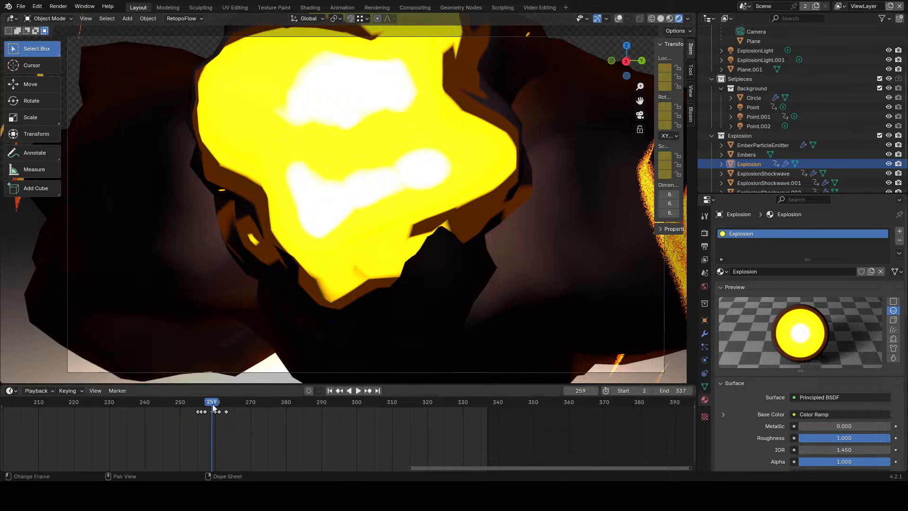
- Replay the animation from just before the explosion to check the new keyframe, and stop playback
mouse_move(209, 404)
mouse_down()
mouse_move(194, 403)
mouse_move(202, 403)
mouse_up()
click(359, 391)
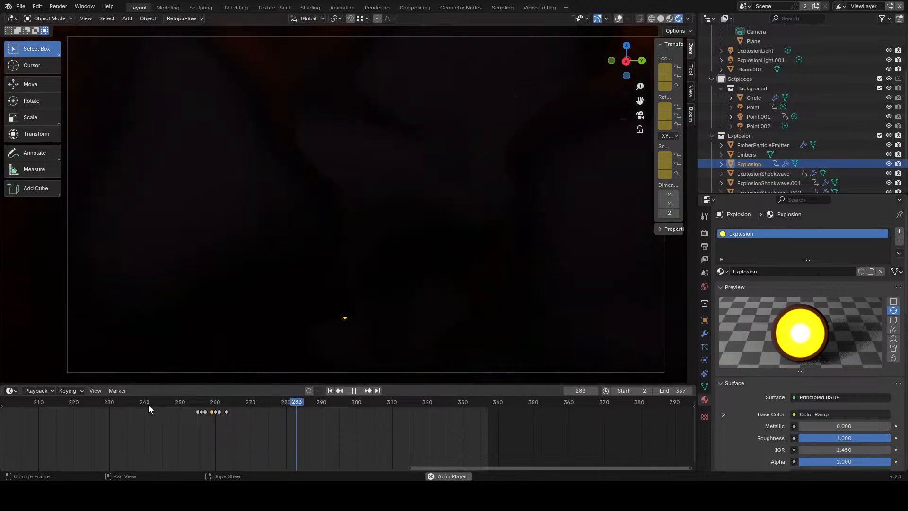
click(116, 392)
click(107, 404)
click(108, 404)
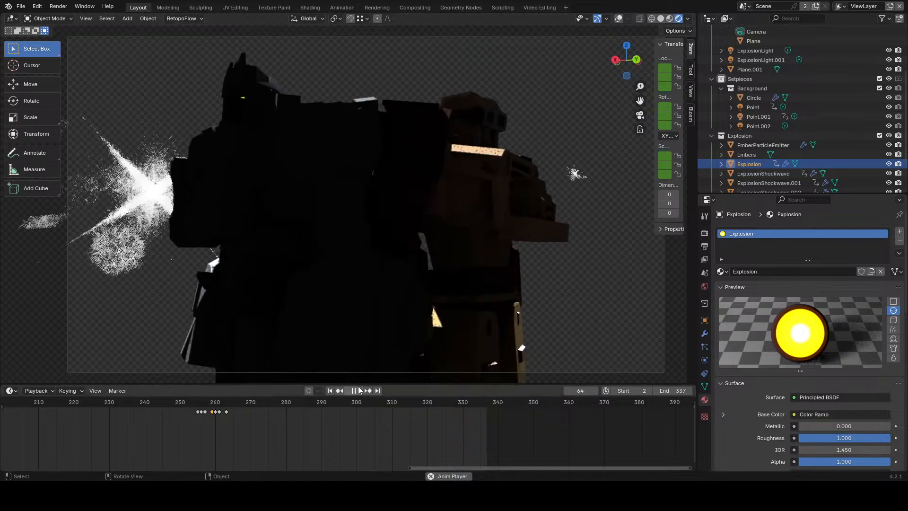
key(space)
- Open the recent file Animatic Characters.blend
click(21, 7)
mouse_move(53, 27)
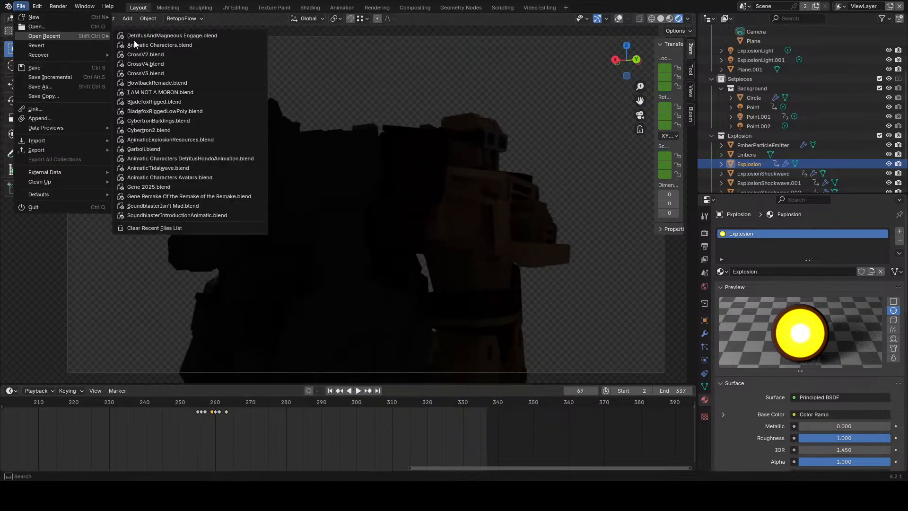
click(140, 44)
click(424, 257)
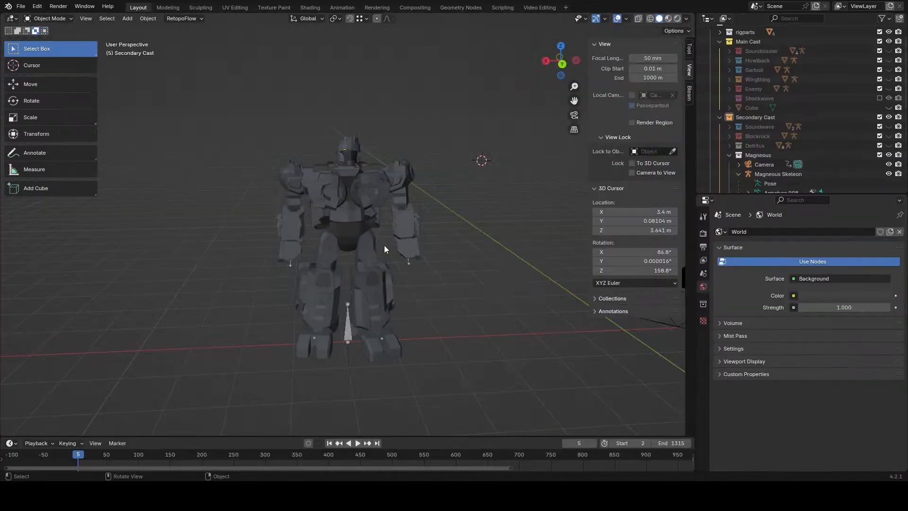
- Show the Detritus collection beside the Magneous robot
middle_drag(390, 264, 399, 270)
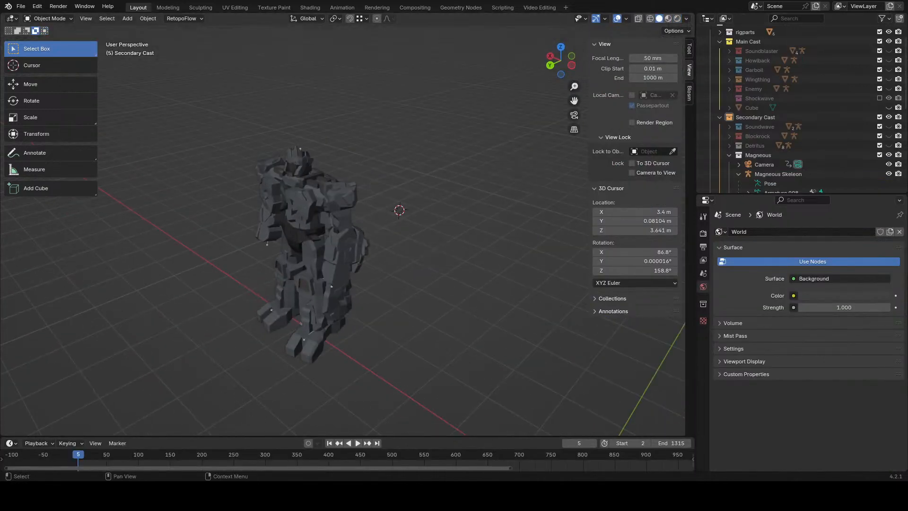
click(889, 145)
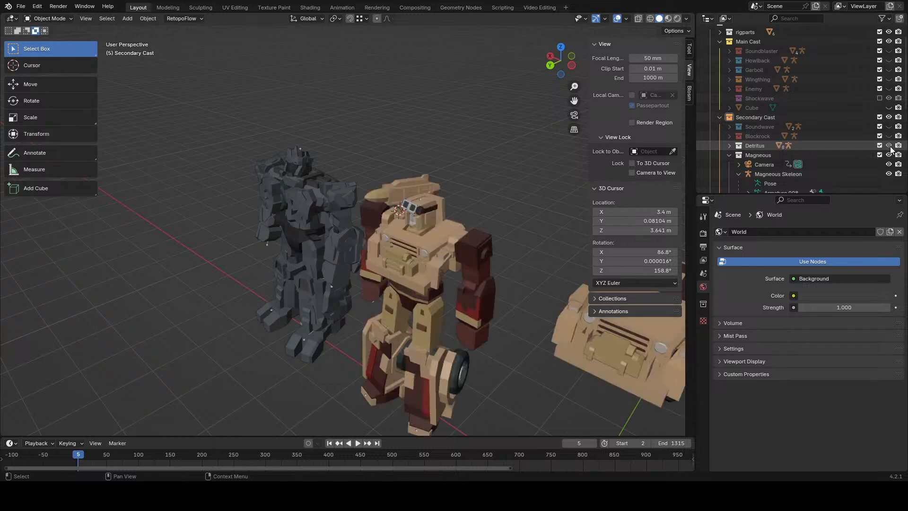
- Examine the front of the Detritus vehicle, focusing on its grille, headlights and bumper
middle_drag(412, 273, 429, 265)
scroll(410, 288, up, 6)
scroll(459, 275, down, 3)
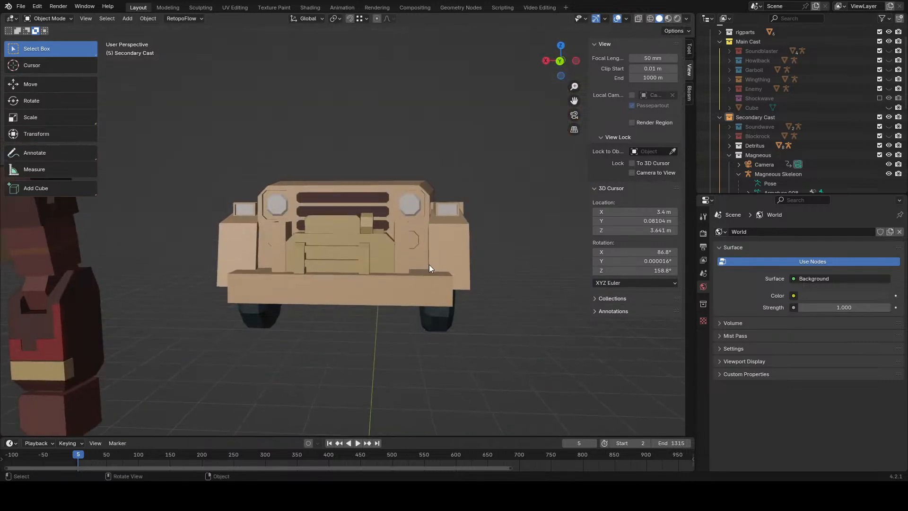
middle_drag(536, 256, 403, 302)
middle_drag(472, 310, 389, 236)
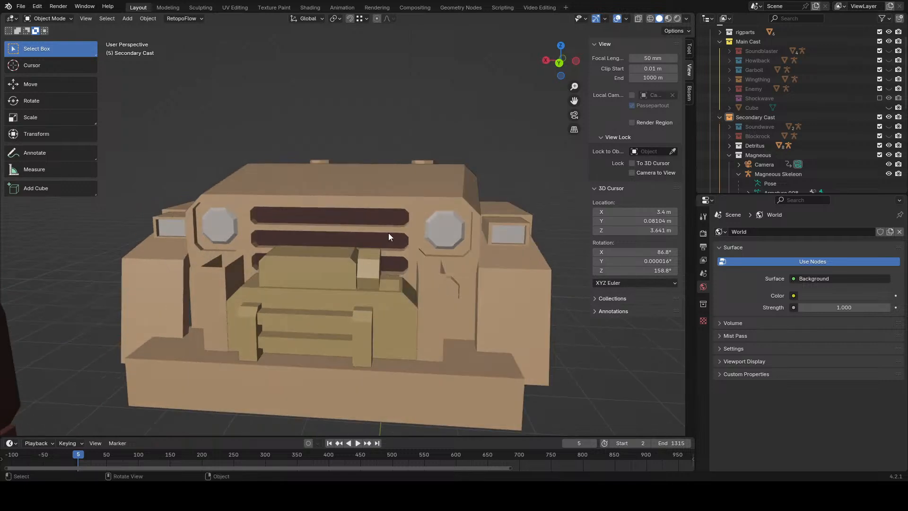
scroll(336, 219, up, 2)
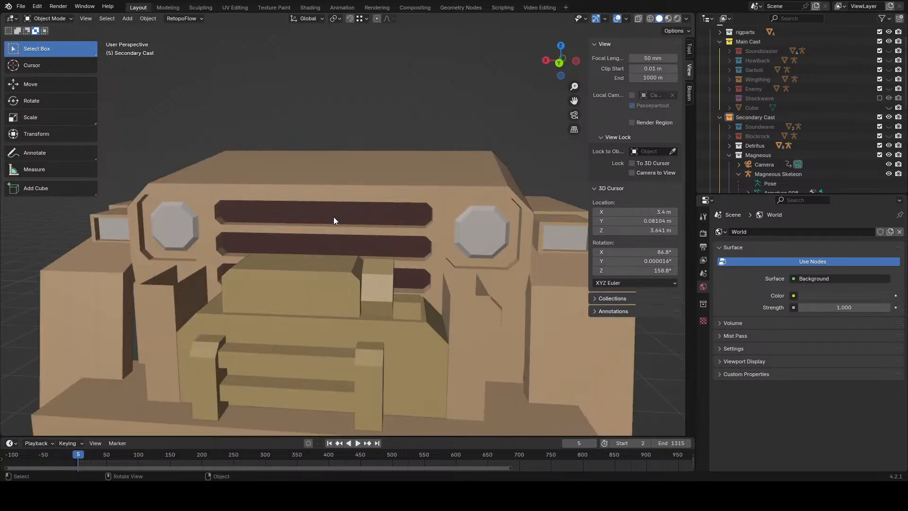
scroll(283, 226, up, 2)
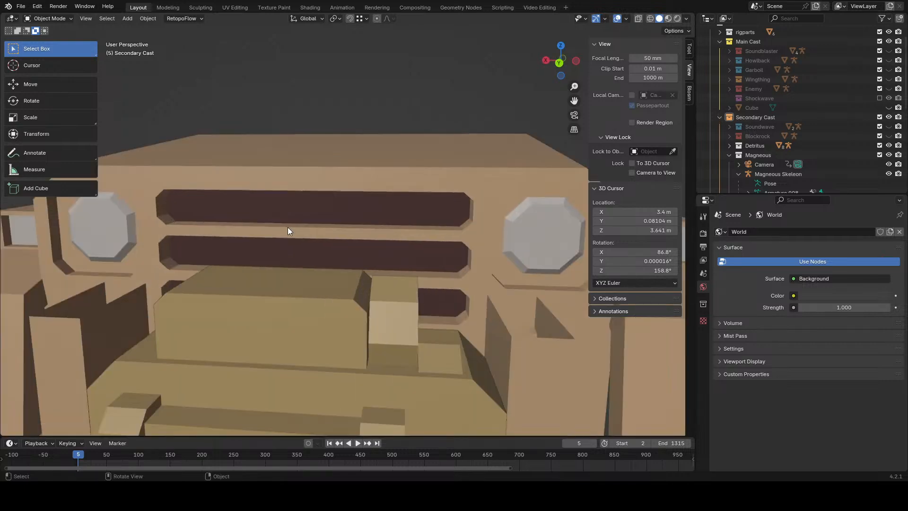
middle_drag(448, 254, 417, 251)
scroll(421, 252, down, 3)
scroll(490, 254, down, 3)
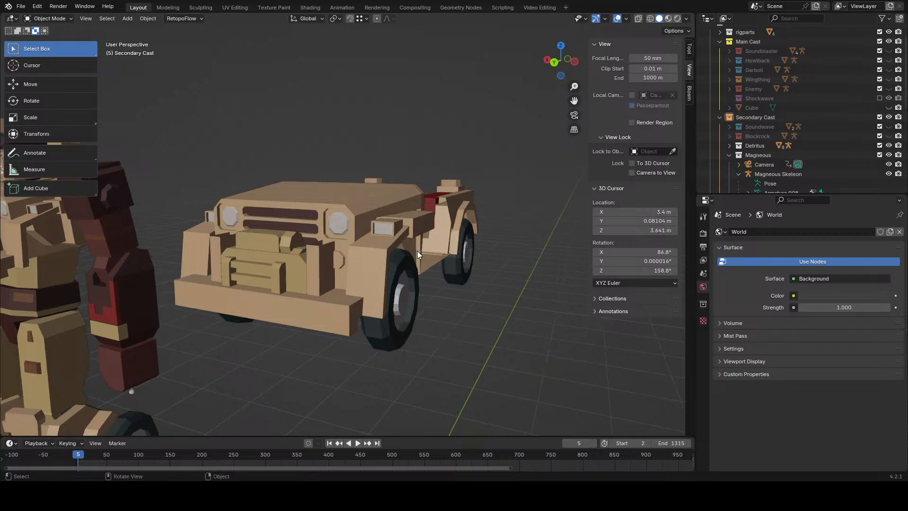
middle_drag(339, 248, 342, 226)
scroll(361, 257, up, 4)
shift+middle_drag(237, 155, 358, 203)
scroll(358, 208, down, 6)
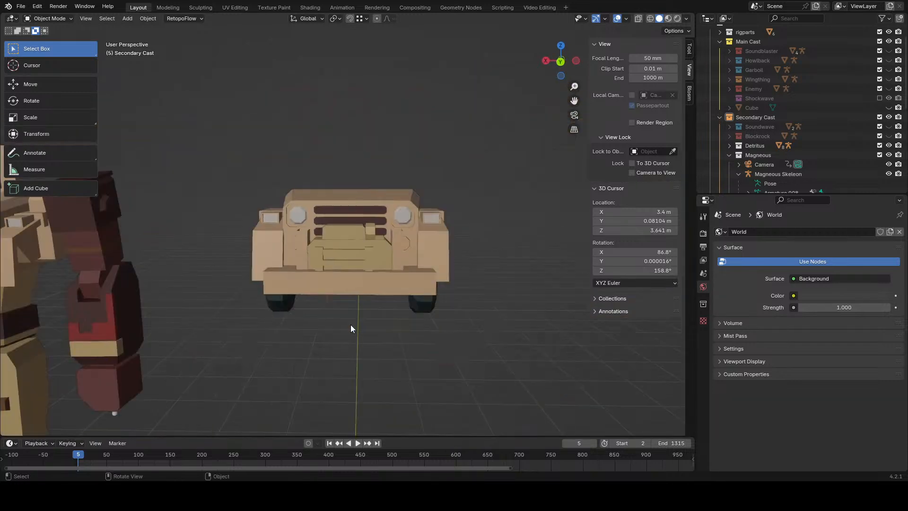
shift+middle_drag(302, 303, 366, 307)
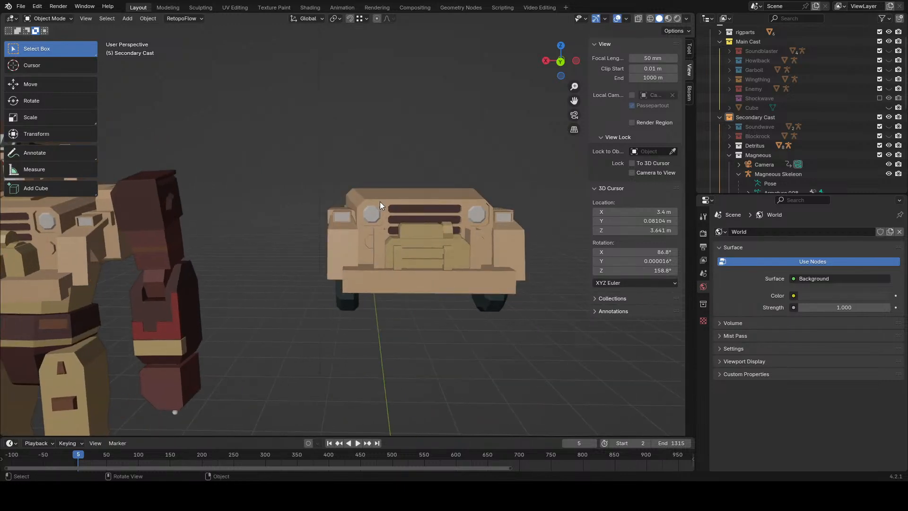
- Inspect the chest of the Detritus robot to compare it with the vehicle's front end
middle_drag(208, 257, 373, 289)
scroll(347, 242, up, 4)
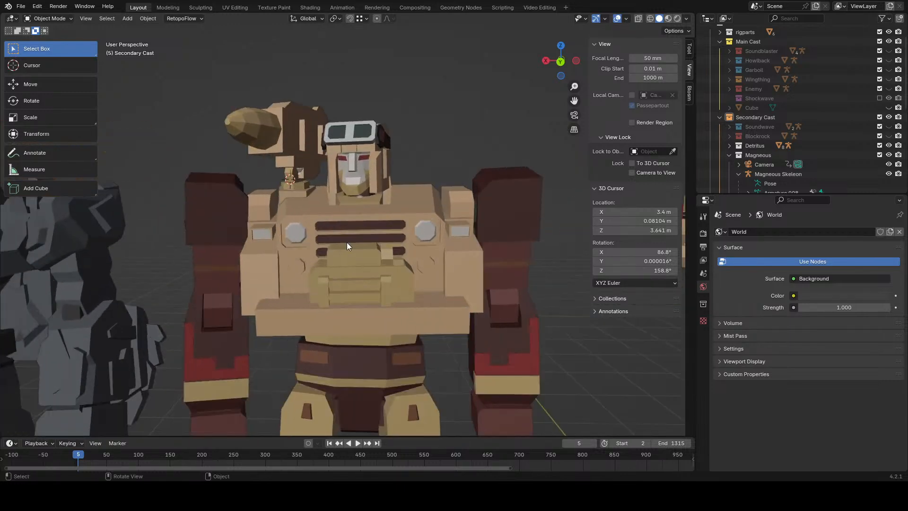
mouse_move(347, 243)
middle_down()
mouse_move(313, 252)
mouse_move(331, 241)
middle_up()
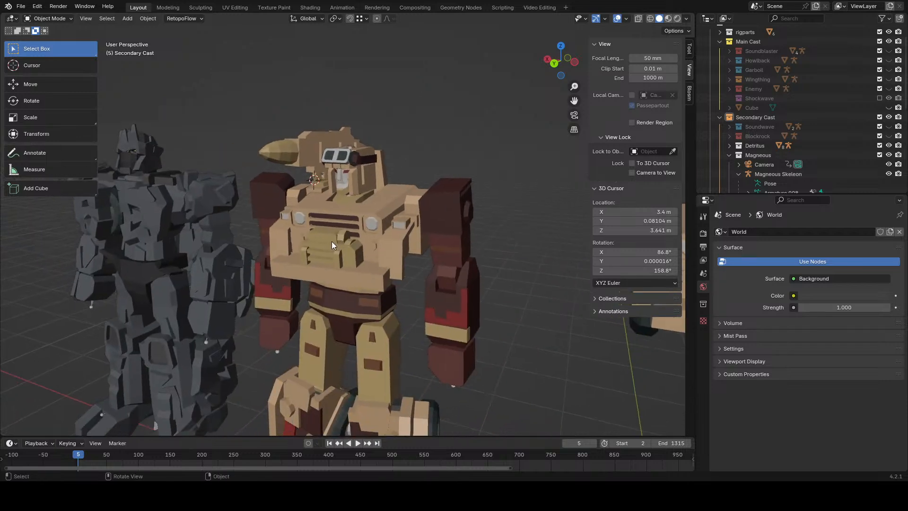
scroll(439, 271, down, 6)
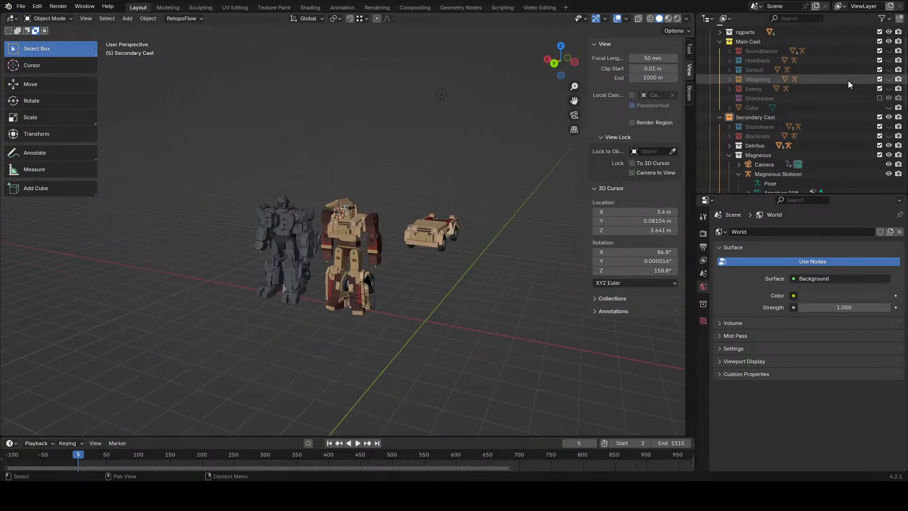
- Hide the Detritus collection and leave only the Magneous collection shown
click(889, 155)
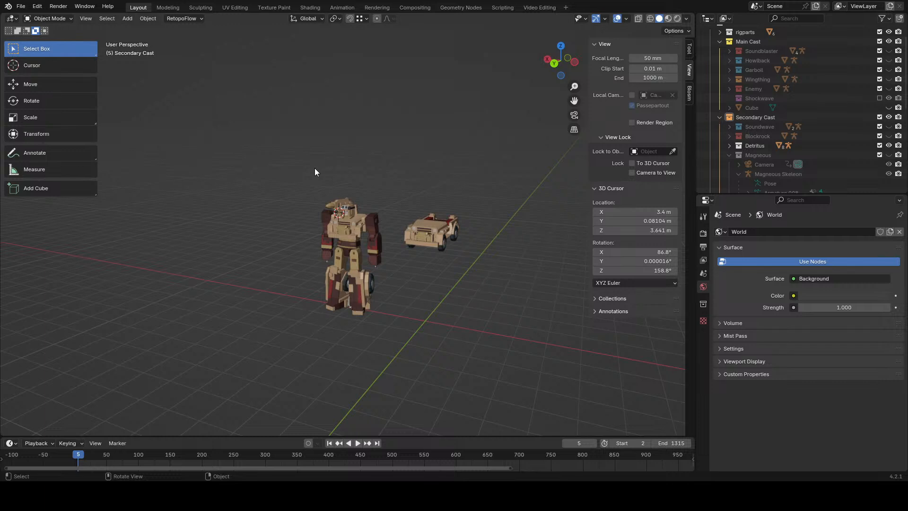
click(889, 145)
click(889, 154)
- Examine the Magneous robot up close and from several angles
scroll(359, 286, up, 6)
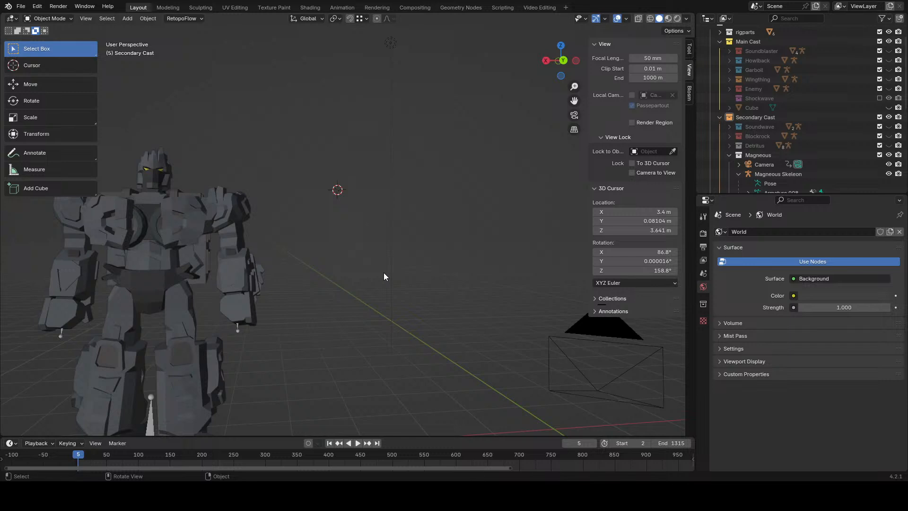
middle_drag(384, 273, 396, 284)
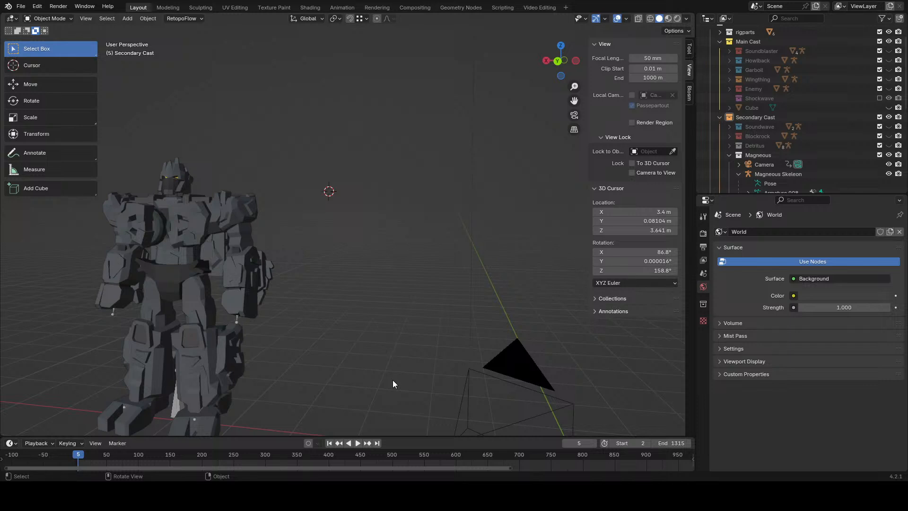
middle_drag(392, 383, 396, 301)
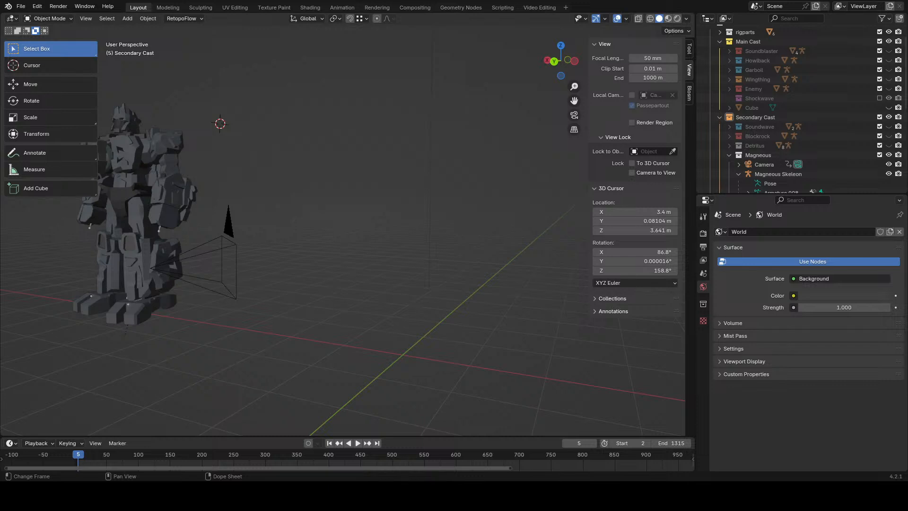
middle_drag(292, 337, 348, 336)
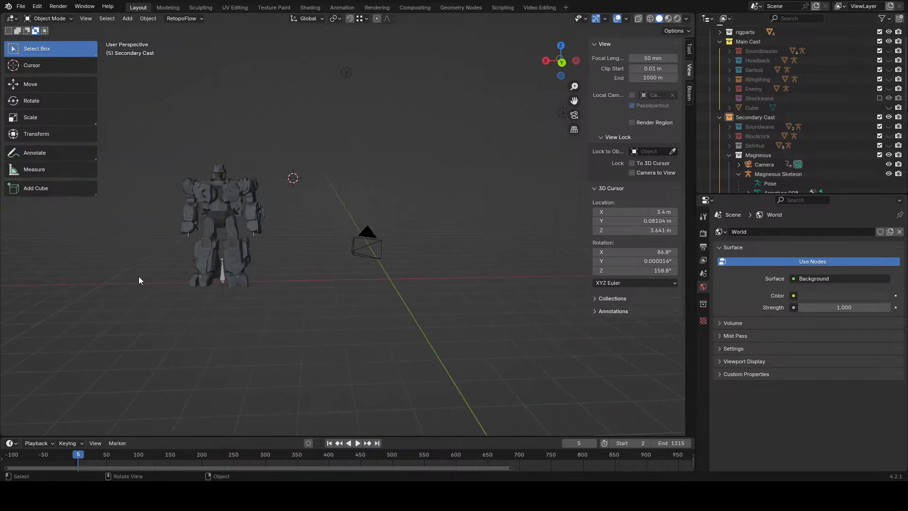
- Bring in the red robot toy photo as a reference image and move it across to the far side of the Magneous robot
click(21, 6)
drag(312, 142, 297, 123)
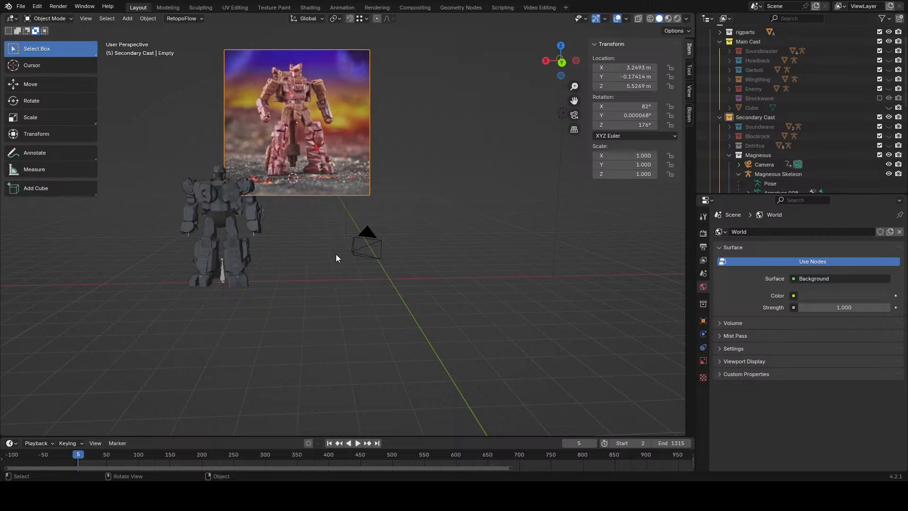
click(561, 76)
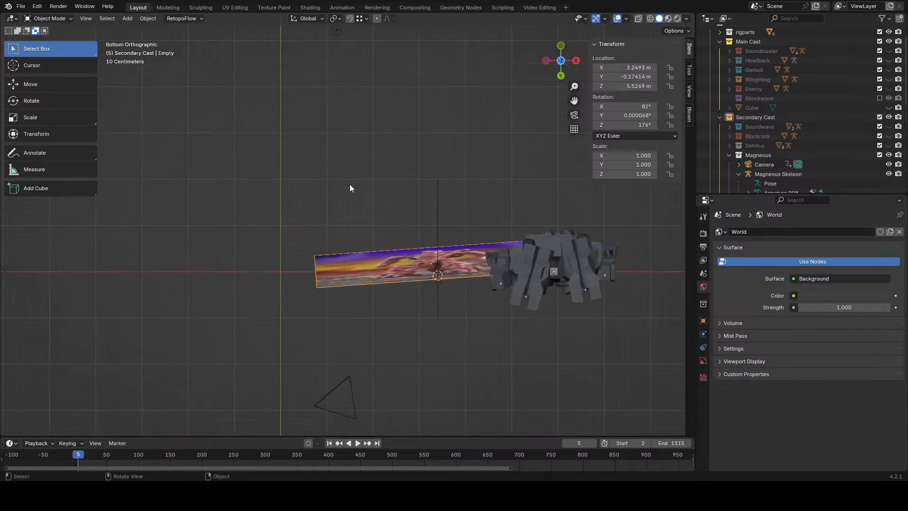
middle_drag(406, 131, 320, 350)
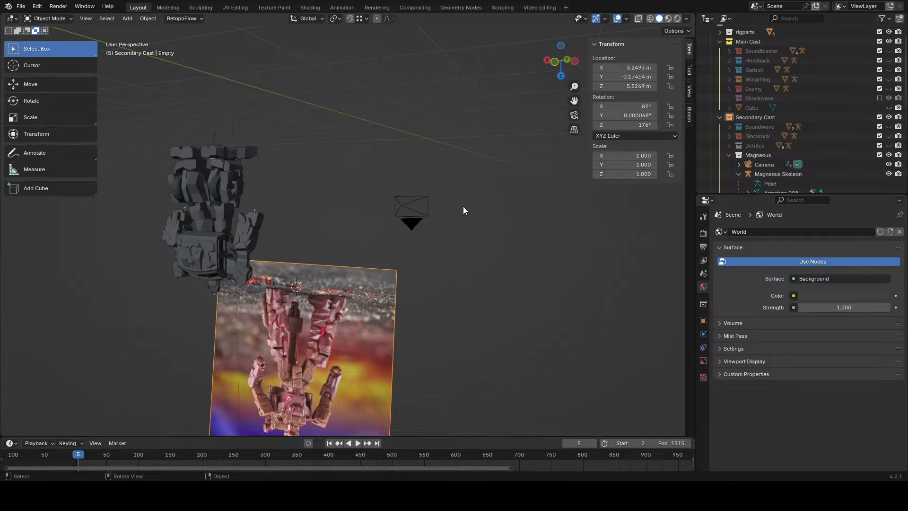
middle_drag(464, 207, 468, 128)
click(560, 57)
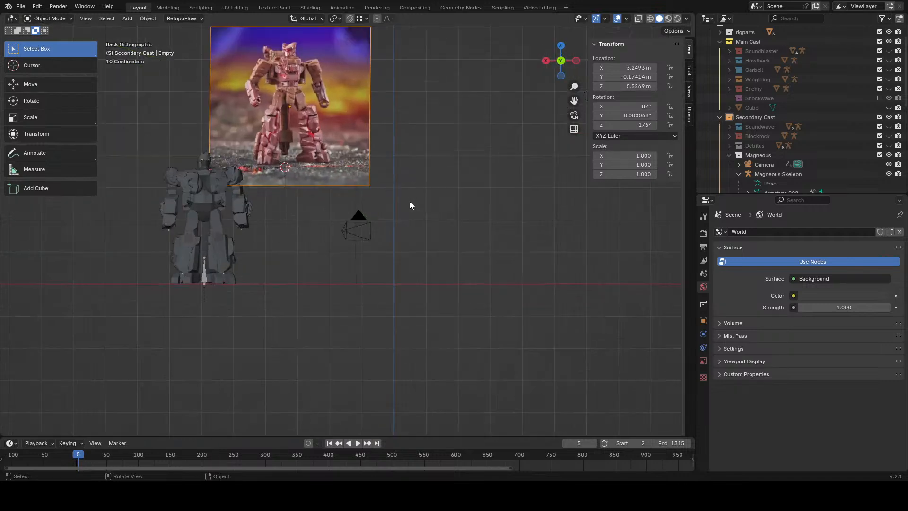
key(g)
click(550, 297)
- Scale the robot reference image to 0.804 and place it at about X -3.93 m, Z 1.63 m
scroll(628, 310, up, 1)
key(s)
click(601, 290)
shift+middle_drag(446, 287, 416, 247)
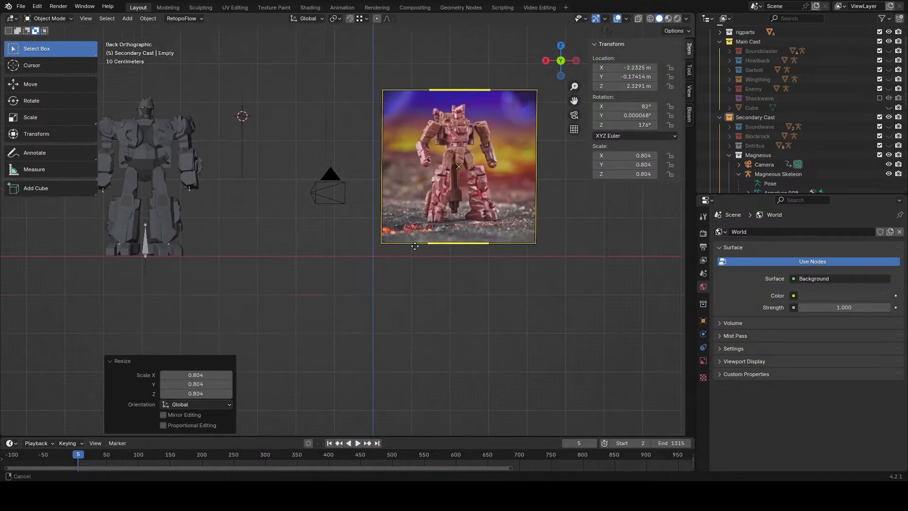
key(g)
click(458, 274)
- Hide the camera belonging to the Magneous collection
click(317, 203)
middle_drag(254, 146, 277, 160)
scroll(277, 160, down, 4)
- Delete the orange vehicle reference image standing beside the Magneous robot
click(561, 63)
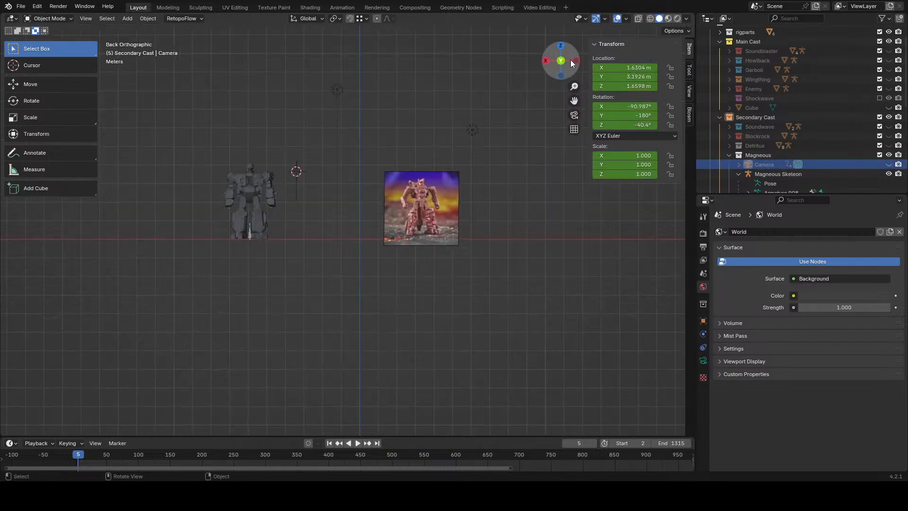
click(574, 61)
scroll(417, 170, down, 1)
click(358, 191)
scroll(406, 216, up, 5)
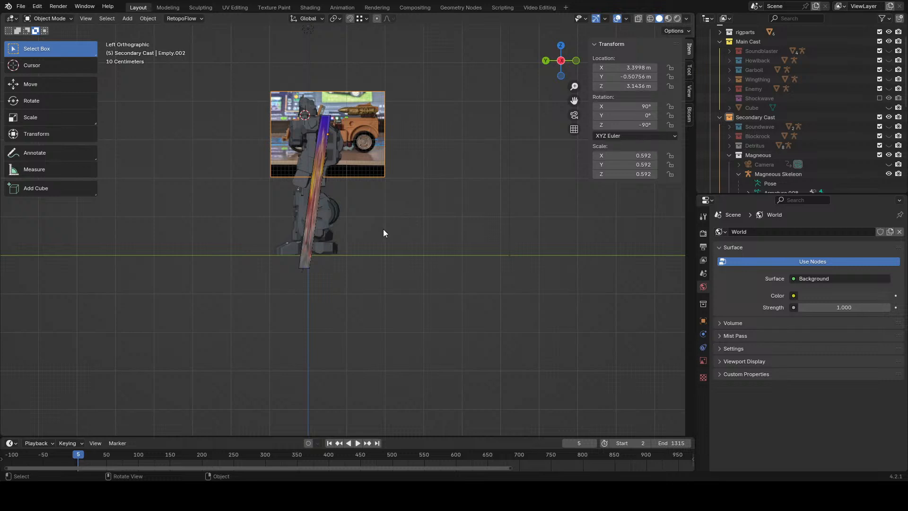
key(h)
key(alt+h)
key(g)
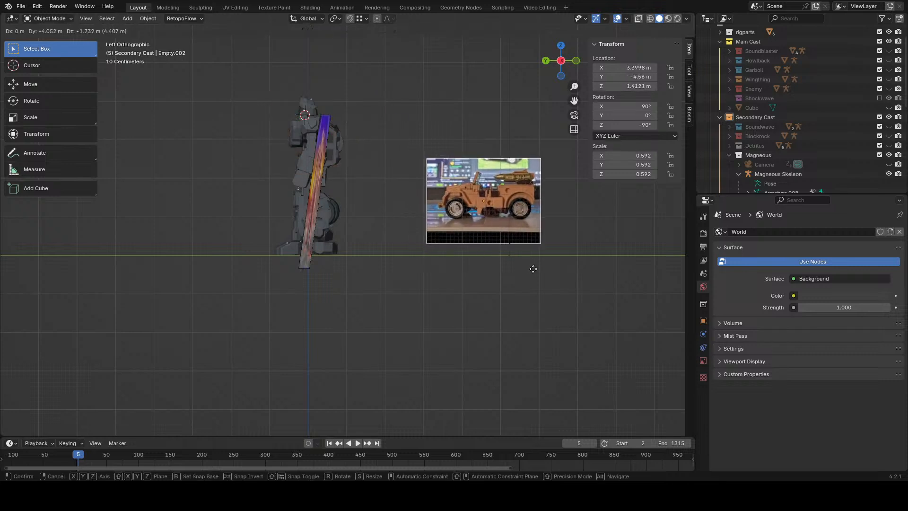
right_click(533, 269)
key(Delete)
- Set the 3D cursor's X, Y and Z location to 0 m
middle_drag(436, 236, 255, 160)
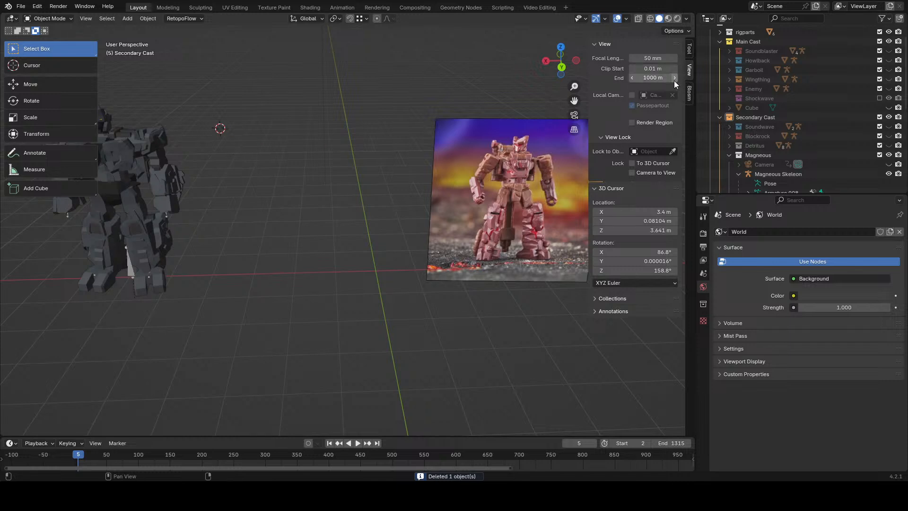
click(637, 221)
text(0)
key(Return)
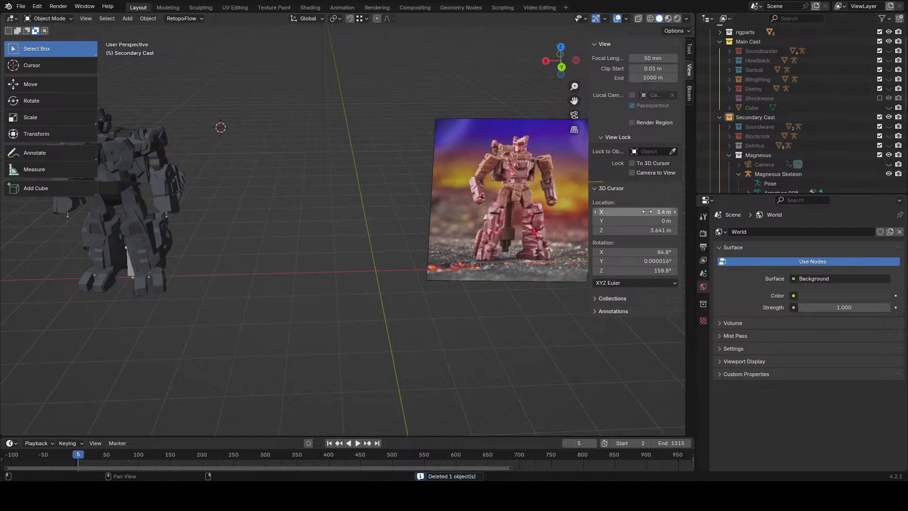
click(637, 213)
text(0)
key(Return)
click(637, 231)
text(0)
key(Return)
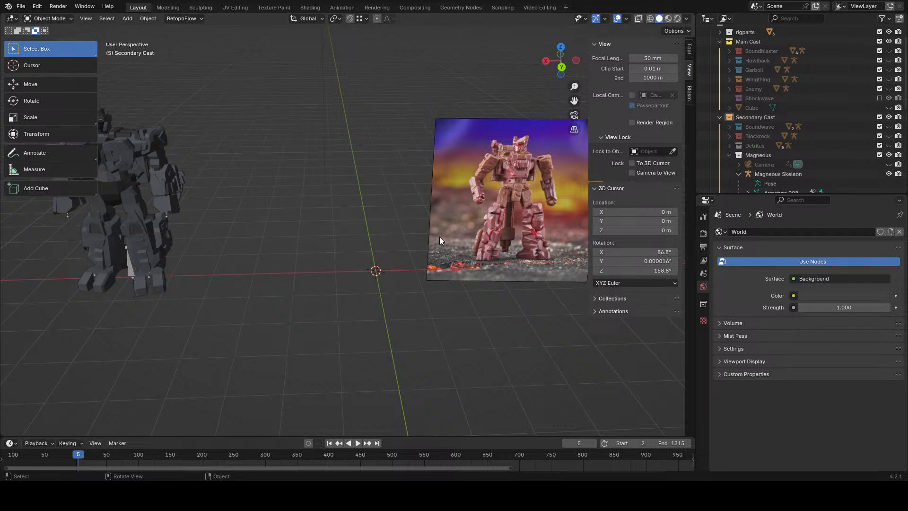
- Add a cube mesh at the 3D cursor and switch it to Edit Mode
click(439, 236)
scroll(413, 245, up, 3)
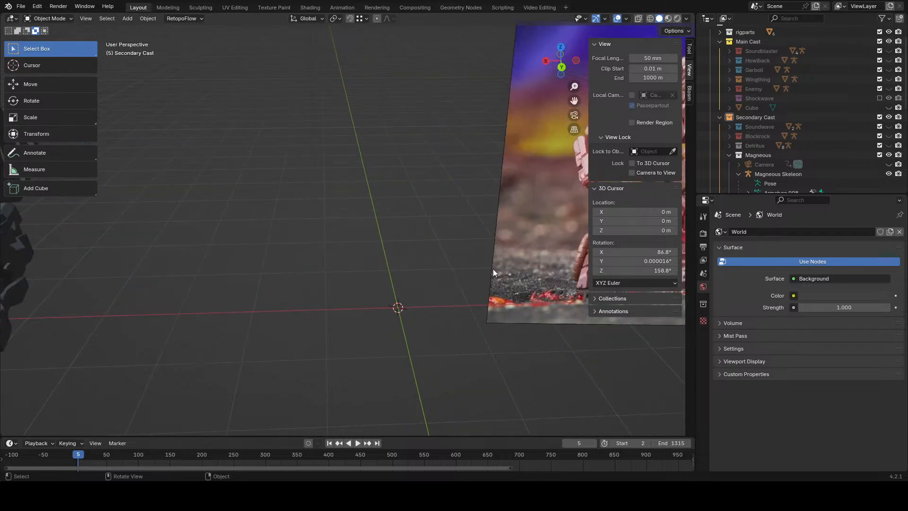
click(564, 69)
key(shift+a)
mouse_move(397, 232)
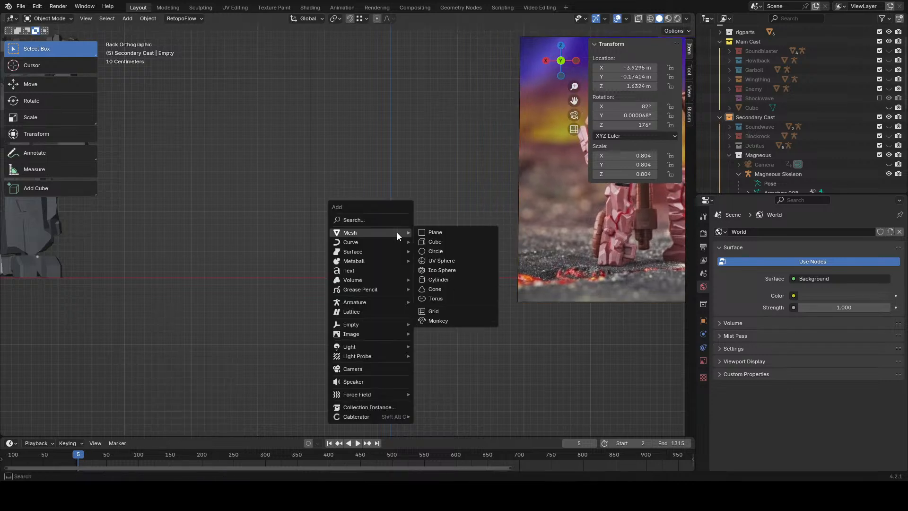
click(443, 242)
click(61, 21)
click(65, 38)
- Add a Mirror modifier on the X axis to the new cube
scroll(362, 307, down, 5)
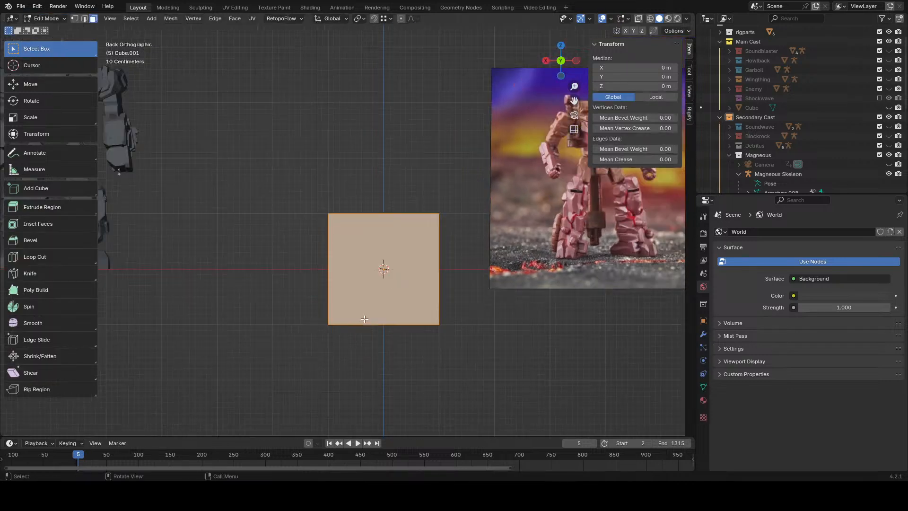
middle_drag(365, 316, 407, 331)
scroll(223, 195, up, 3)
middle_drag(223, 194, 249, 200)
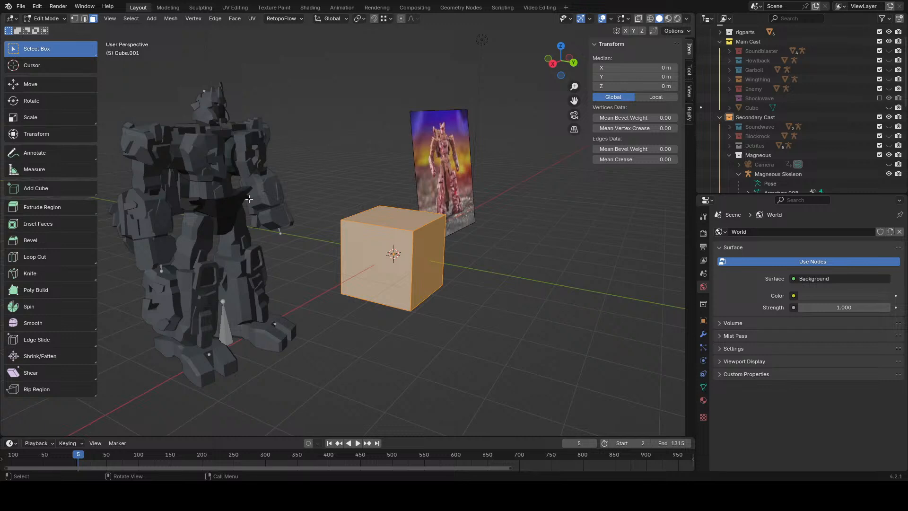
click(703, 334)
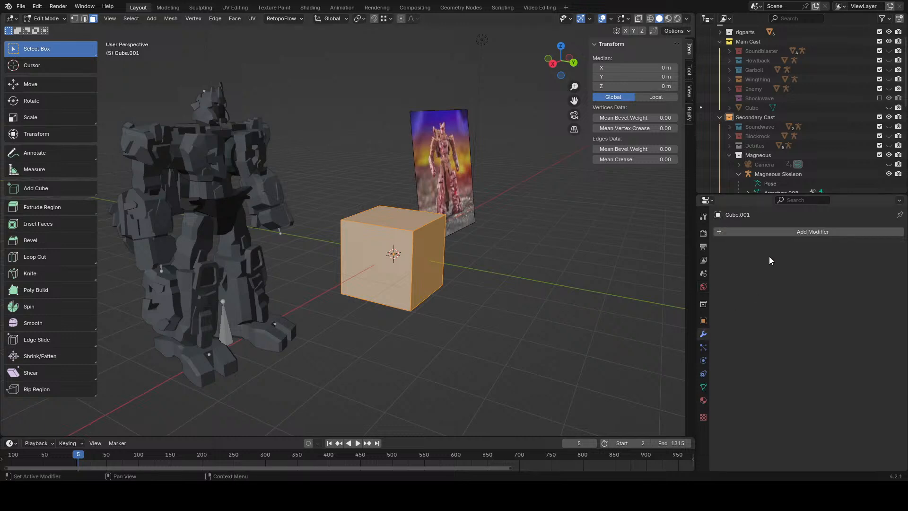
click(771, 235)
text(mirr)
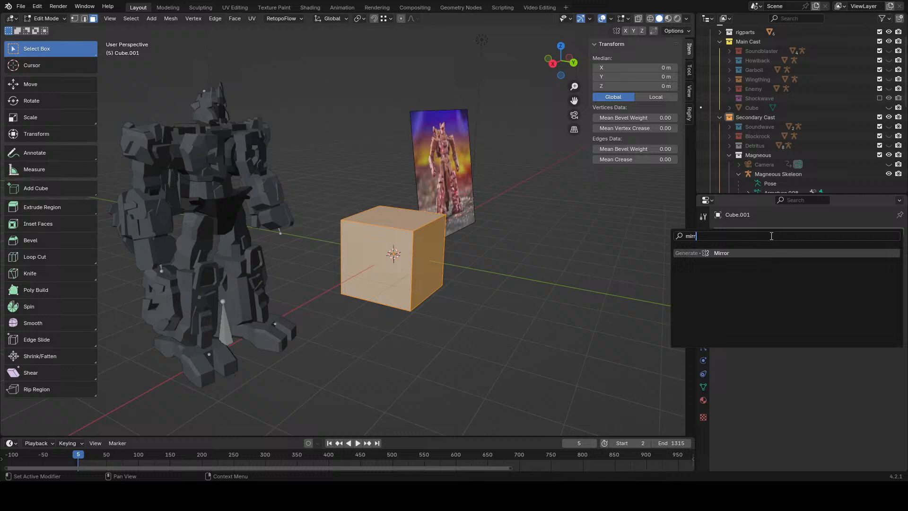
click(738, 254)
- Scale the cube down and move it about -0.48 m in X and 0.59 m in Z, away from its mirrored copy
middle_drag(544, 236, 465, 259)
key(s)
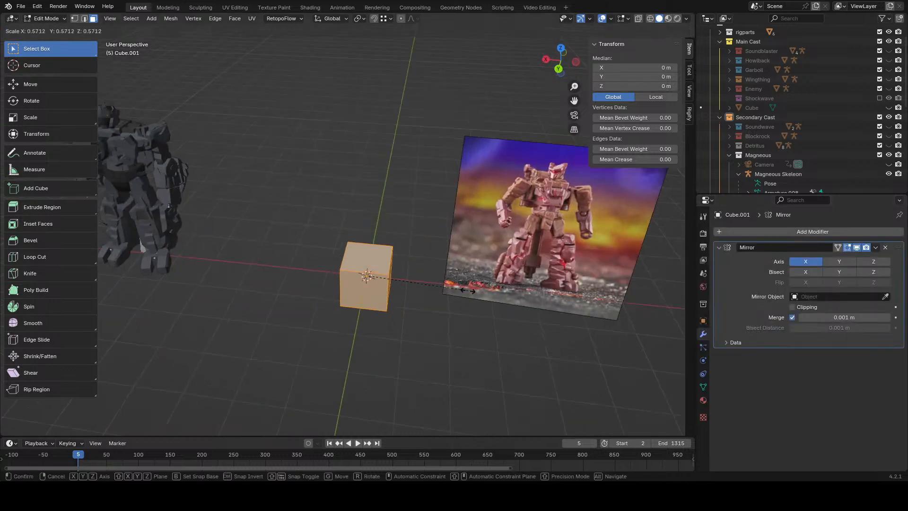
click(426, 284)
click(558, 68)
key(g)
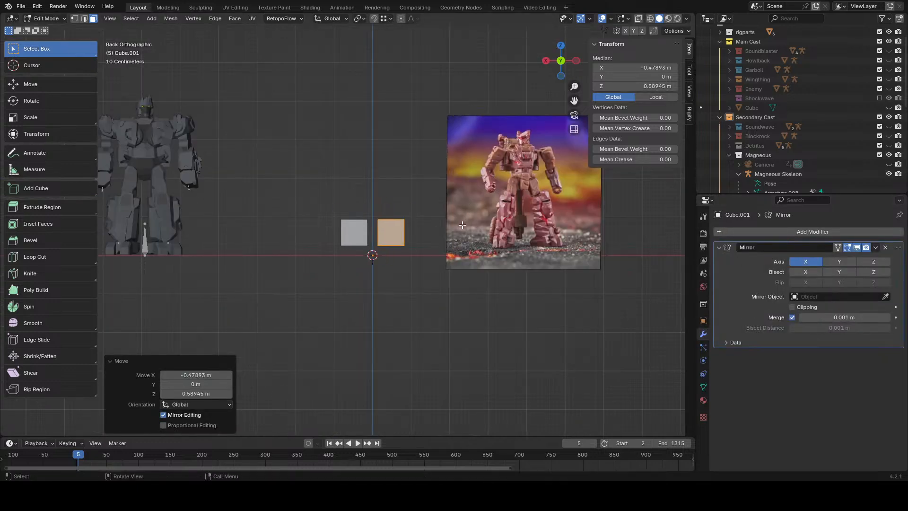
- Stretch the cube by 2.272 along Z into a leg block and raise it about 0.38 m
key(s)
key(z)
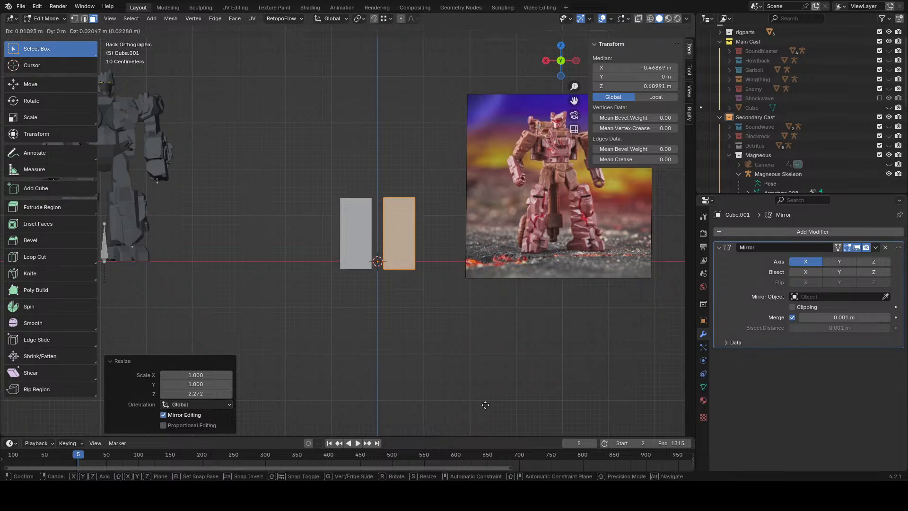
key(g)
key(z)
click(483, 376)
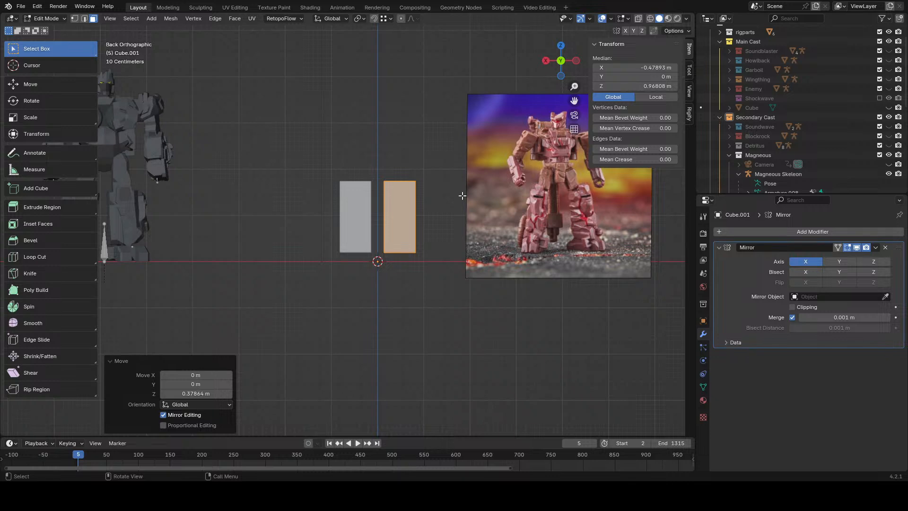
- Duplicate the leg block's bottom face in place and enlarge the copy slightly
scroll(462, 195, up, 3)
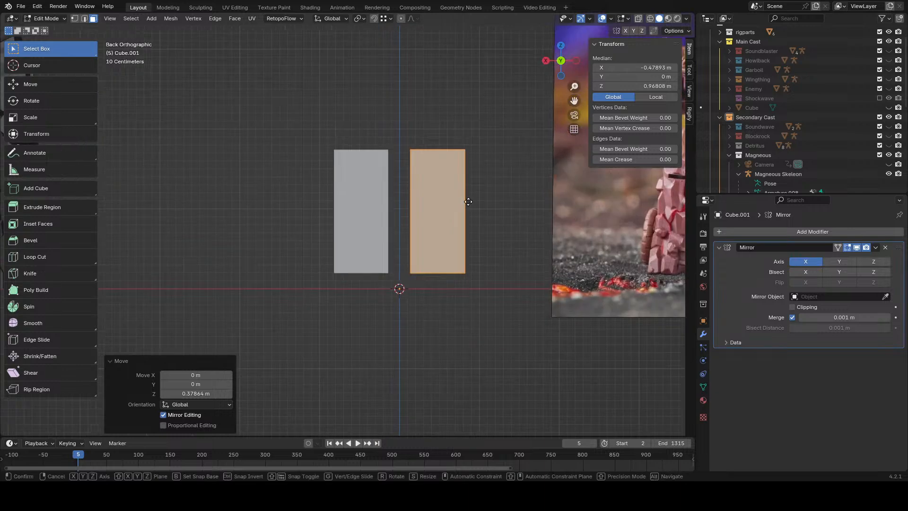
shift+middle_drag(207, 165, 150, 131)
scroll(440, 254, up, 1)
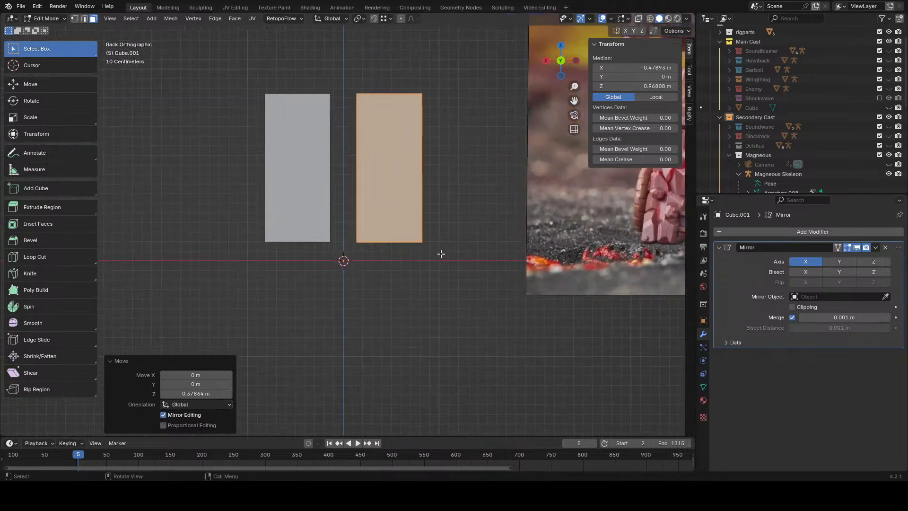
middle_drag(440, 253, 390, 227)
click(367, 218)
click(575, 63)
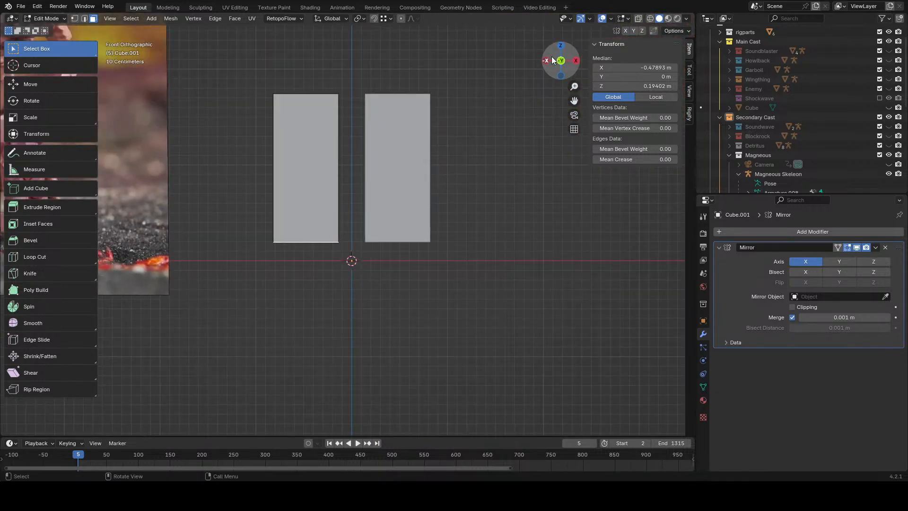
click(558, 62)
key(g)
right_click(482, 237)
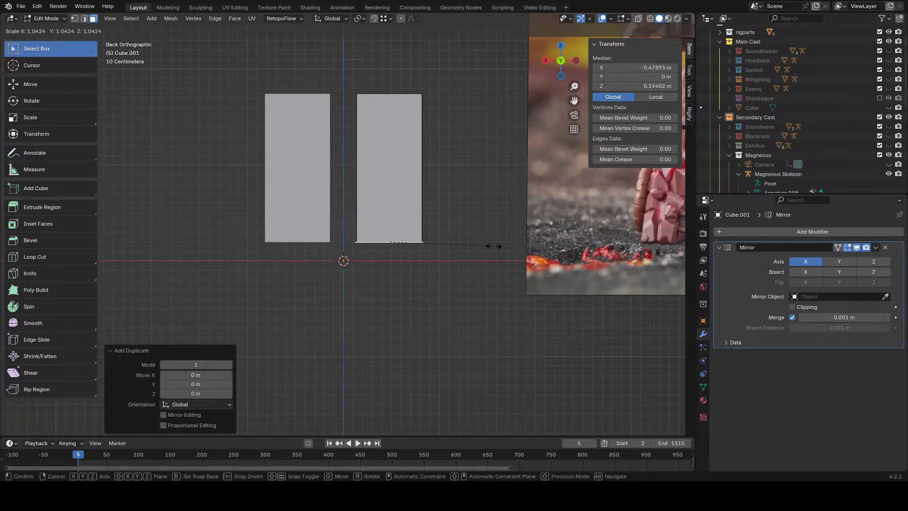
- Extrude the enlarged face about 0.19 m downward along Z to form a foot
key(g)
key(z)
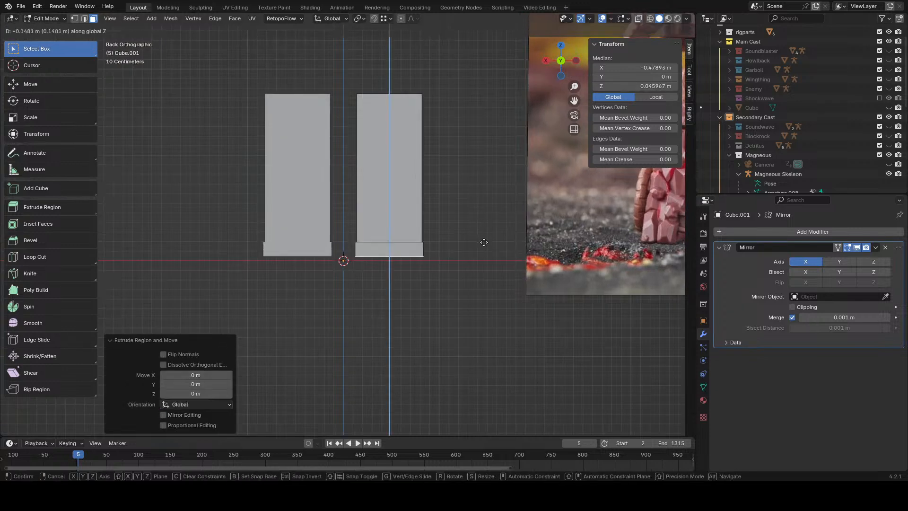
click(483, 245)
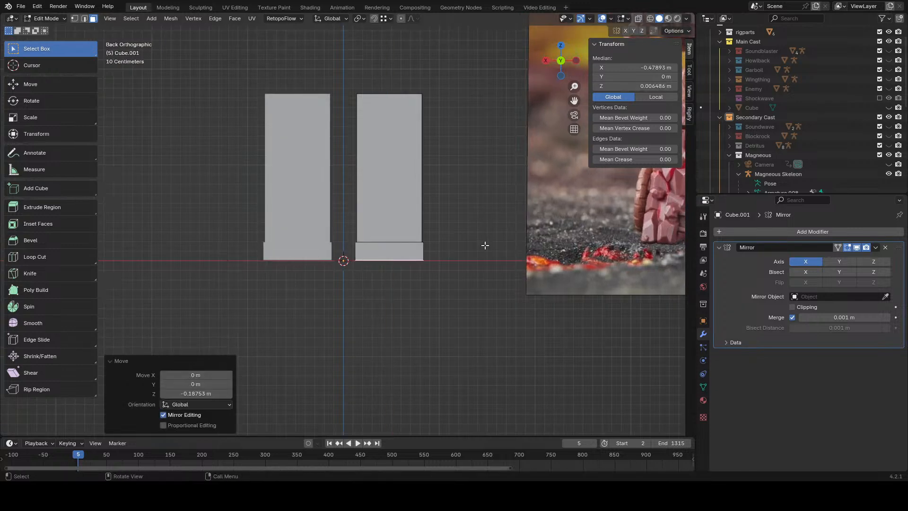
- Try setting the foot's bottom face to a median X of 0 m, and undo it
click(661, 68)
text(0)
key(Return)
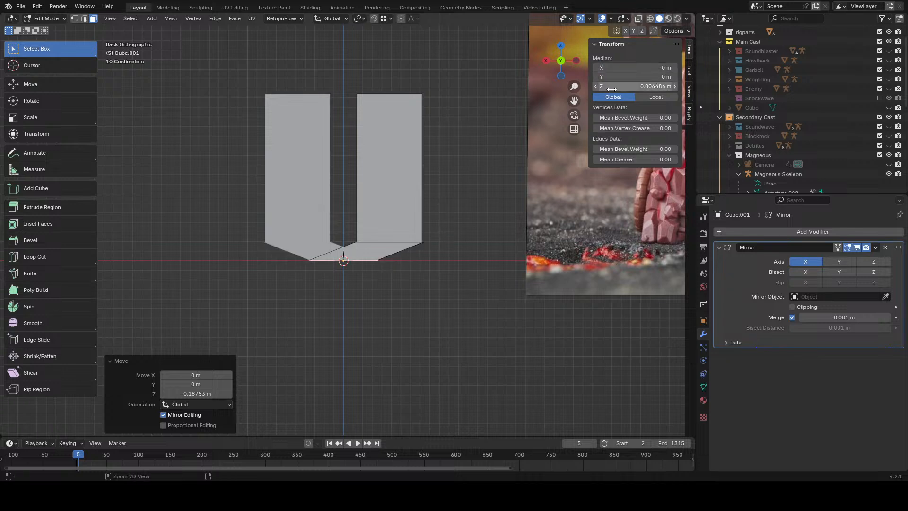
key(ctrl+z)
- Move the foot's front face forward along Y to about 0.5 m so the foot protrudes beyond the leg
middle_drag(449, 209, 418, 275)
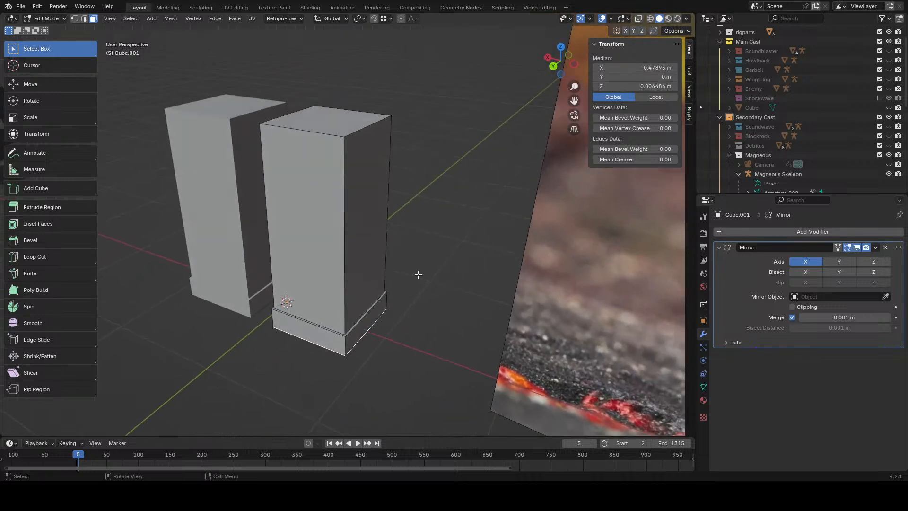
click(328, 339)
key(g)
key(y)
click(329, 344)
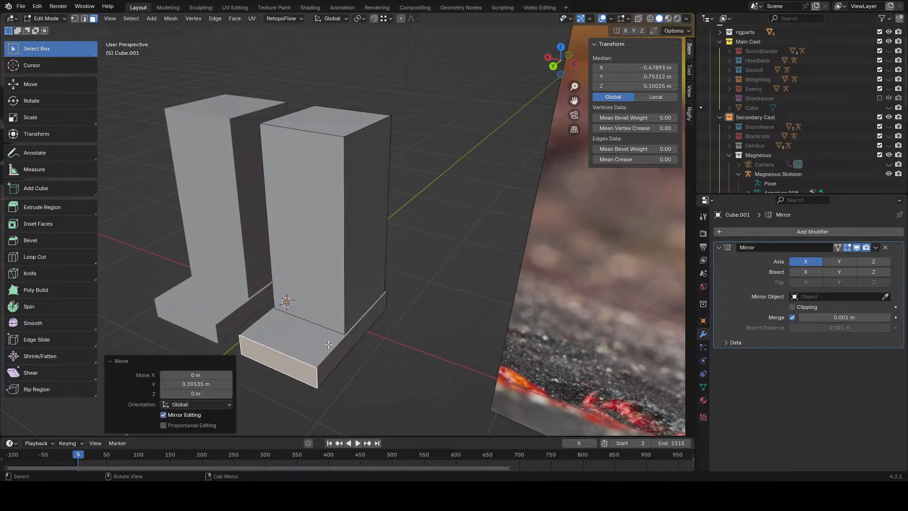
click(326, 338)
click(279, 365)
key(g)
key(y)
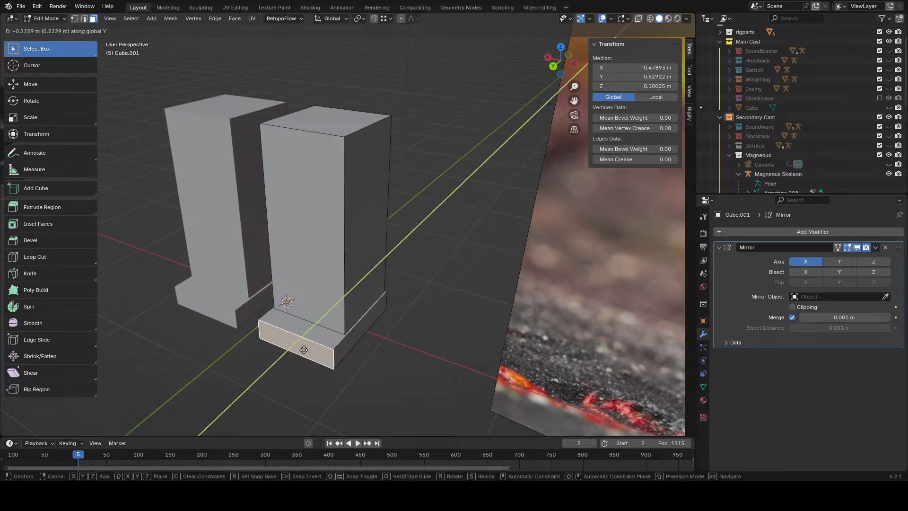
click(304, 348)
- Raise the foot's top face along Z and narrow it along X
click(317, 322)
click(317, 326)
key(g)
key(z)
click(490, 348)
middle_drag(490, 348, 494, 273)
key(s)
key(x)
click(482, 345)
- Move the heel's back face about 0.03 m forward along Y
click(501, 310)
click(432, 253)
key(g)
key(y)
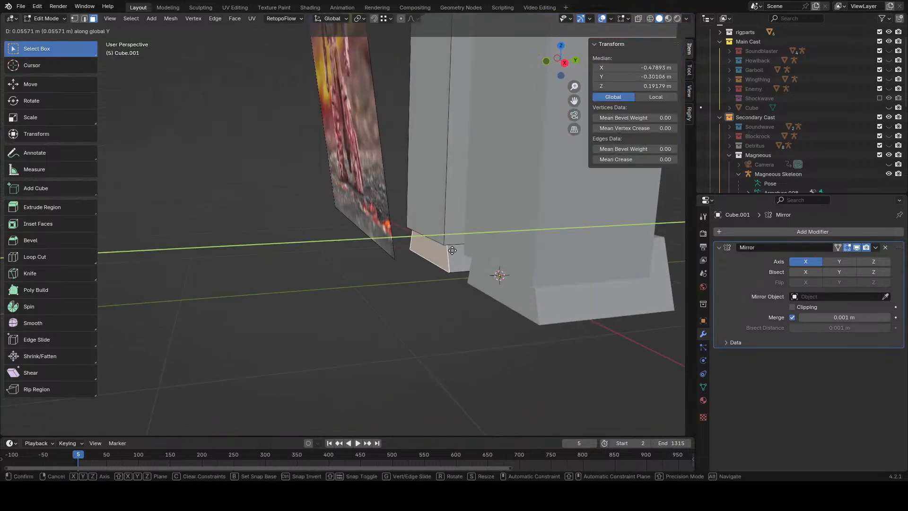
click(449, 250)
- Move the foot's lower front edge about 0.19 m forward along Y to slope the toe, and clear the selection
scroll(433, 230, down, 3)
middle_drag(438, 232, 375, 235)
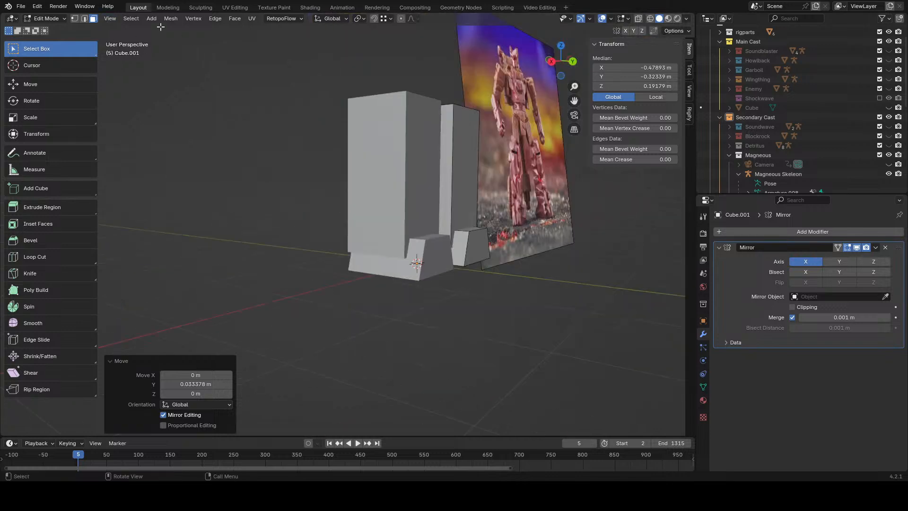
key(2)
click(474, 263)
key(g)
key(y)
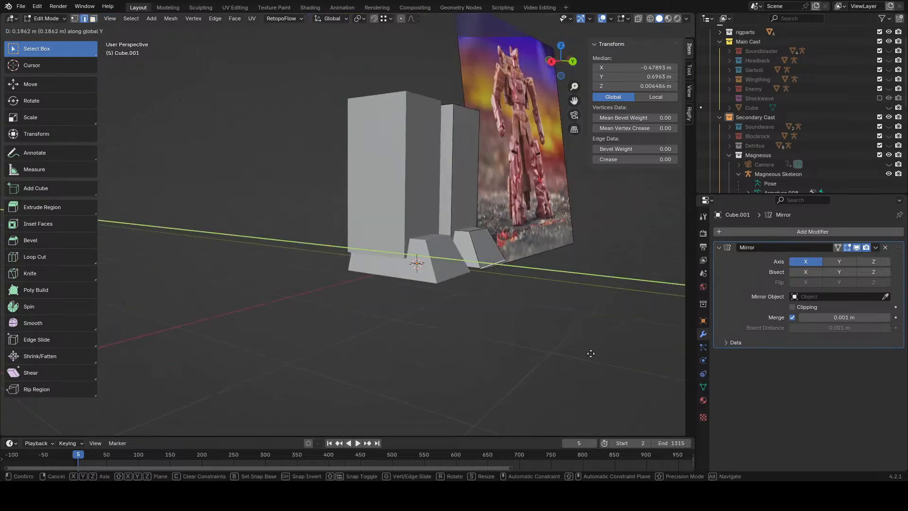
click(591, 353)
click(594, 346)
middle_drag(594, 347, 526, 350)
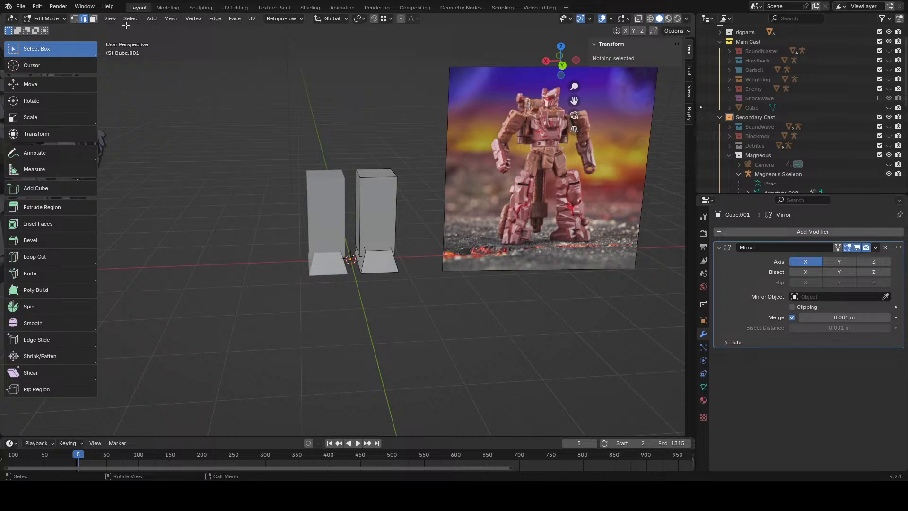
- Move the whole leg and foot about 0.05 m along X toward the mirrored leg, and clear the selection
alt+click(375, 182)
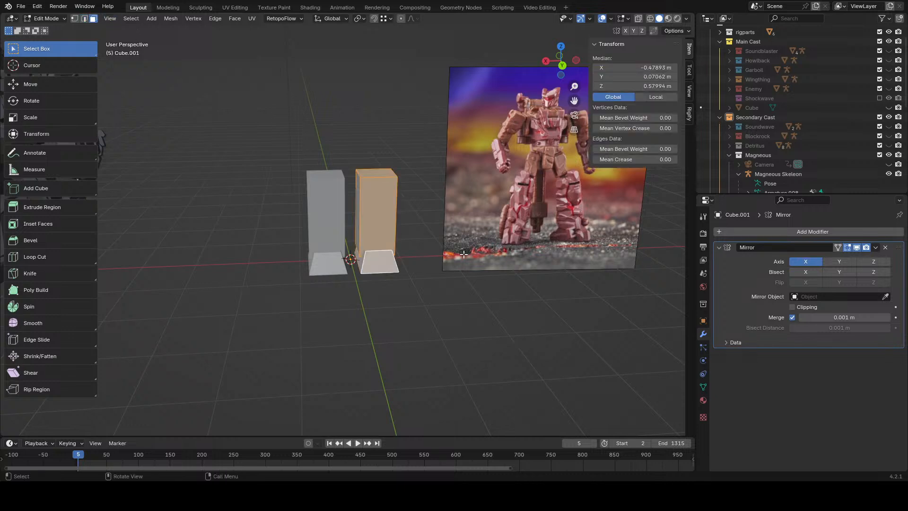
key(g)
key(x)
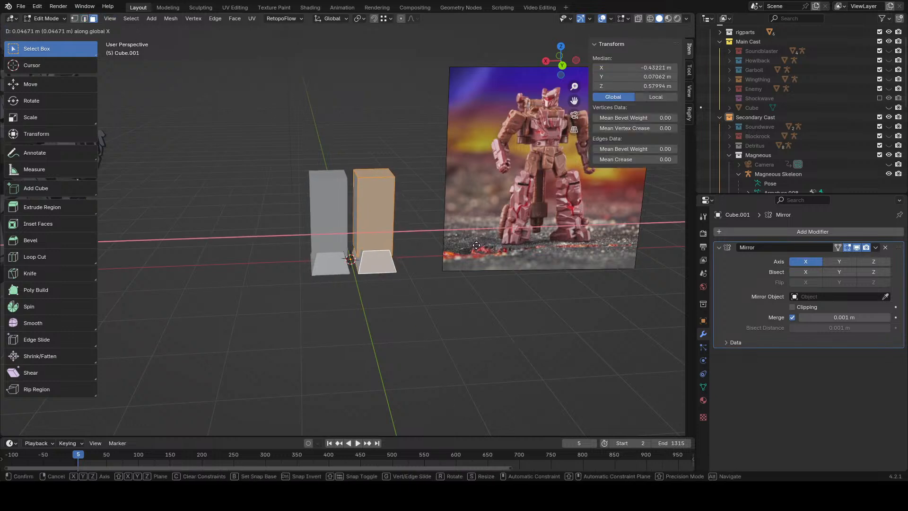
click(474, 246)
click(425, 202)
- Move the leg's top face along Z to a height of about 1.89 m
middle_drag(425, 202, 471, 203)
click(373, 167)
key(g)
key(z)
click(382, 170)
- Move the leg's outer top edge about 0.15 m inward along X to taper the leg
click(85, 19)
click(351, 193)
middle_drag(352, 194, 384, 187)
key(g)
key(y)
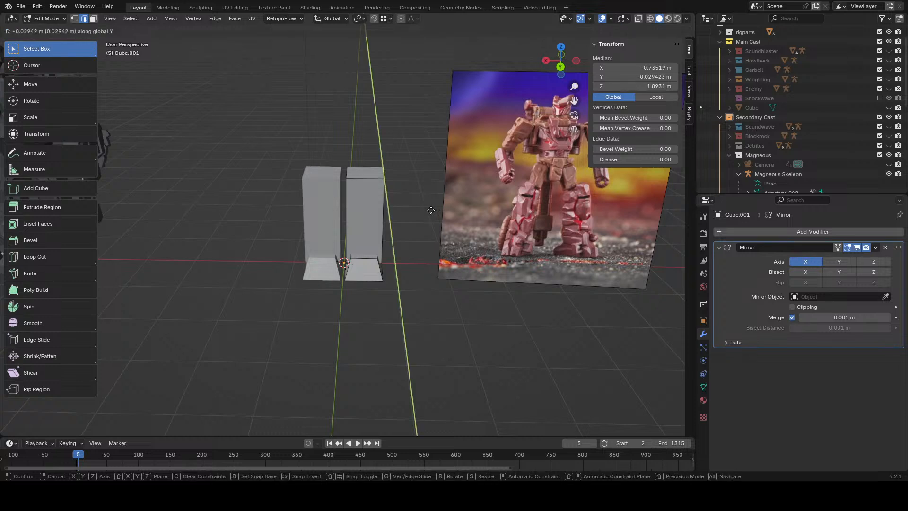
right_click(429, 211)
key(g)
key(x)
click(421, 209)
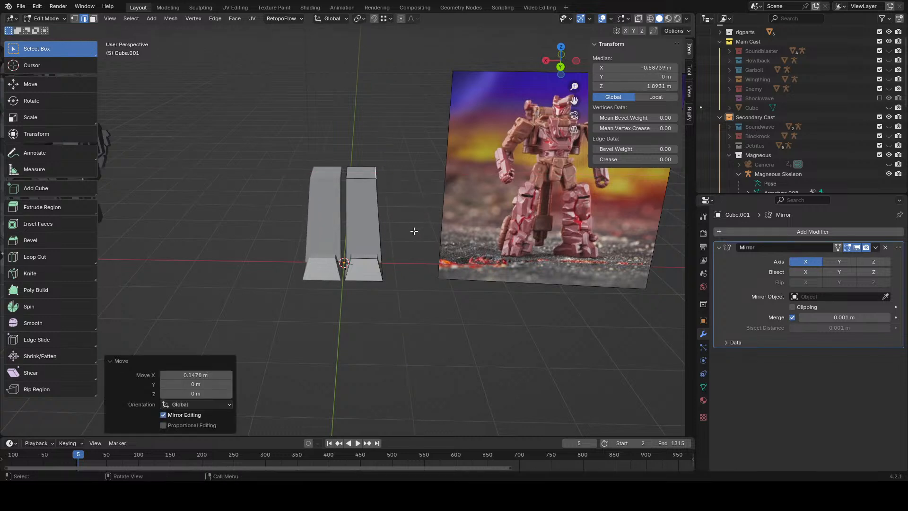
- Shift both side edges of the leg's top and the foot's outer front edge about 0.006 m outward along X, and clear the selection
middle_drag(413, 229, 433, 203)
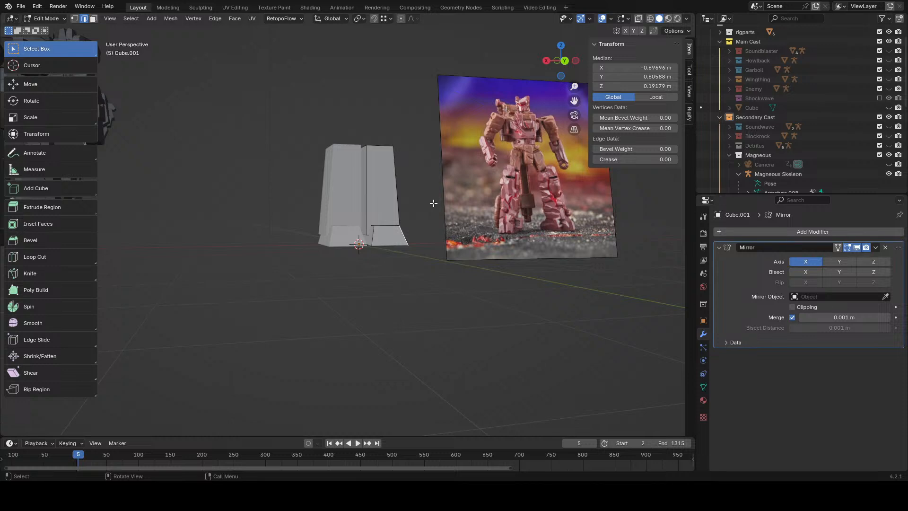
scroll(419, 180, up, 2)
shift+middle_drag(402, 157, 403, 194)
middle_drag(403, 194, 365, 196)
shift+click(400, 202)
key(g)
key(x)
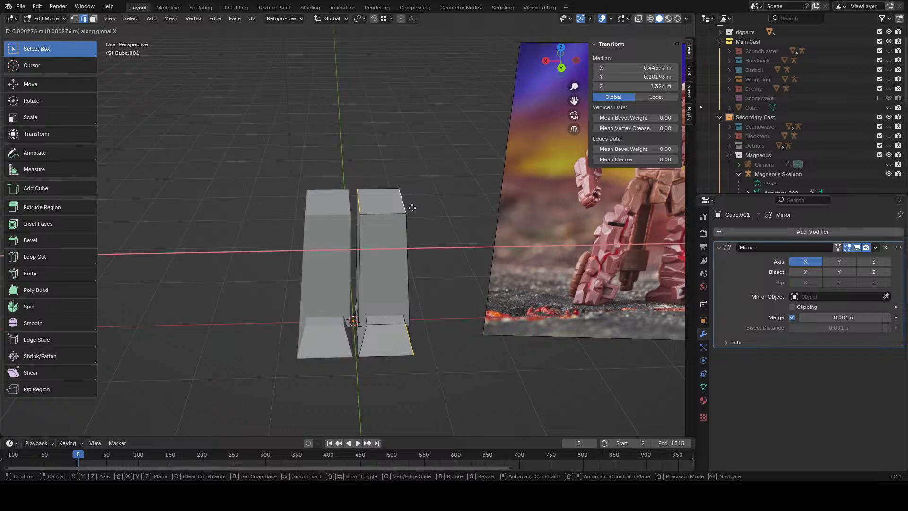
right_click(414, 208)
key(g)
key(x)
click(478, 280)
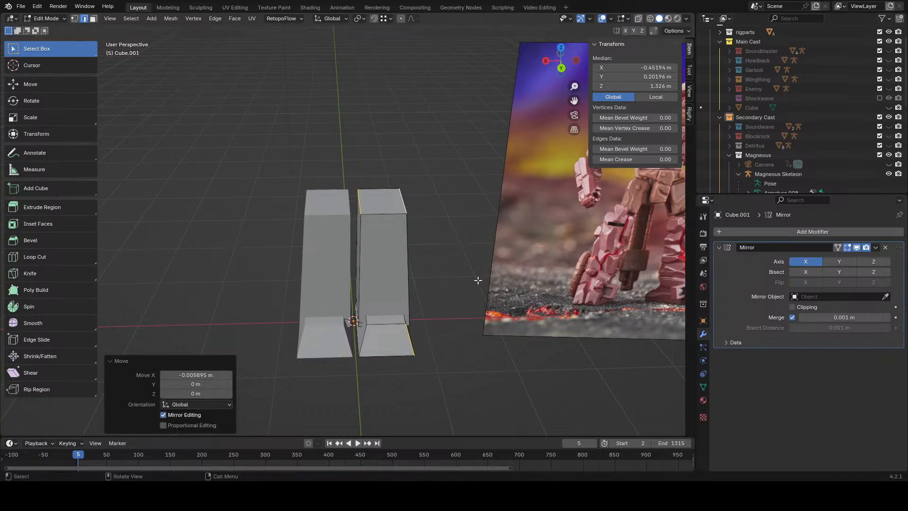
click(476, 279)
- Move the leg's lower back edge along Y to adjust the slope of the rear face
scroll(444, 243, down, 2)
middle_drag(475, 278, 358, 294)
scroll(449, 224, down, 3)
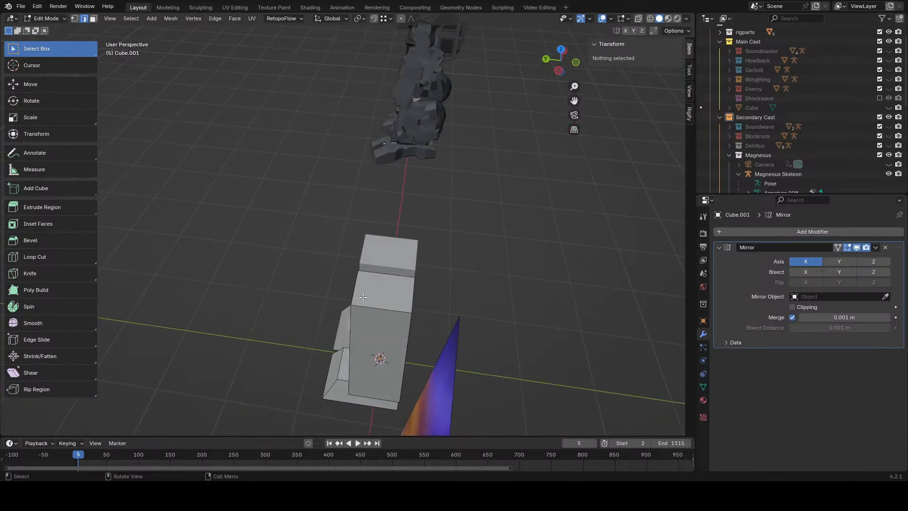
click(359, 295)
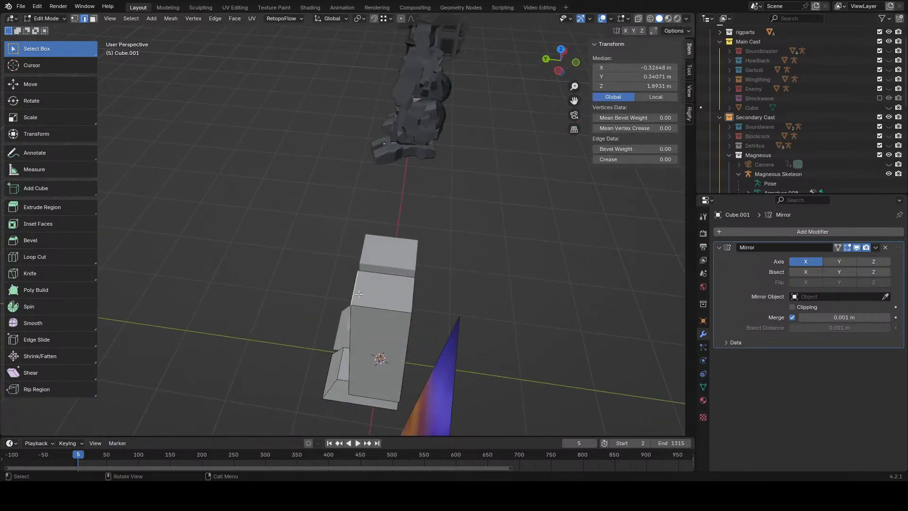
middle_drag(359, 294, 381, 309)
click(367, 350)
middle_drag(367, 350, 436, 385)
key(g)
key(y)
click(441, 336)
- Move the leg's top and lower back edges together about 0.12 m forward along Y
shift+click(395, 294)
middle_drag(511, 366, 447, 302)
key(g)
key(y)
click(515, 374)
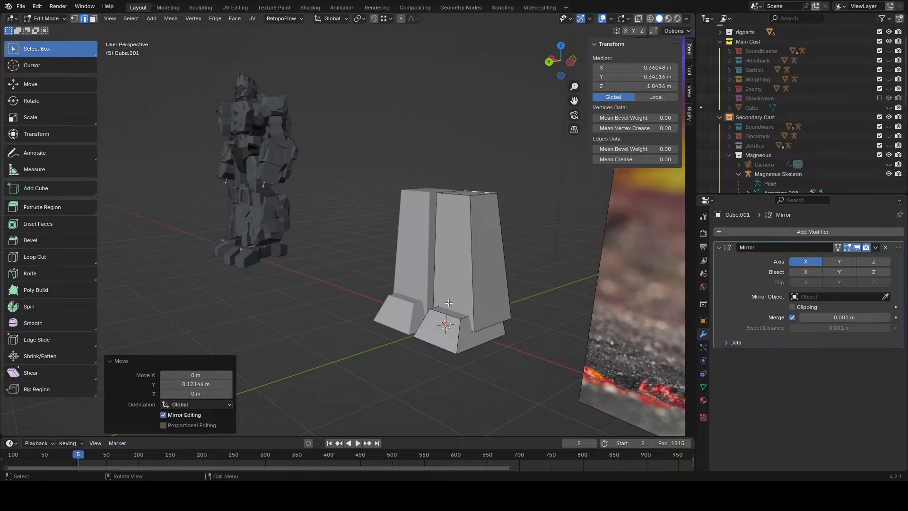
- Duplicate the leg's top face in place and move the copy about 0.23 m forward along Y
middle_drag(455, 277, 409, 239)
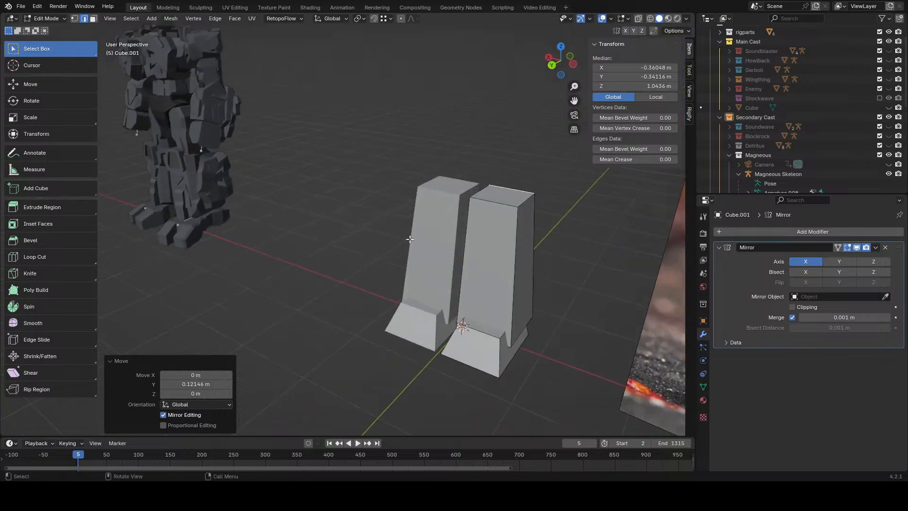
click(93, 18)
click(511, 197)
shift+middle_drag(520, 217, 473, 249)
key(shift+d)
right_click(527, 247)
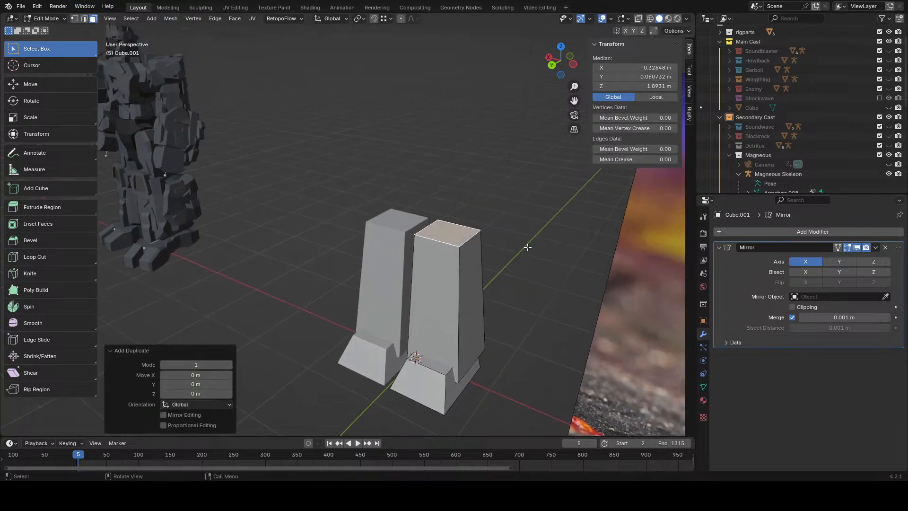
key(g)
key(y)
click(523, 262)
- Scale the copied face to 0.56 and lower it about 0.09 m along Z
key(s)
click(483, 284)
key(g)
key(z)
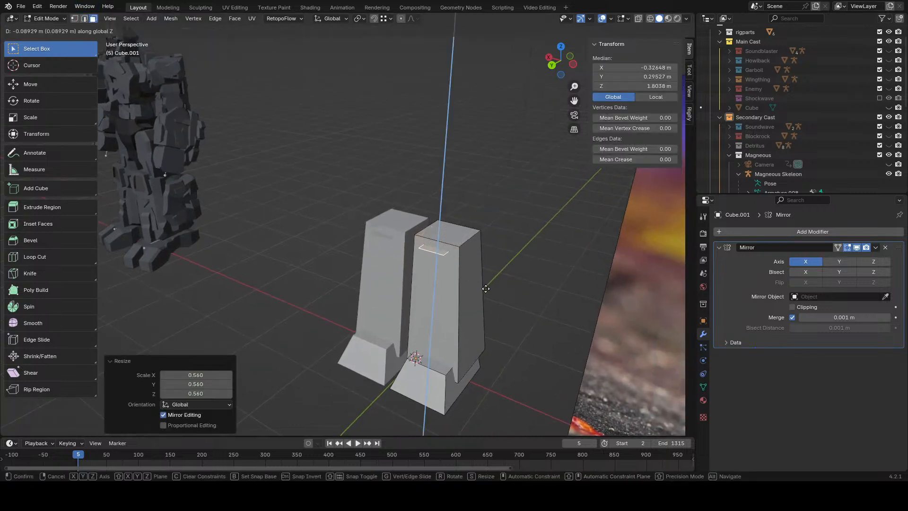
click(485, 291)
- Extrude the small face upward into a knee block, adjust its end face along Z, and clear the selection
key(e)
click(480, 261)
middle_drag(479, 261, 531, 292)
key(g)
key(z)
click(533, 290)
click(537, 307)
- Duplicate the leg's inner top edge in place as the start of the torso
middle_drag(538, 324, 501, 327)
scroll(501, 321, up, 3)
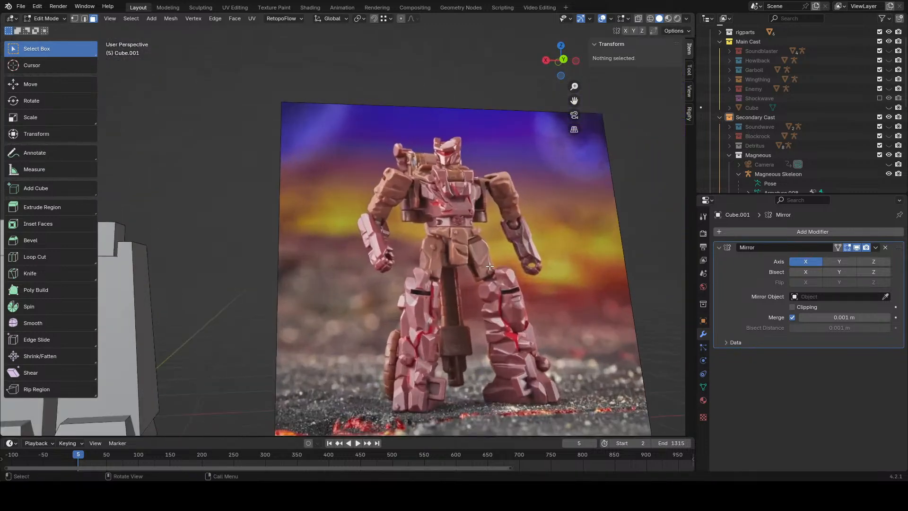
shift+middle_drag(178, 219, 217, 229)
mouse_move(182, 252)
shift+middle_down()
mouse_move(337, 271)
mouse_move(316, 273)
shift+middle_up()
scroll(316, 273, up, 2)
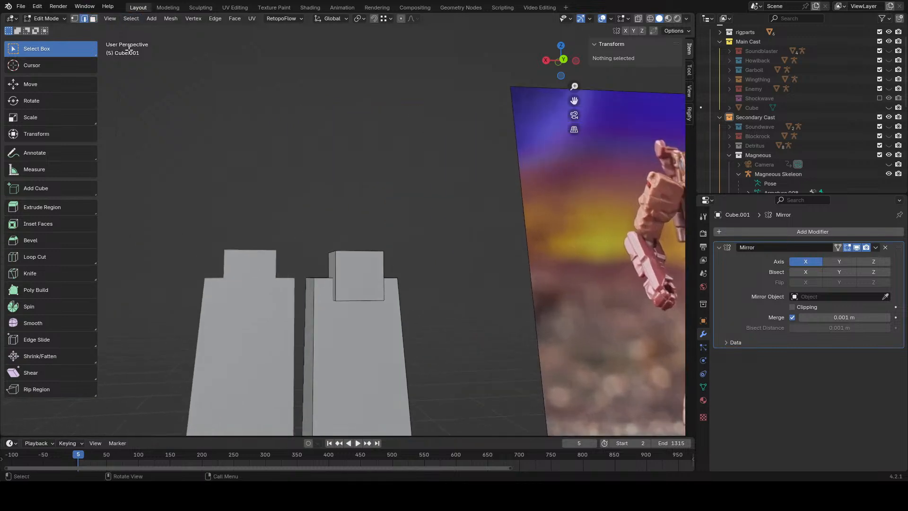
middle_drag(129, 49, 178, 97)
click(309, 265)
key(shift+d)
key(Escape)
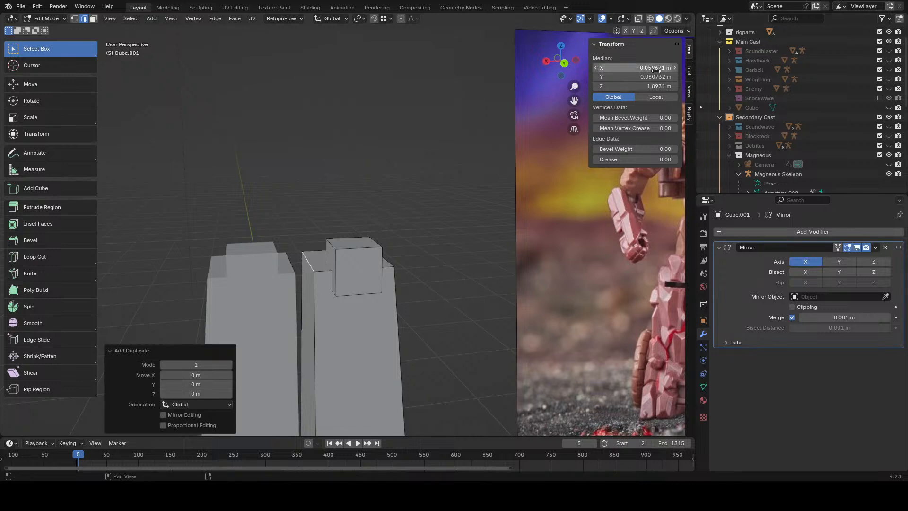
- Set the copied edge's X to 0 m and raise it along Z to about 2.73 m
key(g)
key(z)
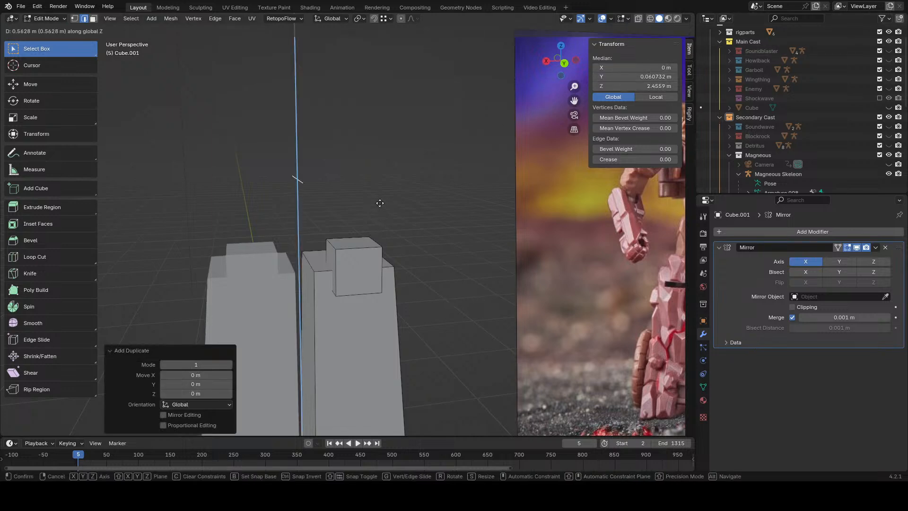
click(379, 196)
scroll(379, 195, down, 1)
scroll(379, 195, down, 4)
key(g)
key(z)
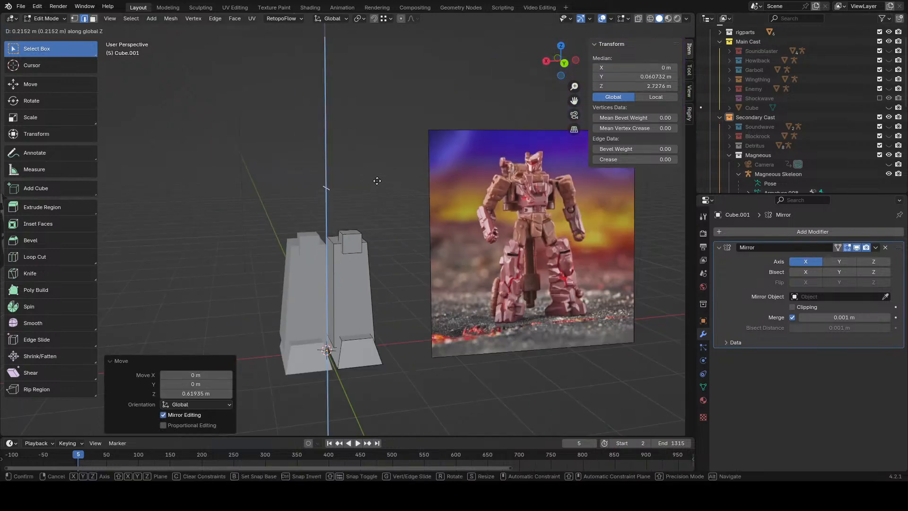
click(377, 181)
- Extrude the centred edge about 0.70 m upward along Z into a vertical torso face
key(e)
right_click(413, 189)
key(g)
key(z)
click(409, 143)
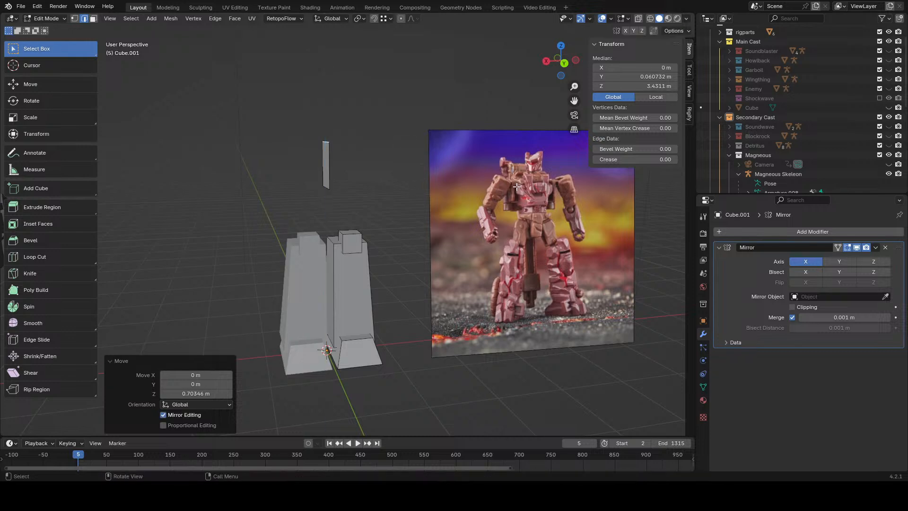
- Extrude the torso face about 0.25 m outward along X into a mirrored block
middle_drag(378, 129, 294, 140)
click(93, 18)
middle_drag(416, 198, 433, 200)
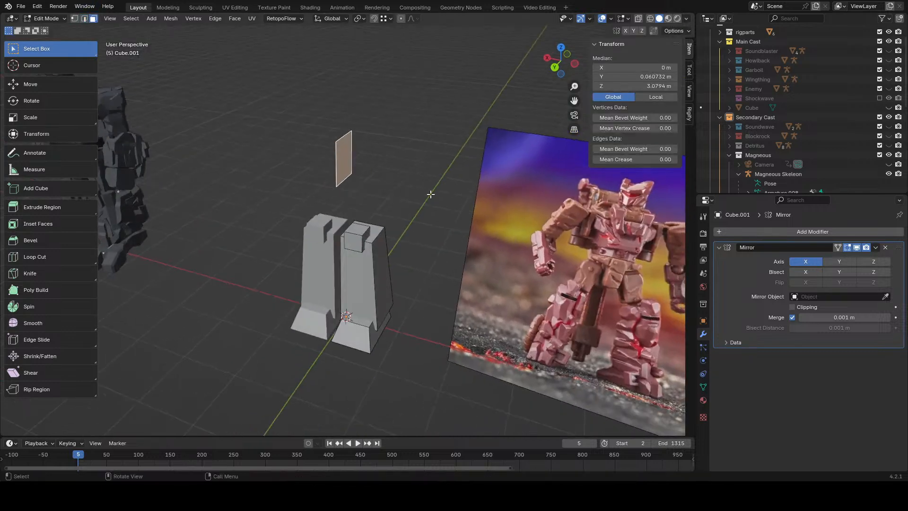
key(e)
click(438, 201)
- Add one horizontal loop cut around the torso block and clear the selection
click(35, 256)
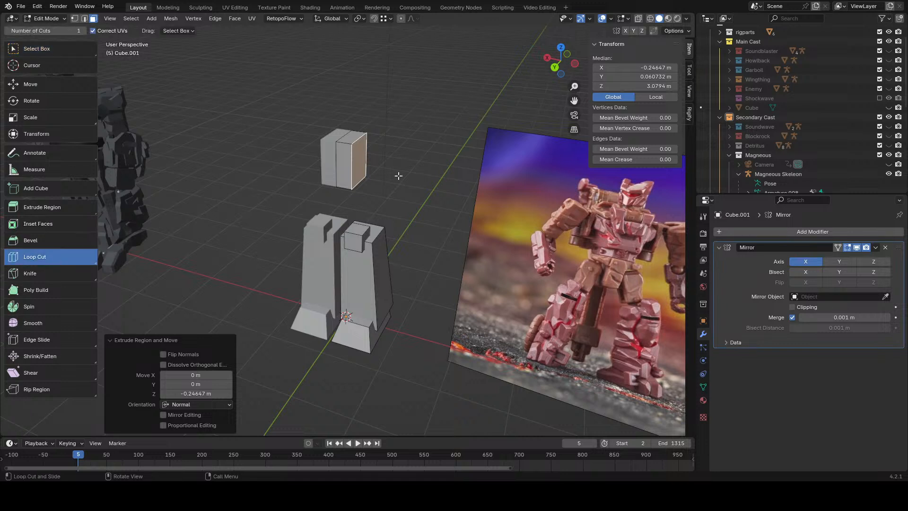
drag(353, 160, 271, 134)
key(w)
key(alt+a)
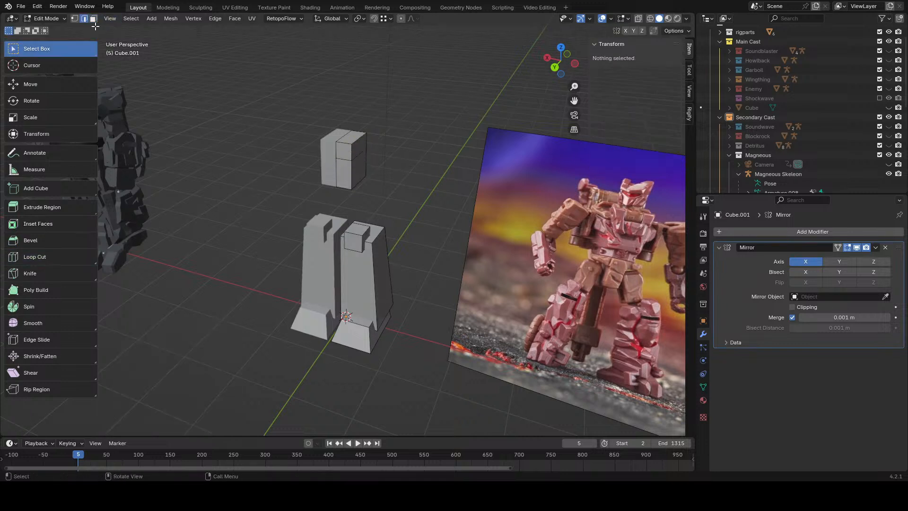
- Extrude the torso's upper outer side face sideways to widen the chest, and adjust its end face along X
click(361, 142)
key(e)
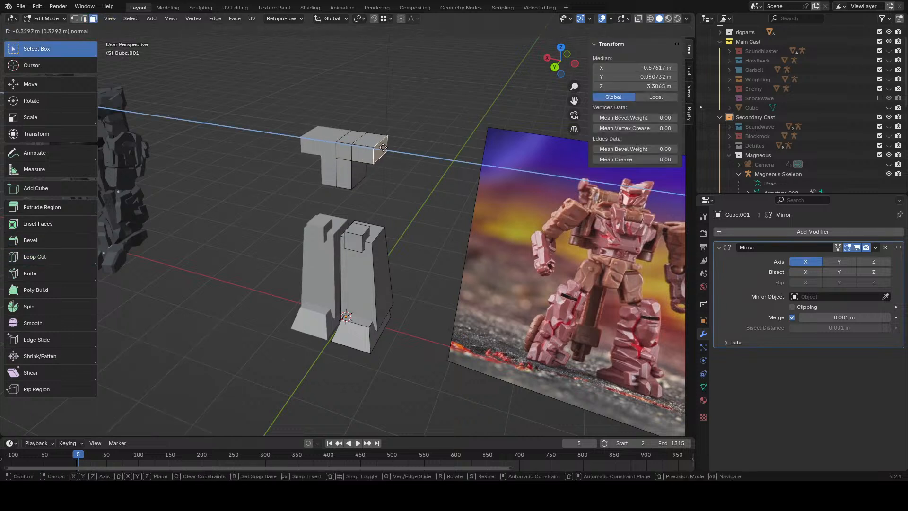
click(395, 155)
middle_drag(407, 173, 415, 140)
key(g)
key(x)
click(431, 172)
- Select the face loop around the upper chest section and lower it about 0.2 m along Z
click(369, 139)
shift+click(349, 138)
key(g)
key(z)
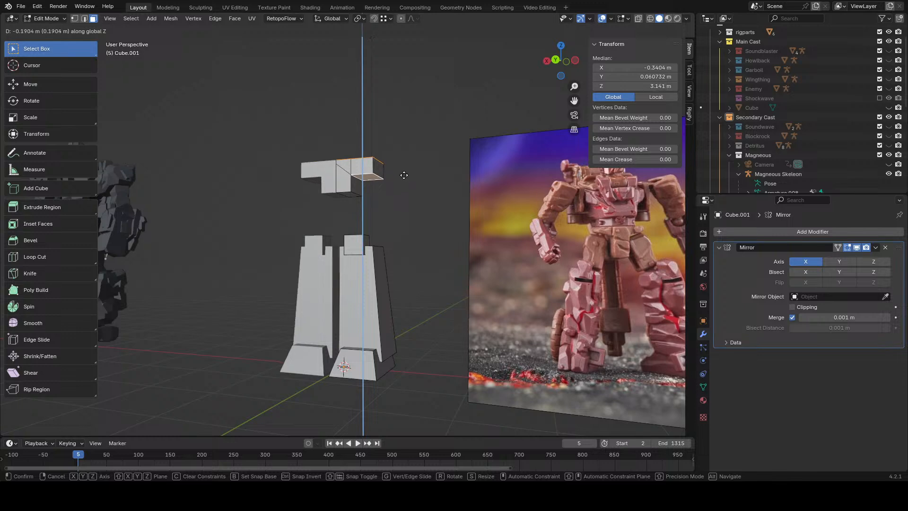
right_click(404, 174)
alt+shift+click(375, 159)
key(g)
key(z)
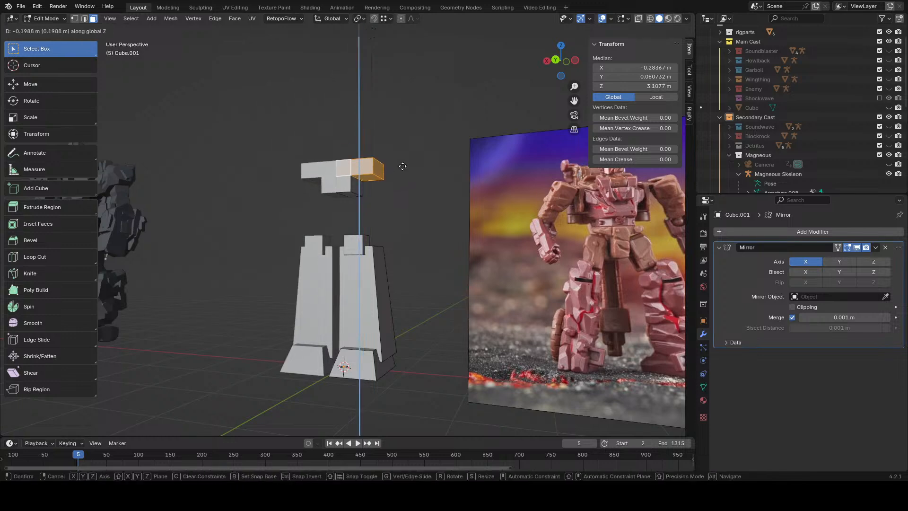
click(398, 171)
scroll(375, 179, up, 2)
- Move the outer faces of the chest section and lower torso about 0.08 m inward along X, and clear the selection
click(359, 181)
shift+click(385, 158)
shift+click(378, 169)
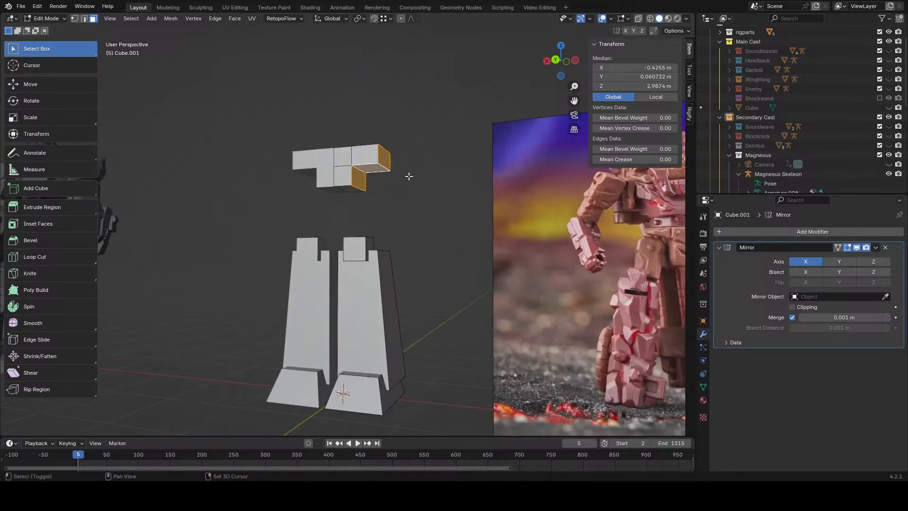
key(g)
middle_drag(407, 176, 354, 128)
key(y)
right_click(438, 198)
key(g)
key(x)
click(437, 198)
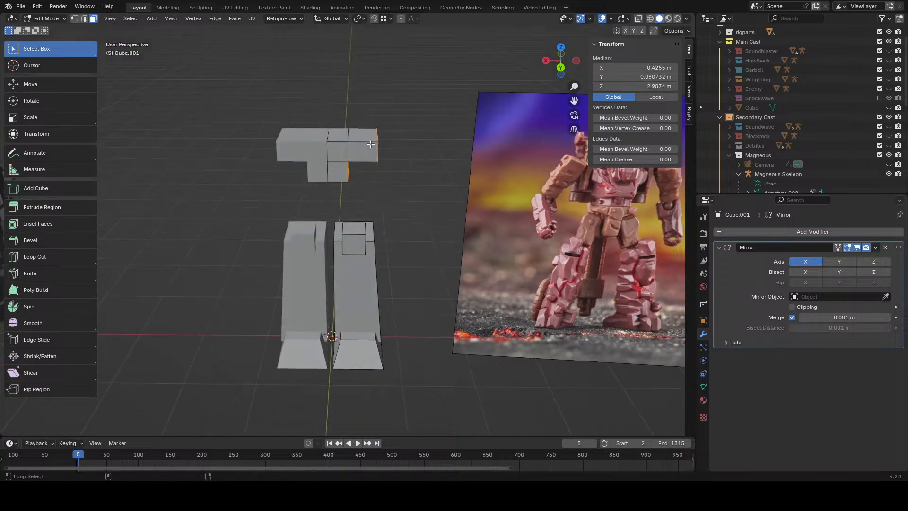
click(363, 140)
key(g)
key(x)
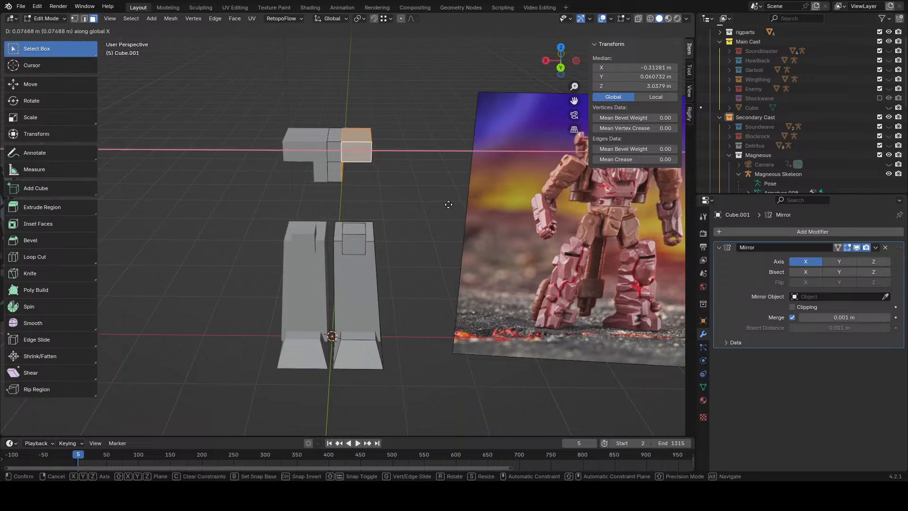
click(445, 204)
click(401, 225)
- Examine the finished robot model in the scene to compare its torso proportions with the new blockout
scroll(400, 224, down, 4)
middle_drag(397, 223, 378, 195)
scroll(396, 193, up, 5)
middle_drag(438, 175, 408, 176)
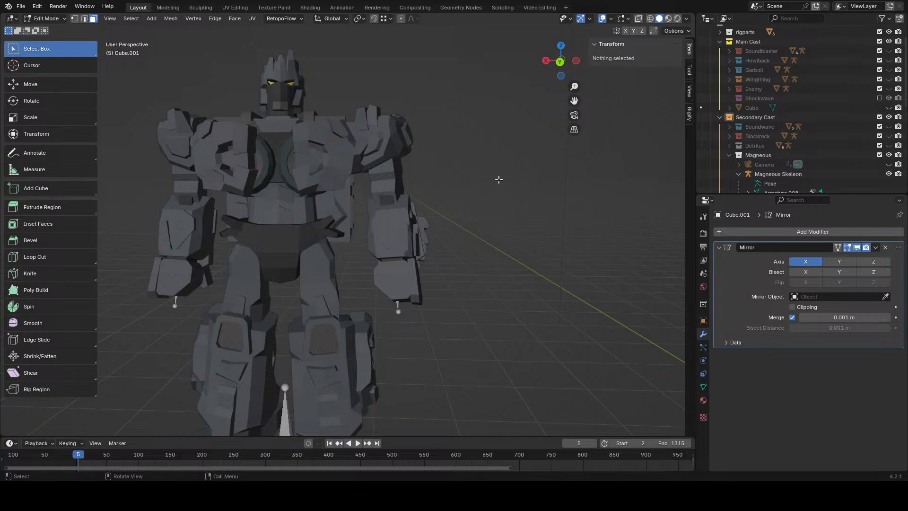
scroll(435, 206, down, 5)
scroll(341, 222, up, 3)
shift+middle_drag(513, 255, 425, 190)
scroll(367, 193, up, 1)
- Adjust the height of the chest section's face loop along Z
alt+click(388, 157)
key(g)
key(z)
click(395, 159)
- Delete the hidden inner torso faces lying on the mirror plane
key(alt+z)
click(369, 135)
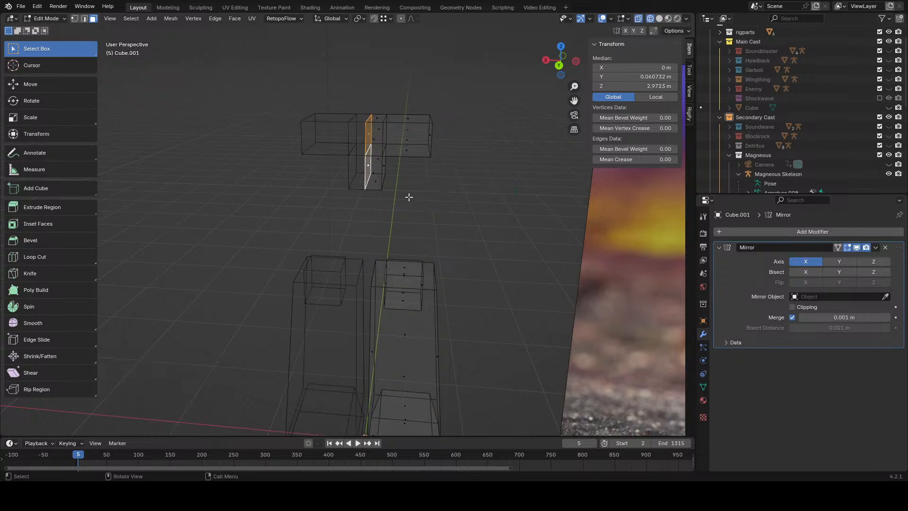
key(alt+z)
key(x)
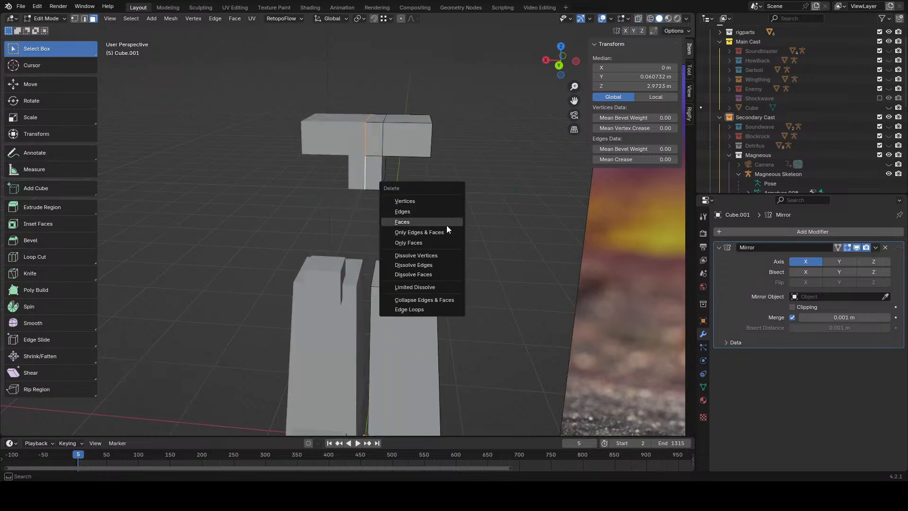
click(446, 224)
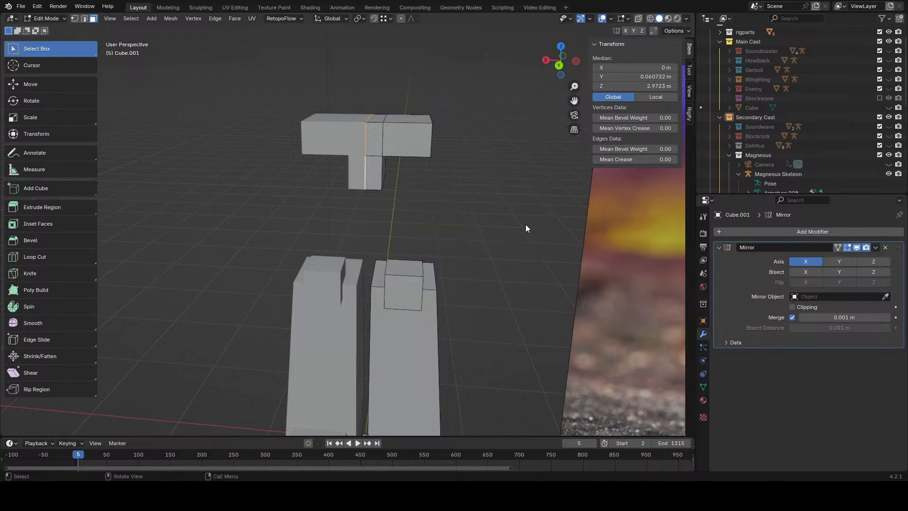
key(x)
click(504, 207)
- Scale the chest's outer side face narrower along Y to taper the chest, and clear the selection
middle_drag(454, 215, 343, 216)
click(300, 163)
click(318, 213)
key(s)
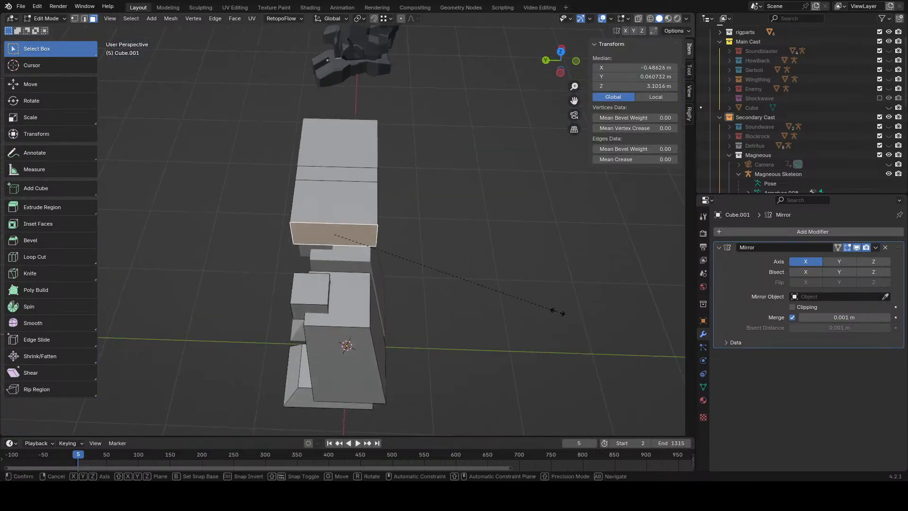
key(y)
click(491, 308)
click(491, 308)
middle_drag(491, 308, 391, 231)
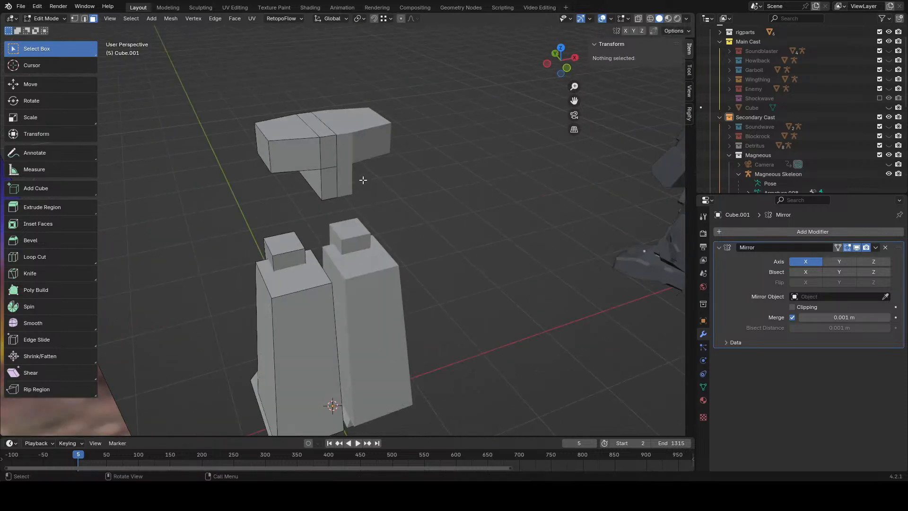
middle_drag(363, 180, 366, 244)
scroll(378, 245, up, 2)
mouse_move(390, 246)
middle_down()
mouse_move(404, 270)
mouse_move(381, 261)
middle_up()
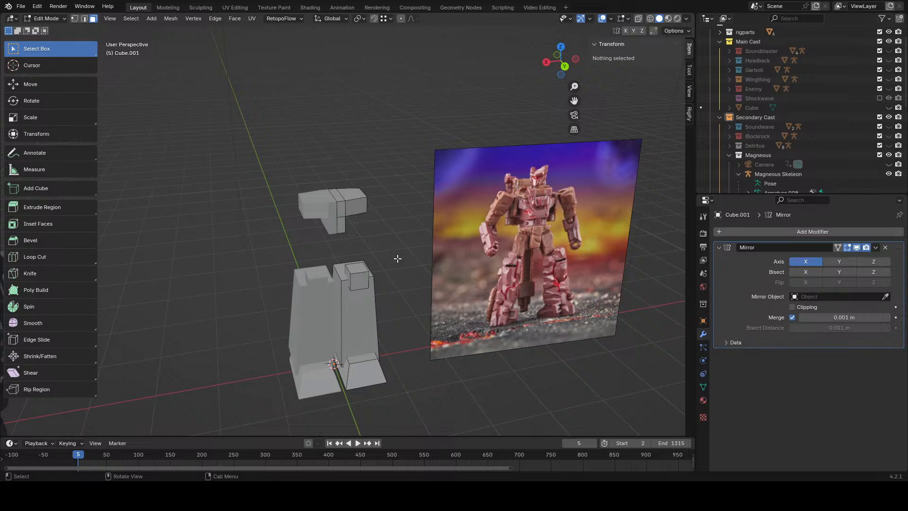
- Duplicate the shin's top face and raise the copy about 1 m along Z to sit beneath the torso block
middle_drag(399, 259, 380, 246)
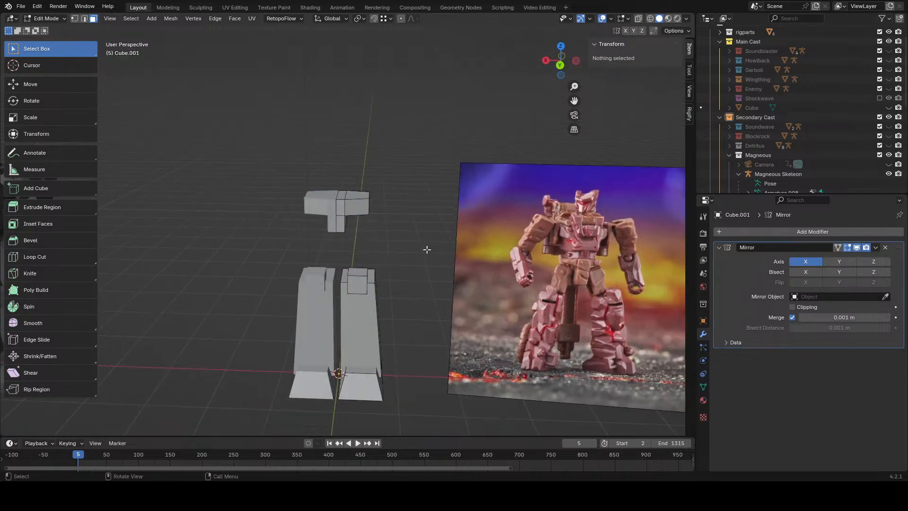
scroll(427, 249, up, 5)
middle_drag(455, 281, 399, 262)
shift+middle_drag(399, 262, 365, 219)
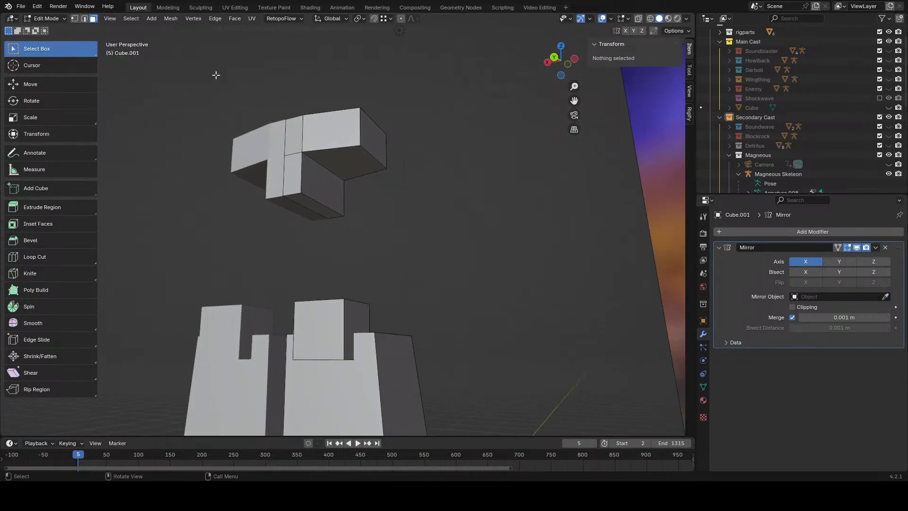
click(376, 164)
middle_drag(376, 164, 401, 186)
middle_drag(219, 71, 230, 107)
click(430, 315)
click(380, 315)
scroll(444, 299, down, 2)
middle_drag(445, 298, 460, 287)
key(shift+d)
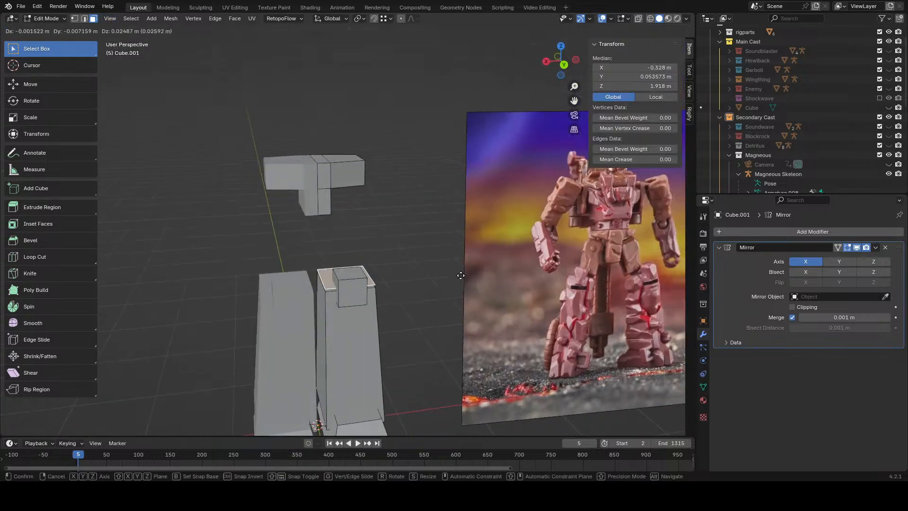
right_click(460, 278)
key(g)
key(z)
click(467, 180)
- Scale the copied face down to about 0.75, then adjust it along X and raise it about 0.06 m along Z
key(s)
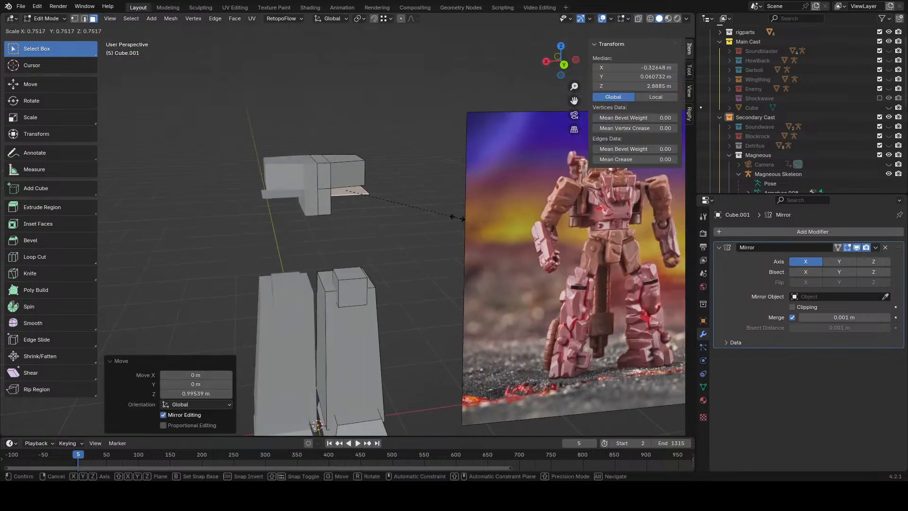
click(451, 216)
middle_drag(450, 214, 411, 236)
scroll(418, 204, up, 3)
key(g)
key(y)
right_click(413, 217)
key(g)
key(x)
click(440, 222)
key(g)
key(z)
click(430, 217)
- Extrude the copied face about 1.07 m downward along its normal to form a thigh block reaching the shin
key(e)
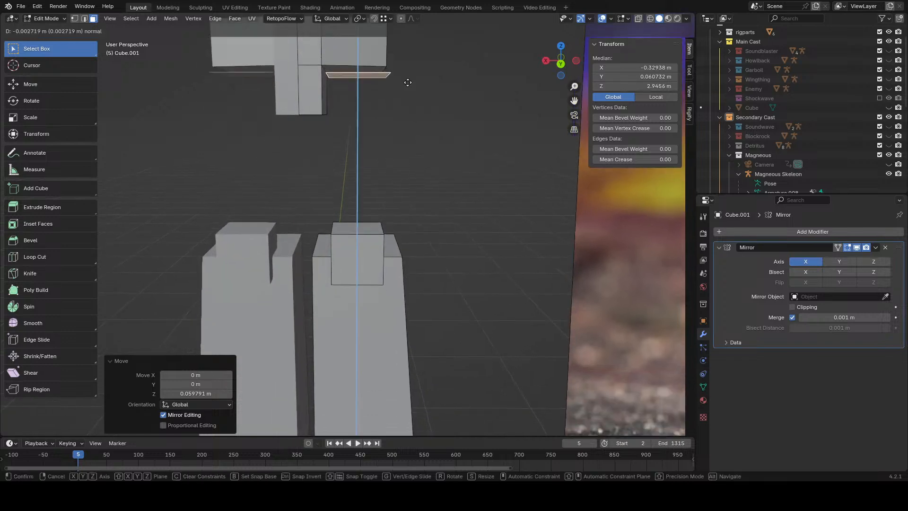
click(419, 250)
scroll(411, 213, down, 5)
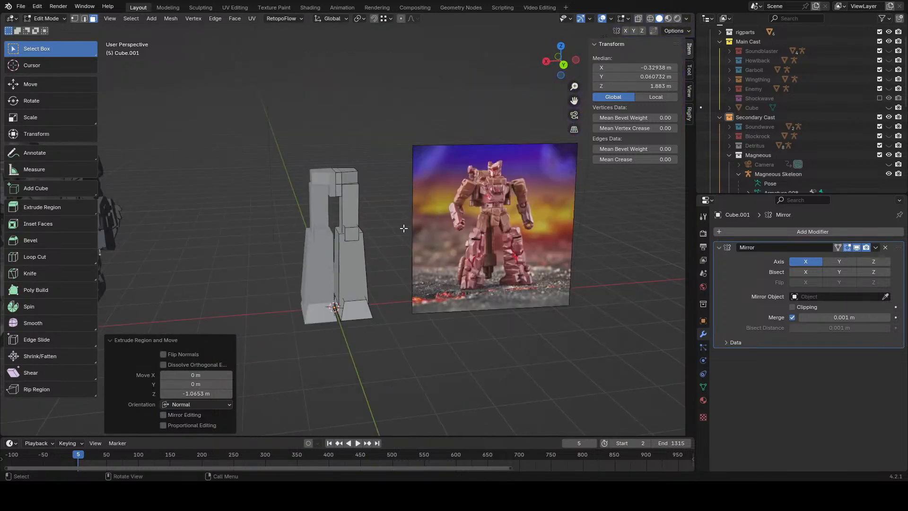
middle_drag(403, 229, 384, 214)
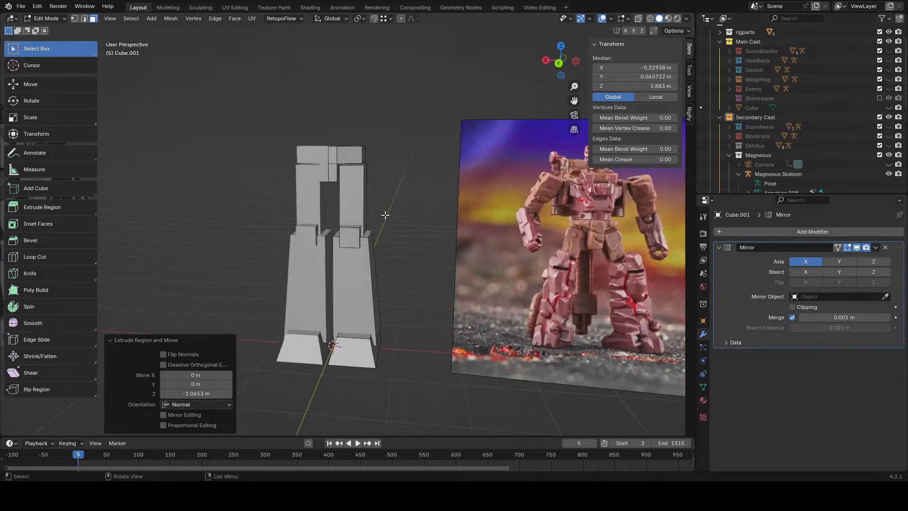
- Lower the torso block together with the thigh's top vertices about 0.19 m along Z to shorten the thighs
click(29, 257)
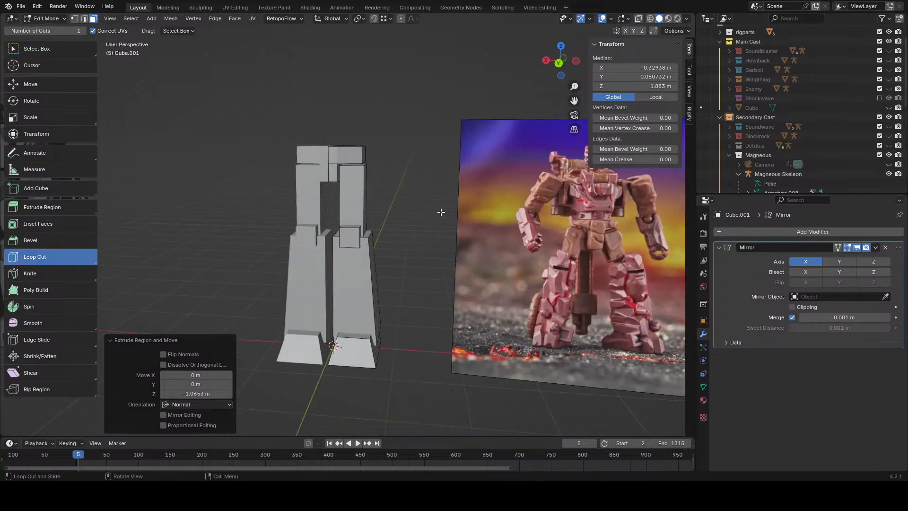
middle_drag(360, 231, 447, 224)
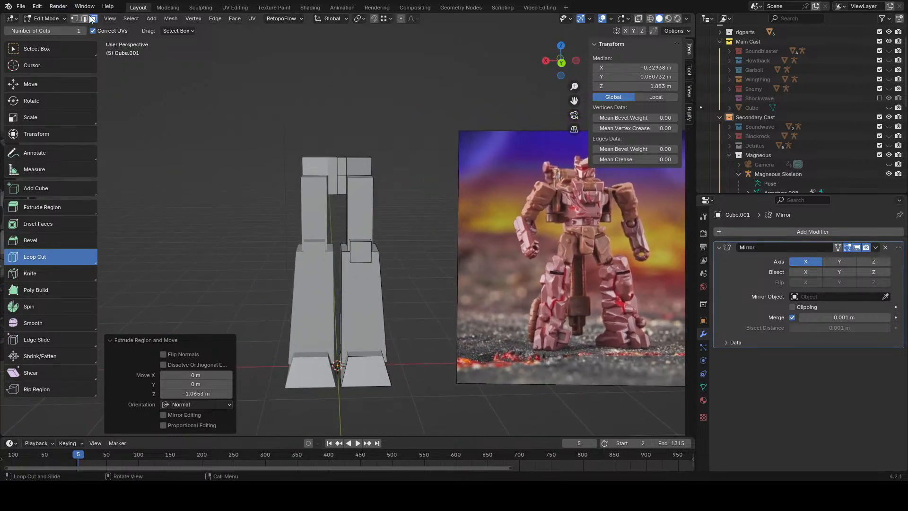
click(76, 20)
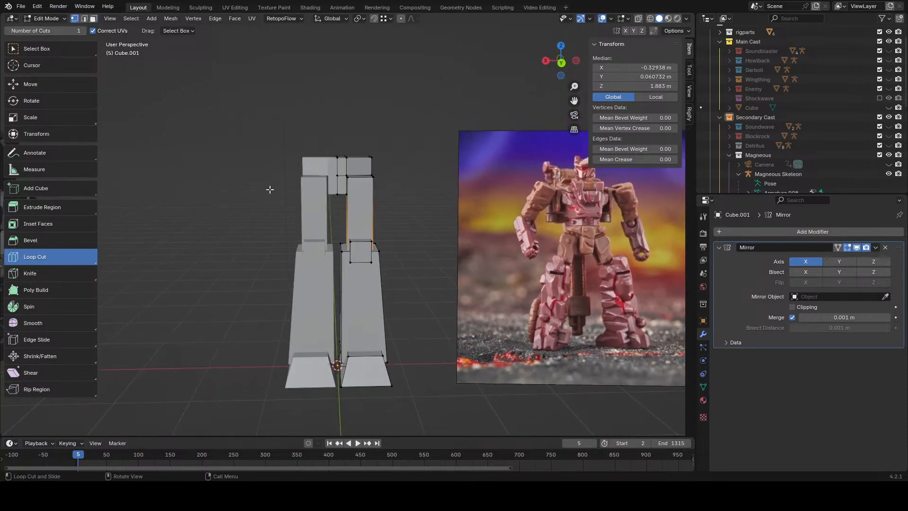
key(alt+z)
drag(217, 105, 406, 205)
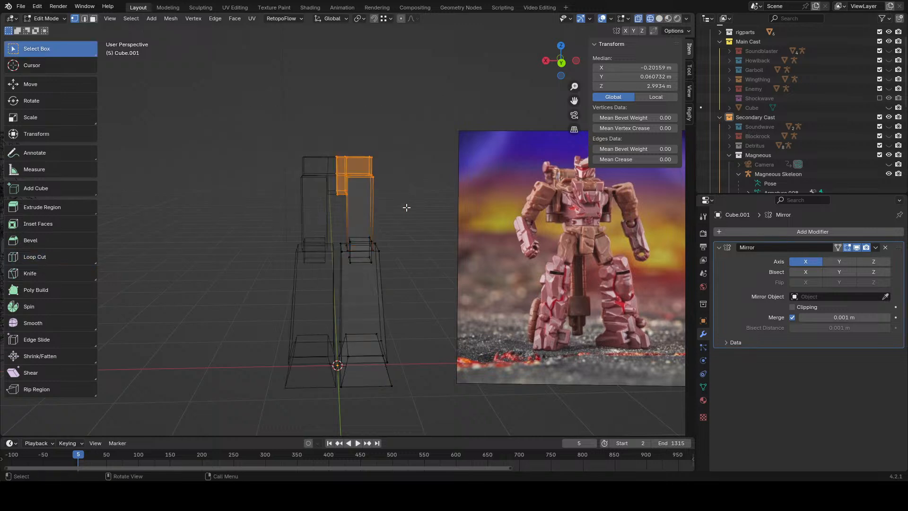
key(alt+z)
key(g)
key(z)
click(444, 207)
middle_drag(444, 207, 420, 204)
key(g)
key(z)
click(389, 207)
- Rotate the thigh block 15° in the left orthographic view and move it about 0.11 m forward along Y
click(383, 207)
scroll(383, 208, up, 4)
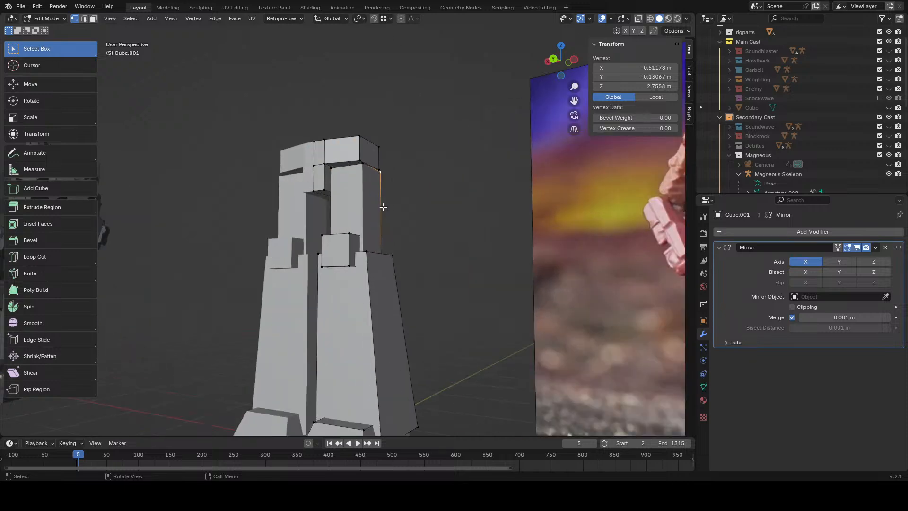
scroll(379, 172, up, 1)
scroll(276, 222, down, 5)
click(273, 251)
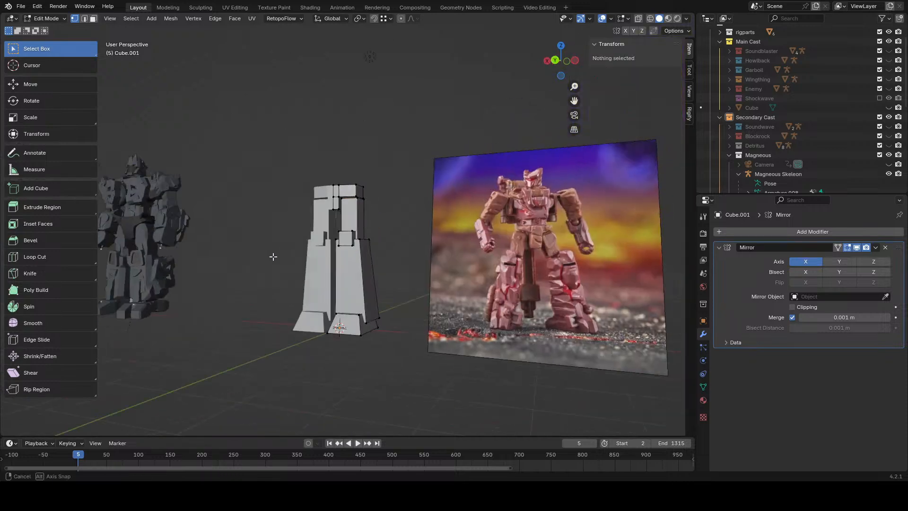
middle_drag(272, 256, 625, 268)
scroll(567, 265, up, 3)
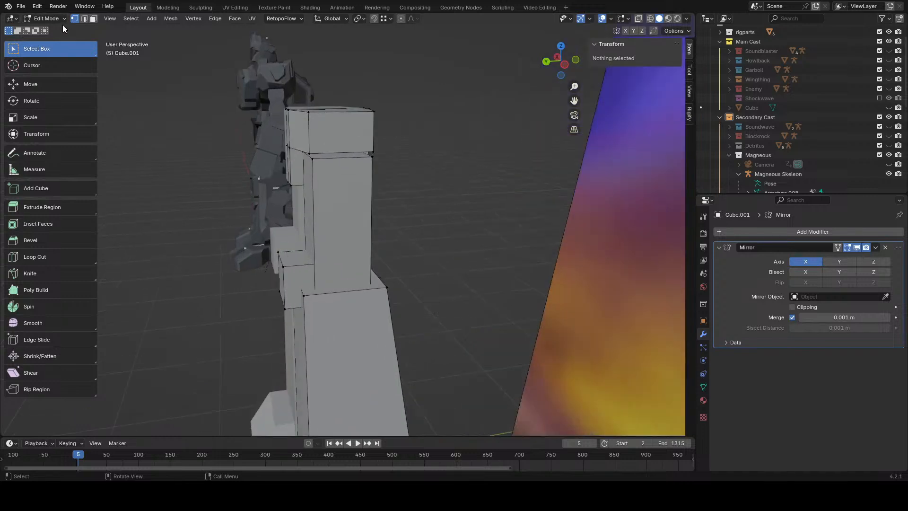
click(316, 250)
click(565, 65)
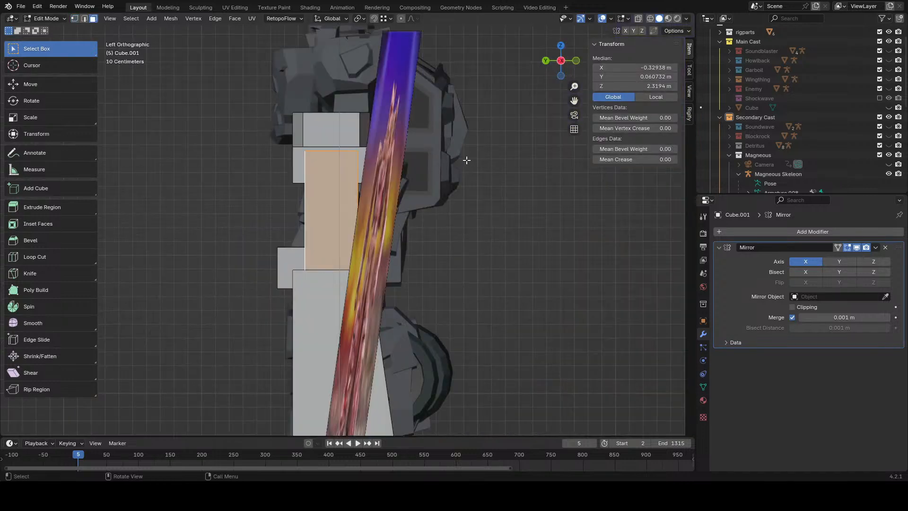
key(r)
click(464, 164)
key(g)
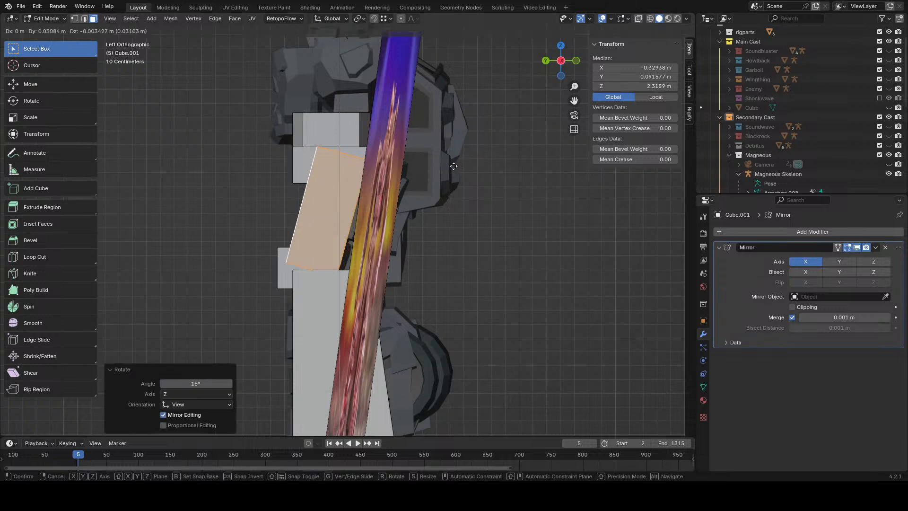
click(443, 166)
- Try rotating the thigh further against the finished model in a right-side wireframe view
middle_drag(392, 170, 538, 89)
click(553, 69)
key(z)
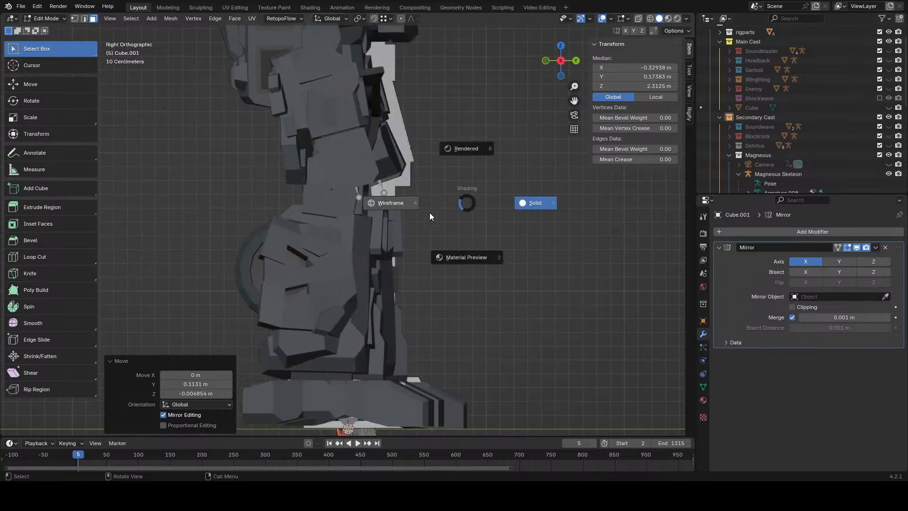
click(429, 212)
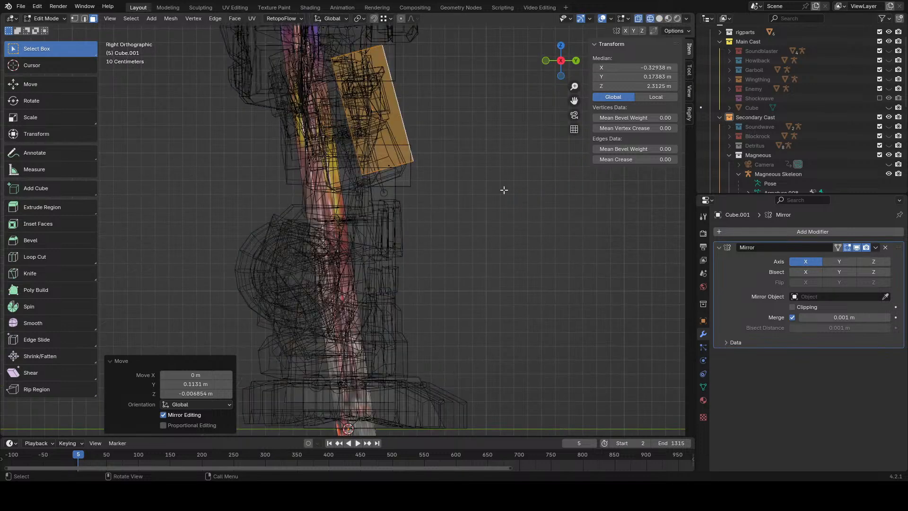
key(r)
click(491, 213)
- Try tilting the shin and knee block by -5° and shifting them along Y in the side view
alt+click(393, 186)
shift+drag(434, 217, 270, 281)
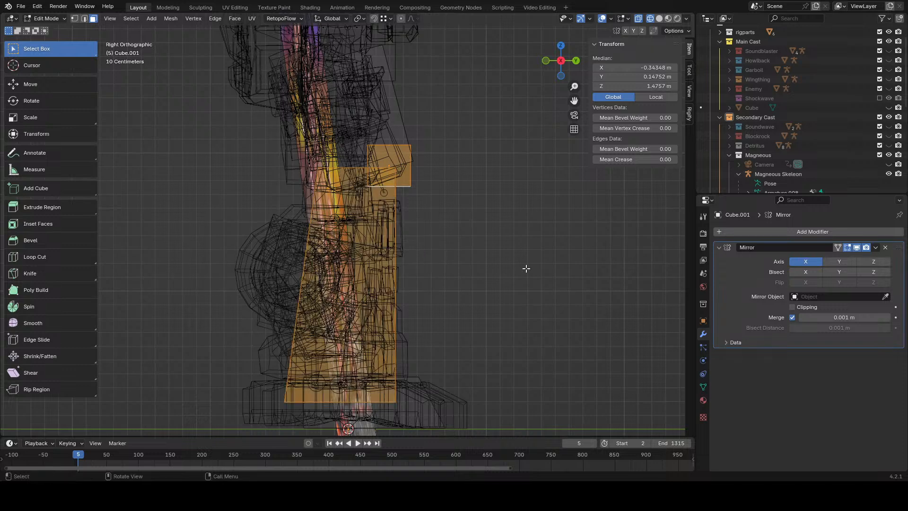
text(r5)
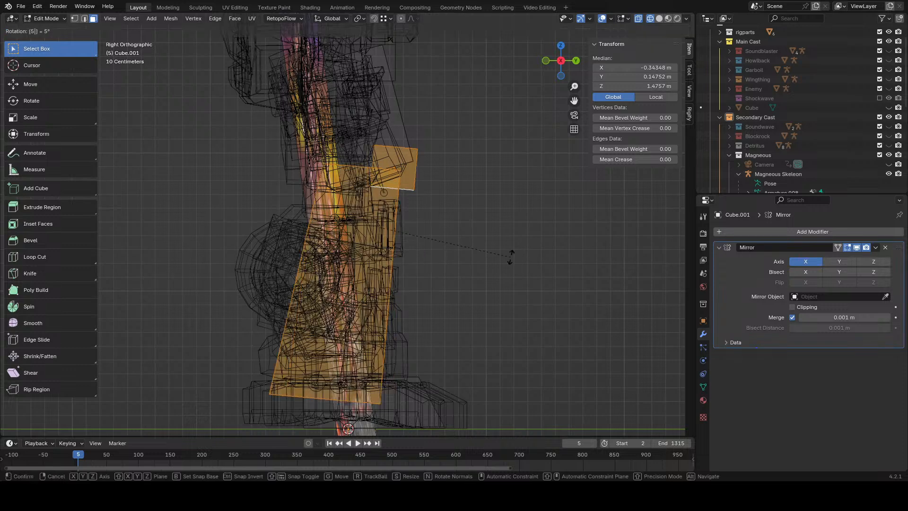
text(-)
key(Return)
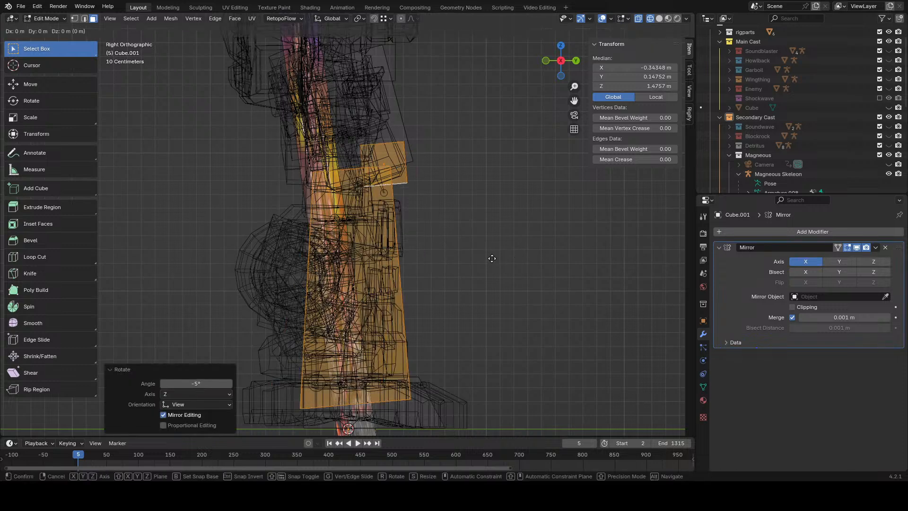
key(y)
click(479, 258)
key(z)
click(503, 259)
- Move the shin and knee block about 0.04 m backward along Y in solid shading
middle_drag(503, 259, 492, 282)
scroll(443, 208, down, 3)
key(g)
key(y)
click(438, 207)
key(g)
key(y)
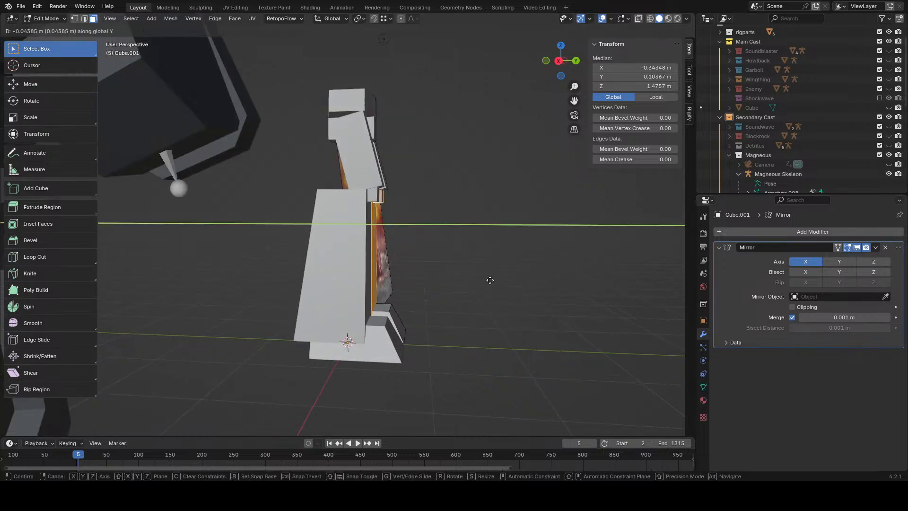
click(490, 280)
- Move the foot about 0.09 m backward along Y to sit under the shin
click(390, 319)
key(g)
key(y)
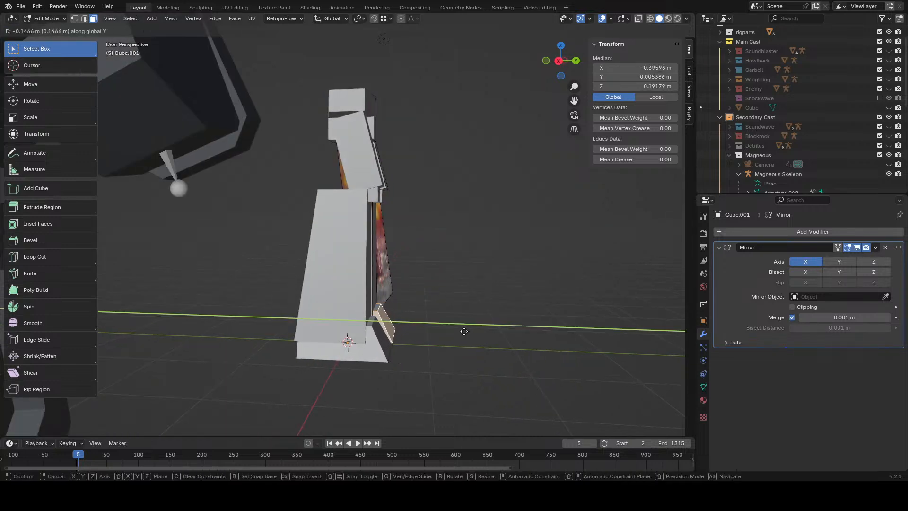
click(464, 331)
middle_drag(464, 332, 442, 290)
key(g)
key(y)
click(436, 294)
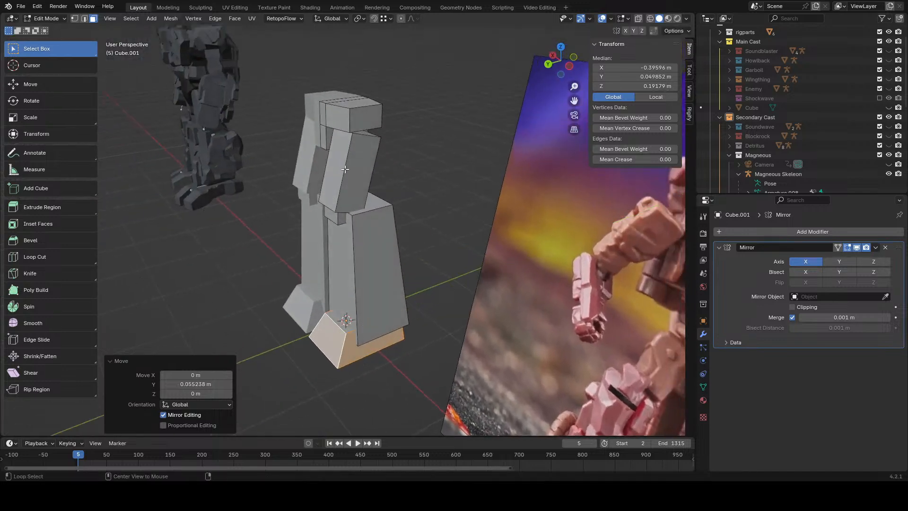
- Scale the thigh block up slightly in the left orthographic view
click(345, 169)
key(ctrl+KP_3)
key(s)
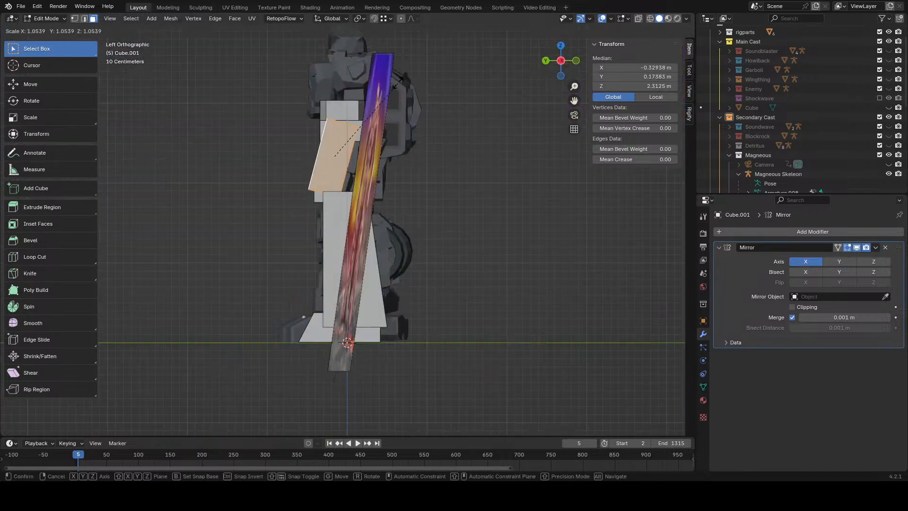
click(408, 67)
middle_drag(408, 67, 348, 175)
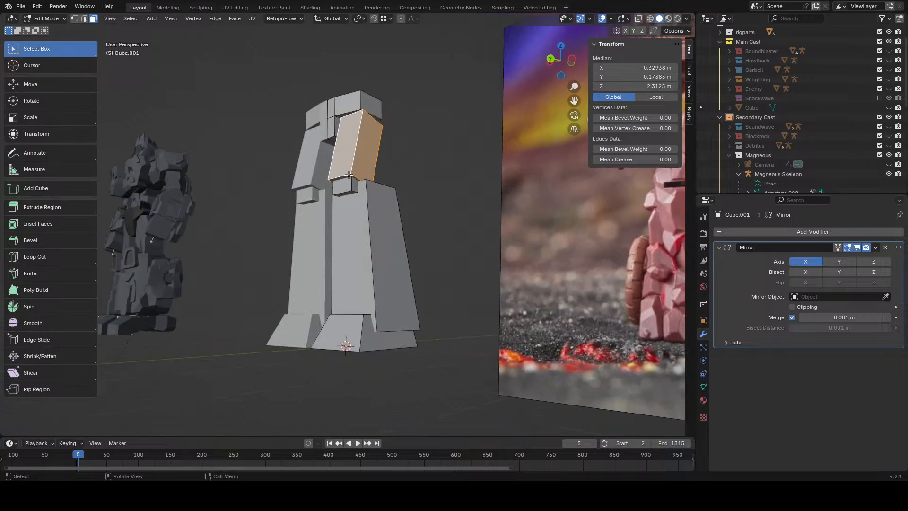
- Delete the vertices of the small knee block at the top of the shin
click(75, 20)
middle_drag(397, 196, 438, 198)
scroll(438, 199, up, 2)
key(g)
right_click(513, 197)
key(x)
click(524, 199)
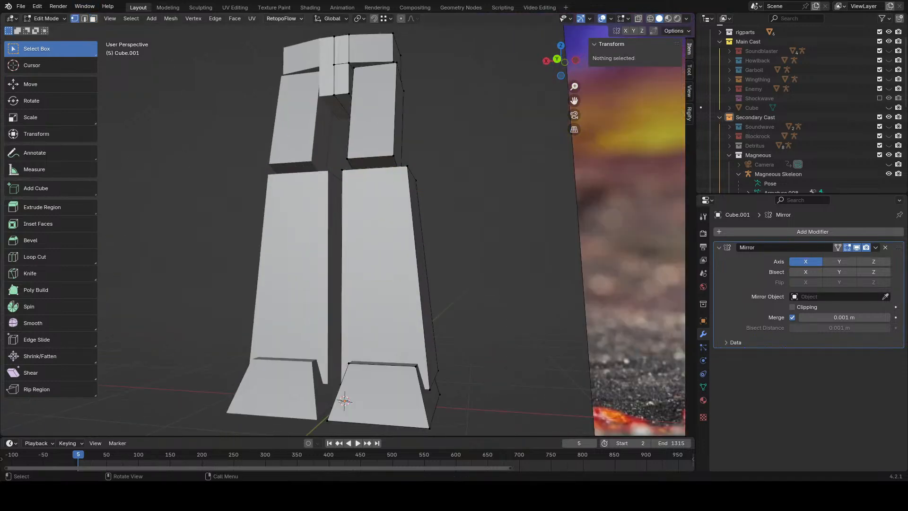
- Select the thigh's bottom face, try extruding it along its normals, and undo the extrusion
click(376, 164)
middle_drag(376, 165, 446, 183)
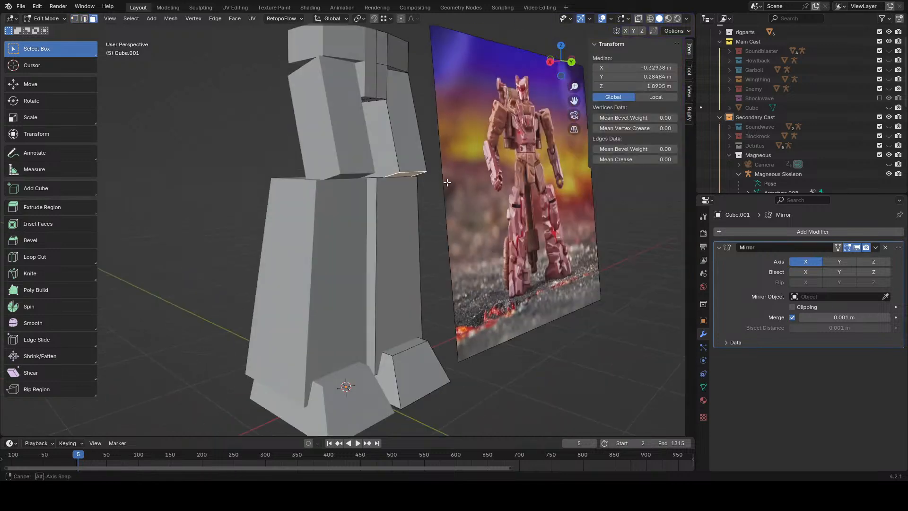
click(242, 18)
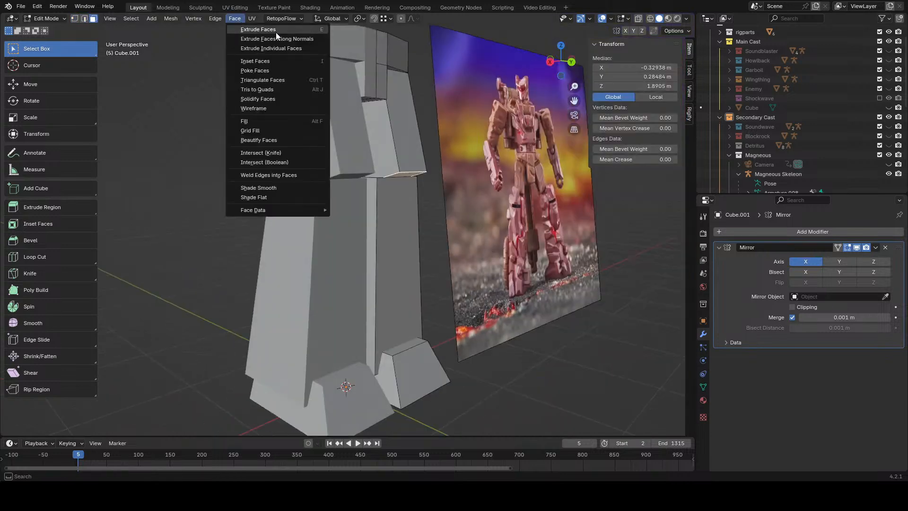
click(279, 38)
right_click(462, 166)
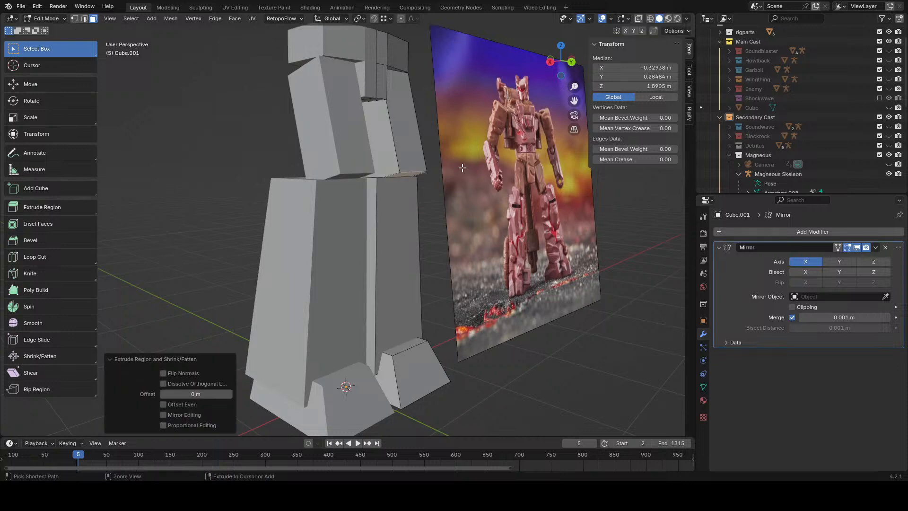
key(ctrl+z)
- Set the transform orientation to Normal, lengthen the thigh by moving its bottom face about 0.30 m down along normal Z, and clear the selection
click(330, 19)
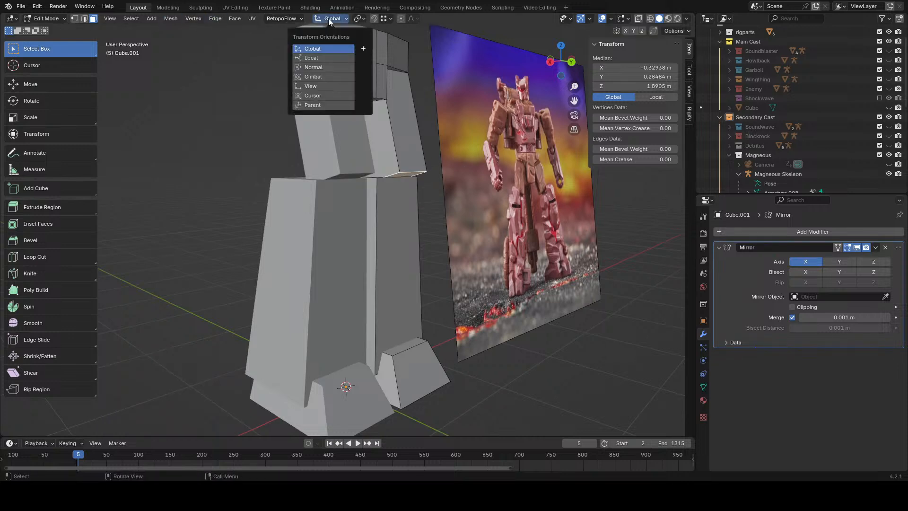
click(315, 66)
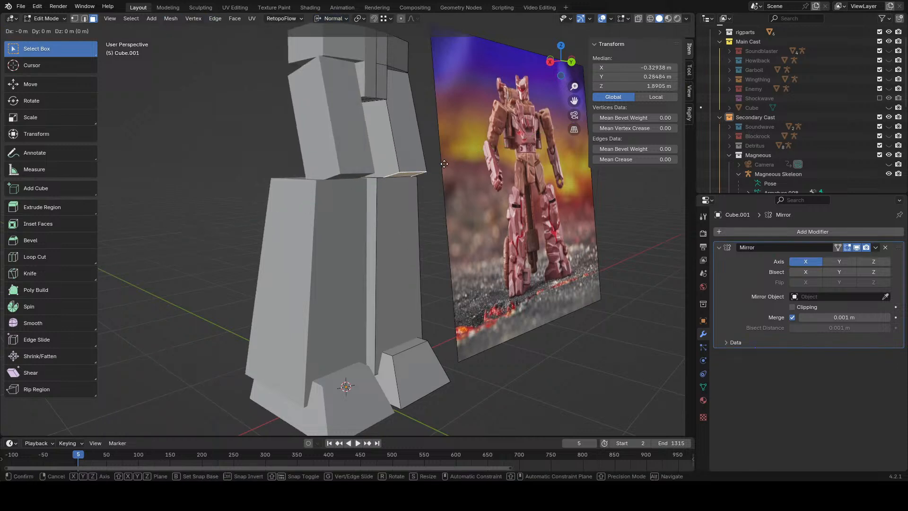
key(g)
key(z)
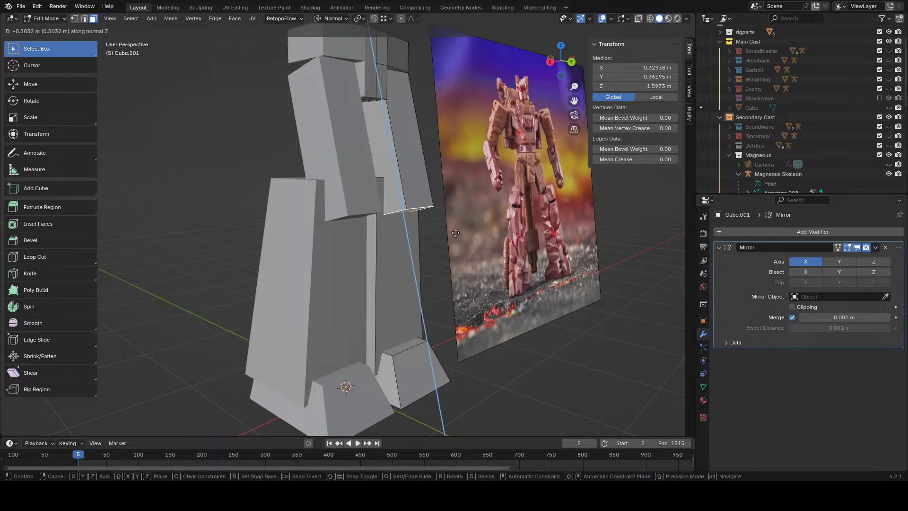
click(456, 233)
click(510, 237)
- Shorten the thigh slightly by moving its bottom face back up about 0.12 m along normal Z
middle_drag(520, 239, 372, 227)
scroll(474, 247, down, 5)
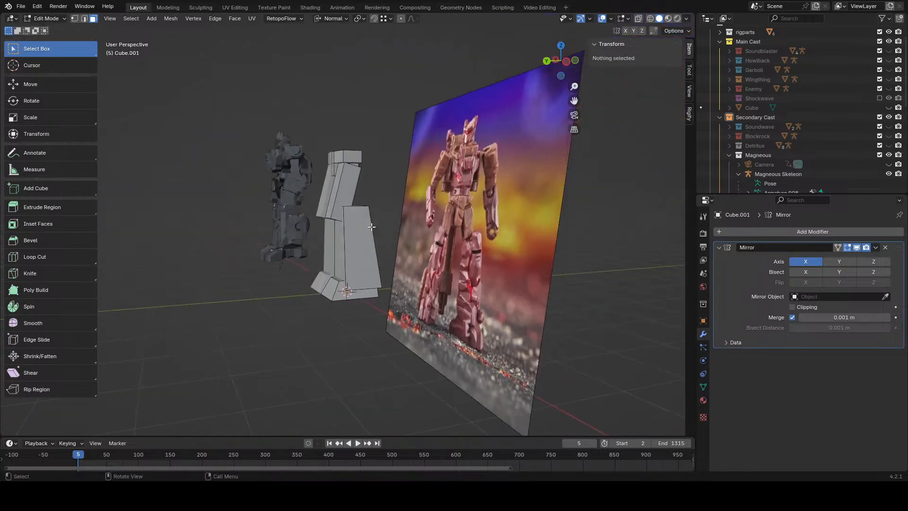
scroll(352, 183, up, 1)
middle_drag(352, 183, 417, 189)
click(344, 214)
scroll(452, 223, up, 2)
scroll(452, 221, up, 1)
key(g)
key(z)
click(456, 157)
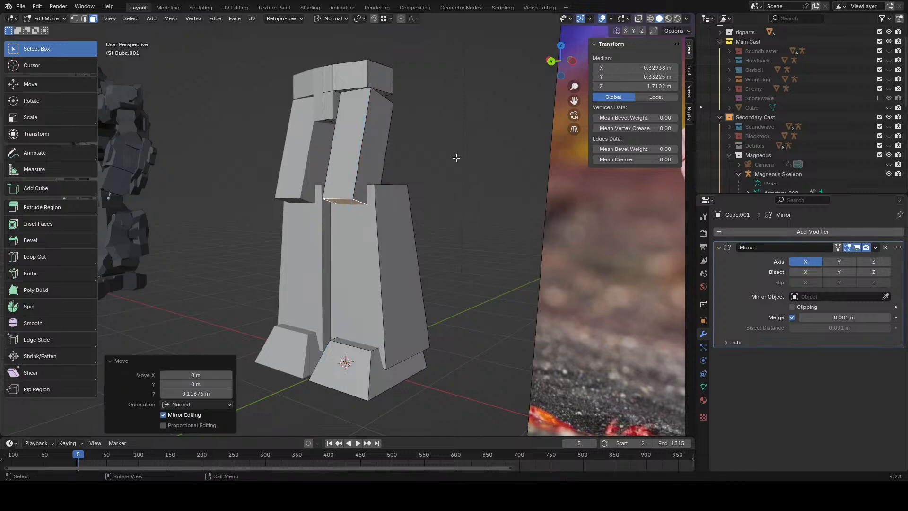
- Select the whole thigh and rotate it -5° in the left side view, and clear the selection
click(456, 156)
middle_drag(373, 158, 354, 141)
click(354, 141)
key(ctrl+KP_3)
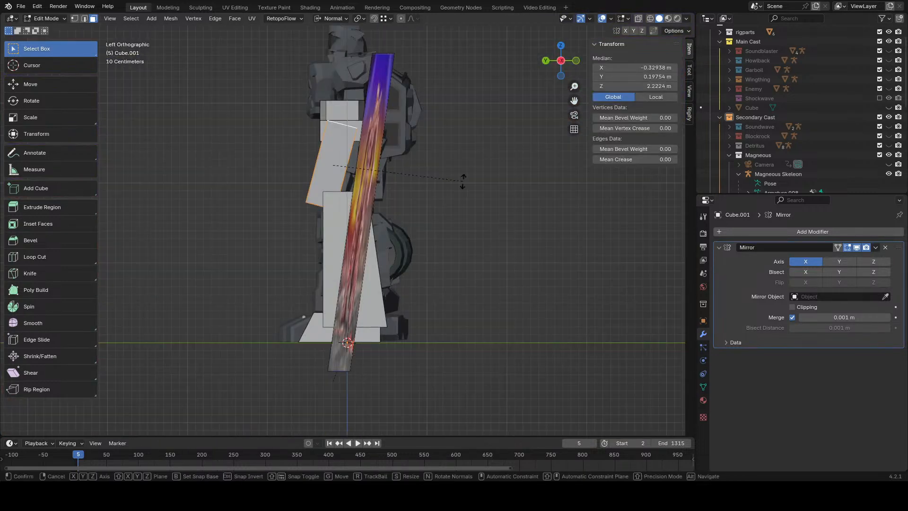
click(463, 181)
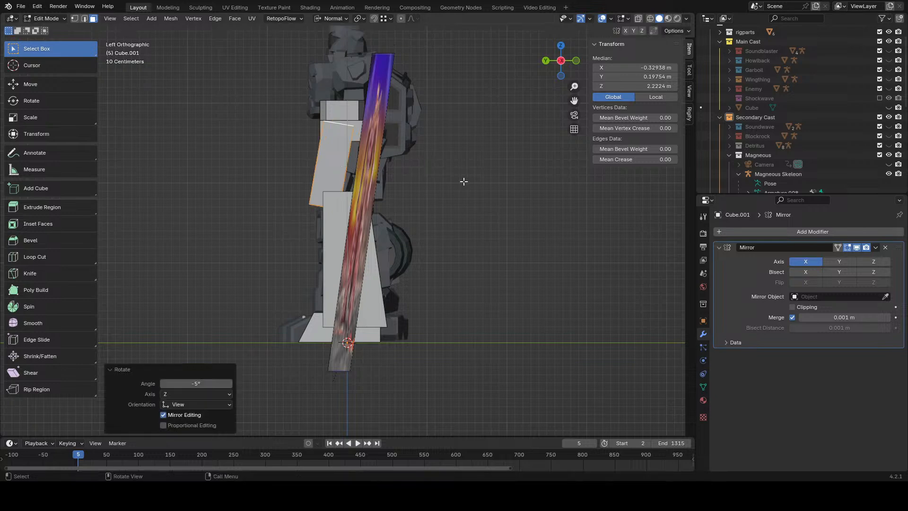
key(alt+a)
- Select the shin block and slide it backward along normal Y
middle_drag(464, 183, 379, 220)
click(379, 220)
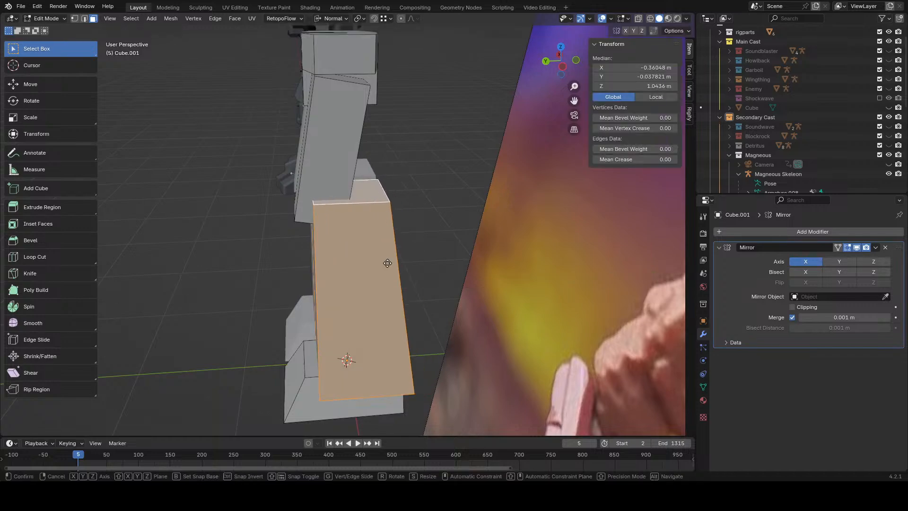
key(y)
click(426, 264)
middle_drag(425, 265, 440, 287)
key(g)
key(y)
click(530, 265)
- Shift the shin block slightly further back along normal Y to fit it under the thigh
scroll(333, 268, down, 5)
click(363, 257)
alt+click(371, 275)
scroll(441, 286, up, 2)
key(g)
key(y)
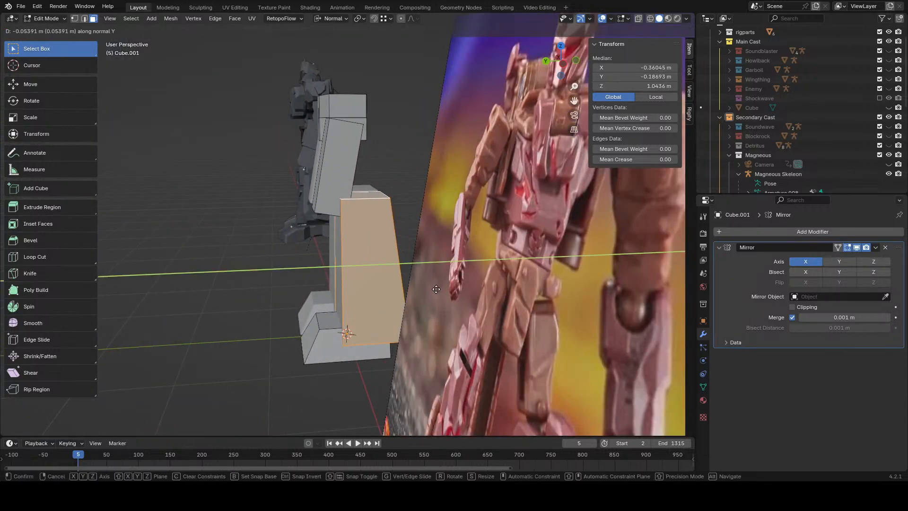
click(428, 304)
- Adjust the depth of the heel by moving the foot's rear face along normal Z, and clear the selection
middle_drag(436, 337, 368, 310)
click(439, 304)
click(369, 314)
key(g)
key(y)
right_click(410, 308)
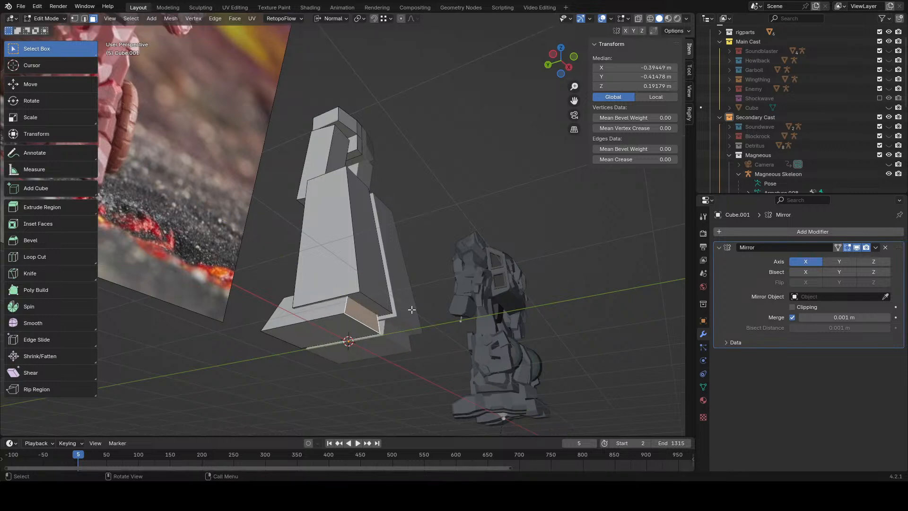
key(g)
key(x)
right_click(417, 315)
key(g)
key(y)
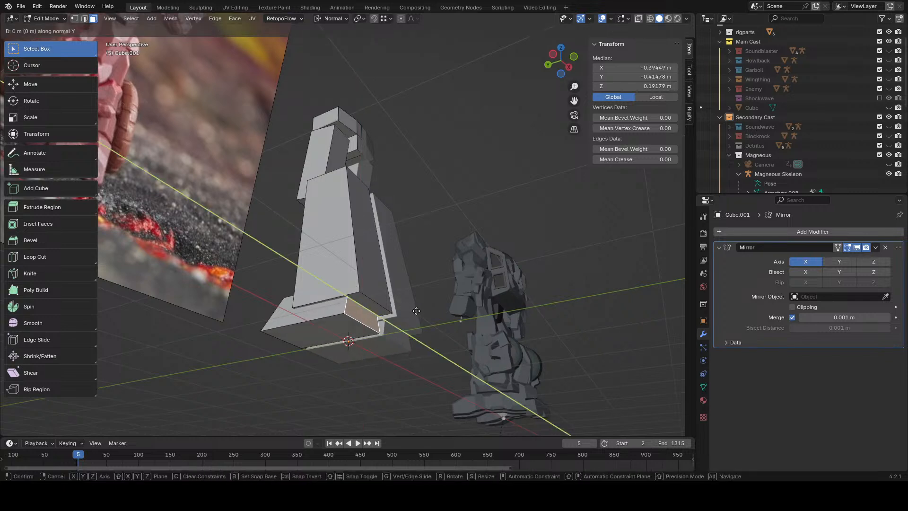
right_click(422, 312)
key(g)
key(z)
click(424, 311)
click(426, 284)
- Duplicate the centre edge on top of the pelvis and raise the copy about 0.61 m along normal Z
middle_drag(397, 234, 301, 225)
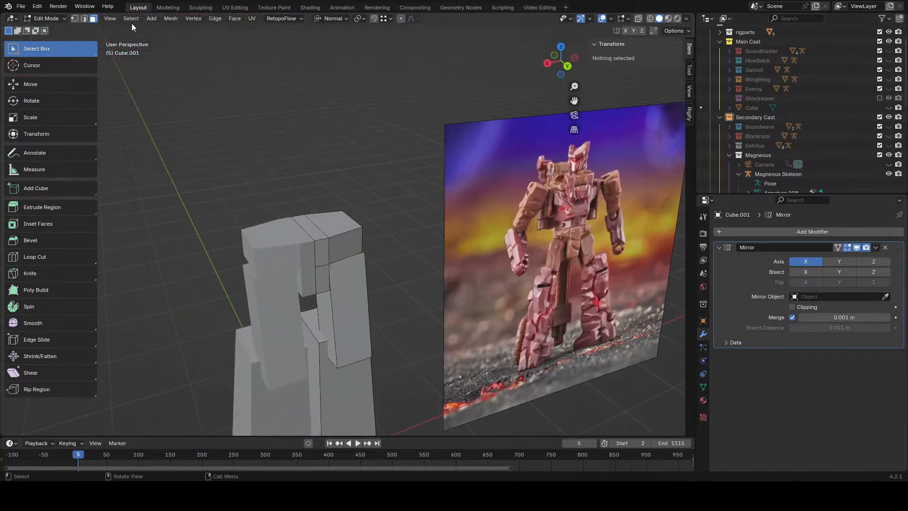
click(290, 216)
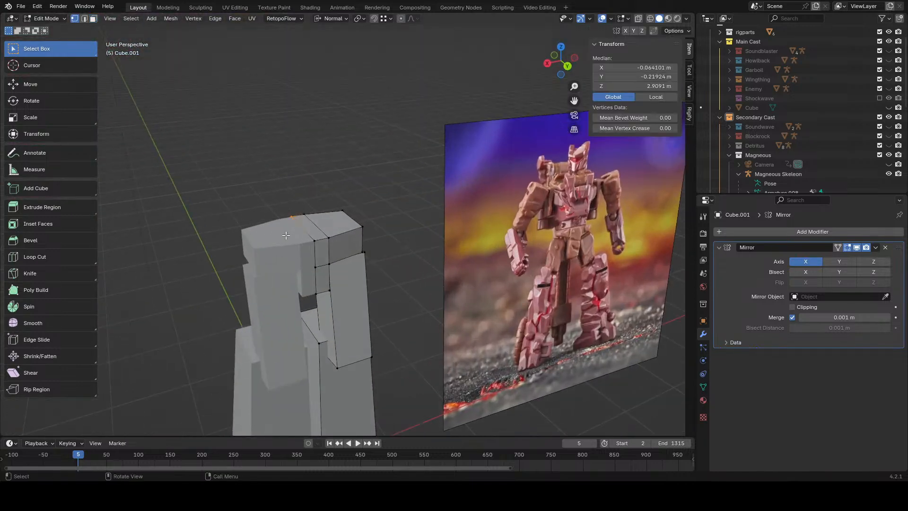
key(shift+d)
right_click(373, 218)
key(g)
key(z)
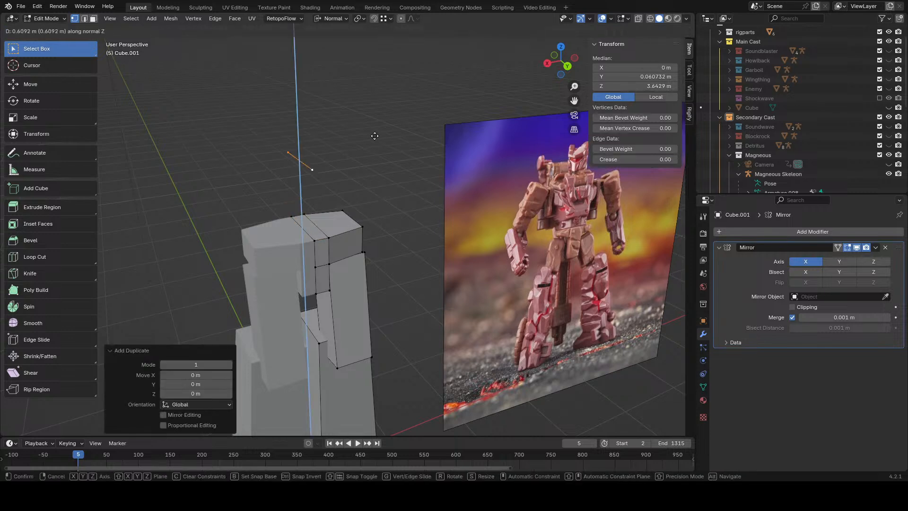
click(374, 136)
- Extrude the duplicated edge outward along X into a flat plate about 0.51 m wide per side
middle_drag(373, 142, 354, 157)
key(e)
right_click(373, 157)
key(g)
key(y)
right_click(347, 172)
key(g)
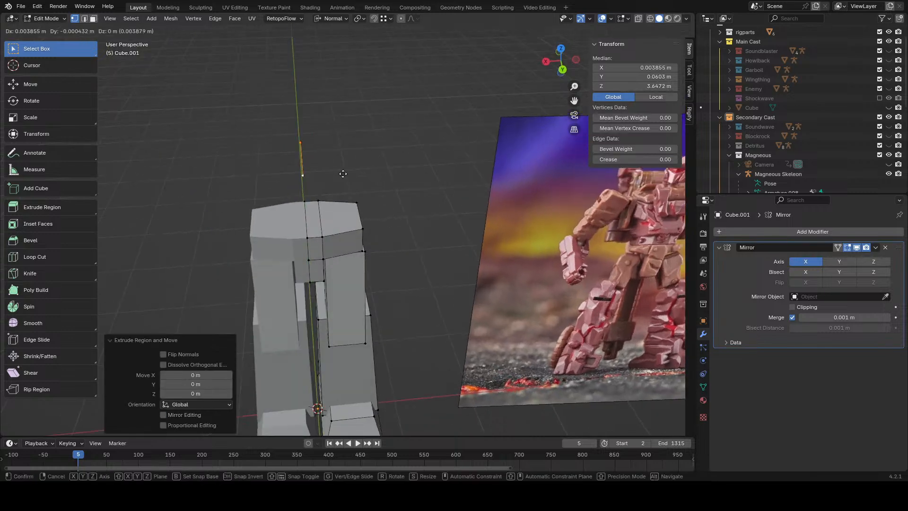
key(x)
click(399, 173)
- Set the transform orientation to Global and move the plate's front outer corner about 0.25 m inward along X
click(372, 169)
key(g)
key(x)
right_click(413, 189)
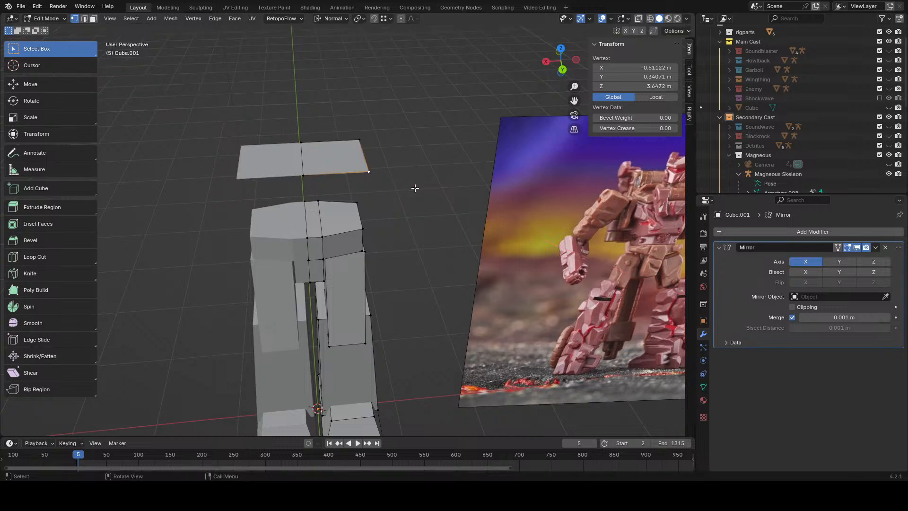
key(g)
key(y)
right_click(388, 192)
click(325, 19)
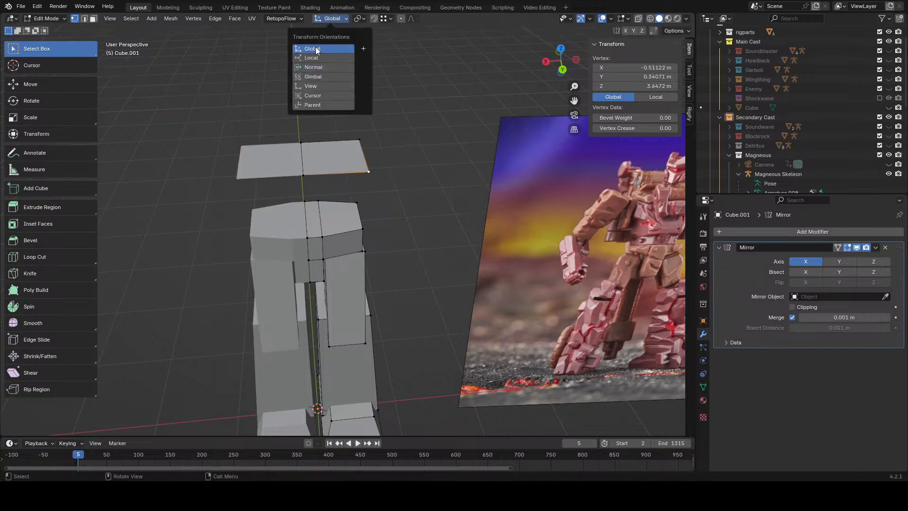
click(326, 48)
key(g)
key(x)
click(425, 200)
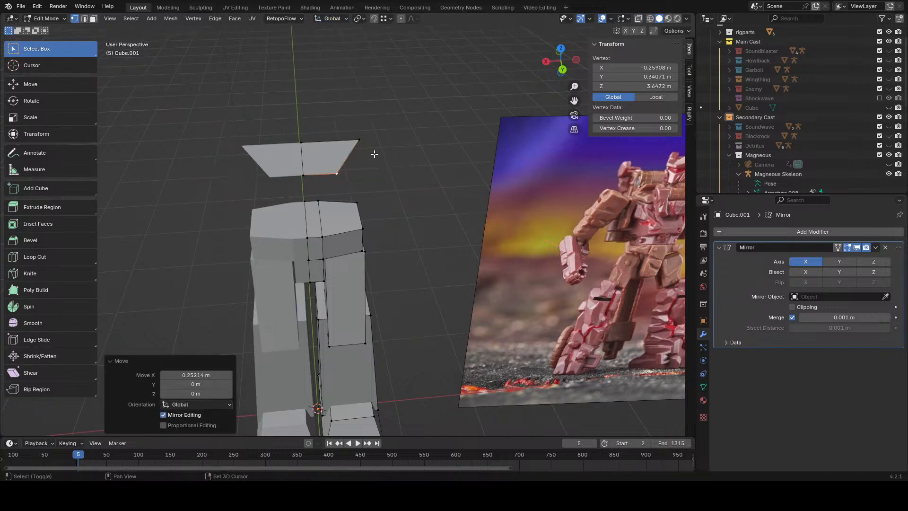
- Select the whole plate and lower it about 0.28 m along global Z toward the pelvis
shift+click(299, 142)
middle_drag(300, 142, 374, 141)
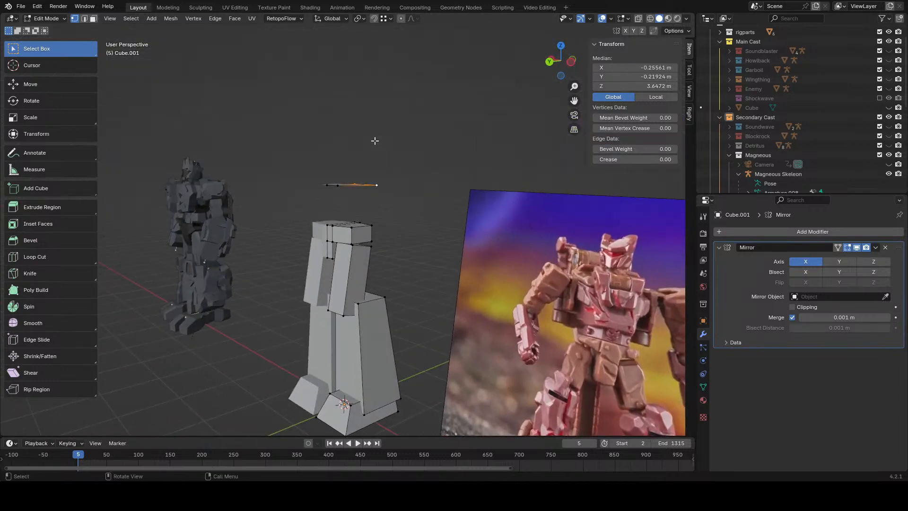
key(g)
key(z)
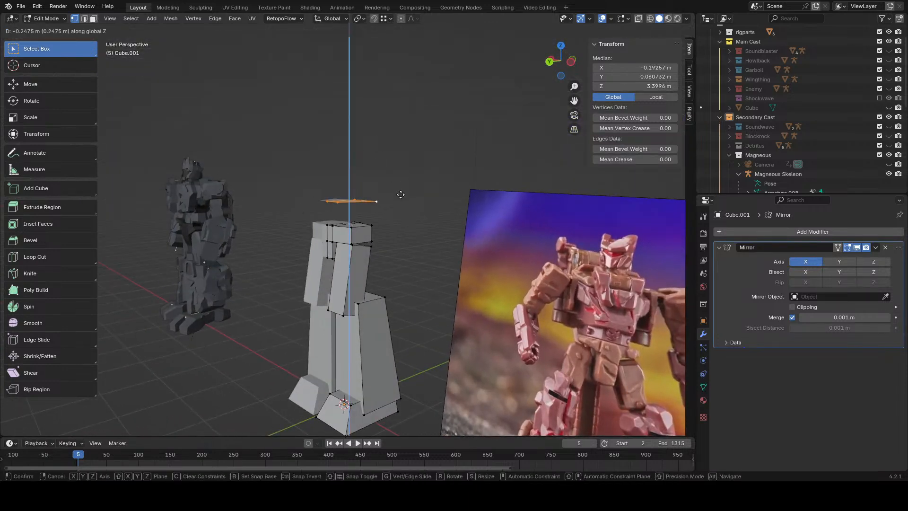
click(402, 195)
- Move the plate about 0.057 m forward along Y and scale it by 1.193 along Y
middle_drag(401, 195, 345, 228)
scroll(345, 228, up, 4)
key(g)
key(y)
click(435, 208)
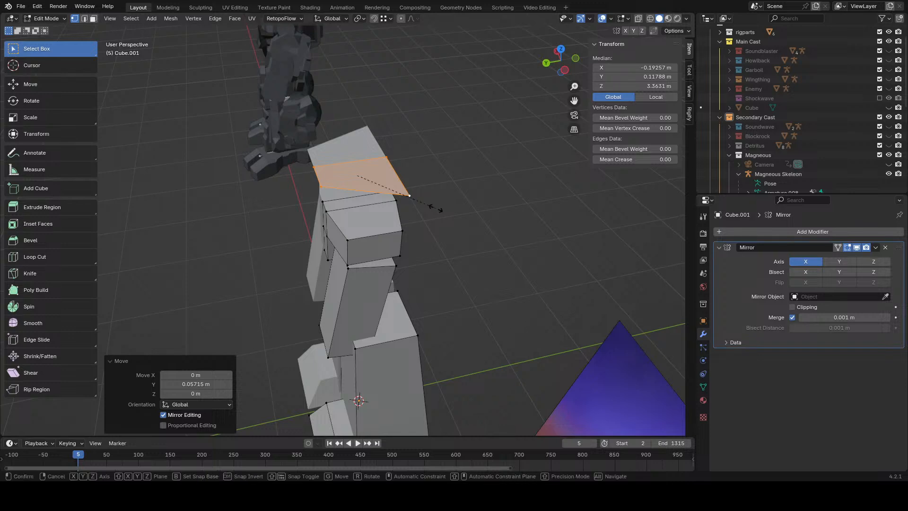
key(y)
click(428, 204)
- Extrude the plate up about 0.16 m and raise its rear top edge about 0.56 m along Z to form the chest wedge
middle_drag(428, 205, 369, 178)
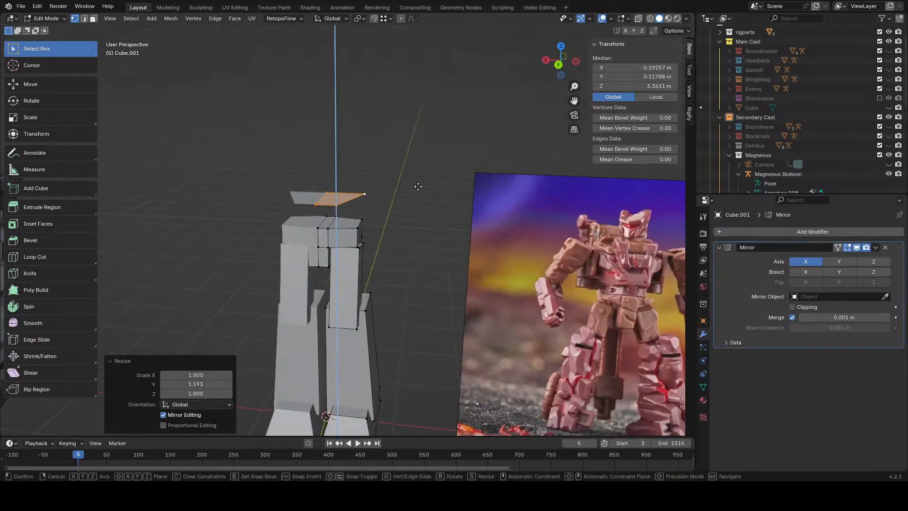
key(e)
right_click(418, 165)
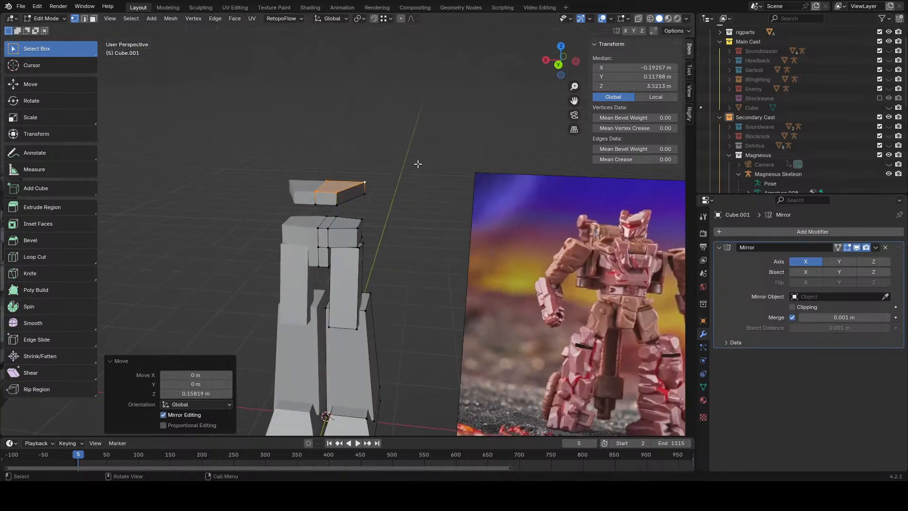
click(359, 175)
key(g)
key(z)
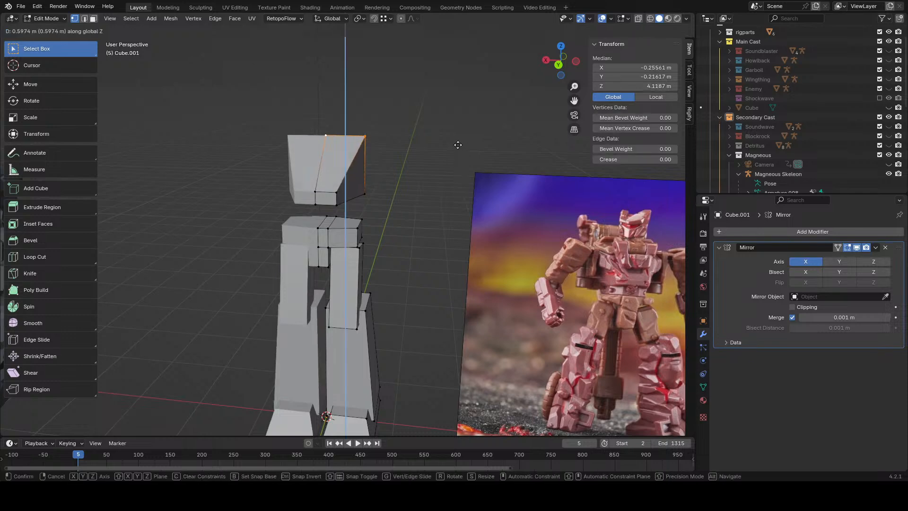
click(457, 149)
middle_drag(457, 148, 328, 181)
shift+click(375, 214)
shift+click(394, 200)
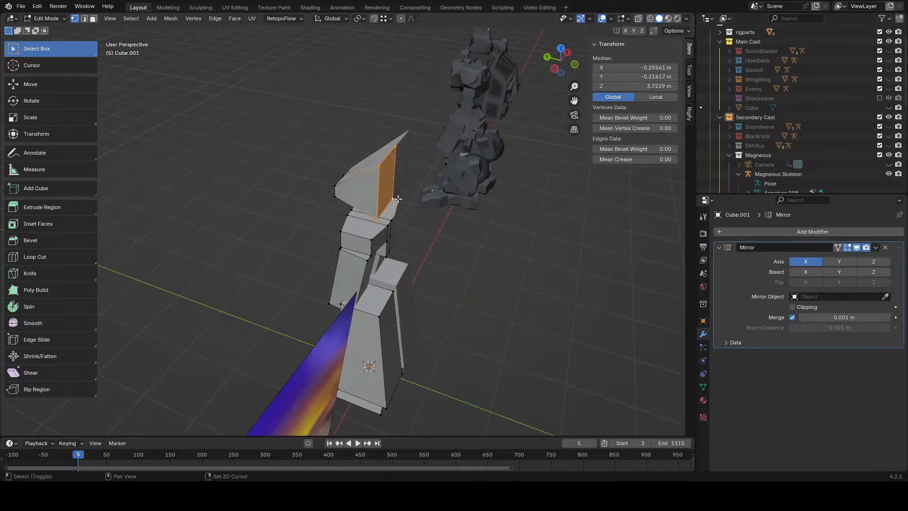
middle_drag(395, 198, 435, 203)
key(g)
right_click(434, 203)
- Add a loop cut through the chest block, slid toward its front
click(43, 257)
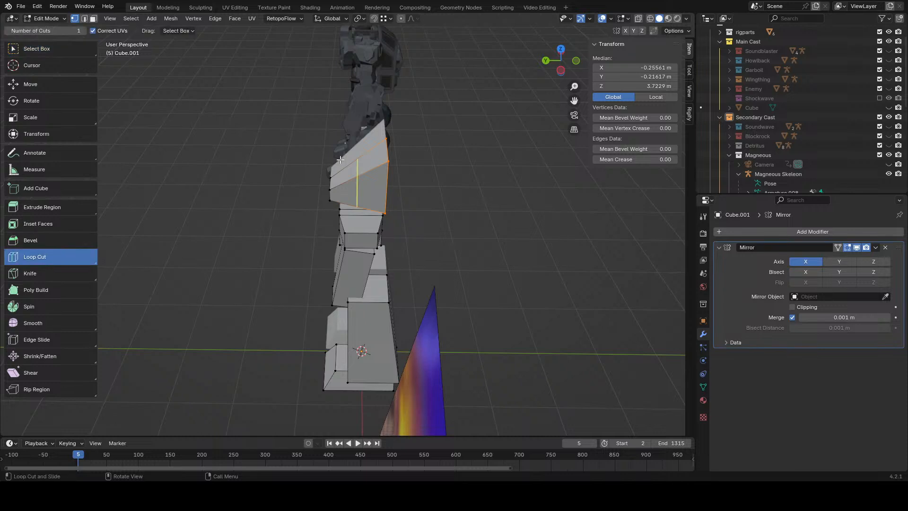
click(357, 178)
key(ctrl+z)
drag(355, 178, 348, 177)
- Raise the upper vertices of the new chest loop along Z to about 4.04 m, and clear the selection
click(40, 53)
click(352, 179)
shift+click(351, 162)
key(g)
middle_drag(379, 168, 427, 256)
key(z)
click(430, 132)
click(443, 148)
- Move the outer vertical edge of the chest loop outward along X to widen the torso
click(349, 199)
shift+click(371, 193)
key(g)
key(y)
right_click(427, 222)
key(g)
key(x)
click(430, 222)
key(x)
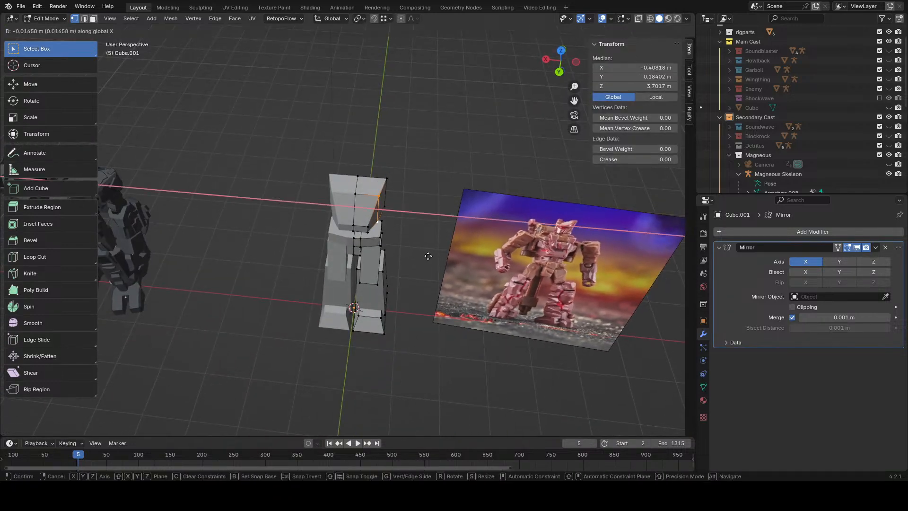
click(428, 258)
- Duplicate the front centre vertex on top of the chest and raise the copy about 0.06 m
scroll(422, 232, up, 4)
click(364, 147)
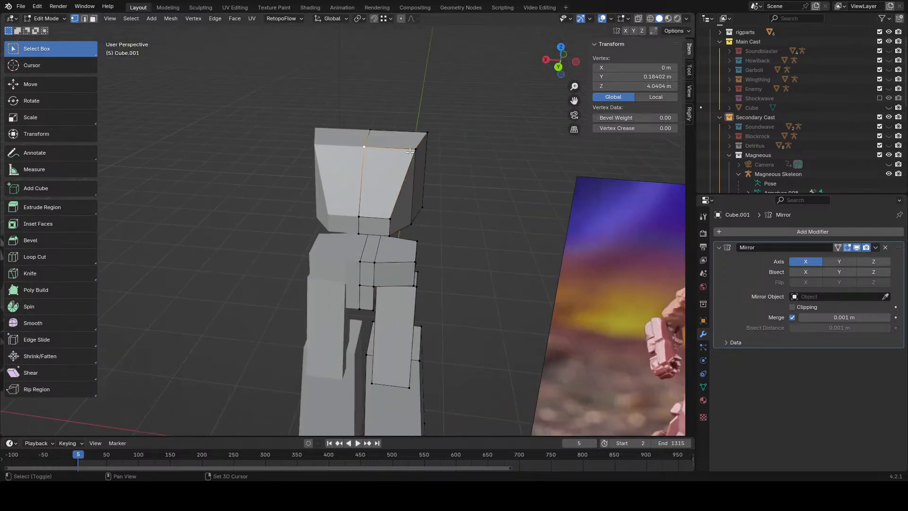
shift+middle_drag(449, 166, 457, 193)
key(shift+d)
right_click(397, 186)
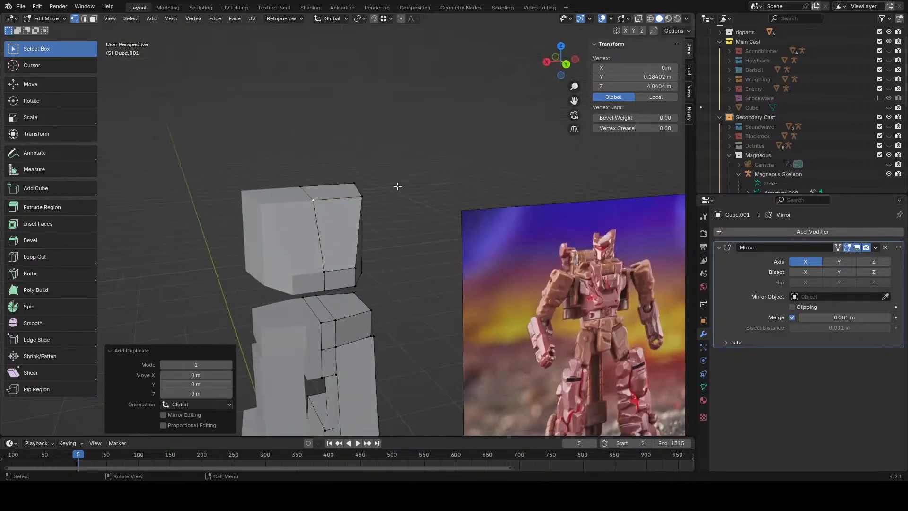
click(396, 177)
middle_drag(396, 178, 422, 216)
- Extrude the duplicated vertex about 0.32 m outward along X into an edge
key(e)
right_click(397, 205)
key(g)
key(y)
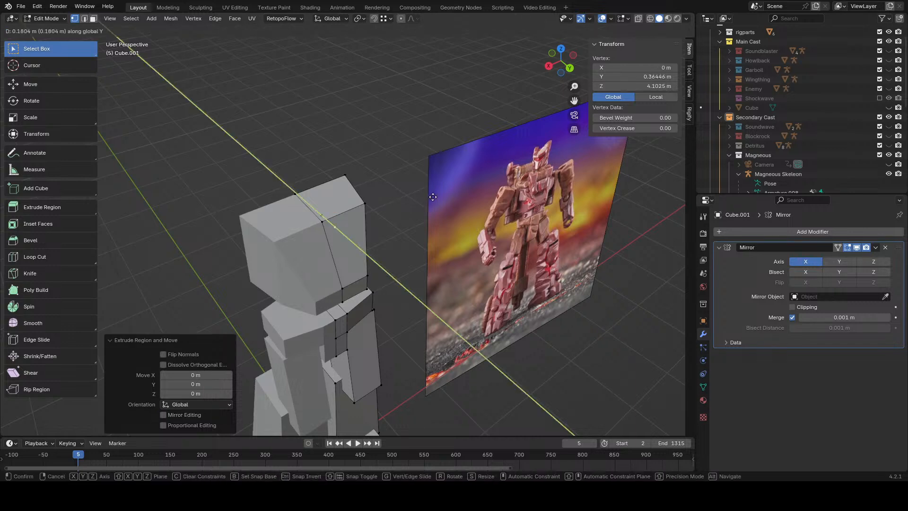
right_click(423, 195)
key(g)
key(x)
click(449, 181)
- Select both vertices of the new edge and extrude it about 0.16 m forward along Y
shift+click(326, 216)
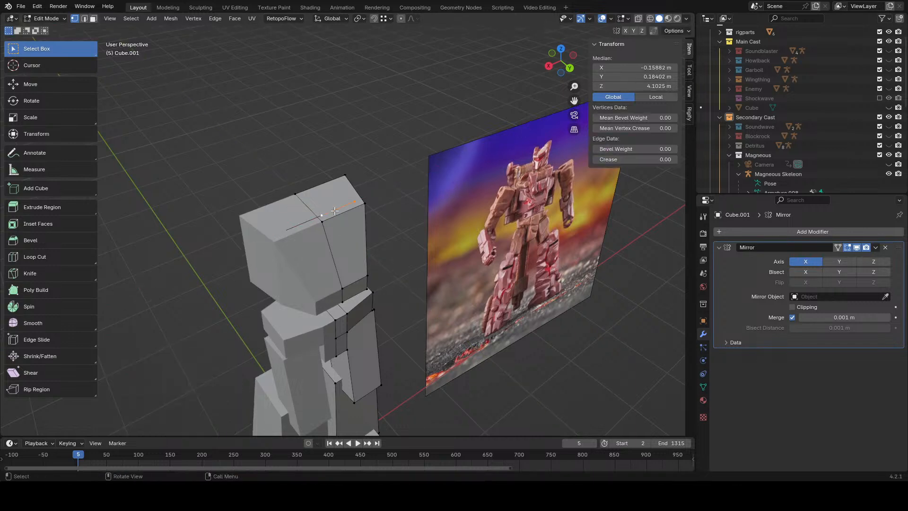
middle_drag(405, 221, 424, 227)
key(e)
right_click(419, 231)
key(g)
key(y)
click(436, 241)
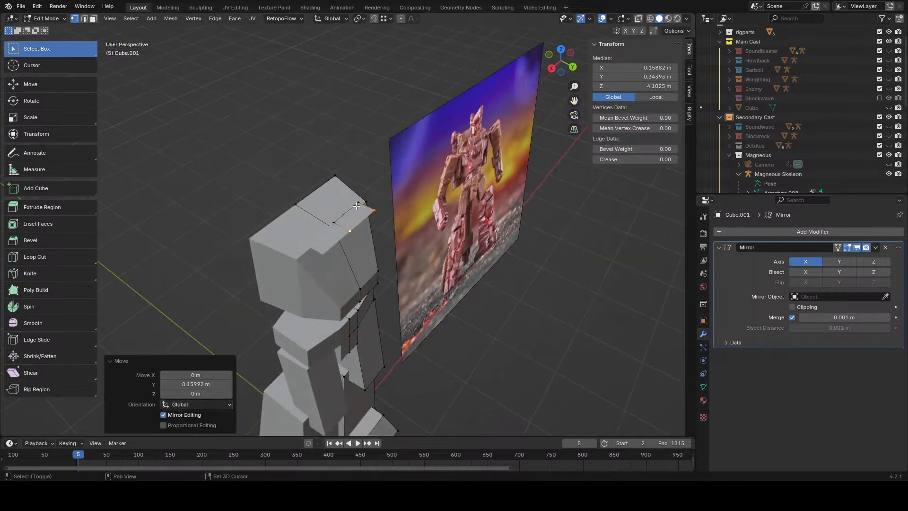
- Select the whole new face and extrude it about 0.30 m down to form a chest plate
shift+click(356, 205)
middle_drag(338, 216, 402, 191)
key(e)
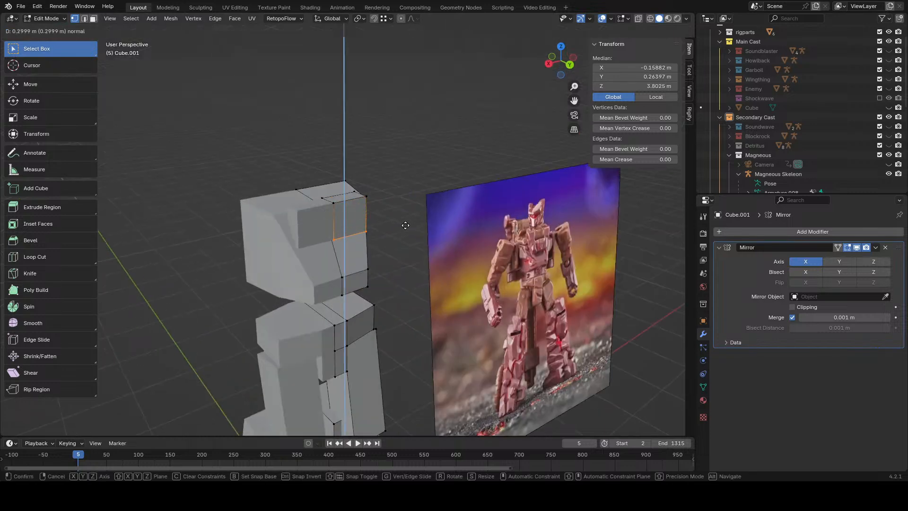
click(407, 225)
- Taper the chest plate by moving its lower outer vertices about 0.15 m inward along X, and clear the selection
middle_drag(412, 226, 367, 217)
scroll(367, 217, up, 3)
key(shift+z)
click(333, 212)
shift+click(324, 212)
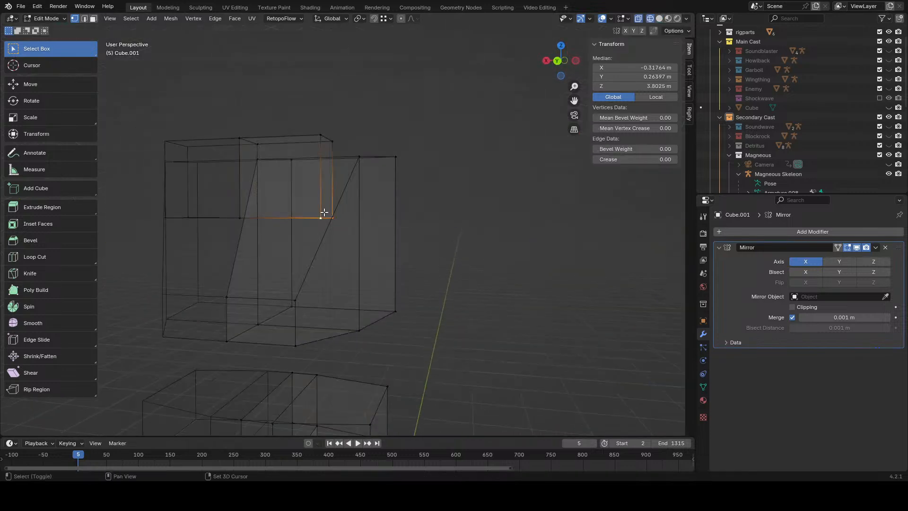
click(346, 225)
key(g)
key(x)
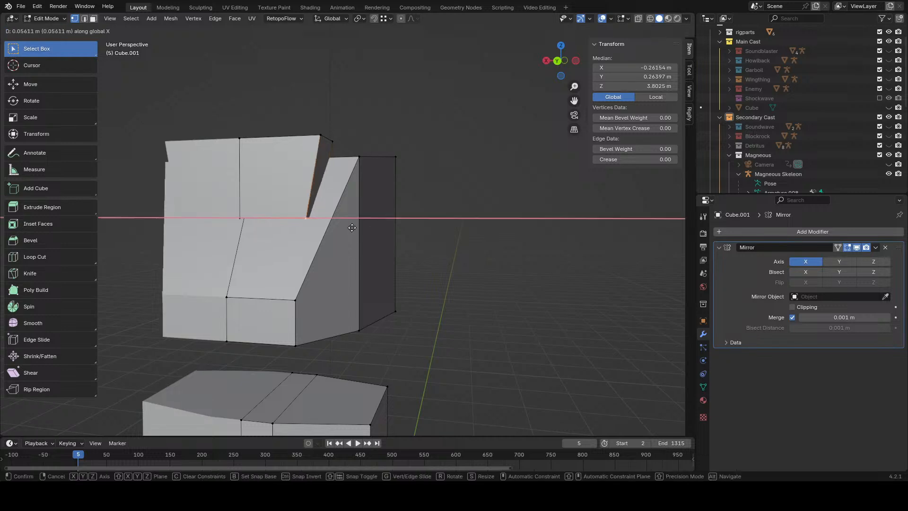
click(331, 223)
scroll(360, 208, down, 4)
middle_drag(383, 195, 416, 190)
click(359, 162)
- Select the chest plate, try rotating it 10° in the left side view, and undo the rotation
middle_drag(331, 208, 343, 226)
scroll(343, 227, up, 2)
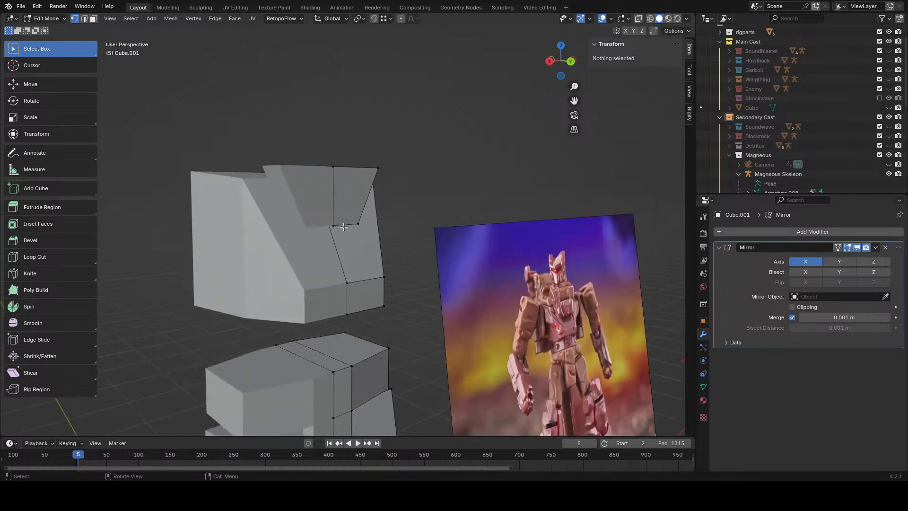
click(352, 169)
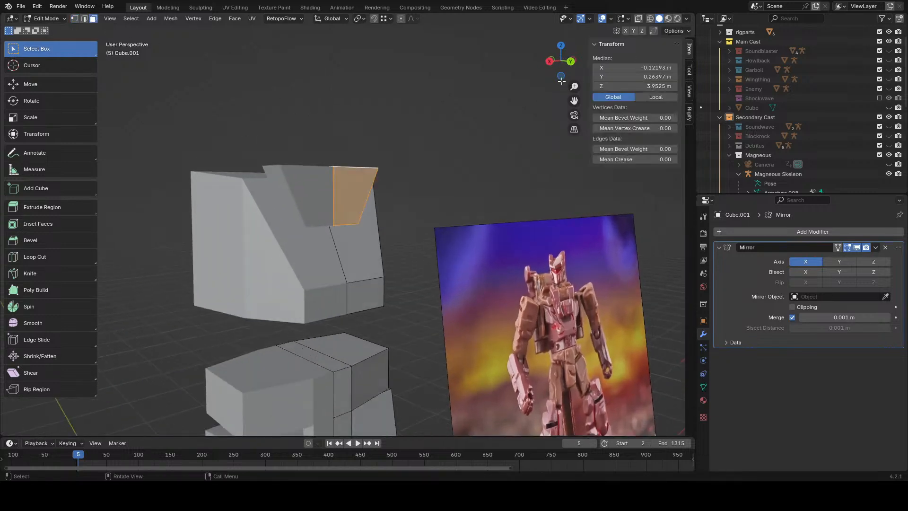
key(ctrl+KP_3)
key(r)
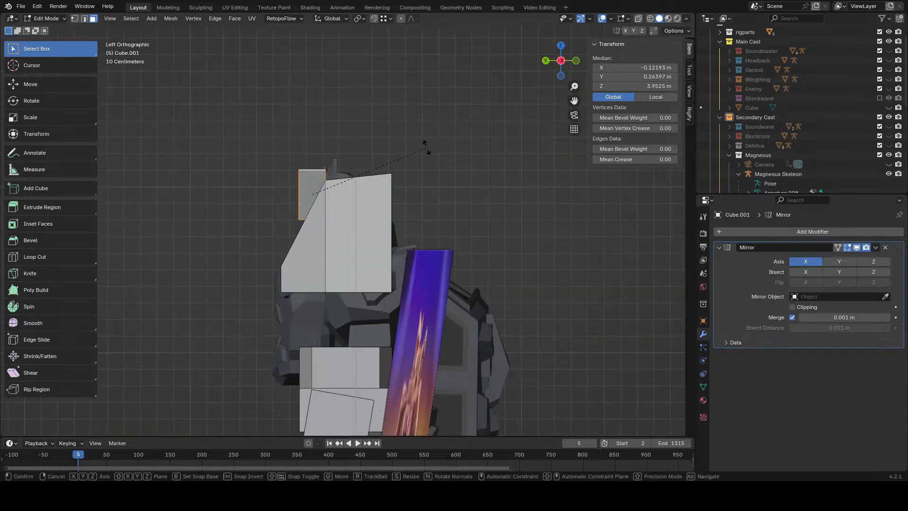
key(BackSpace)
text(10)
key(Return)
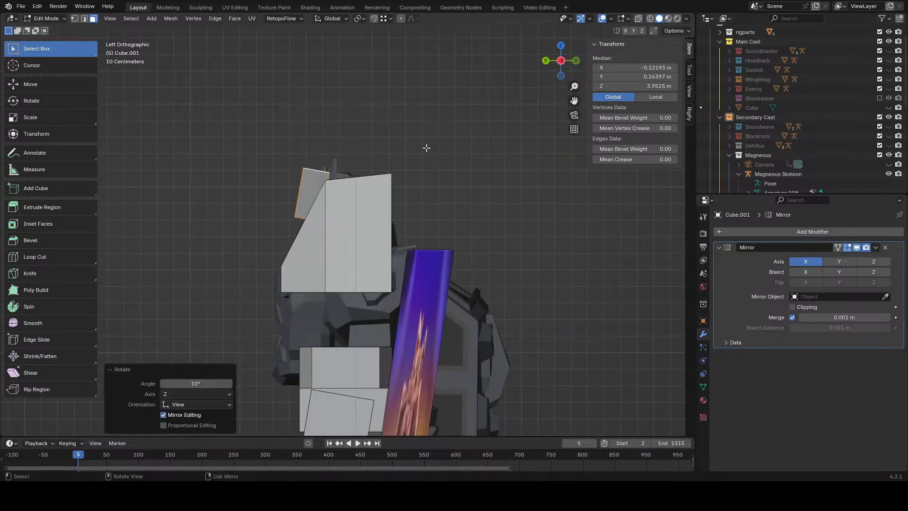
key(ctrl+z)
- Rotate the chest plate about 26° in the side view, shift it about 0.02 m forward along Y, and fine-tune its tilt
key(r)
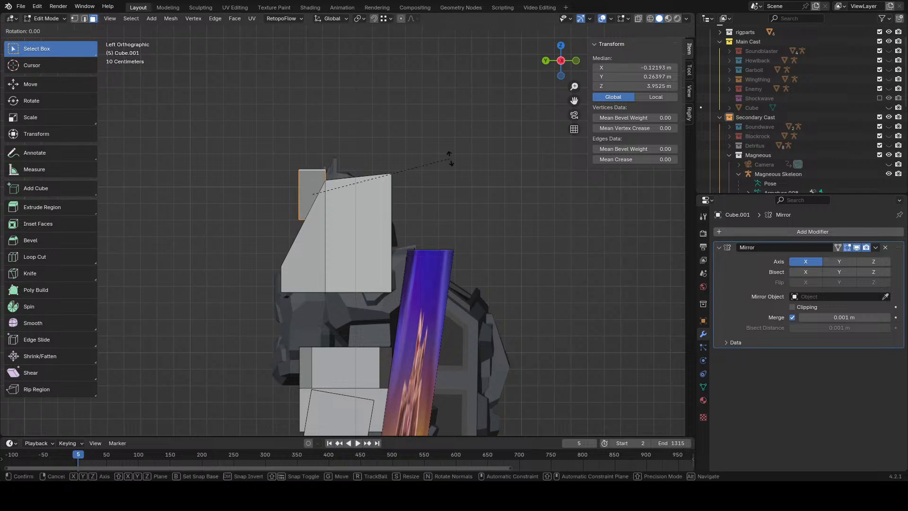
click(408, 213)
key(g)
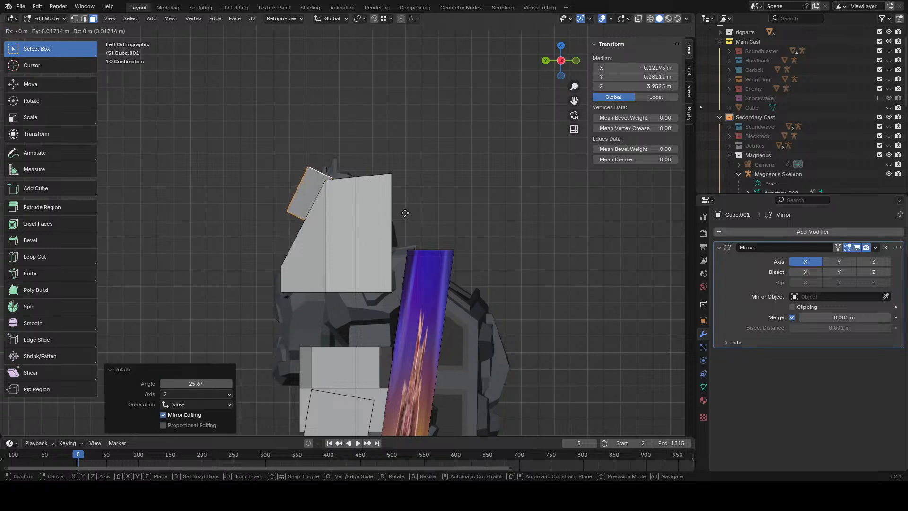
click(405, 212)
key(r)
click(463, 197)
key(r)
click(476, 193)
- Select the outer rear edge on top of the chest plate and move it about 0.02 m down
middle_drag(476, 192, 326, 227)
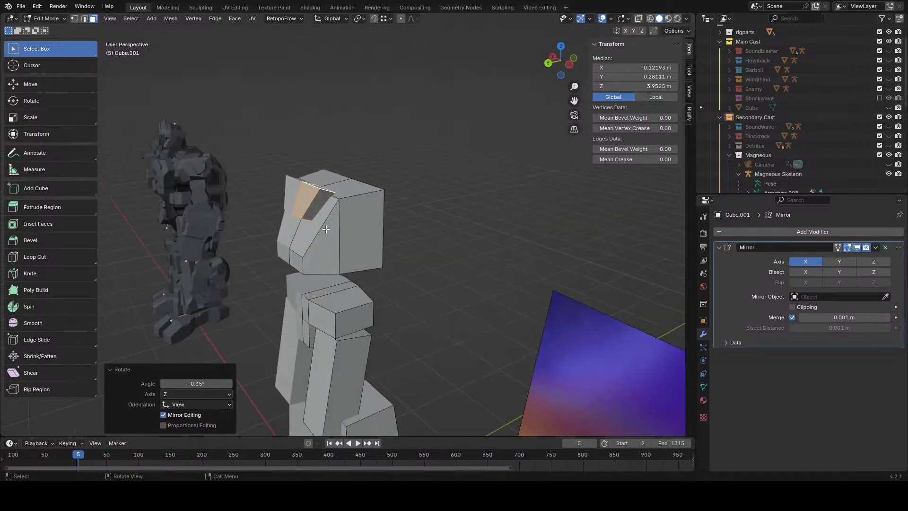
scroll(325, 227, up, 4)
shift+middle_drag(298, 147, 402, 201)
middle_drag(402, 201, 339, 225)
click(84, 20)
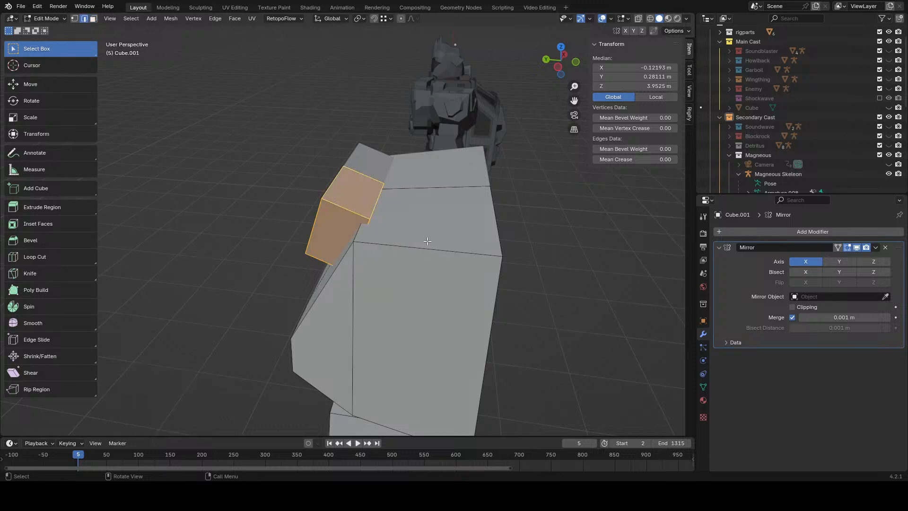
click(380, 202)
middle_drag(458, 223, 467, 217)
key(g)
click(469, 224)
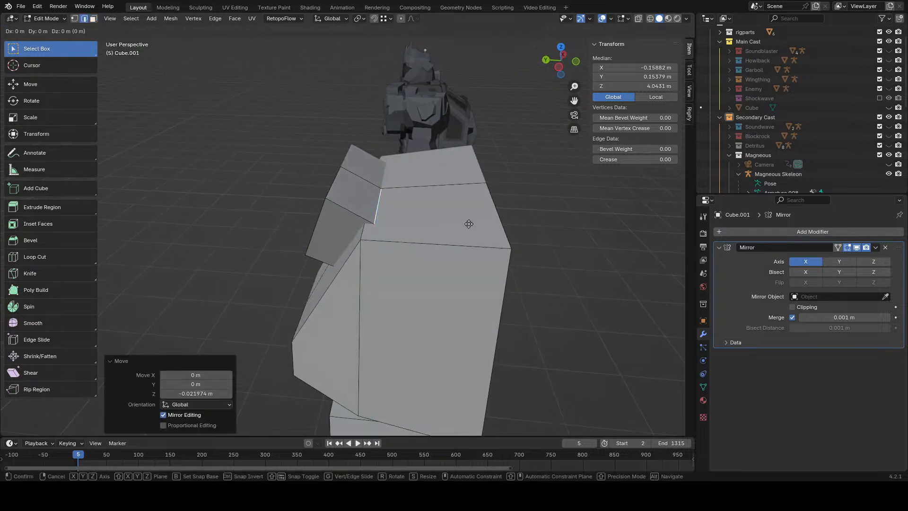
- Adjust that plate edge by about 0.02 m forward along Y and 0.01 m down along Z in small moves
key(g)
key(y)
click(463, 222)
key(g)
key(z)
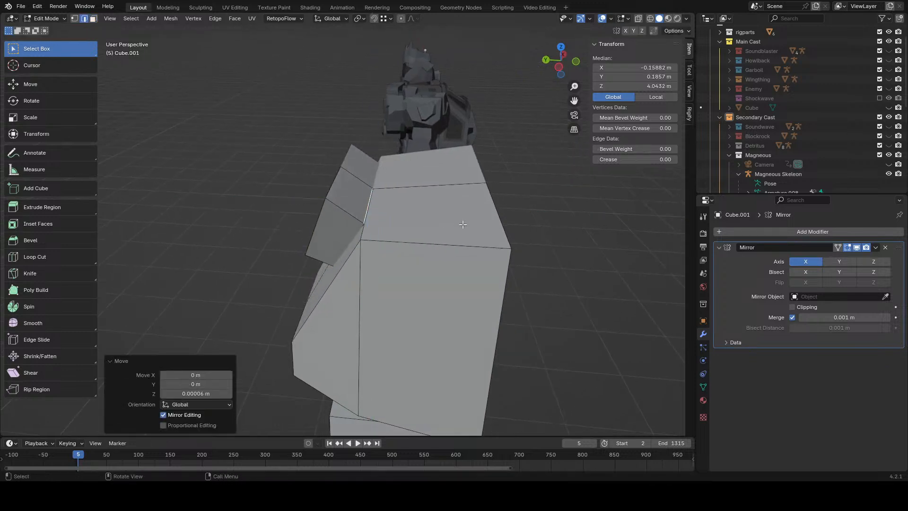
click(462, 218)
key(g)
key(y)
click(465, 229)
scroll(507, 217, down, 4)
middle_drag(471, 229, 400, 226)
- Select the small upper face of the chest plate and extrude it about 0.33 m backward along Y
scroll(399, 226, up, 4)
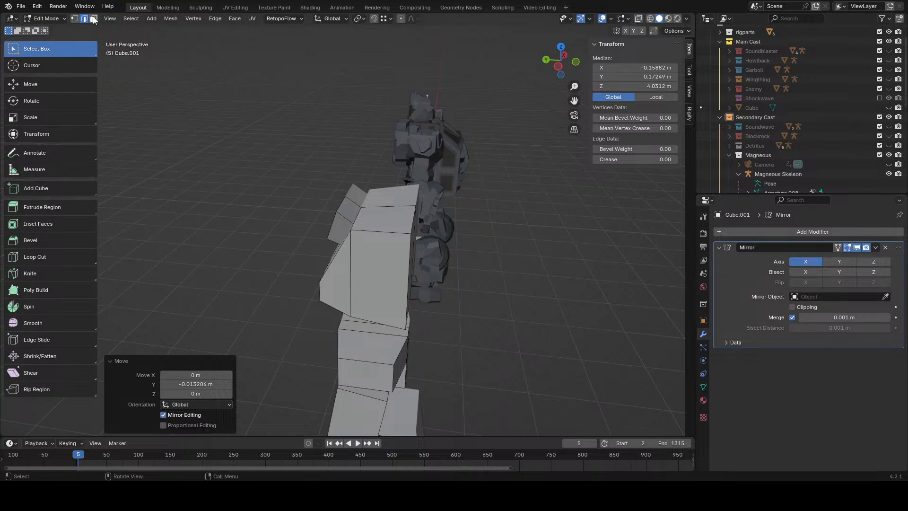
click(94, 19)
click(356, 207)
key(e)
key(y)
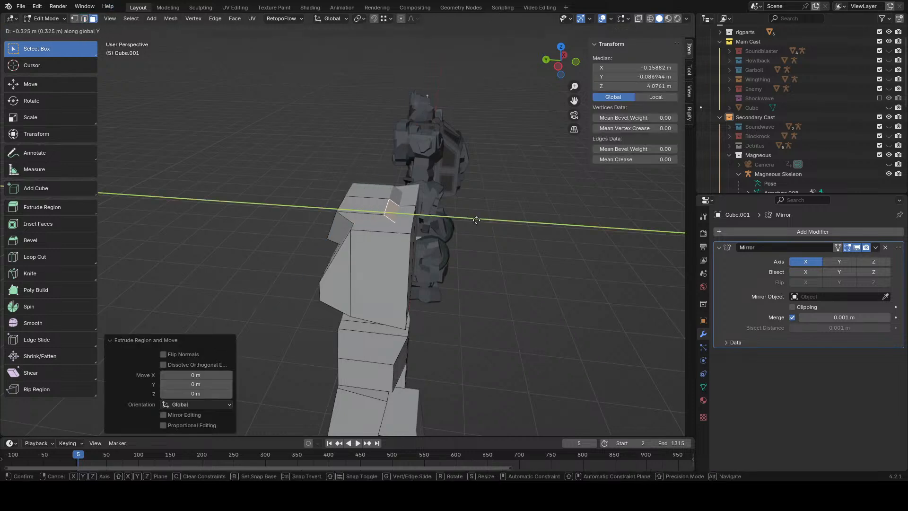
click(476, 219)
- Flatten the extruded end face by scaling Y to 0, adjust its position along Y, and clear the selection
key(y)
key(0)
click(523, 221)
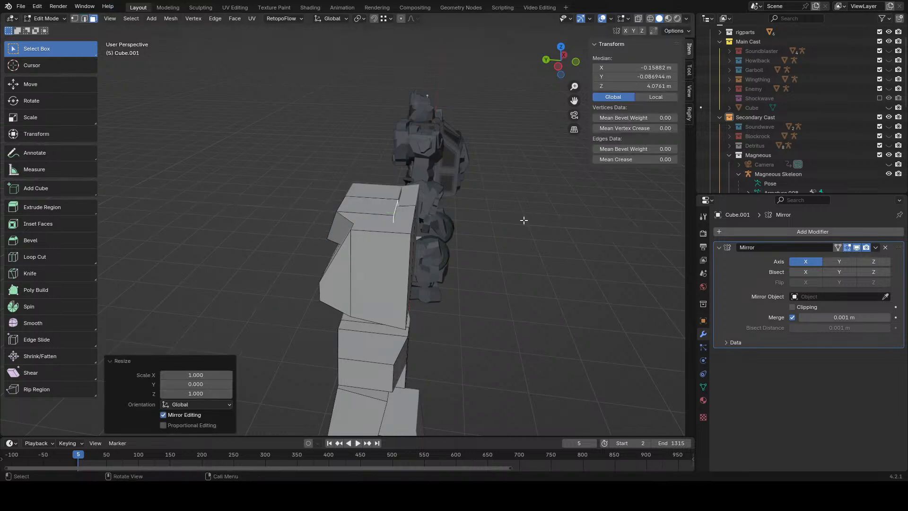
key(g)
key(y)
click(529, 246)
key(alt+a)
- Bevel the upper outer front corner edge of the chest plate with one segment and clear the selection
middle_drag(529, 246, 300, 163)
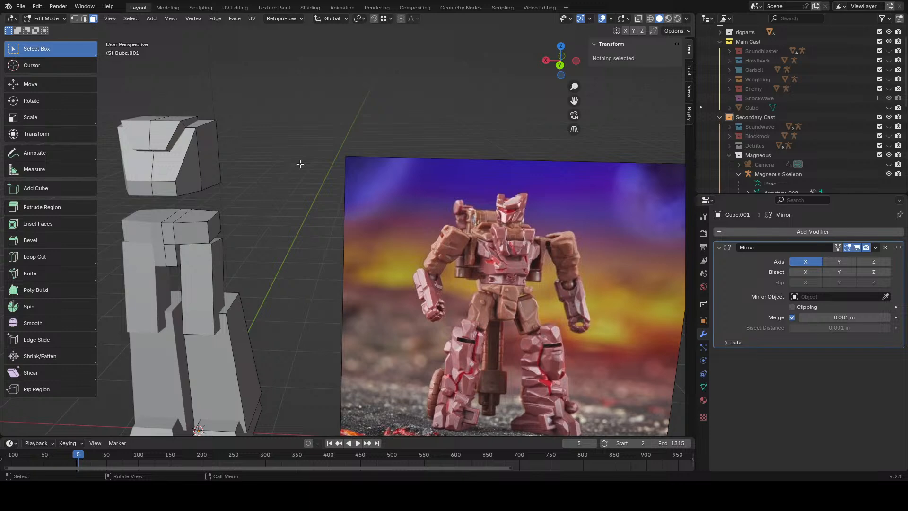
shift+middle_drag(253, 145, 336, 152)
click(430, 198)
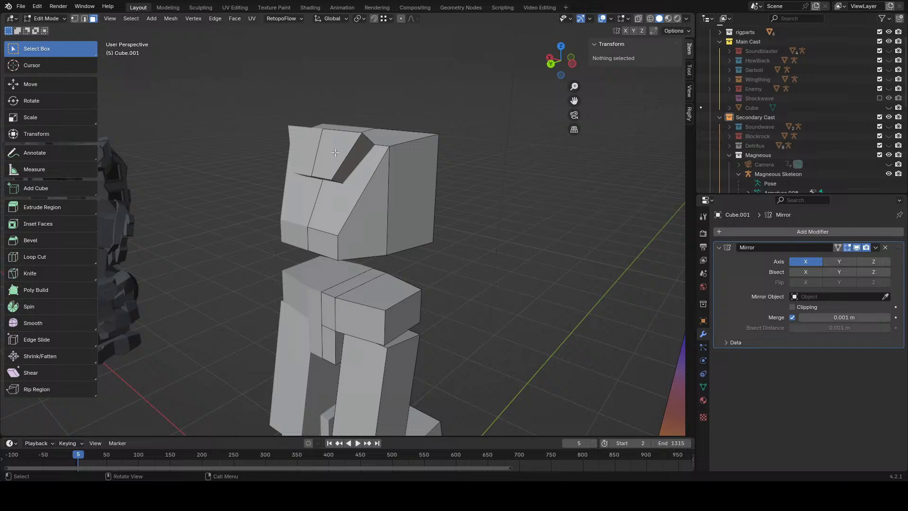
click(369, 140)
click(216, 18)
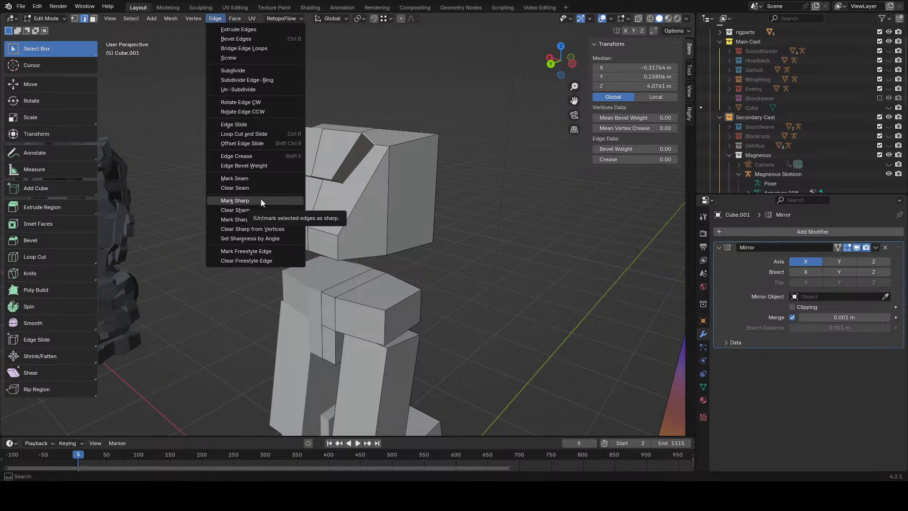
click(261, 202)
click(215, 19)
click(236, 39)
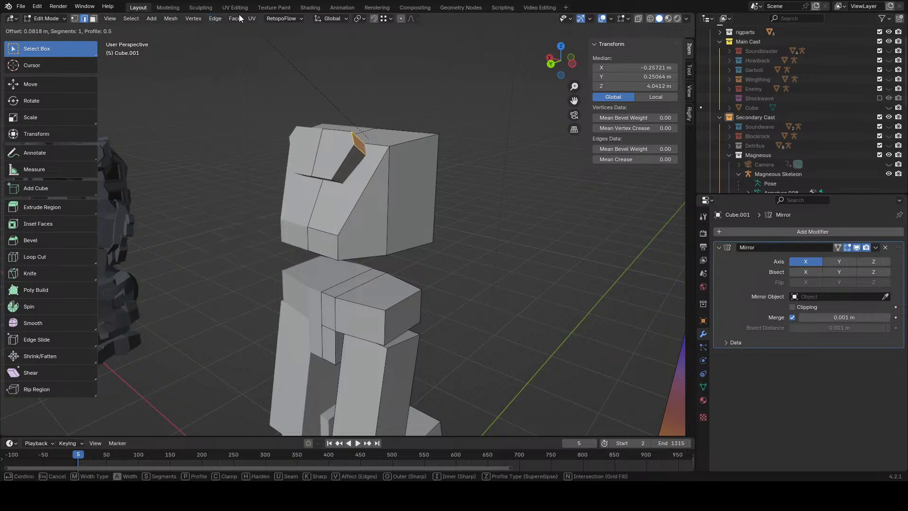
click(474, 2)
click(464, 130)
scroll(464, 130, down, 6)
middle_drag(464, 129, 422, 174)
scroll(405, 165, up, 3)
scroll(399, 203, up, 1)
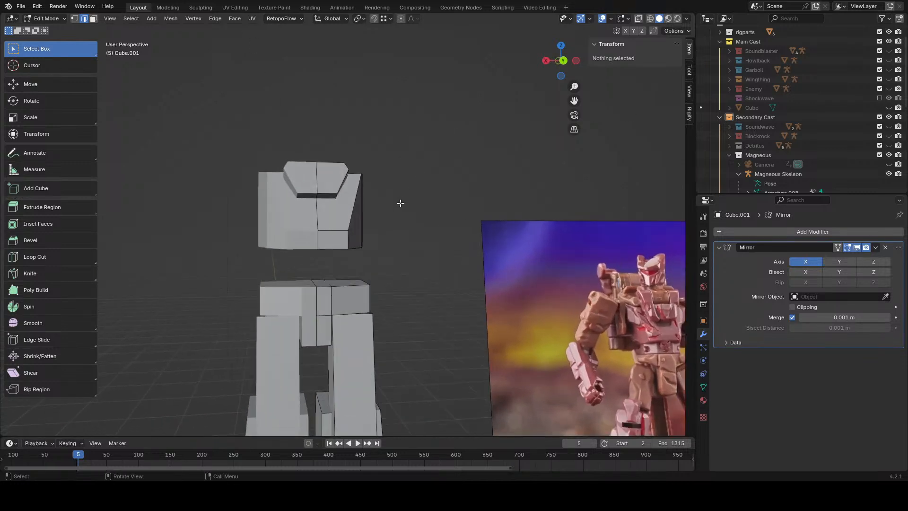
middle_drag(400, 203, 356, 159)
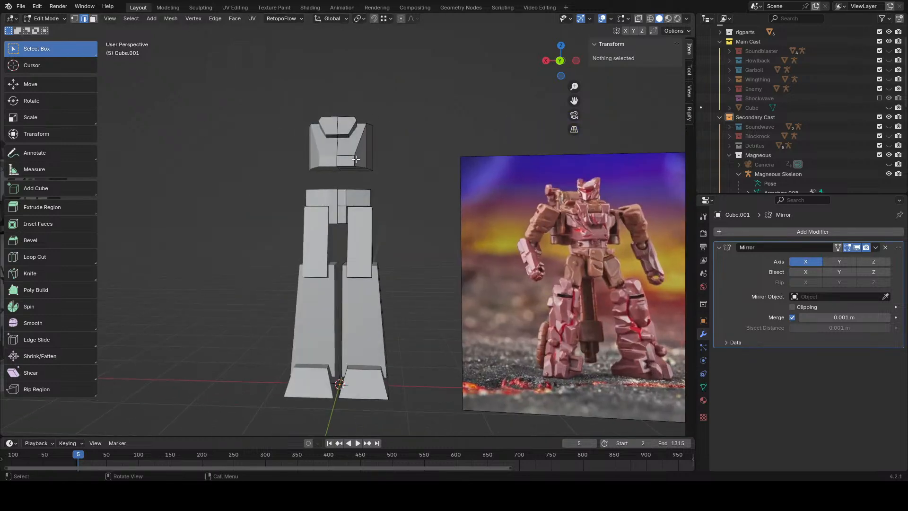
scroll(459, 220, up, 3)
middle_drag(459, 220, 447, 204)
click(393, 122)
shift+click(377, 112)
middle_drag(450, 143, 470, 166)
key(g)
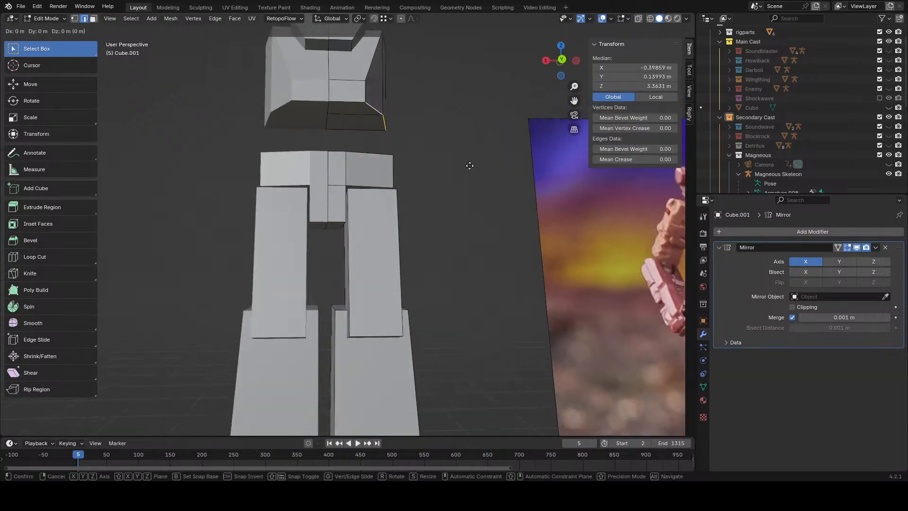
right_click(464, 166)
key(g)
key(g)
right_click(496, 158)
key(g)
key(x)
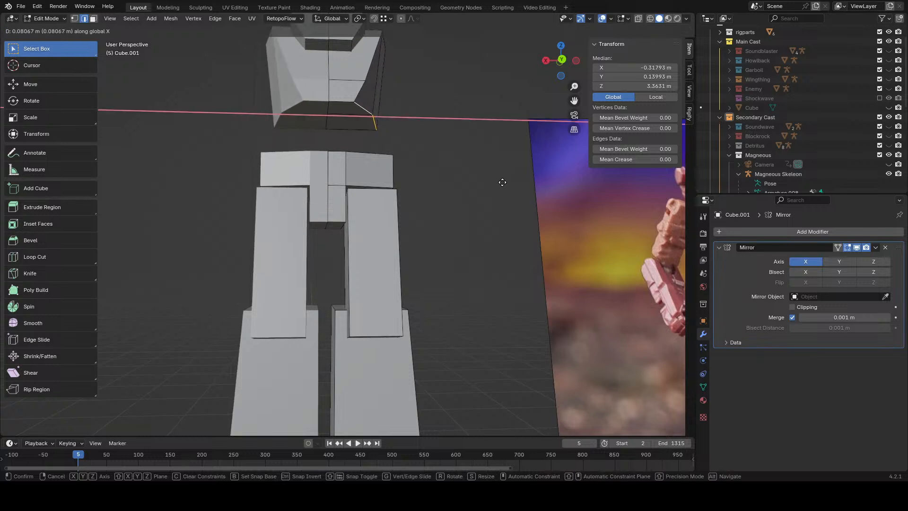
right_click(475, 164)
- Taper the chest block by moving its lower outer edge inward along X, and clear the selection
middle_drag(457, 119, 432, 154)
scroll(428, 153, down, 4)
middle_drag(372, 100, 405, 202)
click(372, 119)
key(g)
key(y)
key(x)
click(451, 155)
click(428, 165)
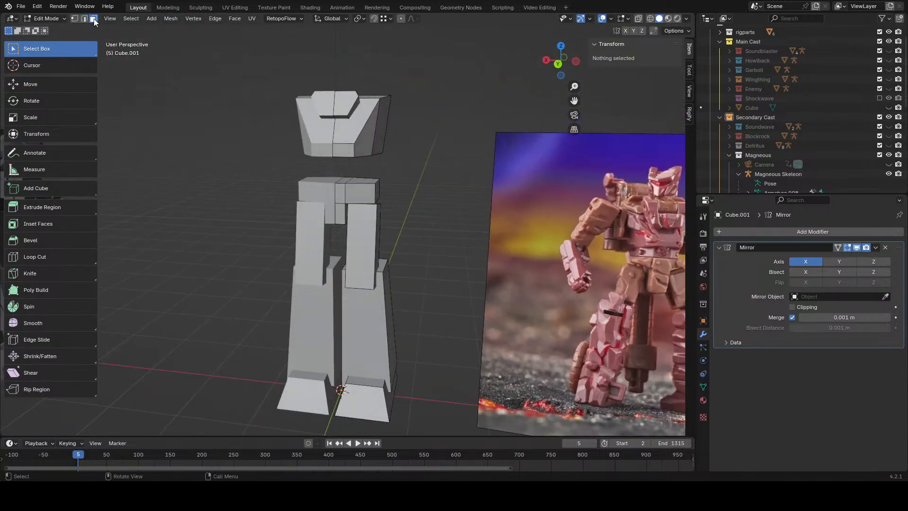
- Select the pelvis block's outer side face and move it about 0.10 m inward along X
click(379, 193)
key(g)
key(y)
right_click(402, 205)
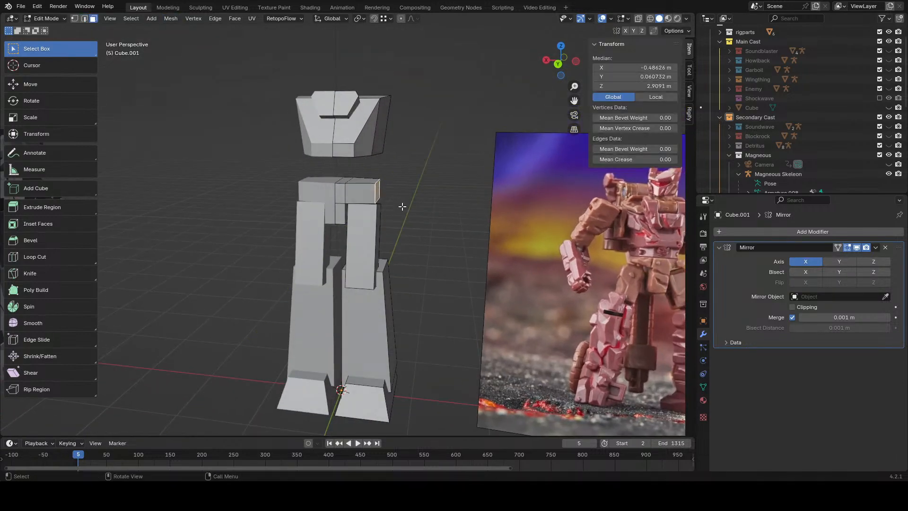
key(g)
key(x)
click(394, 203)
- Raise the lower edge of the pelvis block's outer side face about 0.09 m along Z
middle_drag(365, 148, 325, 168)
middle_drag(411, 192, 397, 189)
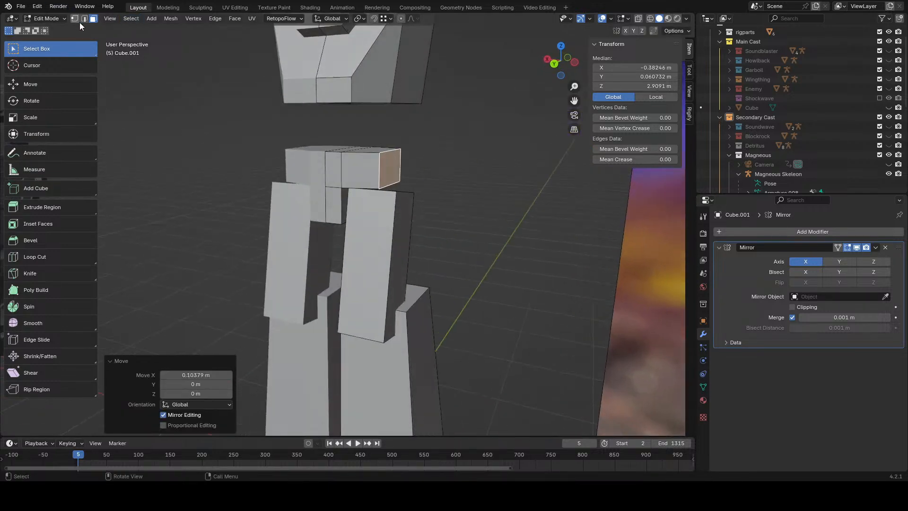
click(85, 18)
key(g)
key(z)
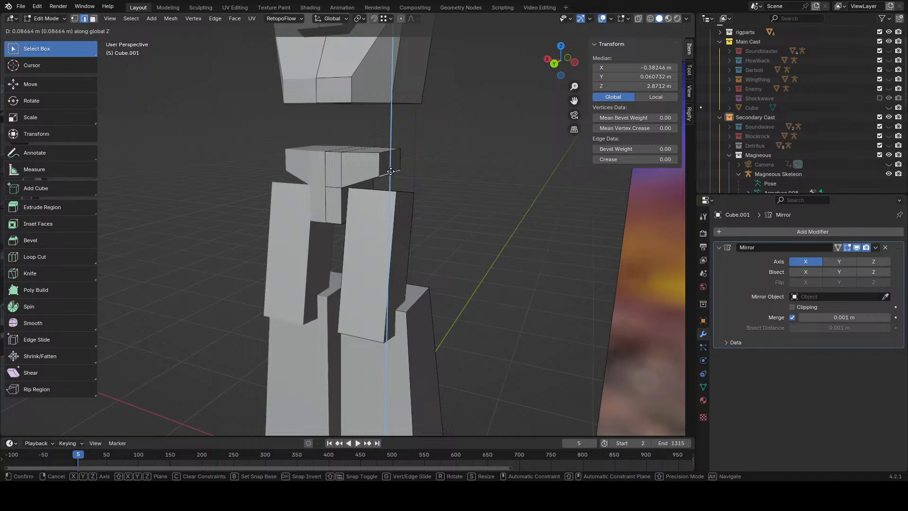
click(391, 171)
- Select the pelvis block's two top faces, lower them about 0.05 m along Z, and clear the selection
middle_drag(390, 171, 384, 150)
click(93, 19)
middle_drag(326, 116, 388, 129)
click(354, 143)
shift+click(332, 143)
key(g)
key(z)
click(389, 139)
click(470, 189)
- Move the pelvis block's outer side face slightly outward along X and clear the selection
middle_drag(471, 189, 640, 178)
scroll(430, 170, down, 5)
scroll(416, 211, up, 5)
middle_drag(407, 215, 439, 223)
click(325, 166)
key(g)
key(y)
right_click(321, 167)
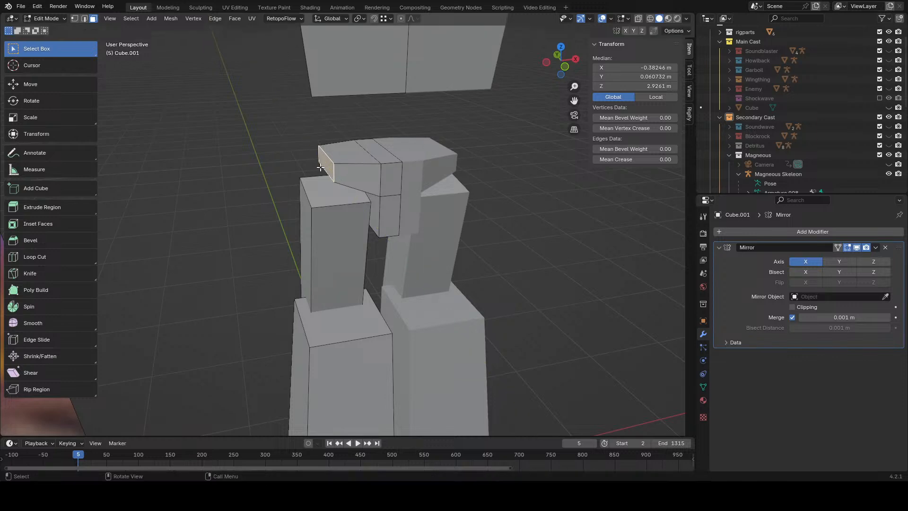
key(g)
key(x)
click(315, 167)
click(502, 257)
- Duplicate the pelvis block's two top faces in place and scale the copy along Y to about 0.74
scroll(503, 258, down, 5)
middle_drag(496, 251, 384, 223)
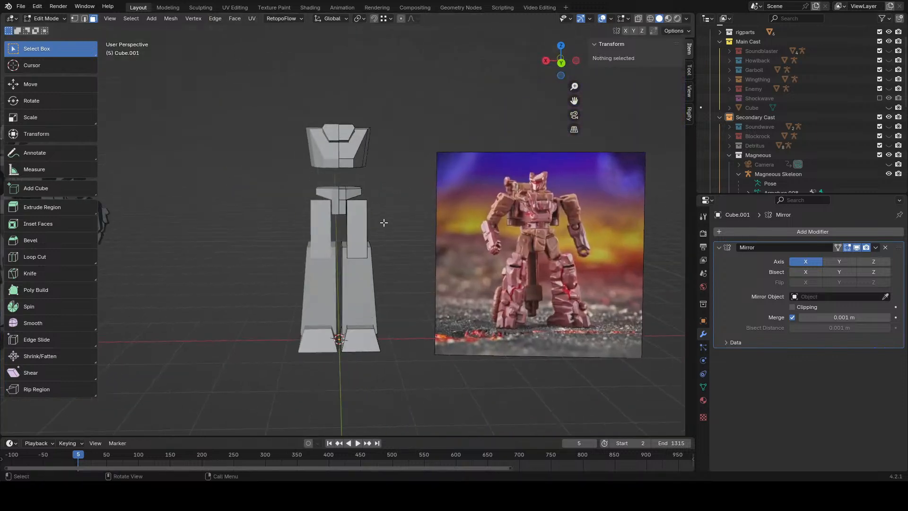
scroll(380, 200, up, 4)
middle_drag(476, 203, 415, 246)
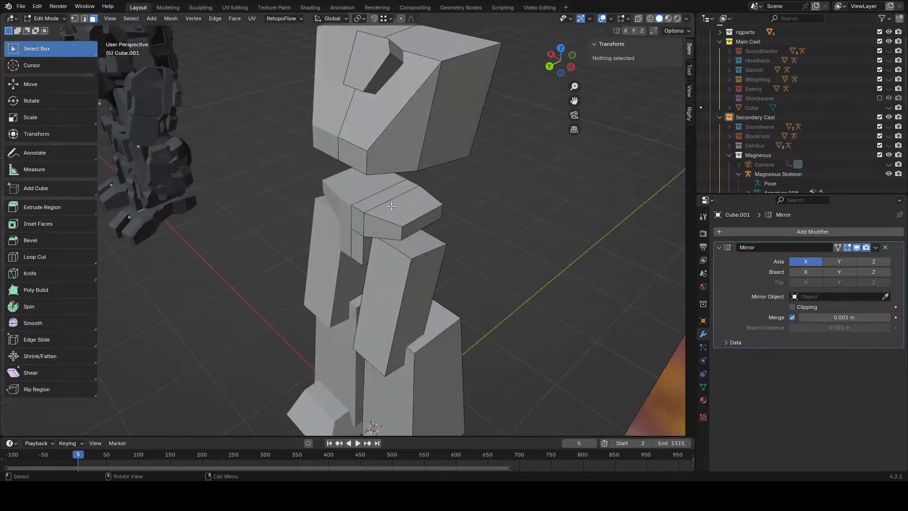
click(401, 208)
shift+click(390, 203)
middle_drag(391, 213, 430, 217)
key(shift+d)
key(s)
key(y)
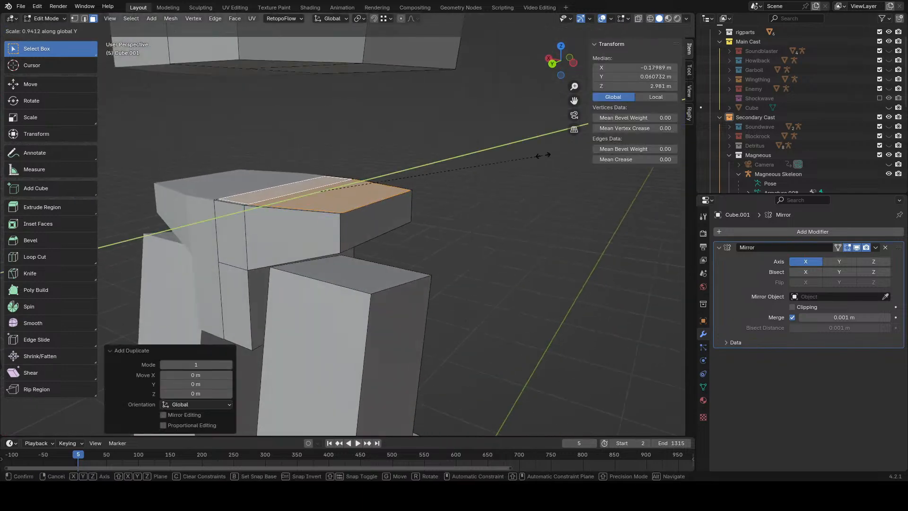
click(497, 171)
- Scale the duplicated faces along X to about 0.53, and widen them again along X by a factor of about 1.28
middle_drag(449, 179, 468, 189)
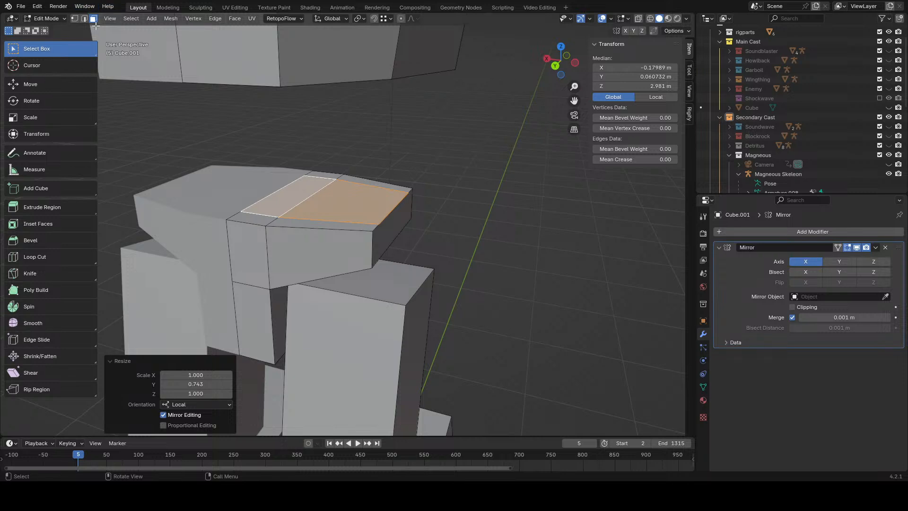
middle_drag(528, 257, 549, 266)
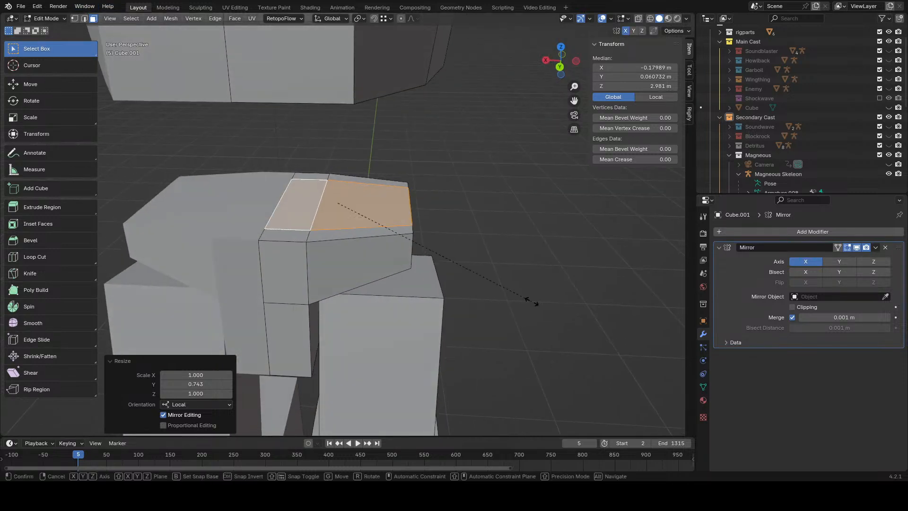
key(s)
key(x)
click(429, 272)
key(g)
key(y)
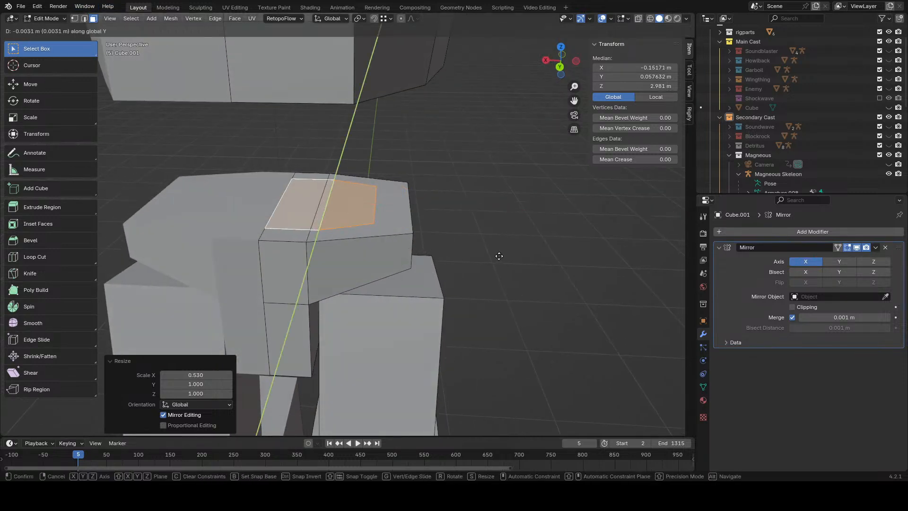
right_click(499, 256)
key(s)
key(x)
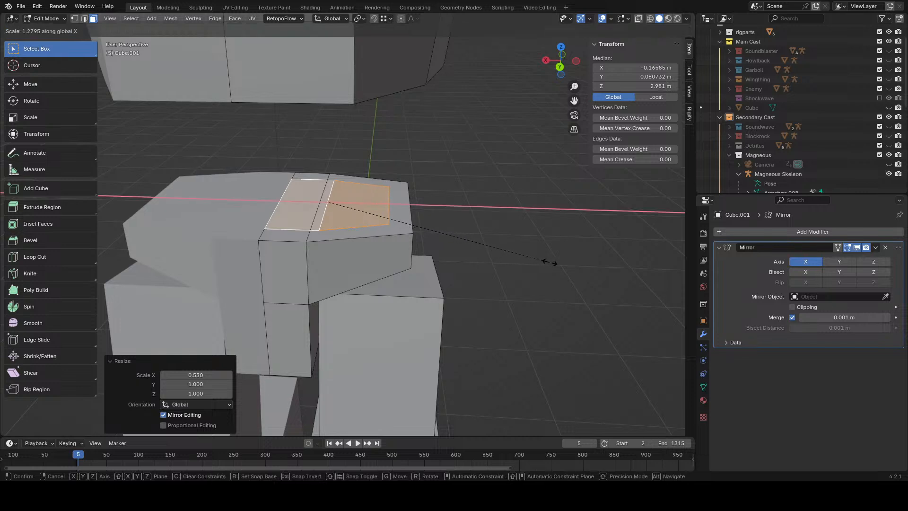
click(549, 263)
- Move the duplicated pelvis faces along Z and extrude them upward to start a waist block
key(g)
key(z)
click(378, 194)
scroll(393, 195, down, 5)
middle_drag(436, 195, 326, 250)
key(e)
click(411, 174)
- Select two faces on the torso, adjust their height along Z, and clear the selection
click(375, 158)
shift+click(338, 136)
key(g)
key(z)
click(415, 197)
click(462, 227)
- Select the chest block's rear face, move it about 0.04 m backward along Y, and clear the selection
click(367, 183)
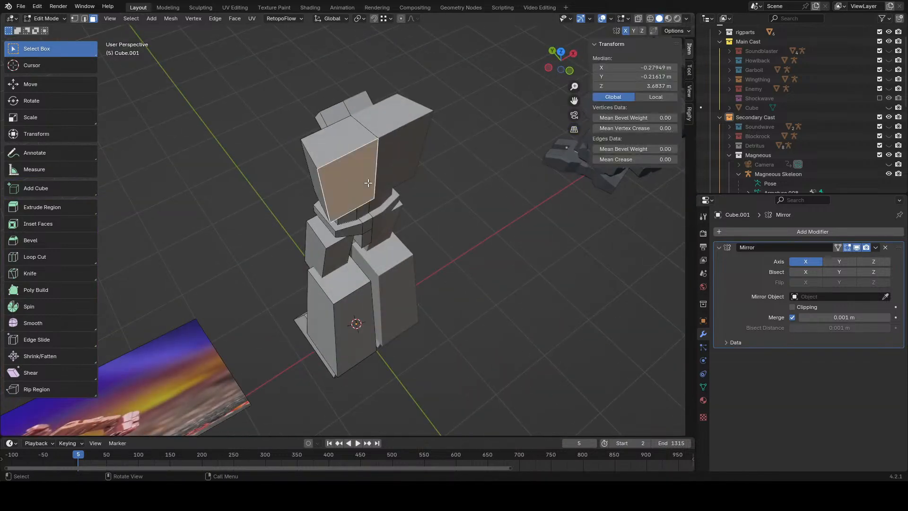
middle_drag(367, 184, 194, 44)
key(g)
key(y)
click(458, 215)
click(442, 227)
- Adjust the chest block's rear outer vertical edge along Y and X, and clear the selection
click(321, 193)
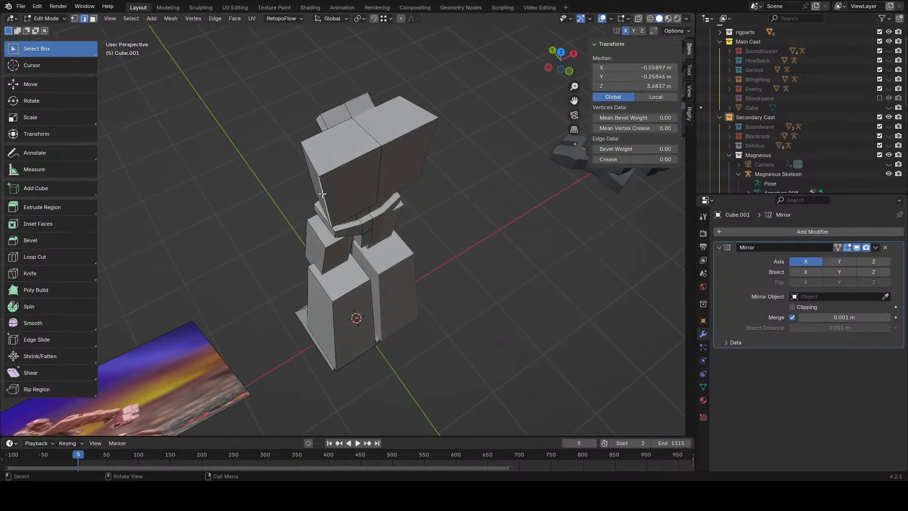
middle_drag(444, 203, 448, 222)
key(g)
key(y)
click(411, 205)
key(g)
key(x)
click(412, 207)
click(473, 234)
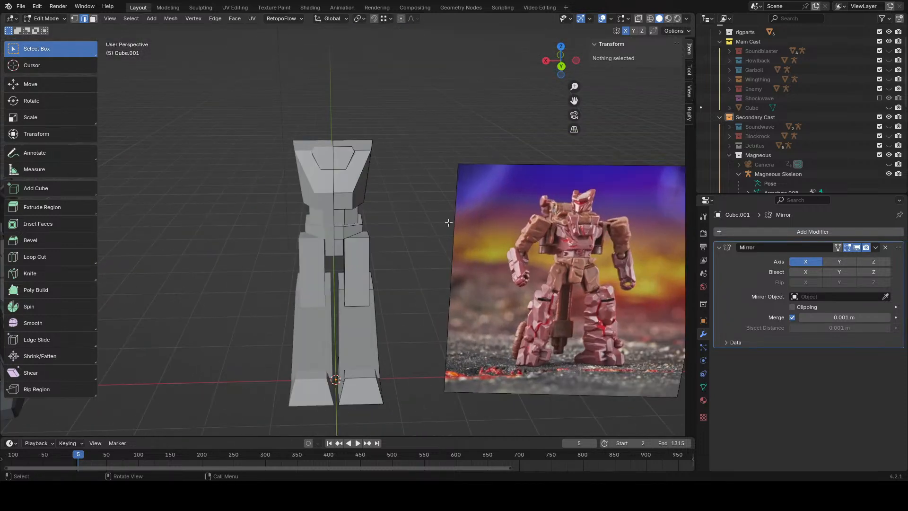
- Duplicate the chest plate's top edge and move the copy about 0.096 m backward along Y
middle_drag(338, 186, 426, 204)
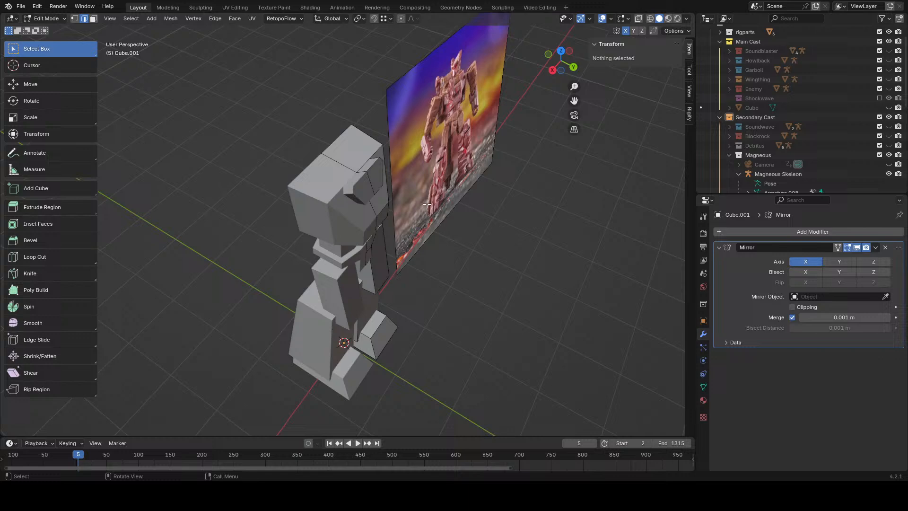
click(372, 166)
middle_drag(371, 166, 442, 243)
mouse_move(544, 260)
middle_down()
mouse_move(453, 216)
mouse_move(537, 257)
middle_up()
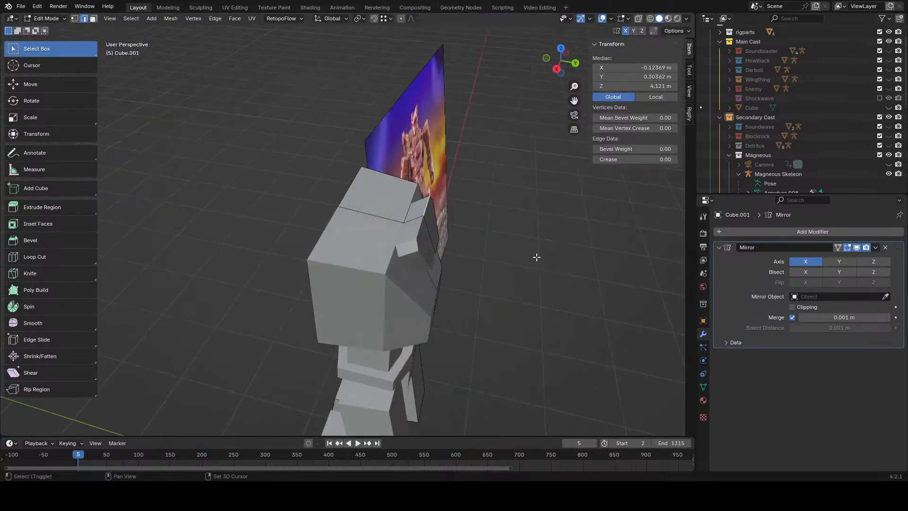
key(shift+d)
right_click(541, 254)
key(g)
key(y)
click(536, 274)
key(e)
right_click(535, 273)
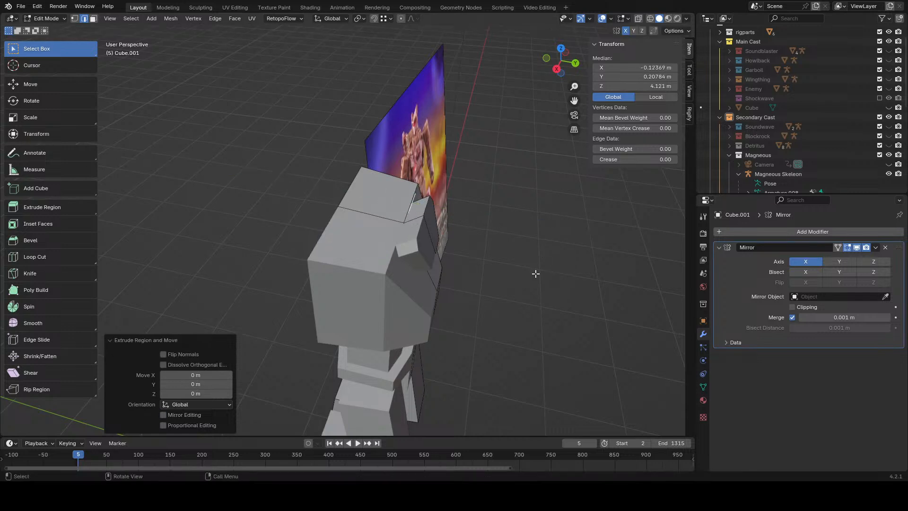
key(g)
key(y)
right_click(478, 254)
key(ctrl+z)
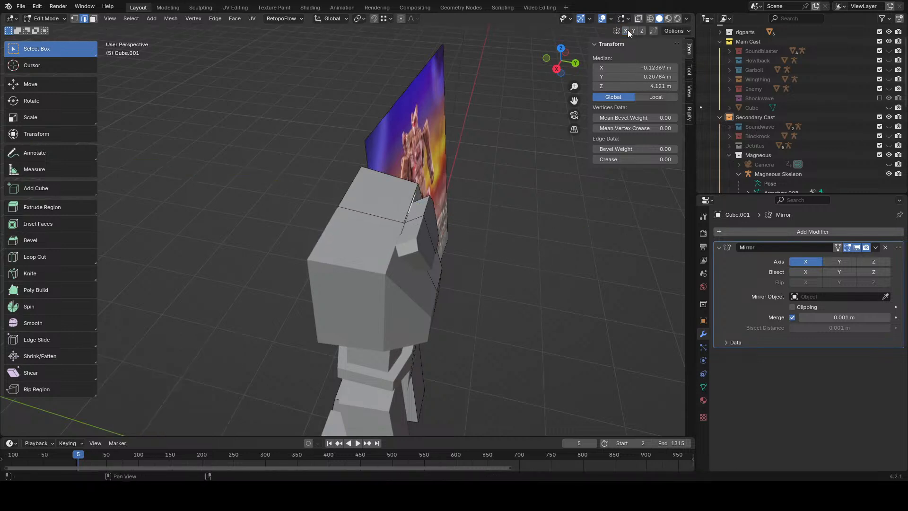
- Extrude the duplicated edge about 0.455 m backward along Y to make a flat strip on top of the chest
key(e)
right_click(565, 285)
key(g)
key(y)
click(503, 264)
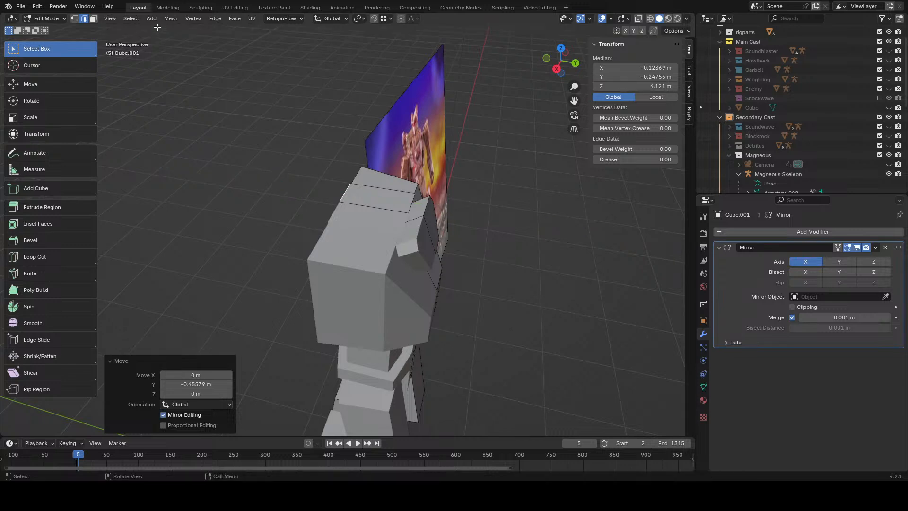
- Select the new strip face and extrude it downward to give the collar block thickness
click(93, 19)
click(376, 197)
middle_drag(427, 217, 457, 221)
key(e)
click(426, 213)
- Select the collar block's front face and move it about 0.045 m forward along Y
middle_drag(453, 177, 423, 176)
click(398, 179)
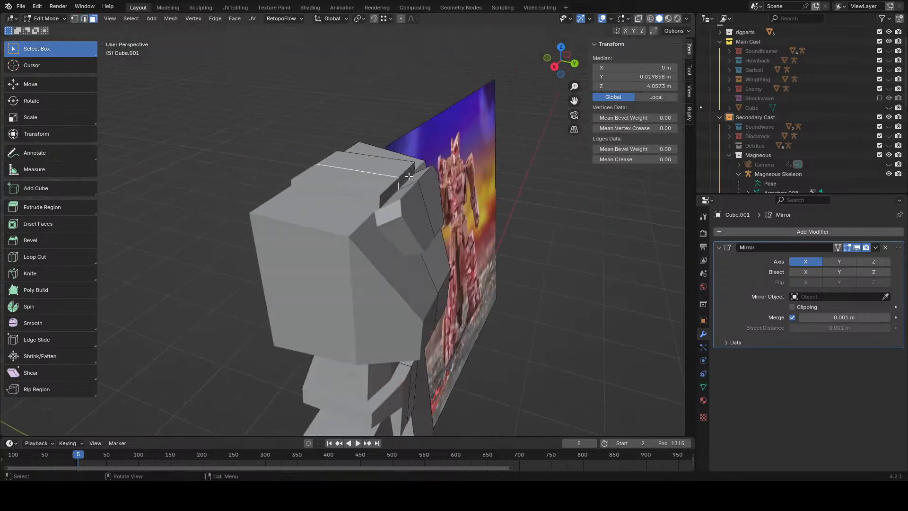
key(g)
key(y)
click(442, 213)
- Adjust the collar block's top face along Z, raise it another 0.05 m or so, and clear the selection
middle_drag(441, 213, 352, 212)
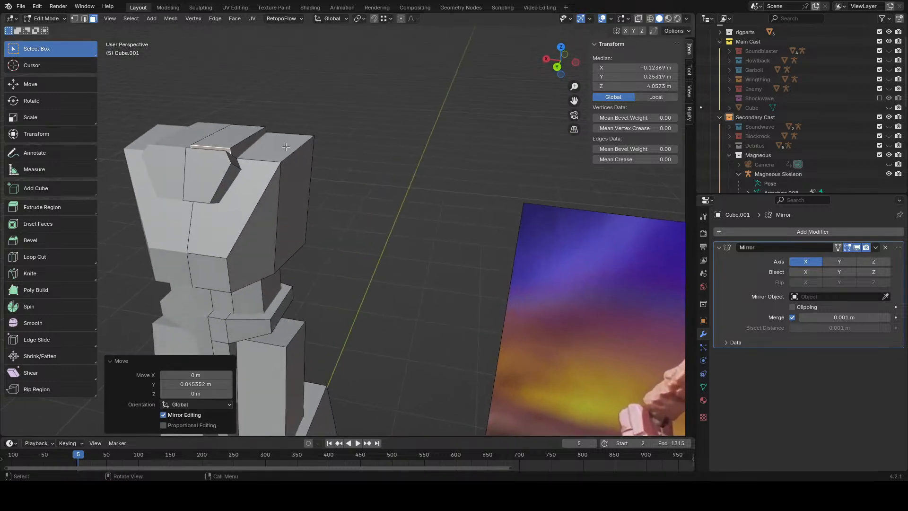
click(218, 136)
key(g)
key(z)
click(336, 135)
scroll(264, 166, down, 5)
shift+middle_drag(236, 179, 401, 201)
scroll(425, 211, up, 4)
shift+middle_drag(294, 174, 288, 128)
scroll(309, 209, down, 6)
shift+middle_drag(530, 231, 319, 266)
middle_drag(423, 244, 372, 238)
middle_drag(413, 181, 466, 213)
scroll(467, 214, up, 3)
key(g)
key(z)
click(468, 205)
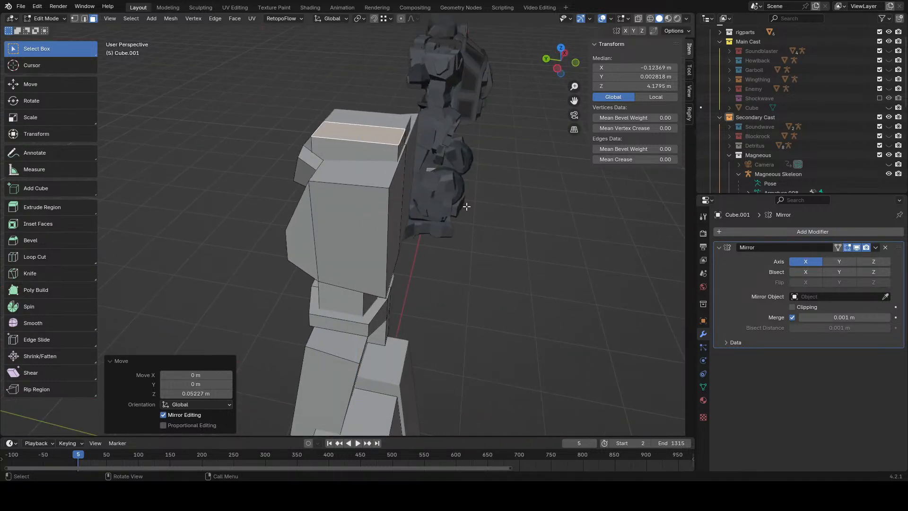
click(470, 203)
scroll(454, 210, down, 3)
- Duplicate the chest block's upper outer edge and lower the copy about 0.2 m along Z
middle_drag(332, 255, 381, 253)
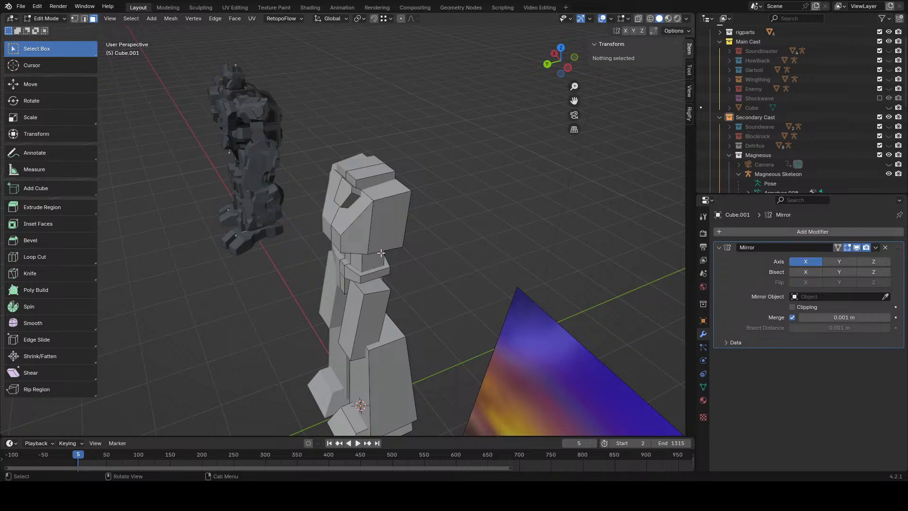
click(402, 238)
click(84, 19)
click(375, 209)
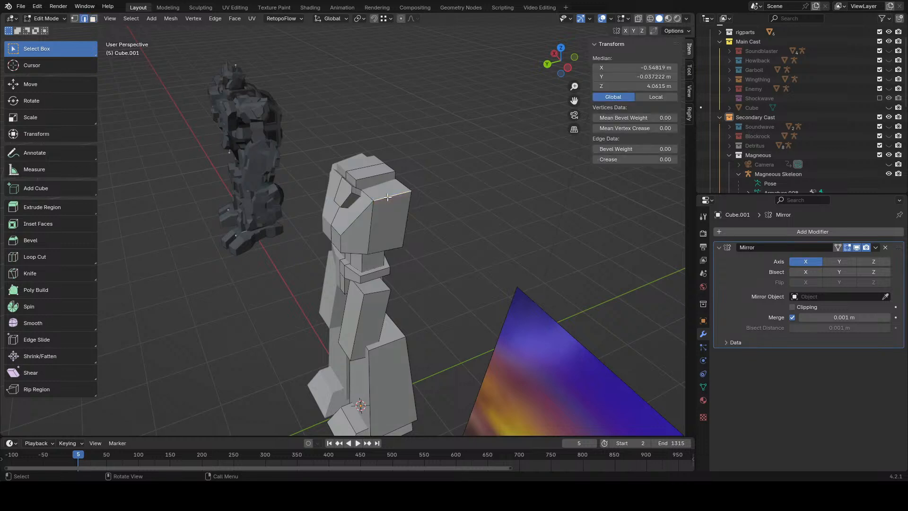
middle_drag(375, 208, 438, 207)
key(shift+d)
key(z)
click(430, 217)
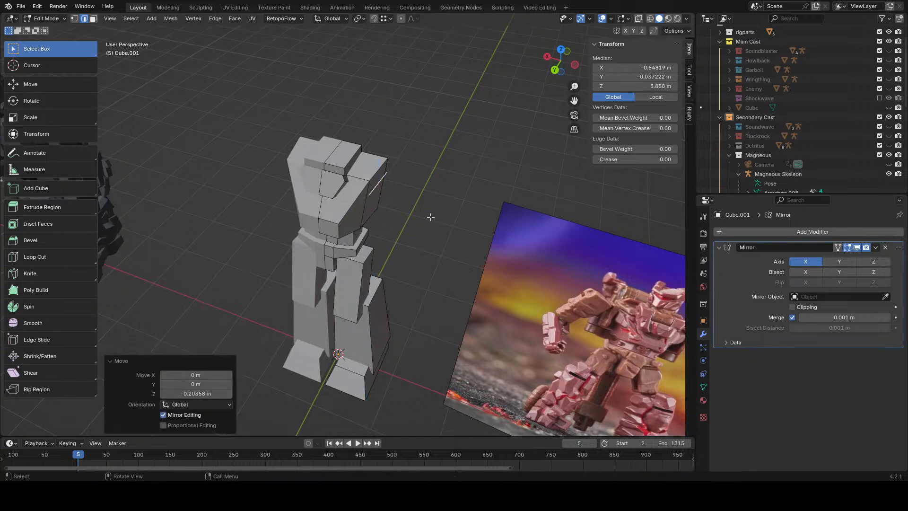
key(s)
key(y)
key(0)
key(Return)
key(ctrl+z)
- Straighten the duplicated edge by scaling it to 0 along X
key(s)
key(x)
key(0)
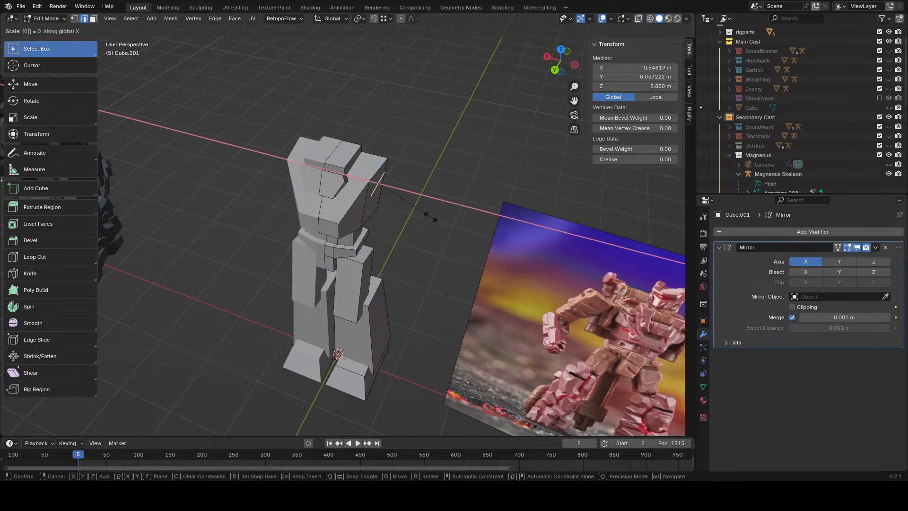
key(Return)
- Extrude the edge about 0.13 m inward along X, and move the strip's outer edge about 0.076 m outward
key(e)
right_click(431, 214)
key(g)
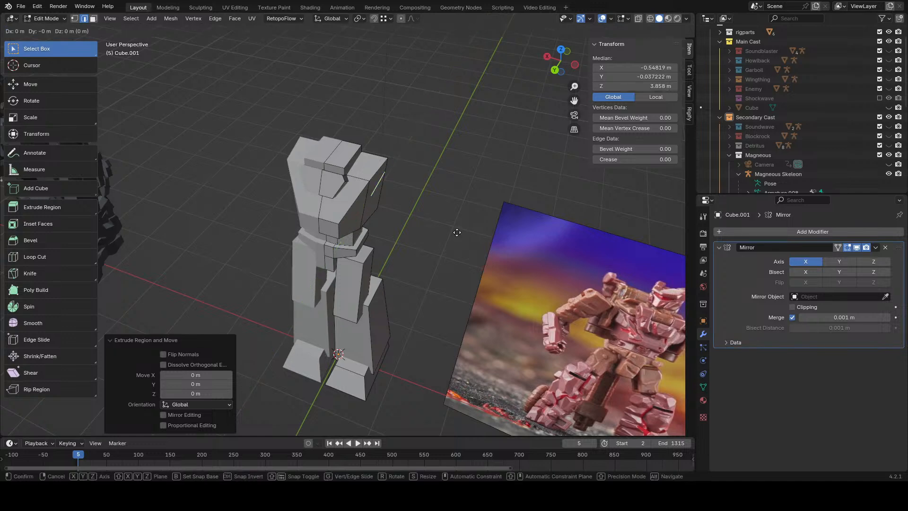
key(x)
click(386, 202)
scroll(361, 244, up, 4)
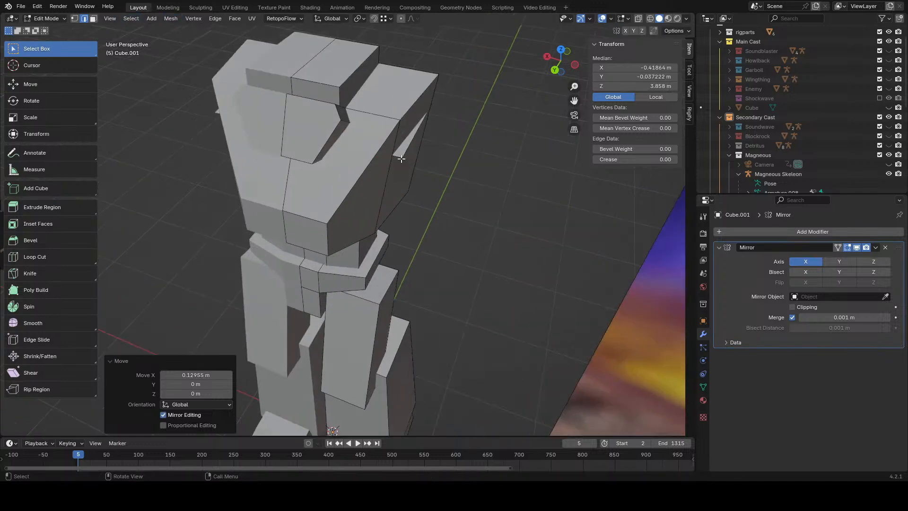
key(ctrl+z)
key(g)
key(x)
click(532, 227)
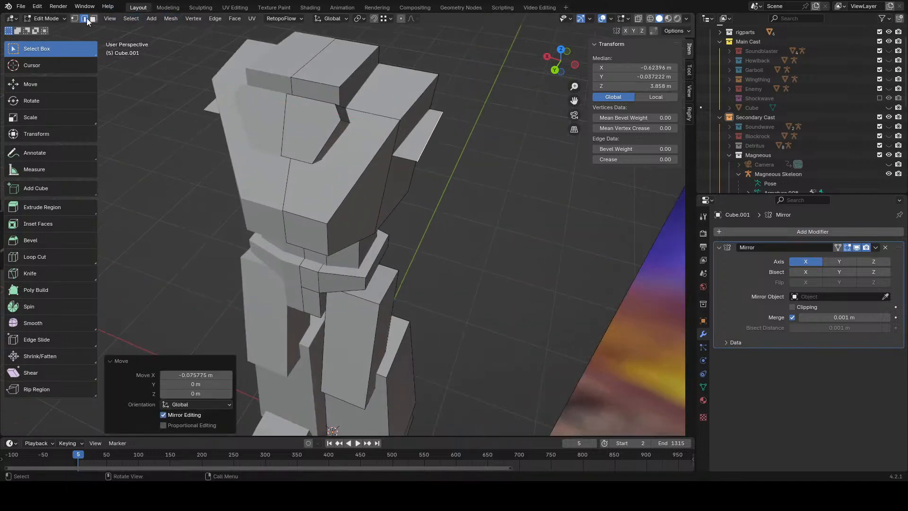
- Raise the new side face about 0.13 m along Z and flatten it by scaling to 0 along Z
click(94, 19)
click(434, 155)
key(g)
middle_drag(512, 217, 526, 176)
key(z)
click(505, 164)
key(s)
key(z)
key(0)
key(Return)
- Extrude the flattened face about 0.5 m downward to form a shoulder block beside the chest
scroll(505, 164, down, 5)
key(g)
key(z)
key(z)
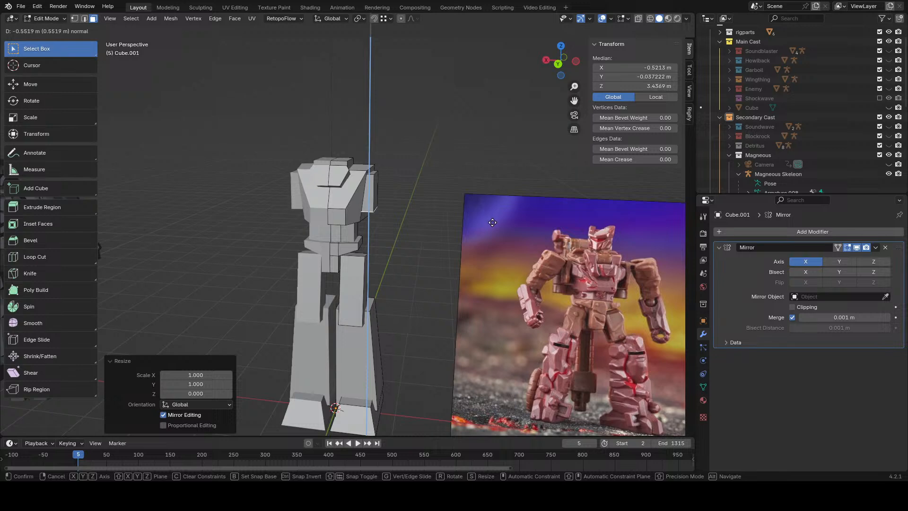
click(492, 219)
- Select the shoulder block's outer face and move it about 0.05 m outward along X
middle_drag(492, 220, 417, 226)
scroll(452, 235, up, 2)
click(400, 164)
middle_drag(412, 182, 452, 196)
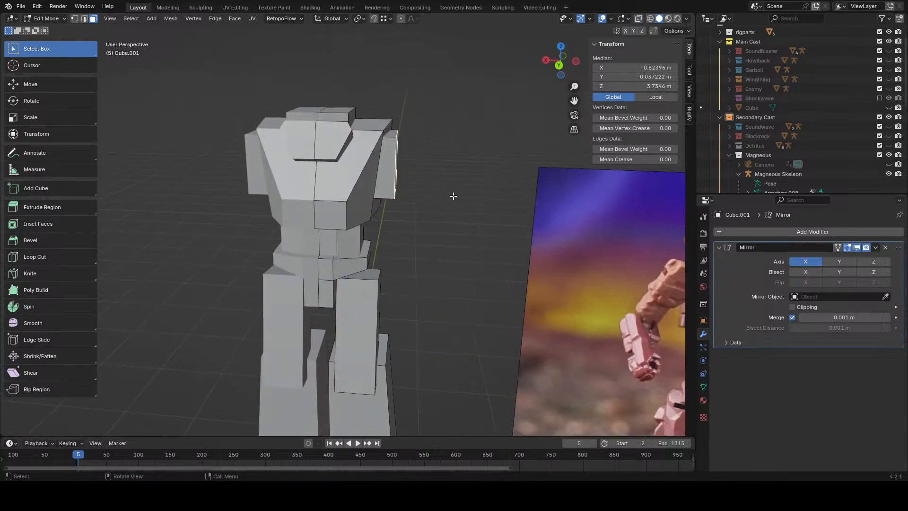
key(g)
key(y)
right_click(457, 198)
key(g)
key(x)
click(486, 229)
- Select the whole shoulder block and shift it about 0.03 m forward along Y
scroll(490, 244, down, 2)
middle_drag(490, 243, 433, 235)
click(371, 186)
middle_drag(431, 190, 468, 251)
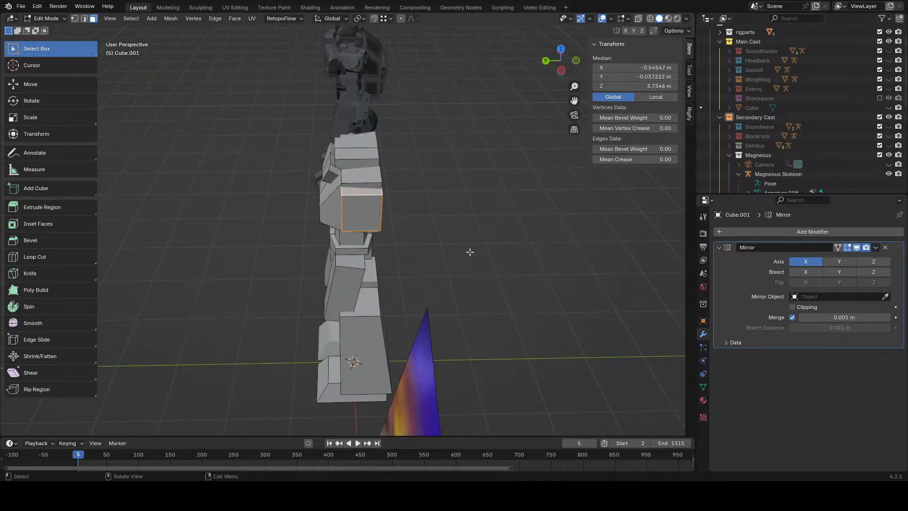
key(g)
key(y)
right_click(465, 254)
scroll(467, 255, up, 3)
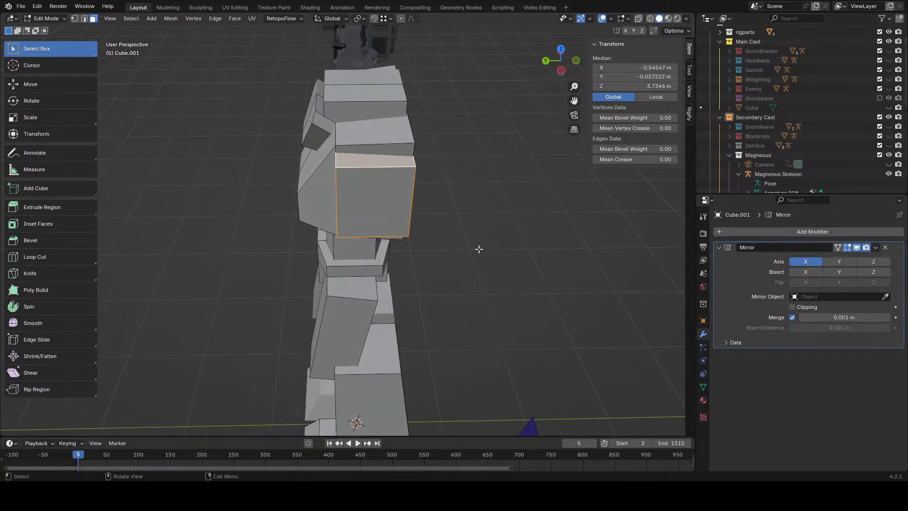
key(g)
key(y)
click(473, 248)
- Raise the shoulder block's top face about 0.02 m along Z
scroll(358, 162, down, 2)
middle_drag(358, 162, 405, 140)
key(g)
key(z)
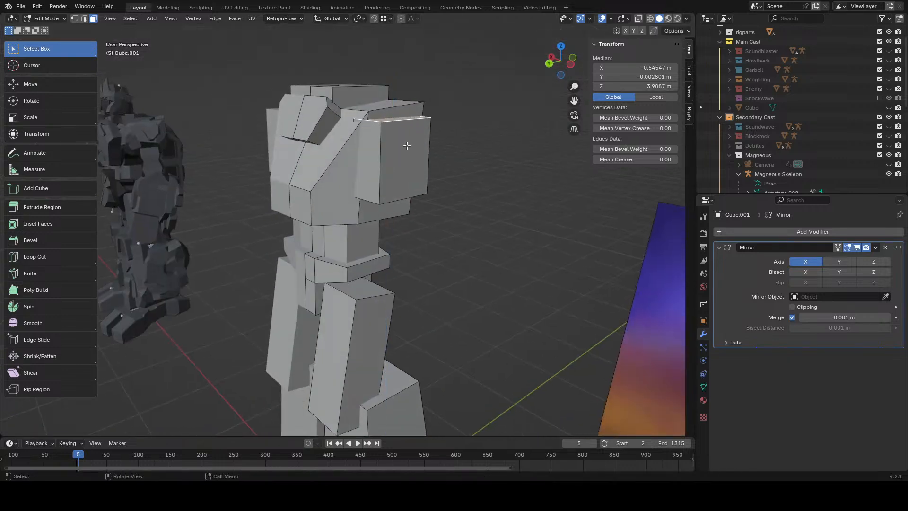
click(434, 131)
- Select the shoulder block's front face and move it about 0.05 m forward along Y
click(370, 157)
middle_drag(371, 157, 360, 168)
key(g)
key(y)
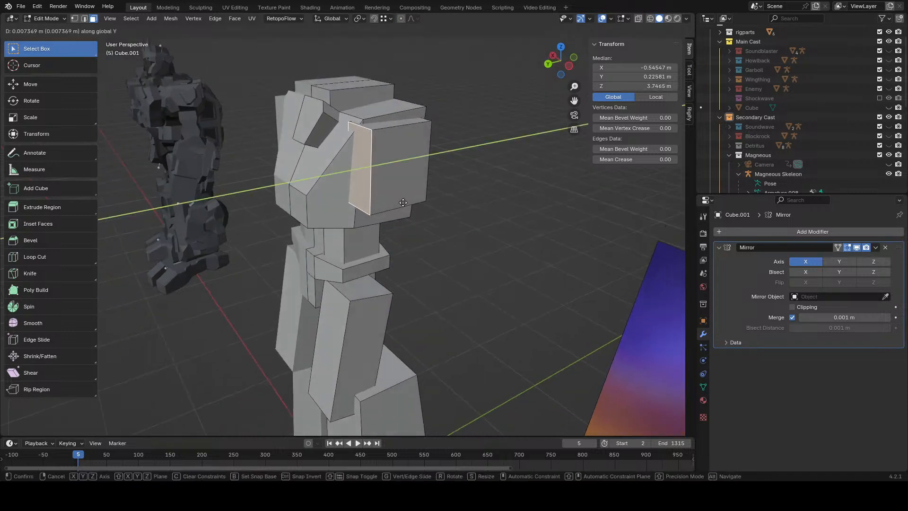
click(347, 166)
- Bevel the shoulder block's top front edge with a 0.19 m width and one segment
click(84, 22)
click(358, 127)
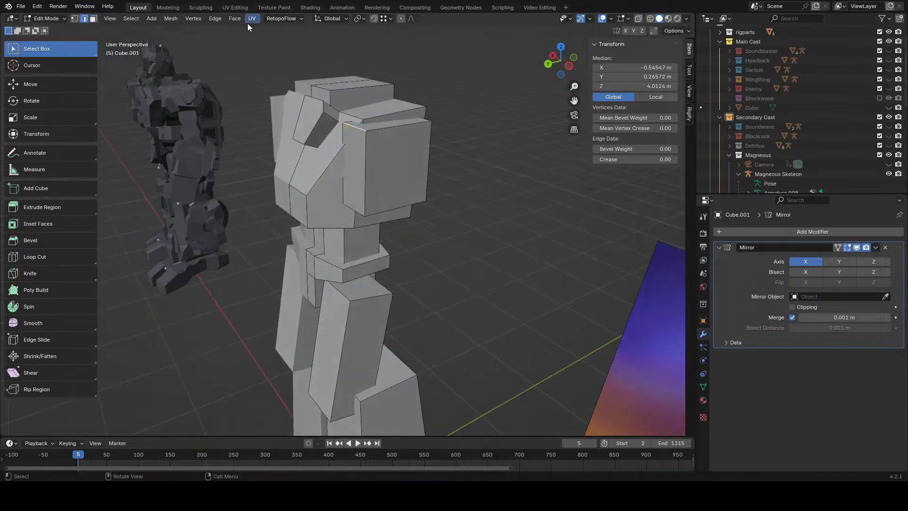
click(216, 19)
click(237, 38)
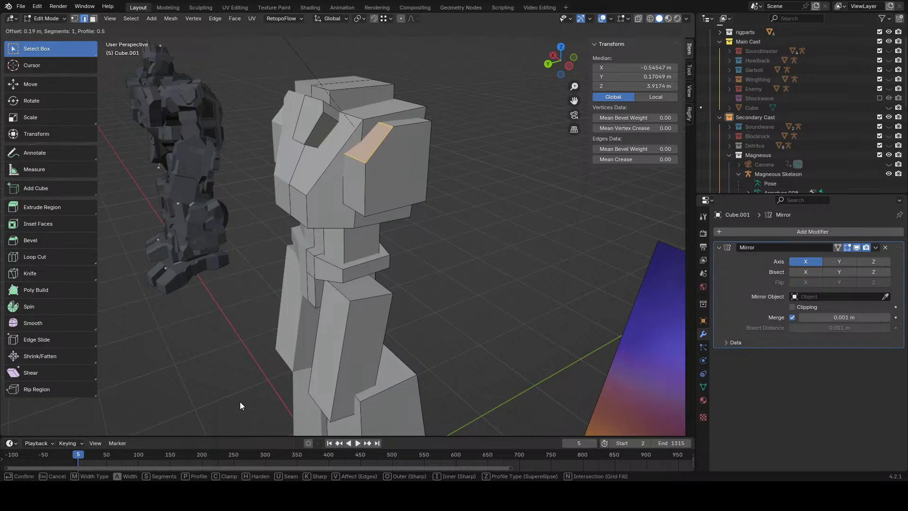
click(240, 406)
- Select the shoulder block's inner face, move it about 0.04 m inward along X, and clear the selection
middle_drag(239, 406, 426, 255)
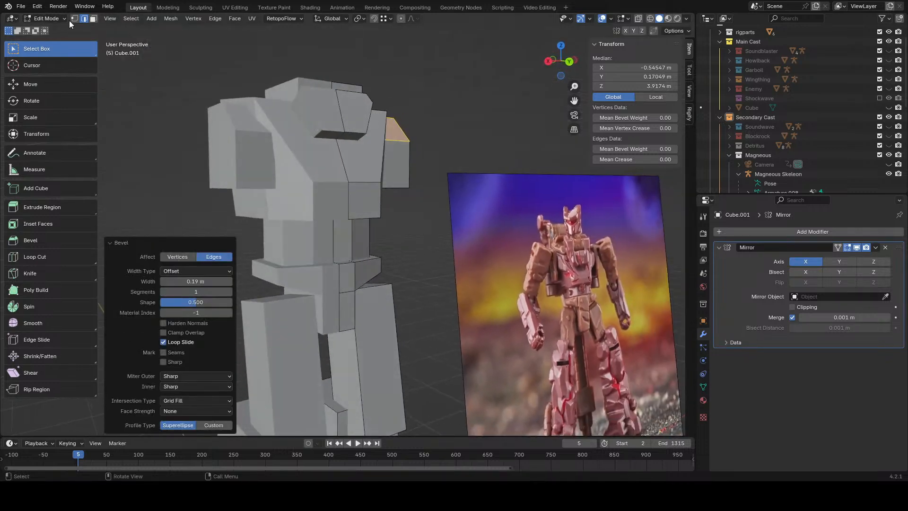
click(94, 19)
mouse_move(373, 177)
middle_down()
mouse_move(355, 158)
mouse_move(376, 180)
middle_up()
click(389, 181)
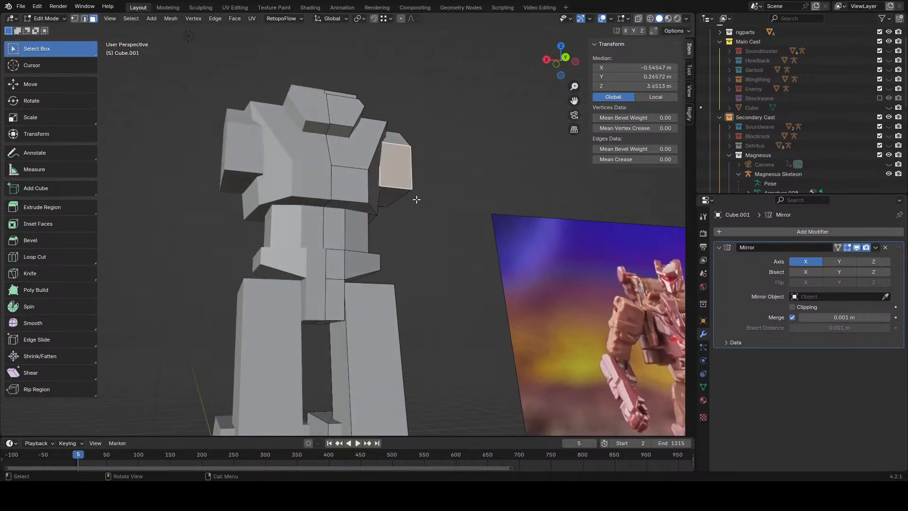
click(378, 184)
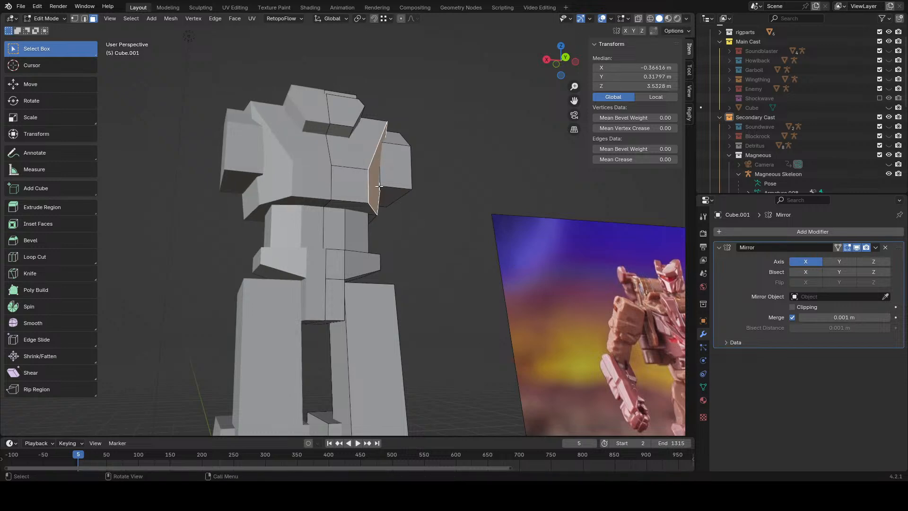
key(g)
key(y)
key(y)
key(x)
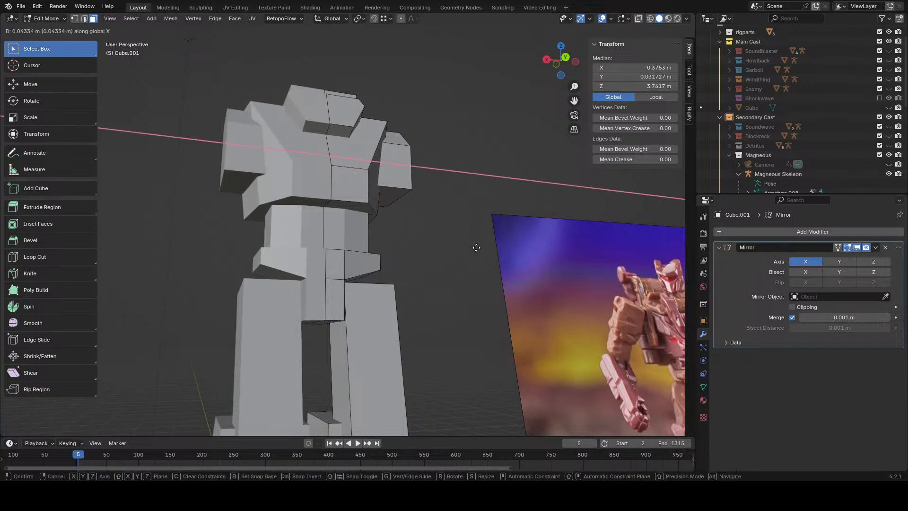
click(478, 245)
click(467, 182)
- Undo the shoulder block's face adjustments, edge bevel and forward shift
scroll(405, 221, down, 6)
middle_drag(467, 182, 418, 237)
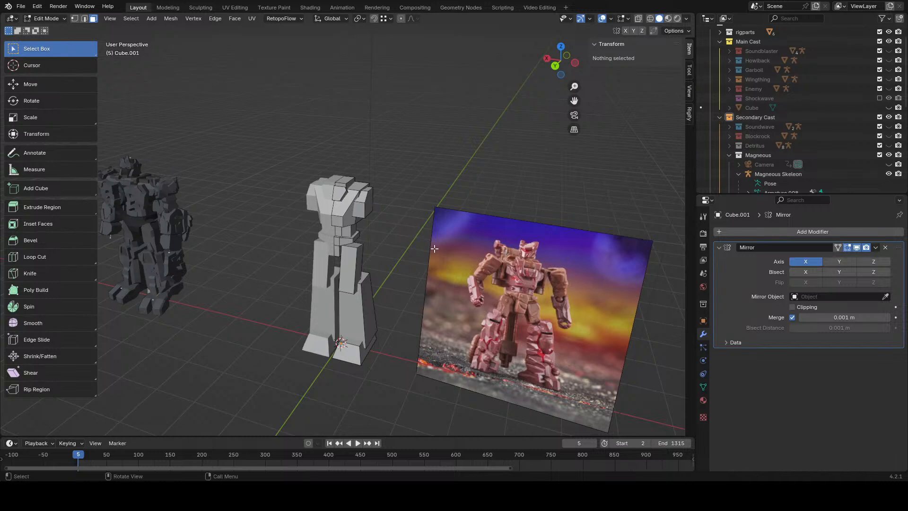
scroll(393, 254, up, 5)
key(ctrl+z)
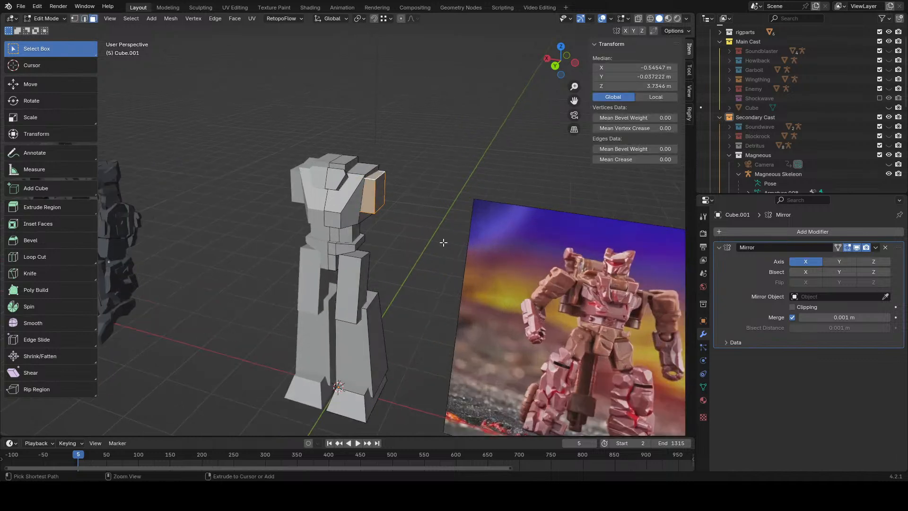
- Move the selected shoulder block slightly backward along Y
middle_drag(443, 242, 425, 232)
key(g)
key(y)
click(452, 239)
- Select the chest's back face and move it about 0.22 m backward along Y
click(412, 139)
key(g)
key(y)
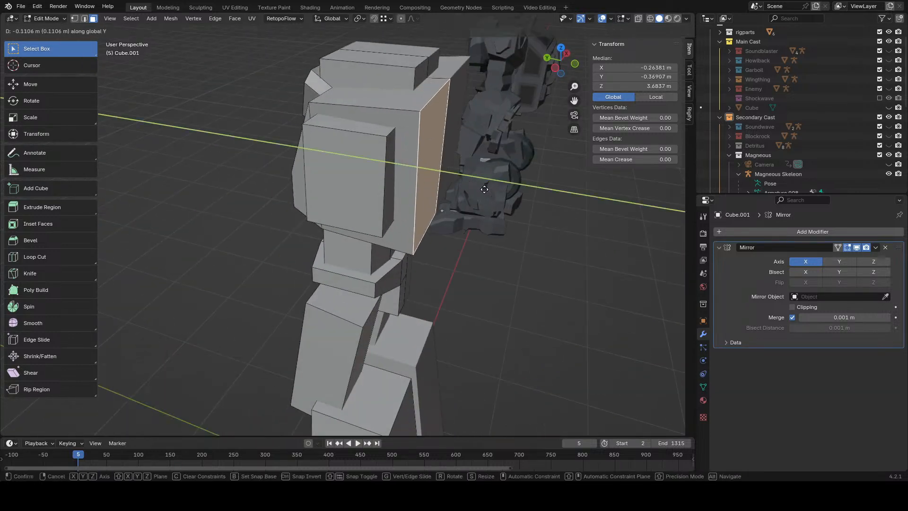
click(443, 178)
key(g)
key(y)
click(467, 187)
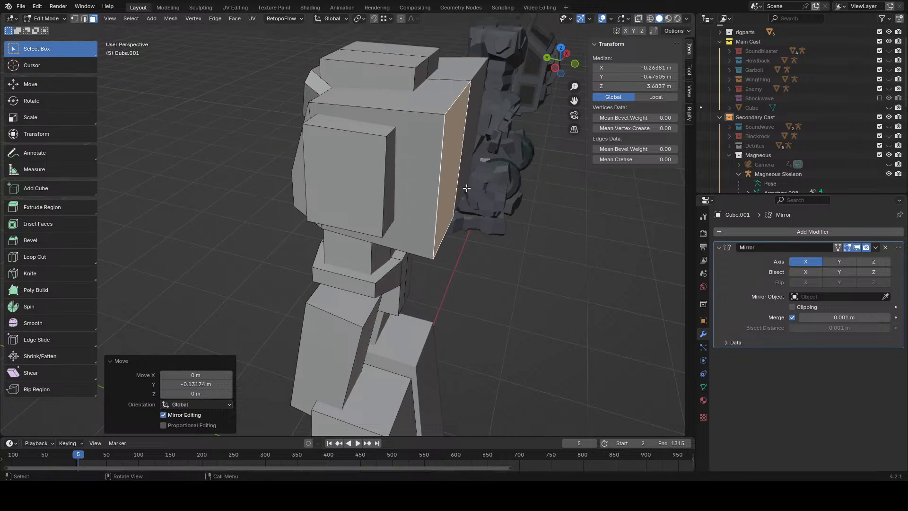
- Bevel the top edge of the chest's back face into a single slope and clear the selection
click(84, 19)
click(347, 53)
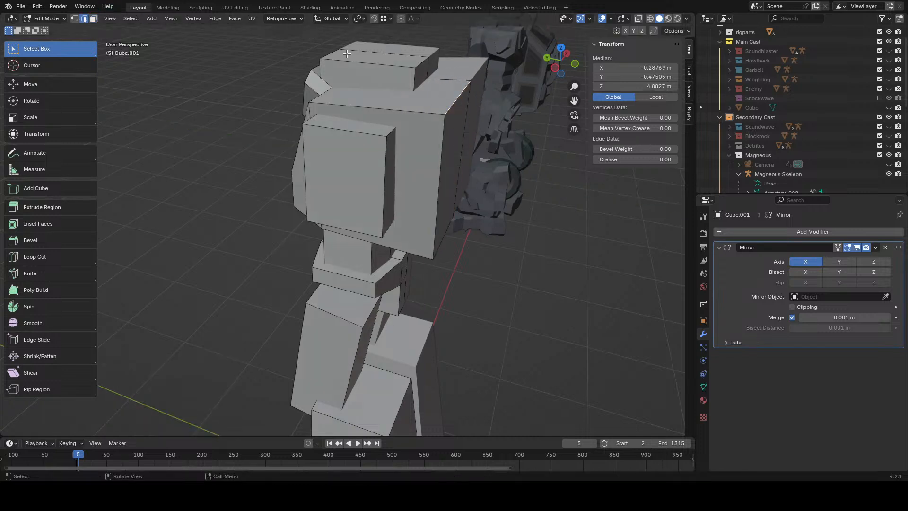
click(218, 19)
click(236, 36)
click(349, 398)
click(576, 342)
scroll(577, 343, down, 1)
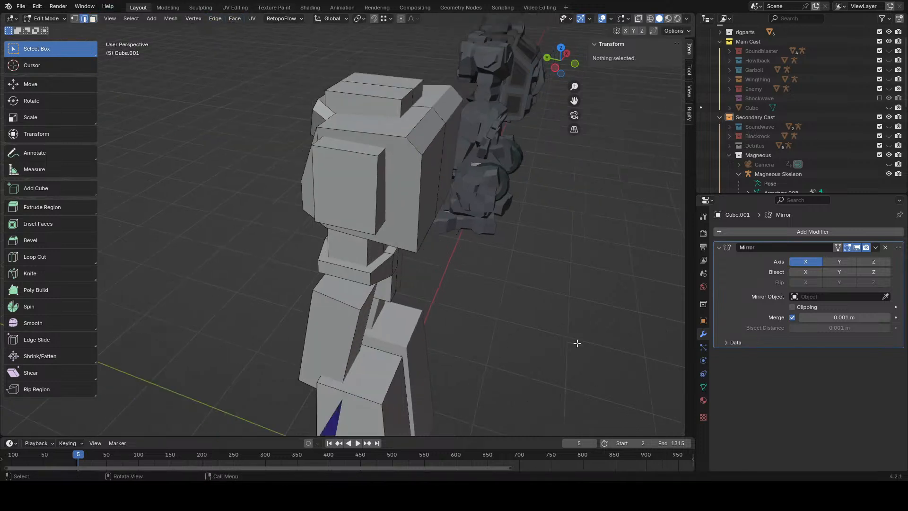
- Select the chest's back face with its new bevel face and move them about 0.06 m forward along Y
middle_drag(577, 343, 515, 312)
click(402, 112)
middle_drag(402, 112, 518, 241)
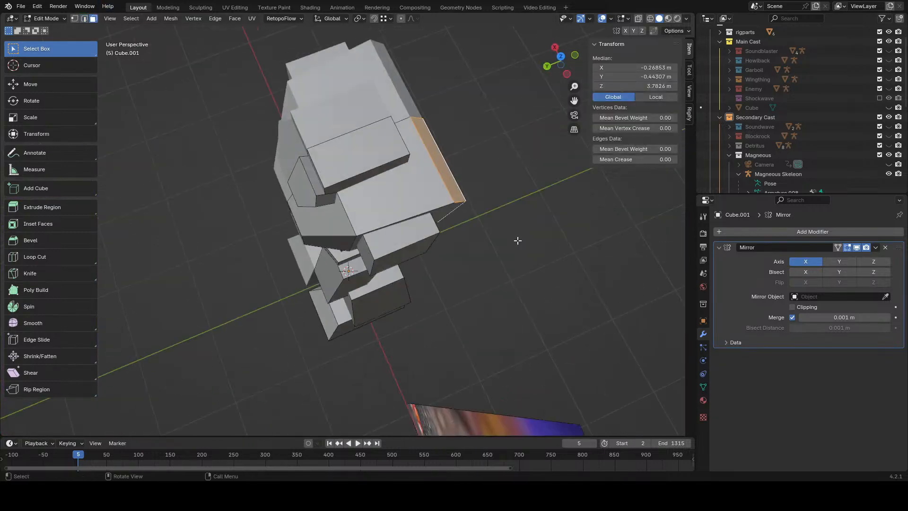
key(g)
key(y)
key(g)
key(y)
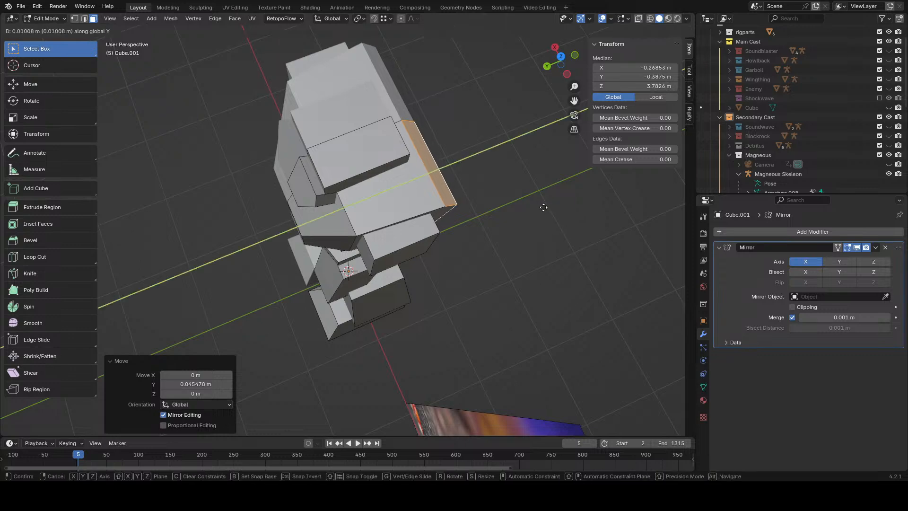
click(543, 206)
click(541, 208)
- Select the bottom edge of the chest's back and move it about 0.11 m forward along Y
middle_drag(540, 215, 300, 227)
click(291, 215)
key(g)
key(y)
click(343, 251)
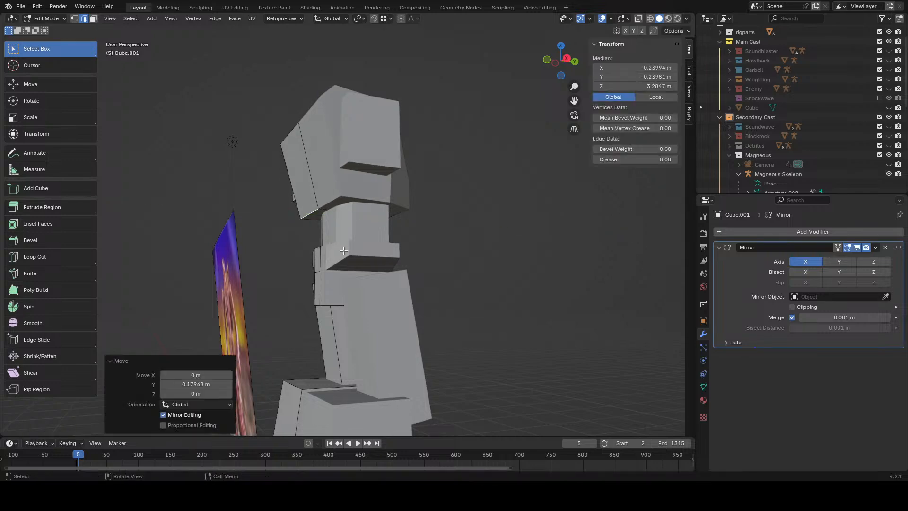
key(g)
key(y)
click(435, 270)
- Examine the blocked-out torso from several sides and compare it with the arms and chest in the reference photo
middle_drag(436, 270, 465, 319)
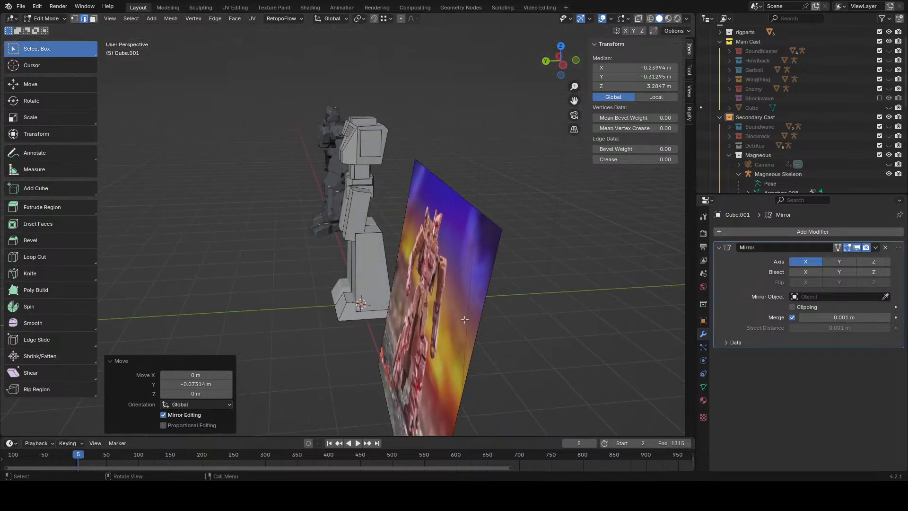
middle_drag(465, 319, 521, 316)
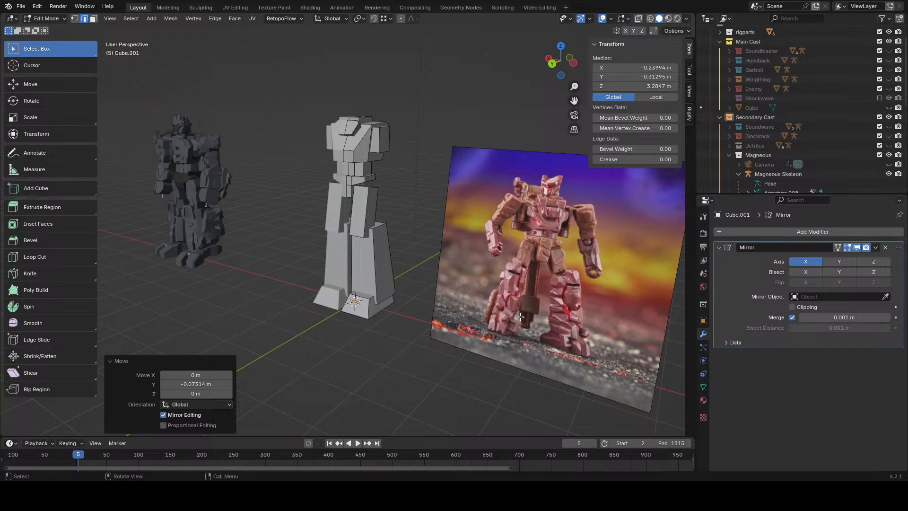
scroll(518, 317, up, 1)
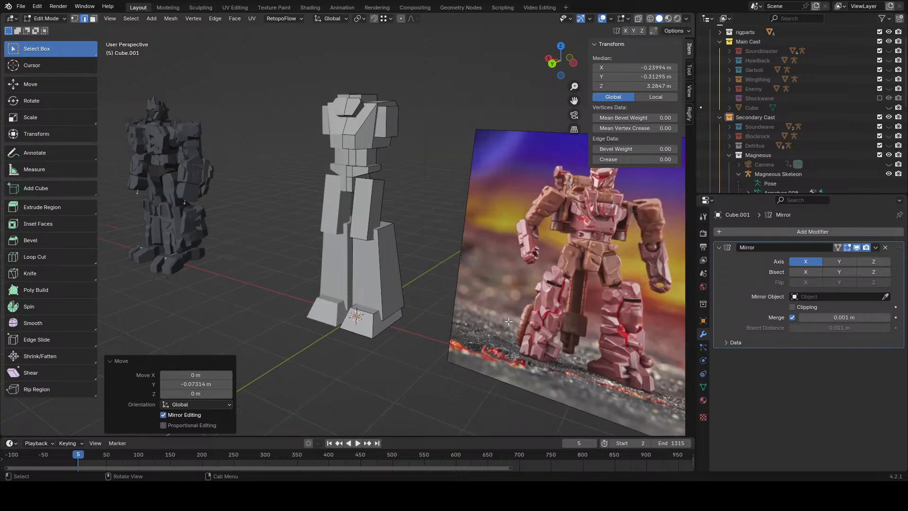
scroll(508, 321, up, 1)
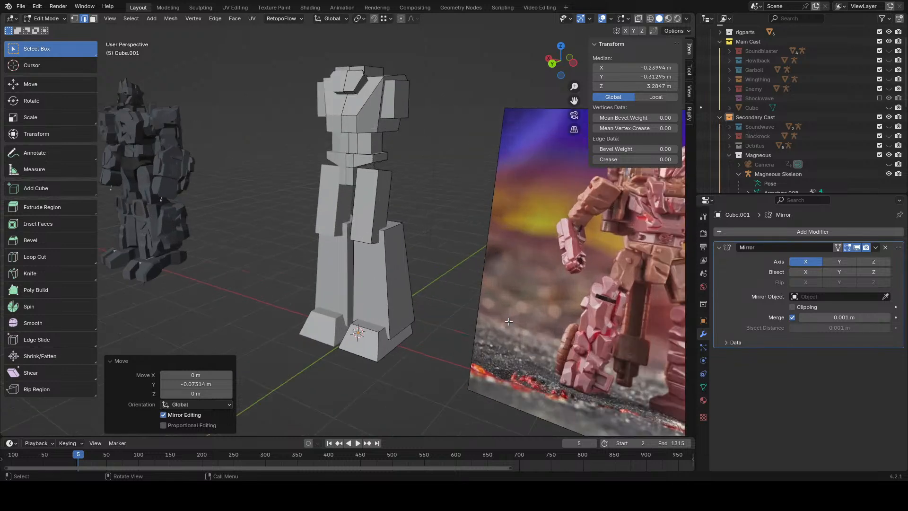
shift+middle_drag(586, 358, 425, 341)
scroll(511, 337, up, 2)
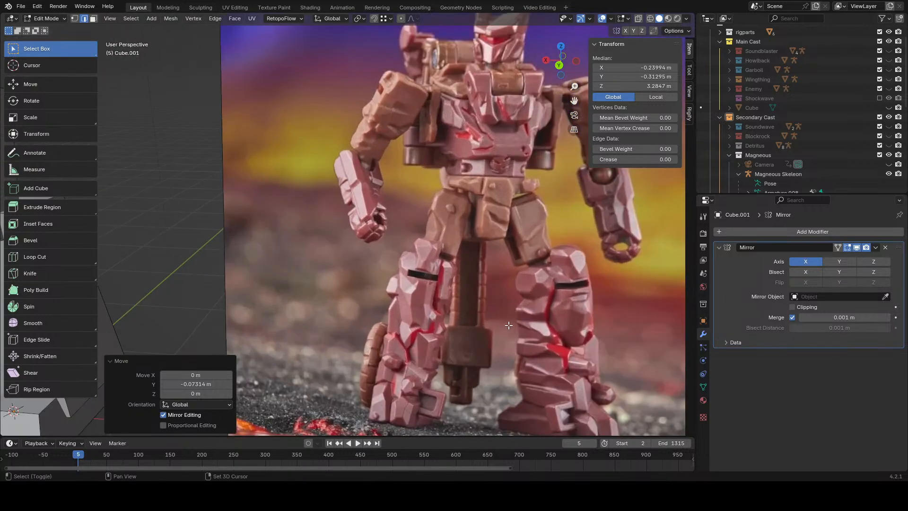
scroll(520, 340, up, 1)
shift+middle_drag(558, 347, 440, 291)
scroll(440, 291, down, 5)
shift+middle_drag(360, 265, 435, 303)
shift+middle_drag(283, 213, 527, 278)
scroll(415, 266, up, 2)
middle_drag(407, 281, 279, 295)
scroll(427, 311, down, 3)
middle_drag(427, 311, 440, 342)
scroll(448, 359, up, 2)
scroll(413, 317, up, 2)
scroll(465, 263, up, 4)
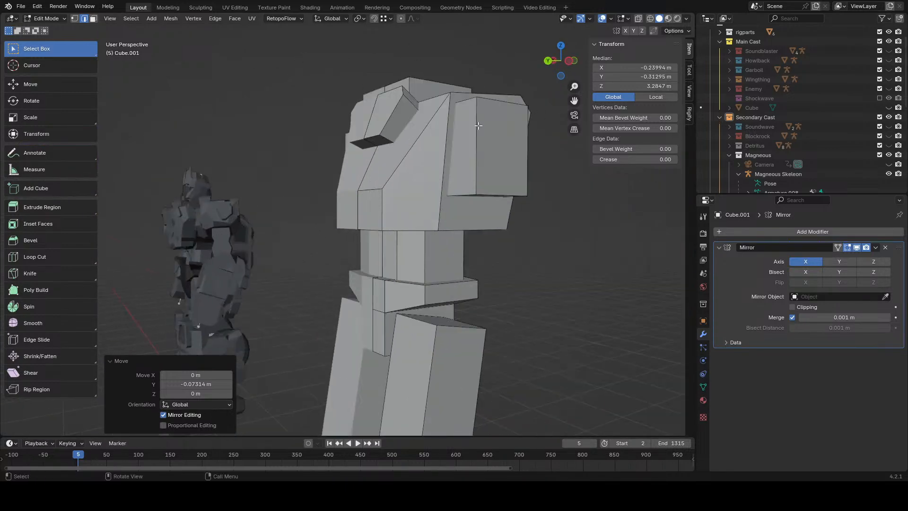
- Duplicate the shoulder block's outer face, raise it about 0.16 m, and extrude it about 0.42 m outward as an outer shoulder block
click(478, 125)
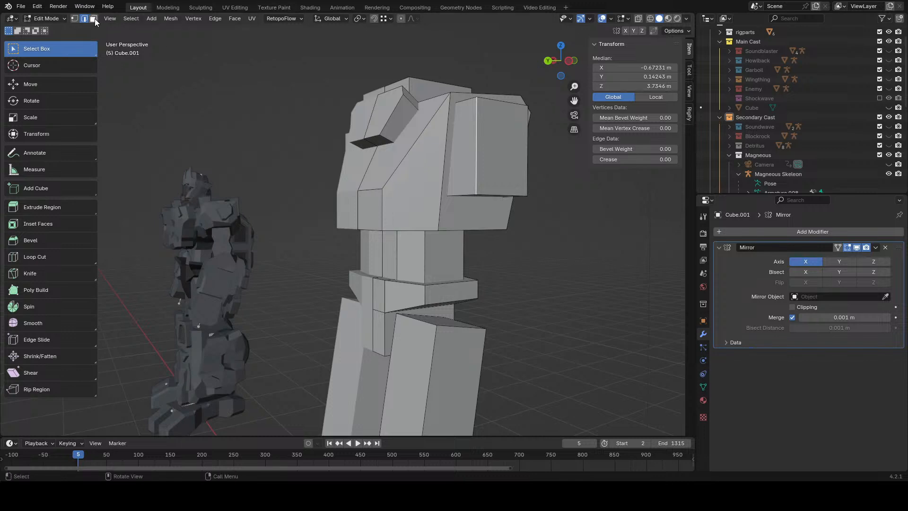
click(93, 19)
click(514, 129)
key(ctrl+KP_1)
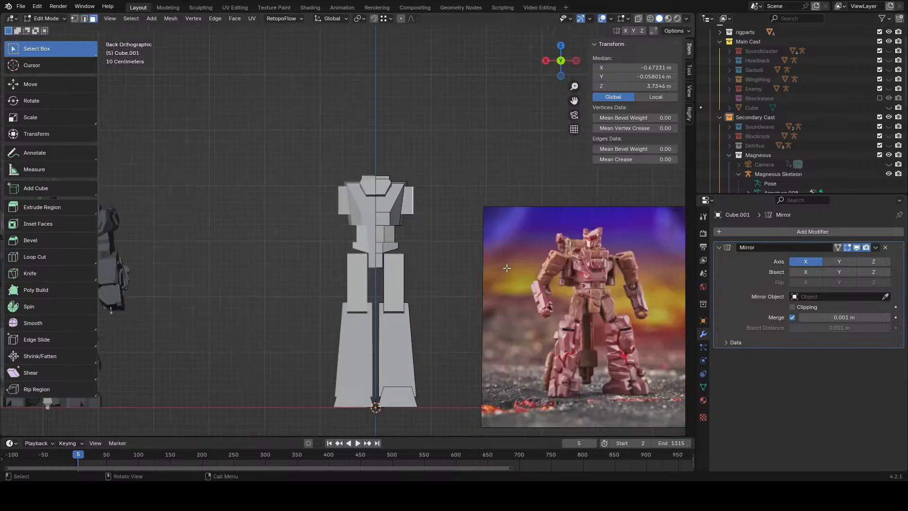
key(g)
click(518, 252)
key(e)
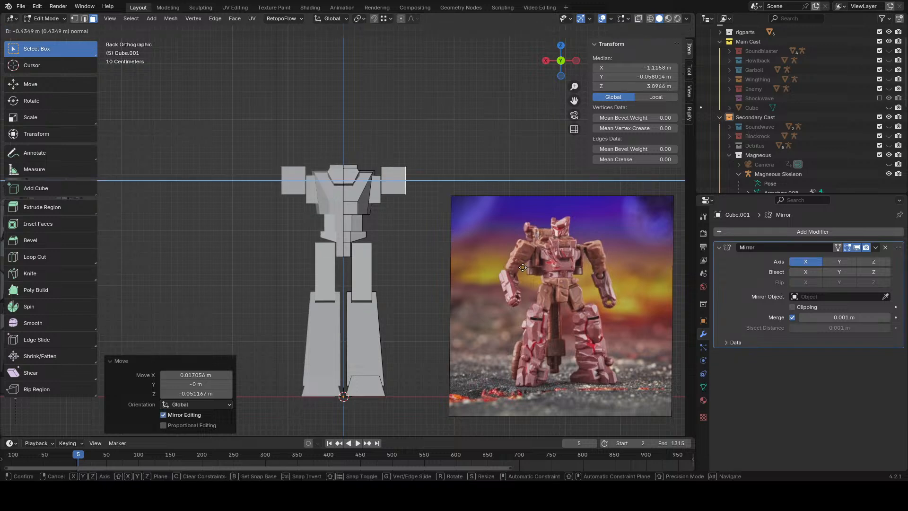
click(522, 267)
- Select the whole outer shoulder block and adjust its scale slightly along X
scroll(522, 267, up, 3)
middle_drag(497, 192, 482, 156)
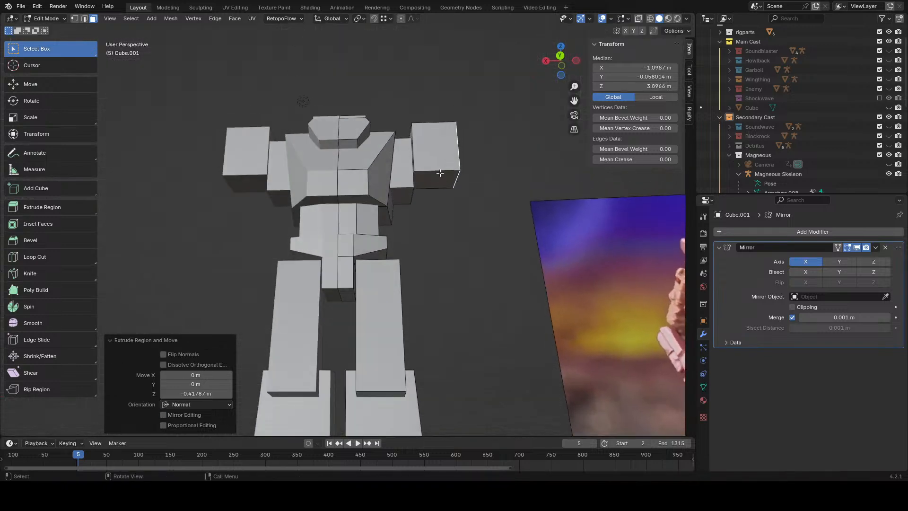
alt+click(441, 173)
key(s)
key(y)
right_click(531, 210)
key(s)
key(x)
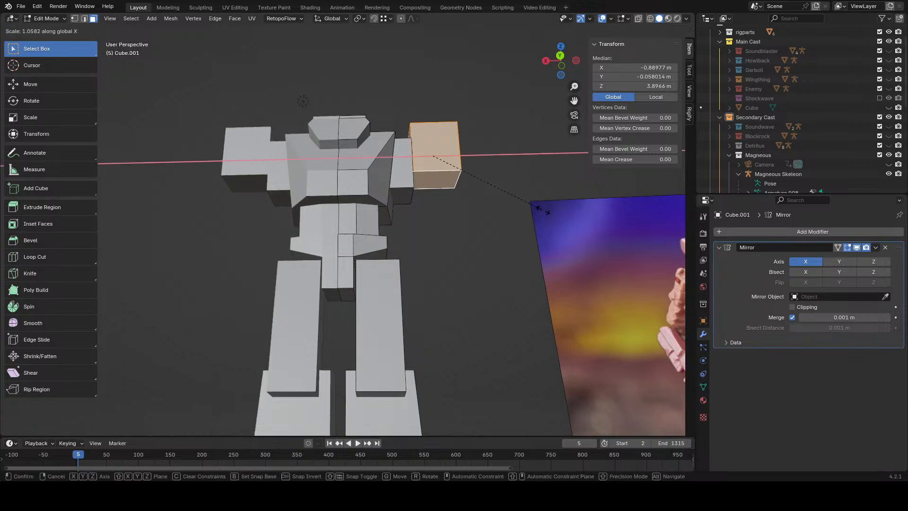
click(532, 210)
- Duplicate the outer shoulder block's bottom face, scale it down, and extrude it about 0.58 m downward to form the upper arm
click(431, 187)
middle_drag(431, 188, 511, 288)
key(shift+d)
key(s)
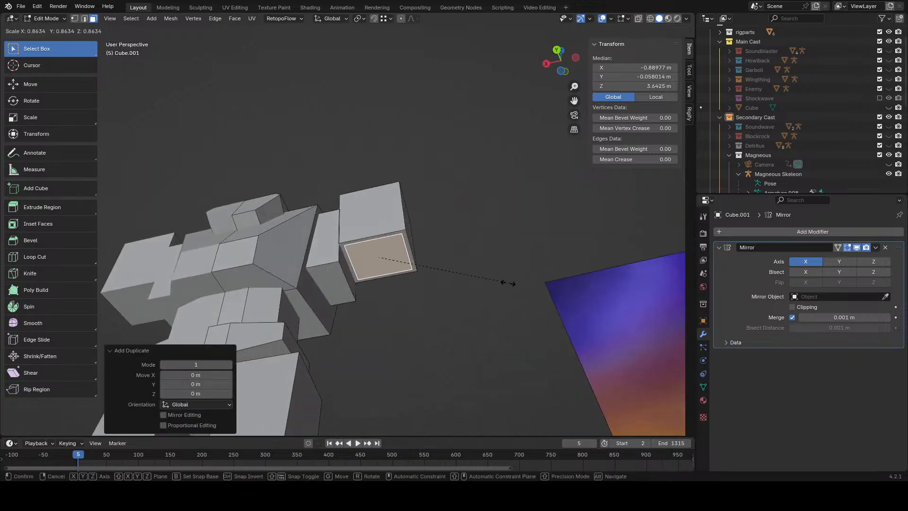
click(483, 283)
key(e)
click(435, 316)
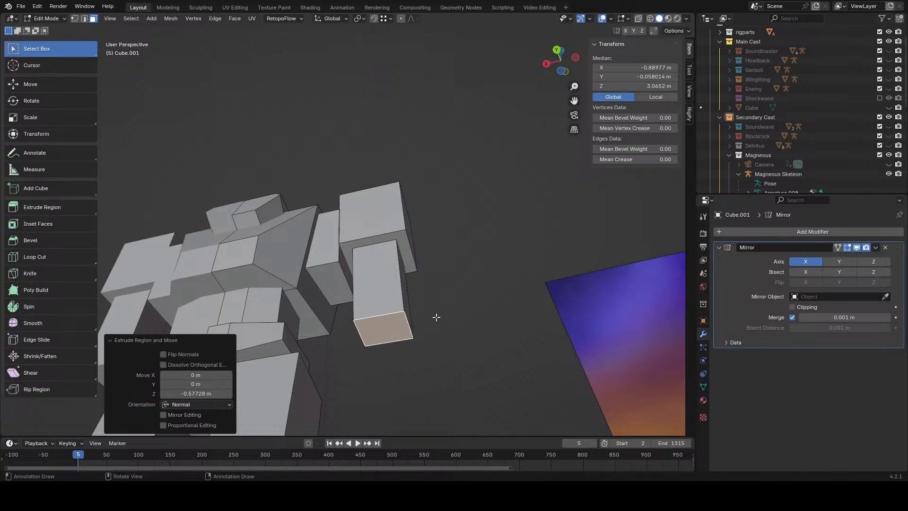
middle_drag(436, 316, 502, 337)
scroll(503, 338, up, 2)
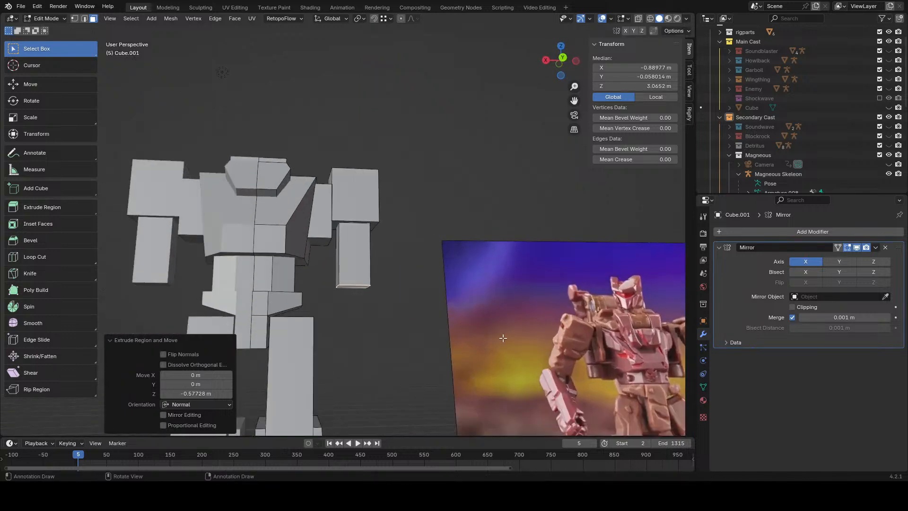
key(g)
key(z)
click(454, 339)
- Duplicate the upper arm's bottom face, scale it by 1.564, and extrude it about 0.83 m downward to form the forearm
key(shift+d)
right_click(461, 338)
key(s)
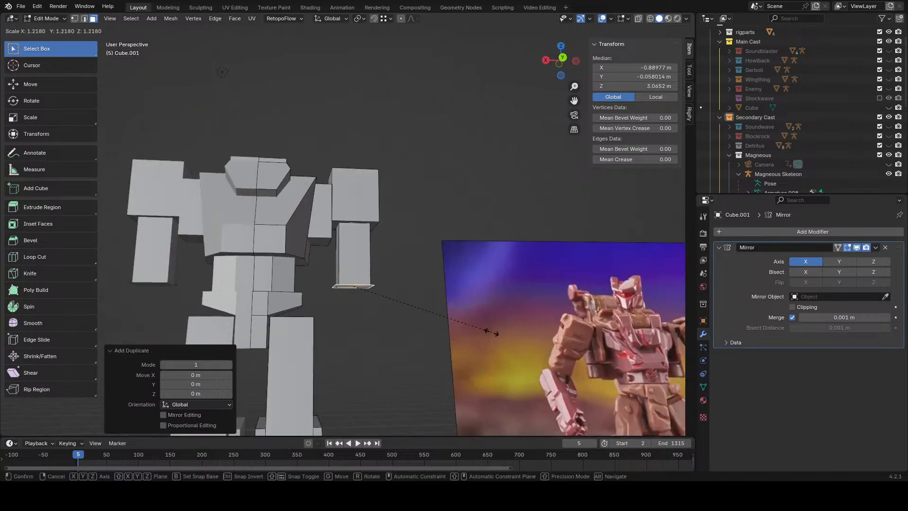
click(535, 333)
shift+middle_drag(535, 333, 459, 305)
key(e)
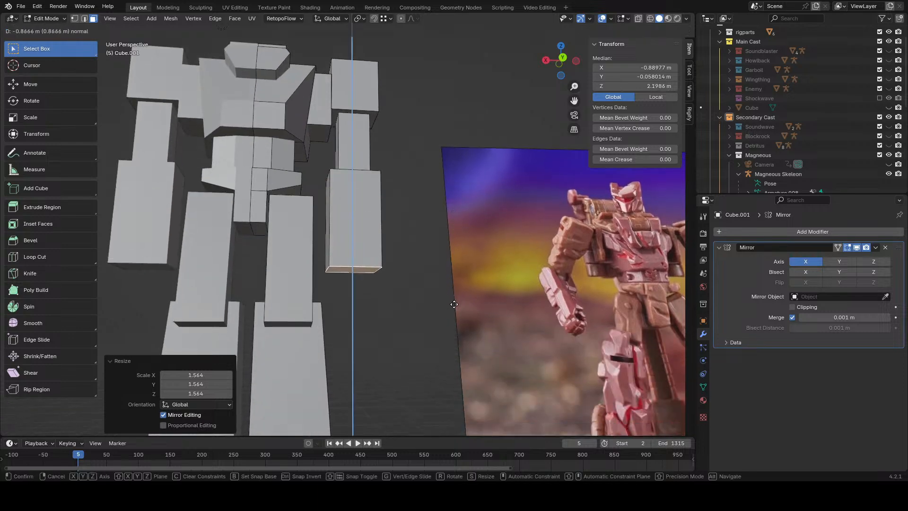
click(454, 305)
scroll(454, 304, down, 3)
key(g)
key(z)
click(431, 309)
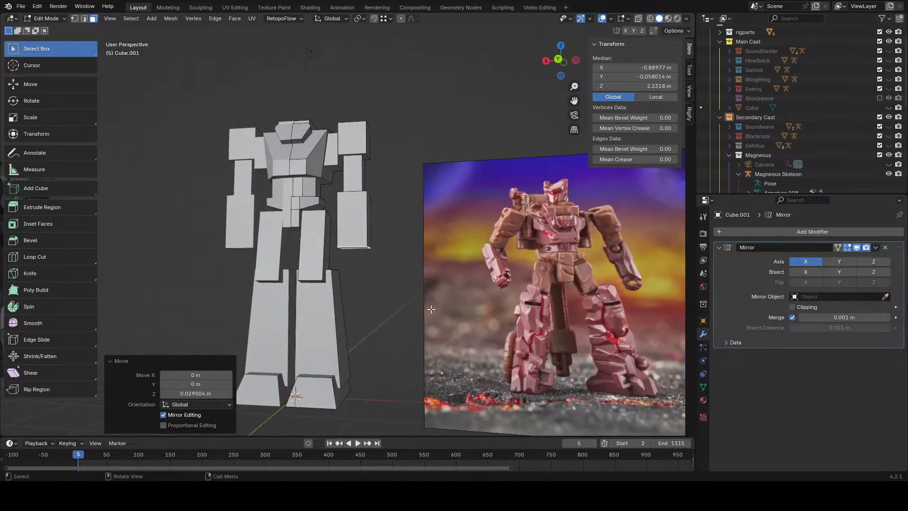
- Add two closely spaced horizontal loop cuts around the middle of the forearm
scroll(432, 309, up, 2)
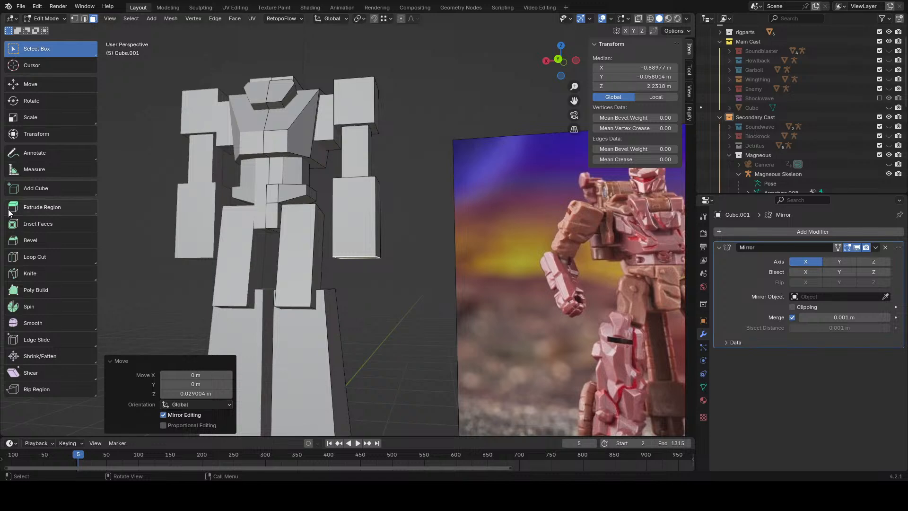
click(34, 257)
scroll(393, 242, up, 1)
drag(342, 224, 339, 203)
click(21, 48)
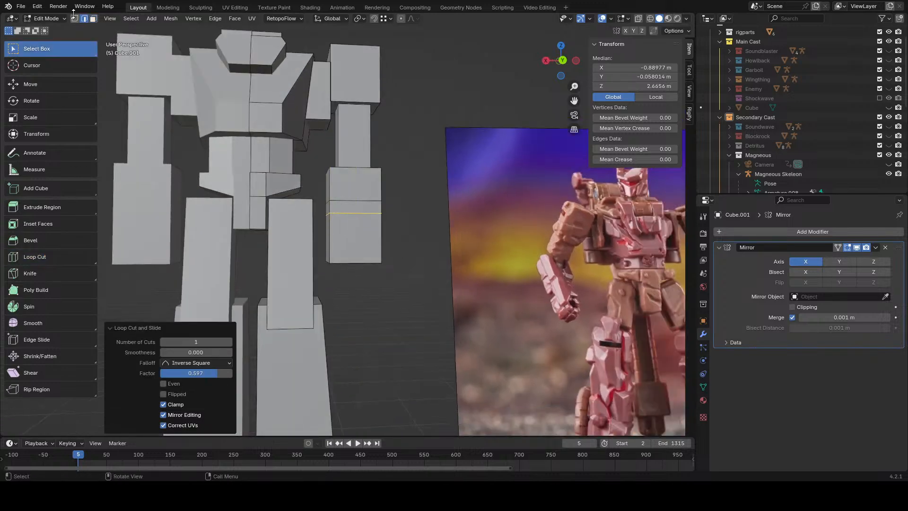
- Select the forearm's lower inner face, move it outward along X to narrow the lower forearm, and clear the selection
click(93, 18)
middle_drag(272, 219, 311, 223)
click(324, 230)
middle_drag(463, 271, 425, 276)
key(g)
key(y)
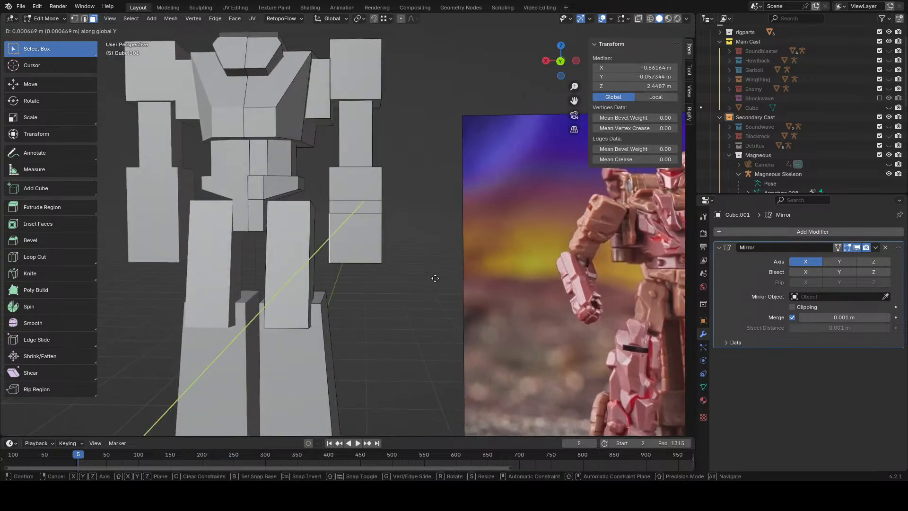
key(y)
key(y)
key(x)
click(445, 282)
click(432, 290)
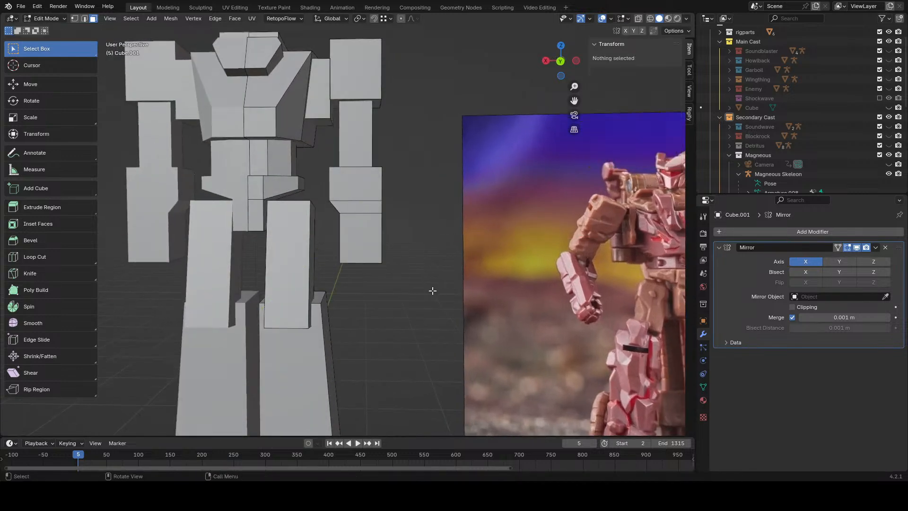
- Inspect the new arms and the overall proportions of the blocked-out robot
scroll(432, 291, down, 2)
middle_drag(414, 294, 417, 217)
scroll(418, 236, up, 3)
shift+middle_drag(416, 217, 414, 256)
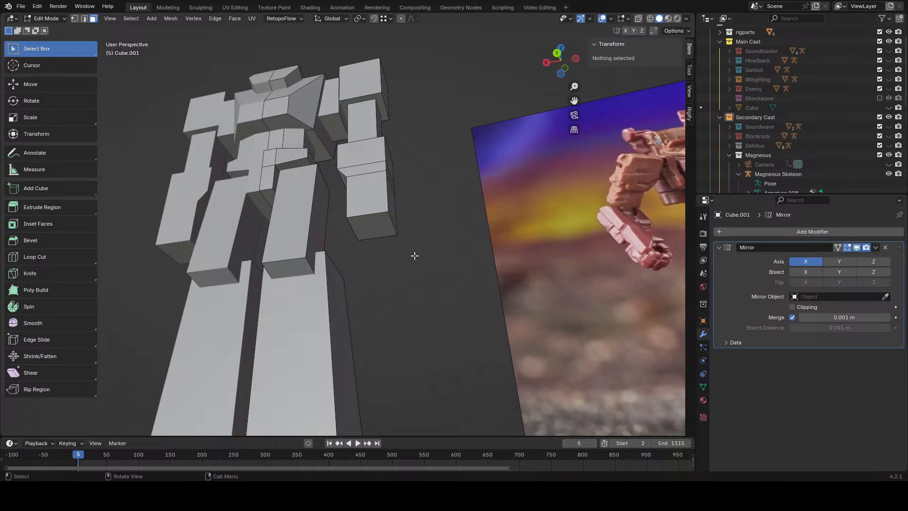
scroll(414, 256, down, 3)
middle_drag(415, 256, 401, 326)
scroll(418, 288, down, 6)
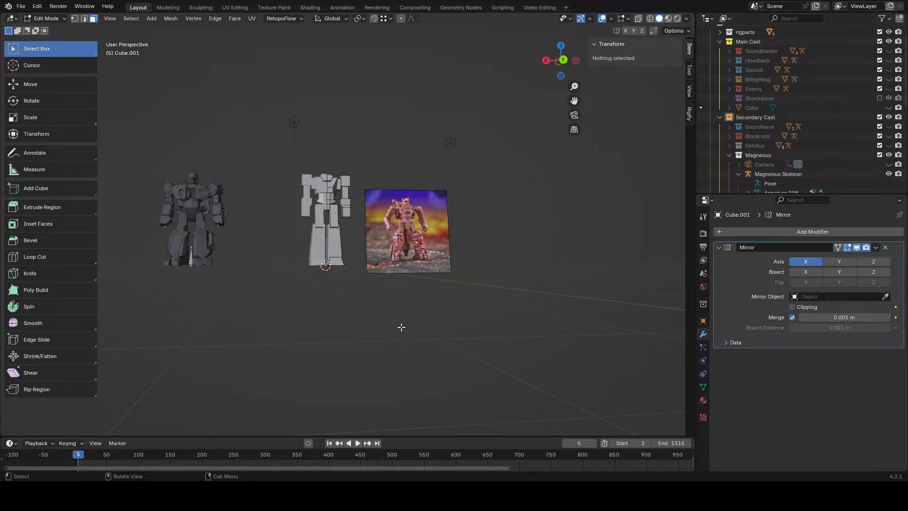
- Examine the finished dark robot's head, torso, arms and legs up close as a guide to the level of detail
scroll(401, 327, up, 3)
shift+middle_drag(189, 246, 428, 264)
scroll(388, 261, up, 3)
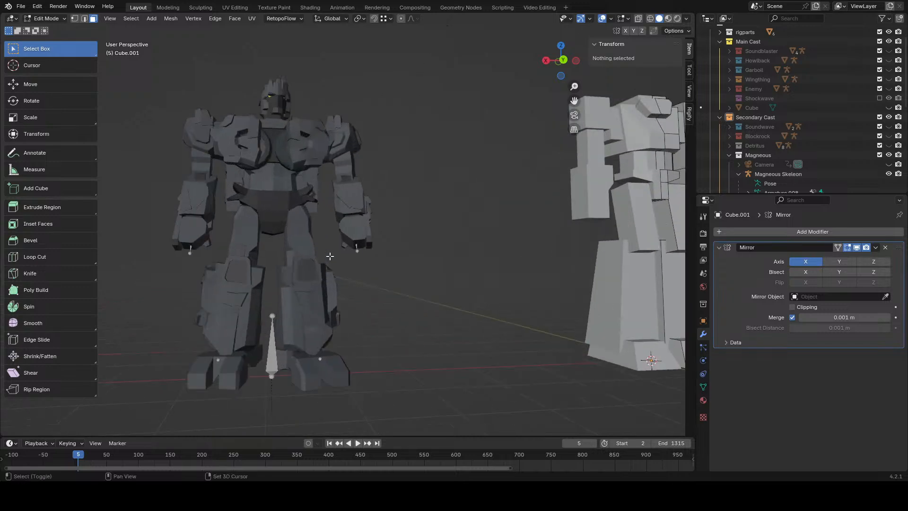
shift+middle_drag(331, 255, 461, 231)
scroll(363, 215, up, 3)
middle_drag(363, 215, 372, 231)
middle_drag(460, 226, 397, 250)
scroll(397, 249, up, 3)
shift+middle_drag(293, 232, 350, 236)
middle_drag(350, 237, 417, 255)
scroll(417, 256, down, 5)
scroll(418, 255, down, 2)
shift+middle_drag(494, 258, 414, 276)
scroll(412, 274, up, 3)
shift+middle_drag(333, 240, 397, 198)
scroll(412, 251, up, 5)
scroll(413, 253, up, 2)
shift+middle_drag(511, 213, 458, 247)
scroll(479, 236, down, 5)
scroll(458, 247, up, 4)
scroll(456, 248, down, 6)
shift+middle_drag(175, 276, 396, 263)
scroll(395, 264, up, 4)
shift+middle_drag(489, 240, 353, 284)
scroll(445, 250, up, 2)
scroll(445, 250, down, 6)
shift+middle_drag(393, 321, 445, 322)
scroll(482, 330, up, 3)
scroll(442, 320, up, 3)
scroll(440, 312, down, 10)
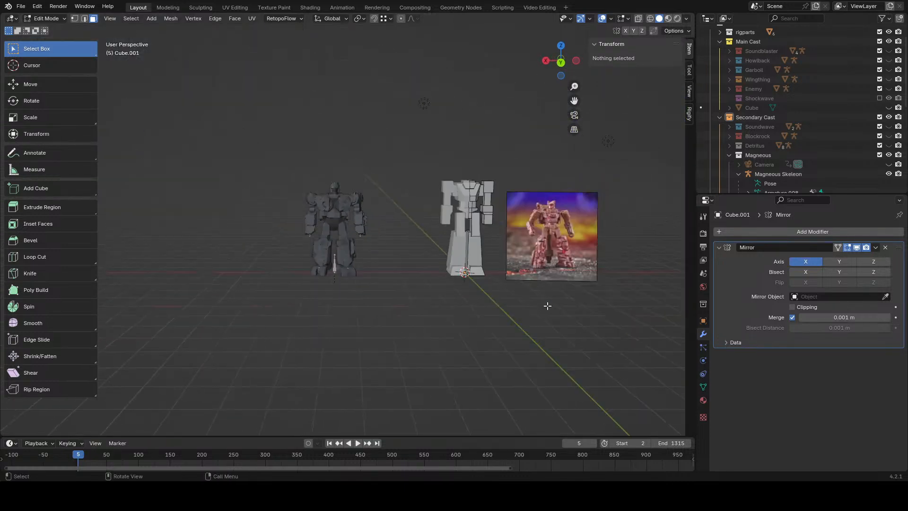
- Show the Soundwave collection, examine its finished robot model, and hide the collection again
middle_drag(547, 306, 493, 305)
click(889, 126)
middle_drag(495, 232, 428, 244)
scroll(541, 246, down, 4)
shift+middle_drag(578, 255, 496, 259)
scroll(496, 260, up, 8)
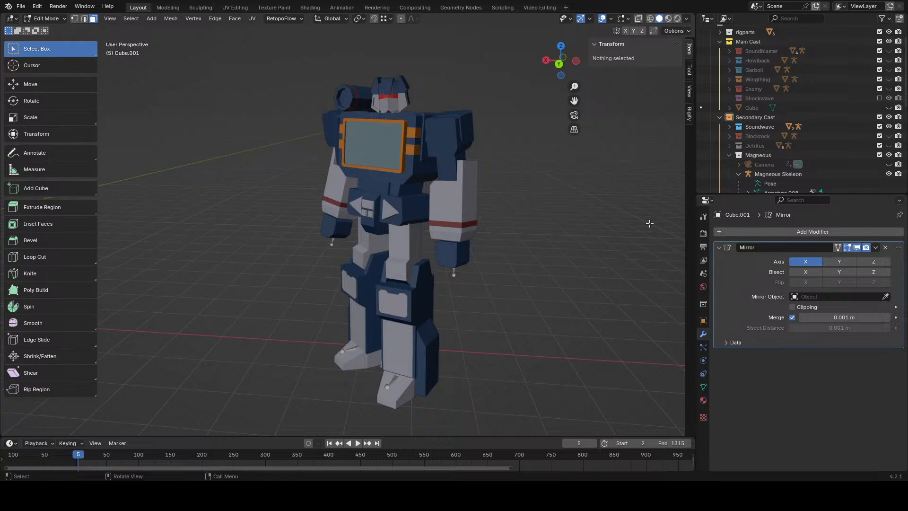
click(889, 126)
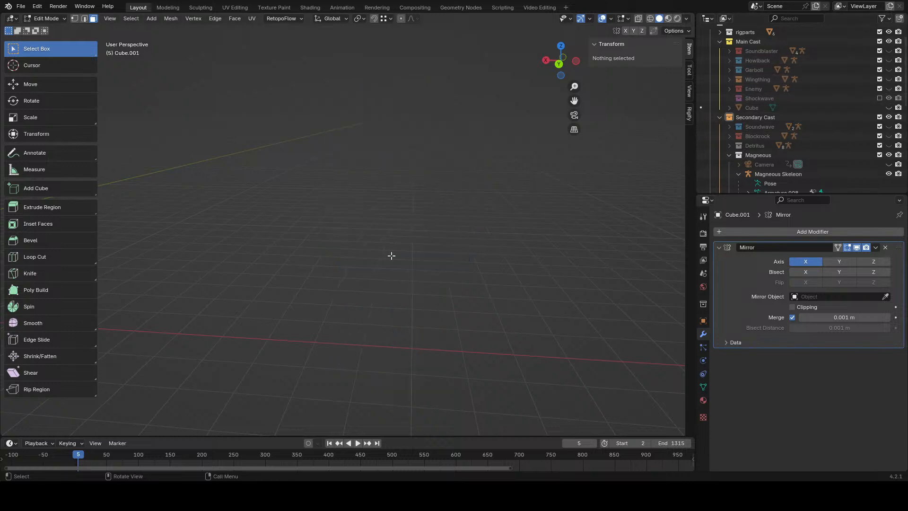
scroll(392, 256, down, 4)
shift+middle_drag(308, 260, 600, 260)
scroll(510, 264, up, 3)
shift+middle_drag(369, 258, 375, 231)
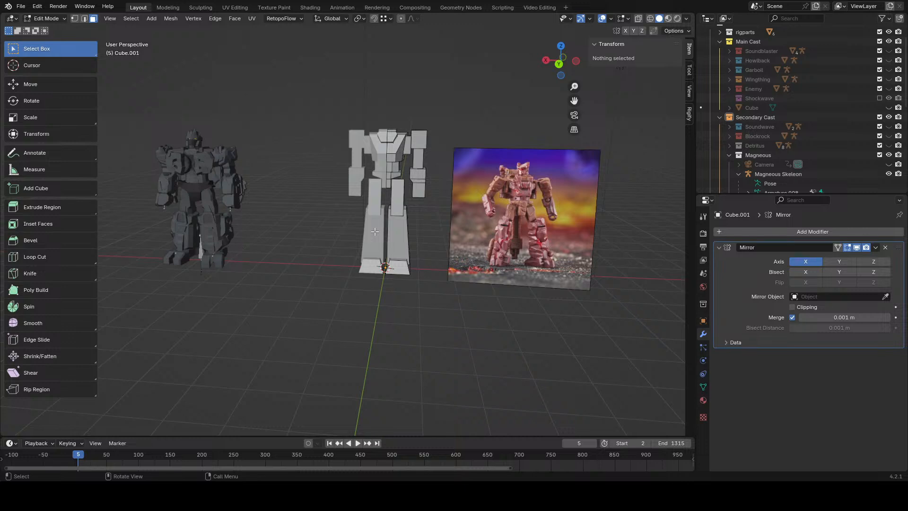
- Select the whole forearm block, raise it about 0.15 m in total along Z, and shift it about -0.12 m along Y
scroll(375, 232, up, 5)
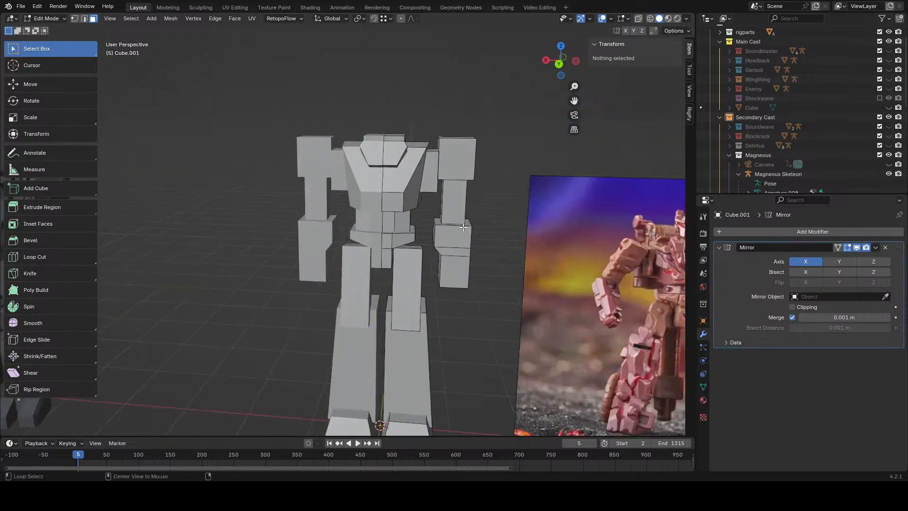
key(l)
middle_drag(463, 228, 415, 243)
key(g)
key(z)
click(429, 237)
key(g)
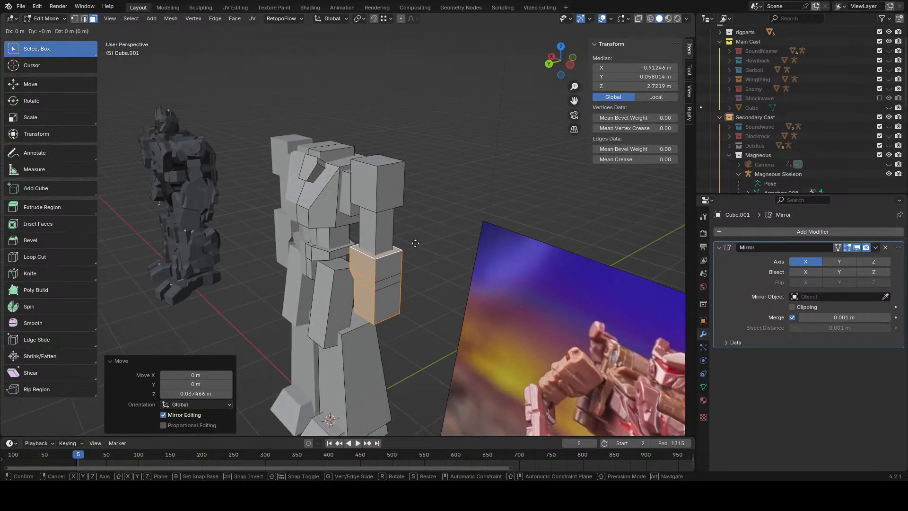
key(y)
click(422, 242)
key(g)
key(z)
click(423, 233)
- Shift the forearm back about 0.05 m along Y and raise it slightly further along Z
key(g)
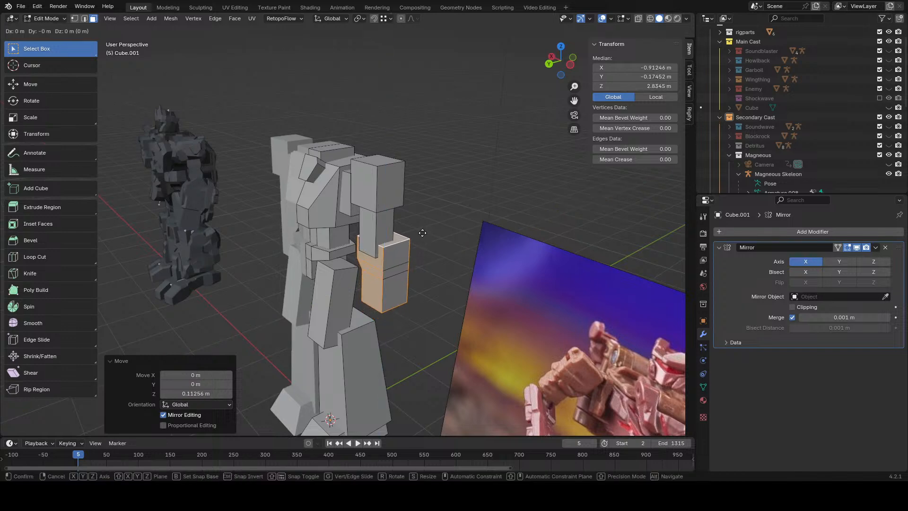
key(y)
click(419, 231)
middle_drag(419, 230, 520, 230)
key(y)
click(560, 298)
key(g)
key(z)
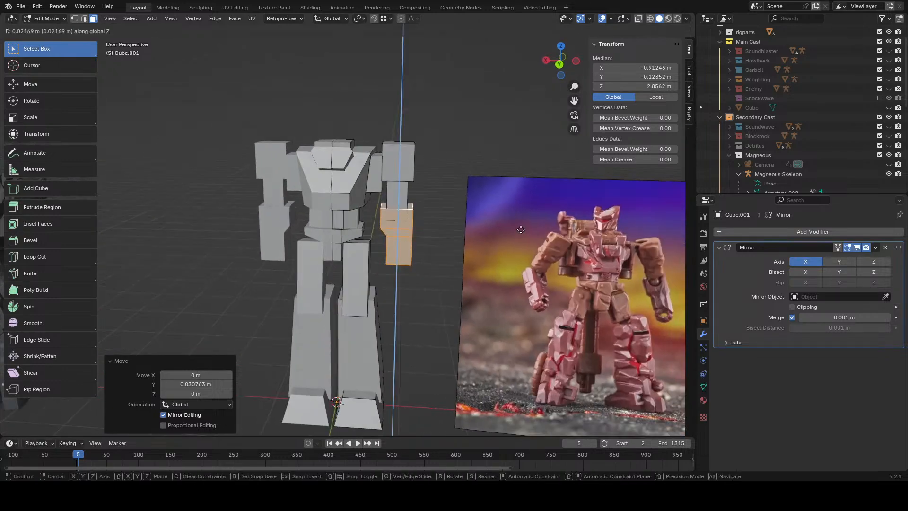
click(520, 208)
- Select the upper arm's hidden bottom face with X-ray and raise it about 0.18 m along Z to shorten the upper arm
key(alt+z)
click(393, 223)
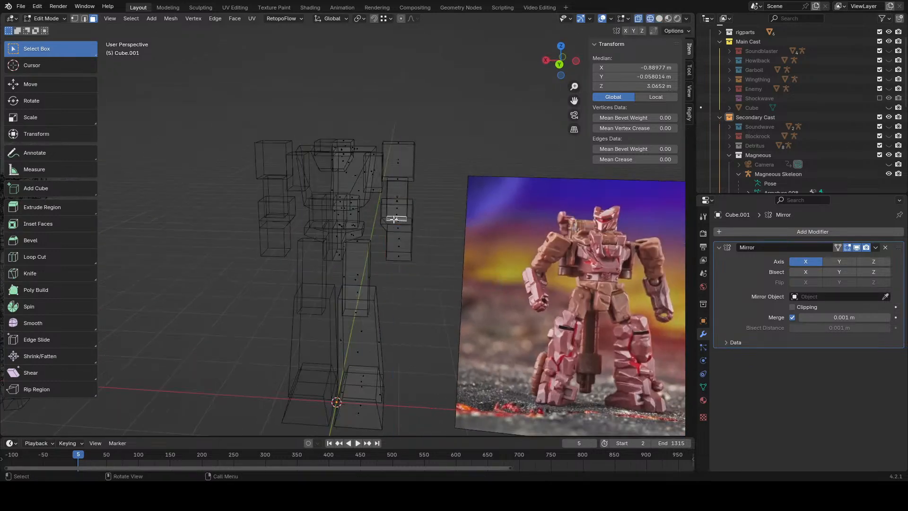
key(alt+z)
key(g)
key(z)
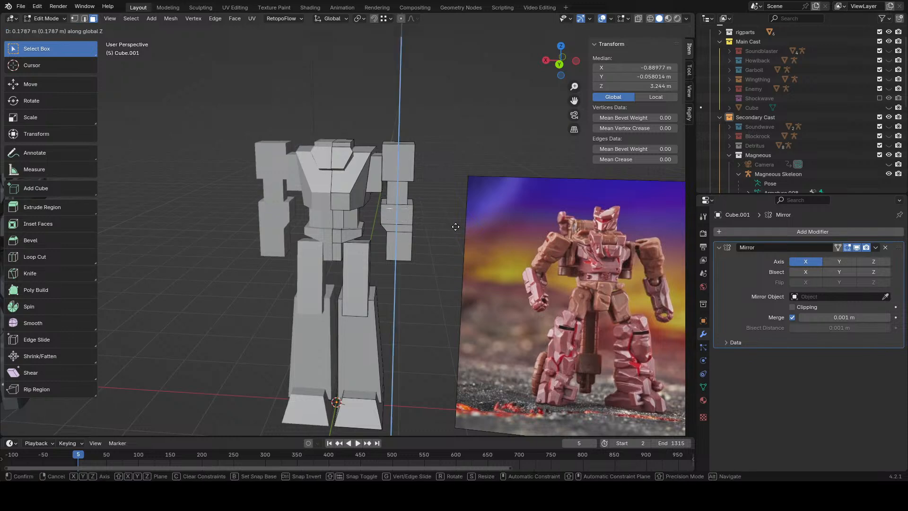
click(456, 227)
- Select the face loop around the forearm and move it about 0.046 m along Y
click(402, 224)
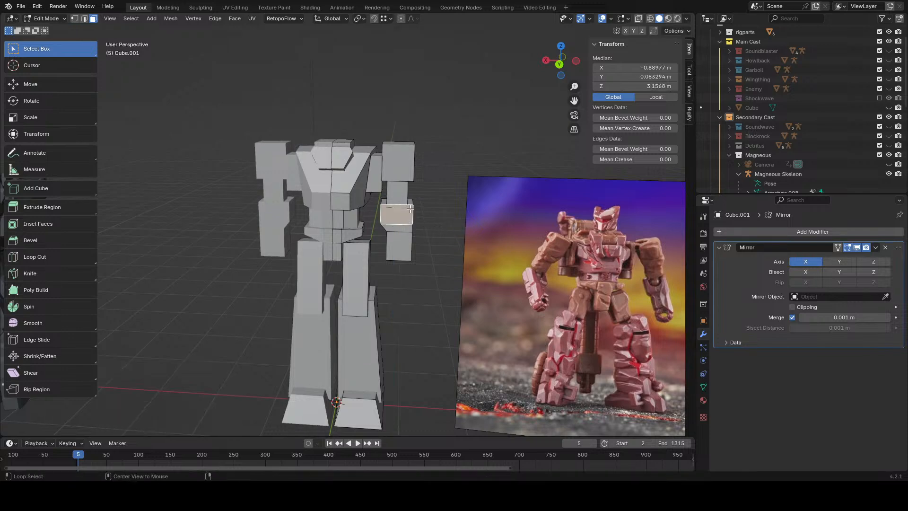
middle_drag(410, 208, 427, 247)
key(g)
key(y)
click(389, 271)
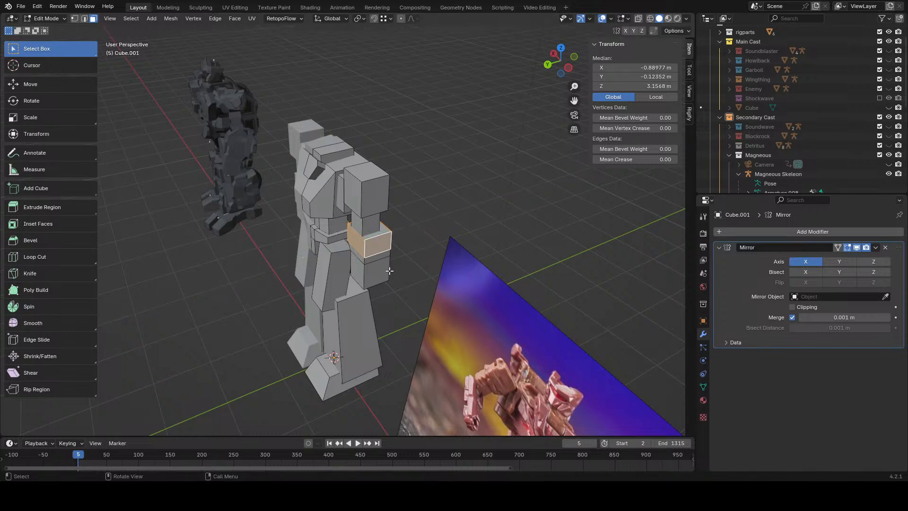
alt+click(357, 256)
key(g)
key(y)
click(464, 246)
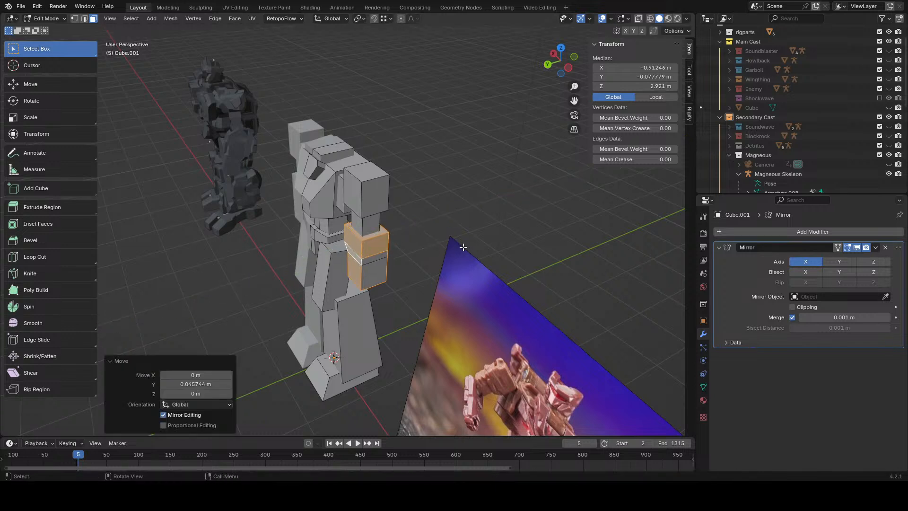
- Scale the selected forearm along Y, reposition it along Y, and clear the selection
key(s)
key(y)
click(469, 247)
key(g)
key(y)
click(458, 202)
click(457, 202)
- Select the waist's lower outer edges and move them about 0.06 m inward along X to taper the waist
scroll(449, 227, down, 3)
middle_drag(443, 236, 440, 174)
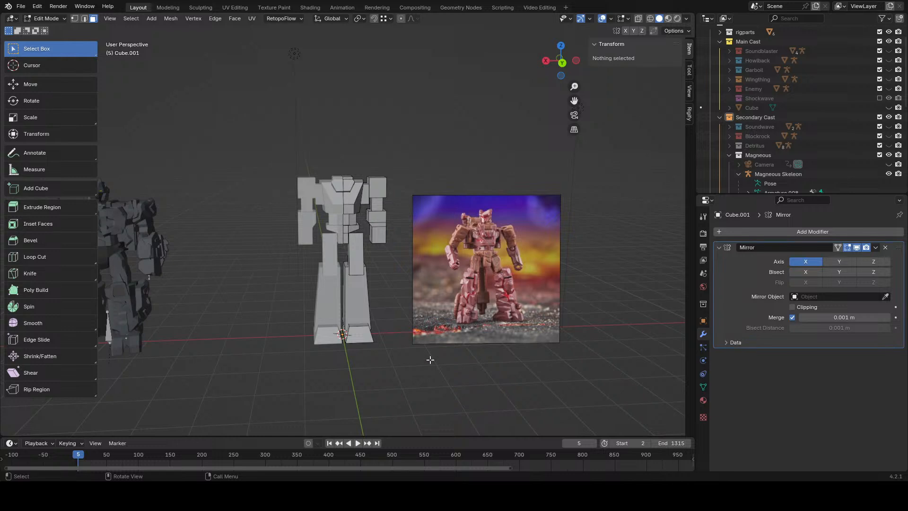
scroll(406, 293, up, 5)
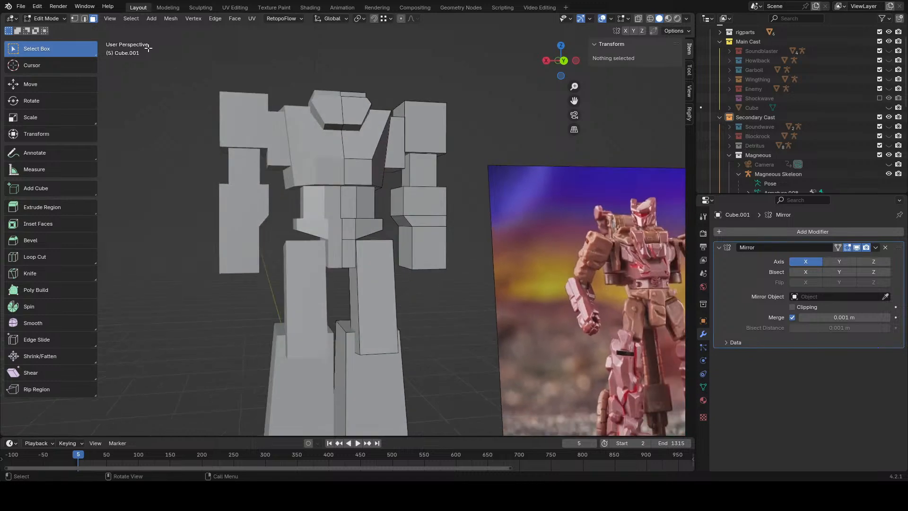
scroll(372, 147, up, 2)
middle_drag(372, 147, 326, 168)
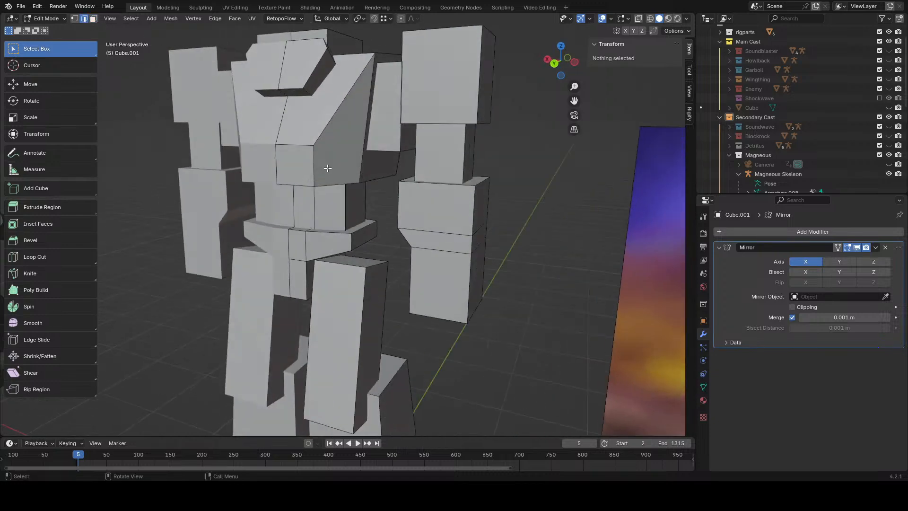
key(shift+z)
click(351, 223)
click(355, 219)
shift+click(352, 223)
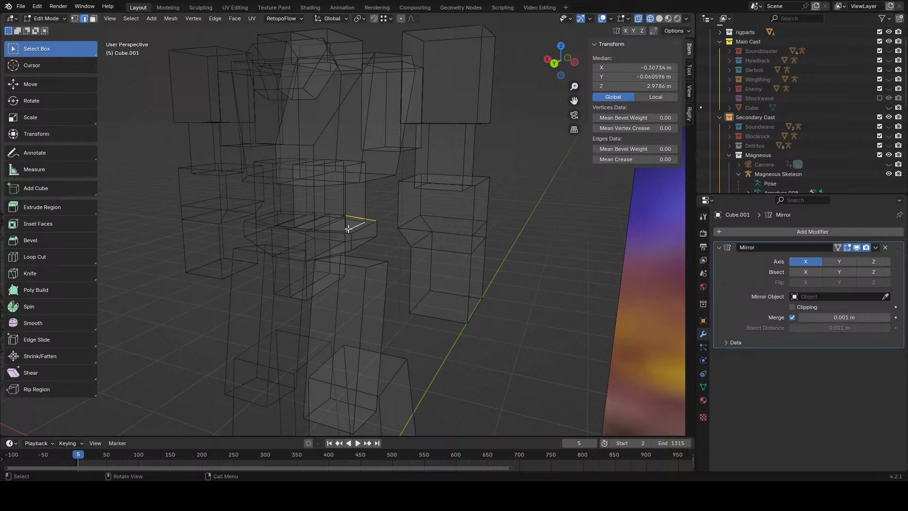
click(351, 222)
shift+click(352, 220)
shift+click(339, 229)
middle_drag(485, 274, 511, 279)
key(z)
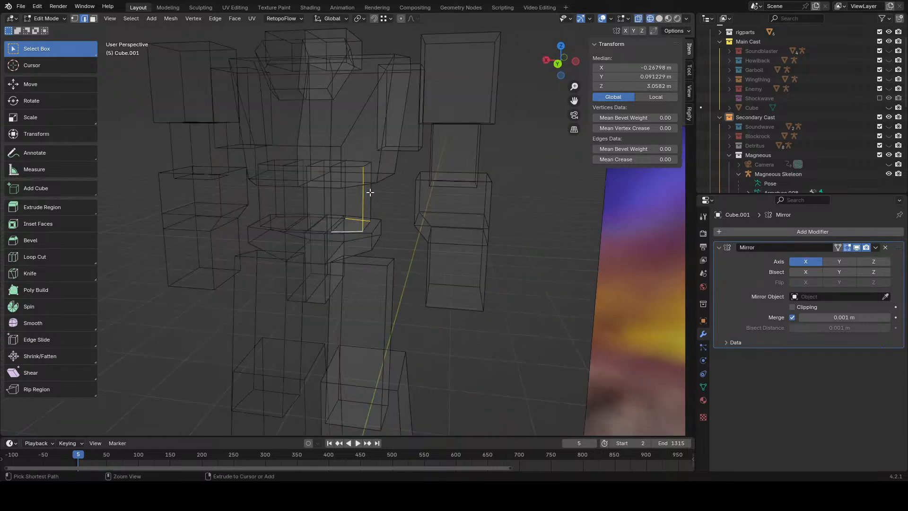
key(shift+z)
key(g)
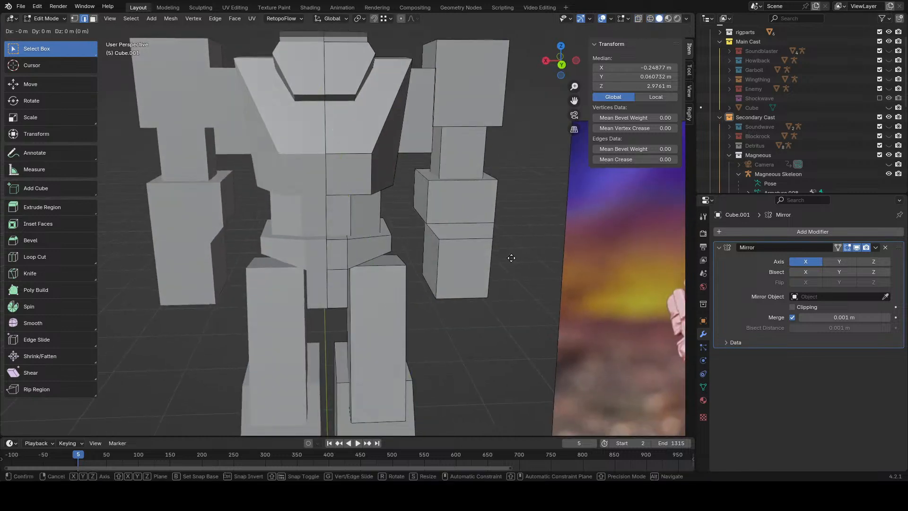
key(x)
click(501, 252)
scroll(451, 220, down, 4)
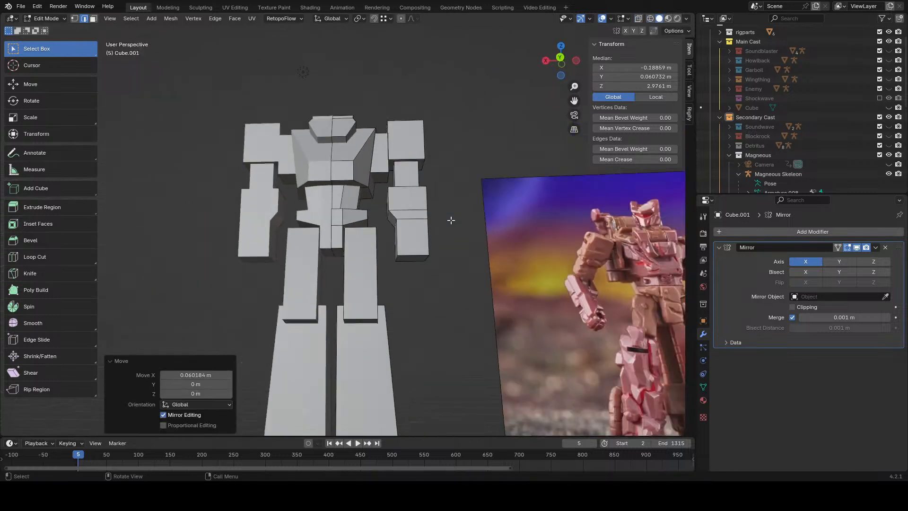
- Examine the blocked-out robot's torso, back and side profile and compare its front with the reference photo
middle_drag(449, 220, 447, 236)
middle_drag(447, 236, 329, 260)
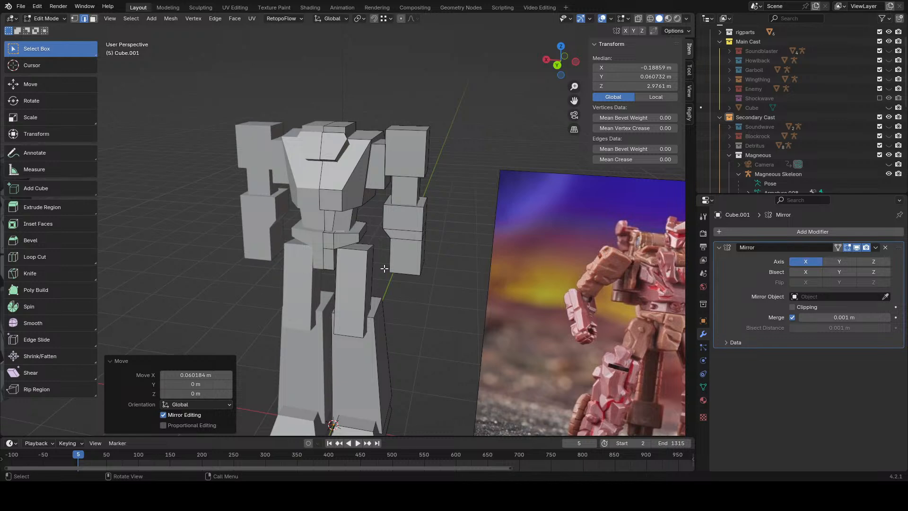
middle_drag(382, 269, 232, 271)
scroll(232, 271, up, 3)
middle_drag(411, 222, 337, 183)
click(336, 183)
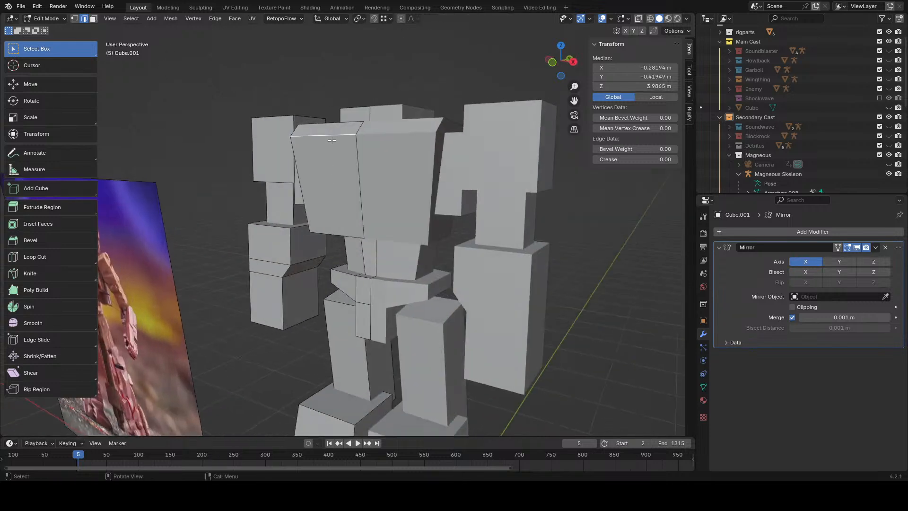
middle_drag(332, 140, 283, 139)
click(565, 62)
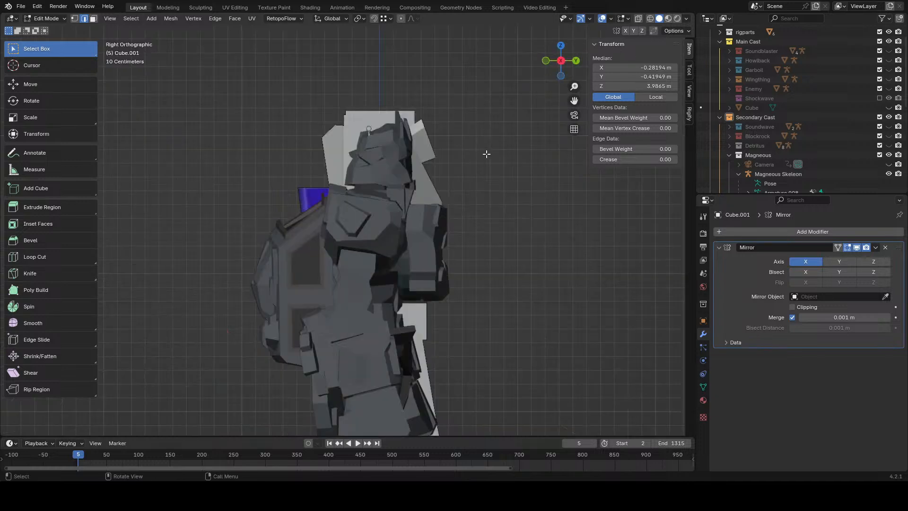
middle_drag(489, 157, 341, 176)
scroll(368, 227, down, 5)
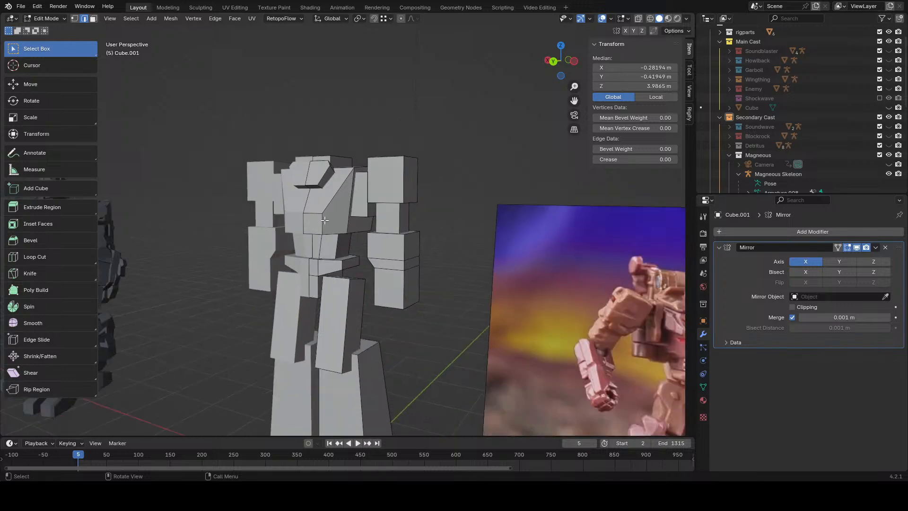
mouse_move(374, 231)
middle_down()
mouse_move(460, 244)
mouse_move(390, 230)
middle_up()
scroll(437, 287, up, 1)
middle_drag(437, 287, 438, 280)
- Duplicate the forearm's bottom face, lower the copy about 0.14 m along Z, and scale it to 0.535 along X
click(93, 19)
scroll(252, 86, up, 5)
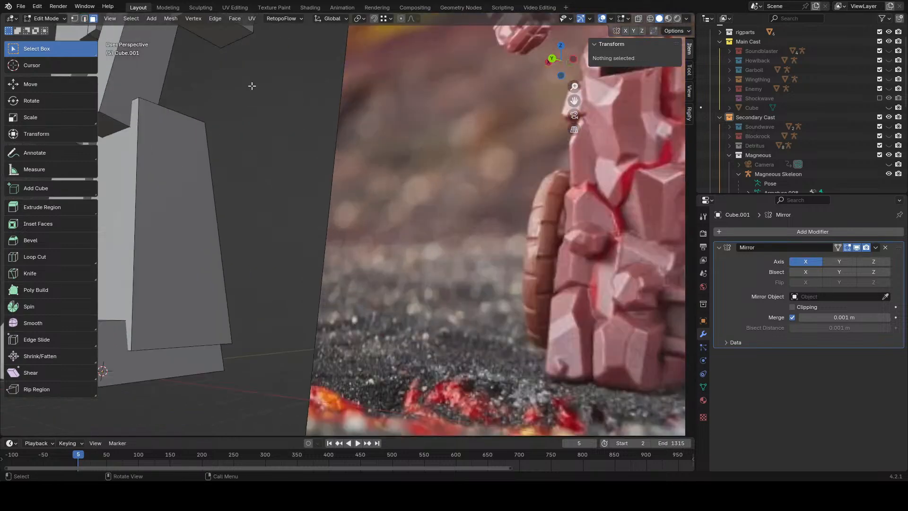
shift+middle_drag(238, 49, 441, 173)
click(336, 162)
key(shift+d)
click(439, 197)
key(s)
key(y)
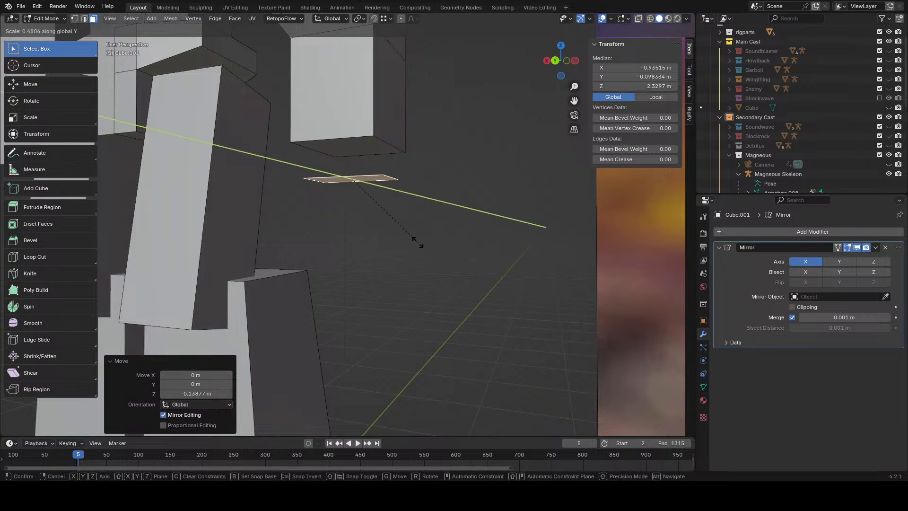
key(x)
click(422, 227)
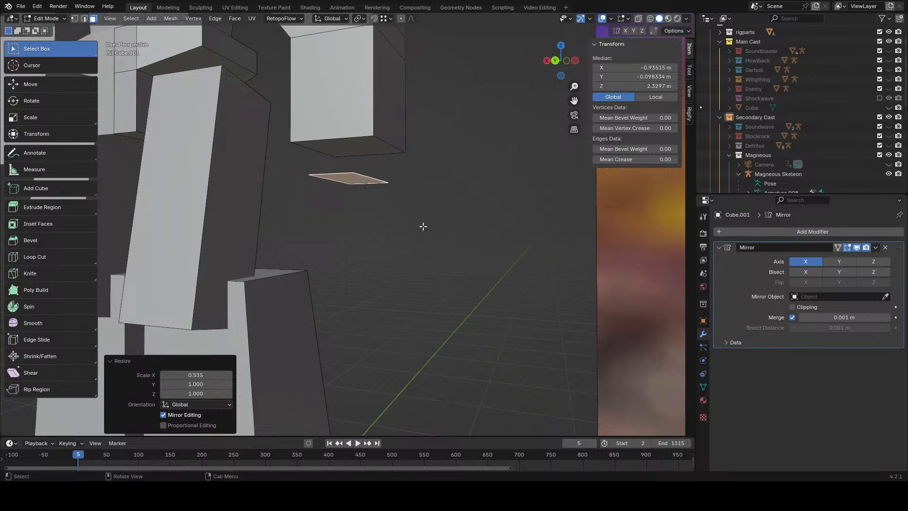
- Extrude the small face below the forearm about 0.4 m downward in back view to form the hand block
click(555, 59)
key(e)
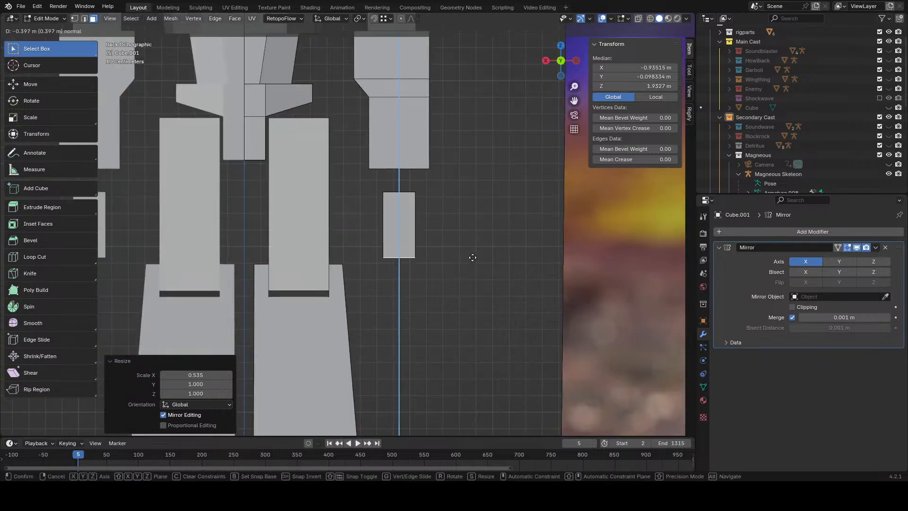
click(473, 258)
- Select the whole hand block, raise it about 0.07 m along Z, stretch it slightly along Z, and clear the selection
key(l)
key(g)
key(z)
click(411, 138)
key(s)
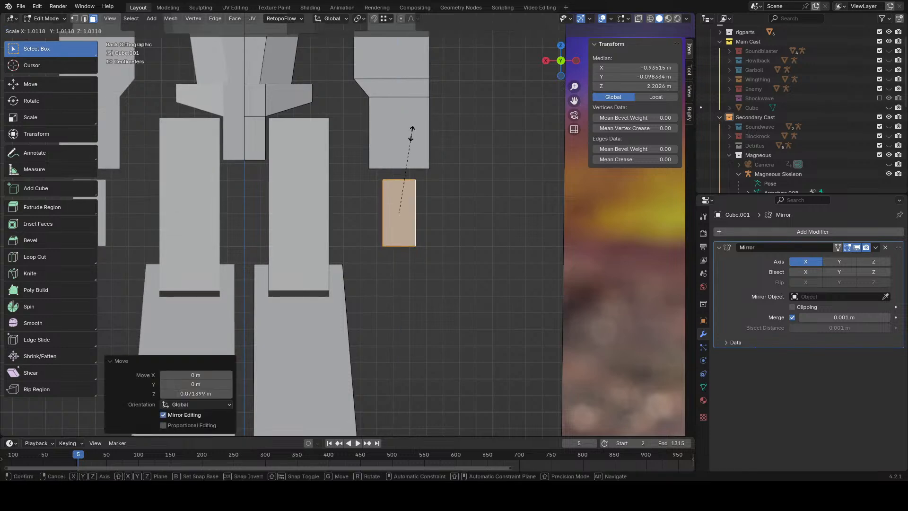
key(z)
click(415, 126)
click(472, 270)
- Duplicate the hand block's bottom face and move the copy about 0.08 m down along Z
middle_drag(472, 270, 346, 208)
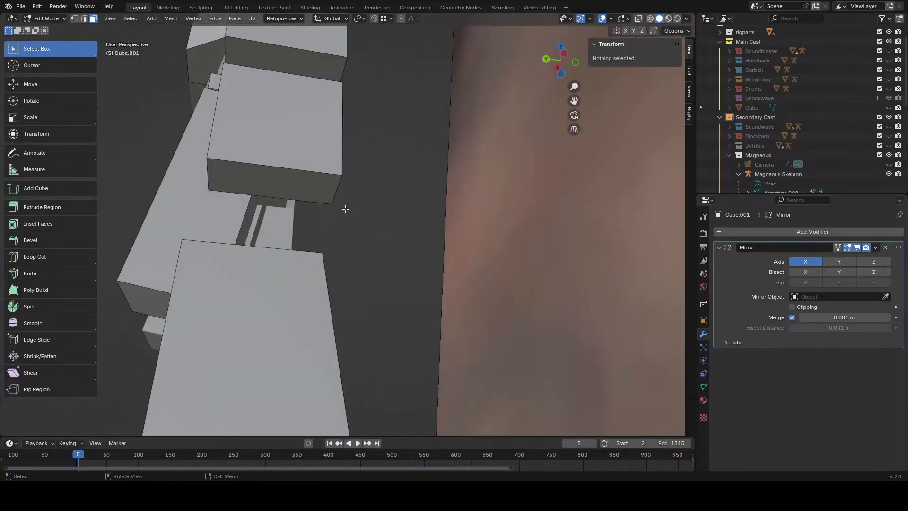
click(260, 178)
key(shift+d)
right_click(329, 200)
key(g)
key(z)
click(324, 218)
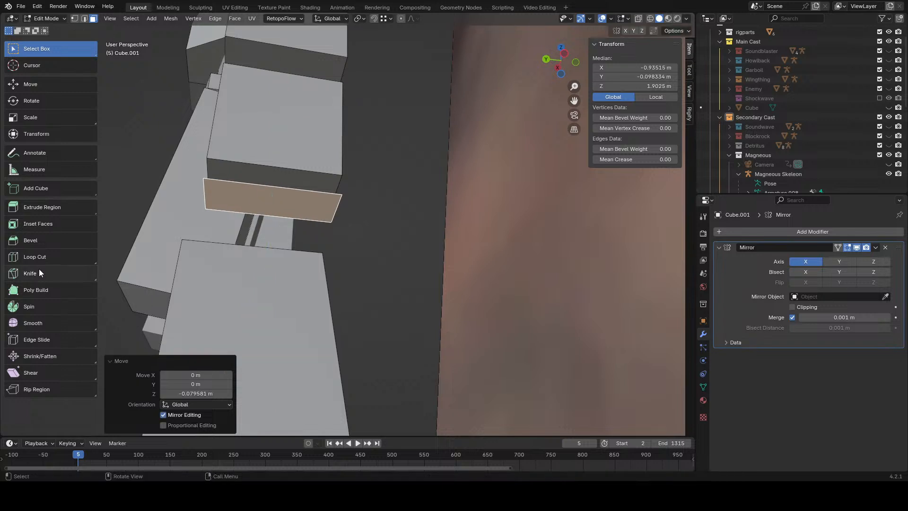
- Divide the duplicated face into four finger segments along its length with loop cuts
click(33, 257)
shift+middle_drag(258, 220, 300, 245)
drag(300, 245, 344, 248)
scroll(195, 247, up, 5)
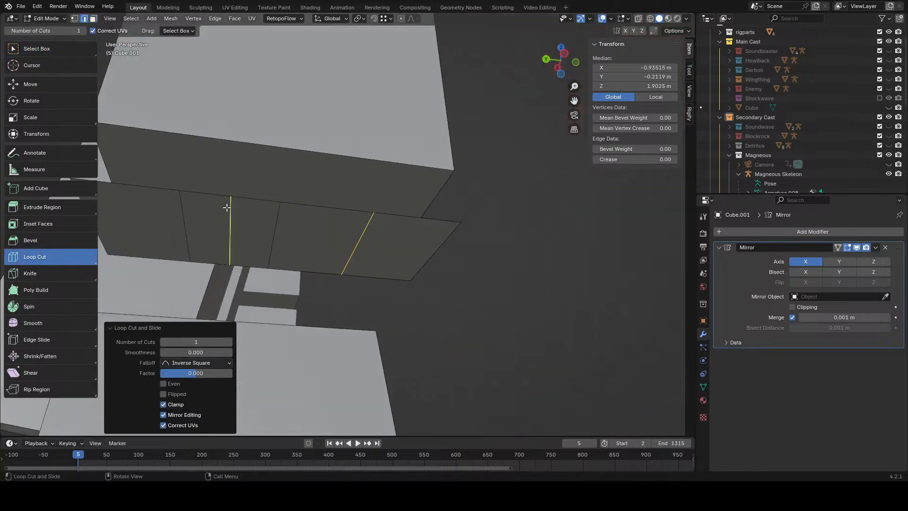
click(225, 210)
click(331, 220)
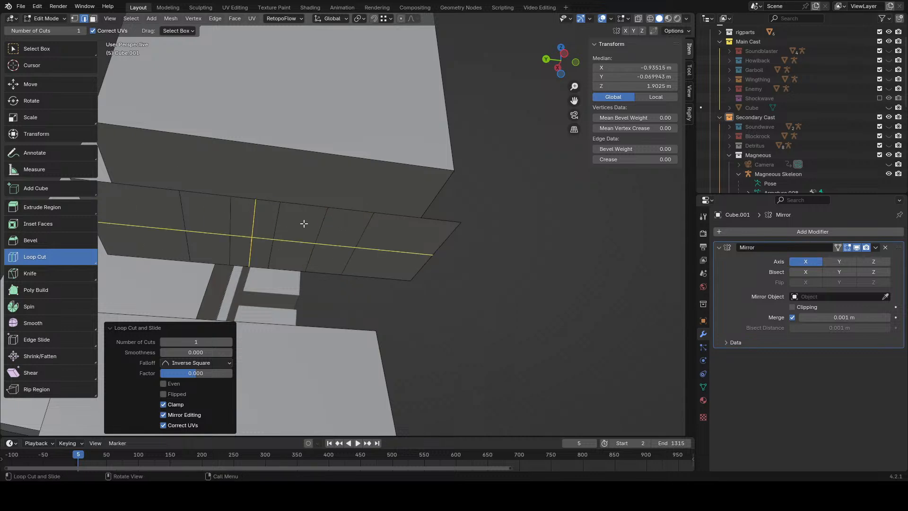
key(ctrl+z)
key(ctrl+z)
scroll(394, 273, down, 5)
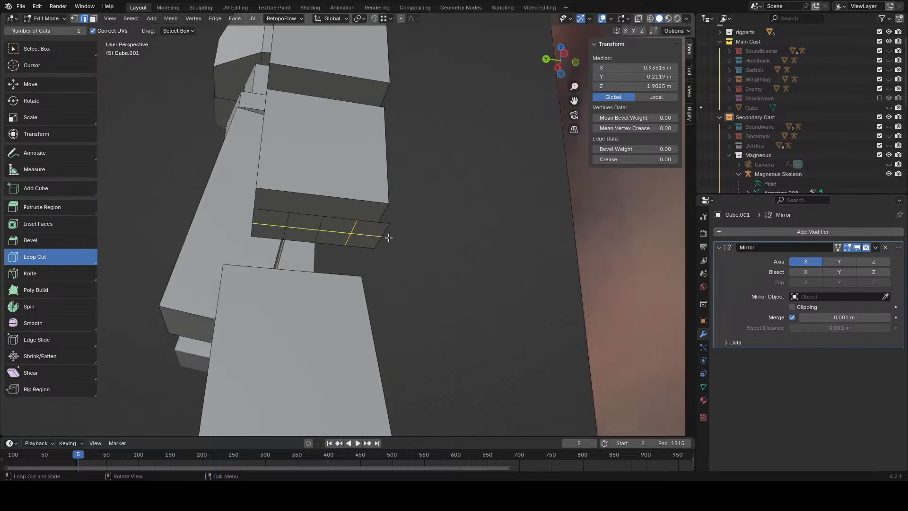
- Select the second and fourth finger segments in face mode and separate them into their own object
click(63, 47)
click(94, 18)
scroll(289, 227, up, 2)
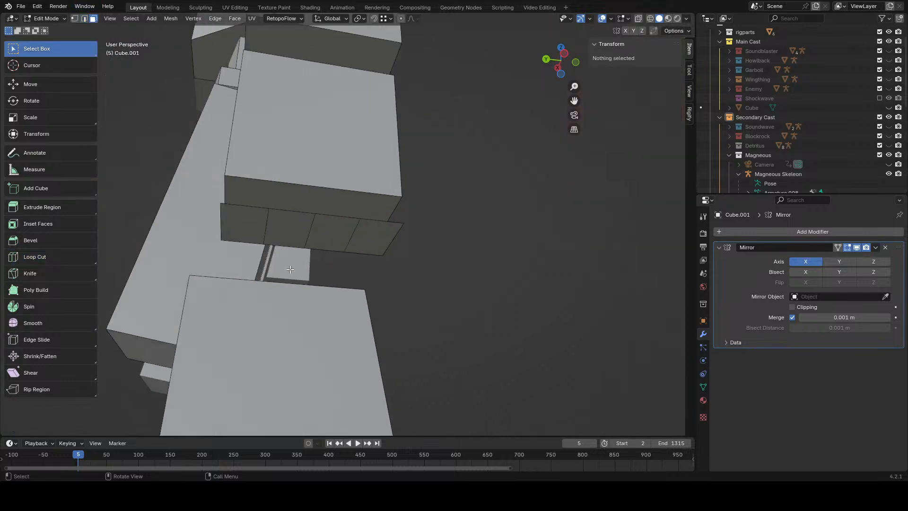
click(290, 227)
shift+click(368, 239)
key(p)
click(364, 243)
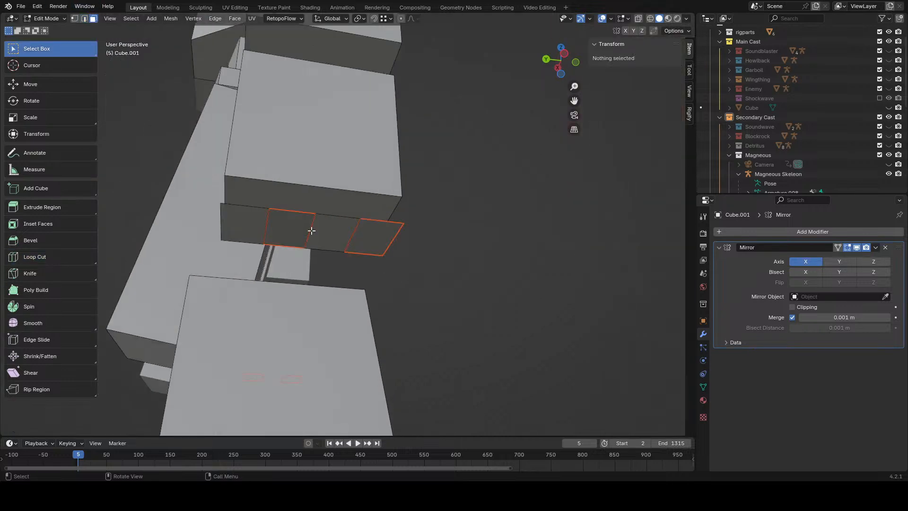
- Select the first finger segment, switch to Object Mode, and re-enter Edit Mode with the separated finger faces included
click(248, 222)
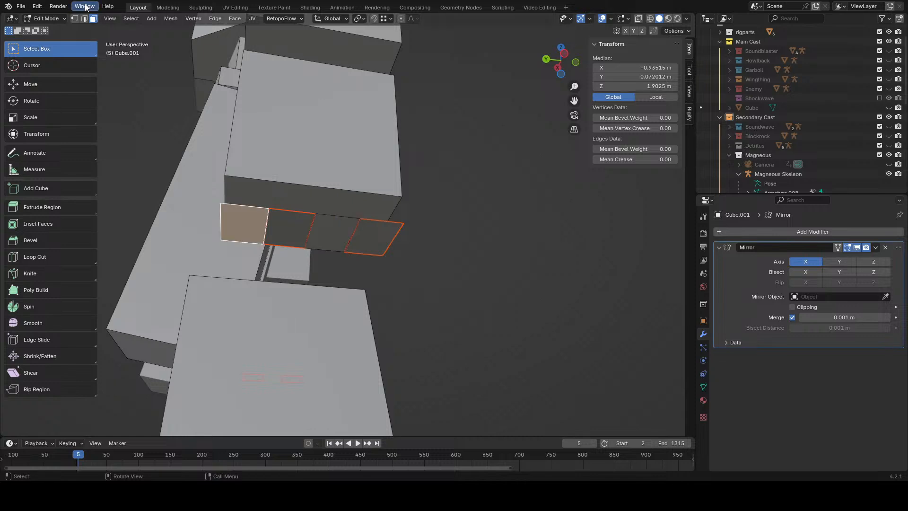
click(46, 18)
click(45, 28)
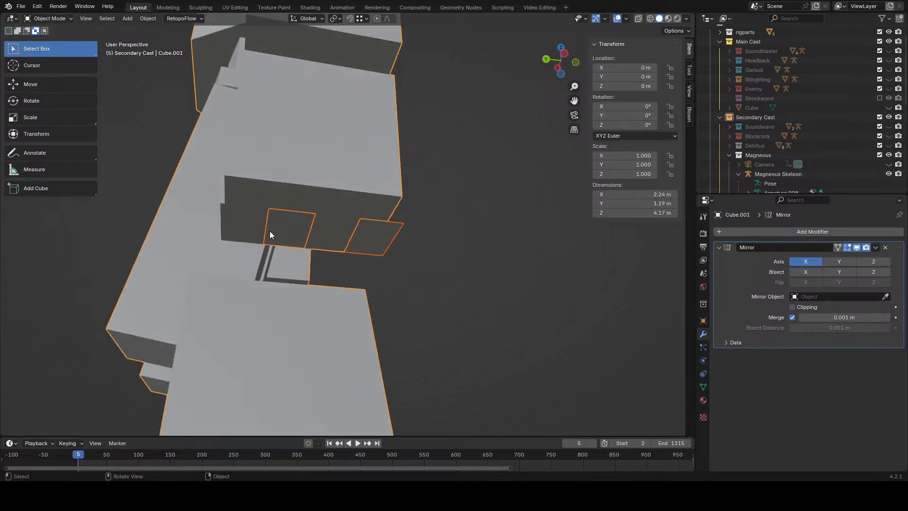
click(47, 18)
click(51, 37)
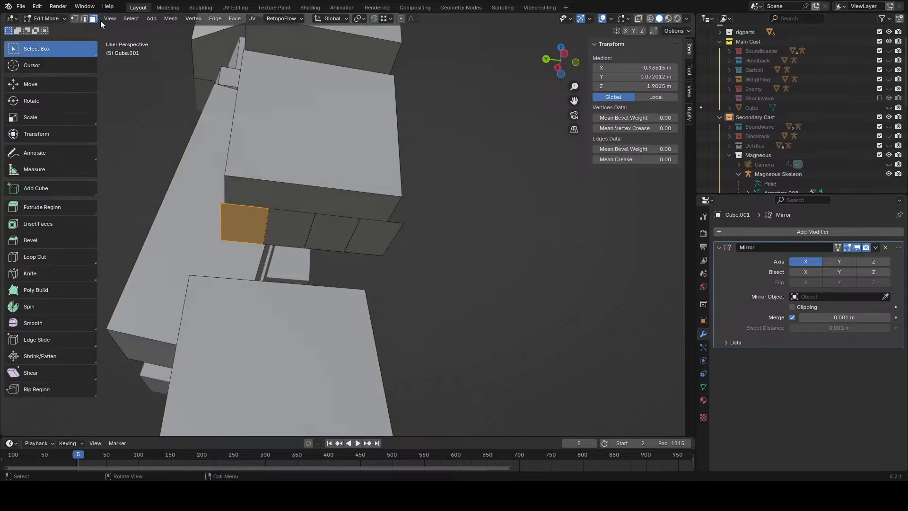
- Scale each of the four finger faces individually to 0.9
text(s.9)
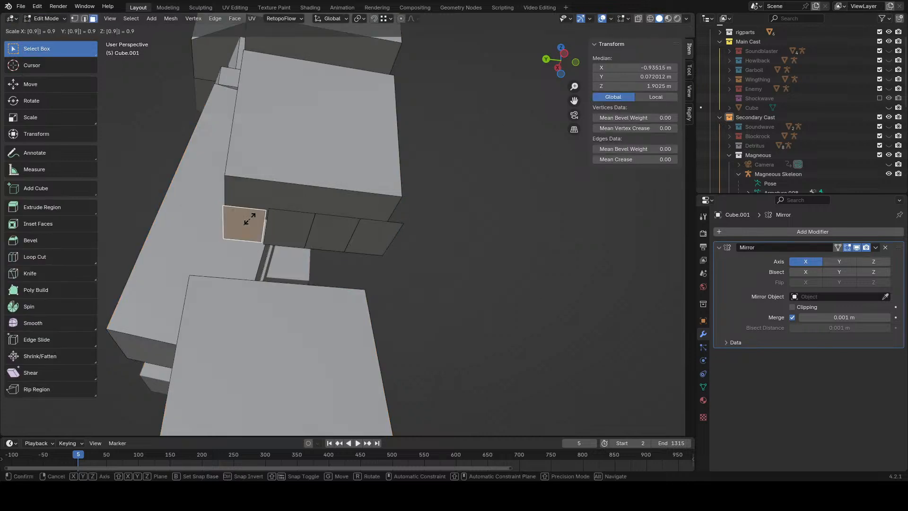
key(Return)
click(297, 241)
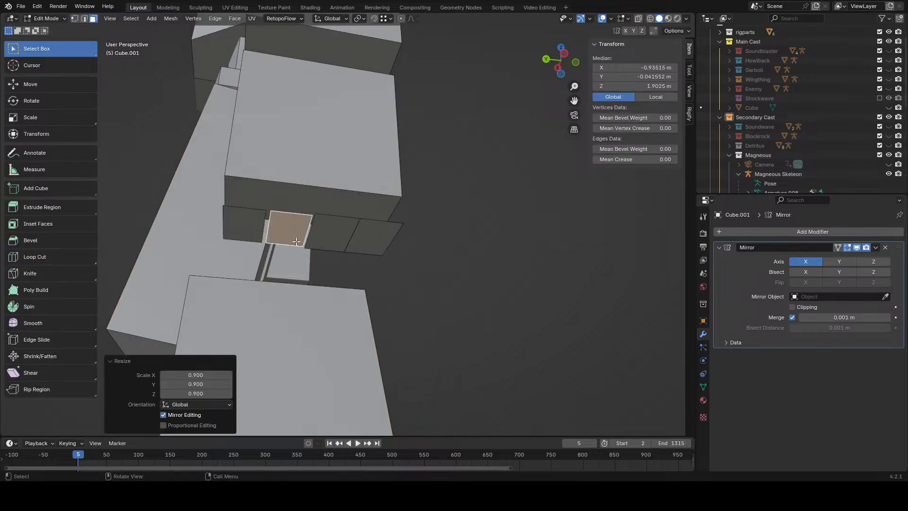
click(324, 241)
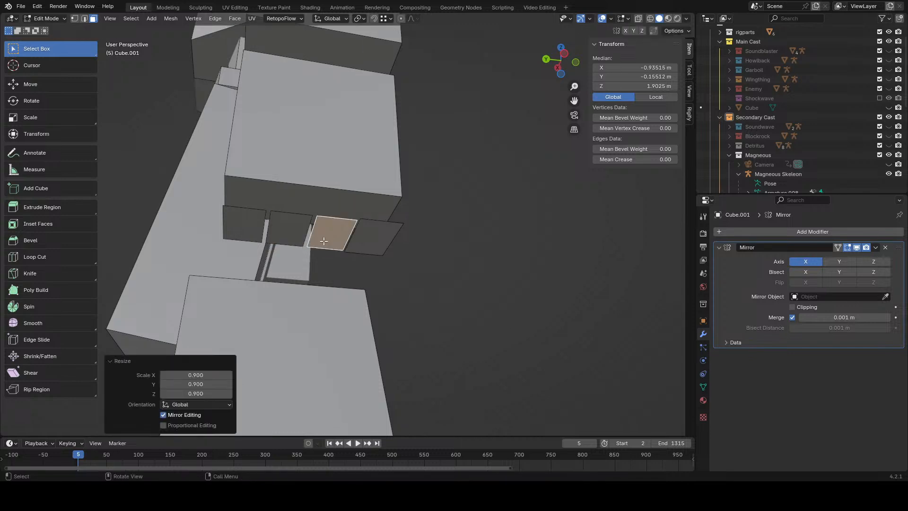
click(365, 253)
text(s.9)
key(Return)
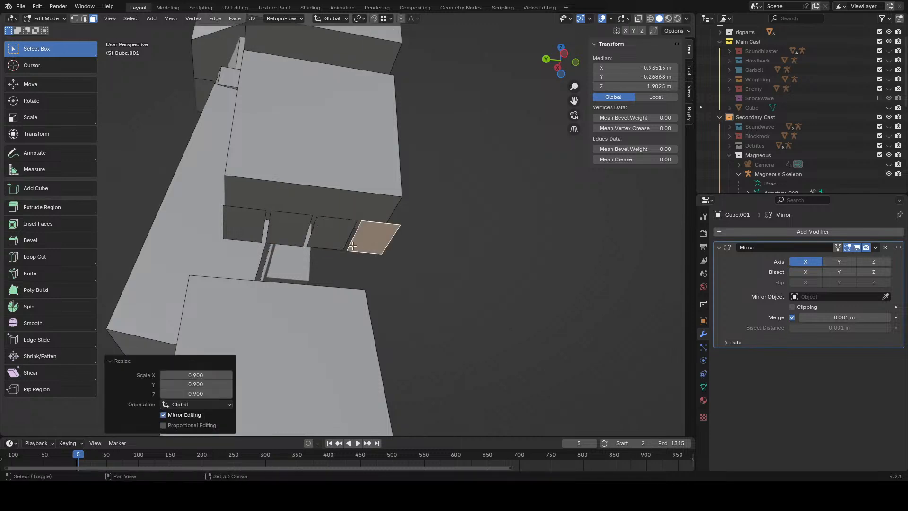
- Select all four finger faces and move them up about 0.08 m along Z against the hand block
shift+click(321, 231)
shift+click(286, 231)
middle_drag(286, 231, 316, 279)
key(g)
key(z)
click(334, 264)
scroll(344, 204, down, 4)
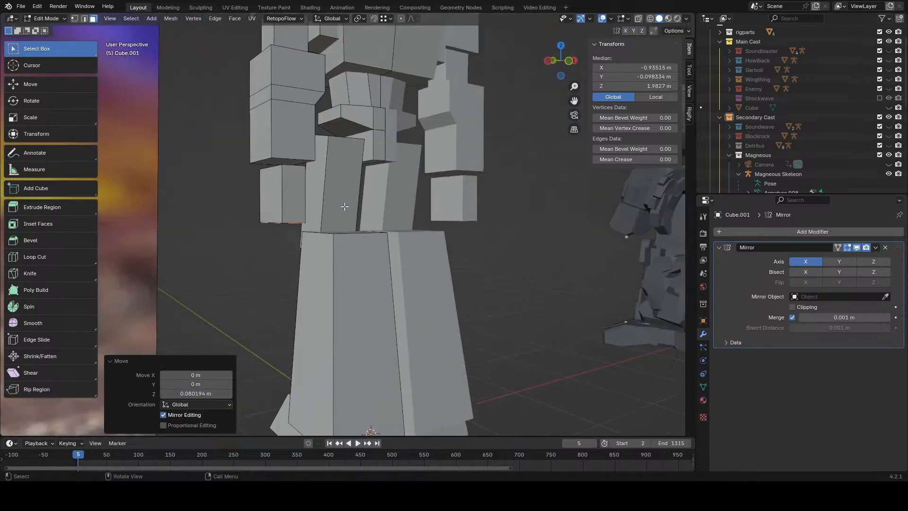
- Extrude the four finger faces down about 0.17 m and adjust the extruded ends slightly along Z
key(e)
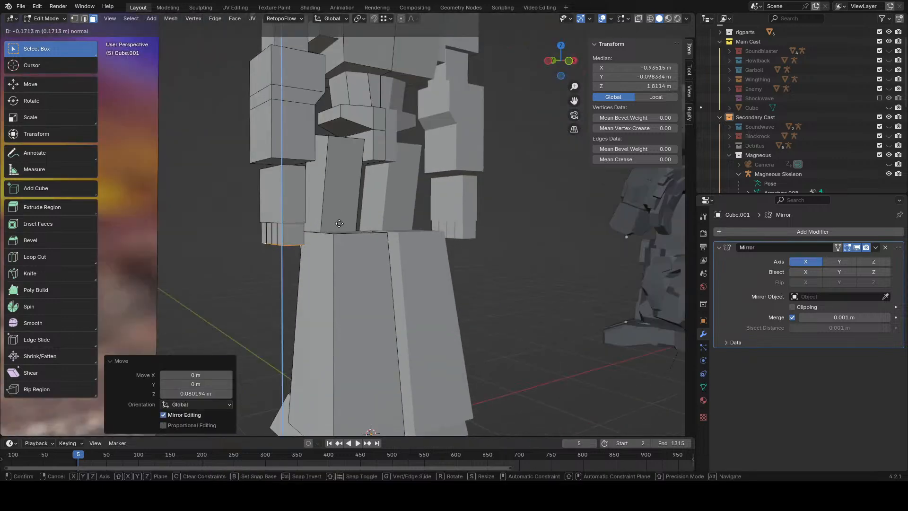
click(339, 223)
scroll(331, 227, up, 4)
middle_drag(291, 244, 343, 214)
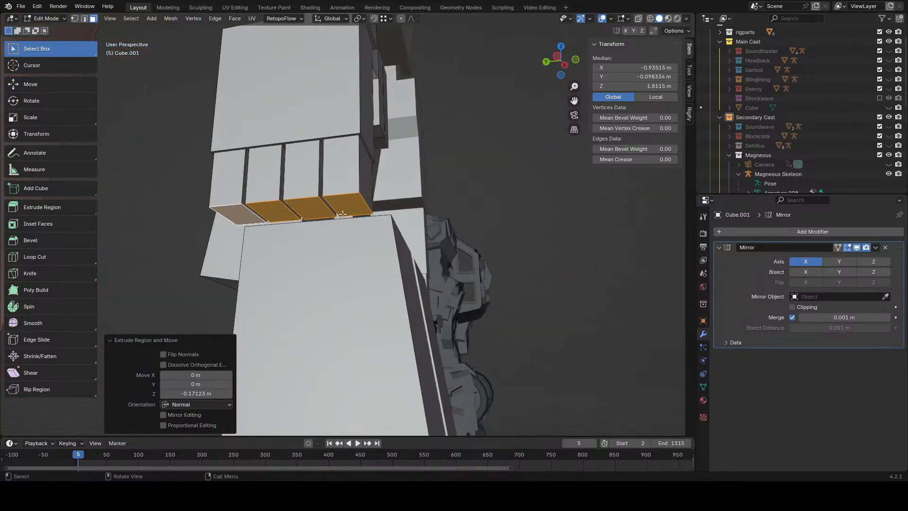
key(g)
key(z)
click(416, 210)
- Select the face loops of all four finger blocks
alt+click(350, 174)
middle_drag(351, 173, 356, 215)
alt+click(342, 176)
alt+shift+click(293, 187)
alt+shift+click(247, 185)
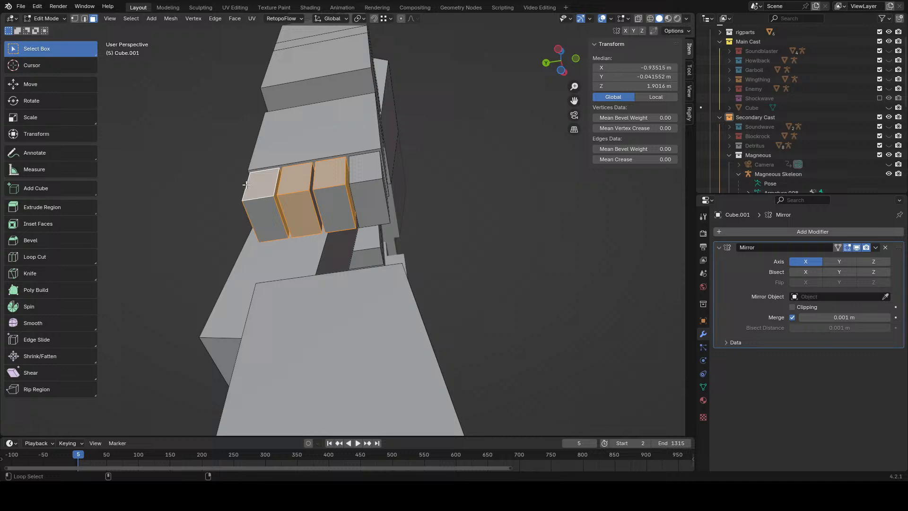
alt+shift+click(381, 161)
key(s)
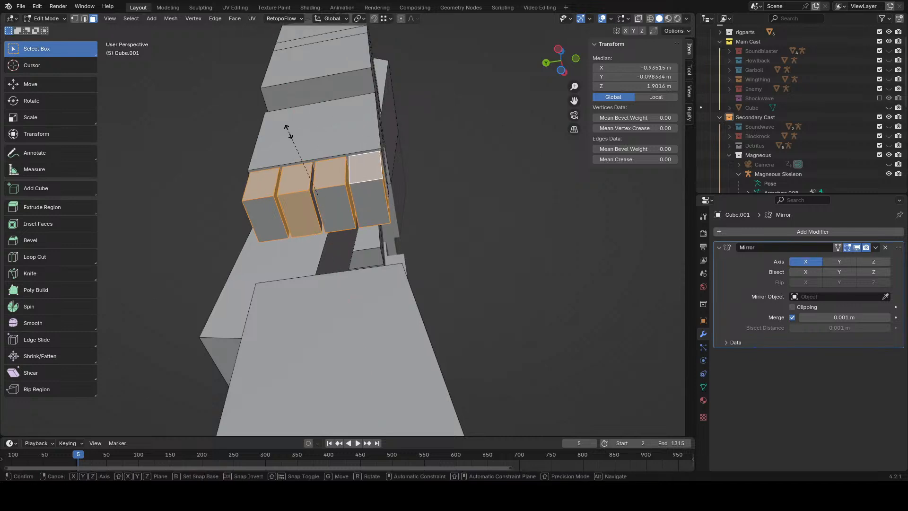
key(z)
right_click(299, 155)
key(s)
key(y)
right_click(308, 150)
- Narrow the four finger blocks along X
key(s)
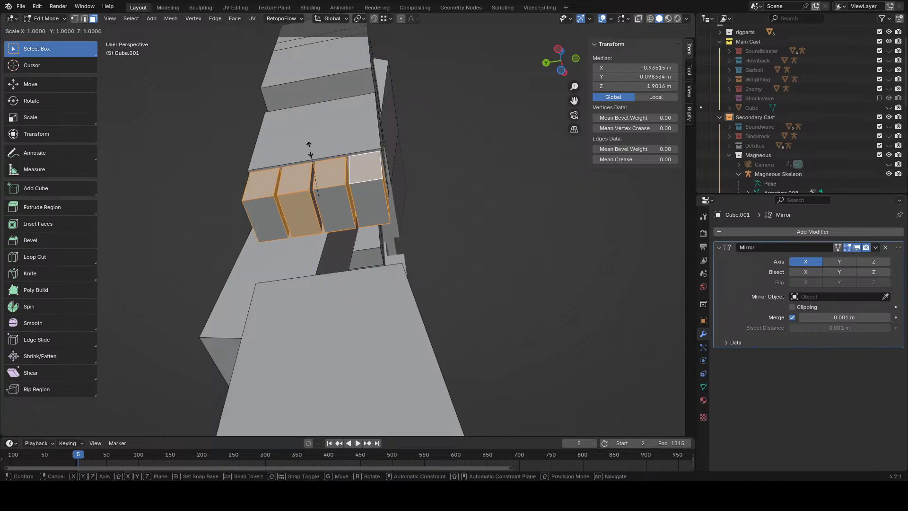
key(x)
click(319, 166)
- Shift the four finger blocks about 0.03 m in negative X and scale them to 1.046 along Z
middle_drag(319, 165, 394, 158)
key(g)
key(y)
right_click(370, 288)
key(g)
key(x)
click(367, 289)
key(s)
key(z)
click(346, 167)
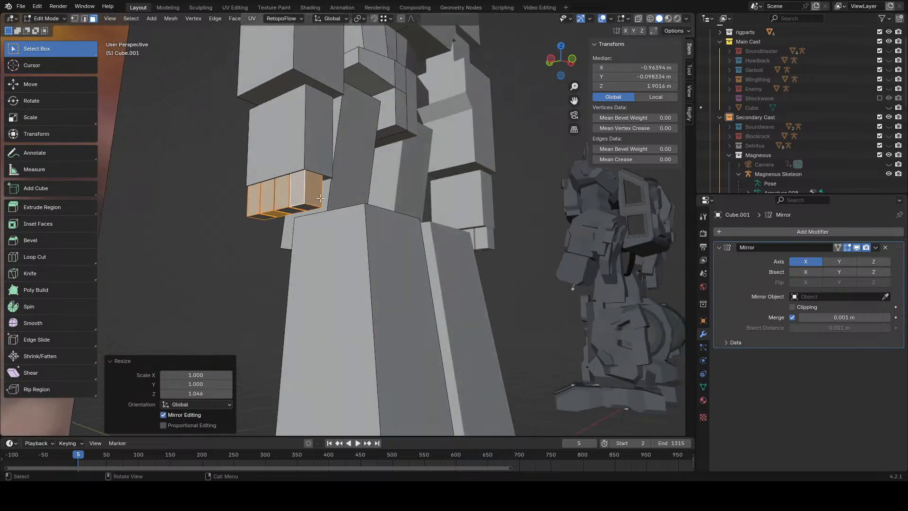
scroll(331, 175, up, 2)
key(shift+d)
right_click(310, 185)
key(g)
key(ctrl+z)
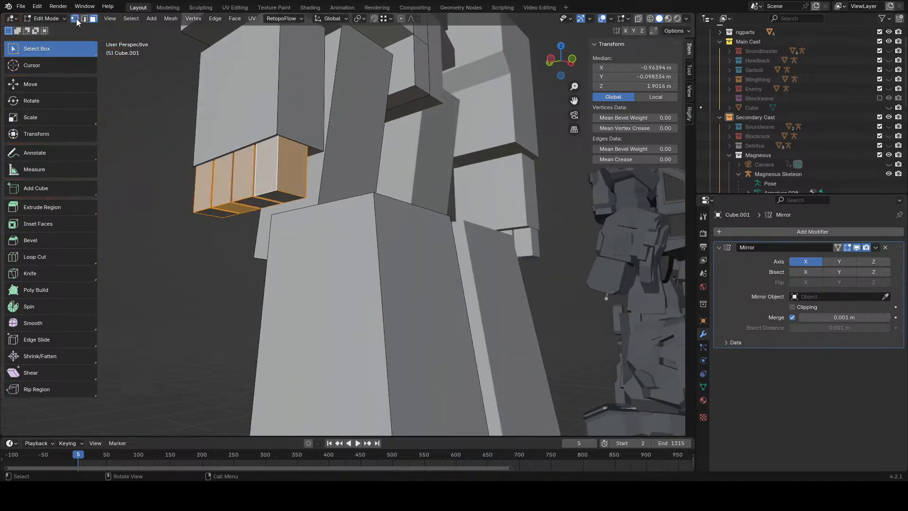
- Duplicate the four finger blocks in vertex mode and move the copy down about 0.19 m along Z
click(75, 19)
key(shift+d)
right_click(357, 210)
right_click(356, 210)
key(g)
key(z)
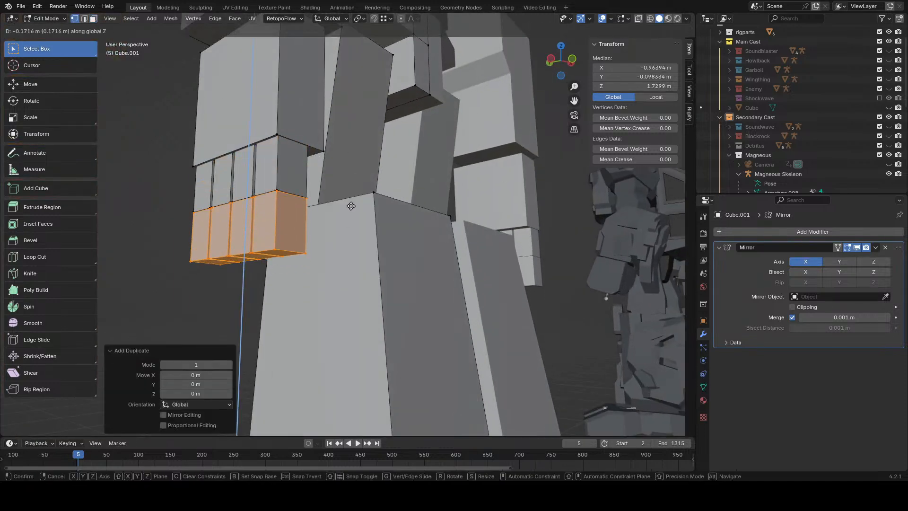
click(353, 203)
- Duplicate the second row of finger blocks and place the copy about 0.19 m lower along Z as a third row
key(shift+d)
key(z)
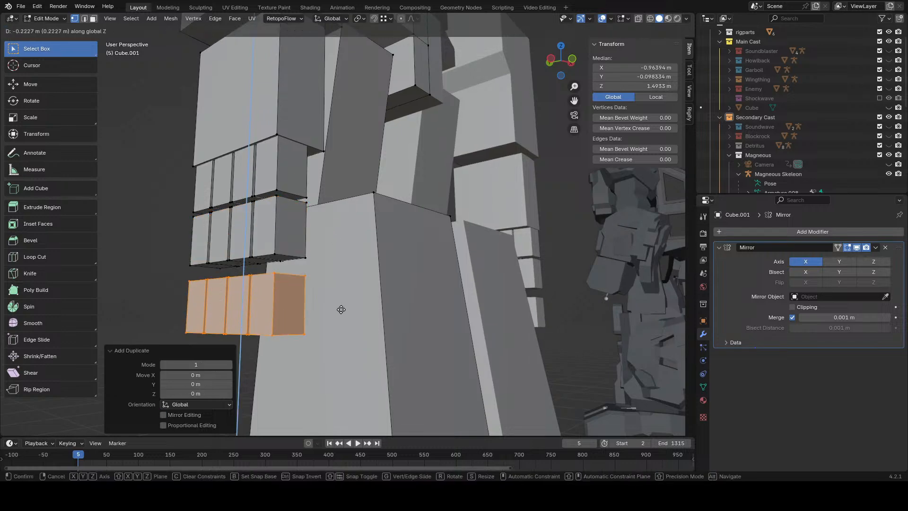
click(342, 300)
click(352, 303)
mouse_move(360, 303)
middle_down()
mouse_move(341, 314)
mouse_move(296, 302)
mouse_move(285, 313)
mouse_move(236, 310)
mouse_move(331, 303)
mouse_move(284, 298)
mouse_move(350, 291)
middle_up()
scroll(285, 314, down, 7)
key(ctrl+z)
scroll(350, 290, up, 4)
shift+middle_drag(350, 291, 334, 302)
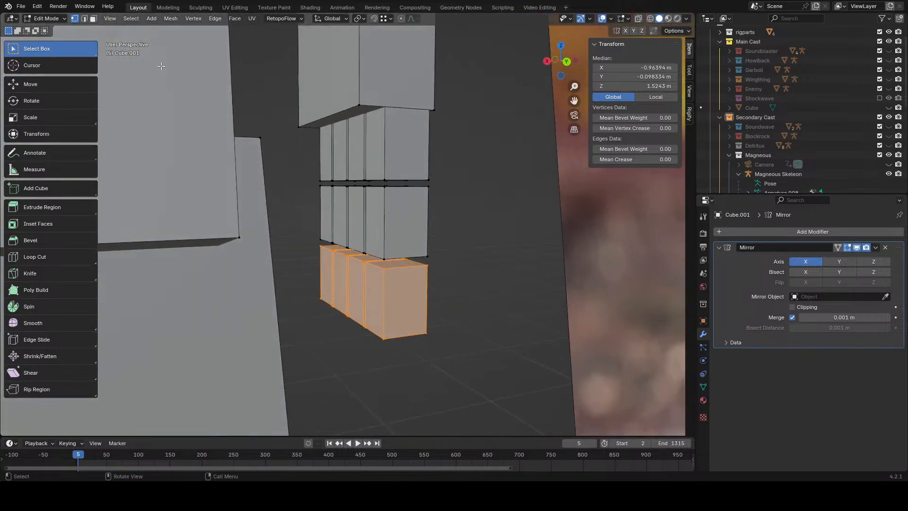
- Move the third row of finger blocks up about 0.01 m along Z to narrow the gap above it
middle_drag(482, 251, 460, 217)
key(g)
key(z)
click(473, 231)
- Add the second row to the selection in face mode using wireframe, and shift the lower two finger rows slightly along Z
click(93, 19)
key(z)
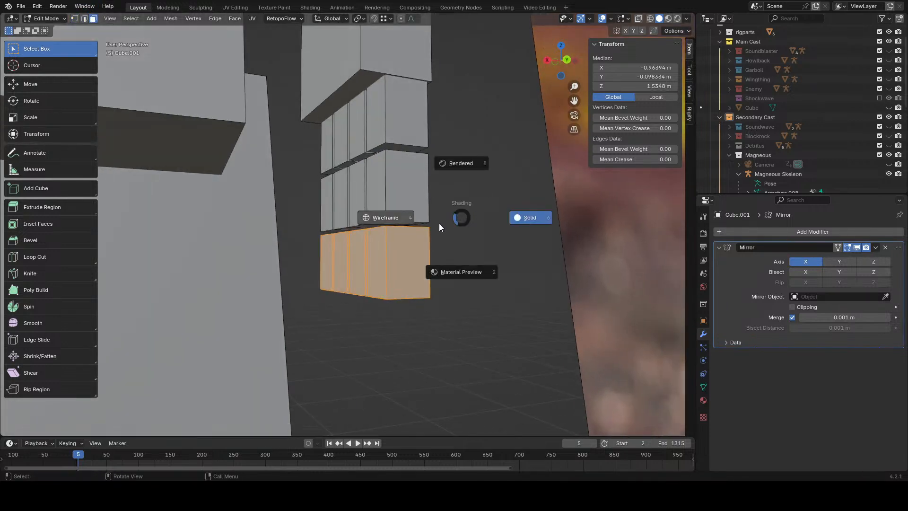
click(416, 220)
shift+drag(446, 183, 329, 242)
key(z)
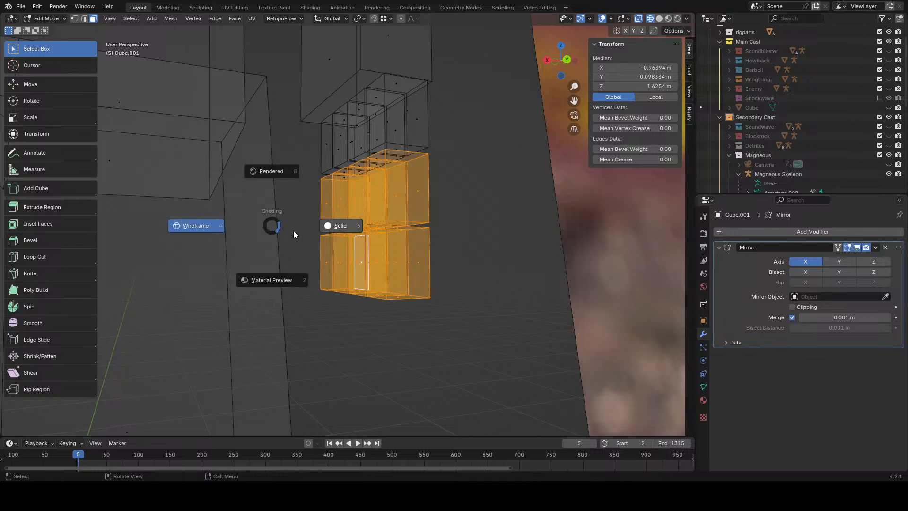
click(339, 225)
key(g)
key(z)
click(469, 250)
click(483, 245)
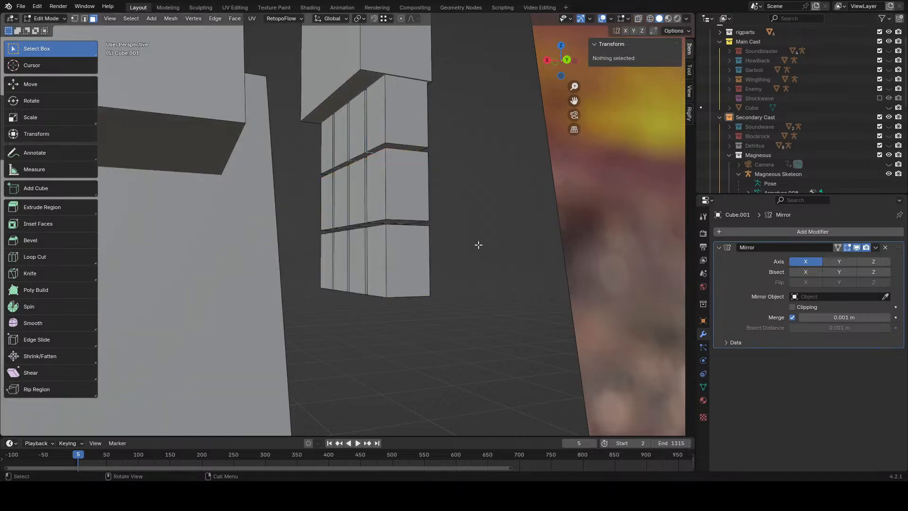
middle_drag(479, 246, 440, 290)
scroll(440, 289, down, 6)
middle_drag(337, 280, 424, 265)
scroll(304, 248, up, 4)
scroll(350, 263, up, 8)
alt+click(326, 238)
key(z)
click(348, 286)
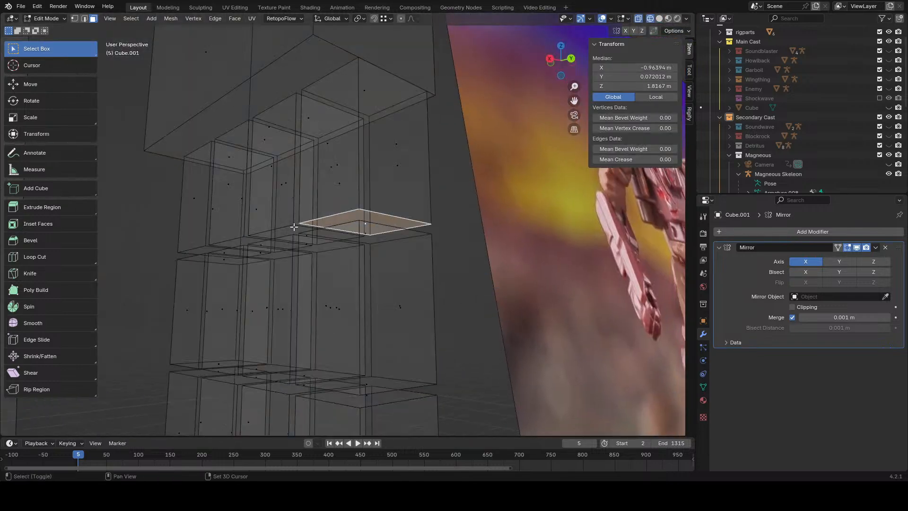
middle_drag(349, 285, 319, 241)
shift+click(280, 253)
key(z)
click(397, 225)
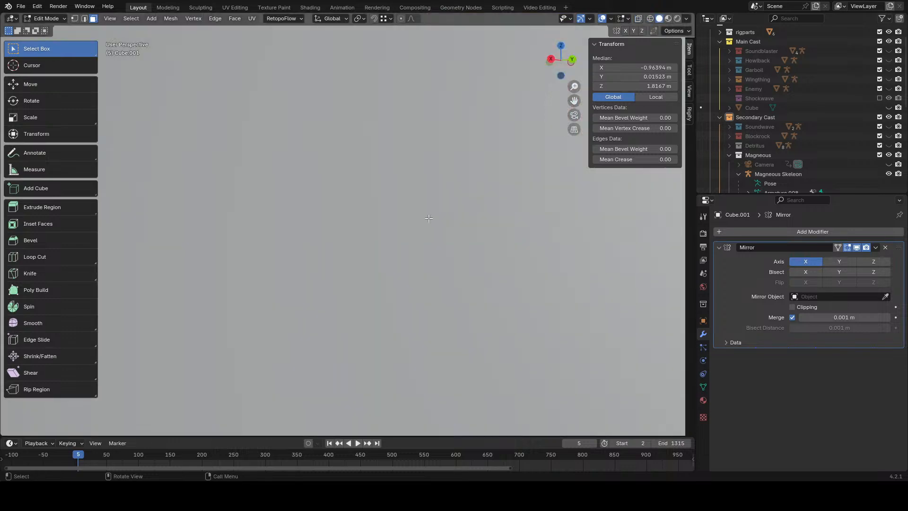
- Select the top row of finger blocks in wireframe, duplicate it, and move the copy down about 0.59 m along Z below the third row
middle_drag(429, 184, 396, 228)
key(z)
click(326, 241)
drag(365, 204, 149, 253)
key(z)
click(226, 269)
mouse_move(225, 269)
middle_down()
mouse_move(412, 237)
mouse_move(414, 204)
middle_up()
middle_drag(403, 172, 392, 183)
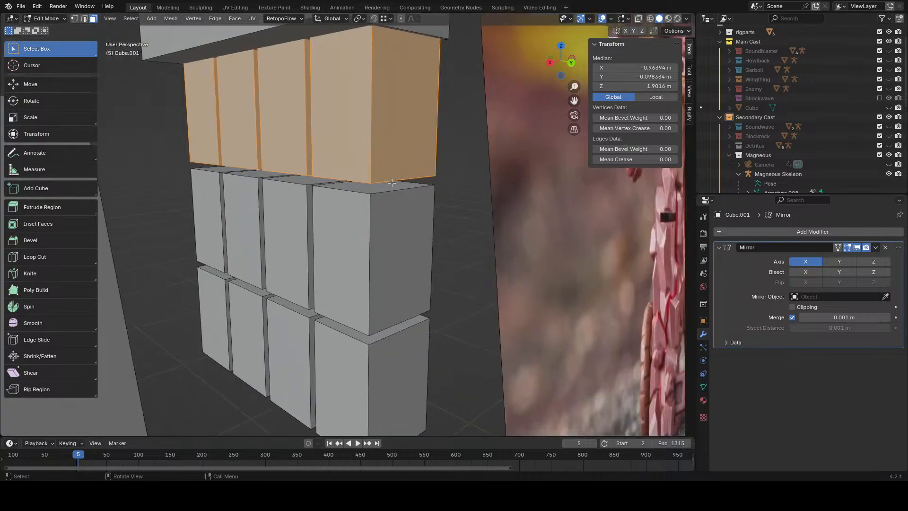
middle_drag(519, 255, 473, 237)
shift+middle_drag(343, 230, 454, 73)
click(74, 19)
key(shift+d)
right_click(462, 171)
key(g)
key(z)
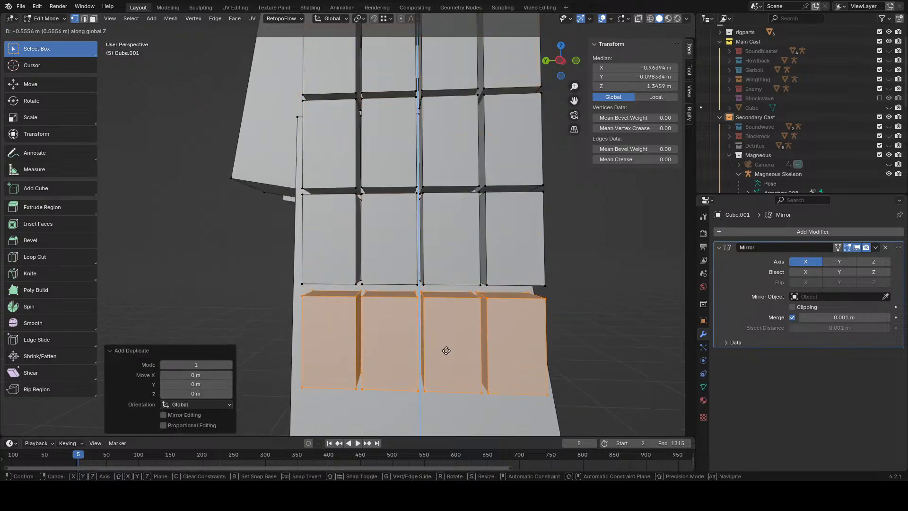
click(446, 371)
- Scale each of the four duplicated finger blocks below the third row individually to 0.9
click(93, 19)
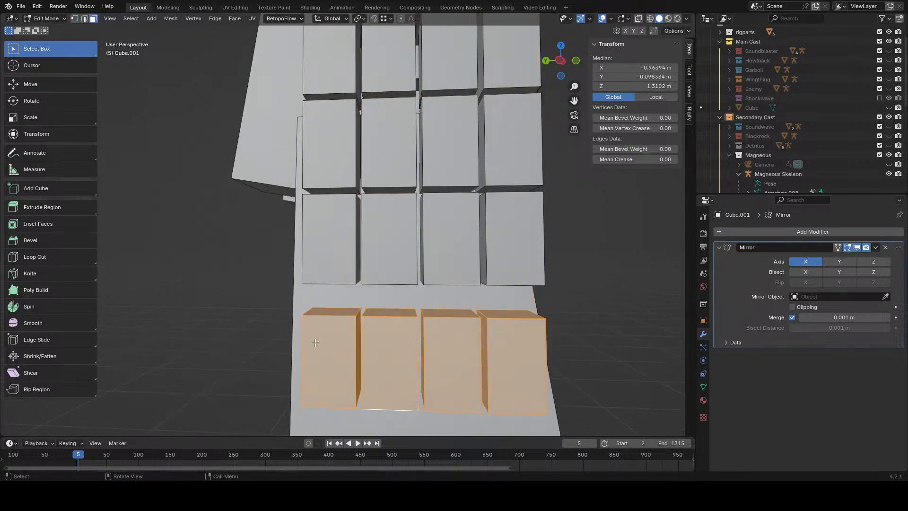
click(333, 331)
text(s0.9)
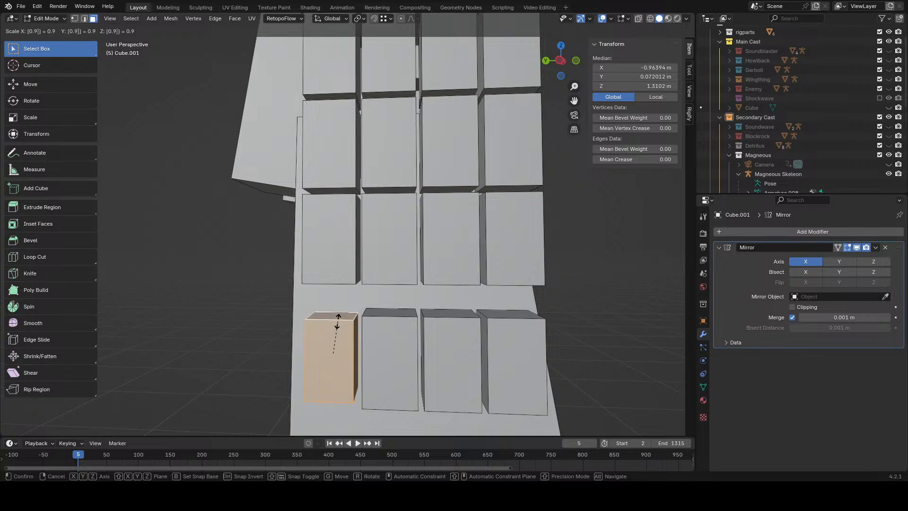
key(Return)
click(376, 326)
text(s)
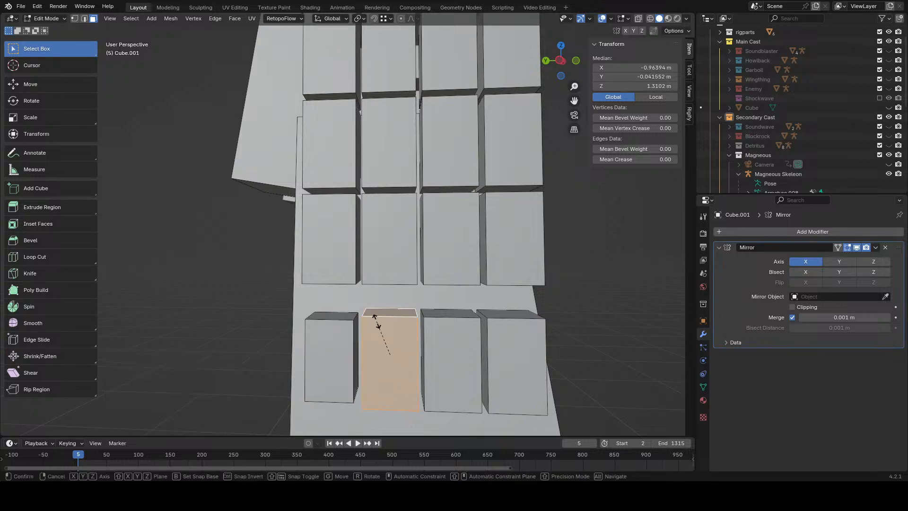
text(.9)
key(Return)
click(460, 313)
text(s0)
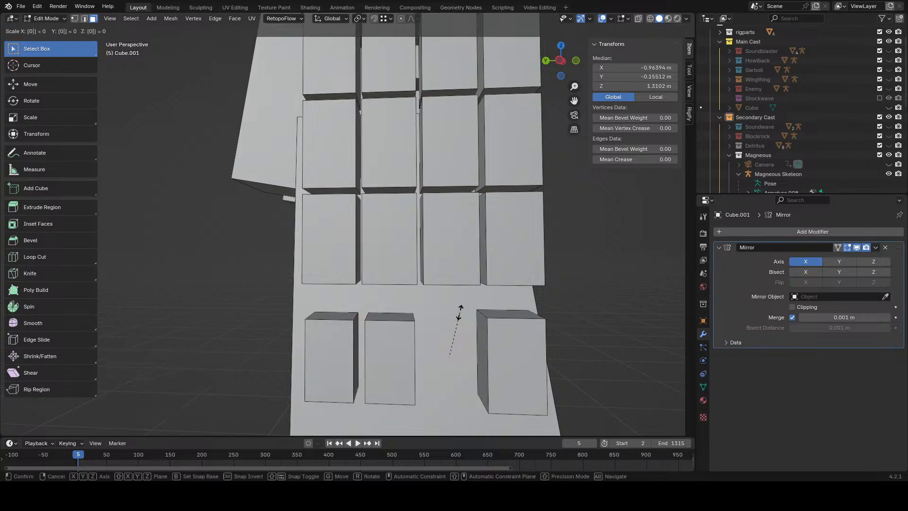
text(.9)
key(Return)
click(513, 328)
text(s)
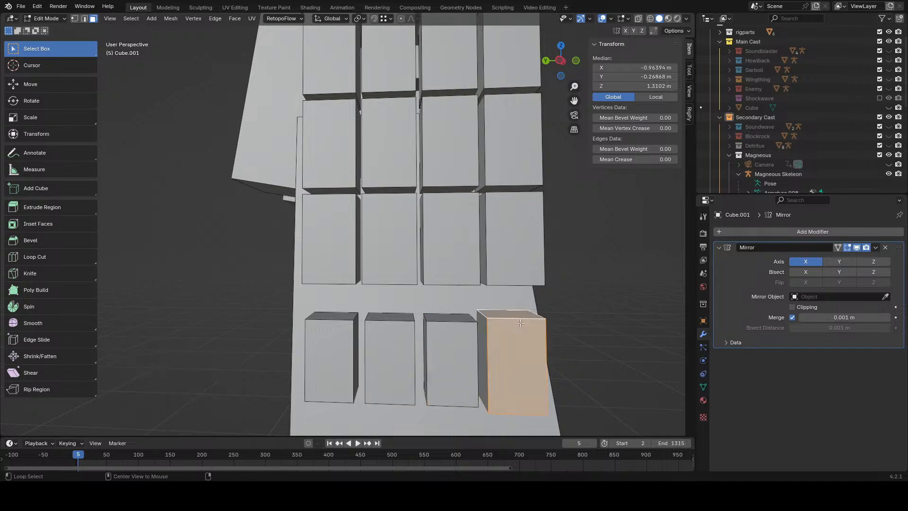
text(0.9)
key(Return)
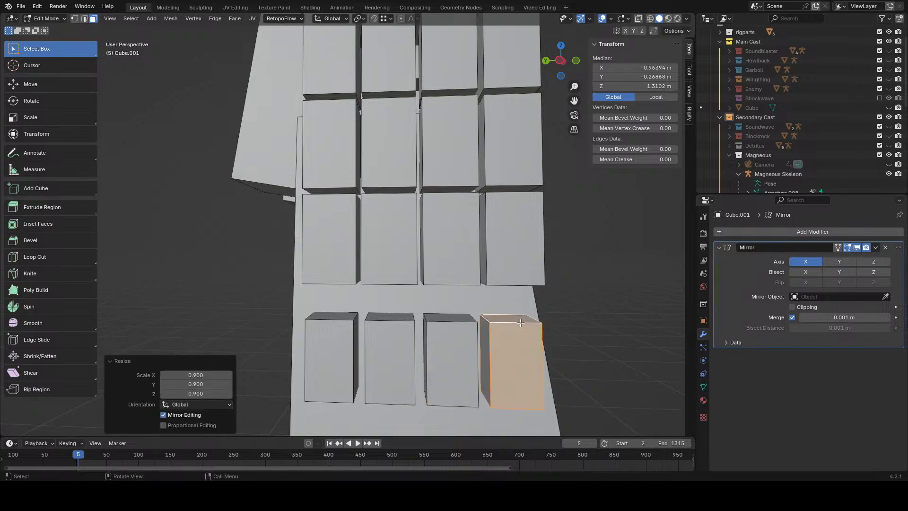
- Select the four reduced blocks and move them up about 0.48 m along Z to the joint between the first and second finger rows
shift+click(385, 327)
shift+click(436, 322)
shift+click(331, 331)
key(g)
key(z)
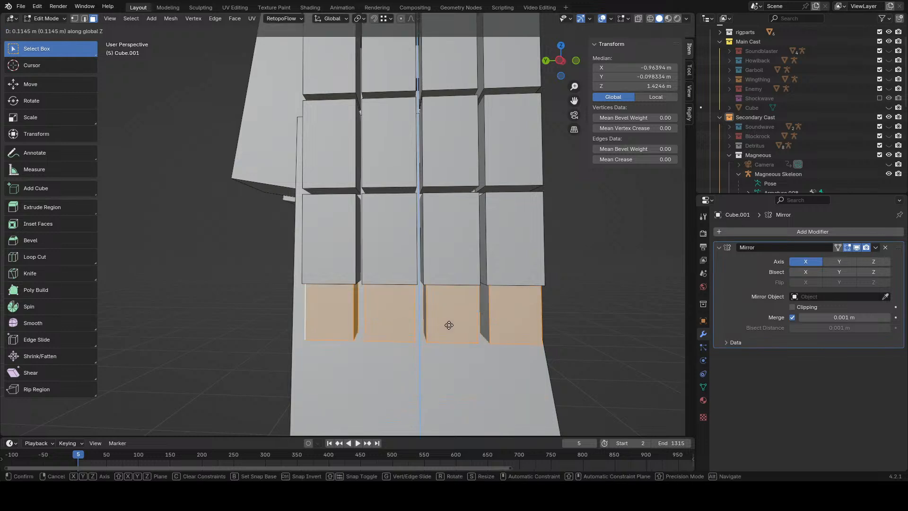
click(441, 136)
middle_drag(441, 137, 430, 173)
- Scale the four joint blocks to about 0.67 along Z in the back view with X-ray on
click(548, 63)
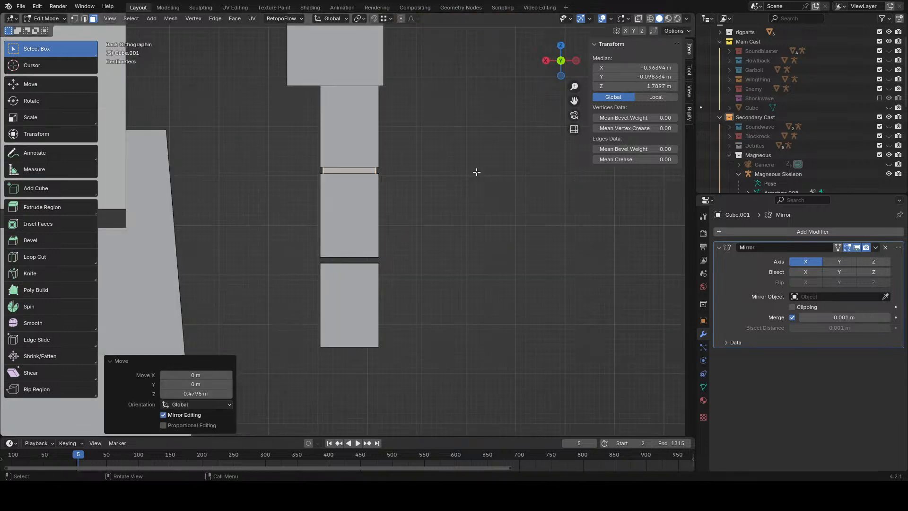
key(r)
key(Escape)
key(alt+z)
key(s)
key(z)
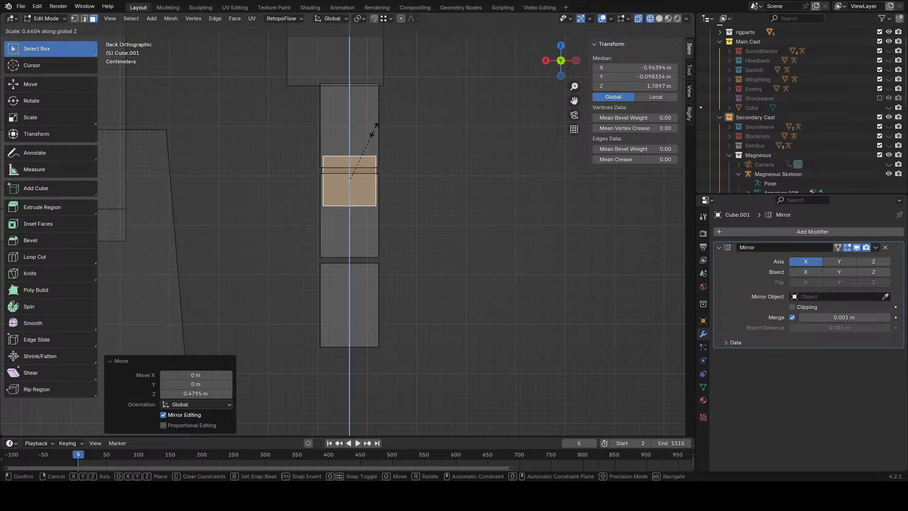
click(373, 126)
- Try rotating the four joint blocks 45° in the back view and moving them up about 0.02 m along Z
text(r)
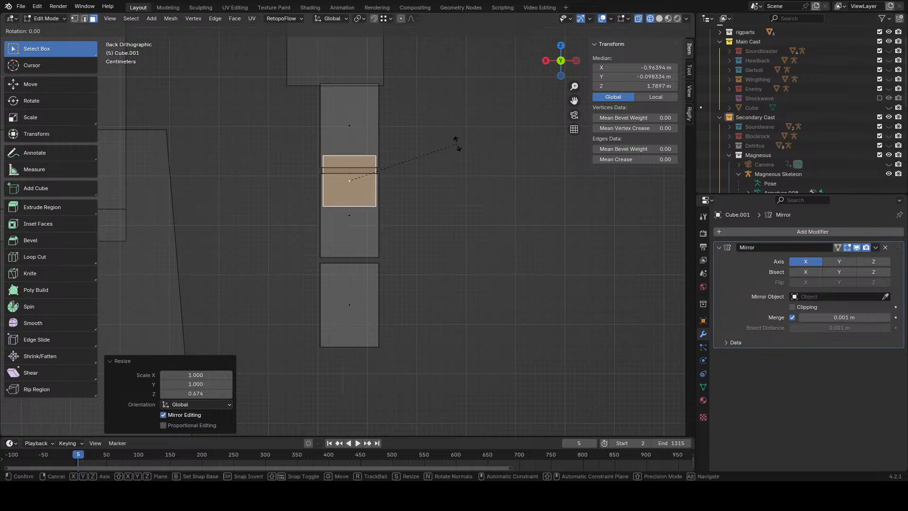
text(45)
key(Return)
key(g)
key(z)
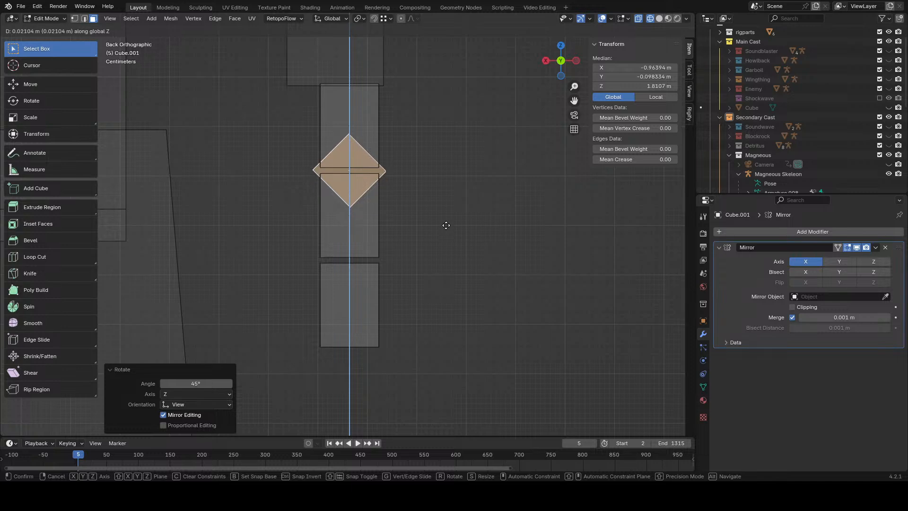
click(446, 224)
key(alt+z)
middle_drag(446, 224, 327, 310)
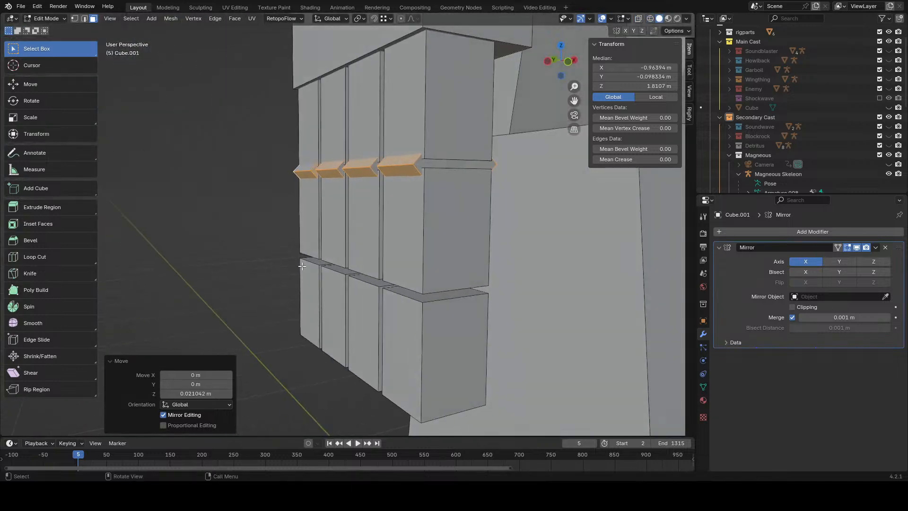
mouse_move(301, 266)
middle_down()
mouse_move(279, 263)
mouse_move(247, 239)
mouse_move(363, 244)
mouse_move(449, 263)
middle_up()
key(ctrl+z)
key(ctrl+z)
- Try scaling the four joint blocks uniformly to about 1.3 and moving them up about 0.019 m along Z in the back view
scroll(449, 263, up, 4)
key(z)
click(411, 263)
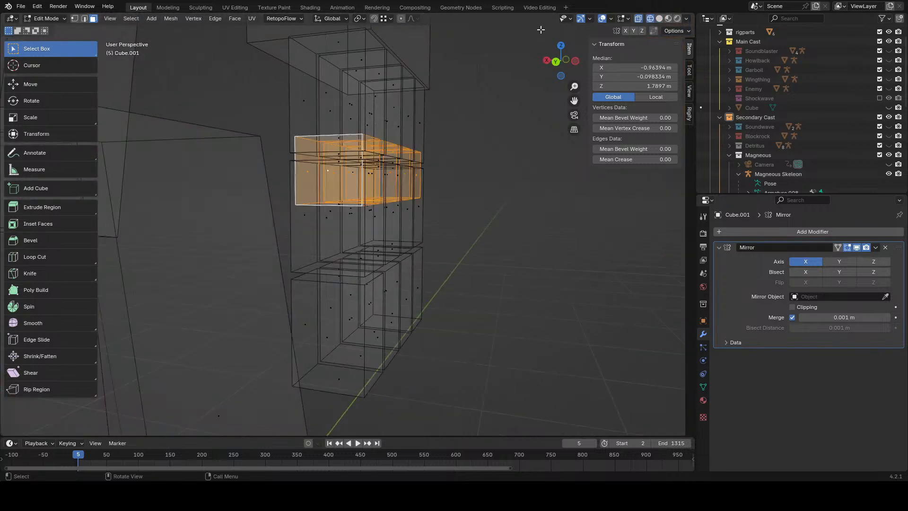
click(555, 63)
key(s)
click(500, 227)
key(g)
key(z)
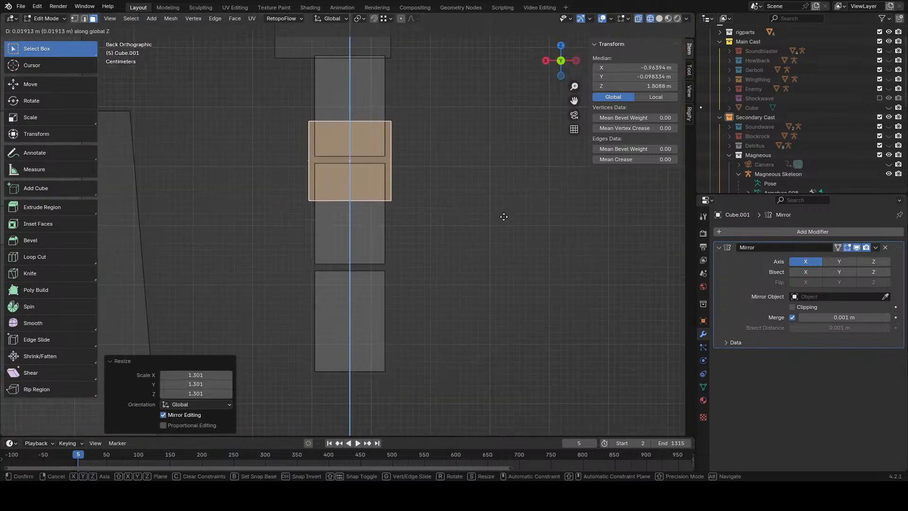
key(s)
click(503, 216)
middle_drag(503, 217, 407, 252)
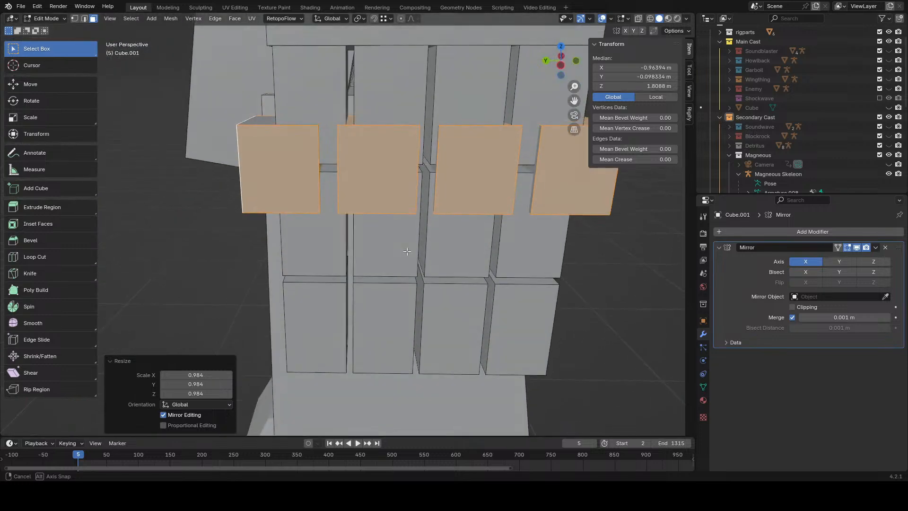
key(ctrl+z)
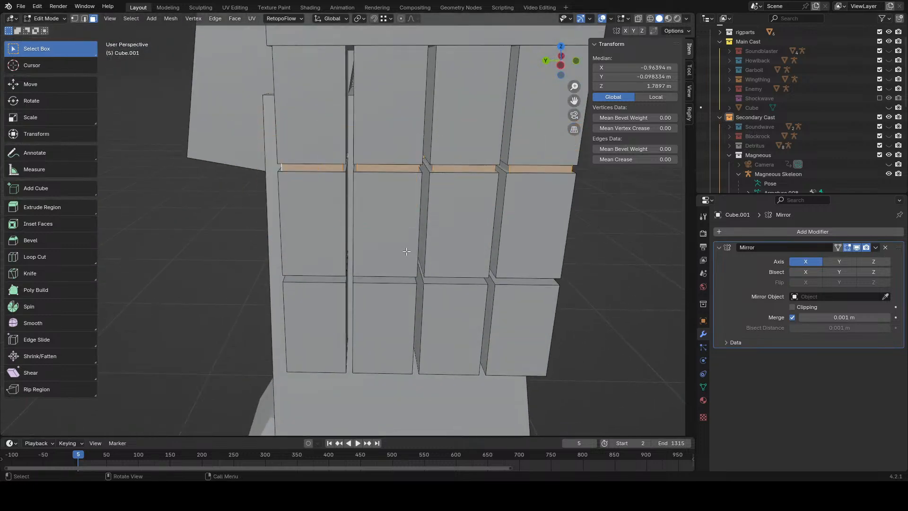
- Try enlarging the four joint blocks in X and Z only and moving them up about 0.022 m along Z in the back view
click(547, 61)
key(alt+z)
key(s)
key(shift+y)
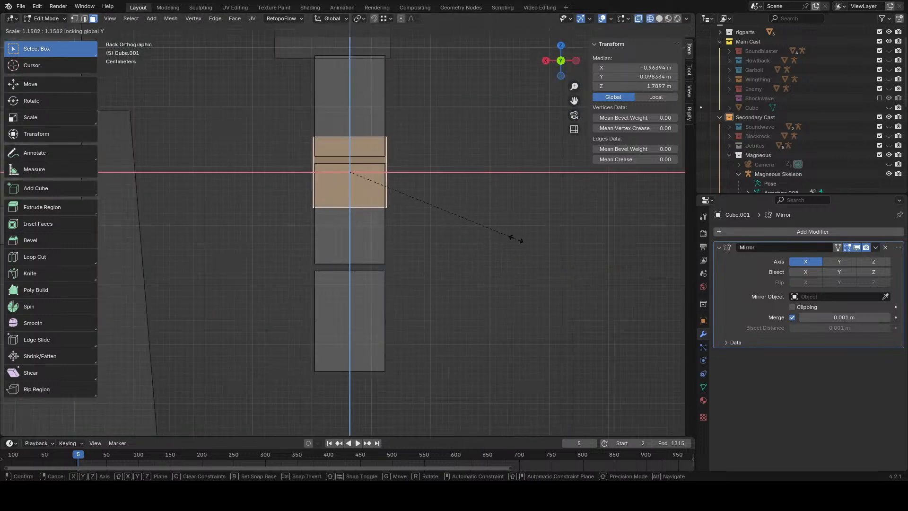
click(533, 239)
key(g)
key(z)
click(534, 227)
- Inspect the enlarged joint blocks in solid shading, then undo their last scale and move
key(z)
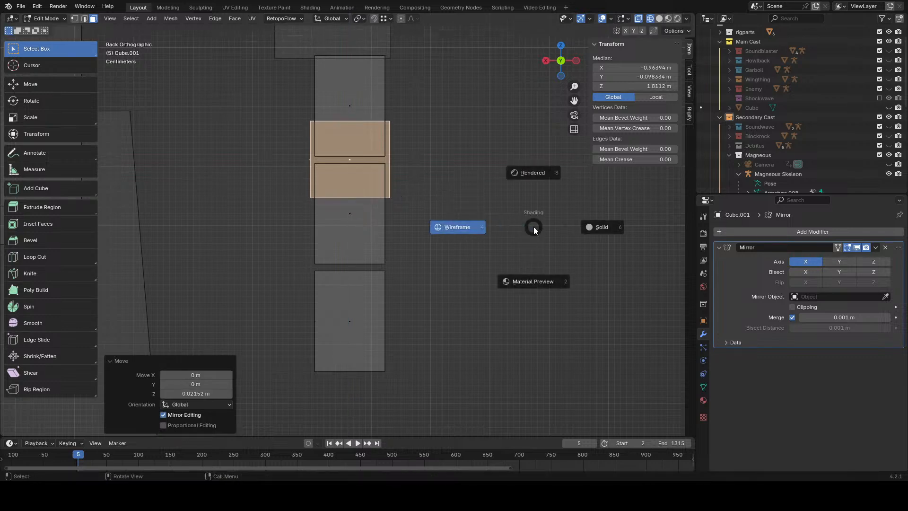
click(597, 226)
mouse_move(576, 227)
middle_down()
mouse_move(442, 233)
mouse_move(526, 263)
mouse_move(450, 244)
mouse_move(460, 278)
mouse_move(641, 4)
middle_up()
click(526, 264)
middle_drag(433, 168, 544, 118)
click(602, 19)
key(ctrl+z)
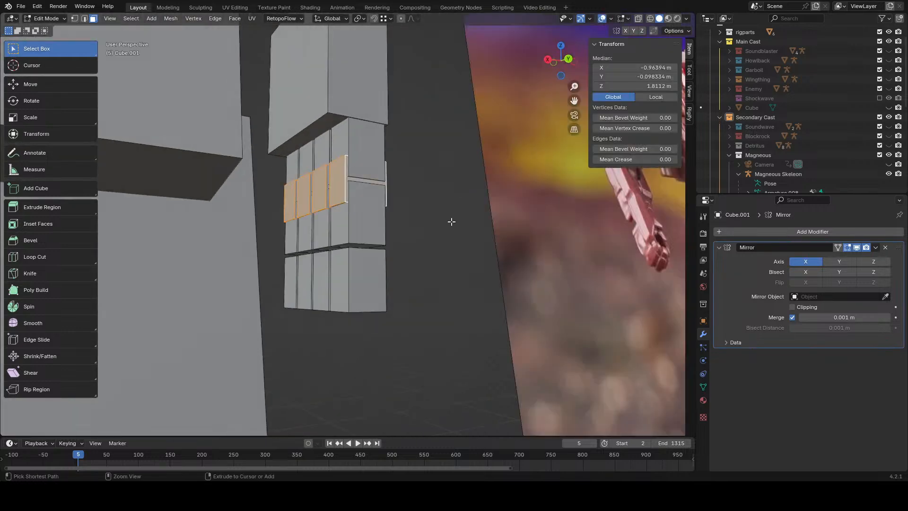
- Try deleting the four joint blocks and inspecting the fingers without them
key(z)
click(428, 257)
middle_drag(449, 250, 495, 264)
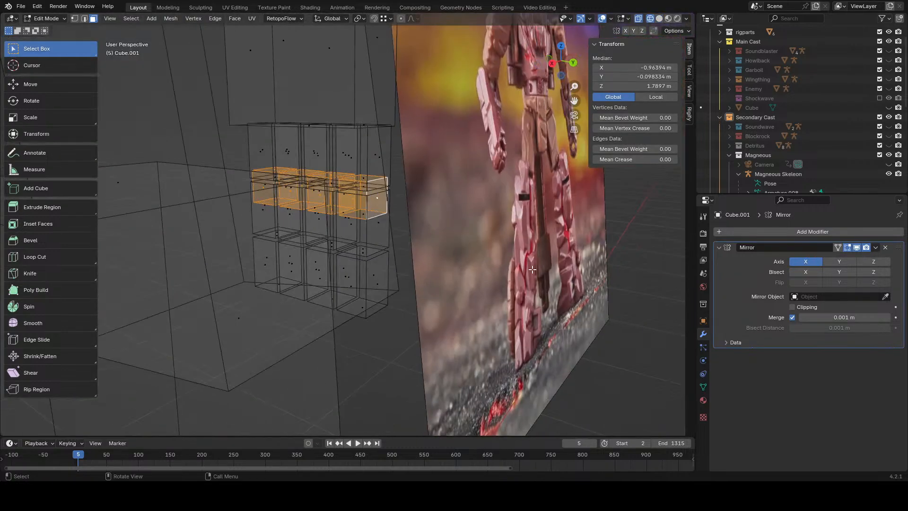
scroll(586, 238, up, 3)
middle_drag(569, 237, 528, 278)
key(x)
click(526, 277)
middle_drag(473, 272, 376, 234)
key(z)
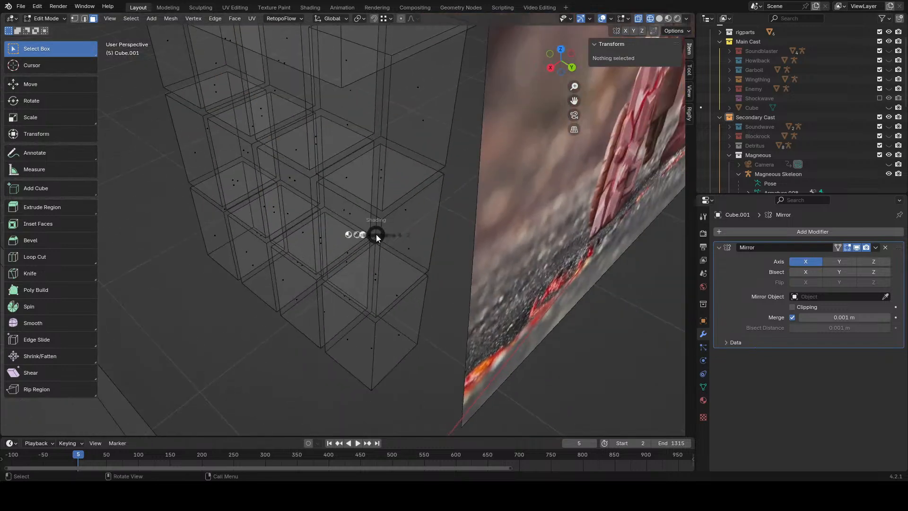
click(395, 240)
middle_drag(379, 286, 382, 218)
key(z)
click(327, 219)
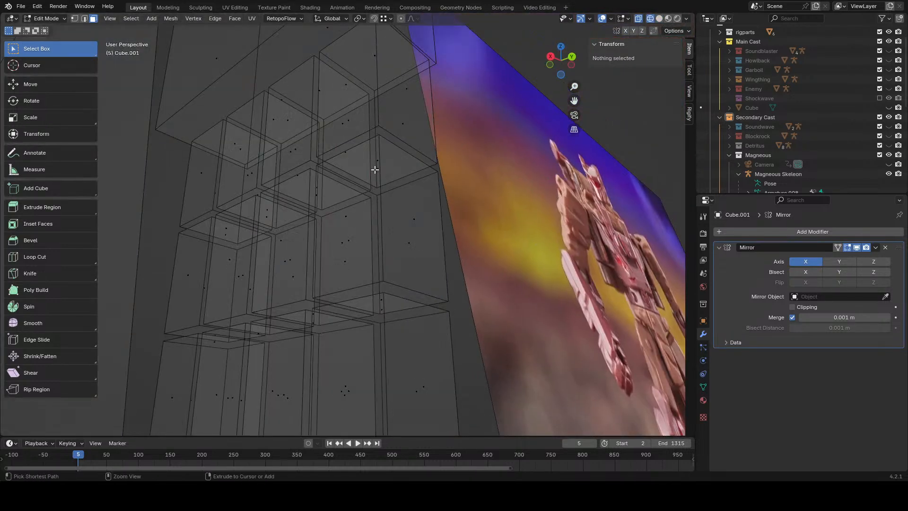
key(ctrl+z)
mouse_move(464, 211)
middle_down()
mouse_move(362, 255)
mouse_move(361, 245)
middle_up()
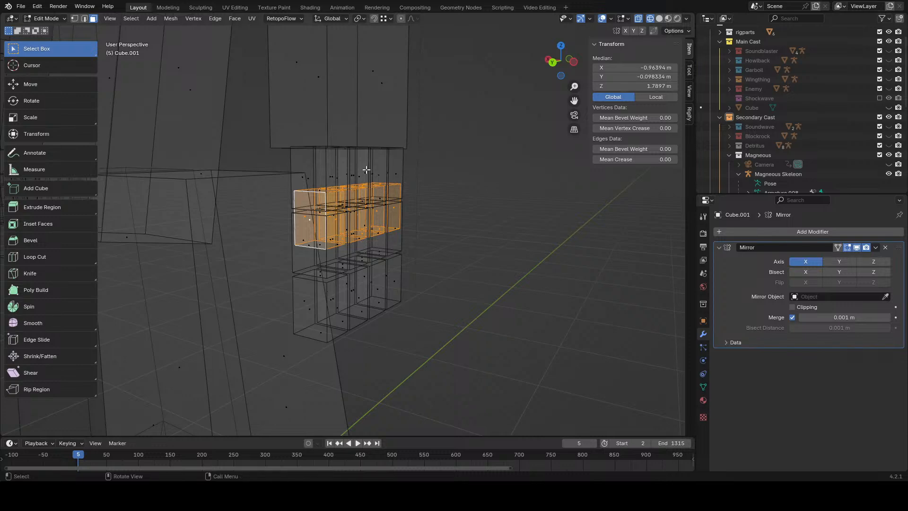
- Move the four joint blocks down along Z until they sit clear below the fingertips
key(g)
key(z)
click(374, 349)
mouse_move(373, 349)
shift+middle_down()
mouse_move(379, 227)
mouse_move(420, 247)
mouse_move(398, 284)
mouse_move(317, 230)
shift+middle_up()
key(z)
click(417, 225)
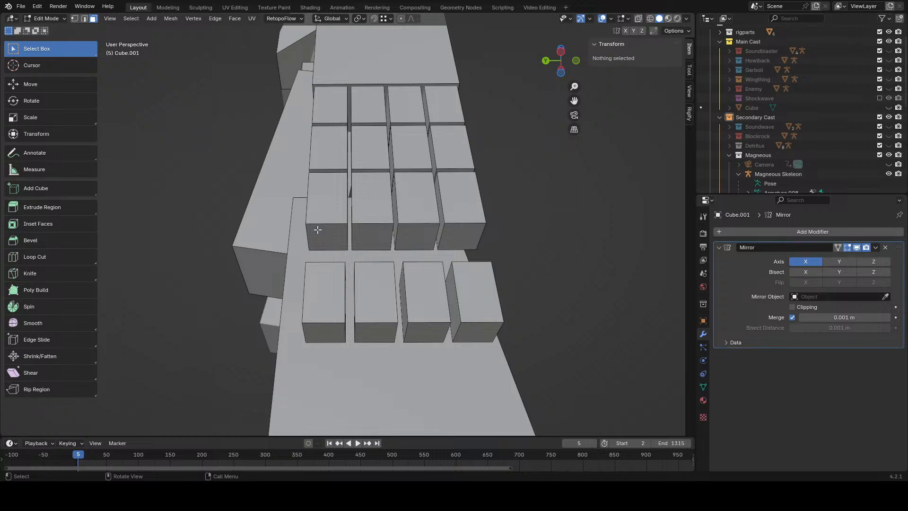
- Select the four blocks below the fingertips and move them up about 0.52 m along Z to the joint between the first and second rows
middle_drag(318, 230, 486, 274)
key(z)
click(426, 272)
middle_drag(426, 272, 482, 284)
drag(411, 241, 107, 383)
key(z)
click(271, 380)
key(g)
key(z)
click(440, 156)
- Scale the four joint blocks to roughly half their height along Z in the back view and move them up about 0.017 m
mouse_move(440, 156)
shift+middle_down()
mouse_move(454, 267)
mouse_move(481, 296)
shift+middle_up()
click(563, 59)
key(z)
click(428, 266)
scroll(478, 288, up, 3)
key(s)
key(z)
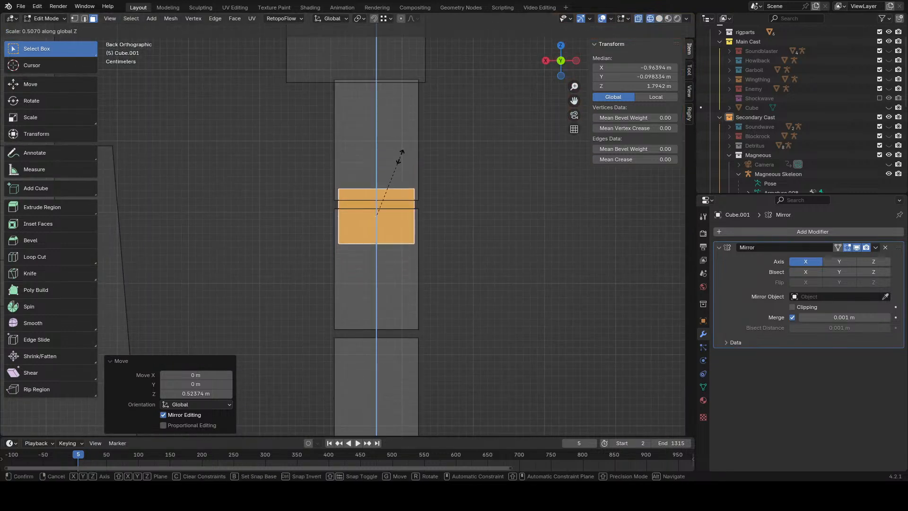
click(401, 162)
key(g)
key(z)
click(401, 150)
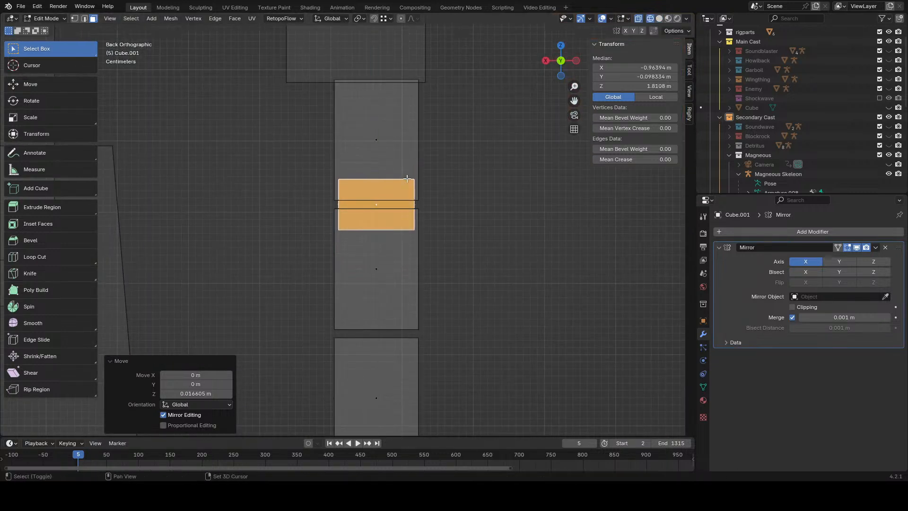
- Duplicate the four joint blocks and move the copies down about 0.18 m along Z to the joint between the second and third rows
shift+middle_drag(406, 178, 406, 96)
key(shift+d)
right_click(428, 195)
key(g)
key(z)
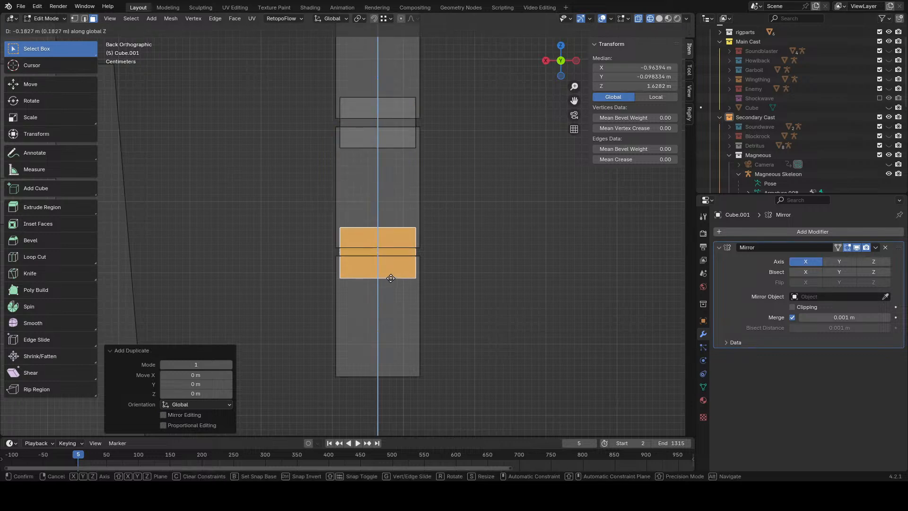
click(391, 278)
- Examine the two rows of finger joints from the side in solid shading, keeping the lower joint blocks selected
mouse_move(391, 278)
middle_down()
mouse_move(358, 285)
mouse_move(351, 303)
middle_up()
key(z)
click(377, 300)
click(341, 420)
middle_drag(340, 419, 489, 252)
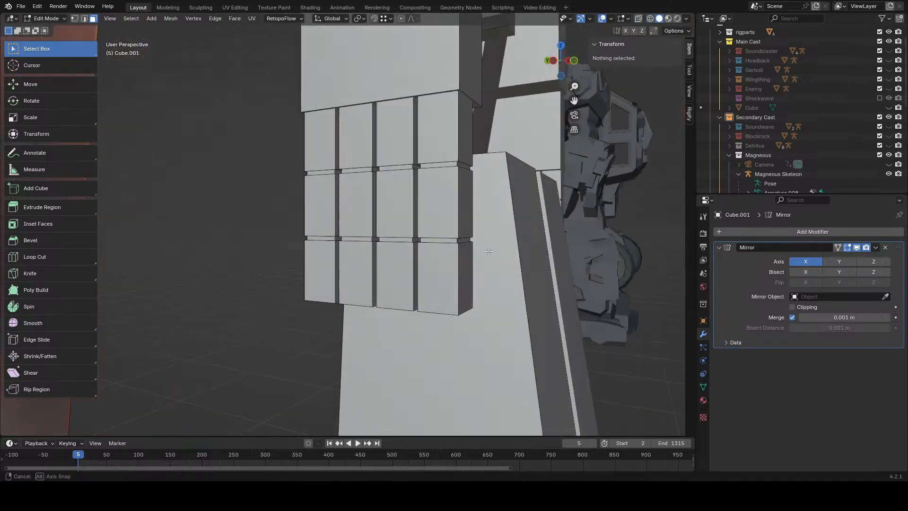
key(z)
click(446, 247)
key(ctrl+z)
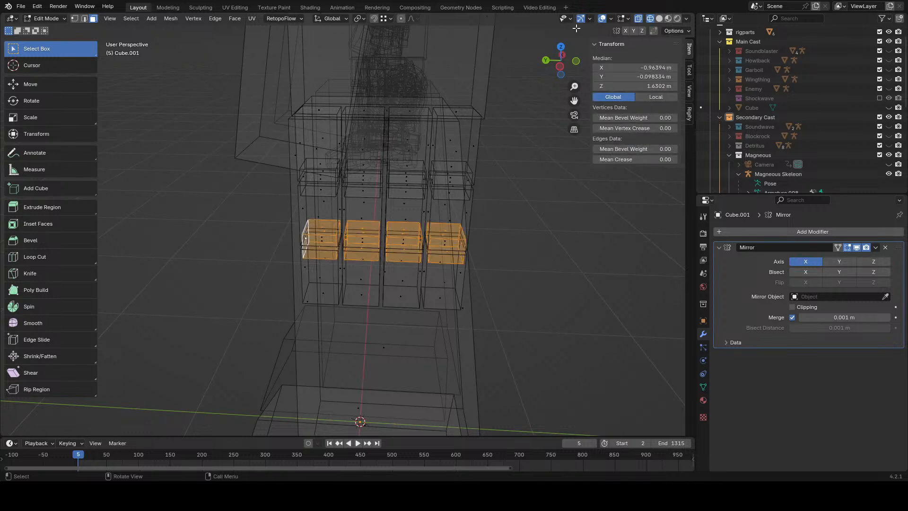
- Duplicate the lower joint blocks in the back view and move the copies up along Z to where the fingers meet the palm
click(546, 61)
key(shift+d)
key(z)
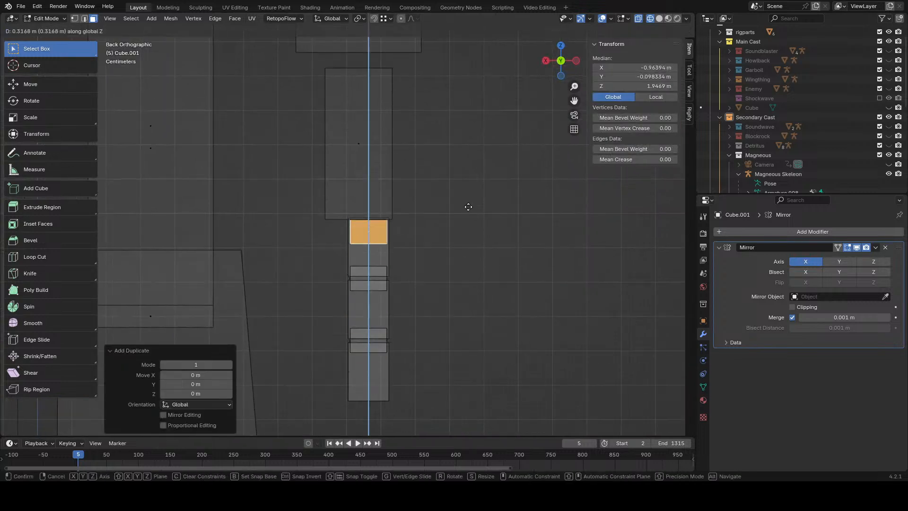
click(474, 195)
- Select all the fingers with their joint blocks and move them down about 0.015 m along Z to open a gap below the palm
shift+middle_drag(472, 221, 481, 197)
drag(487, 164, 332, 397)
key(g)
right_click(438, 242)
scroll(438, 242, up, 5)
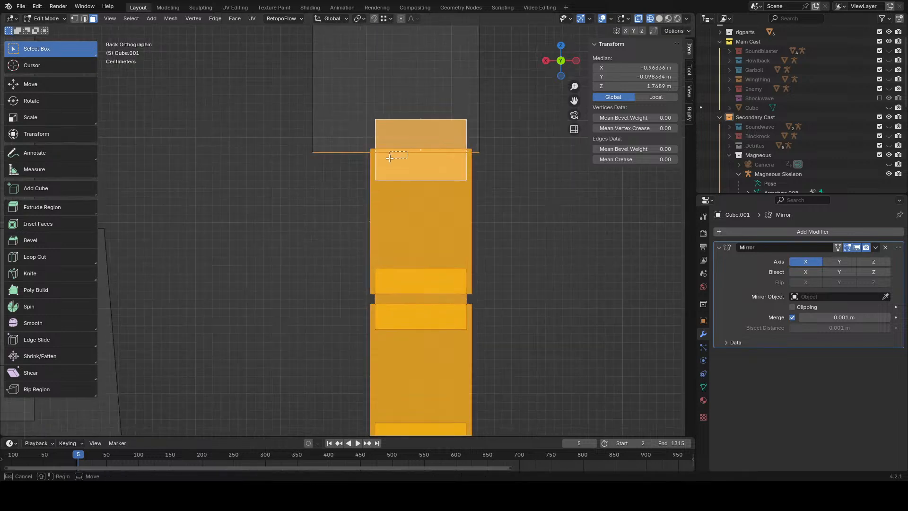
key(g)
key(z)
click(509, 180)
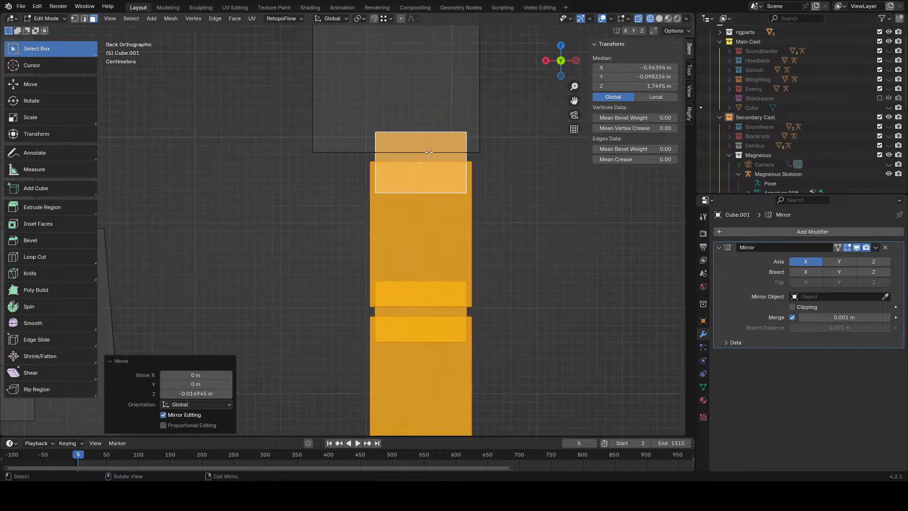
- Select only the joint blocks at the palm and move them up about 0.0055 m along Z
click(428, 152)
key(g)
key(Escape)
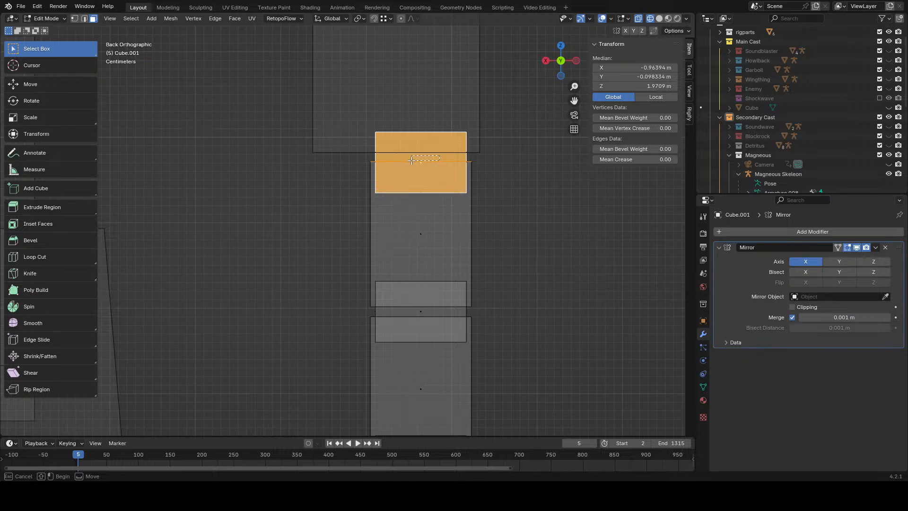
key(g)
key(z)
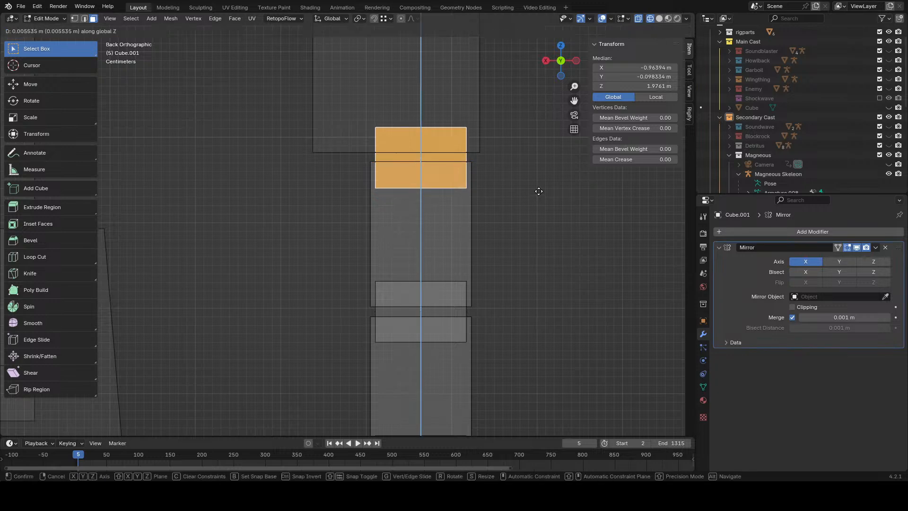
click(539, 191)
- Examine the finished fingers and palm joints from several angles in solid shading
click(549, 212)
key(shift+z)
scroll(530, 241, down, 3)
middle_drag(513, 264, 397, 271)
scroll(454, 277, down, 6)
mouse_move(502, 279)
middle_down()
mouse_move(431, 283)
mouse_move(454, 290)
mouse_move(369, 387)
middle_up()
scroll(512, 285, down, 5)
scroll(459, 284, up, 5)
middle_drag(513, 286, 428, 266)
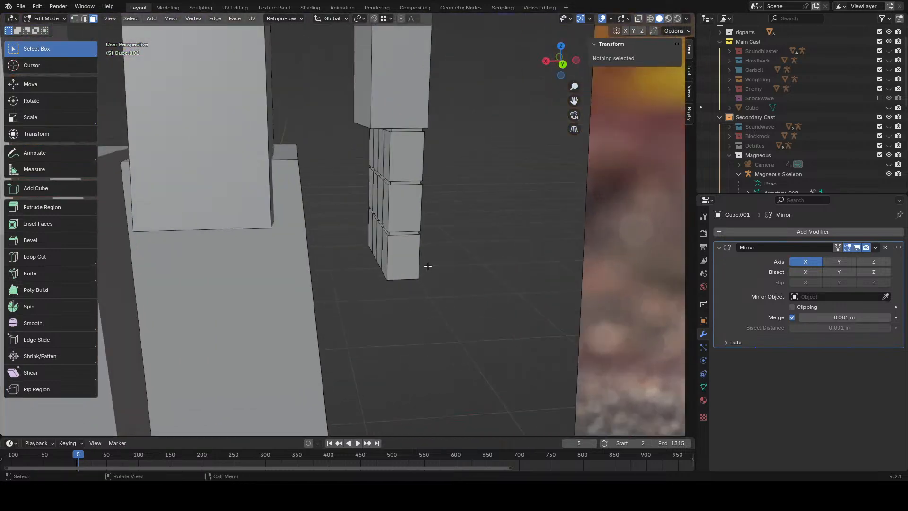
- Select the complete finger at the +Y end of the hand, including its joint blocks, using wireframe shading
click(573, 62)
key(z)
key(a)
key(alt+a)
mouse_move(397, 102)
middle_down()
mouse_move(482, 140)
mouse_move(420, 180)
mouse_move(274, 206)
mouse_move(290, 217)
mouse_move(370, 192)
middle_up()
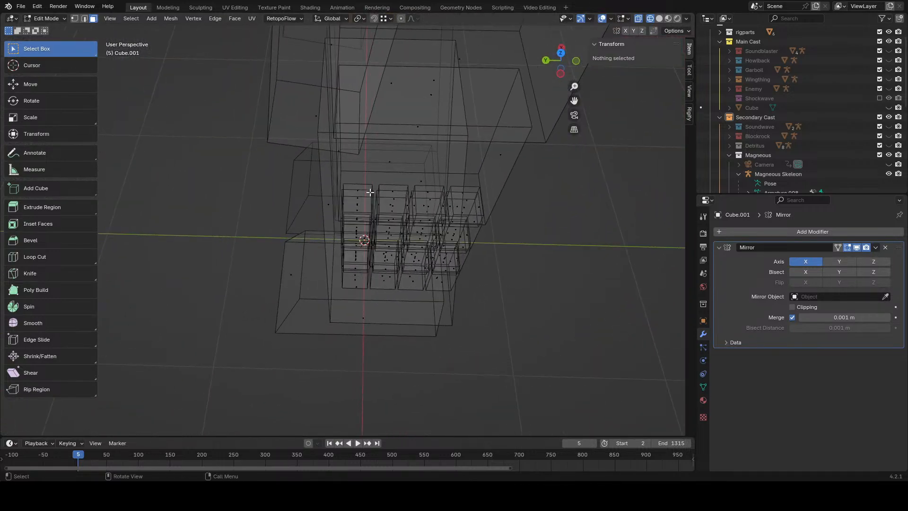
drag(371, 315, 372, 322)
middle_drag(371, 327, 381, 287)
ctrl+drag(375, 307, 207, 411)
key(z)
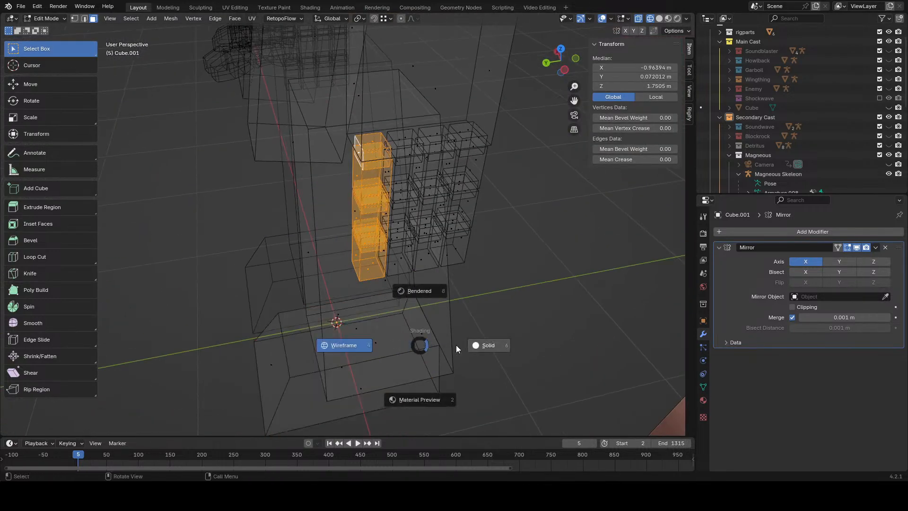
click(465, 346)
- Duplicate the selected finger as a thumb, place it beside the palm and shift it about 0.155 m along Y
mouse_move(395, 277)
middle_down()
mouse_move(355, 269)
mouse_move(460, 254)
middle_up()
key(shift+d)
click(409, 172)
middle_drag(409, 172, 385, 244)
key(g)
key(y)
click(440, 264)
key(g)
key(y)
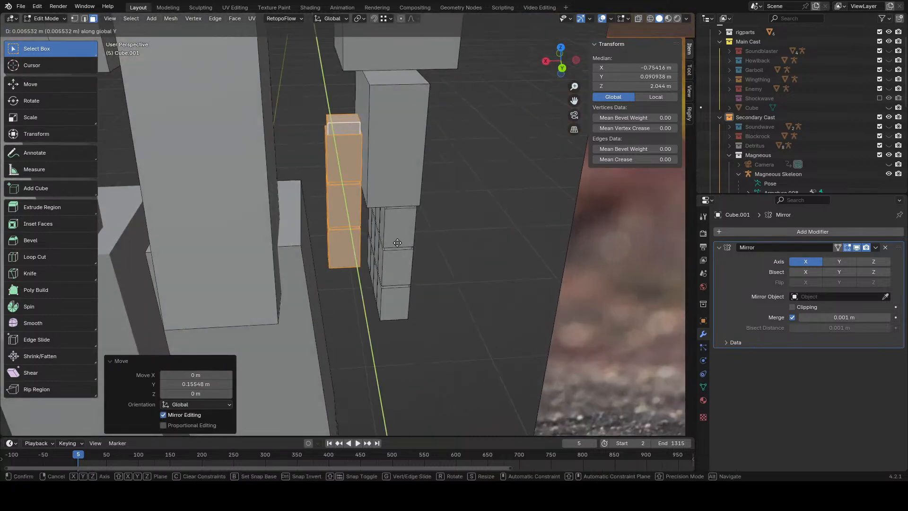
right_click(401, 247)
right_click(400, 247)
- Reposition the thumb along X and Y beside the palm to about X -0.800 m and Y 0.154 m
key(g)
key(x)
click(424, 198)
middle_drag(423, 198, 338, 113)
key(g)
key(y)
click(335, 253)
key(g)
key(x)
click(413, 270)
- Delete the joint block on top of the thumb
click(337, 111)
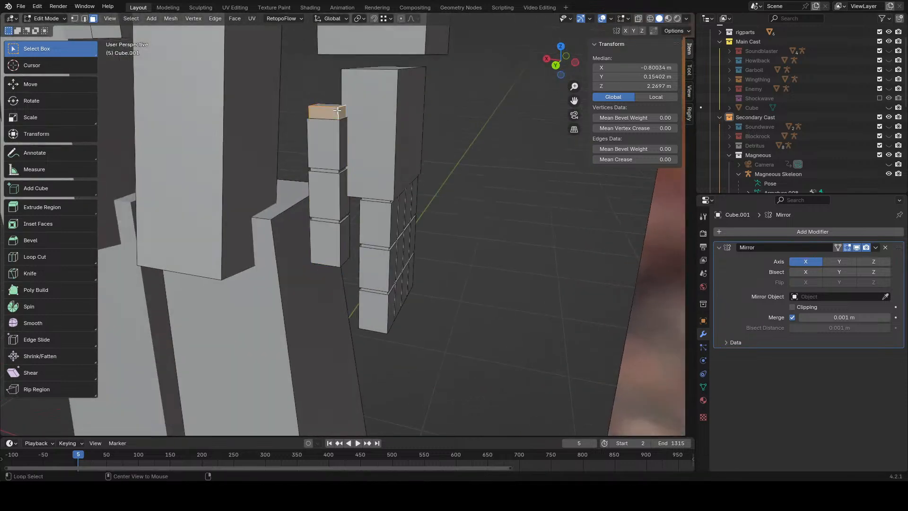
key(y)
right_click(448, 151)
key(x)
click(447, 151)
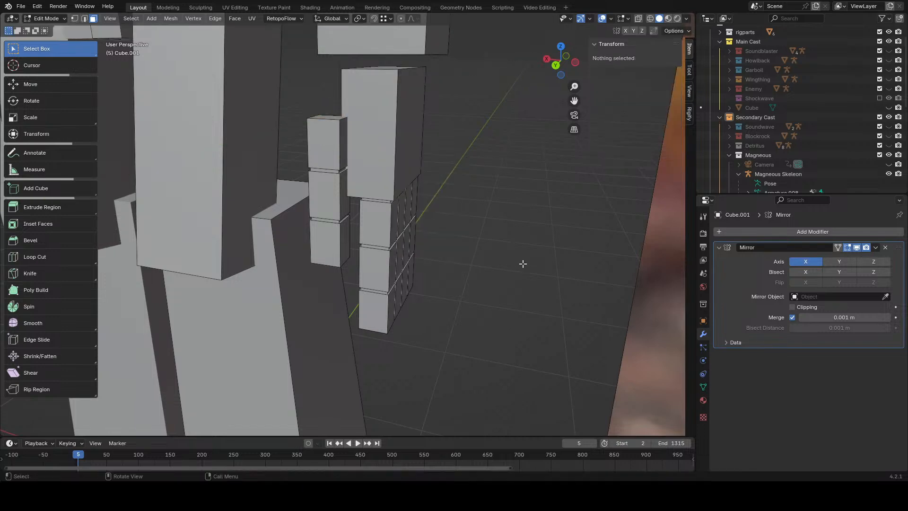
- Select the whole thumb in wireframe shading and raise it about 0.14 m along Z beside the palm
scroll(523, 263, down, 8)
middle_drag(459, 255, 494, 241)
scroll(489, 243, up, 4)
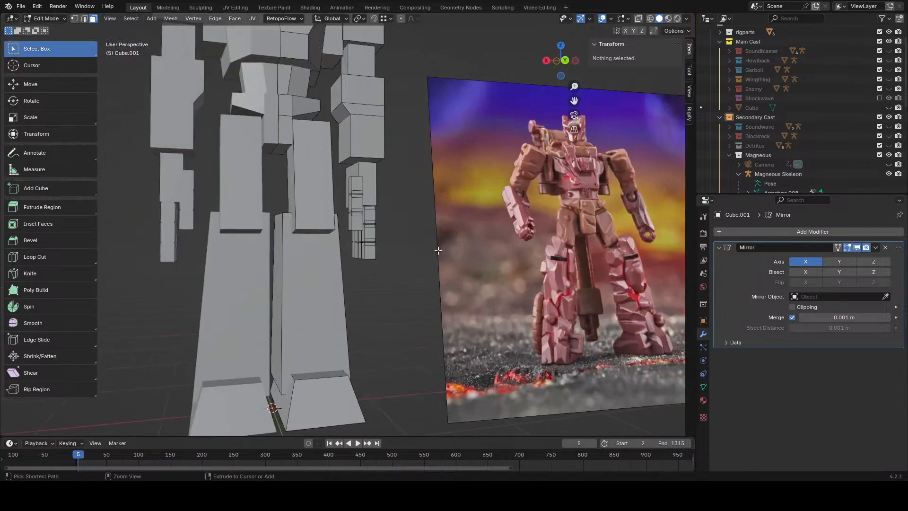
middle_drag(439, 250, 412, 207)
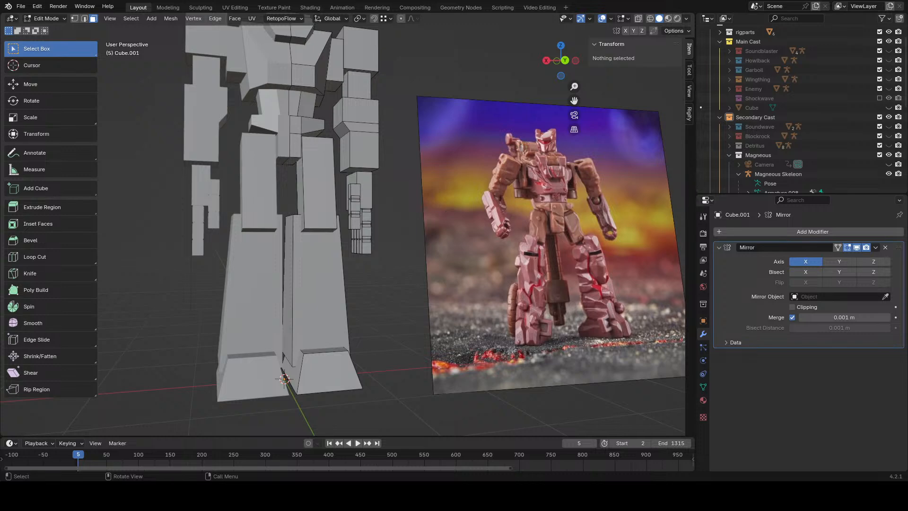
scroll(411, 235, up, 5)
key(alt+z)
drag(347, 252, 345, 251)
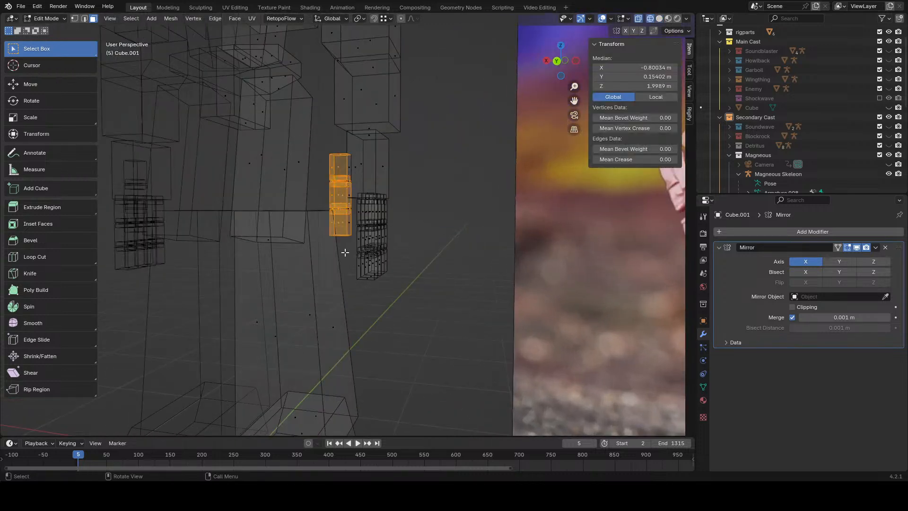
key(alt+z)
key(z)
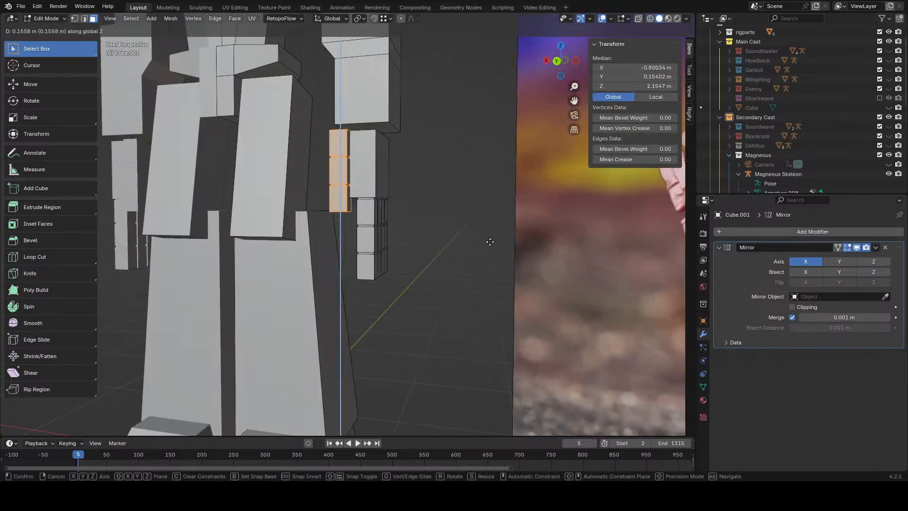
click(490, 244)
scroll(490, 244, down, 5)
middle_drag(490, 244, 434, 243)
click(513, 225)
scroll(513, 224, up, 2)
scroll(434, 244, up, 3)
key(ctrl+z)
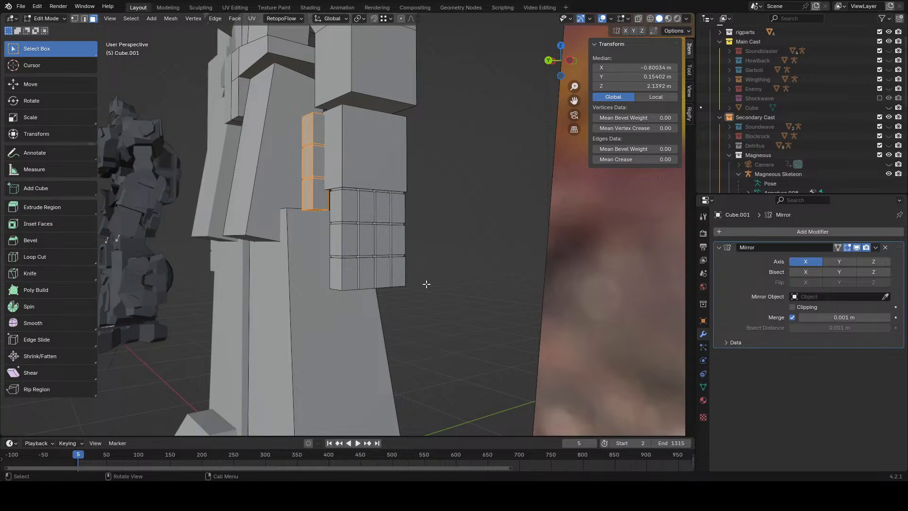
- Select all four fingers and the thumb of the hand, including their joint blocks, using vertex selection and wireframe shading
click(374, 284)
middle_drag(410, 276, 451, 265)
drag(412, 200, 343, 317)
key(z)
click(385, 317)
click(76, 18)
scroll(502, 310, up, 3)
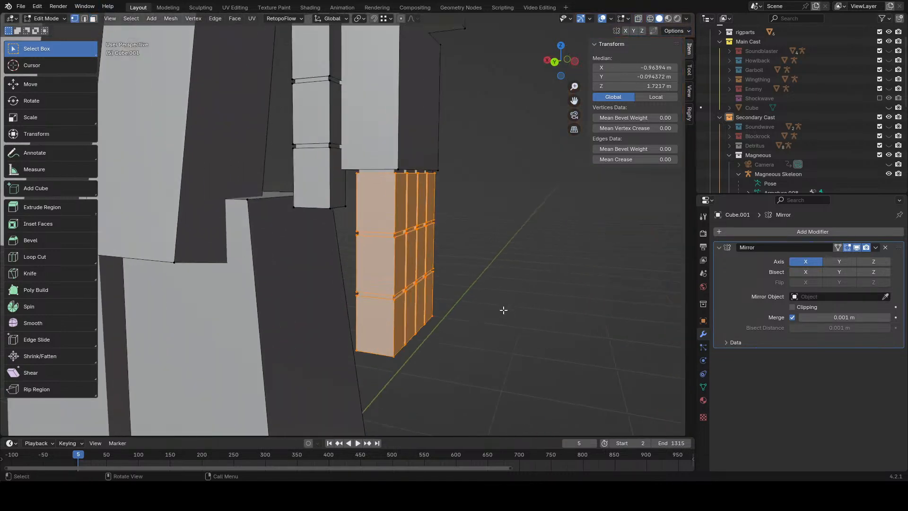
key(z)
click(461, 309)
click(556, 59)
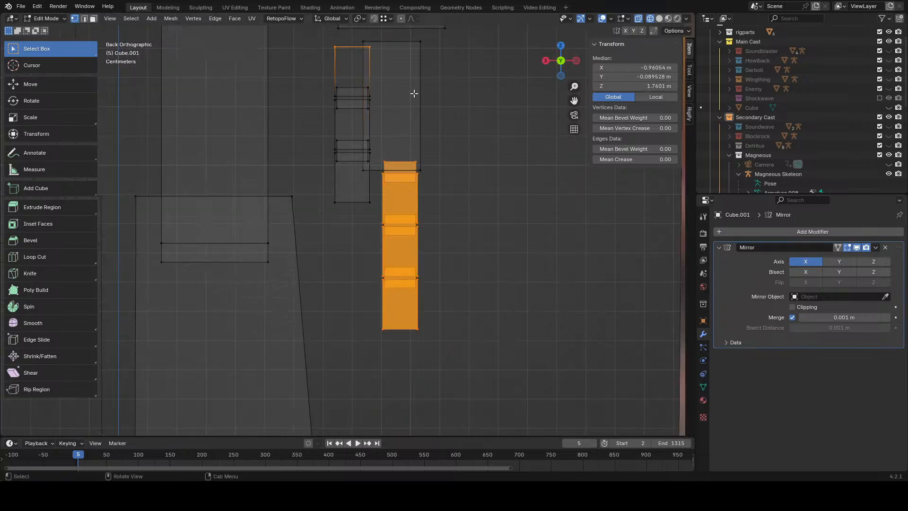
shift+drag(379, 162, 313, 226)
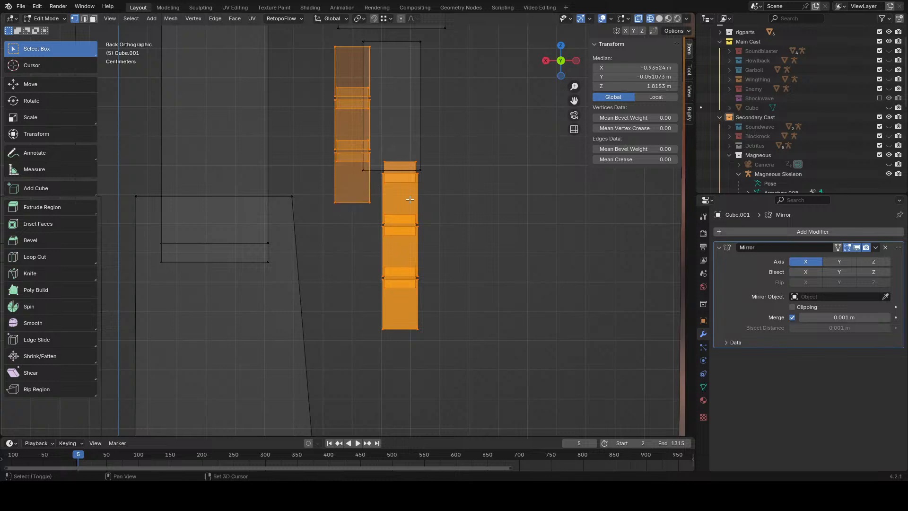
- Separate the selected fingers and thumb into their own object and open it in Edit Mode with everything selected
key(x)
click(443, 188)
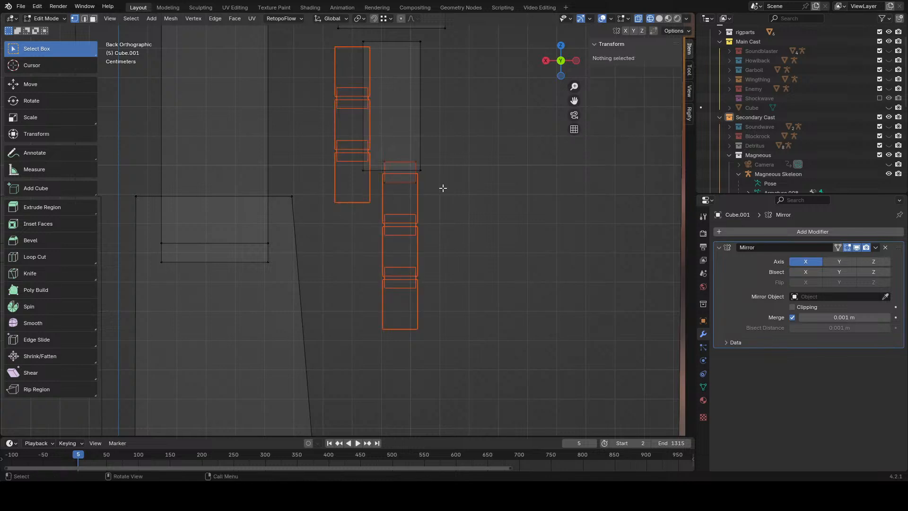
click(46, 19)
click(46, 30)
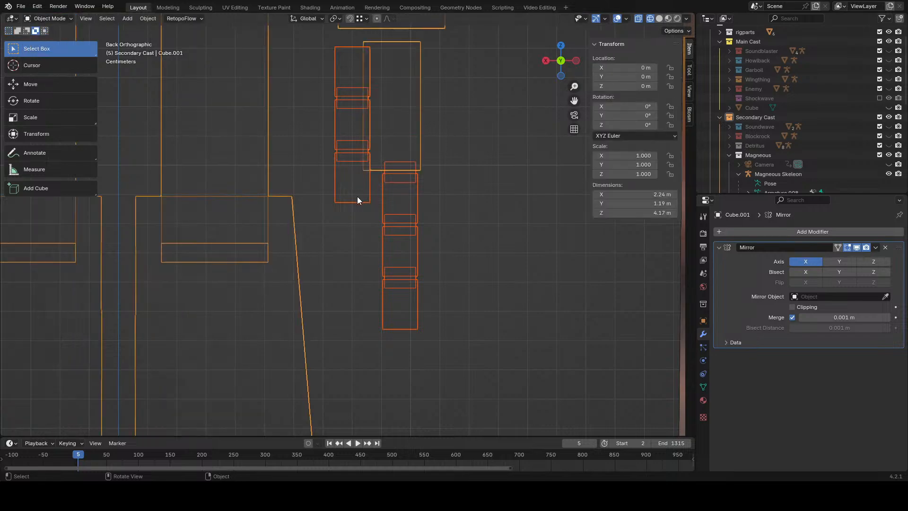
click(60, 41)
middle_drag(293, 208, 407, 227)
key(a)
middle_drag(406, 227, 564, 21)
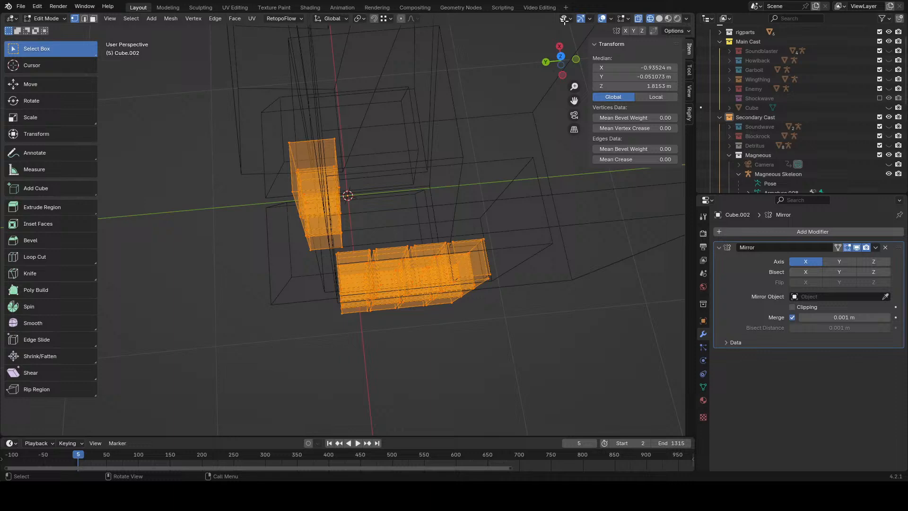
- Select the finger at the +Y end and the third finger from it in the top view, with solid shading restored
click(560, 57)
shift+middle_drag(387, 299, 480, 285)
scroll(449, 261, up, 2)
drag(334, 157, 425, 227)
shift+drag(432, 277, 332, 322)
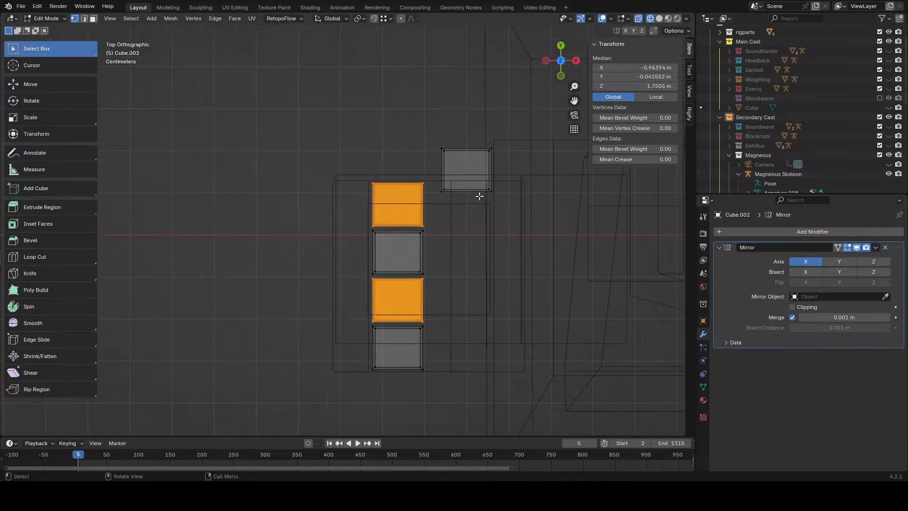
click(544, 60)
click(467, 239)
middle_drag(468, 240, 394, 85)
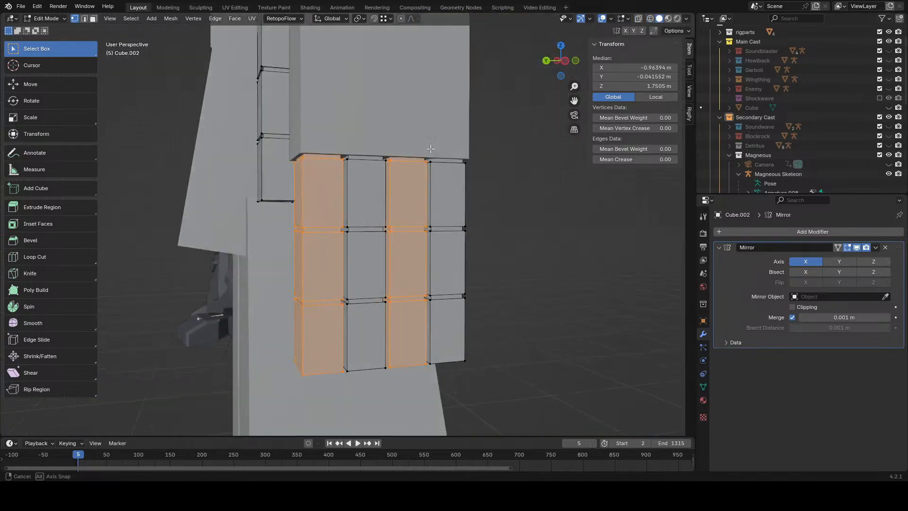
- Scale the two selected fingers to 0.861 along Z and raise them about 0.030 m against the palm
key(s)
click(394, 108)
key(g)
key(z)
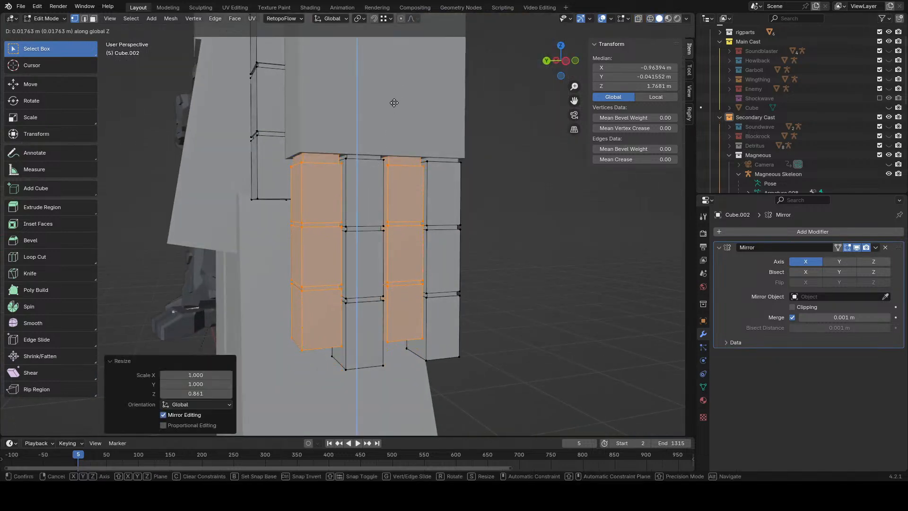
click(394, 98)
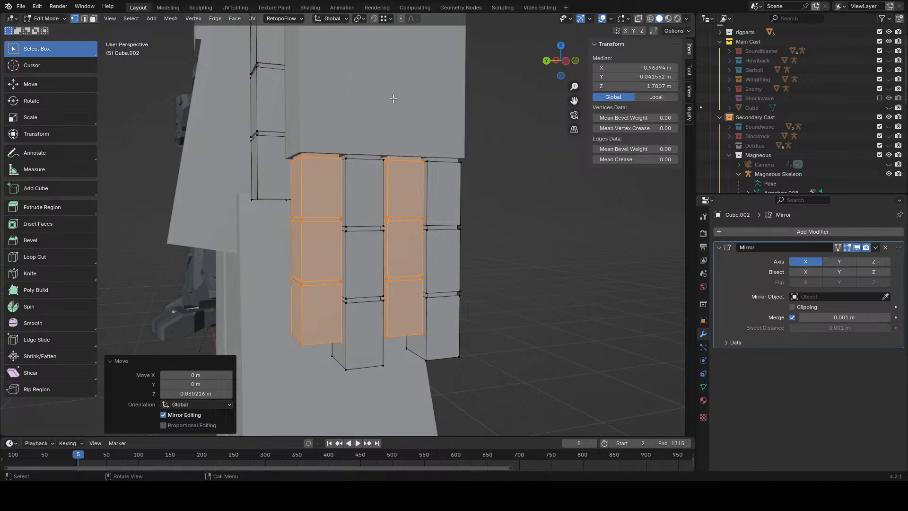
- Box-select the finger at the -Y end of the hand in wireframe shading, including its lowest segment
middle_drag(393, 99, 438, 216)
key(alt+z)
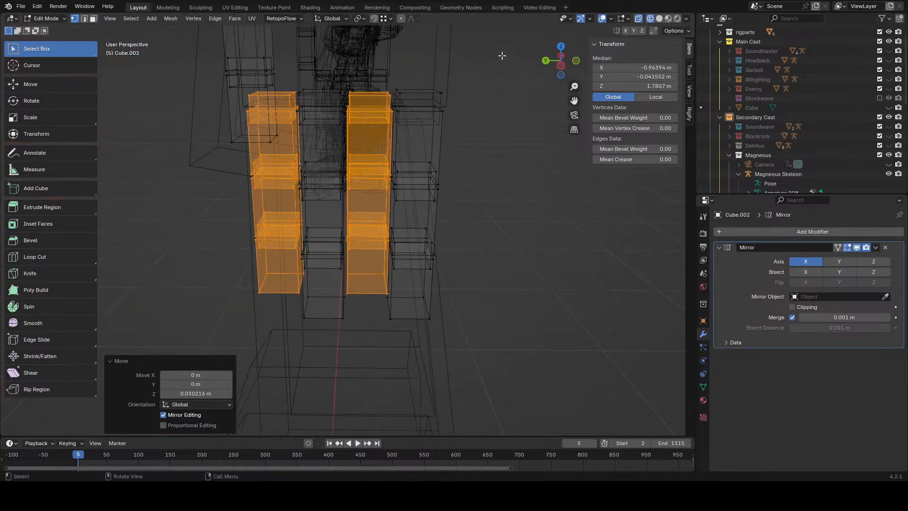
drag(502, 55, 397, 301)
middle_drag(483, 300, 470, 297)
drag(496, 55, 392, 189)
drag(477, 223, 393, 344)
shift+drag(423, 322, 395, 339)
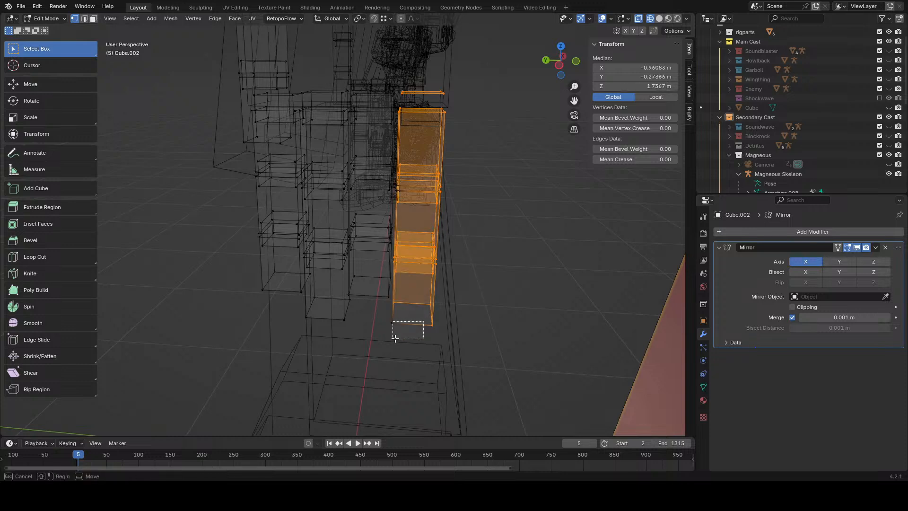
key(shift+z)
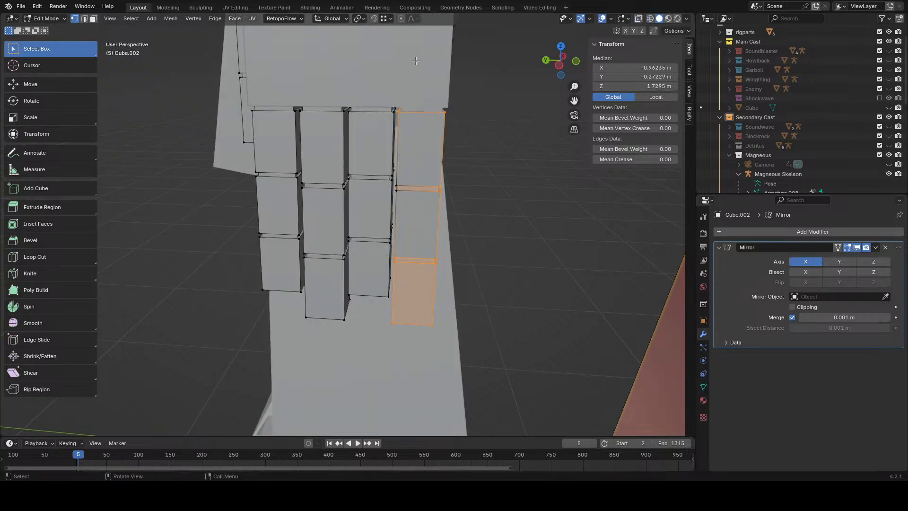
- Correct the selection to cover only the complete -Y end finger with its joint blocks
click(432, 274)
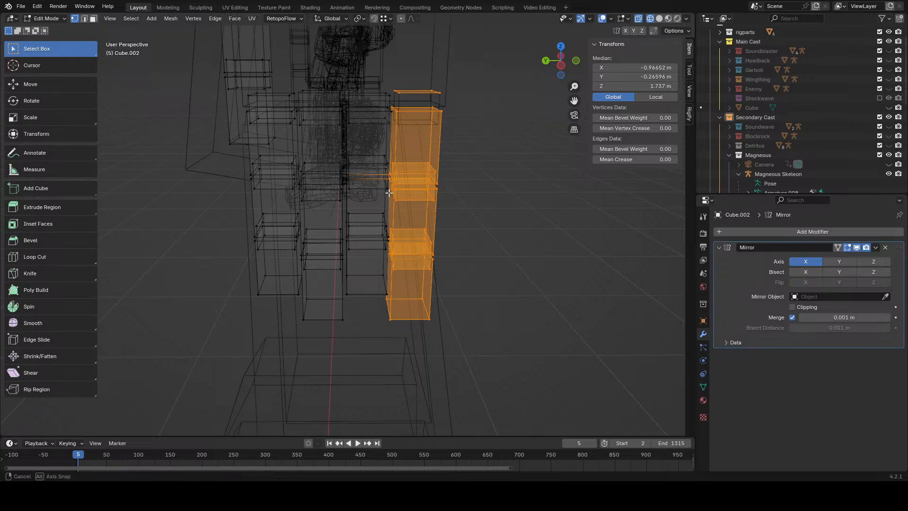
middle_drag(389, 193, 371, 160)
drag(371, 160, 387, 174)
click(416, 199)
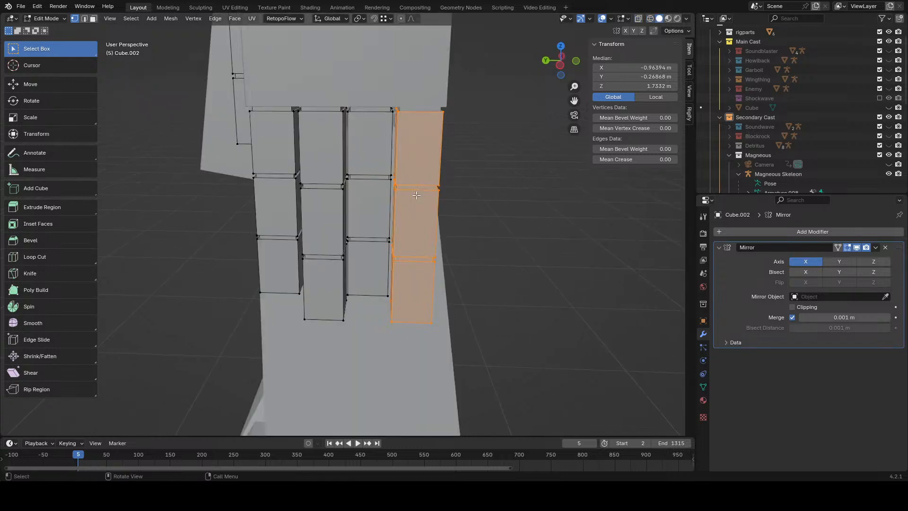
key(z)
click(395, 199)
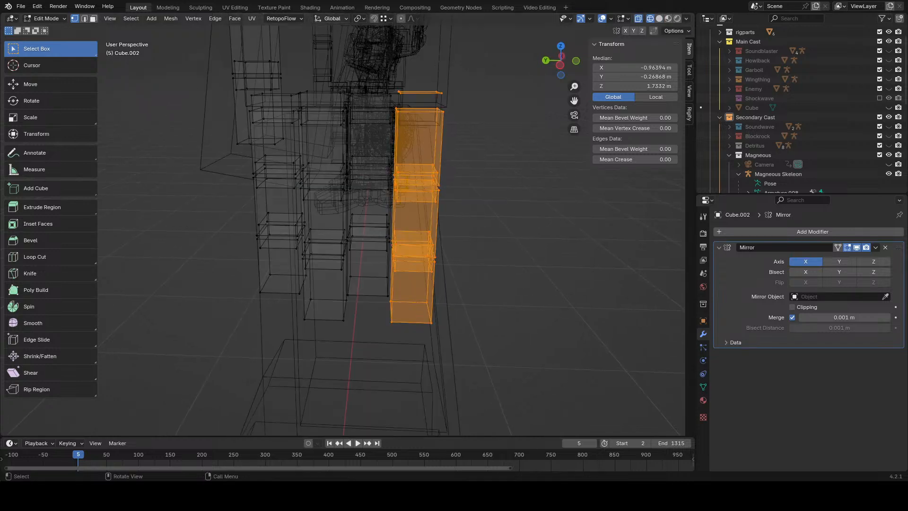
middle_drag(341, 118, 469, 124)
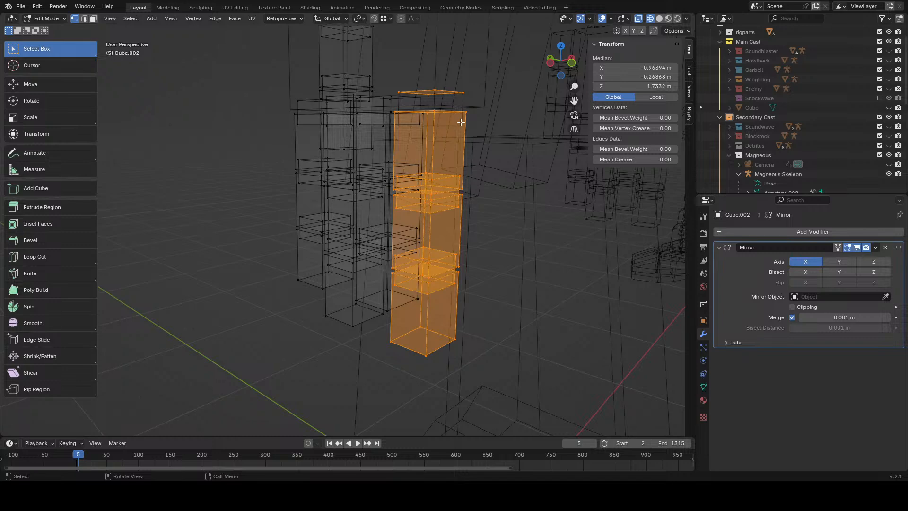
key(s)
key(z)
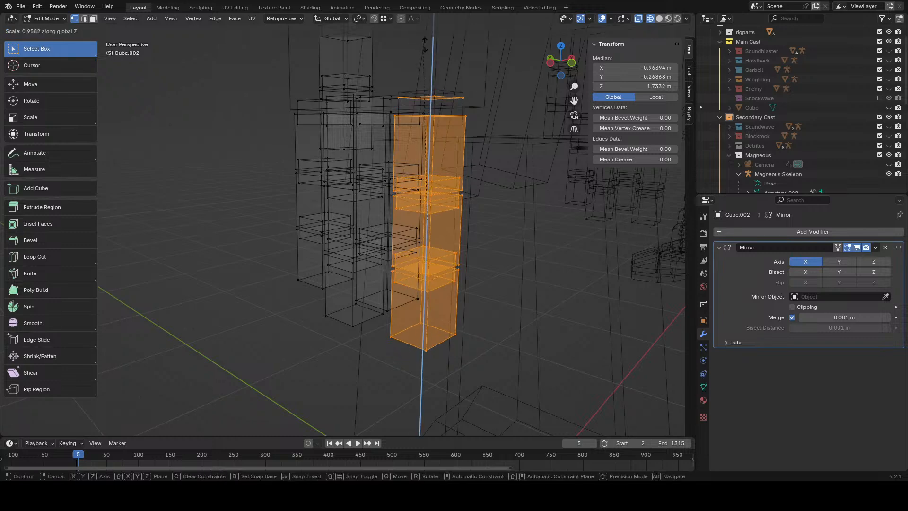
right_click(431, 100)
- Leave the finger object, open the main body mesh in Edit Mode with wireframe shading and select all its geometry
shift+middle_drag(433, 108, 407, 129)
scroll(406, 129, up, 2)
click(45, 18)
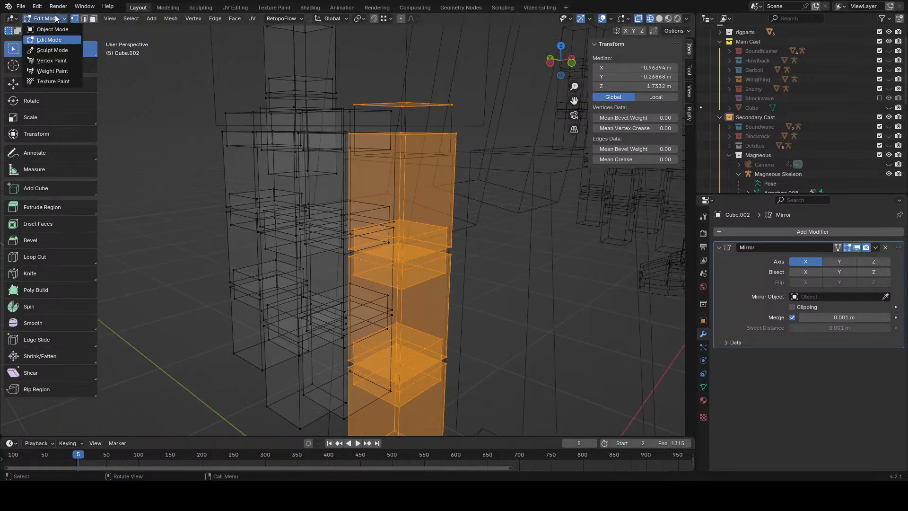
click(61, 33)
key(shift+z)
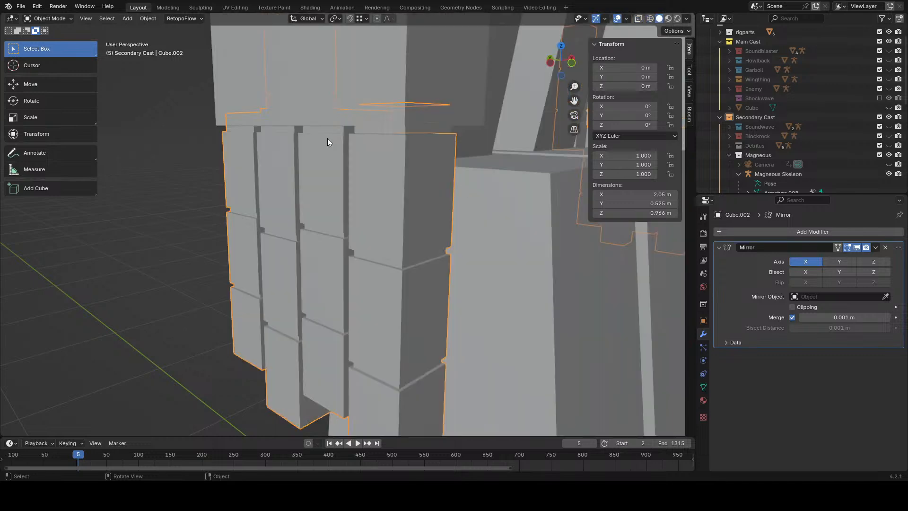
click(397, 129)
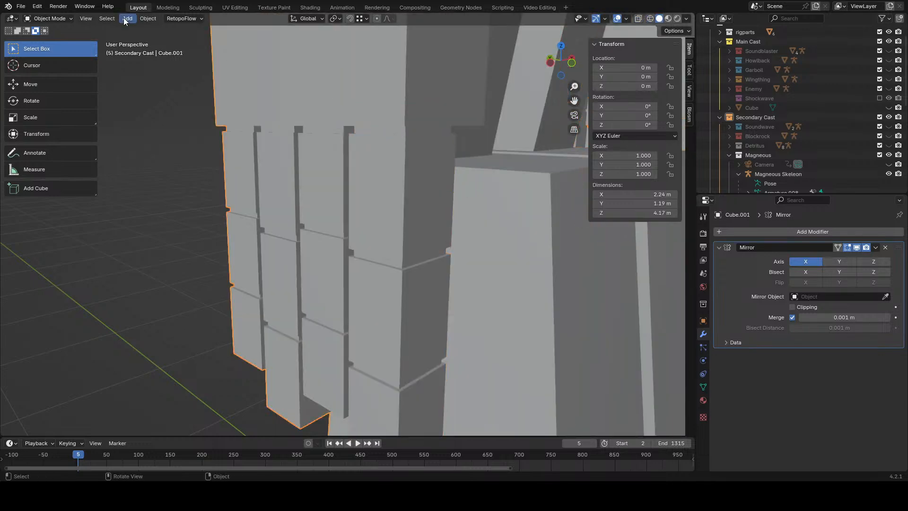
click(45, 19)
click(52, 42)
key(shift+z)
middle_drag(435, 128, 418, 136)
key(a)
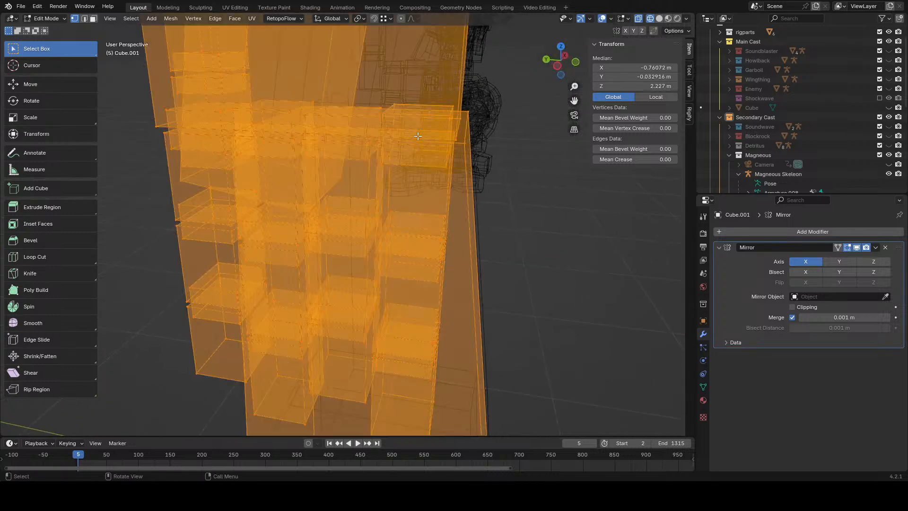
- Merge the selected mesh's overlapping vertices by distance at 0.0001 m and select only the little finger's segments
click(404, 169)
click(557, 65)
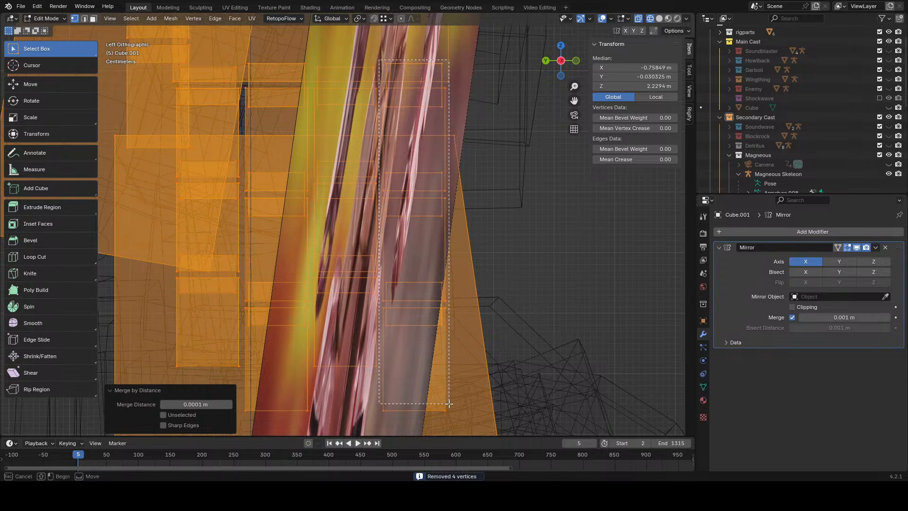
drag(451, 426, 451, 425)
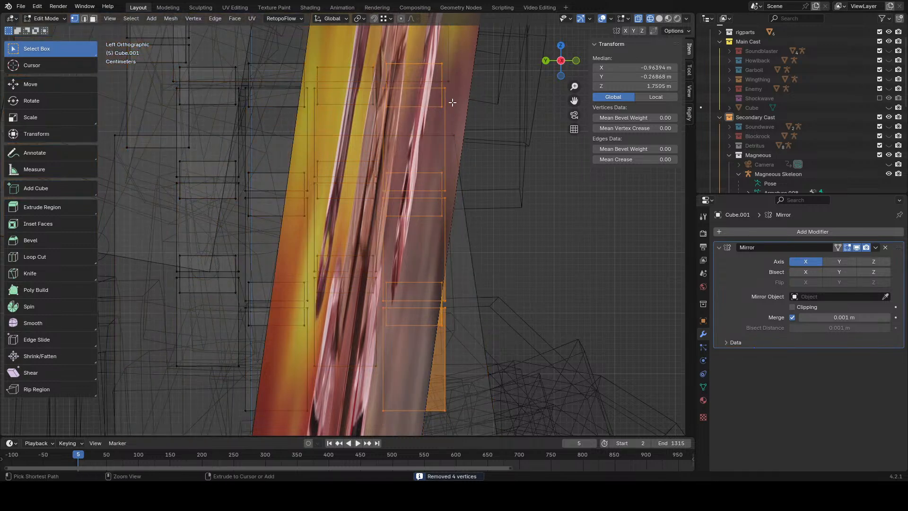
- Shorten the little finger along Z and raise it about 0.034 m toward the palm
key(z)
click(478, 160)
middle_drag(478, 160, 451, 158)
key(s)
key(z)
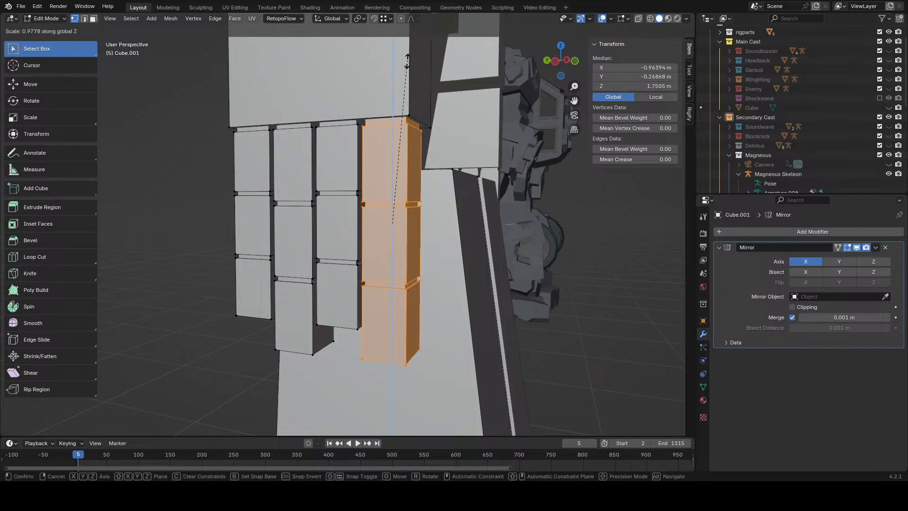
click(409, 87)
key(g)
key(z)
click(410, 74)
- Scale the little finger to 0.955 along Z and nudge it vertically to fit beneath the palm
key(z)
click(379, 76)
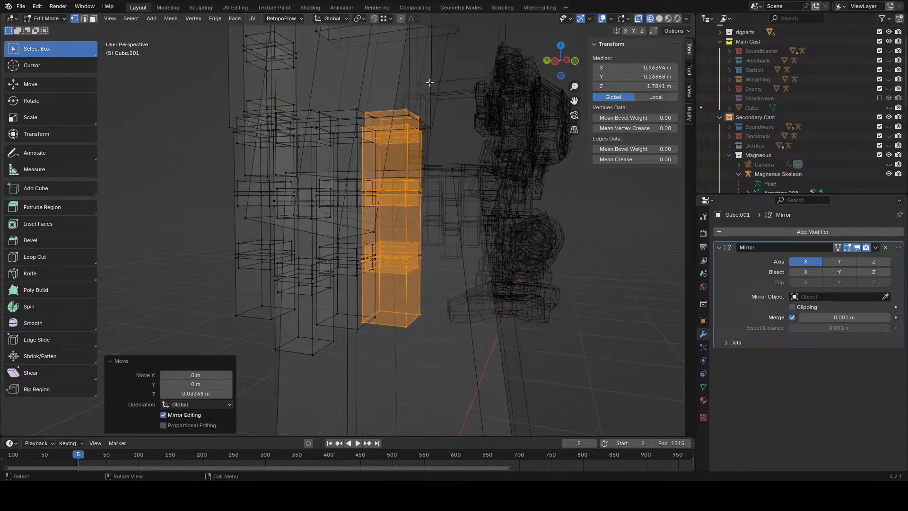
middle_drag(432, 85, 455, 98)
key(z)
click(473, 90)
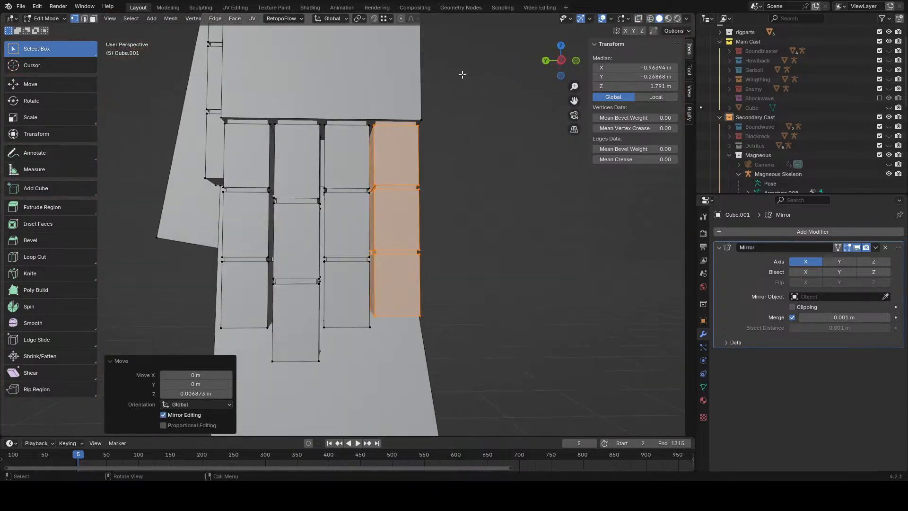
key(s)
key(z)
click(434, 56)
key(g)
key(z)
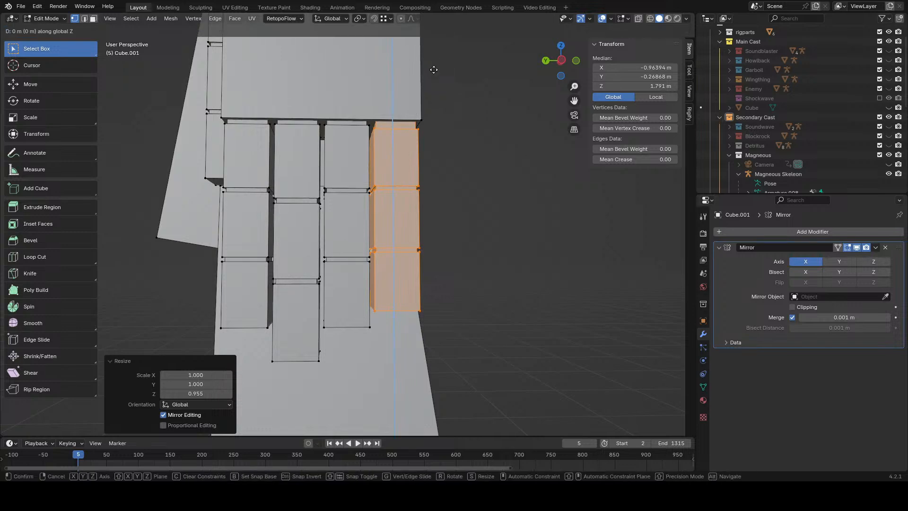
click(431, 67)
- Select the thumb's segments, scale them to 0.802 along Z and move the thumb up beside the palm
scroll(415, 166, down, 4)
click(416, 166)
middle_drag(419, 167, 548, 164)
scroll(351, 147, down, 5)
mouse_move(351, 147)
middle_down()
mouse_move(399, 142)
mouse_move(352, 150)
middle_up()
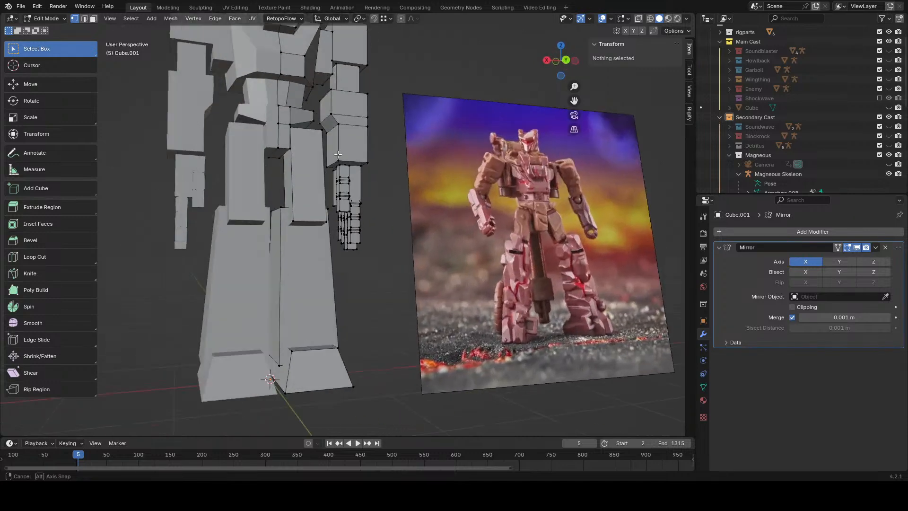
scroll(352, 151, up, 4)
click(566, 61)
key(z)
click(261, 110)
shift+middle_drag(269, 79, 300, 193)
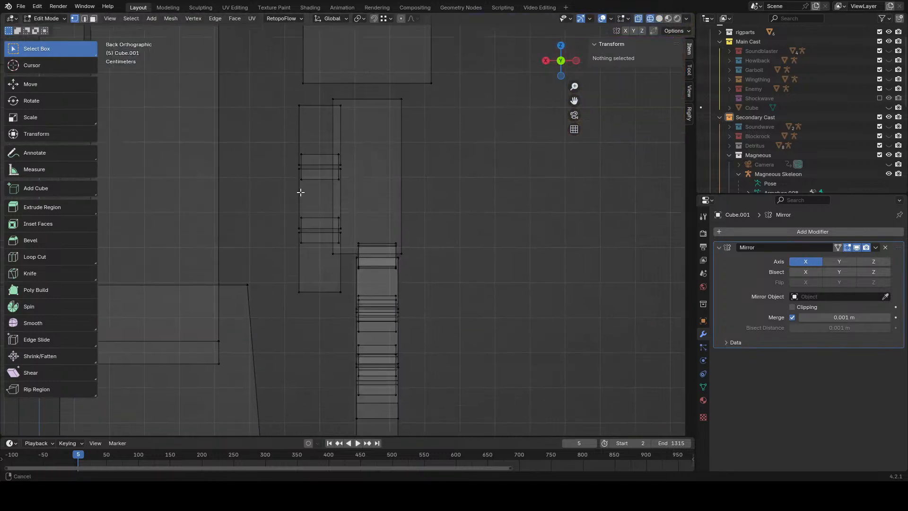
drag(295, 114, 293, 259)
shift+drag(351, 287, 274, 307)
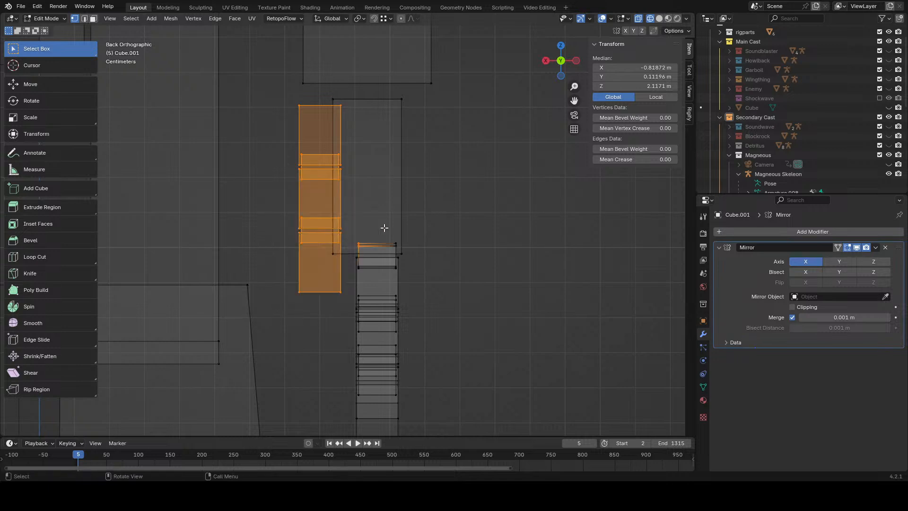
key(s)
key(z)
click(353, 131)
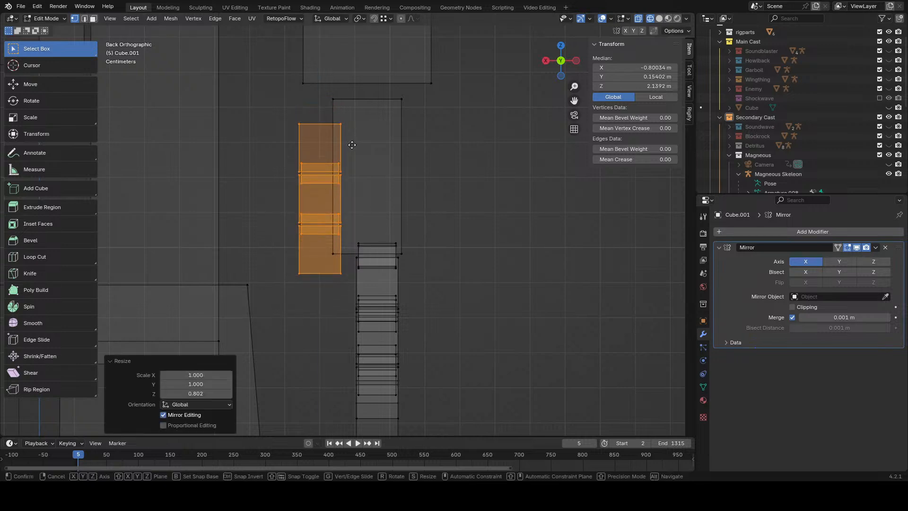
key(g)
key(z)
click(352, 126)
- Scale the thumb to 1.093 along Z and lower it about 0.085 m
key(z)
click(412, 127)
scroll(435, 127, down, 7)
middle_drag(438, 127, 487, 114)
scroll(442, 97, up, 2)
key(s)
key(z)
click(444, 87)
key(g)
key(z)
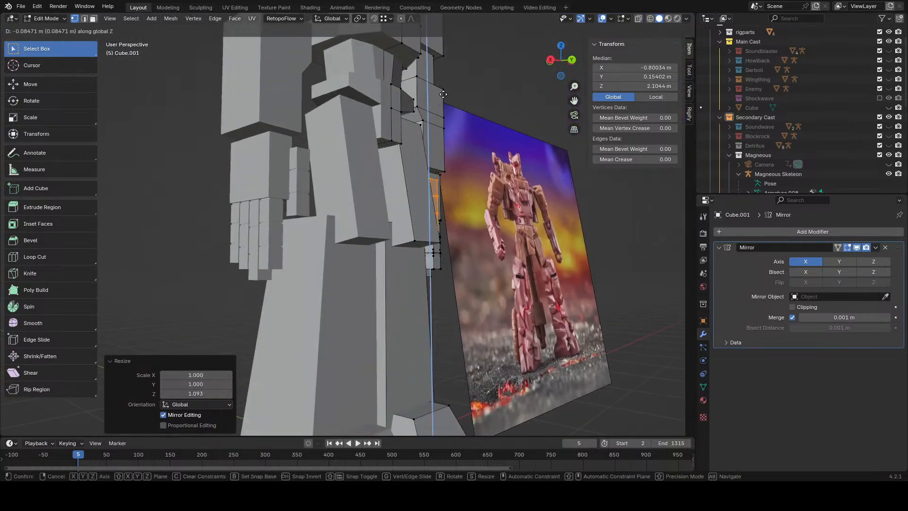
click(443, 95)
- Stretch the thumb further by scaling it to 1.254 along Z
key(s)
key(z)
click(452, 68)
- Reshape the thumb's base segment by moving its edges along Y toward the palm and scaling them along Z
scroll(336, 164, up, 4)
shift+middle_drag(450, 134, 326, 138)
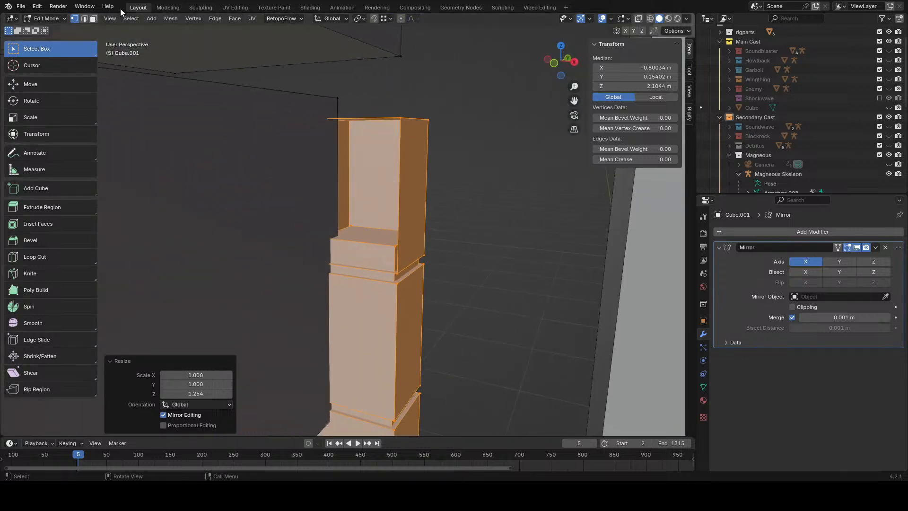
click(87, 17)
click(406, 184)
key(g)
key(y)
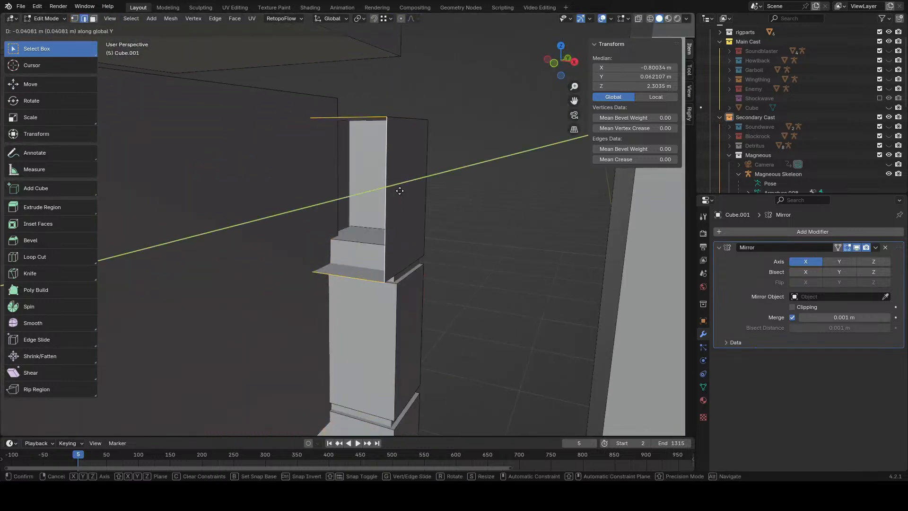
click(356, 218)
key(s)
key(z)
click(362, 212)
shift+middle_drag(361, 208, 393, 294)
scroll(447, 236, down, 2)
middle_drag(447, 237, 456, 219)
key(g)
key(y)
click(476, 220)
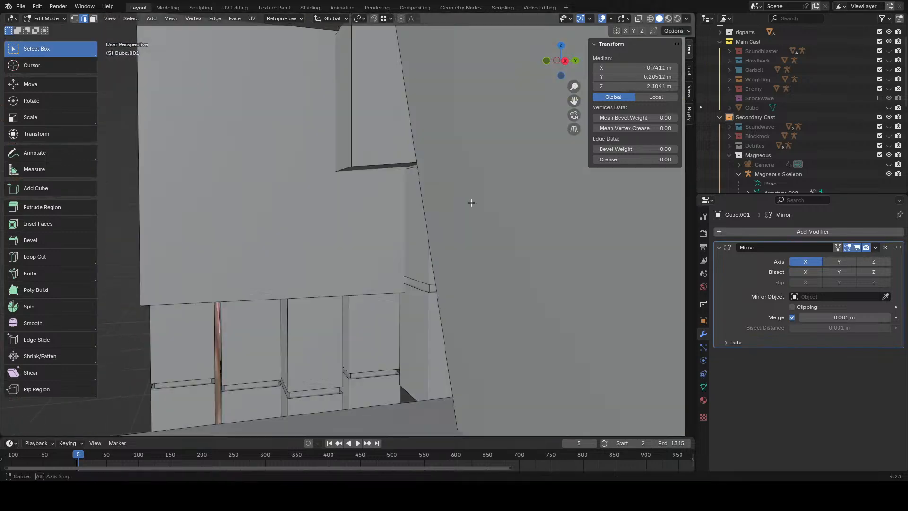
- Select all of the thumb's segments and rotate them -45° about the global Z axis
scroll(433, 205, down, 6)
mouse_move(471, 203)
middle_down()
mouse_move(432, 204)
mouse_move(501, 206)
mouse_move(473, 208)
middle_up()
scroll(426, 213, up, 5)
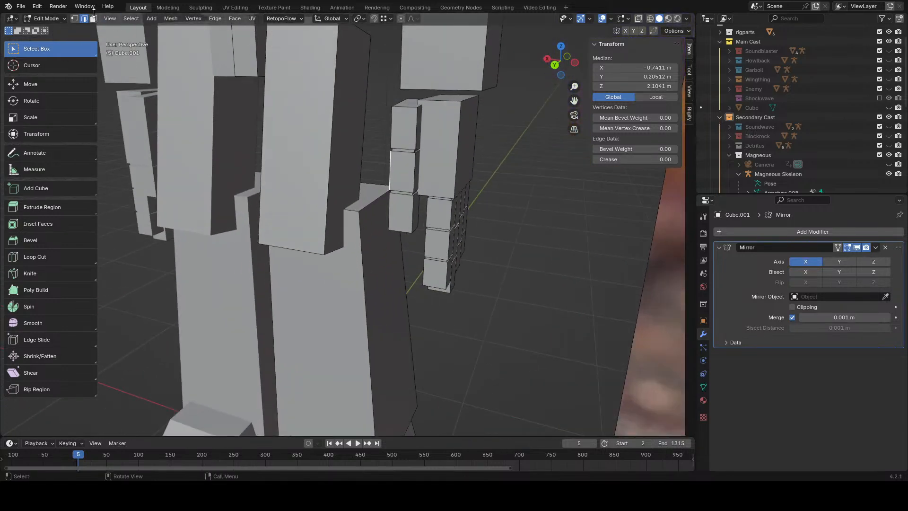
click(93, 18)
click(405, 130)
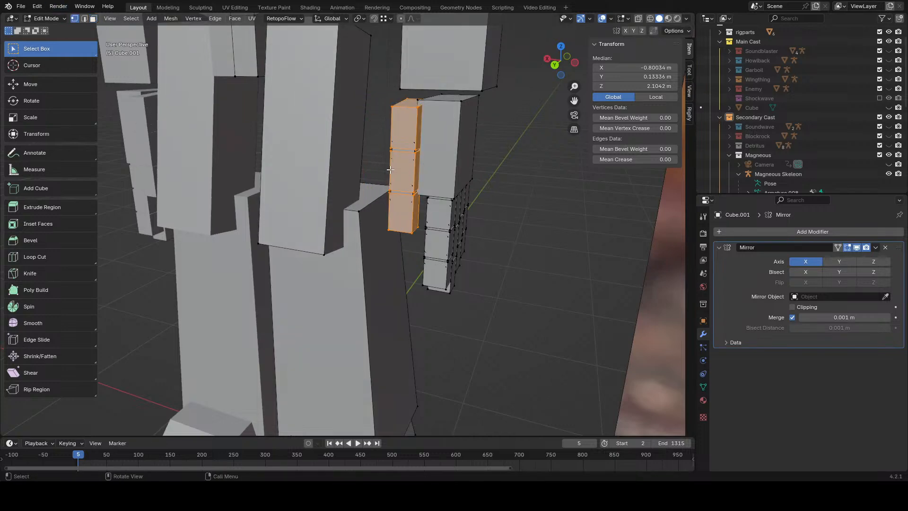
key(shift+z)
middle_drag(390, 169, 428, 150)
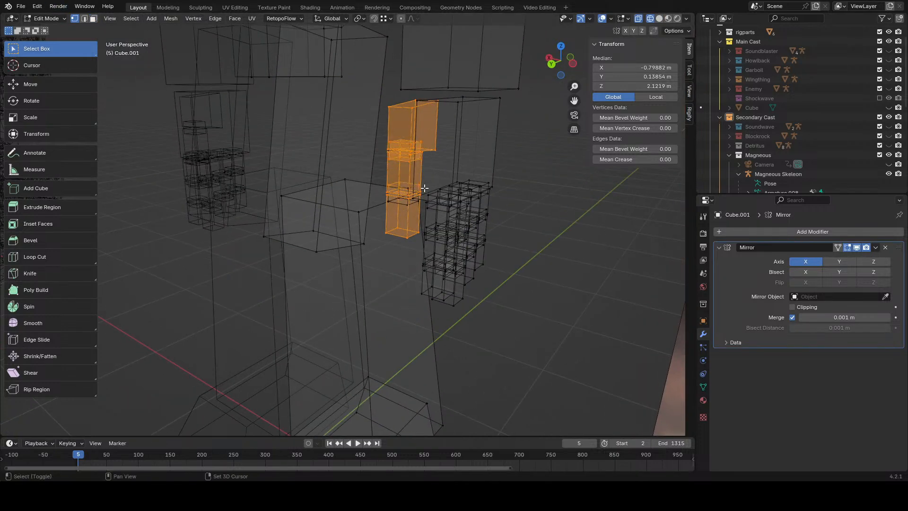
middle_drag(424, 188, 420, 159)
drag(421, 159, 380, 180)
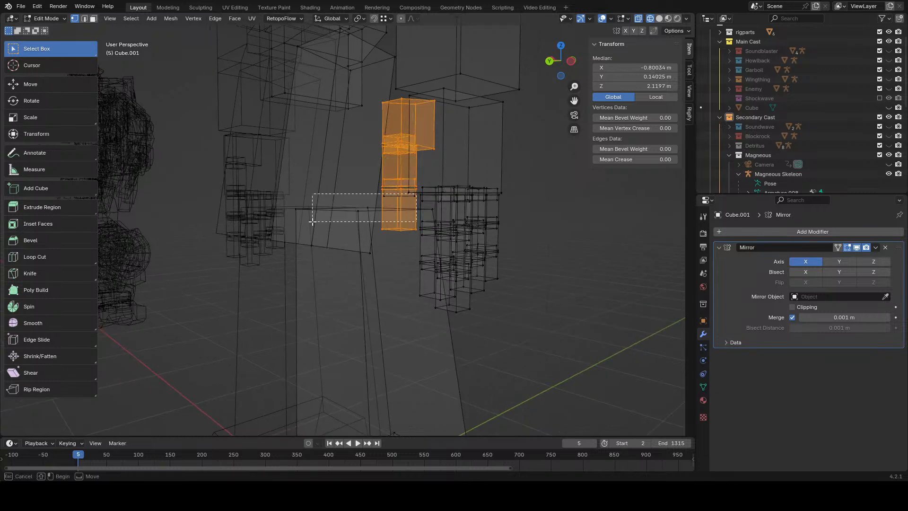
drag(312, 221, 357, 216)
key(shift+z)
middle_drag(309, 248, 487, 226)
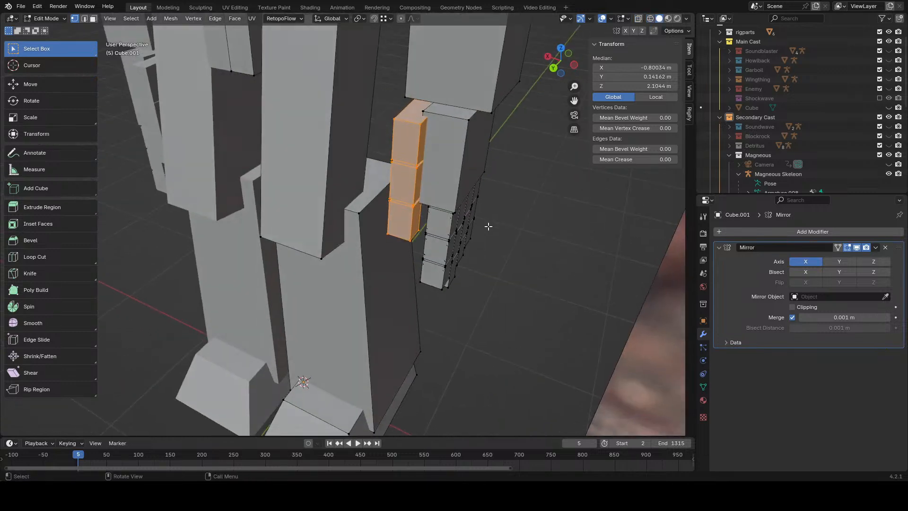
text(r45)
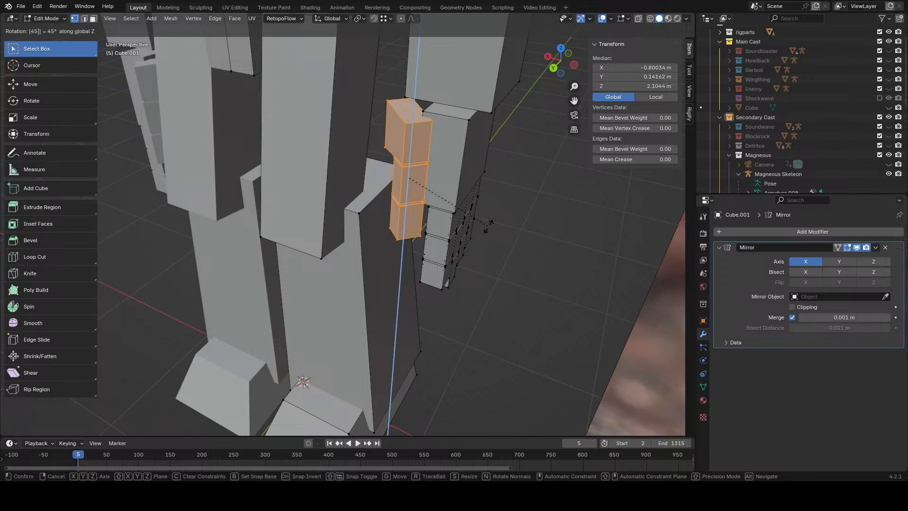
key(Return)
- Move the rotated thumb along positive Y, away from the palm
mouse_move(489, 227)
middle_down()
mouse_move(459, 190)
mouse_move(487, 235)
middle_up()
key(g)
key(y)
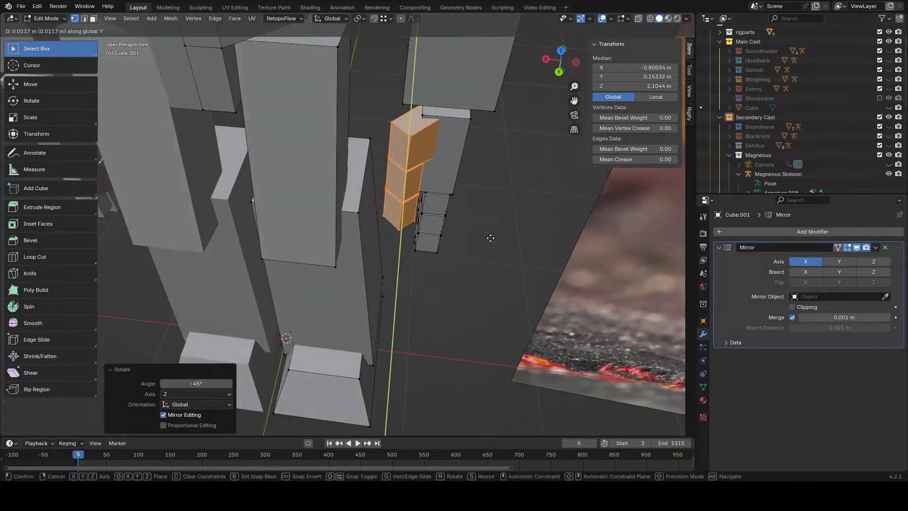
right_click(491, 238)
key(g)
key(y)
click(493, 244)
click(464, 272)
scroll(462, 273, down, 4)
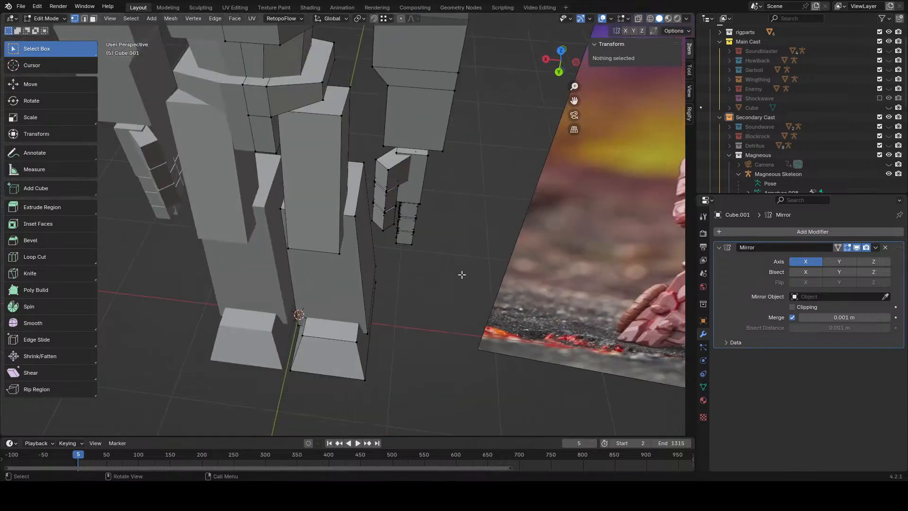
- Reselect the thumb and move it about 0.021 m along negative Y, closer to the palm
middle_drag(462, 274, 367, 267)
scroll(366, 267, up, 4)
key(ctrl+z)
key(g)
key(y)
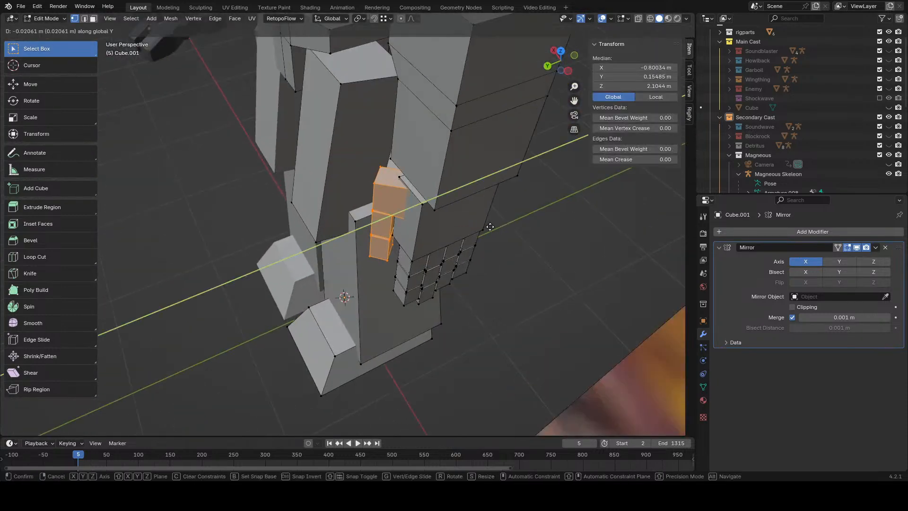
click(489, 227)
click(508, 233)
- Select the whole hand, scale it down uniformly and raise it about 0.131 m toward the forearm
scroll(458, 172, down, 5)
middle_drag(508, 233, 358, 212)
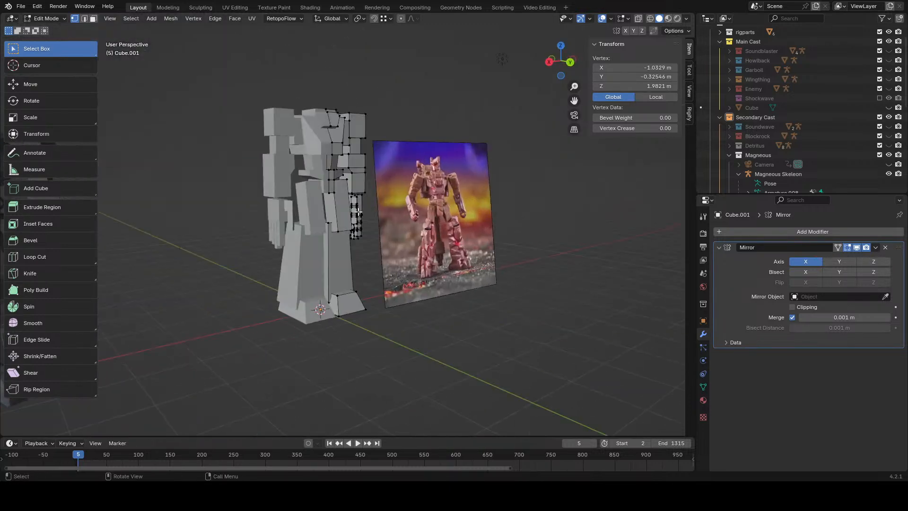
click(570, 62)
scroll(372, 226, up, 4)
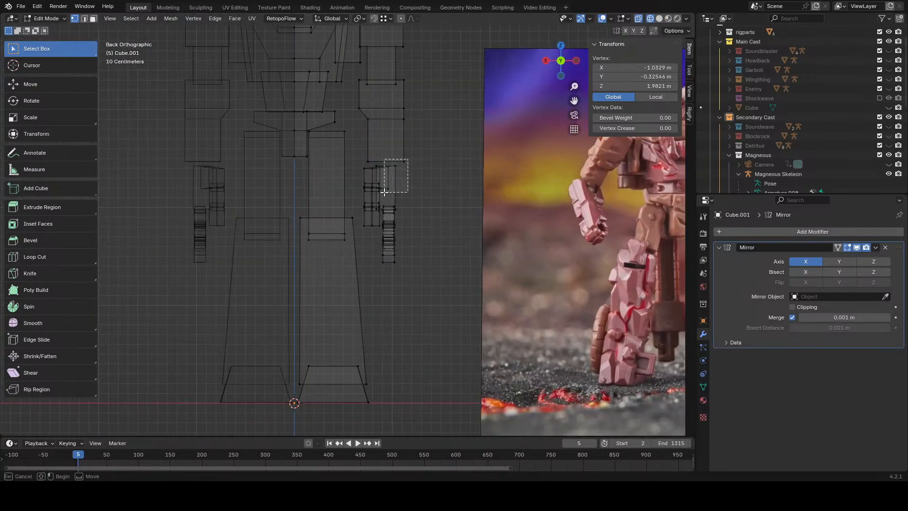
drag(363, 272, 363, 272)
drag(438, 125, 404, 144)
ctrl+drag(357, 162, 356, 162)
key(s)
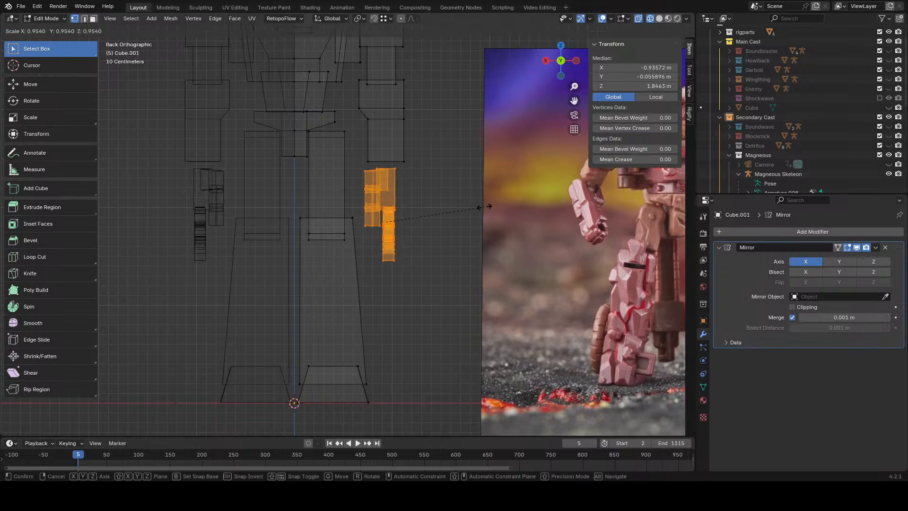
click(463, 206)
key(g)
key(z)
click(468, 194)
- Nudge the hand vertically and shift it about 0.058 m along negative X under the forearm
key(z)
click(484, 197)
key(g)
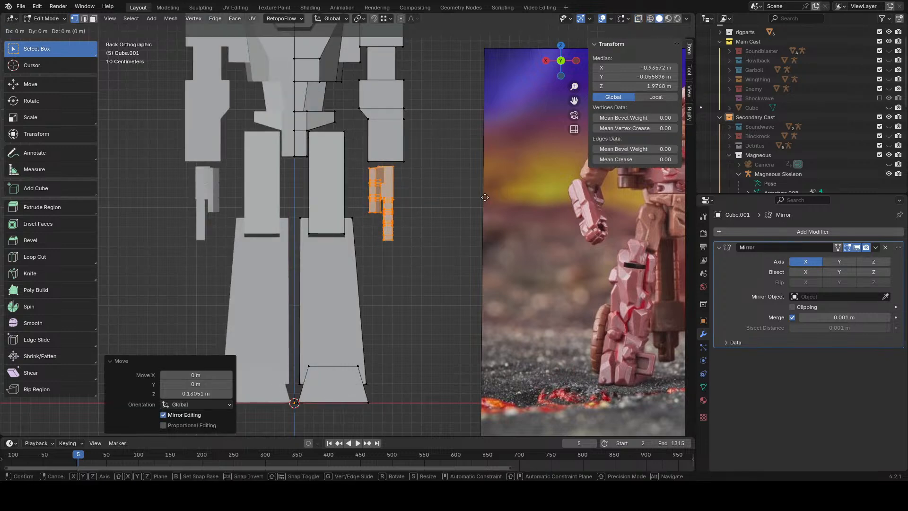
key(x)
key(y)
key(z)
click(477, 217)
key(g)
key(x)
click(482, 219)
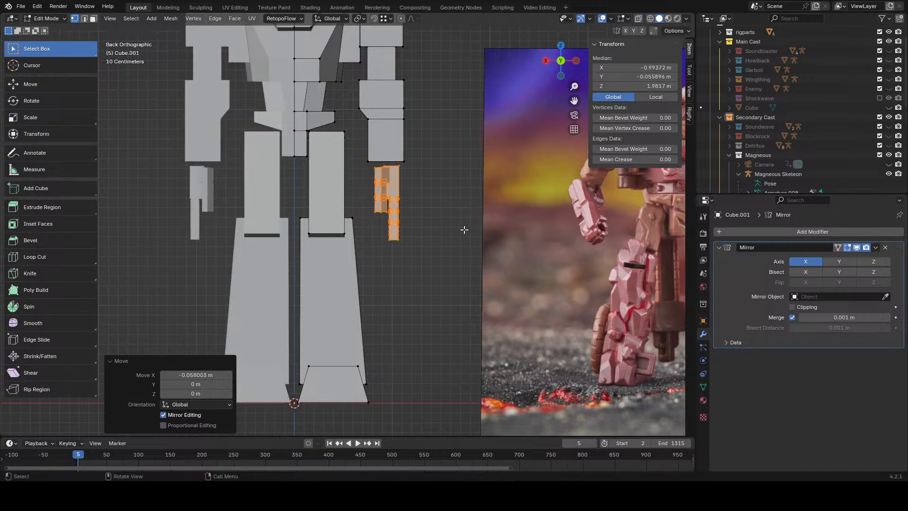
- Fine-tune the hand's height below the forearm along Z and clear the selection
key(g)
key(z)
click(463, 228)
middle_drag(463, 228, 474, 185)
click(592, 209)
- Examine the robot's overall proportions from several angles with the viewport overlays hidden, and restore the overlays
click(602, 18)
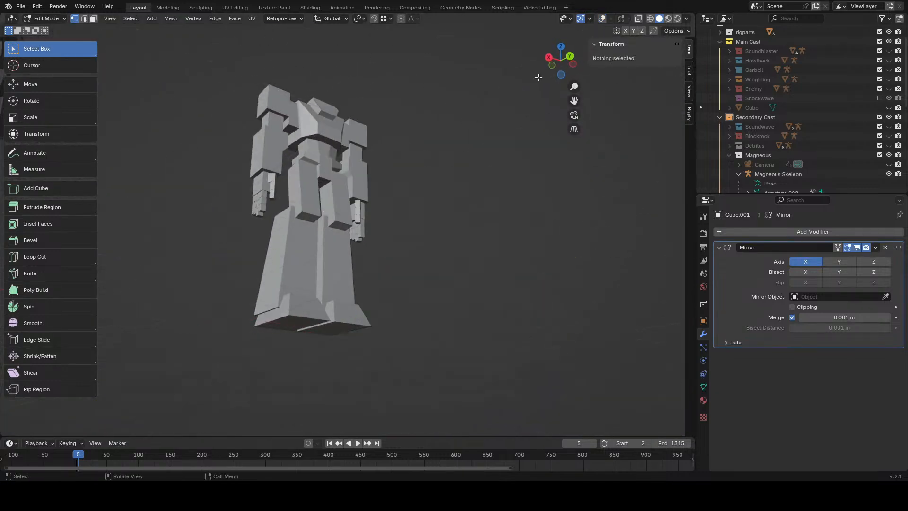
middle_drag(525, 97, 506, 243)
scroll(425, 256, down, 3)
scroll(436, 239, up, 4)
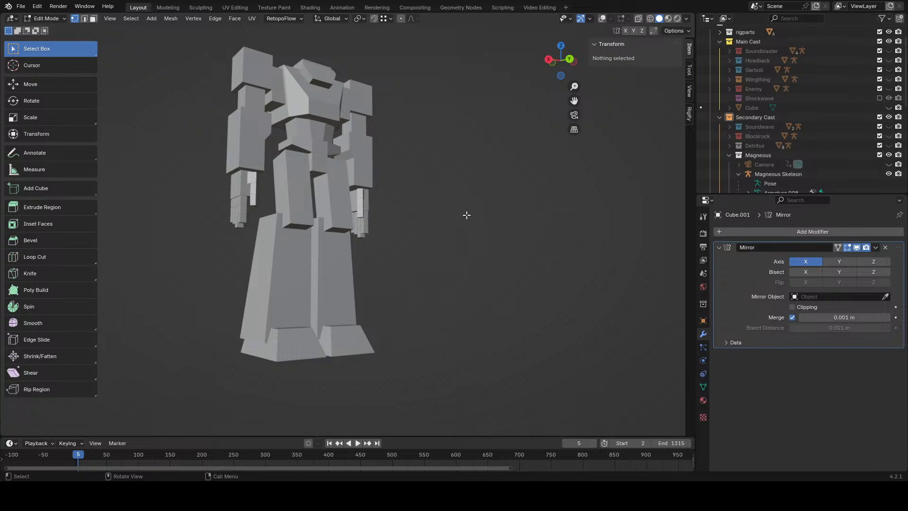
middle_drag(467, 216, 403, 247)
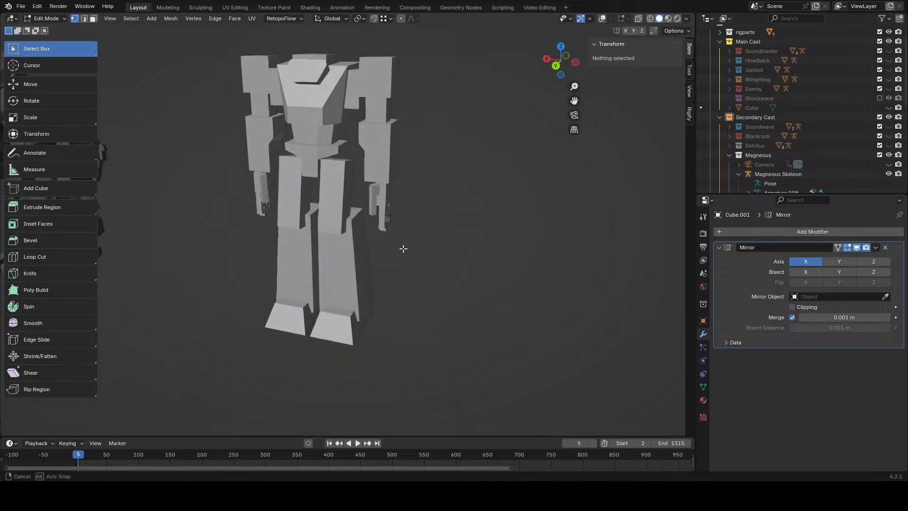
scroll(427, 215, up, 5)
click(600, 20)
- Extrude the palm's outer side face about 0.11 m outward
click(457, 144)
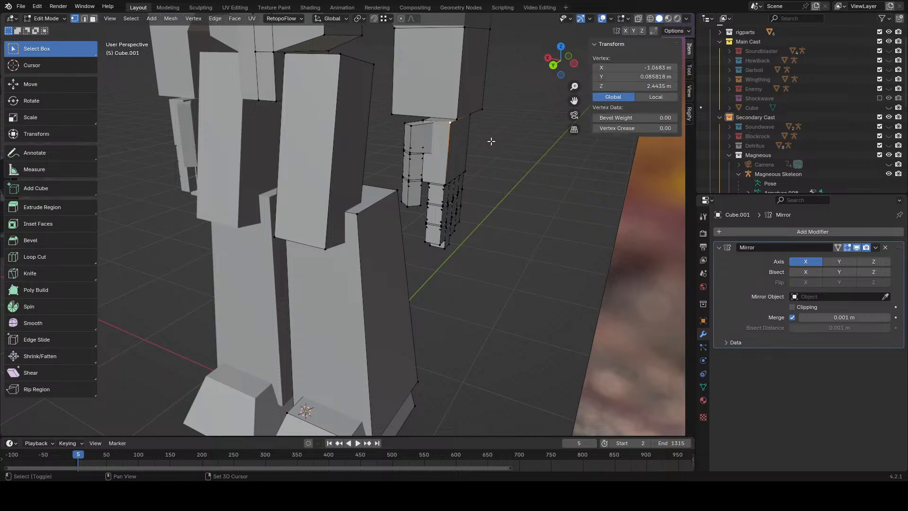
shift+middle_drag(490, 140, 312, 141)
click(93, 20)
click(336, 177)
middle_drag(365, 181, 402, 176)
key(e)
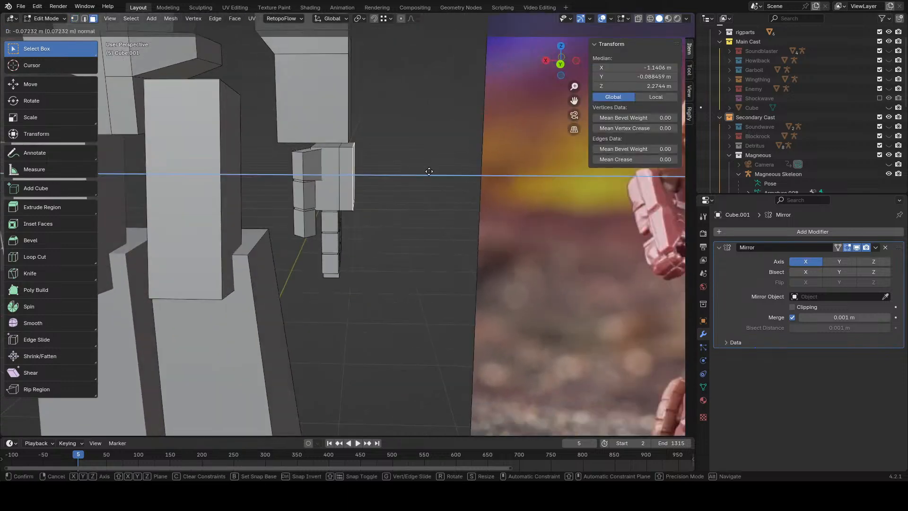
click(434, 169)
- Taper the palm's extrusion by scaling its outer face to 0.588 along Z
key(s)
key(z)
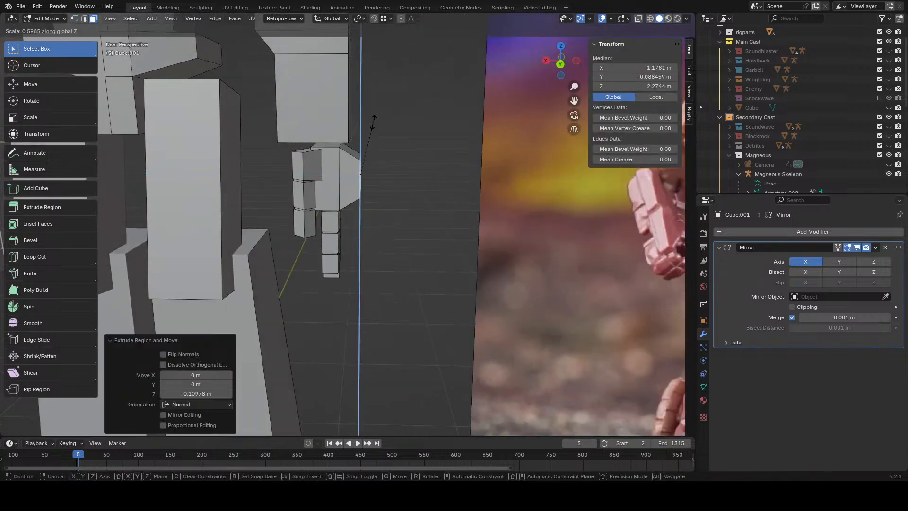
click(373, 124)
- Move the palm's tapered outer face about 0.067 m inward along X, and lower it slightly along Z
key(g)
key(y)
right_click(424, 193)
key(g)
key(x)
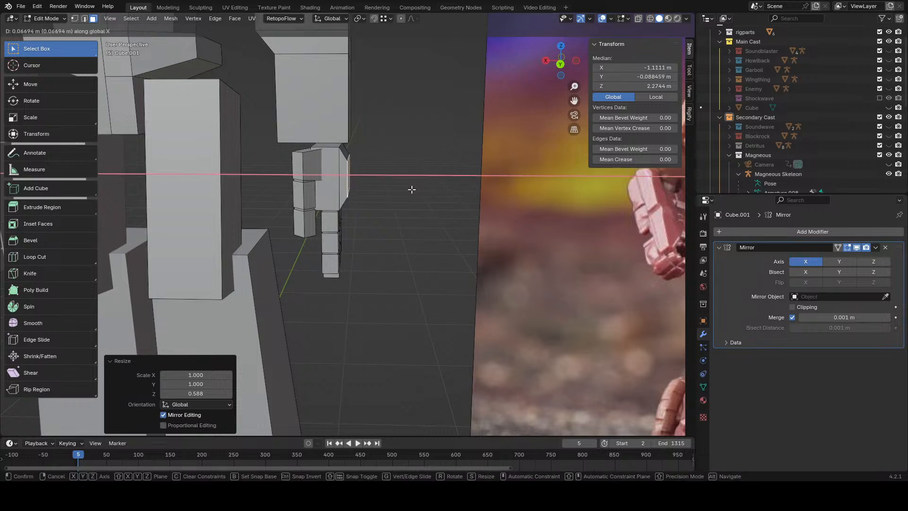
click(411, 189)
key(g)
middle_drag(412, 190, 383, 261)
key(z)
click(412, 165)
click(427, 209)
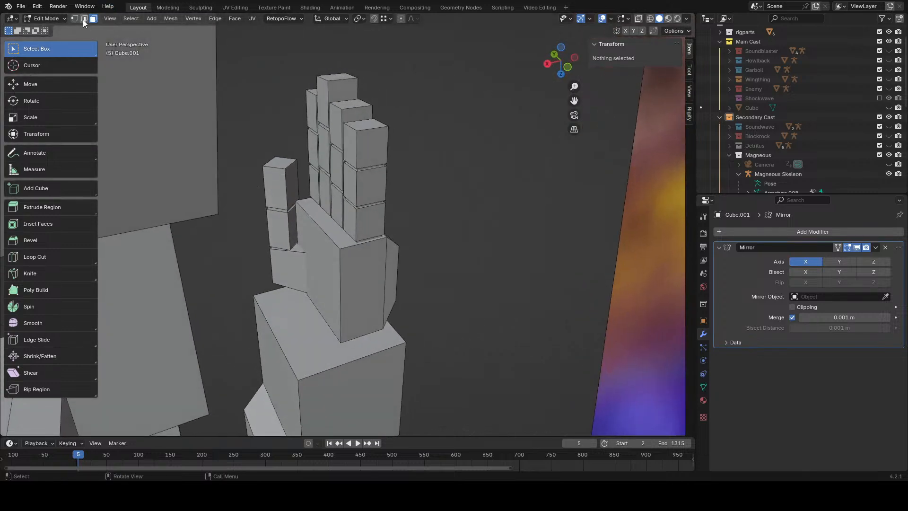
- Move the palm's inner edge at the wrist end about 0.03 m inward along X
click(327, 320)
key(z)
key(g)
key(y)
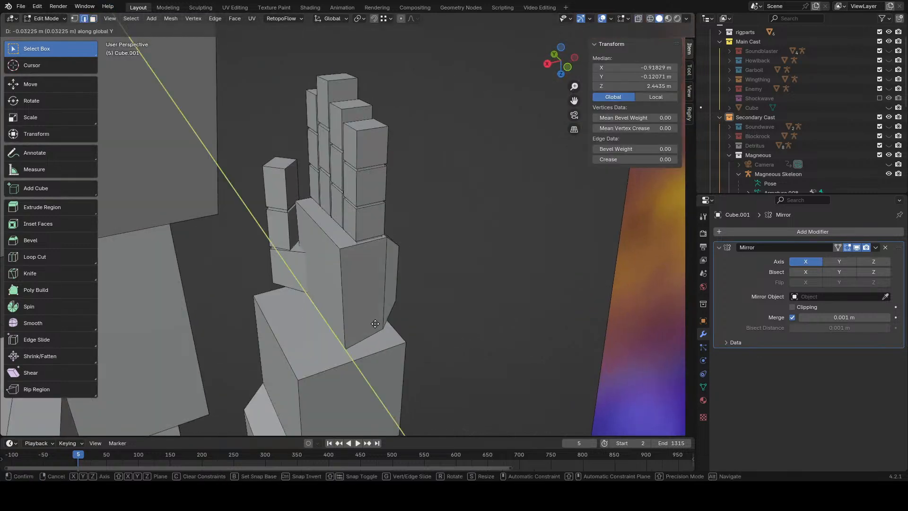
right_click(374, 323)
key(g)
key(x)
click(364, 330)
- Move the palm's inner edge at the finger end outward along X to narrow the palm towards the fingers
click(313, 239)
key(g)
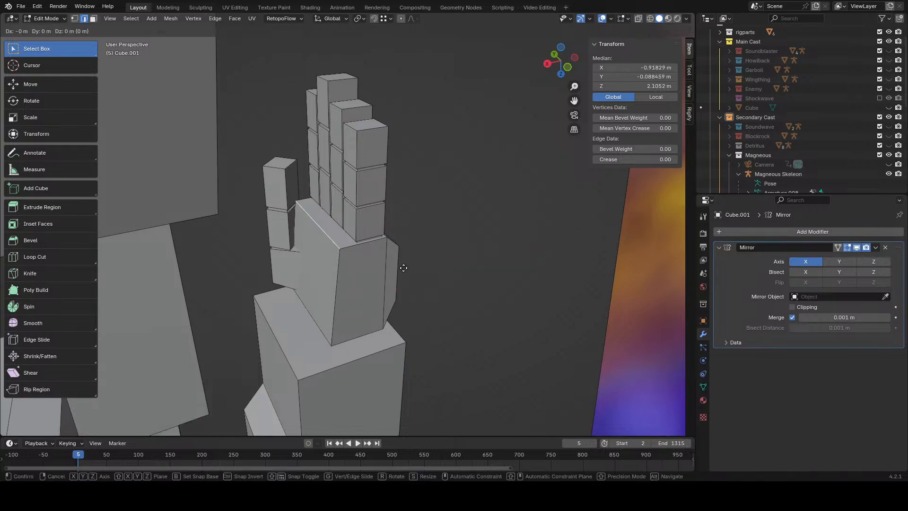
key(y)
key(x)
click(424, 263)
click(438, 255)
middle_drag(439, 254, 378, 219)
scroll(442, 251, down, 2)
scroll(399, 191, down, 5)
scroll(379, 219, up, 9)
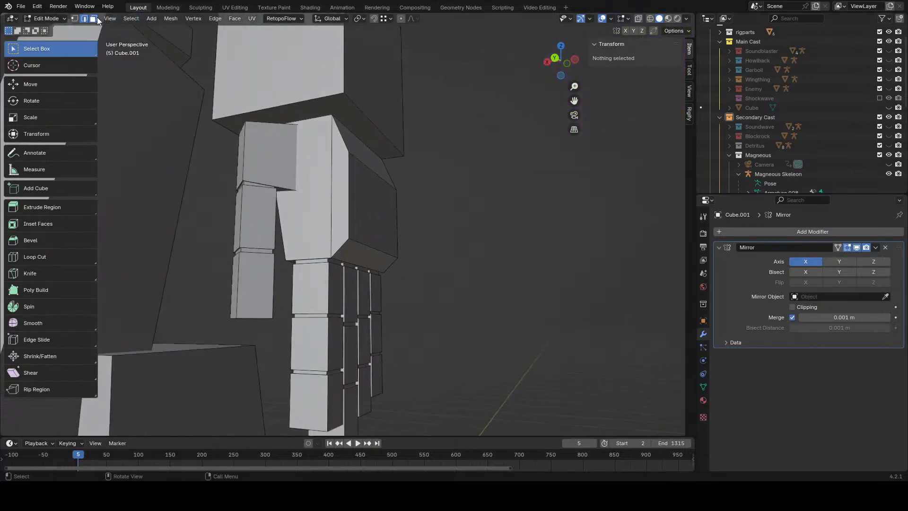
- Delete the extruded faces on the palm's outer side
key(l)
alt+click(346, 242)
key(x)
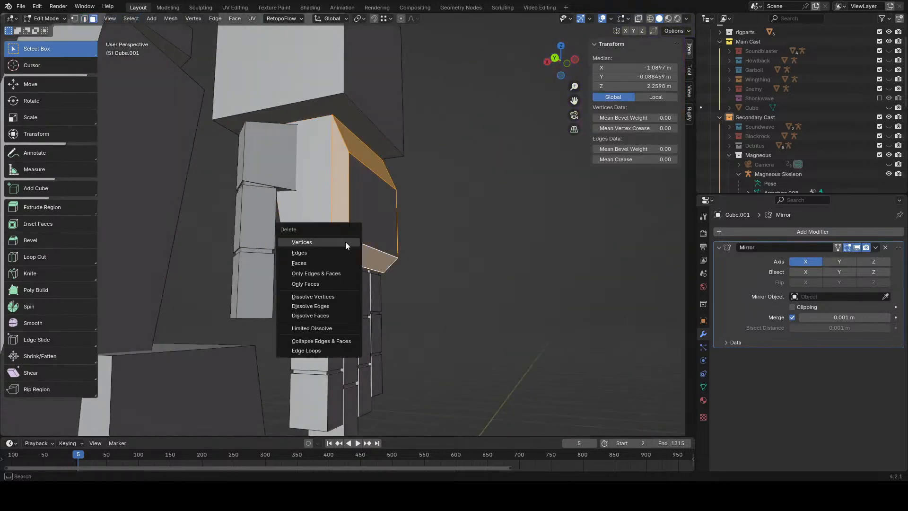
click(337, 263)
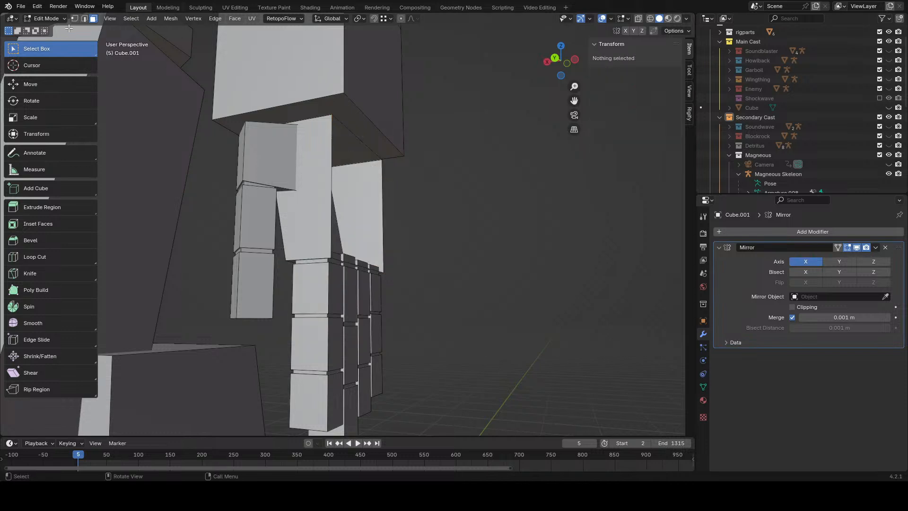
- Close the palm's open outer side with a flat face and move it about 0.012 m outward along X
click(375, 142)
middle_drag(431, 175, 430, 248)
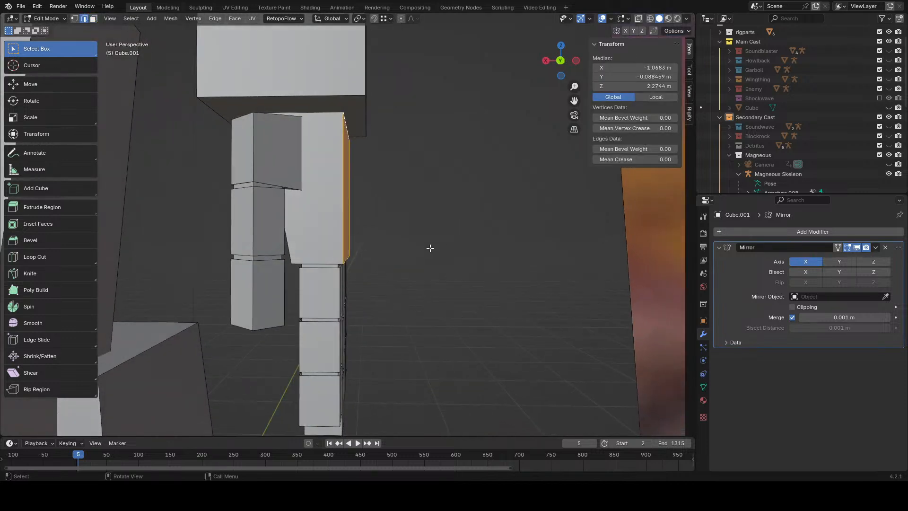
key(g)
key(x)
click(446, 257)
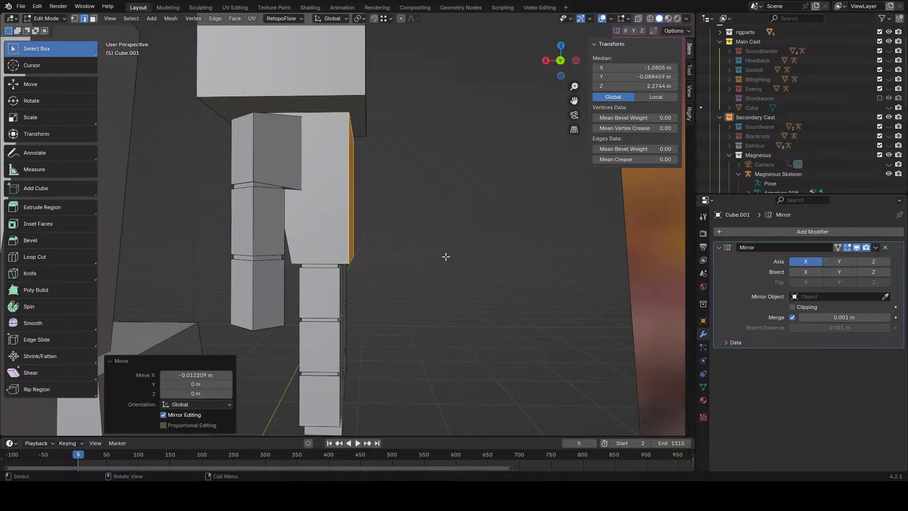
- Try a bevel on the palm's outer edge at the wrist end, and undo it
middle_drag(359, 125, 350, 124)
click(350, 124)
click(213, 18)
click(227, 39)
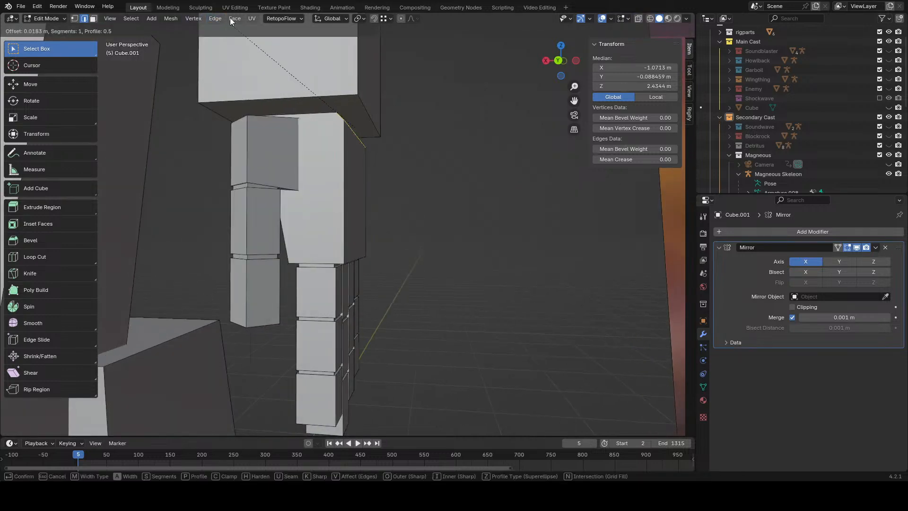
click(230, 422)
click(451, 333)
scroll(450, 334, down, 9)
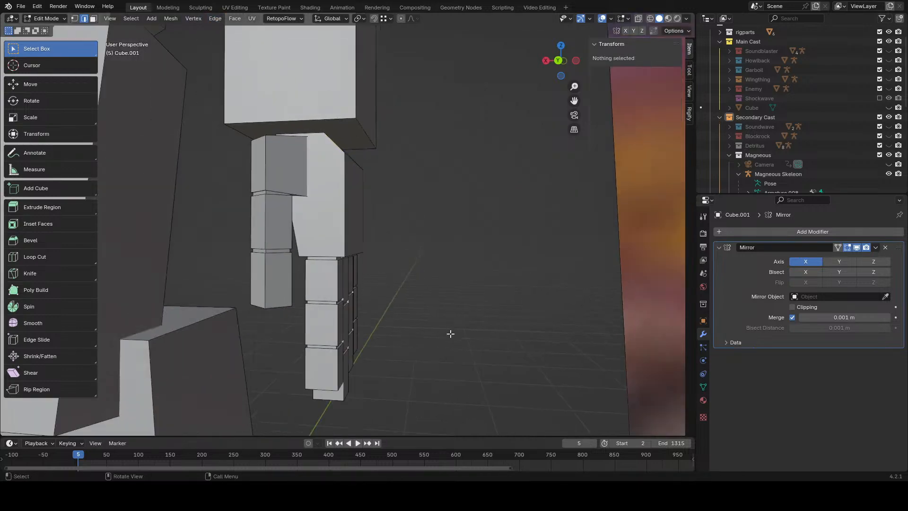
middle_drag(438, 334, 465, 304)
key(ctrl+z)
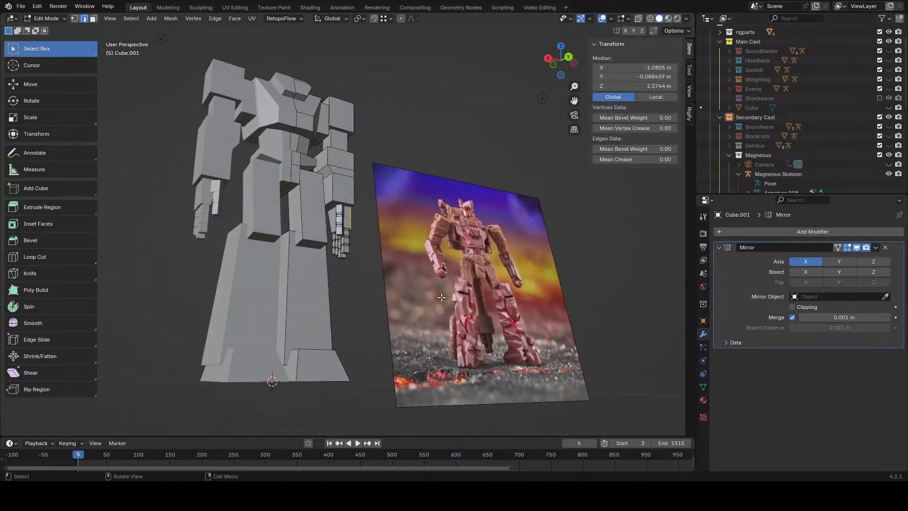
- Bevel the palm's inner edge at the wrist end with a single segment, and clear the selection
scroll(441, 297, up, 3)
click(444, 298)
mouse_move(355, 241)
middle_down()
mouse_move(302, 223)
mouse_move(348, 241)
middle_up()
scroll(317, 186, up, 4)
click(299, 173)
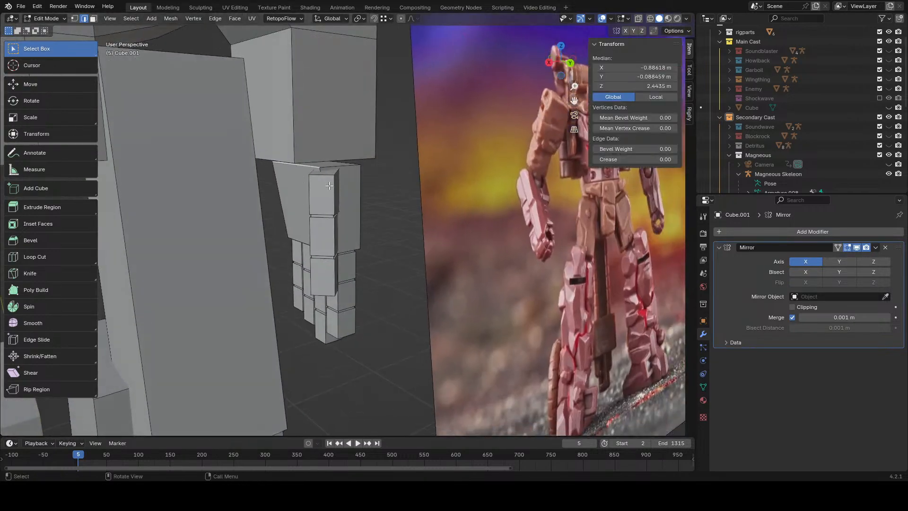
click(215, 19)
click(227, 39)
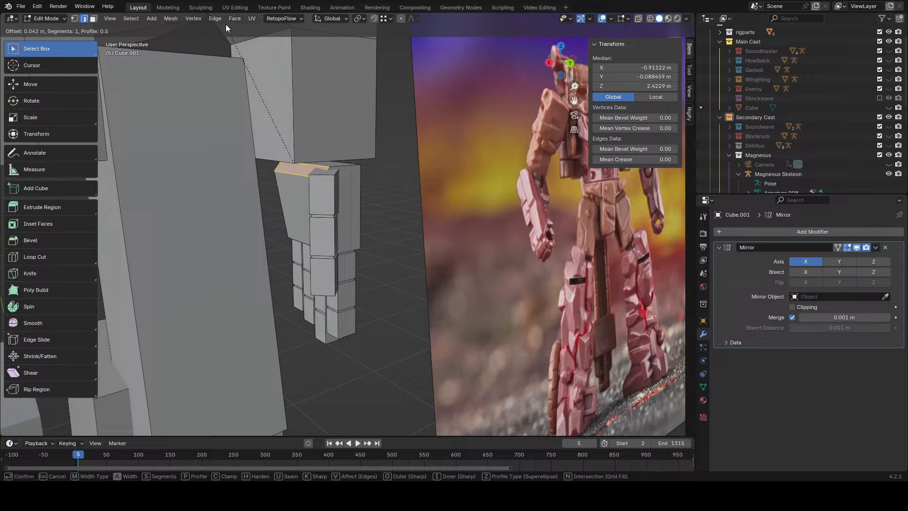
click(226, 434)
click(445, 369)
- Duplicate the forearm's bottom face in place and scale the copy to 0.417
scroll(444, 369, down, 8)
middle_drag(409, 348, 575, 319)
scroll(559, 300, up, 8)
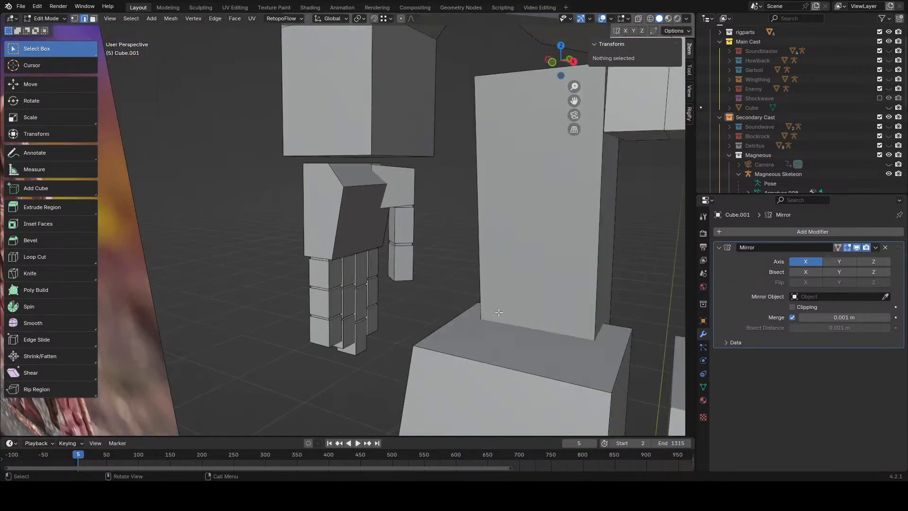
scroll(499, 313, up, 1)
middle_drag(365, 163, 372, 146)
click(95, 20)
click(408, 136)
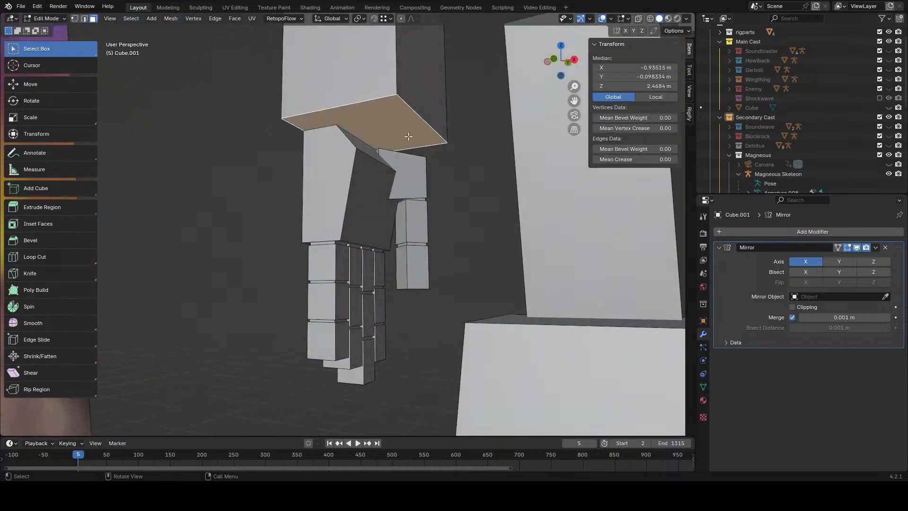
key(shift+d)
right_click(413, 138)
key(s)
click(450, 160)
- Extrude the duplicated face downward into a wrist block, and raise the block about 0.02 m along Z
key(e)
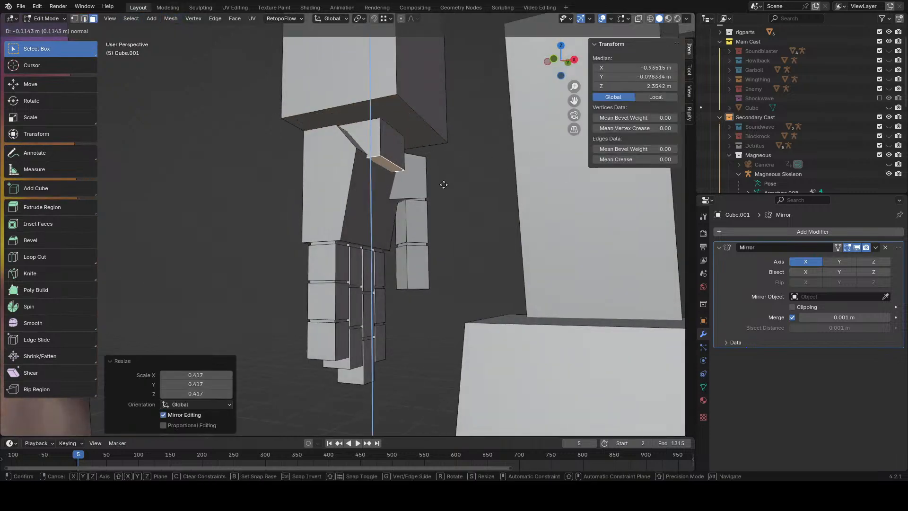
click(443, 189)
key(l)
key(g)
key(z)
click(415, 128)
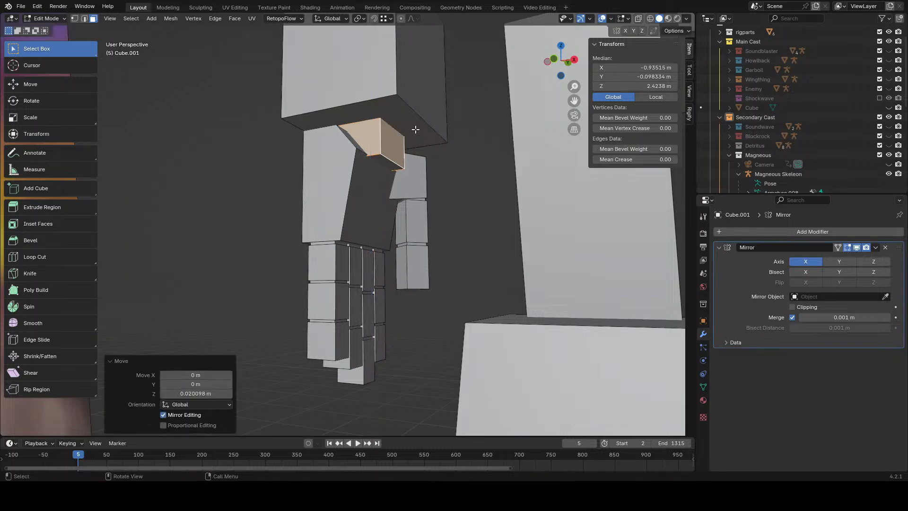
- Move the wrist block about 0.04 m outward along X and adjust its scale
middle_drag(416, 128, 453, 154)
key(g)
key(x)
right_click(446, 172)
key(g)
key(x)
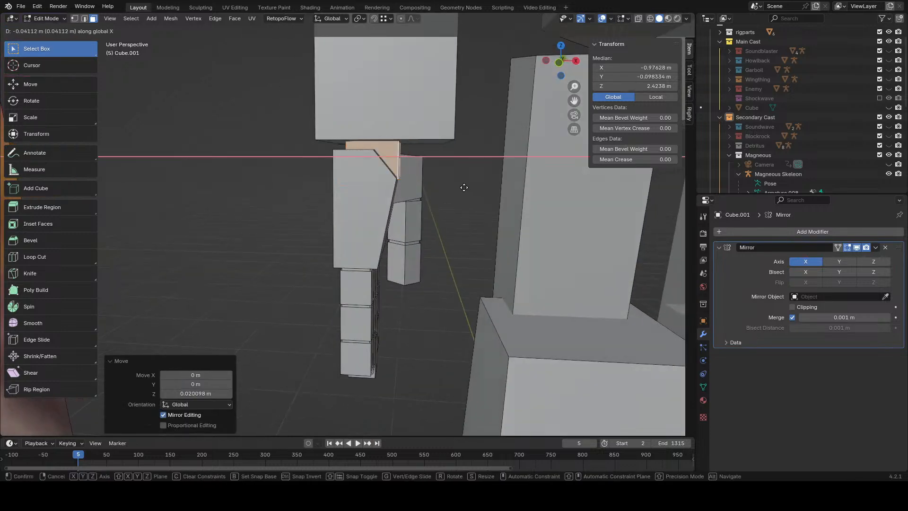
click(466, 188)
key(s)
click(486, 188)
middle_drag(486, 189, 606, 90)
key(g)
key(z)
click(373, 160)
- Select the whole hand in a see-through front view, leaving out the wrist block's near faces, and return to solid shading
key(shift+z)
click(559, 66)
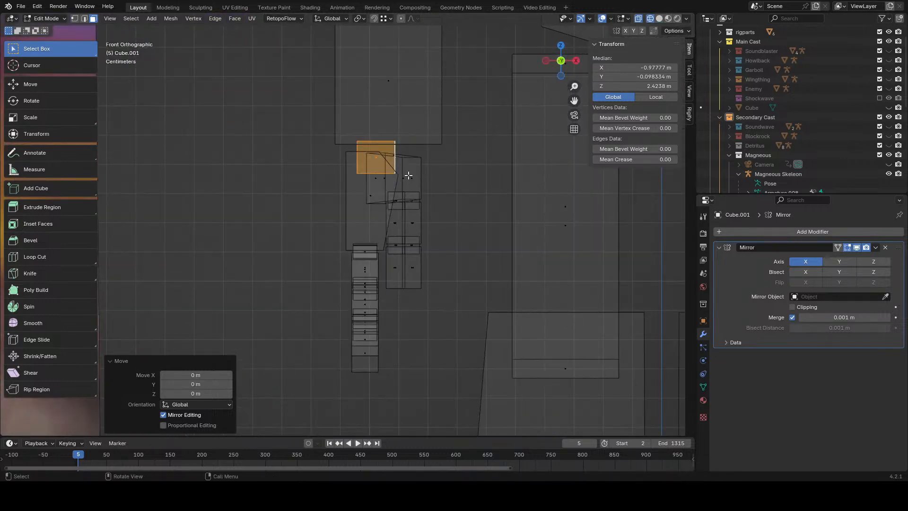
drag(390, 194, 321, 385)
middle_drag(320, 385, 390, 234)
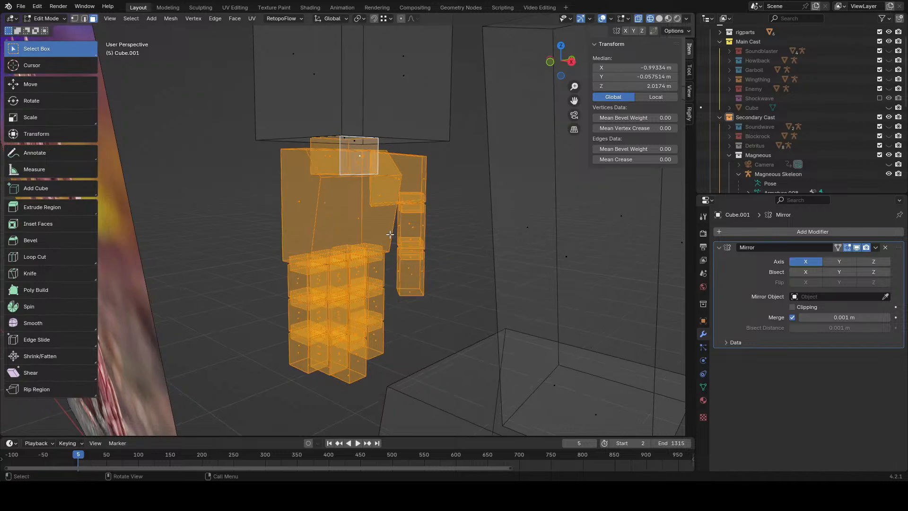
middle_drag(385, 149, 355, 140)
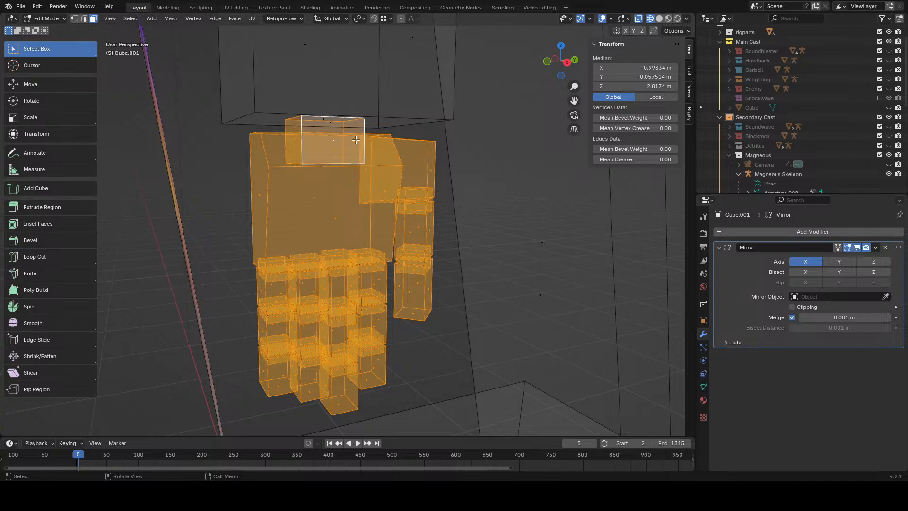
shift+middle_drag(357, 142, 364, 205)
scroll(401, 189, up, 5)
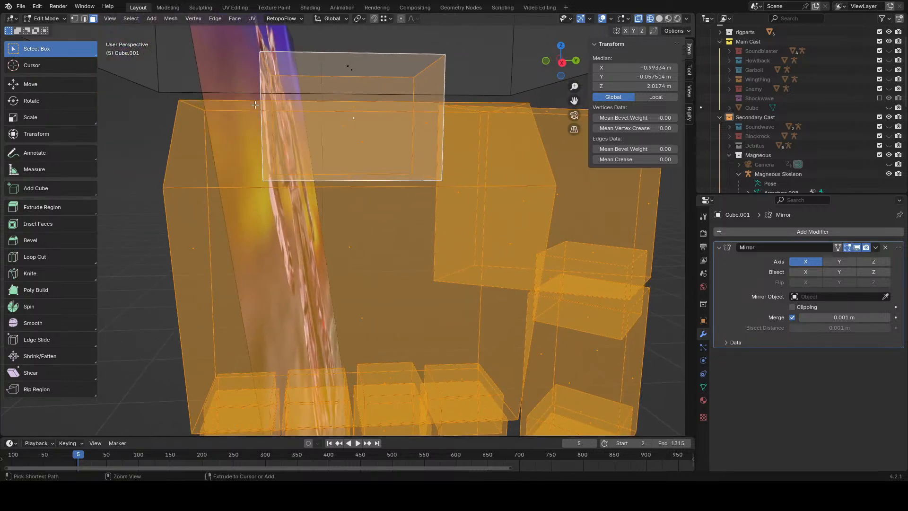
ctrl+drag(446, 138, 447, 141)
middle_drag(458, 152, 440, 156)
key(z)
click(484, 161)
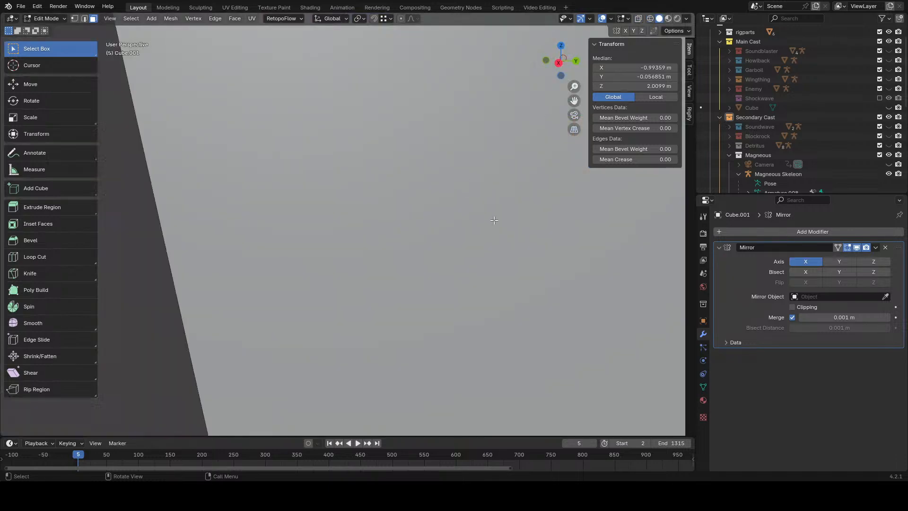
- Try shifting the hand about 0.008 m along negative Y, check it in a see-through left view, and undo the shift
scroll(493, 217, down, 4)
middle_drag(526, 258, 425, 239)
key(g)
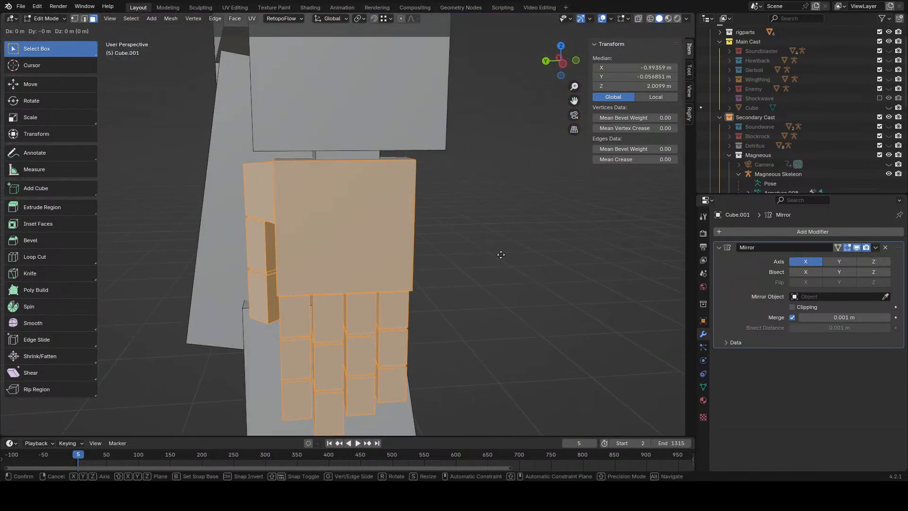
key(y)
click(503, 254)
key(ctrl+KP_3)
key(alt+z)
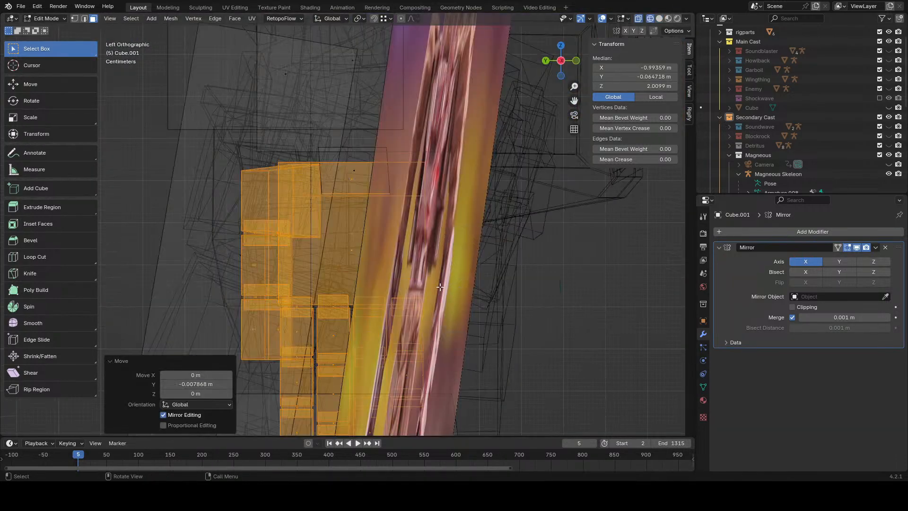
key(g)
key(y)
key(Escape)
key(ctrl+z)
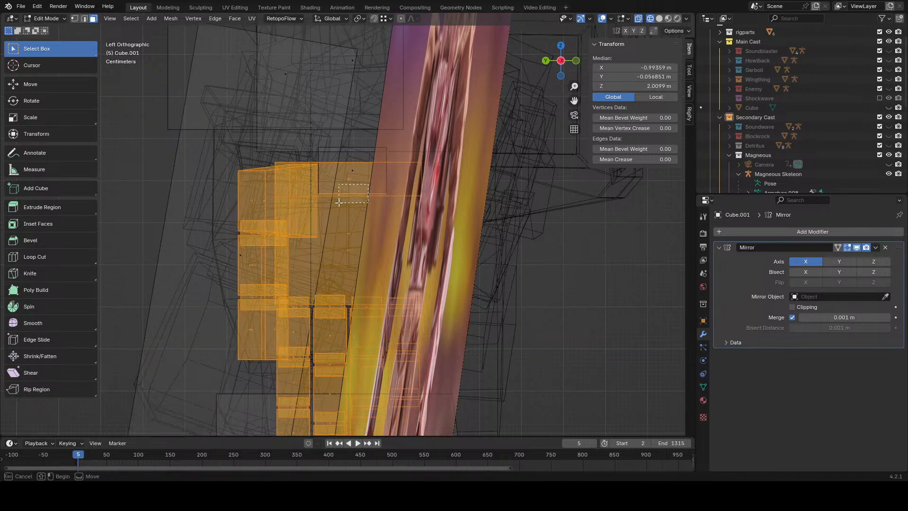
- Exclude the rest of the wrist block from the selection and move the hand about 0.017 m along negative Y
ctrl+drag(338, 203, 337, 203)
key(g)
key(y)
click(497, 271)
key(g)
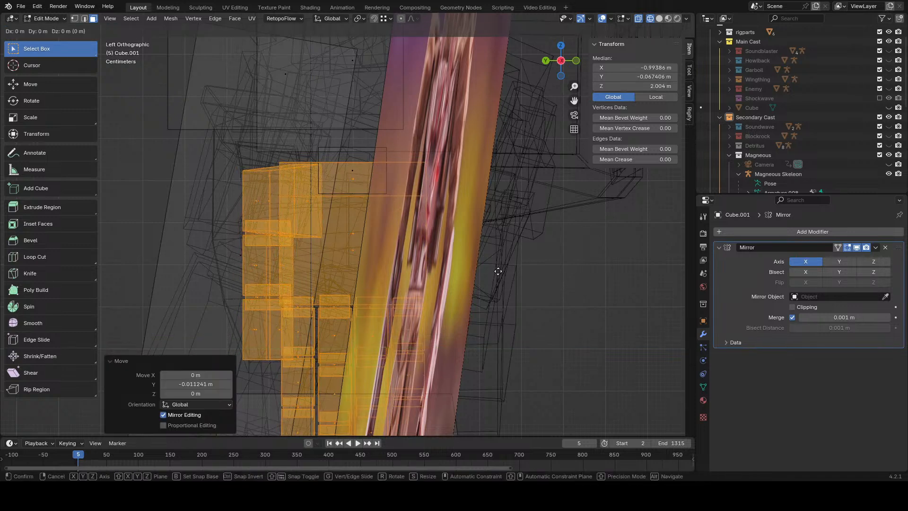
key(y)
click(501, 271)
key(z)
click(549, 272)
- Shift the selected hand along X beneath the forearm, and clear the selection
mouse_move(556, 274)
middle_down()
mouse_move(504, 289)
mouse_move(498, 265)
mouse_move(482, 260)
mouse_move(403, 257)
mouse_move(361, 279)
middle_up()
scroll(525, 286, down, 7)
scroll(526, 286, down, 4)
click(498, 266)
scroll(398, 260, down, 5)
drag(328, 226, 361, 260)
scroll(403, 288, up, 9)
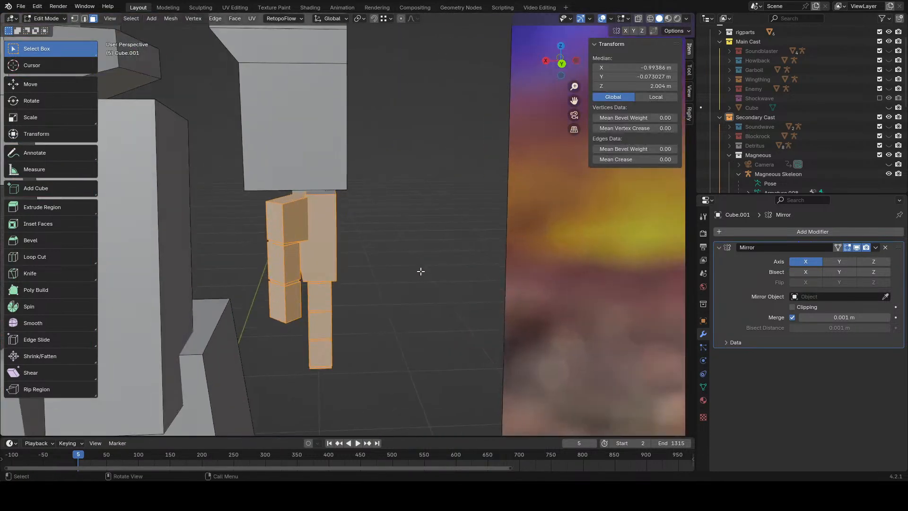
key(g)
key(y)
right_click(416, 270)
key(g)
mouse_move(415, 270)
middle_down()
mouse_move(412, 264)
mouse_move(457, 260)
mouse_move(482, 280)
mouse_move(669, 266)
mouse_move(524, 285)
mouse_move(419, 275)
middle_up()
key(x)
click(408, 262)
click(410, 268)
- Lower the rear top edge of the lower leg about 0.2 m along Z, and clear the selection
scroll(410, 268, down, 7)
scroll(457, 260, down, 4)
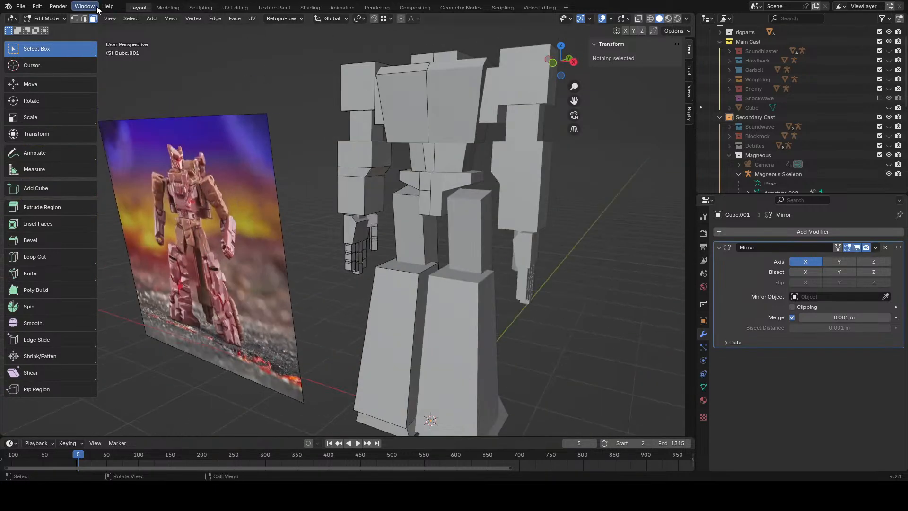
click(429, 204)
middle_drag(428, 204, 497, 288)
key(g)
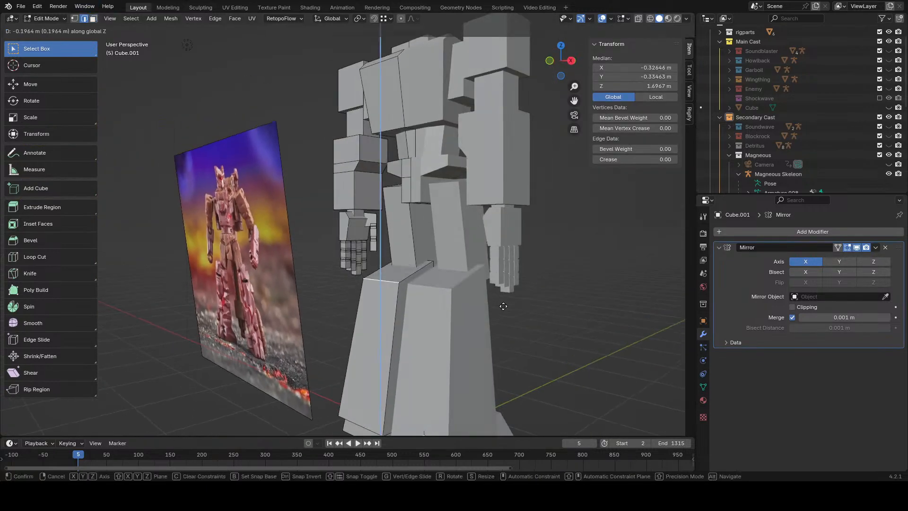
click(510, 310)
click(512, 310)
- Duplicate the torso's rear top edge in place and raise the copy about 0.24 m along Z
middle_drag(558, 310, 313, 285)
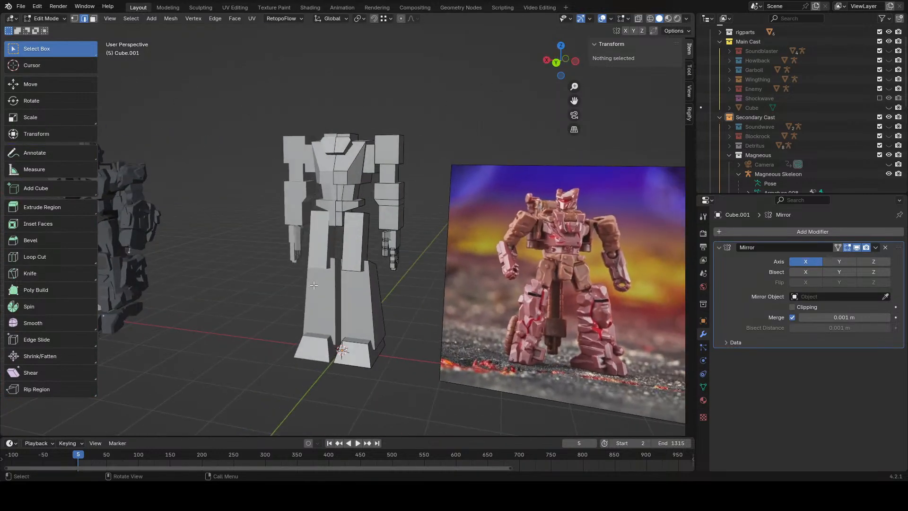
middle_drag(374, 286, 145, 140)
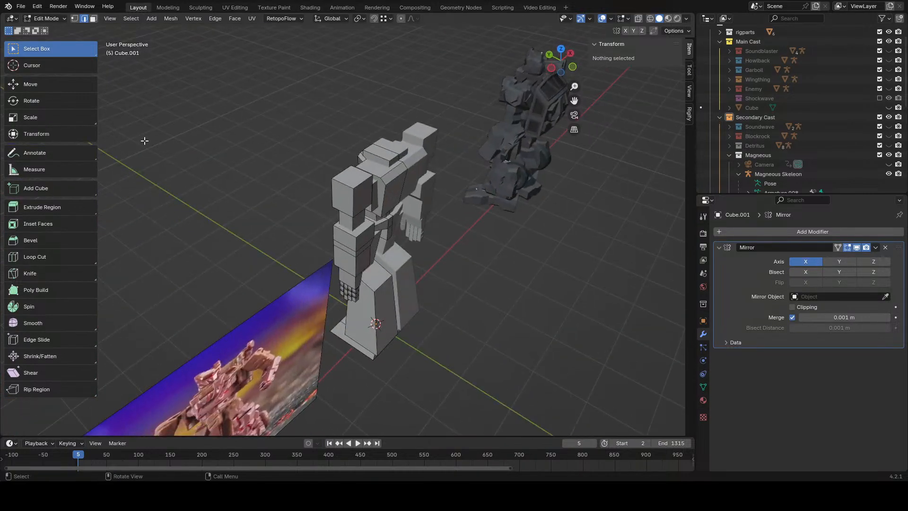
click(394, 178)
middle_drag(393, 178, 432, 270)
key(shift+d)
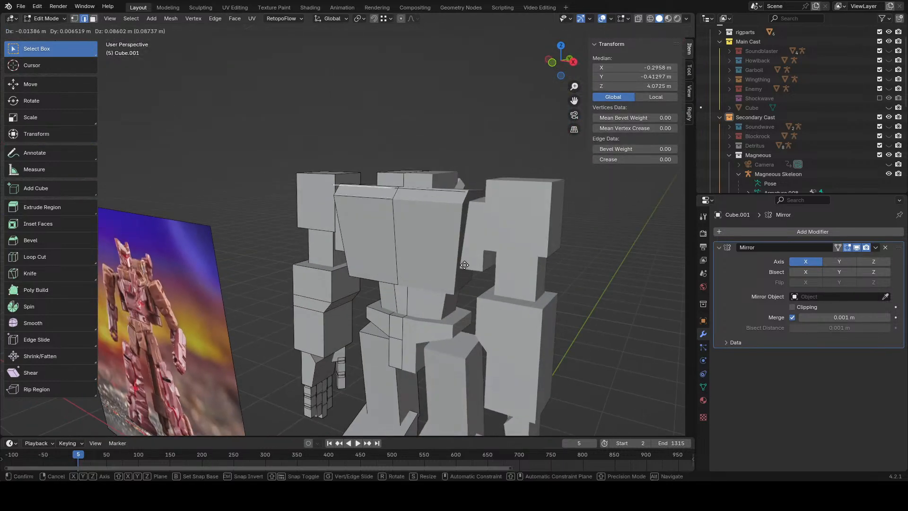
right_click(440, 264)
key(g)
key(z)
click(461, 235)
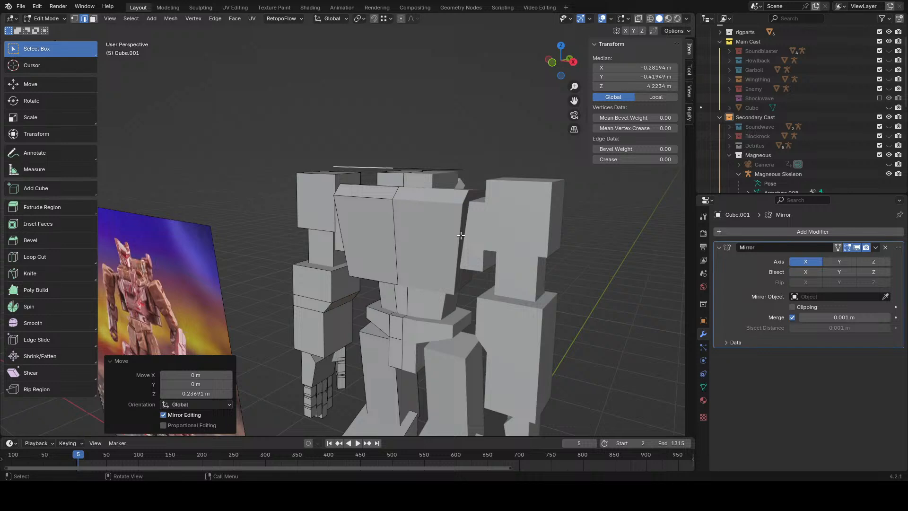
- Extrude the raised edge above the torso about 0.27 m rearward along negative Y
scroll(461, 235, up, 2)
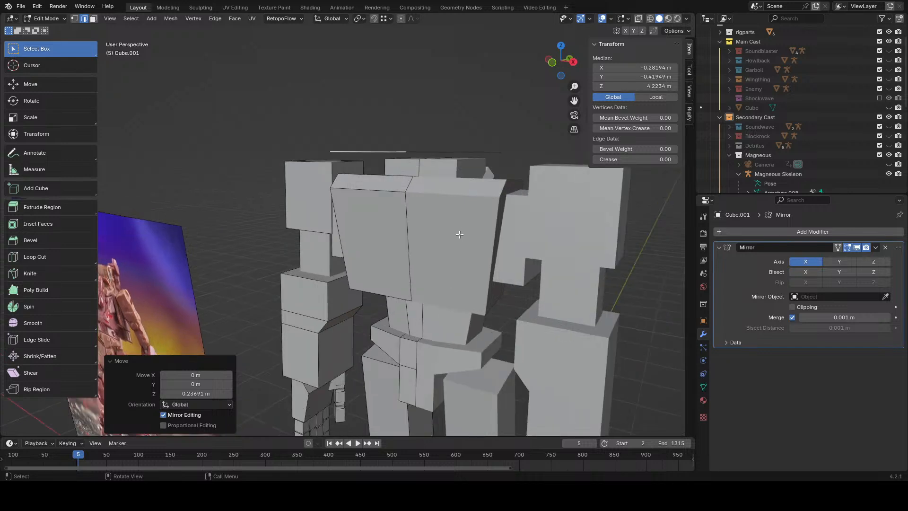
middle_drag(532, 214, 433, 214)
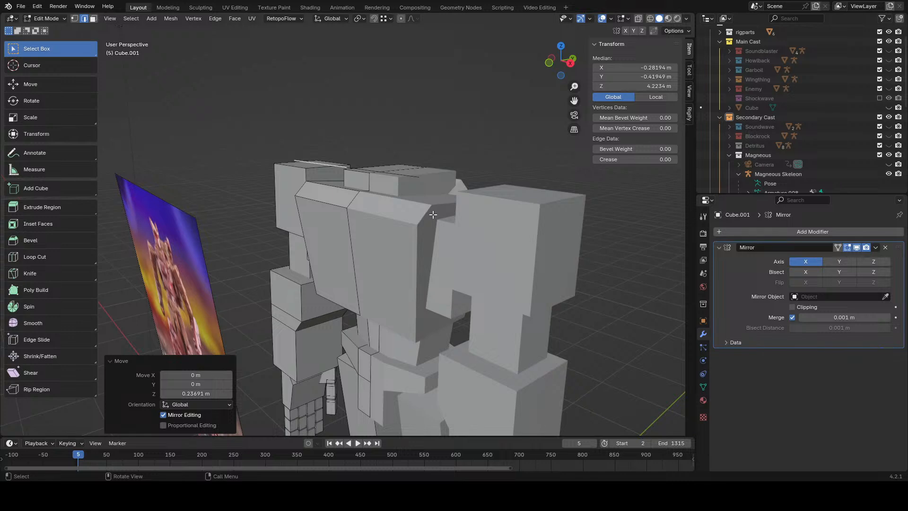
middle_drag(433, 214, 416, 235)
key(g)
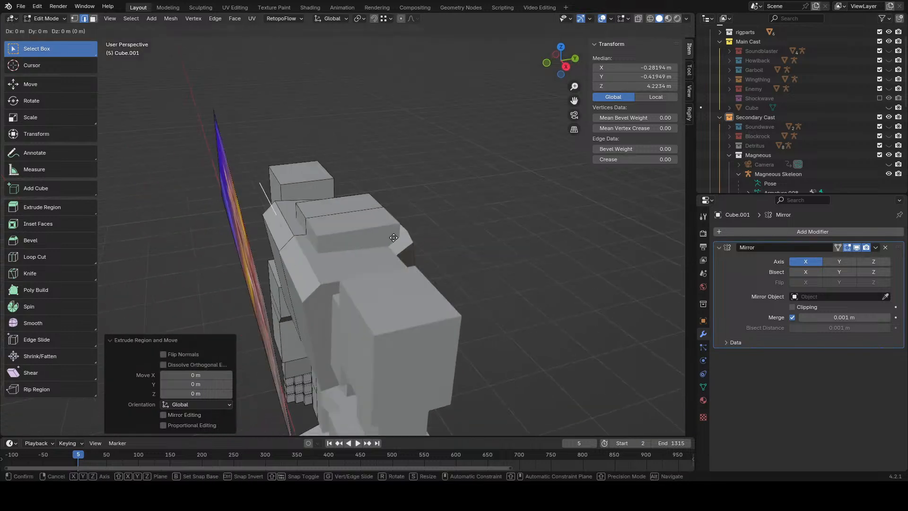
key(y)
click(350, 245)
middle_drag(358, 238, 352, 207)
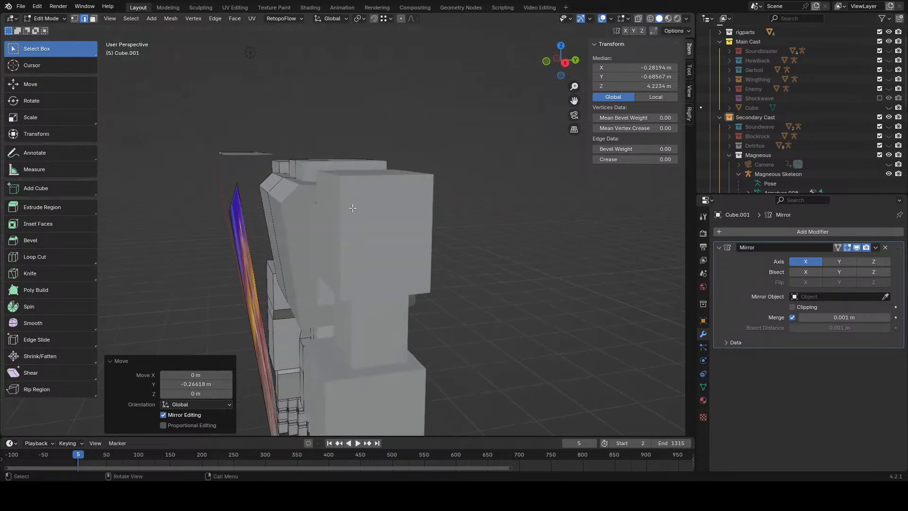
- In the right side view, extrude the edge outward and up, down about 0.69 m, and back toward the torso to outline a rear block
click(564, 62)
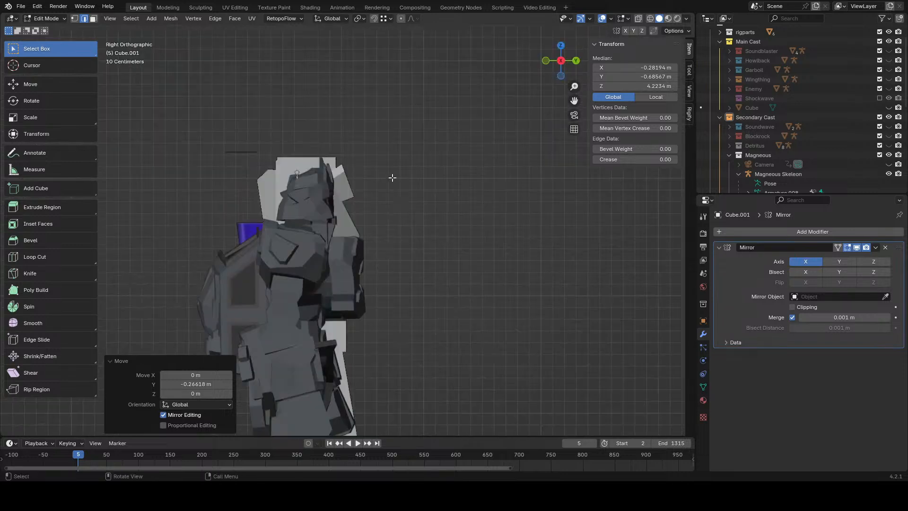
key(g)
click(365, 167)
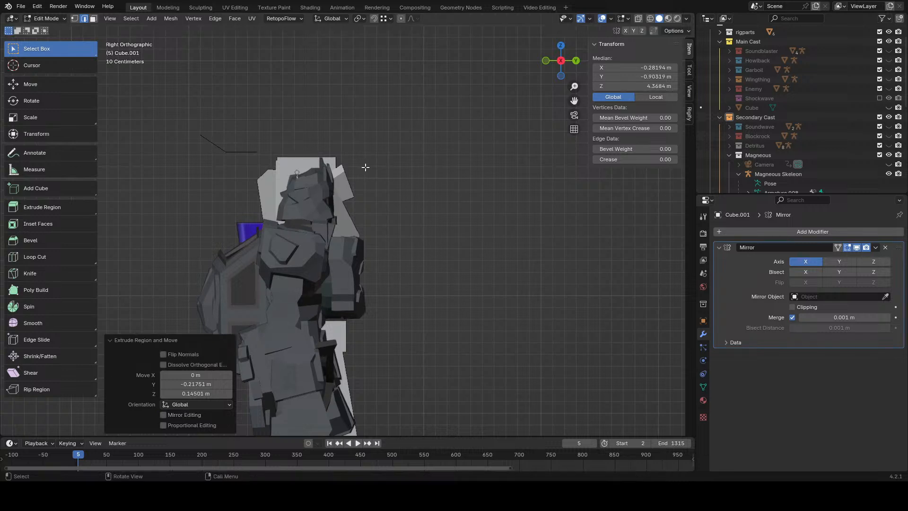
key(e)
click(337, 255)
key(e)
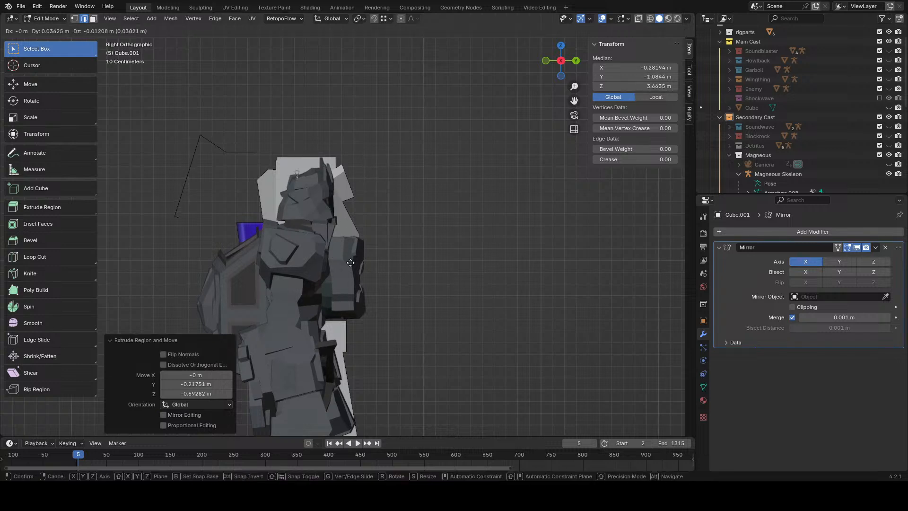
click(407, 283)
- Fill the open outer side of the rear block with faces between its border edges
middle_drag(345, 217, 356, 245)
click(289, 180)
click(356, 244)
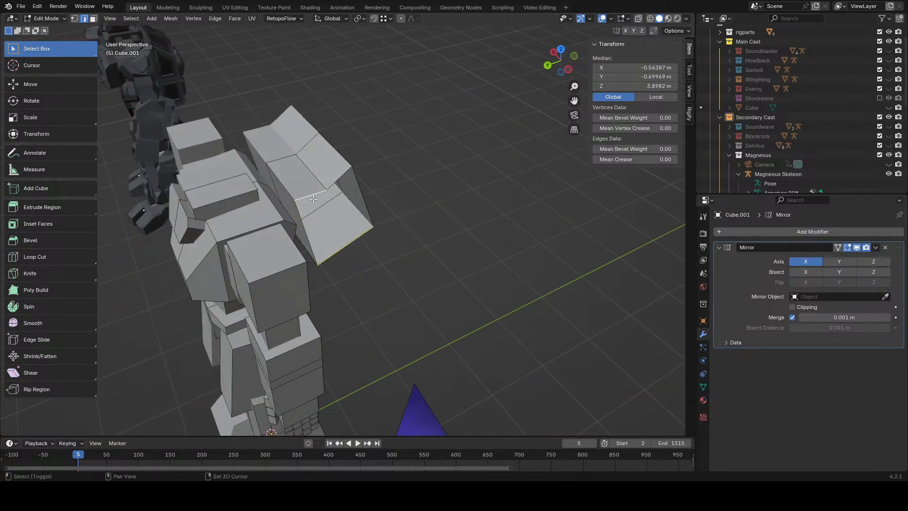
click(361, 203)
click(428, 226)
middle_drag(428, 226, 359, 235)
- Duplicate the center edge of the rear block's underside in place and scale the copy to about 0.51
click(410, 267)
middle_drag(410, 267, 450, 270)
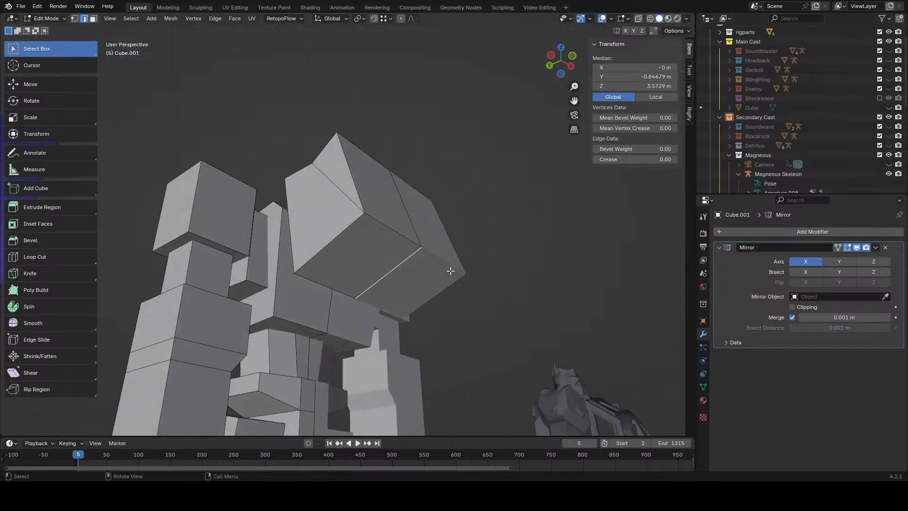
key(shift+d)
key(g)
right_click(438, 265)
key(s)
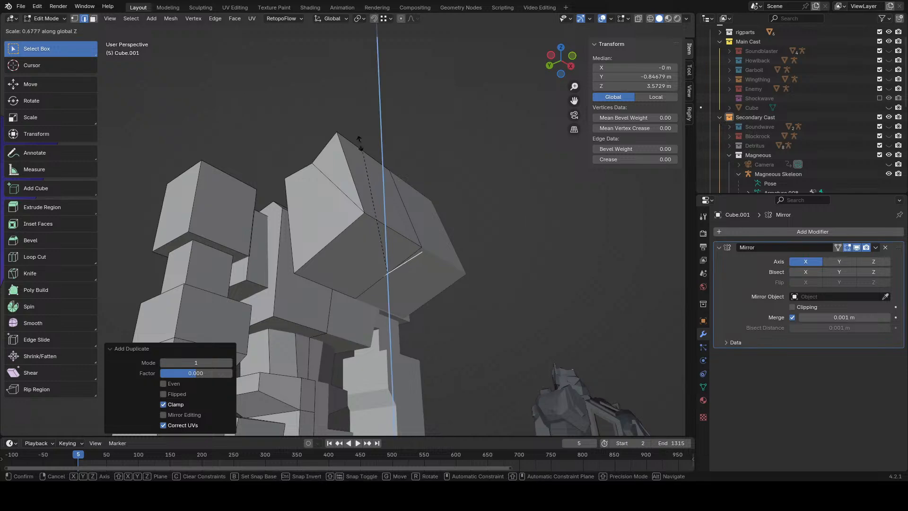
click(360, 151)
- In a left wireframe view, move the duplicated edge about 0.13 m along Y and 0.017 m along Z, and scale it up
click(556, 49)
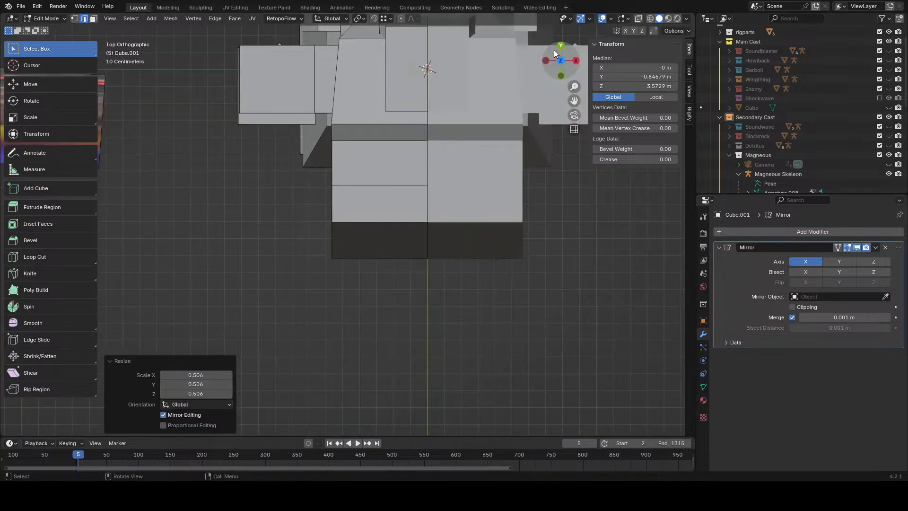
click(546, 61)
key(shift+z)
key(g)
click(417, 260)
key(s)
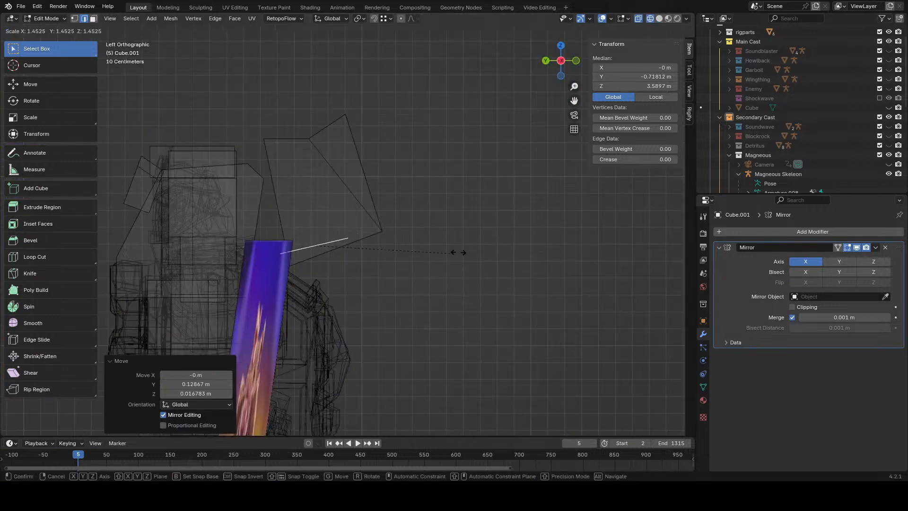
click(469, 249)
- Raise the duplicated edge inside the rear block, adjust its rotation, and nudge it about 0.014 m along Y
key(g)
click(474, 233)
key(r)
click(473, 247)
key(g)
click(468, 248)
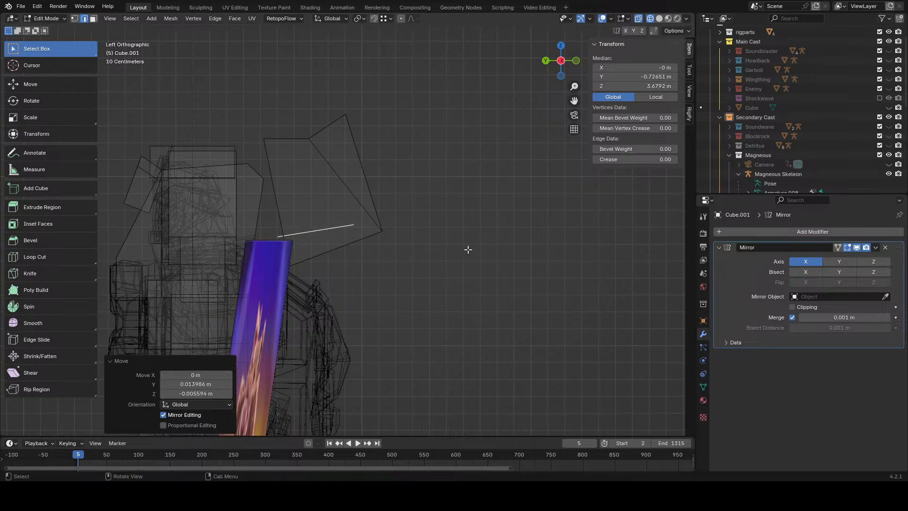
- Extrude the duplicated edge downward into a face and extrude that face about 0.39 m outward as a lower rear block
key(g)
click(474, 335)
key(shift+z)
middle_drag(474, 331, 361, 249)
click(414, 287)
key(e)
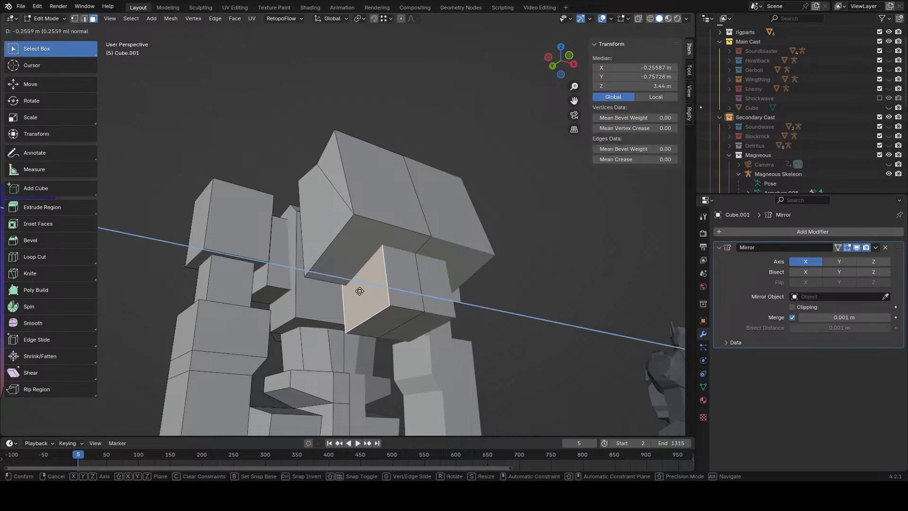
click(345, 291)
click(590, 308)
- Slightly reposition the outer side face of the lower rear block
scroll(473, 305, down, 4)
middle_drag(590, 308, 360, 284)
scroll(463, 307, up, 4)
click(351, 278)
key(g)
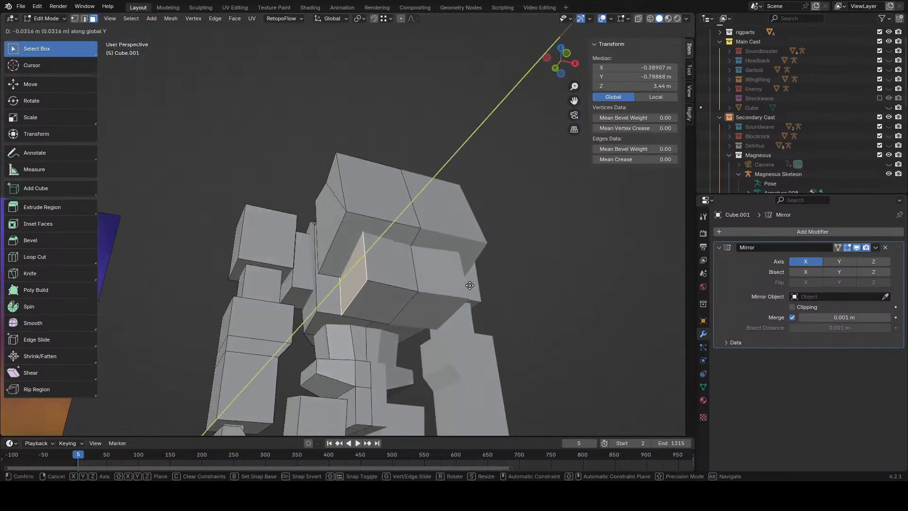
click(446, 260)
- Select the faces of both rear blocks, enable X mesh symmetry, and scale the selection down
shift+click(406, 221)
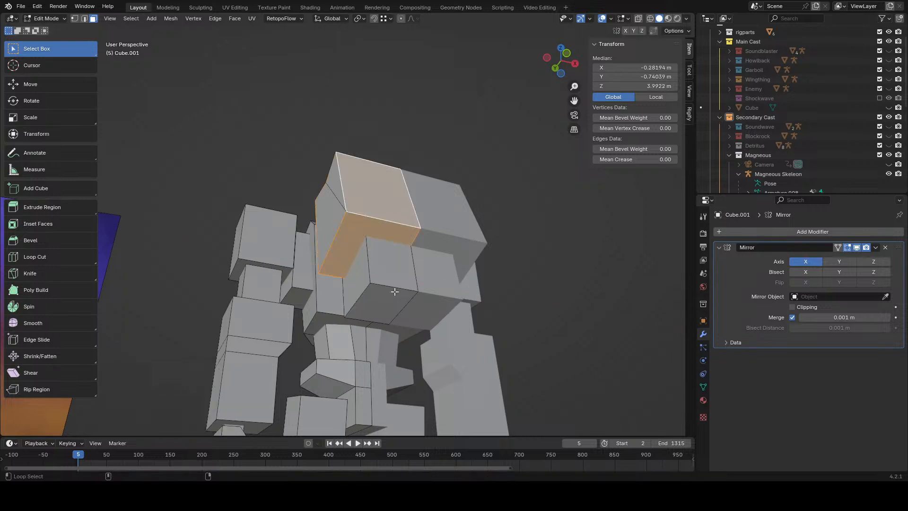
alt+shift+click(395, 292)
click(628, 32)
middle_drag(579, 124, 507, 182)
key(s)
click(520, 230)
- Move both rear blocks toward the torso along Y and about 0.045 m along X
middle_drag(515, 232, 485, 217)
key(g)
key(y)
click(462, 257)
key(g)
key(x)
click(396, 252)
- Rotate both rear blocks about 3.2° around X and move them about 0.014 m along Y
key(r)
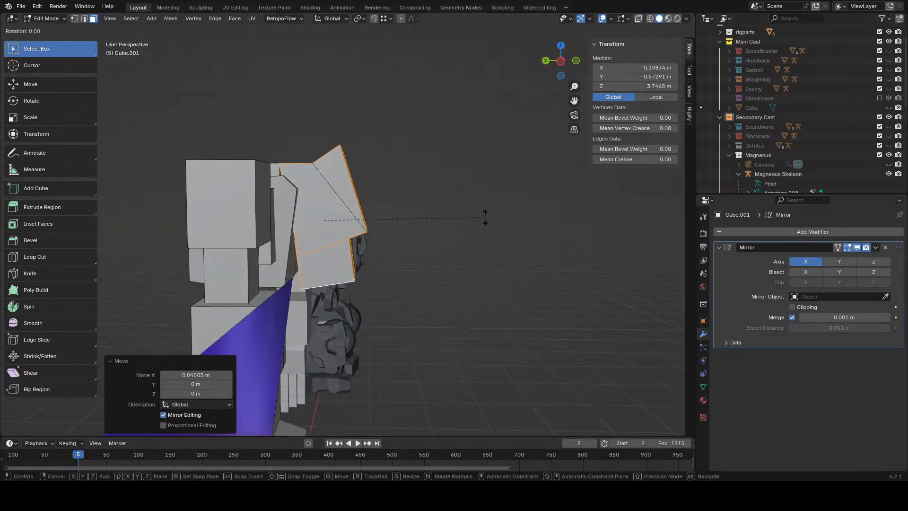
key(y)
key(x)
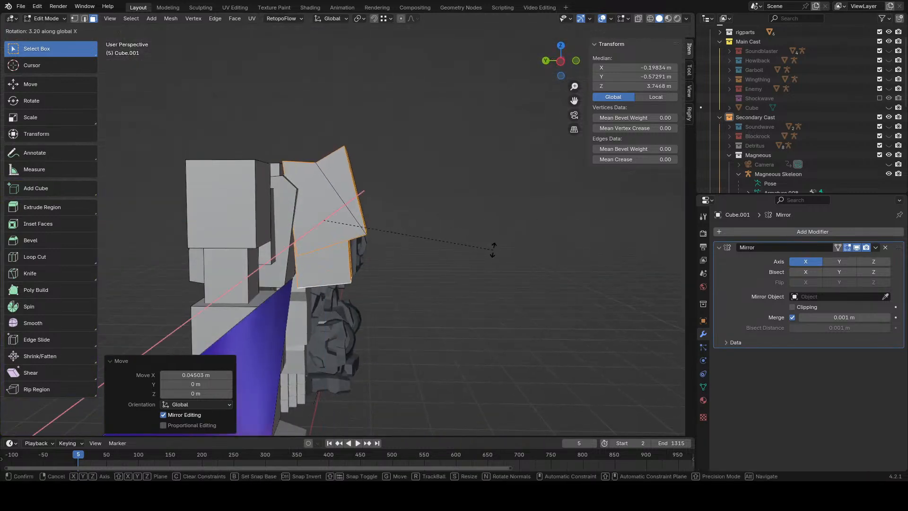
right_click(492, 249)
key(g)
key(y)
click(487, 250)
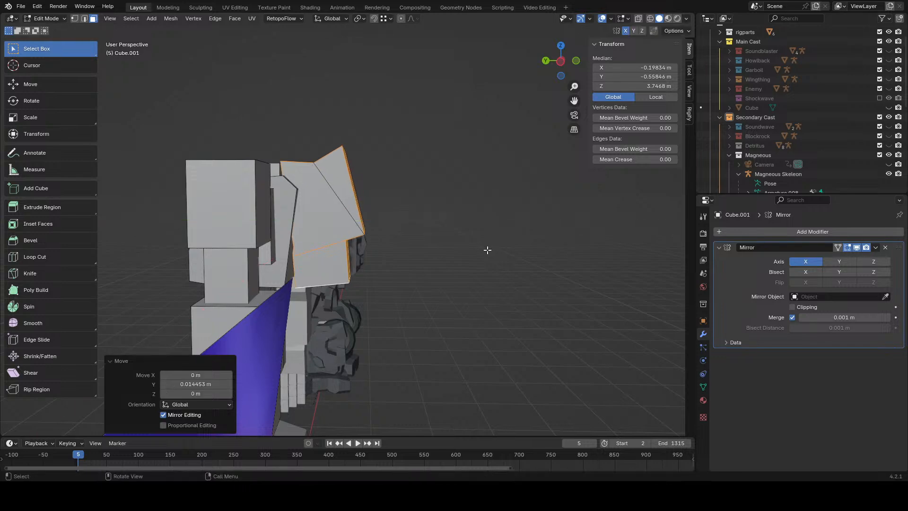
- Move the sloped top face of the upper rear block along Z, and clear the selection
middle_drag(338, 148, 361, 172)
click(311, 155)
key(g)
key(z)
click(328, 166)
click(434, 198)
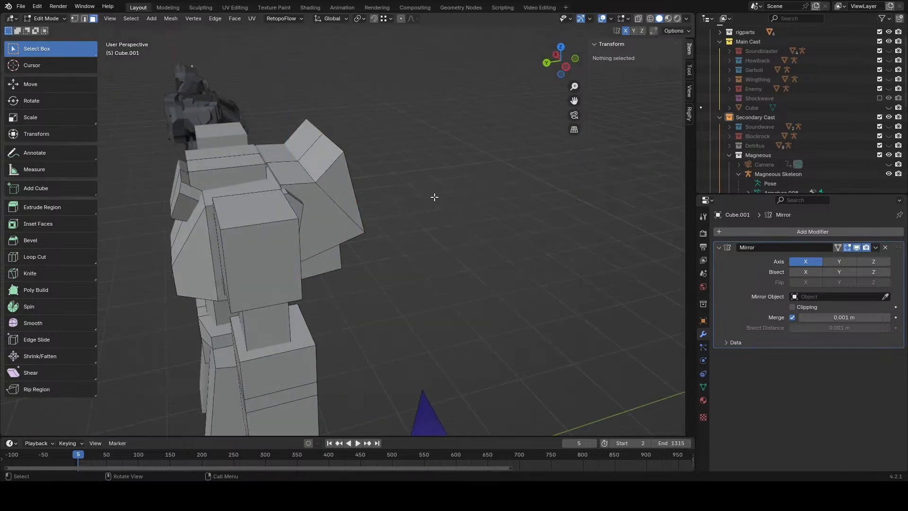
- Lower the bottom face of the lower rear block about 0.073 m along Z, and clear the selection
middle_drag(435, 197, 548, 166)
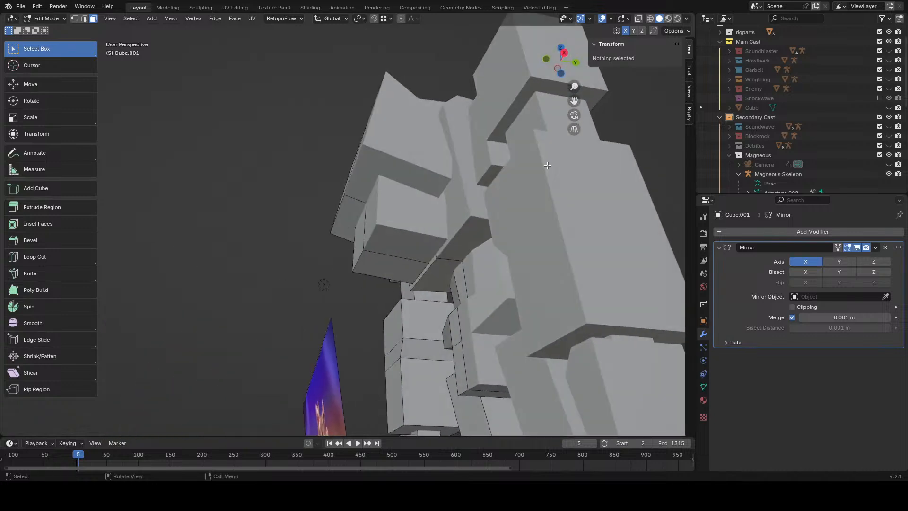
click(386, 258)
key(g)
key(z)
click(349, 243)
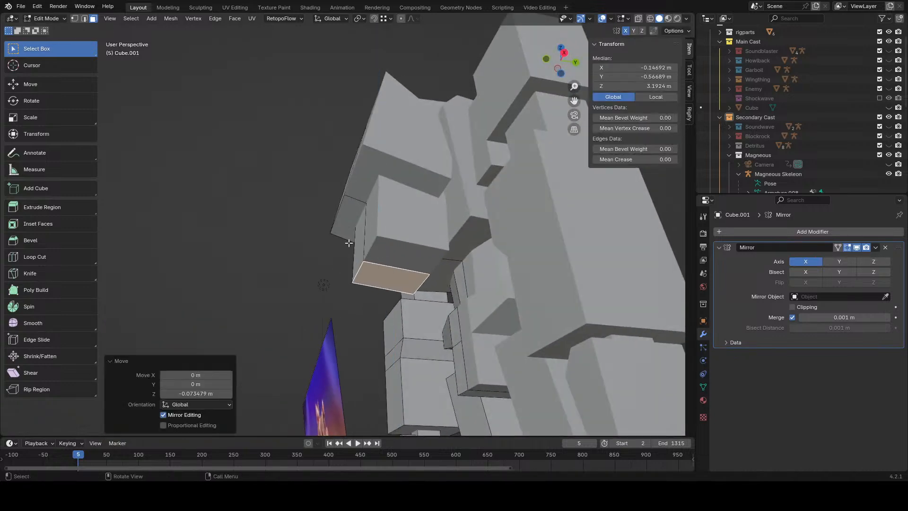
click(348, 243)
click(371, 253)
- Try to move the rear face of the lower rear block about 0.08 m along Y
mouse_move(370, 253)
middle_down()
mouse_move(379, 265)
mouse_move(365, 269)
mouse_move(484, 244)
middle_up()
click(369, 267)
key(g)
key(y)
click(383, 271)
click(650, 19)
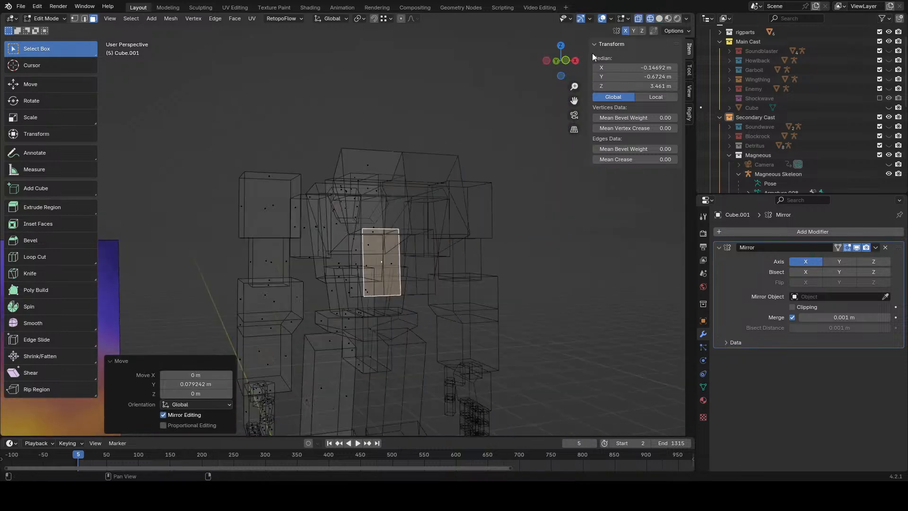
key(ctrl+z)
- Select the interior faces along the rear blocks' mirror plane in front wireframe view, delete them, and return to solid shading
click(567, 62)
drag(439, 137, 406, 296)
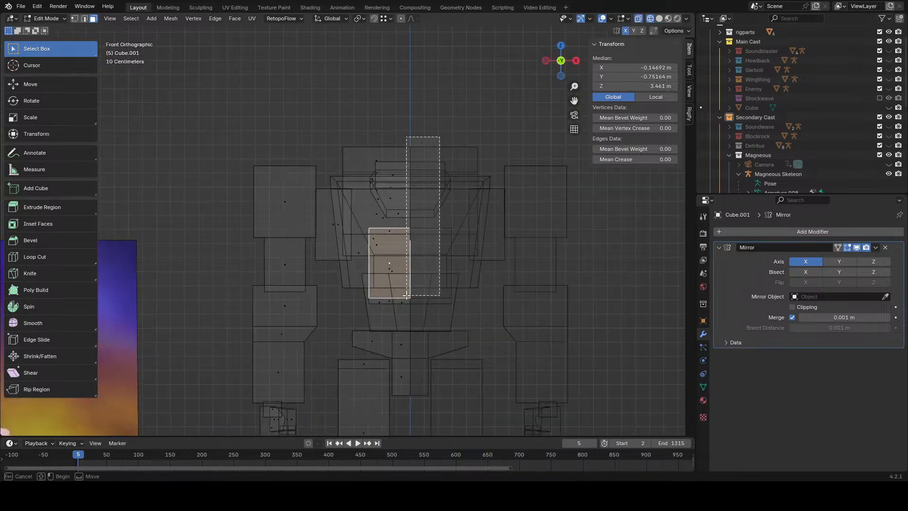
drag(403, 337, 408, 417)
mouse_move(481, 280)
middle_down()
mouse_move(447, 286)
mouse_move(546, 258)
middle_up()
key(x)
click(448, 286)
key(z)
click(502, 287)
- Shift the outer side face of the lower rear block along X, and clear the selection
click(360, 279)
key(g)
key(y)
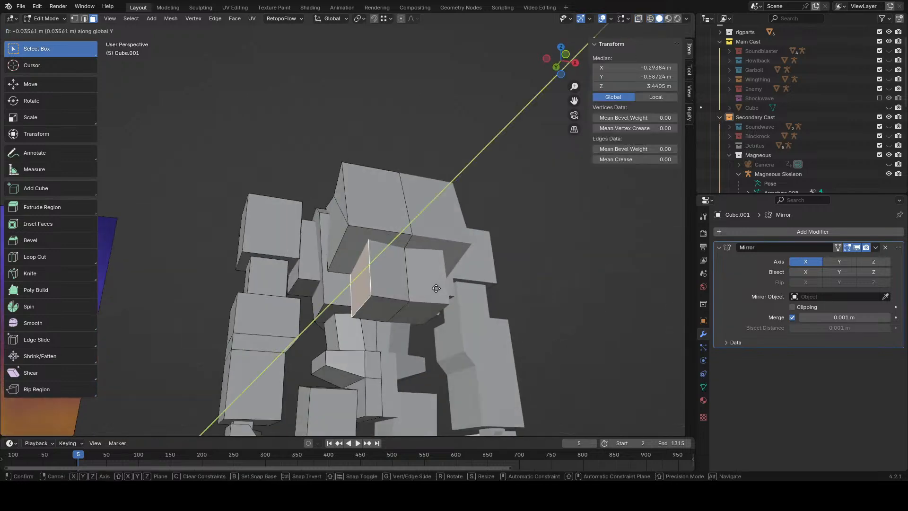
right_click(439, 289)
key(g)
key(x)
click(451, 290)
click(452, 289)
- Move the bottom outer edge of the upper rear block about 0.1 m inward along X
middle_drag(452, 290, 405, 238)
scroll(417, 284, down, 3)
scroll(435, 265, up, 4)
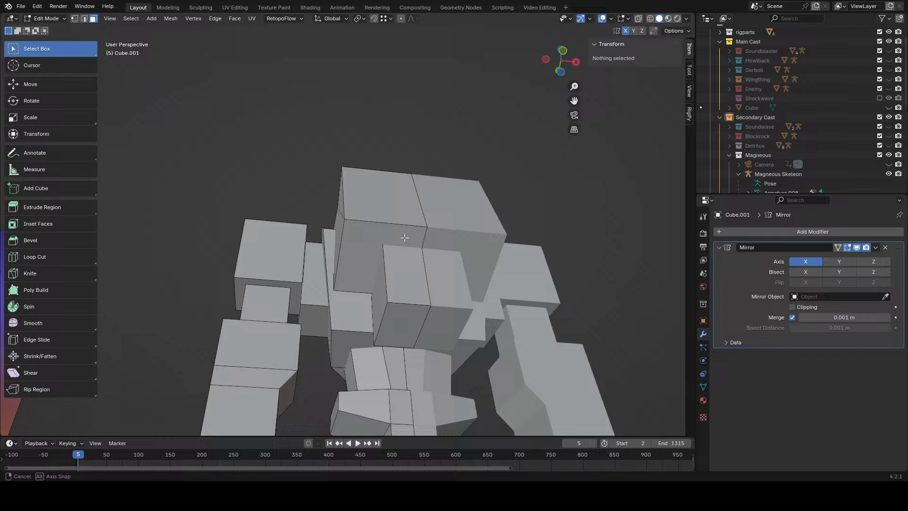
click(340, 188)
key(g)
key(x)
click(540, 330)
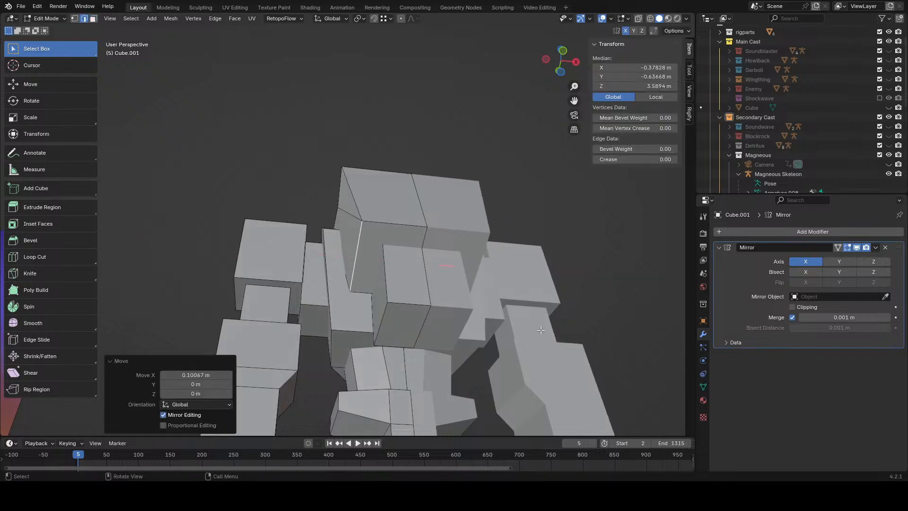
- In vertex mode, move the top outer corner vertex of the upper rear block inward along X, and clear the selection
middle_drag(541, 330, 313, 246)
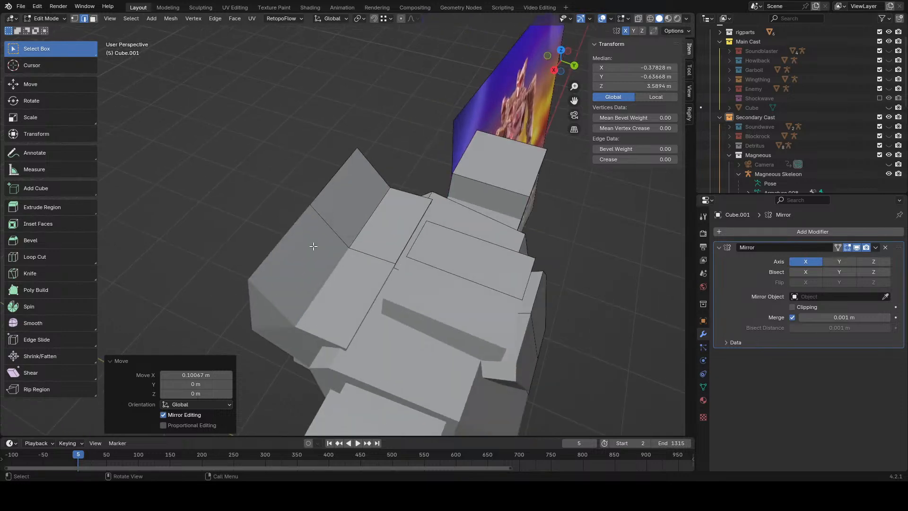
click(75, 19)
click(356, 149)
key(g)
middle_drag(474, 183, 328, 313)
key(x)
click(388, 200)
click(430, 211)
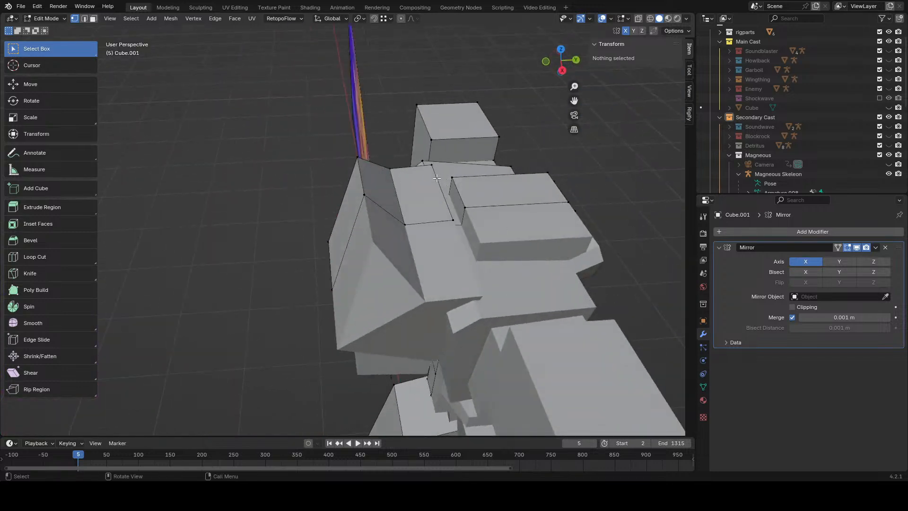
- Move the top outer vertex beside the torso on the upper rear block along X
click(436, 178)
middle_drag(437, 178, 449, 133)
key(g)
key(x)
click(547, 265)
- Nudge the two bottom outer corner vertices of the upper rear block along X, and clear the selection
click(367, 311)
key(g)
key(x)
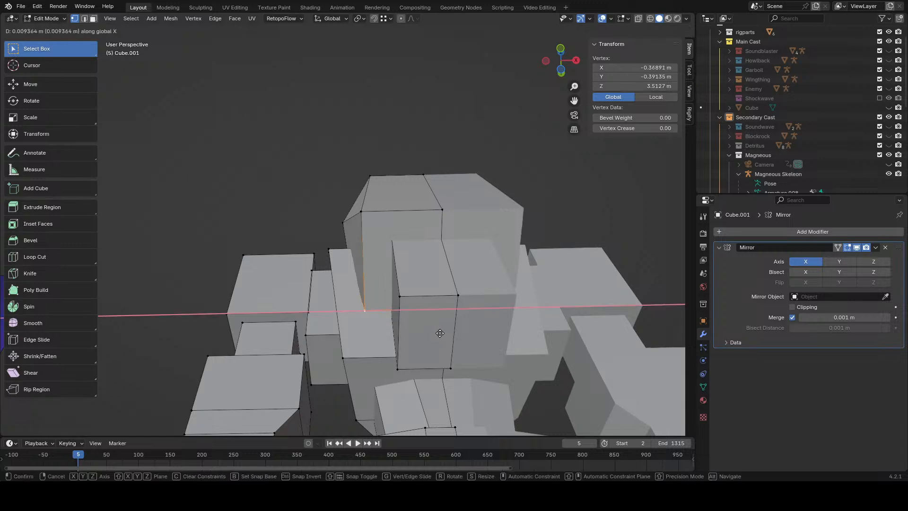
click(439, 333)
middle_drag(440, 333, 474, 286)
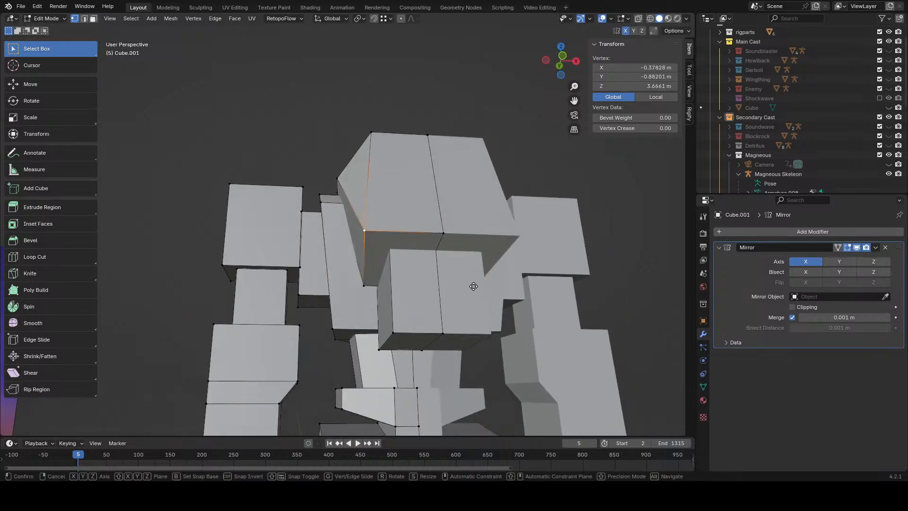
key(y)
key(y)
key(x)
click(473, 286)
click(541, 303)
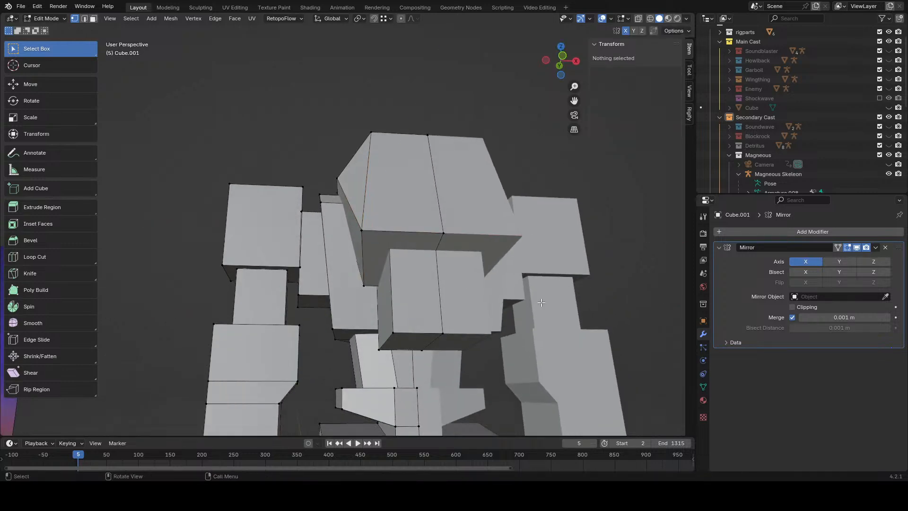
- In wireframe shading, select the top rear vertices of the lower rear block, and return to solid shading
mouse_move(541, 303)
middle_down()
mouse_move(428, 320)
mouse_move(479, 317)
mouse_move(472, 294)
middle_up()
scroll(472, 294, up, 2)
key(shift+z)
click(365, 215)
shift+click(370, 203)
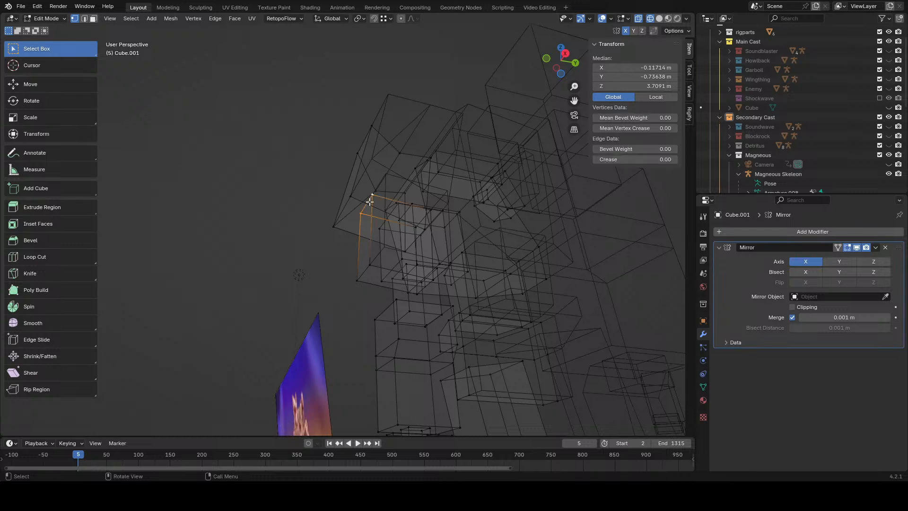
key(shift+z)
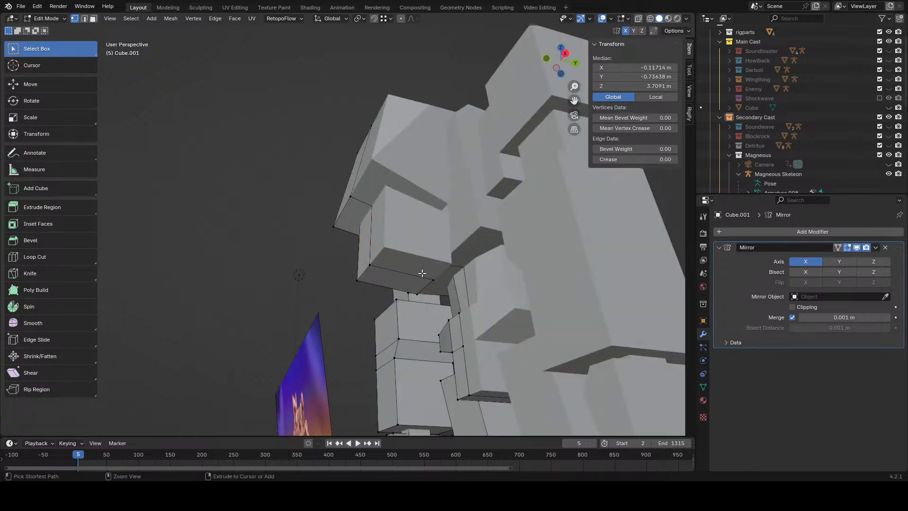
key(g)
key(x)
right_click(430, 272)
key(g)
key(z)
right_click(433, 271)
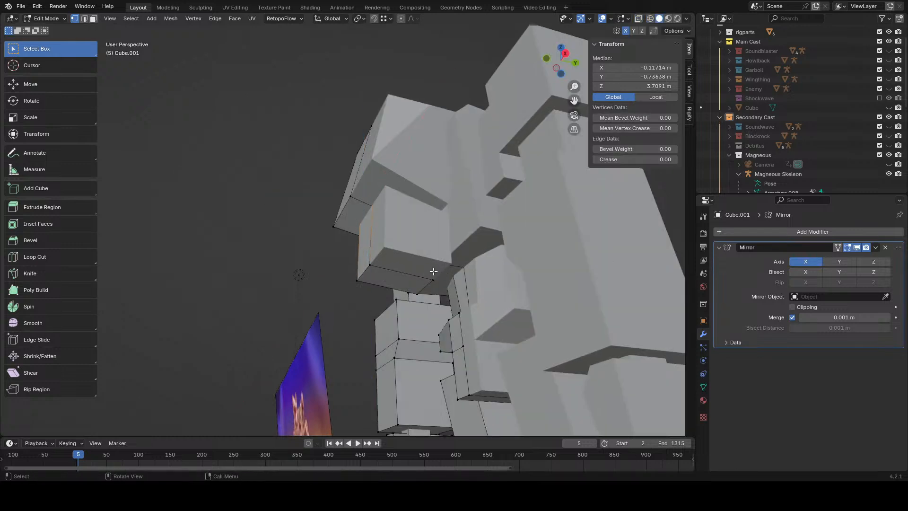
- Shift the selected top rear vertices and the two bottom rear vertices of the lower rear block toward the torso along Y
key(g)
key(y)
click(427, 269)
click(370, 265)
shift+click(360, 282)
key(g)
key(y)
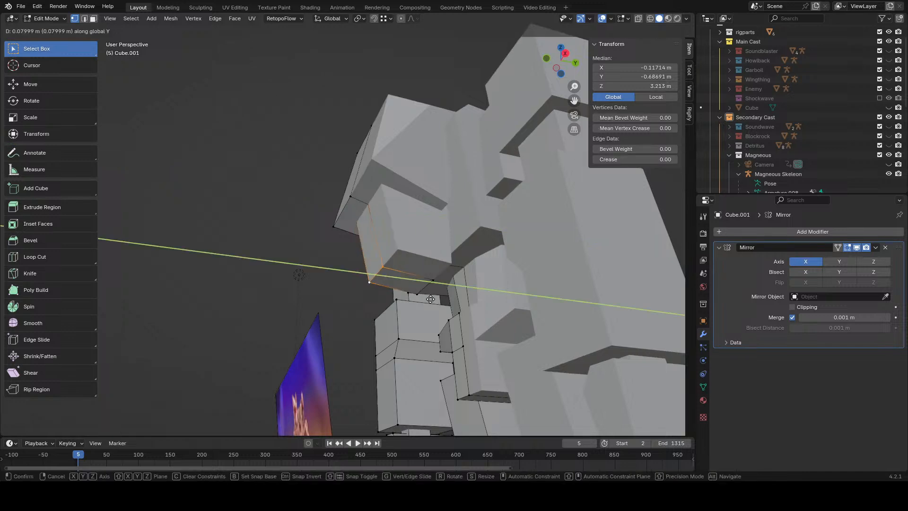
click(430, 299)
middle_drag(431, 299, 84, 343)
key(z)
click(492, 307)
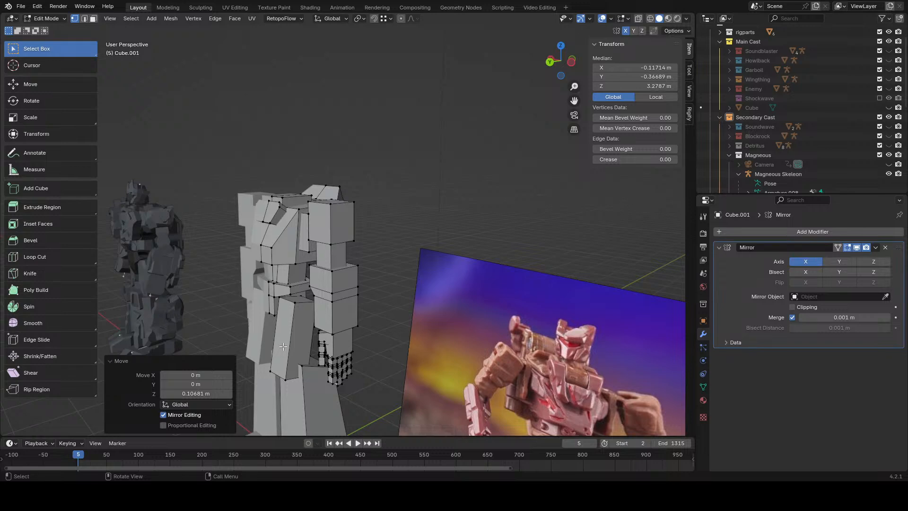
- Duplicate the top rear edge of the pelvis's central block and move the copy backward along Y
middle_drag(283, 347, 540, 244)
scroll(363, 167, up, 4)
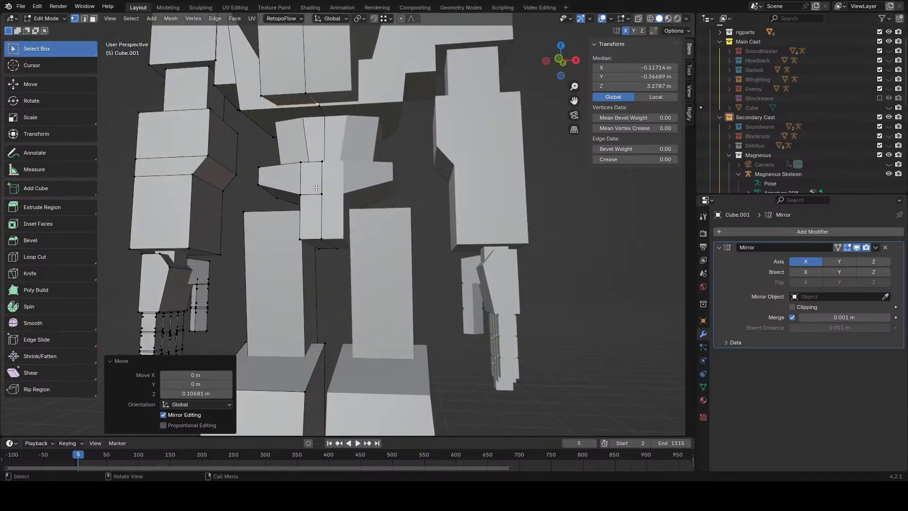
click(327, 168)
shift+click(319, 175)
middle_drag(397, 175, 411, 201)
click(352, 181)
ctrl+click(365, 177)
key(shift+d)
right_click(417, 204)
key(g)
key(y)
click(392, 213)
key(e)
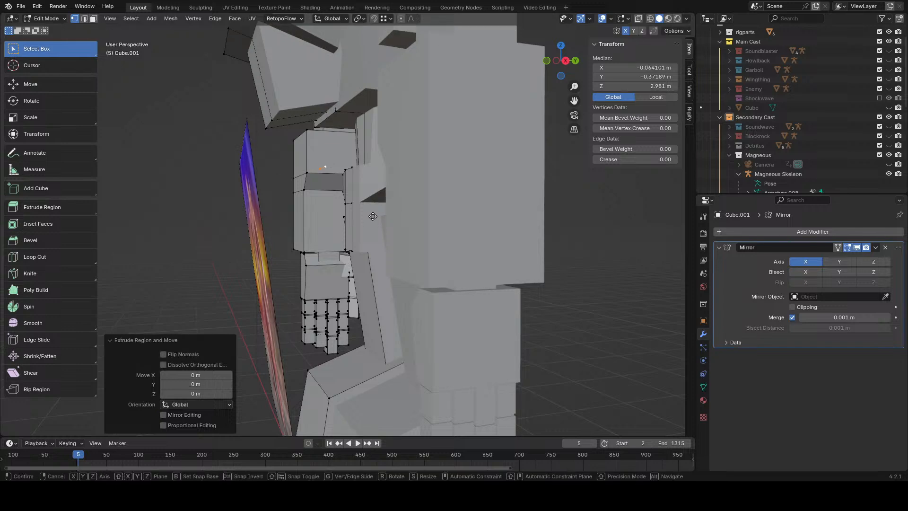
key(y)
click(332, 222)
key(ctrl+z)
- Turn off X mirror editing and extrude the duplicated edge about 0.27 m backward along Y
click(626, 31)
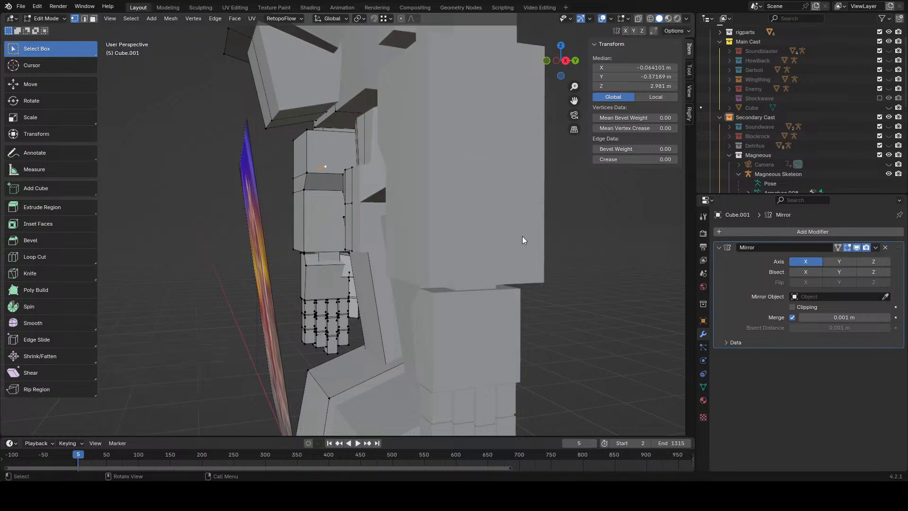
key(e)
right_click(487, 244)
key(g)
key(y)
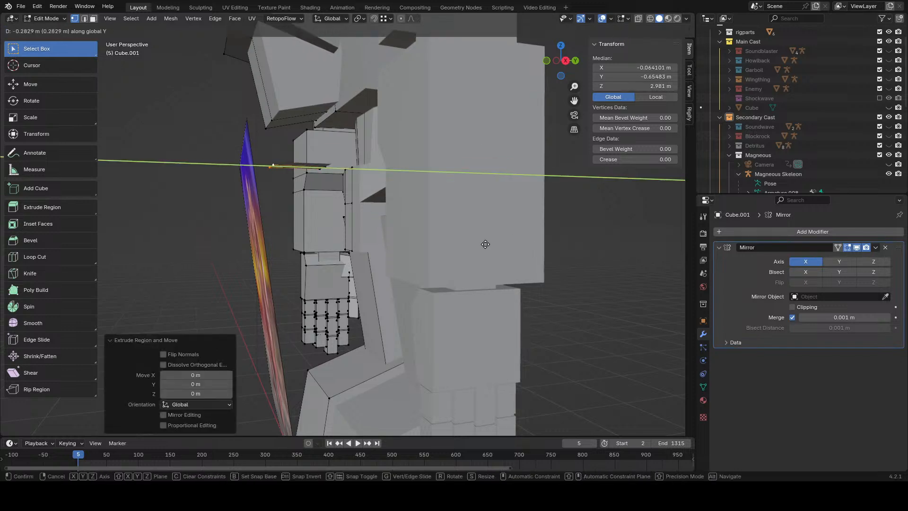
click(488, 248)
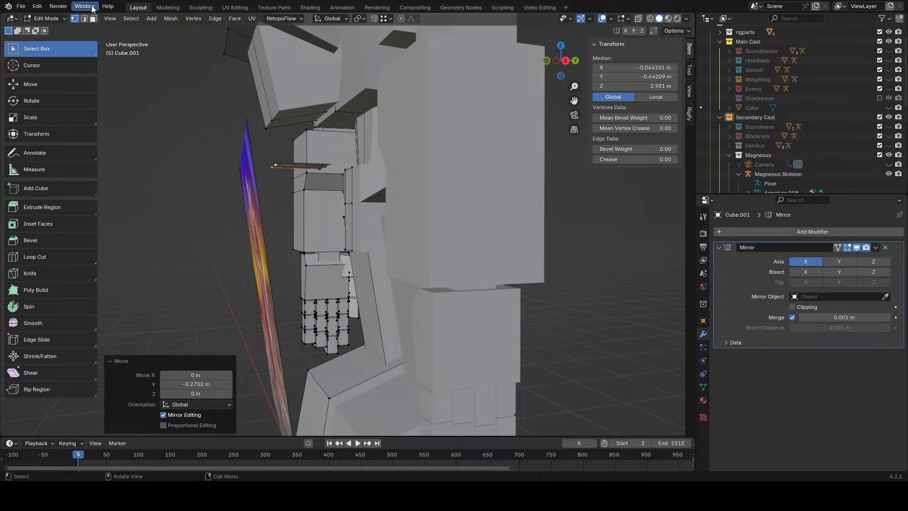
- In face mode, extrude the new flat face behind the pelvis about 0.366 m downward
middle_drag(292, 171, 409, 145)
click(331, 152)
key(e)
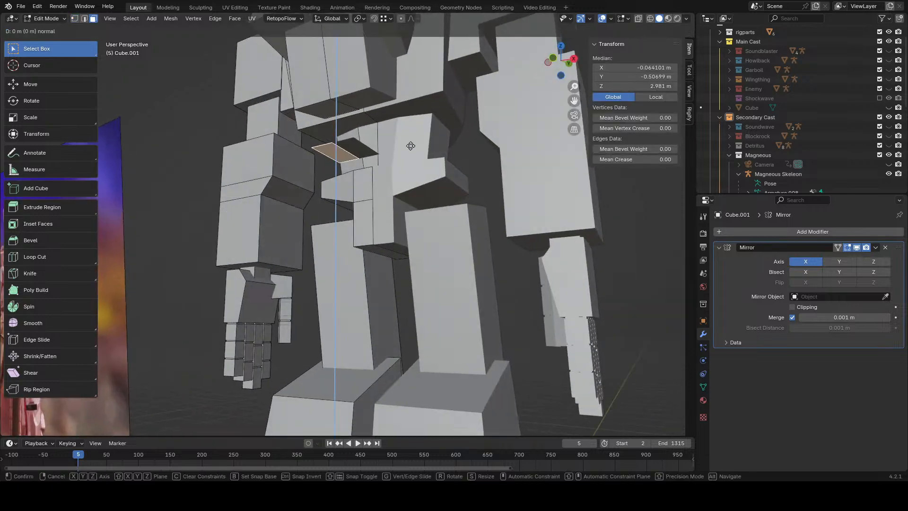
click(417, 210)
- Delete the inner face of the new pelvis block at the mirror plane
middle_drag(417, 210, 399, 256)
key(z)
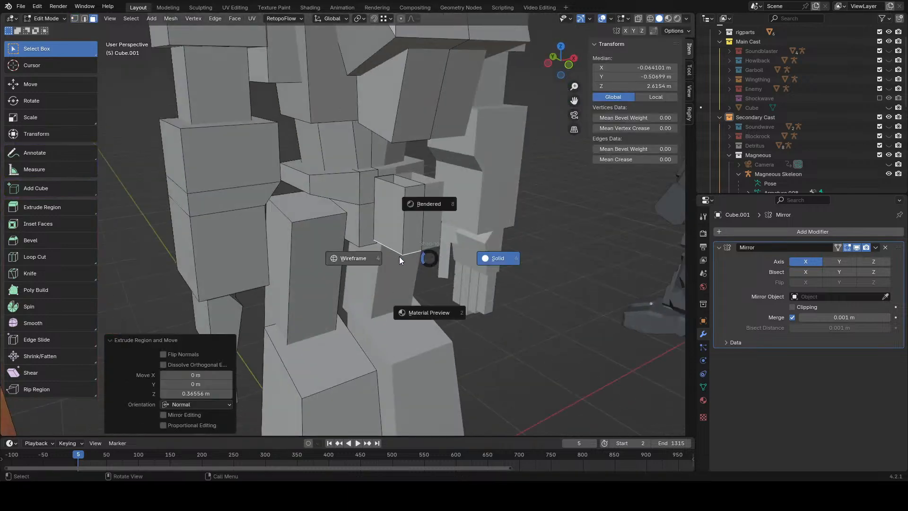
click(409, 205)
key(z)
click(427, 207)
key(x)
click(426, 206)
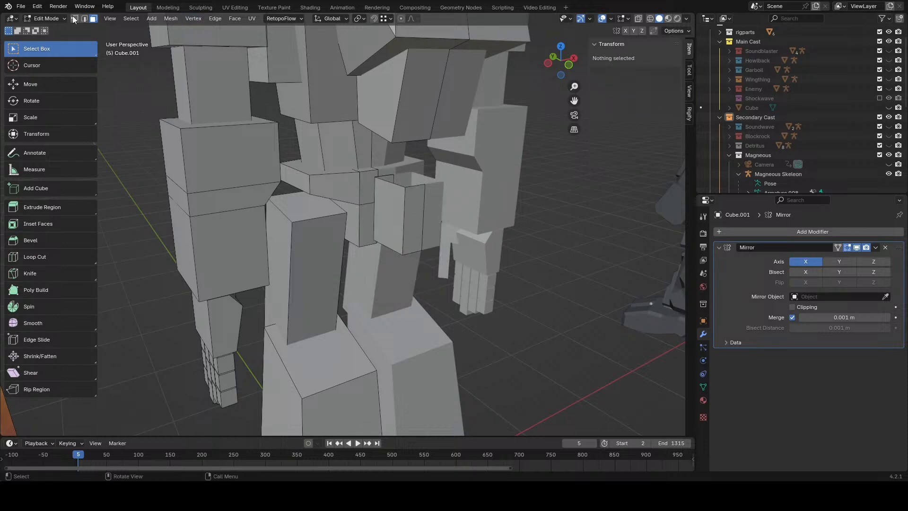
- Select all geometry of the block behind the pelvis and separate the selection into its own object
alt+click(415, 188)
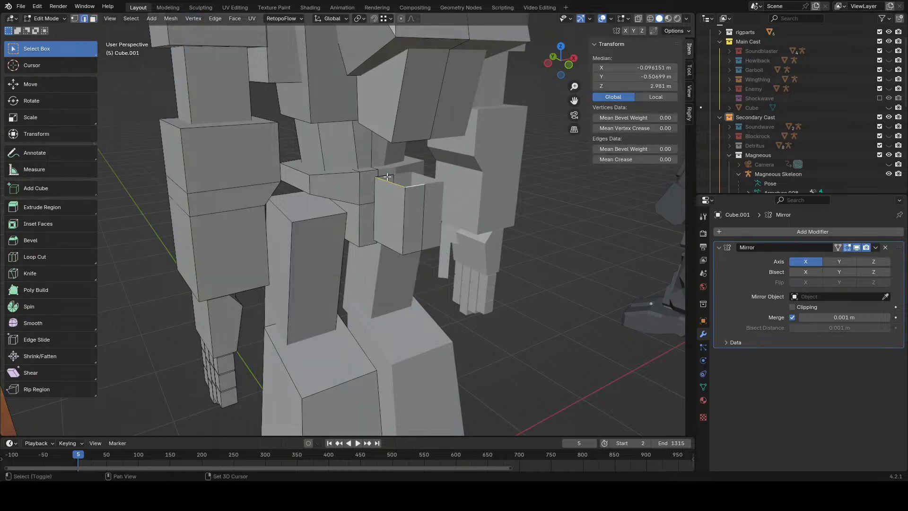
scroll(387, 176, up, 2)
middle_drag(387, 177, 466, 146)
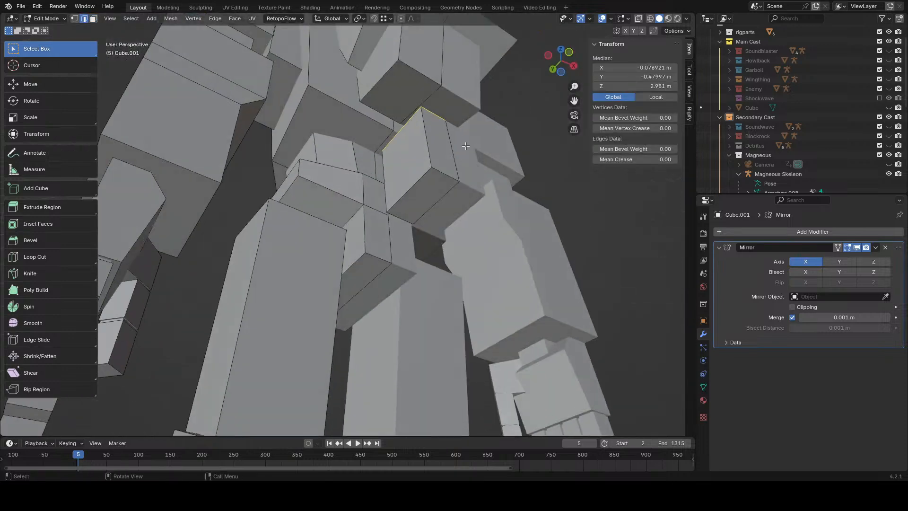
key(a)
click(93, 19)
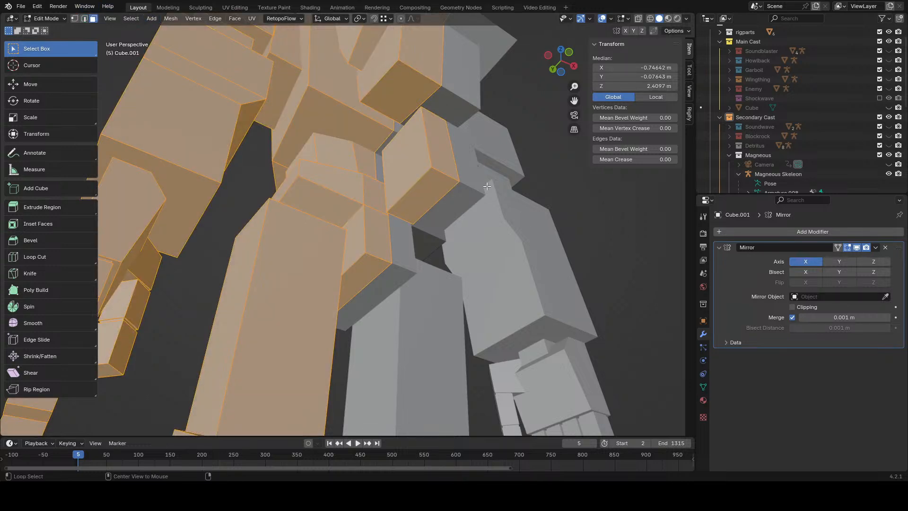
key(ctrl+z)
click(74, 18)
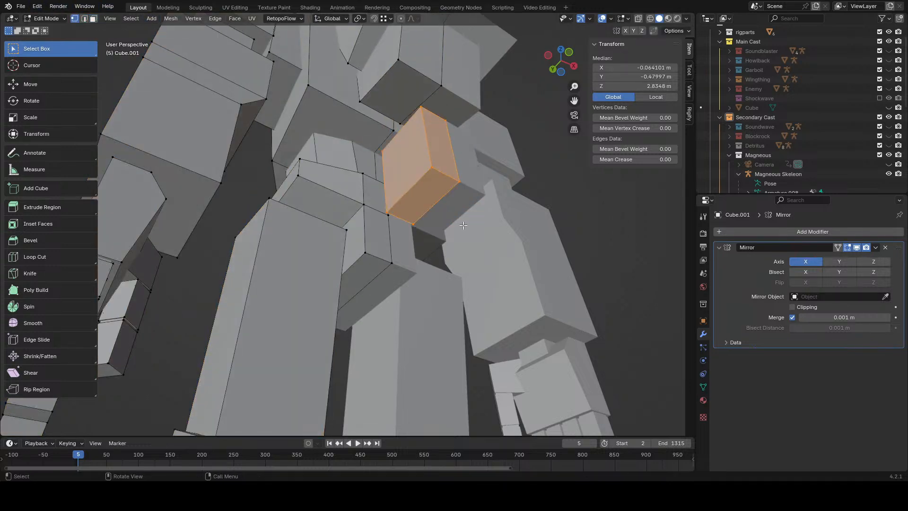
key(p)
click(463, 216)
- Switch to Object Mode and select the separated block
click(58, 21)
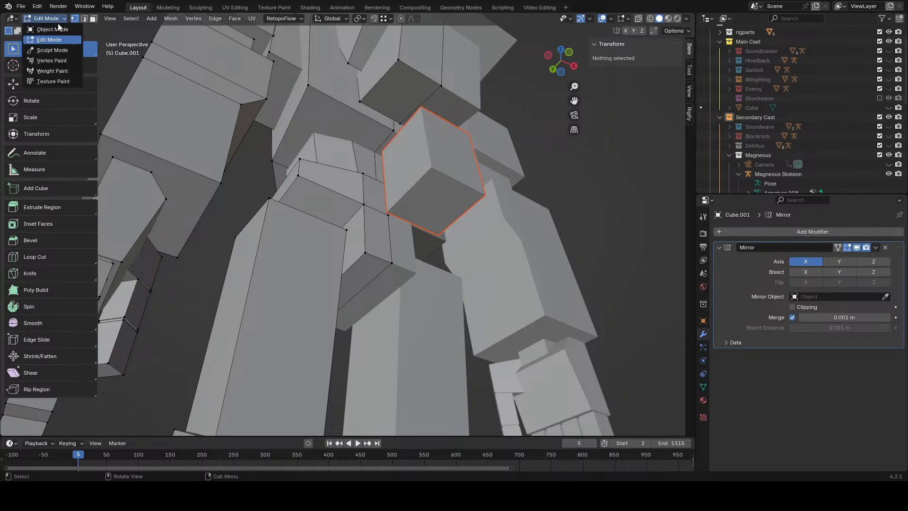
click(53, 19)
click(53, 31)
click(416, 185)
middle_drag(416, 185, 438, 265)
scroll(378, 220, down, 5)
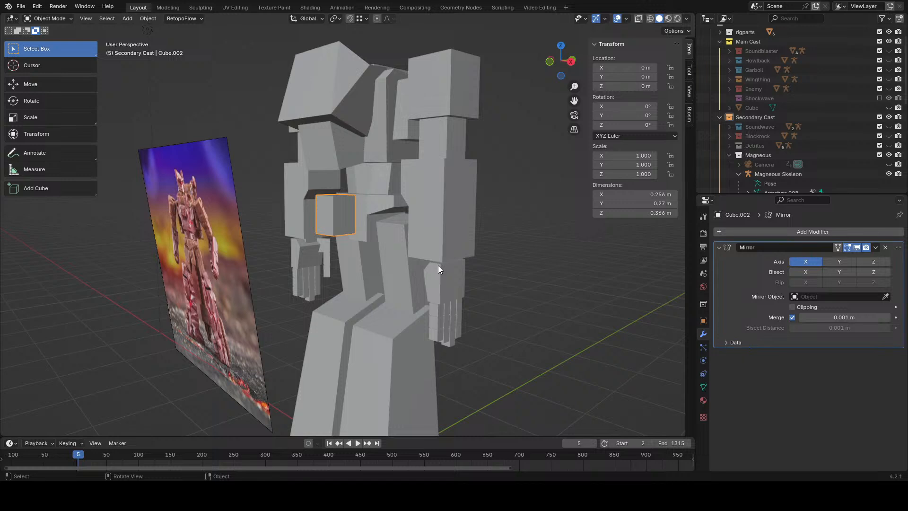
click(885, 247)
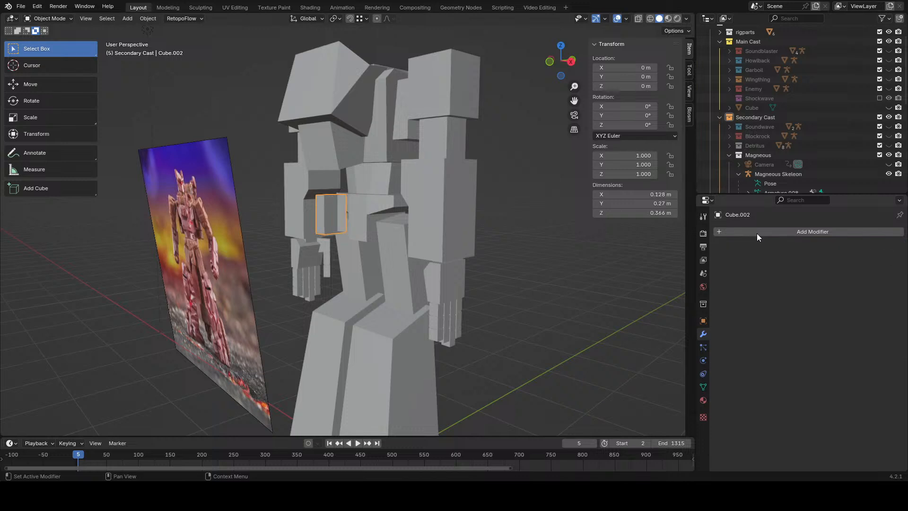
scroll(322, 209, up, 5)
key(ctrl+z)
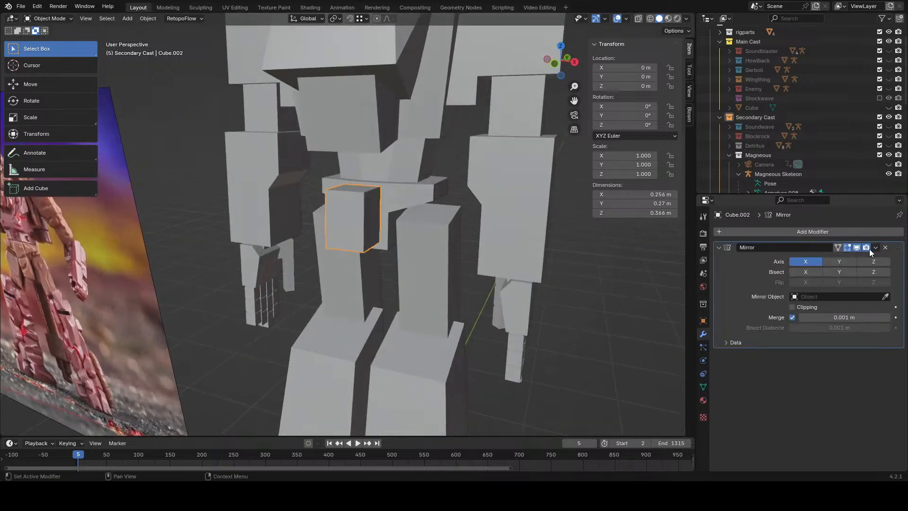
click(876, 247)
click(864, 266)
key(ctrl+z)
- Apply the Mirror modifier to the separated block and enter Edit Mode on it
click(875, 248)
click(867, 258)
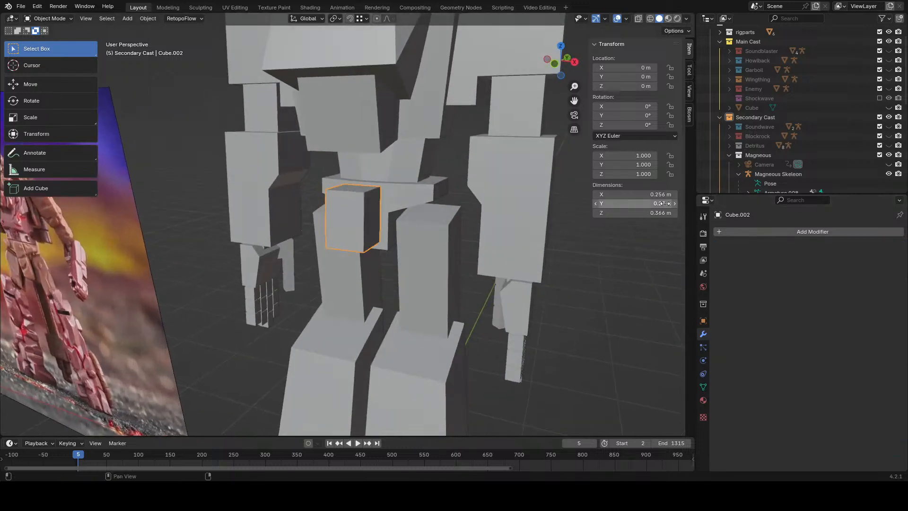
click(63, 18)
click(63, 40)
- Scale the entire block by about 1.136 along X and run Limited Dissolve on it
key(a)
middle_drag(476, 250, 499, 263)
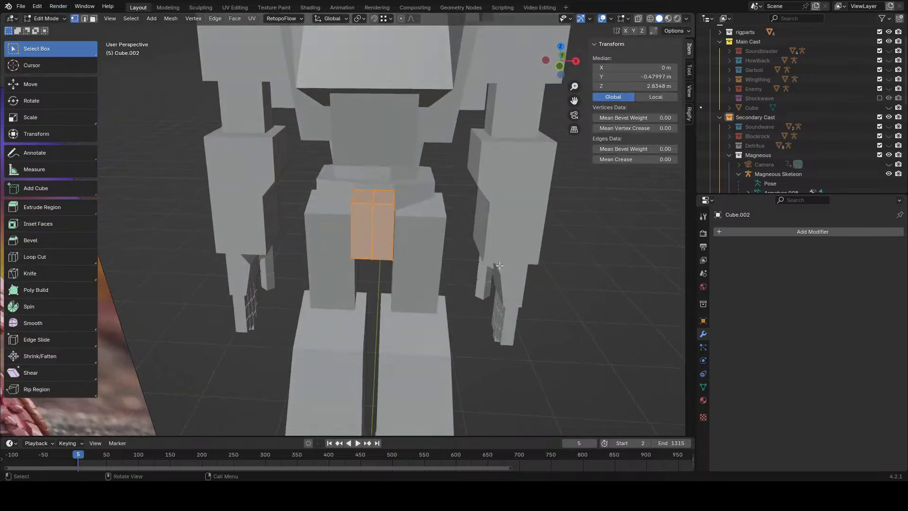
key(s)
key(x)
click(518, 269)
key(x)
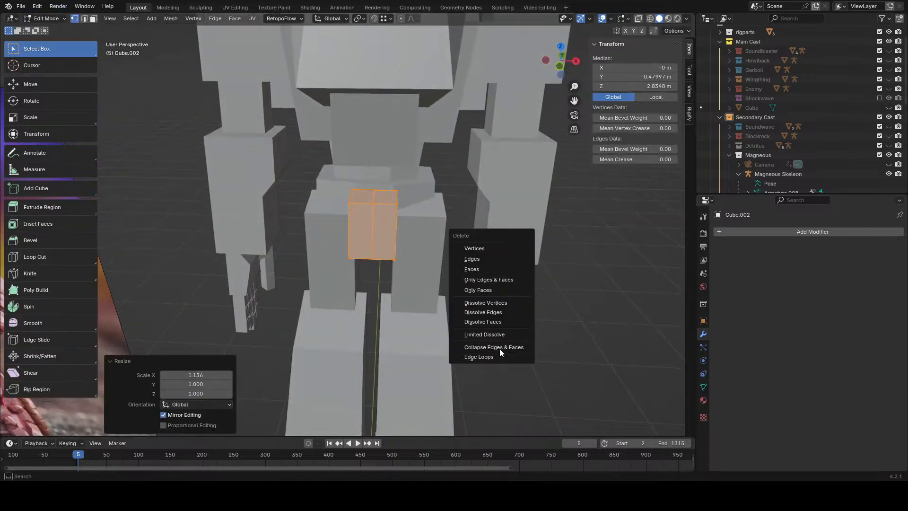
click(485, 334)
- Delete the leftover middle vertex on the block's top edge facing the pelvis
middle_drag(484, 334, 416, 199)
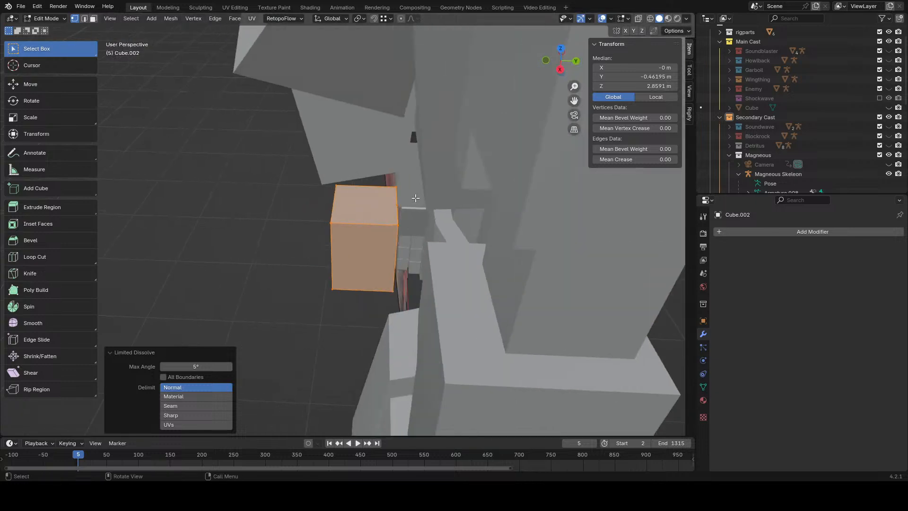
click(397, 204)
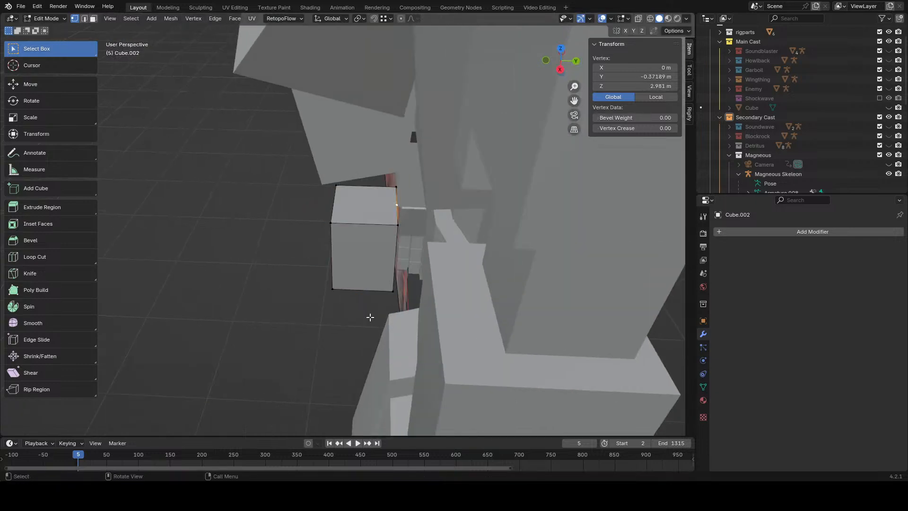
middle_drag(370, 318, 388, 190)
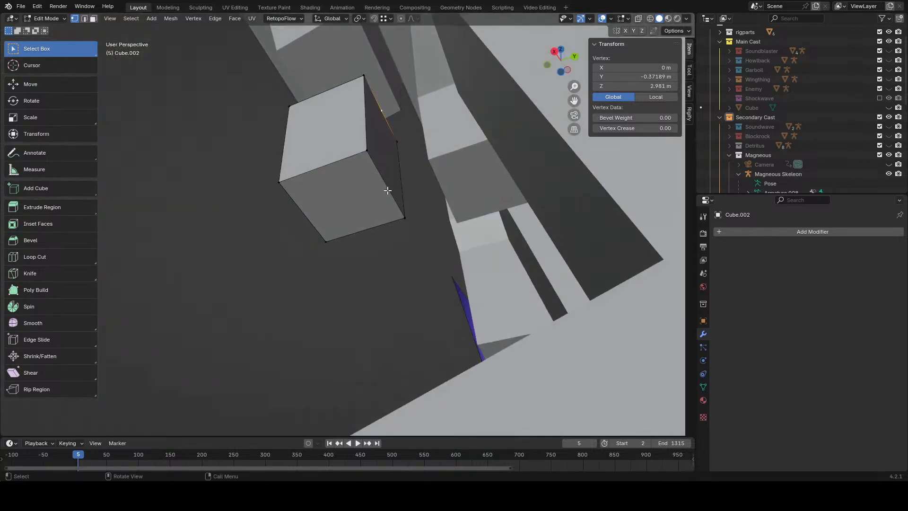
key(x)
click(377, 104)
click(375, 101)
click(382, 108)
key(x)
click(382, 106)
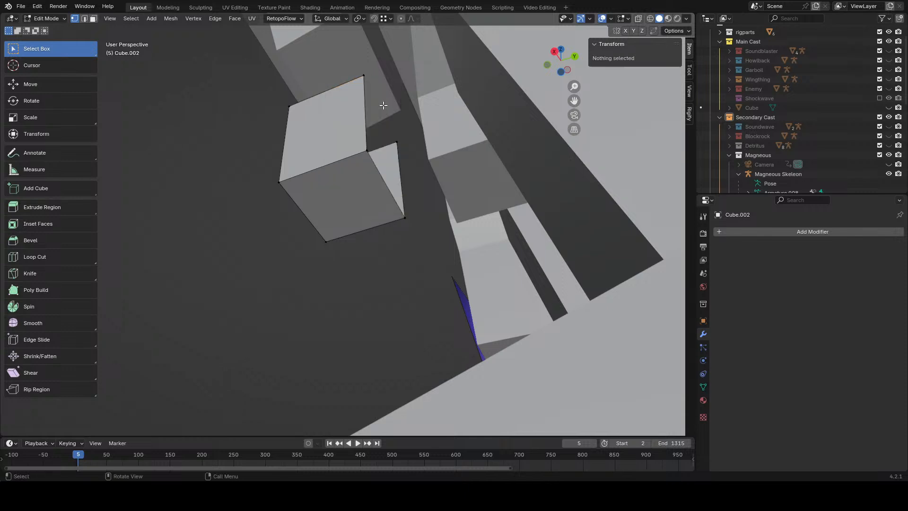
- Fill the block's missing face toward the pelvis and close its open top between the corner vertices
click(368, 84)
shift+click(396, 143)
shift+click(403, 214)
shift+click(371, 155)
key(f)
middle_drag(373, 154, 487, 179)
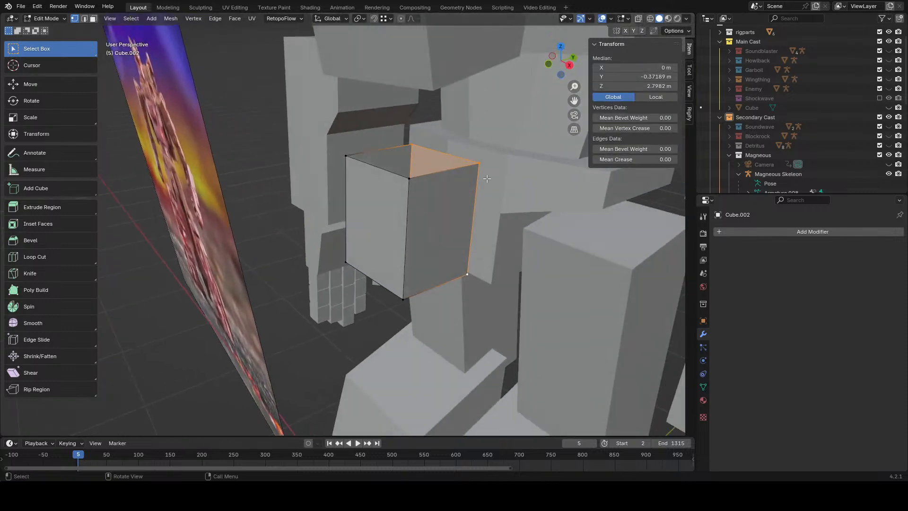
click(480, 165)
shift+click(413, 145)
- In the see-through right view, move the block about 0.25 m down and 0.04 m backward
scroll(405, 221, down, 6)
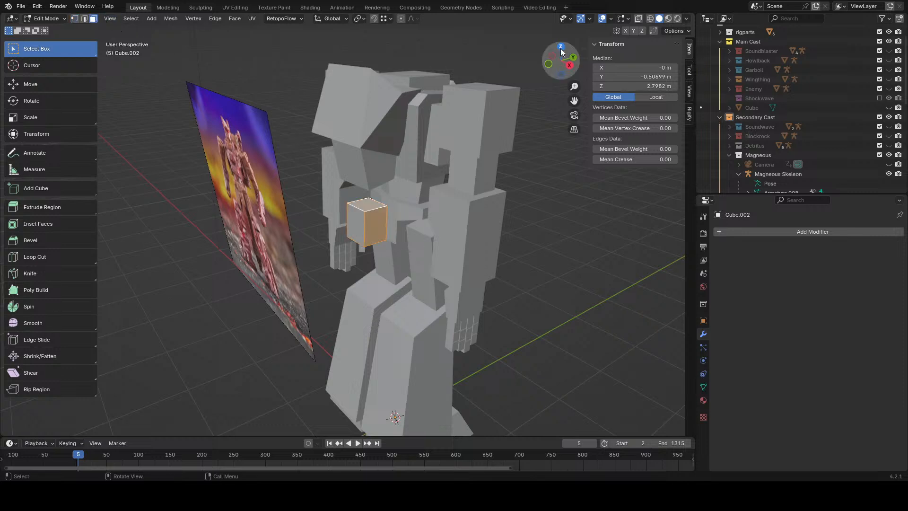
click(570, 66)
key(alt+z)
key(g)
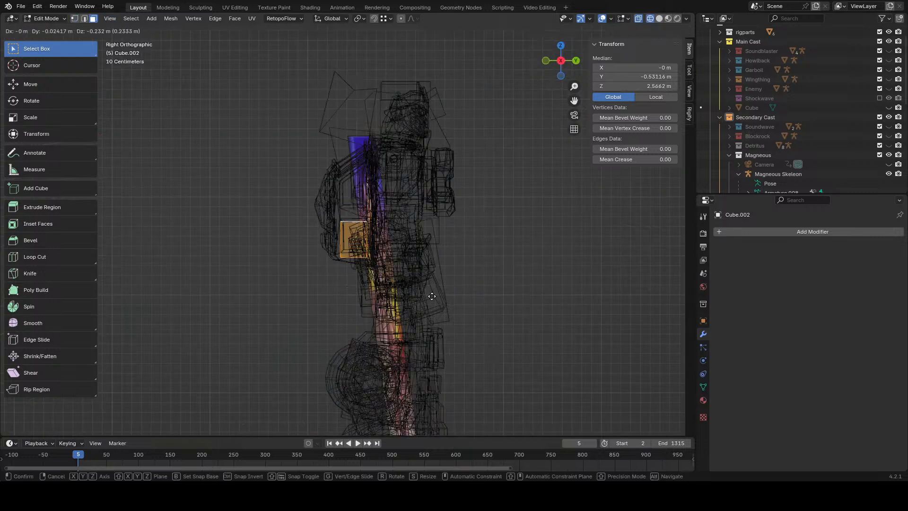
click(466, 267)
- Turn off X-ray and move the block backward along Y to a median of about -0.773 m
middle_drag(467, 268, 435, 307)
key(alt+z)
key(g)
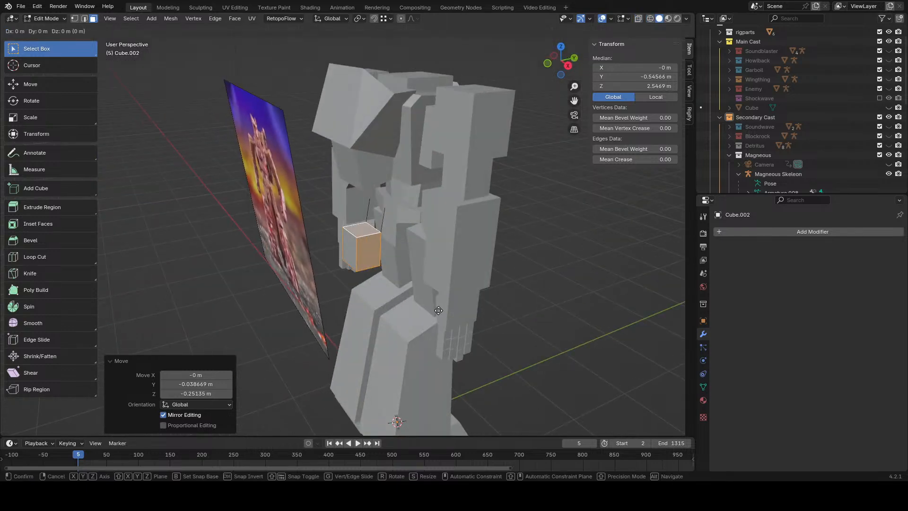
key(y)
click(416, 314)
- In edge mode, select and delete the two stray edges stretching from the block toward the pelvis
click(85, 18)
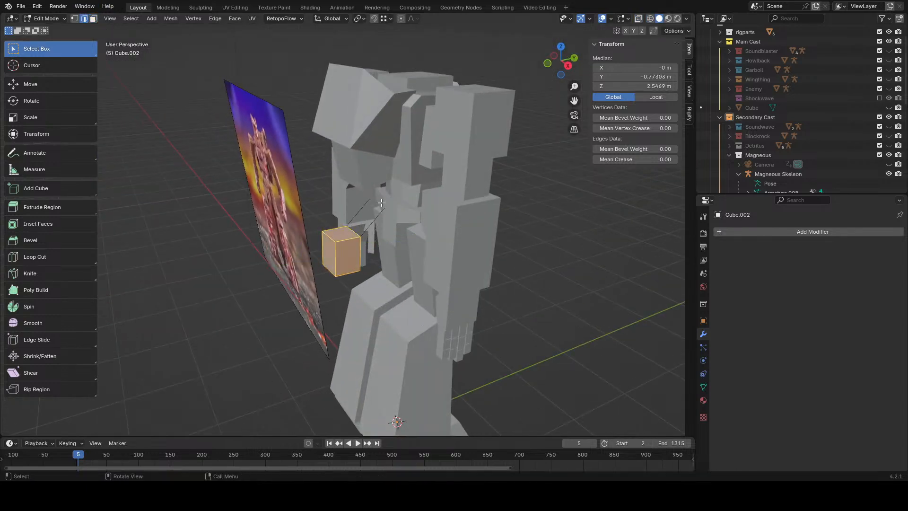
click(381, 204)
shift+click(362, 215)
key(x)
click(362, 215)
key(ctrl+z)
scroll(384, 214, up, 2)
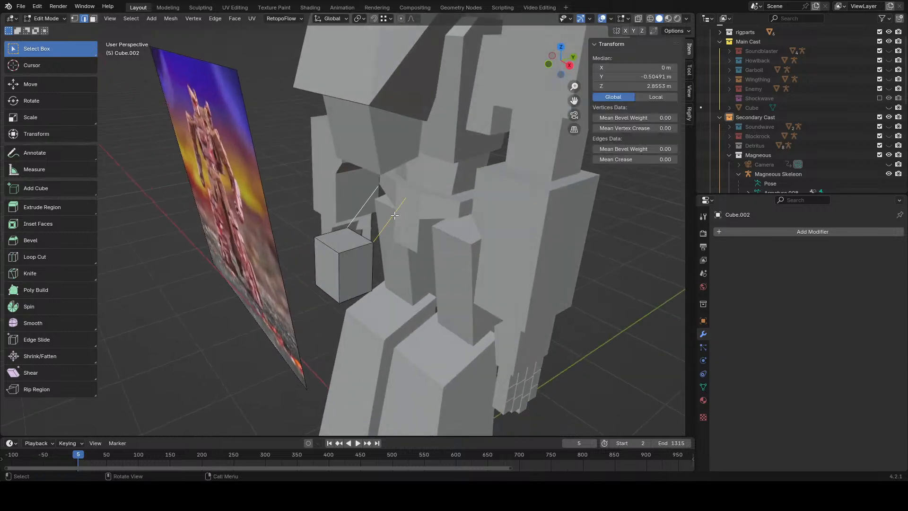
key(x)
click(395, 225)
- Select the entire block and scale it up uniformly by about 1.38
mouse_move(395, 225)
middle_down()
mouse_move(466, 227)
mouse_move(402, 223)
middle_up()
key(a)
middle_drag(492, 229, 449, 231)
key(s)
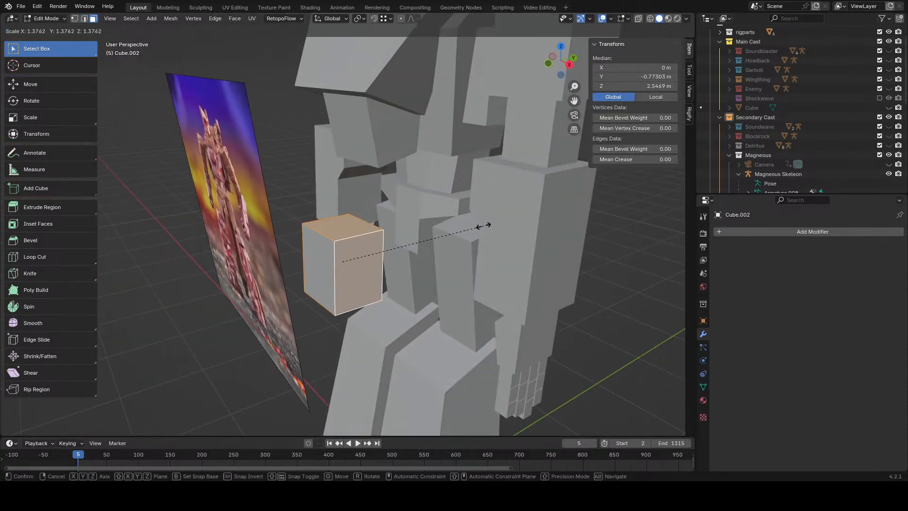
click(488, 224)
- In the wireframe right view, move the block about 0.262 m along Y and 0.094 m up, and return to solid shading
click(569, 64)
key(z)
click(395, 242)
key(g)
click(521, 280)
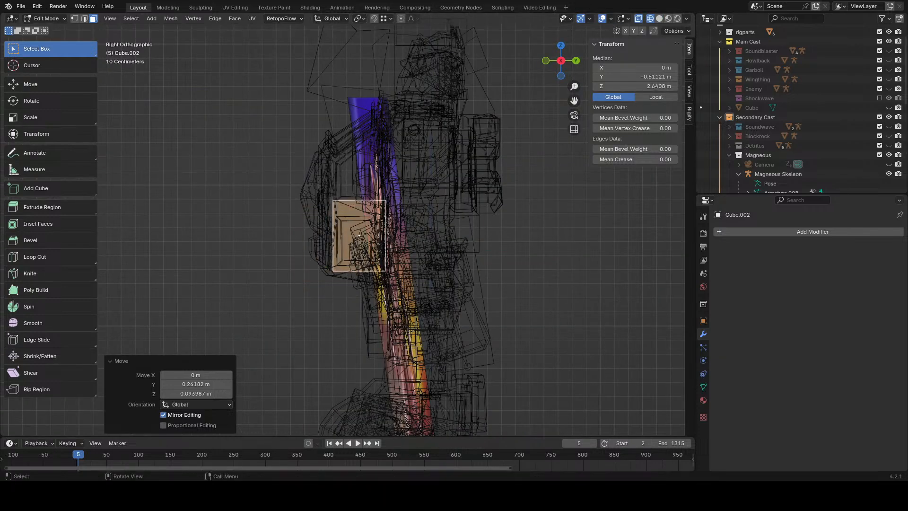
key(r)
right_click(507, 297)
key(z)
click(544, 297)
- Rescale the block uniformly and move it about 0.185 m toward the pelvis along Y
middle_drag(475, 299, 578, 307)
key(s)
click(568, 304)
mouse_move(426, 289)
middle_down()
mouse_move(489, 289)
mouse_move(471, 254)
middle_up()
key(g)
key(y)
click(470, 287)
- In the wireframe left view, rotate the block 90°, move it about 0.273 m back and 0.075 m down, and restore solid shading
scroll(470, 287, down, 8)
scroll(472, 254, up, 5)
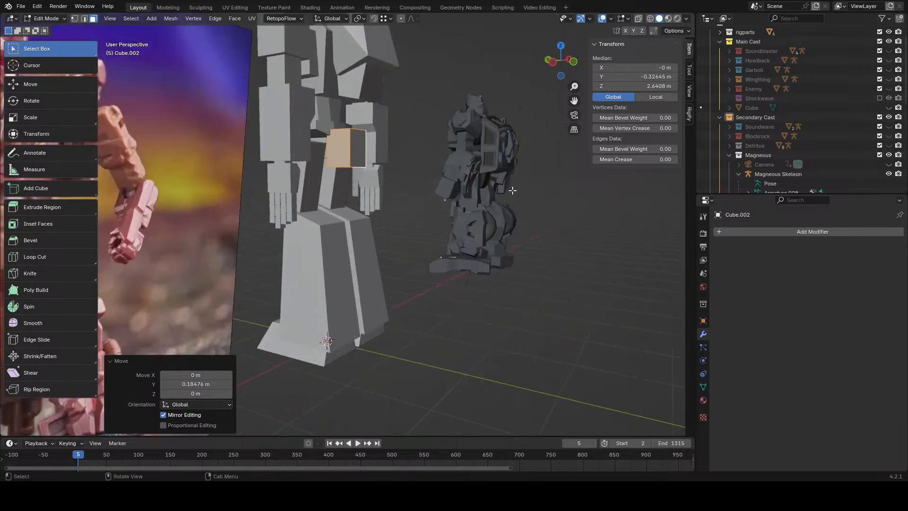
click(552, 67)
key(z)
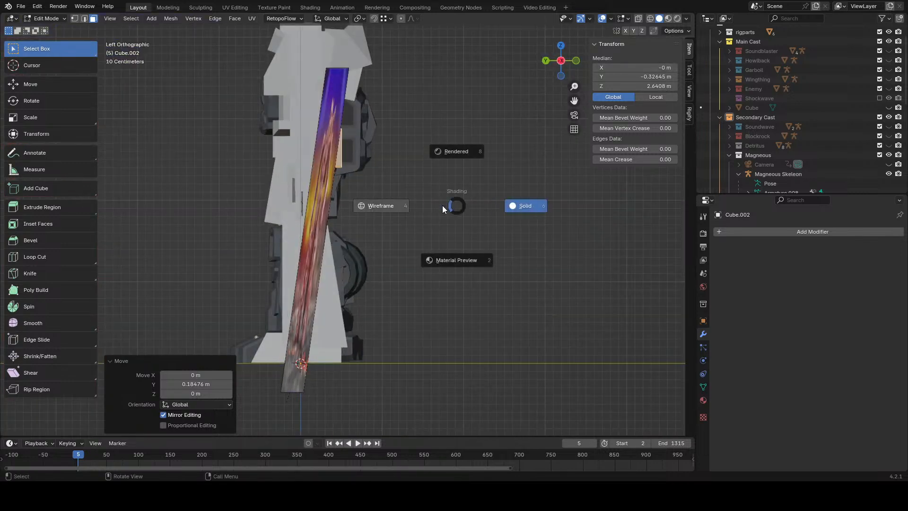
click(445, 209)
key(g)
key(Return)
key(g)
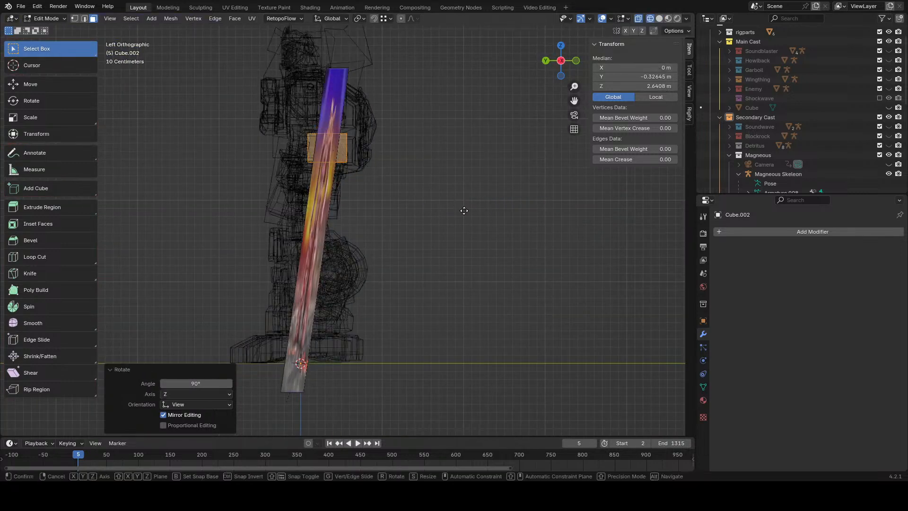
click(486, 217)
key(z)
click(523, 215)
- Move the block about 0.193 m toward the pelvis along Y, raise it about 0.16 m, and adjust its Y position again
middle_drag(484, 209, 420, 224)
shift+middle_drag(421, 224, 469, 254)
scroll(468, 254, up, 5)
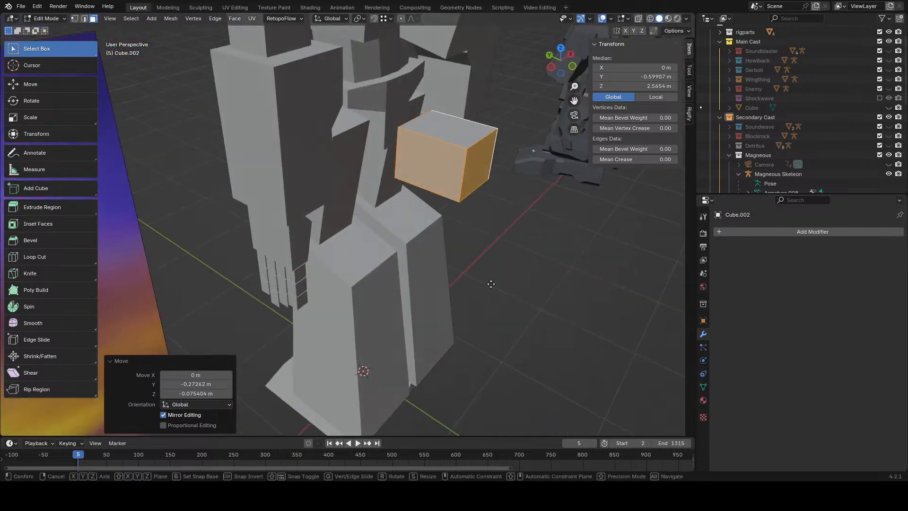
key(g)
key(y)
click(465, 276)
key(g)
key(z)
click(459, 254)
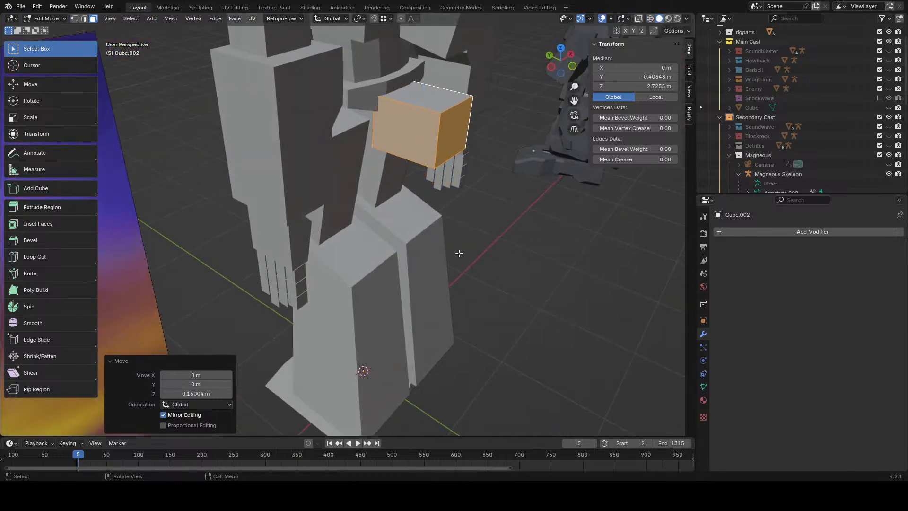
middle_drag(459, 253, 472, 259)
shift+middle_drag(471, 260, 456, 300)
key(g)
key(y)
click(452, 299)
- Select the block's rear face, move it about 0.126 m toward the pelvis along Y and scale it to 0.8
click(440, 154)
key(g)
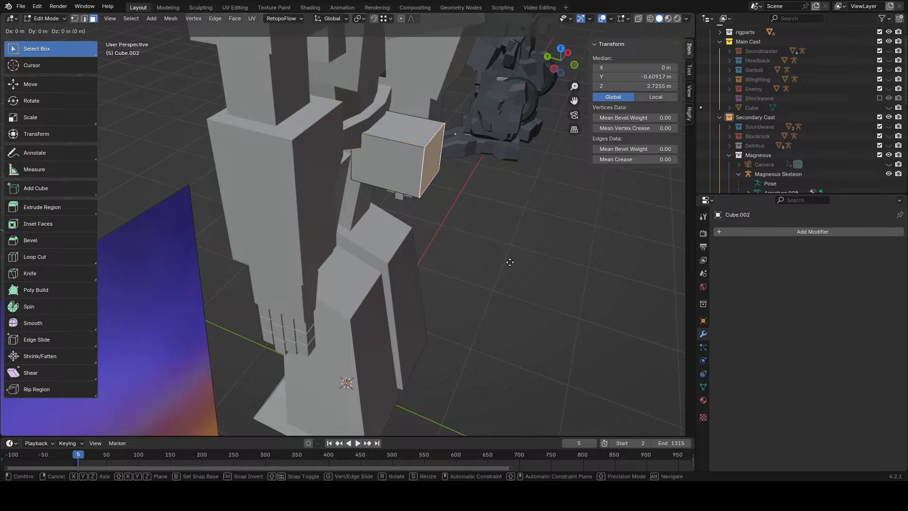
key(y)
click(489, 258)
middle_drag(489, 257, 432, 239)
key(s)
click(502, 227)
- Extend the block's rear face about 0.143 m backward along Y in total and rescale it to taper the block
key(g)
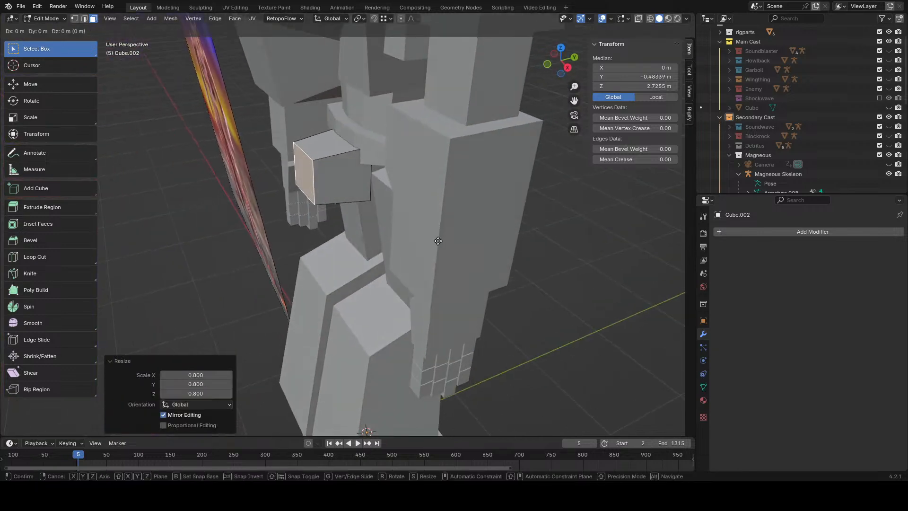
key(y)
click(428, 239)
key(s)
click(445, 240)
key(g)
key(y)
click(427, 240)
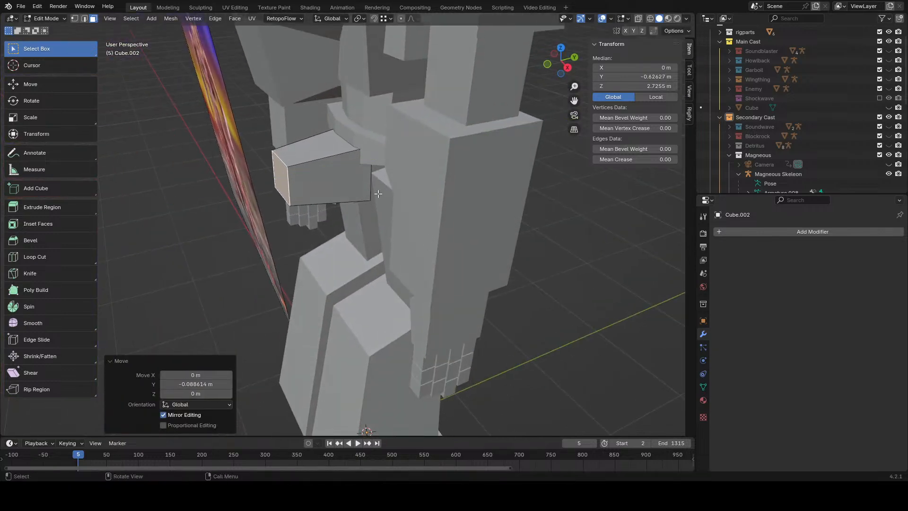
- Select the block's front face at the pelvis, scale it up by about 1.171 and raise it slightly along Z
key(a)
mouse_move(367, 223)
middle_down()
mouse_move(398, 189)
mouse_move(397, 157)
mouse_move(495, 217)
middle_up()
key(z)
click(368, 166)
click(363, 158)
key(z)
click(404, 160)
key(s)
click(453, 197)
key(g)
key(z)
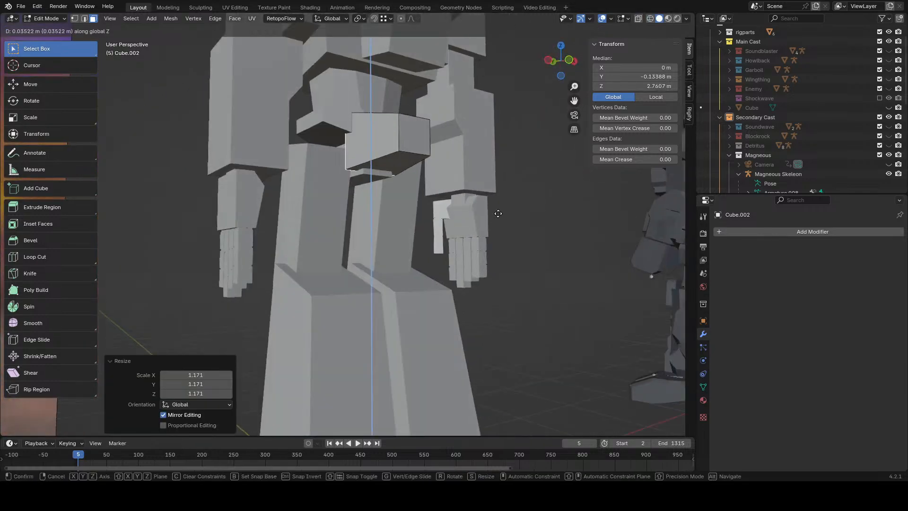
click(485, 207)
- Select the block's rear face, lower it about 0.01 m along Z and rescale it uniformly
click(425, 148)
middle_drag(428, 150, 481, 177)
key(g)
key(z)
click(484, 182)
middle_drag(549, 191, 452, 206)
key(s)
click(525, 210)
key(s)
click(467, 212)
- In the wireframe right view, duplicate the rear face about 0.09 m backward, scale it by 1.114 and extrude it about 0.45 m into a second block
click(571, 69)
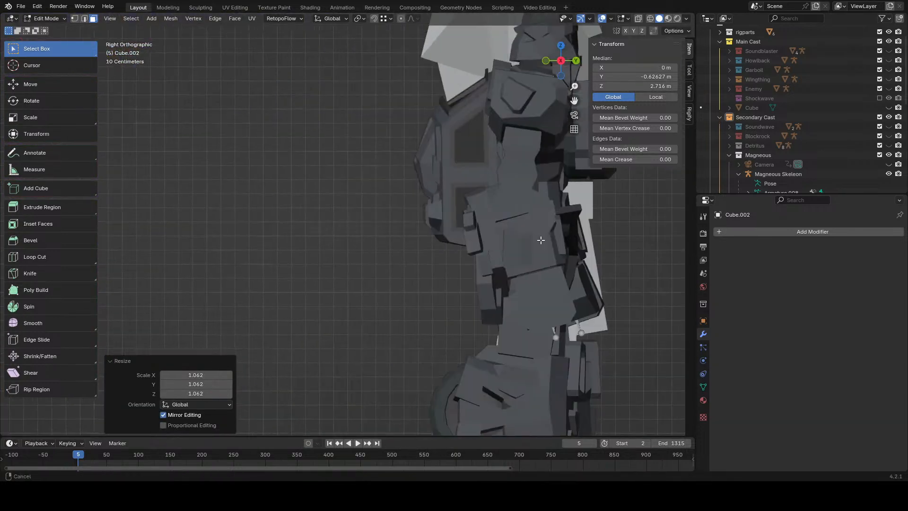
key(shift+z)
key(g)
key(y)
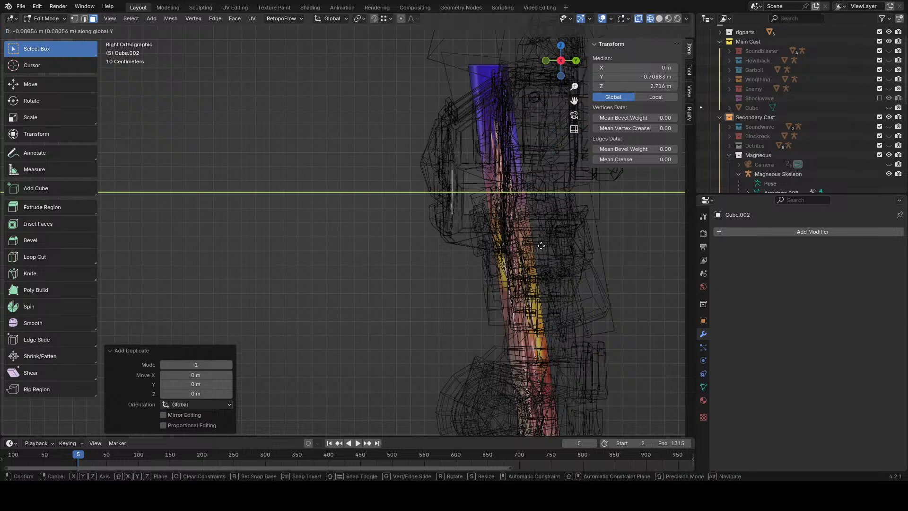
click(539, 247)
key(s)
click(539, 247)
key(e)
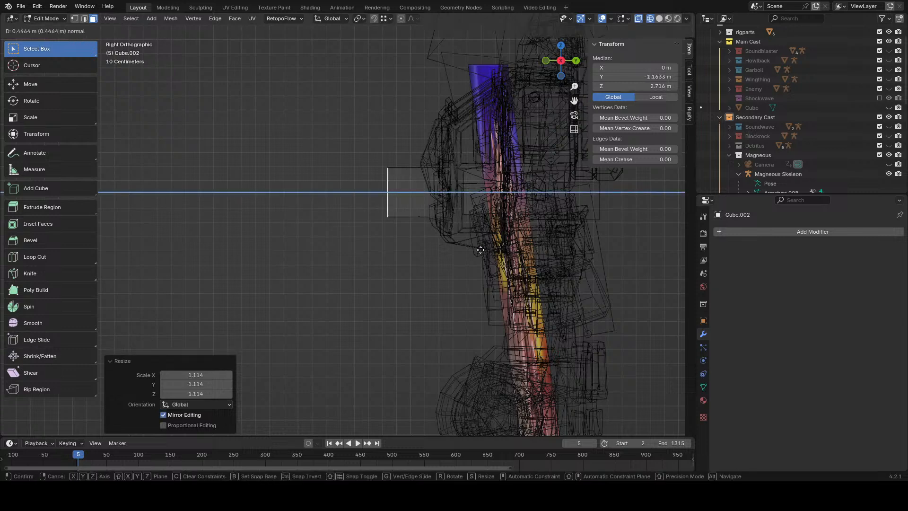
click(479, 251)
- Duplicate the second block backward along Y as a third block and stretch the copy by 1.221 along Y
key(a)
key(shift+d)
right_click(441, 225)
right_click(441, 225)
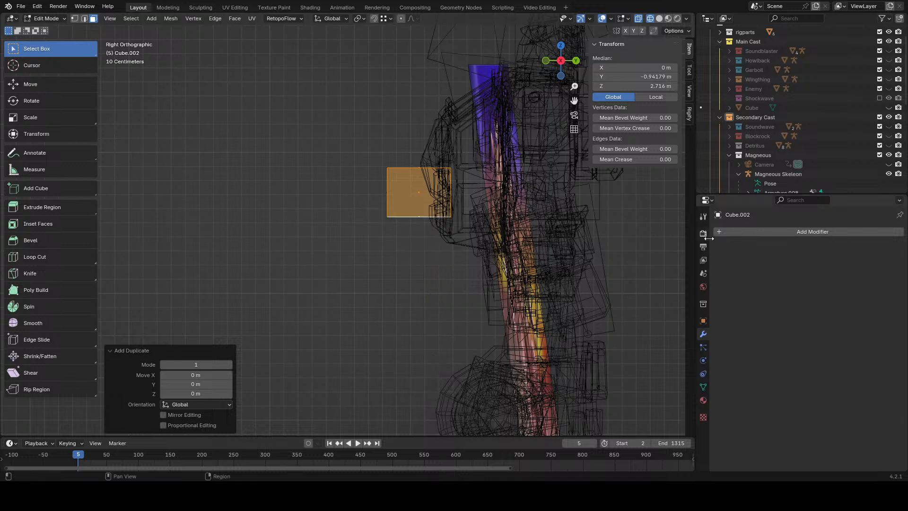
key(g)
key(y)
click(405, 260)
key(s)
key(y)
click(438, 264)
key(g)
key(y)
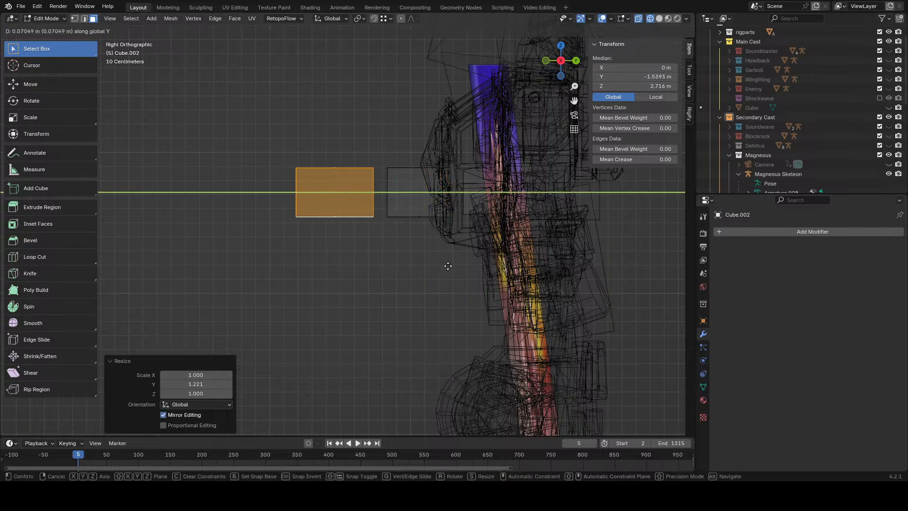
click(453, 265)
- Shrink the third block slightly overall and move it about 0.03 m toward the second block along Y
key(s)
click(455, 240)
key(g)
key(y)
click(460, 237)
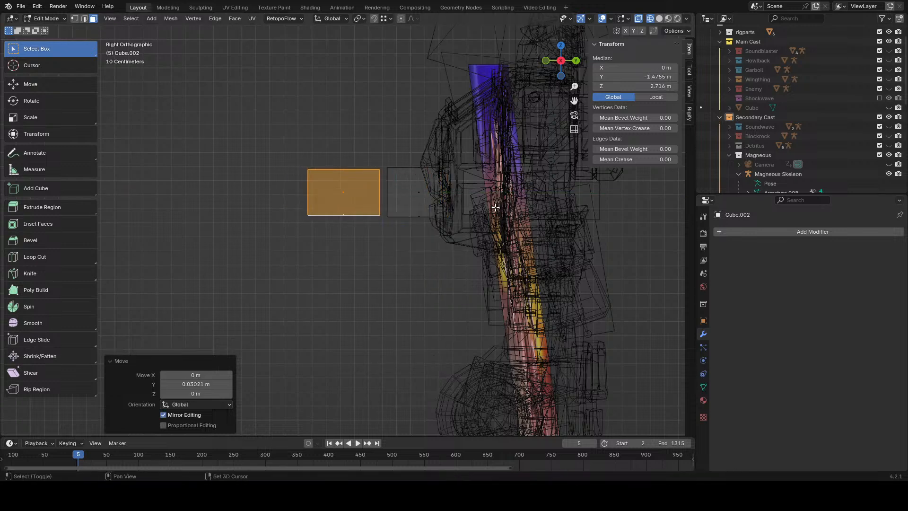
- Duplicate the third block about 0.564 m backward along Y and scale the copy to 0.95 along Y
key(shift+d)
key(y)
click(406, 208)
key(s)
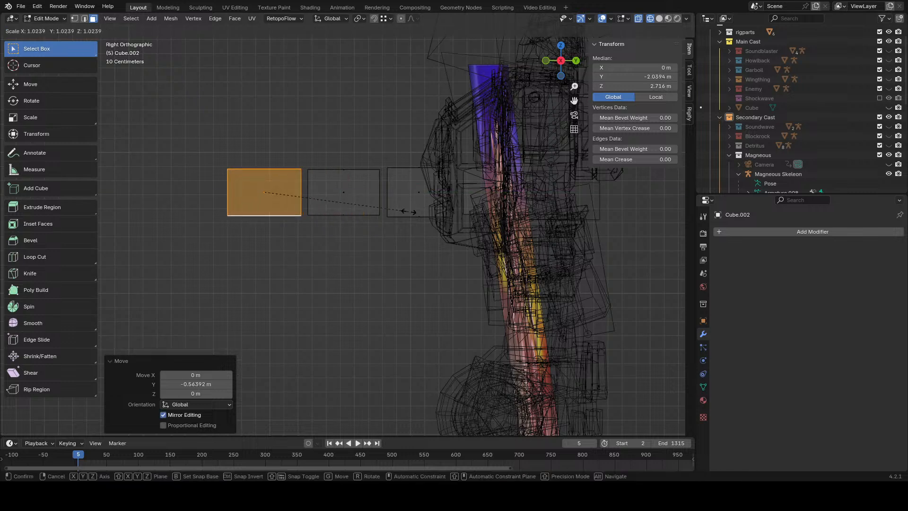
right_click(420, 223)
key(s)
key(y)
click(408, 223)
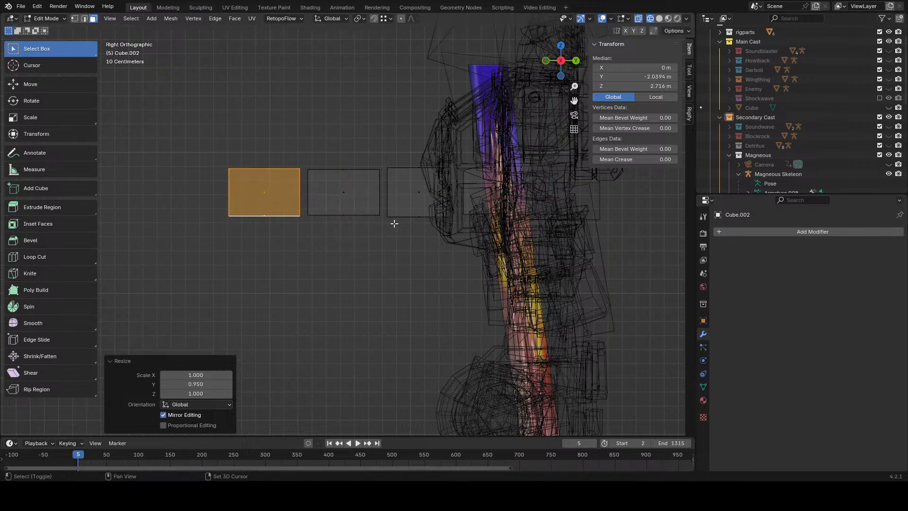
- Duplicate the fourth block about 0.544 m backward, shrink the copy, restretch it along Y and move it about 0.03 m farther back
shift+middle_drag(391, 223, 482, 225)
key(shift+d)
key(y)
click(467, 219)
key(s)
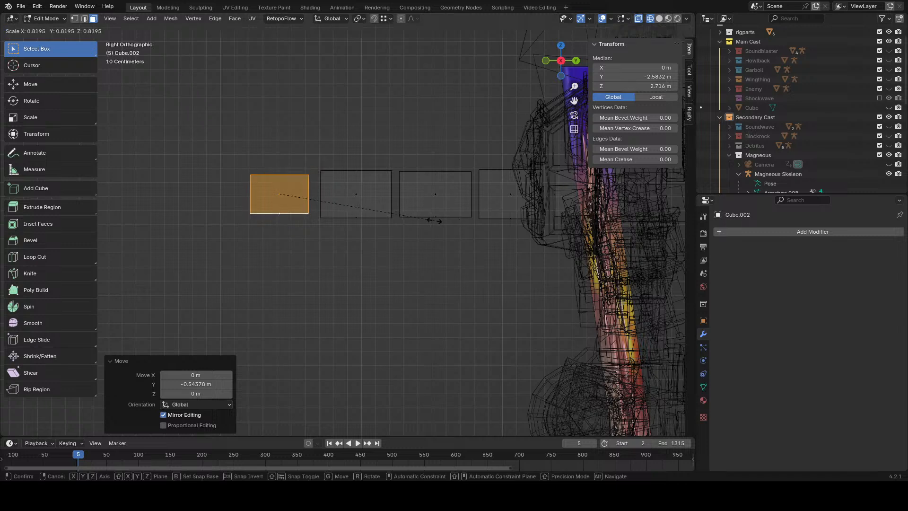
key(y)
click(460, 225)
key(g)
key(y)
click(454, 228)
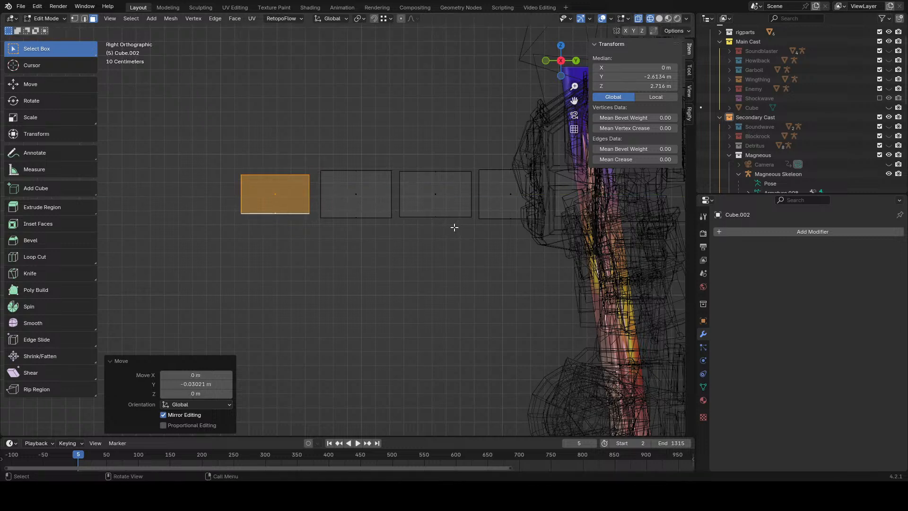
- Select the fourth block and scale it down slightly in every direction except Y
click(352, 215)
key(g)
key(y)
right_click(525, 224)
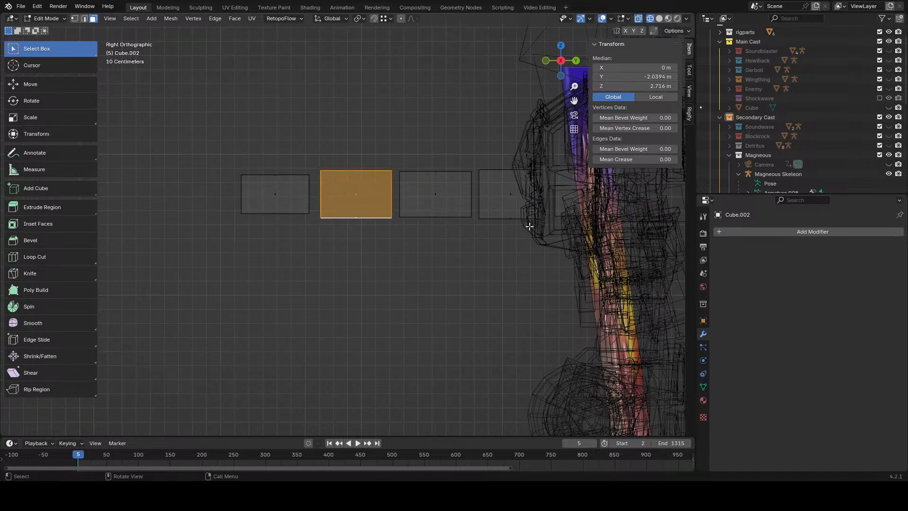
key(s)
key(shift+y)
click(507, 225)
click(403, 264)
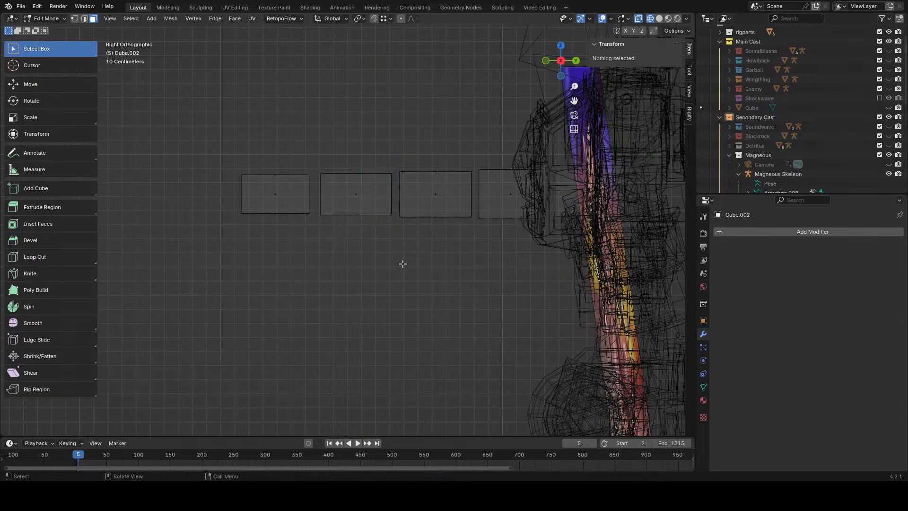
- Nudge the fifth block slightly forward along Y, then duplicate it and move the copy about 0.58 m backward along Y
click(291, 195)
key(shift+d)
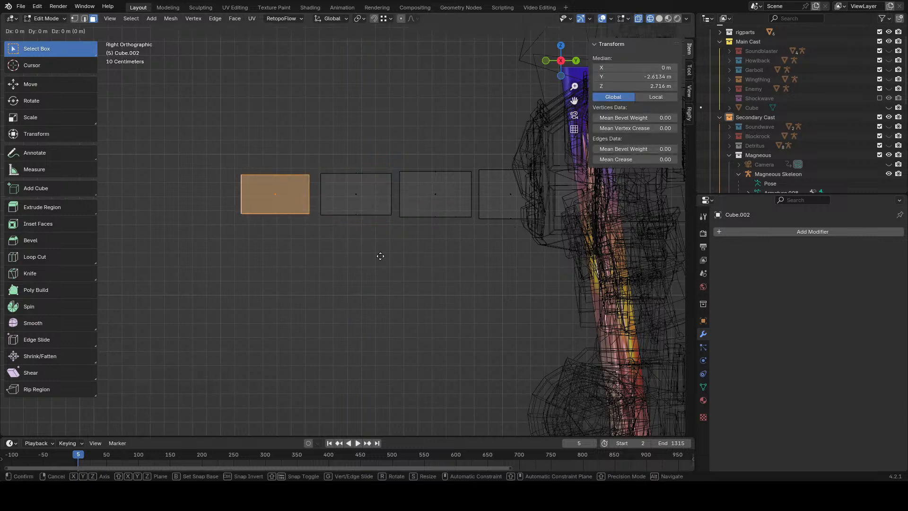
key(y)
right_click(382, 256)
key(g)
key(y)
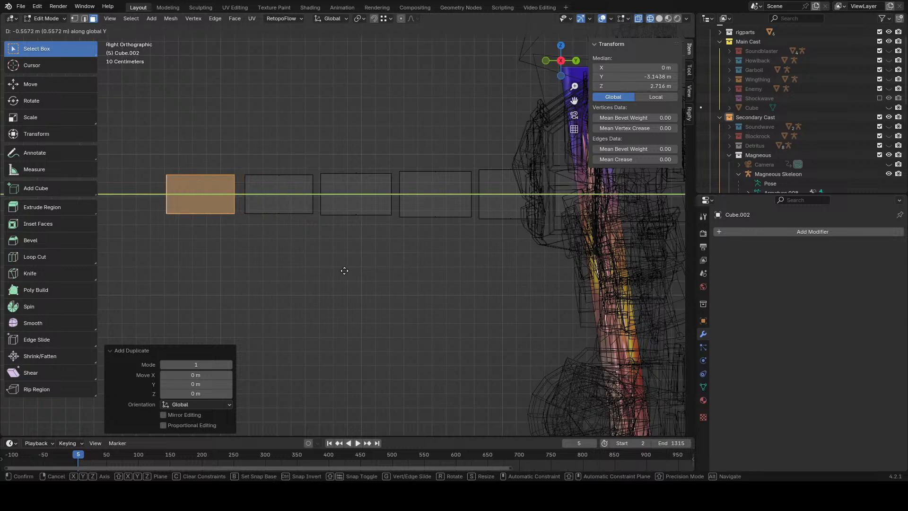
click(346, 269)
- Scale the sixth block to 0.921 overall and stretch it along Y
key(s)
key(y)
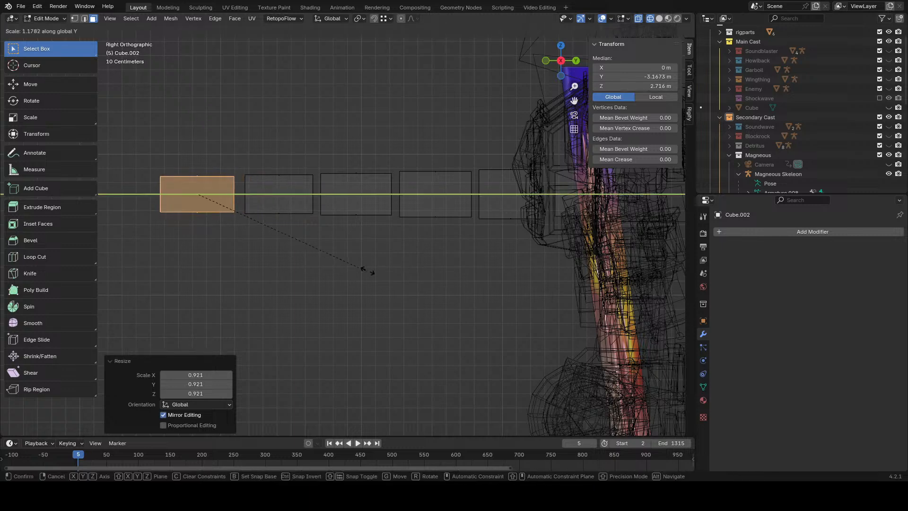
click(345, 260)
- In vertex select mode, select the end edge loops of several tail blocks one after another, then clear the selection
middle_drag(344, 259, 431, 307)
scroll(451, 267, down, 5)
scroll(430, 299, up, 6)
middle_drag(260, 152, 435, 168)
scroll(279, 157, down, 4)
click(75, 19)
scroll(381, 188, up, 5)
middle_drag(381, 188, 352, 191)
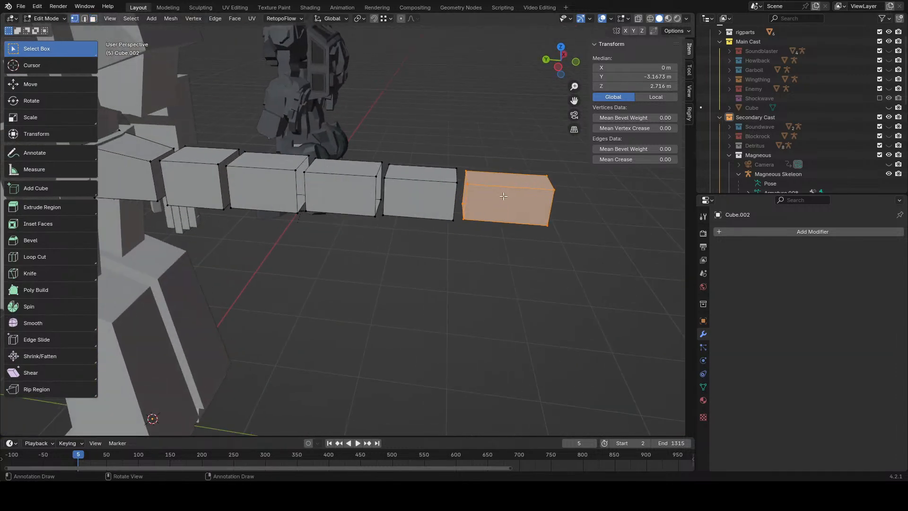
alt+click(469, 190)
middle_drag(640, 247, 566, 233)
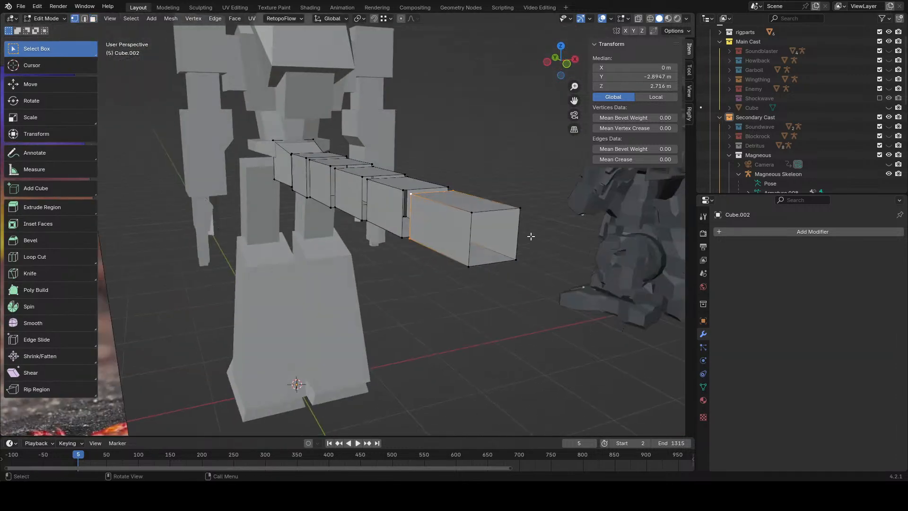
alt+click(418, 188)
middle_drag(418, 188, 393, 189)
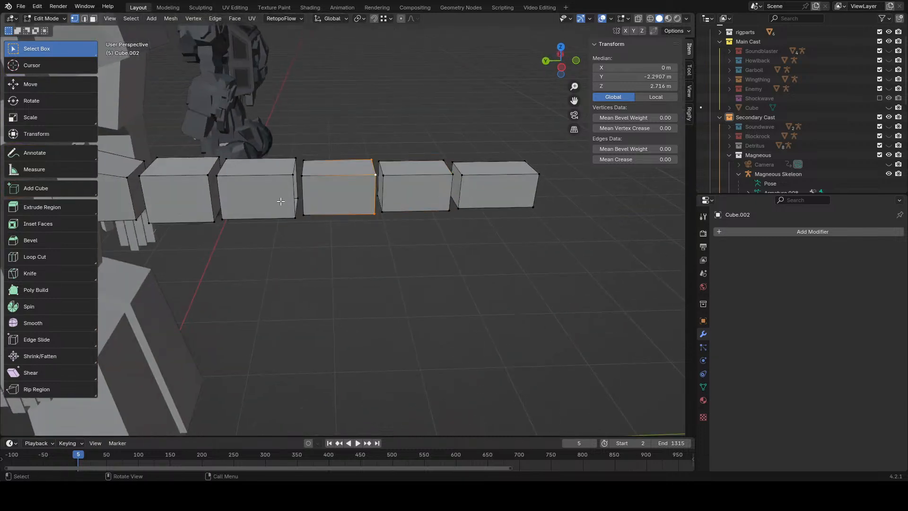
alt+click(223, 195)
middle_drag(223, 195, 353, 285)
click(353, 285)
- Examine the edge loops and spacing of the tail blocks from both sides of the robot
scroll(416, 294, down, 5)
middle_drag(466, 299, 506, 290)
scroll(509, 301, down, 4)
scroll(487, 261, up, 4)
scroll(563, 276, up, 2)
scroll(527, 286, up, 2)
scroll(504, 289, up, 3)
alt+click(416, 248)
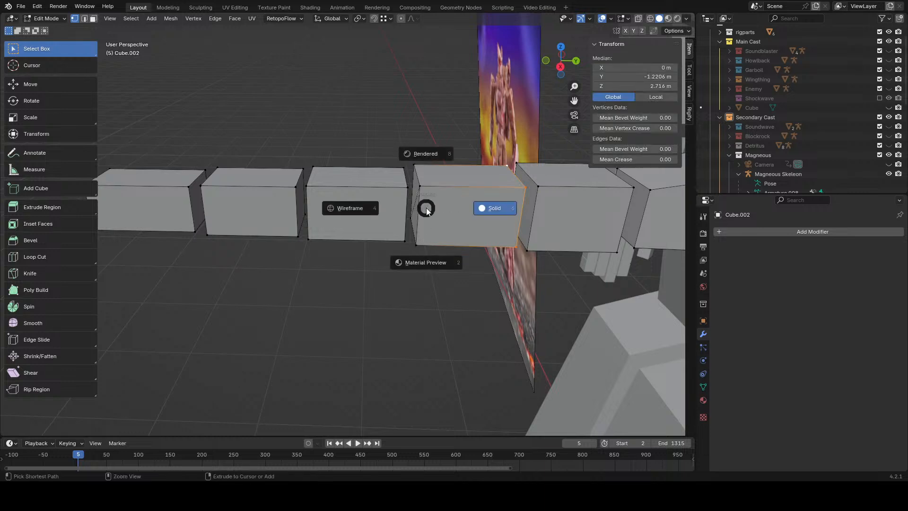
key(period)
middle_drag(416, 232, 376, 248)
click(431, 338)
alt+click(442, 279)
middle_drag(432, 338, 534, 303)
scroll(429, 322, down, 2)
click(427, 327)
scroll(435, 326, down, 3)
middle_drag(406, 287, 565, 257)
- In the left wireframe view, lower the top vertices from the second tail block's rear end to the last block along Z
key(ctrl+KP_3)
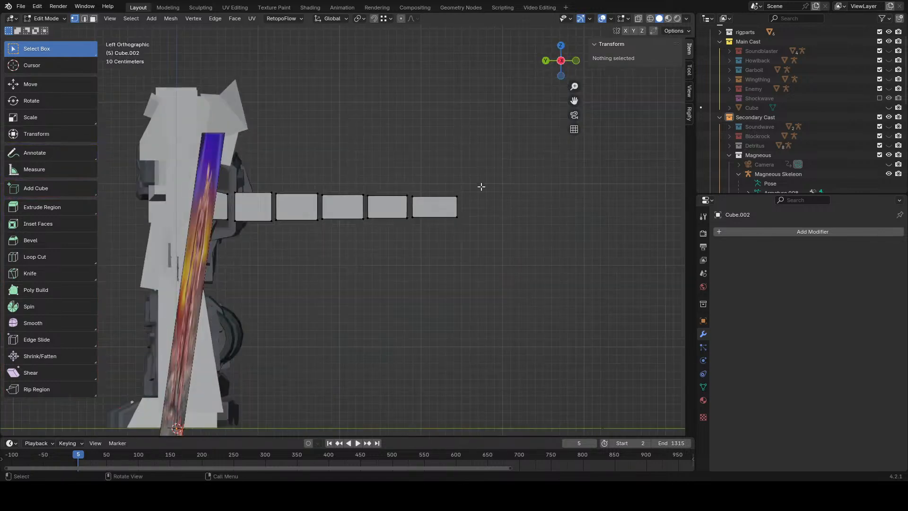
key(shift+z)
drag(531, 149, 320, 200)
key(g)
key(z)
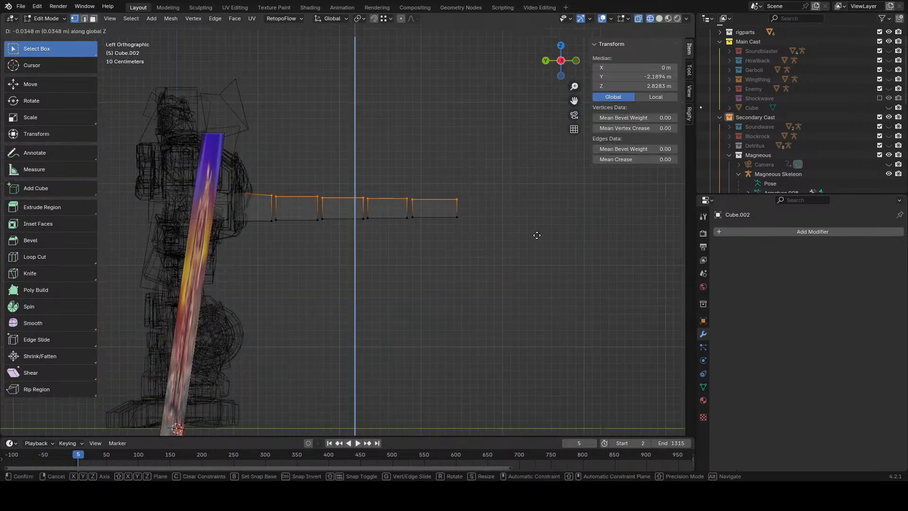
click(538, 237)
- Lower the top vertices between the third block's rear end and the sixth block's front end along Z
drag(425, 210, 426, 210)
key(g)
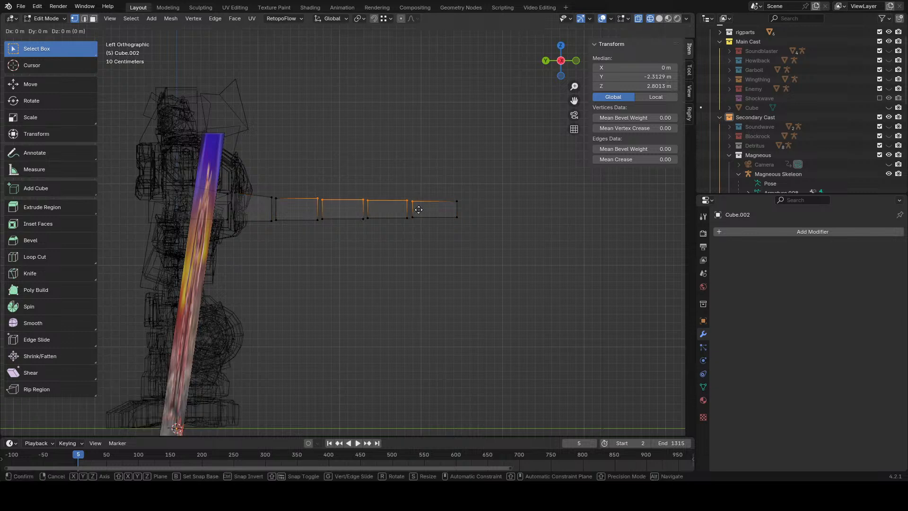
key(z)
click(416, 211)
key(a)
- Lower the bottom vertices at the joint between the fourth and fifth blocks and at the second block's rear end along Z
drag(344, 234, 344, 234)
key(g)
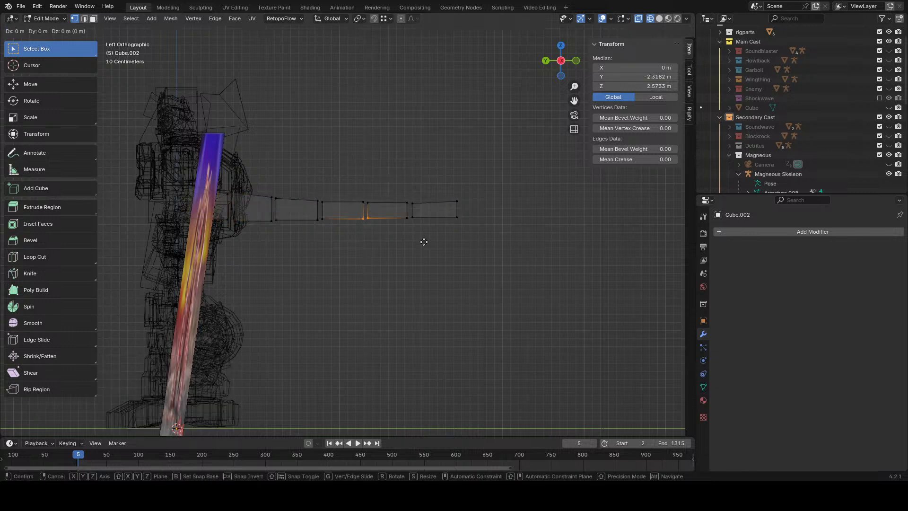
key(z)
click(345, 217)
key(a)
drag(281, 215, 270, 241)
key(g)
key(z)
click(295, 241)
key(a)
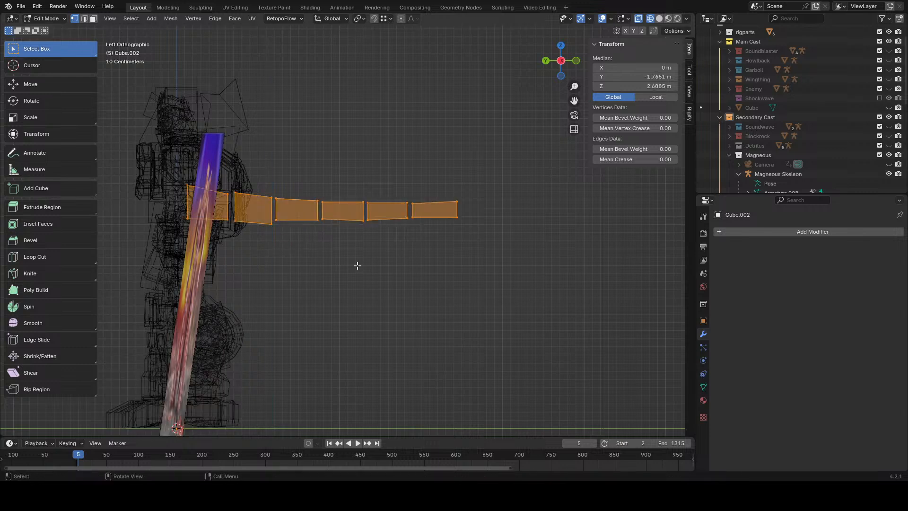
- Build a seventh tail block from an enlarged copy of the sixth block's end face, offset about 0.07 m backward and extruded about 0.49 m
drag(416, 226, 460, 223)
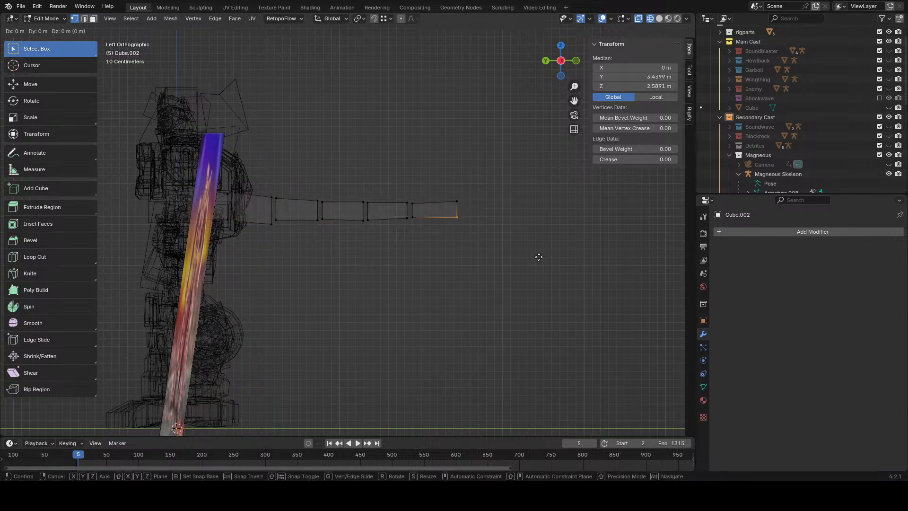
key(shift+d)
right_click(500, 251)
key(s)
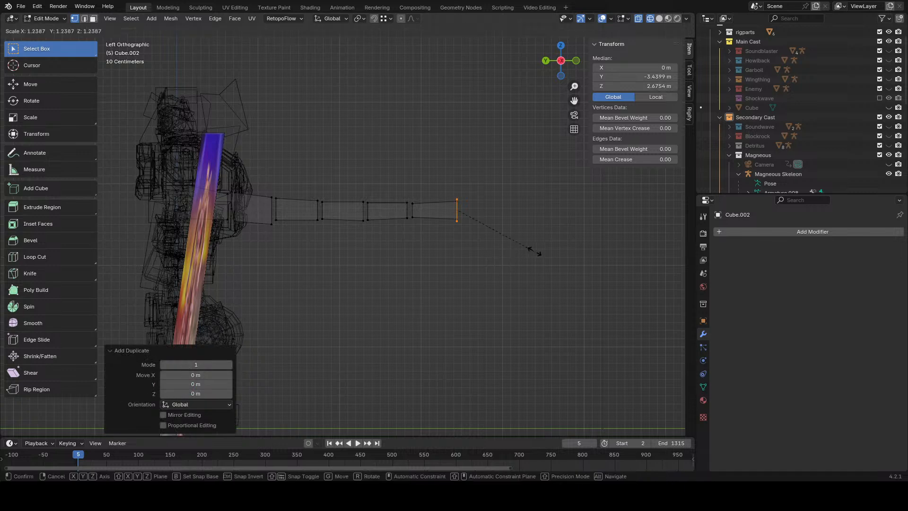
click(541, 253)
key(g)
key(y)
click(550, 254)
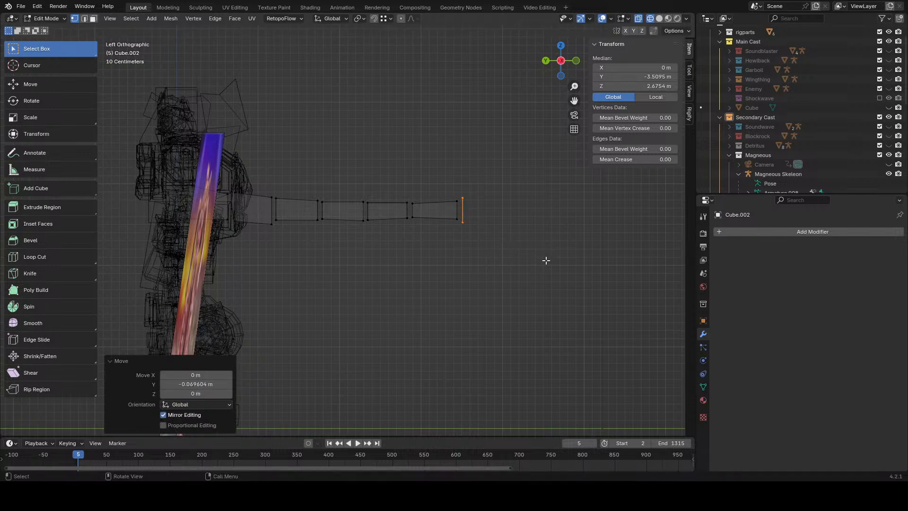
key(e)
click(583, 253)
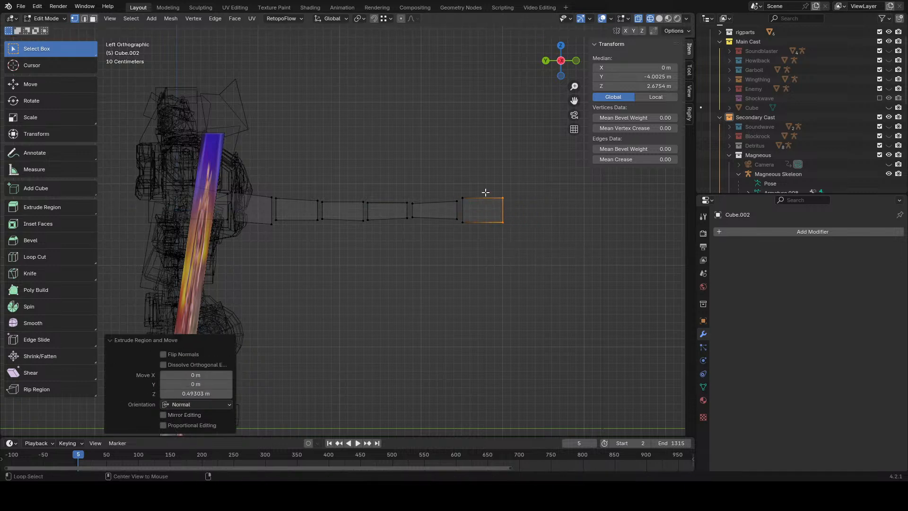
- Enlarge the seventh block in every direction except Y and nudge it about 0.017 m forward along Y
drag(446, 183, 518, 258)
key(shift+y)
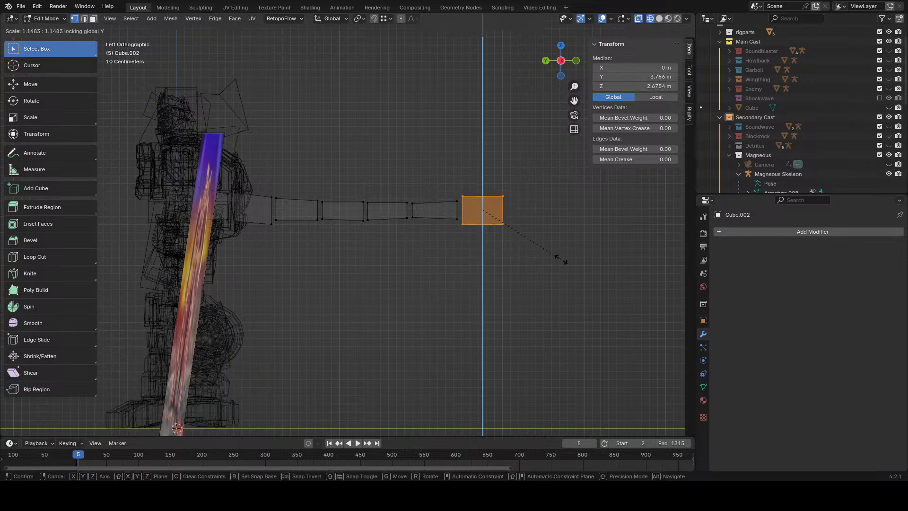
click(569, 261)
key(g)
key(y)
click(568, 262)
- Scale the seventh block to 1.124 along Y and move it about 0.035 m backward along Y
key(s)
key(x)
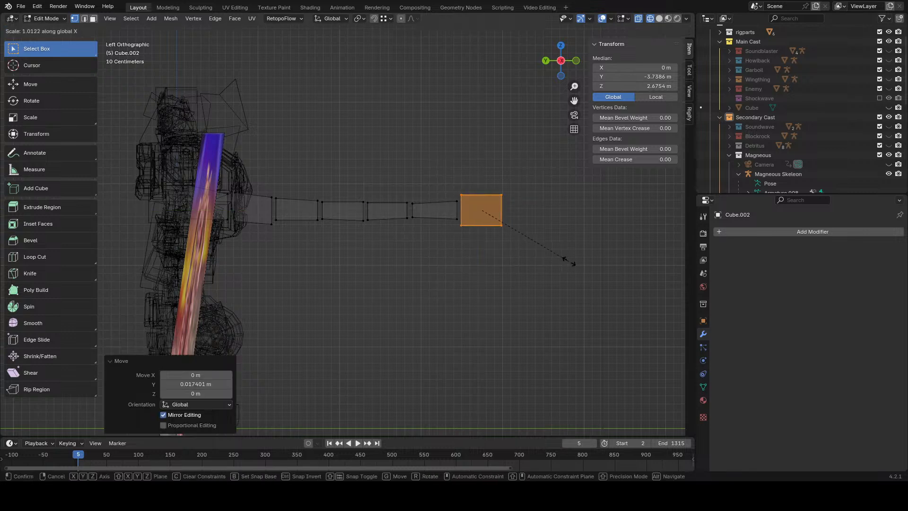
right_click(614, 250)
key(s)
key(y)
click(583, 259)
key(g)
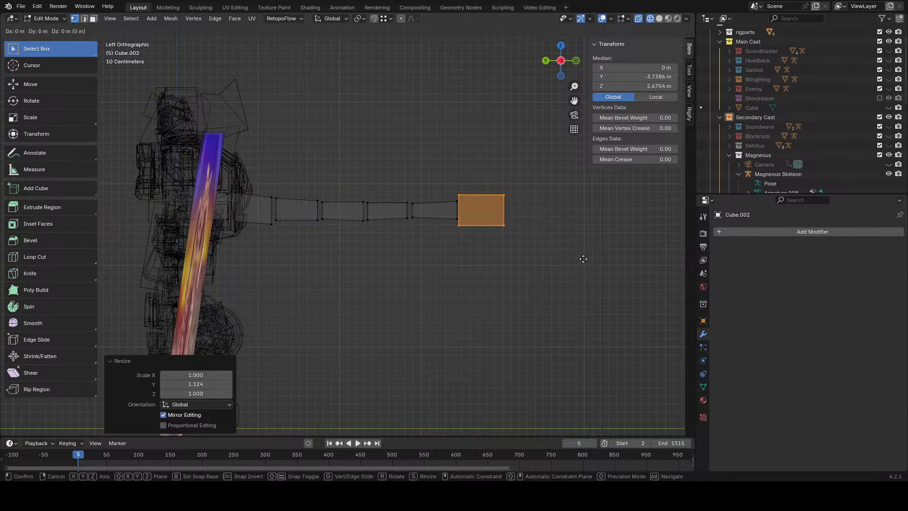
key(y)
click(589, 261)
- In solid shading, scale the seventh block along X, then clear the selection
key(z)
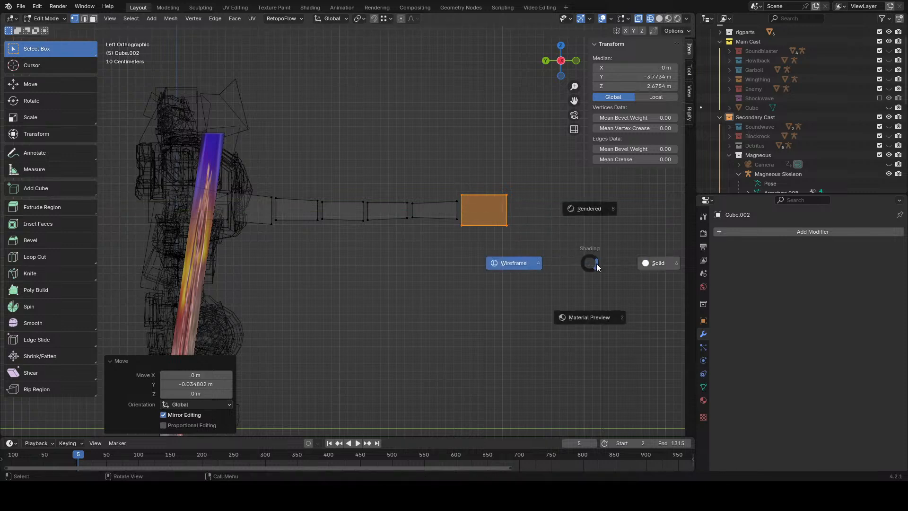
click(596, 264)
middle_drag(596, 264, 450, 329)
key(s)
key(y)
key(x)
click(523, 366)
click(534, 369)
- Select the whole tail in the left wireframe view, shorten it along Y and move it about 0.11 m forward along Y
scroll(535, 368, down, 4)
scroll(450, 328, up, 4)
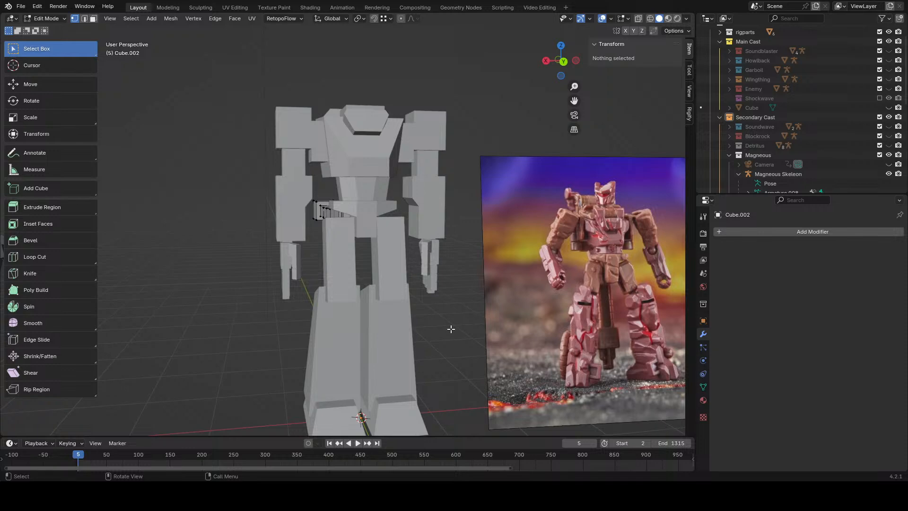
middle_drag(451, 328, 442, 220)
click(563, 66)
key(z)
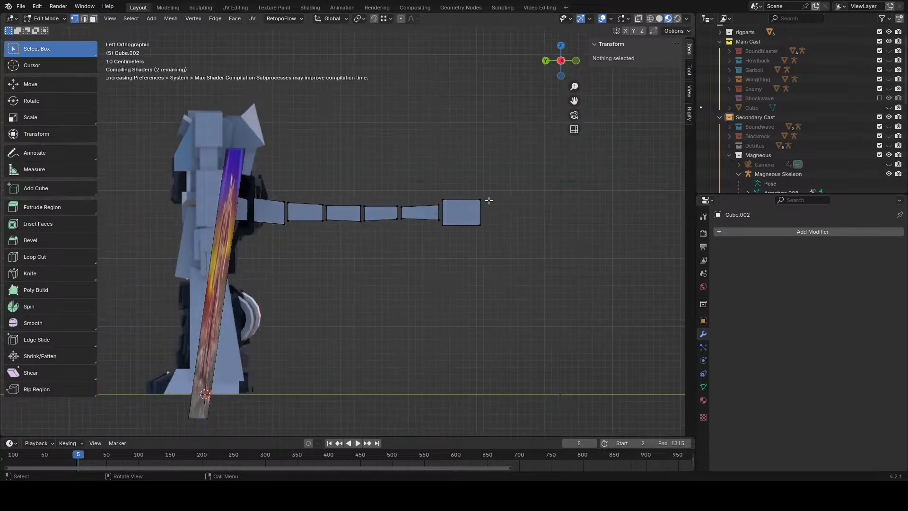
key(a)
key(z)
click(452, 243)
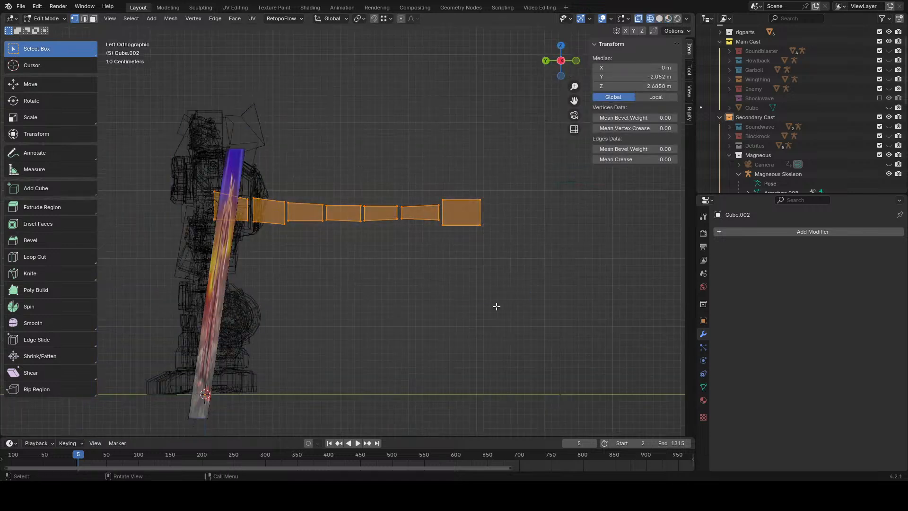
key(s)
key(y)
click(535, 324)
key(g)
key(y)
click(529, 324)
- Return to solid shading and scale the whole tail to 0.955 along Z
key(z)
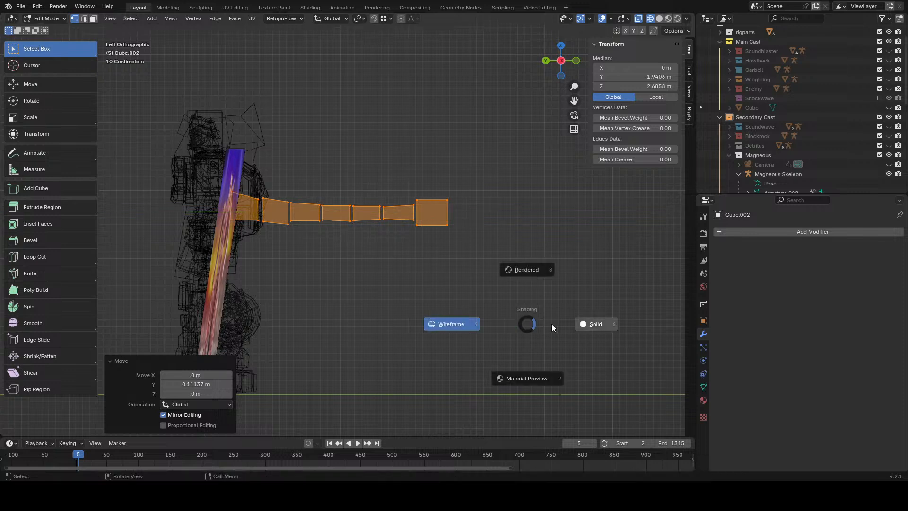
click(564, 324)
middle_drag(563, 324, 499, 291)
key(s)
key(z)
click(411, 164)
- Try rotating the whole tail 45° in the left view and moving it about 0.61 m forward and 1.18 m down
click(551, 60)
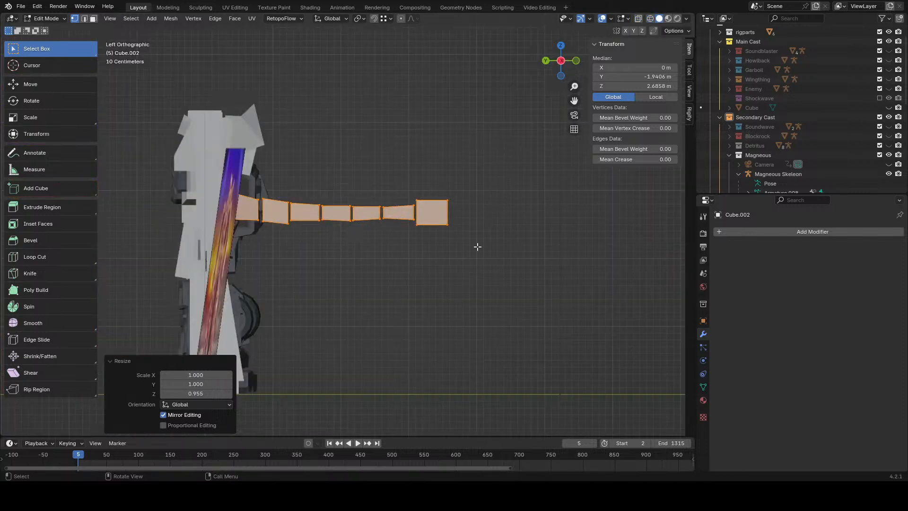
key(z)
click(455, 285)
text(45)
click(483, 256)
key(g)
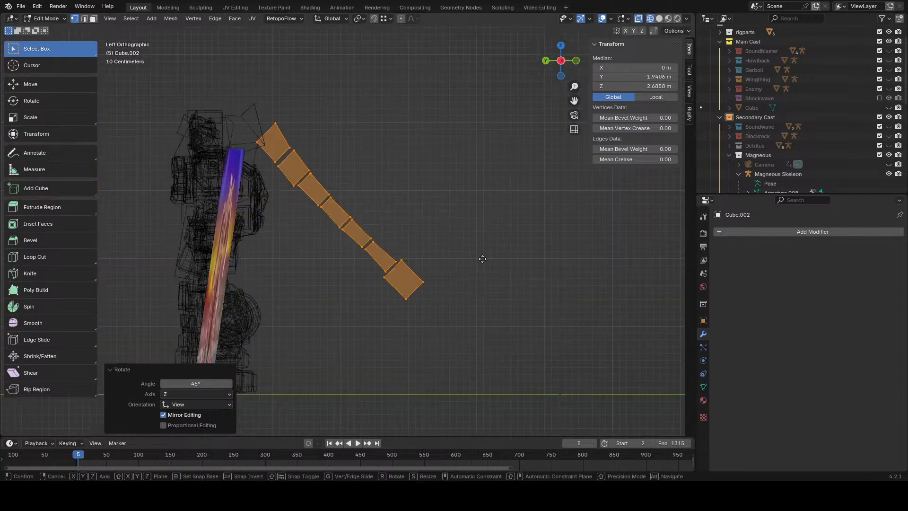
click(440, 338)
- Try moving the angled tail about 0.18 m forward along Y and slightly upward along Z
key(z)
click(460, 340)
middle_drag(460, 339, 428, 345)
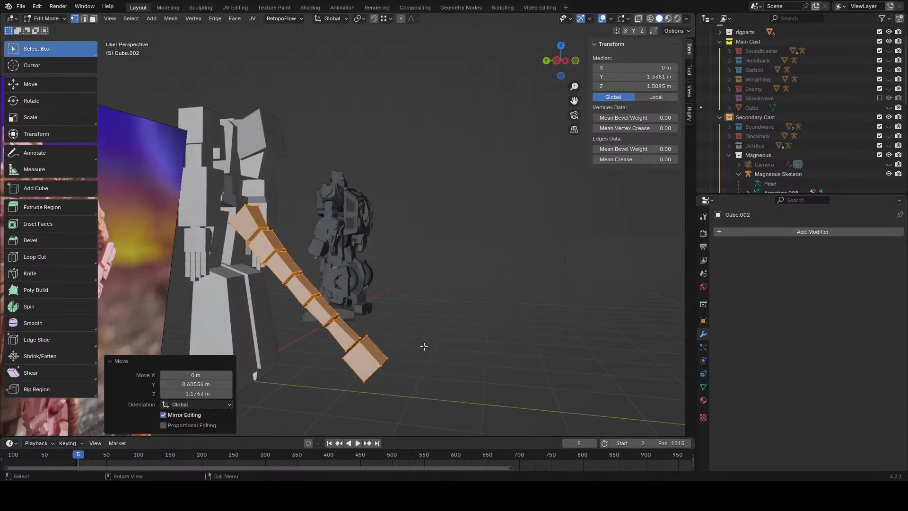
key(g)
key(z)
key(y)
click(400, 342)
key(g)
key(z)
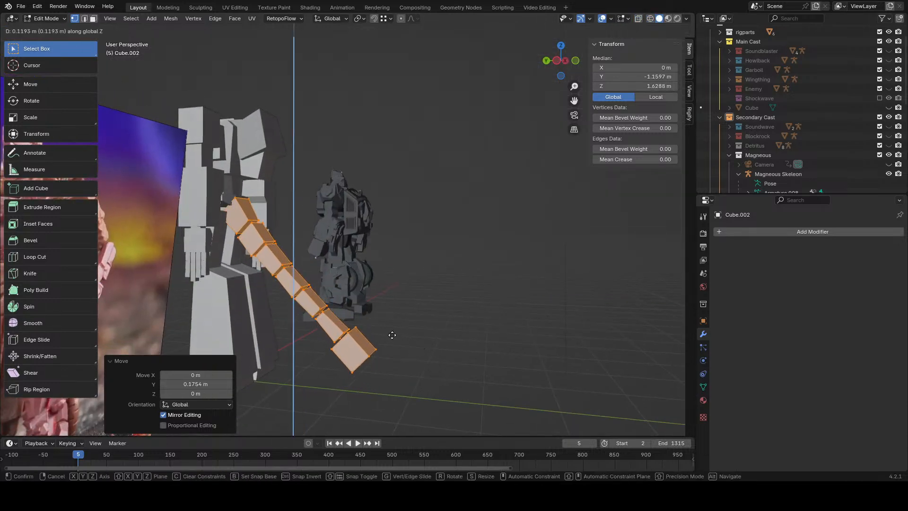
click(392, 335)
- Compare the angled tail with the reference photo, then undo the tail's rotation and moves
click(497, 367)
middle_drag(496, 367, 282, 321)
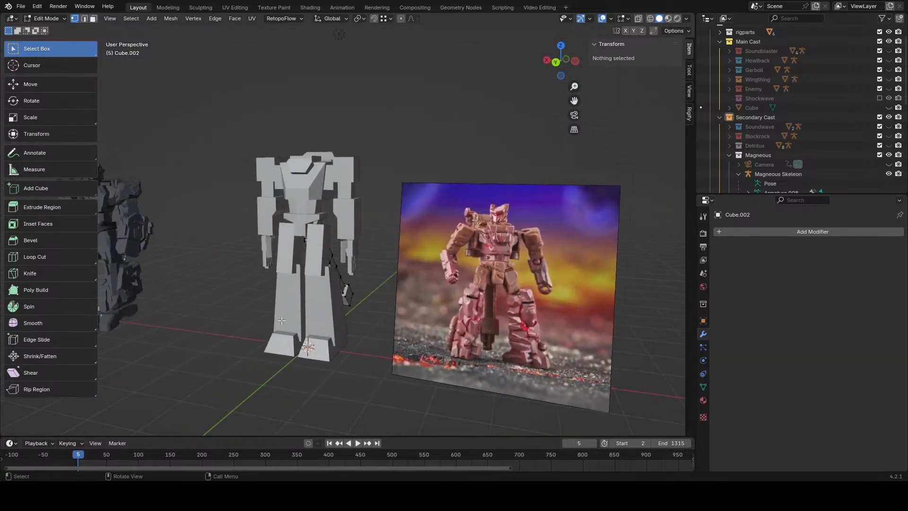
click(569, 58)
click(547, 61)
key(z)
click(400, 378)
key(a)
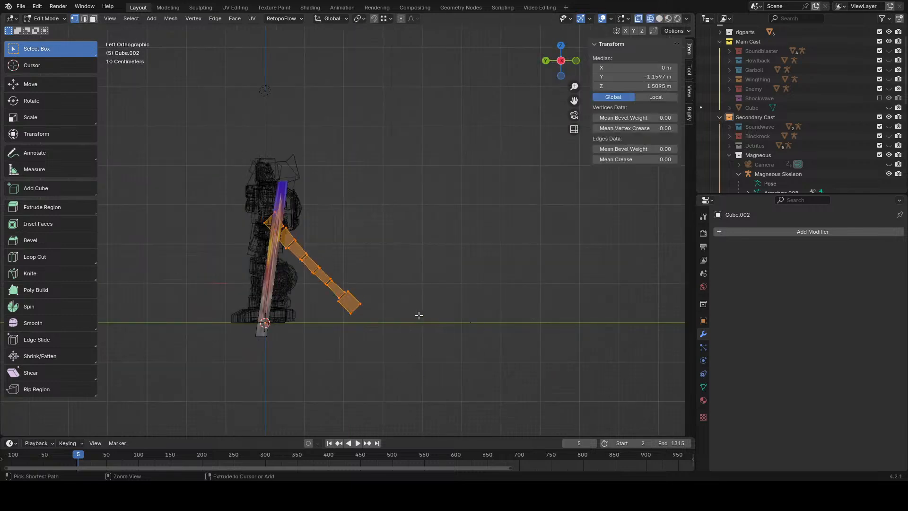
middle_drag(410, 268, 426, 284)
key(z)
click(471, 288)
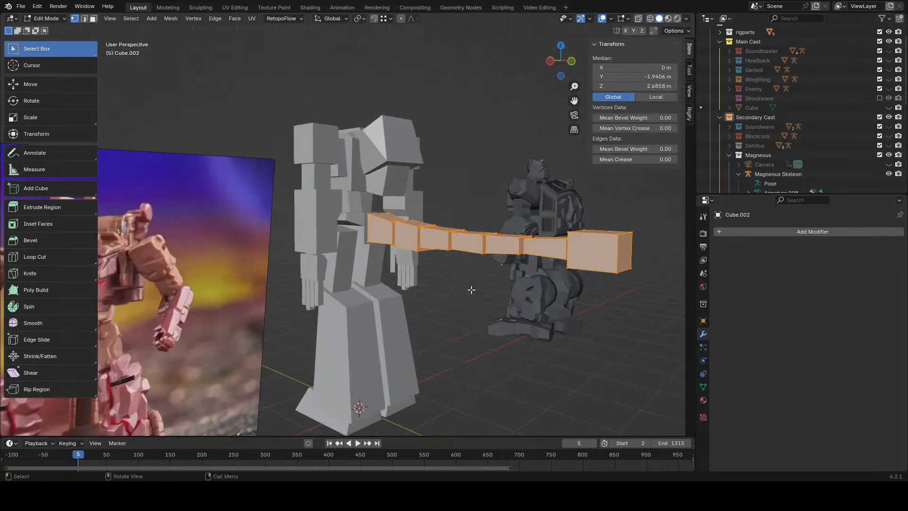
- Move the straight tail about 0.22 m forward along Y, then clear the selection
key(g)
right_click(486, 301)
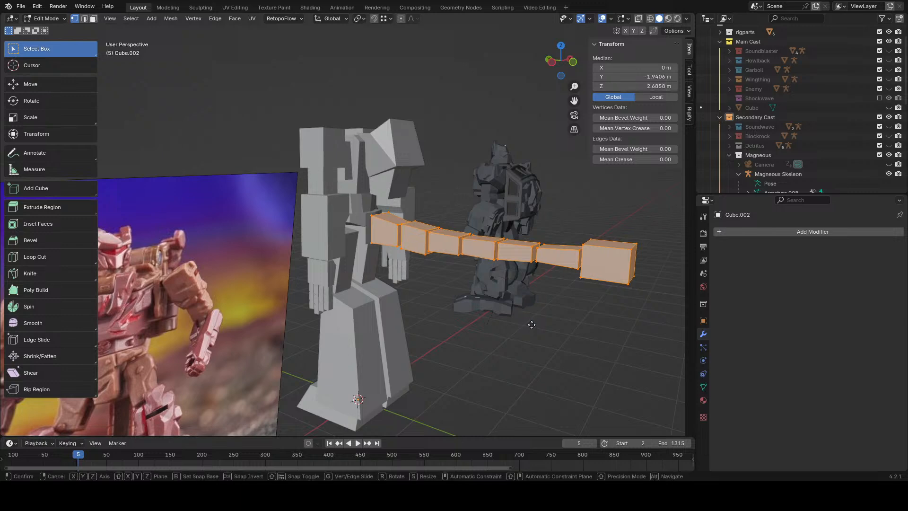
key(y)
click(516, 320)
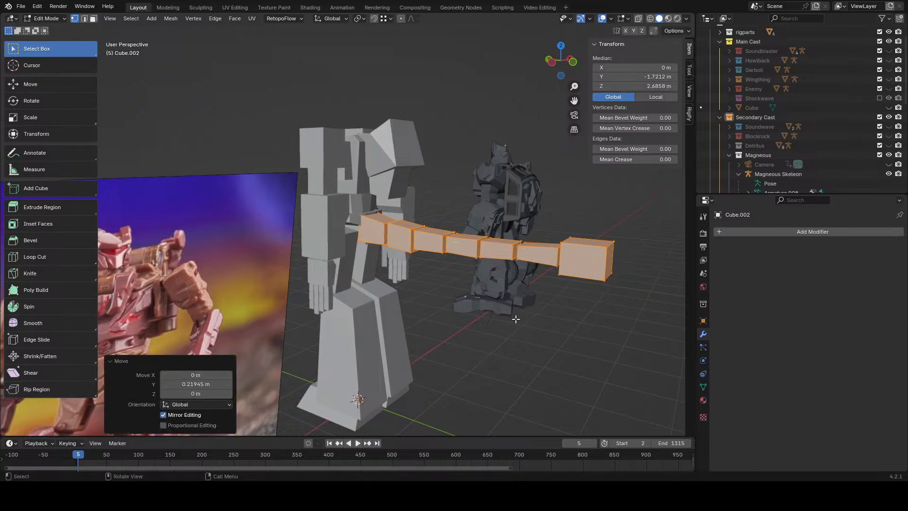
click(514, 318)
- In the left wireframe view, select the rear face vertices of the first tail block
shift+middle_drag(512, 305, 473, 279)
click(549, 62)
key(shift+z)
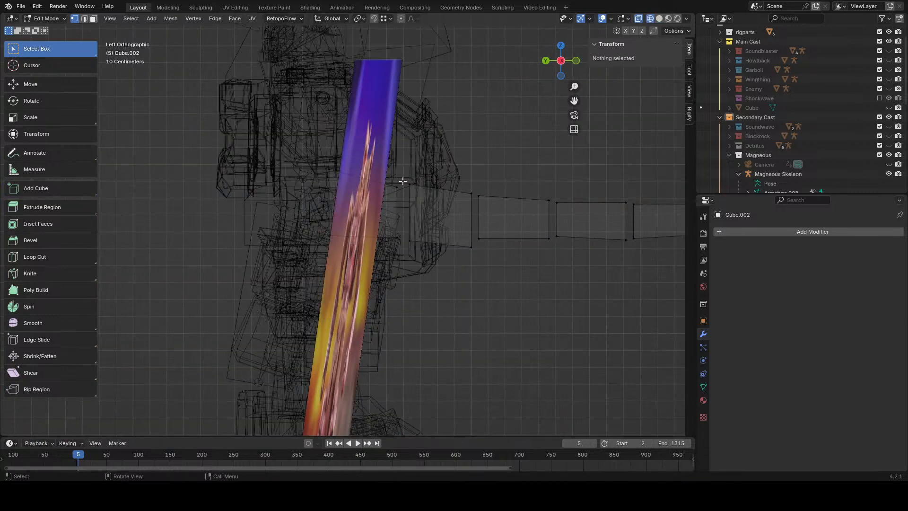
drag(387, 260, 385, 261)
shift+middle_drag(432, 289, 381, 308)
scroll(393, 307, up, 4)
key(shift+d)
right_click(495, 303)
key(ctrl+z)
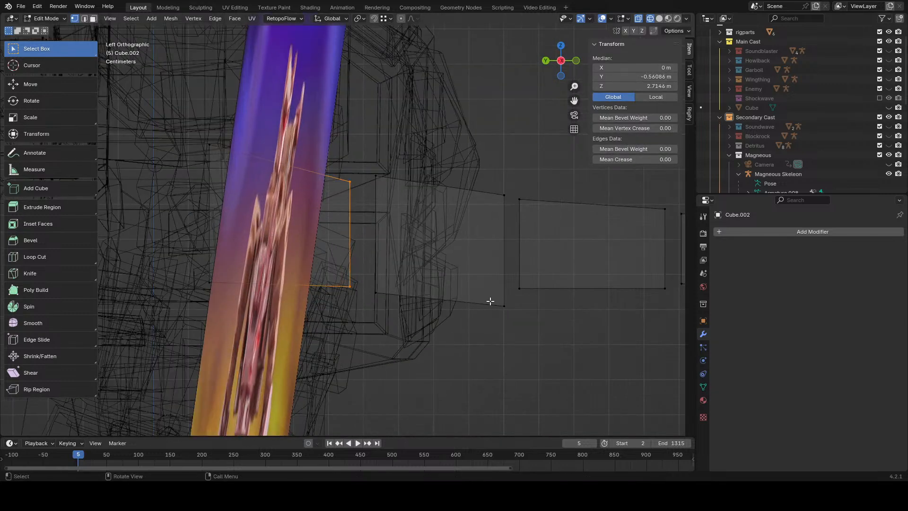
- Extrude the first block's rear face in place, scale it down, and extrude it about 0.135 m toward the second block as a connector
key(e)
right_click(515, 264)
key(s)
click(421, 260)
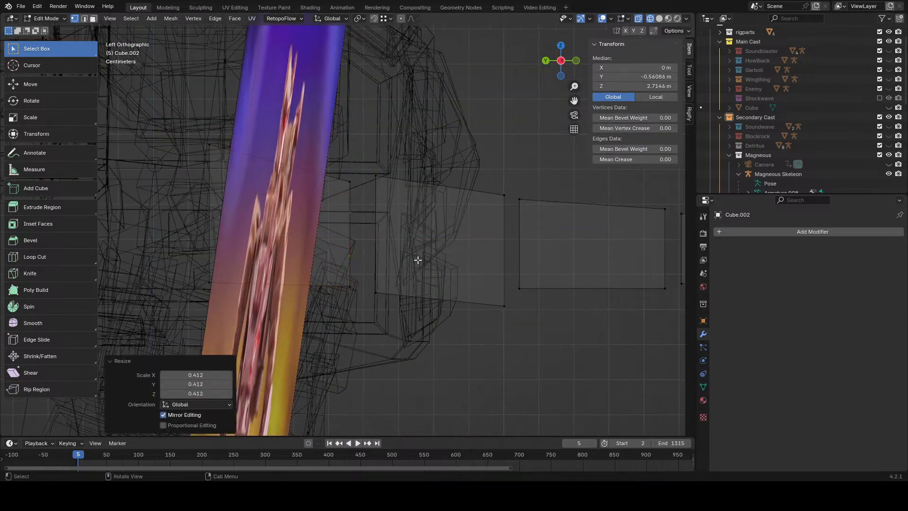
key(s)
click(485, 258)
key(e)
click(543, 260)
- Extrude the second block's rear face in place, scale it to 0.389, and extrude it into the third block as a connector
shift+middle_drag(537, 261, 424, 259)
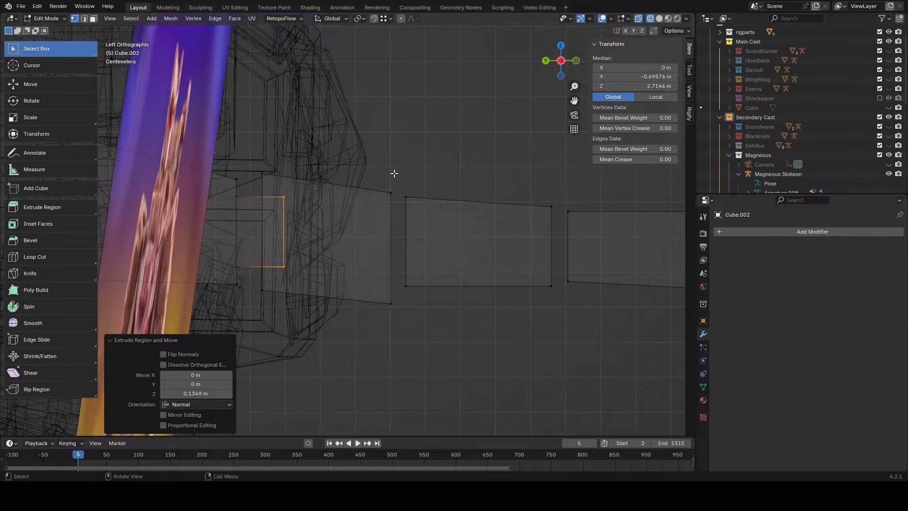
drag(357, 179, 406, 351)
key(e)
right_click(476, 299)
key(s)
click(407, 278)
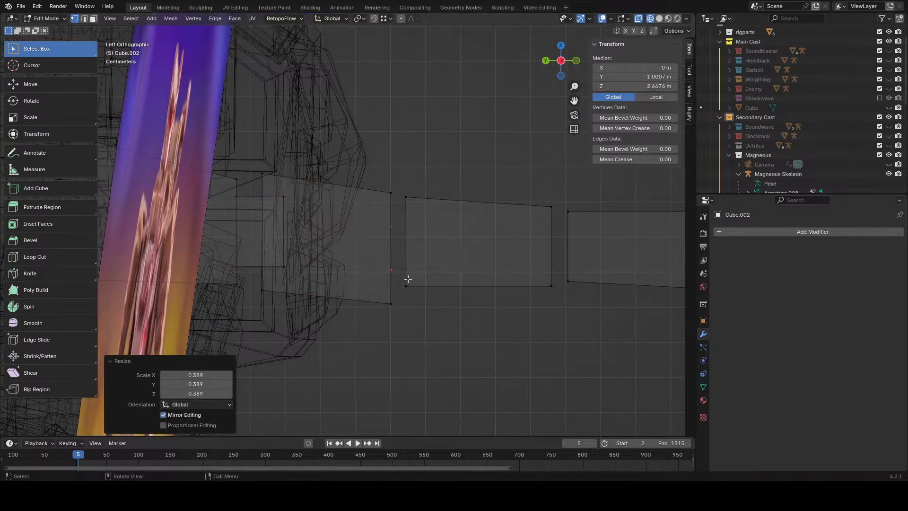
key(e)
click(418, 238)
- Raise the upper base edge and the upper tip edge of the connector between the second and third tail blocks along Z
drag(365, 237, 364, 239)
key(g)
key(z)
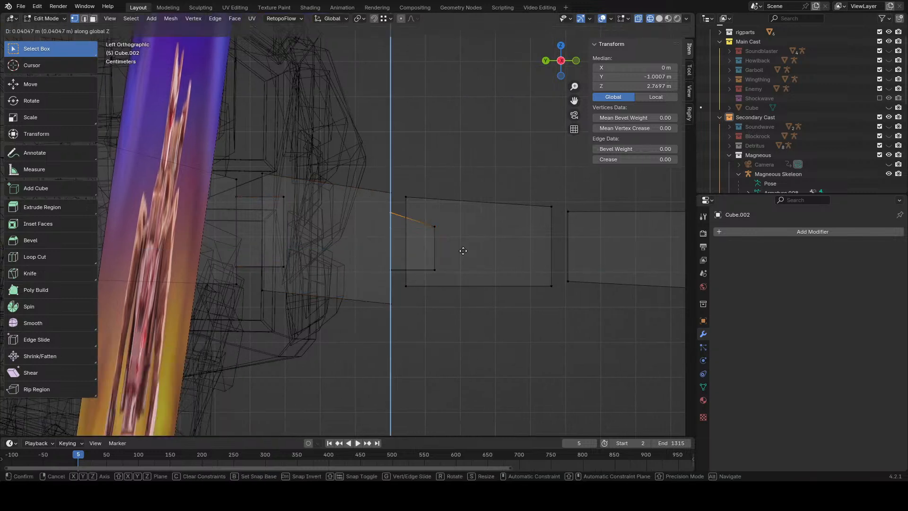
click(463, 246)
key(a)
drag(428, 222, 477, 255)
key(g)
key(z)
click(476, 248)
key(a)
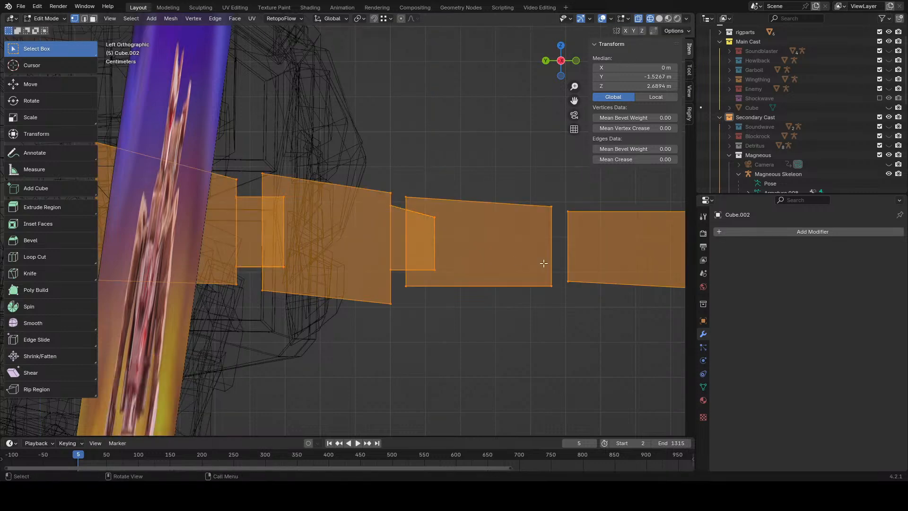
- Extrude the third block's rear face in place, scale it down, extrude it about 0.105 m into the fourth block, and scale the tip to 1.241
shift+middle_drag(545, 216, 342, 214)
drag(351, 314, 351, 313)
key(e)
click(400, 300)
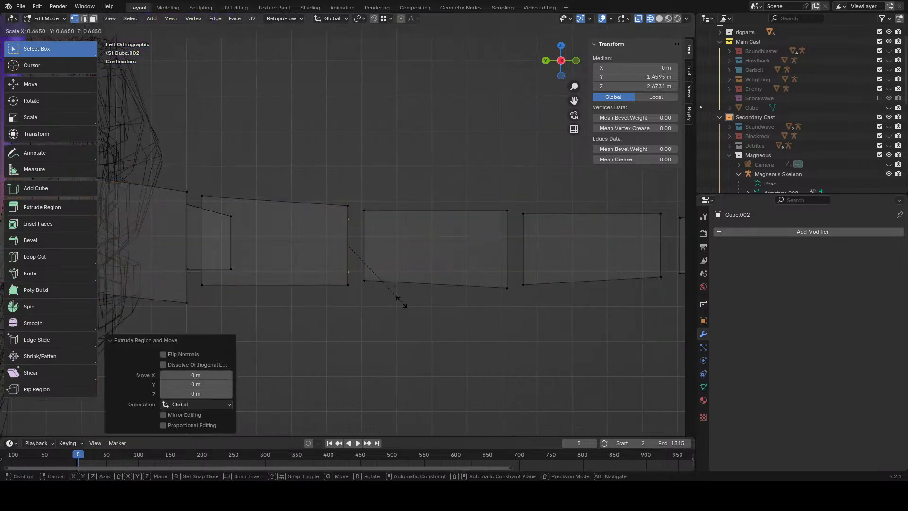
key(s)
click(440, 298)
shift+middle_drag(319, 218, 244, 216)
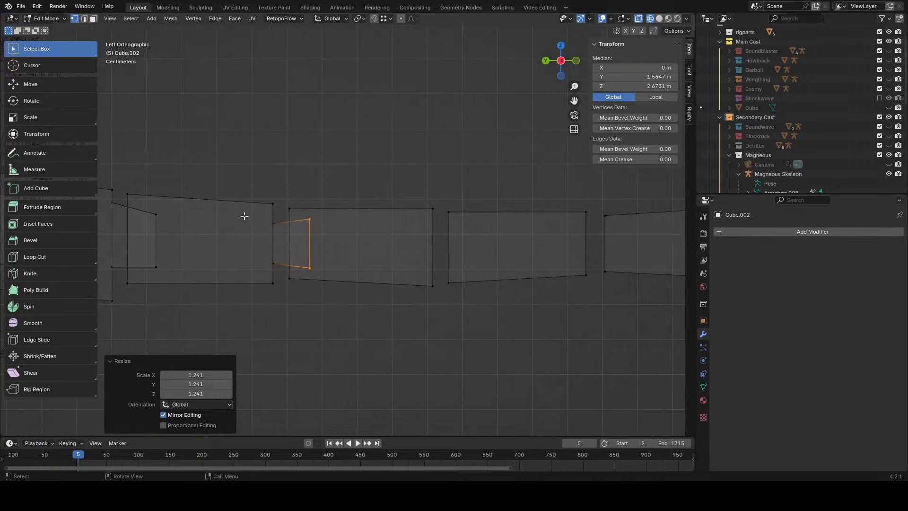
- Scale the base edges of the third block's connector slightly apart and shift them 0.001349 m up along Z
drag(255, 260, 255, 266)
key(s)
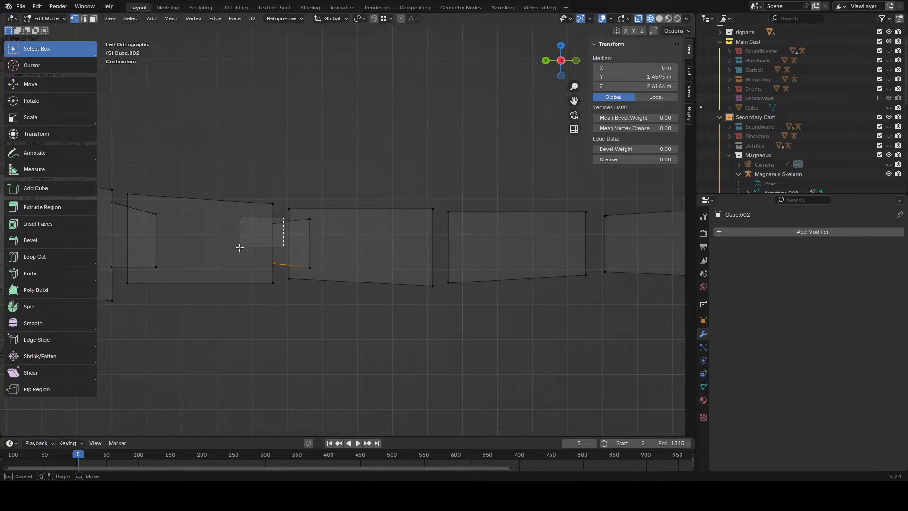
key(g)
key(z)
click(483, 266)
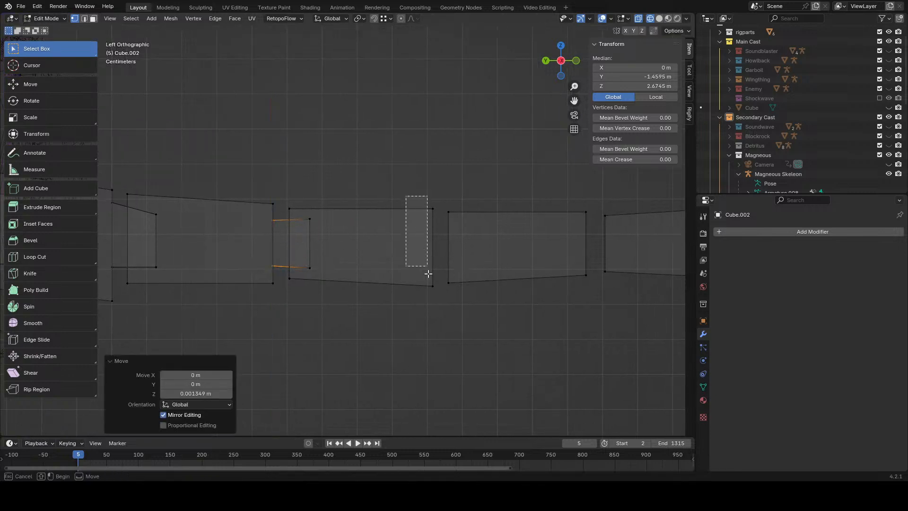
- Extrude the fourth block's rear face in place, scale it to 0.632, extrude it into the fifth block, and scale the tip to 0.640
drag(428, 273, 440, 292)
key(e)
key(s)
click(473, 279)
key(e)
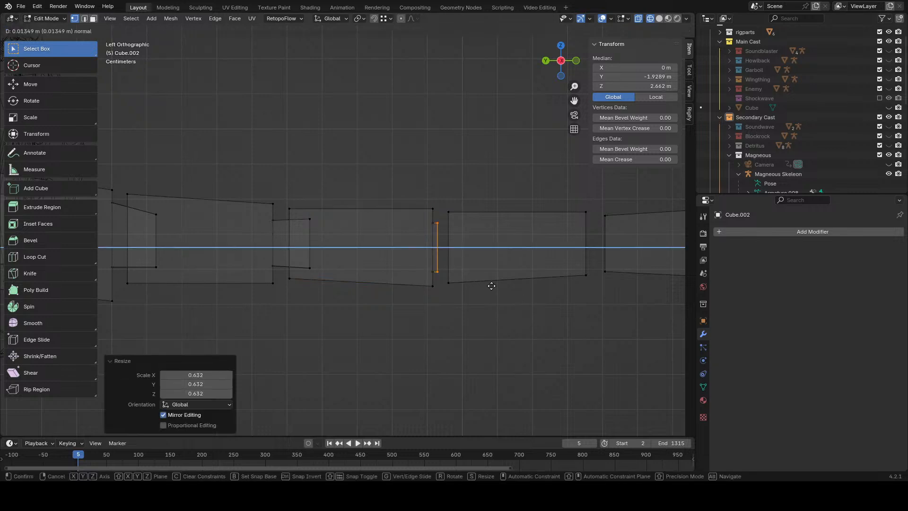
click(523, 290)
key(s)
click(492, 283)
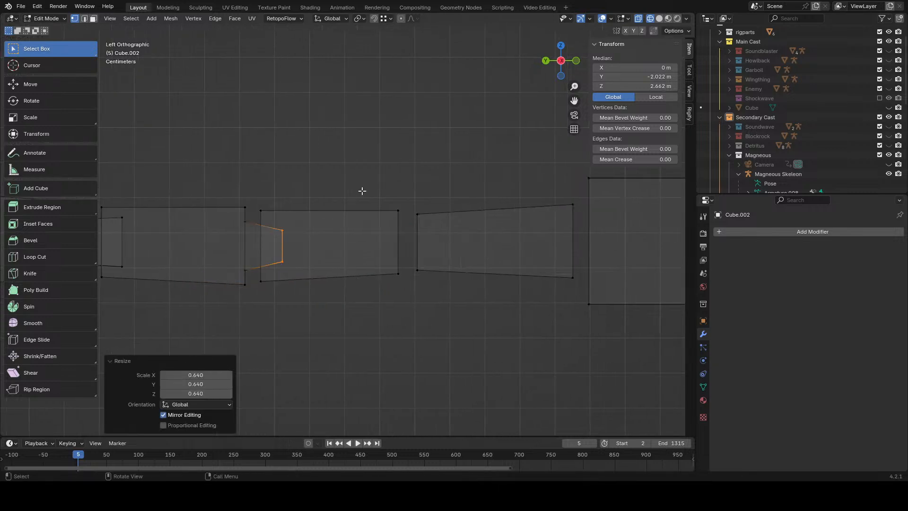
- Extrude the fifth block's rear face in place, scale it to 0.542, extrude it into the sixth block, and taper the tip smaller
drag(367, 174, 411, 317)
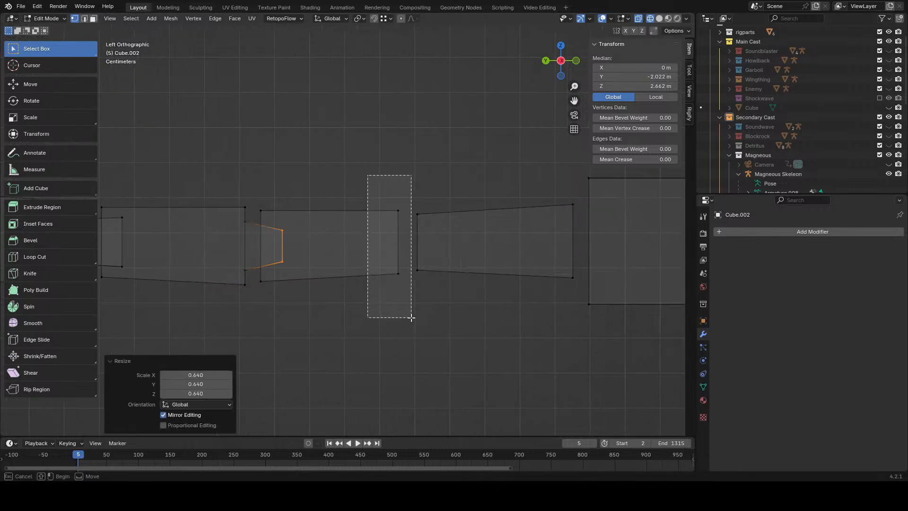
key(e)
key(Escape)
click(468, 283)
key(e)
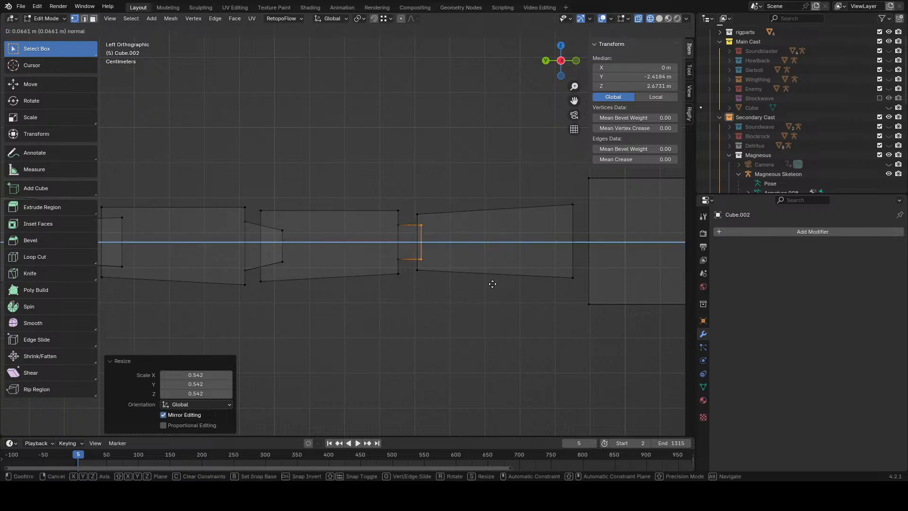
click(508, 282)
key(s)
click(486, 269)
shift+middle_drag(513, 269, 395, 271)
- Extrude the sixth block's rear face in place, scale it down, and extrude it 0.12276 m into the end block as a connector
key(e)
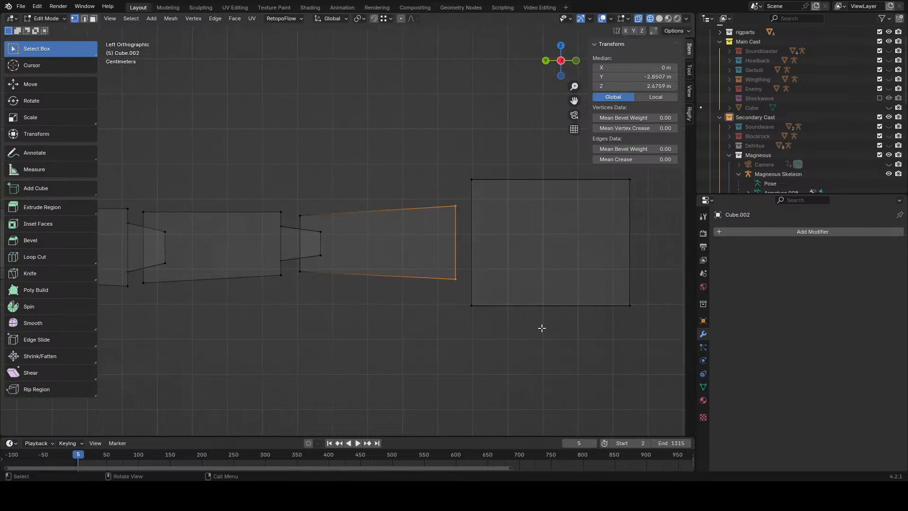
click(585, 314)
key(s)
click(525, 297)
key(e)
click(570, 304)
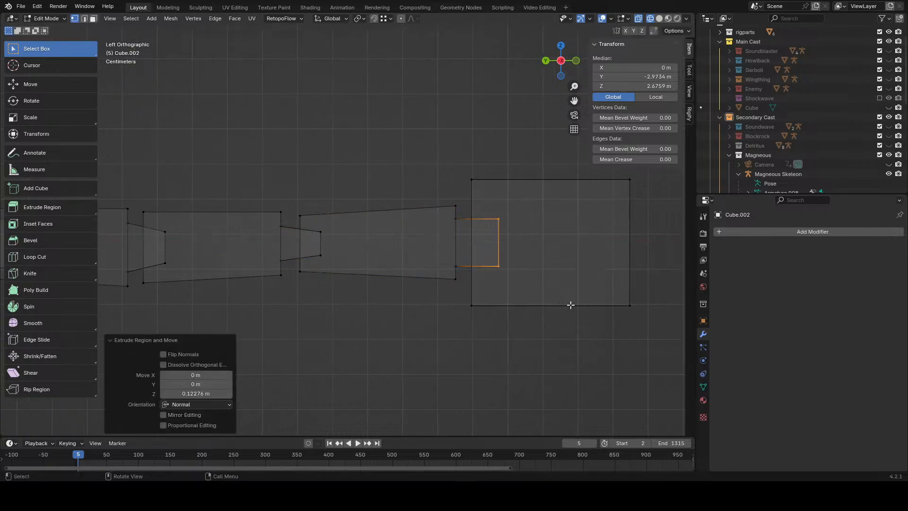
- Lengthen the tail's end block by moving its rear face about 0.23 m rearward along Y
scroll(570, 303, down, 5)
drag(581, 174, 439, 301)
key(g)
key(y)
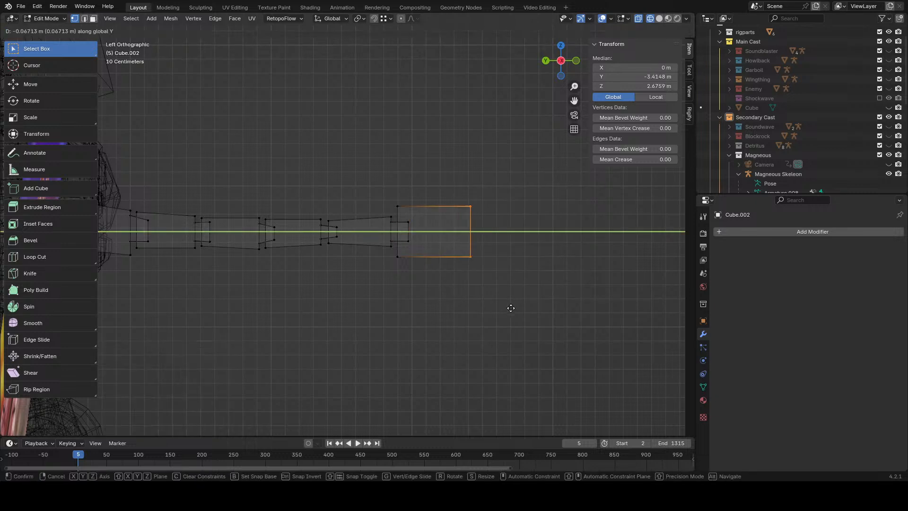
click(531, 310)
key(z)
click(559, 312)
key(g)
key(z)
click(558, 312)
- Try to form a tip by extruding the end block's rear face in place, scaling it to 0.624, and extruding it about 0.215 m
middle_drag(558, 312, 486, 326)
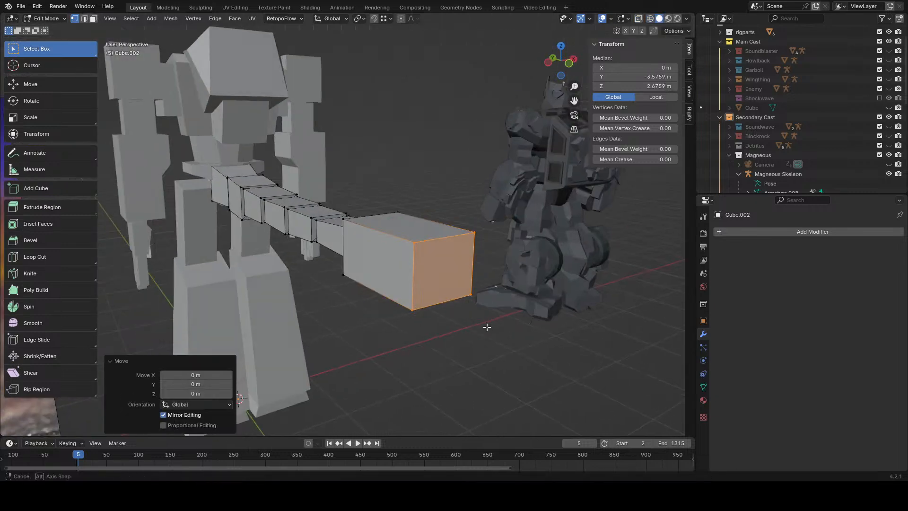
key(e)
right_click(599, 318)
key(s)
click(544, 316)
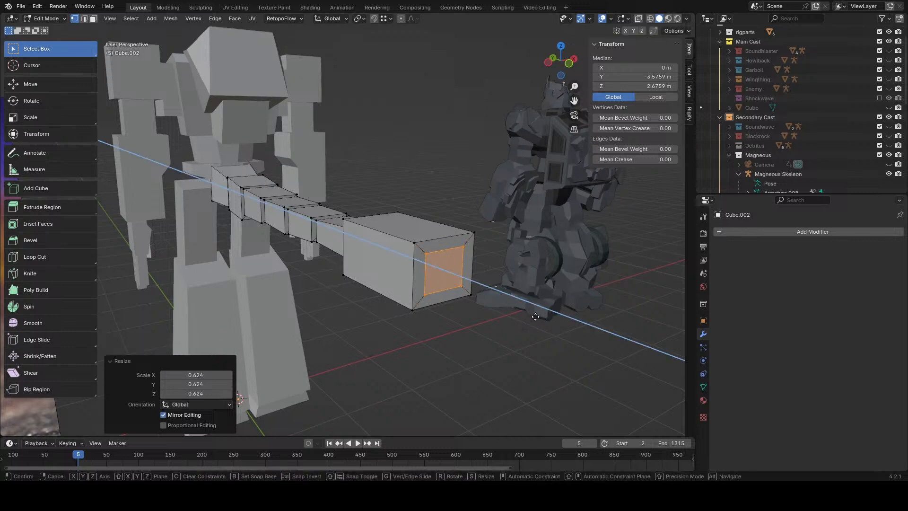
key(e)
click(538, 322)
key(2)
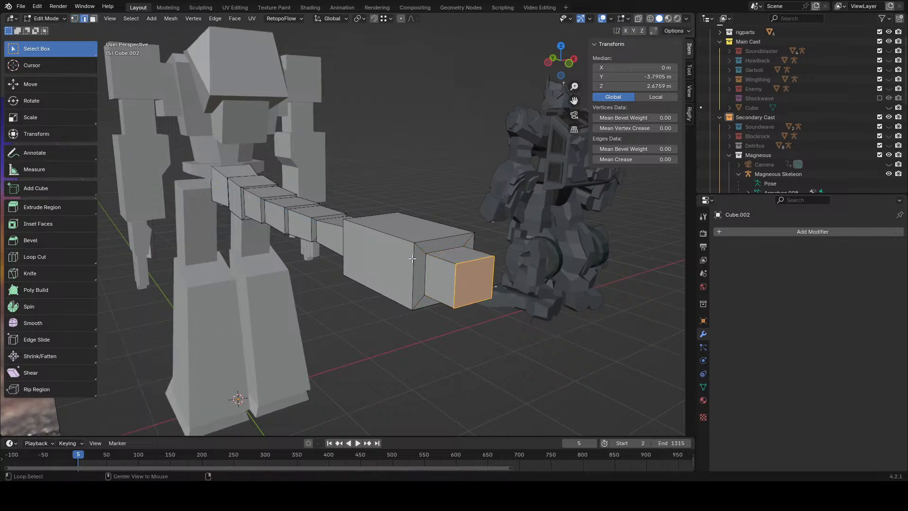
key(ctrl+z)
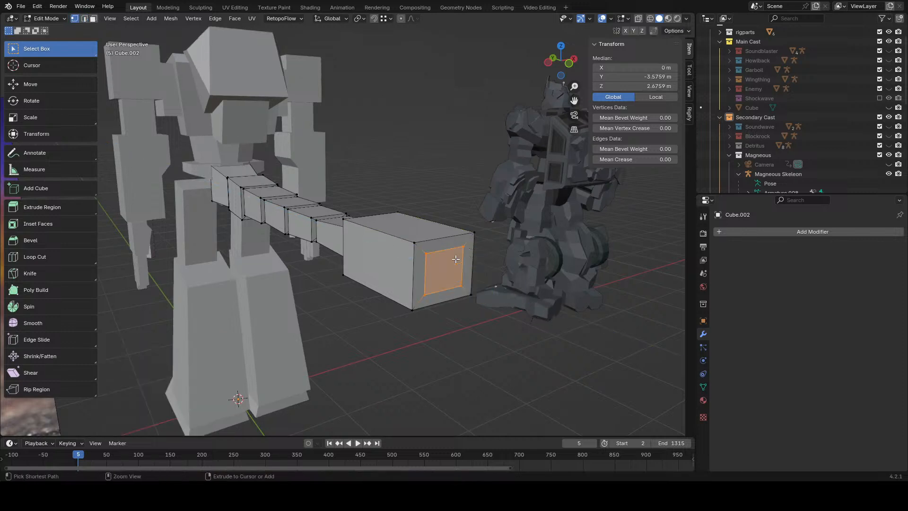
- Duplicate the end block's rear face in place, scale the copy down, and extrude it 0.3063 m rearward as a separate tip
key(shift+d)
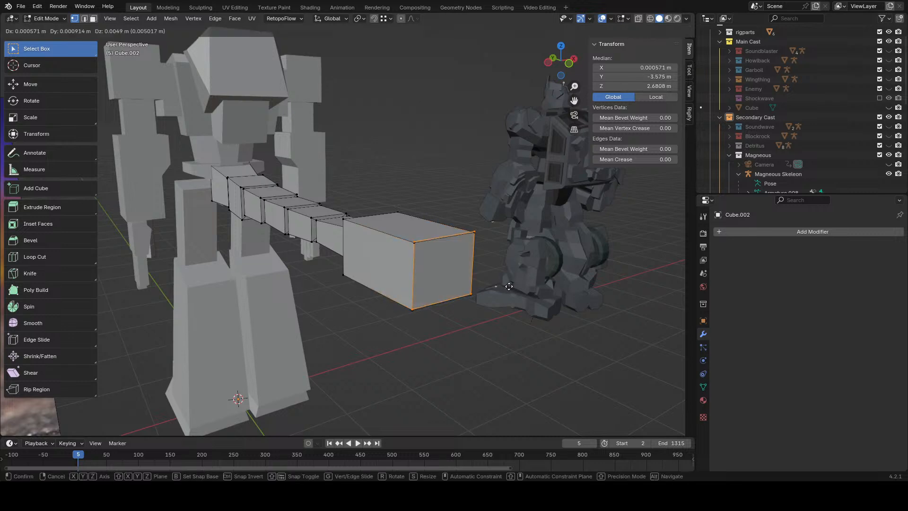
key(Escape)
key(s)
click(522, 278)
key(e)
click(565, 301)
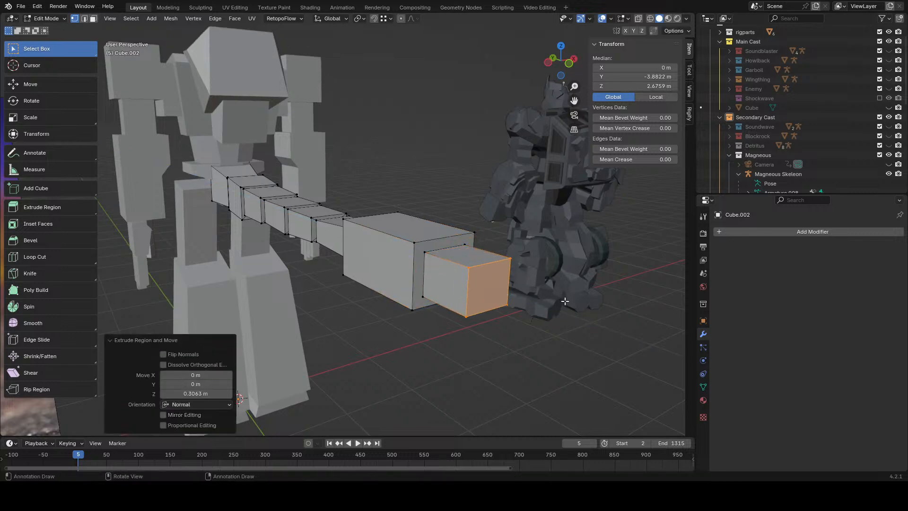
- Select the four lengthwise edges of the extruded tail tip
click(85, 18)
shift+click(487, 253)
mouse_move(487, 274)
middle_down()
mouse_move(500, 295)
mouse_move(523, 271)
middle_up()
key(shift+z)
key(shift+z)
middle_drag(501, 306, 450, 316)
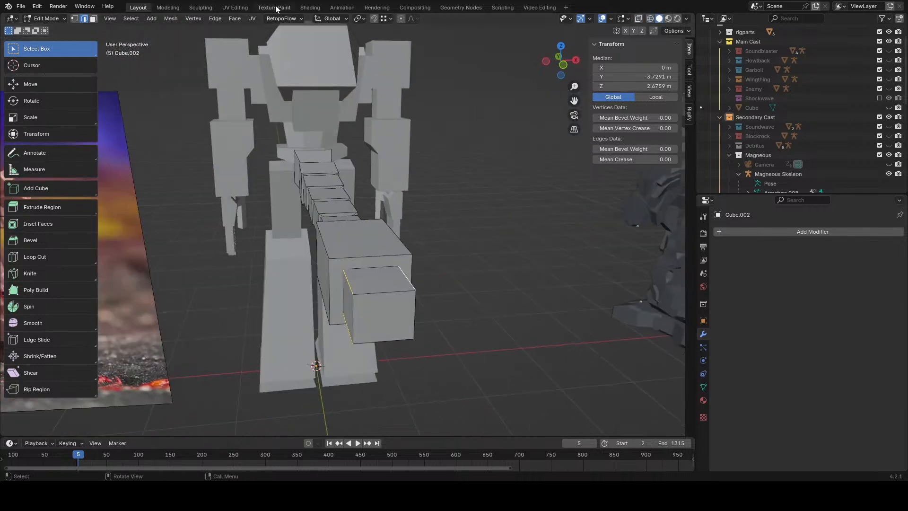
- Bevel the tip's four lengthwise edges with a width of 0.0874 m and one segment, and narrow its side faces along X
key(ctrl+e)
click(236, 29)
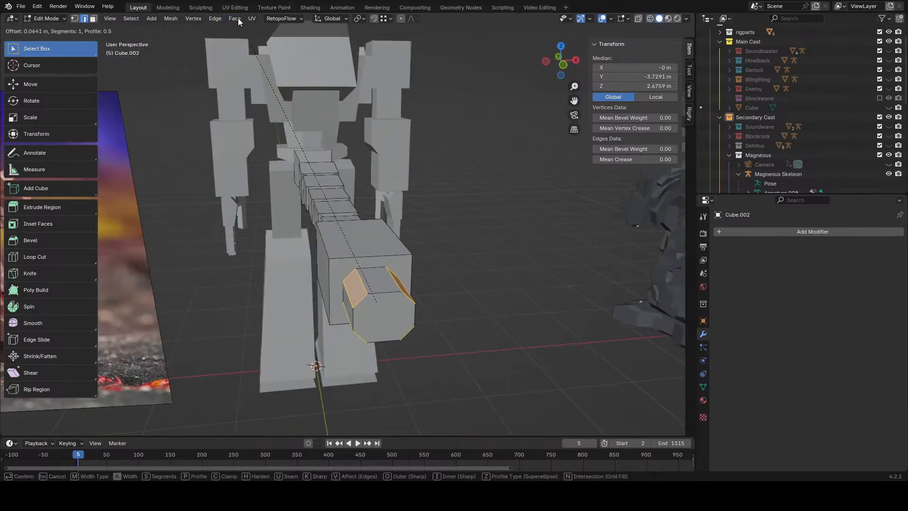
click(236, 434)
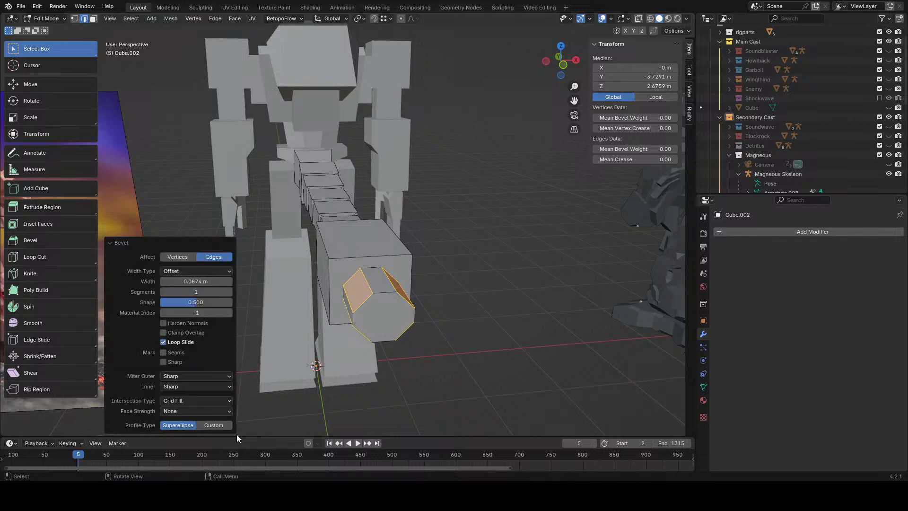
click(96, 19)
key(s)
key(x)
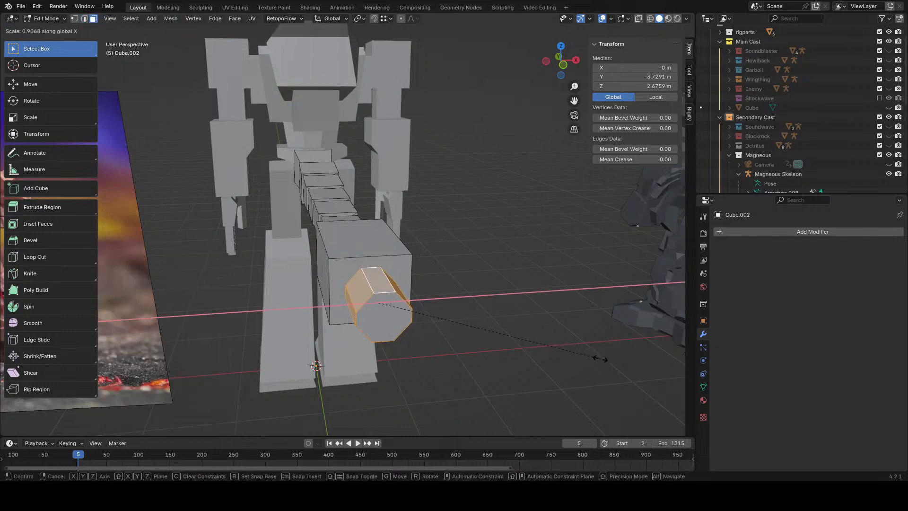
click(600, 359)
click(600, 360)
- Inspect the tail tip in wireframe, then undo the X scaling and the bevel of its lengthwise edges
mouse_move(600, 359)
middle_down()
mouse_move(530, 361)
mouse_move(501, 338)
middle_up()
shift+middle_drag(473, 327, 547, 294)
scroll(547, 293, up, 4)
key(z)
click(489, 279)
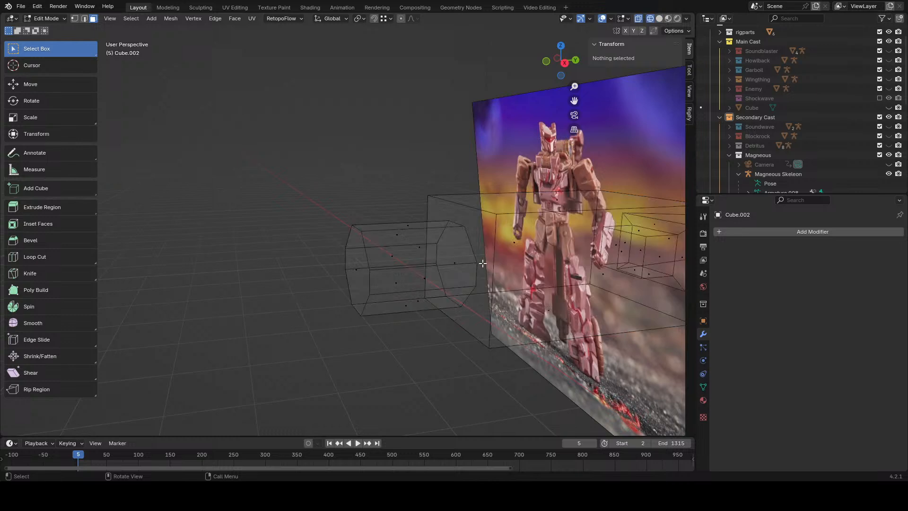
key(ctrl+z)
key(ctrl+z)
key(ctrl+z)
key(z)
click(511, 256)
key(ctrl+z)
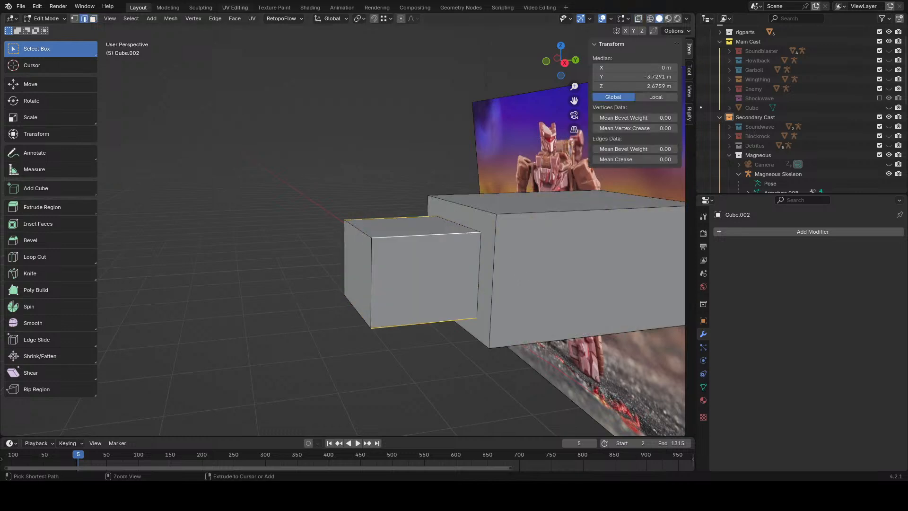
- Bevel the tip's four lengthwise edges again into an eight-sided barrel and scale its ring of side faces along X
click(214, 18)
click(231, 40)
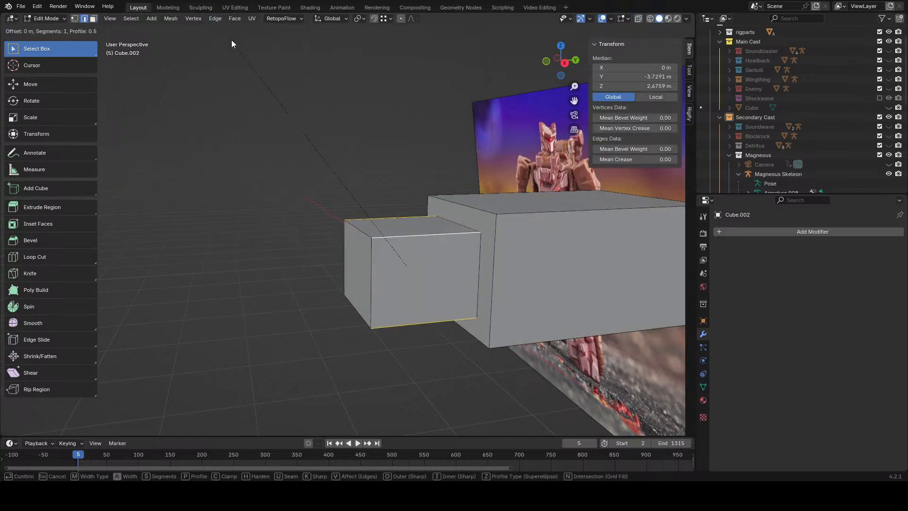
click(231, 428)
middle_drag(310, 348, 404, 310)
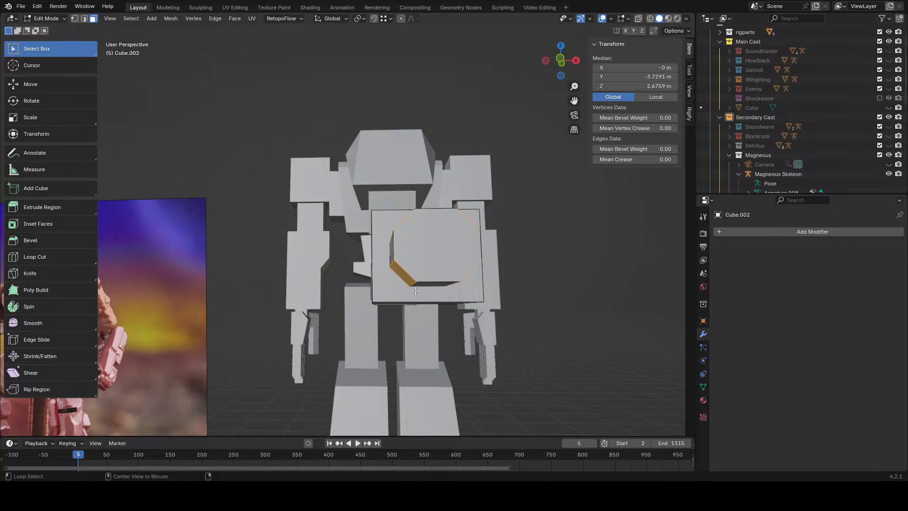
mouse_move(415, 290)
middle_down()
mouse_move(558, 326)
mouse_move(488, 374)
middle_up()
key(s)
key(x)
click(588, 337)
- Shift the duplicate face overlapping the end block's rear 0.013579 m along Y and delete it
key(z)
click(426, 368)
click(431, 298)
key(z)
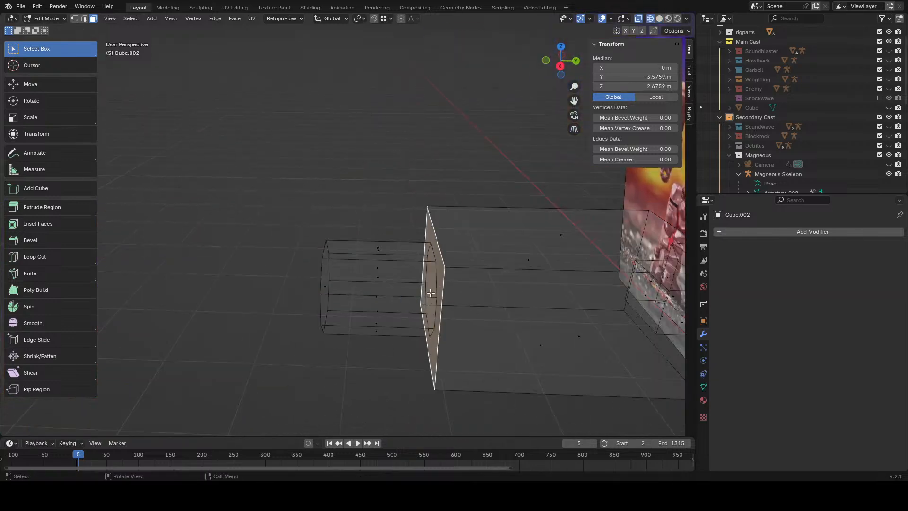
key(z)
click(511, 329)
key(g)
key(y)
click(515, 330)
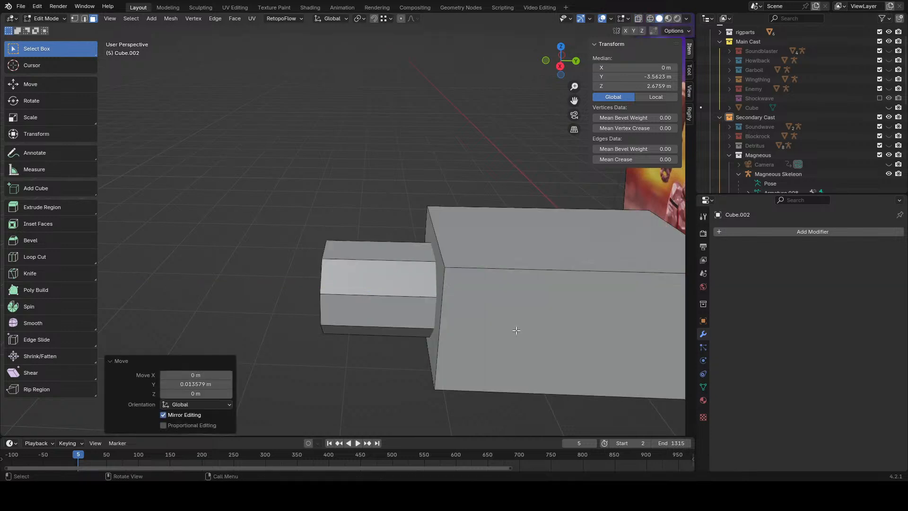
key(x)
click(516, 342)
- Extrude the barrel's rear end face a short distance and scale it down to taper the tip
middle_drag(516, 341, 615, 313)
click(431, 255)
mouse_move(421, 279)
middle_down()
mouse_move(469, 313)
mouse_move(474, 281)
mouse_move(478, 293)
mouse_move(511, 300)
mouse_move(434, 269)
middle_up()
key(e)
click(479, 294)
key(s)
click(478, 280)
click(501, 294)
- Bevel the end block's upper lengthwise edge on the positive X side with one segment
shift+middle_drag(506, 274, 452, 265)
scroll(453, 265, up, 3)
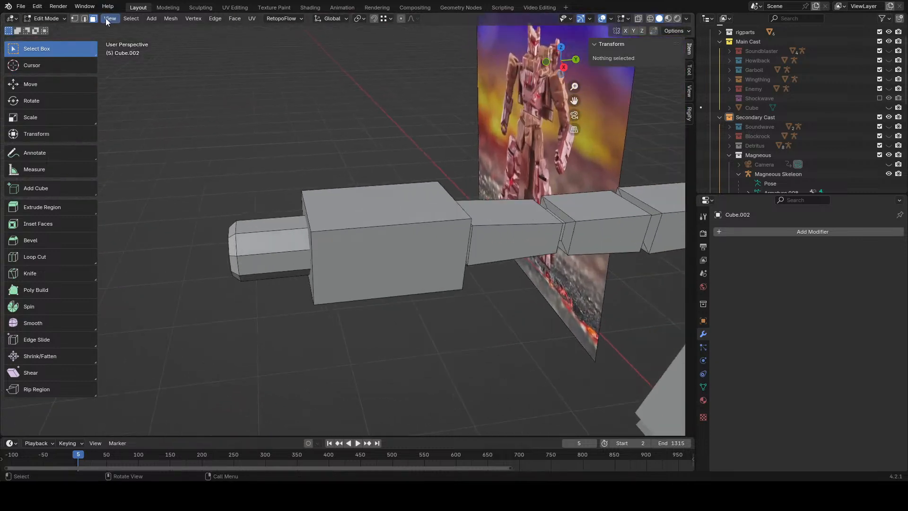
click(334, 224)
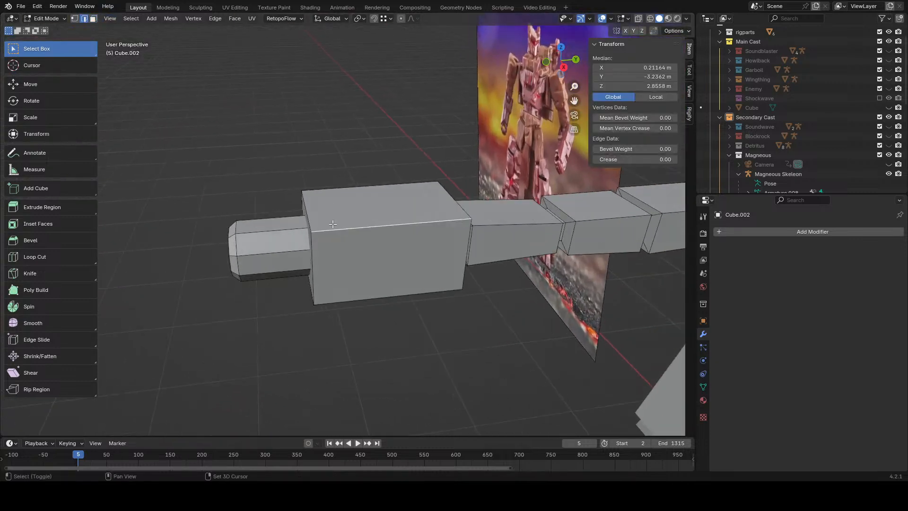
middle_drag(335, 223, 386, 227)
click(214, 19)
click(239, 35)
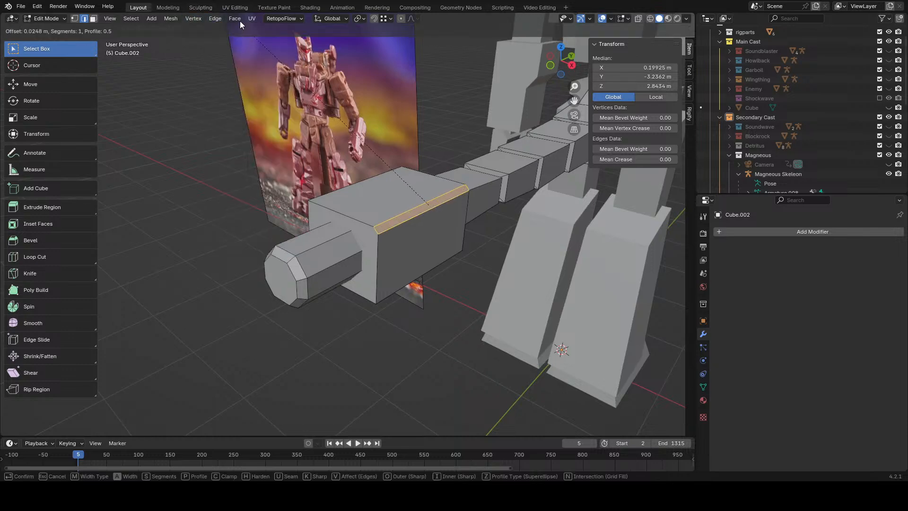
click(241, 426)
click(383, 315)
- Add one centred loop cut around the end block, dividing it crosswise into front and rear halves
middle_drag(384, 315, 464, 333)
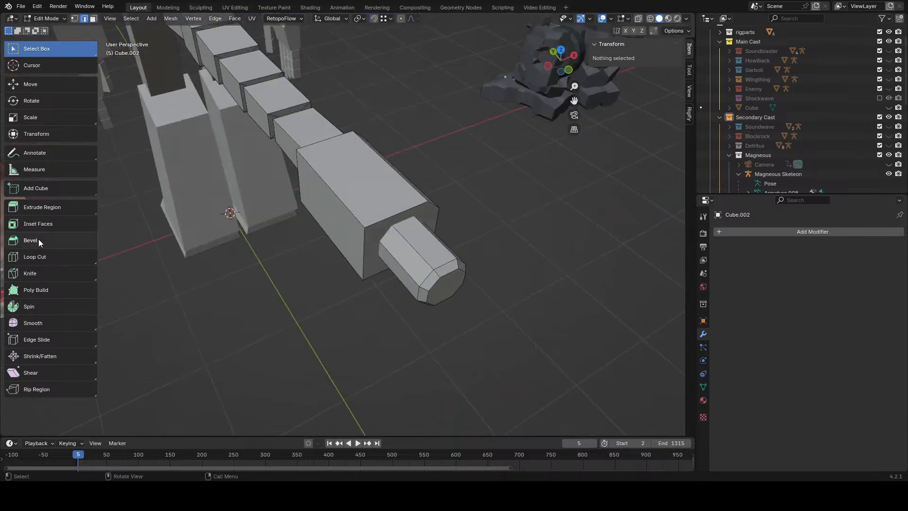
click(40, 256)
middle_drag(335, 192, 375, 194)
click(375, 194)
click(56, 50)
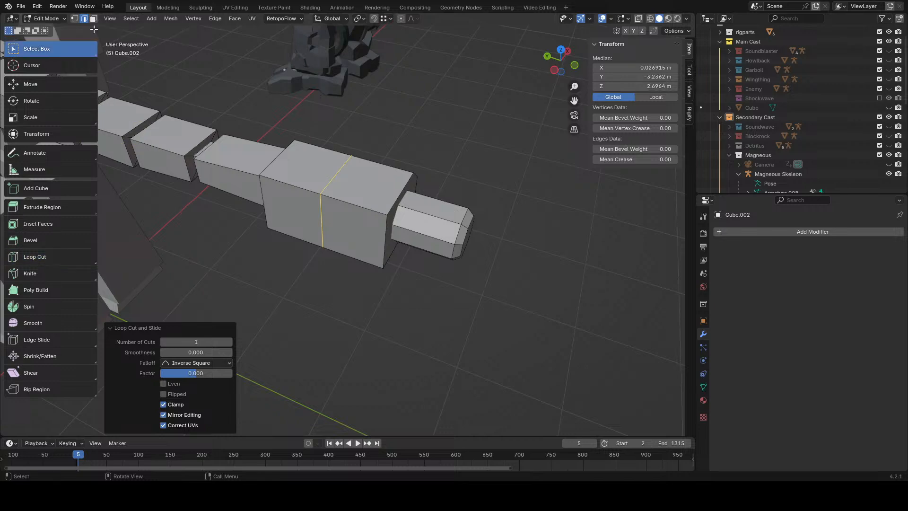
- Bevel the upper lengthwise edge of the end block's front half on the negative X side with one segment
click(294, 179)
click(215, 18)
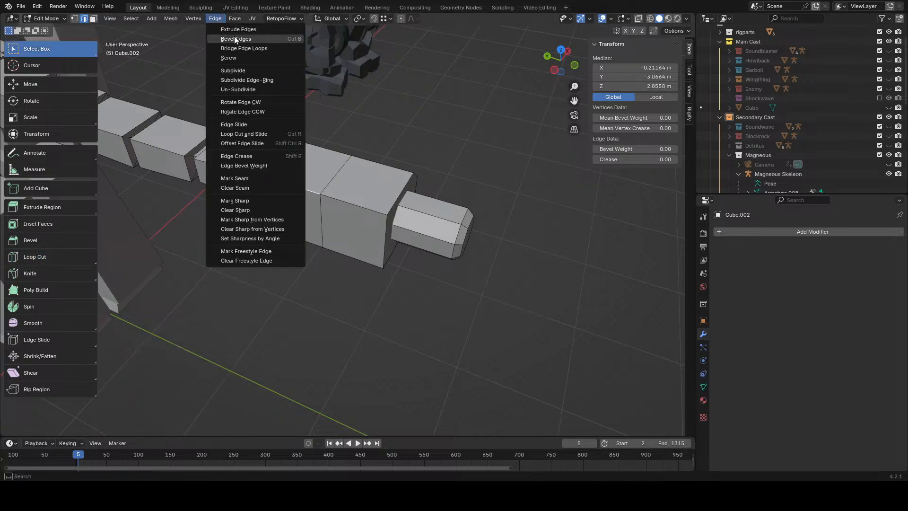
click(234, 36)
click(234, 23)
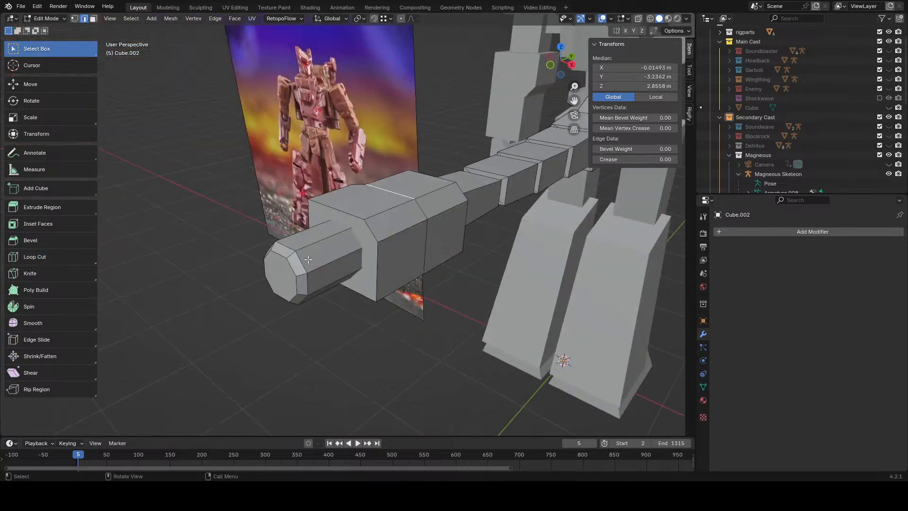
- Bevel the lower lengthwise edge of the end block's rear half on the positive X side with one segment
middle_drag(308, 259, 392, 157)
click(215, 18)
click(232, 35)
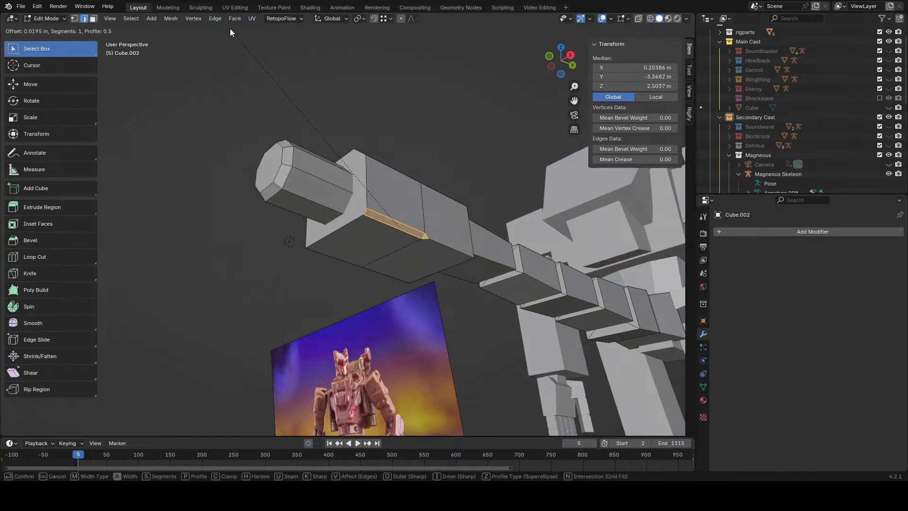
click(227, 20)
- Vertex-bevel the end block's lower rear corner on the negative X side with one segment
middle_drag(388, 112, 447, 185)
click(356, 279)
middle_drag(356, 279, 395, 253)
click(75, 18)
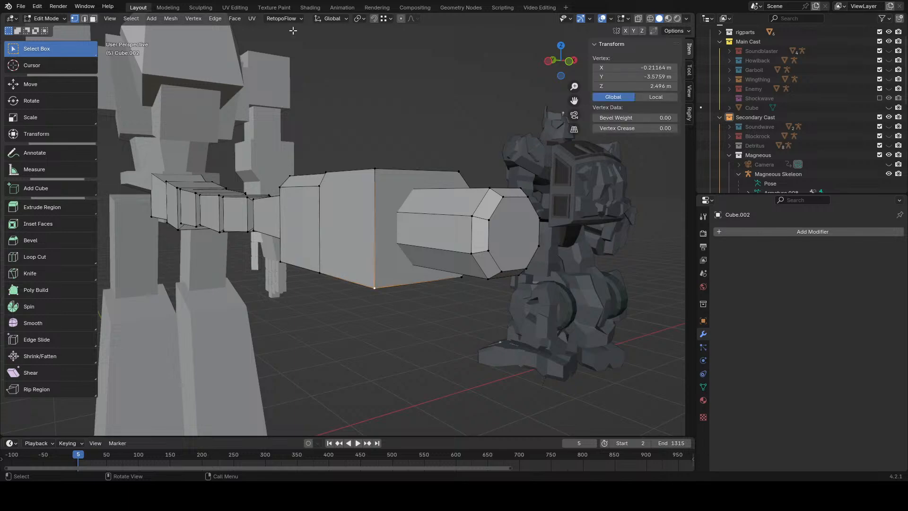
click(217, 18)
mouse_move(196, 22)
click(219, 48)
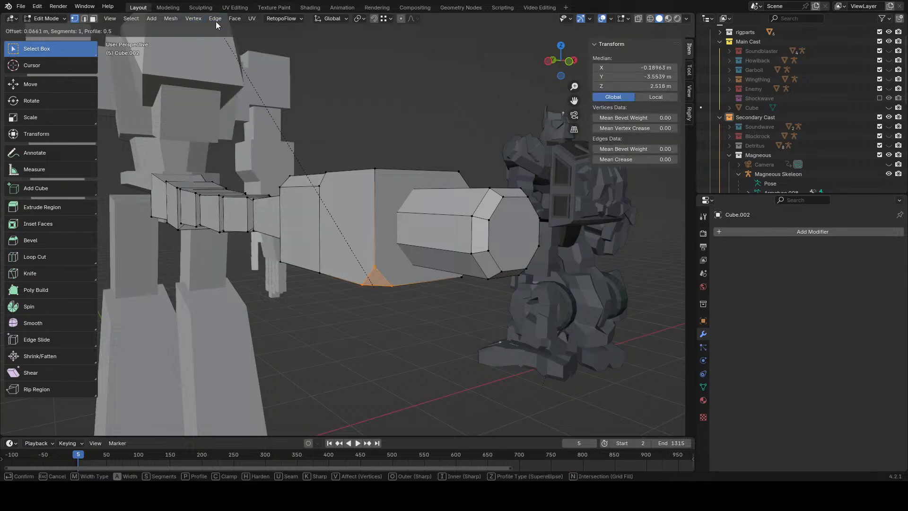
click(214, 415)
- Vertex-bevel the end block's lower front corner on the positive X side with one segment
click(488, 322)
middle_drag(487, 323, 399, 219)
click(308, 280)
click(322, 208)
click(279, 208)
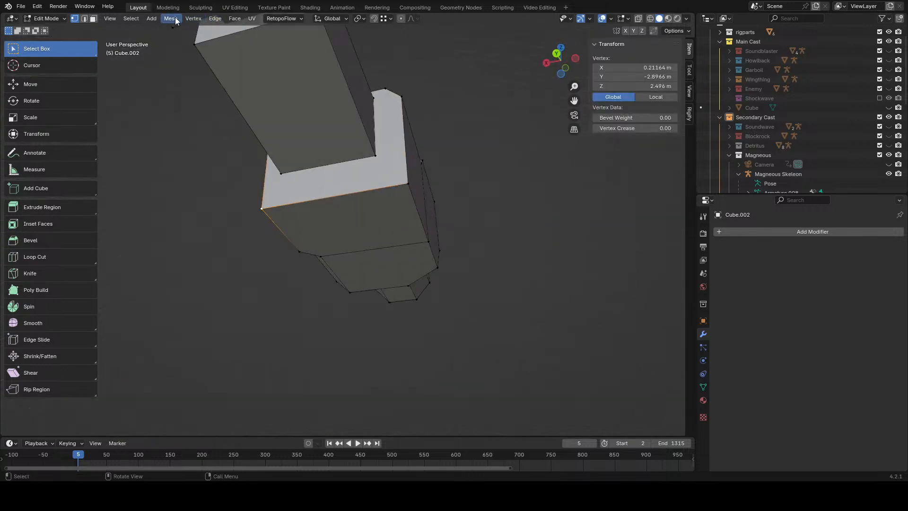
click(193, 18)
click(194, 18)
click(193, 18)
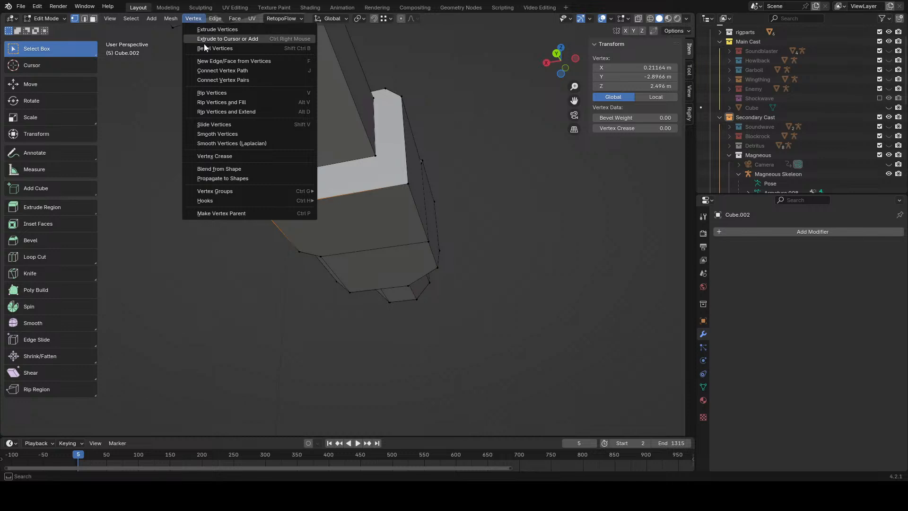
click(205, 48)
click(206, 425)
- Bevel the lower lengthwise edge of the end block's front half on the negative X side
click(484, 345)
middle_drag(484, 346, 454, 342)
click(418, 239)
shift+click(343, 208)
click(364, 198)
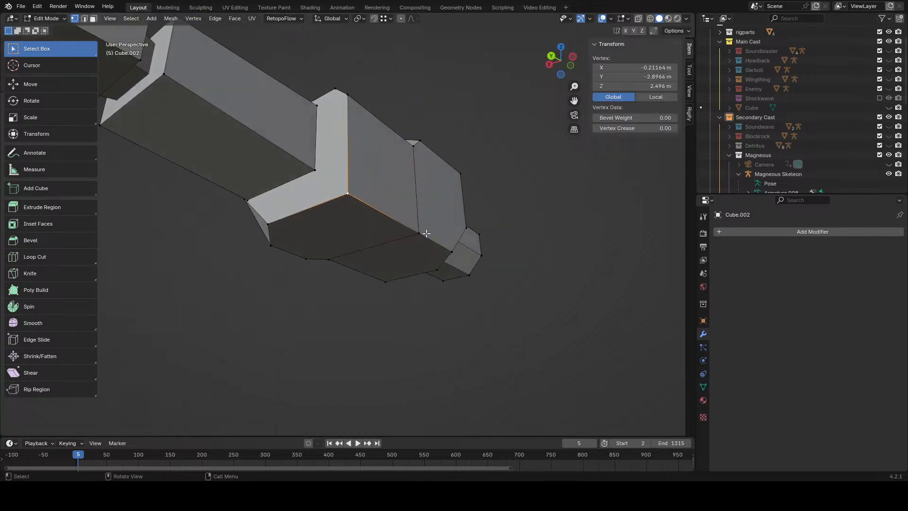
middle_drag(443, 244, 404, 234)
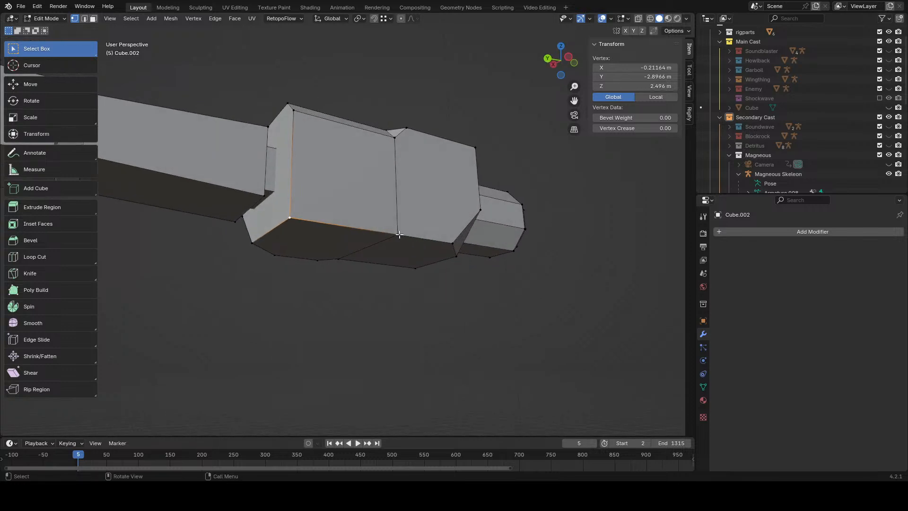
shift+click(397, 234)
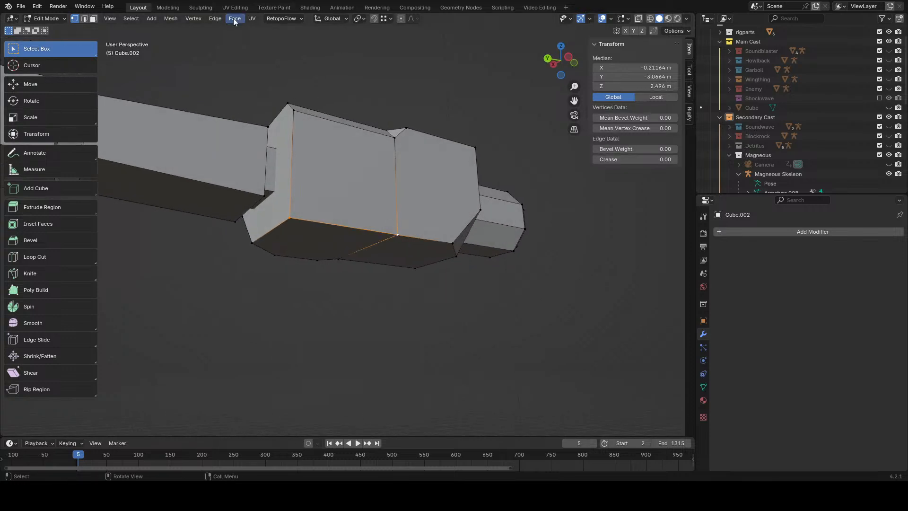
click(216, 19)
click(235, 37)
click(242, 431)
- Try to vertex-bevel the end block's upper rear corner on the negative X side by about 0.16 m
click(486, 331)
middle_drag(485, 323, 329, 244)
click(330, 244)
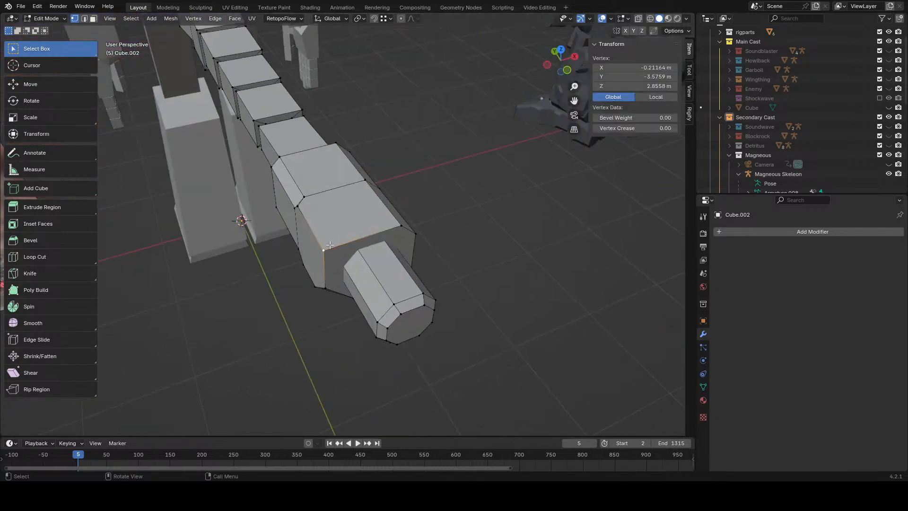
scroll(330, 244, up, 1)
click(188, 18)
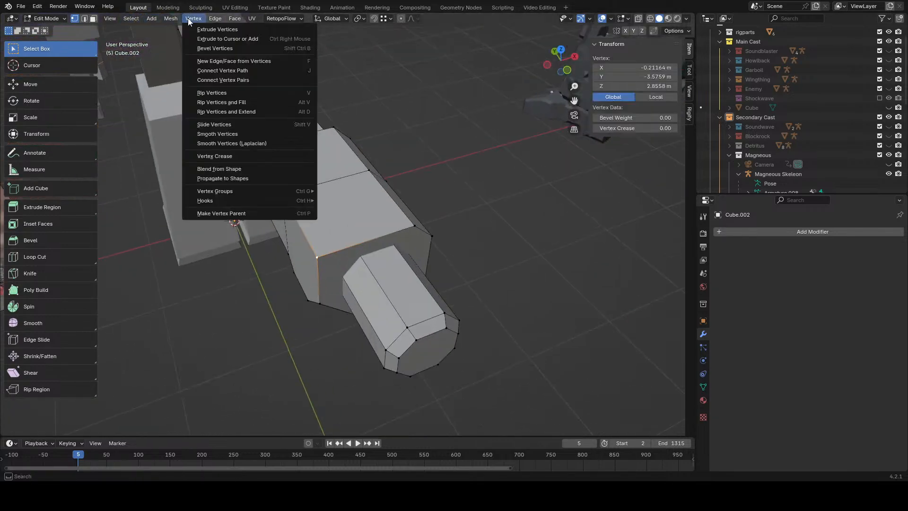
click(215, 48)
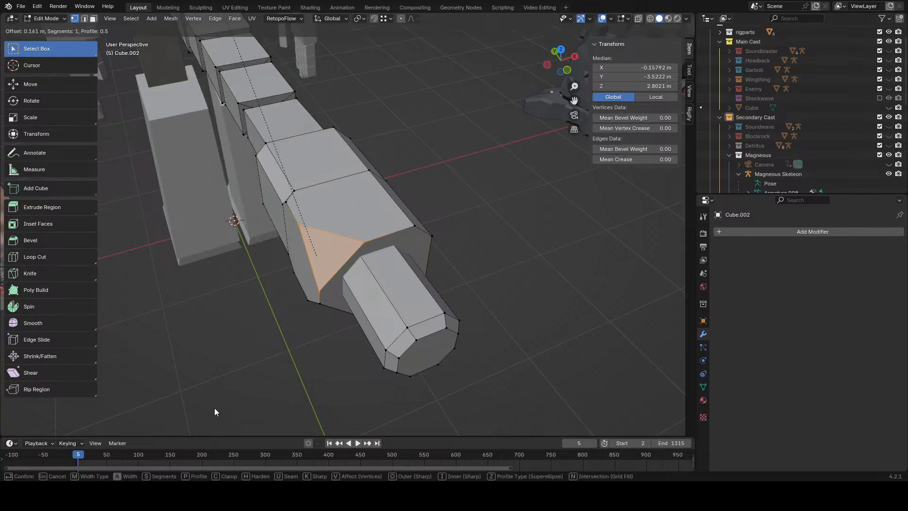
click(214, 408)
click(508, 389)
middle_drag(508, 389, 528, 354)
key(ctrl+z)
key(ctrl+z)
- Vertex-bevel the end block's upper rear corner on the negative X side 0.0753 m wide with one segment
click(193, 19)
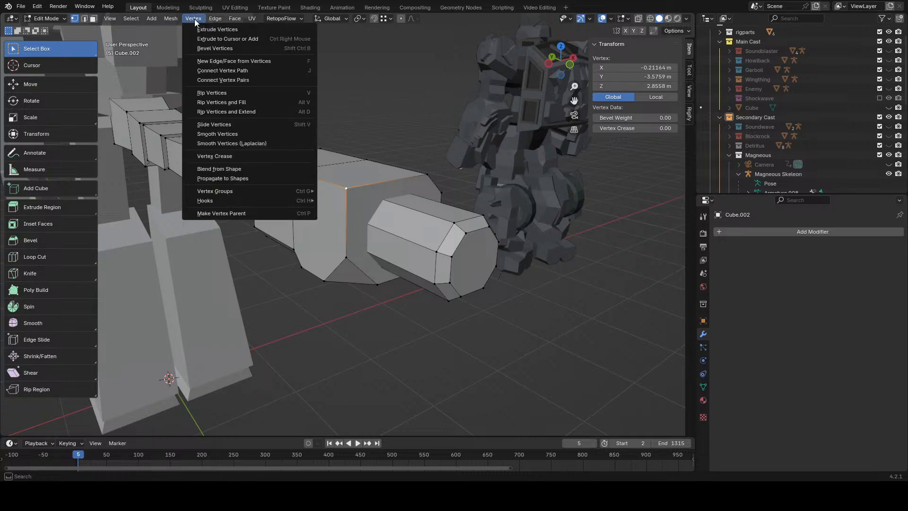
click(211, 51)
click(211, 30)
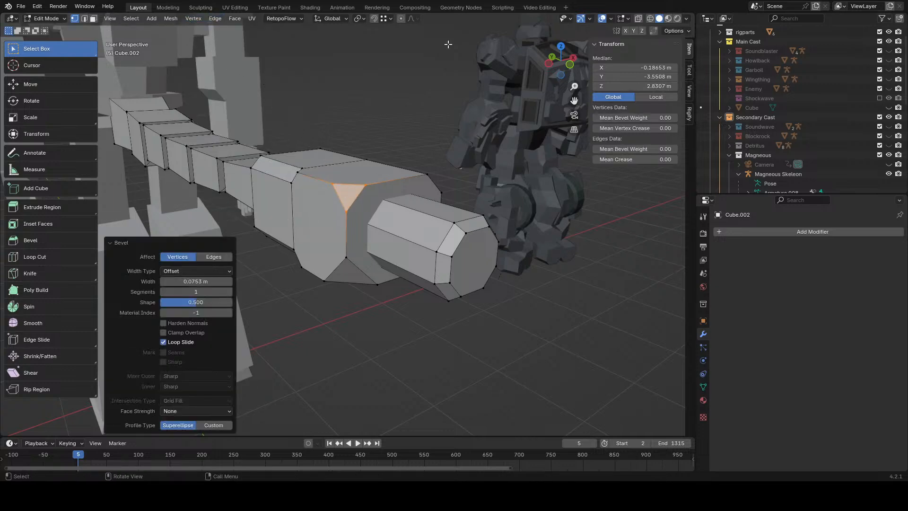
click(448, 43)
- Inspect the end block's bevels from several angles with the viewport overlays temporarily hidden
scroll(450, 132, down, 6)
middle_drag(449, 133, 399, 157)
click(603, 21)
middle_drag(339, 149, 480, 160)
middle_drag(300, 221, 415, 239)
scroll(414, 239, up, 4)
click(602, 20)
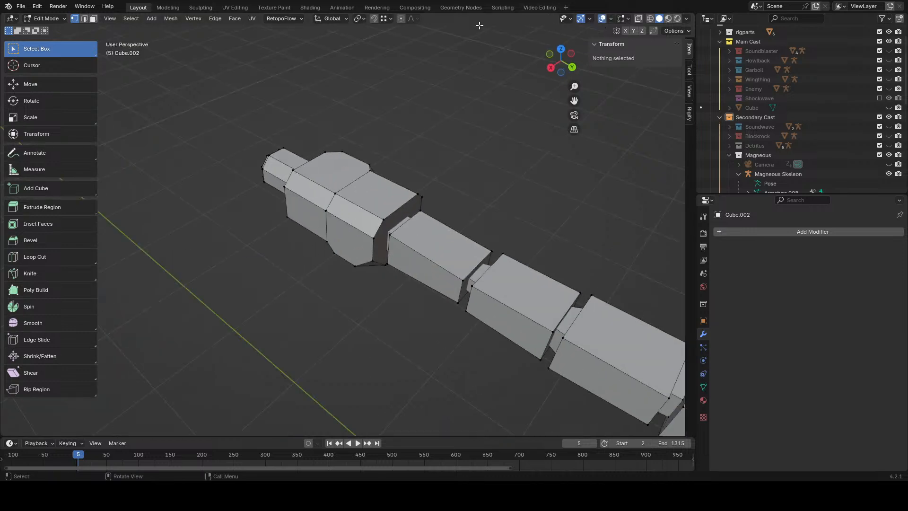
- Bevel the short slanted edge at the end block's upper front corner on the positive X side 0.0644 m wide
scroll(402, 267, up, 2)
click(402, 217)
click(202, 18)
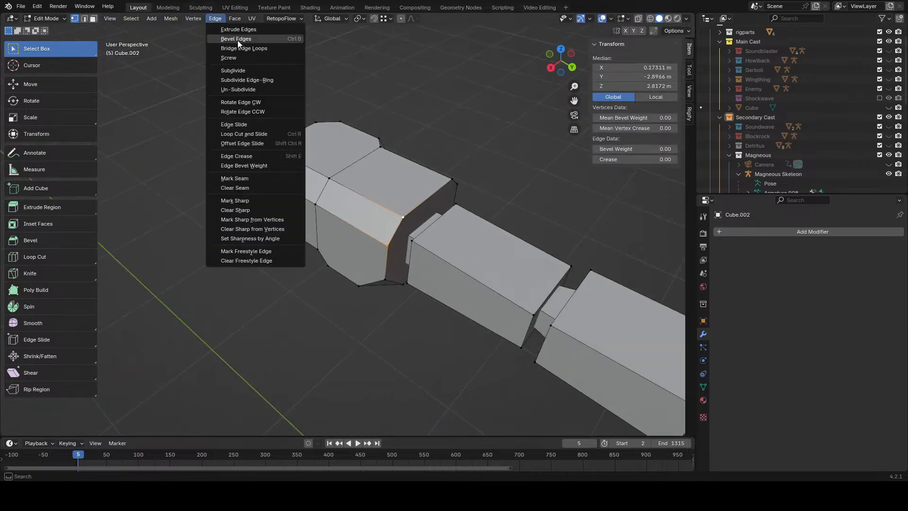
click(238, 41)
click(237, 19)
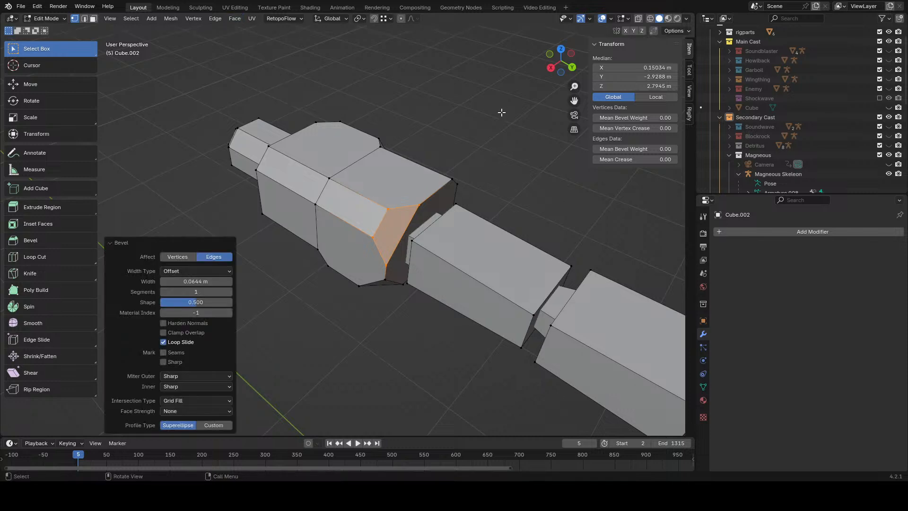
click(502, 112)
- Try to bevel the upright edge and both adjoining corner edges of the end block's front end on the negative X side together
middle_drag(502, 112, 400, 88)
middle_drag(428, 163, 411, 135)
click(334, 262)
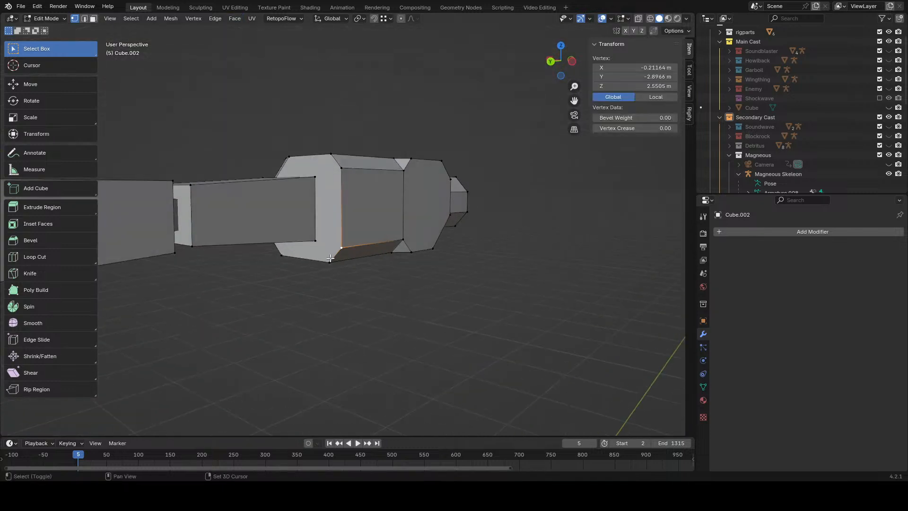
shift+click(345, 248)
shift+click(338, 147)
shift+click(341, 172)
middle_drag(342, 227, 236, 10)
click(217, 18)
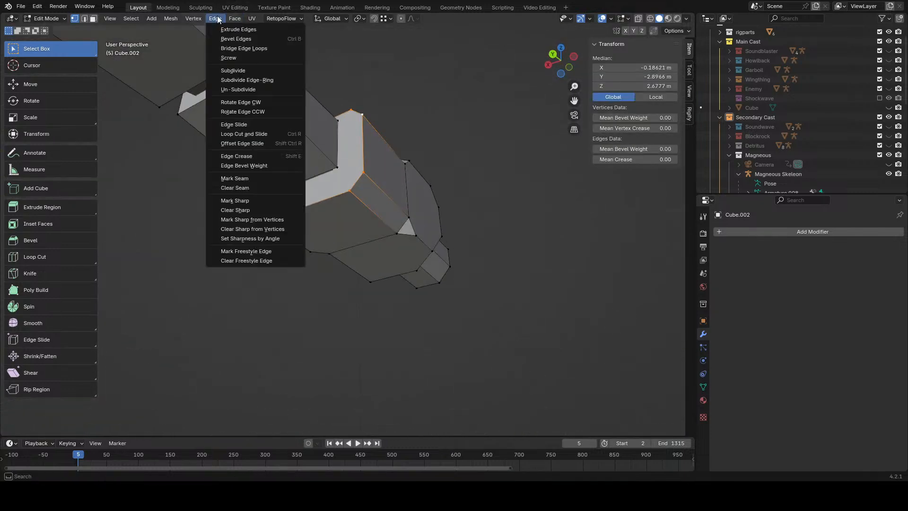
click(228, 35)
click(228, 433)
- Check the front-end bevel on the end block's negative X side and undo it
click(505, 308)
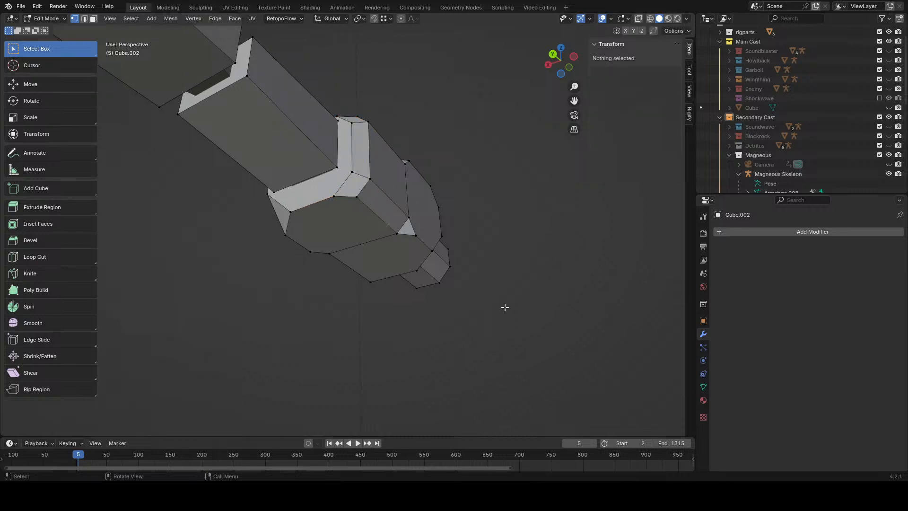
middle_drag(504, 308, 534, 326)
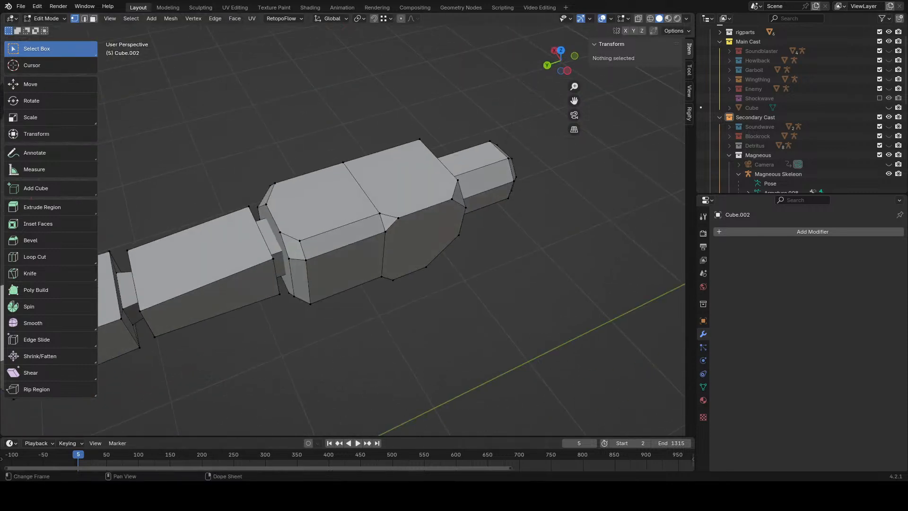
middle_drag(473, 264, 468, 244)
key(ctrl+z)
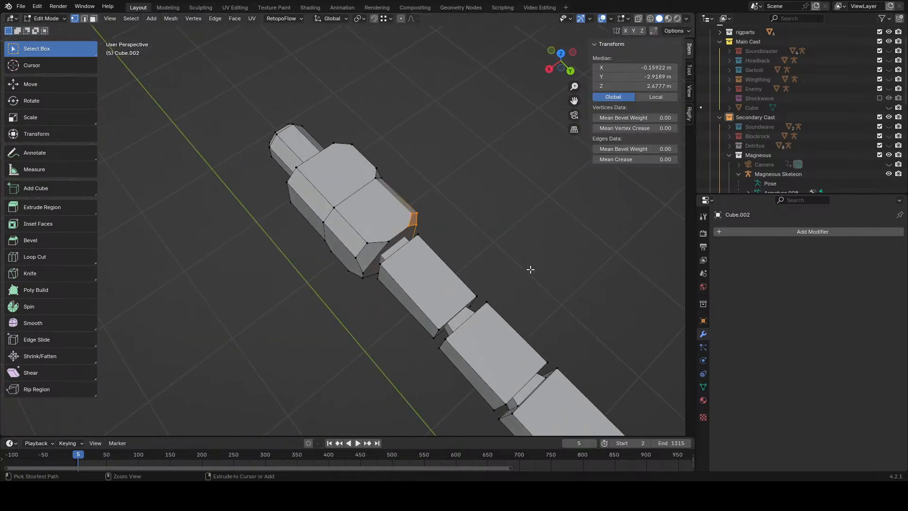
- Bevel the short slanted edge at the end block's lower front corner on the negative X side 0.0661 m wide
middle_drag(548, 276, 359, 207)
click(359, 207)
shift+click(344, 218)
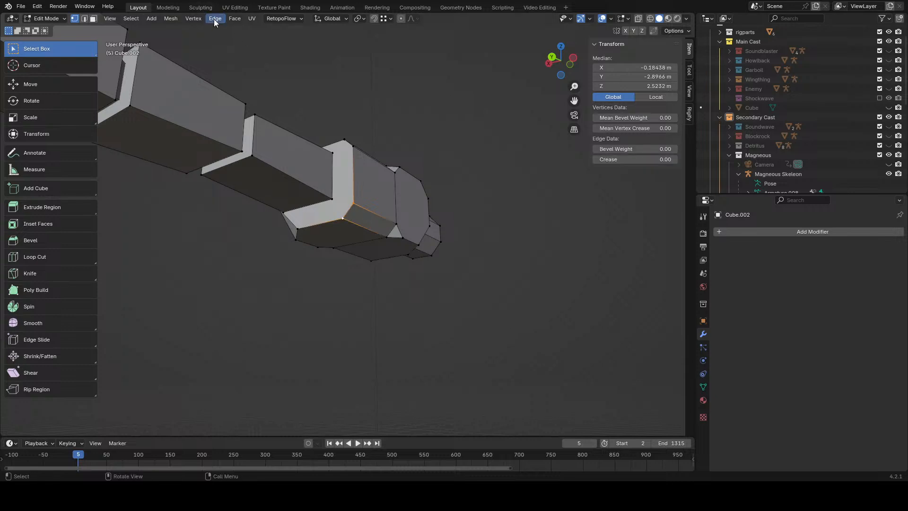
click(214, 19)
click(227, 37)
click(226, 20)
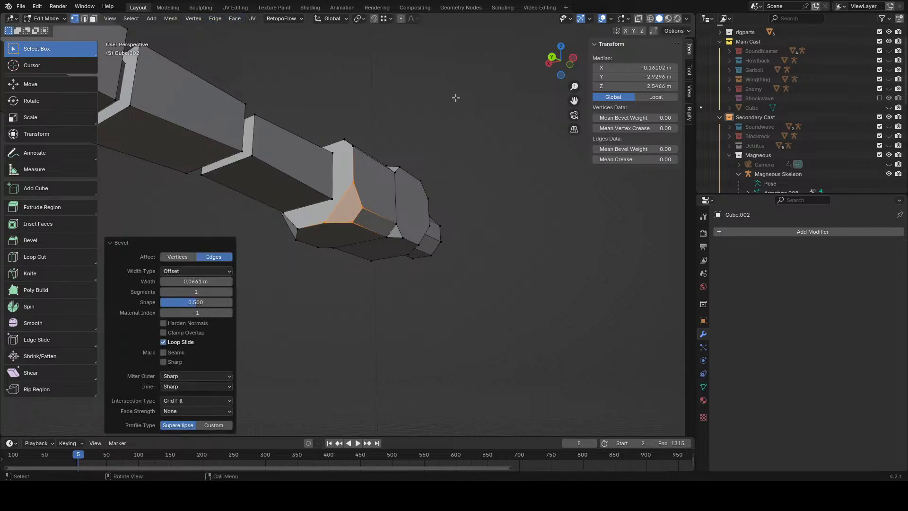
click(456, 98)
- Bevel the short slanted edge at the end block's upper front corner on the negative X side 0.0403 m wide
middle_drag(456, 118, 504, 150)
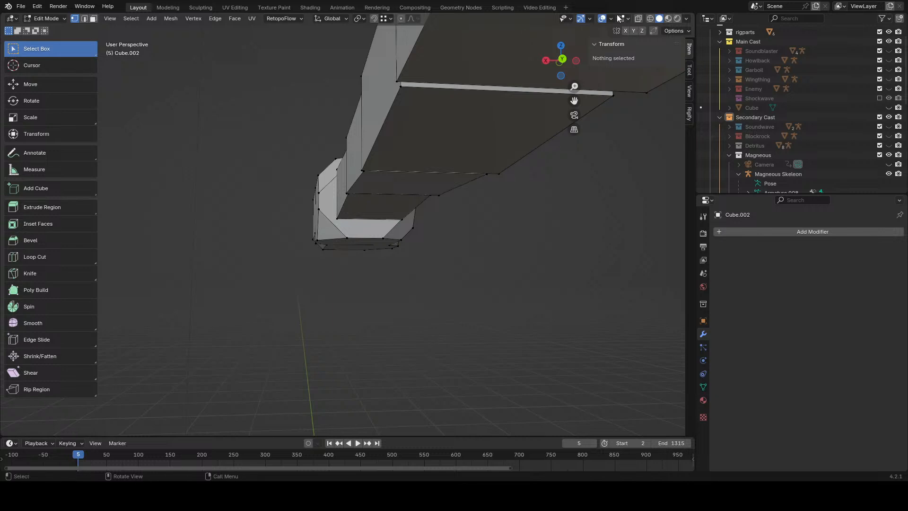
click(602, 19)
middle_drag(496, 182, 387, 223)
click(602, 19)
click(320, 204)
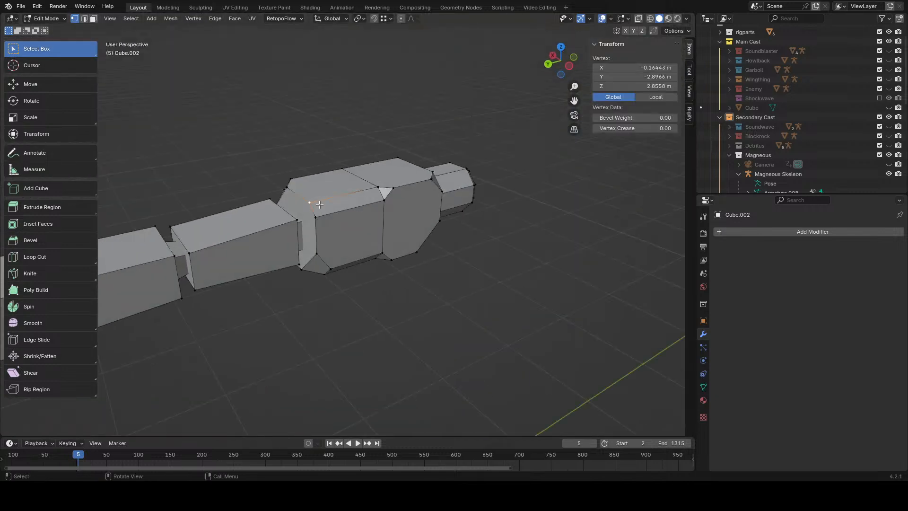
shift+click(316, 217)
click(215, 18)
click(265, 39)
click(248, 25)
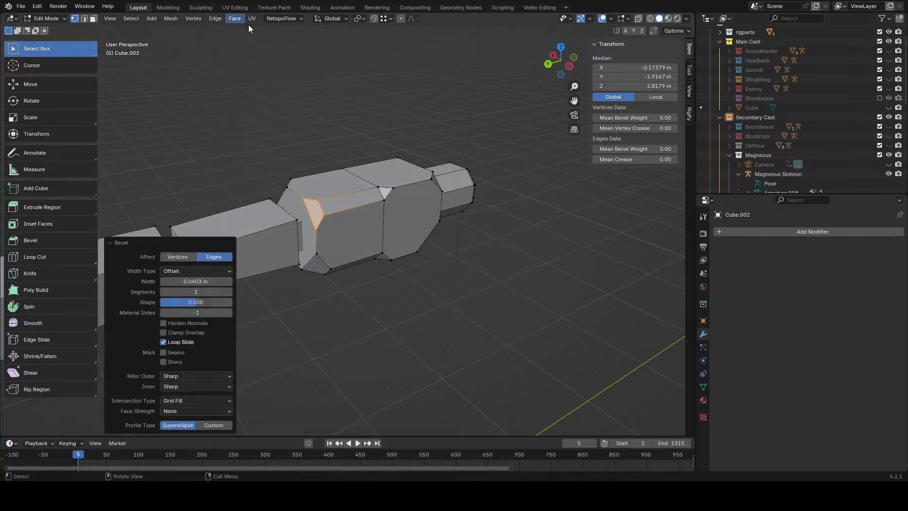
click(490, 200)
- Inspect the full tail against the robot's body with the viewport overlays temporarily hidden
click(603, 20)
scroll(477, 231, down, 2)
middle_drag(476, 231, 354, 236)
scroll(449, 257, down, 4)
scroll(355, 236, up, 3)
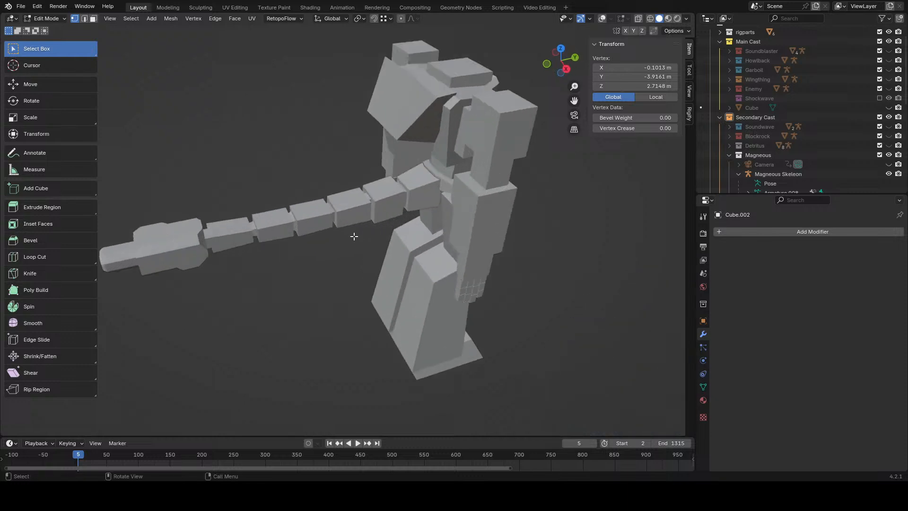
scroll(354, 236, up, 1)
click(602, 19)
- Delete the vertices of the barrel's tapered rear ring in wireframe and close the open end with a face
mouse_move(114, 295)
shift+middle_down()
mouse_move(355, 273)
mouse_move(326, 271)
shift+middle_up()
scroll(355, 274, up, 4)
key(z)
click(260, 280)
drag(246, 207, 272, 317)
middle_drag(272, 318, 327, 312)
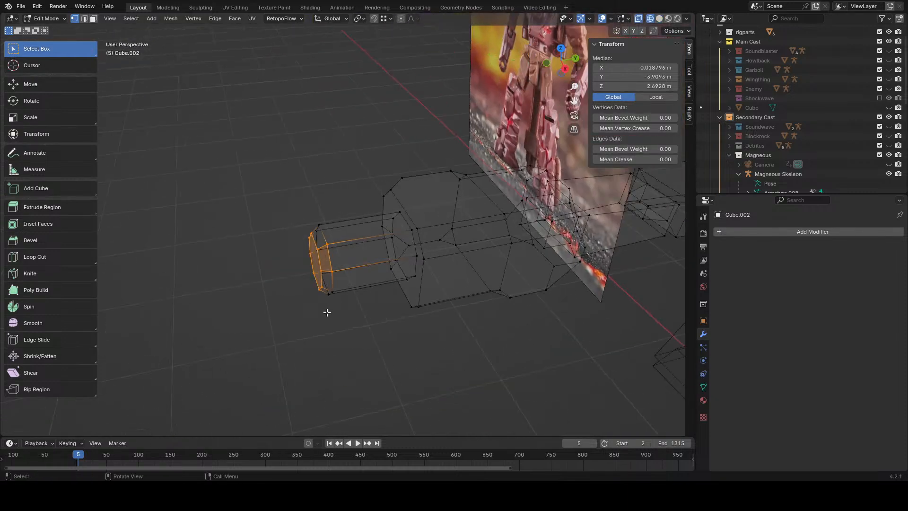
ctrl+drag(330, 283, 330, 282)
key(x)
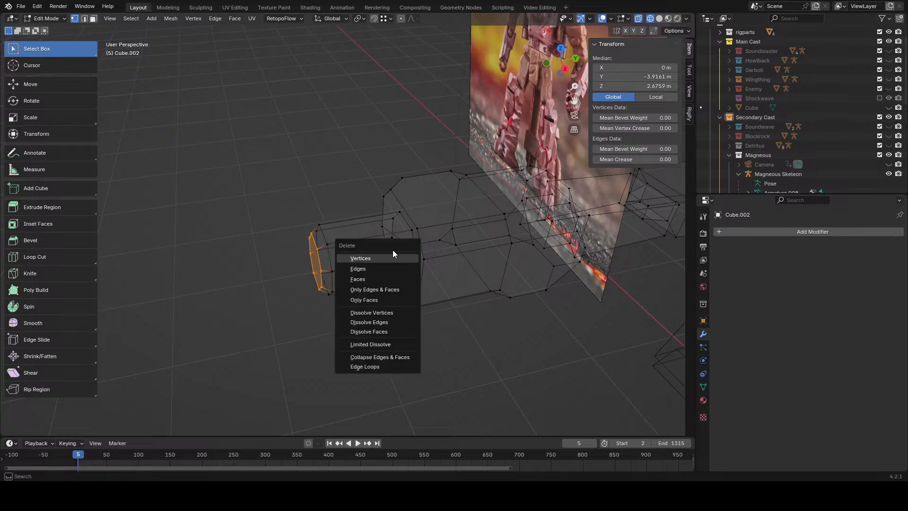
click(376, 258)
alt+click(331, 255)
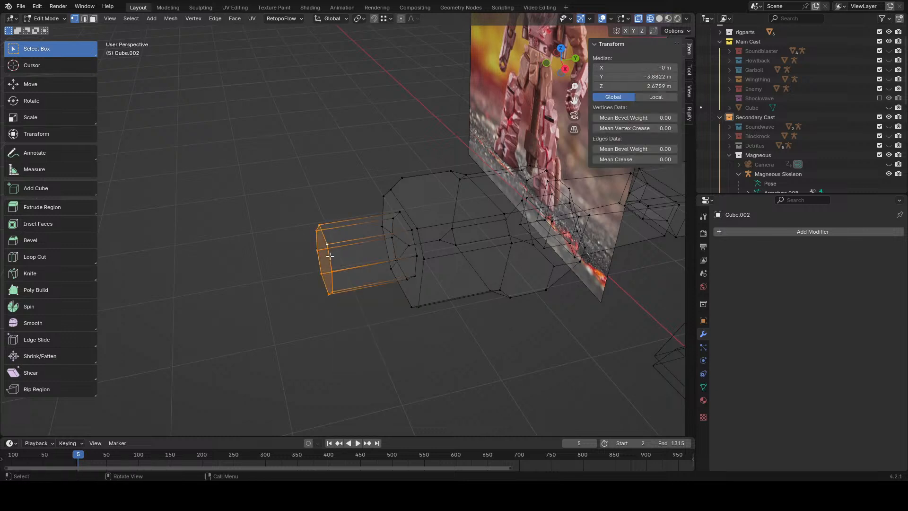
key(shift+z)
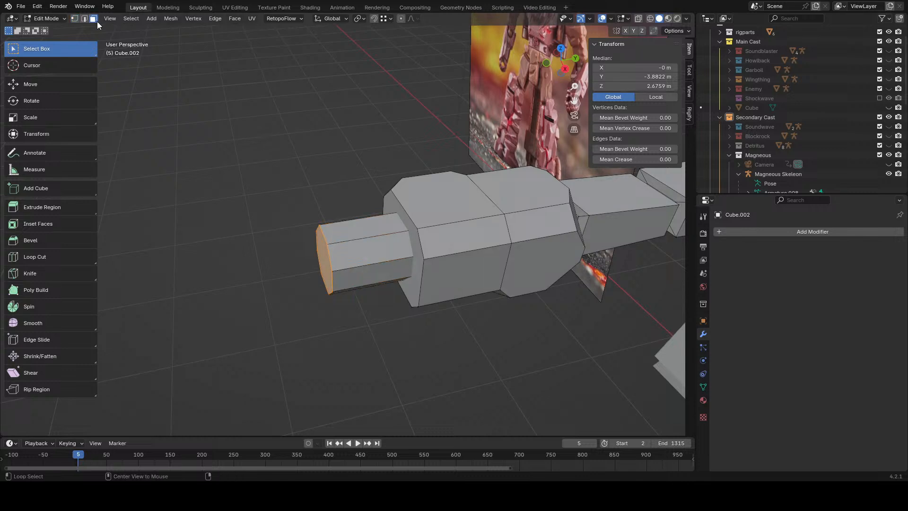
- Select the barrel's side faces and raise the barrel 0.021074 m along Z
alt+click(362, 238)
middle_drag(411, 278, 406, 260)
key(g)
key(z)
click(404, 253)
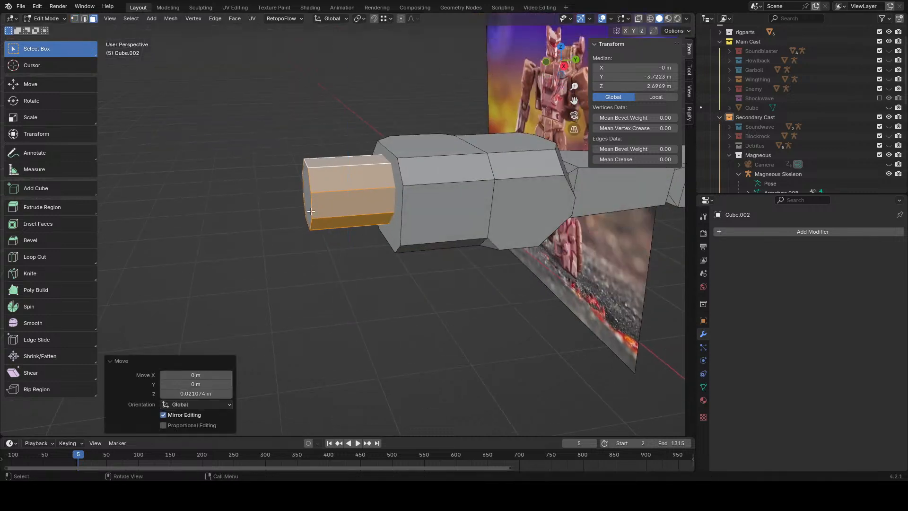
- Rotate the barrel's front end face 45° in the right orthographic view so it slants
click(310, 209)
key(s)
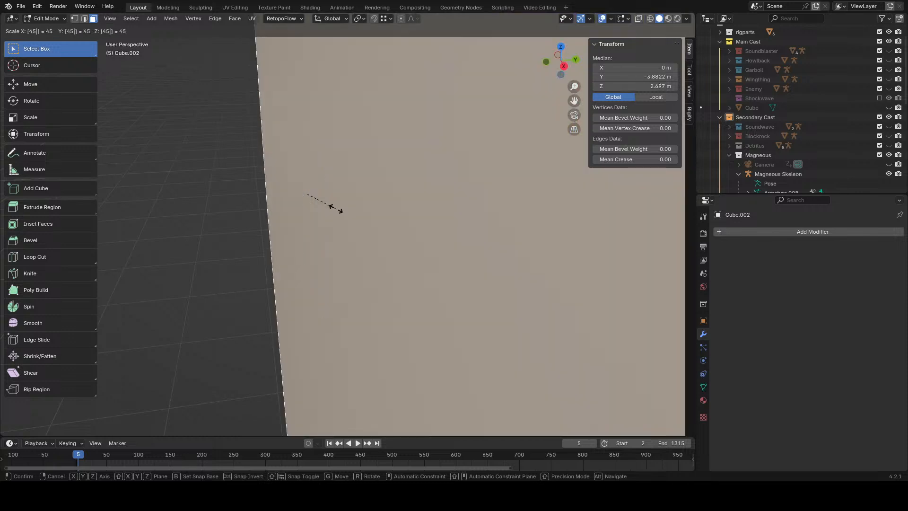
key(Escape)
click(565, 64)
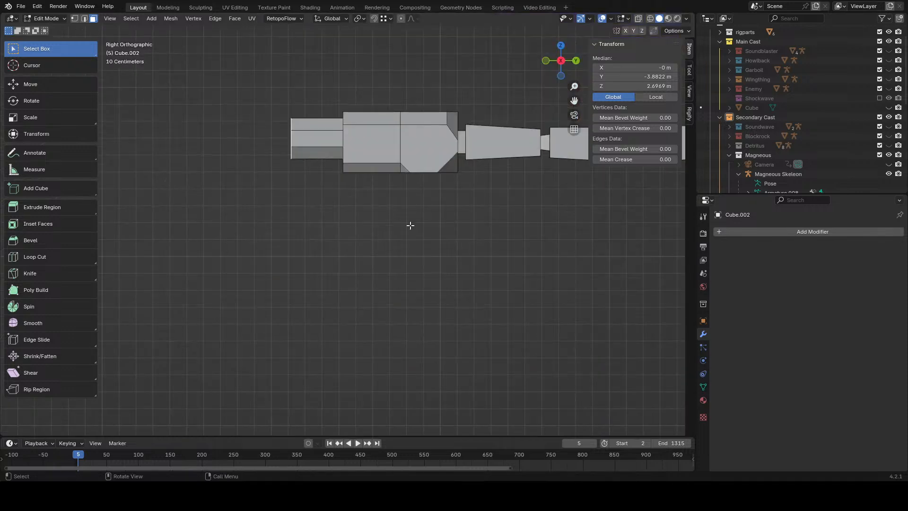
key(r)
key(Return)
- Scale the barrel's slanted end face to 1.313 along Z in wireframe
key(z)
click(334, 225)
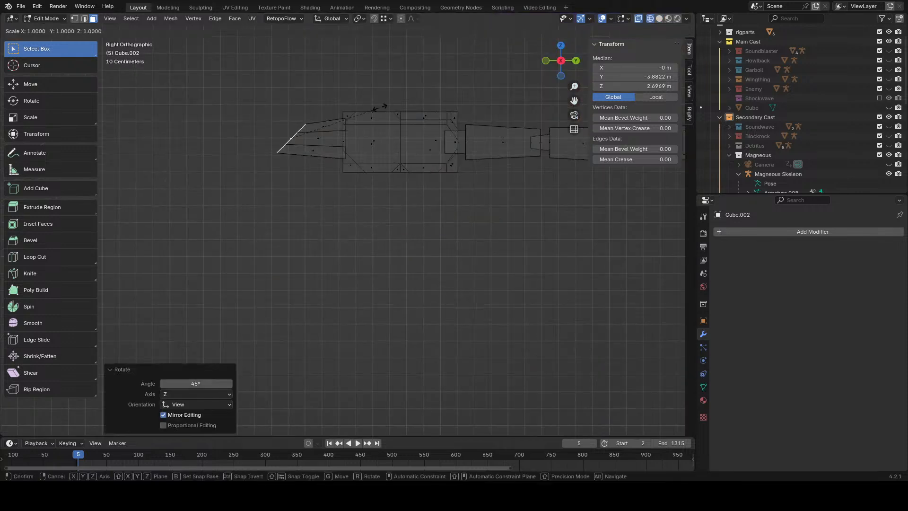
key(s)
key(z)
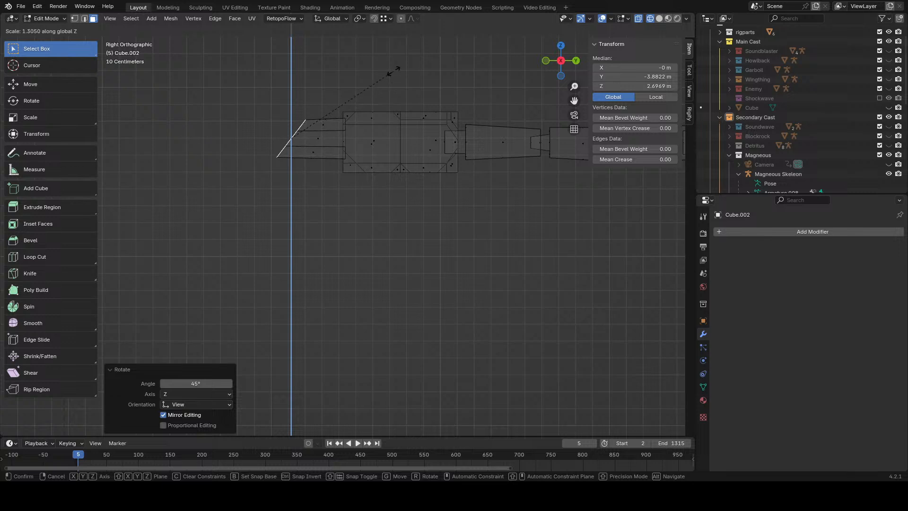
click(394, 69)
key(z)
click(439, 71)
middle_drag(439, 80, 502, 178)
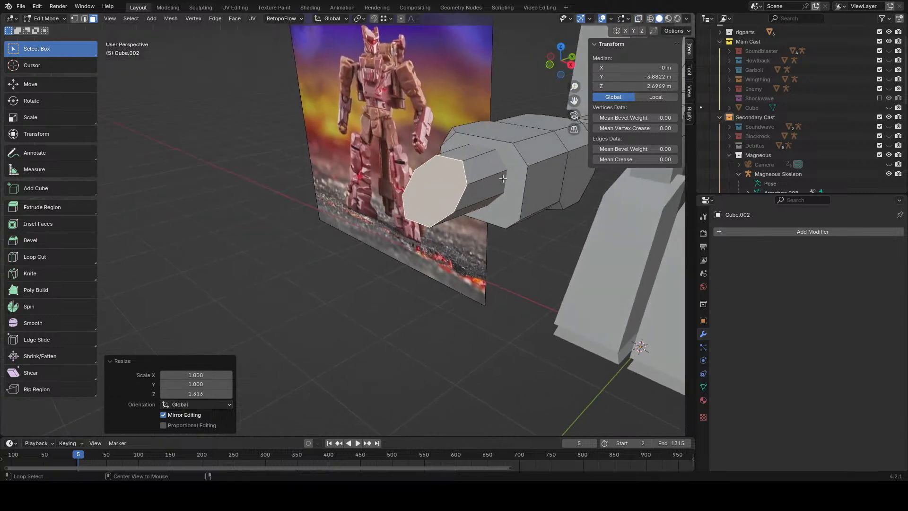
- Scale the barrel's loop of side faces slightly along Z
alt+click(489, 181)
key(s)
key(z)
click(466, 142)
click(354, 104)
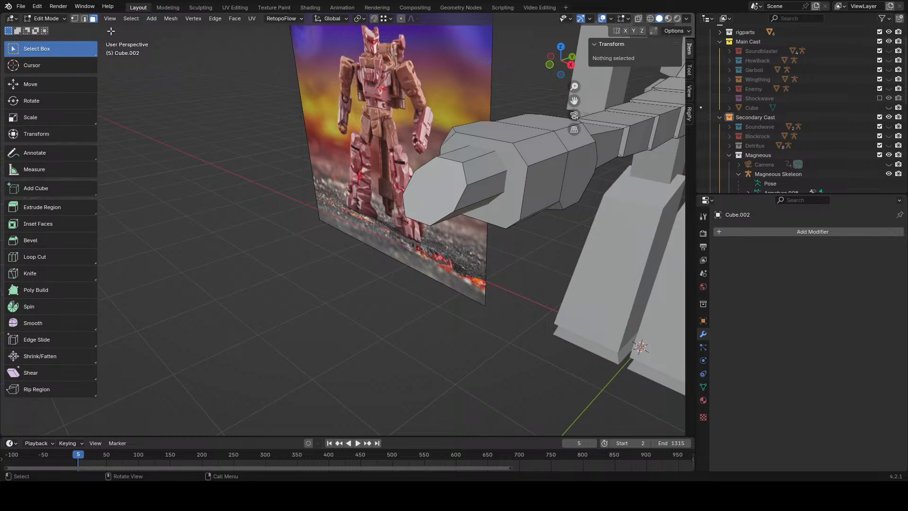
- Duplicate the mirrored pair of upper side vertices at the barrel's front and scale the copies by 1.398
shift+middle_drag(189, 72, 135, 88)
click(406, 212)
shift+middle_drag(406, 215, 451, 235)
key(ctrl+l)
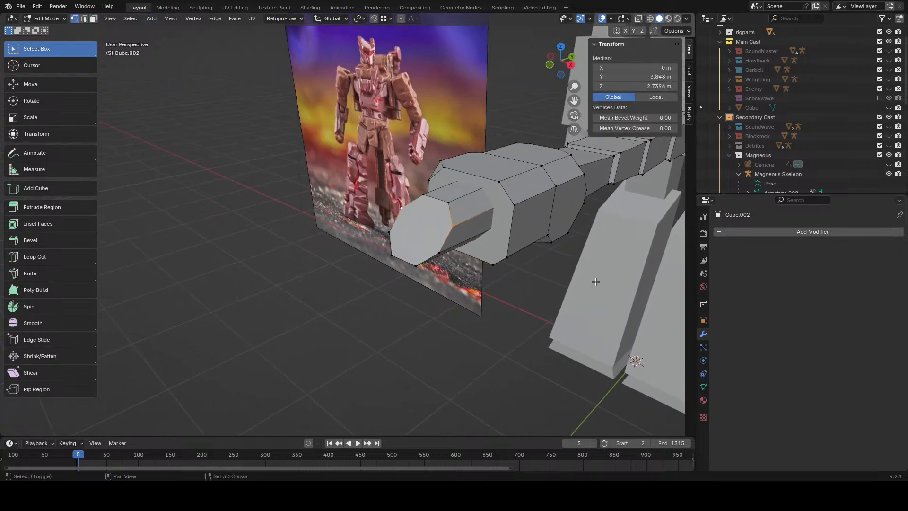
key(shift+d)
right_click(547, 267)
key(s)
click(581, 281)
- Move the two duplicated vertices along Y toward the end block, to Y -3.7142 m
middle_drag(581, 281, 563, 286)
key(g)
key(y)
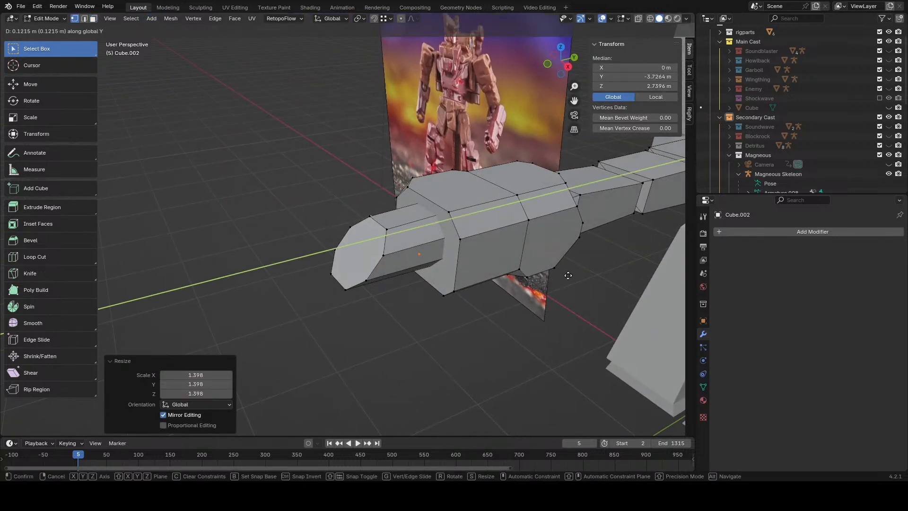
click(569, 275)
- Extrude the two vertices about 0.2 m along Y to form an edge on each side of the barrel
key(e)
right_click(490, 264)
key(g)
key(y)
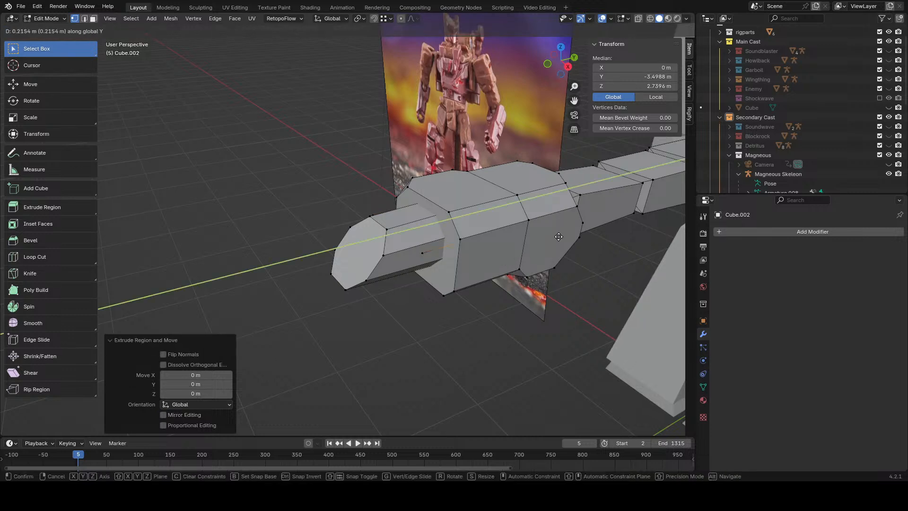
click(530, 244)
- Extrude both side edges down along Z to Z 2.6622 m to form upright plates beside the barrel
shift+click(422, 253)
middle_drag(424, 254, 473, 275)
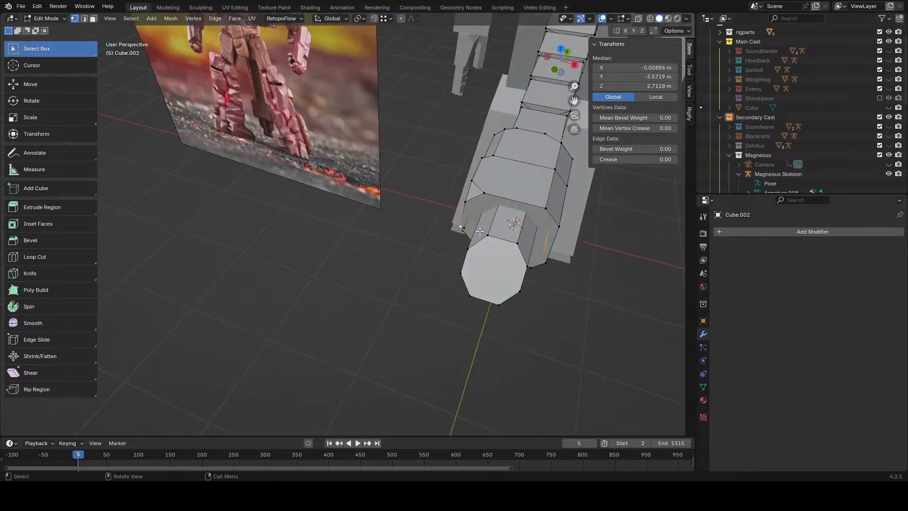
middle_drag(569, 258, 367, 290)
key(g)
key(z)
key(z)
click(402, 266)
- Select the front upright edges of both side plates in wireframe and extrude them 0.1147 m forward
click(468, 270)
key(shift+z)
click(295, 266)
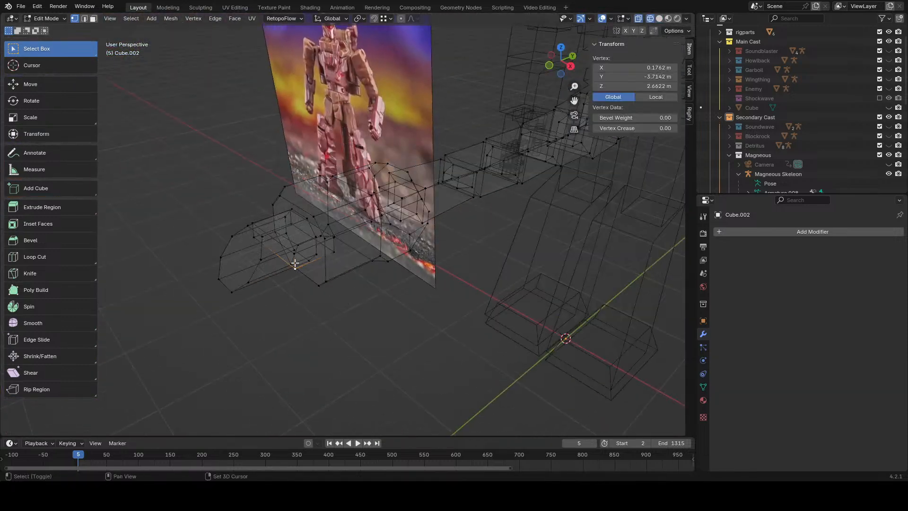
shift+click(294, 254)
middle_drag(419, 244, 411, 261)
key(e)
click(416, 354)
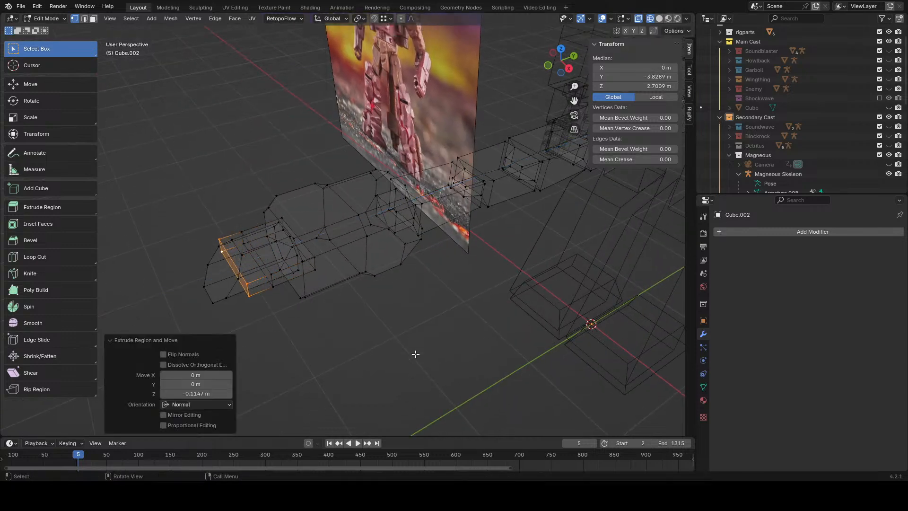
- Scale the extruded front edges to 0.335 along X so the side plates angle inward, and restore solid shading
key(s)
key(y)
right_click(376, 338)
key(s)
key(x)
click(296, 280)
key(z)
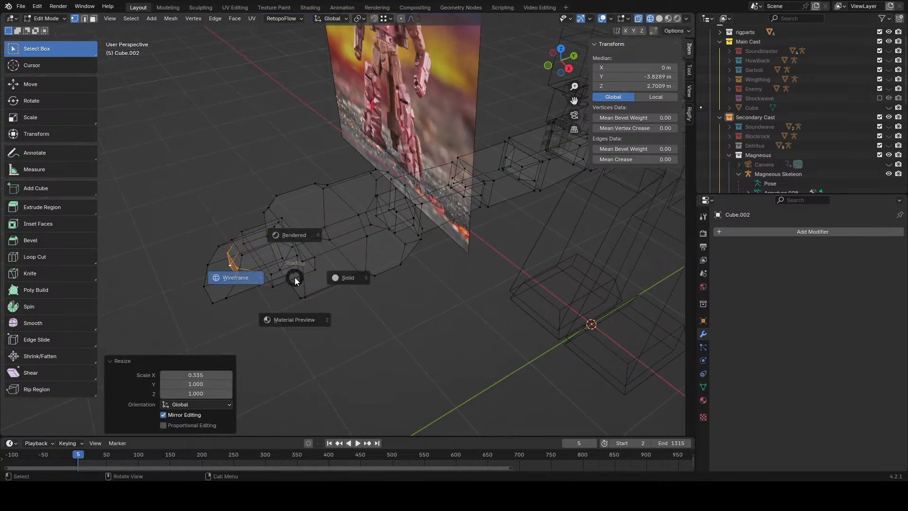
click(349, 278)
middle_drag(473, 332, 563, 379)
key(g)
key(z)
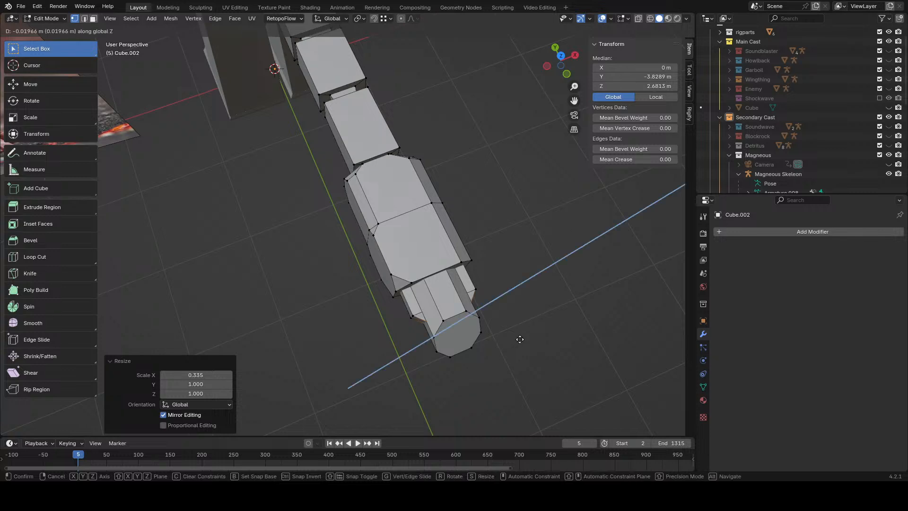
right_click(519, 339)
- Inspect the tail and its new side plates against the robot's body with the viewport overlays temporarily hidden
middle_drag(519, 339, 577, 288)
click(578, 288)
click(601, 19)
scroll(527, 263, down, 5)
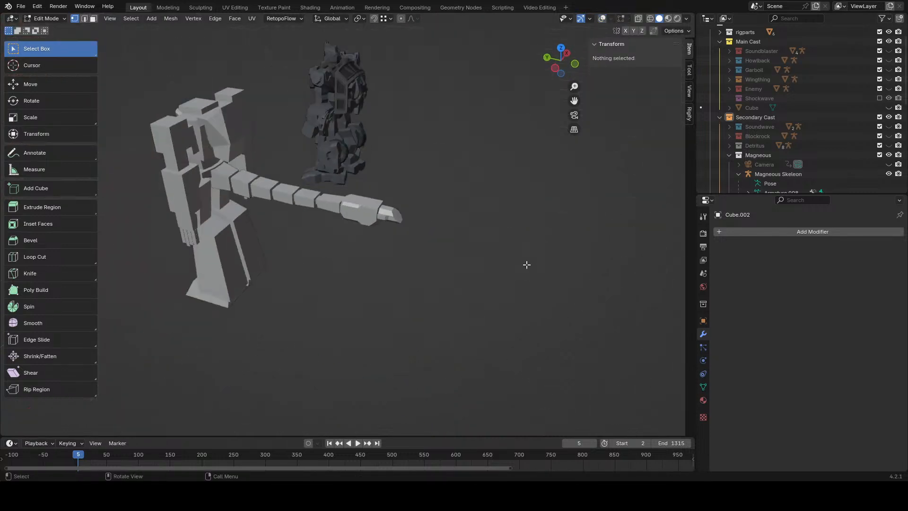
middle_drag(527, 264, 602, 132)
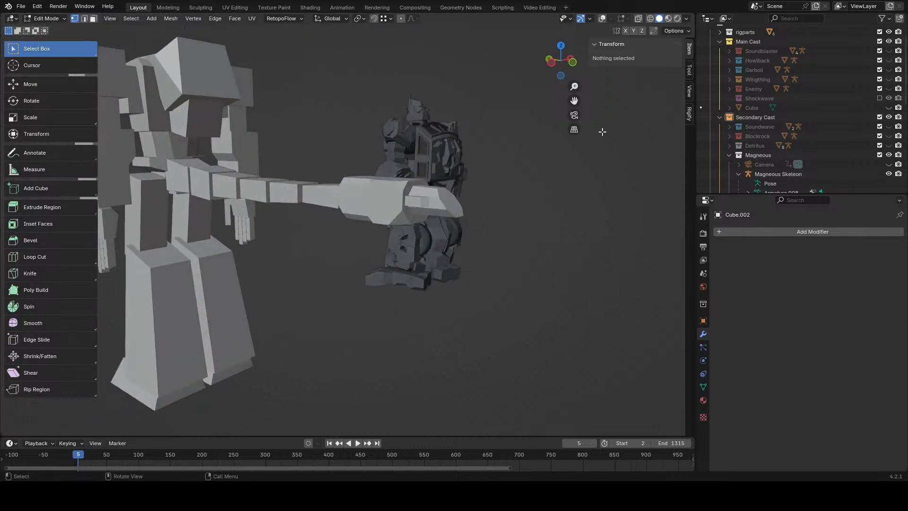
click(601, 18)
- Try to bevel the slanted barrel tip's negative X side and front edges from the top view, and undo it
middle_drag(428, 304, 271, 321)
middle_drag(347, 280, 478, 341)
click(561, 54)
shift+middle_drag(410, 398, 440, 367)
scroll(439, 367, up, 2)
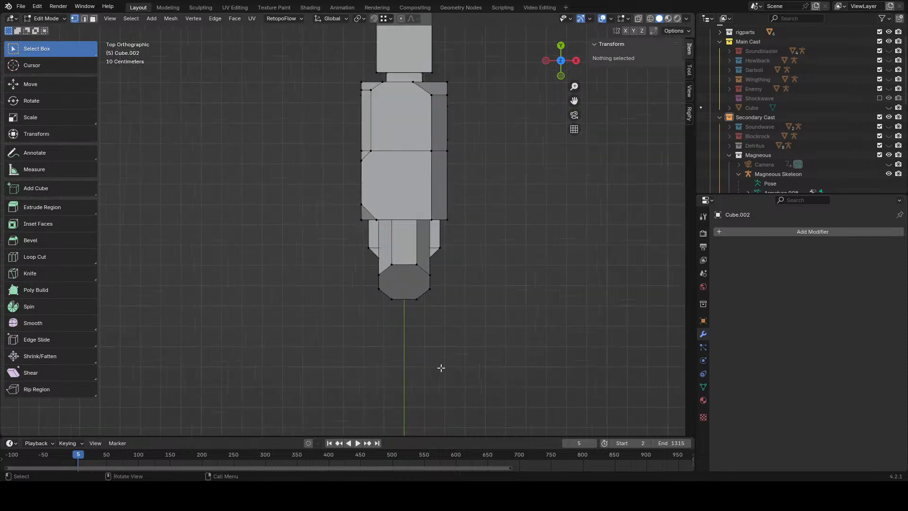
key(z)
click(379, 367)
click(378, 275)
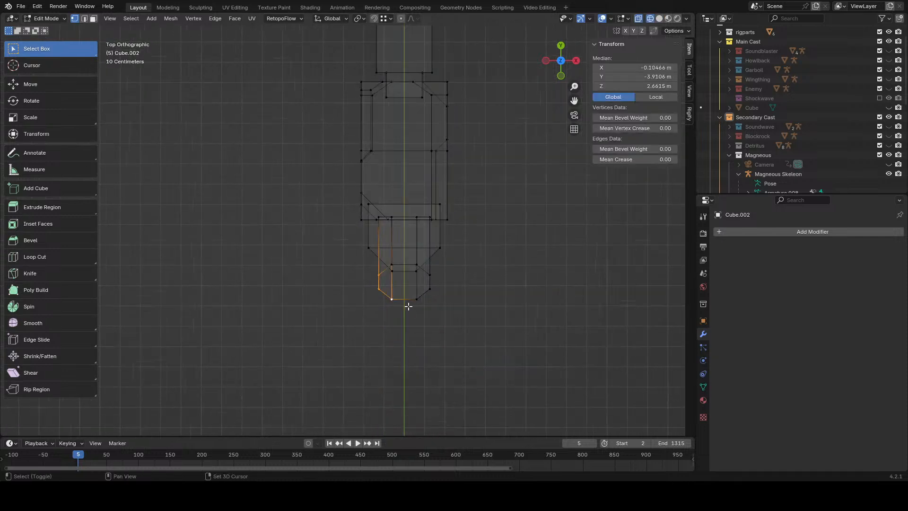
key(shift+z)
click(215, 19)
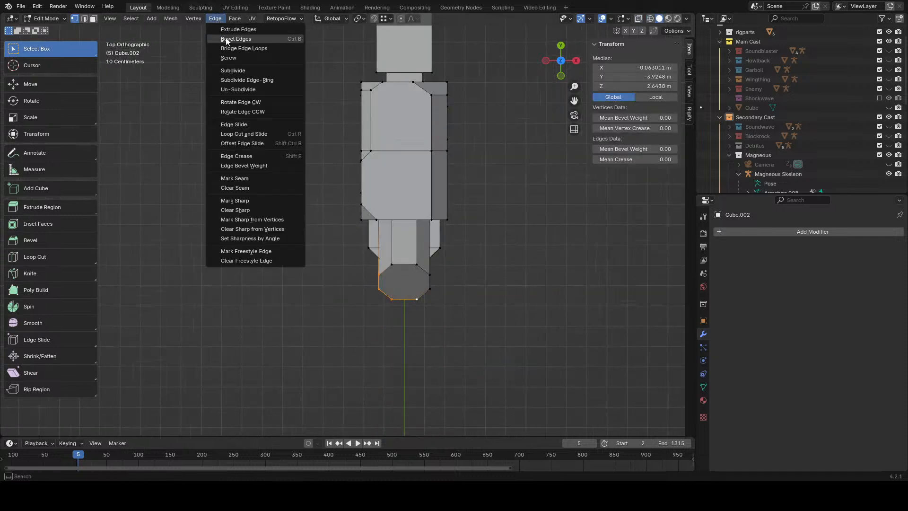
click(225, 38)
click(394, 144)
key(ctrl+z)
- Bevel the edges along the negative X side of the barrel's slanted tip 0.0741 m wide
middle_drag(394, 144, 430, 160)
middle_drag(434, 191, 392, 140)
click(333, 163)
ctrl+click(332, 189)
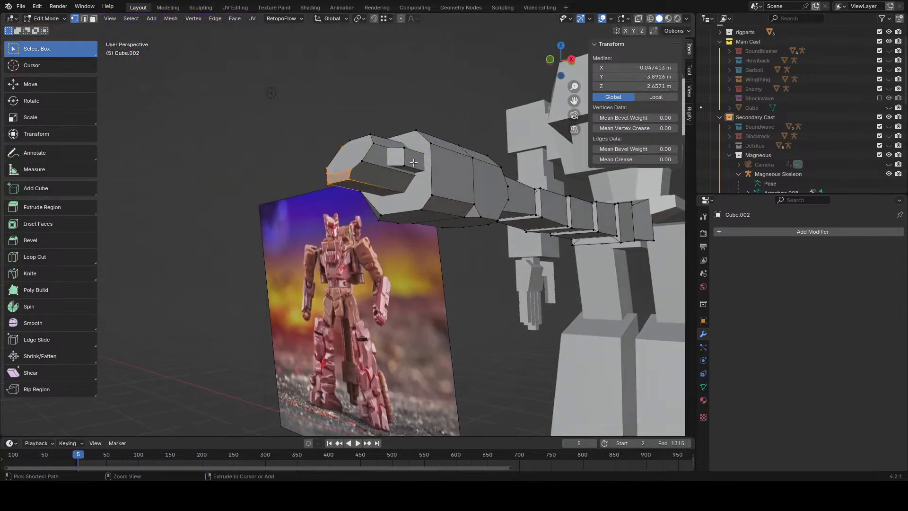
ctrl+click(385, 195)
middle_drag(332, 188, 393, 213)
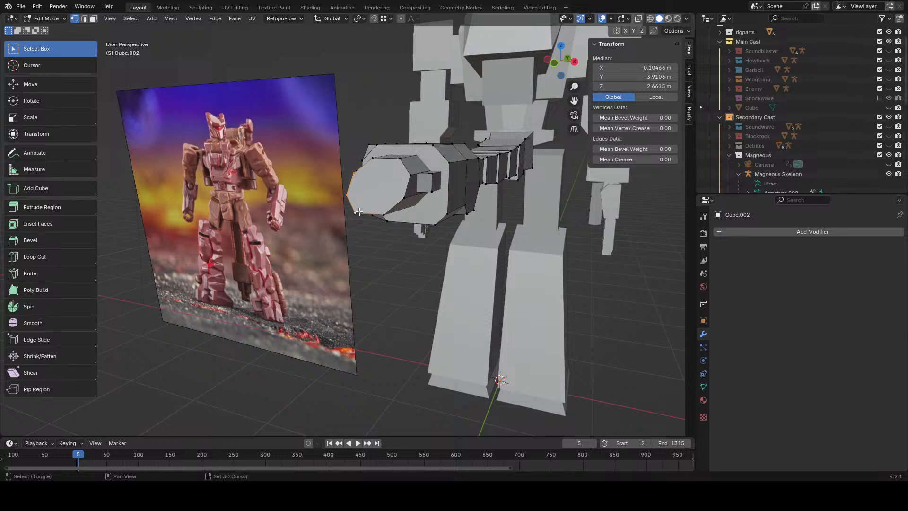
click(215, 18)
click(230, 35)
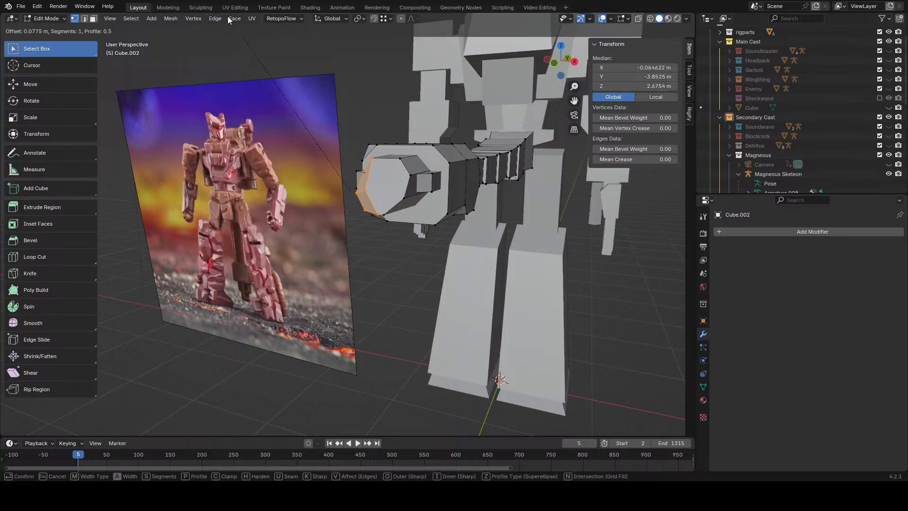
click(226, 18)
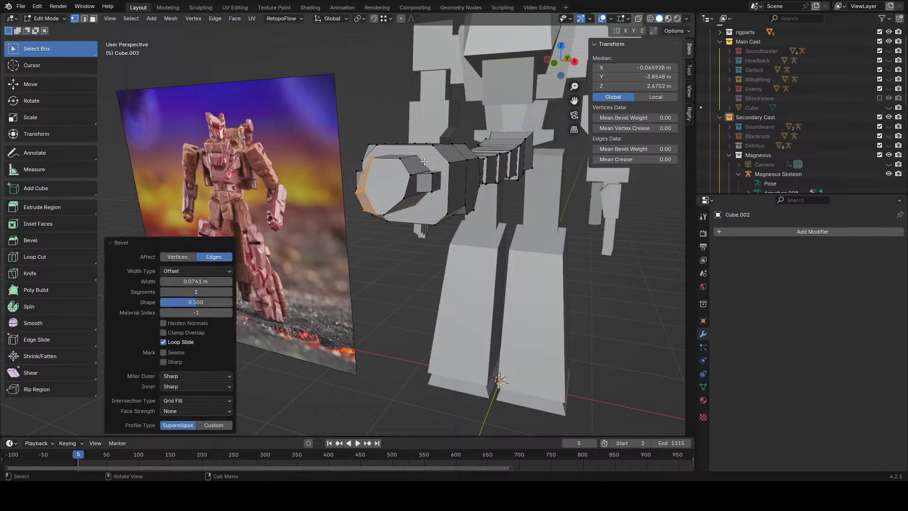
- Bevel the side edge of the barrel's slanted tip on the positive X side about 0.02 m wide
click(402, 159)
middle_drag(457, 171, 462, 219)
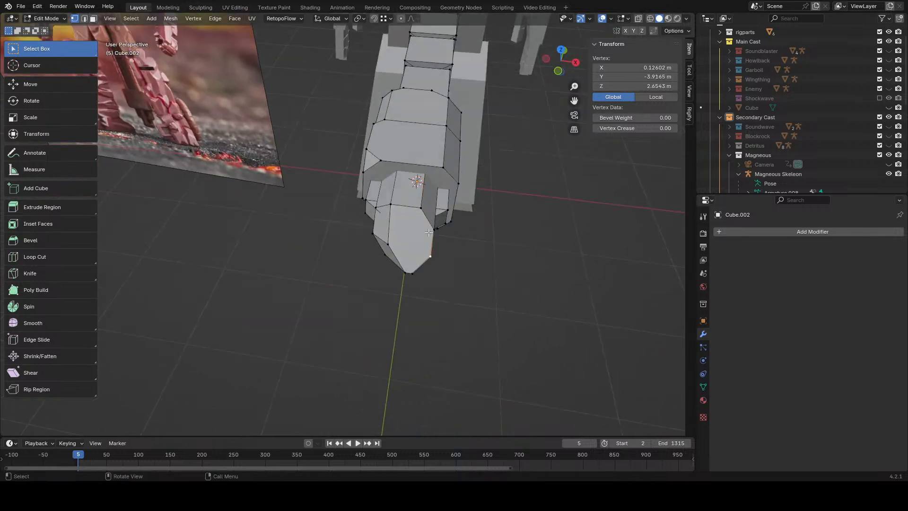
click(212, 21)
click(207, 41)
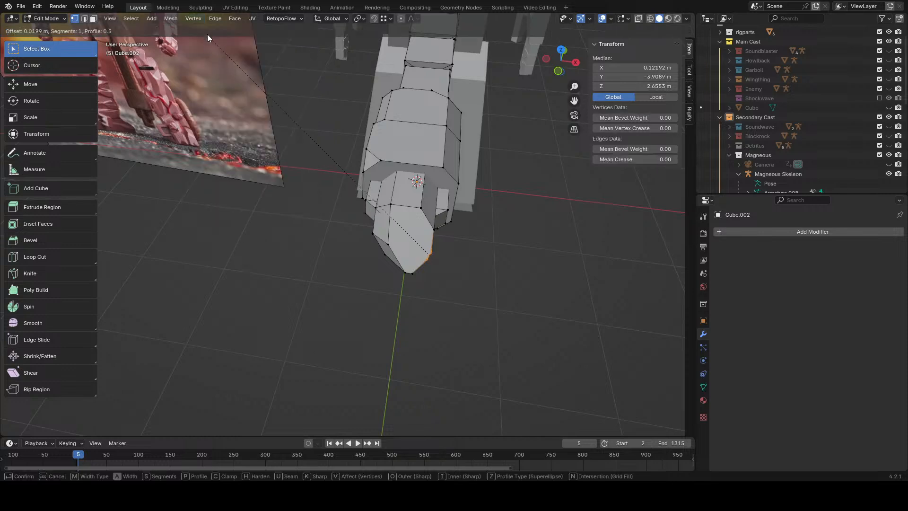
click(209, 20)
- Merge all of the mesh's vertices by distance at 0.0001 m
click(449, 220)
middle_drag(449, 217, 504, 192)
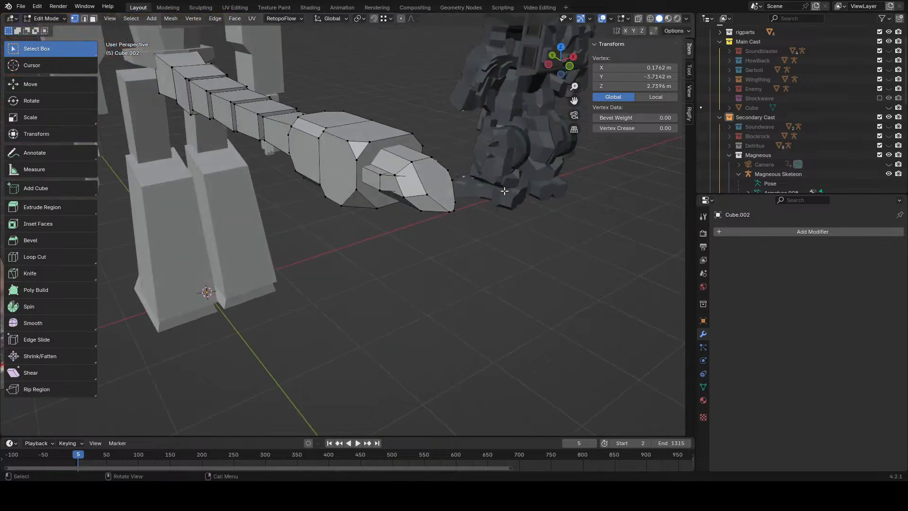
key(a)
key(m)
click(505, 191)
scroll(418, 164, up, 3)
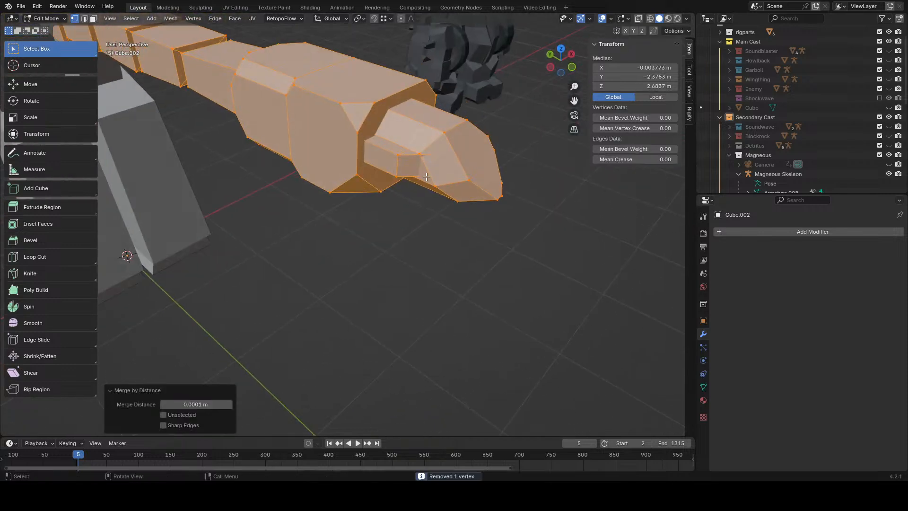
- Move the angled front faces of both side plates slightly along Y
click(417, 163)
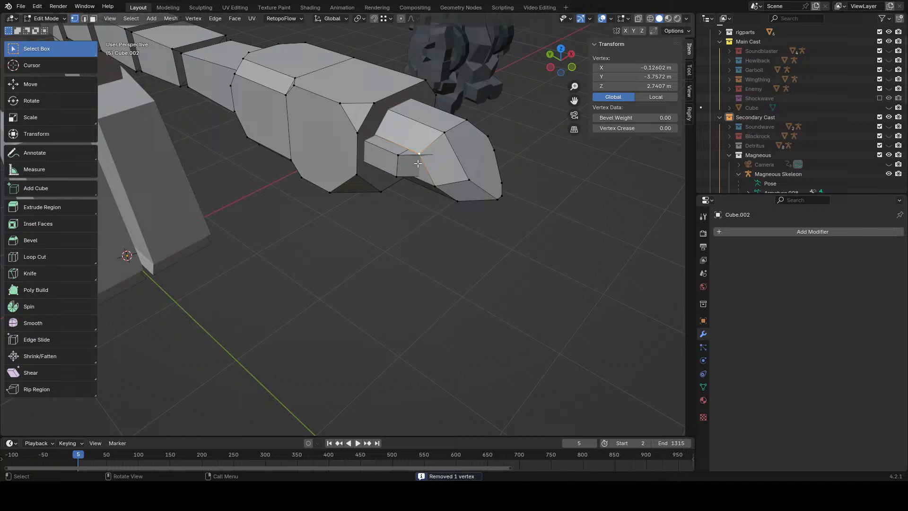
click(95, 19)
click(406, 172)
middle_drag(406, 171, 464, 189)
key(g)
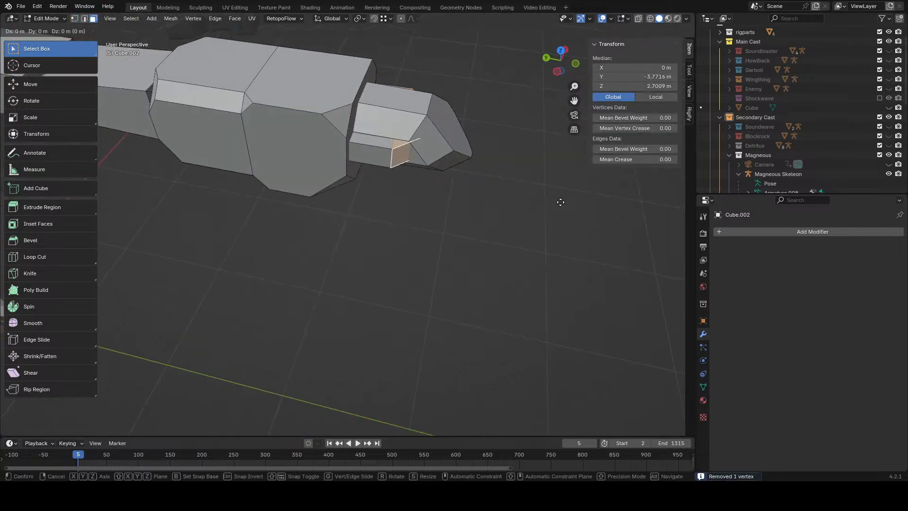
key(y)
click(557, 201)
click(591, 245)
- Select the face loops of both side plates and scale them to 1.109 along X
middle_drag(591, 245, 448, 242)
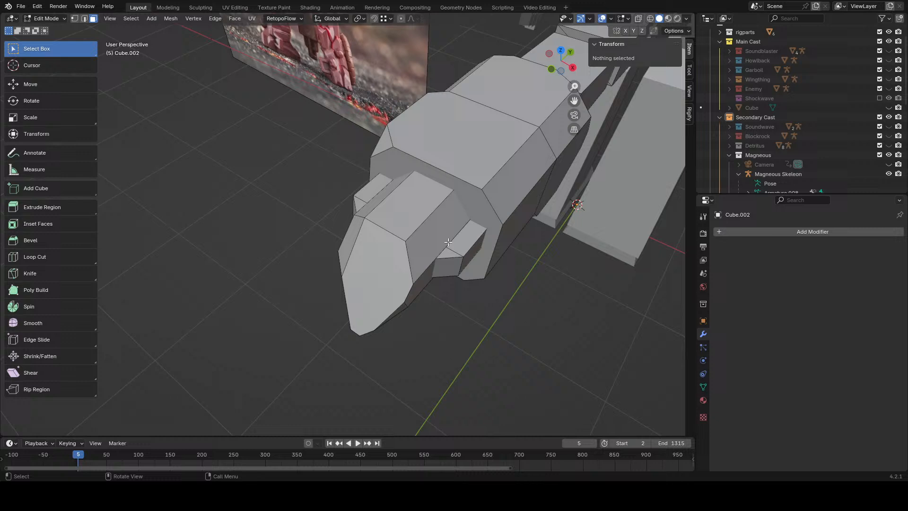
alt+click(457, 266)
key(s)
key(x)
click(549, 296)
middle_drag(549, 296, 501, 292)
- Scale the selected side plate faces to about 1.12 along Y and shift them slightly along Y
key(s)
key(y)
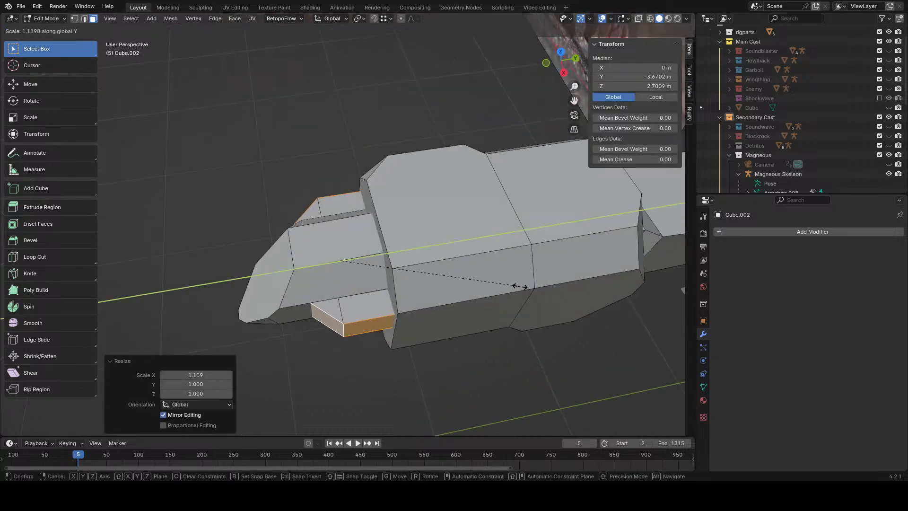
click(521, 287)
key(g)
key(y)
click(528, 285)
- Move the angled front face of the positive X side plate about 0.07 m along Y toward the end block
click(347, 322)
key(g)
key(y)
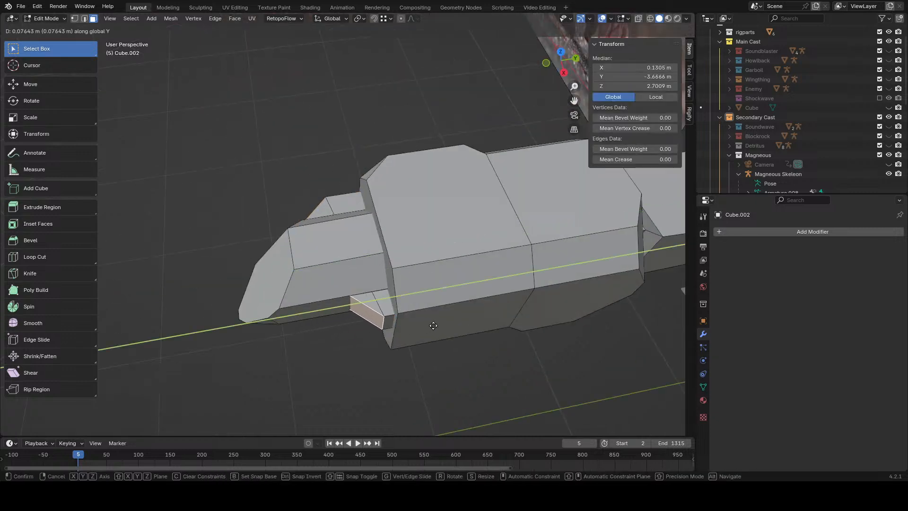
click(428, 327)
click(434, 387)
- Inspect the finished tail end in perspective and from the left with the viewport overlays temporarily hidden
middle_drag(428, 326, 586, 308)
scroll(434, 387, down, 7)
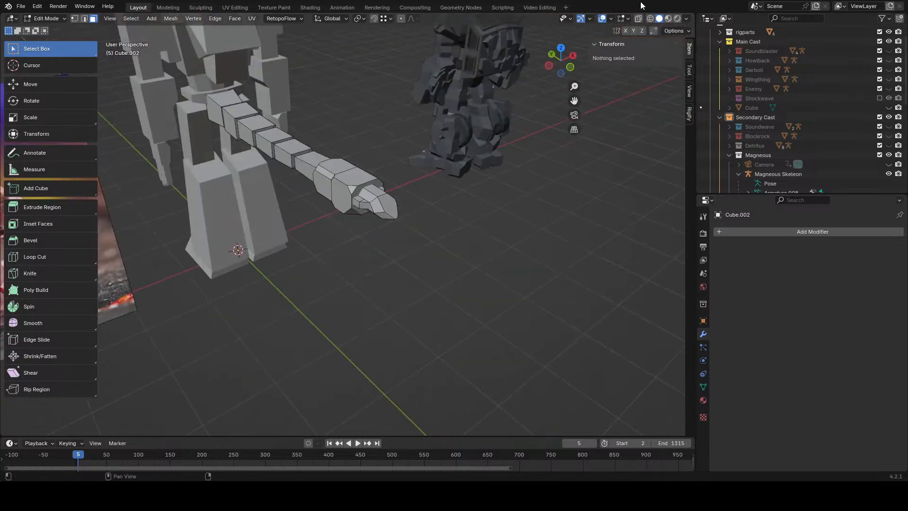
click(602, 19)
middle_drag(496, 284, 446, 210)
click(562, 61)
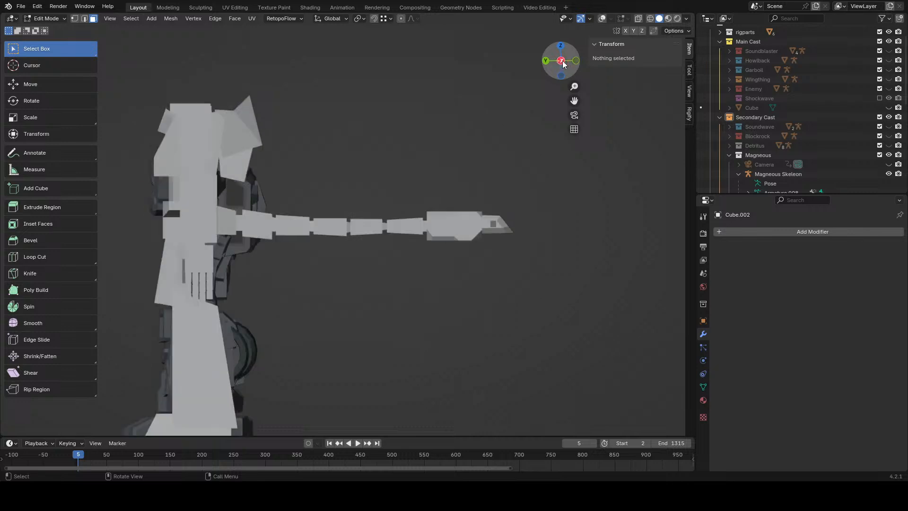
click(602, 19)
- In the left wireframe view, box-select the tail's end block, barrel tip and side plates and scale them uniformly to 0.842
scroll(502, 279, up, 3)
key(z)
click(474, 310)
drag(481, 197, 669, 300)
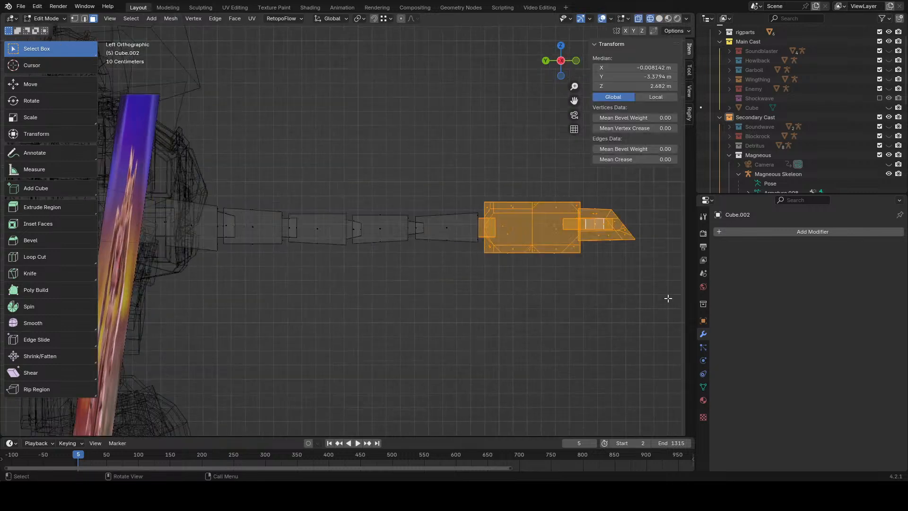
scroll(462, 285, up, 3)
drag(411, 221, 383, 267)
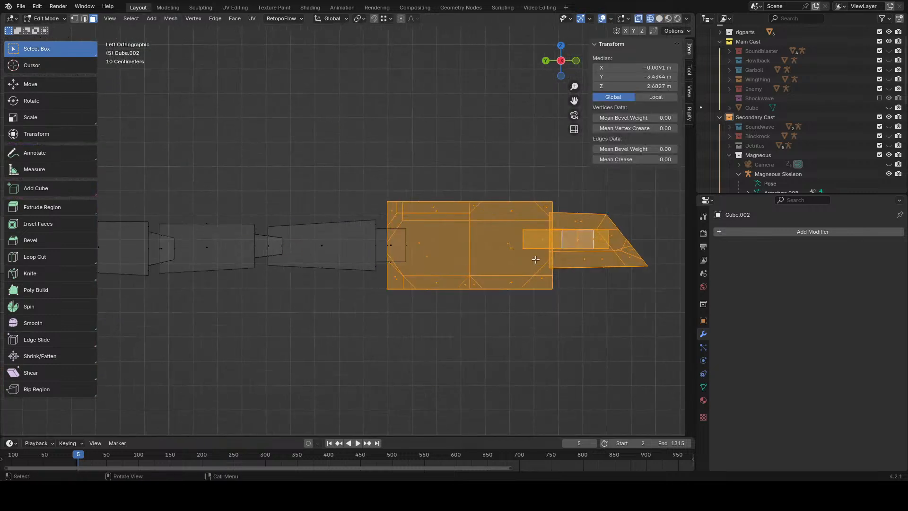
key(s)
click(645, 274)
- Shift the selected tail end along Y toward the tail segments and scale it to 1.136 along Y
key(g)
key(y)
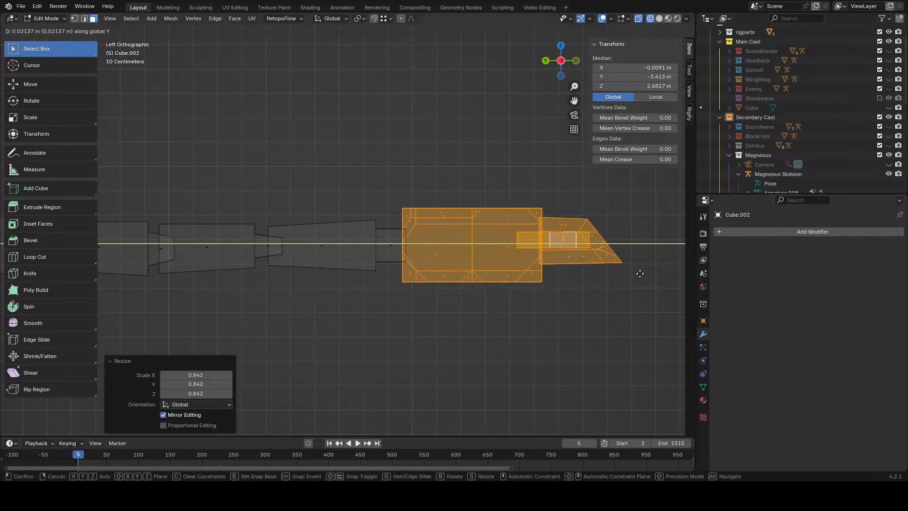
click(632, 276)
key(s)
key(y)
click(638, 282)
- Refit the selected tail end along Y: reposition it, scale it to 1.009, and nudge it about 0.007 m toward the body
key(g)
key(y)
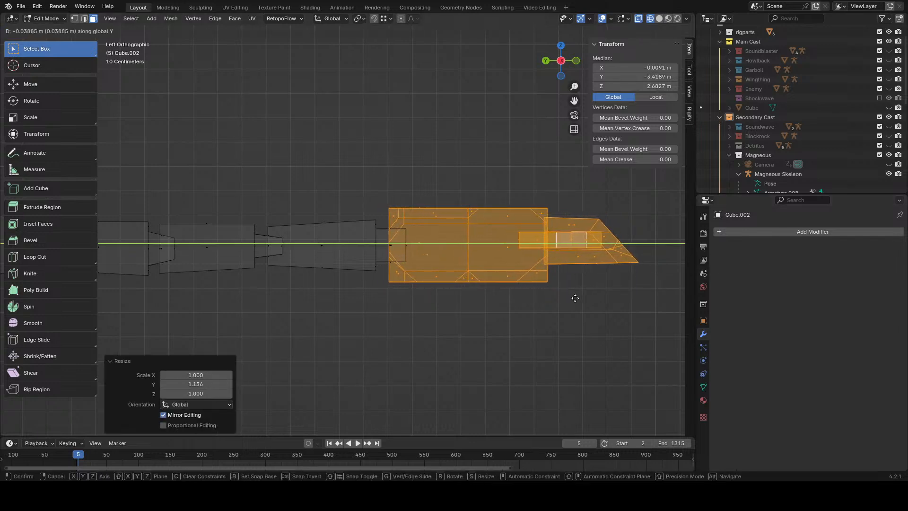
click(576, 300)
key(s)
key(y)
click(576, 298)
scroll(576, 298, down, 6)
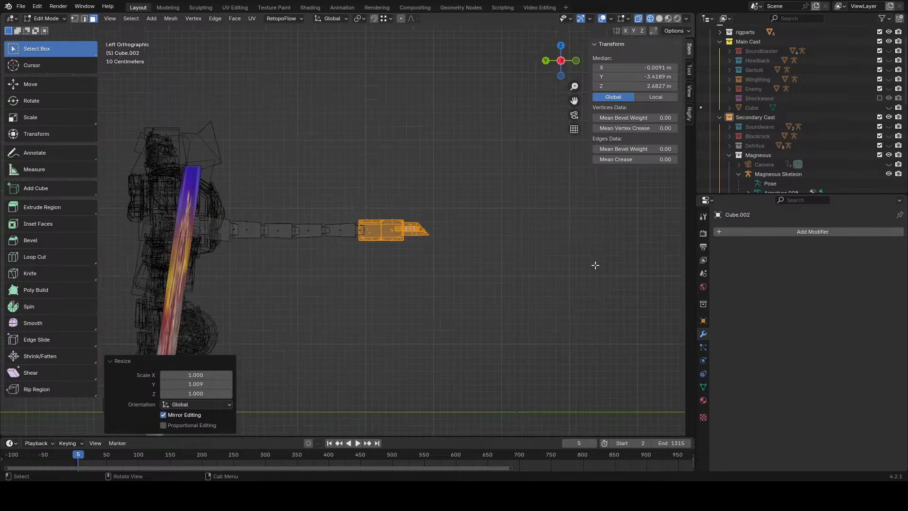
key(g)
key(y)
click(586, 264)
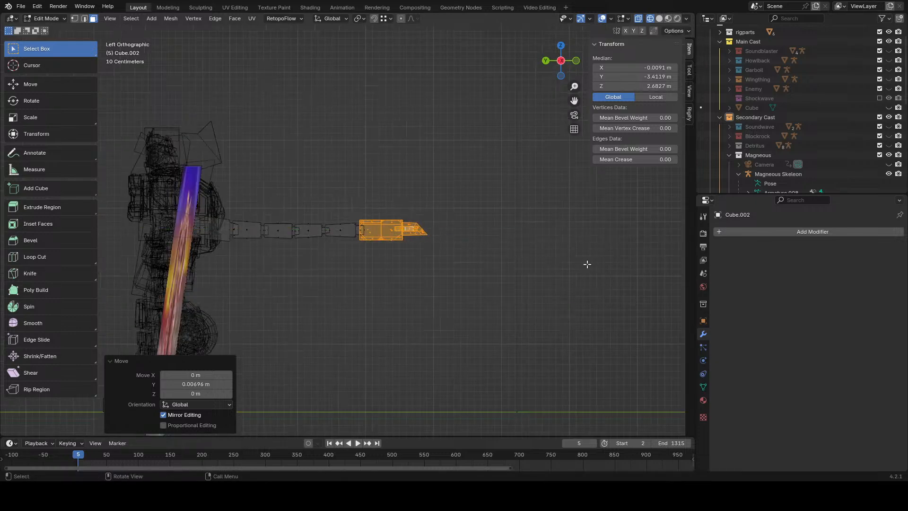
- Inspect the whole robot and its tail in solid shading from several angles with the viewport overlays temporarily hidden
key(z)
click(604, 278)
middle_drag(604, 277, 359, 299)
scroll(359, 298, down, 4)
click(603, 18)
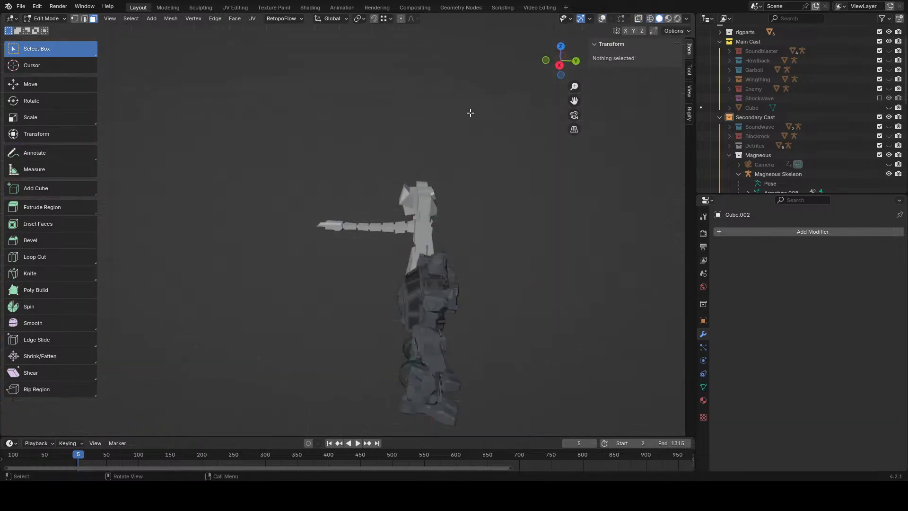
middle_drag(471, 113, 356, 295)
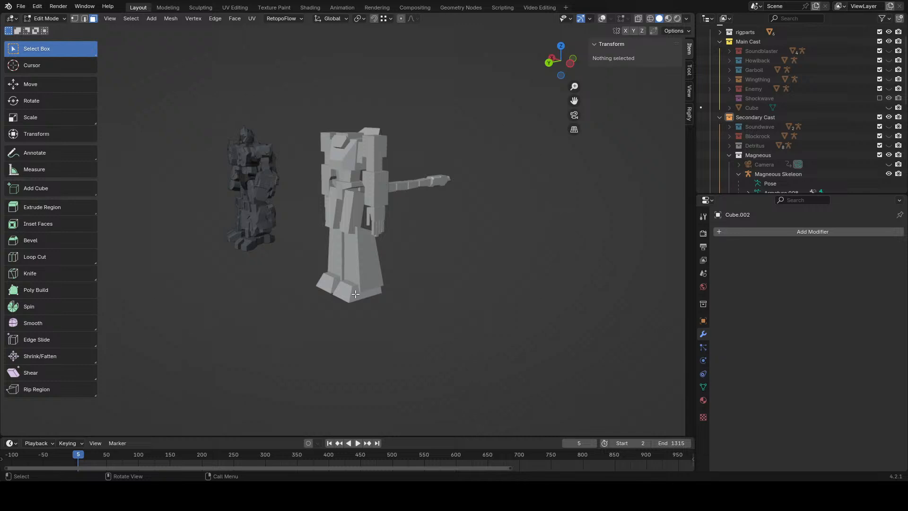
click(602, 19)
scroll(492, 156, up, 2)
middle_drag(473, 154, 520, 227)
- Apply the existing MagneusGrey1 material to the tail object
click(705, 403)
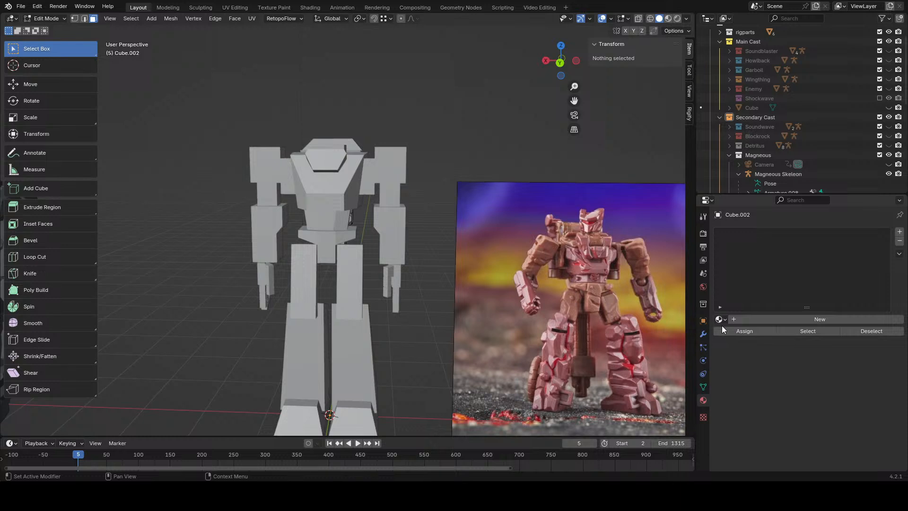
click(721, 320)
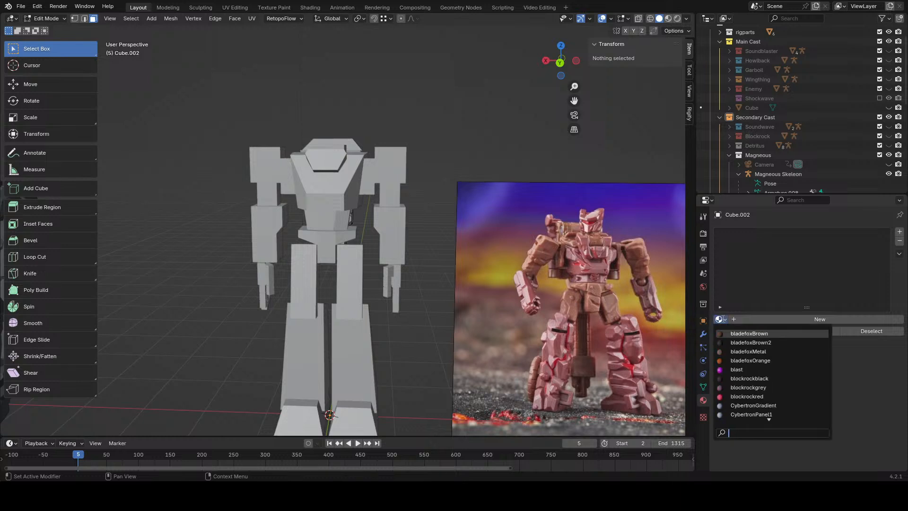
text(mag)
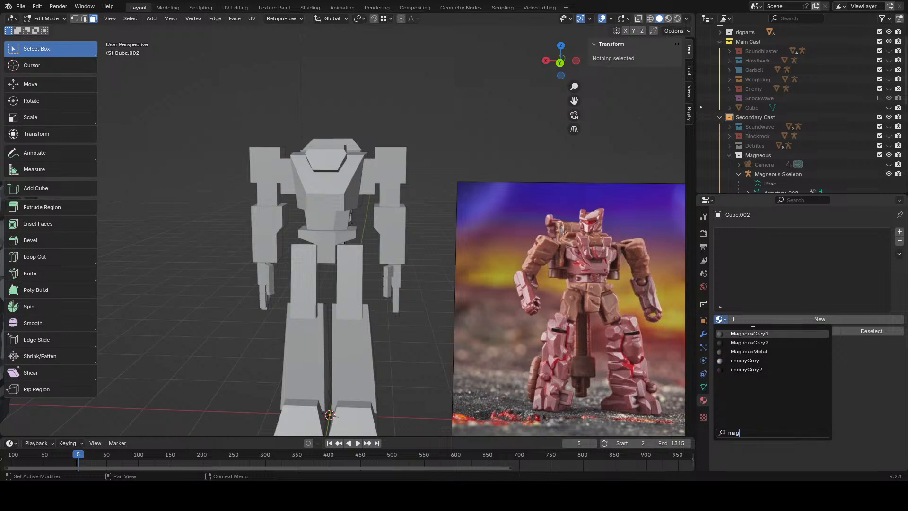
click(807, 335)
- Switch to Object Mode, select the robot's body and apply the MagneusGrey1 material to it
middle_drag(627, 278, 602, 133)
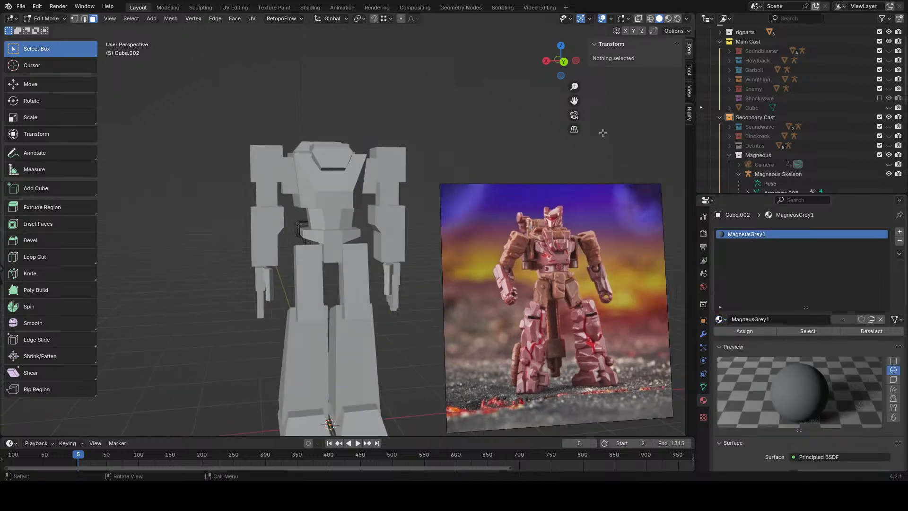
scroll(440, 210, down, 5)
middle_drag(345, 248, 92, 33)
click(47, 18)
click(47, 29)
click(341, 226)
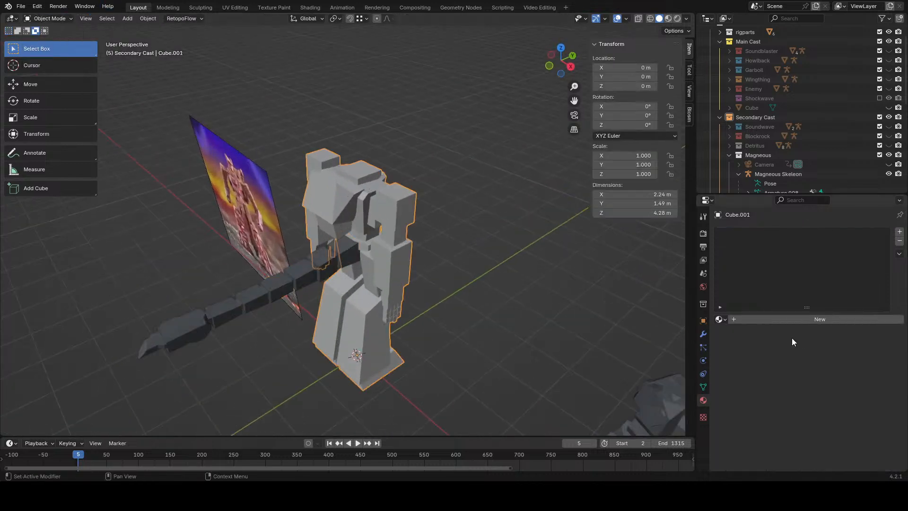
click(718, 320)
click(719, 319)
text(mag)
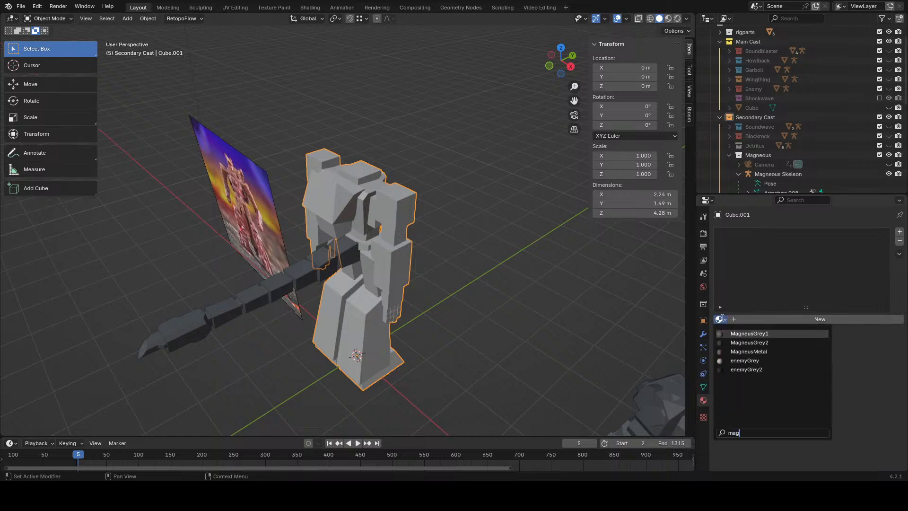
click(753, 334)
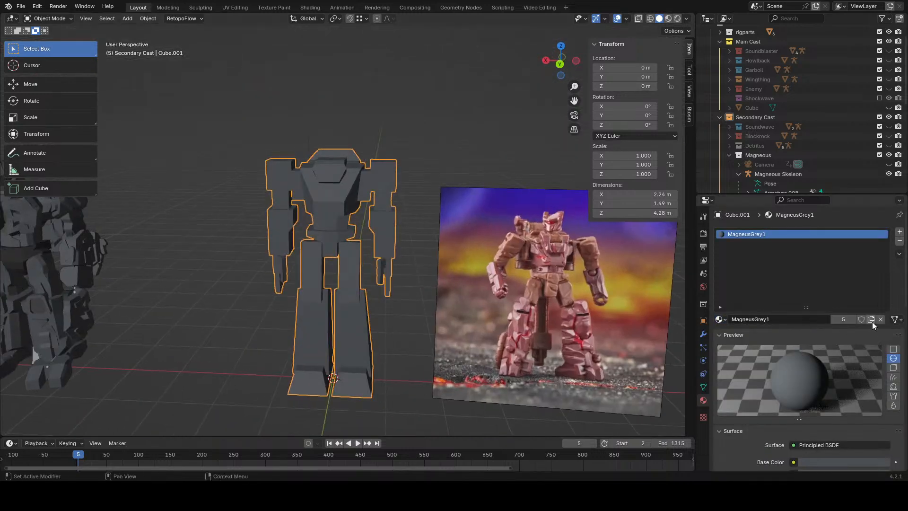
- Make an independent copy of the body's material and rename it BouldercrashReddishBrown
click(870, 319)
double_click(815, 321)
text(BouldercrashReddishBrown)
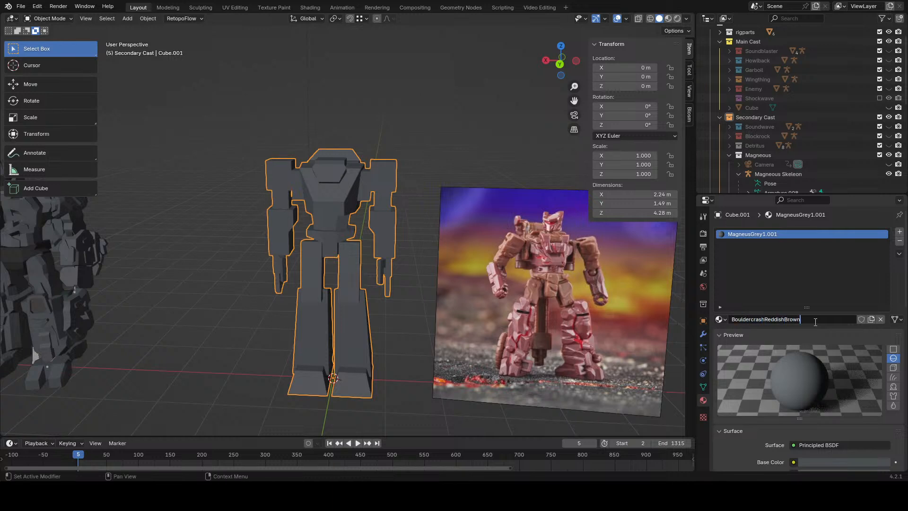
key(Return)
- Sample the material's base color from the reddish torso in the reference photo
shift+middle_drag(563, 294, 364, 284)
scroll(362, 283, up, 5)
shift+middle_drag(396, 199, 401, 243)
scroll(401, 243, up, 4)
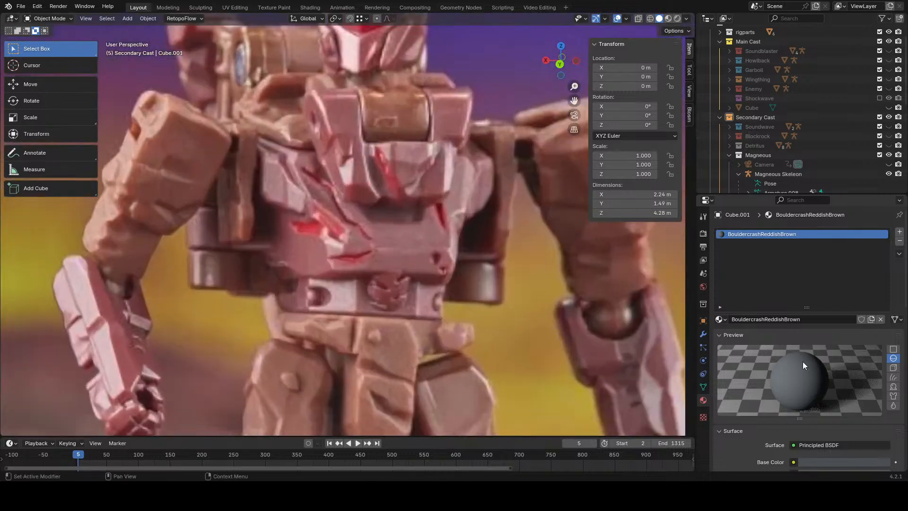
scroll(741, 367, down, 8)
click(827, 290)
click(880, 258)
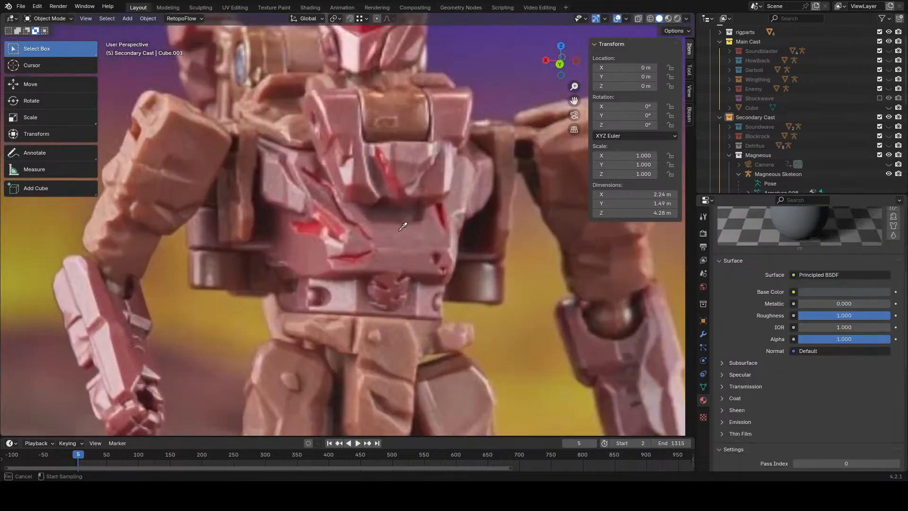
click(306, 244)
- Sample the material's viewport display color from the same reddish torso area of the reference photo
scroll(821, 337, down, 10)
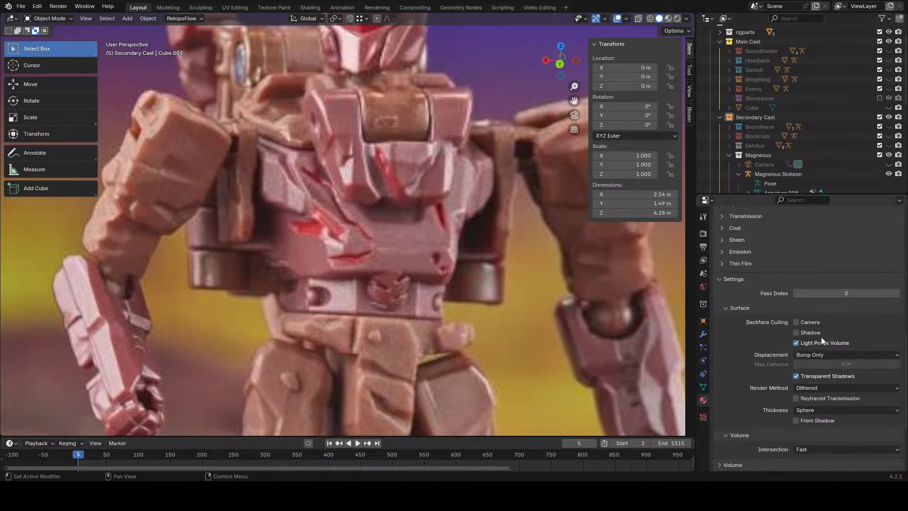
click(834, 428)
click(881, 390)
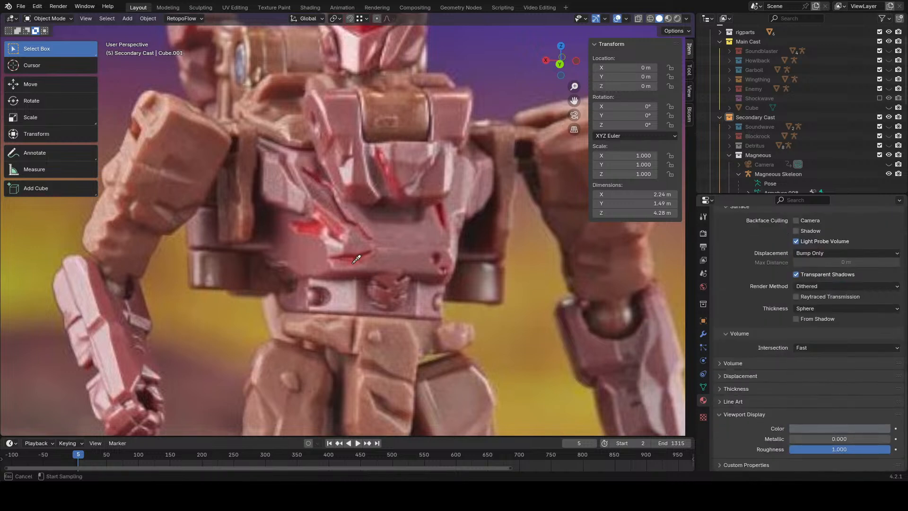
click(302, 248)
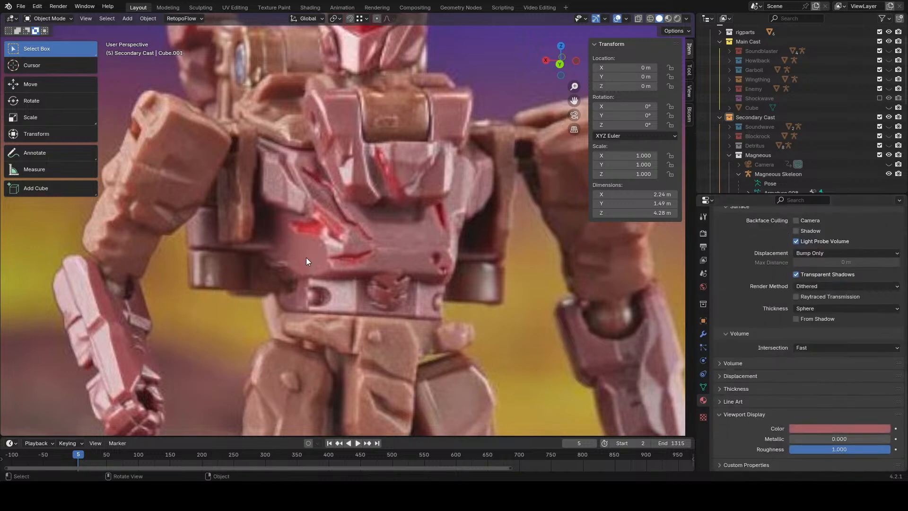
- Enter Edit Mode on the body and select the face loops of the negative X side shoulder block and upper arm
scroll(306, 260, down, 3)
middle_drag(307, 263, 474, 292)
scroll(474, 290, down, 3)
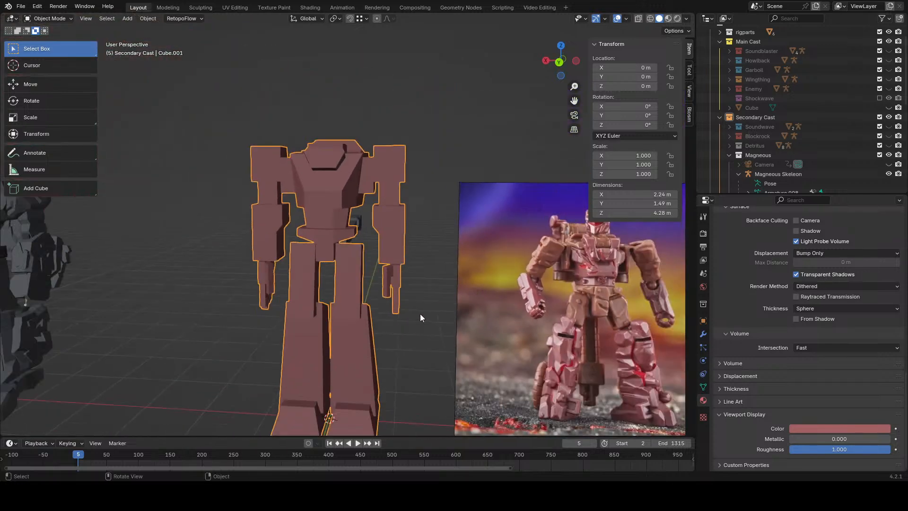
middle_drag(422, 314, 387, 220)
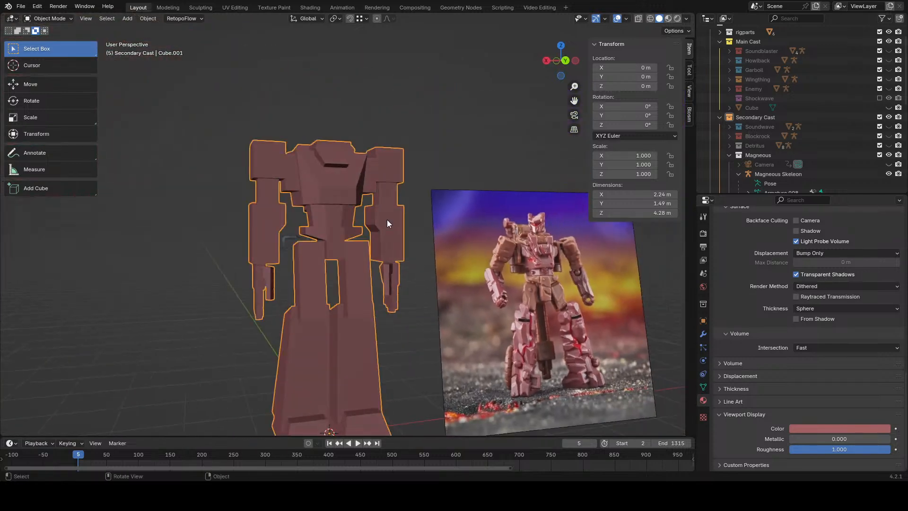
click(50, 19)
click(61, 39)
click(395, 164)
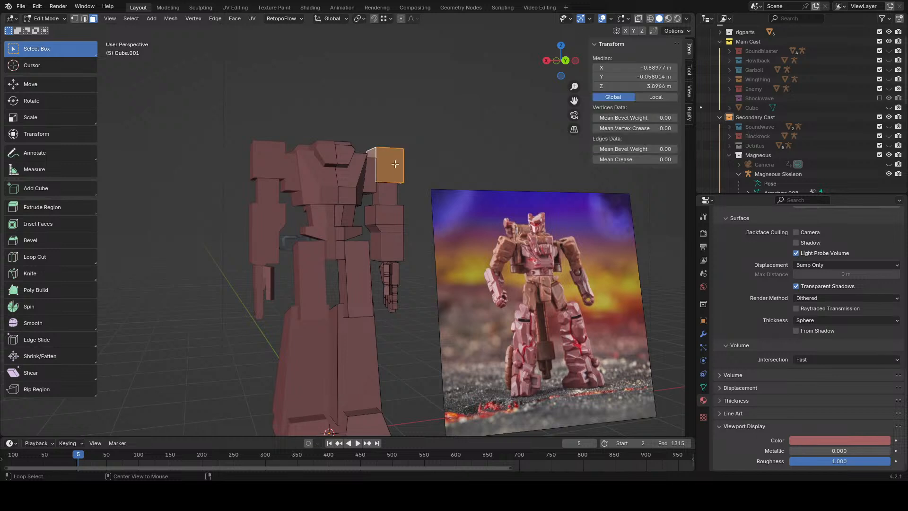
alt+click(382, 196)
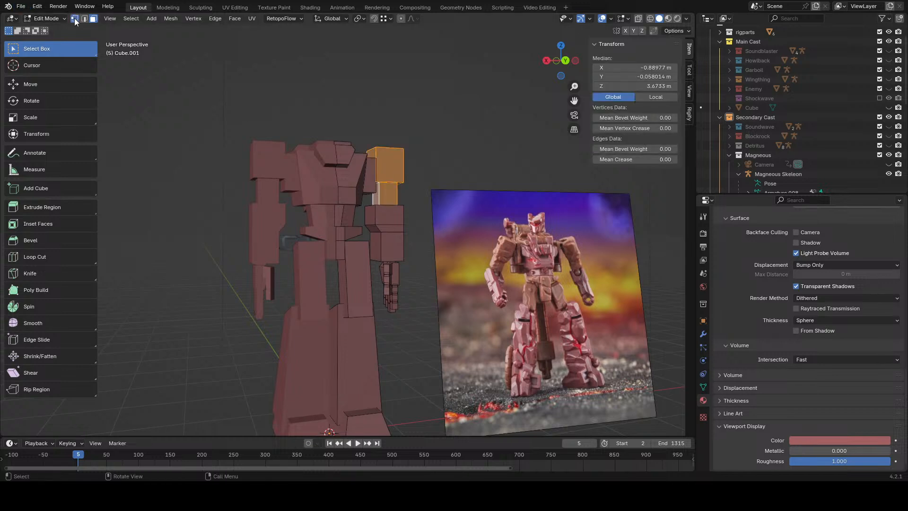
click(75, 18)
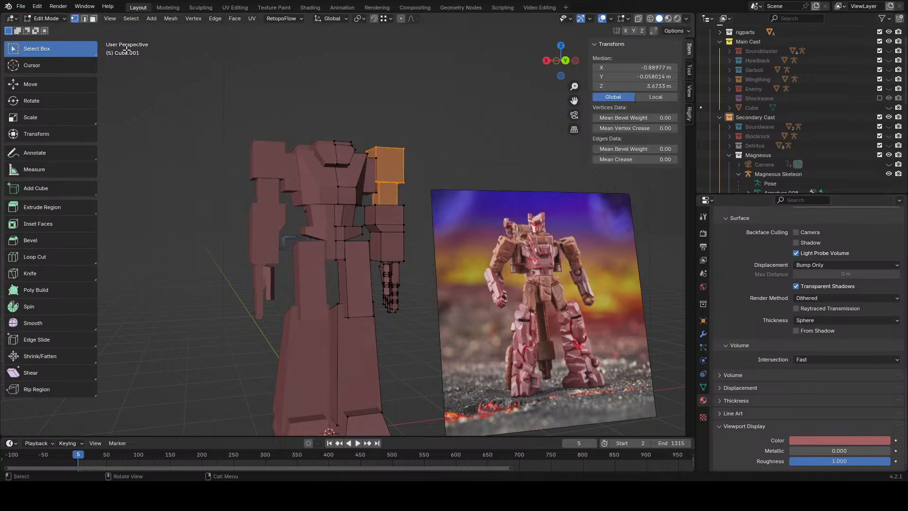
click(93, 18)
- Add the pelvis and thigh face loops on the negative X side to the selection and switch to vertex selection mode
scroll(331, 236, up, 3)
alt+shift+click(344, 257)
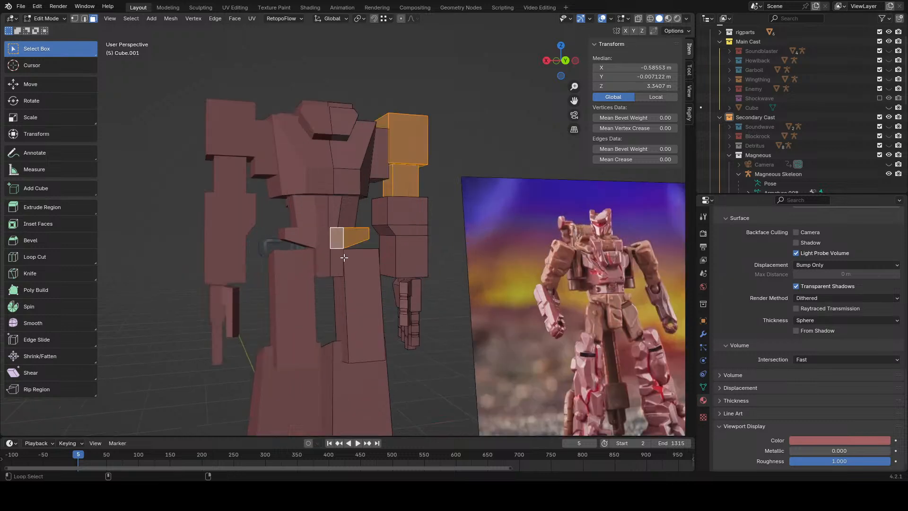
alt+shift+click(342, 265)
alt+shift+click(352, 317)
scroll(352, 316, down, 4)
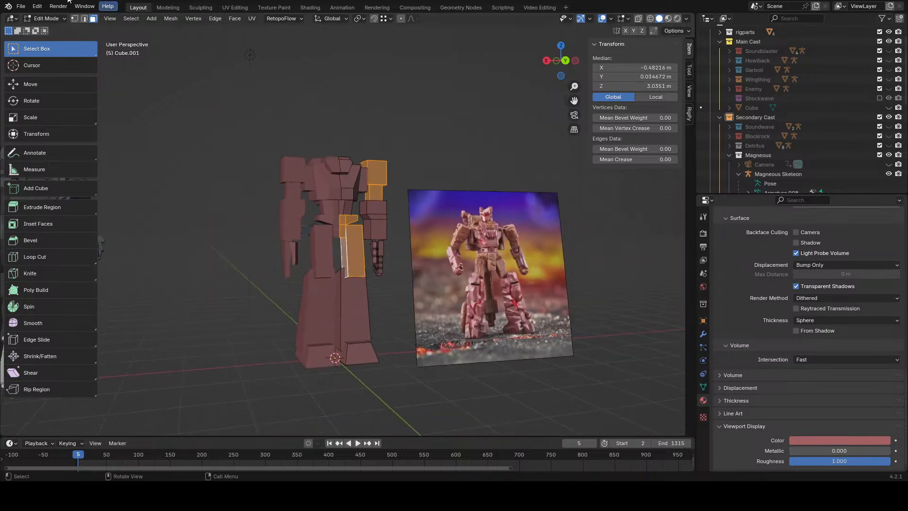
click(74, 18)
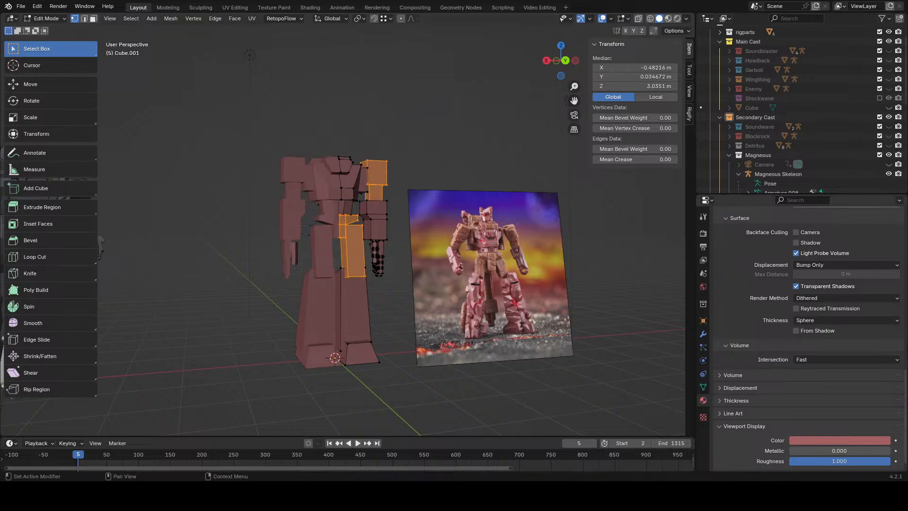
- Add a second material slot to the body and fill it with BouldercrashReddishBrown
scroll(838, 356, up, 4)
scroll(838, 355, up, 10)
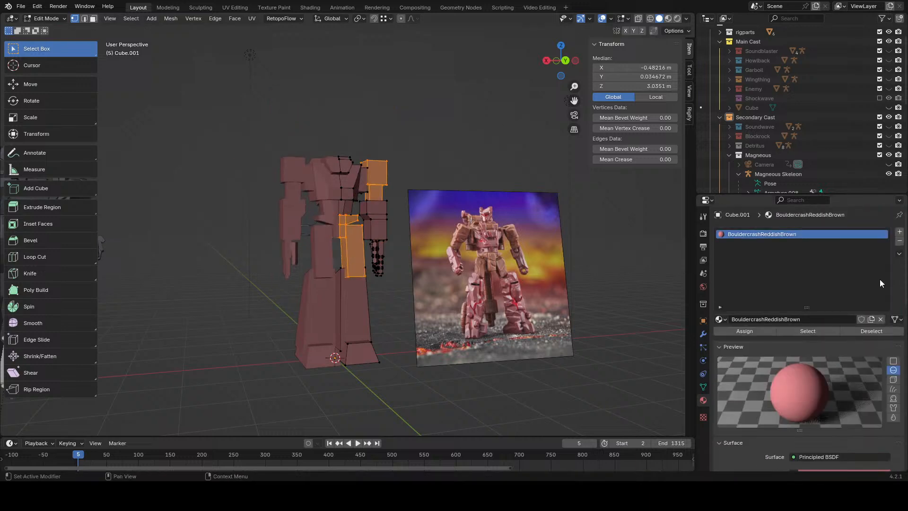
click(900, 233)
click(719, 320)
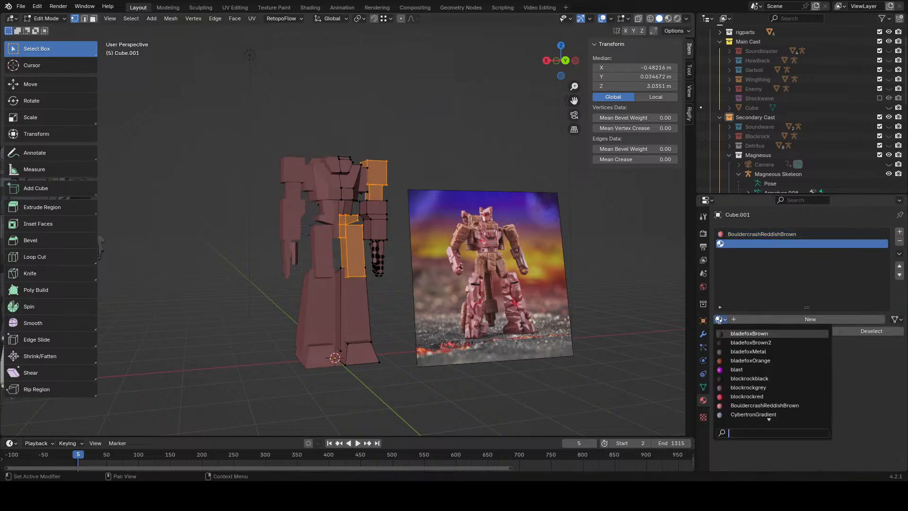
text(bou)
click(771, 334)
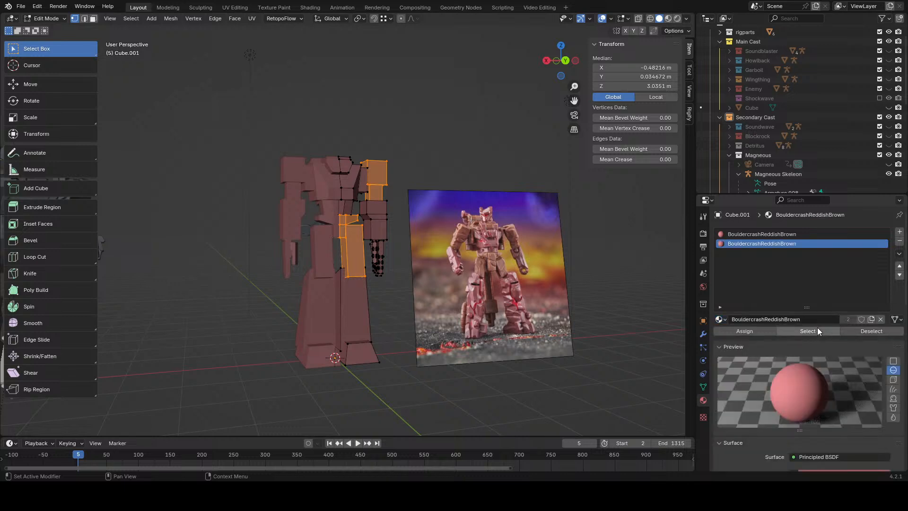
- Make an independent copy of the second slot's material and rename it BouldercrashBrown
click(873, 321)
click(809, 322)
drag(813, 322, 771, 329)
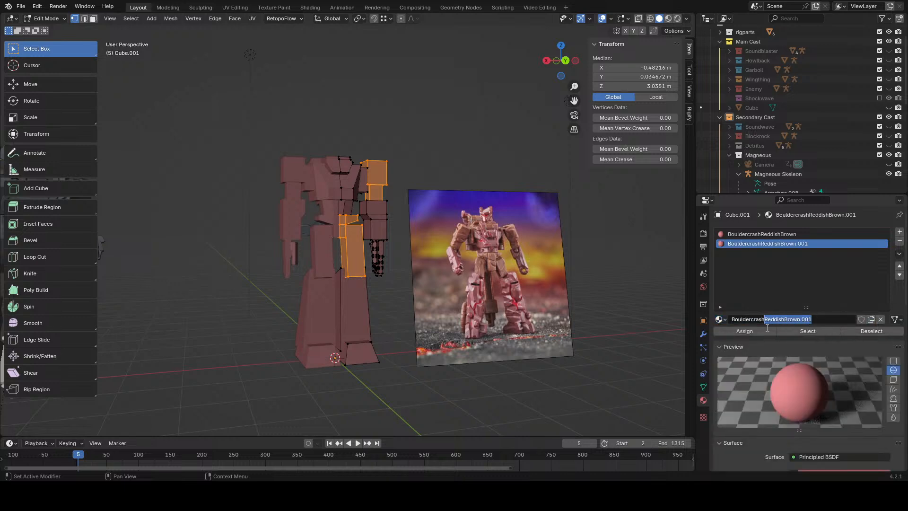
text(Brown)
key(Return)
- Sample BouldercrashBrown's viewport display color from the brown shoulder area in the reference photo and assign the material to the selected faces
scroll(767, 328, down, 15)
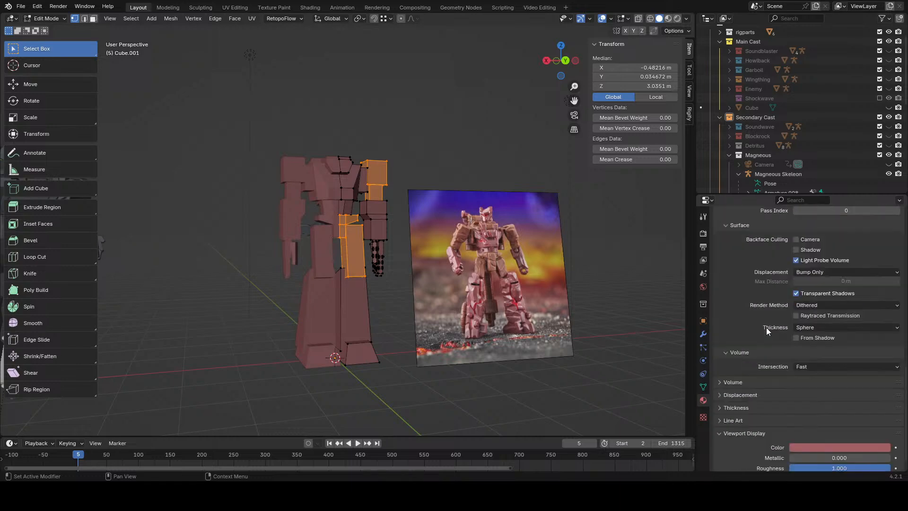
click(830, 444)
click(872, 396)
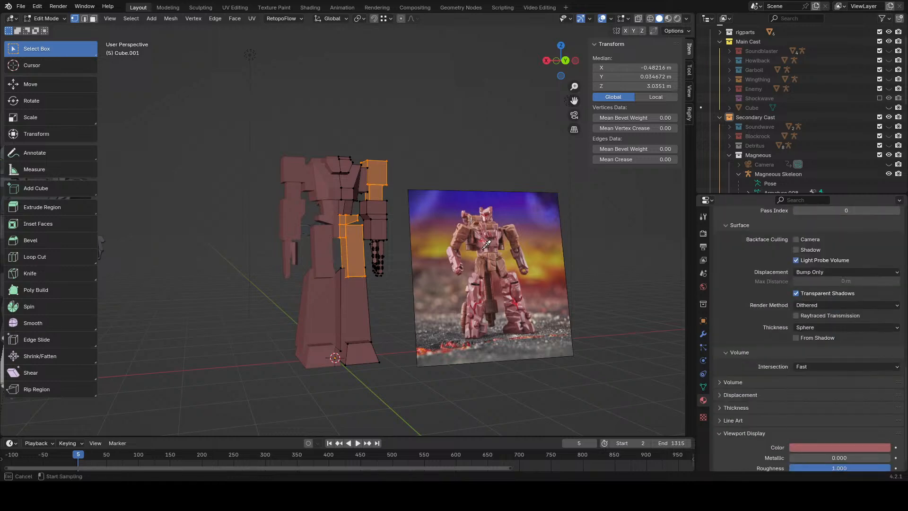
click(468, 231)
scroll(477, 235, up, 2)
mouse_move(422, 263)
middle_down()
mouse_move(474, 266)
mouse_move(413, 263)
middle_up()
click(857, 448)
click(887, 403)
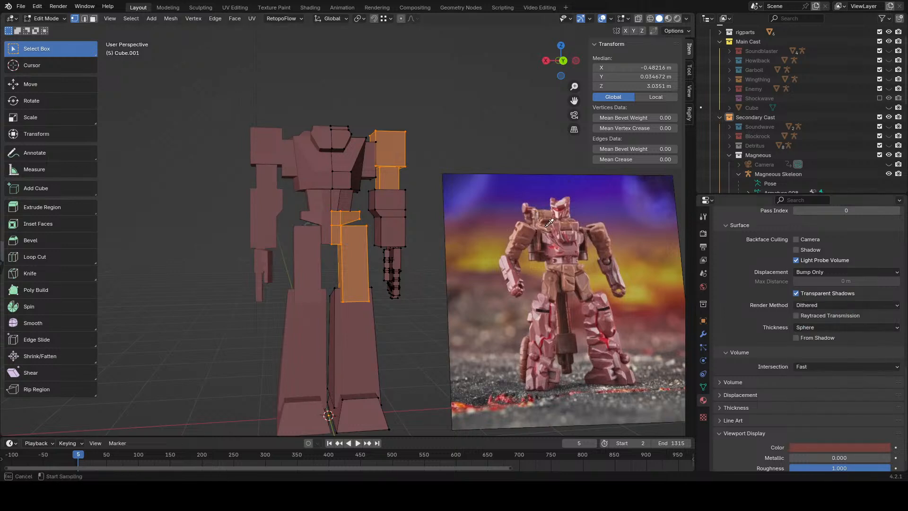
key(Escape)
scroll(766, 337, up, 10)
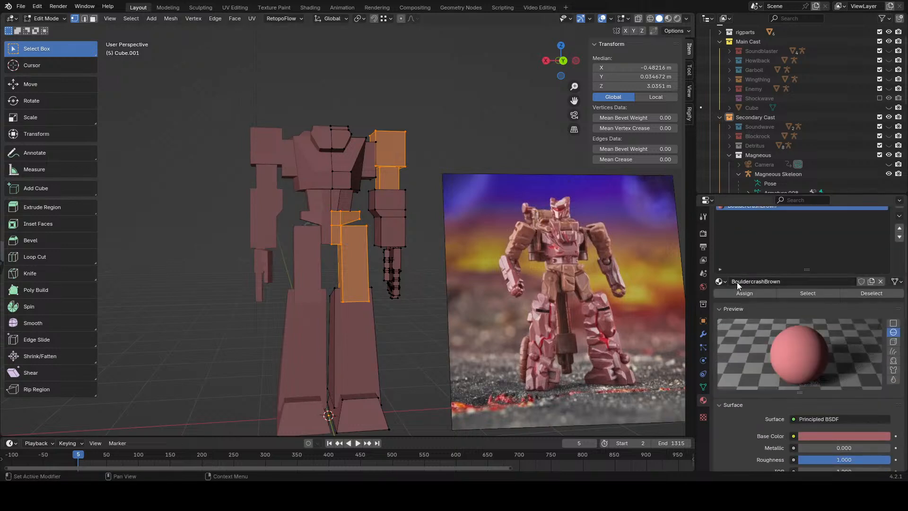
click(738, 294)
- Sample BouldercrashBrown's base color from the brown thigh on the model
mouse_move(558, 302)
middle_down()
mouse_move(603, 310)
mouse_move(573, 310)
middle_up()
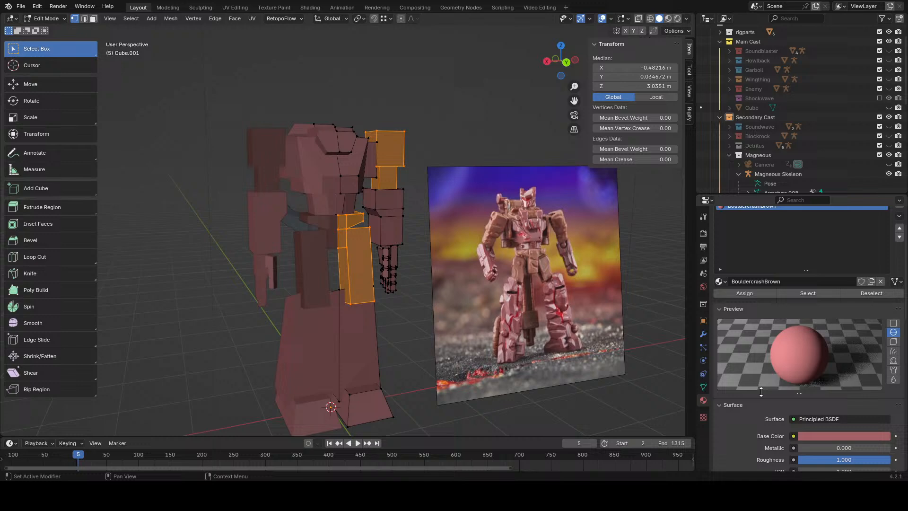
click(837, 438)
click(881, 396)
click(320, 267)
middle_drag(432, 291, 519, 324)
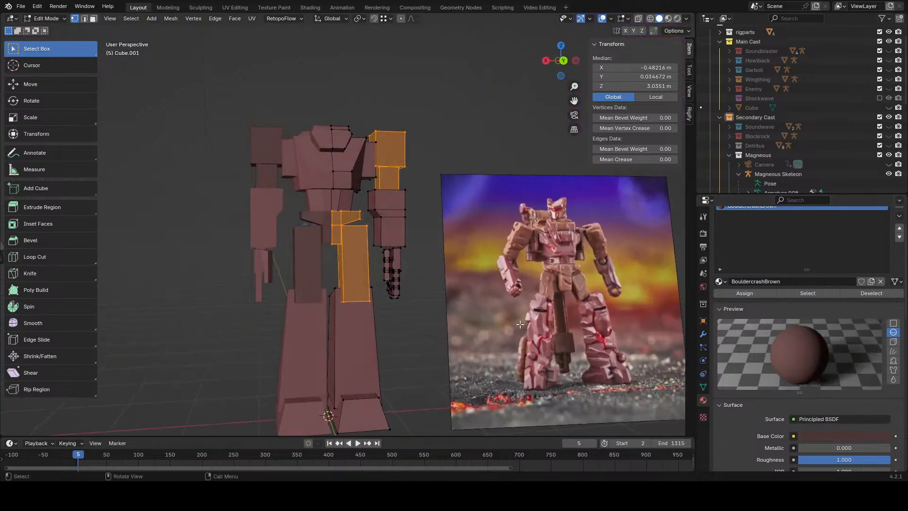
scroll(520, 323, up, 1)
scroll(798, 360, down, 9)
- Hide the viewport overlays and brighten the base color of BouldercrashBrown
click(602, 19)
middle_drag(397, 216, 406, 217)
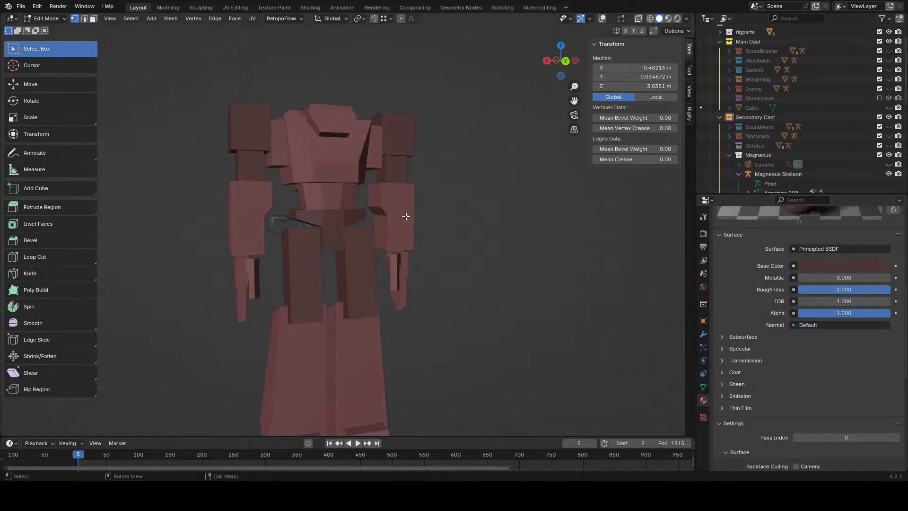
scroll(824, 339, down, 3)
scroll(852, 280, down, 1)
scroll(846, 316, up, 1)
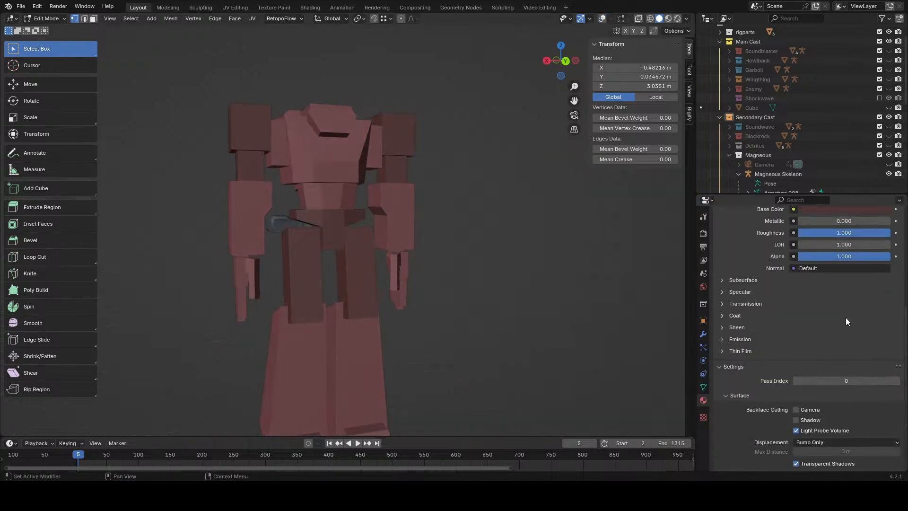
click(842, 210)
drag(882, 117, 883, 105)
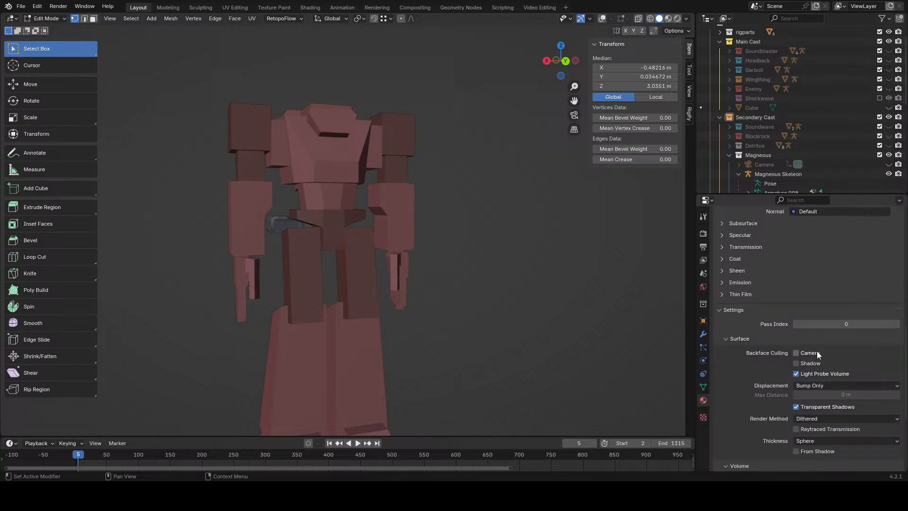
scroll(816, 351, up, 12)
- Fine-tune the saturation and value of BouldercrashBrown's viewport display color against the rest of the body
scroll(817, 351, down, 4)
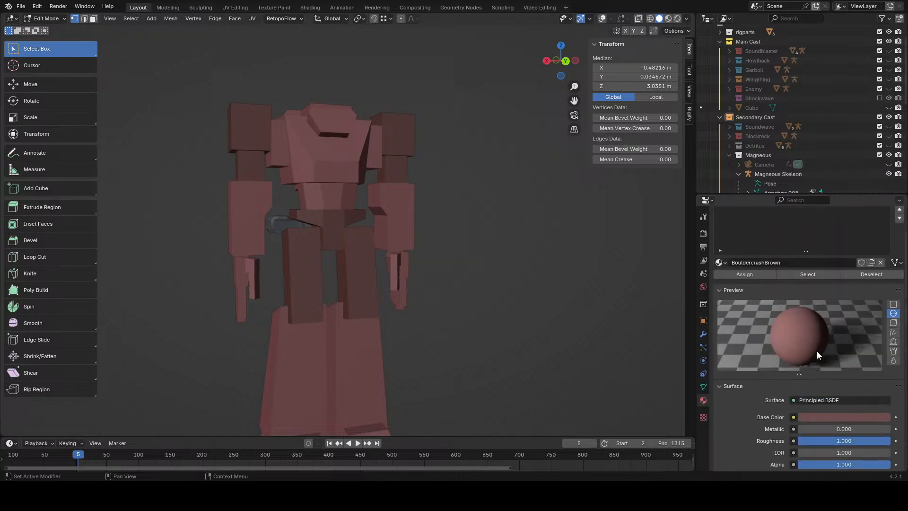
click(823, 362)
scroll(793, 376, down, 10)
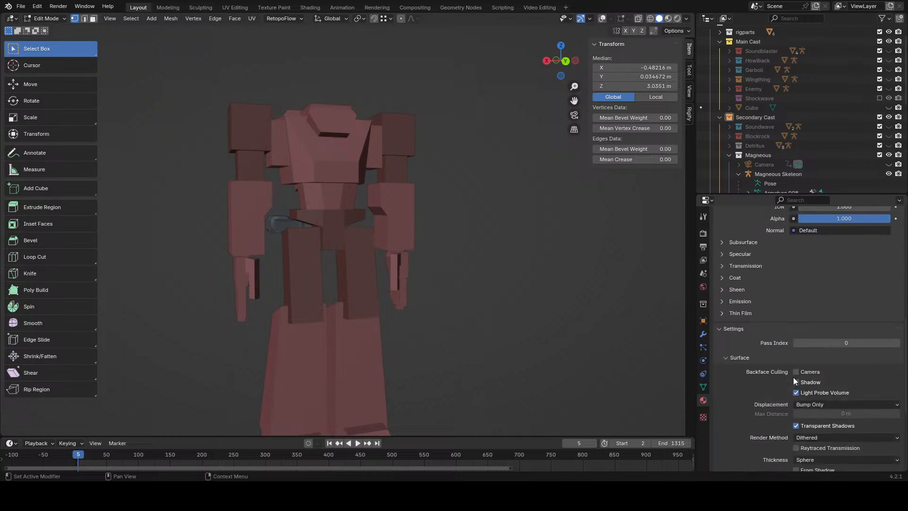
click(828, 429)
drag(882, 325, 883, 315)
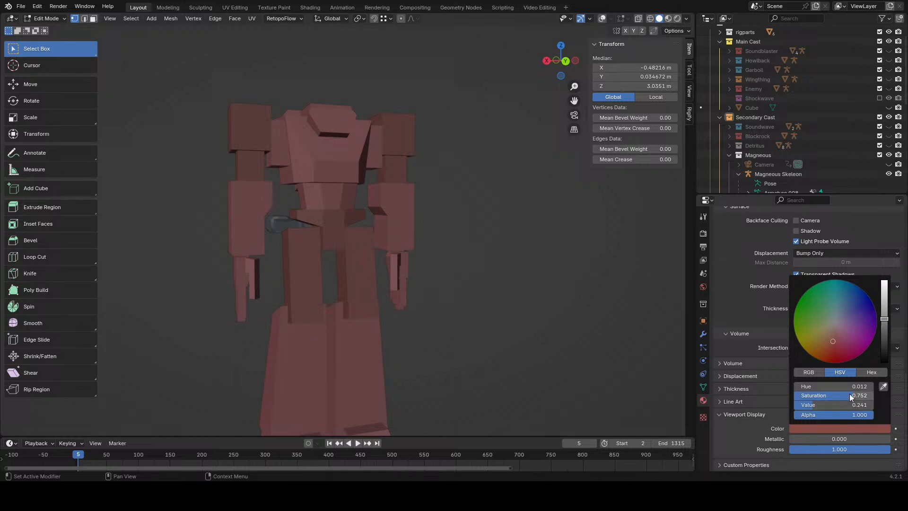
drag(854, 396, 846, 395)
drag(884, 321, 884, 326)
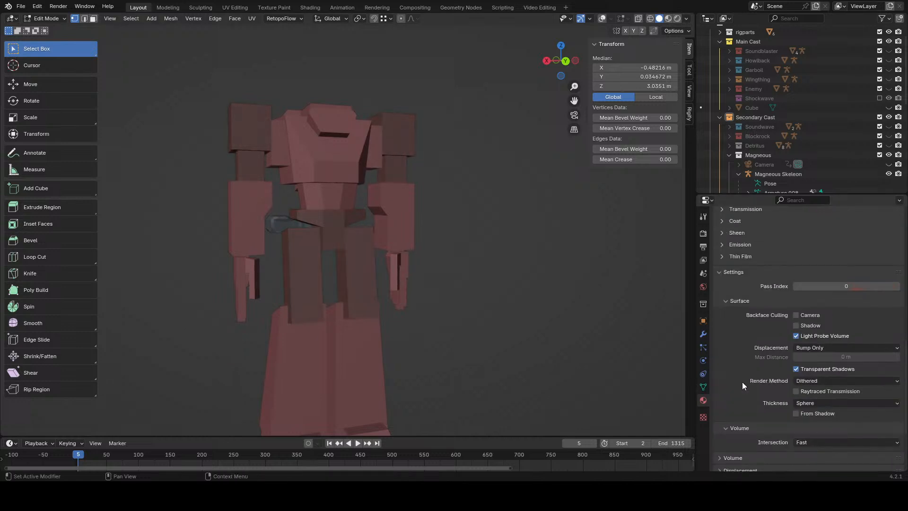
- Adjust BouldercrashReddishBrown's viewport display color to a saturation of about 0.76 and a value of about 0.32, shifting its hue slightly toward orange
scroll(742, 382, up, 15)
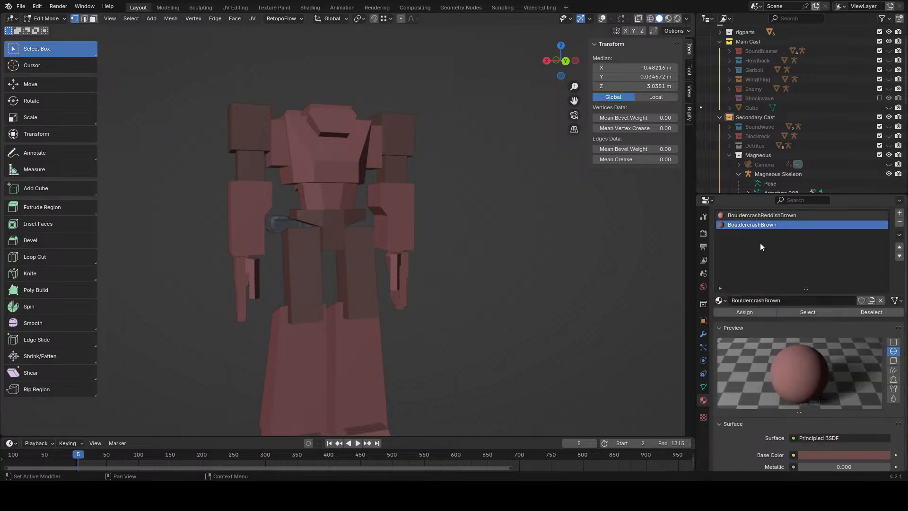
scroll(759, 243, down, 15)
click(823, 431)
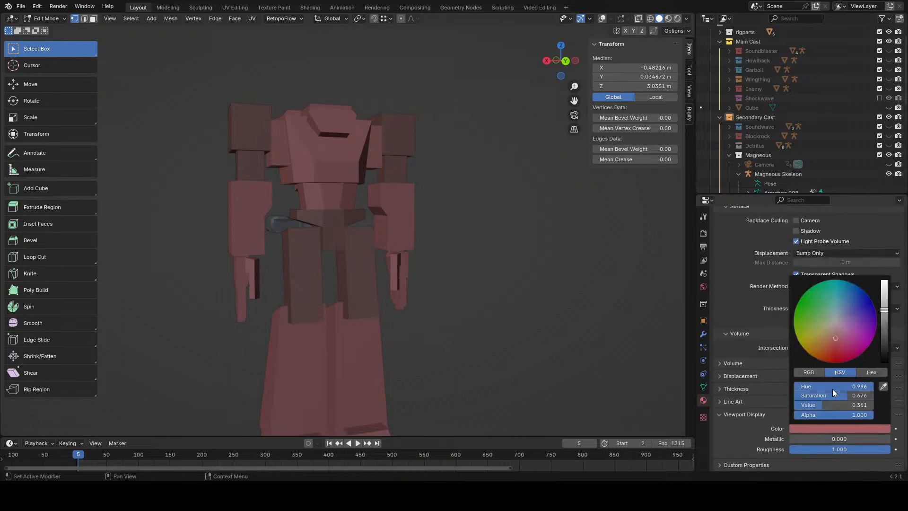
drag(860, 396, 857, 395)
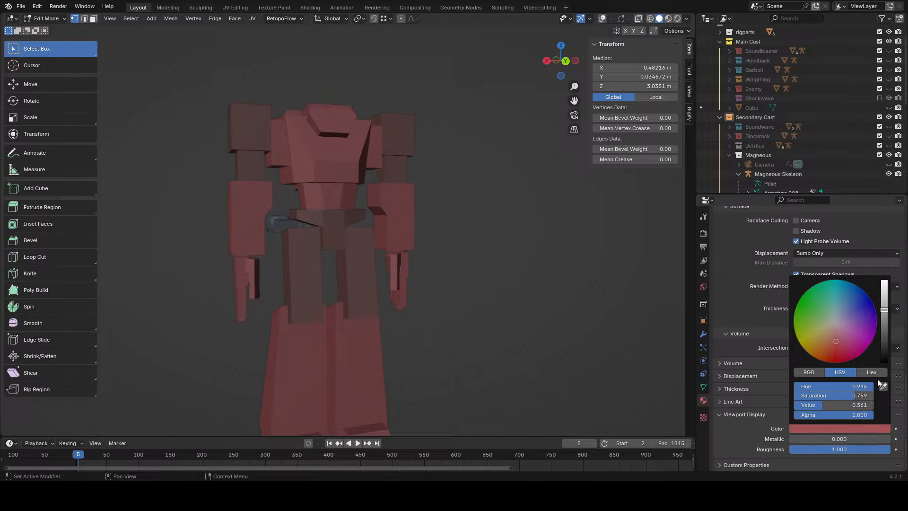
drag(884, 310, 884, 312)
click(822, 430)
drag(849, 387, 848, 388)
drag(854, 387, 799, 387)
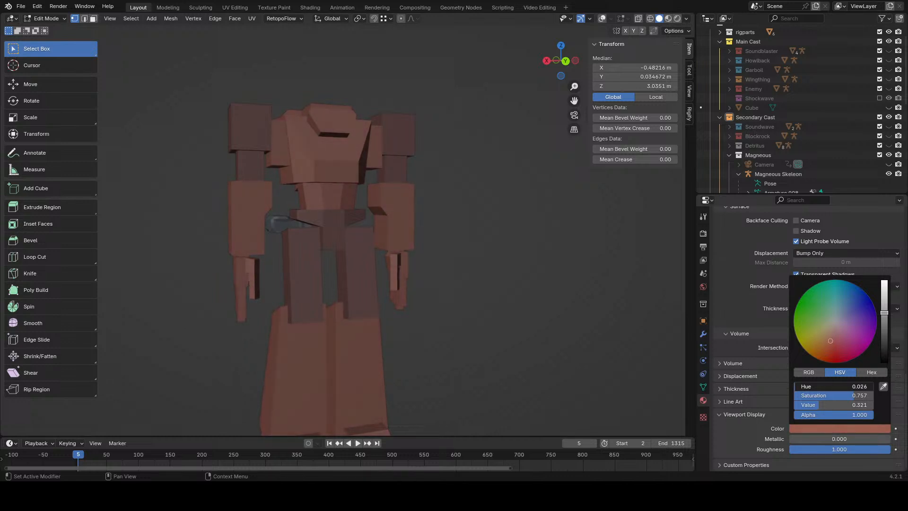
- Return to Object Mode and replace the tail's material with the existing BouldercrashBrown
middle_drag(545, 345, 602, 366)
scroll(454, 368, down, 4)
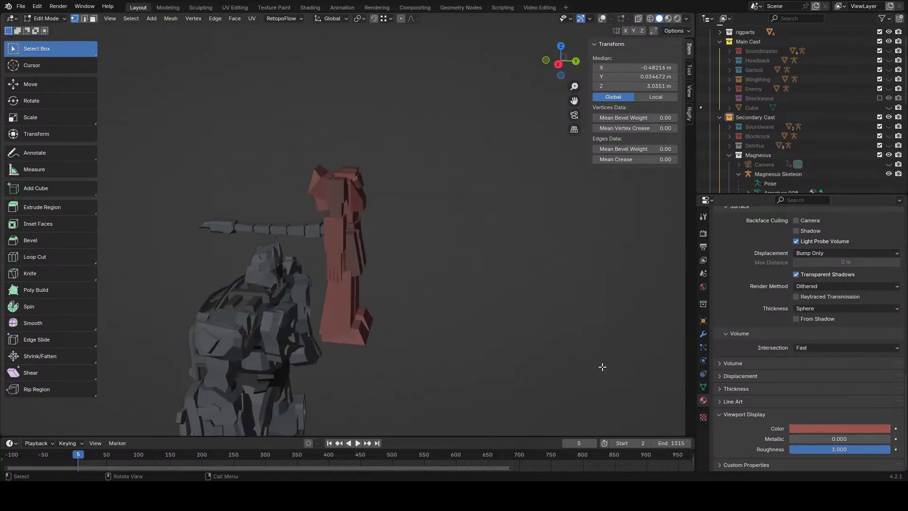
click(46, 18)
click(45, 27)
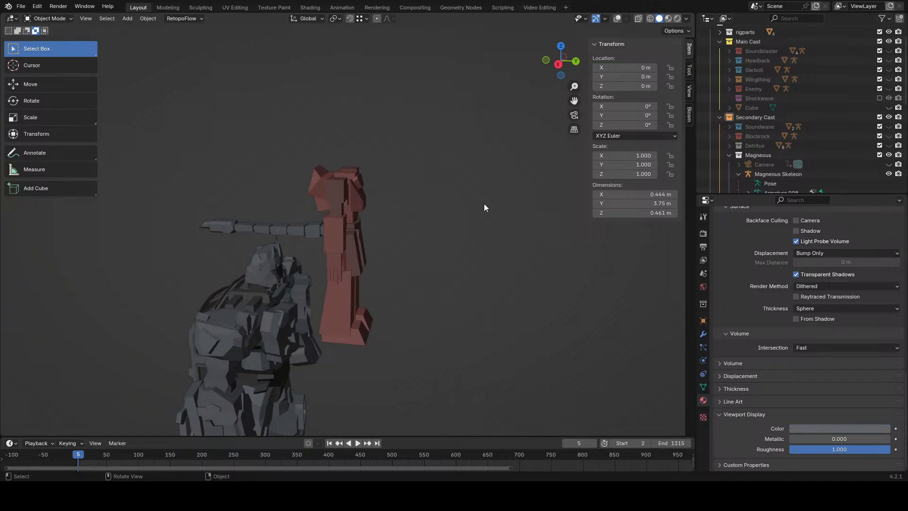
scroll(851, 342, up, 20)
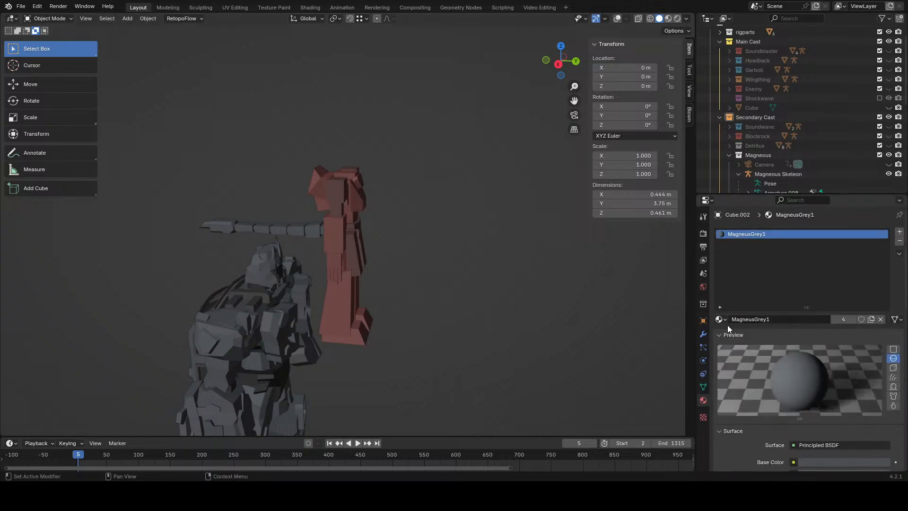
click(719, 319)
text(brown)
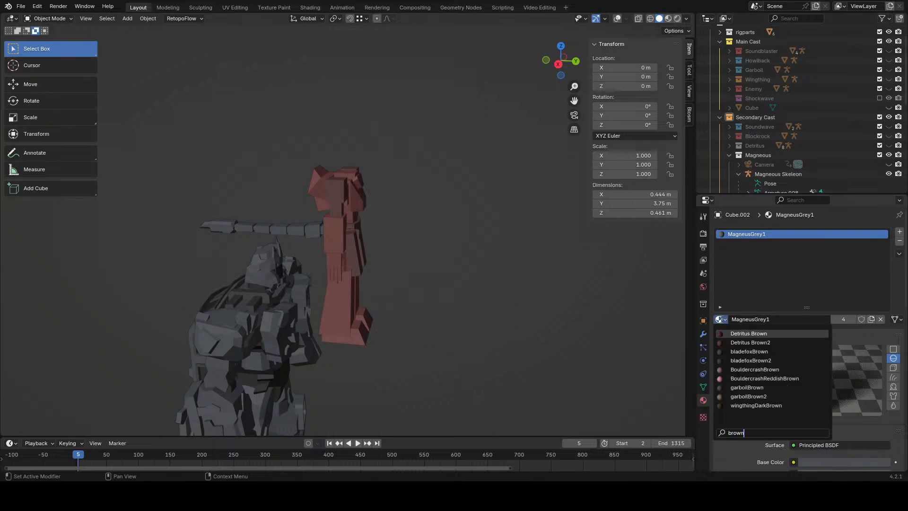
key(Up)
key(Up)
key(Up)
key(Up)
key(Up)
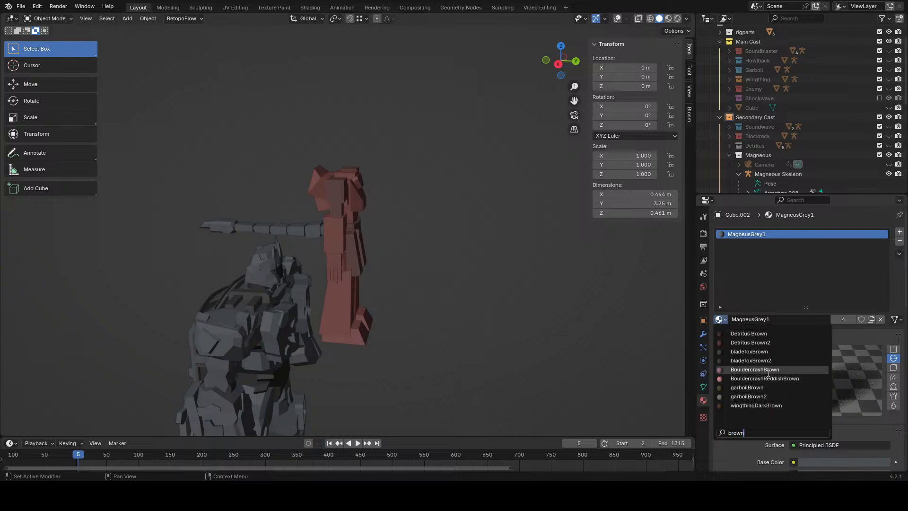
key(Return)
- Turn the viewport overlays back on and enter Edit Mode on the body
middle_drag(387, 305, 503, 191)
click(617, 18)
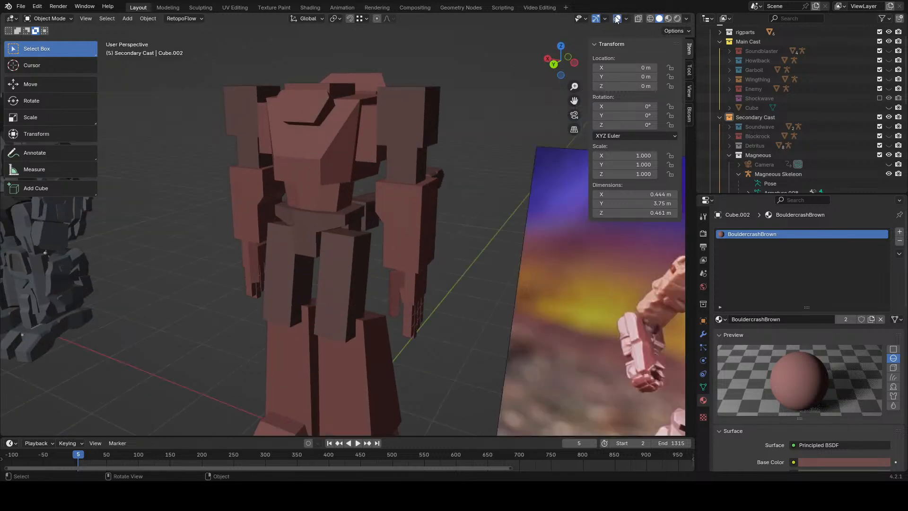
scroll(463, 277, down, 5)
middle_drag(462, 277, 527, 263)
scroll(526, 263, up, 4)
click(350, 158)
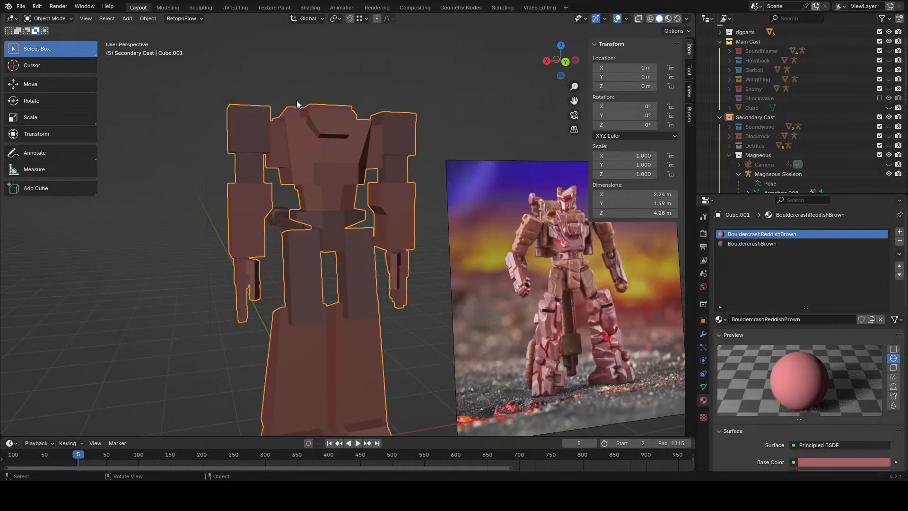
click(60, 19)
click(47, 38)
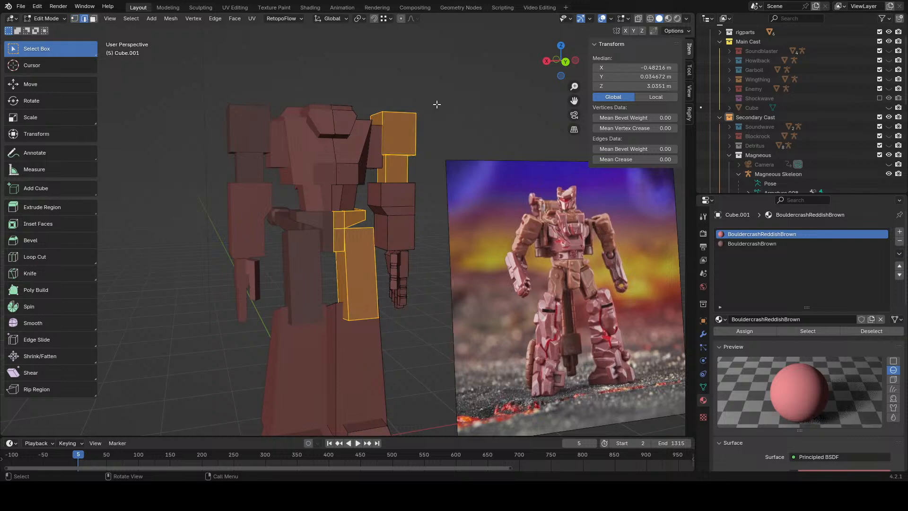
- Duplicate the center edge on top of the chest block and move the copy up about 0.49 m along Z
middle_drag(436, 104, 426, 257)
scroll(425, 257, up, 4)
click(417, 225)
scroll(417, 226, down, 2)
click(371, 203)
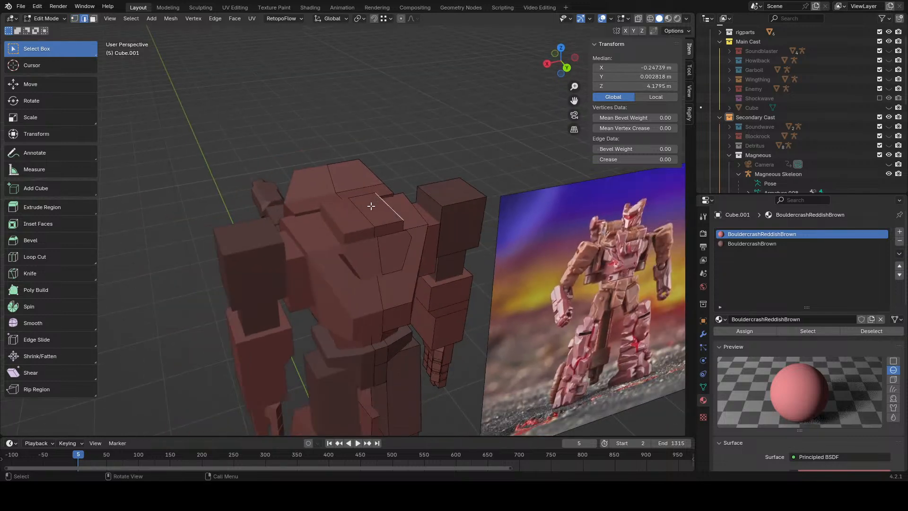
click(369, 212)
key(shift+d)
right_click(411, 208)
key(g)
key(z)
click(470, 118)
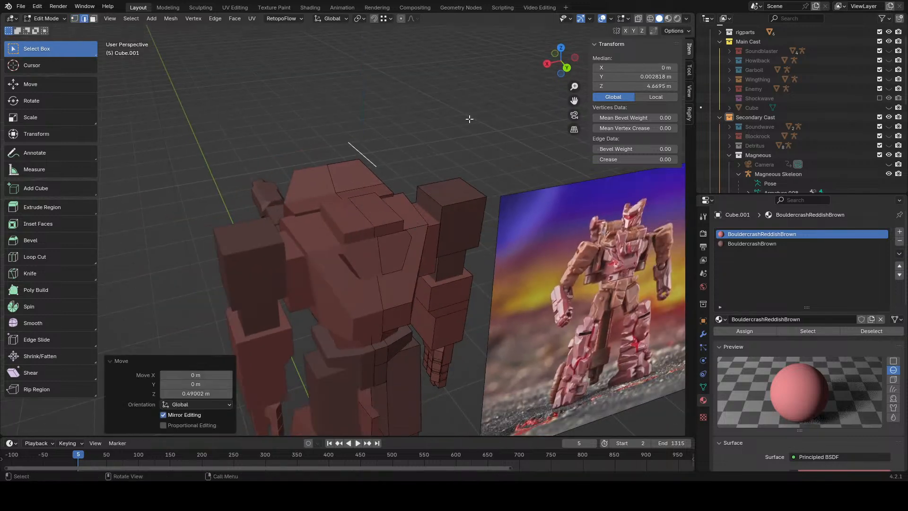
- Rotate the duplicated edge 90° in the right side view and move it about 0.185 m in Y and -0.197 m in Z
click(546, 65)
text(r90)
key(Return)
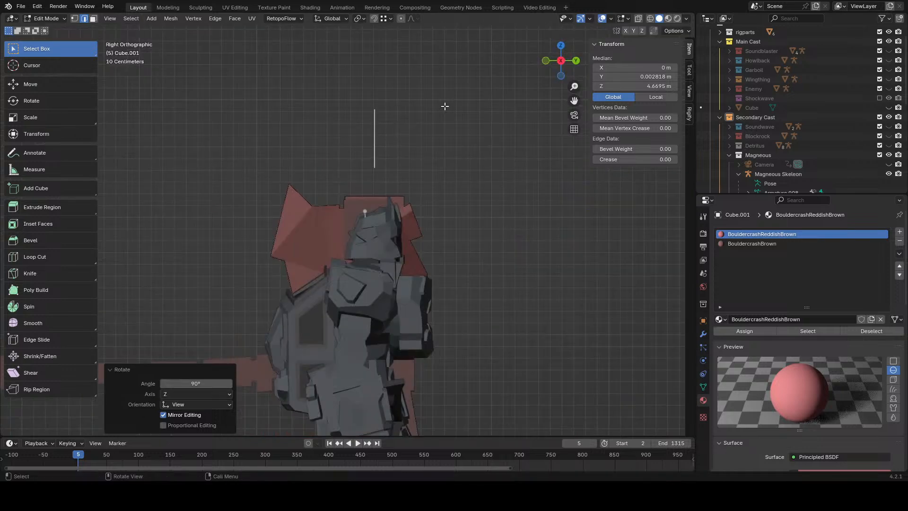
key(g)
click(470, 129)
middle_drag(475, 159, 308, 182)
scroll(420, 166, down, 5)
scroll(309, 183, up, 5)
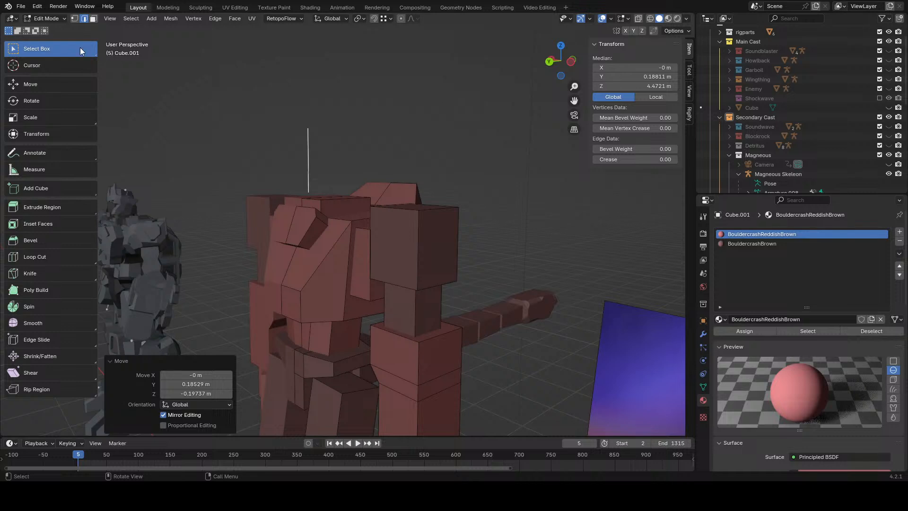
- Save Animatic Characters.blend and switch to the file containing the detailed rock bust
click(17, 3)
click(47, 78)
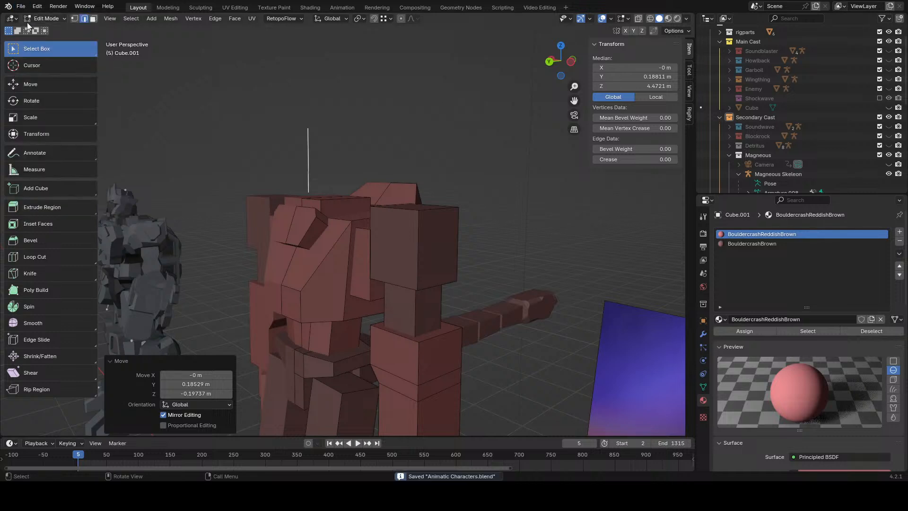
click(15, 9)
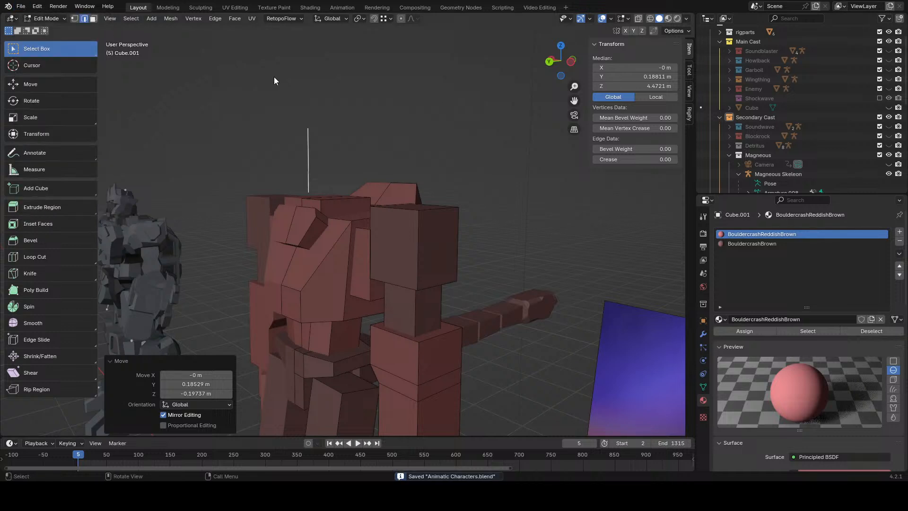
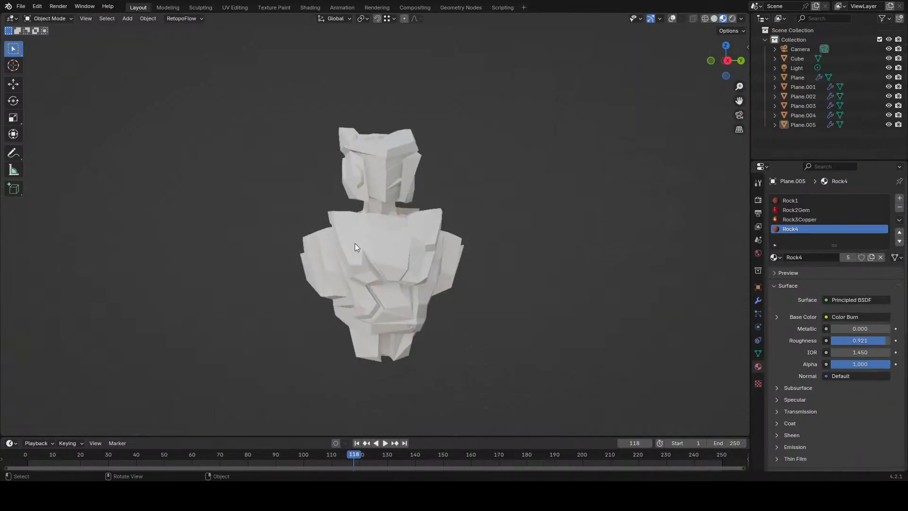
- Examine the red rock bust from the front and back and test-move its copper face piece
middle_drag(354, 243, 403, 297)
middle_drag(432, 320, 438, 335)
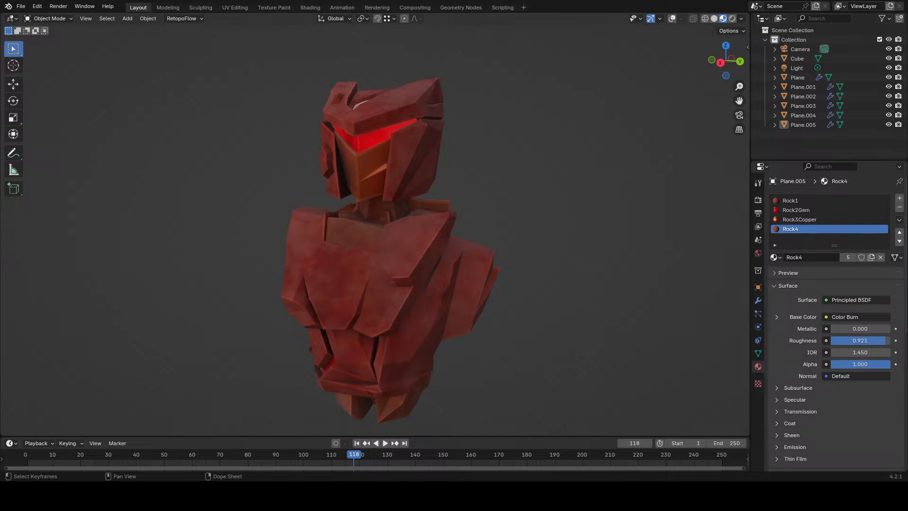
middle_drag(341, 422, 314, 237)
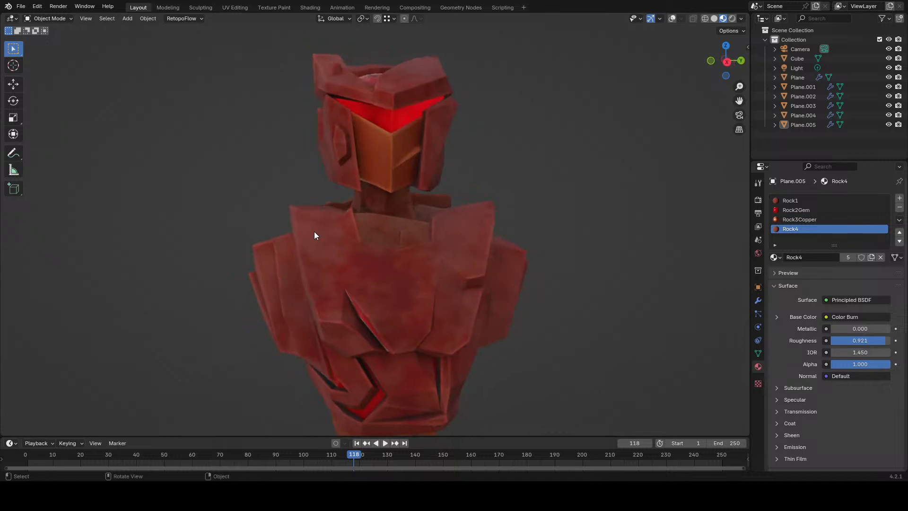
click(405, 154)
key(KP_Decimal)
middle_drag(400, 298, 537, 283)
key(g)
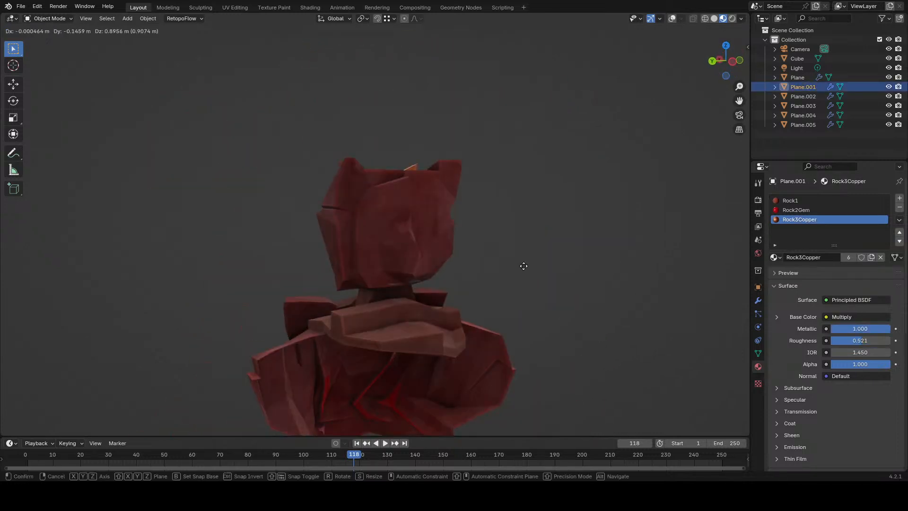
right_click(523, 266)
- Switch the viewport to Solid shading and test-move the main head piece to check which parts are separate
click(714, 19)
middle_drag(506, 245, 402, 254)
click(402, 255)
key(g)
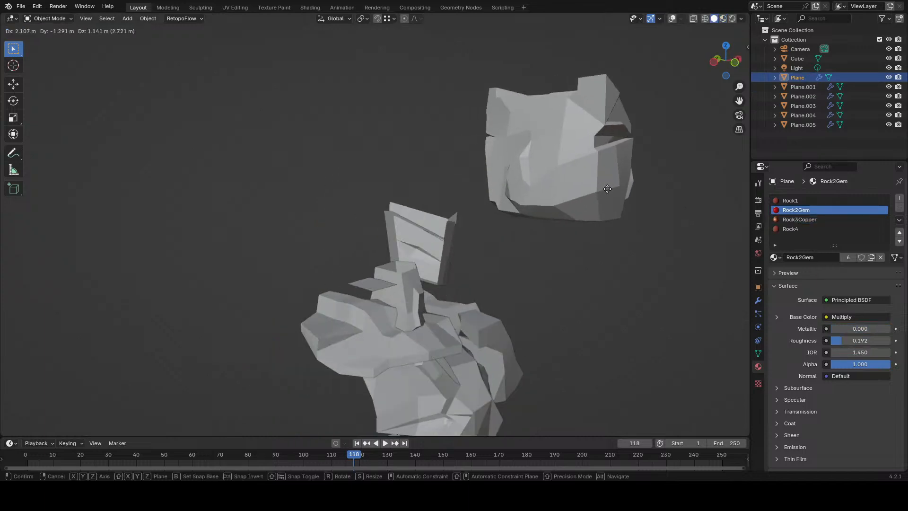
right_click(556, 174)
middle_drag(548, 178, 371, 236)
- Rename the copper face object Plane.001 as Faceplate
click(371, 235)
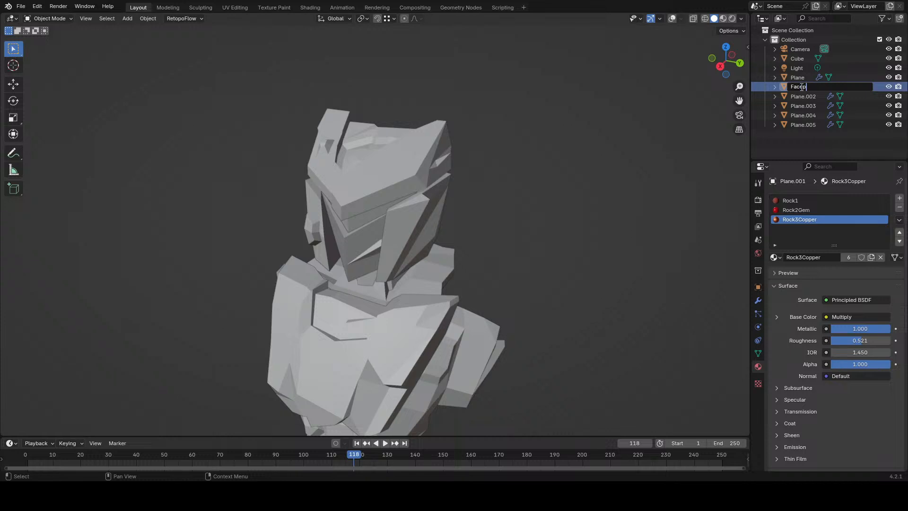
key(Return)
double_click(808, 67)
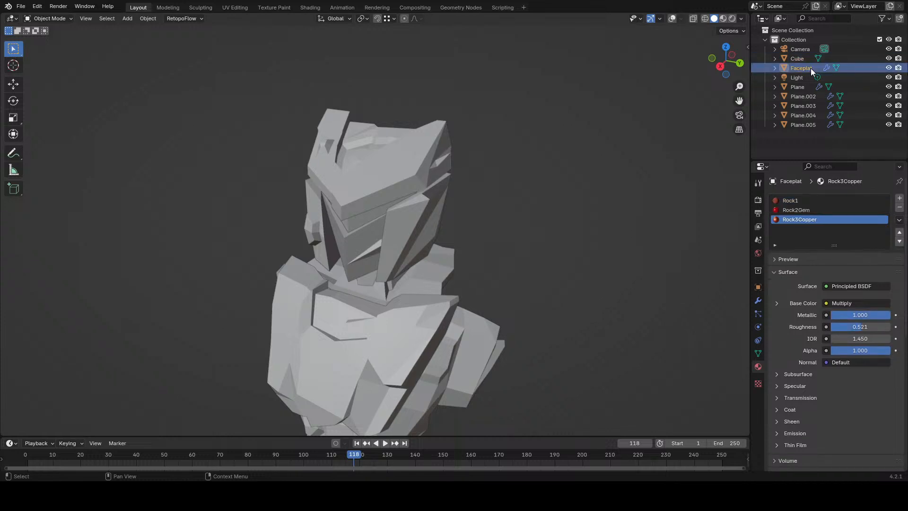
text(e)
key(Return)
- Rename the main head object Plane as Head
click(410, 160)
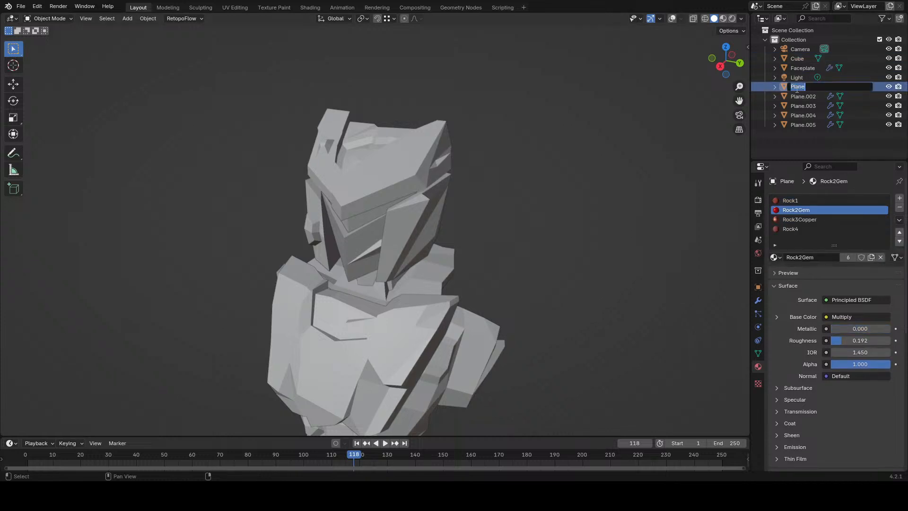
click(797, 89)
text(Head)
key(Return)
- Return to Material Preview shading and test-move the head and faceplate to check which pieces belong to them
click(723, 19)
scroll(500, 195, up, 6)
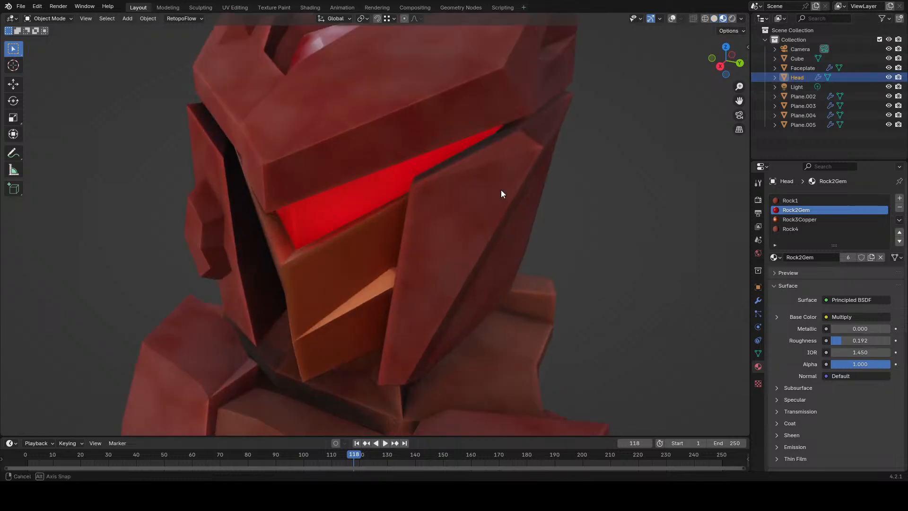
middle_drag(501, 194, 504, 178)
key(g)
right_click(645, 182)
shift+click(299, 256)
key(g)
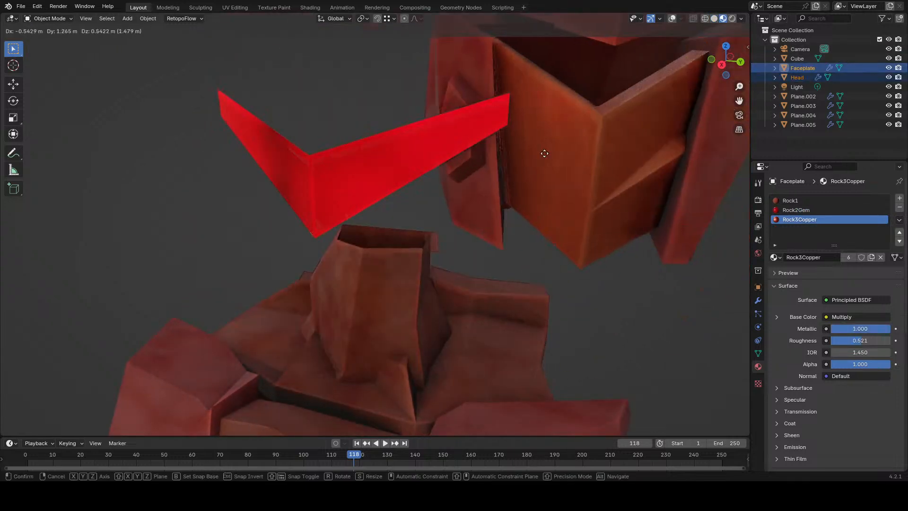
right_click(355, 189)
- Rename the glowing red eye piece, object Cube, as Visor
click(352, 188)
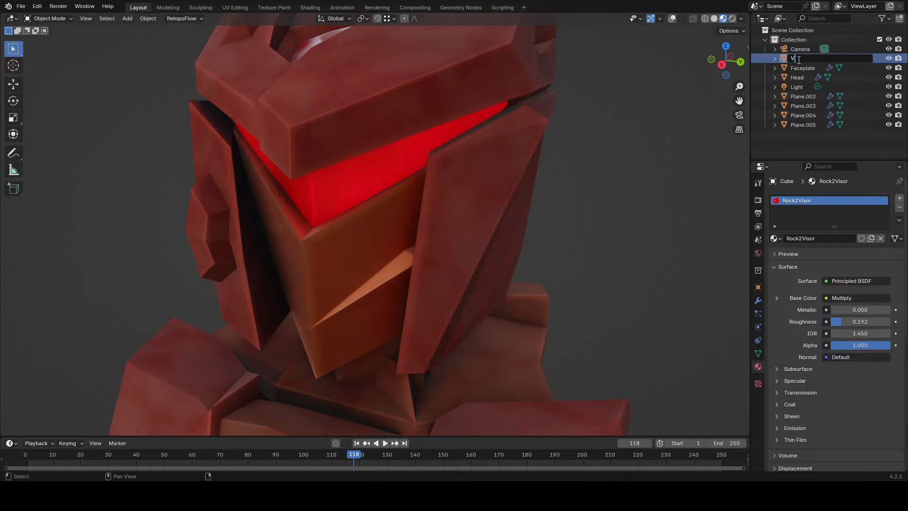
click(799, 60)
text(Visor)
key(Return)
- Save the changes to Bouldercrash.blend and open Animatic Characters.blend
scroll(473, 203, down, 4)
middle_drag(461, 208, 501, 207)
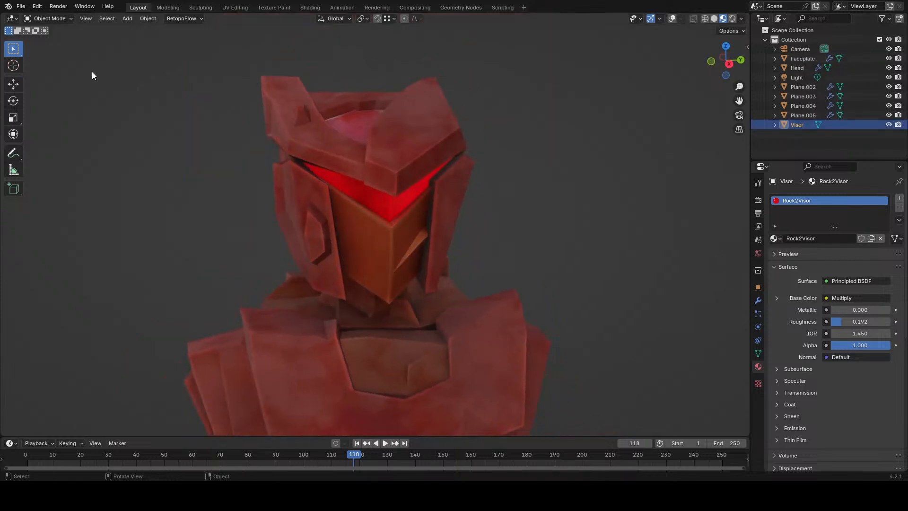
click(29, 6)
mouse_move(81, 36)
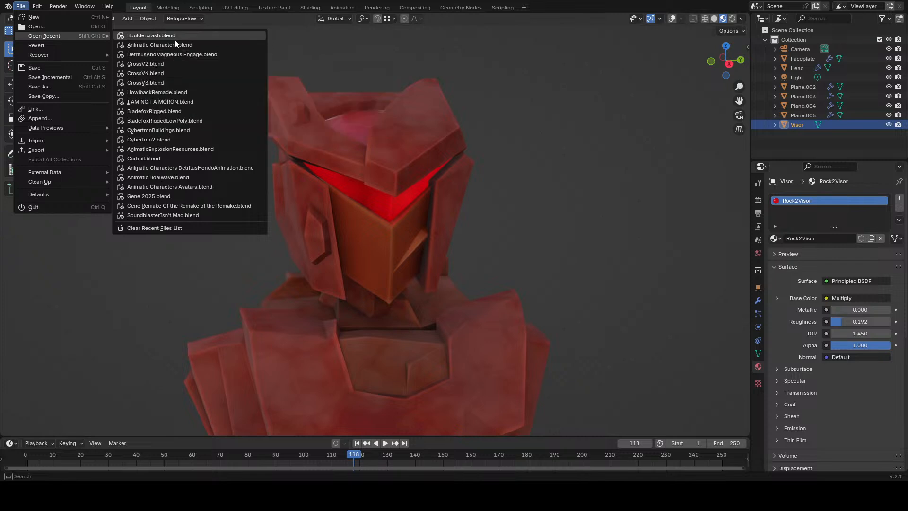
click(173, 45)
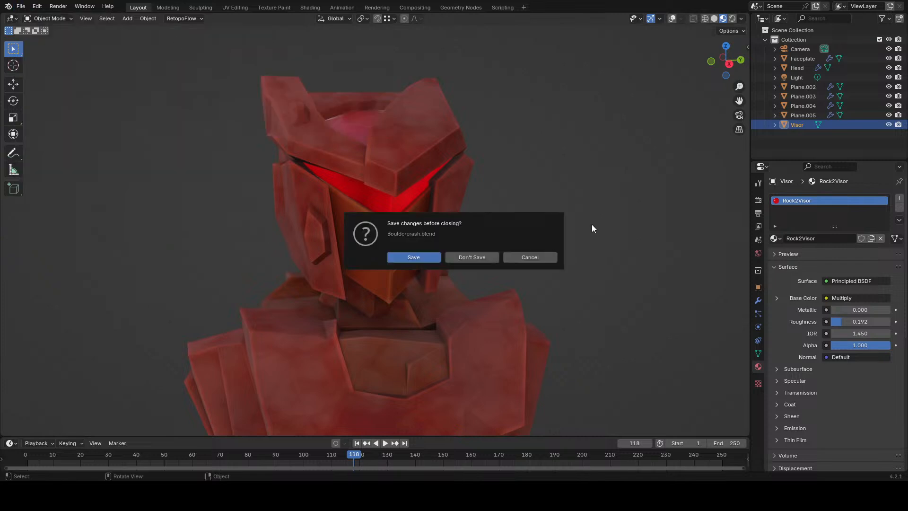
click(432, 259)
- Reopen the recent file Bouldercrash.blend
click(21, 6)
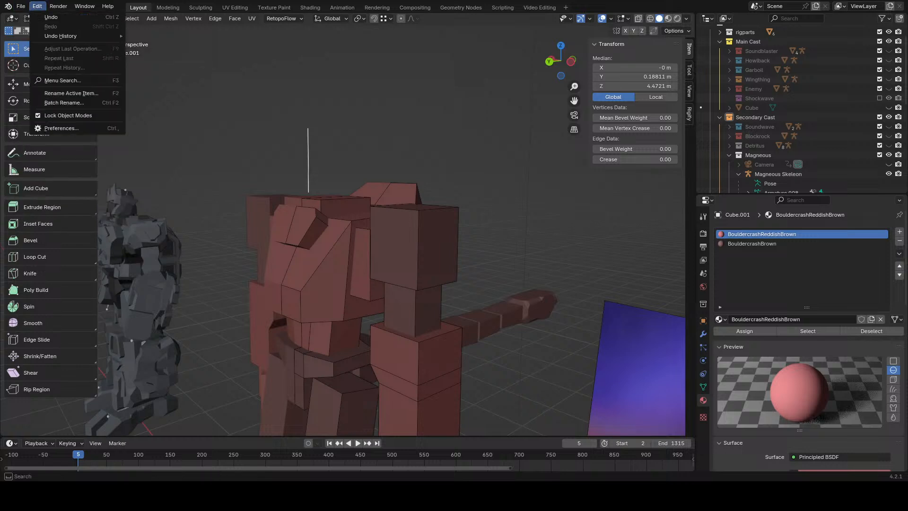
mouse_move(57, 36)
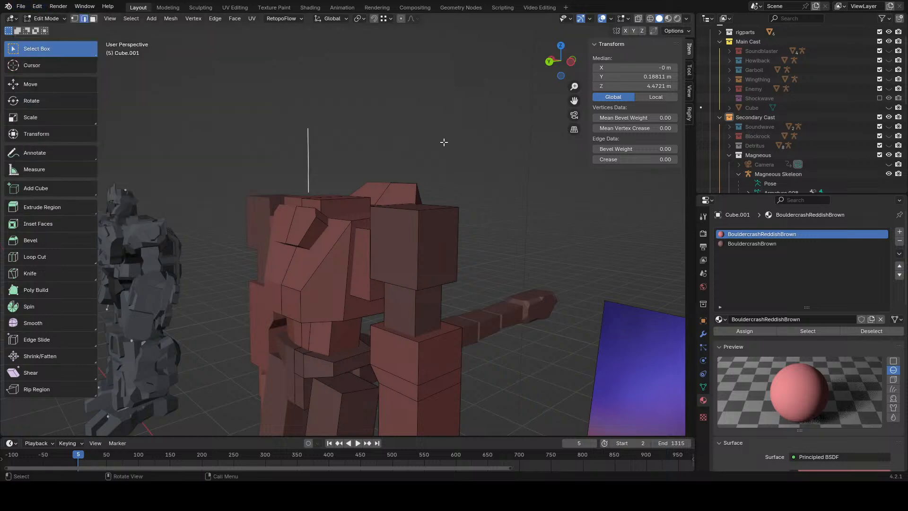
click(21, 6)
click(169, 48)
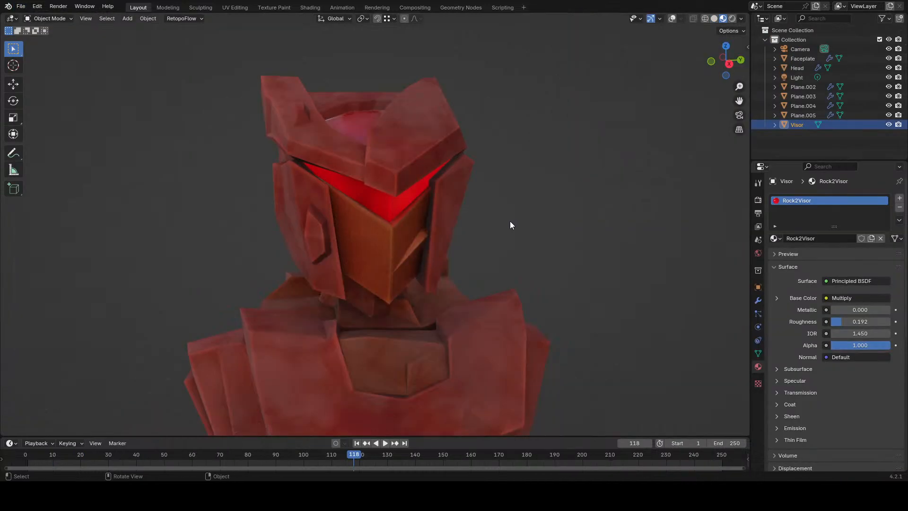
- Turn on the viewport overlays and add a mesh cube to the bust scene
scroll(445, 233, down, 3)
click(566, 249)
click(672, 19)
middle_drag(492, 178, 429, 154)
click(47, 19)
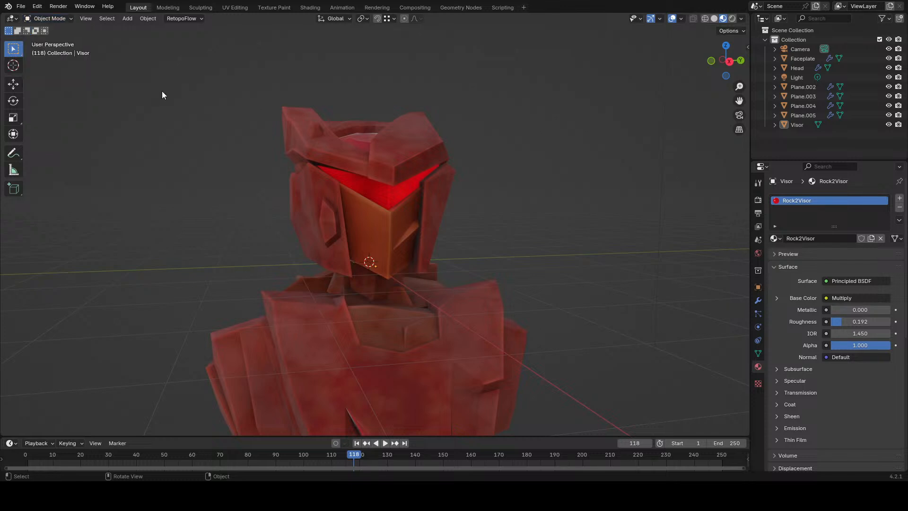
key(shift+a)
mouse_move(166, 92)
click(203, 99)
scroll(474, 246, down, 4)
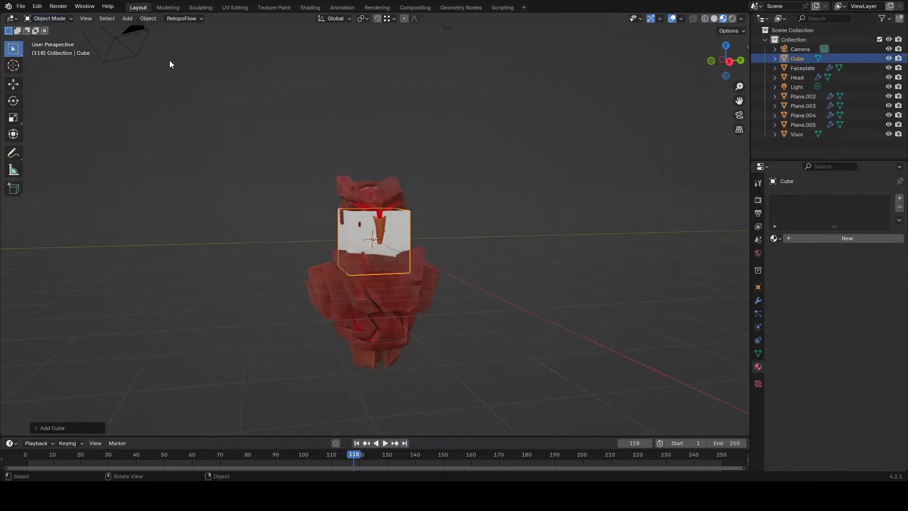
- Enter Edit Mode on the new cube and add a Mirror modifier to it
click(59, 22)
click(61, 38)
scroll(473, 218, up, 2)
middle_drag(535, 237, 470, 241)
click(758, 300)
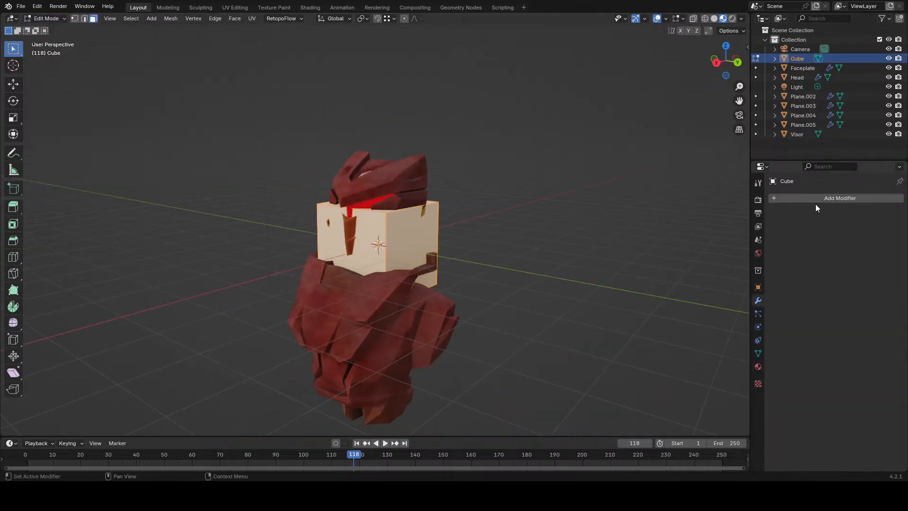
click(815, 204)
text(mirr)
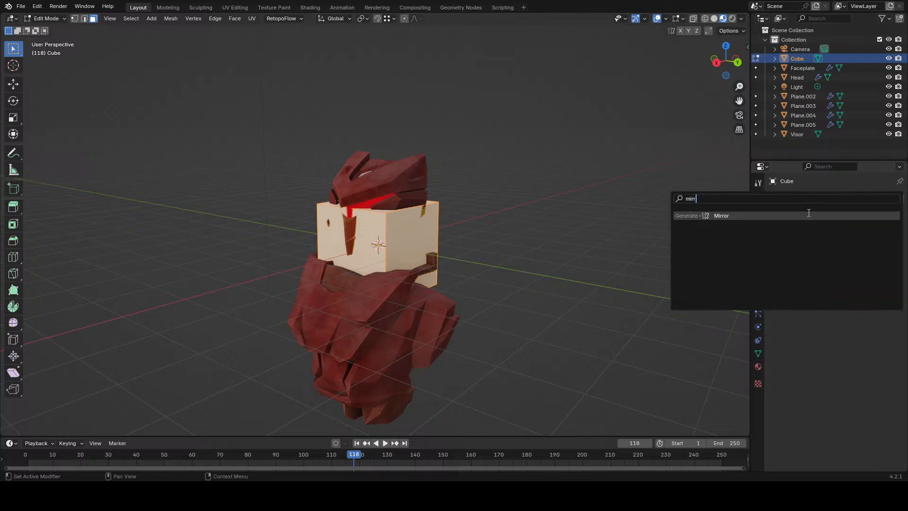
click(808, 213)
middle_drag(407, 236, 351, 236)
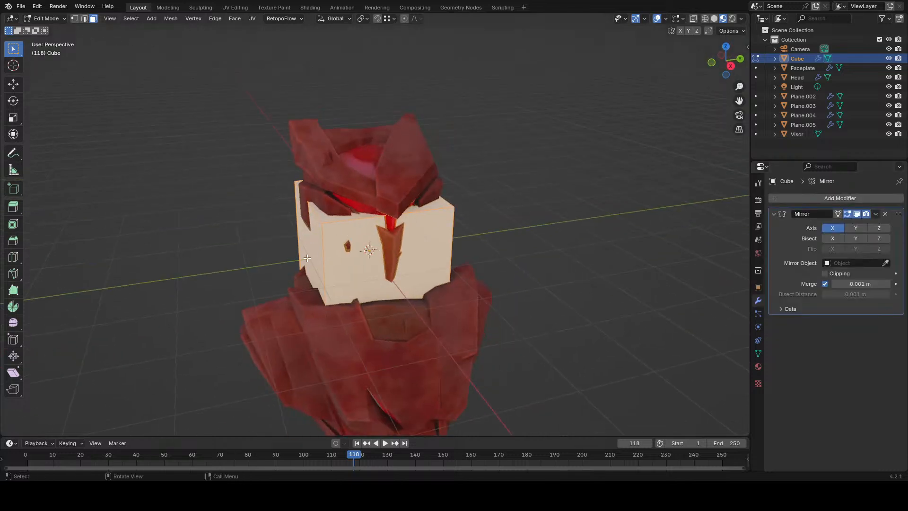
- Show the transform values, switch to Solid shading and flatten the cube's +X side vertices along Y with a scale of 0
drag(743, 48, 656, 58)
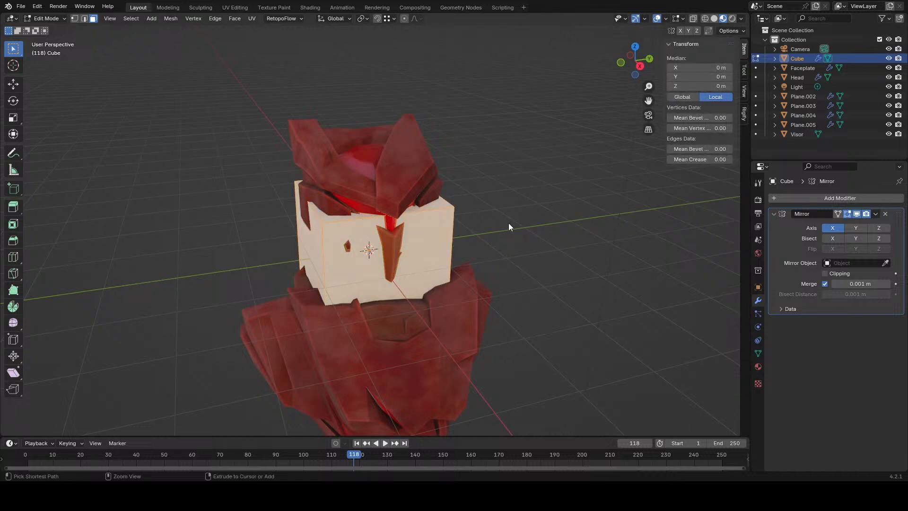
key(Tab)
key(Tab)
key(z)
click(431, 279)
middle_drag(432, 274, 492, 268)
drag(479, 153, 376, 364)
key(z)
click(453, 343)
key(s)
key(y)
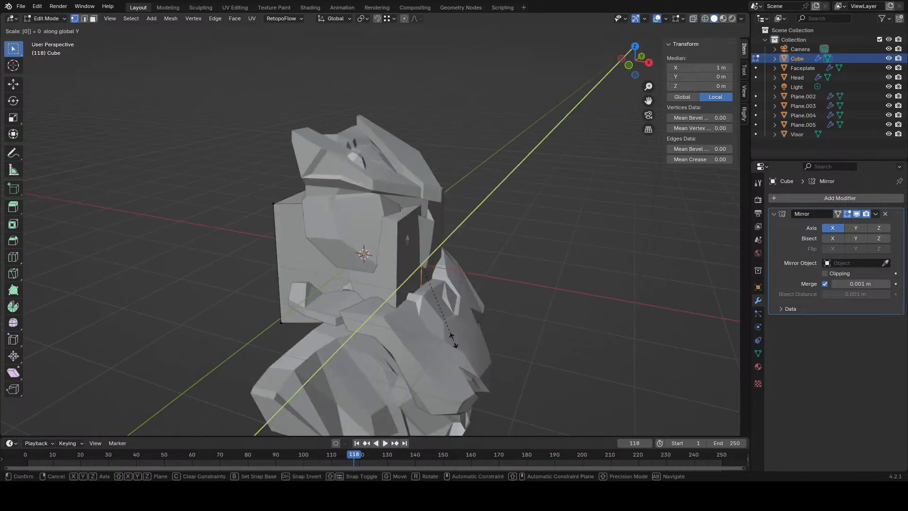
key(0)
key(Return)
- Set the mirror axis to Y and move, scale and rotate the flattened front edge in front wireframe view to match the faceplate's front
key(KP_1)
key(z)
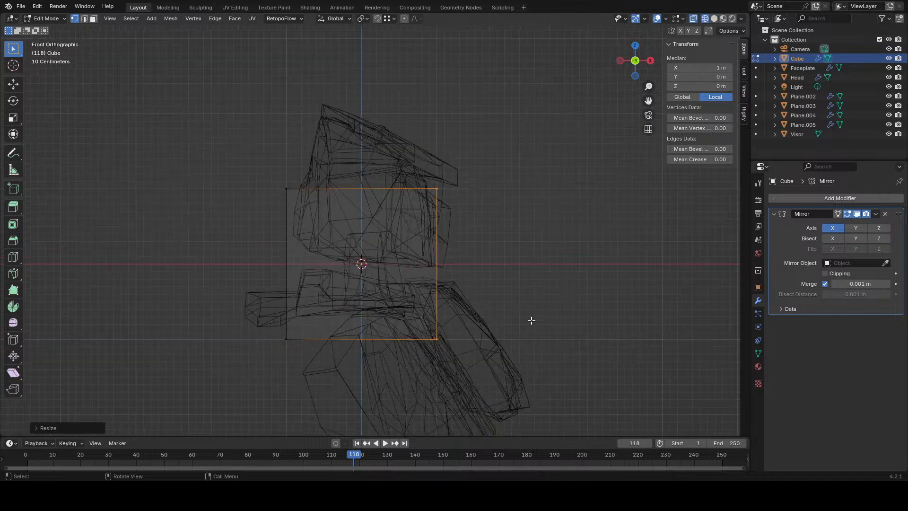
key(g)
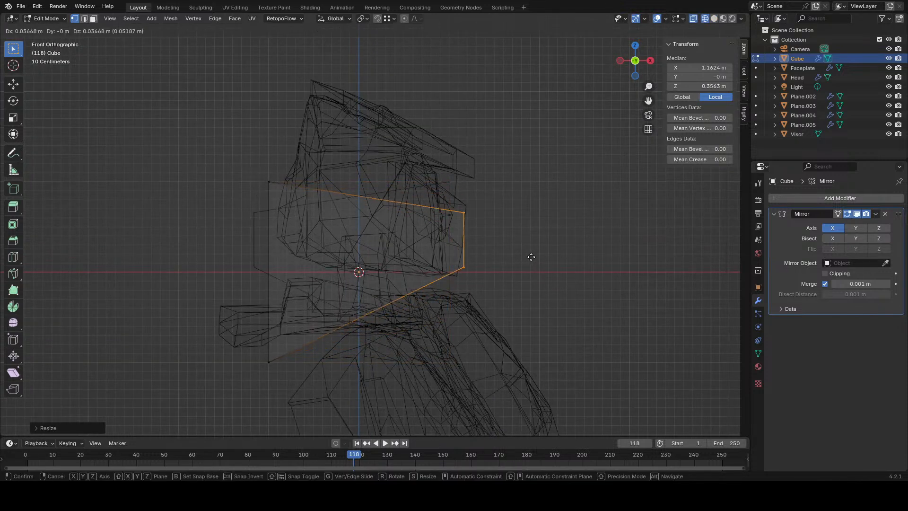
click(531, 258)
key(s)
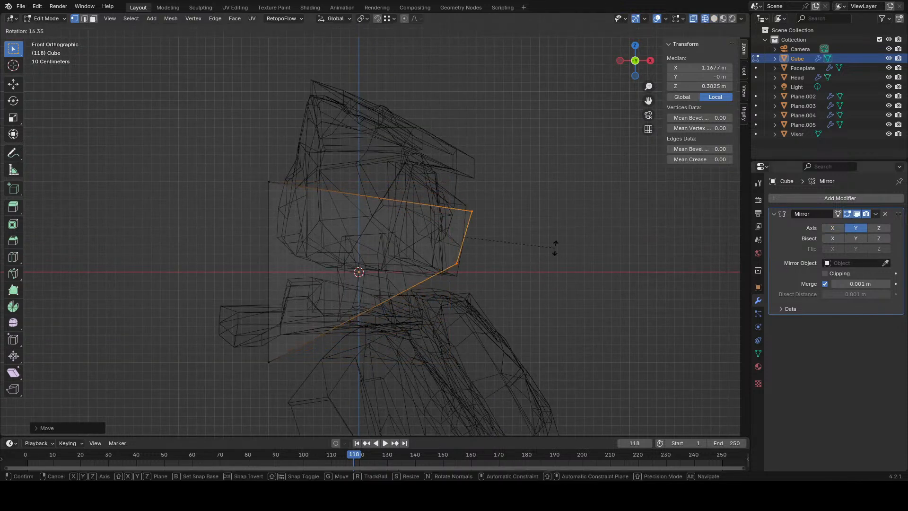
click(573, 230)
key(r)
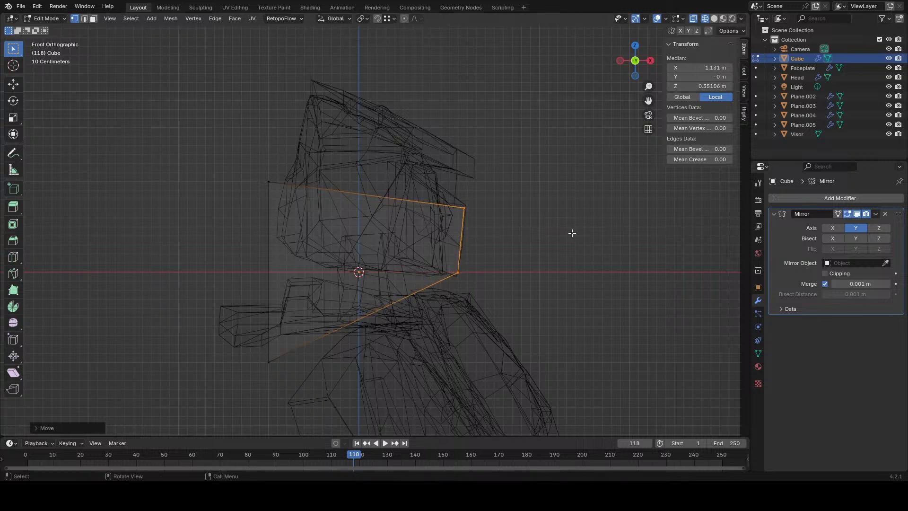
click(589, 235)
- Move and shrink the cube's back vertices to fit the rear of the faceplate, at about X 0.41 m and Z 0.67 m
drag(282, 133, 204, 410)
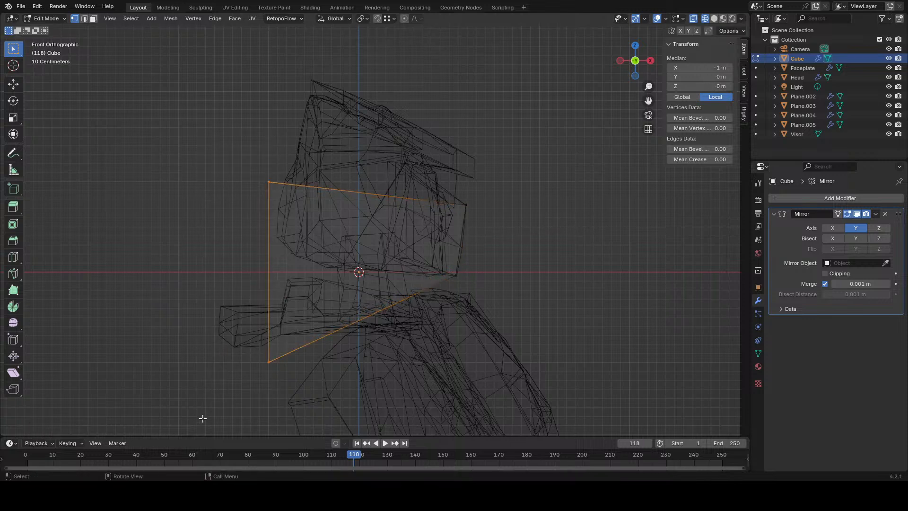
key(g)
click(529, 244)
key(s)
click(464, 244)
key(g)
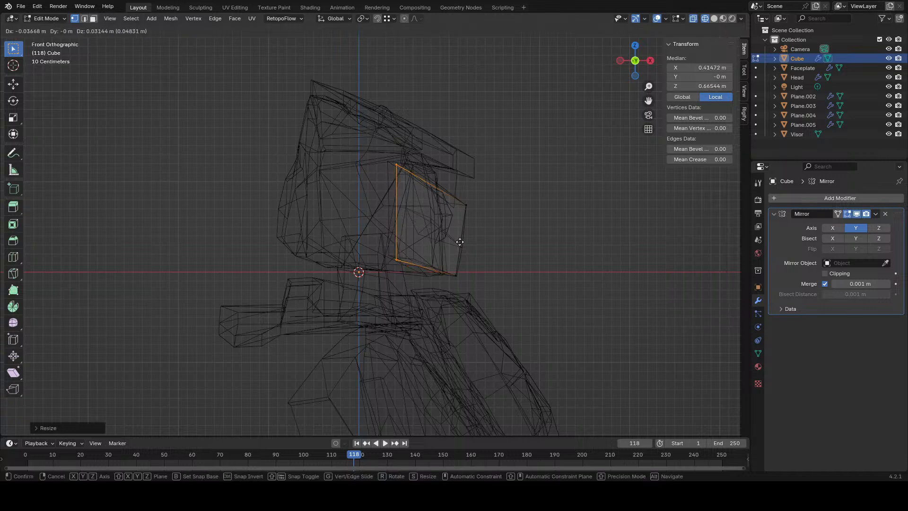
click(461, 241)
key(s)
click(496, 243)
- Return to Solid shading and select all of the cube's geometry
key(z)
click(549, 246)
middle_drag(545, 265, 444, 278)
key(a)
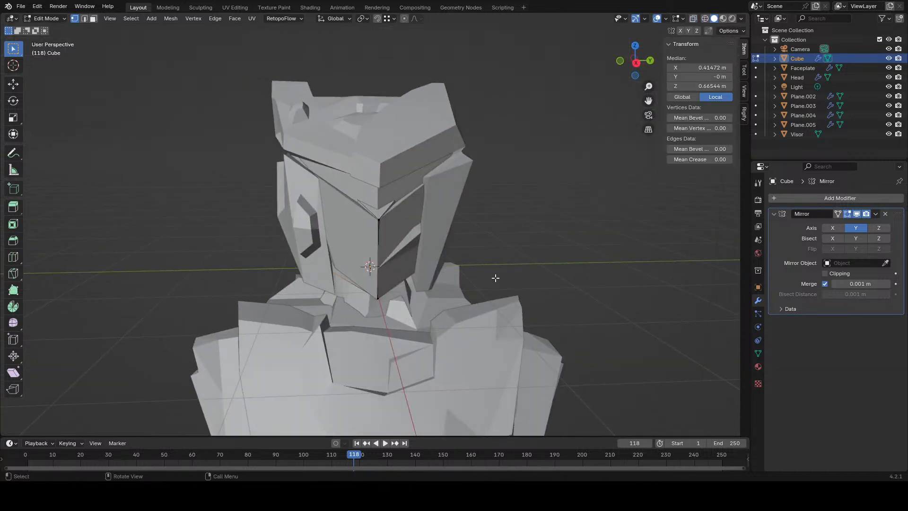
key(s)
key(x)
right_click(493, 274)
key(s)
key(y)
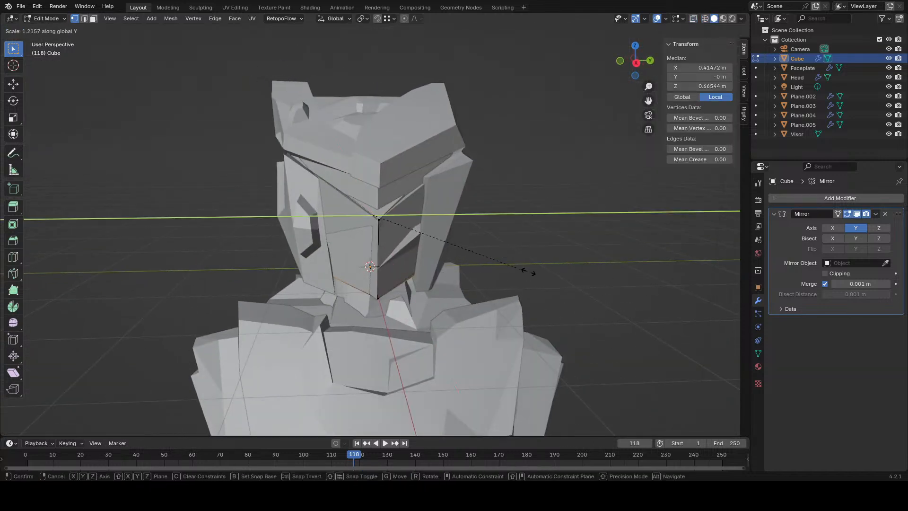
right_click(539, 270)
- Select the lower rear vertices of the Cube face piece and scale them
key(z)
click(453, 297)
drag(464, 245, 284, 279)
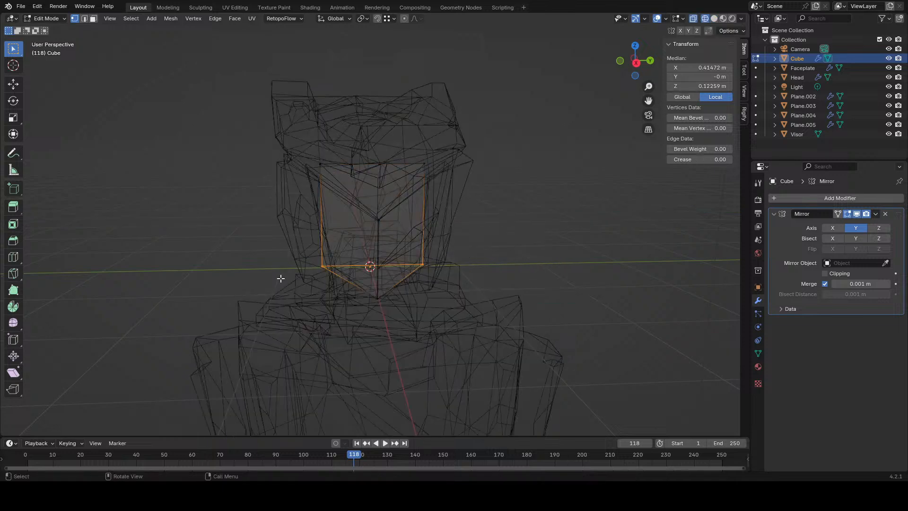
key(z)
click(341, 279)
key(s)
click(548, 286)
- Select the upper rear vertices of the face piece and scale them up
key(z)
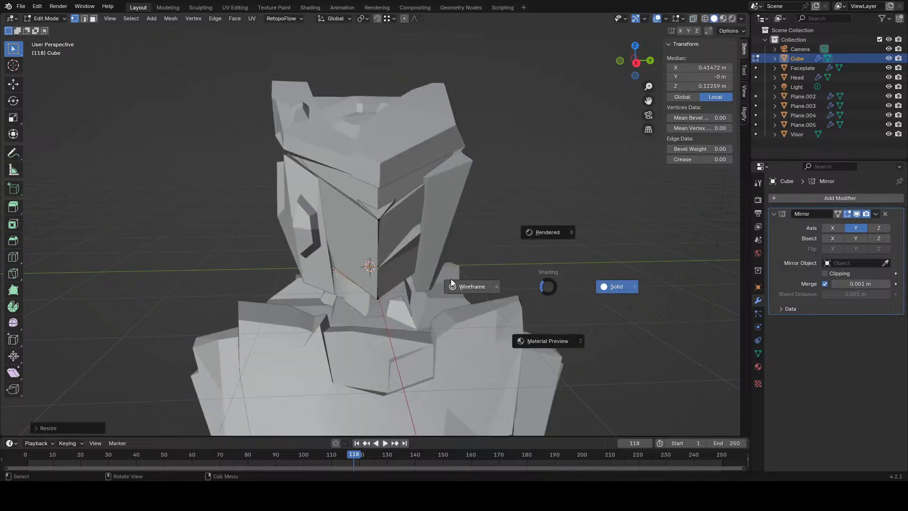
click(451, 279)
drag(453, 150, 285, 198)
key(z)
click(341, 198)
key(s)
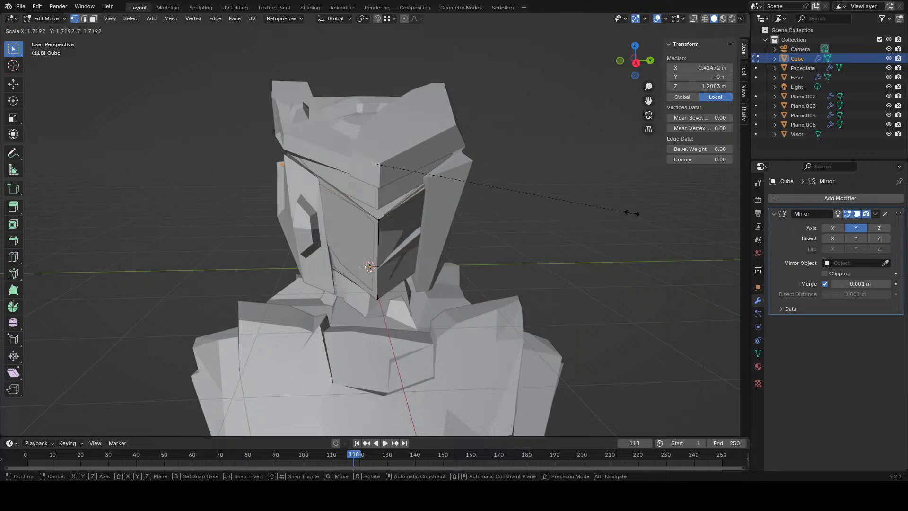
click(558, 217)
- Move the upper rear vertices forward about 0.2 m along the X axis
middle_drag(437, 236, 543, 254)
key(g)
key(y)
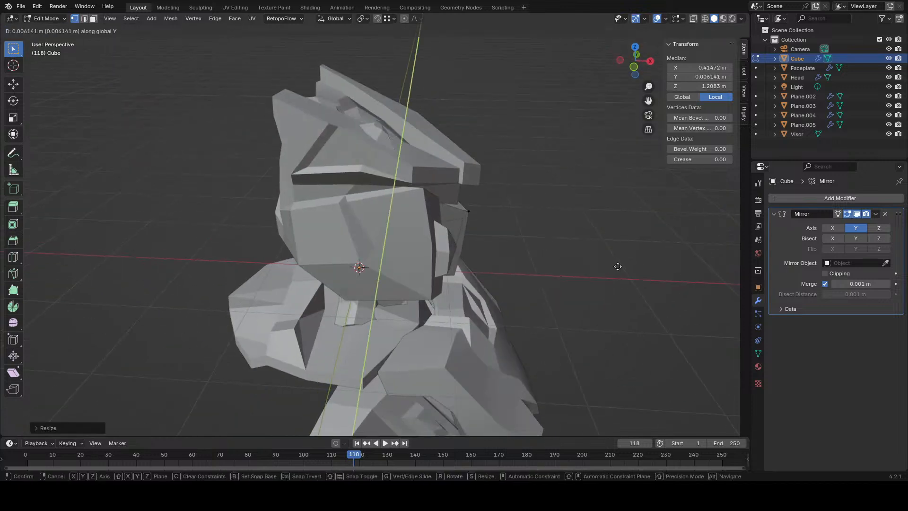
right_click(619, 266)
key(g)
key(x)
click(466, 251)
- Scale the upper rear vertices and raise them about 0.04 m along Z
middle_drag(467, 251, 574, 235)
key(s)
click(524, 237)
key(g)
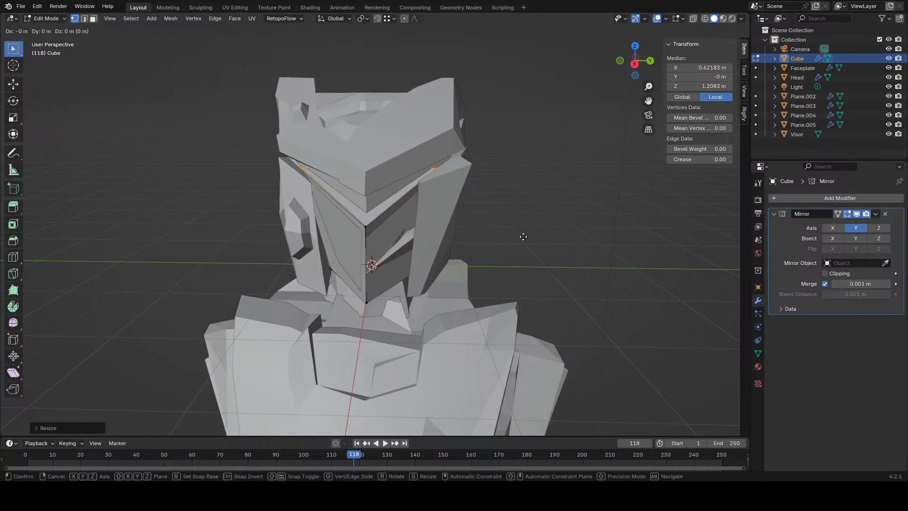
key(z)
click(518, 233)
- Shift the upper rear vertices back about 0.12 m along the X axis
middle_drag(519, 232, 422, 228)
key(g)
key(y)
right_click(435, 228)
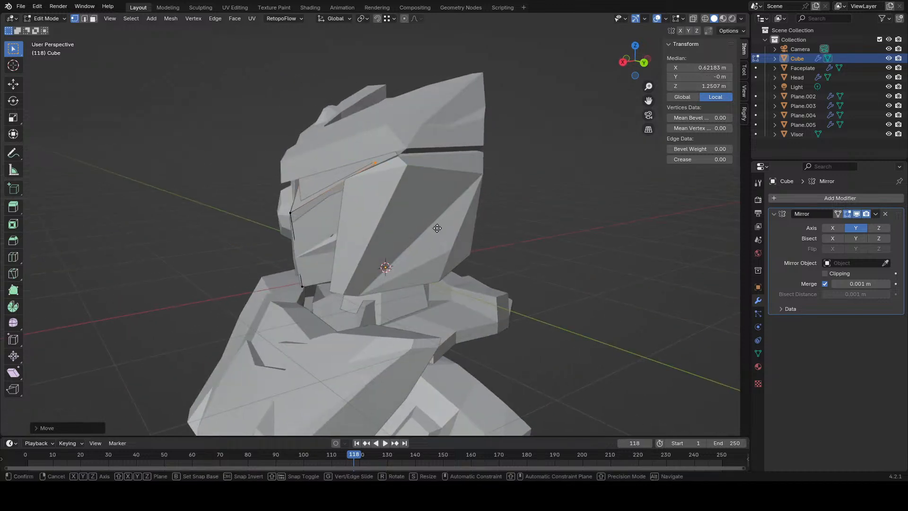
key(g)
key(x)
click(446, 224)
- Rescale the upper rear vertices, including along Y, and raise them about 0.06 m along Z
key(s)
key(y)
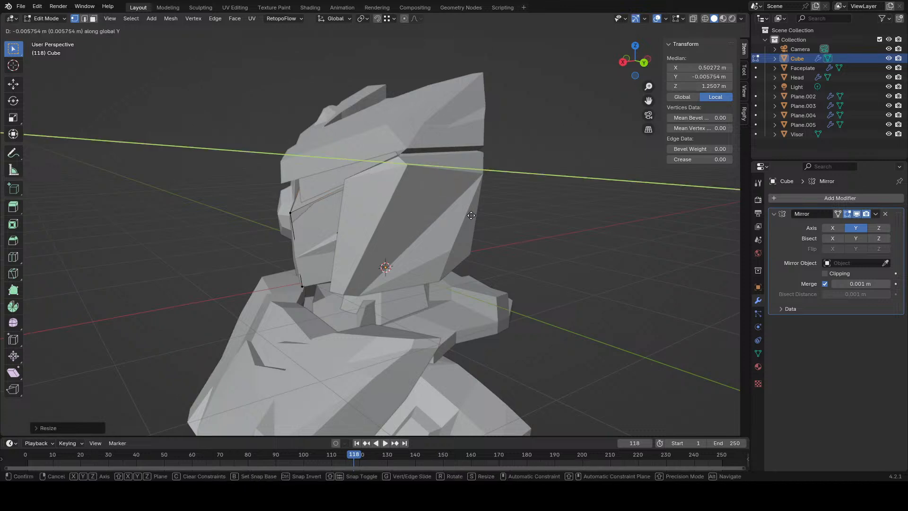
click(469, 201)
key(g)
key(x)
key(z)
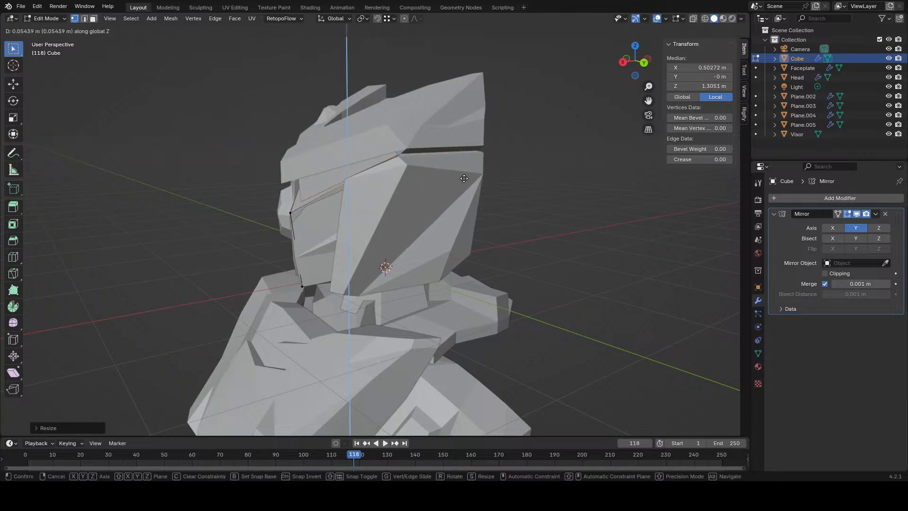
click(479, 180)
key(s)
click(485, 179)
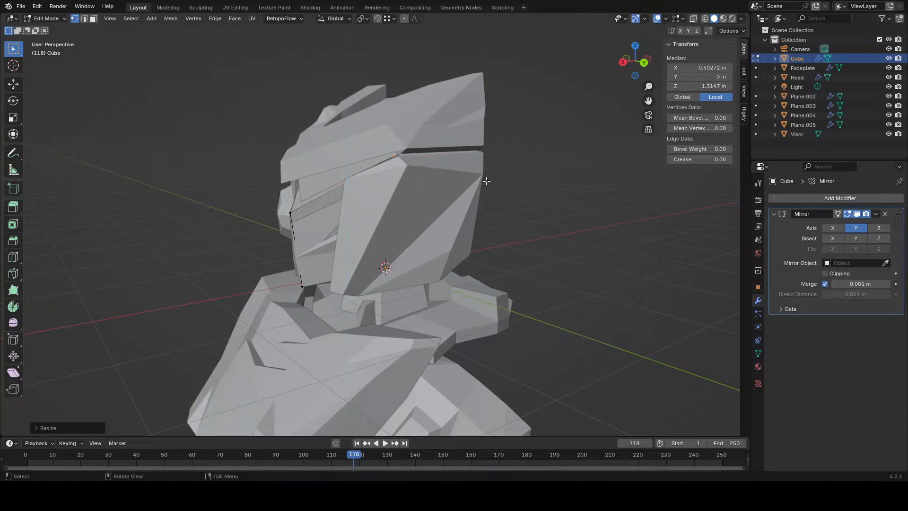
middle_drag(486, 180, 459, 188)
key(g)
key(y)
click(462, 193)
mouse_move(417, 208)
middle_down()
mouse_move(472, 219)
mouse_move(455, 231)
mouse_move(554, 226)
mouse_move(481, 211)
mouse_move(444, 221)
middle_up()
key(ctrl+z)
key(g)
key(y)
right_click(443, 207)
- Move the upper rear vertices back about 0.06 m along the X axis
key(g)
key(x)
click(461, 233)
- In wireframe shading and face selection, delete the face piece's back face and select its triangular top face
key(a)
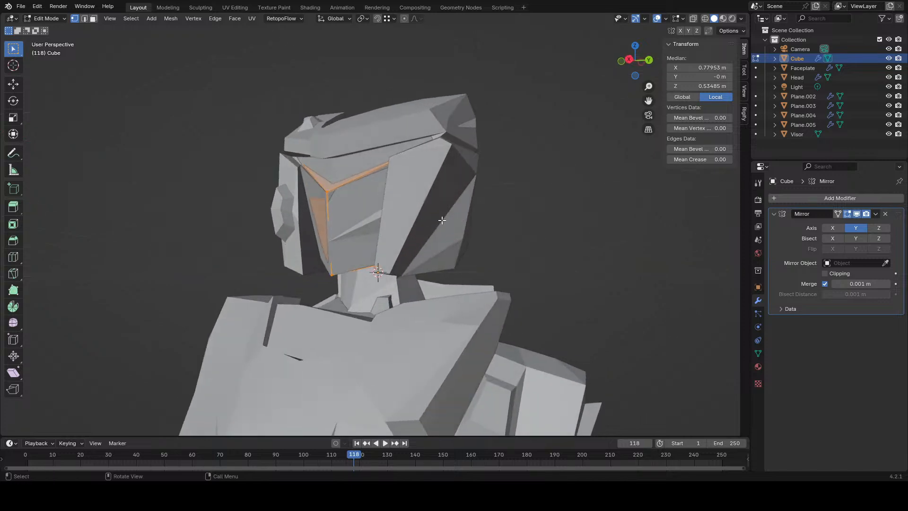
key(z)
click(378, 228)
middle_drag(371, 221, 327, 174)
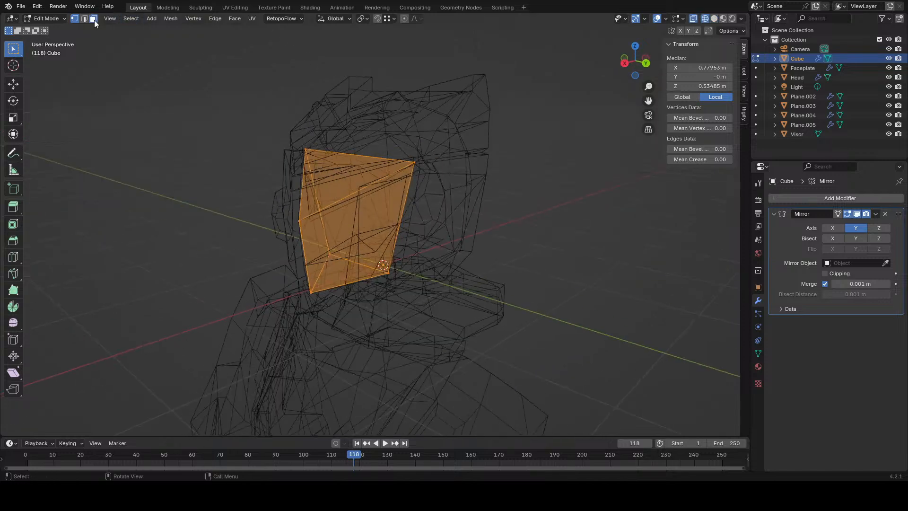
key(alt+a)
mouse_move(408, 172)
middle_down()
mouse_move(338, 179)
mouse_move(371, 182)
mouse_move(349, 183)
mouse_move(395, 168)
middle_up()
click(356, 205)
key(x)
click(351, 230)
click(395, 168)
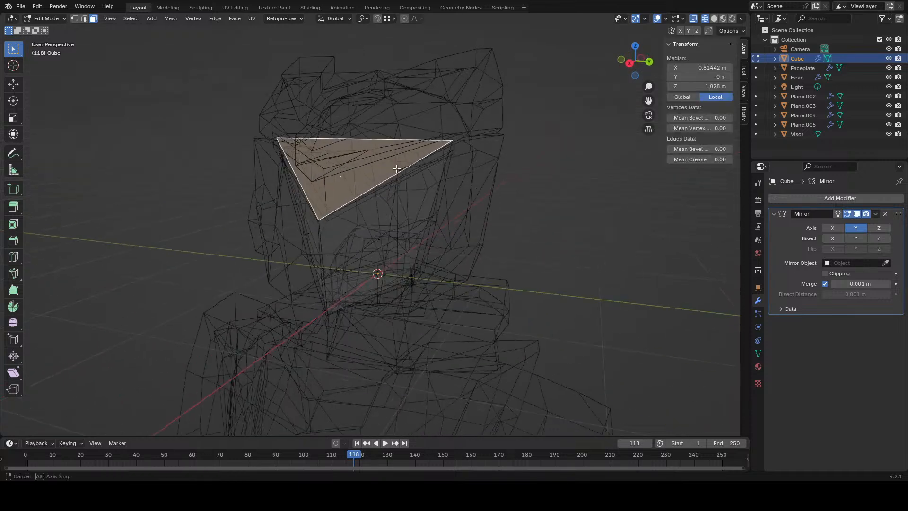
key(e)
click(489, 222)
key(s)
click(521, 222)
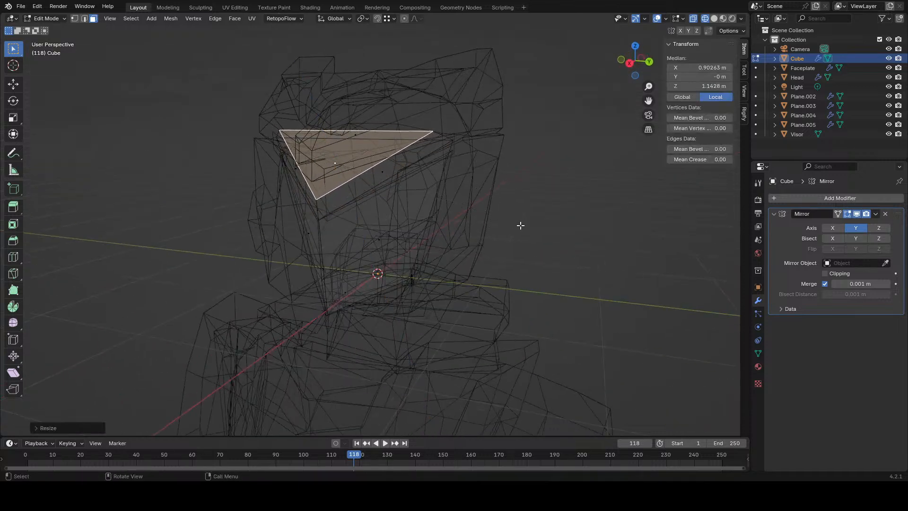
- In solid shading, extrude the triangular top face in place and scale it down to form a thin rim
key(shift+z)
key(e)
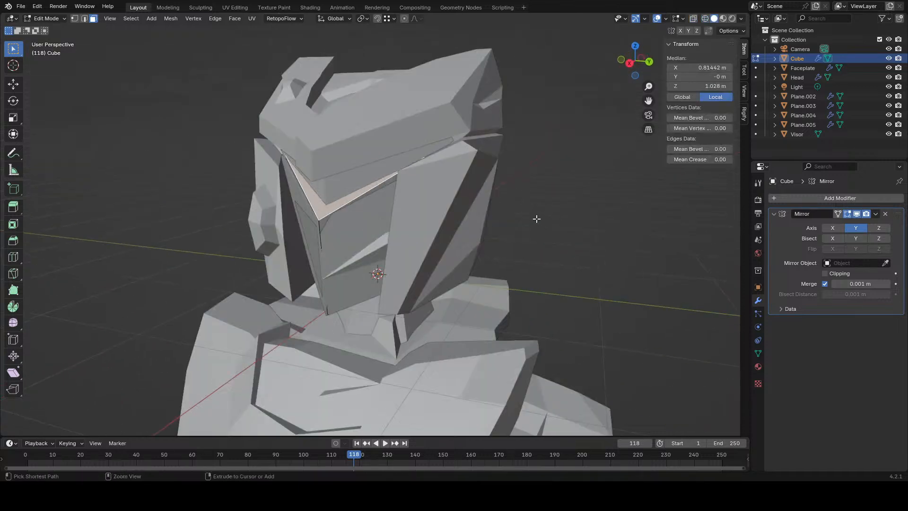
click(574, 222)
key(s)
click(548, 226)
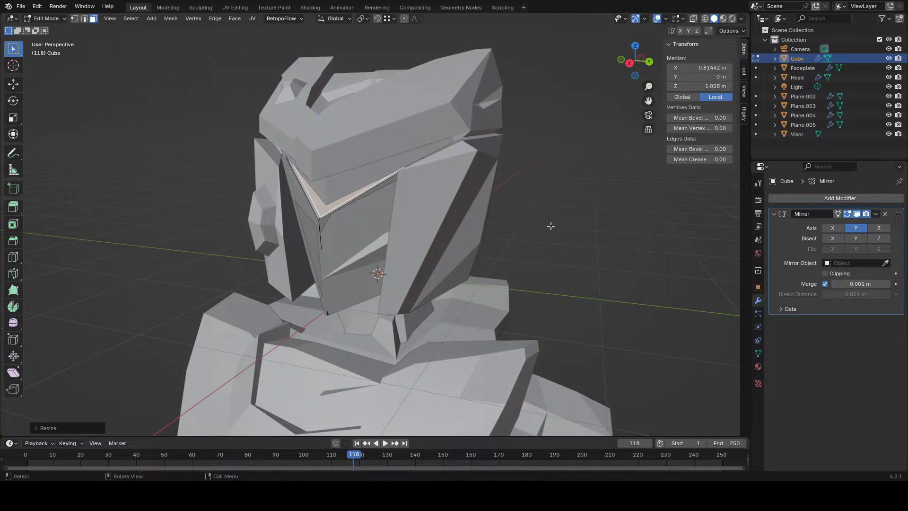
- Move the inset top face back about 0.09 m along X and up about 0.02 m along Z
middle_drag(549, 226, 457, 215)
key(g)
key(x)
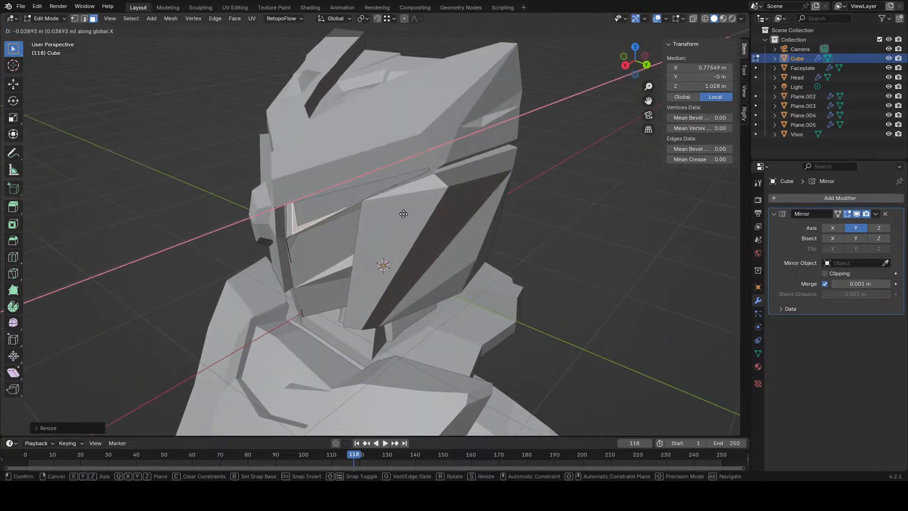
click(407, 208)
key(g)
key(z)
click(406, 198)
middle_drag(406, 198, 448, 174)
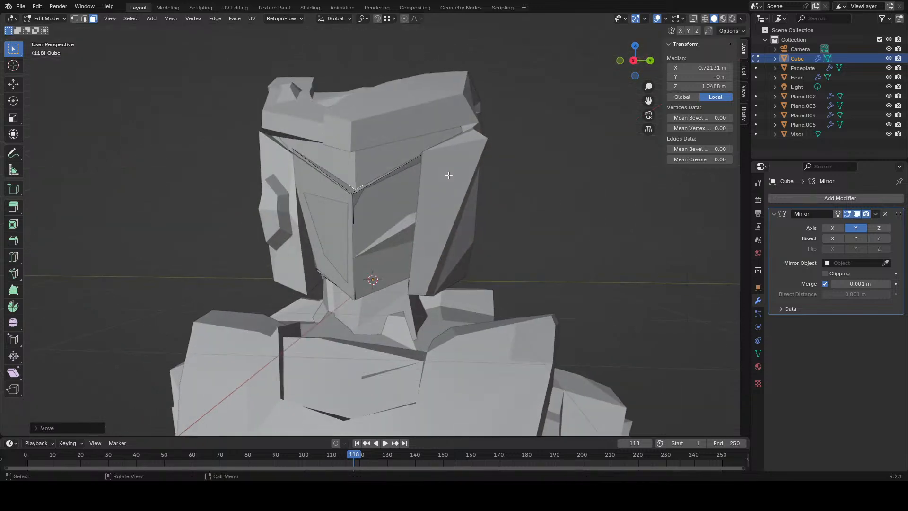
- Extrude the inset top face and raise it about 0.13 m along Z
key(e)
click(444, 158)
key(g)
key(z)
click(441, 140)
- Flatten the extruded triangular face by scaling it along Z, and adjust its height along Z
key(shift+z)
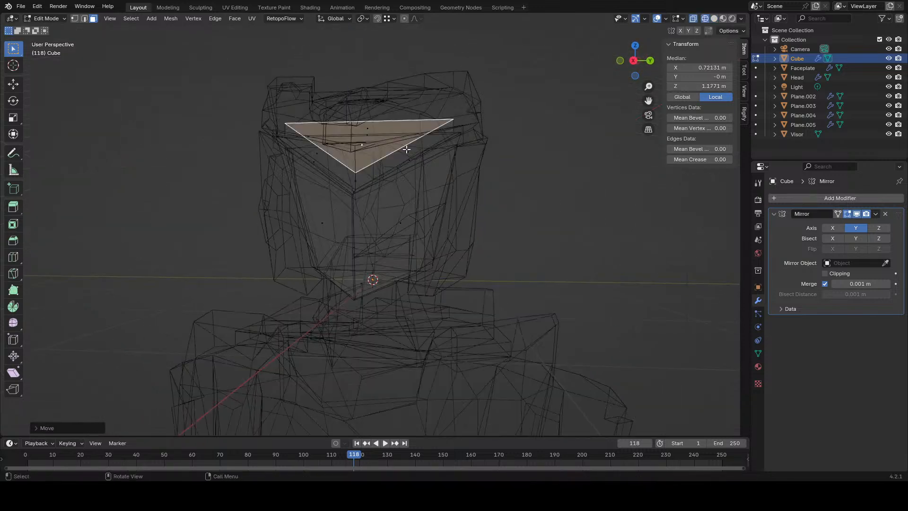
middle_drag(441, 139, 333, 79)
key(s)
key(z)
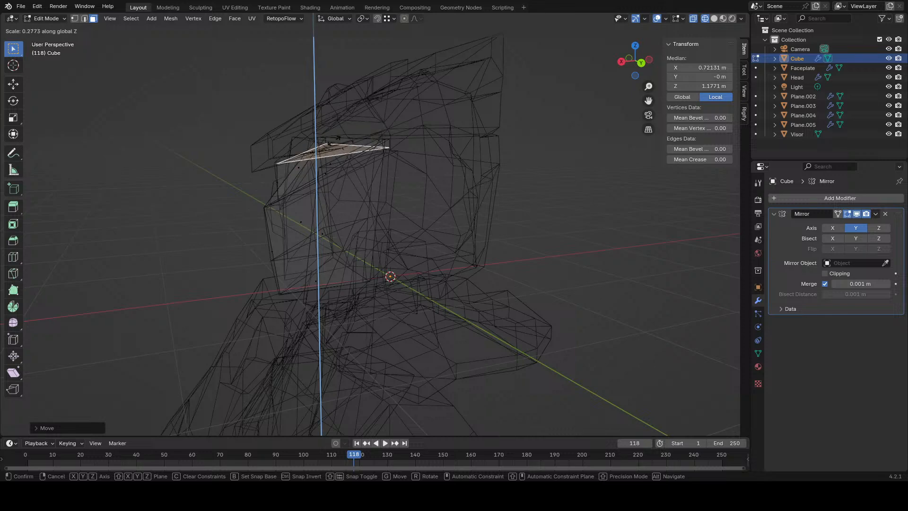
click(338, 140)
key(g)
key(z)
click(381, 135)
mouse_move(388, 139)
middle_down()
mouse_move(347, 142)
mouse_move(463, 155)
middle_up()
- Select the linked geometry of the face piece in solid shading and switch to Object Mode
key(l)
key(shift+z)
click(46, 21)
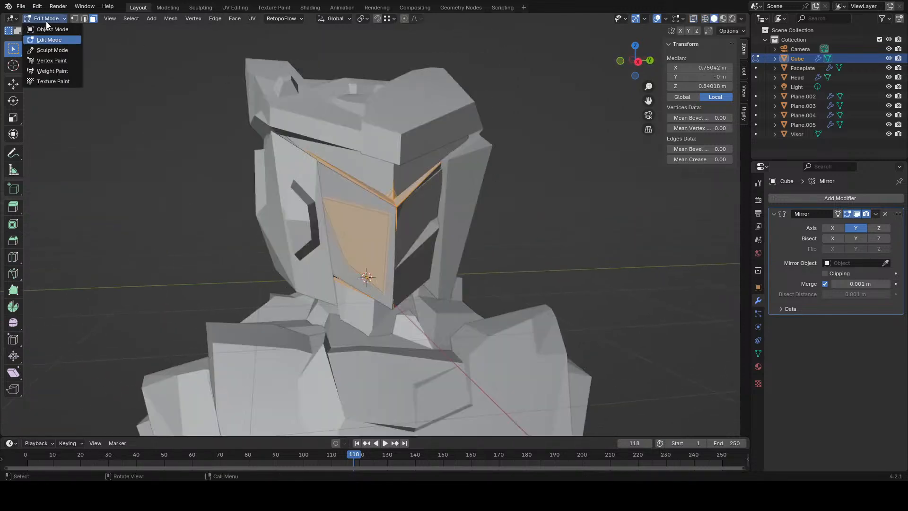
click(49, 29)
click(322, 276)
key(h)
middle_drag(321, 277, 463, 325)
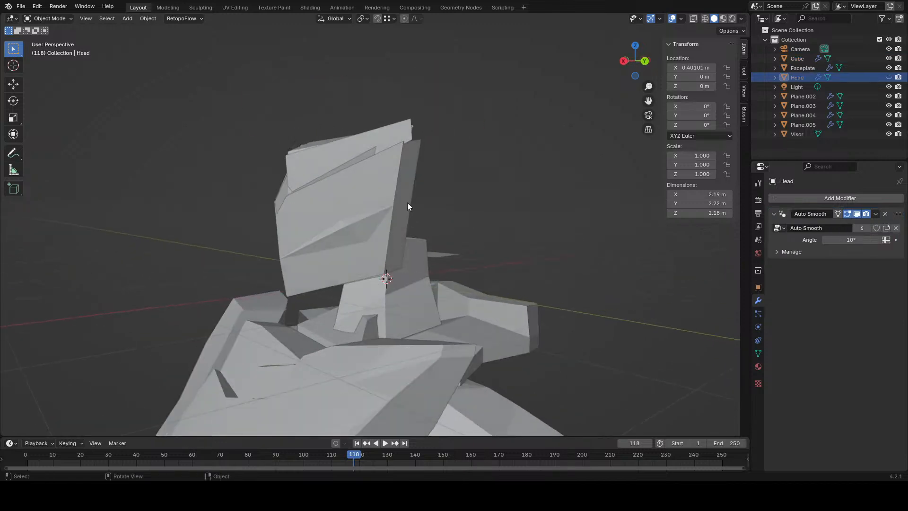
click(373, 190)
key(ctrl+z)
key(ctrl+z)
- Hide the Faceplate and Visor objects
click(888, 68)
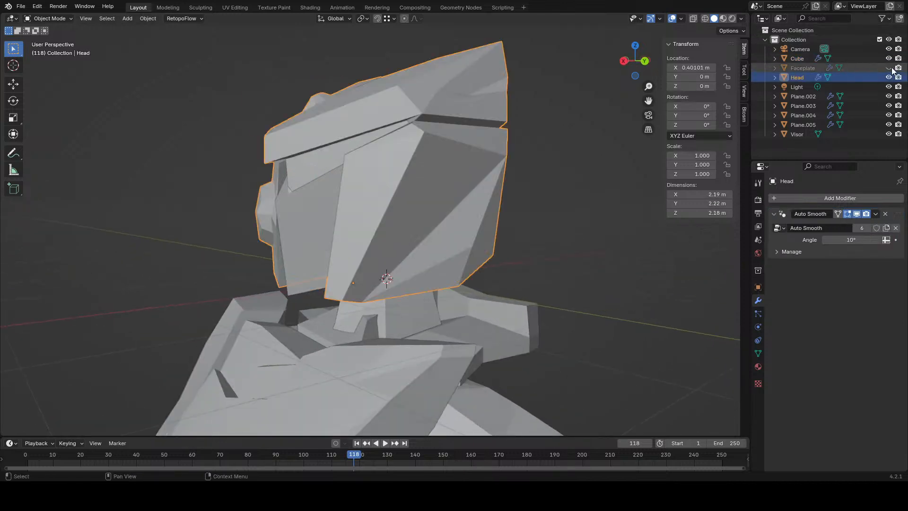
click(888, 134)
click(539, 267)
- Select the Cube face piece and enter Edit Mode on it
middle_drag(539, 272, 601, 289)
click(386, 231)
scroll(388, 233, down, 4)
middle_drag(464, 258, 416, 256)
click(475, 248)
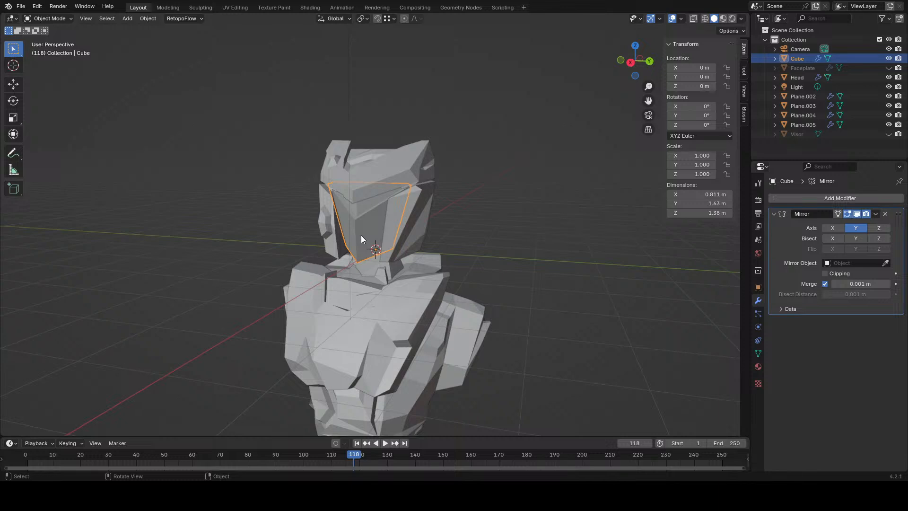
scroll(361, 235, up, 3)
click(48, 18)
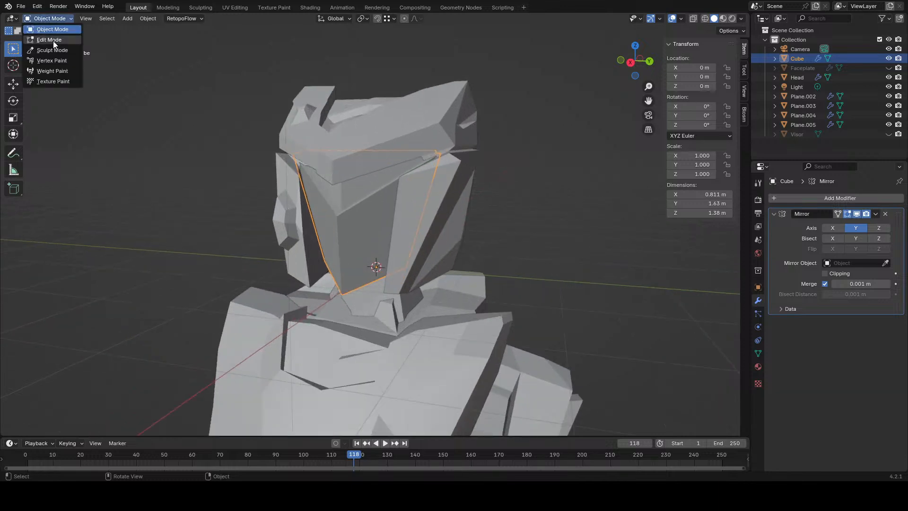
click(53, 40)
- Delete the face piece's upper and lower vertices on the negative Y side, leaving only the mirrored half
middle_drag(426, 227, 355, 225)
click(355, 225)
key(z)
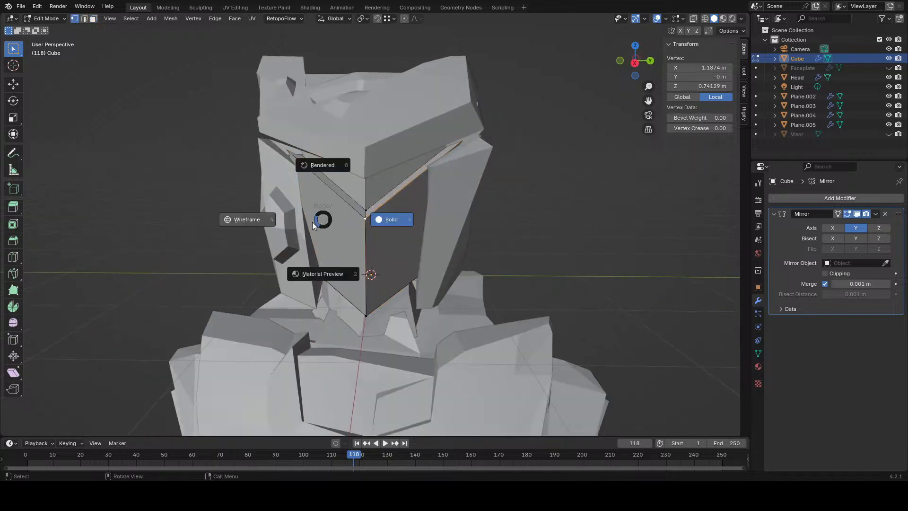
click(284, 218)
key(a)
drag(316, 98, 190, 355)
key(z)
click(356, 163)
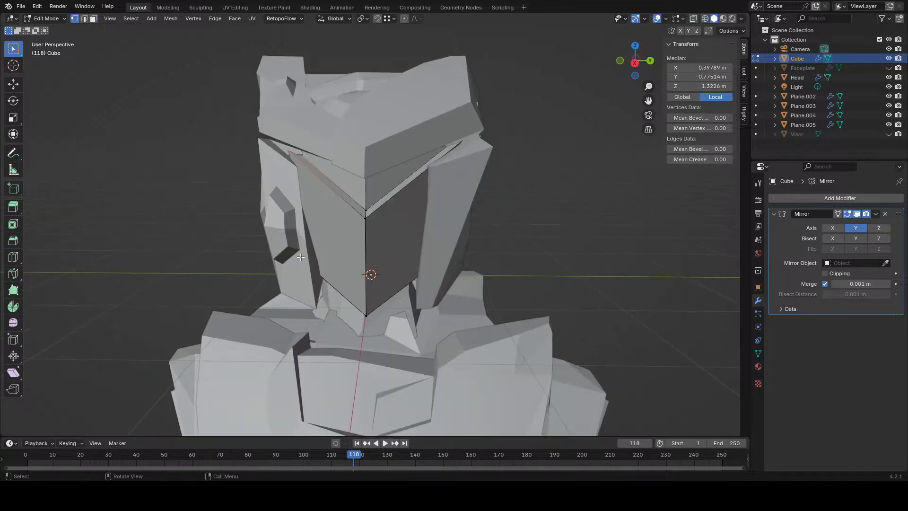
key(z)
click(290, 259)
shift+drag(327, 271, 276, 305)
key(x)
click(305, 271)
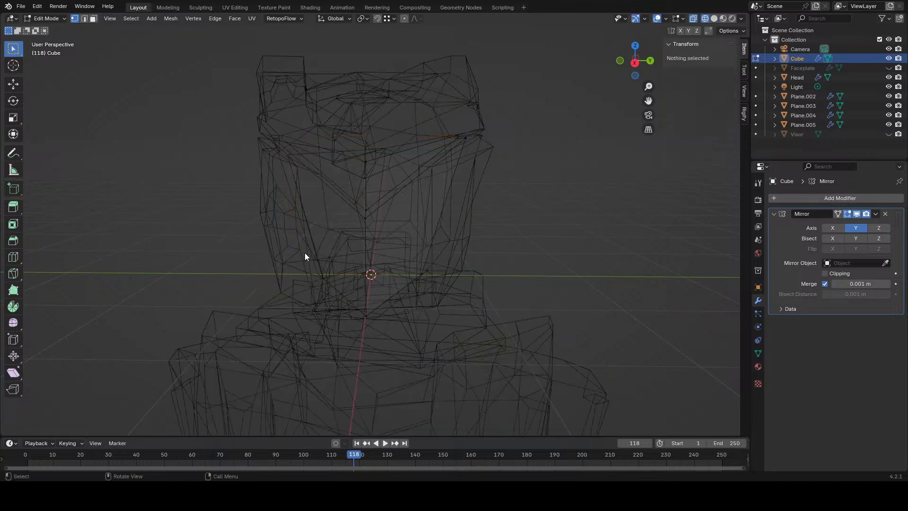
key(z)
click(341, 257)
- Duplicate the upper outer corner vertex of the face piece and place the copy at the cheek guard's front upper corner
key(a)
shift+middle_drag(454, 194, 421, 240)
key(z)
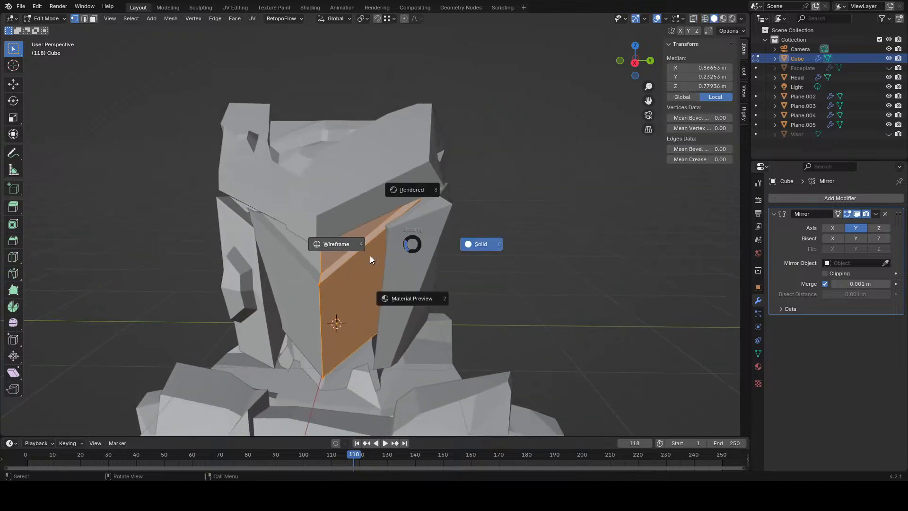
click(370, 255)
click(435, 238)
key(z)
click(468, 242)
middle_drag(468, 243, 454, 258)
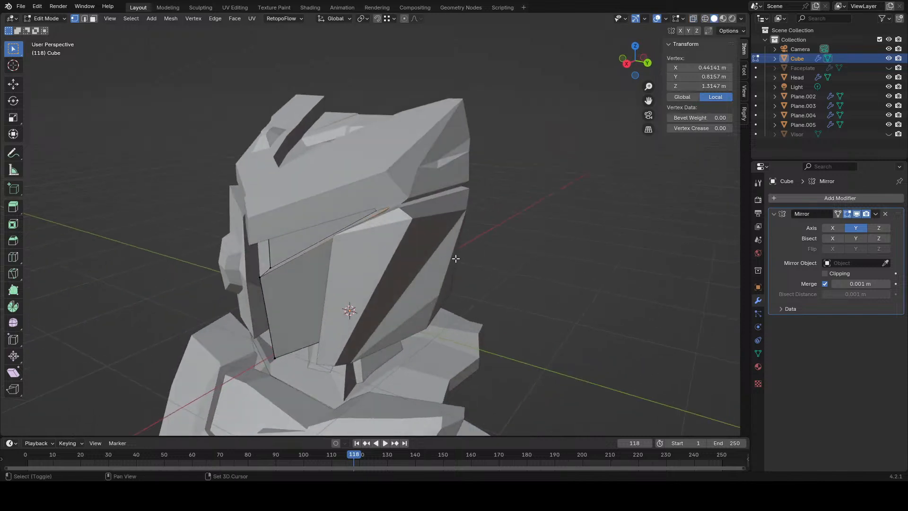
key(shift+d)
click(400, 294)
mouse_move(400, 294)
middle_down()
mouse_move(432, 284)
mouse_move(426, 269)
middle_up()
key(g)
click(442, 274)
- Extrude the copied vertex outward past the cheek guard's rear upper corner, and extrude the resulting edge about 1.13 m down into a side panel
key(e)
click(505, 248)
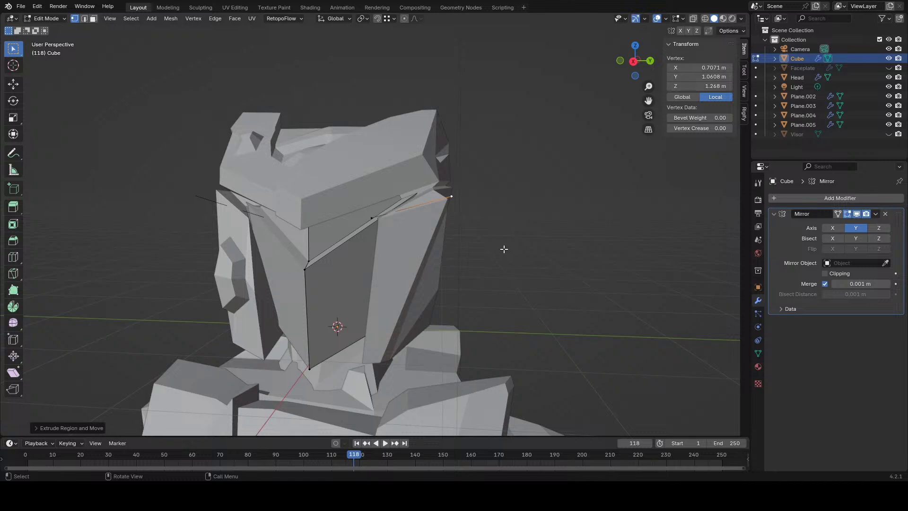
shift+click(372, 218)
middle_drag(372, 218, 393, 222)
key(e)
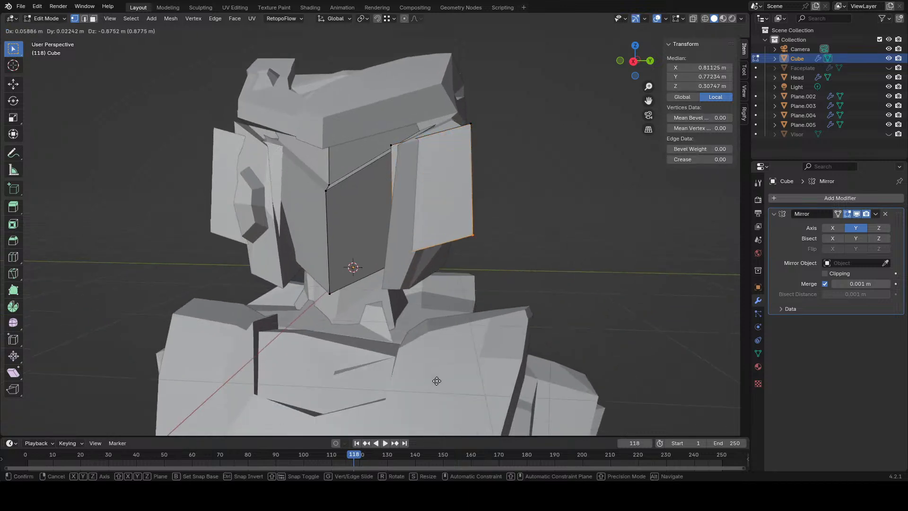
click(427, 413)
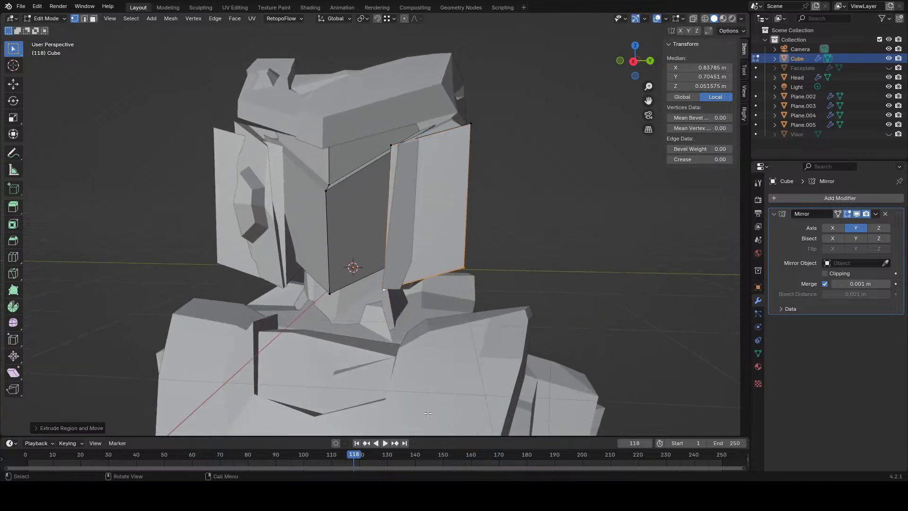
- Move the side panel's lower outer vertex inward to the cheek guard's lower corner so the panel's outer edge slants
click(469, 260)
key(g)
click(412, 300)
- Extrude the panel's slanted outer edge rearward along the side of the head and form a narrow inward return at the back
shift+click(469, 126)
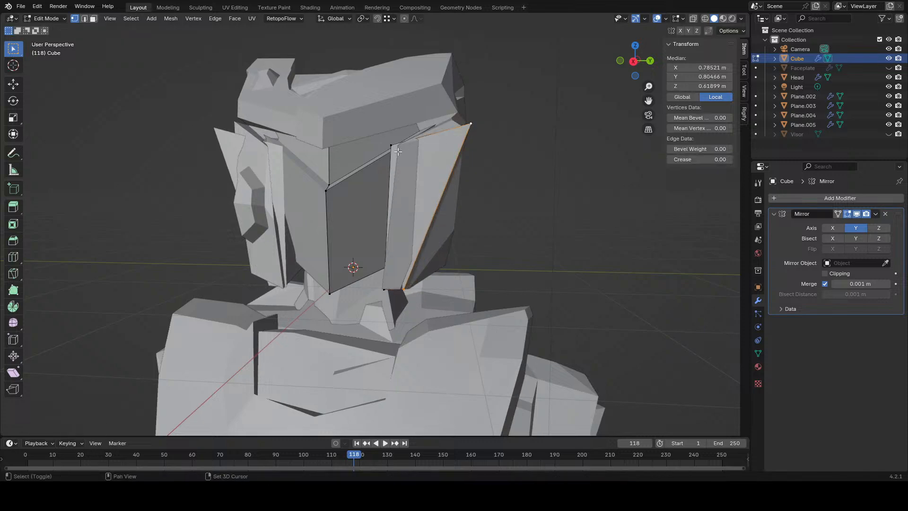
middle_drag(438, 273, 370, 294)
key(e)
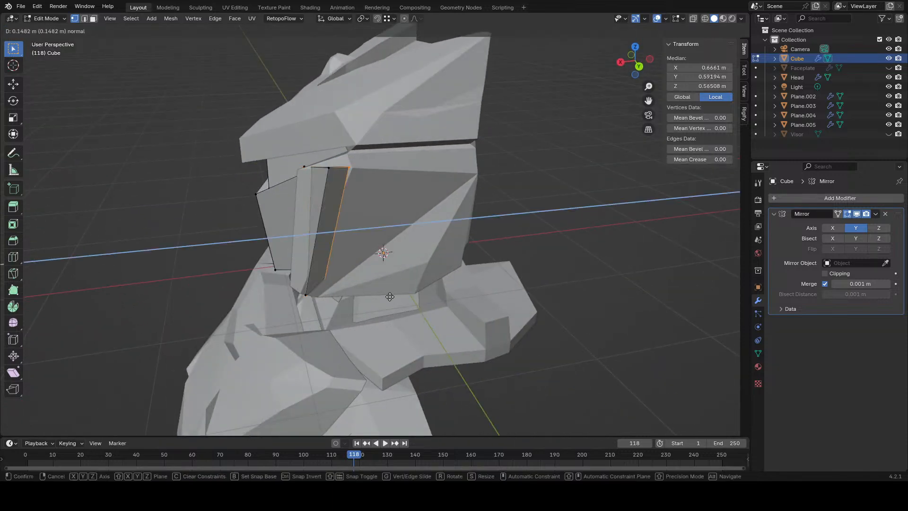
click(475, 291)
key(z)
key(g)
mouse_move(496, 238)
middle_down()
mouse_move(445, 254)
mouse_move(520, 284)
mouse_move(507, 268)
middle_up()
key(y)
click(431, 272)
key(z)
key(g)
key(y)
key(x)
click(537, 286)
- Raise the side panel's rear end about 0.18 m along Z, and raise its upper rear edge to sit under the helmet
key(g)
key(z)
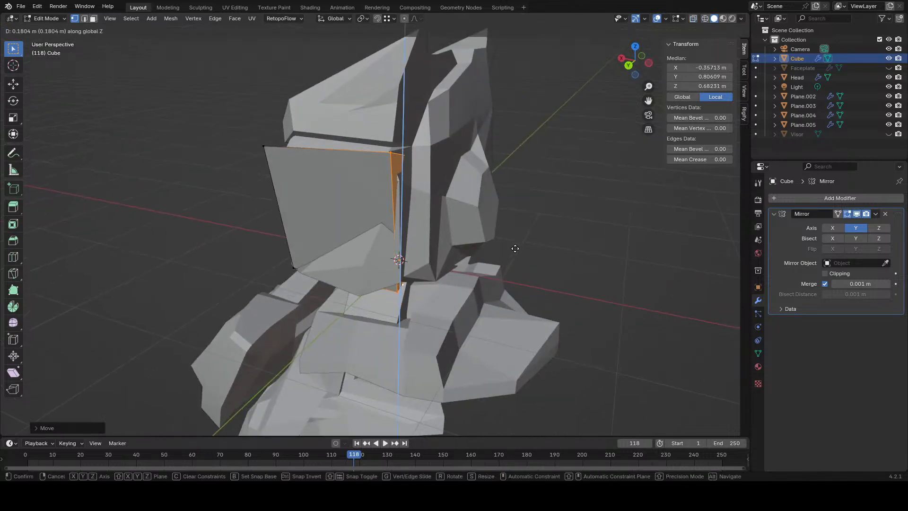
click(513, 246)
key(z)
click(392, 162)
middle_drag(415, 160, 323, 148)
shift+click(332, 138)
key(z)
click(407, 151)
key(g)
key(z)
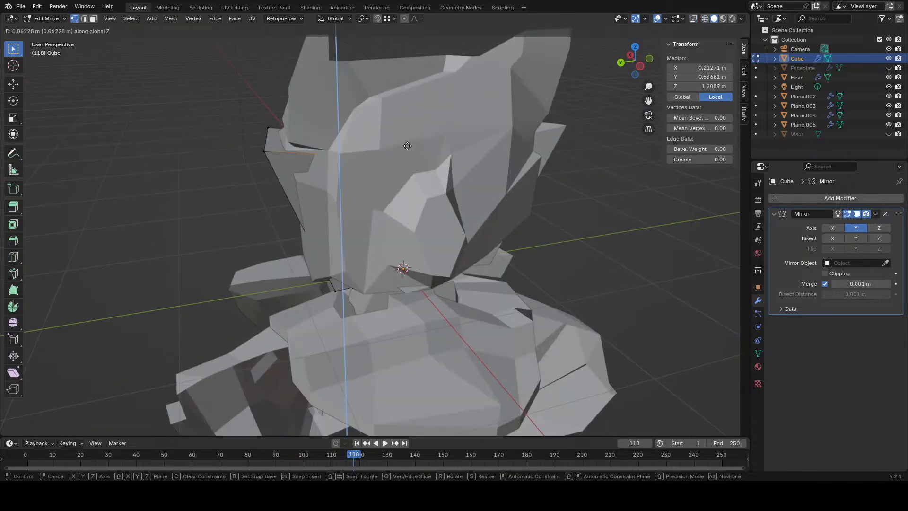
click(403, 137)
- Move the side panel's lower inner rear vertex to about X -0.42 m, Y 0.58 m, Z 0.04 m, behind the head
middle_drag(404, 137, 440, 130)
key(z)
click(390, 194)
click(396, 268)
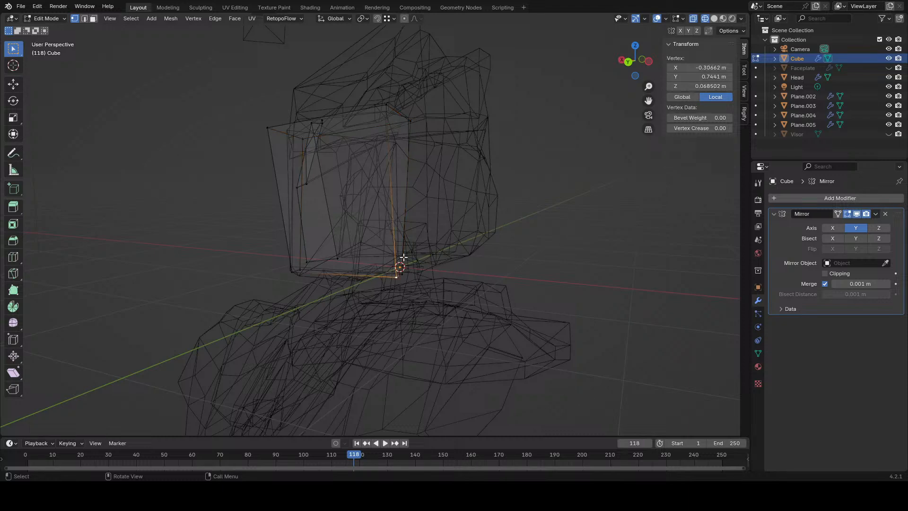
mouse_move(400, 284)
middle_down()
mouse_move(364, 300)
mouse_move(473, 258)
mouse_move(478, 265)
mouse_move(468, 251)
mouse_move(362, 283)
mouse_move(496, 319)
middle_up()
key(g)
click(336, 289)
key(z)
click(438, 272)
key(g)
click(501, 276)
key(g)
click(363, 280)
click(363, 280)
key(g)
click(491, 319)
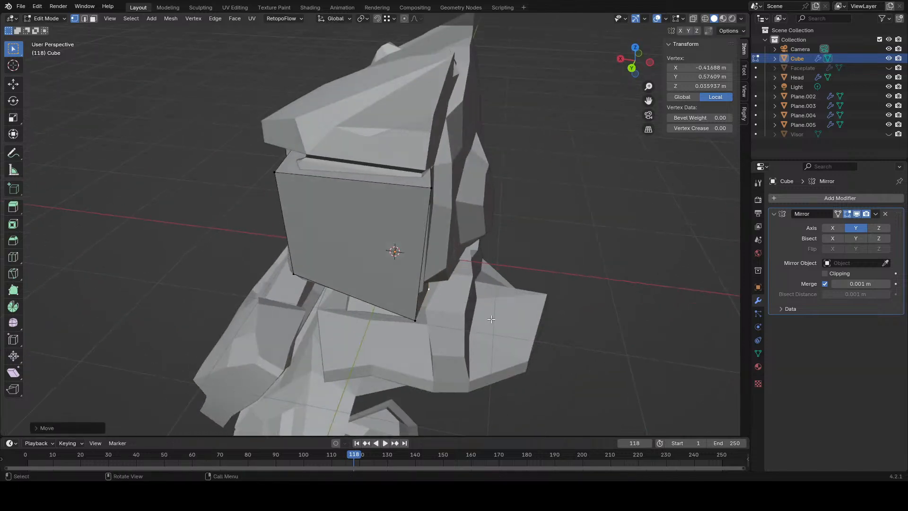
- Reposition the side panel's upper rear vertex beneath the helmet's rear edge
click(433, 163)
key(g)
click(492, 177)
middle_drag(492, 178, 534, 225)
- Select the two lower front vertices of the side panel and reposition them around the bottom of the cheek guard
middle_drag(504, 227, 322, 246)
click(369, 272)
middle_drag(370, 271, 321, 251)
shift+click(380, 239)
key(g)
click(303, 260)
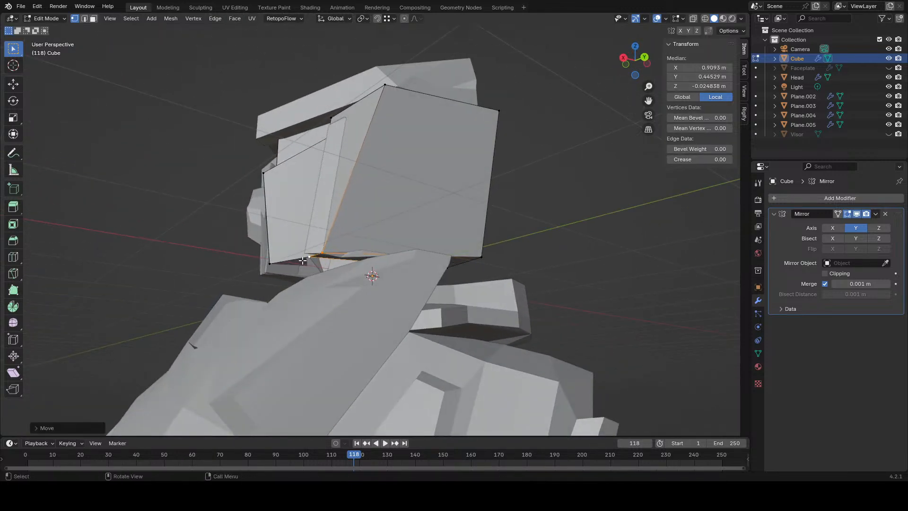
key(g)
click(374, 272)
middle_drag(374, 272, 455, 321)
key(g)
click(505, 313)
click(531, 298)
- Move the side panel's upper outer front vertex to about X 0.68 m, Y 1.07 m, Z 1.32 m
key(a)
click(374, 152)
middle_drag(376, 152, 468, 195)
key(g)
click(430, 199)
key(g)
click(368, 224)
click(410, 224)
key(g)
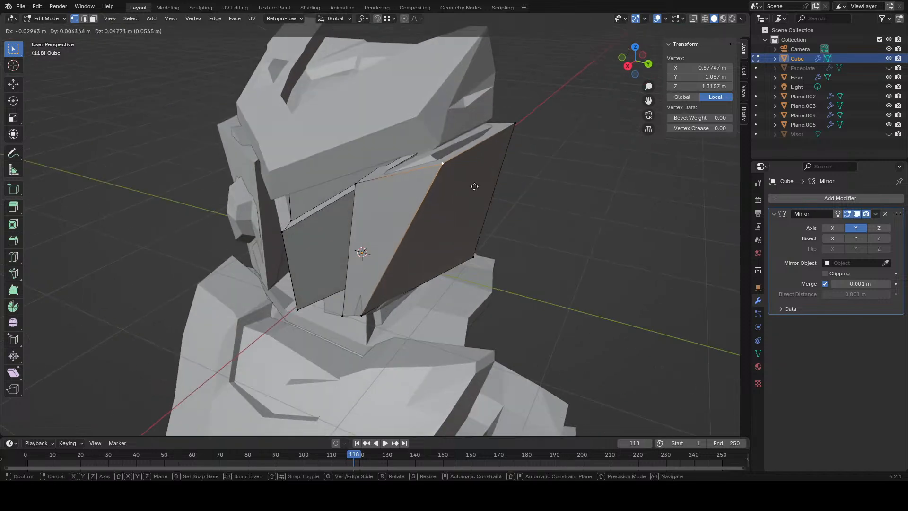
click(473, 185)
- Examine the reshaped side panels around the head from the rear and the front
scroll(474, 187, down, 4)
click(503, 206)
middle_drag(253, 236, 326, 315)
scroll(313, 233, up, 3)
click(330, 226)
click(338, 270)
scroll(392, 260, down, 4)
middle_drag(396, 258, 551, 228)
scroll(399, 292, up, 3)
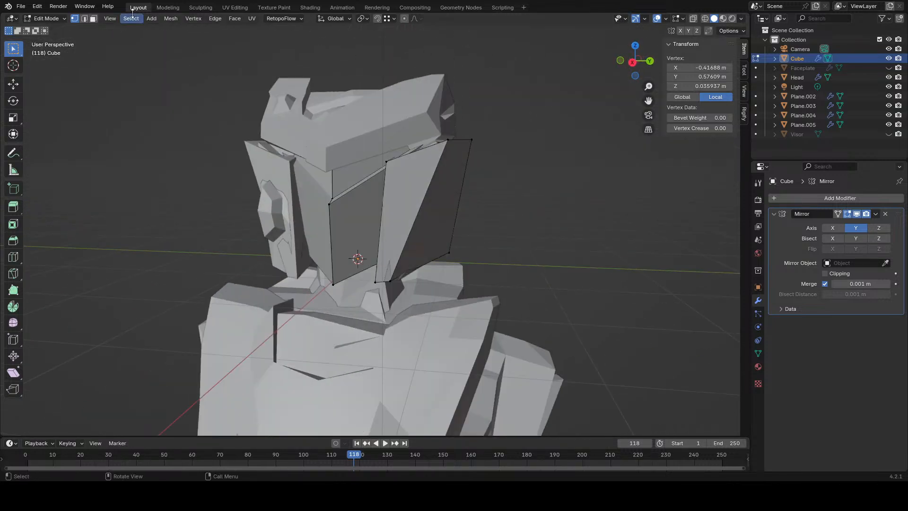
- Switch the Cube face piece to Object Mode and apply its Mirror modifier
key(ctrl+l)
click(55, 21)
click(47, 28)
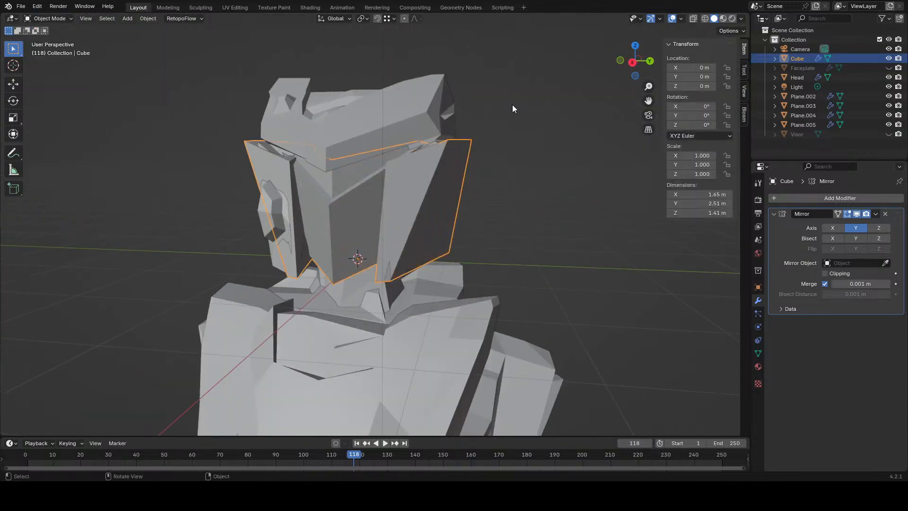
click(885, 213)
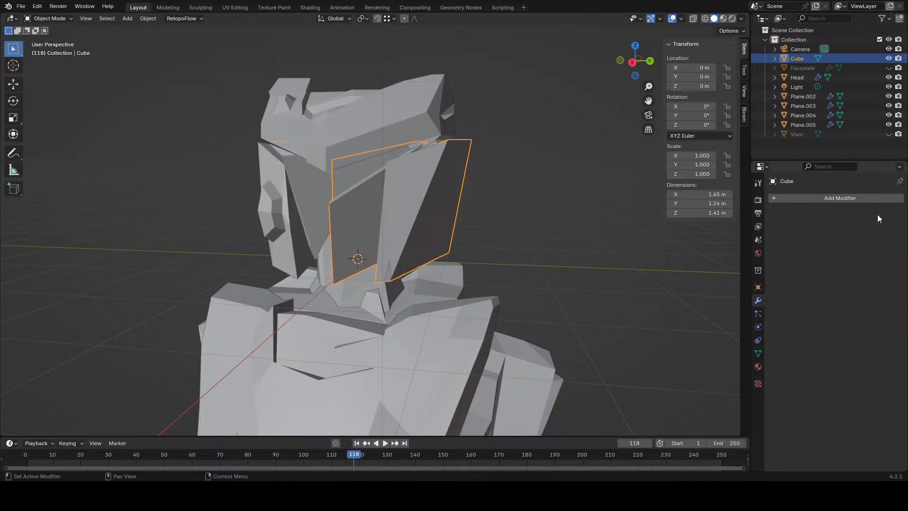
key(ctrl+z)
click(876, 215)
click(873, 223)
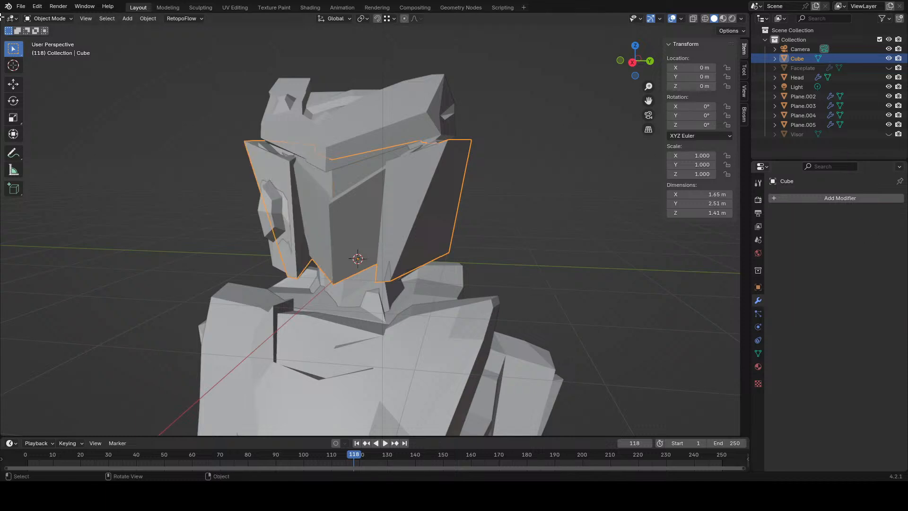
- Return to Edit Mode and move the negative Y panel's lower rear vertex to about X -0.37 m, Y -1.02 m, Z 0.04 m
click(44, 22)
click(49, 38)
scroll(264, 237, up, 1)
middle_drag(283, 277, 483, 296)
click(355, 269)
key(g)
click(291, 258)
key(g)
click(322, 237)
key(g)
click(475, 294)
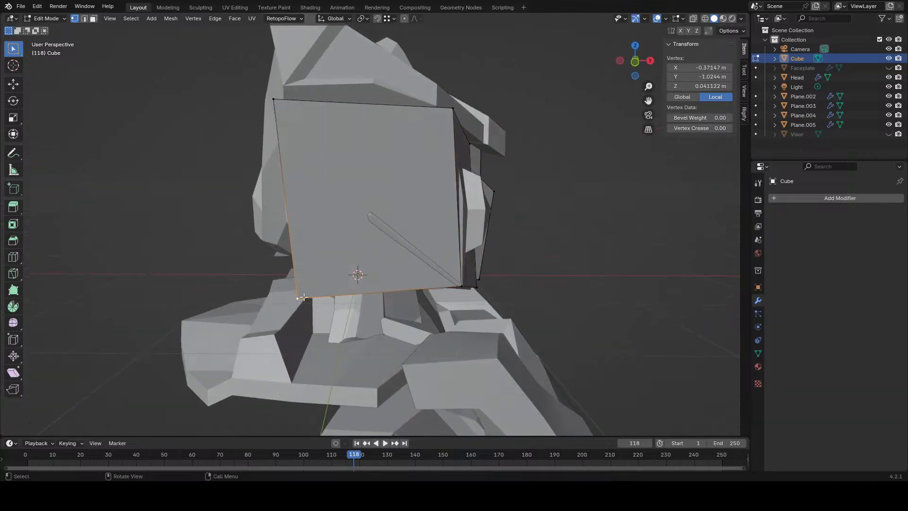
middle_drag(303, 297, 396, 279)
key(g)
right_click(408, 271)
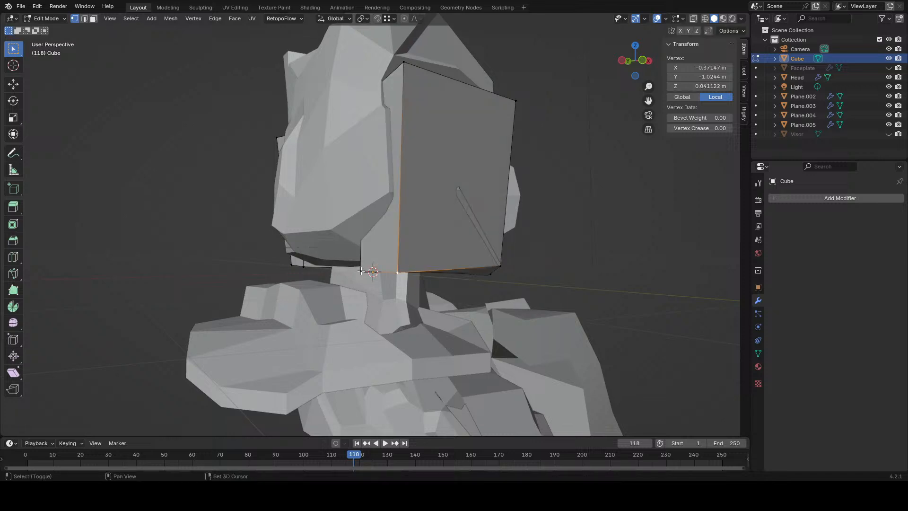
- Try to bridge the negative Y panel's two lower rear vertices with Bridge Edge Loops
click(216, 18)
click(240, 48)
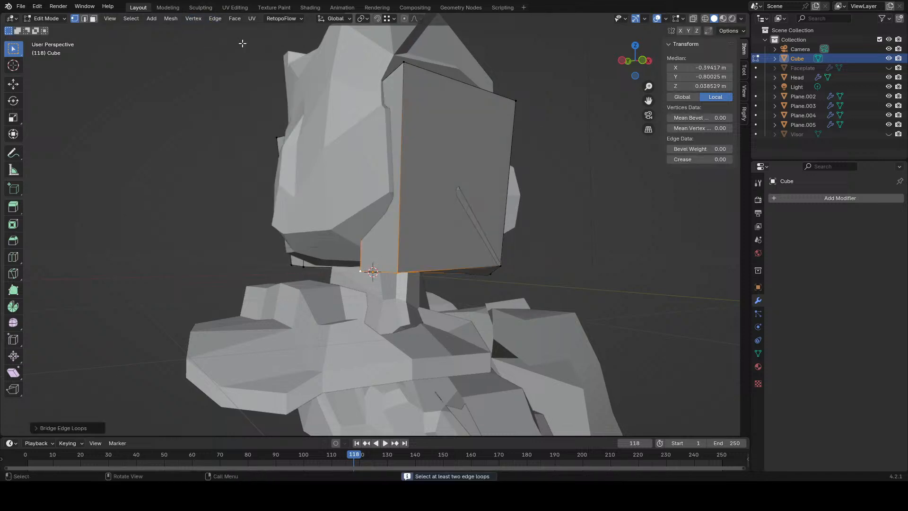
click(213, 9)
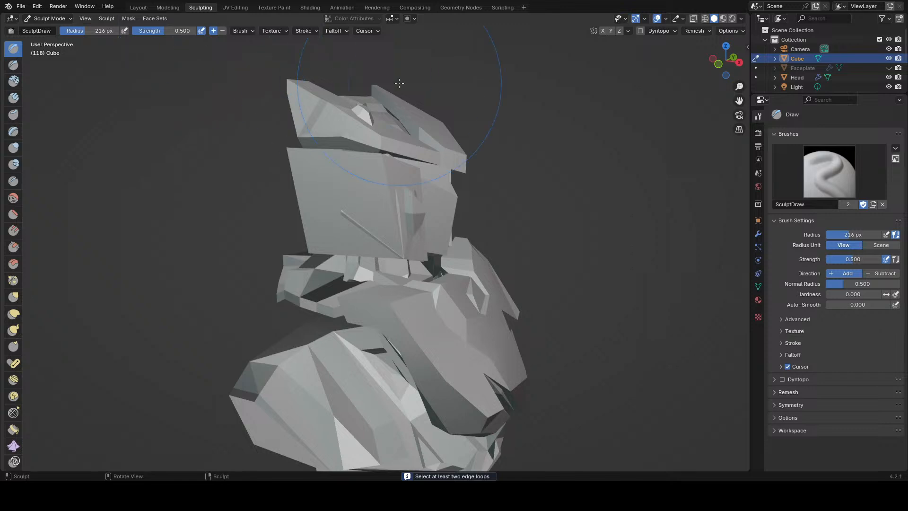
click(137, 7)
click(128, 19)
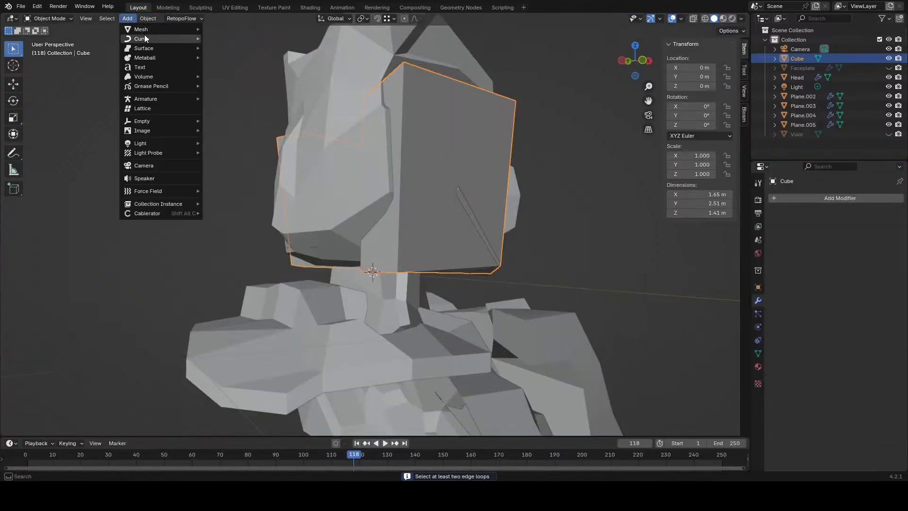
click(62, 19)
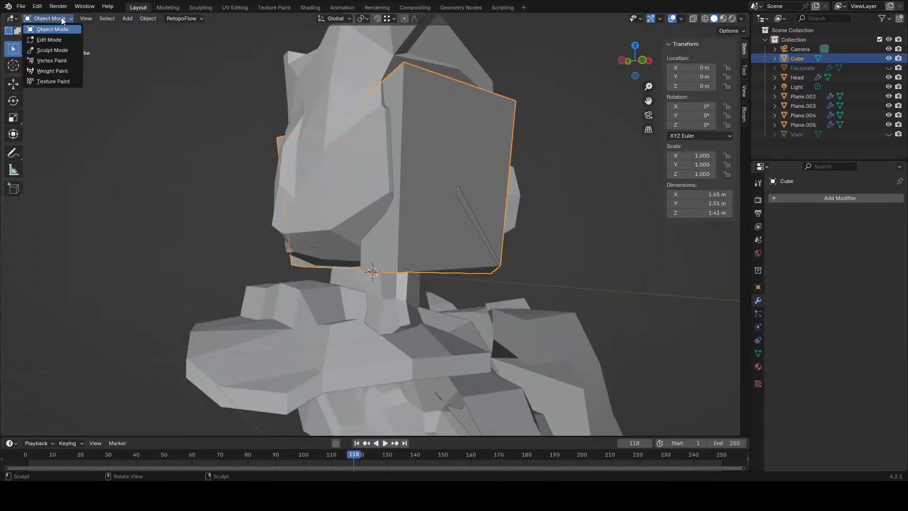
click(49, 40)
- Bevel the lower rear edge of the negative Y side panel to cut off its back corner
click(215, 19)
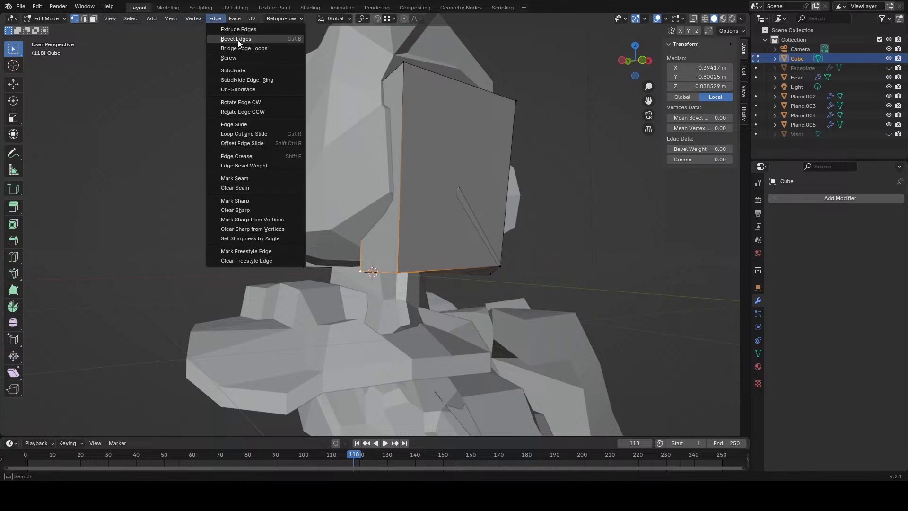
click(237, 39)
click(217, 388)
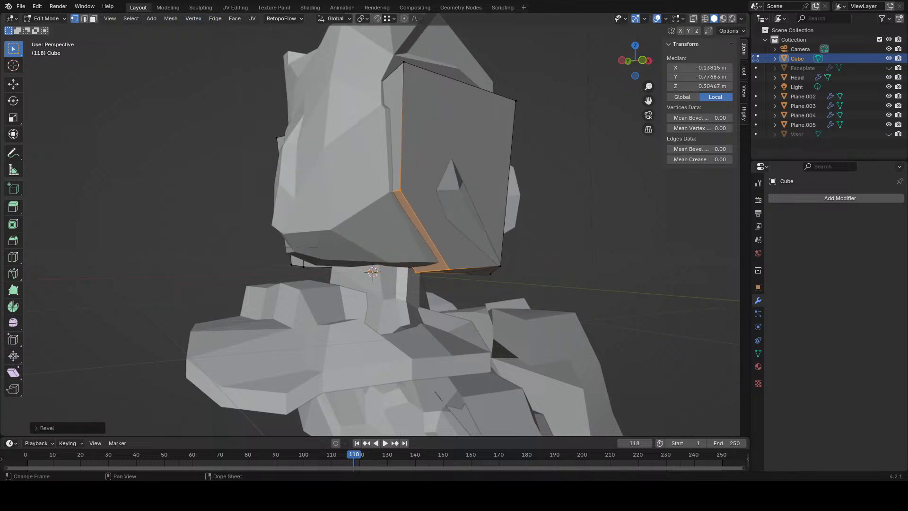
- Select the bevel's two lower vertices and reposition them along the bottom of the negative Y side panel
click(447, 270)
shift+click(414, 273)
middle_drag(511, 358, 447, 349)
key(g)
click(436, 333)
key(g)
click(445, 327)
- Move the negative Y panel's upper front vertex to about X 0.89 m, Y -0.54 m, Z 1.09 m
middle_drag(350, 177, 380, 208)
shift+middle_drag(380, 208, 385, 284)
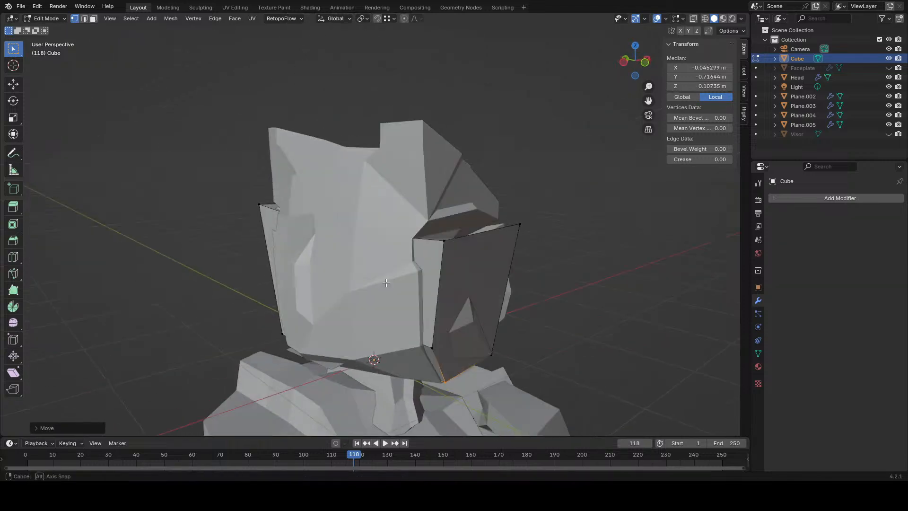
click(432, 237)
click(407, 252)
middle_drag(407, 252, 334, 270)
key(g)
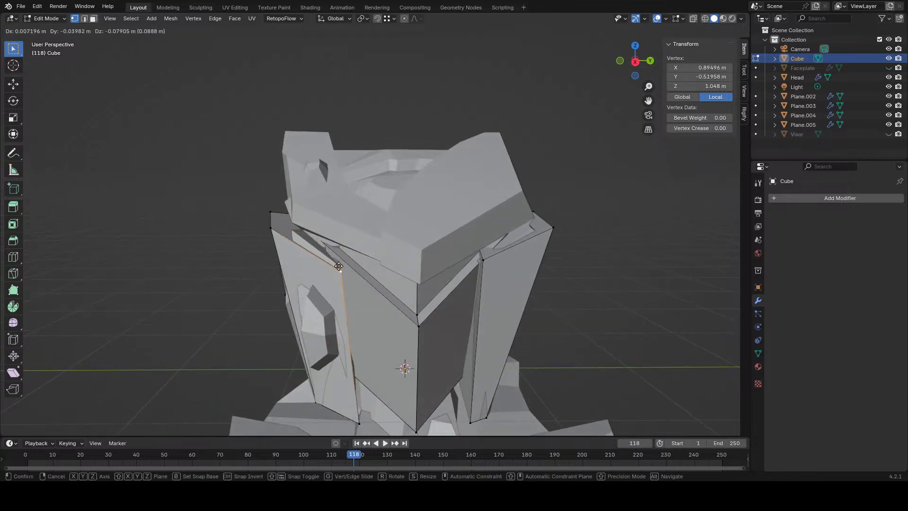
click(341, 267)
scroll(376, 306, up, 2)
key(g)
click(383, 303)
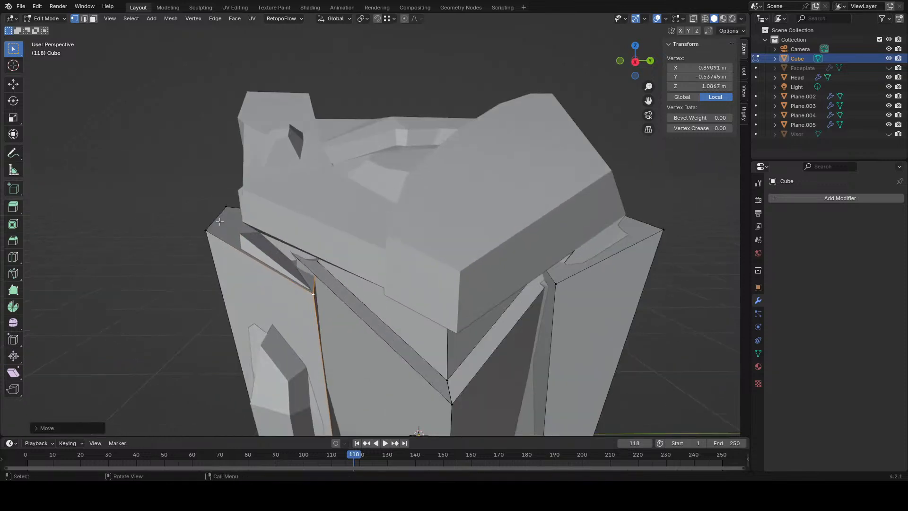
- Move the negative Y panel's upper outer vertex inward to about X 0.69 m, Y -0.87 m, Z 1.31 m
middle_drag(246, 232, 279, 233)
click(280, 253)
key(g)
click(353, 267)
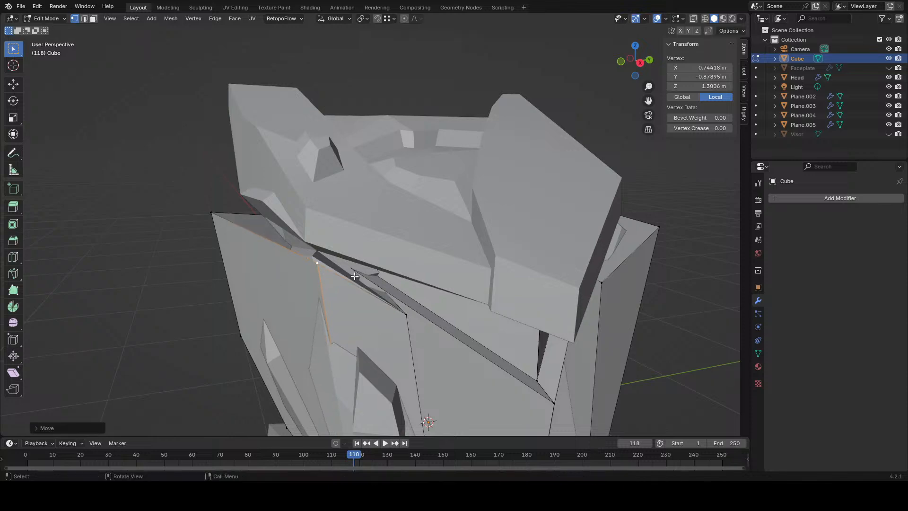
middle_drag(356, 271, 581, 360)
key(g)
click(569, 357)
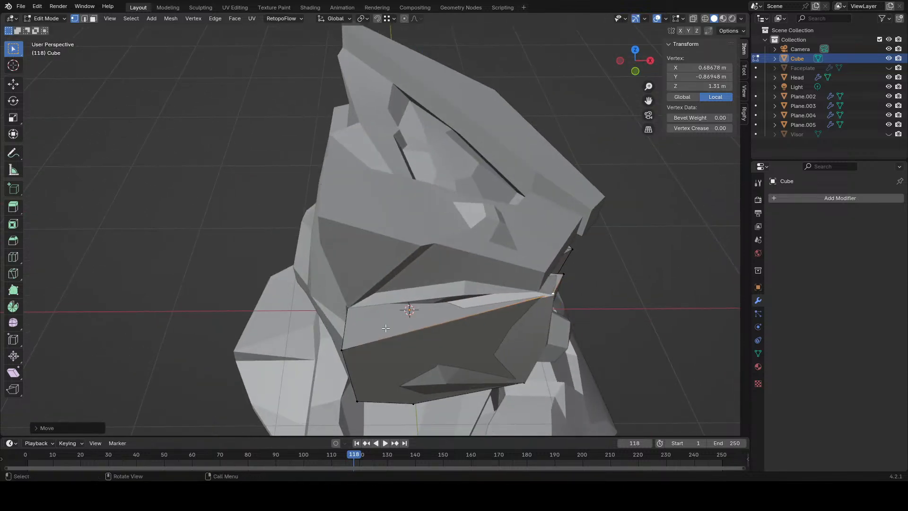
- Move the negative Y panel's upper rear outer vertex to about X -0.49 m, Y -1.04 m, Z 1.13 m
click(385, 329)
click(352, 352)
middle_drag(352, 352, 269, 289)
key(g)
click(349, 290)
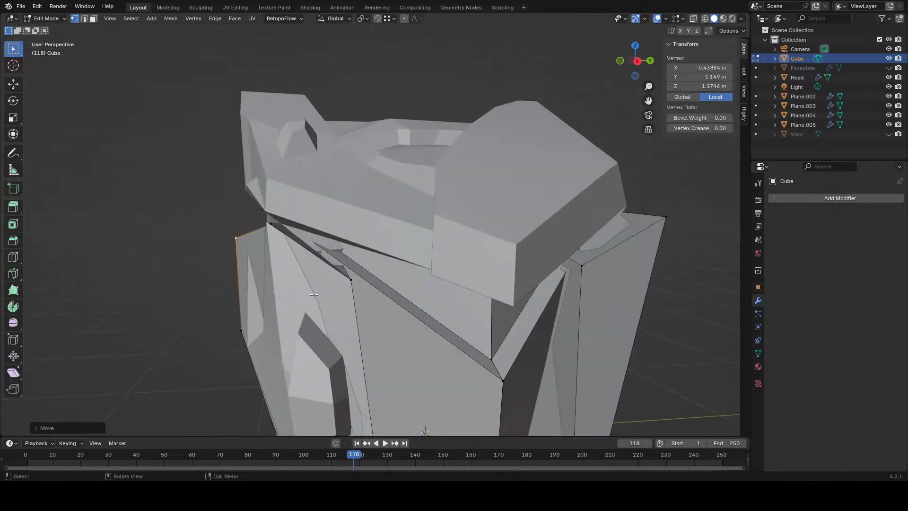
middle_drag(349, 290, 475, 291)
key(g)
key(y)
click(398, 302)
middle_drag(398, 302, 451, 298)
key(g)
click(535, 293)
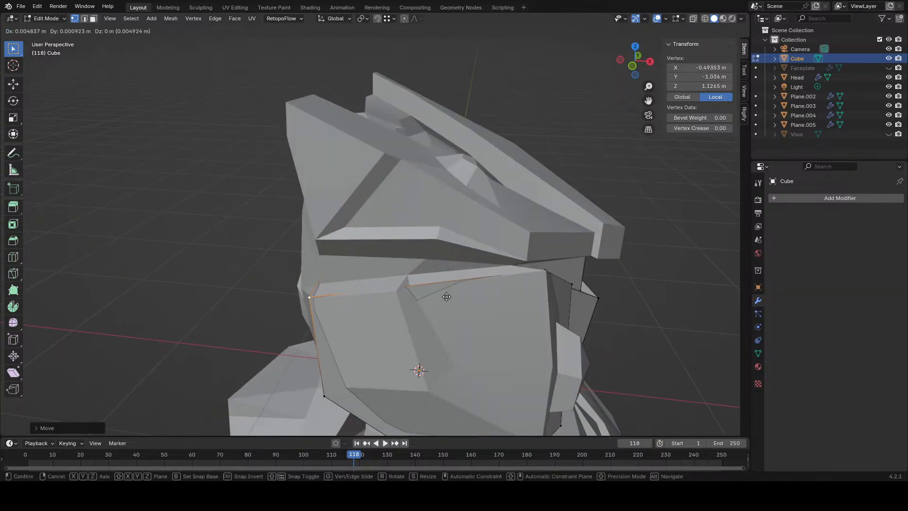
- Reposition a lower vertex of the negative Y side panel to refine its bottom outline
mouse_move(414, 324)
middle_down()
mouse_move(451, 367)
mouse_move(510, 364)
mouse_move(536, 343)
mouse_move(452, 364)
middle_up()
click(450, 366)
key(g)
click(494, 365)
key(g)
click(521, 345)
key(g)
click(454, 364)
- Select all of the face piece's geometry and display the model in wireframe
key(a)
key(shift+z)
middle_drag(381, 344, 410, 376)
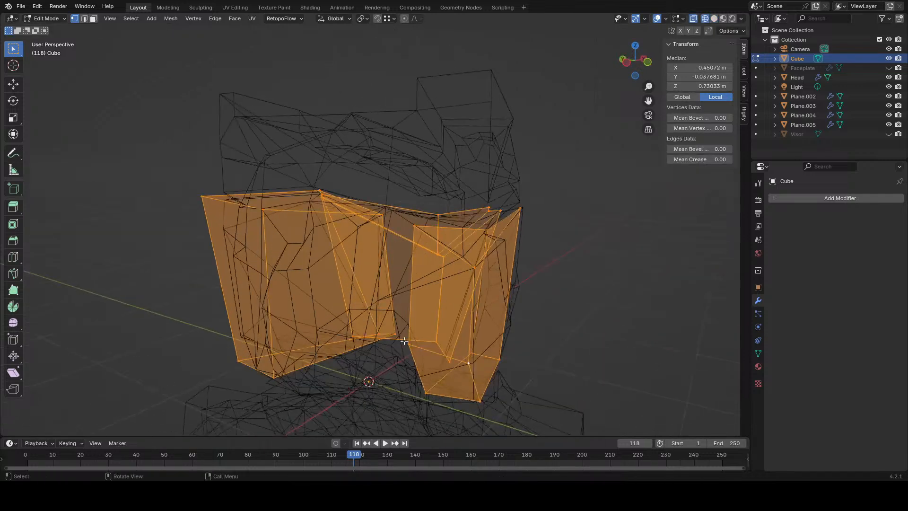
- Move the negative Y panel's lower rear edge along X to about -0.52 m in solid shading
click(411, 379)
key(shift+z)
key(g)
key(y)
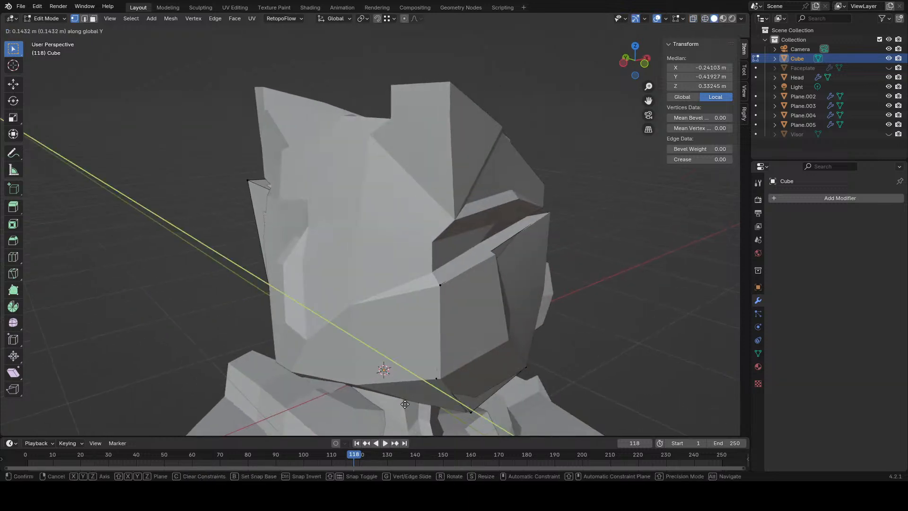
key(x)
click(443, 364)
middle_drag(443, 363, 461, 318)
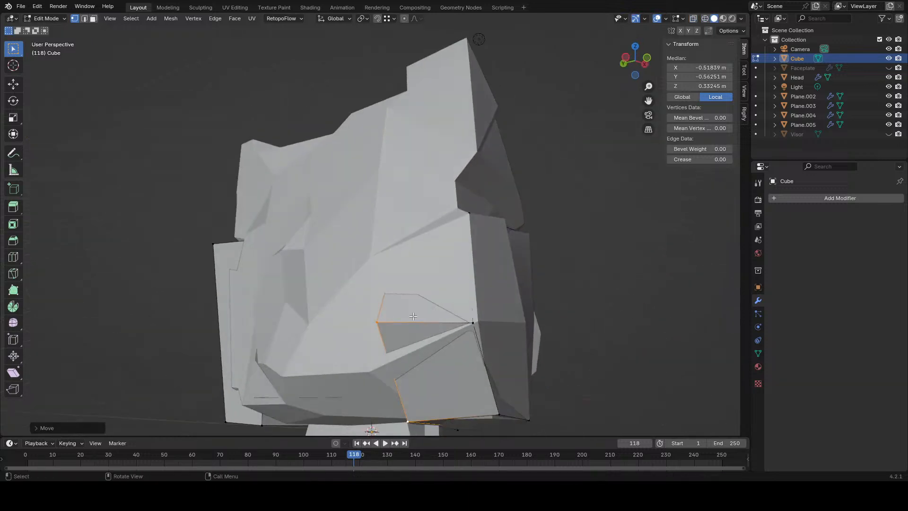
- Reposition the negative Y panel's lower rear corner in two moves to refine its bottom outline
click(385, 321)
middle_drag(402, 326, 438, 334)
key(g)
click(421, 382)
mouse_move(422, 382)
middle_down()
mouse_move(491, 364)
mouse_move(456, 391)
middle_up()
key(g)
click(487, 371)
- Move the negative Y panel's inner upper rear vertex back to about X -0.70 m, Y -0.63 m, Z 1.07 m
key(a)
middle_drag(438, 259, 397, 290)
key(z)
click(386, 286)
click(391, 283)
click(413, 236)
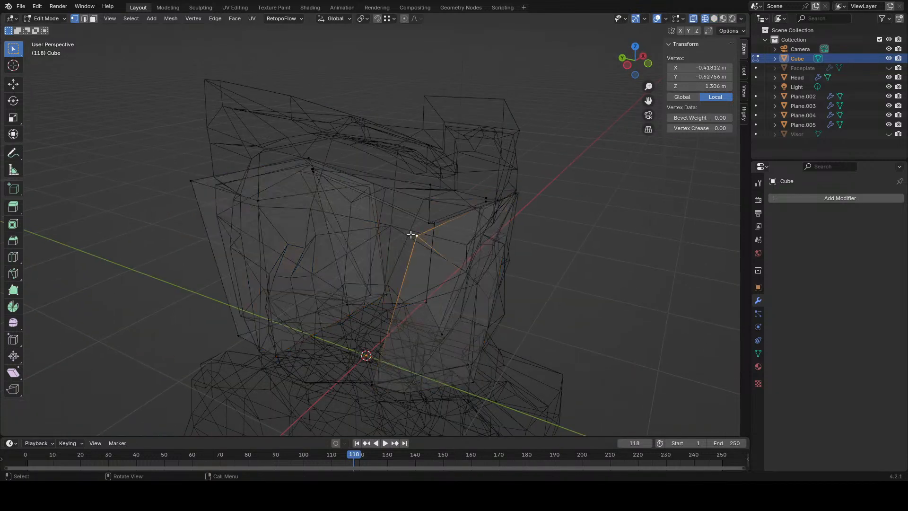
key(z)
click(447, 240)
middle_drag(447, 240, 392, 235)
key(g)
click(349, 281)
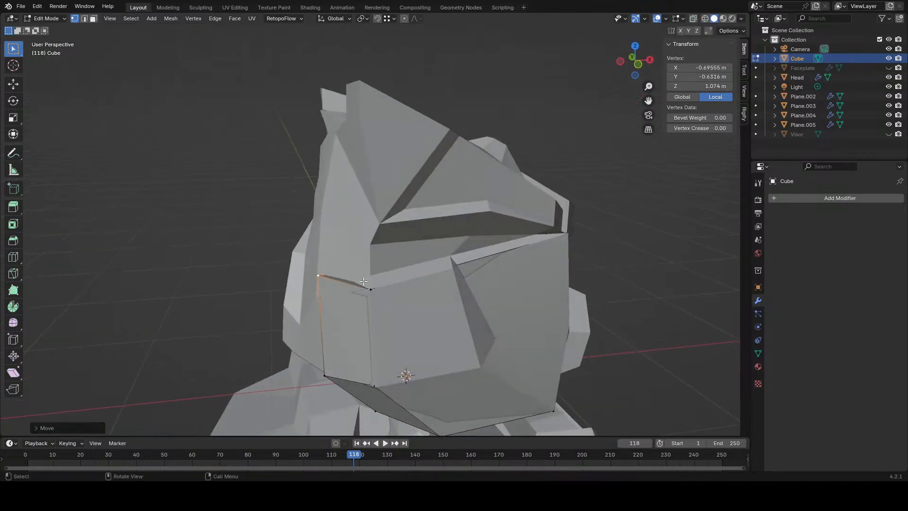
- Nudge the same upper rear vertex and move the lower rear vertex to about X -0.69 m, Y -0.56 m, Z 0.36 m
middle_drag(349, 281, 454, 325)
key(g)
click(458, 305)
key(a)
click(417, 305)
key(g)
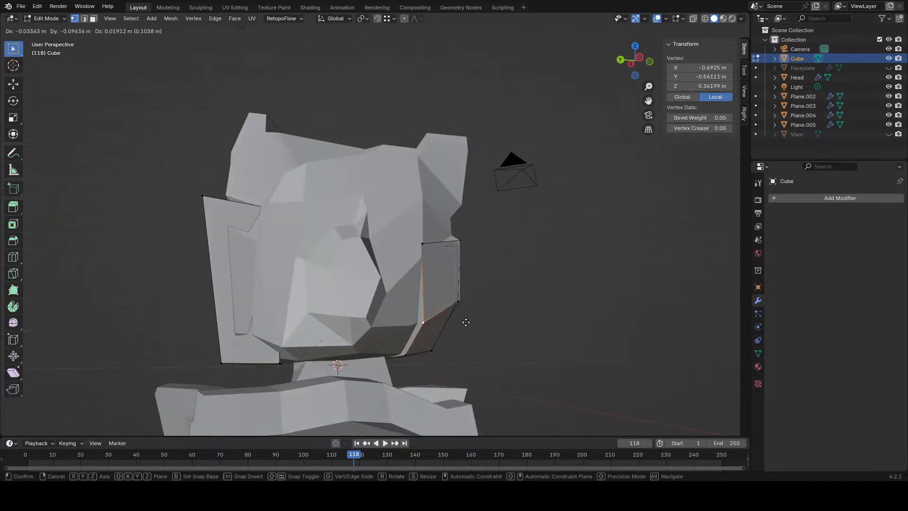
click(466, 322)
- Readjust the negative Y panel's upper rear vertex to align the panel's rear edge
click(429, 252)
middle_drag(444, 282, 470, 289)
key(g)
click(484, 296)
- Bevel the upper rear edge of the positive Y side panel
click(277, 210)
shift+middle_drag(342, 208, 434, 263)
shift+click(333, 294)
scroll(386, 274, up, 3)
click(215, 18)
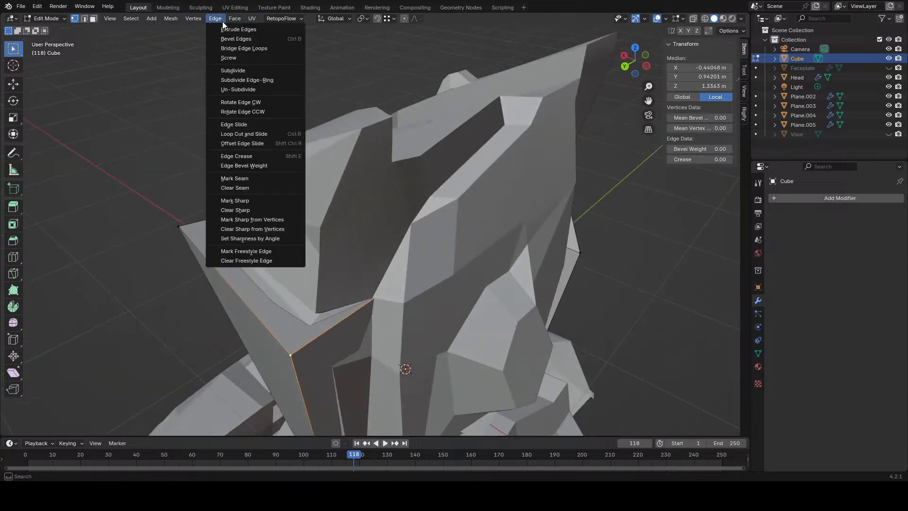
click(227, 39)
click(256, 394)
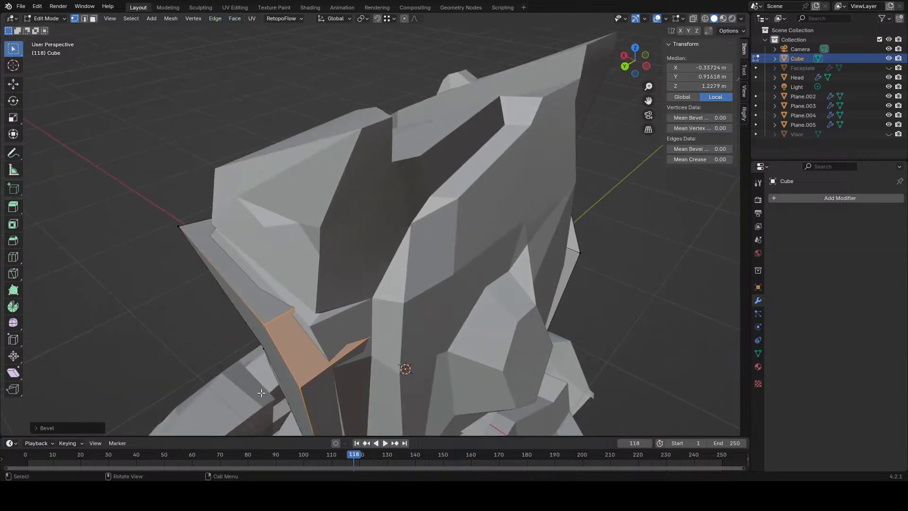
- Move the outer edge of the positive Y panel's rear bevel to about X -0.46 m, Y 1.08 m, Z 1.24 m
click(281, 309)
shift+click(304, 392)
key(g)
middle_drag(306, 390, 430, 323)
click(371, 348)
key(g)
click(507, 333)
key(g)
click(458, 324)
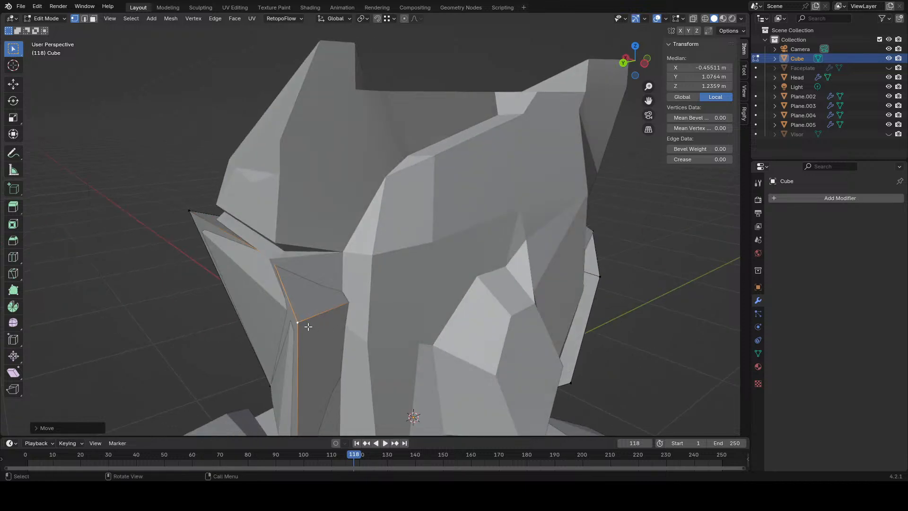
- Move the lower outer vertex of the rear bevel to about X -0.45 m, Y 1.07 m, Z 1.14 m
click(305, 326)
middle_drag(305, 327, 432, 314)
key(g)
click(479, 322)
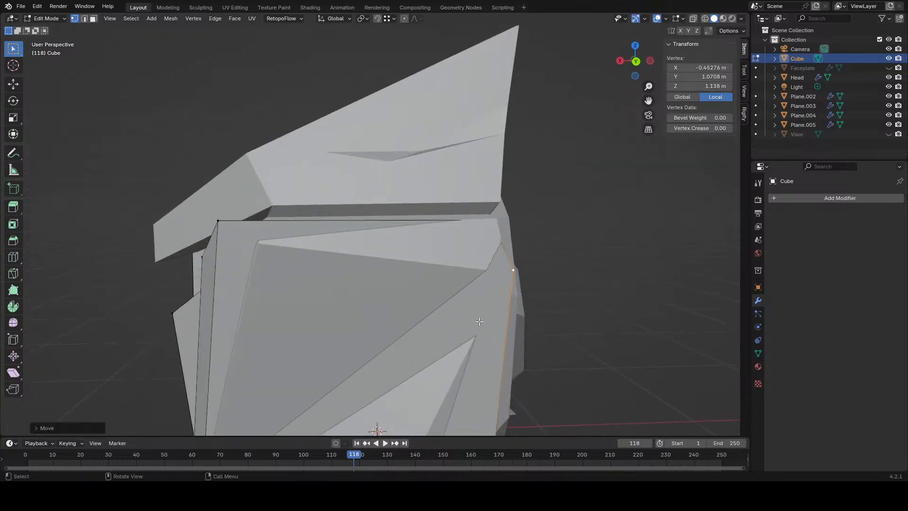
- Move the positive Y panel's upper outer front vertex to about X 0.51 m, Y 1.10 m, Z 1.41 m
click(218, 218)
key(g)
click(323, 272)
middle_drag(323, 272, 480, 249)
key(g)
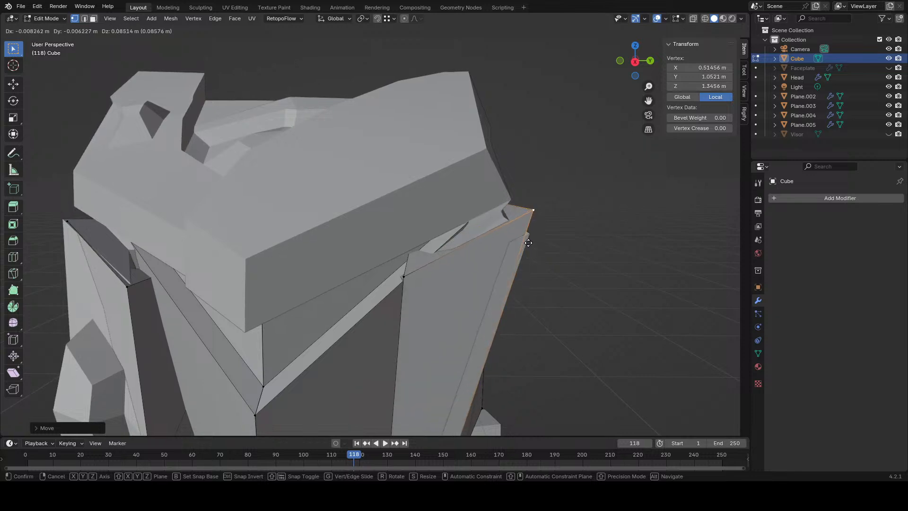
click(540, 227)
shift+click(440, 272)
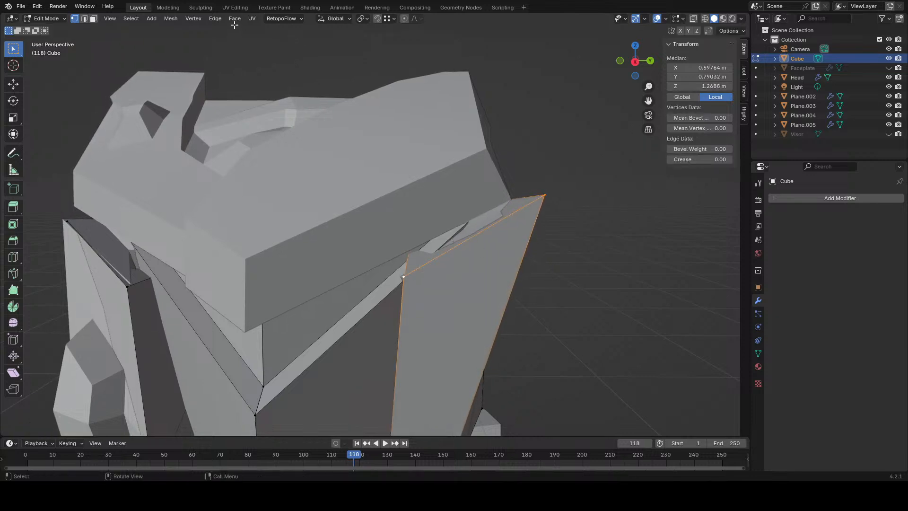
key(ctrl+e)
click(235, 45)
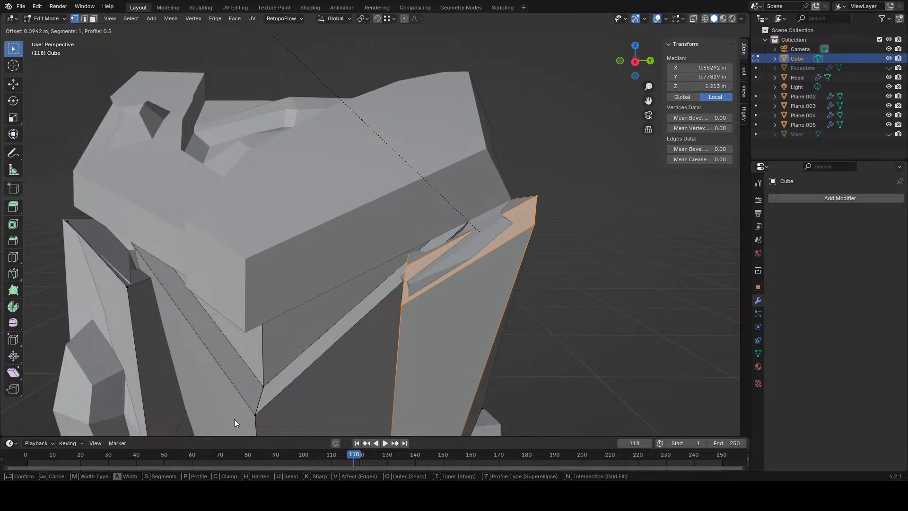
key(Escape)
- Bevel the long upper outer edge of the positive Y side panel
middle_drag(234, 419, 456, 239)
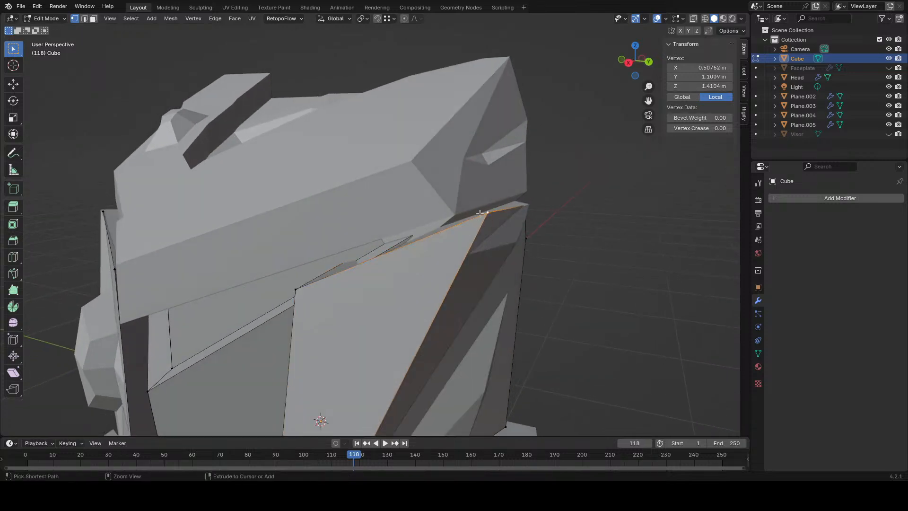
shift+click(534, 204)
middle_drag(535, 204, 254, 46)
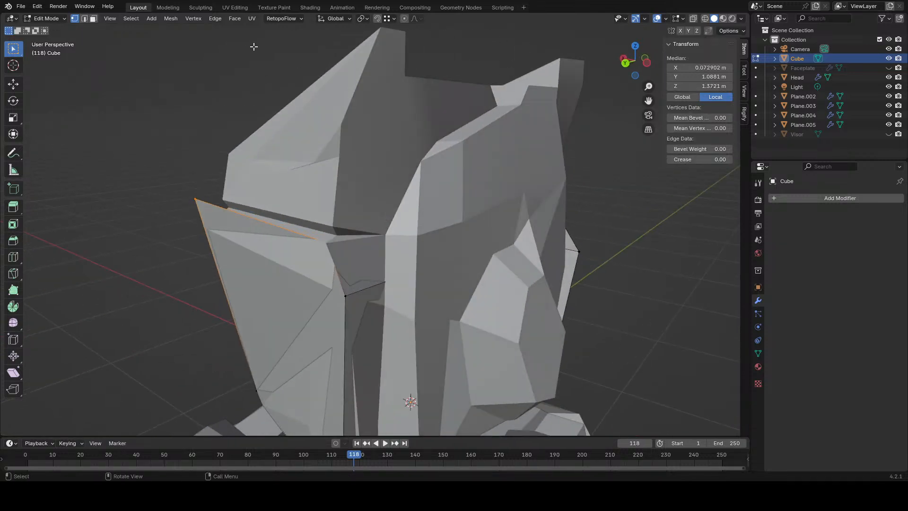
key(ctrl+e)
click(226, 24)
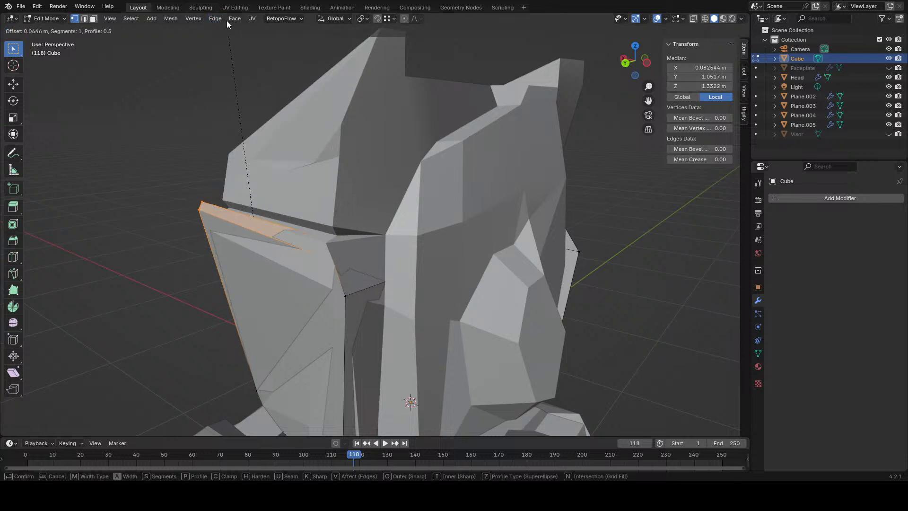
click(226, 404)
- Move the upper front vertex of the new bevel rearward along the panel's top
middle_drag(182, 253, 254, 260)
click(274, 265)
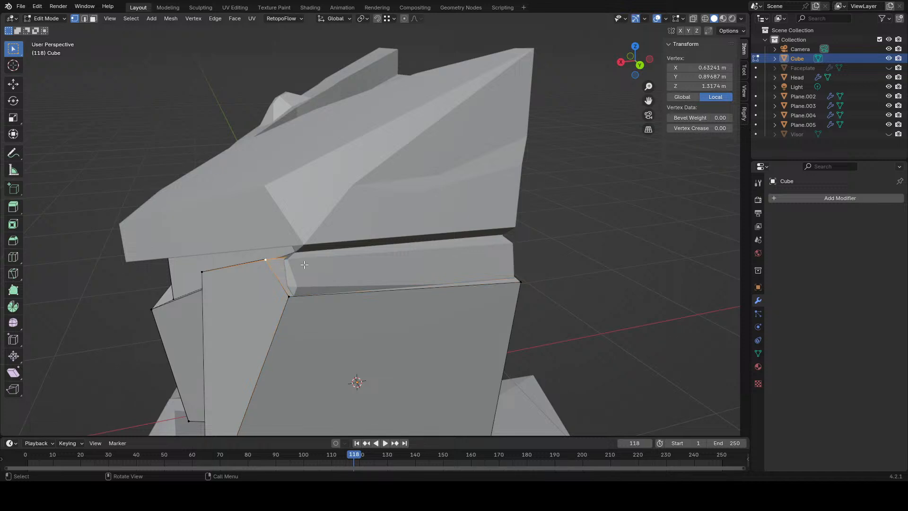
key(g)
click(334, 261)
- Knife-cut an edge across the positive Y panel's upper front face, from its front corner to the bevel's lower corner
key(ctrl+l)
middle_drag(333, 261, 265, 286)
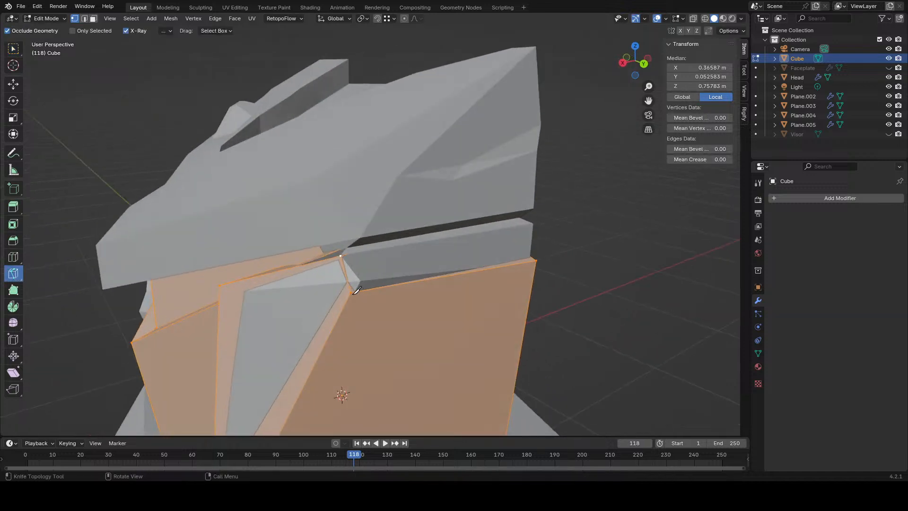
key(Return)
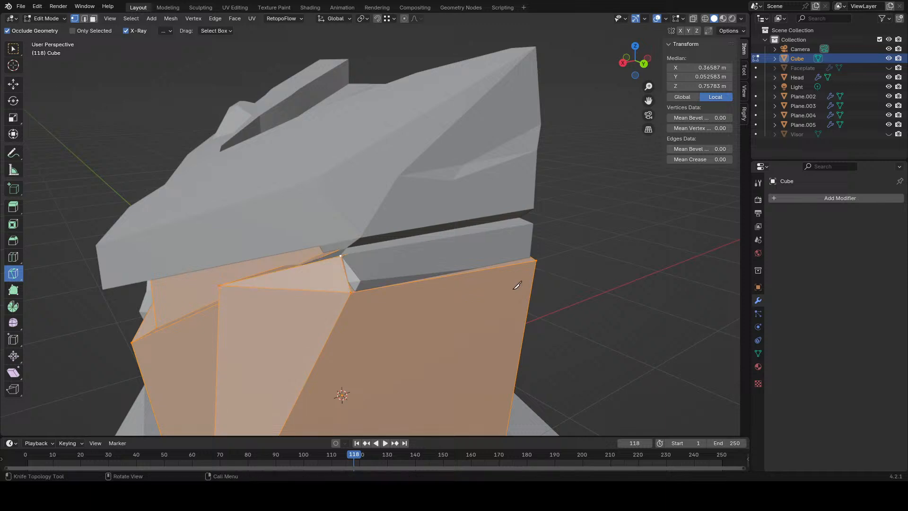
- Hide the Head object and examine the face piece from several sides
scroll(518, 286, down, 5)
click(889, 77)
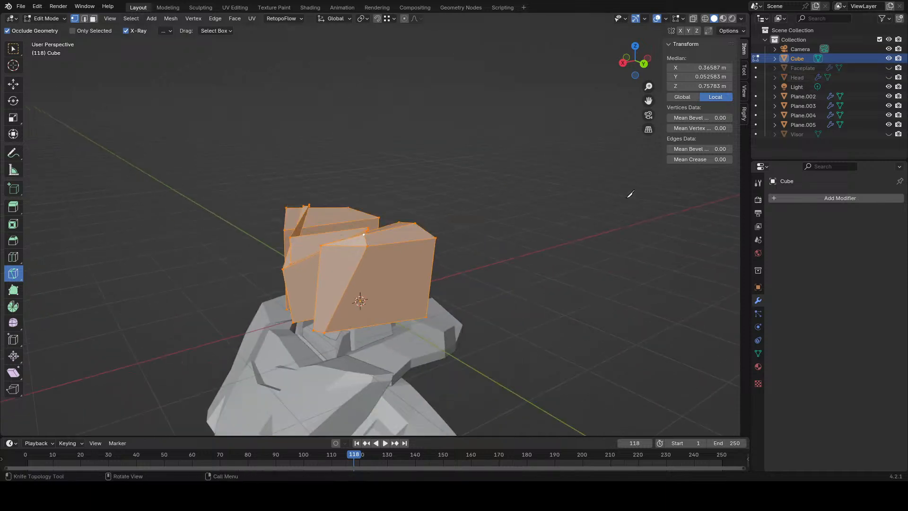
middle_drag(628, 197, 607, 256)
click(889, 77)
click(889, 78)
middle_drag(202, 150, 493, 111)
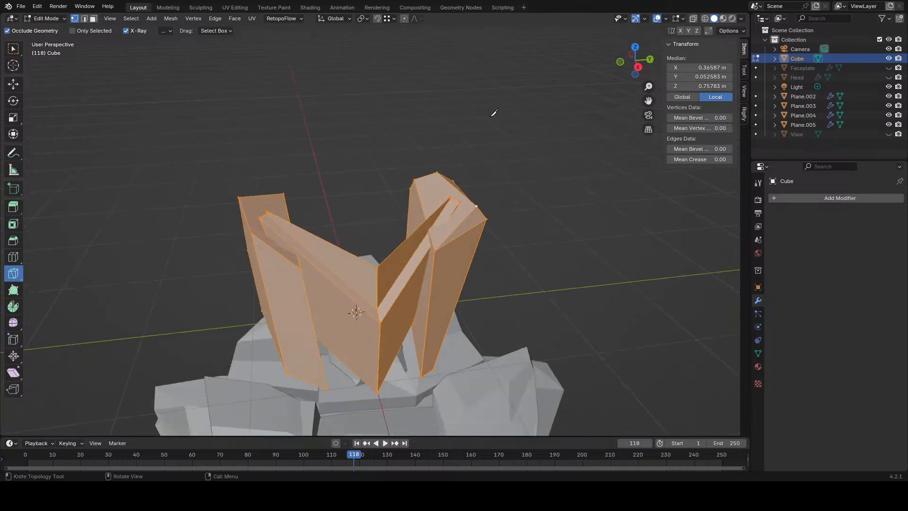
- Make the Faceplate and Head objects visible around the face piece
click(889, 68)
click(889, 68)
click(888, 67)
click(889, 77)
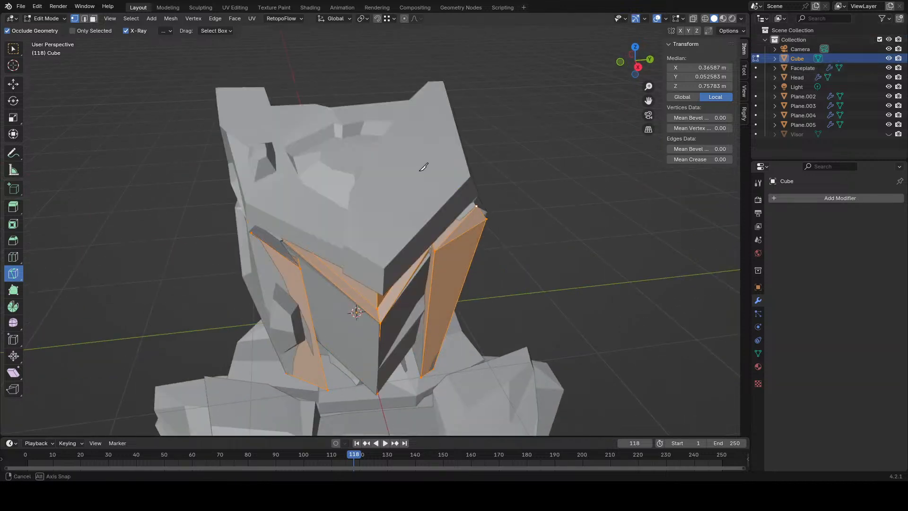
middle_drag(423, 167, 473, 162)
- Extrude the top face of the negative Y side panel upward, working in face select mode
click(44, 28)
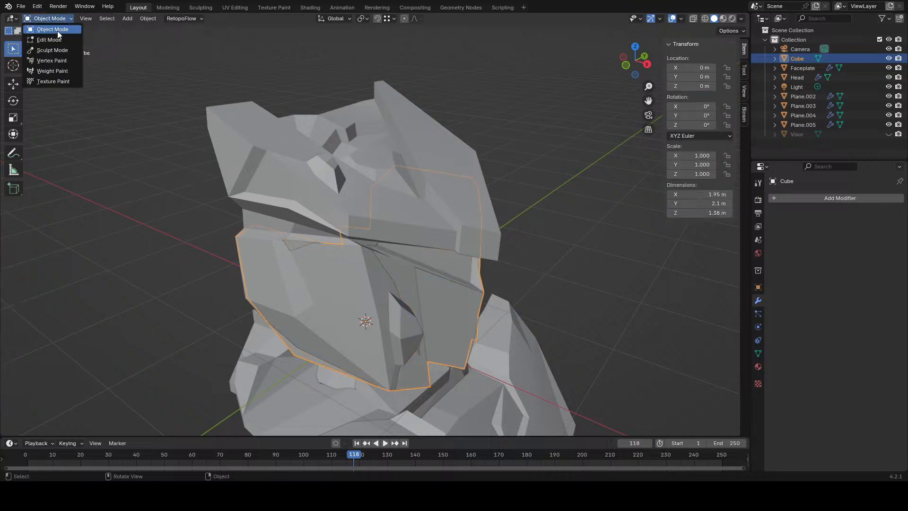
click(58, 39)
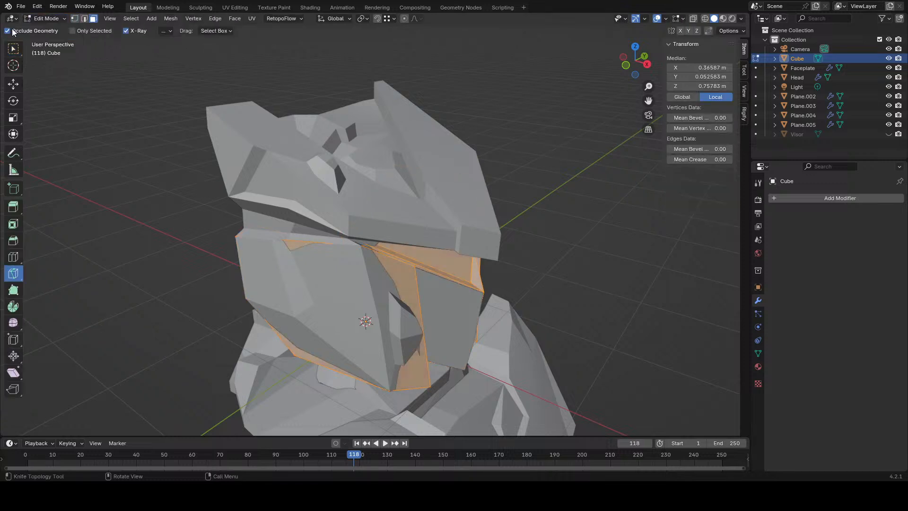
click(337, 248)
mouse_move(337, 249)
middle_down()
mouse_move(275, 218)
mouse_move(311, 215)
mouse_move(263, 216)
mouse_move(295, 206)
middle_up()
click(293, 223)
click(300, 224)
key(z)
click(268, 228)
key(a)
click(268, 214)
key(e)
click(317, 188)
- Flatten the extruded top face along Z
key(s)
key(z)
key(0)
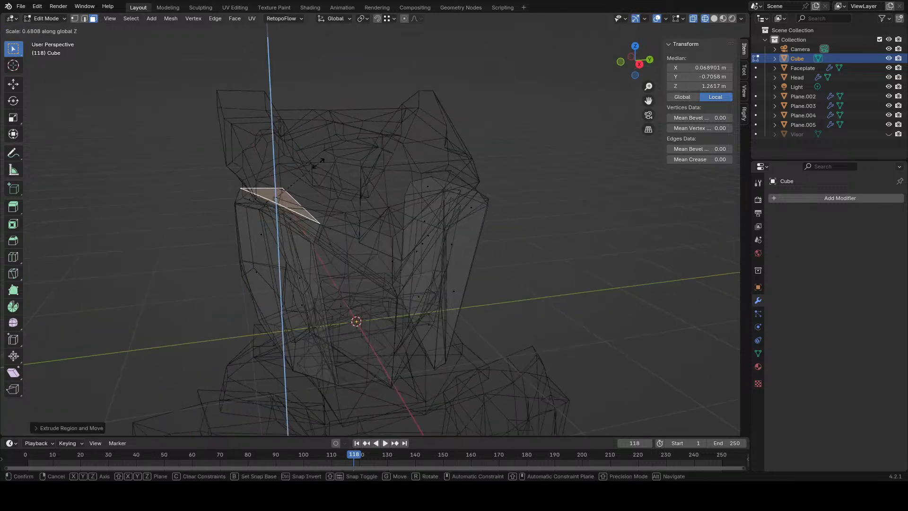
click(321, 160)
middle_drag(331, 161, 378, 170)
- Scale down the extruded face and move it to about X 0.09 m, Y -0.68 m, Z 1.19 m
key(s)
click(413, 215)
key(g)
click(400, 219)
middle_drag(402, 220, 417, 203)
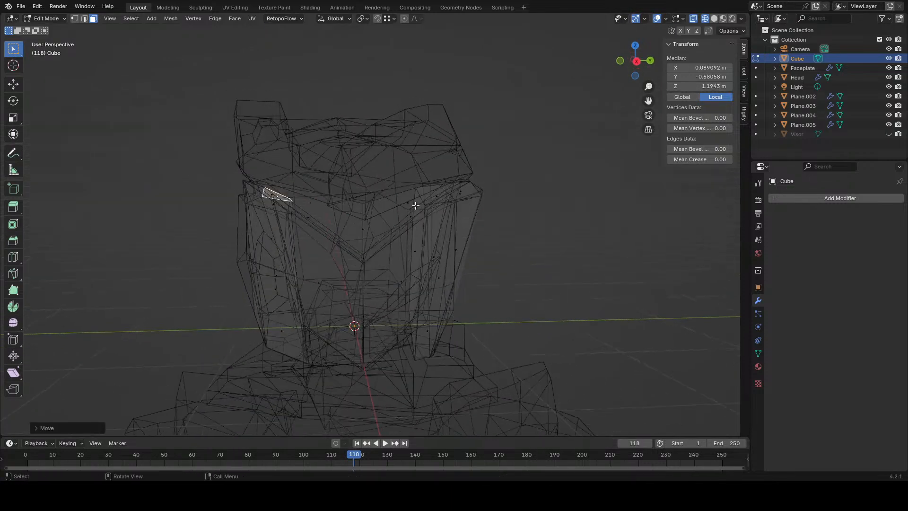
- Rotate the extruded face and reposition it under the head's rim in solid shading
key(r)
click(418, 217)
key(z)
click(523, 236)
mouse_move(523, 236)
middle_down()
mouse_move(444, 227)
mouse_move(458, 213)
middle_up()
key(g)
click(439, 224)
key(g)
click(459, 203)
- Move the lower face of the negative Y side panel along Z
middle_drag(568, 208, 509, 241)
scroll(542, 245, down, 4)
key(a)
click(525, 249)
scroll(497, 251, up, 2)
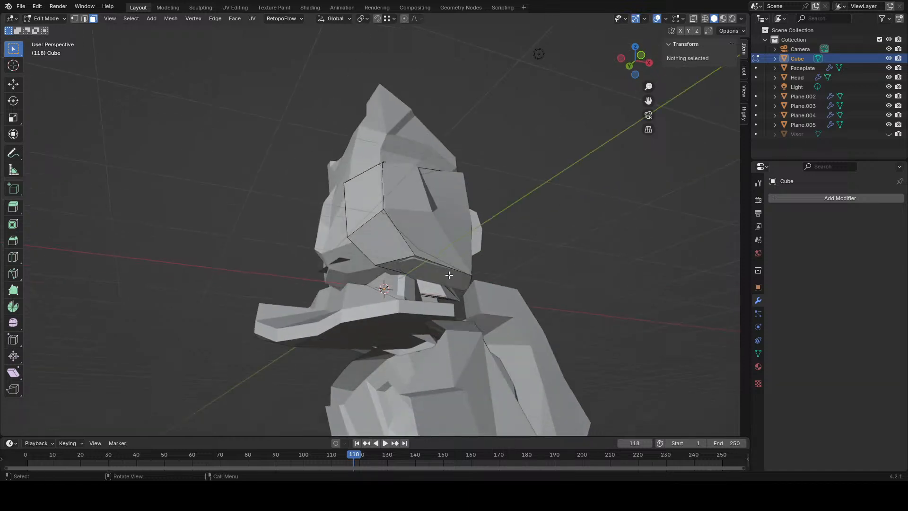
click(430, 278)
key(g)
key(z)
click(461, 264)
- Move the positive Y panel's rear face along X to about -0.45 m
middle_drag(464, 266, 489, 228)
click(590, 288)
scroll(492, 269, up, 2)
click(316, 224)
middle_drag(326, 223, 354, 224)
key(g)
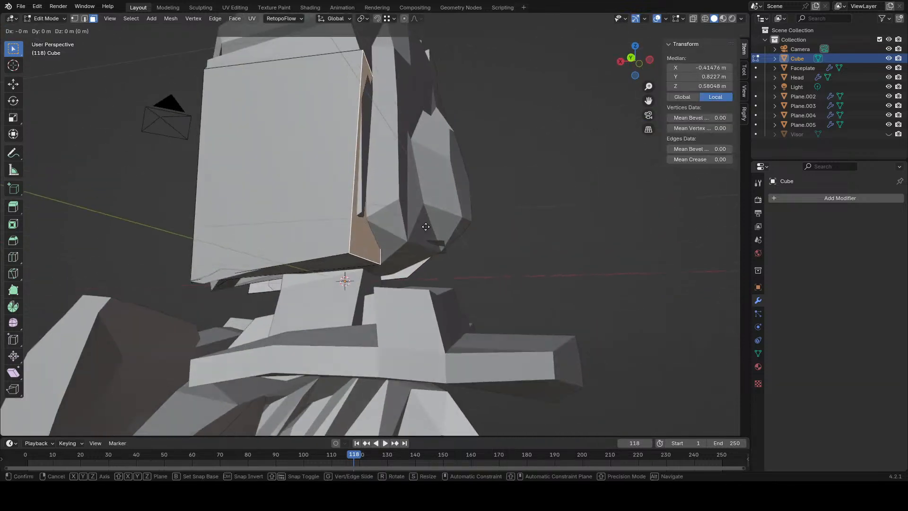
key(y)
right_click(433, 229)
key(g)
key(x)
click(435, 231)
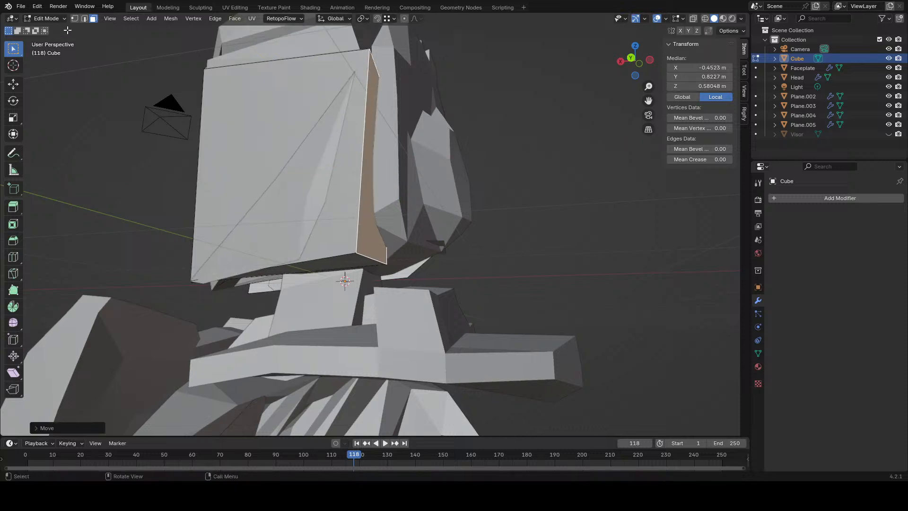
- Bevel the positive Y panel's lower rear edge with an offset of about 0.39 m
middle_drag(185, 135, 208, 133)
click(83, 18)
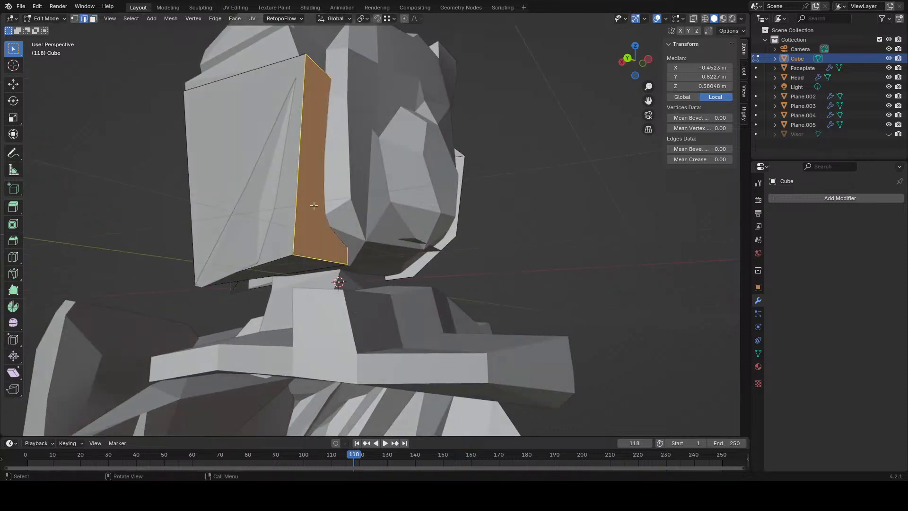
click(314, 253)
click(215, 18)
click(229, 42)
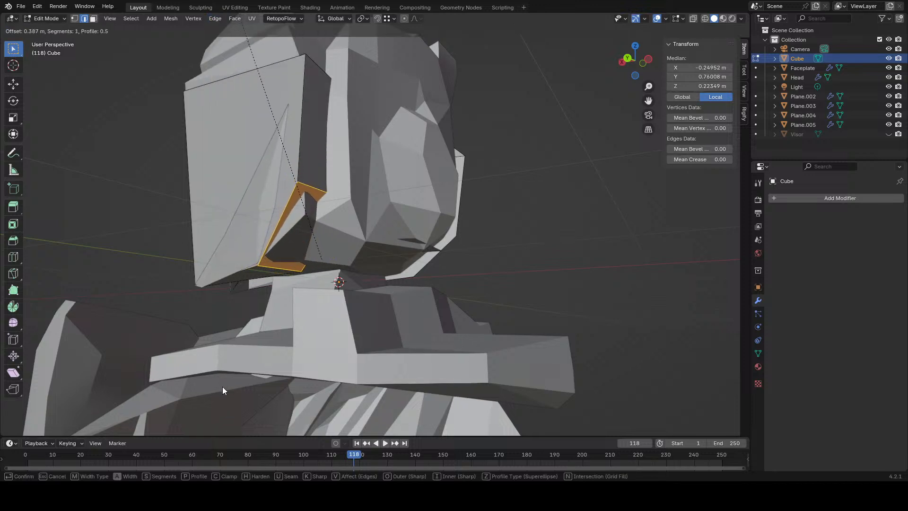
key(Escape)
- Lower the upper edge of the lower rear bevel slightly along Z and select all of the face piece's geometry
key(g)
key(z)
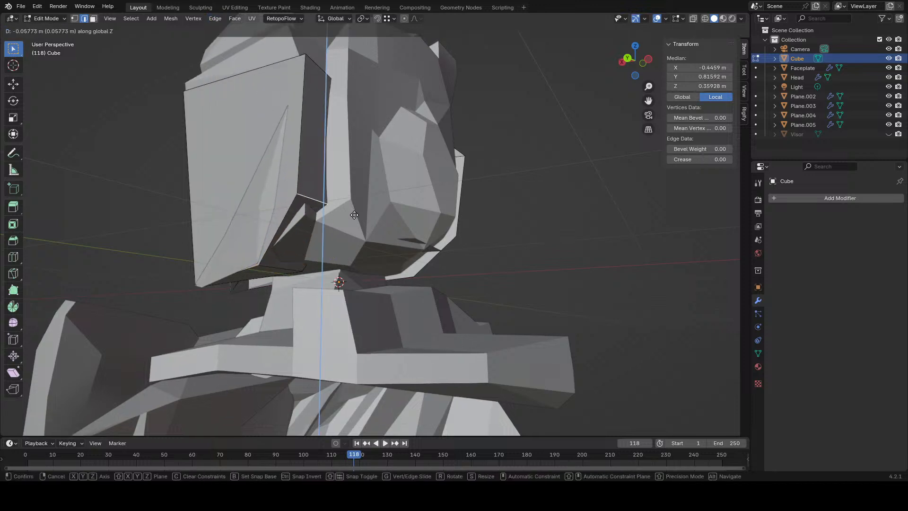
click(354, 226)
middle_drag(354, 226, 439, 276)
key(a)
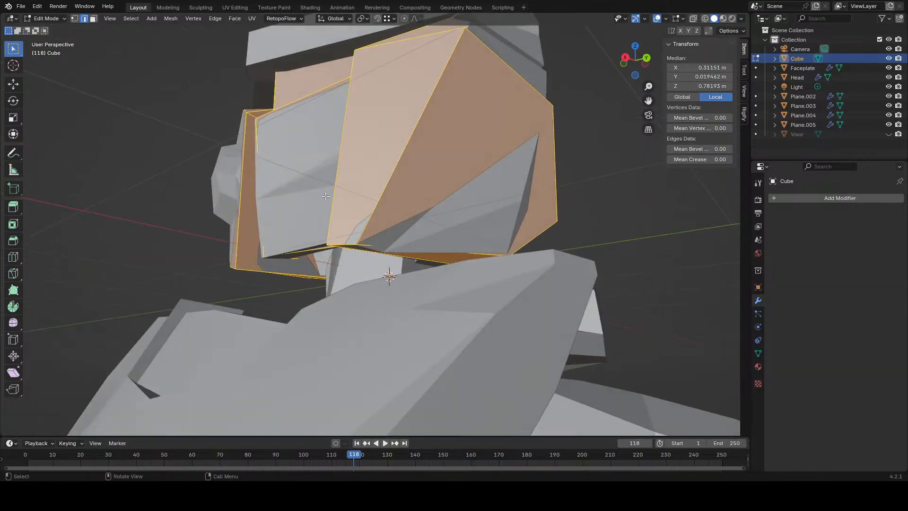
- Hide the Head and Faceplate objects, clear the selection and turn off the viewport overlays to inspect the face piece
click(889, 78)
scroll(454, 261, down, 4)
middle_drag(454, 260, 534, 307)
click(517, 273)
click(657, 18)
middle_drag(539, 90, 486, 224)
scroll(491, 324, down, 4)
middle_drag(491, 324, 440, 324)
scroll(440, 324, up, 2)
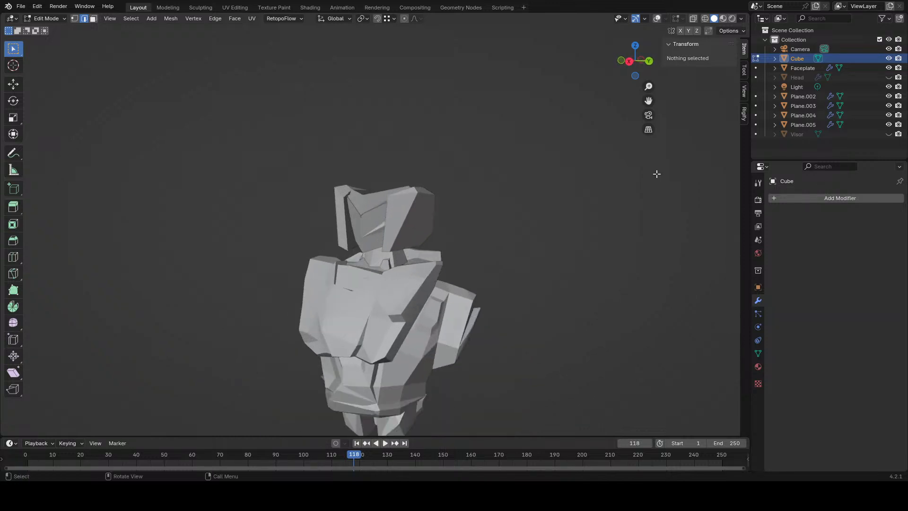
click(889, 68)
scroll(502, 203, up, 4)
middle_drag(492, 203, 522, 205)
scroll(537, 204, down, 4)
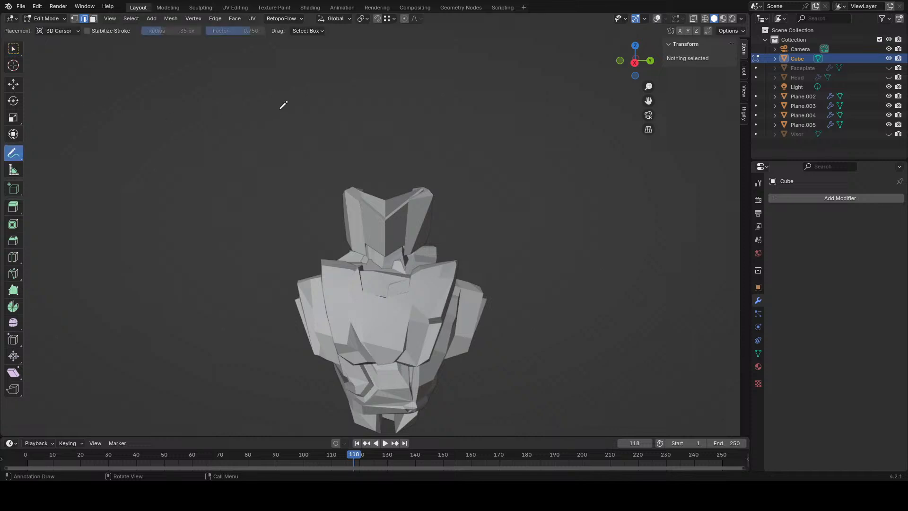
- Restore the viewport overlays and handwrite the annotation "WE'LL BE RIGHT BACK" above the model
drag(232, 67, 250, 106)
click(658, 19)
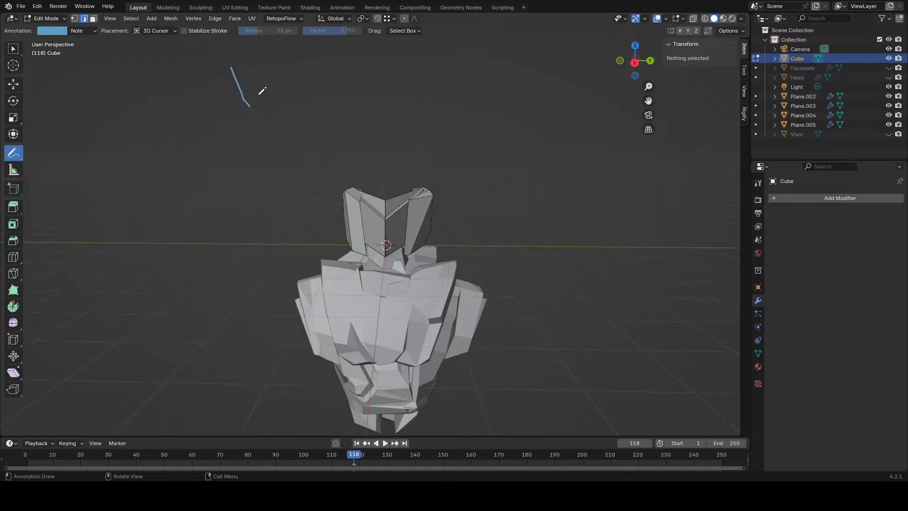
key(ctrl+z)
key(ctrl+shift+z)
mouse_move(250, 106)
mouse_down()
mouse_move(262, 66)
mouse_move(268, 85)
mouse_move(278, 77)
mouse_move(312, 102)
mouse_move(310, 69)
mouse_move(356, 108)
mouse_up()
mouse_move(360, 69)
mouse_down()
mouse_move(359, 107)
mouse_move(380, 107)
mouse_up()
mouse_move(409, 71)
mouse_down()
mouse_move(408, 112)
mouse_move(409, 70)
mouse_up()
mouse_move(439, 77)
mouse_down()
mouse_move(456, 110)
mouse_move(464, 83)
mouse_up()
mouse_move(488, 114)
mouse_down()
mouse_move(507, 85)
mouse_move(504, 118)
mouse_move(522, 79)
mouse_up()
mouse_move(545, 83)
mouse_down()
mouse_move(531, 90)
mouse_move(551, 112)
mouse_move(572, 92)
mouse_move(565, 125)
mouse_move(584, 84)
mouse_up()
drag(579, 77, 607, 78)
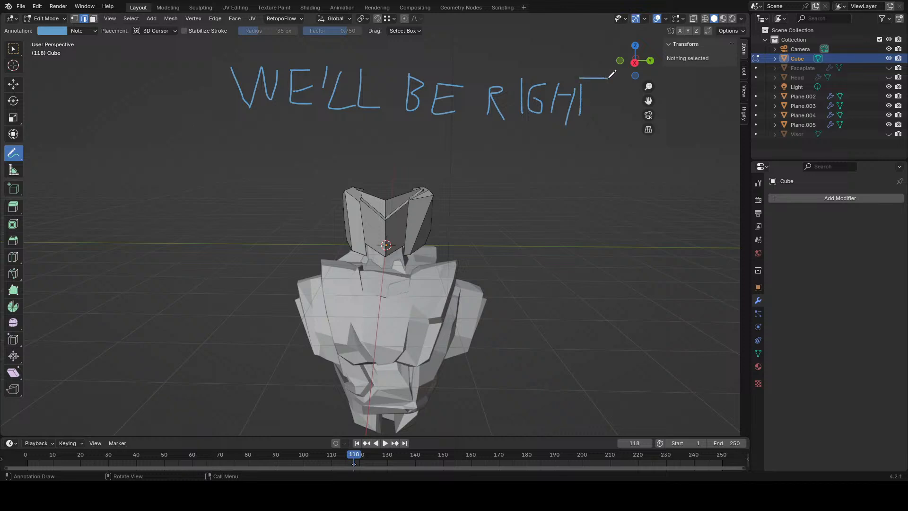
mouse_move(325, 131)
mouse_down()
mouse_move(319, 166)
mouse_move(326, 129)
mouse_up()
mouse_move(348, 158)
mouse_down()
mouse_move(360, 129)
mouse_move(372, 160)
mouse_move(381, 139)
mouse_move(408, 159)
mouse_move(447, 126)
mouse_move(447, 150)
mouse_move(463, 167)
mouse_up()
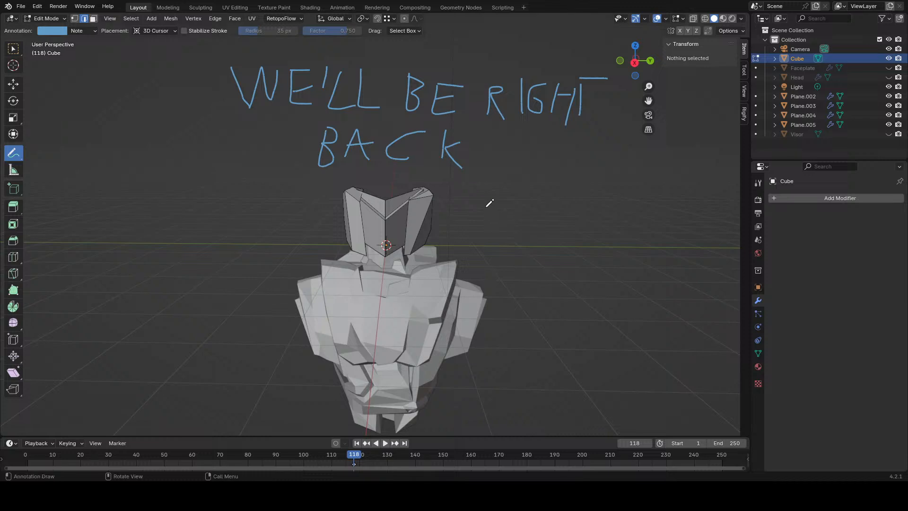
- Delete the handwritten annotation data from the viewport
mouse_move(490, 203)
middle_down()
mouse_move(472, 200)
mouse_move(498, 211)
mouse_move(477, 205)
middle_up()
scroll(475, 190, down, 1)
right_click(473, 112)
shift+middle_drag(487, 136, 486, 171)
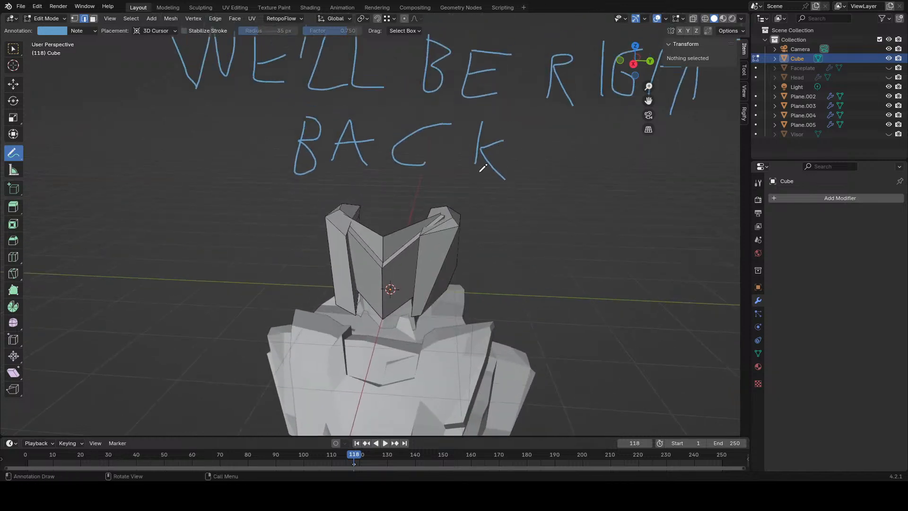
scroll(381, 99, down, 2)
middle_drag(382, 100, 340, 109)
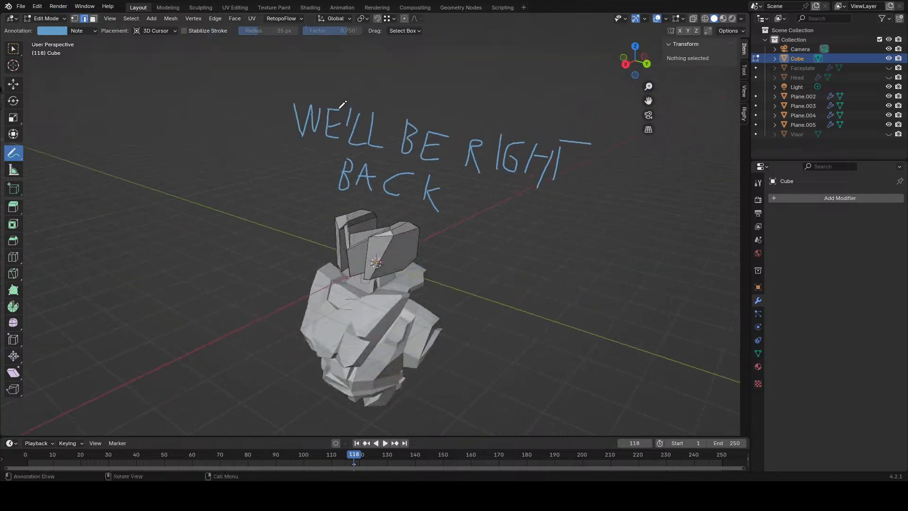
middle_drag(436, 132, 352, 140)
scroll(349, 147, up, 2)
mouse_move(331, 180)
middle_down()
mouse_move(284, 187)
mouse_move(514, 194)
mouse_move(405, 202)
middle_up()
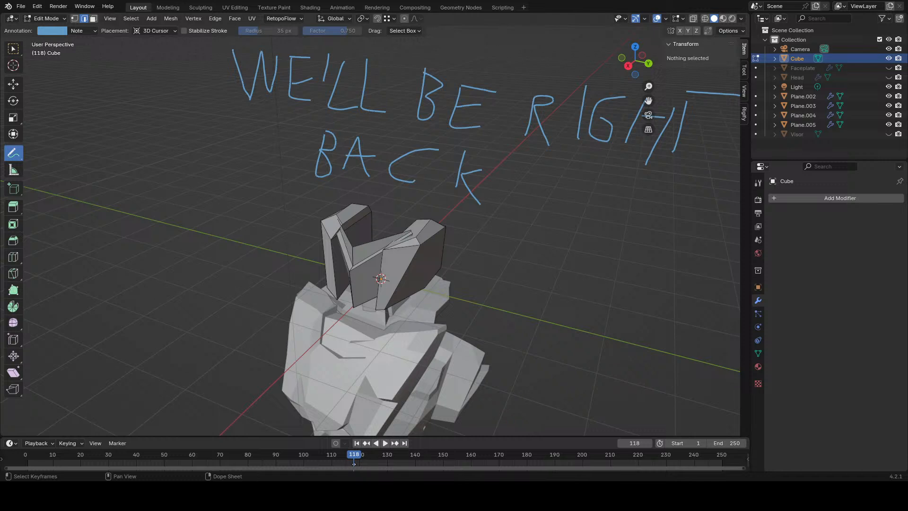
click(744, 93)
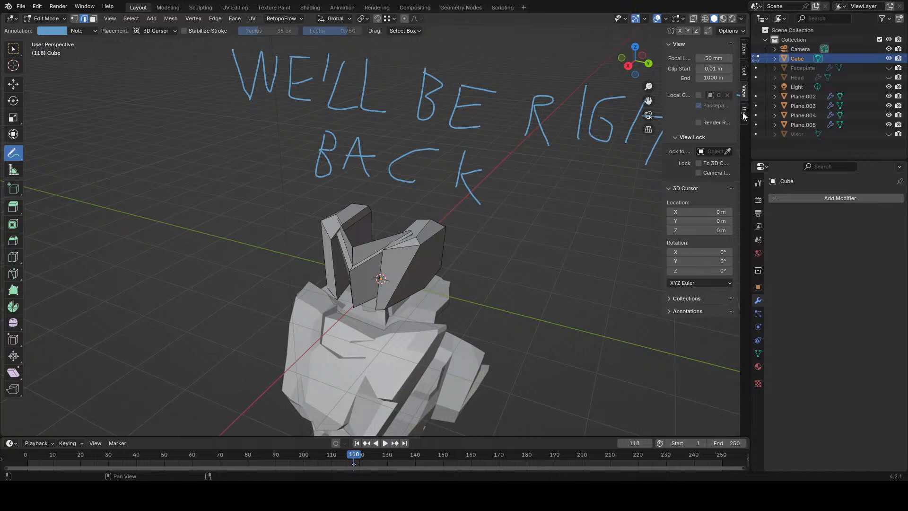
click(687, 311)
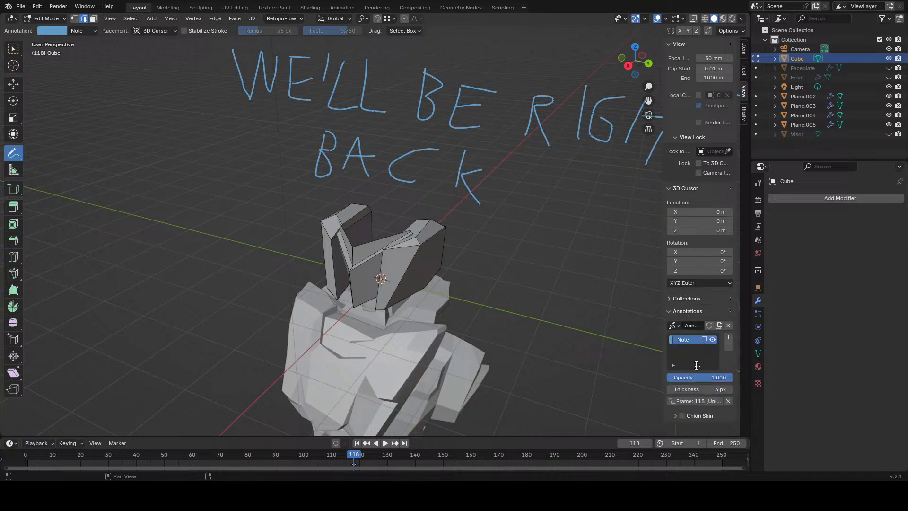
click(728, 326)
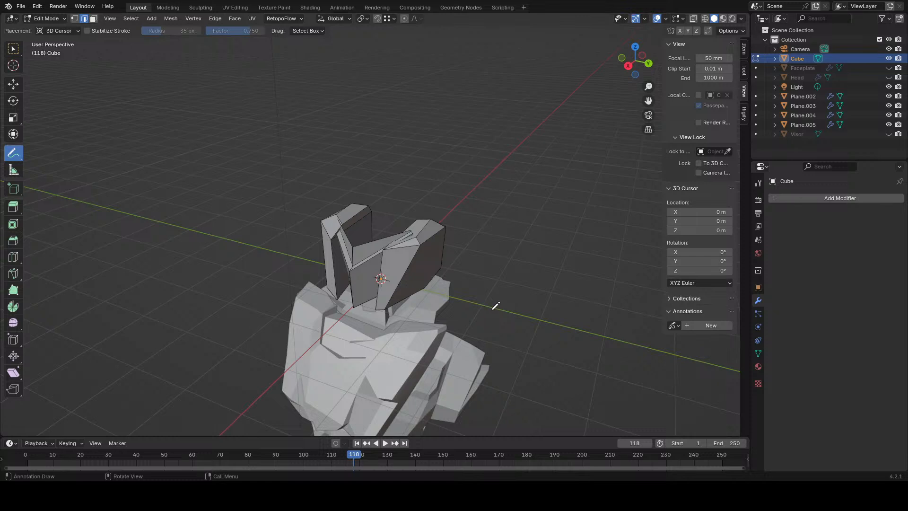
- Return to box selection with face select mode, staying in Edit Mode on the face piece
middle_drag(489, 307, 500, 256)
scroll(539, 277, up, 2)
scroll(514, 259, up, 1)
click(56, 19)
click(53, 28)
scroll(516, 255, up, 1)
click(47, 19)
click(47, 39)
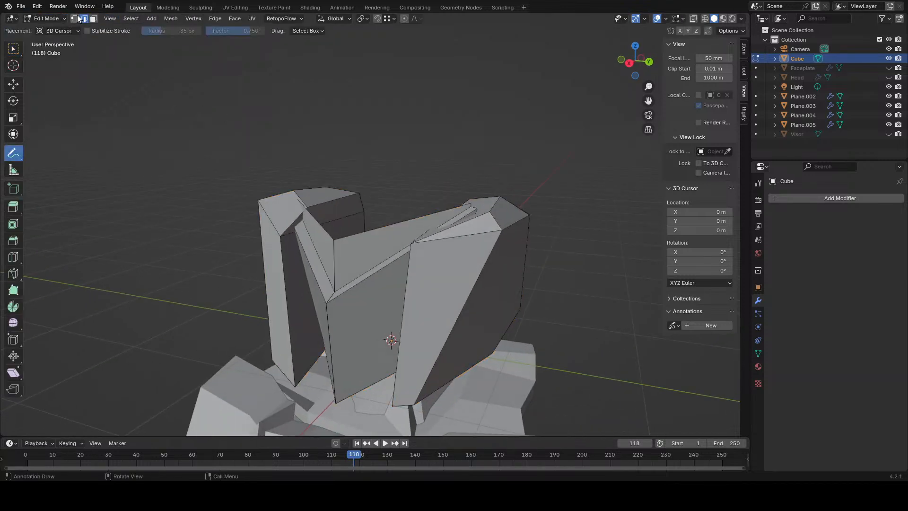
click(15, 47)
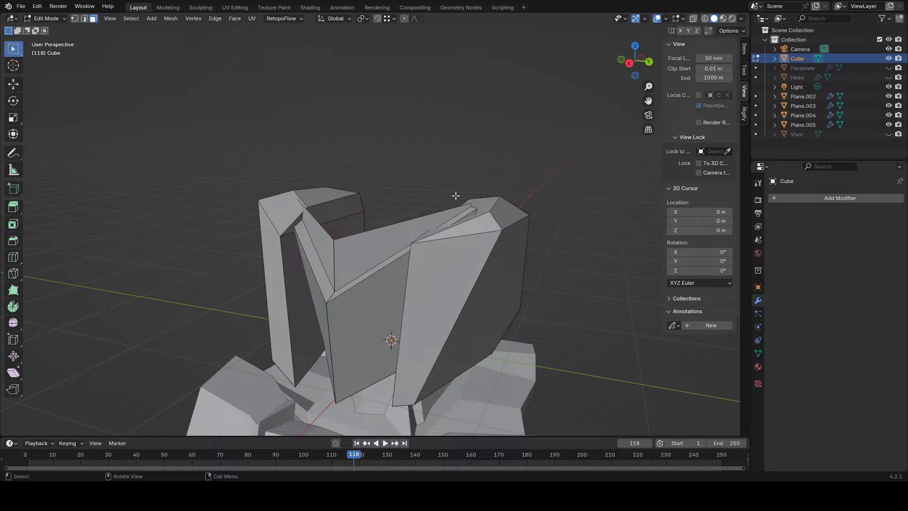
- Raise the inner top face of the positive Y side panel along Z and try scaling it along Z
key(g)
key(z)
click(549, 220)
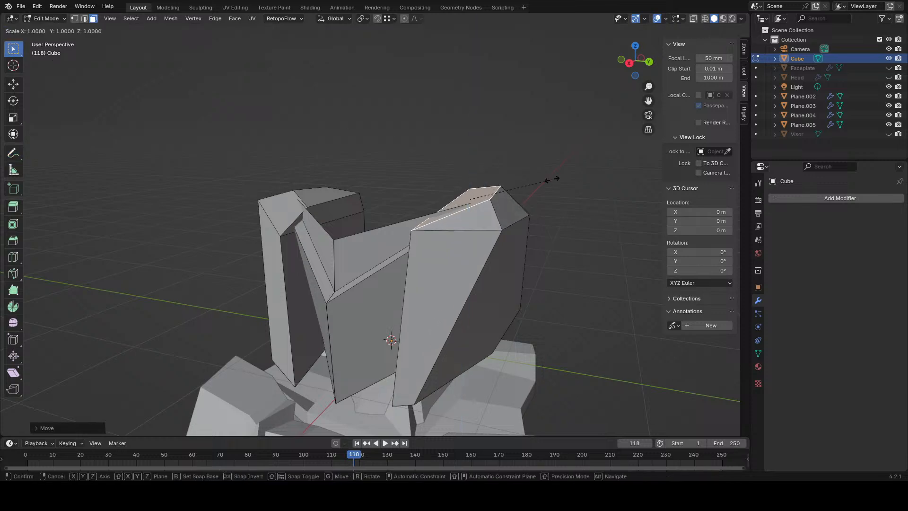
key(s)
key(z)
click(543, 217)
- Fine-tune the height and Z scale of the positive Y panel's inner top face from the front view
middle_drag(543, 218, 540, 183)
key(g)
key(z)
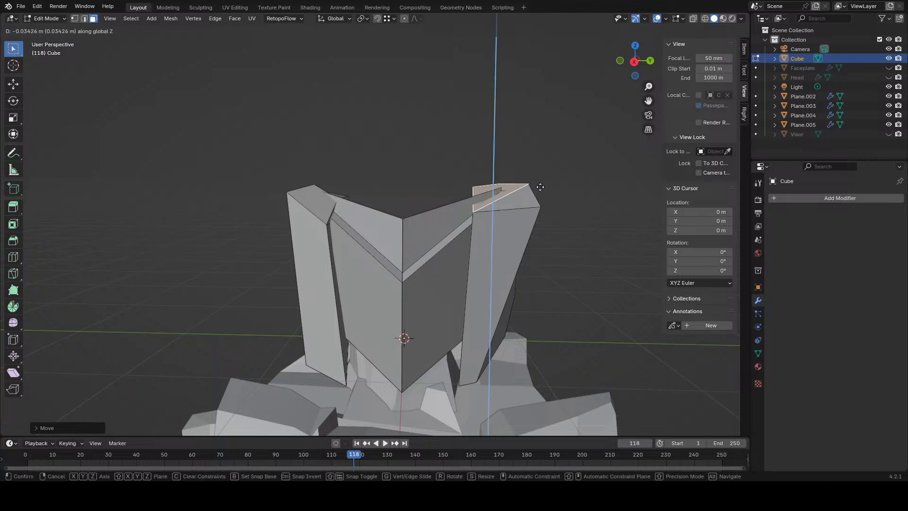
click(541, 183)
key(s)
key(z)
click(536, 141)
key(g)
key(z)
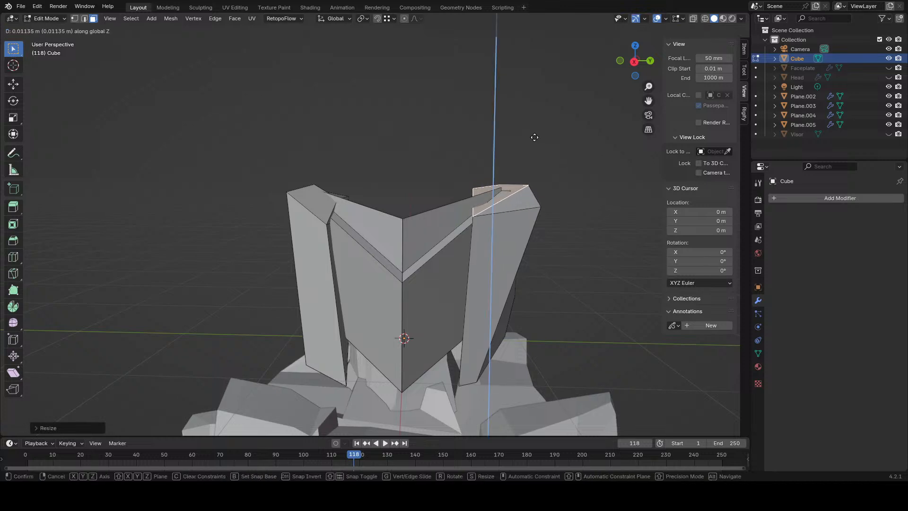
click(533, 137)
key(s)
key(z)
click(523, 115)
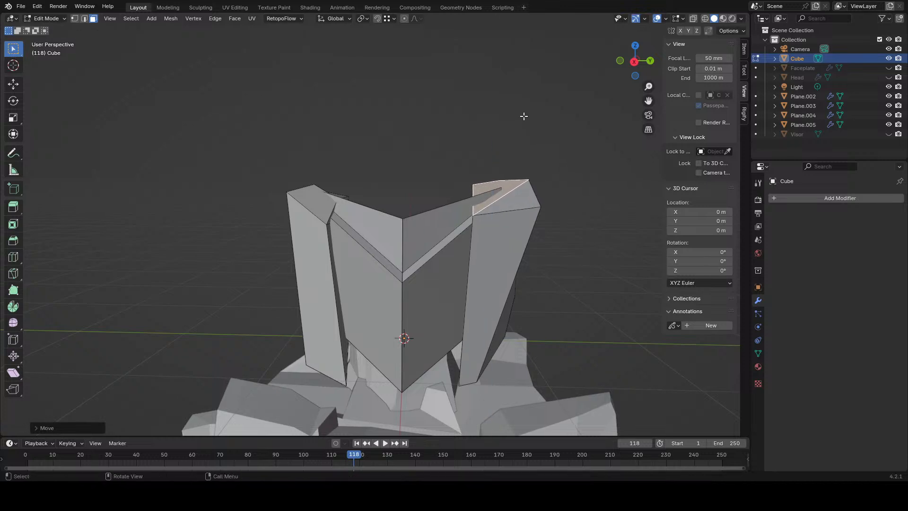
- Move the front top face of the negative Y side panel slightly along Z
middle_drag(523, 115, 396, 171)
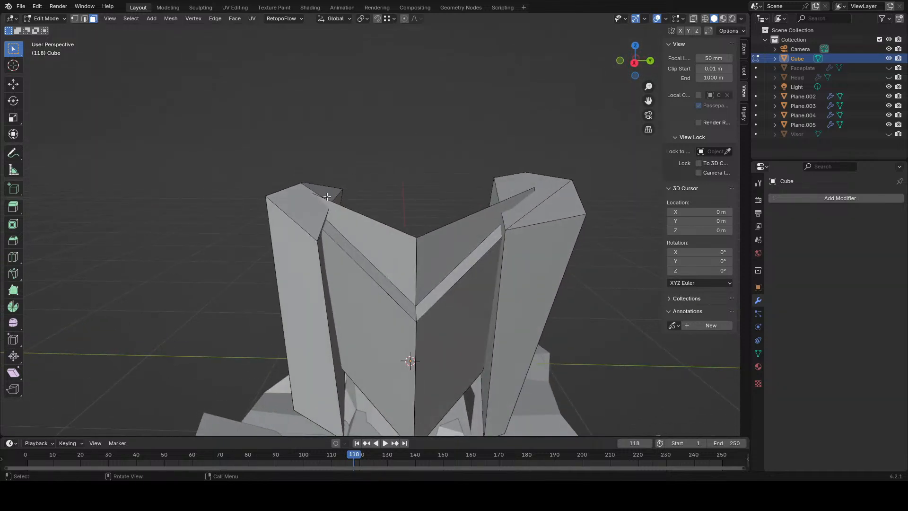
key(g)
key(z)
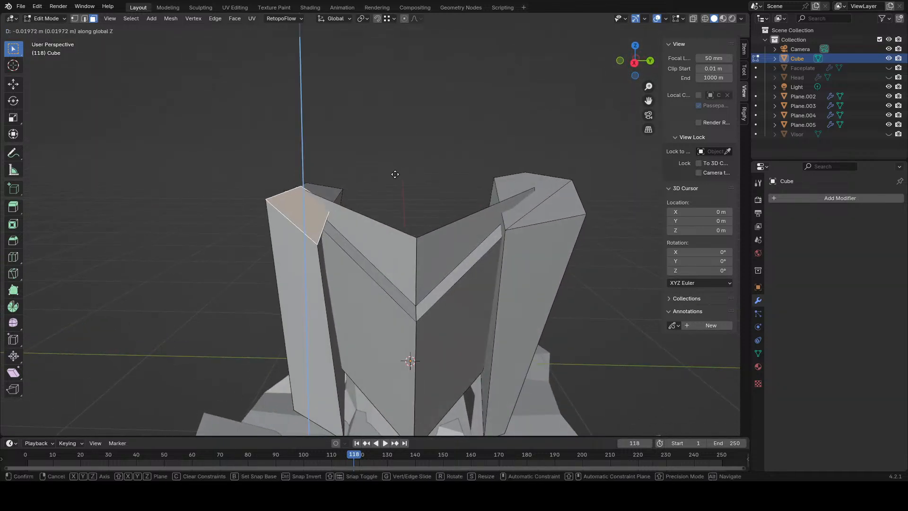
click(394, 170)
middle_drag(394, 169, 445, 210)
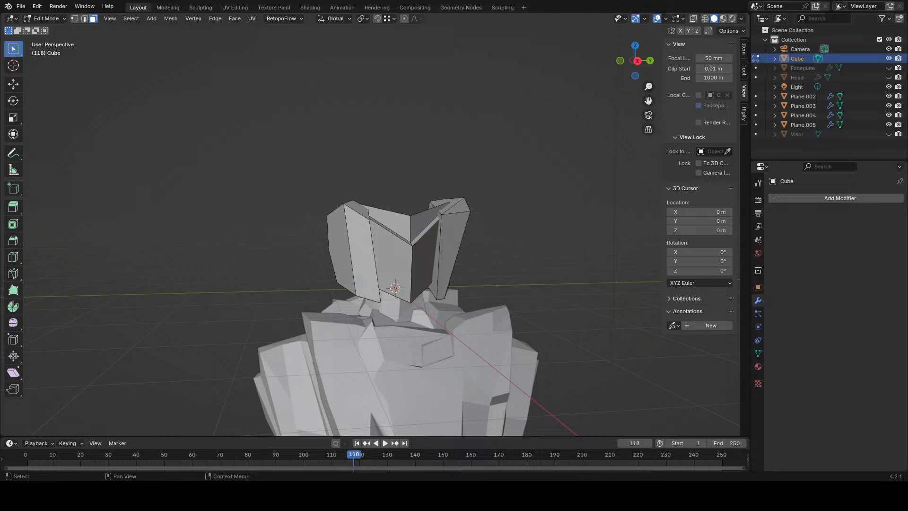
- Show the Head object again and duplicate an upper rear vertex of the positive Y side panel
scroll(600, 227, up, 4)
middle_drag(526, 224, 388, 258)
middle_drag(553, 208, 481, 200)
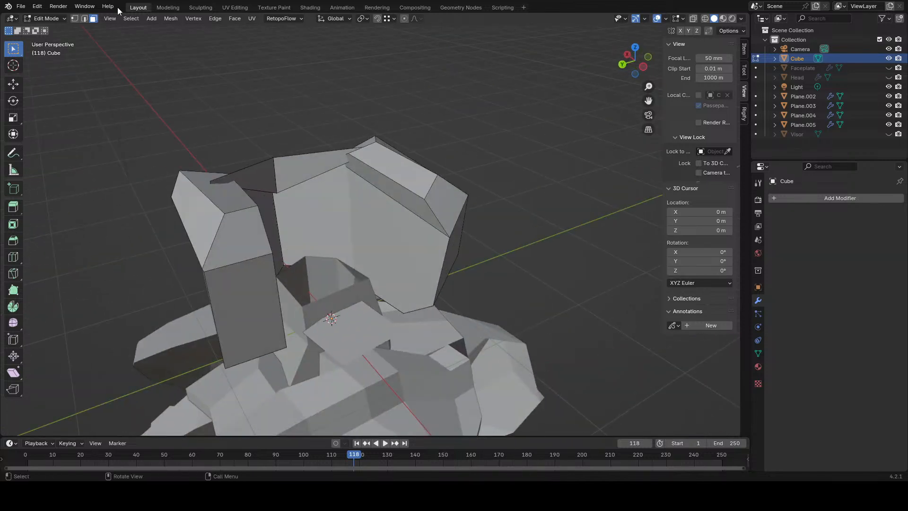
click(75, 18)
middle_drag(302, 198, 484, 229)
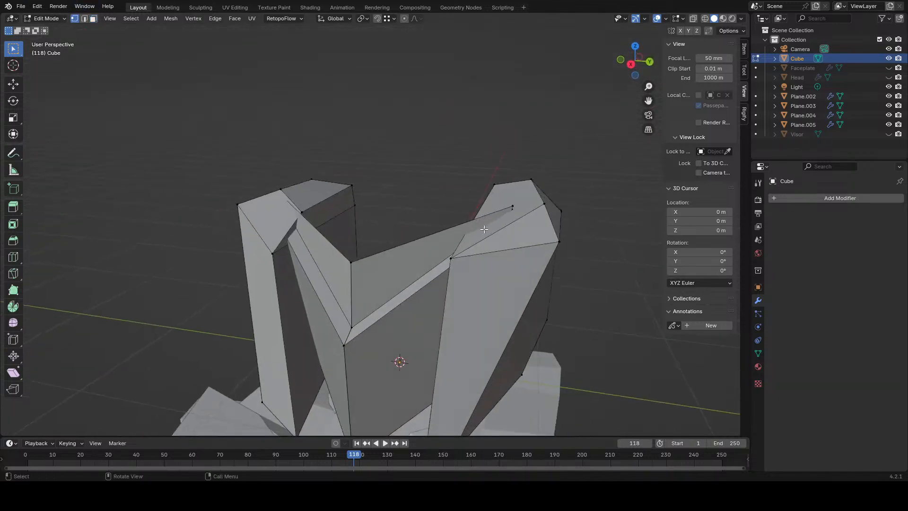
click(493, 180)
click(889, 77)
middle_drag(544, 246, 493, 247)
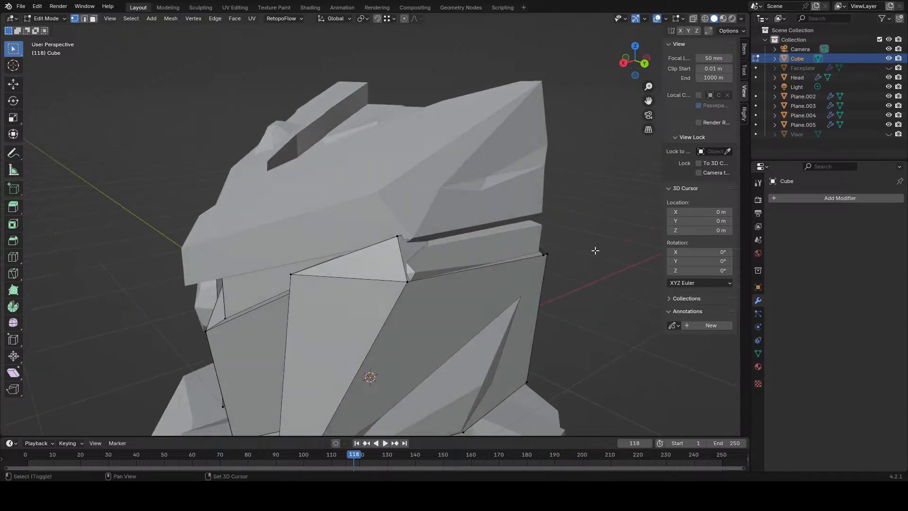
key(shift+d)
click(374, 157)
middle_drag(374, 157, 455, 178)
- Move the duplicated vertex to the lower corner beside the head's front brow block
key(g)
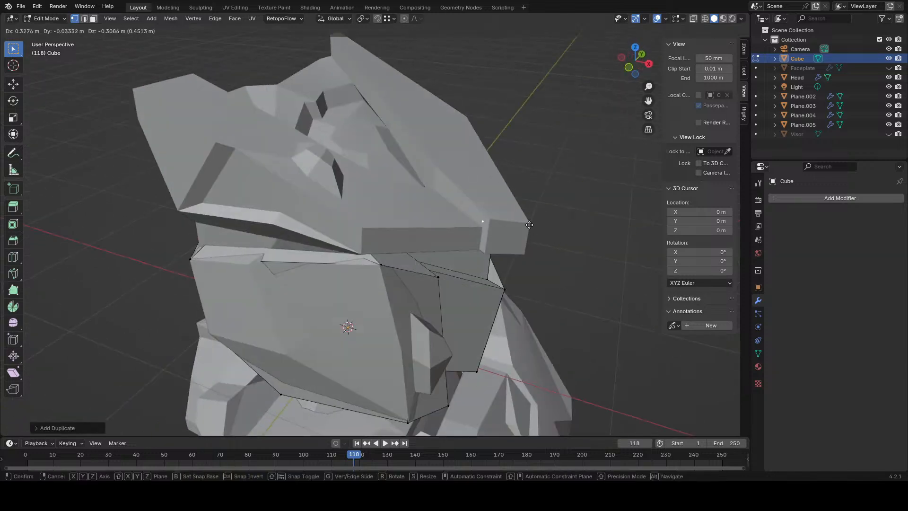
click(533, 249)
scroll(487, 208, up, 4)
middle_drag(533, 249, 459, 166)
key(g)
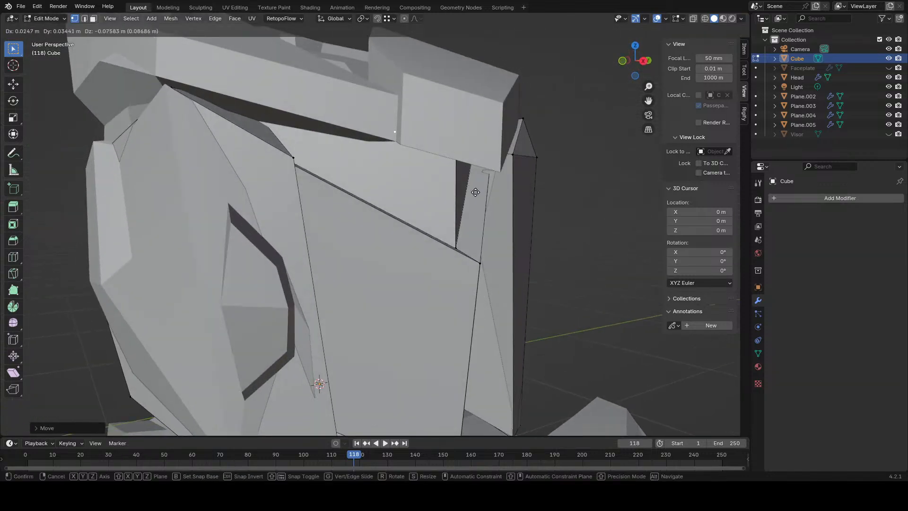
click(478, 192)
- Extrude the vertex upward into an edge, and extrude that edge into a face fitted along the head's upper rim
key(e)
click(488, 126)
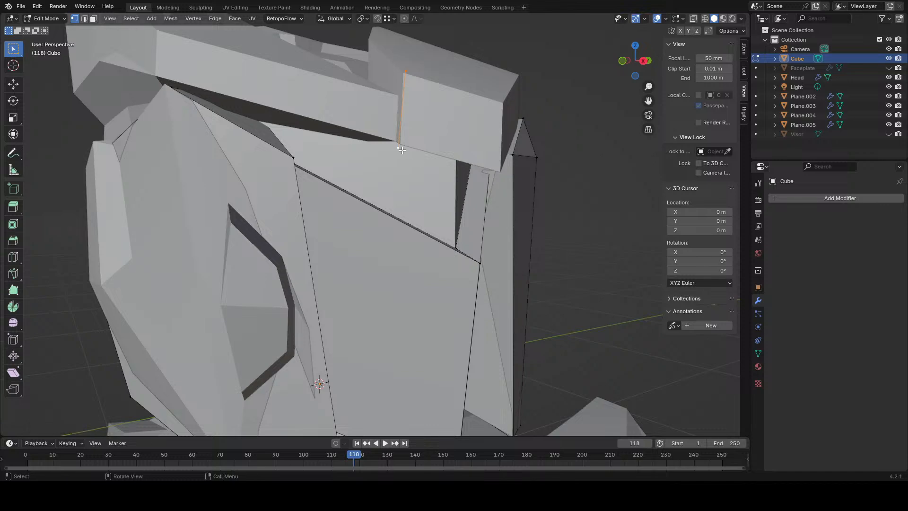
middle_drag(402, 150, 494, 223)
key(e)
click(421, 151)
middle_drag(421, 156, 541, 256)
key(g)
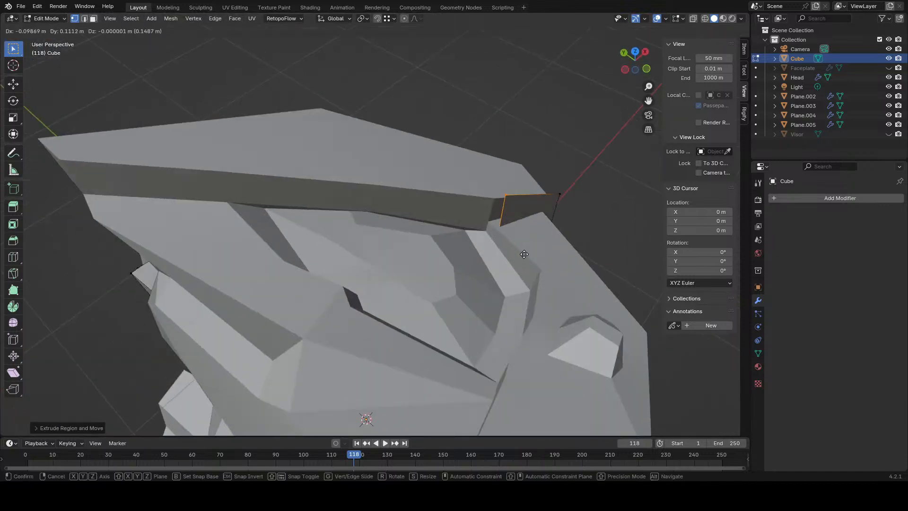
click(517, 242)
key(g)
click(512, 218)
- Extrude the strip's end edge along the upper rim to the head's positive Y rear tip and adjust its position
shift+middle_drag(502, 213, 528, 289)
key(e)
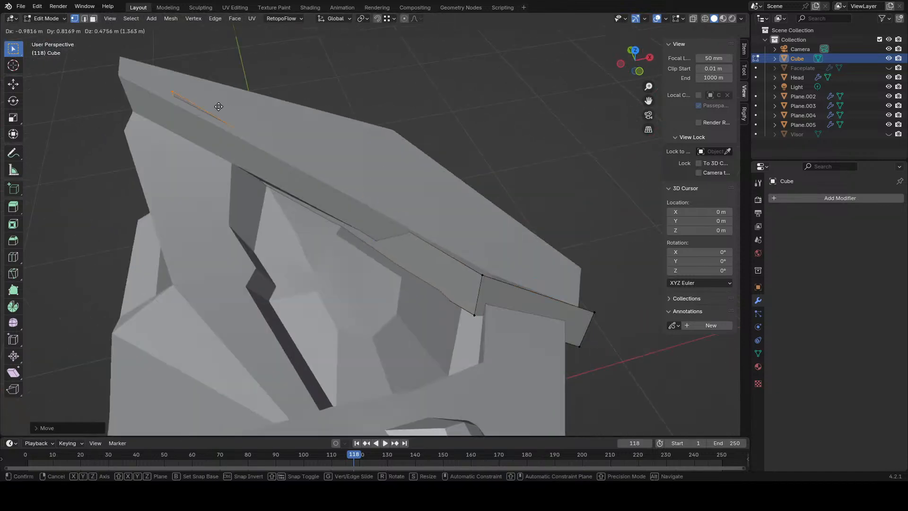
click(123, 75)
middle_drag(124, 75, 461, 236)
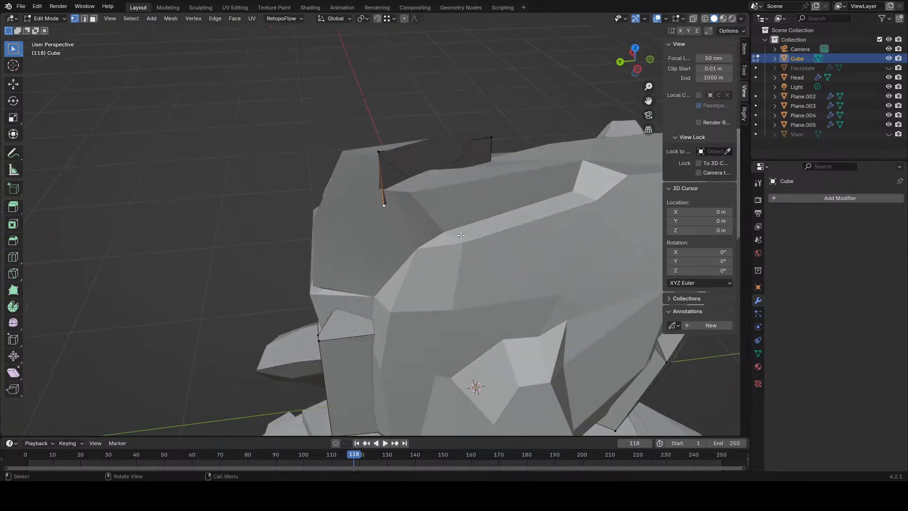
key(g)
click(439, 207)
- Pull the strip's lower rear vertices down along the back of the head's upper plate
middle_drag(439, 207, 353, 194)
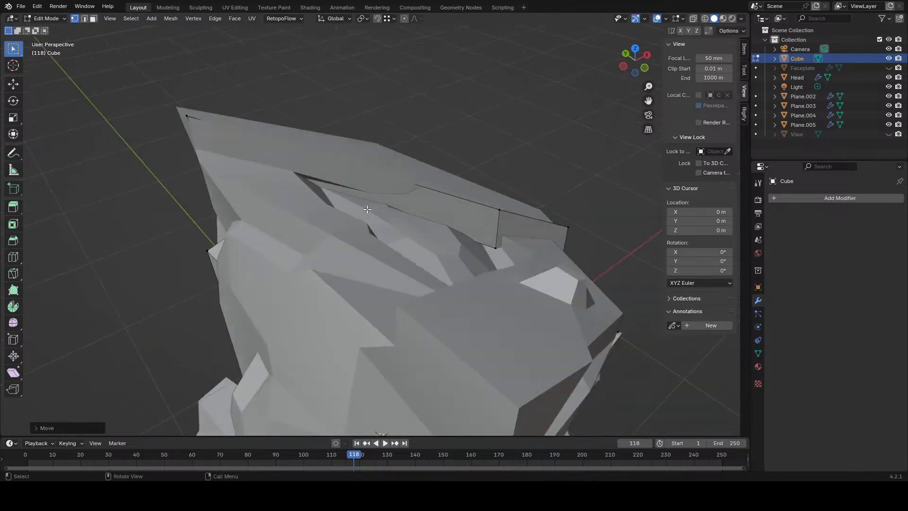
mouse_move(189, 125)
middle_down()
mouse_move(314, 148)
mouse_move(463, 214)
mouse_move(554, 200)
mouse_move(459, 209)
mouse_move(476, 183)
mouse_move(464, 179)
middle_up()
key(g)
click(440, 225)
key(z)
click(411, 148)
key(z)
key(g)
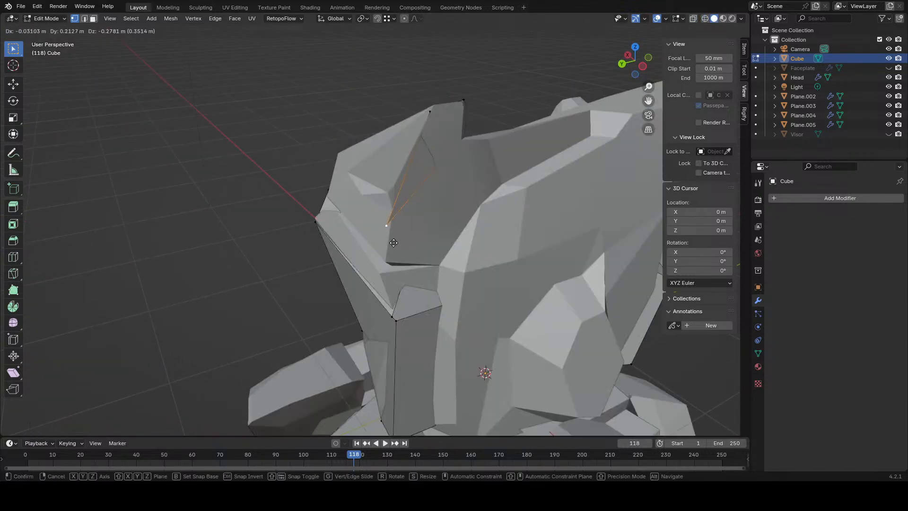
click(394, 276)
key(z)
click(336, 166)
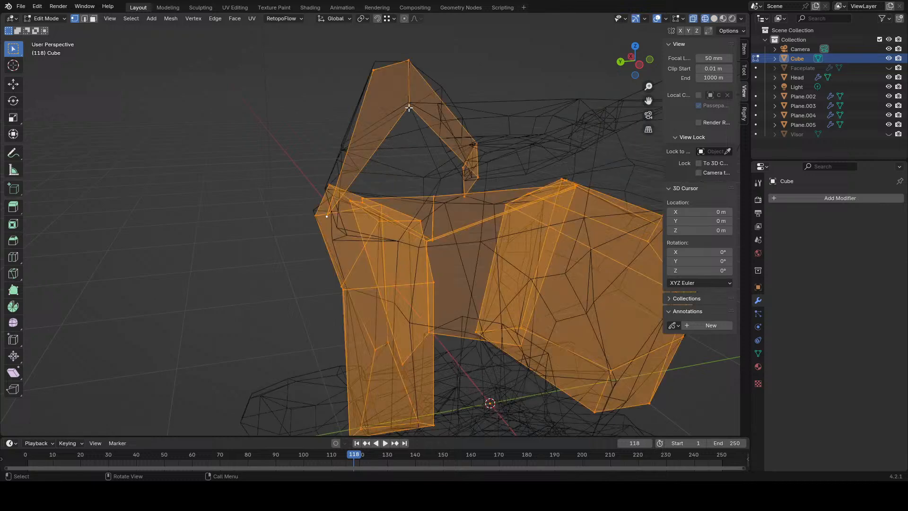
- Reposition the strip's rear vertices to follow the rear edge of the head's upper plate on the positive Y side
key(z)
click(430, 114)
key(g)
click(415, 236)
key(g)
mouse_move(415, 237)
middle_down()
mouse_move(343, 207)
mouse_move(426, 222)
mouse_move(527, 224)
middle_up()
click(361, 226)
key(g)
click(458, 202)
key(g)
click(516, 217)
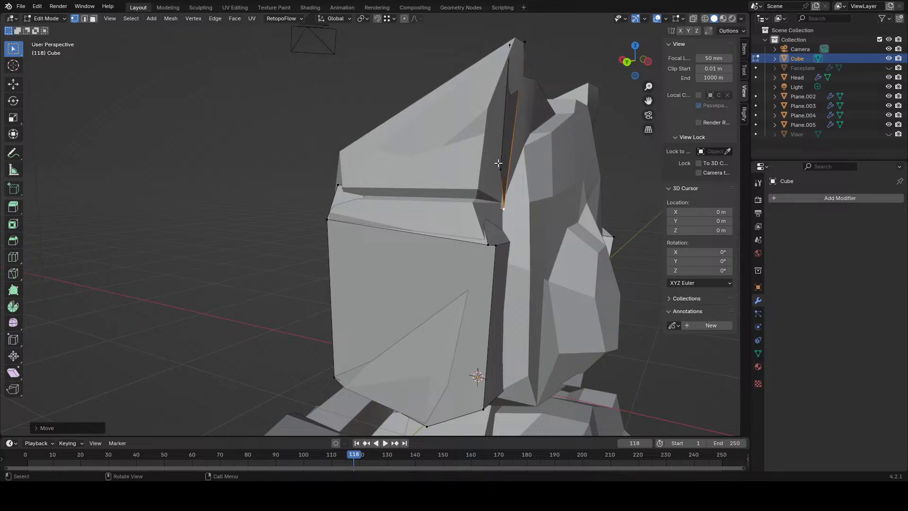
- Refine the strip's lower rear vertex so it sits at the upper plate's lower rear corner
key(g)
middle_drag(500, 165, 537, 246)
click(475, 202)
key(g)
click(448, 198)
key(g)
click(445, 207)
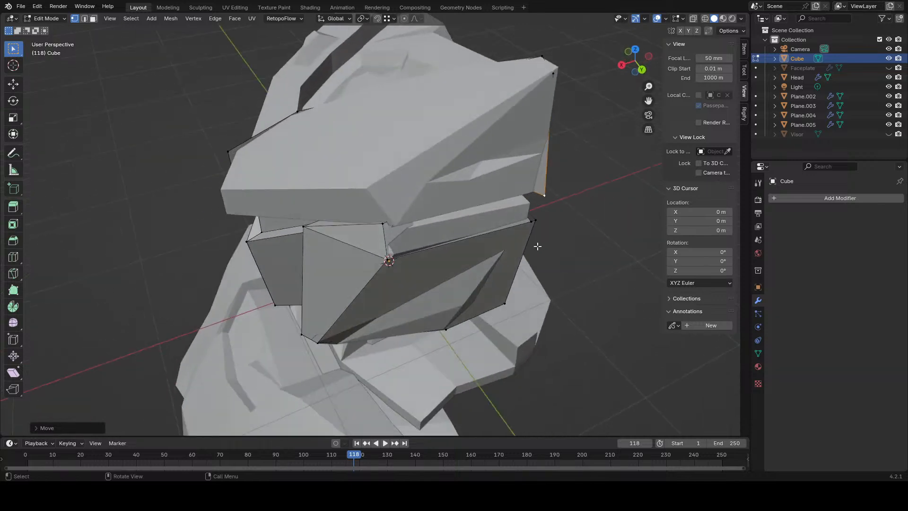
- Extrude the strip's rear edge forward over the positive Y side of the head's upper plate
shift+click(552, 83)
key(e)
click(406, 172)
middle_drag(406, 189, 352, 173)
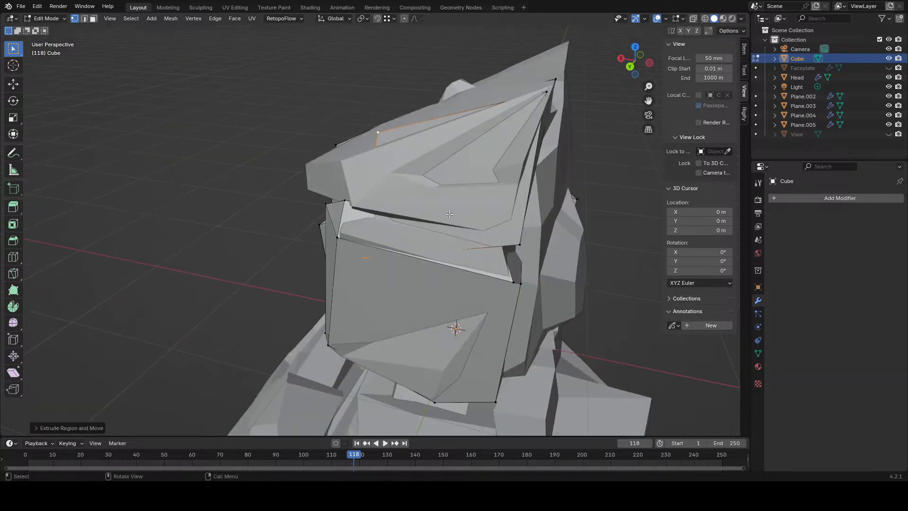
- Fit the extruded edge's vertices to the corner midway along the positive Y side of the head's upper plate
key(g)
click(435, 150)
middle_drag(409, 152, 497, 148)
key(g)
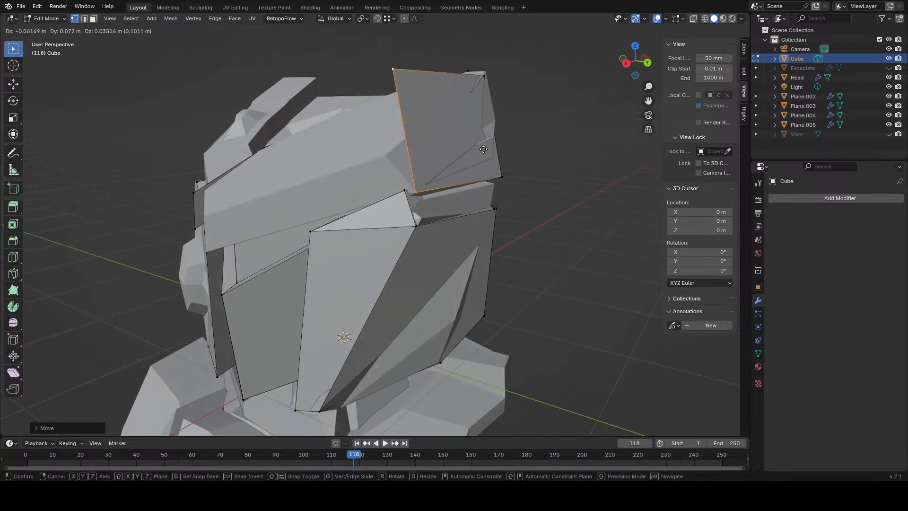
click(422, 85)
middle_drag(423, 86, 415, 98)
key(g)
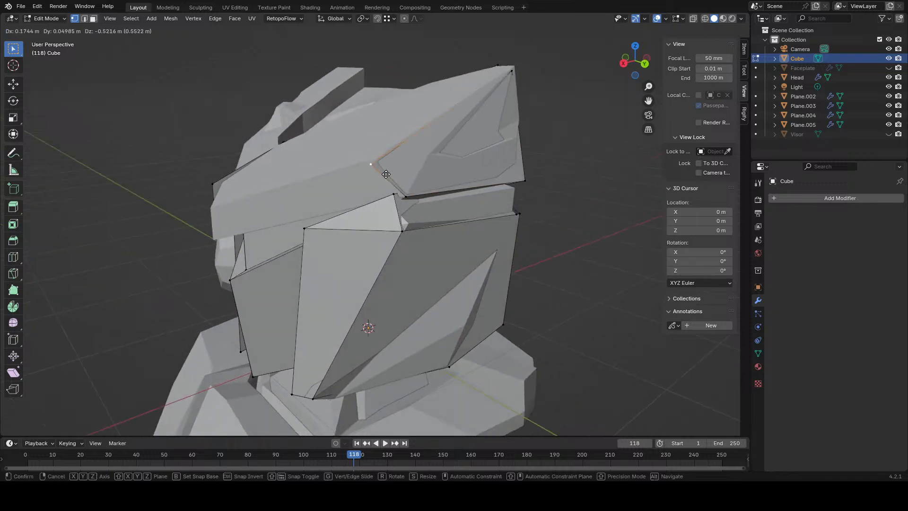
click(390, 166)
middle_drag(407, 195, 449, 187)
- Extrude the side edge forward along the upper plate's positive Y side and rotate it to follow the front corner
key(g)
click(280, 253)
shift+middle_drag(284, 252, 388, 239)
key(r)
click(410, 286)
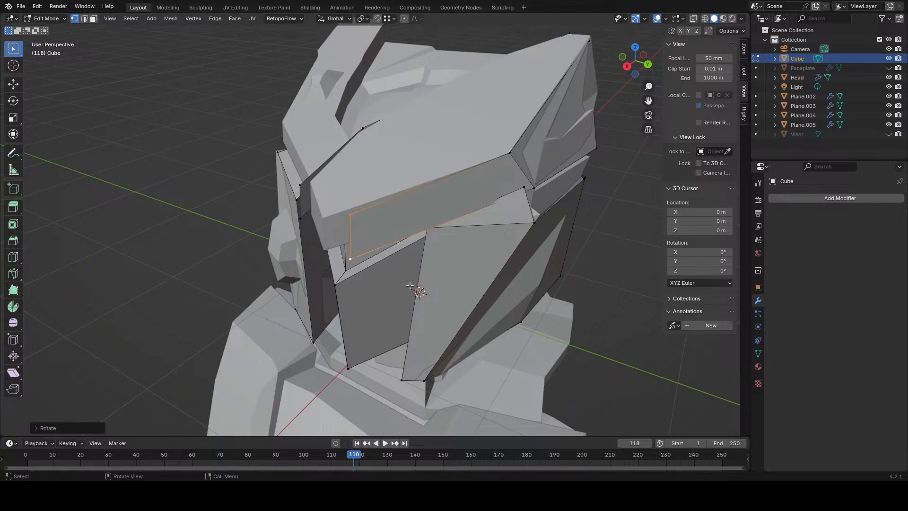
- Scale and move the extruded edge onto the upper plate's front outer corner on the positive Y side
key(s)
click(439, 231)
middle_drag(442, 230, 511, 267)
key(g)
click(438, 232)
scroll(438, 232, up, 3)
key(g)
click(371, 278)
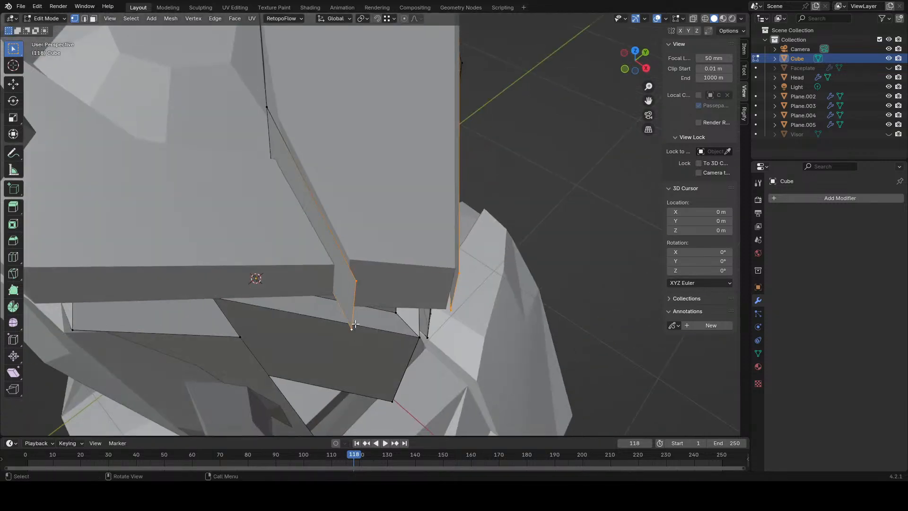
- Fill the front face between the shell's inner strip and outer side panel, and adjust the inner front edge
key(f)
click(355, 325)
shift+click(359, 286)
key(g)
middle_drag(361, 289, 371, 197)
click(449, 284)
- Realign the shell's outer front edge with the plate's corner by moving and scaling its two vertices
key(a)
click(337, 204)
shift+click(334, 249)
key(g)
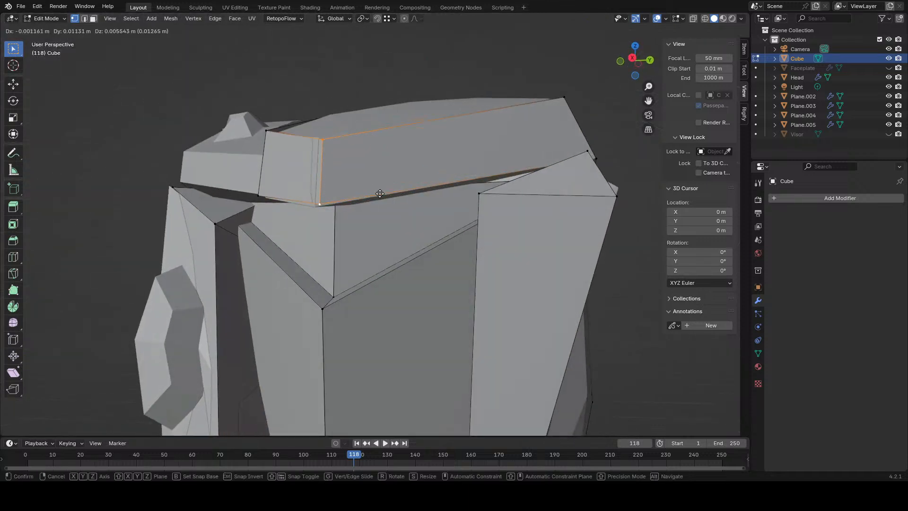
click(380, 193)
key(s)
click(405, 167)
key(g)
click(409, 166)
- Move the shell's lower vertex midway along the positive Y side to cover the upper plate's lower edge
middle_drag(558, 138, 392, 248)
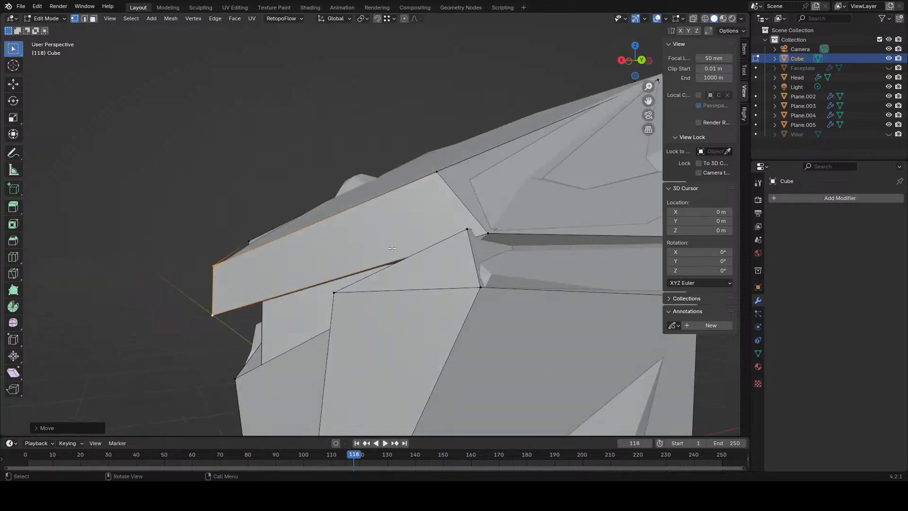
click(487, 234)
key(g)
middle_drag(487, 235, 475, 267)
click(442, 251)
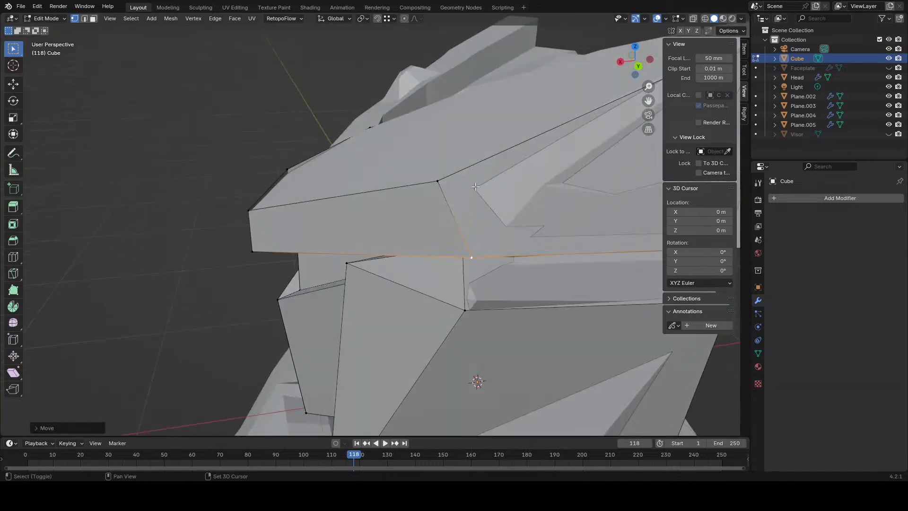
- Fill the open top of the positive Y shell with faces and hide the Head object
middle_drag(475, 186, 495, 233)
key(alt+f)
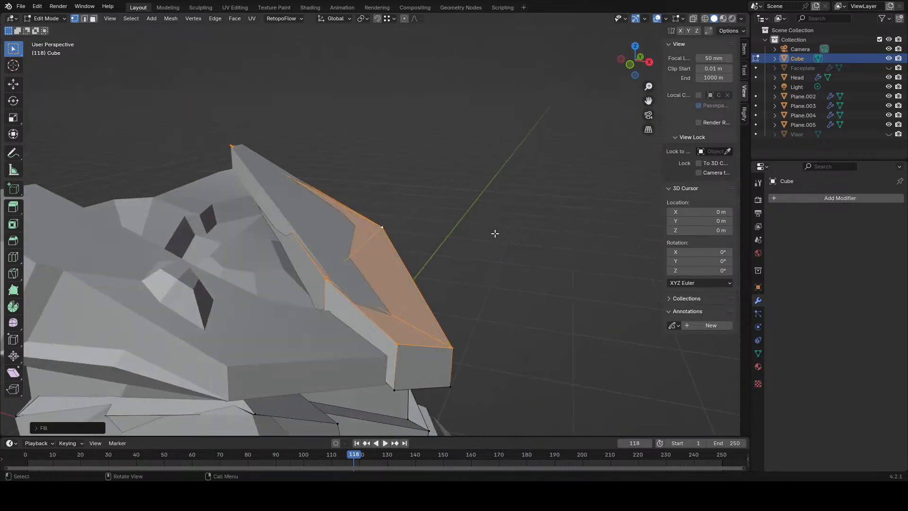
click(890, 78)
middle_drag(515, 278, 478, 232)
key(alt+a)
- Reposition the lower rear vertices of the positive Y shell to clean up its rear and side faces
middle_drag(593, 290, 413, 307)
key(g)
middle_drag(459, 270, 532, 291)
click(494, 283)
click(417, 278)
key(g)
click(509, 277)
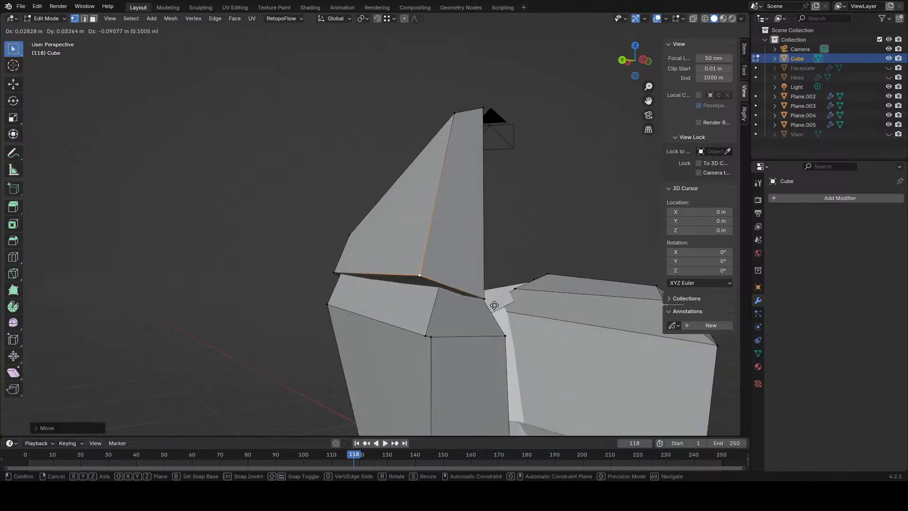
click(541, 200)
- Hide the Light object and make the Head object visible again
middle_drag(541, 201, 453, 232)
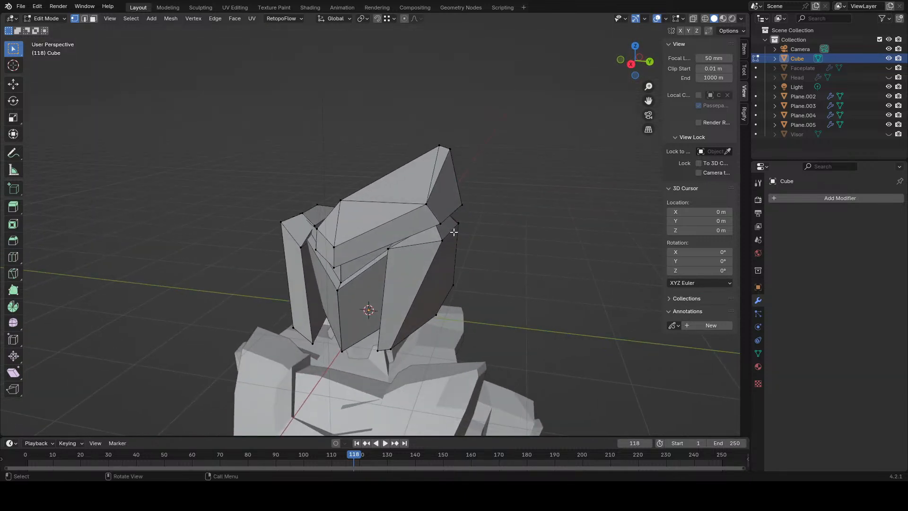
scroll(454, 232, up, 3)
click(889, 87)
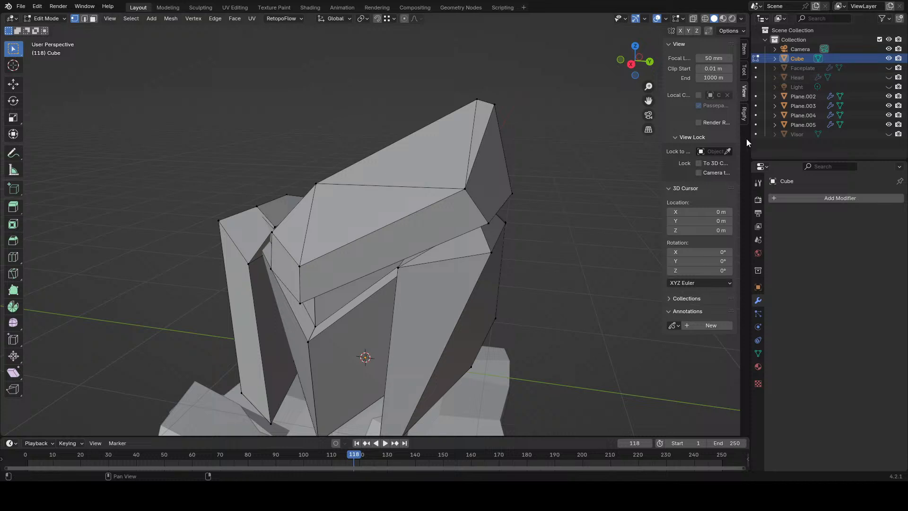
click(889, 77)
middle_drag(379, 227, 335, 247)
scroll(336, 247, up, 2)
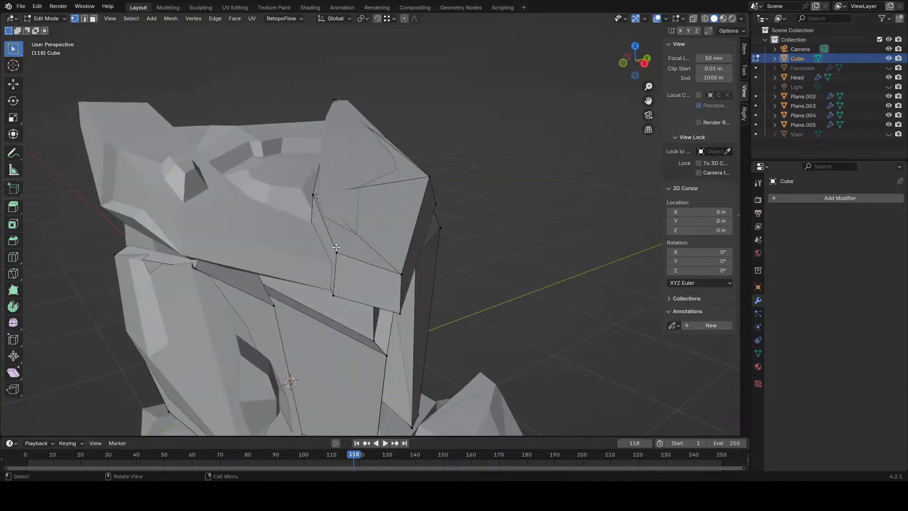
- Duplicate the shell's inner front edge and place the copy at the upper plate's front corner on the negative Y side
middle_drag(355, 284, 486, 255)
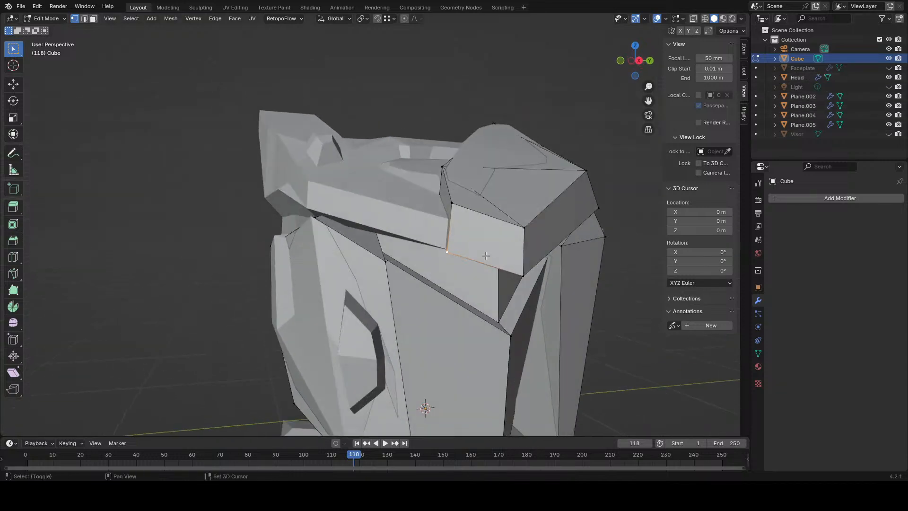
key(shift+d)
click(397, 248)
middle_drag(397, 249, 547, 262)
key(g)
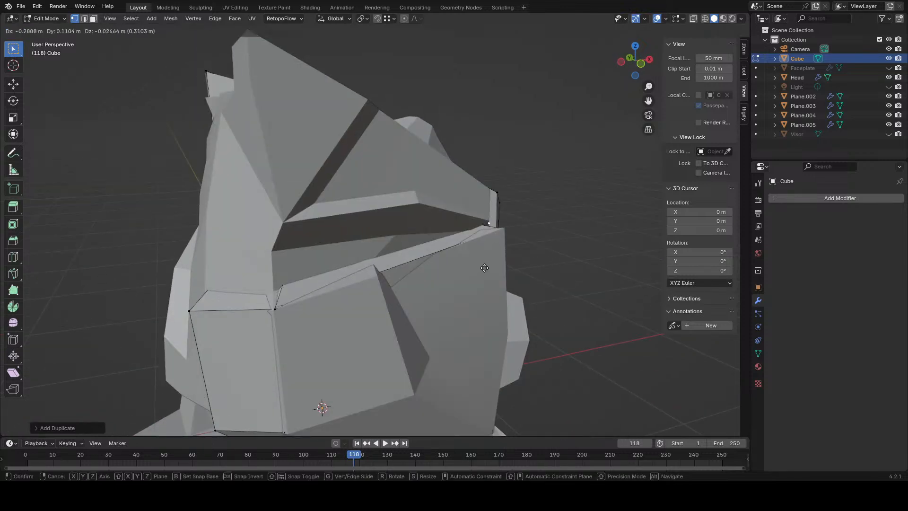
alt+middle_drag(480, 265, 450, 249)
click(472, 215)
- Extrude the duplicated edge rearward along the negative Y side of the upper plate
middle_drag(472, 215, 454, 247)
key(e)
click(386, 211)
key(e)
click(251, 194)
key(g)
click(391, 247)
middle_drag(391, 247, 460, 229)
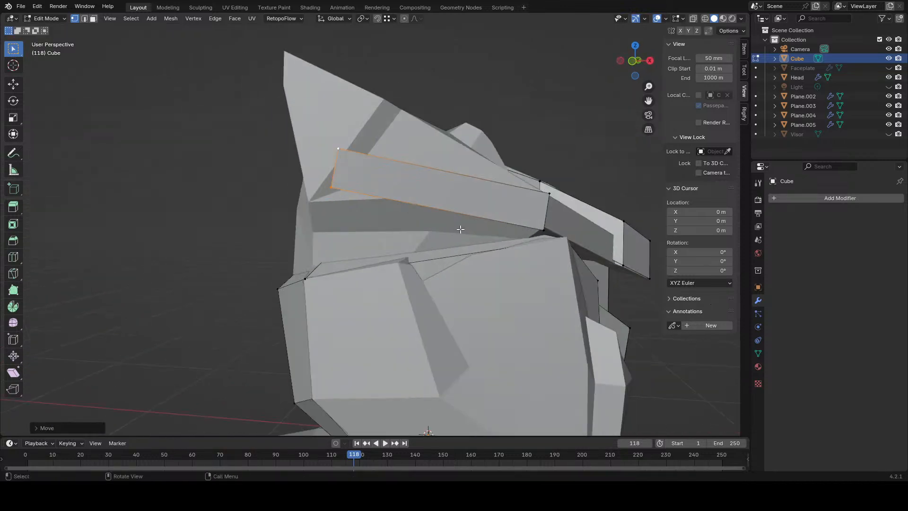
- Enlarge, rotate and move the new panel's rear edge to match the upper plate's tall rear corner
key(s)
click(687, 342)
key(r)
click(592, 243)
key(g)
click(546, 187)
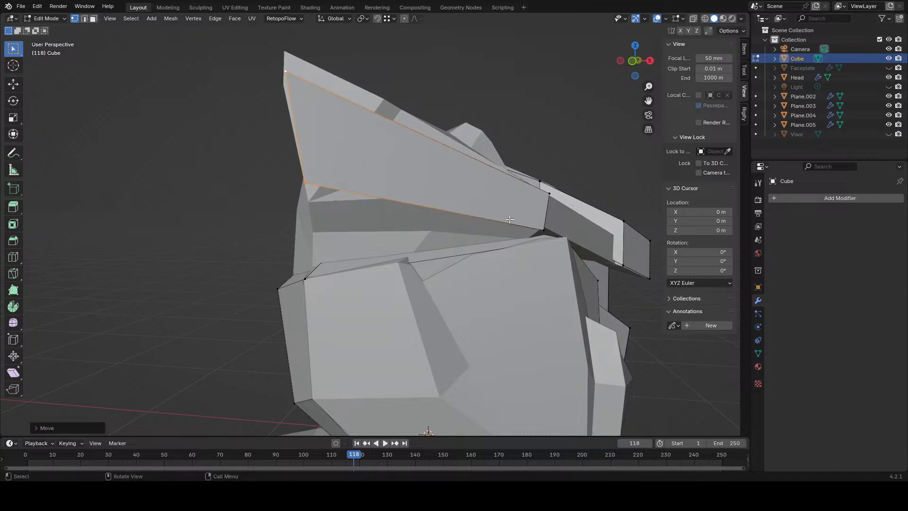
key(s)
click(574, 289)
- Refine the position and tilt of the negative Y panel's rear edge so it sits just outside the plate
middle_drag(465, 256, 517, 257)
key(g)
click(496, 208)
middle_drag(491, 222, 550, 284)
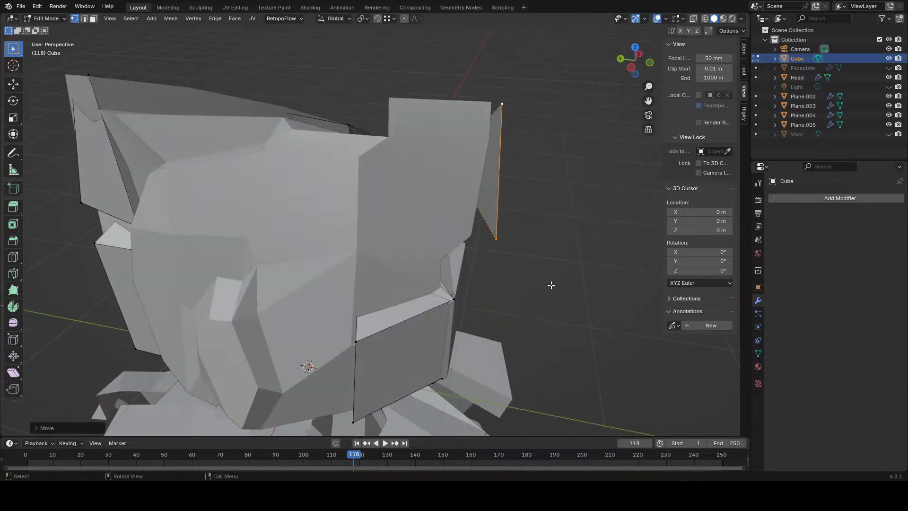
key(r)
click(578, 265)
key(g)
click(557, 262)
middle_drag(578, 250, 419, 231)
key(g)
click(546, 235)
- Extrude the negative Y panel's front edge across the plate's front and bring it up to the positive Y shell
key(a)
key(alt+a)
shift+click(493, 243)
key(e)
click(492, 250)
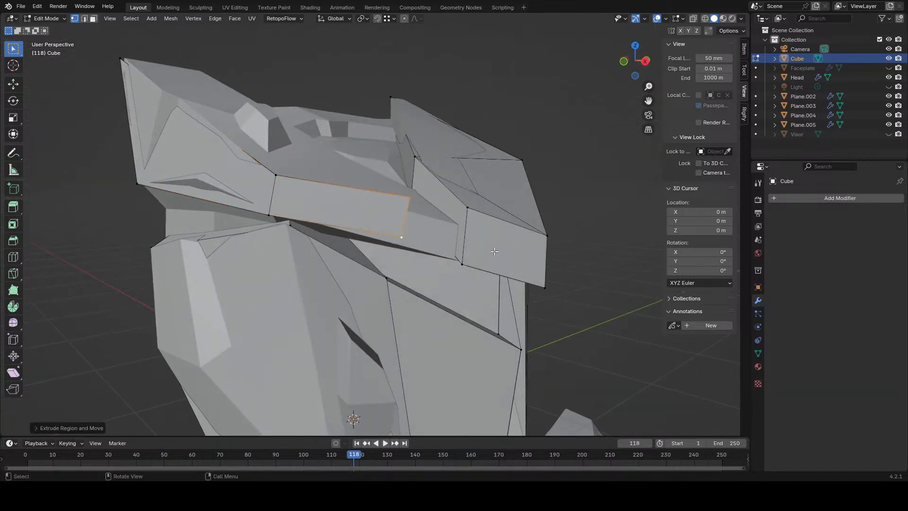
middle_drag(493, 251, 432, 211)
key(g)
click(508, 232)
mouse_move(507, 232)
middle_down()
mouse_move(583, 290)
mouse_move(503, 196)
middle_up()
key(g)
click(553, 235)
- Scale the extruded front edge to fit beside the positive Y shell, checking it in wireframe and with the Head hidden
key(z)
click(483, 246)
middle_drag(561, 240, 572, 239)
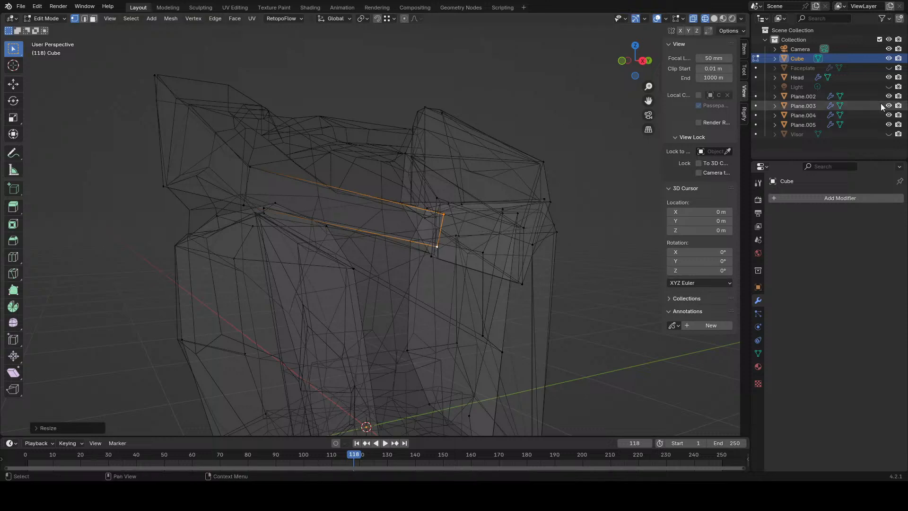
click(889, 78)
key(shift+z)
key(s)
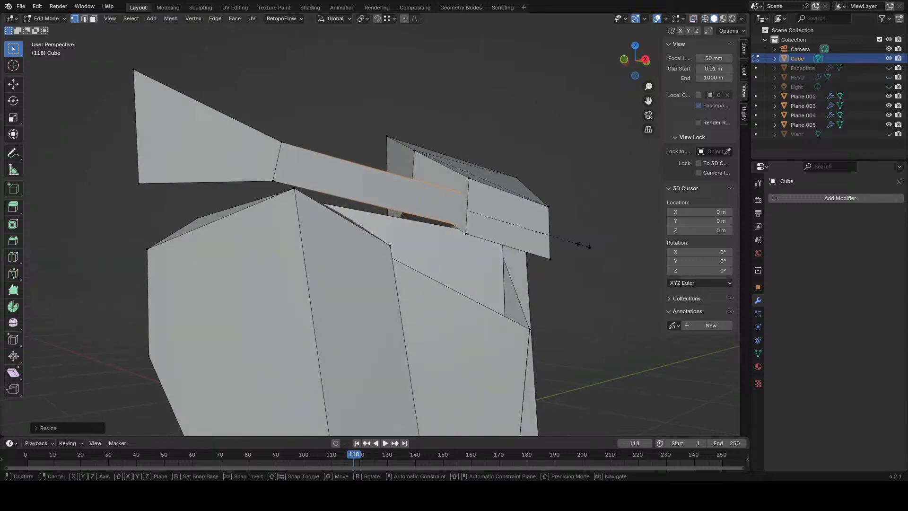
click(888, 78)
middle_drag(445, 189, 567, 270)
key(shift+z)
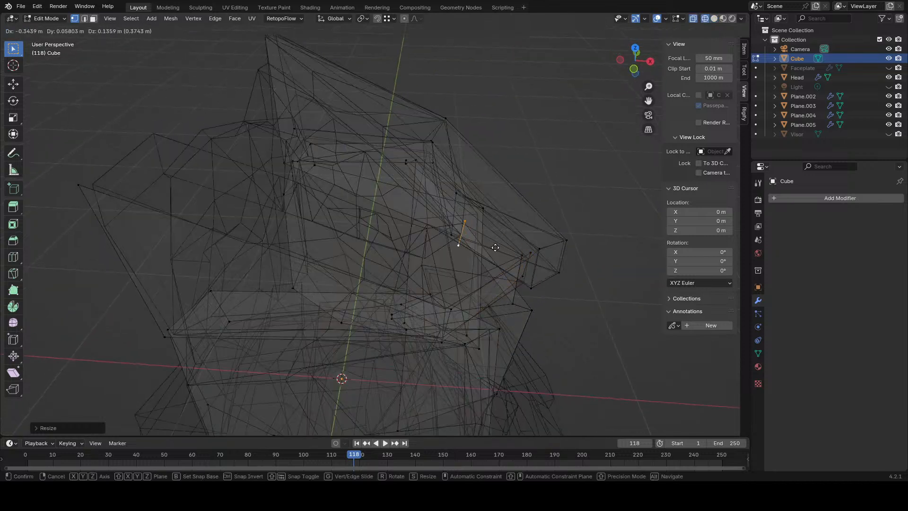
- Extrude the front edge back alongside the positive Y shell and place it at the corner of the plate's top recess
key(ctrl+z)
key(e)
click(532, 264)
key(z)
click(558, 272)
key(g)
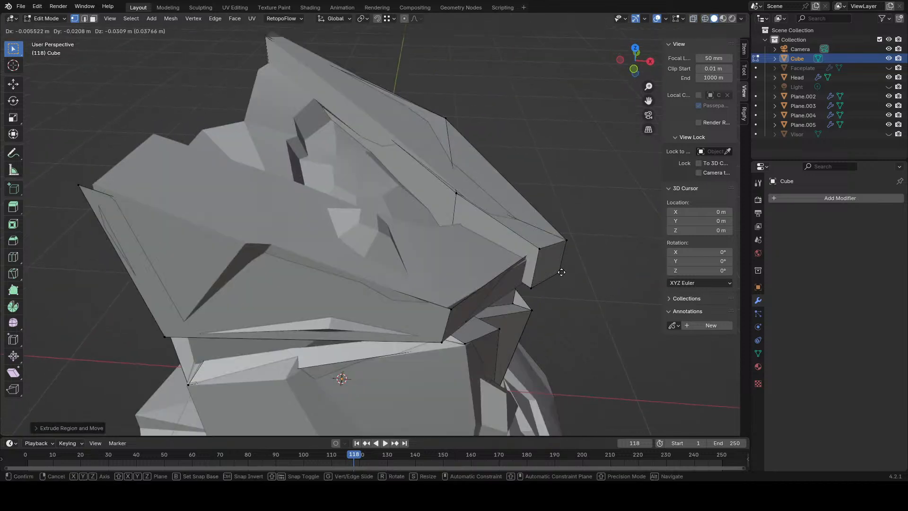
middle_drag(562, 258, 487, 252)
click(497, 285)
scroll(486, 251, up, 5)
key(g)
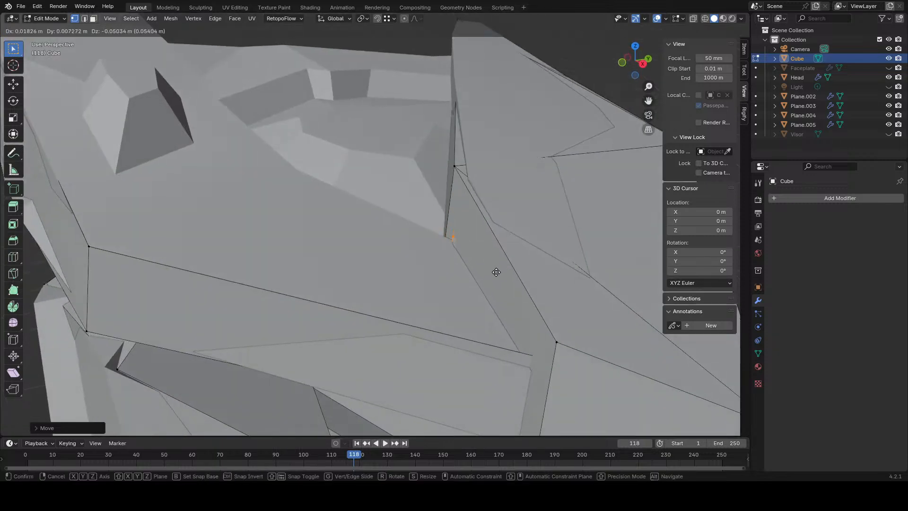
click(499, 278)
- Extrude the recess corner edge across the plate's top toward the negative Y side and rotate it
scroll(500, 280, down, 4)
middle_drag(500, 280, 489, 318)
key(e)
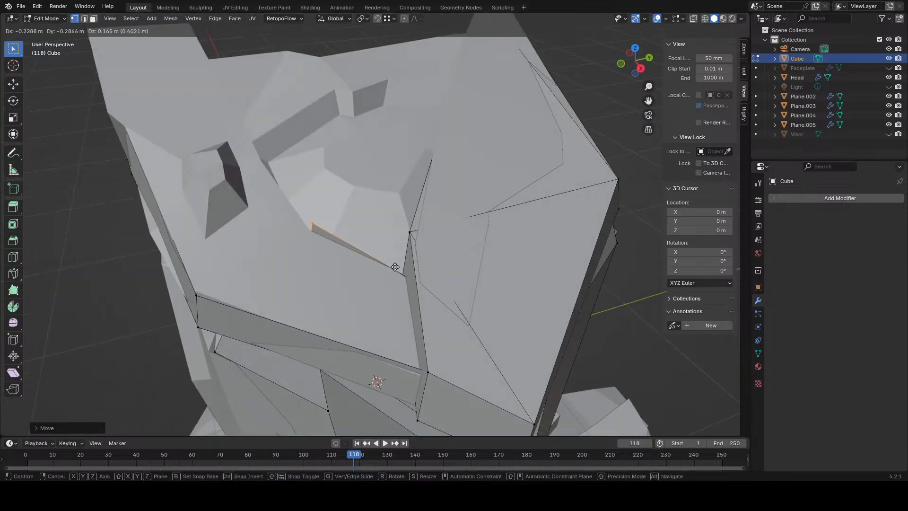
click(396, 265)
middle_drag(395, 265, 357, 232)
scroll(461, 289, up, 3)
key(r)
click(452, 202)
- Move and rotate the extruded inner edge toward the rear of the upper plate
key(g)
click(447, 202)
key(r)
click(460, 231)
key(g)
click(527, 313)
key(r)
click(519, 310)
key(g)
key(g)
click(513, 295)
key(g)
- Settle the inner edge's vertices at the plate's upper rear on the negative Y side, opposite the outer rear edge
click(587, 197)
key(g)
click(518, 196)
scroll(449, 183, up, 1)
key(g)
click(463, 191)
key(g)
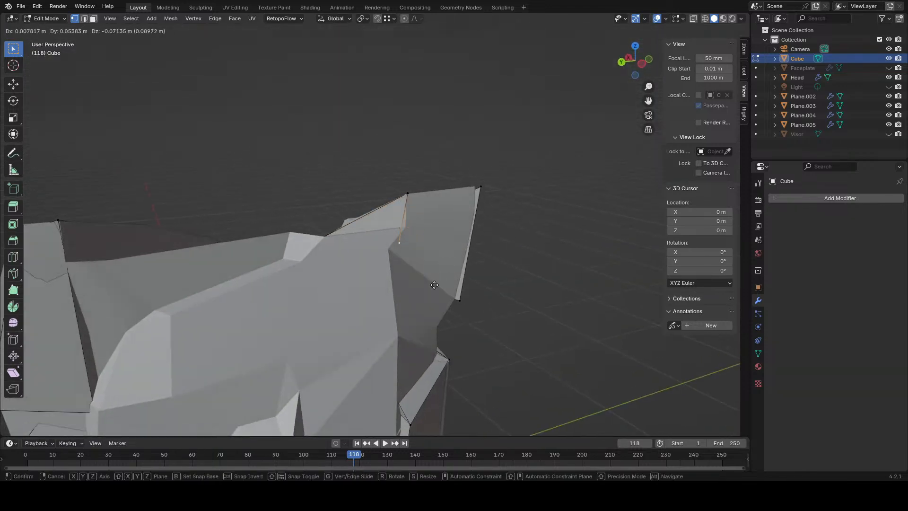
click(442, 289)
middle_drag(442, 288, 467, 301)
key(g)
click(381, 294)
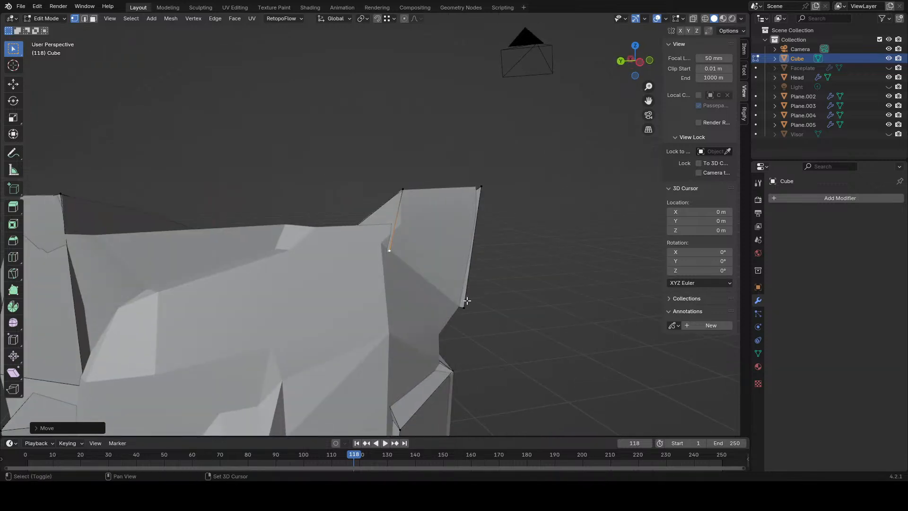
- Fill the negative Y shell's rear and top openings with faces and hide the Head object
key(f)
middle_drag(482, 201, 415, 245)
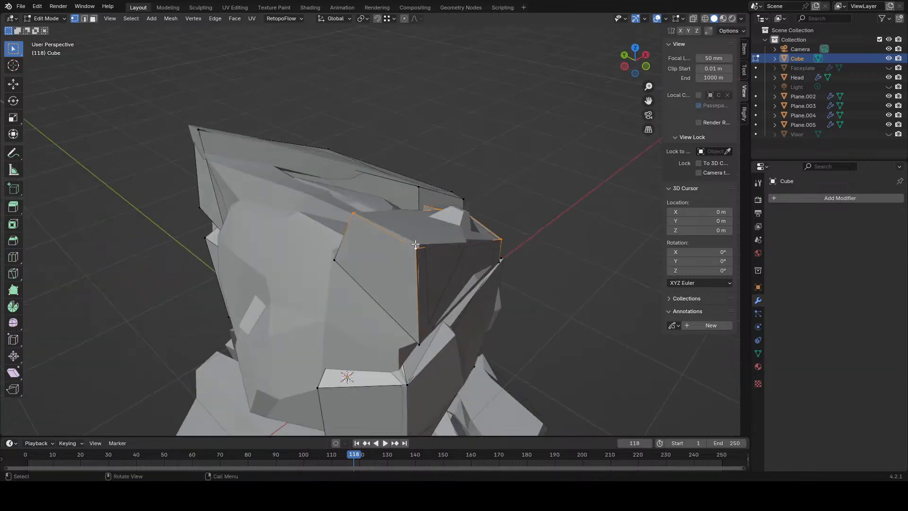
click(889, 77)
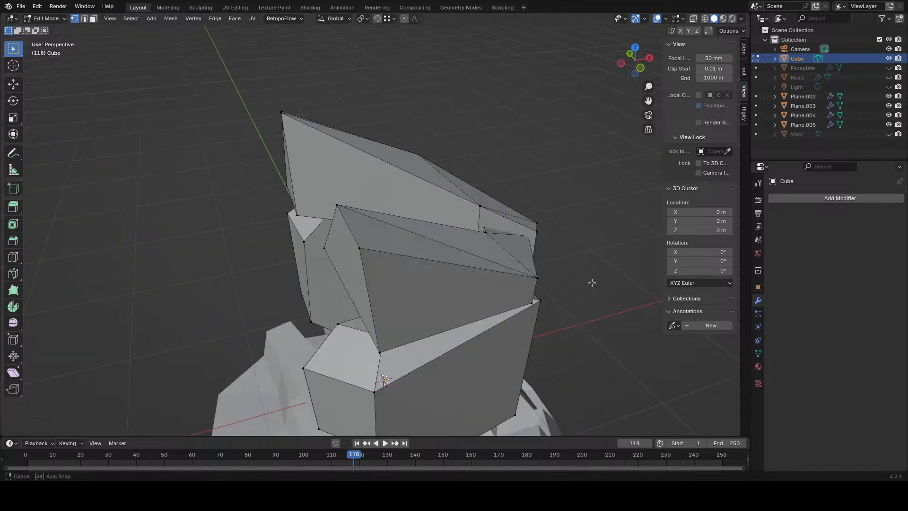
- Raise the inner top vertex of the negative Y side plate about 0.08 m along Z
middle_drag(617, 294, 445, 192)
middle_drag(397, 239, 602, 286)
middle_drag(451, 279, 479, 279)
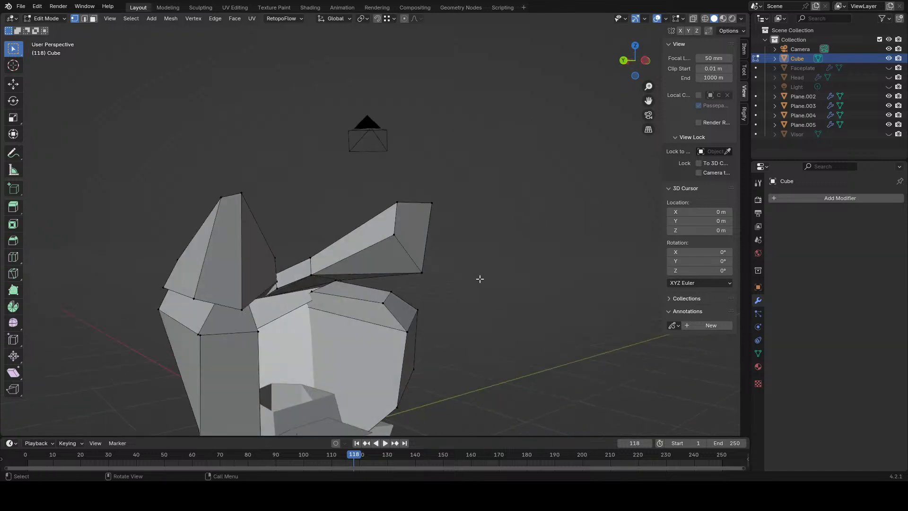
middle_drag(525, 310, 464, 313)
scroll(452, 300, up, 2)
key(shift+z)
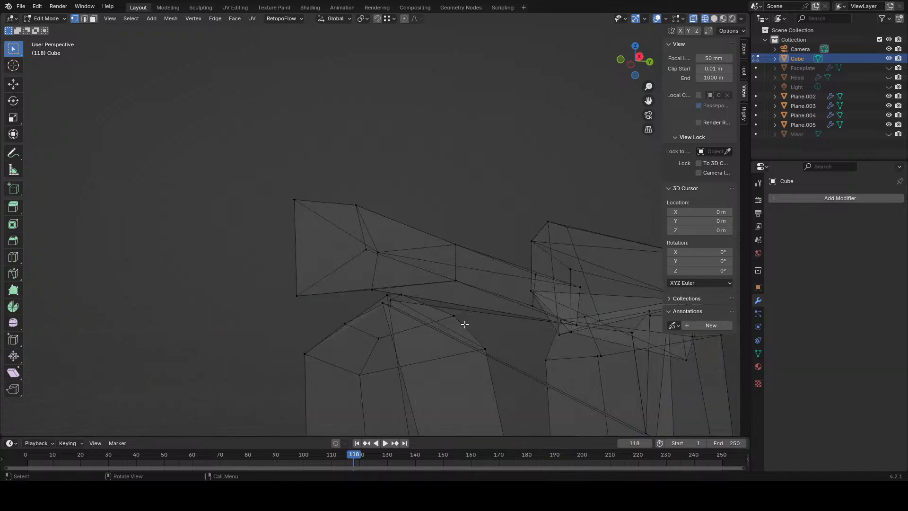
key(shift+z)
key(g)
key(z)
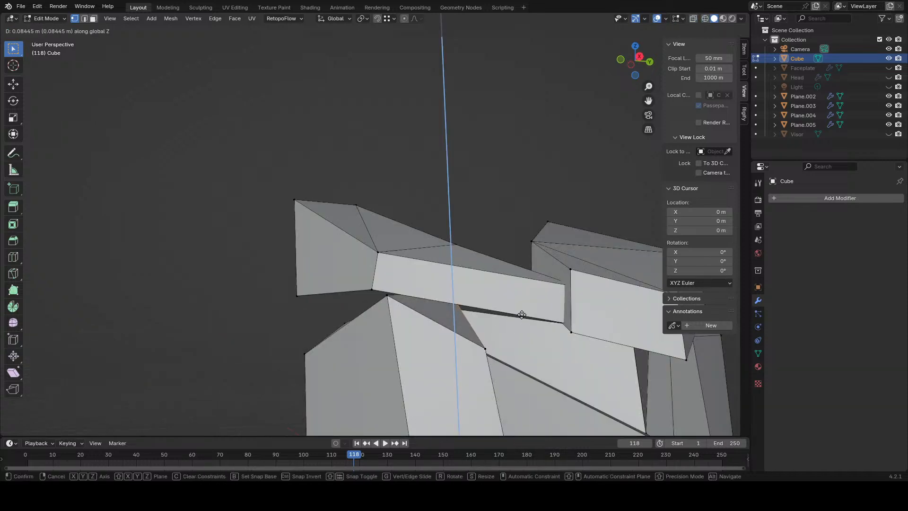
click(521, 314)
mouse_move(520, 313)
shift+middle_down()
mouse_move(489, 257)
mouse_move(442, 227)
shift+middle_up()
key(a)
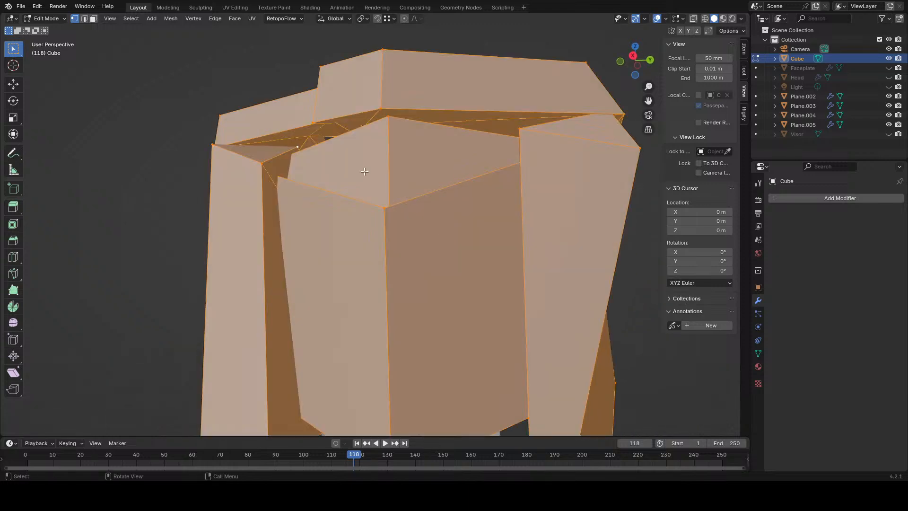
middle_drag(375, 147, 504, 142)
alt+click(429, 151)
key(g)
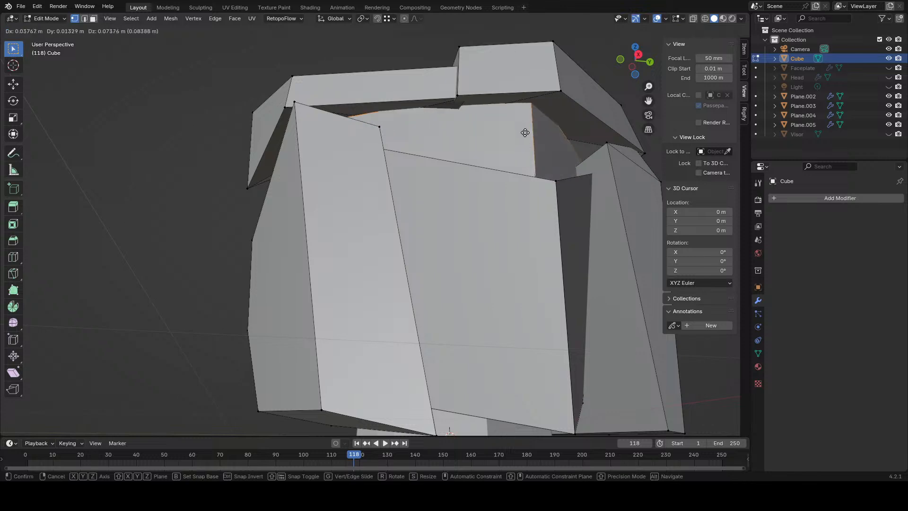
right_click(525, 133)
right_click(526, 133)
click(553, 161)
key(e)
right_click(563, 157)
key(s)
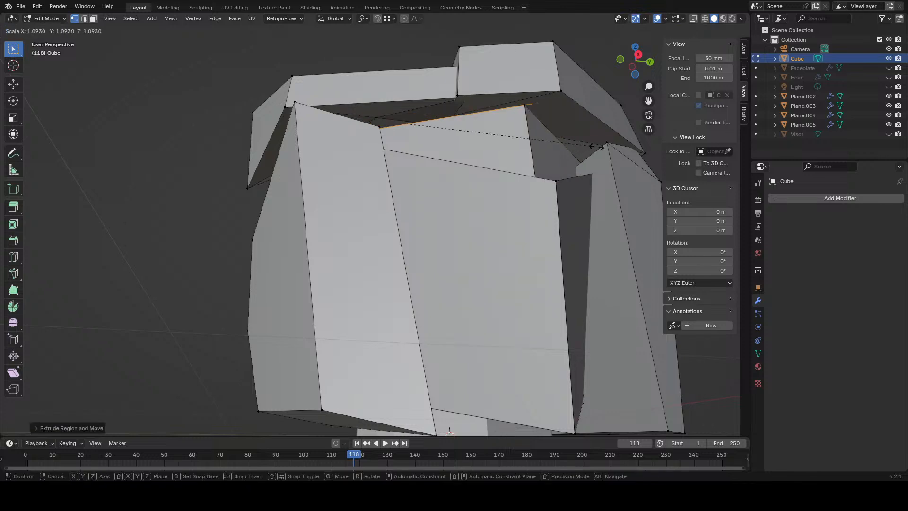
right_click(573, 156)
key(z)
click(559, 158)
- Merge the whole mesh's overlapping vertices by distance, and select the recess's top edge loop
middle_drag(559, 158, 553, 178)
key(a)
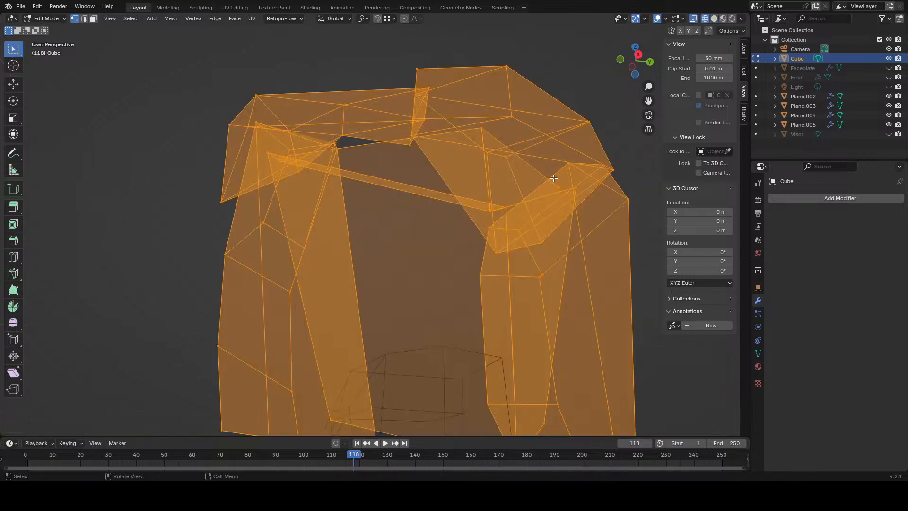
key(m)
click(522, 183)
click(501, 144)
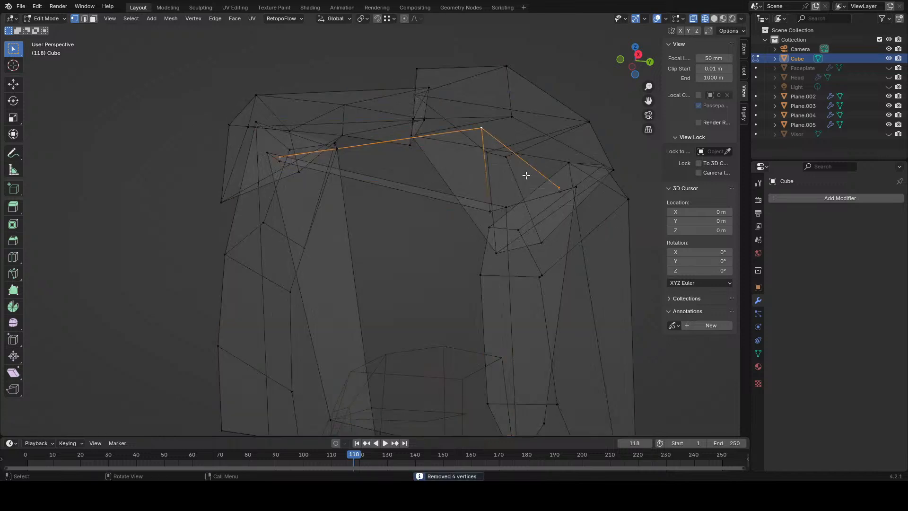
- Try to extrude the recess's top edge loop, scale it and shift it along Z
click(569, 164)
key(e)
right_click(572, 162)
key(s)
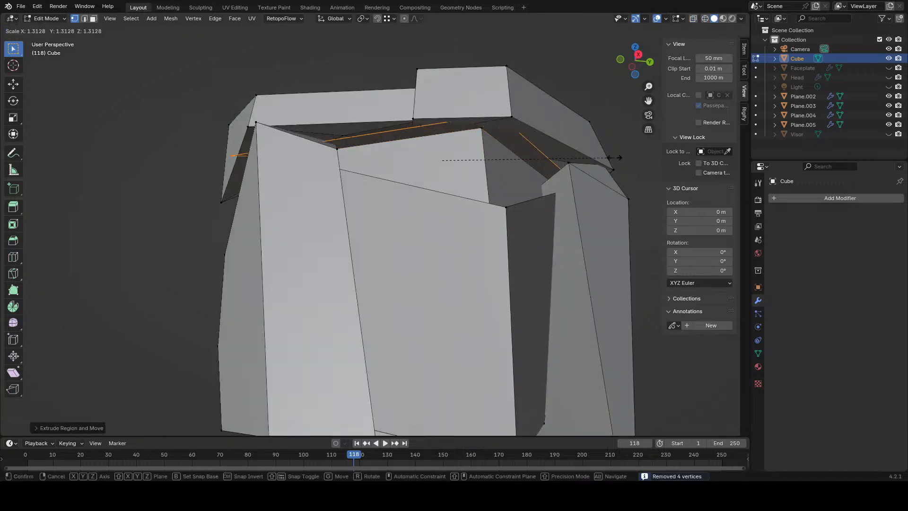
key(z)
click(620, 161)
key(s)
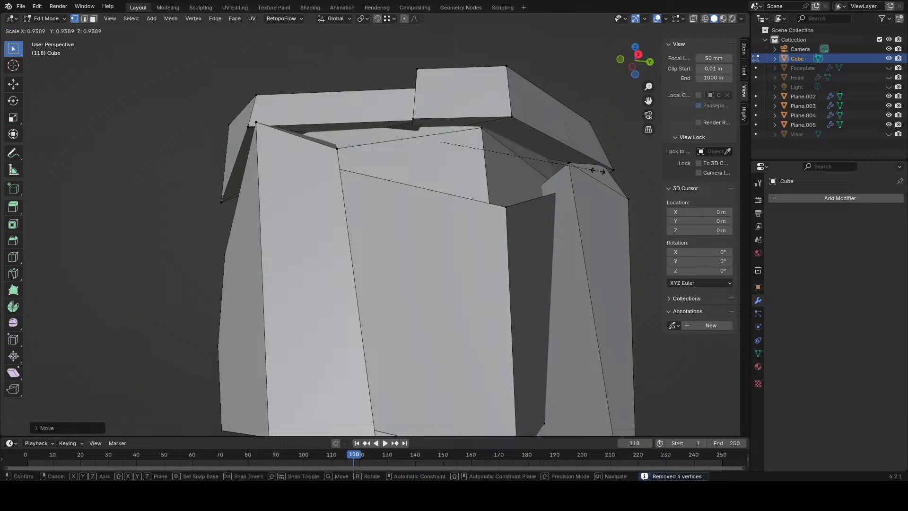
click(590, 170)
key(g)
key(z)
click(583, 171)
middle_drag(582, 170, 532, 234)
scroll(523, 235, down, 4)
click(549, 222)
key(ctrl+z)
key(ctrl+z)
key(ctrl+z)
- Adjust the lower vertices of the negative Y shell along Z and reposition its lower inner vertex
scroll(549, 221, up, 6)
middle_drag(331, 137, 471, 171)
shift+click(558, 165)
key(g)
key(z)
click(474, 204)
middle_drag(474, 203, 551, 224)
click(306, 199)
key(g)
click(533, 236)
- Move the negative Y shell's rear lower outer corner down toward the top rear of the side plate
scroll(531, 215, down, 3)
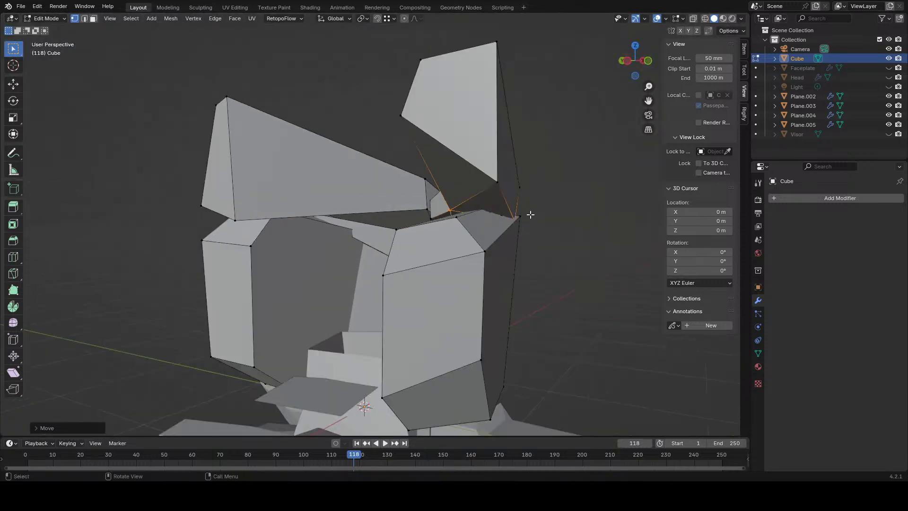
click(505, 182)
middle_drag(505, 185, 516, 190)
key(g)
click(493, 238)
middle_drag(493, 237, 431, 263)
key(g)
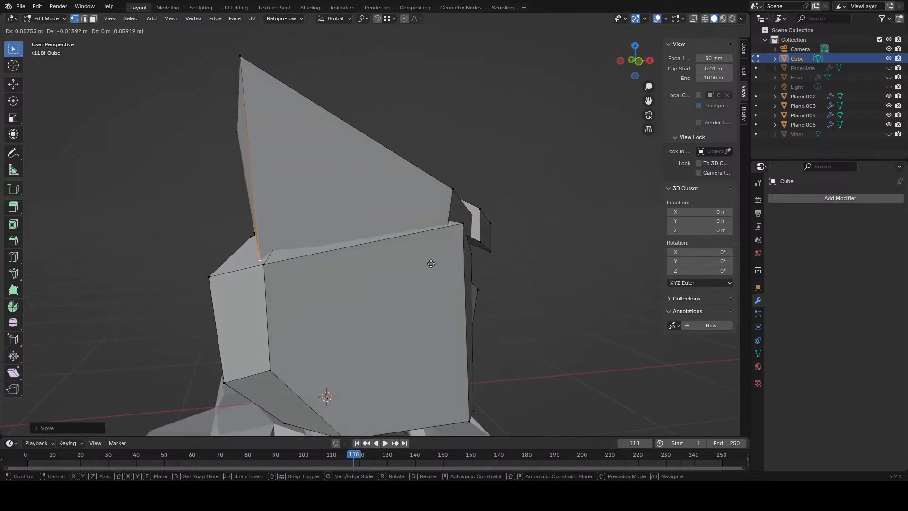
scroll(463, 261, down, 3)
middle_drag(558, 258, 615, 234)
click(492, 247)
- Reposition the lower inner vertices of the negative Y shell where it meets the central strip
click(395, 190)
middle_drag(394, 189, 463, 233)
click(481, 247)
key(g)
click(494, 227)
key(g)
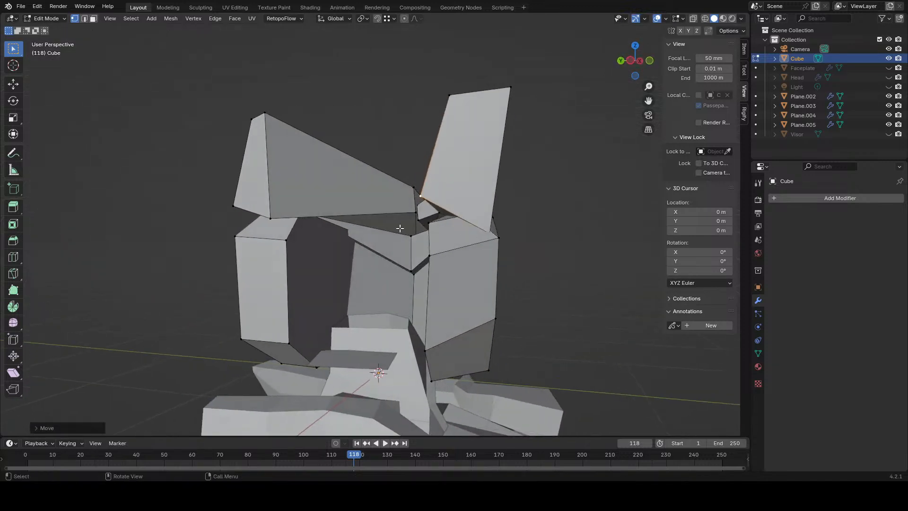
middle_drag(400, 228, 417, 248)
scroll(426, 242, up, 4)
middle_drag(498, 207, 528, 134)
key(g)
click(478, 221)
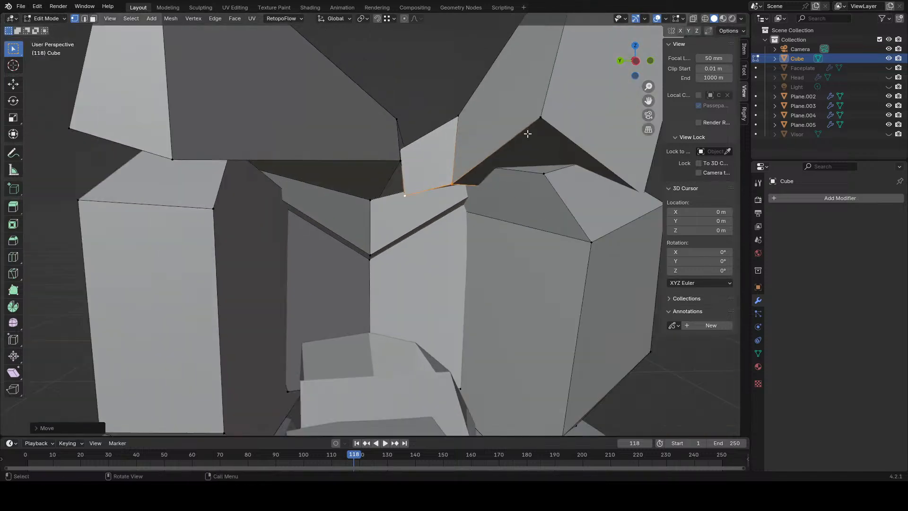
scroll(544, 135, down, 3)
- Move the underside vertex between the two upper shells about 0.17 m, mainly downward
click(535, 197)
mouse_move(535, 197)
middle_down()
mouse_move(493, 203)
mouse_move(507, 244)
mouse_move(526, 240)
mouse_move(346, 153)
middle_up()
key(alt+z)
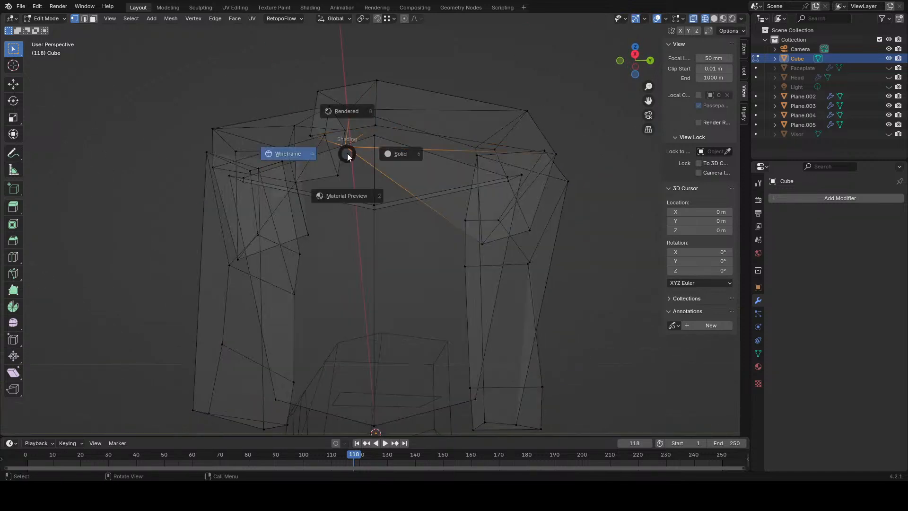
key(6)
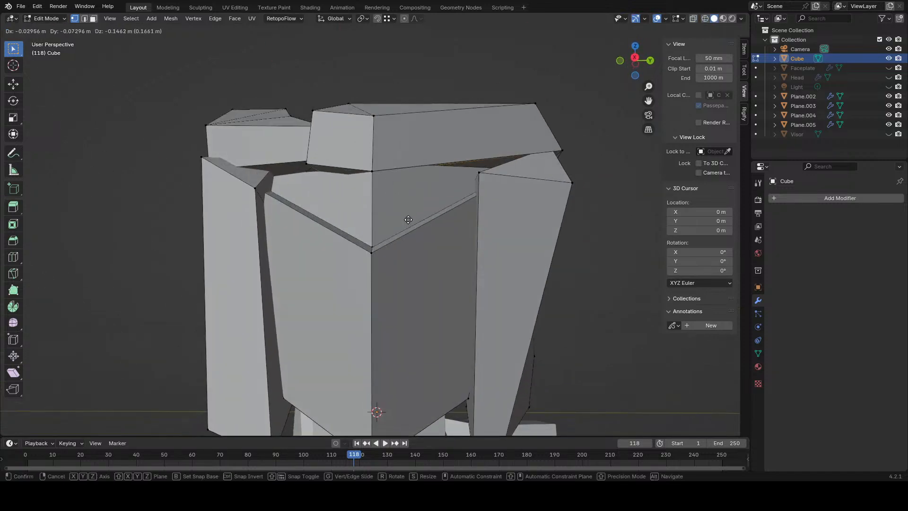
click(408, 219)
- Reposition the lower outer corner vertex of the positive Y shell just above the side plate
middle_drag(517, 220, 454, 229)
key(z)
key(a)
mouse_move(541, 135)
middle_down()
mouse_move(497, 158)
mouse_move(591, 182)
mouse_move(575, 145)
middle_up()
click(542, 185)
key(z)
key(6)
key(g)
click(571, 156)
- Raise the edge loop along the top of the face recess slightly along Z
key(a)
mouse_move(434, 148)
middle_down()
mouse_move(454, 142)
mouse_move(471, 166)
middle_up()
key(z)
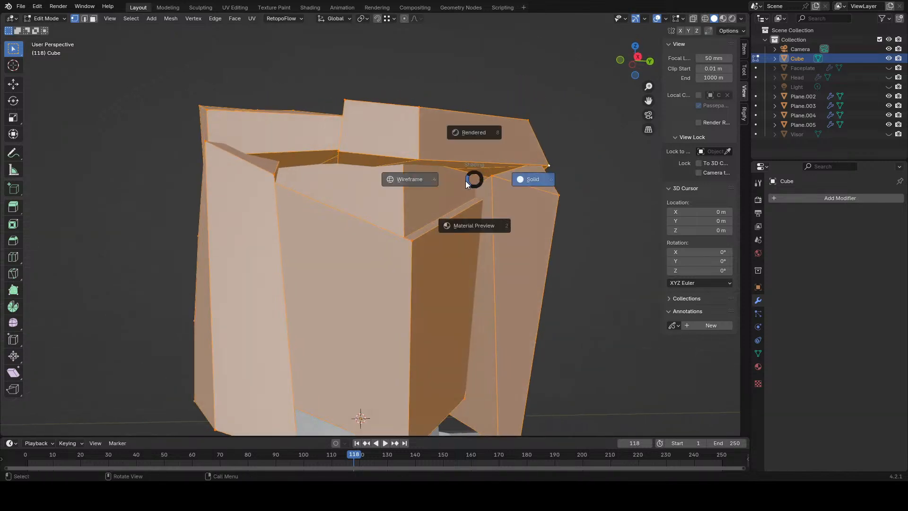
click(456, 172)
alt+click(456, 170)
key(z)
click(492, 189)
key(g)
key(z)
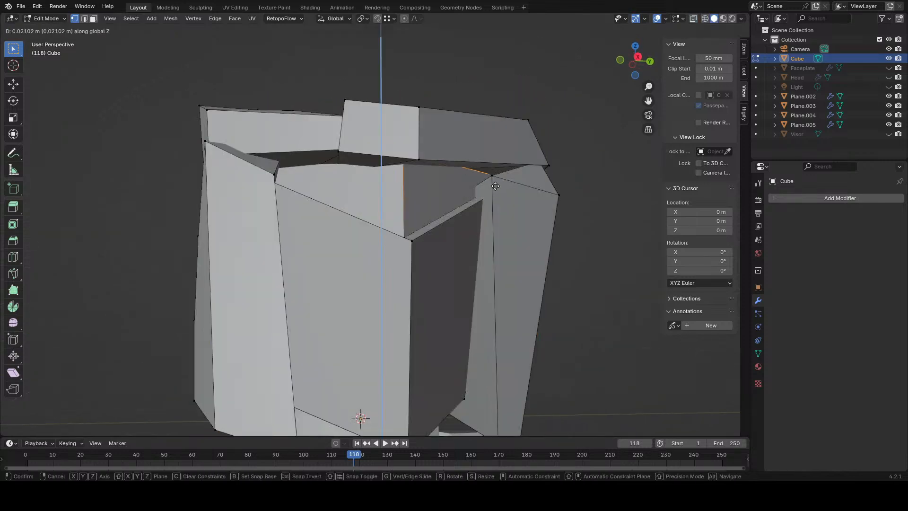
click(495, 178)
- Examine the head's overall silhouette on the body with the viewport overlays hidden, and show the overlays again
scroll(493, 179, down, 6)
middle_drag(492, 179, 495, 231)
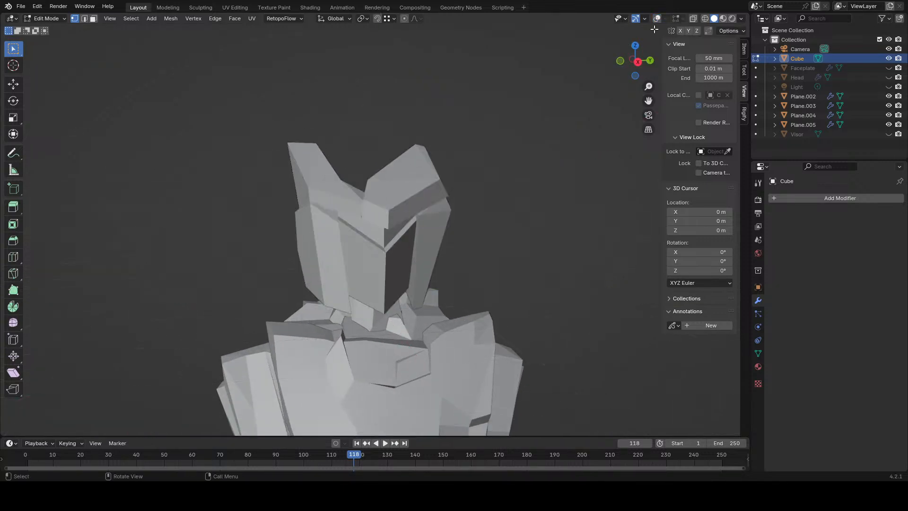
middle_drag(569, 106, 487, 166)
scroll(525, 216, down, 4)
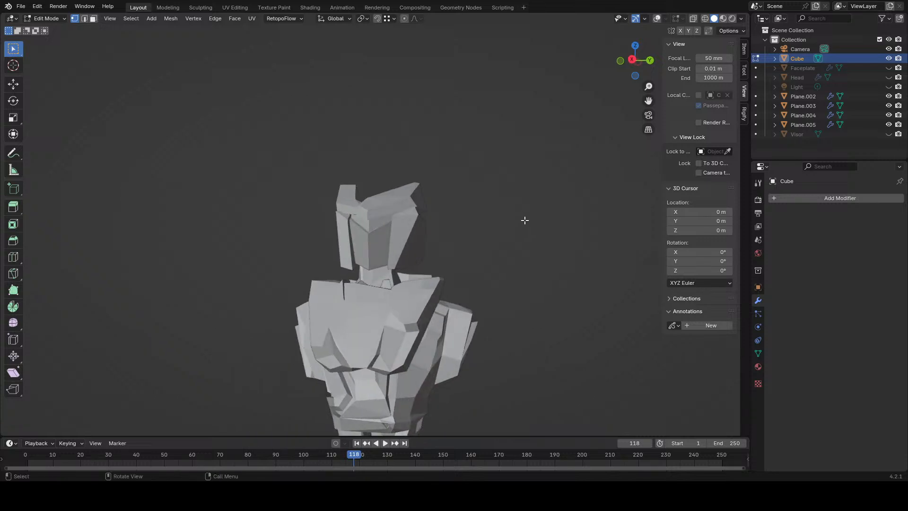
scroll(525, 220, up, 3)
click(661, 19)
scroll(525, 193, up, 1)
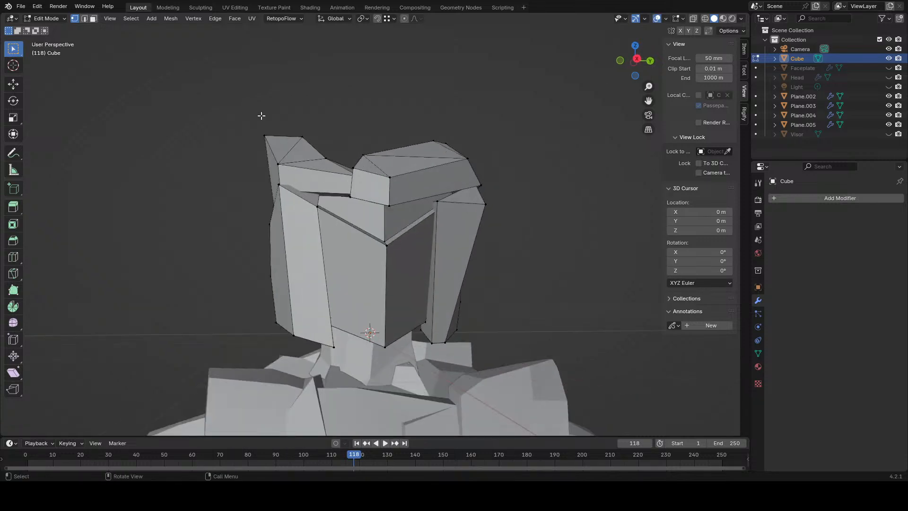
- Shift the inner face of the positive Y side plate along Y
click(430, 207)
middle_drag(430, 207, 439, 207)
key(g)
key(y)
click(484, 209)
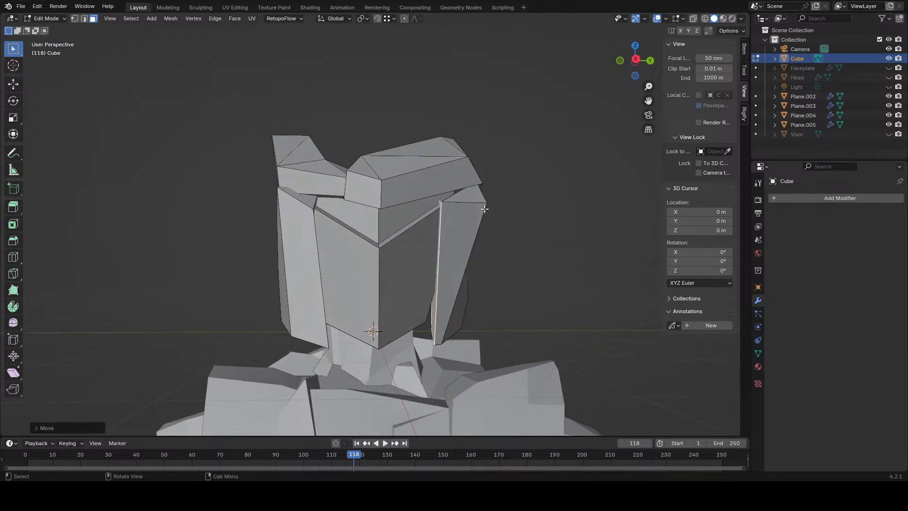
- Scale the small upper inner face of the positive Y side plate along Y and shift it along Y
scroll(498, 186, up, 2)
mouse_move(508, 177)
middle_down()
mouse_move(497, 181)
mouse_move(556, 177)
mouse_move(505, 182)
middle_up()
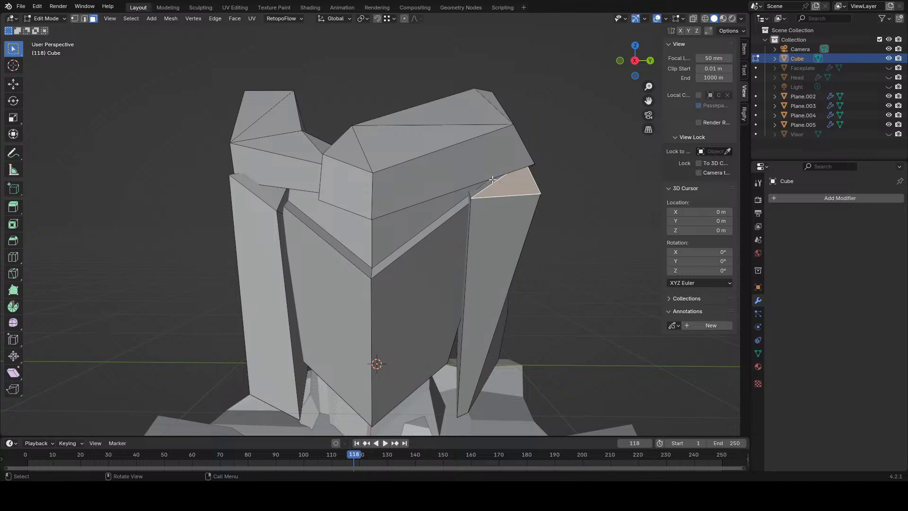
click(492, 179)
middle_drag(593, 183, 584, 181)
key(s)
key(y)
click(569, 180)
key(g)
key(y)
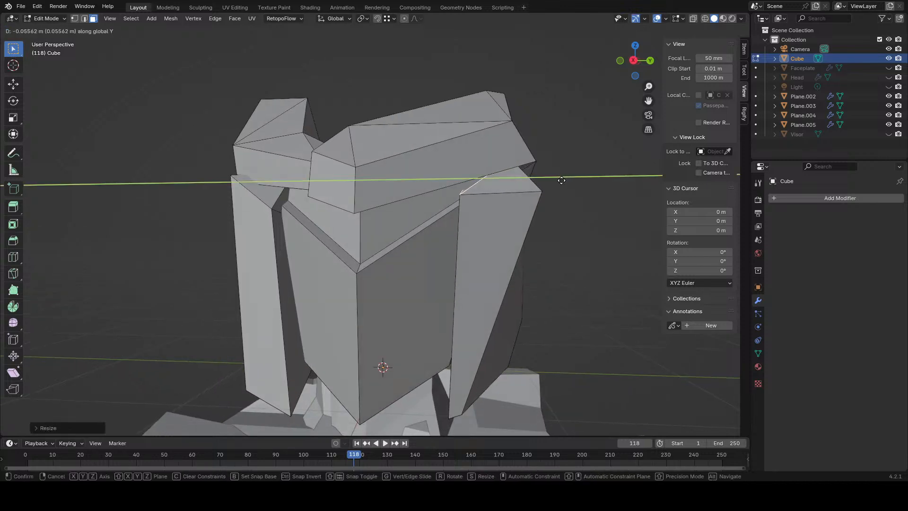
click(569, 186)
- Scale the same upper inner face to about 0.8 along Y and realign it with the plate's front edge
middle_drag(577, 189, 586, 188)
key(s)
key(y)
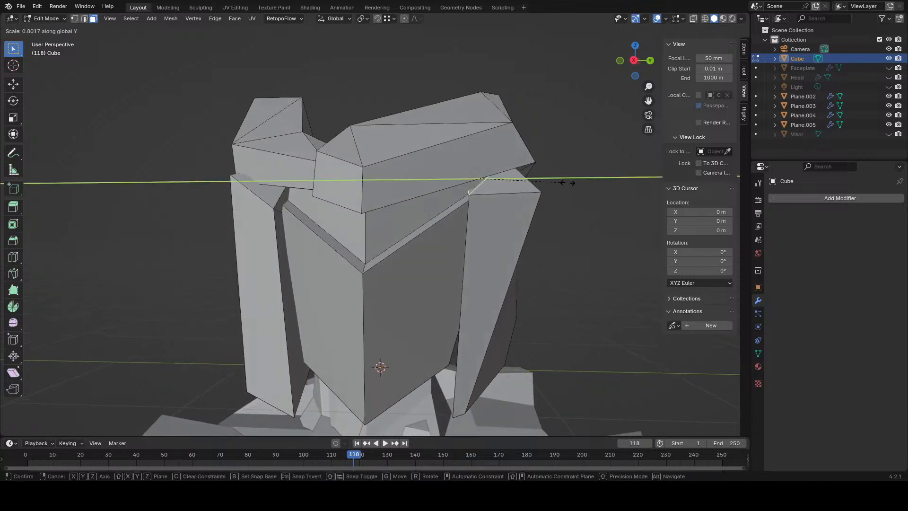
click(570, 182)
key(g)
key(y)
click(573, 183)
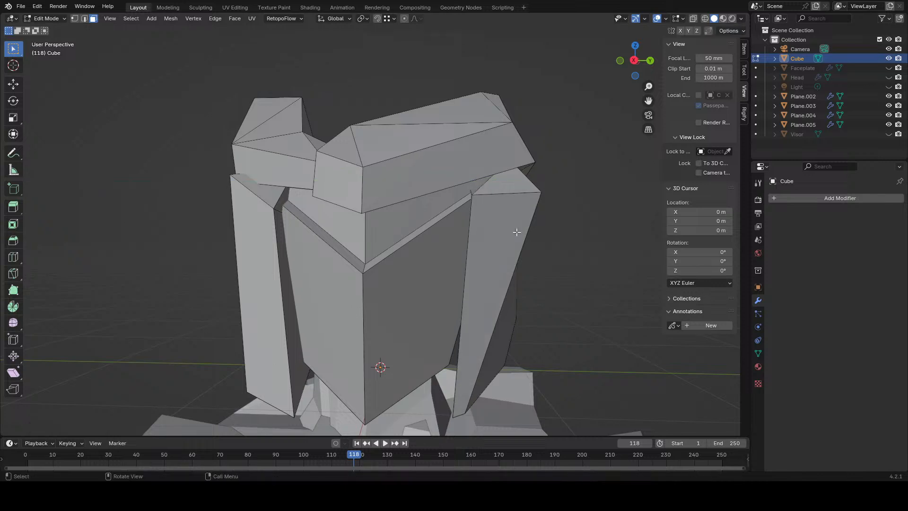
- Move the inner faces of the negative Y side plate outward about 0.12 m along Y
scroll(517, 232, down, 1)
middle_drag(517, 231, 517, 221)
key(a)
key(alt+a)
middle_drag(453, 328, 451, 347)
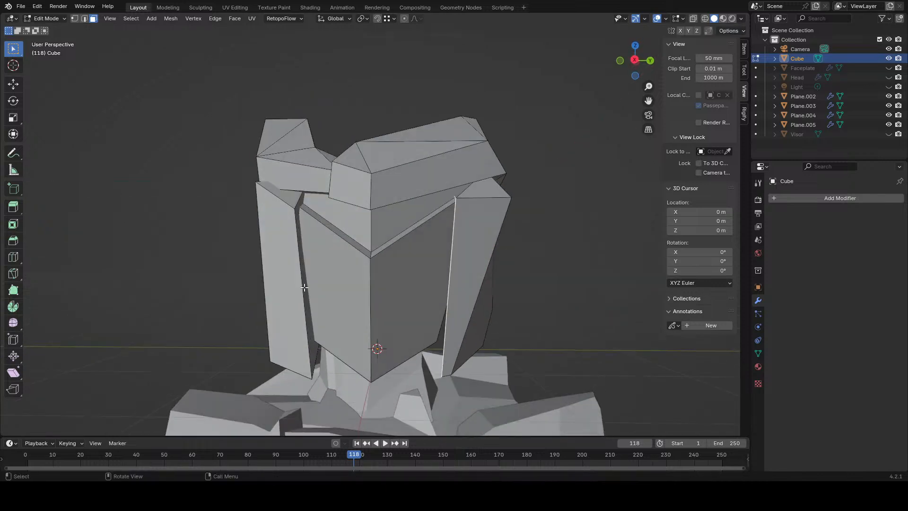
middle_drag(399, 241, 463, 267)
shift+click(298, 217)
key(g)
key(y)
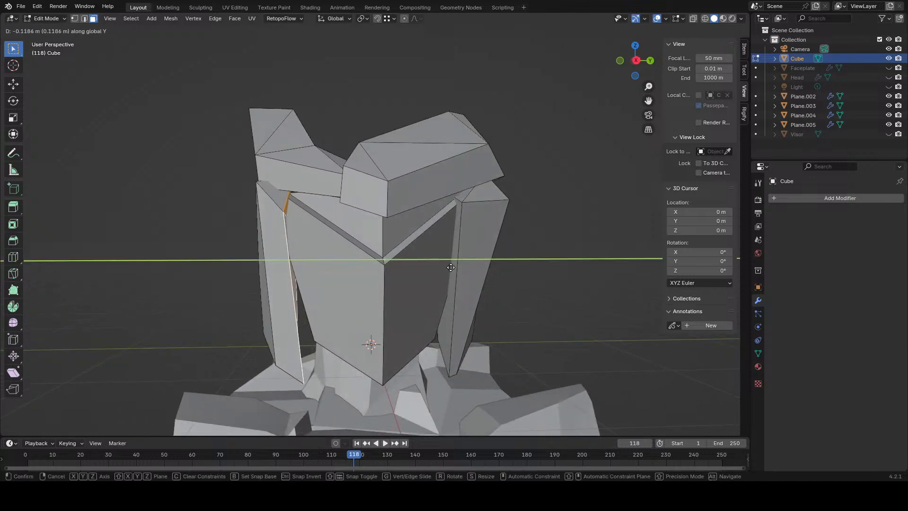
click(451, 268)
- Move the negative Y side plate's lower inner edge inward about 0.13 m along Y, and shift the opposite plate's lower inner edge along Y
middle_drag(320, 340, 310, 338)
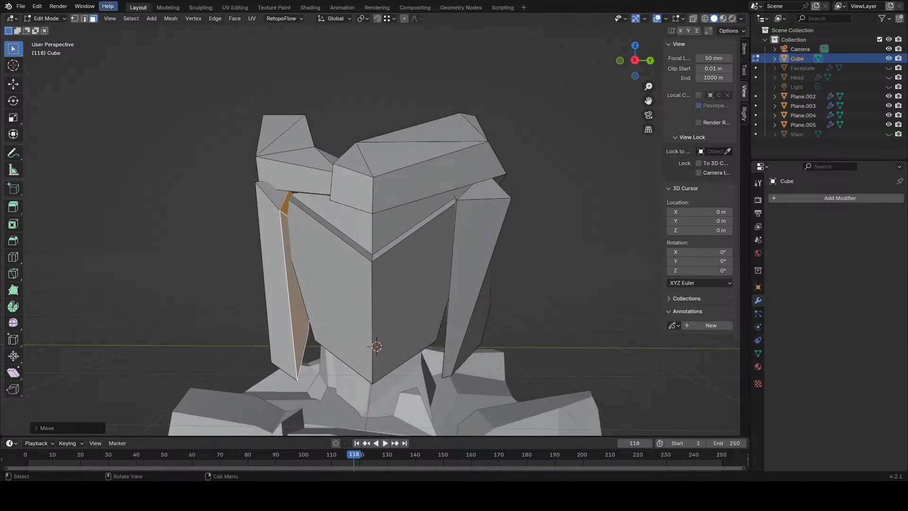
key(g)
key(y)
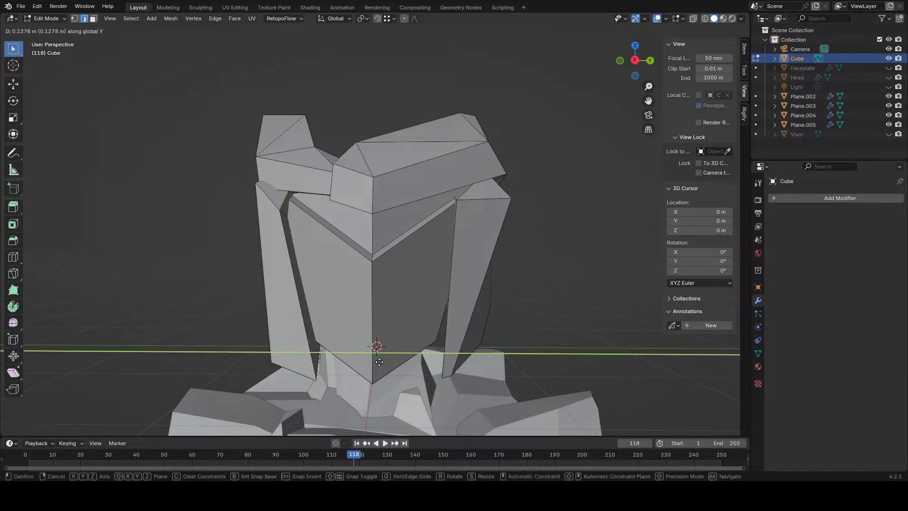
click(378, 361)
middle_drag(379, 362, 462, 359)
click(444, 351)
key(g)
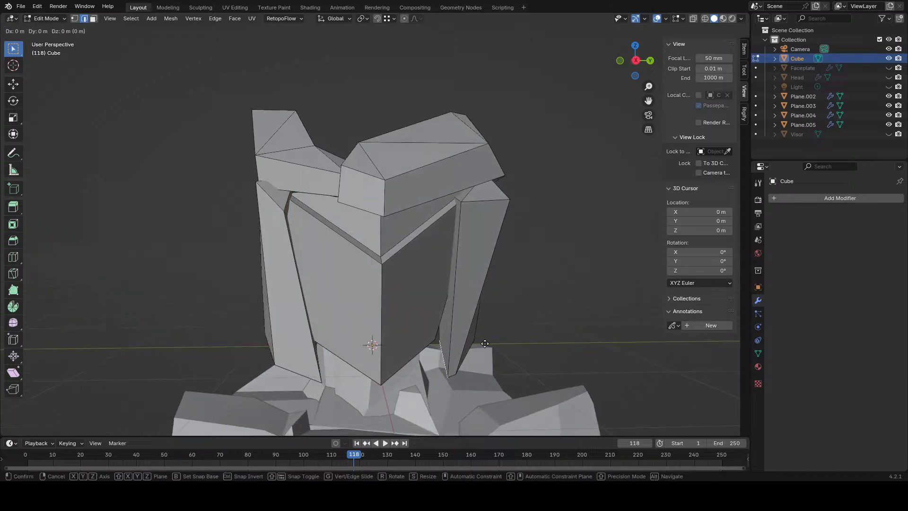
key(y)
click(433, 351)
- Show the Head object again and switch to vertex selection at the back of the shells
scroll(525, 317, down, 7)
middle_drag(526, 317, 497, 278)
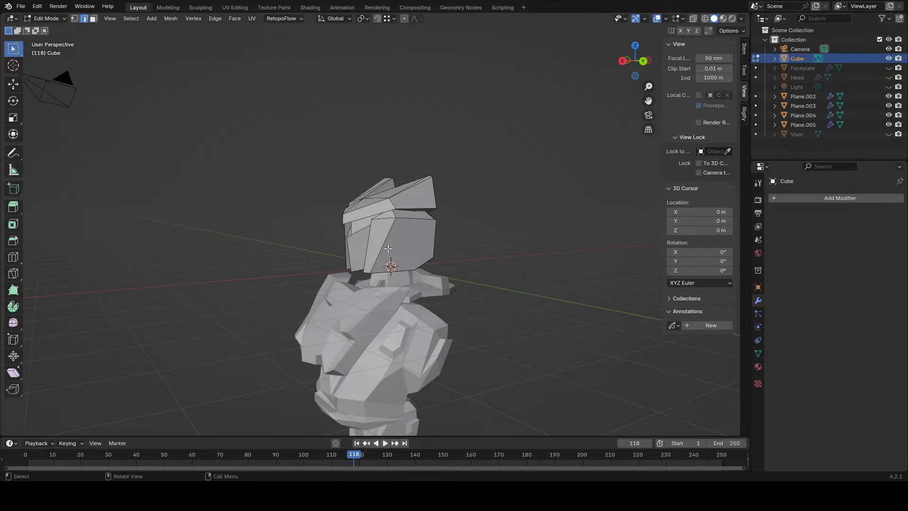
middle_drag(388, 248, 440, 259)
scroll(439, 260, up, 5)
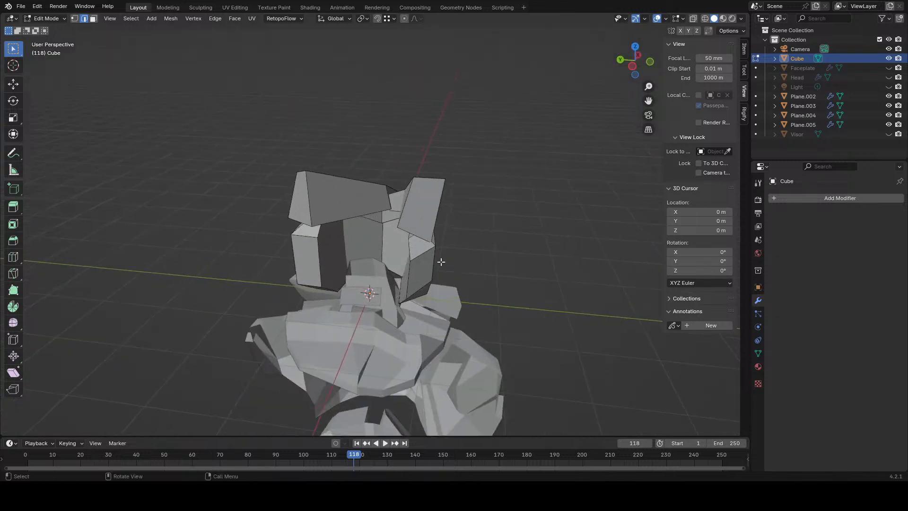
click(889, 78)
middle_drag(492, 179, 390, 196)
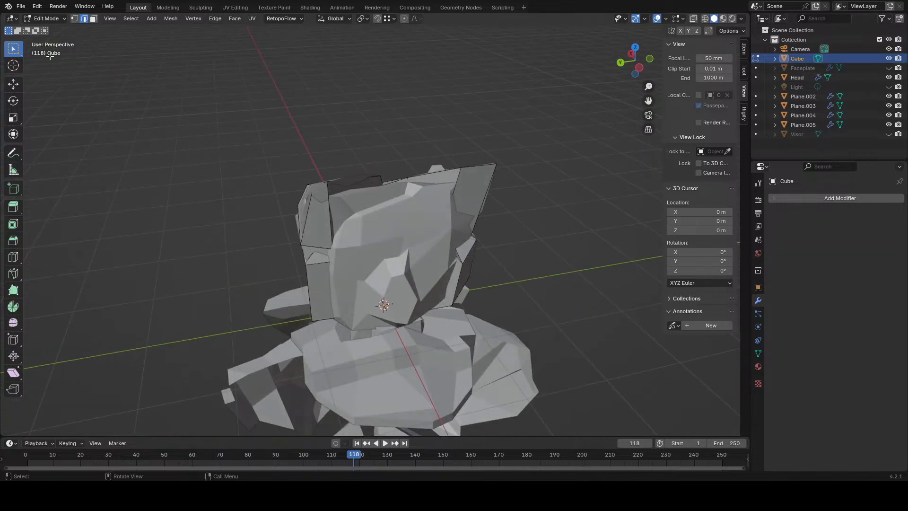
click(74, 18)
middle_drag(387, 246, 449, 266)
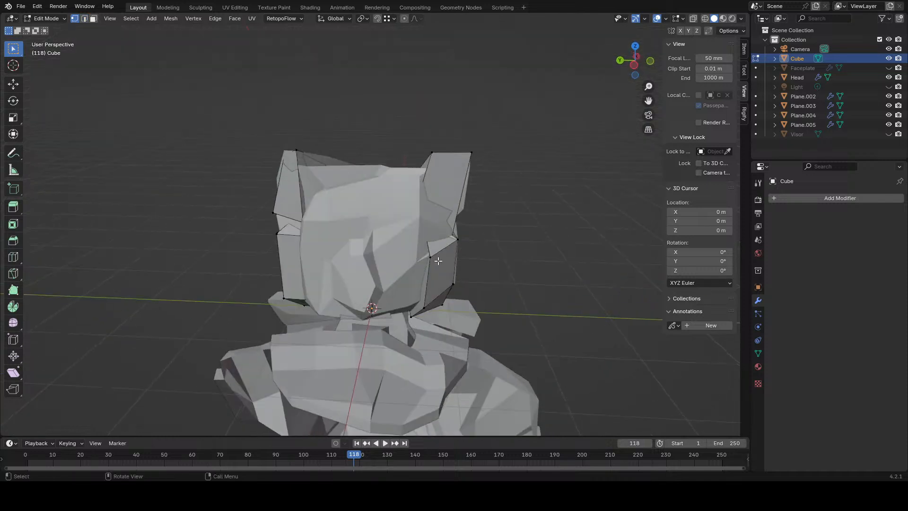
- Move, scale and rotate the lower inner edges of the side plates so they sit closer to the head
key(shift+d)
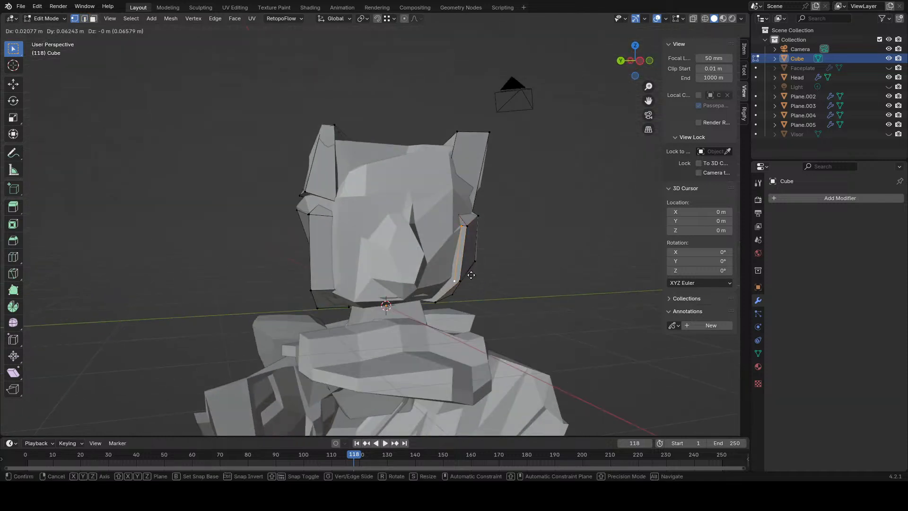
click(360, 267)
middle_drag(361, 267, 454, 273)
key(s)
click(492, 271)
key(r)
click(511, 250)
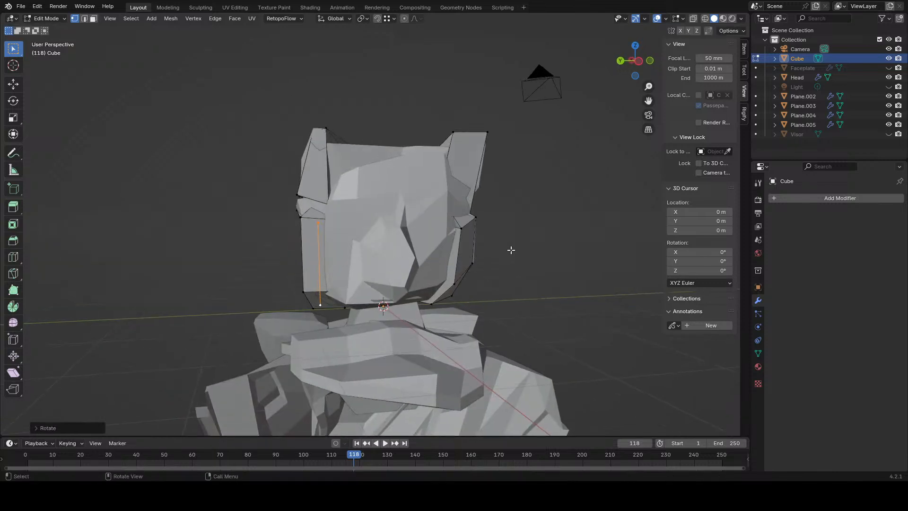
- Hide the Head object and separate the whole Cube mesh into its loose parts
click(889, 77)
middle_drag(435, 223, 452, 224)
key(a)
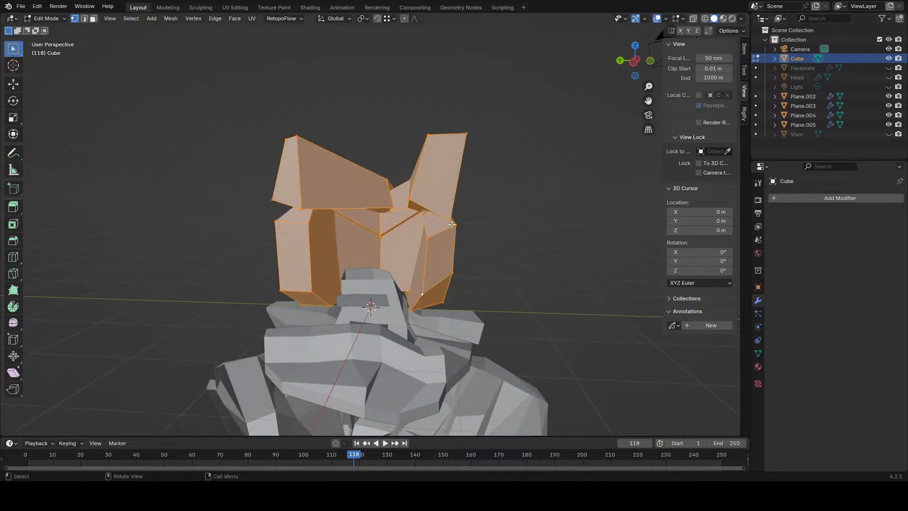
key(p)
click(440, 245)
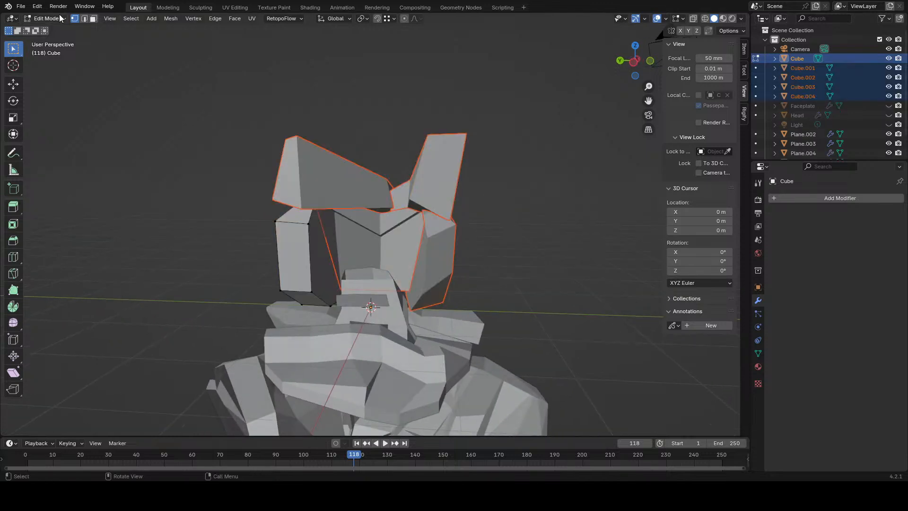
- Return to Object Mode and join the two side plates and two upper shells into Cube.002, leaving the middle shell separate
click(60, 16)
click(60, 28)
click(329, 222)
shift+click(353, 190)
shift+click(428, 184)
shift+click(440, 238)
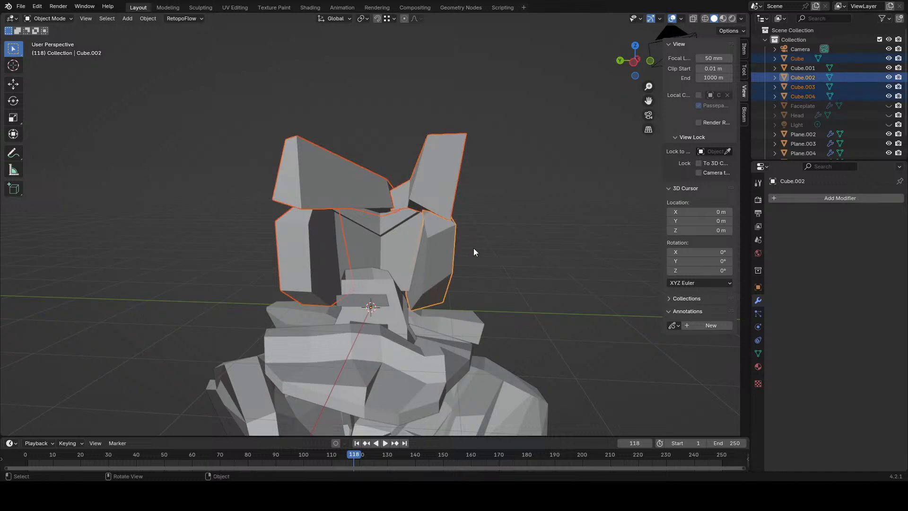
key(ctrl+j)
middle_drag(369, 231, 392, 188)
key(g)
right_click(373, 198)
- Extrude the boundary edges of the middle shell Cube.001 along negative X in wireframe view
click(365, 222)
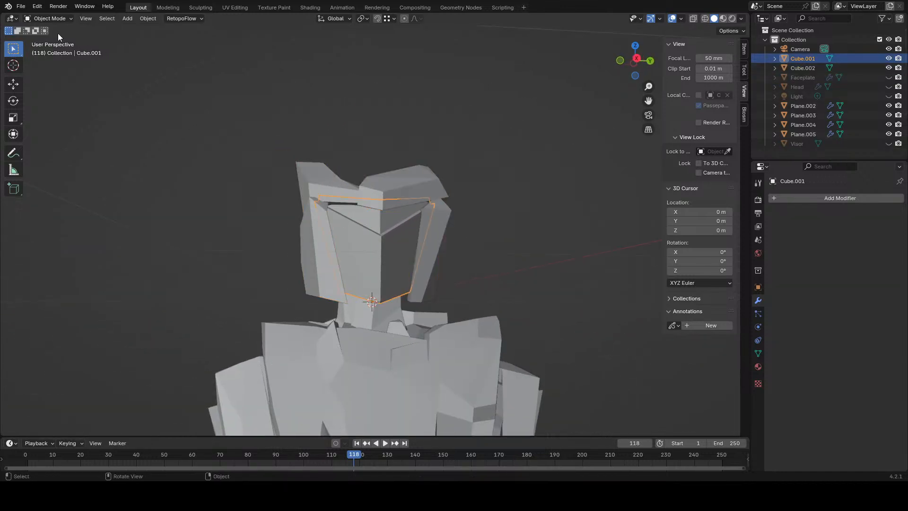
click(45, 39)
middle_drag(339, 265, 366, 262)
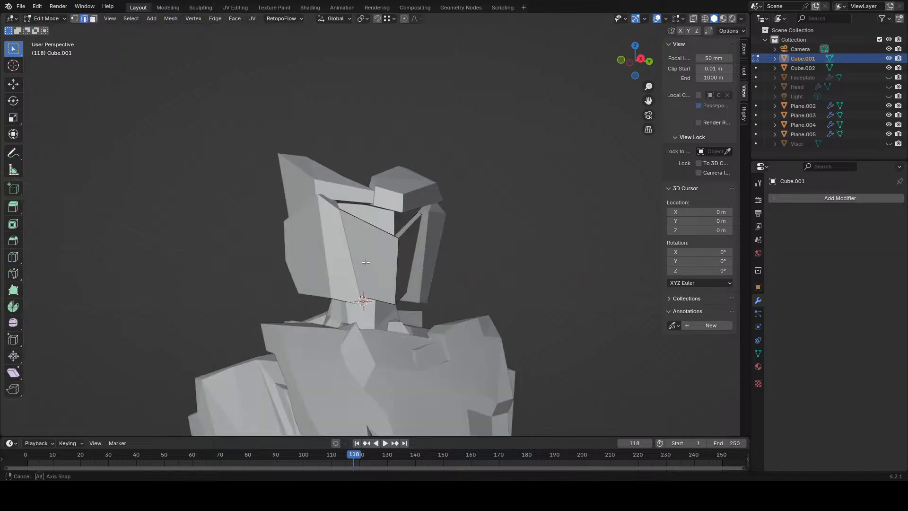
click(385, 310)
middle_drag(513, 309, 588, 309)
key(e)
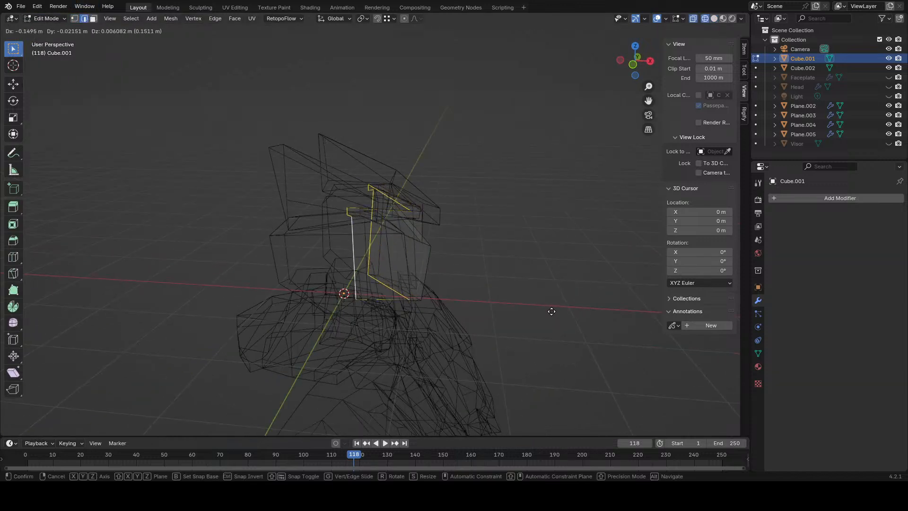
right_click(544, 310)
key(g)
key(y)
right_click(497, 305)
key(g)
key(x)
click(457, 294)
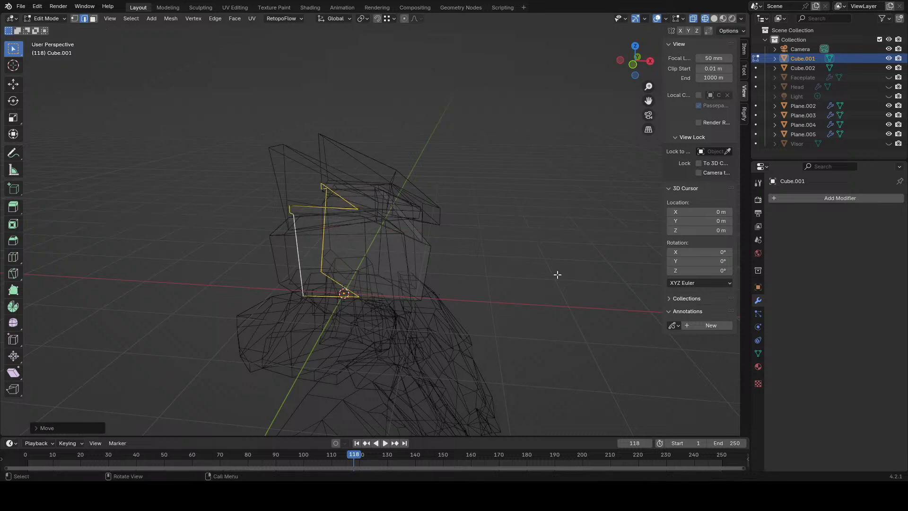
- Shift the extruded edges of Cube.001 along Y and X to line them up at the back of the head
key(g)
key(y)
click(463, 258)
key(s)
key(x)
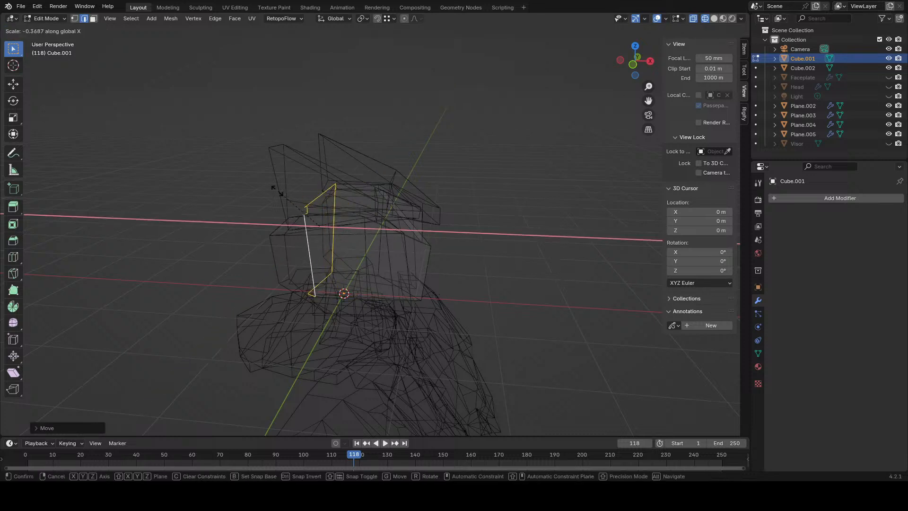
right_click(281, 194)
mouse_move(340, 232)
middle_down()
mouse_move(379, 239)
mouse_move(423, 234)
mouse_move(440, 220)
mouse_move(380, 263)
middle_up()
key(g)
key(x)
click(363, 237)
- Return to solid shading, fill the back opening of Cube.001 with a face and move it along Z
key(z)
click(384, 236)
key(f)
key(g)
key(z)
click(443, 206)
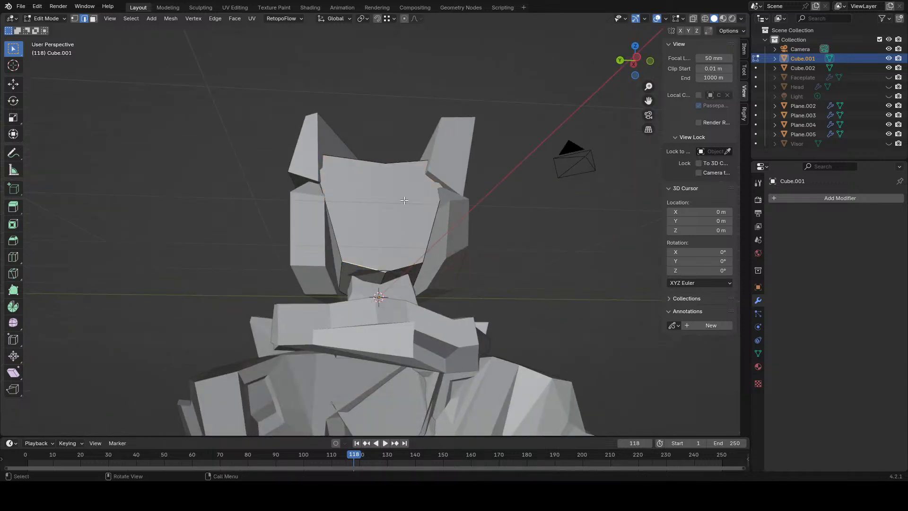
- Scale the selected back edges of Cube.001 and flatten the selection to 0 along Y
middle_drag(410, 198, 431, 190)
key(s)
middle_drag(434, 226, 117, 134)
key(s)
key(y)
key(0)
key(Return)
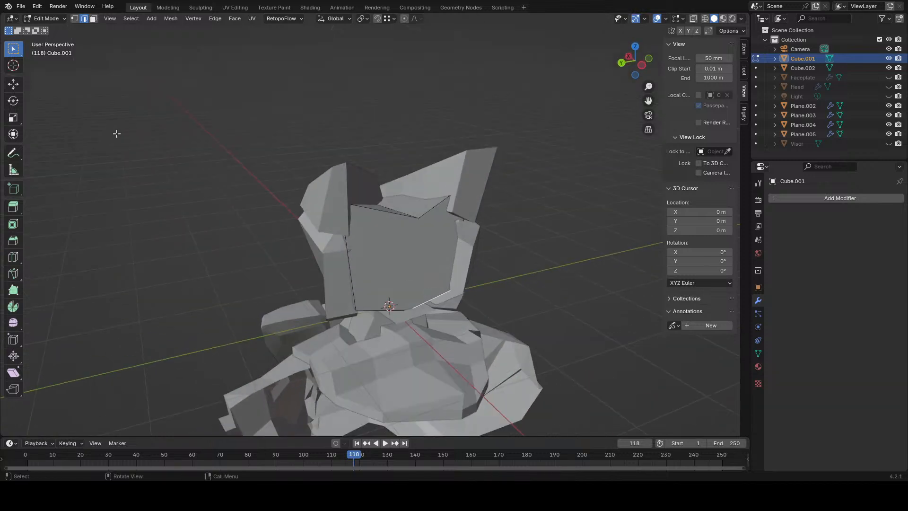
- Knife-cut the back face of Cube.001 vertically from the lower centre point up to the upper centre point
click(14, 258)
mouse_move(409, 303)
middle_down()
mouse_move(422, 309)
mouse_move(397, 307)
middle_up()
click(391, 307)
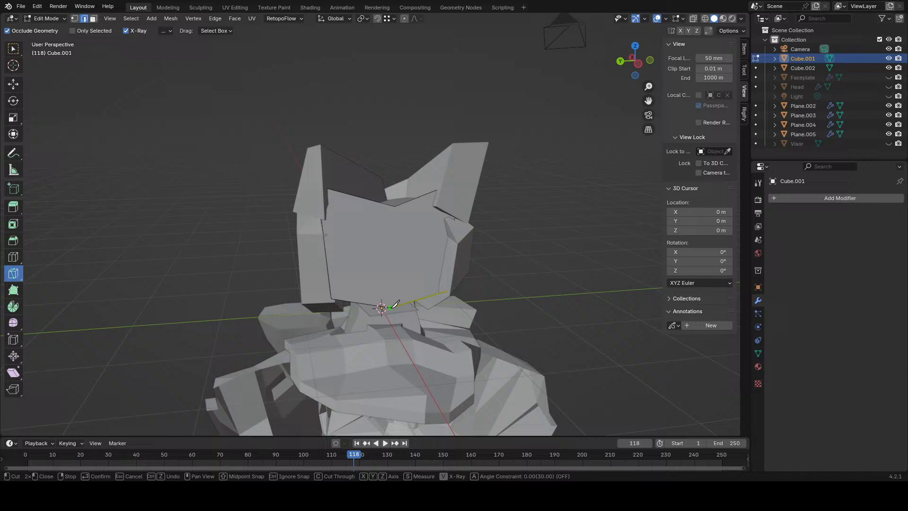
click(397, 204)
key(Return)
middle_drag(398, 204, 359, 208)
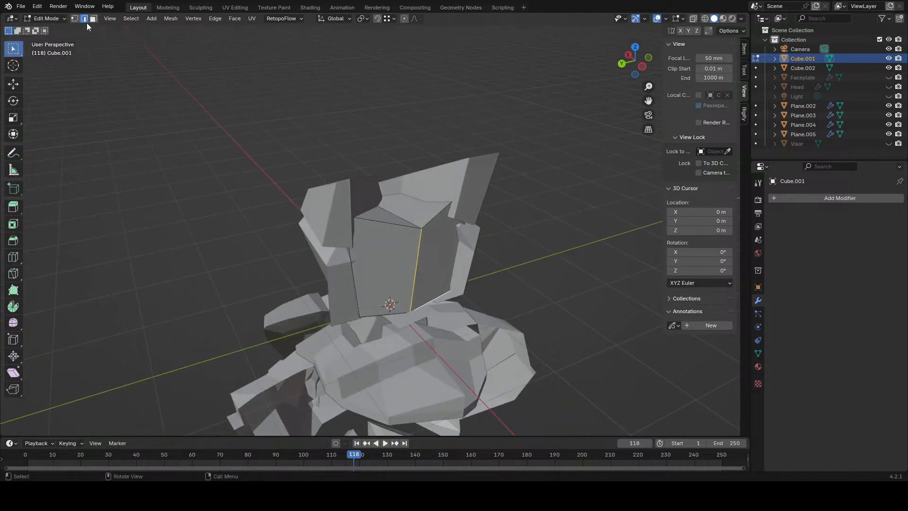
- Raise the top centre vertex of the new cut along Z and reposition it as a peak above the back face
middle_drag(449, 235, 415, 235)
click(410, 233)
key(g)
key(z)
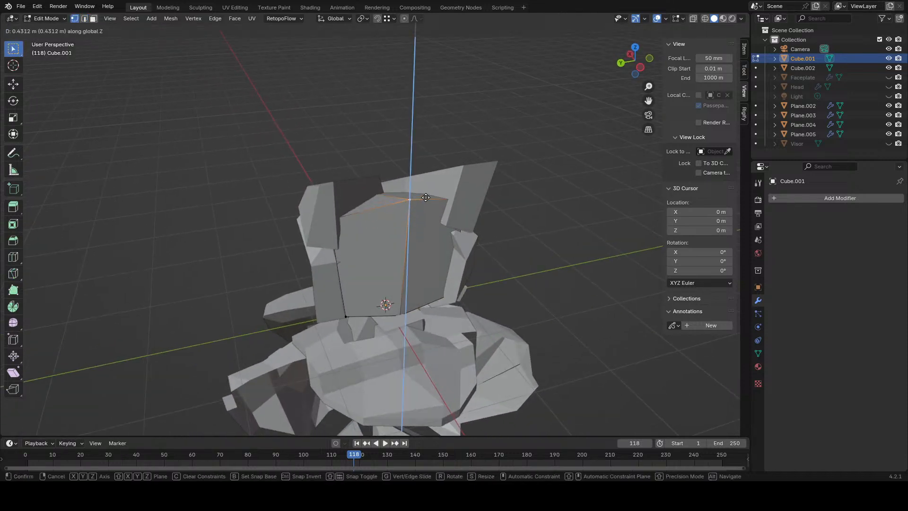
click(411, 193)
middle_drag(411, 193, 421, 263)
key(g)
key(z)
click(436, 205)
key(g)
click(449, 208)
- Move the bottom centre vertex of Cube.001's back face outward from the head
key(a)
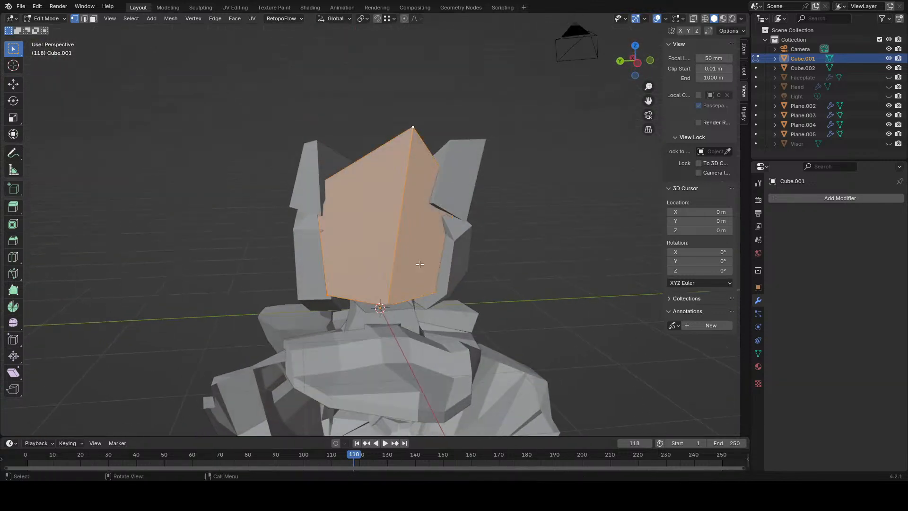
click(402, 297)
middle_drag(402, 298, 461, 291)
key(g)
click(466, 275)
middle_drag(450, 260, 409, 277)
- Adjust the upper corner vertex of Cube.001's back face and pull the peak vertex down into a sloped crown
click(356, 190)
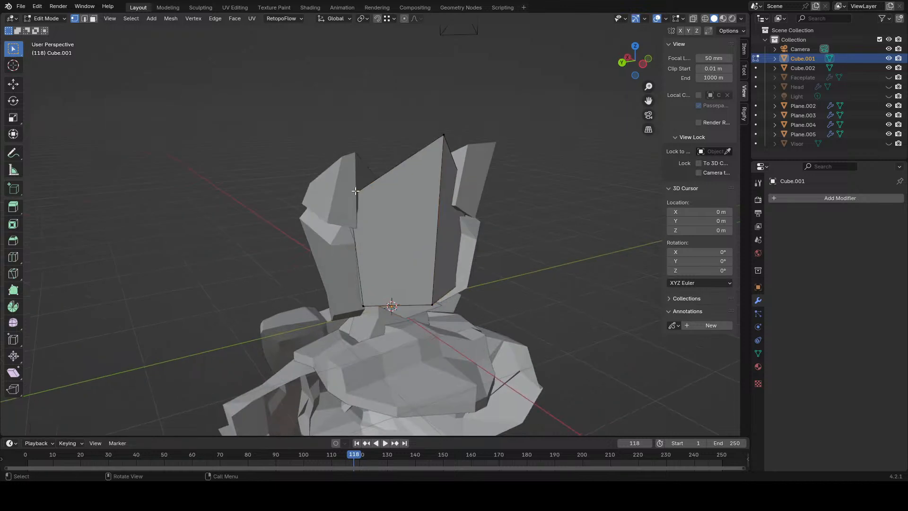
key(g)
click(377, 182)
click(452, 139)
mouse_move(451, 139)
middle_down()
mouse_move(447, 182)
mouse_move(355, 234)
mouse_move(377, 224)
mouse_move(390, 198)
mouse_move(290, 196)
middle_up()
key(g)
click(444, 210)
key(g)
click(371, 235)
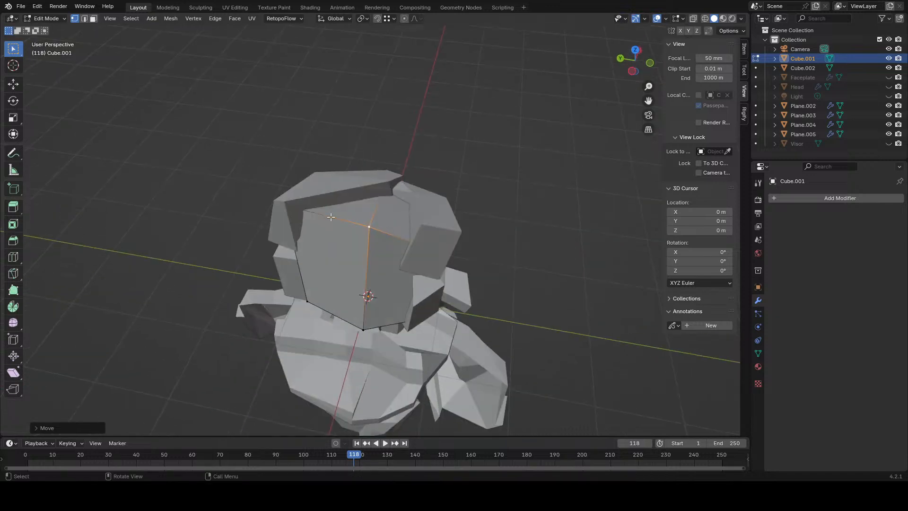
- Merge the overlapping side vertices on both sides of Cube.001 in wireframe view and hide the sidebar
key(shift+z)
click(301, 208)
key(z)
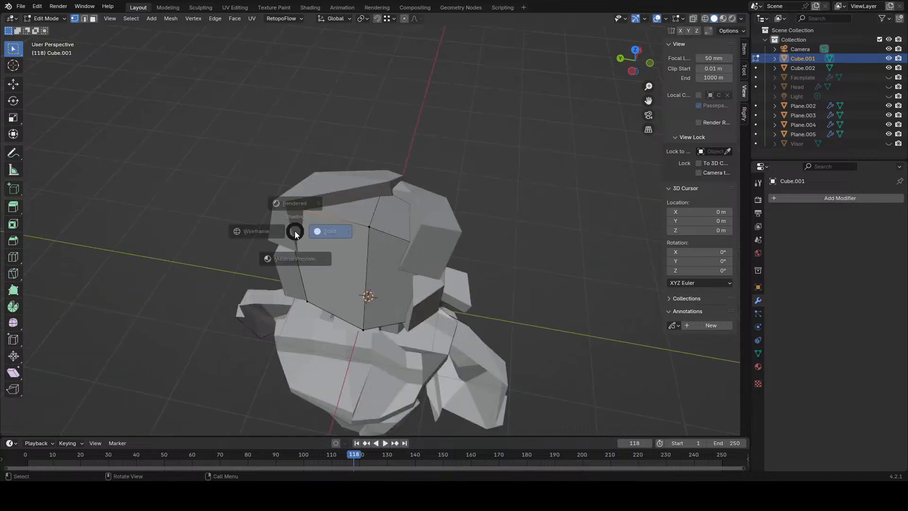
click(283, 234)
key(m)
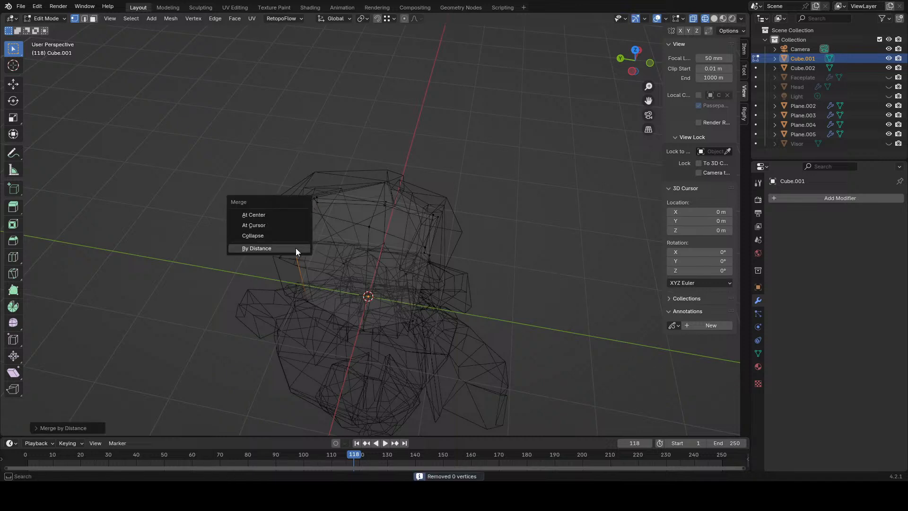
click(296, 248)
middle_drag(296, 248, 189, 285)
key(a)
click(466, 204)
key(n)
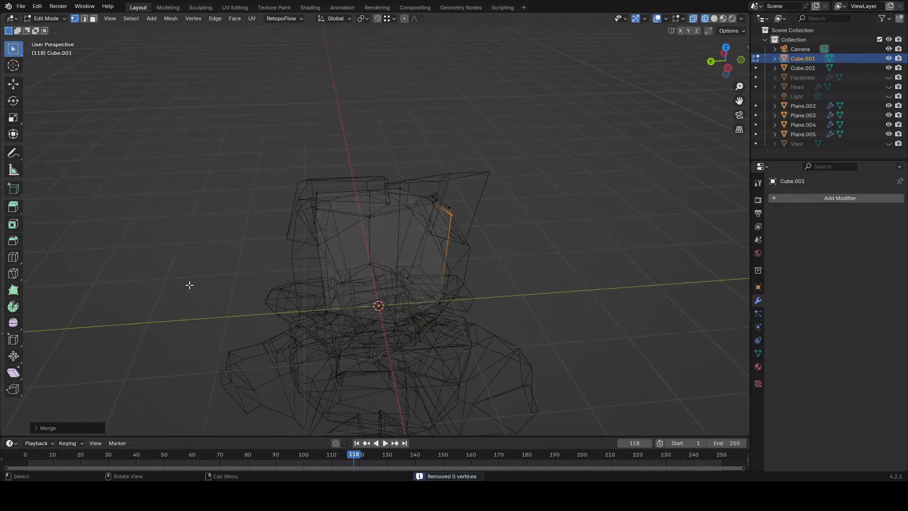
- Knife-cut a horizontal edge across the back of Cube.001 between its side vertices and return to solid shading
click(14, 273)
click(446, 221)
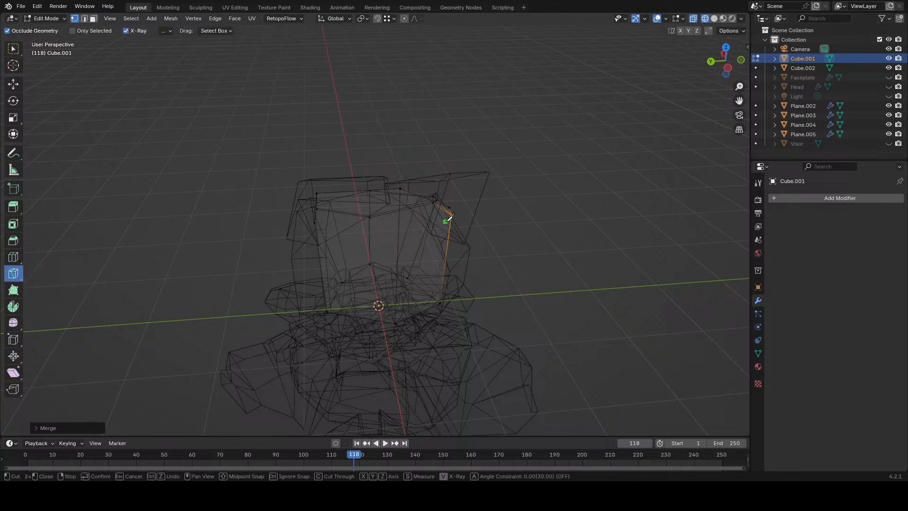
key(ctrl+z)
click(452, 216)
key(Return)
mouse_move(322, 216)
middle_down()
mouse_move(476, 247)
mouse_move(489, 234)
middle_up()
key(alt+z)
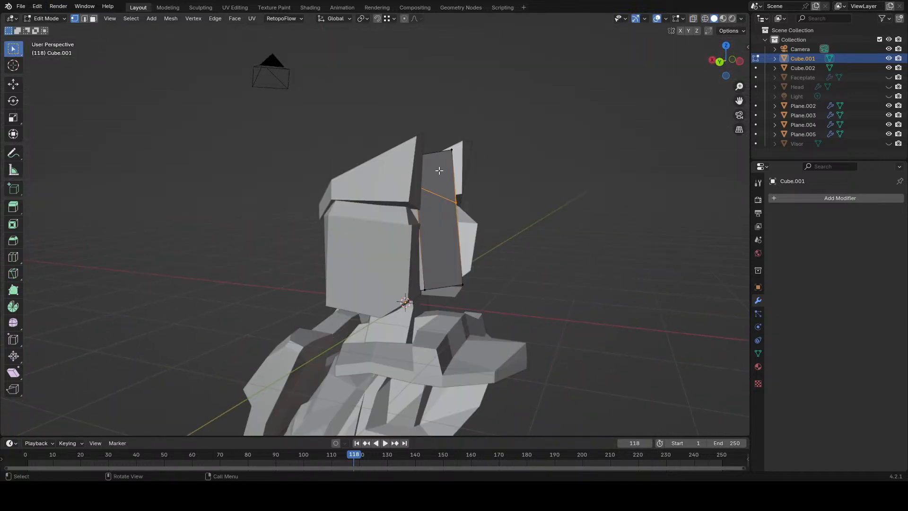
- Move the vertices above the horizontal cut to slope the upper back of Cube.001 inward
key(g)
click(493, 174)
middle_drag(493, 175, 384, 257)
key(g)
click(363, 263)
click(334, 251)
key(g)
click(492, 256)
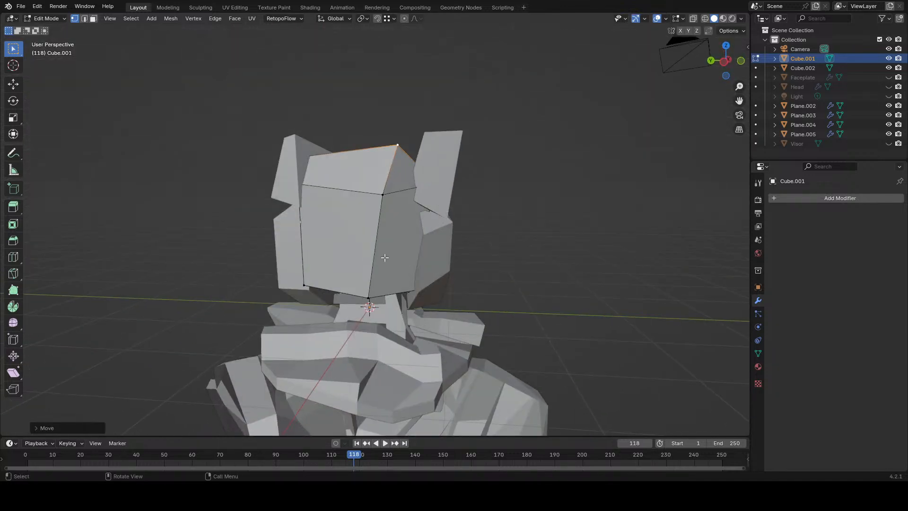
- Reposition the lower corner vertex and the centre ridge vertex on the back of Cube.001
click(304, 284)
middle_drag(304, 284, 506, 255)
key(g)
click(472, 304)
key(g)
click(459, 278)
key(a)
click(384, 193)
key(g)
click(379, 199)
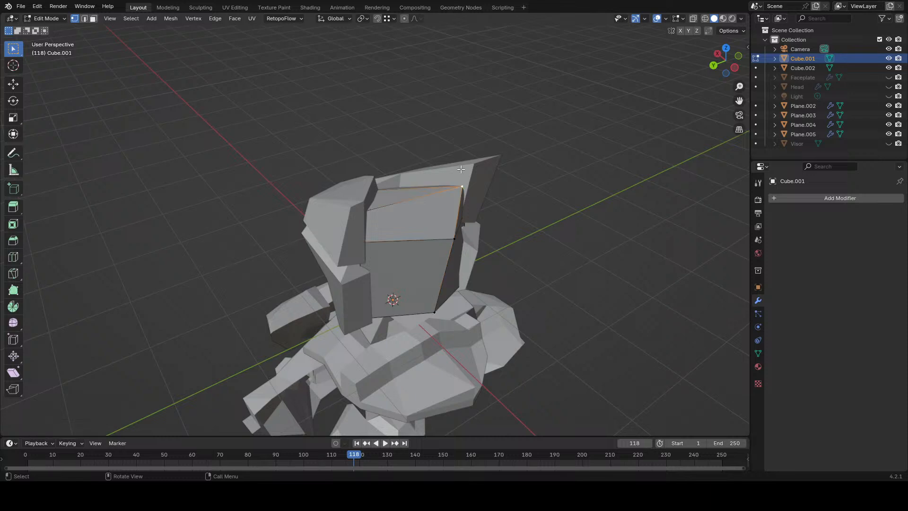
- Switch to editing the Cube.002 shells and move their back vertices to fit around the middle shell
key(Tab)
click(492, 183)
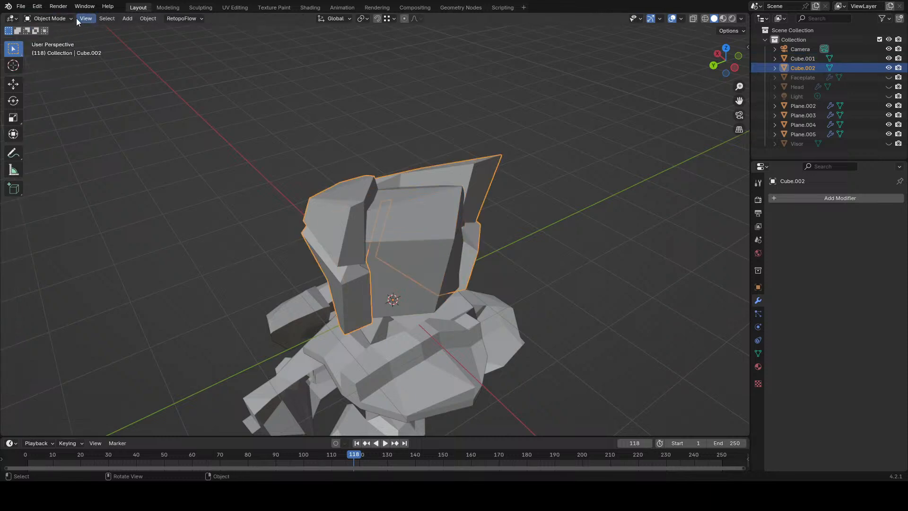
key(Tab)
click(457, 223)
middle_drag(457, 223, 424, 183)
key(g)
click(511, 233)
click(378, 228)
key(g)
click(390, 185)
- Move and rotate the upper inner edge of the side plate so it fits beneath the upper shell
middle_drag(359, 194, 486, 199)
click(498, 191)
key(g)
click(566, 205)
key(r)
click(492, 231)
key(g)
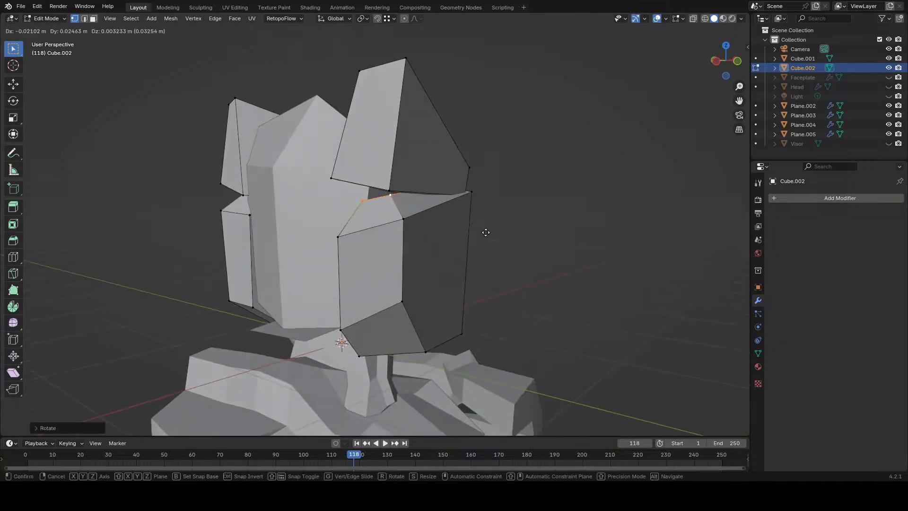
click(485, 231)
- Move the top front vertex of the side plate into place beneath the upper shell
middle_drag(485, 231, 356, 200)
key(g)
click(484, 221)
key(g)
click(336, 201)
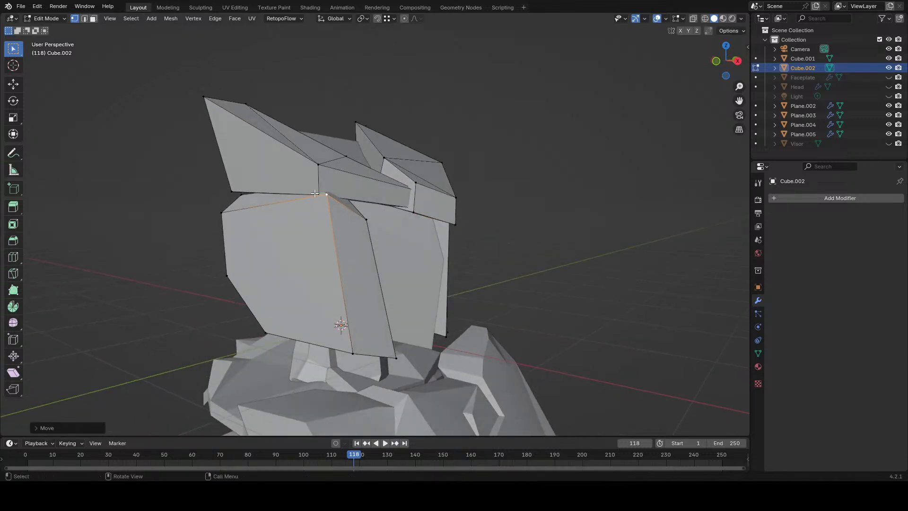
- Reposition the upper shell's lower middle vertex just above the side plate and clear the selection
click(315, 192)
key(g)
click(308, 176)
key(g)
click(316, 181)
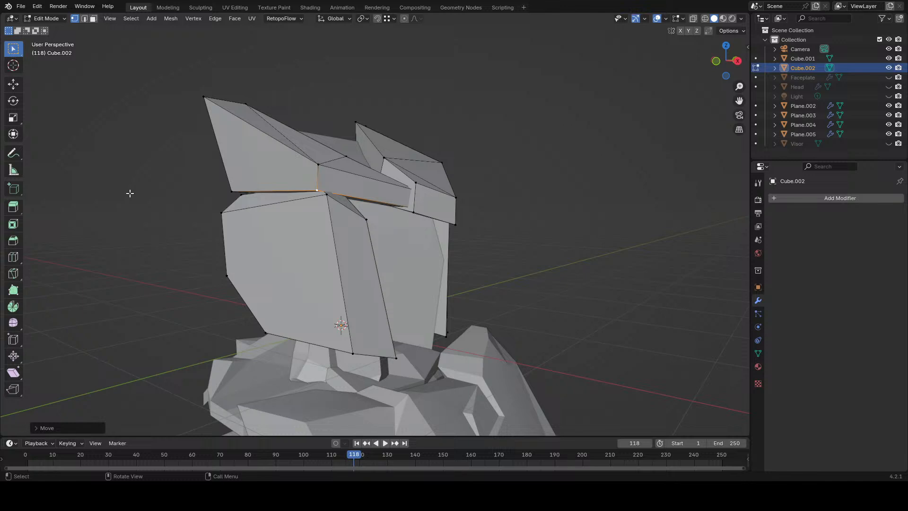
middle_drag(130, 193, 448, 227)
click(479, 227)
click(569, 247)
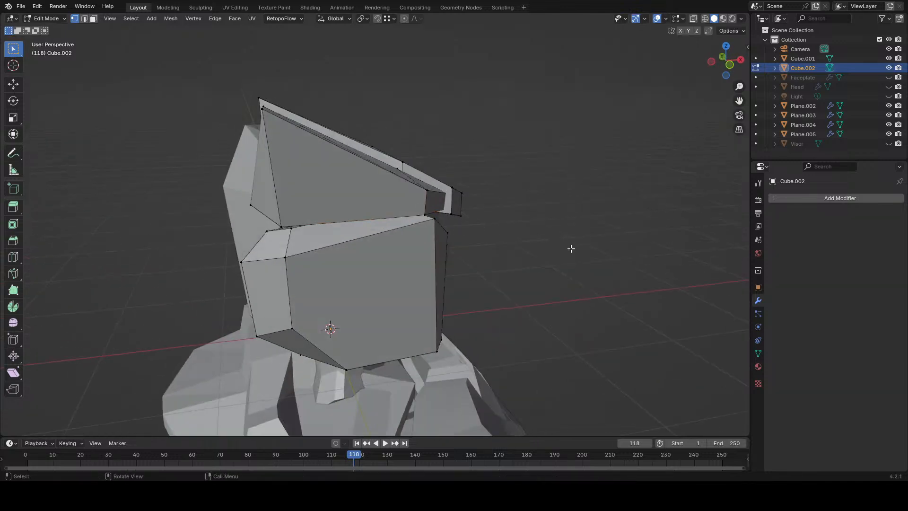
- Switch to wireframe view and merge the selected vertices at the side plate's upper inner back corner
scroll(569, 247, down, 3)
mouse_move(570, 247)
middle_down()
mouse_move(389, 236)
mouse_move(526, 237)
mouse_move(448, 237)
mouse_move(443, 219)
middle_up()
scroll(420, 216, up, 2)
click(340, 223)
mouse_move(350, 222)
middle_down()
mouse_move(406, 213)
mouse_move(478, 263)
mouse_move(502, 254)
mouse_move(444, 251)
middle_up()
key(z)
key(m)
click(515, 260)
- Move the merged vertex at the side plate's upper back corner toward the back of the head
key(a)
click(444, 251)
middle_drag(419, 198, 473, 238)
click(443, 218)
key(g)
click(521, 236)
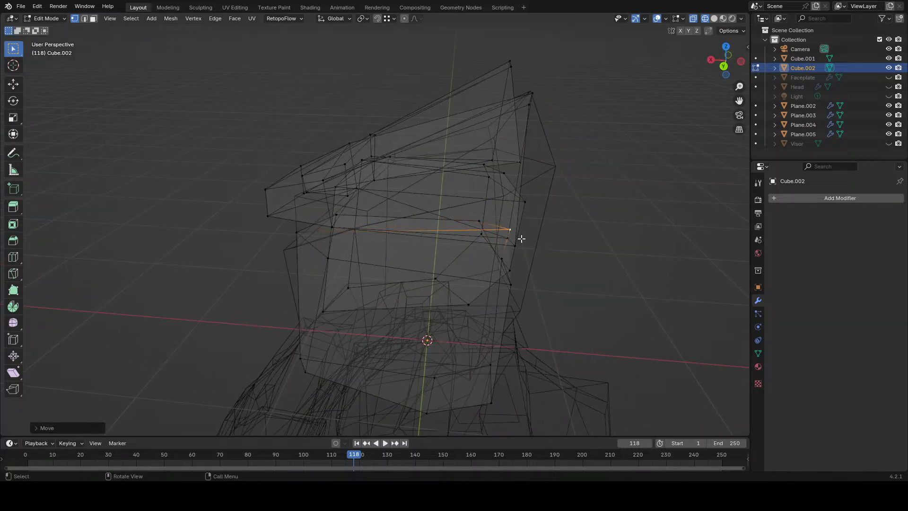
- Return to solid view, fine-tune the side plate's upper inner back vertex against the middle shell, and clear the selection
key(z)
mouse_move(556, 236)
middle_down()
mouse_move(499, 223)
mouse_move(432, 225)
middle_up()
key(g)
click(503, 221)
key(g)
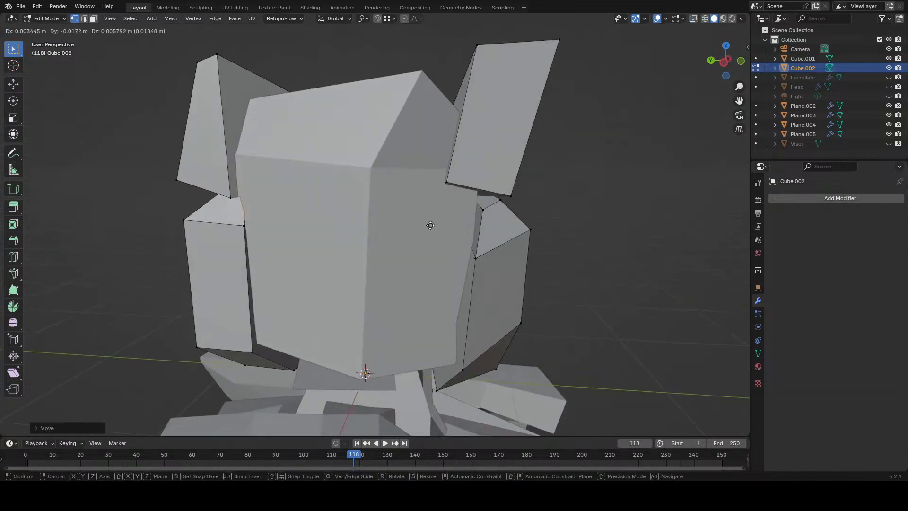
click(420, 222)
key(g)
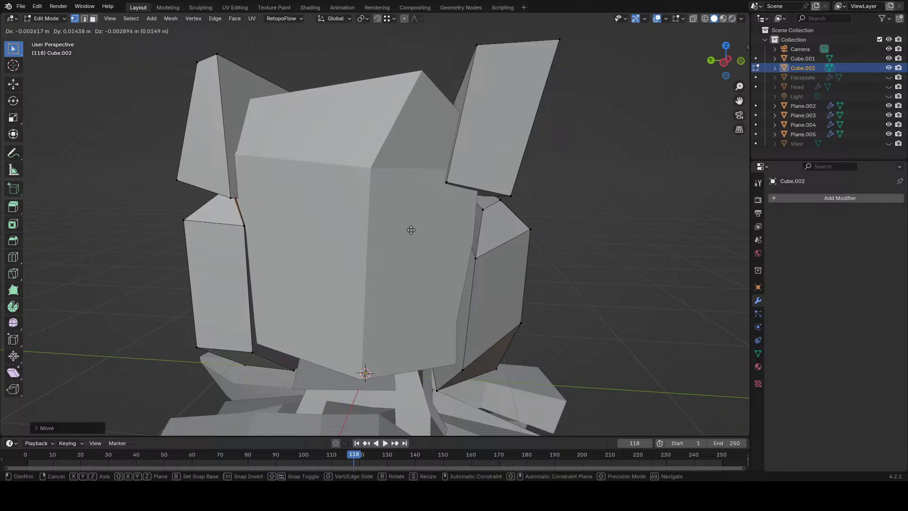
click(410, 229)
scroll(466, 250, down, 6)
click(563, 260)
middle_drag(568, 260, 594, 251)
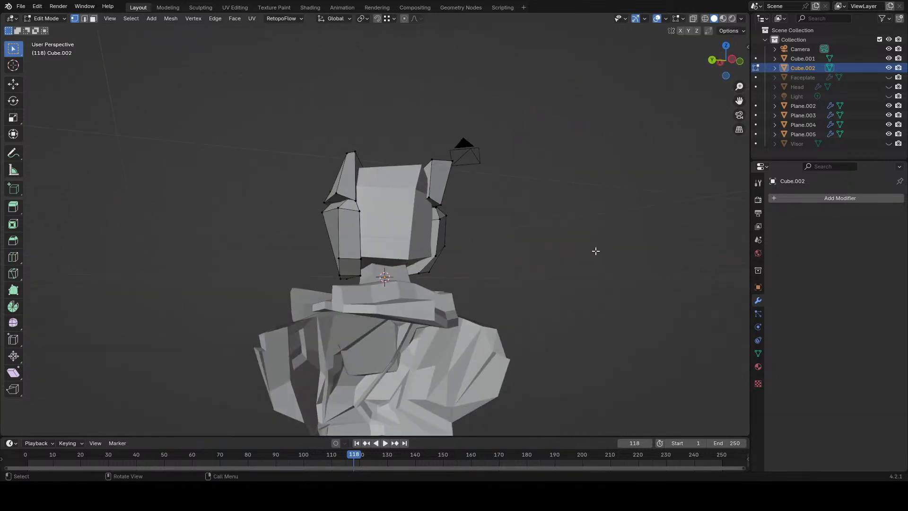
- Switch to Object Mode and hide the body pieces Plane.002, Plane.003, Plane.004 and Plane.005
scroll(520, 240, up, 3)
click(48, 20)
click(48, 36)
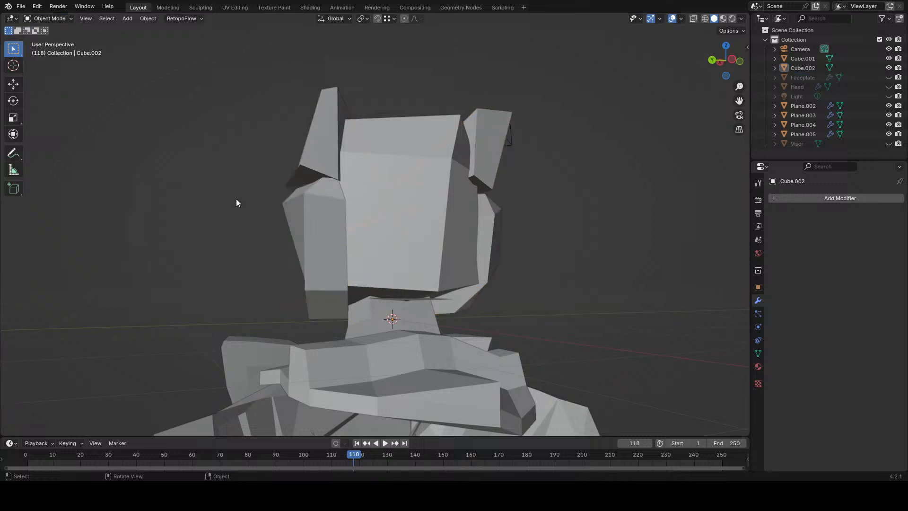
scroll(331, 274, down, 3)
click(427, 356)
key(h)
click(387, 288)
key(h)
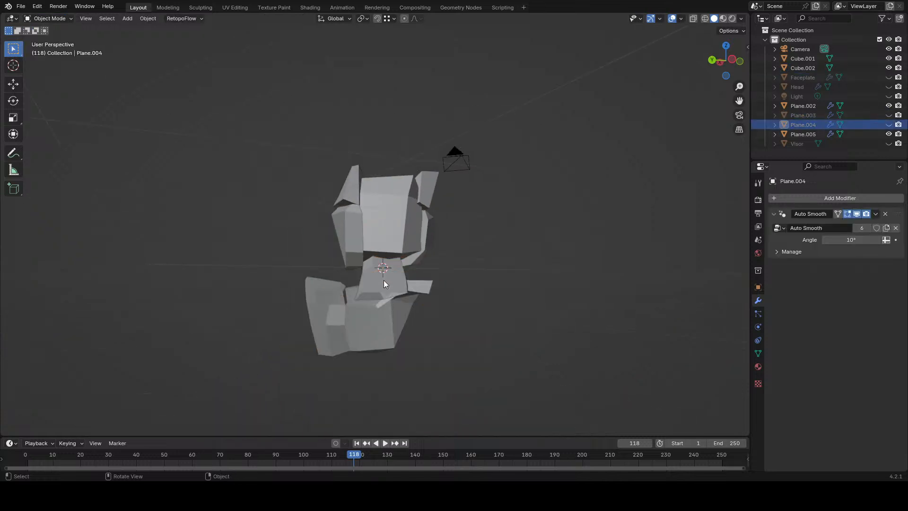
click(384, 282)
key(h)
click(384, 312)
key(h)
- Switch to editing the middle shell Cube.001 and add a loop cut across its top faces
middle_drag(457, 310, 353, 342)
scroll(331, 270, up, 3)
click(367, 245)
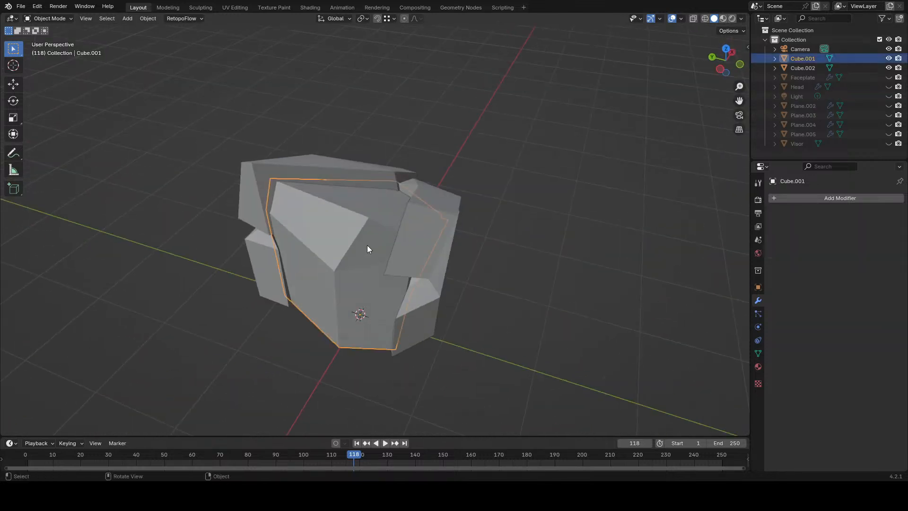
scroll(379, 224, up, 3)
click(54, 39)
middle_drag(386, 190, 405, 232)
click(13, 256)
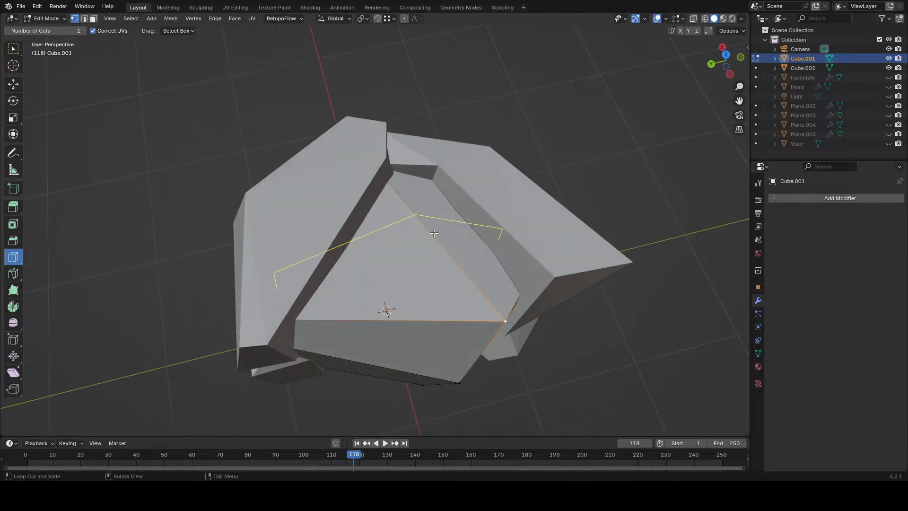
drag(442, 220, 423, 203)
- Move the new top cut along Z and reposition the vertex where the top edges of Cube.001 cross
middle_drag(424, 203, 372, 195)
key(g)
key(z)
click(506, 168)
click(357, 167)
key(g)
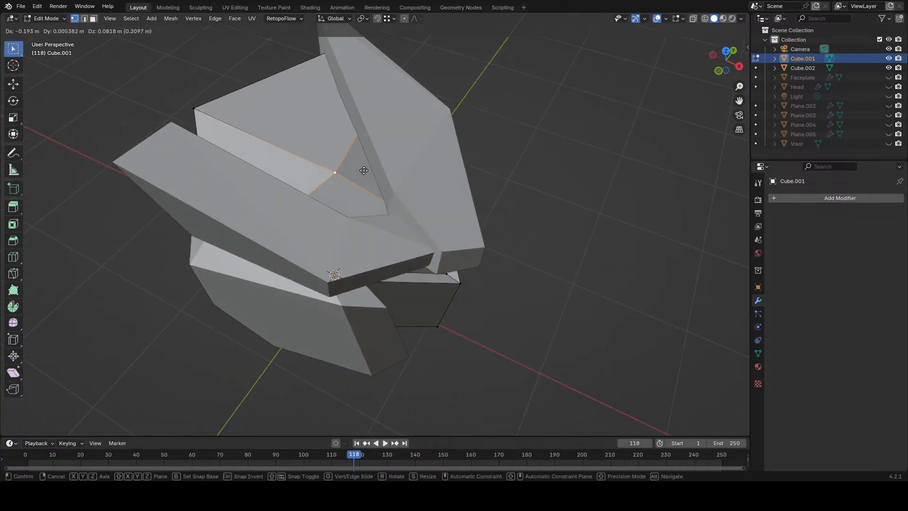
click(320, 150)
- Shift the loop-cut vertex on Cube.001 further so the top facets sit beneath the upper shells
middle_drag(320, 151, 336, 253)
key(g)
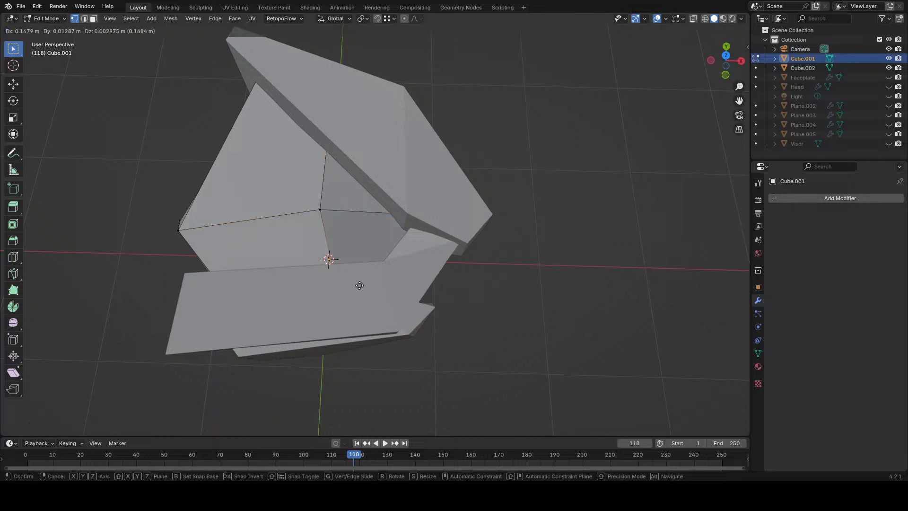
click(392, 282)
middle_drag(381, 298, 523, 256)
key(g)
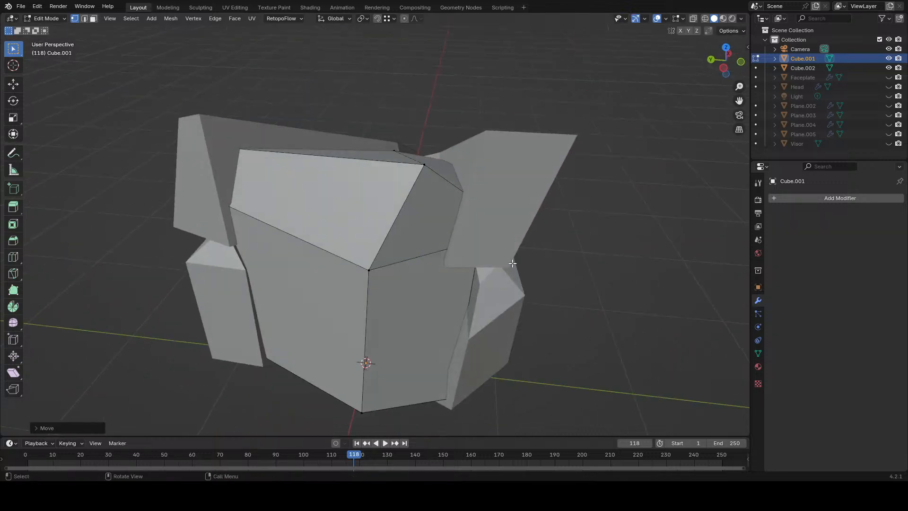
click(546, 250)
- Reposition the front top vertex of Cube.001 in the gap between the two upper shells
click(398, 175)
middle_drag(398, 175, 373, 200)
key(g)
click(436, 199)
key(g)
click(398, 201)
middle_drag(482, 202, 457, 220)
key(g)
click(436, 190)
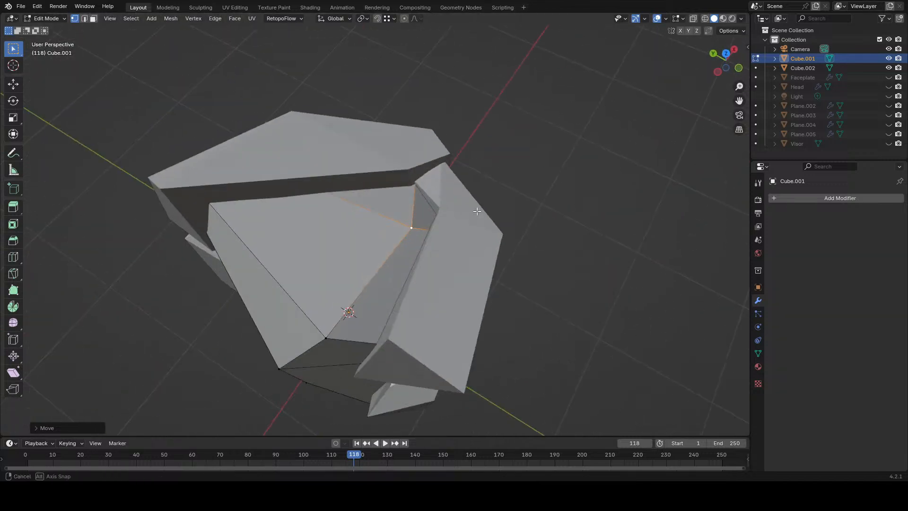
- Switch to wireframe view, delete the selected element on Cube.001's upper side edge, and select the whole mesh
key(alt+z)
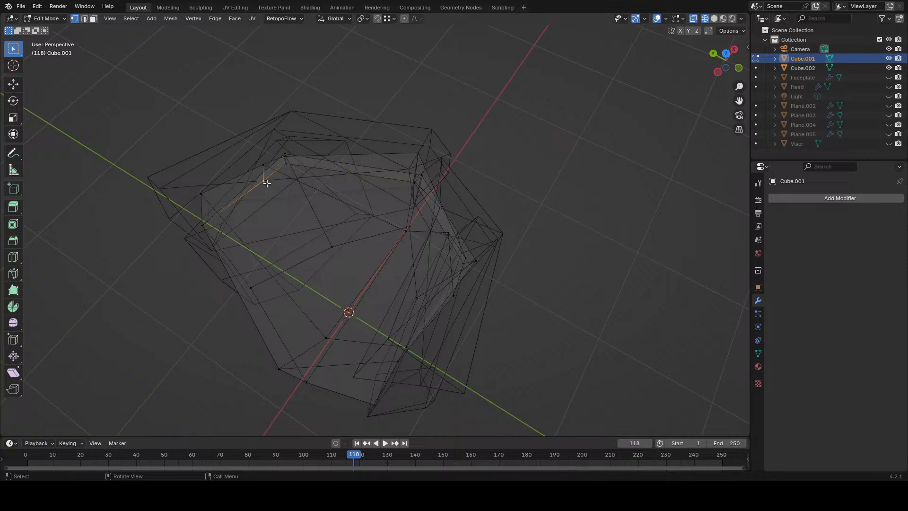
key(x)
click(265, 184)
key(a)
middle_drag(318, 198, 252, 135)
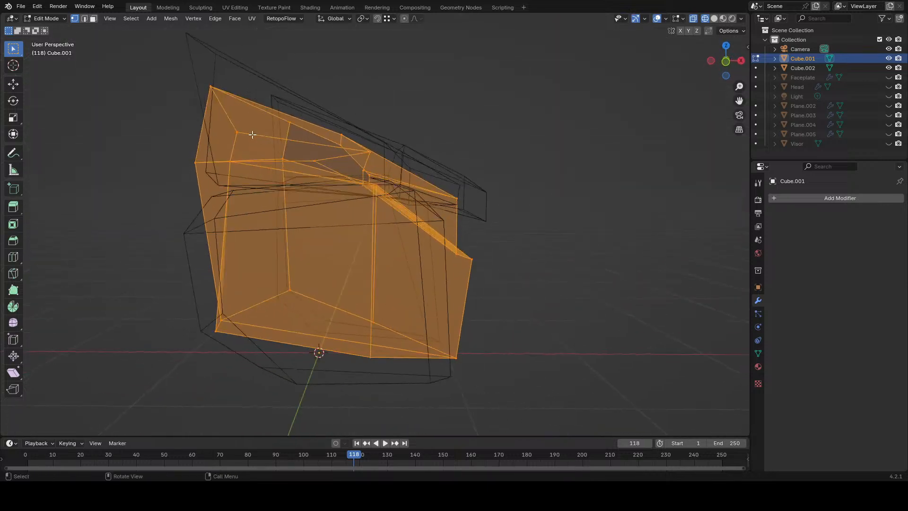
- Select the corner vertex on Cube.001's side ledge and move it toward the back
click(341, 169)
middle_drag(355, 175, 483, 245)
key(a)
click(327, 235)
scroll(311, 231, up, 2)
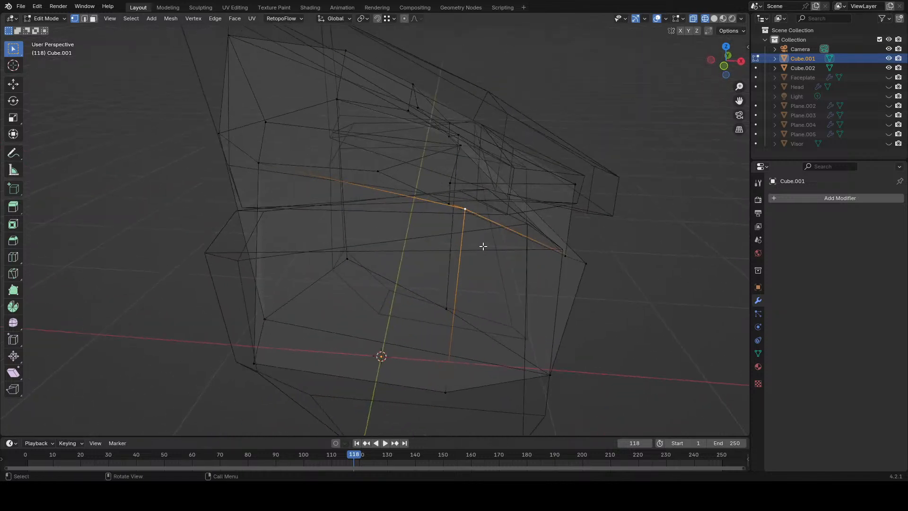
key(g)
click(438, 236)
- Fine-tune the side ledge vertex beneath the upper shell and return to solid view
key(g)
mouse_move(475, 187)
middle_down()
mouse_move(503, 188)
mouse_move(500, 198)
mouse_move(481, 180)
mouse_move(485, 166)
middle_up()
click(522, 198)
key(g)
click(513, 197)
key(z)
click(511, 185)
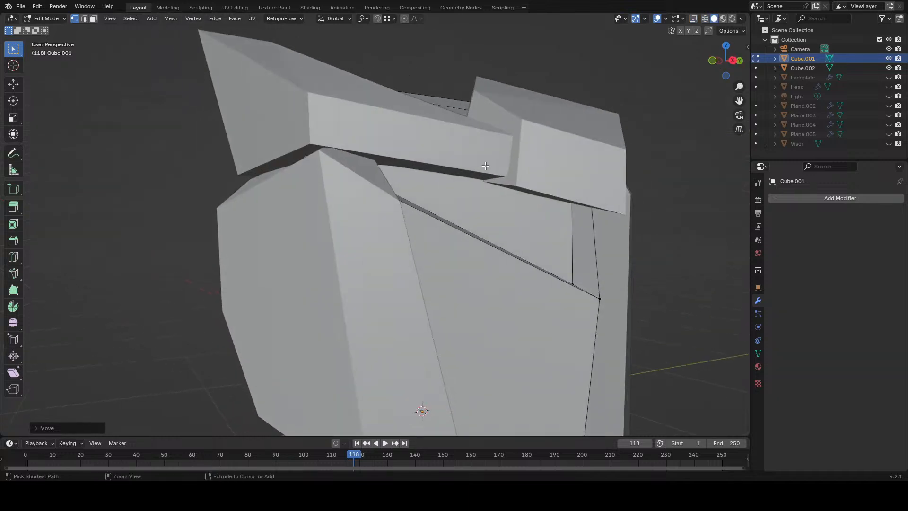
- Duplicate the four-cornered front side face of Cube.001 in wireframe view and scale the copy down
ctrl+middle_drag(519, 192, 521, 255)
middle_drag(519, 202, 462, 199)
ctrl+middle_drag(416, 314, 497, 115)
click(320, 182)
key(z)
click(323, 315)
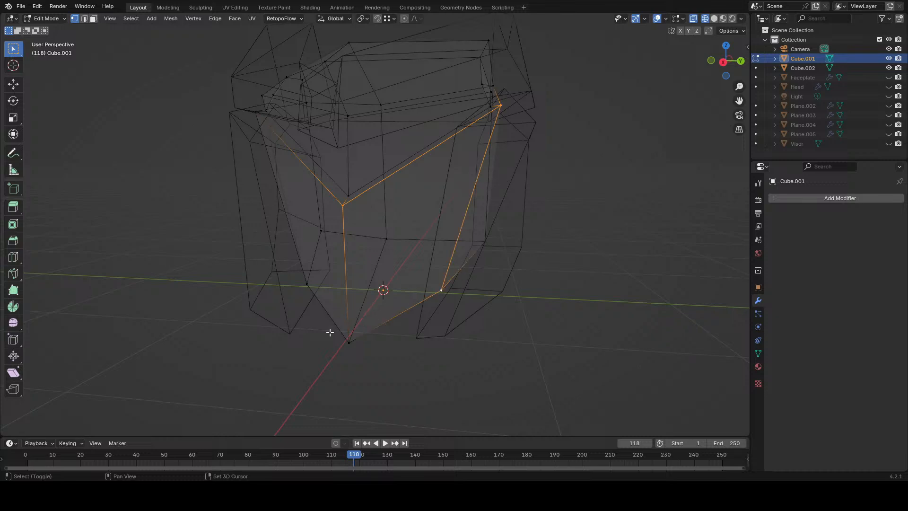
key(f)
key(s)
click(463, 235)
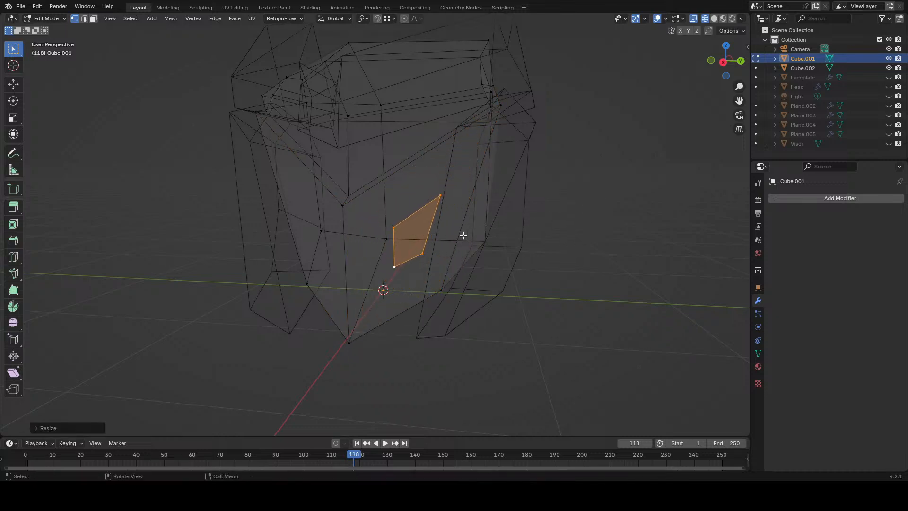
- Delete the two lower vertices of the small face so only its upper edge remains
click(423, 254)
key(x)
click(379, 261)
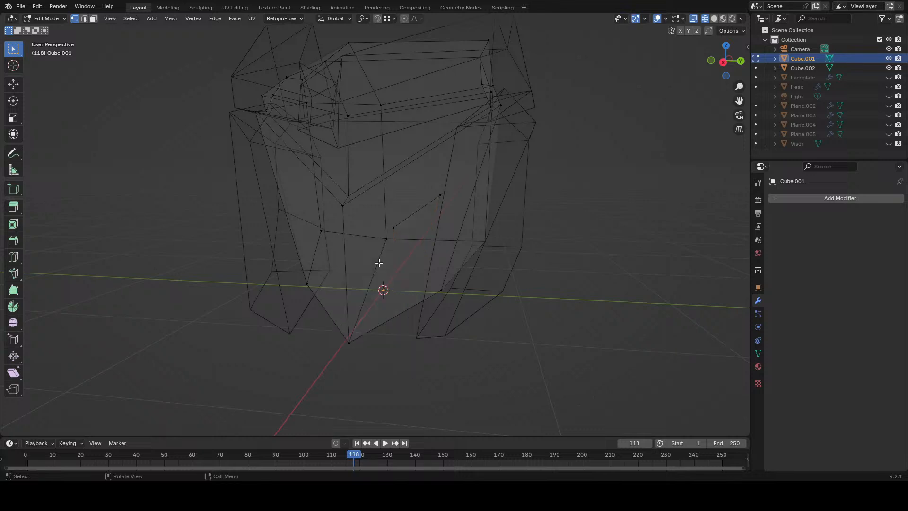
- Try extruding the remaining edge into a strip and merging its two new vertices at their center
click(395, 225)
key(z)
mouse_move(422, 206)
middle_down()
mouse_move(492, 211)
mouse_move(506, 197)
middle_up()
click(514, 214)
key(e)
click(514, 202)
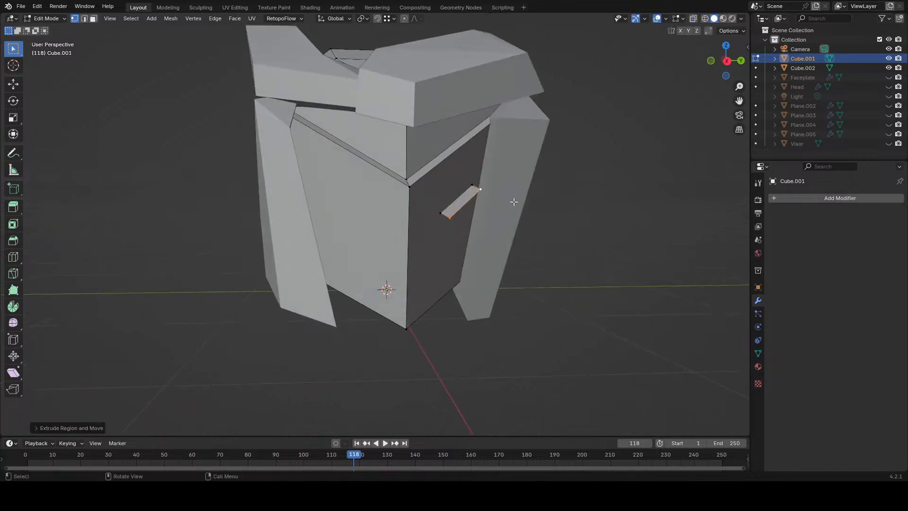
key(m)
click(507, 203)
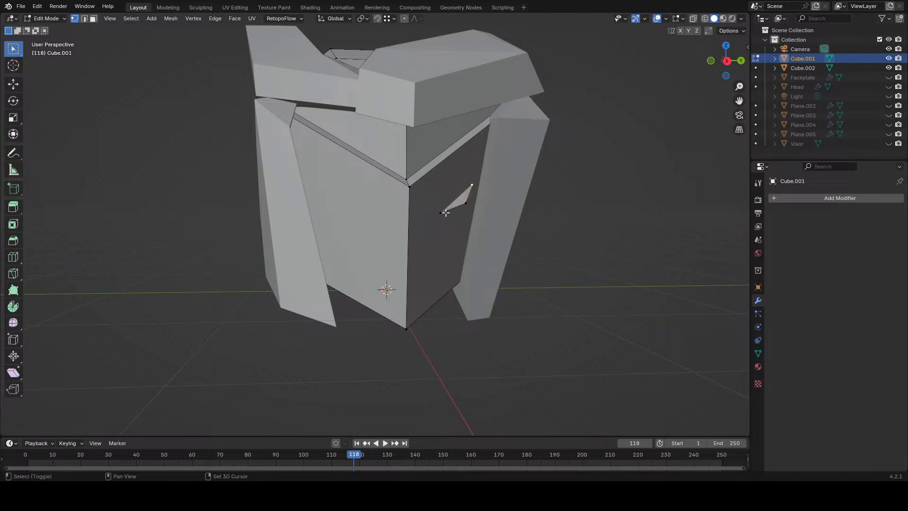
- Try extruding the triangle's lower edges downward and inspect the result in wireframe view
middle_drag(502, 203, 507, 190)
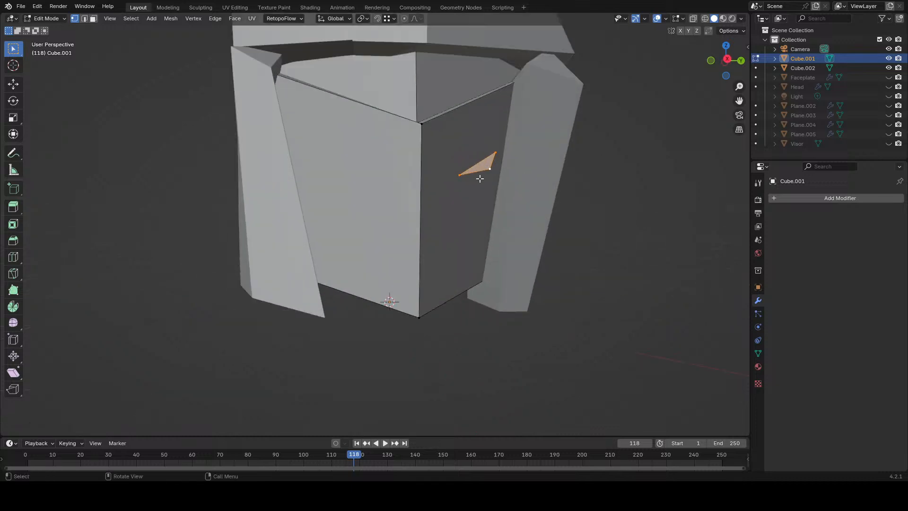
key(e)
click(500, 206)
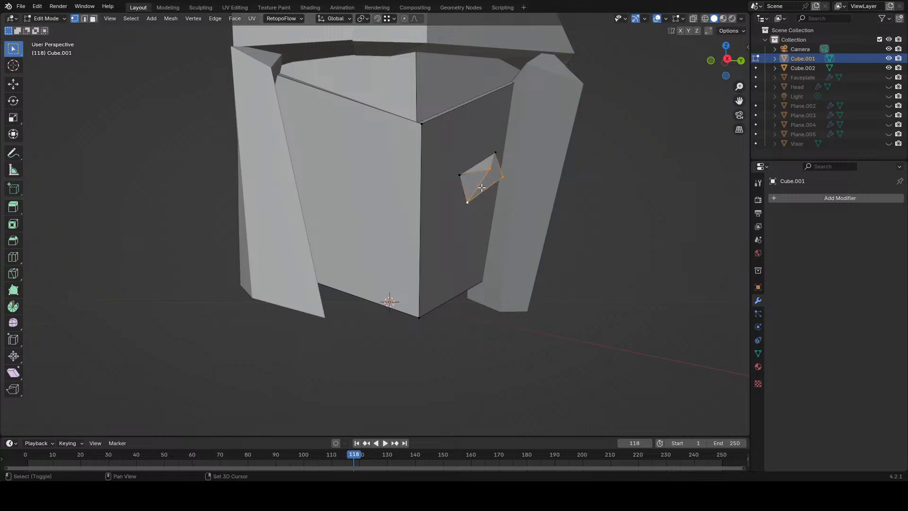
key(z)
click(474, 194)
key(a)
middle_drag(474, 195, 461, 193)
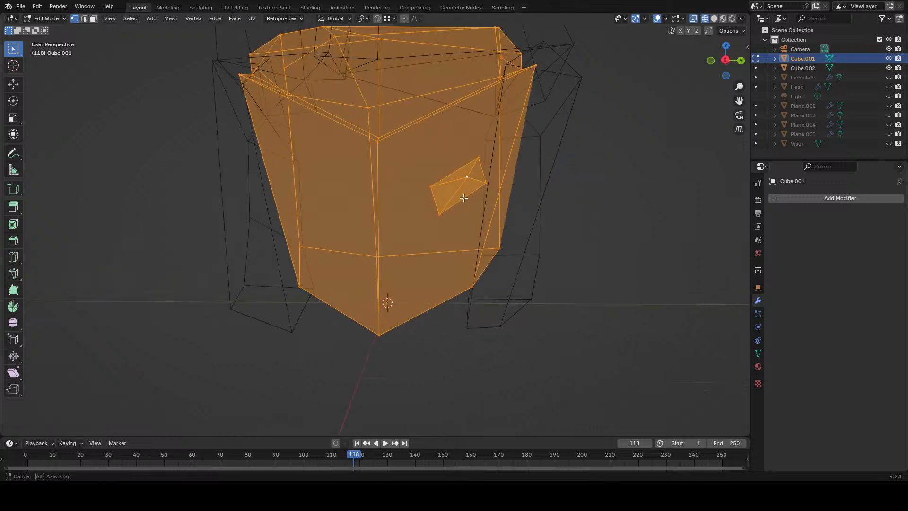
click(438, 206)
- Undo the trial extrusions and merge, back to the single upper edge
key(ctrl+z)
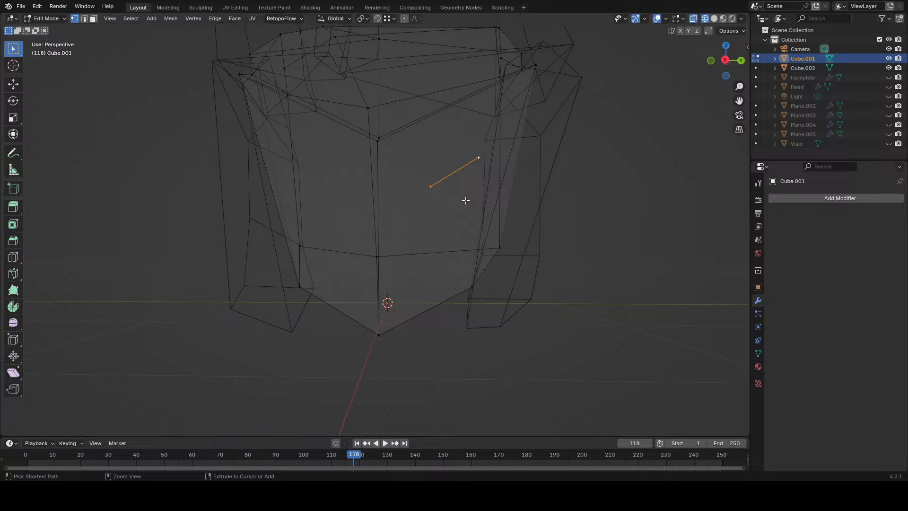
key(ctrl+z)
key(ctrl+shift+z)
key(ctrl+shift+z)
- Cut the small edge at its middle and extrude it downward into a two-face strip
click(11, 255)
middle_drag(454, 175, 470, 186)
key(e)
click(484, 214)
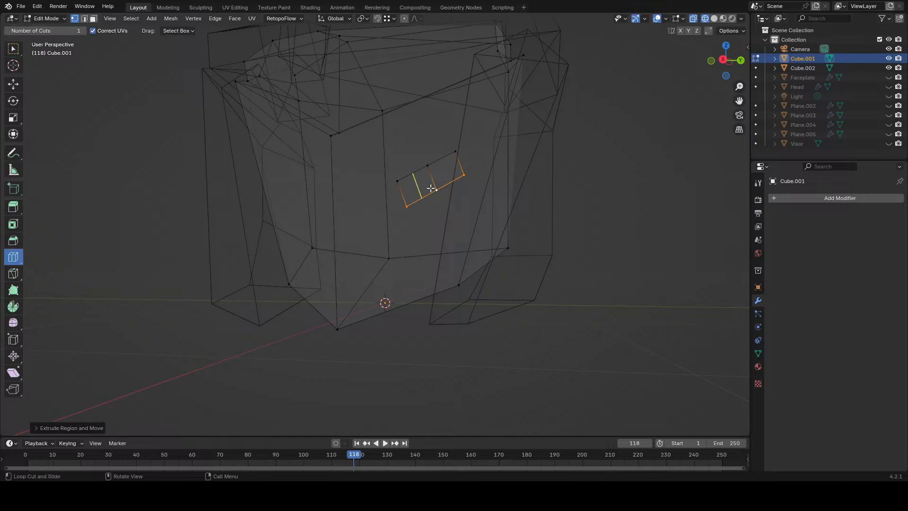
- Add a lengthwise loop cut to the strip and move the new edge loop outward to form a ridge
click(432, 184)
middle_drag(411, 215, 473, 216)
key(shift+z)
mouse_move(586, 229)
middle_down()
mouse_move(570, 215)
mouse_move(474, 264)
middle_up()
key(g)
click(583, 215)
- Select the strip's lower edge loop and move it back toward the front side face
scroll(474, 264, up, 4)
click(17, 48)
middle_drag(504, 170, 492, 150)
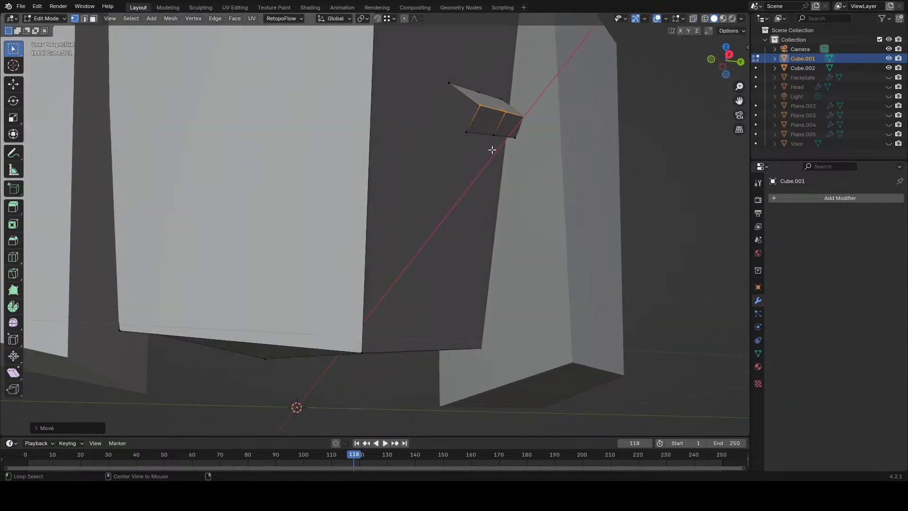
alt+click(491, 149)
middle_drag(549, 153, 482, 184)
key(g)
click(534, 158)
key(g)
click(484, 185)
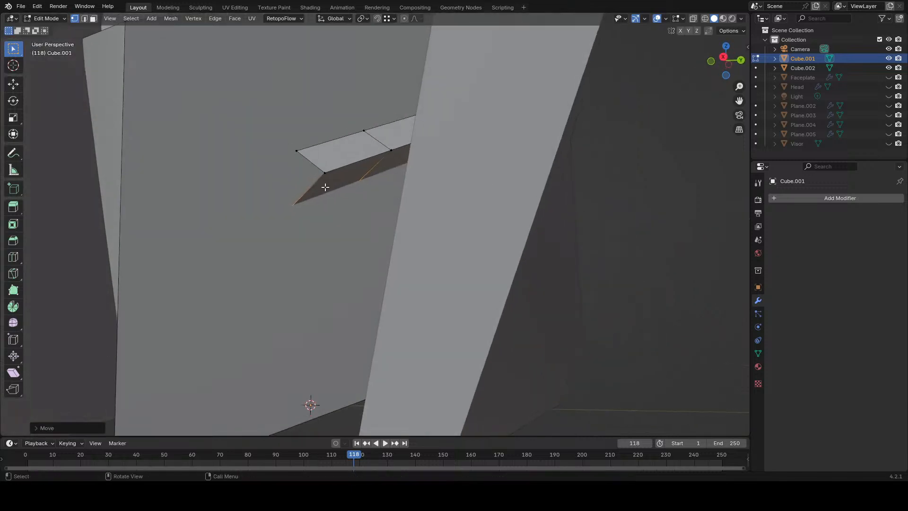
- Merge the three vertices at each end of the strip at their center to form pointed tips
key(z)
click(253, 220)
key(m)
click(281, 204)
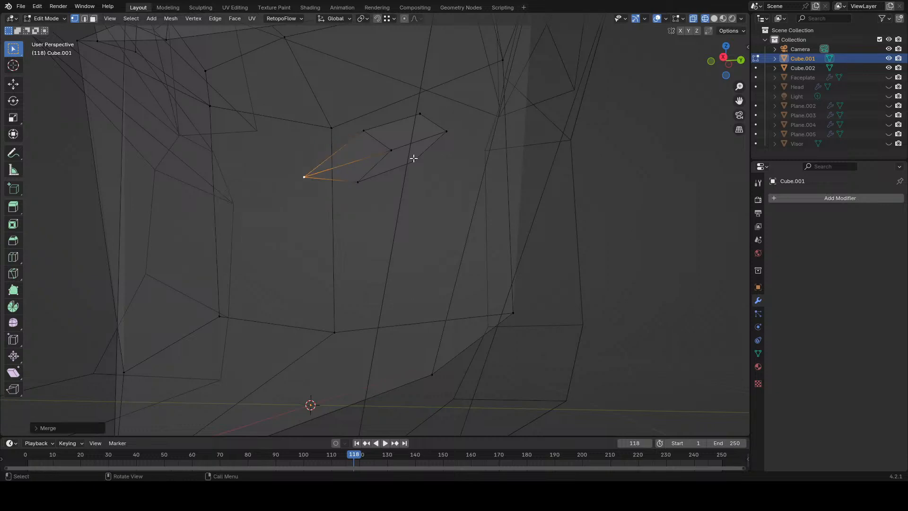
shift+click(437, 160)
key(n)
key(m)
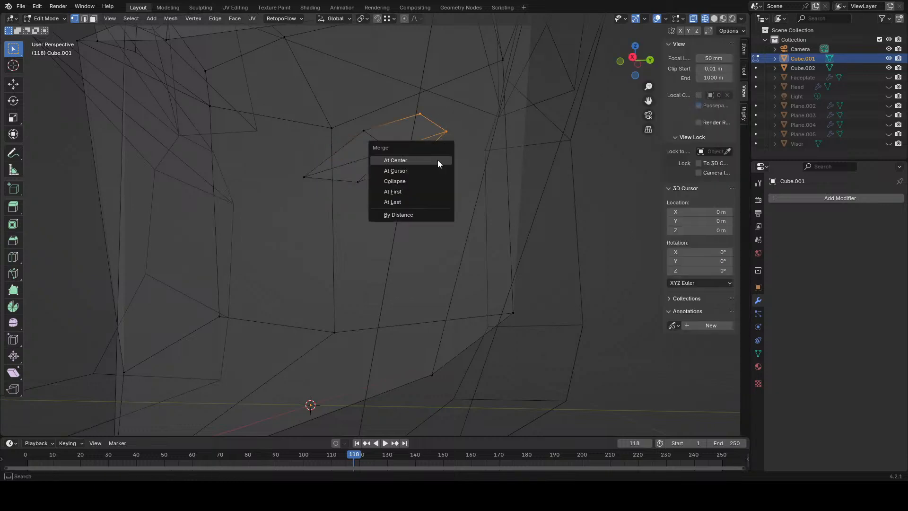
click(438, 160)
- Return to solid view and reposition the pointed strip's vertices around its outer ridge
mouse_move(438, 160)
middle_down()
mouse_move(459, 182)
mouse_move(547, 203)
mouse_move(570, 231)
mouse_move(567, 249)
middle_up()
key(z)
click(489, 186)
key(g)
click(564, 222)
click(488, 320)
key(g)
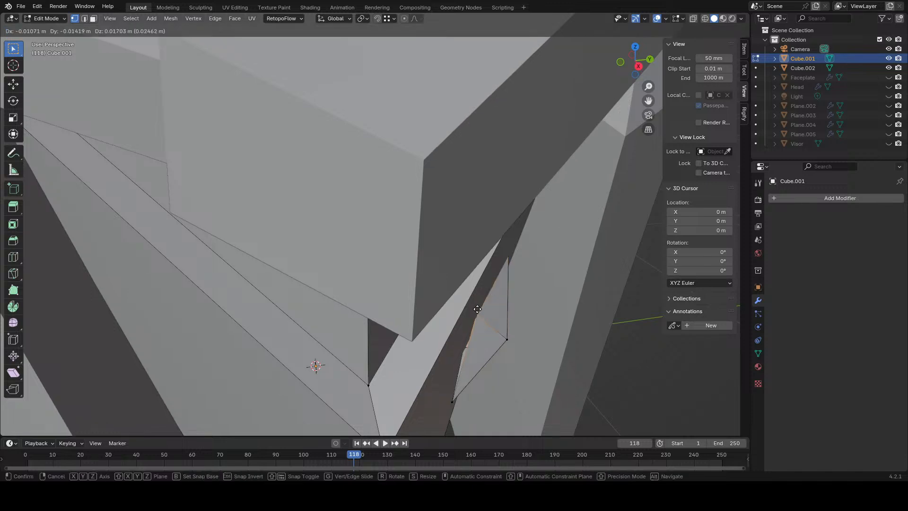
click(479, 312)
key(g)
click(436, 410)
- In wireframe view, select the pointed strip's upper tip vertex and move it farther up and outward
scroll(466, 379, down, 6)
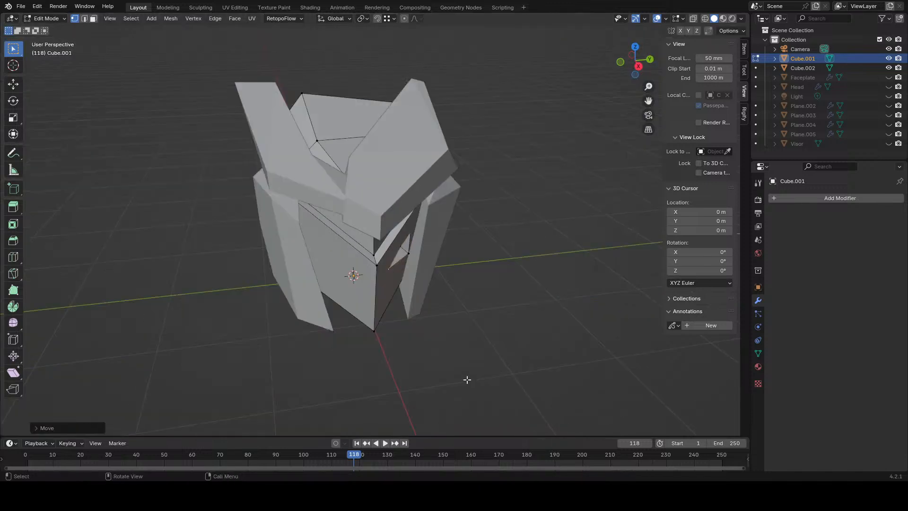
middle_drag(467, 379, 439, 324)
click(484, 321)
scroll(439, 324, up, 4)
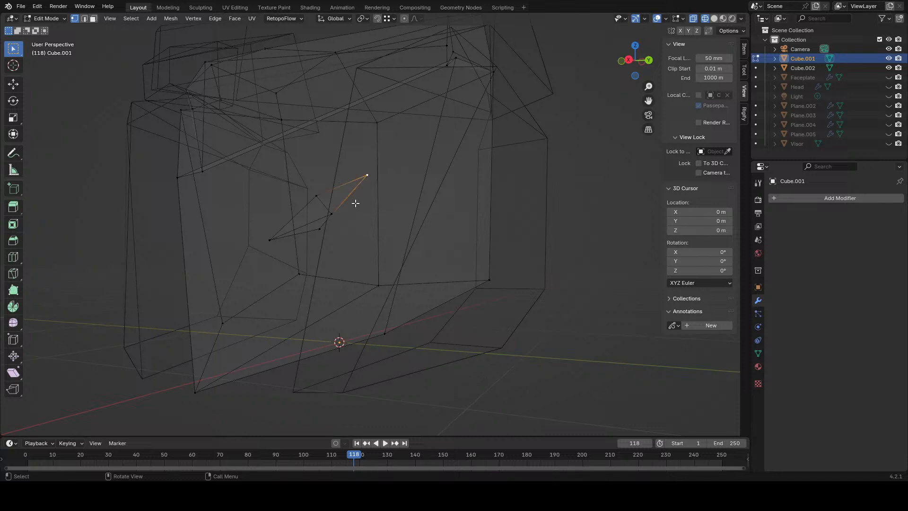
key(g)
click(385, 186)
middle_drag(385, 186, 444, 294)
key(g)
click(470, 280)
middle_drag(387, 402, 356, 320)
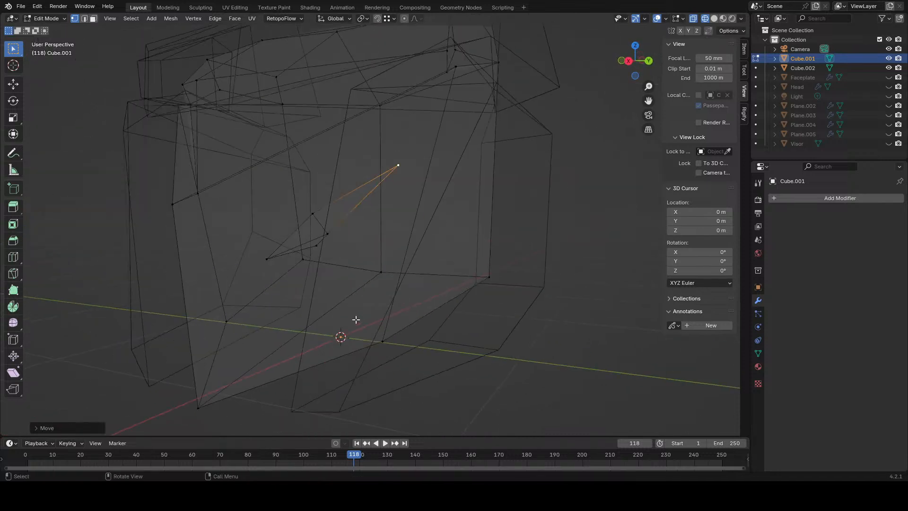
- Reposition the lower middle and inner middle vertices of the pointed strip
click(318, 250)
middle_drag(319, 251, 442, 258)
key(g)
click(372, 268)
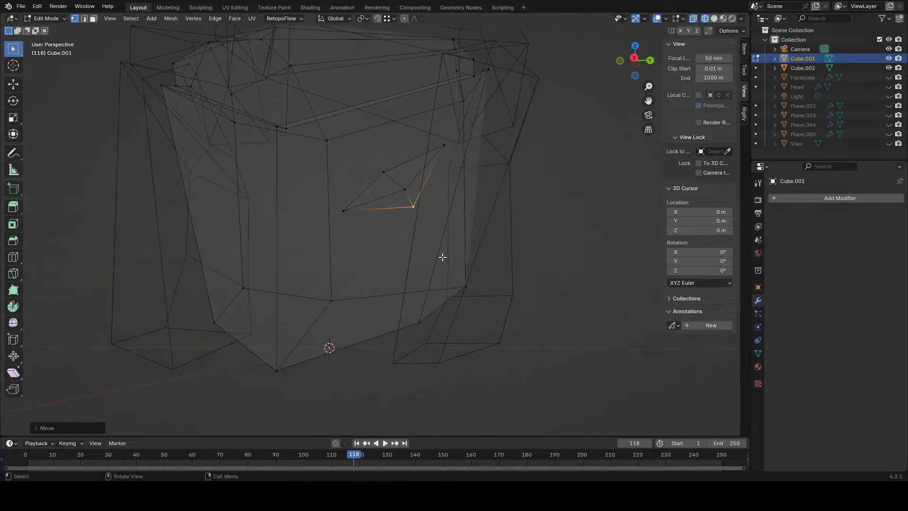
key(g)
click(434, 258)
click(412, 192)
key(g)
click(428, 180)
- Select the strip's upper middle vertex, return to solid view, and adjust it and the lower middle vertex
click(382, 178)
key(z)
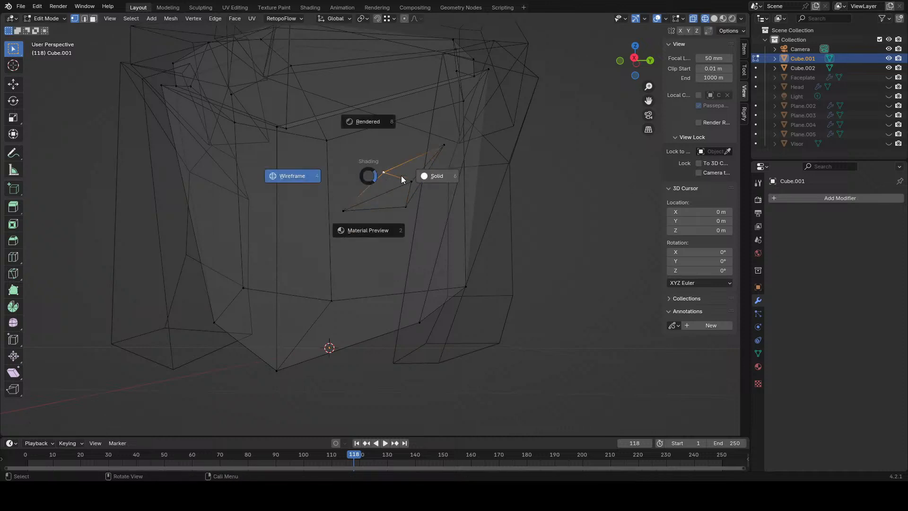
click(404, 177)
mouse_move(429, 182)
middle_down()
mouse_move(432, 209)
mouse_move(442, 175)
middle_up()
key(g)
click(446, 193)
key(g)
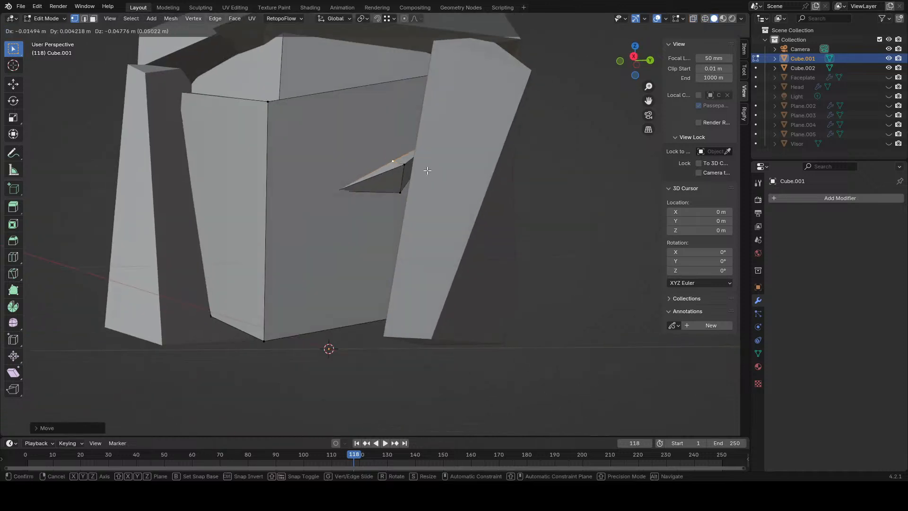
click(426, 174)
click(410, 191)
key(g)
click(416, 174)
- Box-select the strip's middle vertices in wireframe, move them together in solid view to reshape the ridge, and clear the selection
middle_drag(407, 227, 406, 243)
key(z)
click(367, 247)
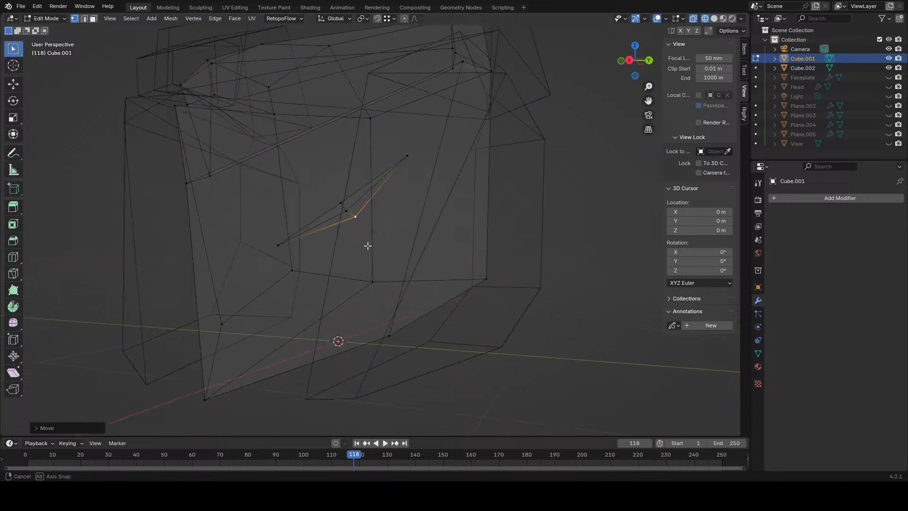
drag(332, 200, 365, 240)
key(z)
click(426, 240)
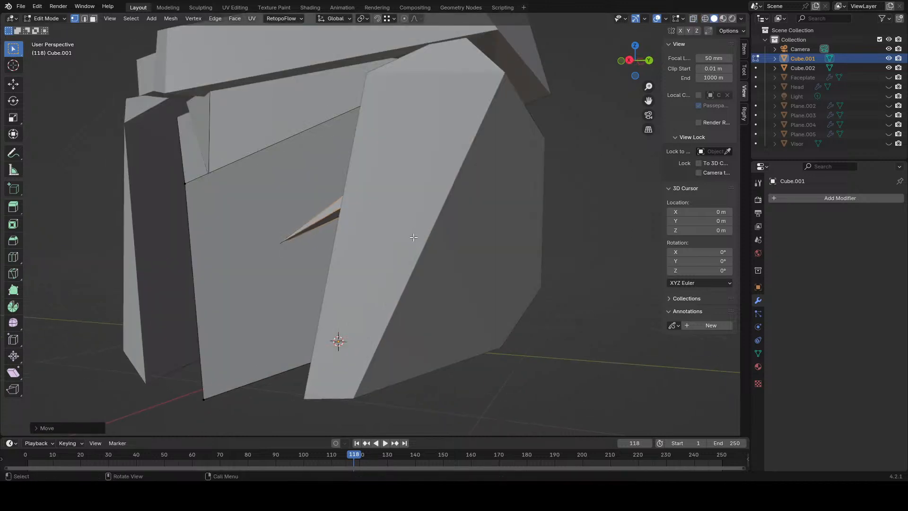
mouse_move(425, 240)
middle_down()
mouse_move(440, 256)
mouse_move(512, 274)
mouse_move(540, 288)
mouse_move(499, 280)
mouse_move(513, 296)
mouse_move(545, 302)
middle_up()
scroll(521, 282, up, 4)
key(g)
click(539, 284)
key(ctrl+z)
key(g)
click(534, 303)
key(g)
click(544, 303)
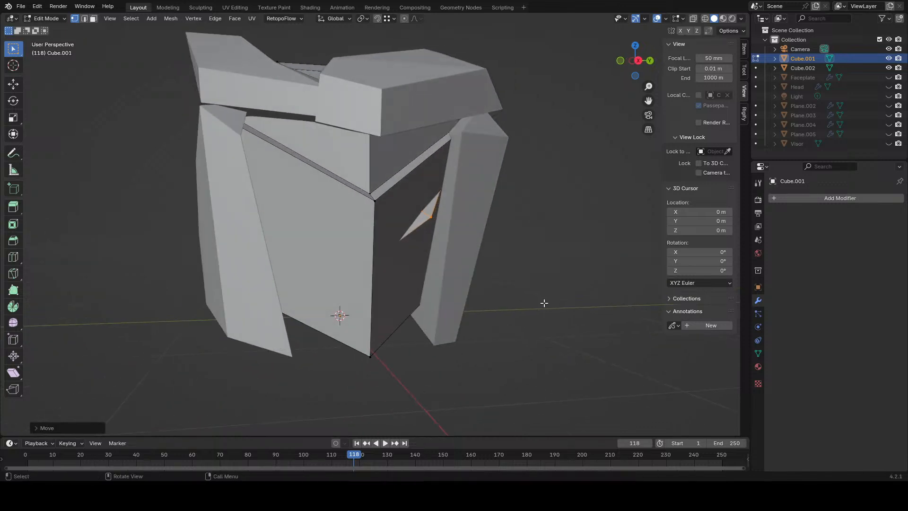
click(544, 303)
scroll(543, 302, down, 3)
middle_drag(432, 179, 399, 220)
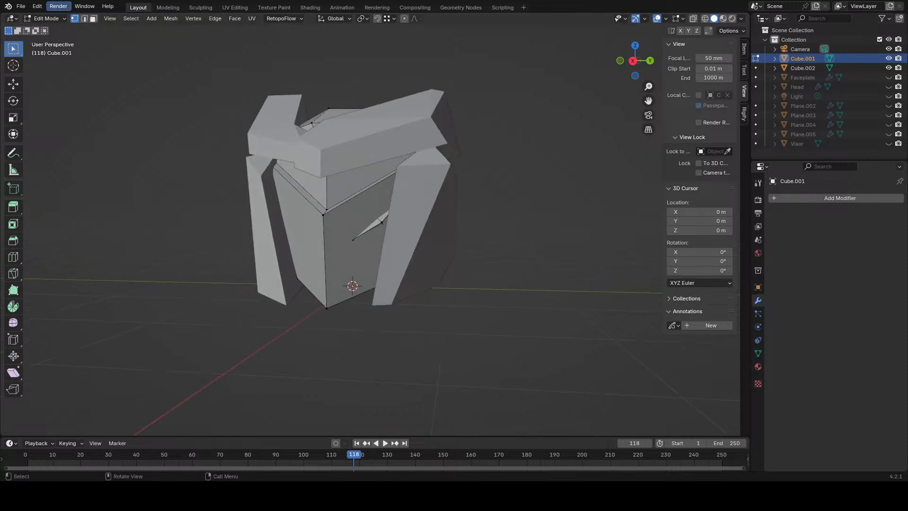
- In face select mode, box-select all faces of the pointed strip through the mesh and scale the strip up
click(93, 19)
scroll(422, 253, up, 5)
key(alt+z)
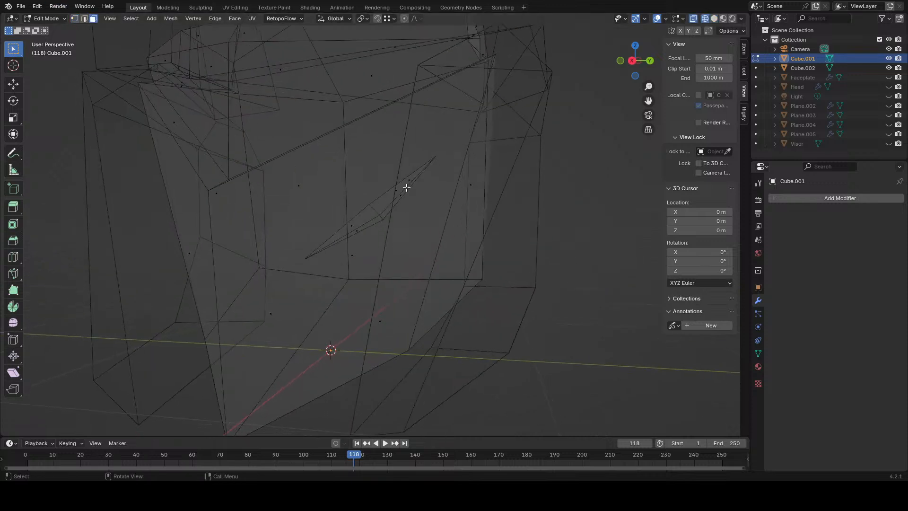
drag(341, 239, 342, 238)
key(alt+z)
key(s)
click(544, 246)
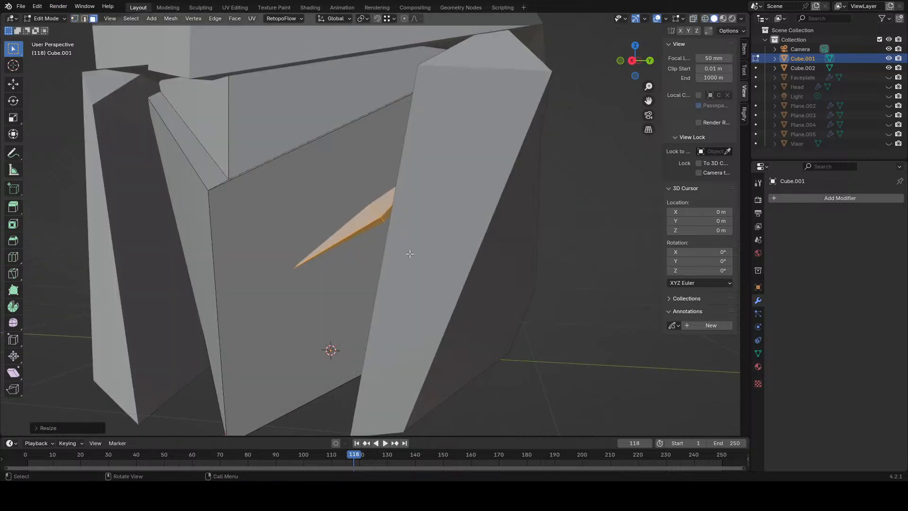
- Move the enlarged pointed strip into place against the front side face, checking from several angles
scroll(453, 255, down, 5)
key(g)
middle_drag(453, 255, 492, 251)
click(425, 253)
scroll(519, 264, up, 5)
key(g)
click(512, 268)
key(g)
click(401, 254)
- Rotate the pointed strip slightly to align it with the front side face
scroll(466, 258, down, 5)
key(r)
right_click(516, 240)
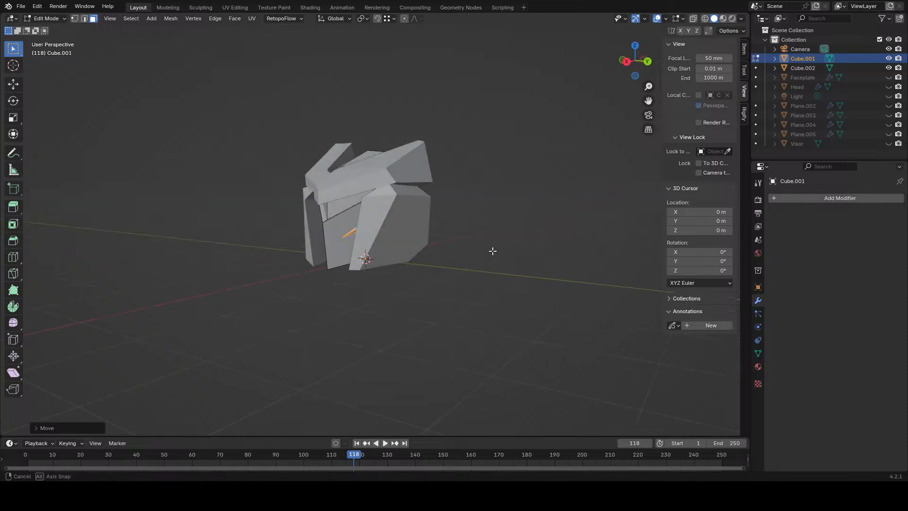
key(r)
click(501, 258)
- Return to Object Mode and temporarily show the Head object to compare it with the armour shells
middle_drag(461, 291, 513, 286)
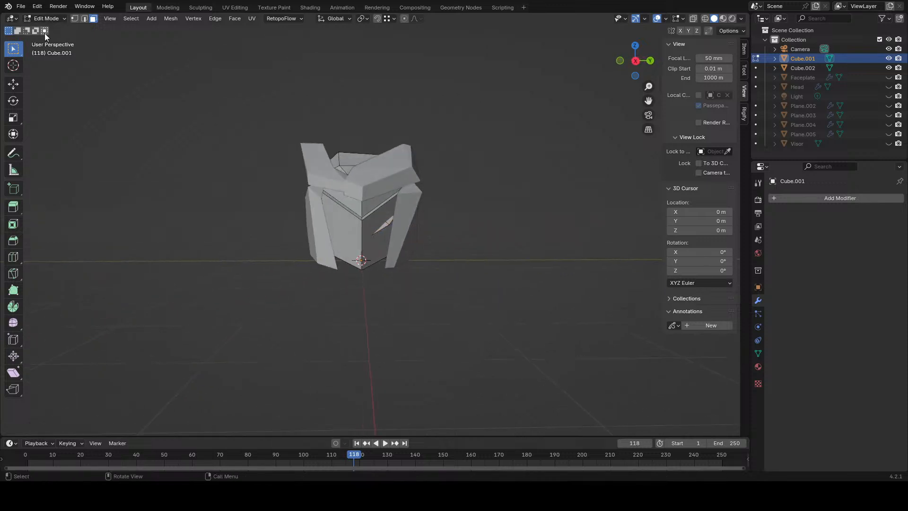
click(53, 29)
middle_drag(222, 166, 379, 206)
click(391, 207)
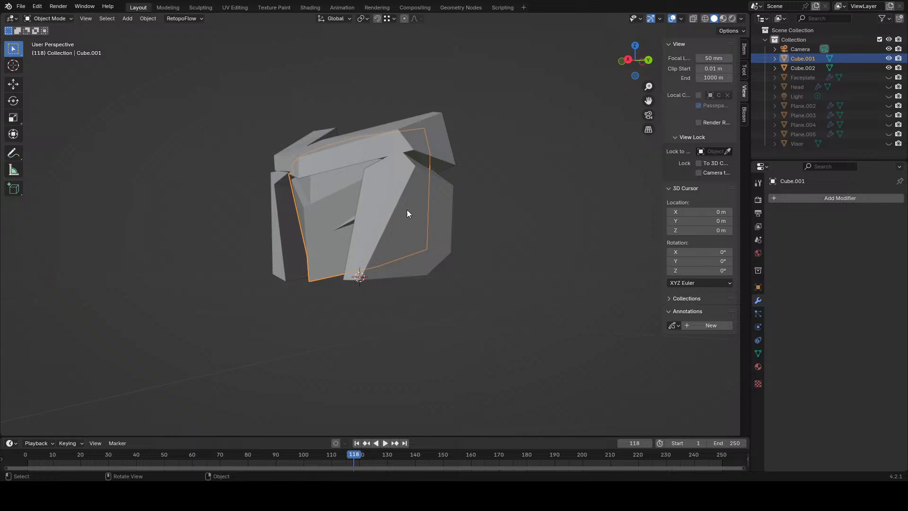
click(889, 87)
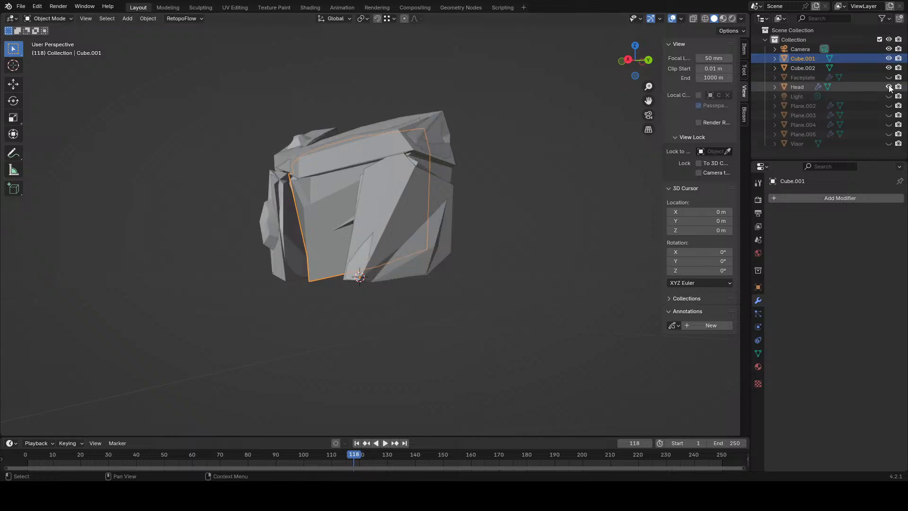
middle_drag(544, 199, 503, 238)
click(889, 87)
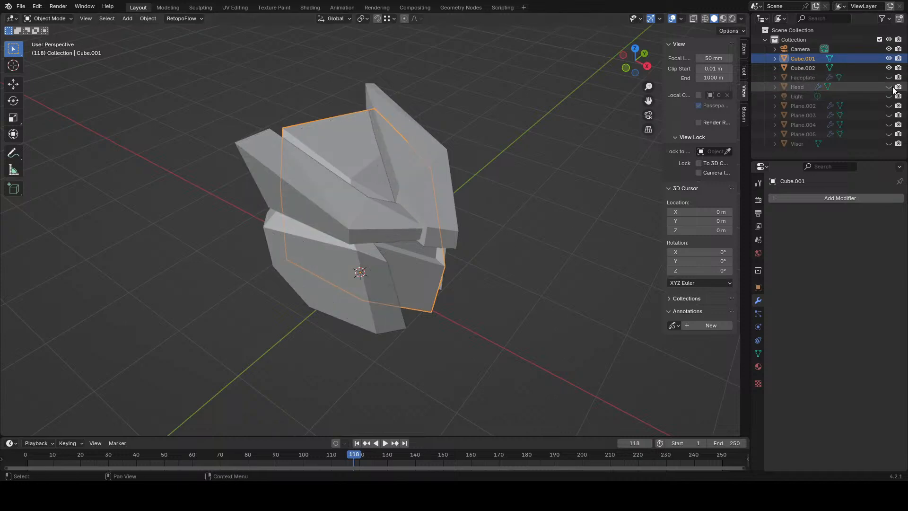
- Edit Cube.002 in edge select mode, duplicate an edge of the upper shell and scale the copy down
click(355, 226)
click(49, 40)
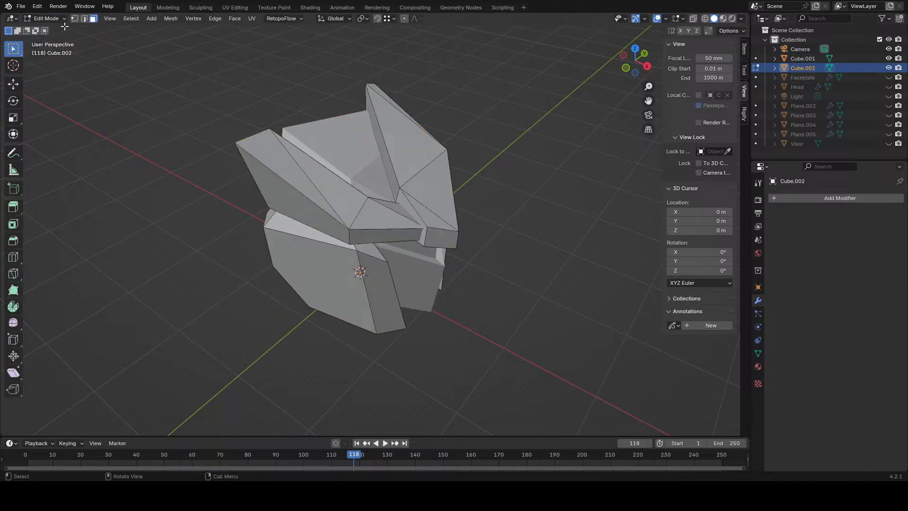
click(84, 18)
middle_drag(307, 180, 348, 176)
key(shift+d)
click(413, 191)
scroll(405, 201, up, 3)
middle_drag(405, 202, 470, 191)
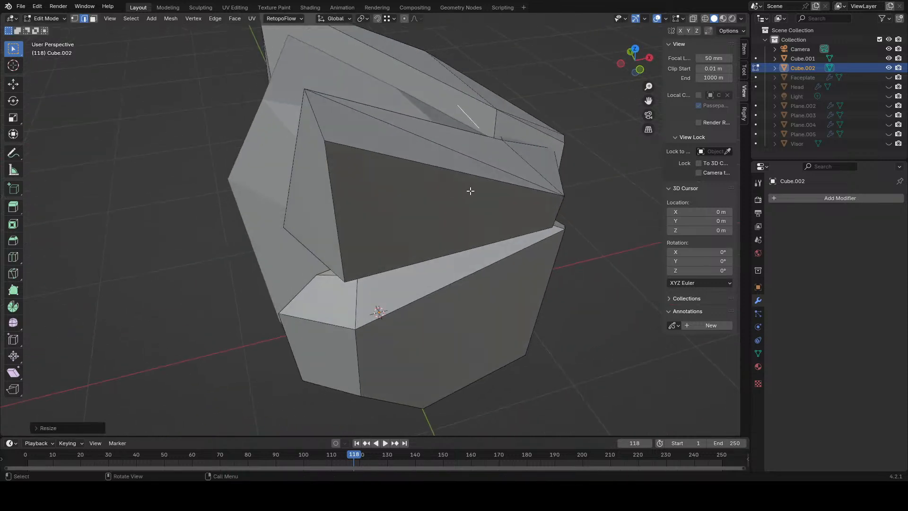
- Position the short edge above the upper shell's side wing and extrude it into a flat rectangular plate
key(g)
click(421, 219)
middle_drag(422, 217, 410, 221)
key(e)
click(522, 242)
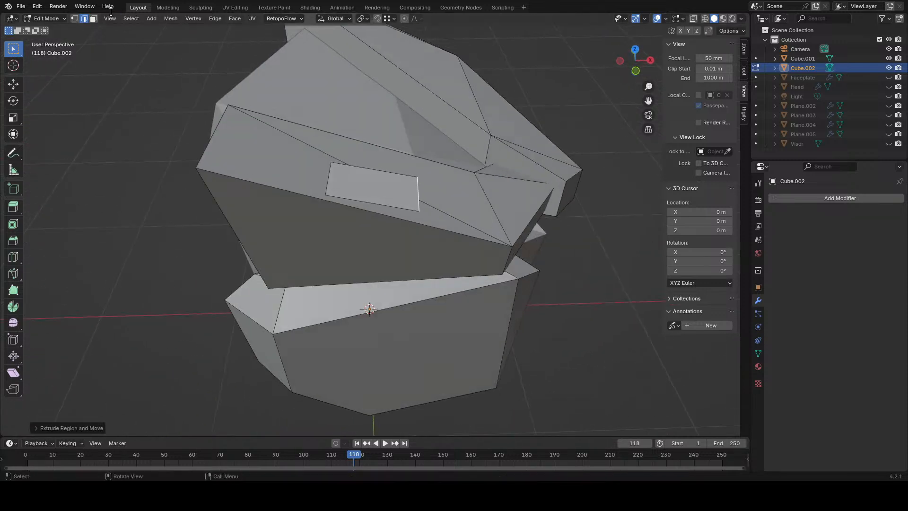
- Select the rectangular plate's face, move it over the wing's top surface and rotate it along the slope
click(328, 172)
middle_drag(328, 172, 234, 227)
key(g)
click(228, 157)
middle_drag(235, 227, 327, 207)
key(r)
click(394, 216)
middle_drag(394, 217, 369, 241)
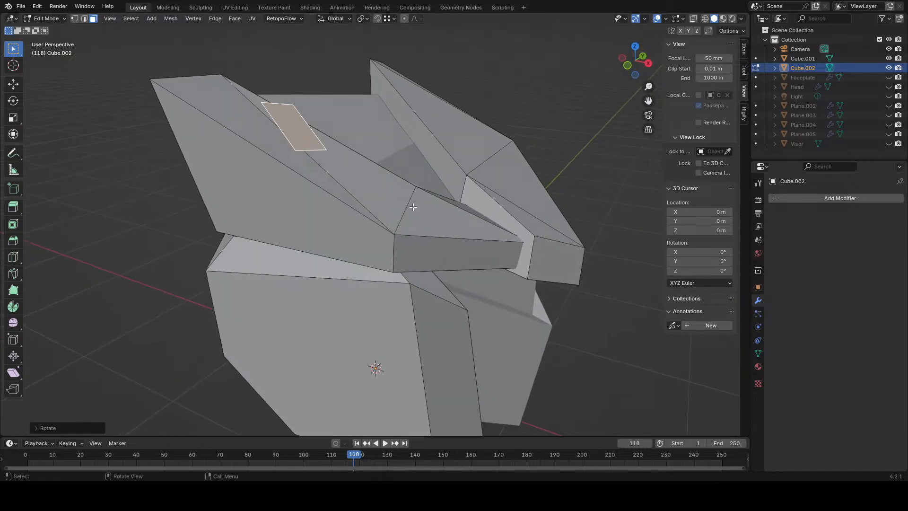
- Refine the plate's rotation and position so it lies along the wing's sloping top face
key(r)
click(439, 203)
middle_drag(439, 204, 392, 199)
key(r)
click(384, 245)
key(g)
click(397, 256)
- Extrude the plate into a raised tapered block on the wing and delete its unneeded face
key(e)
click(379, 208)
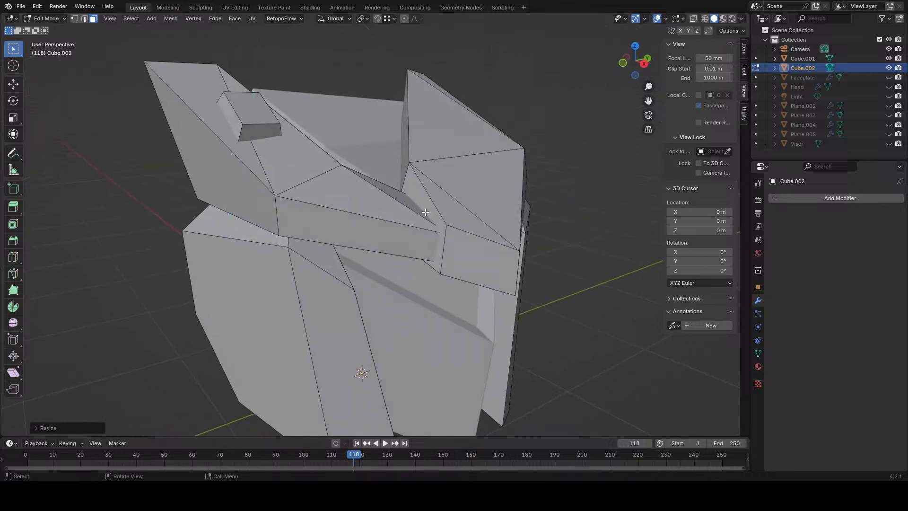
key(x)
click(413, 226)
key(x)
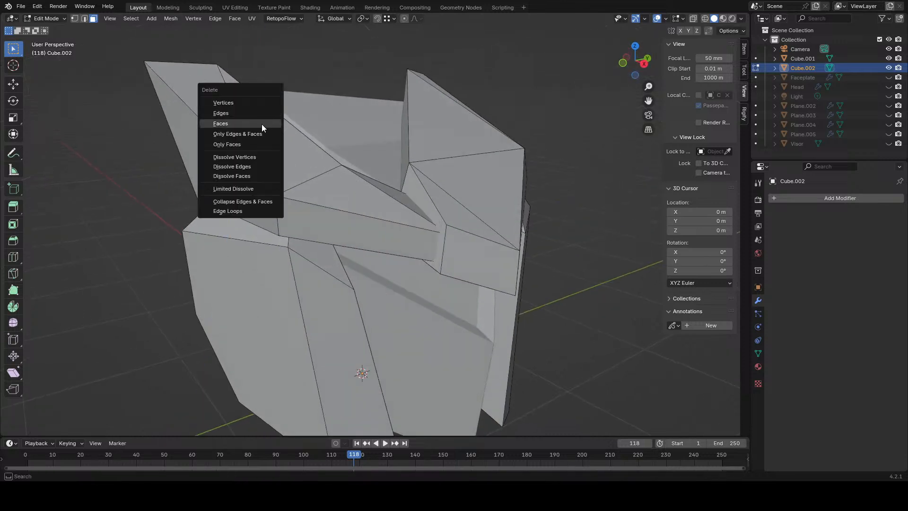
click(262, 124)
- Duplicate the whole raised block, then rotate and move the copy down beside the lower side plate
scroll(208, 47, down, 2)
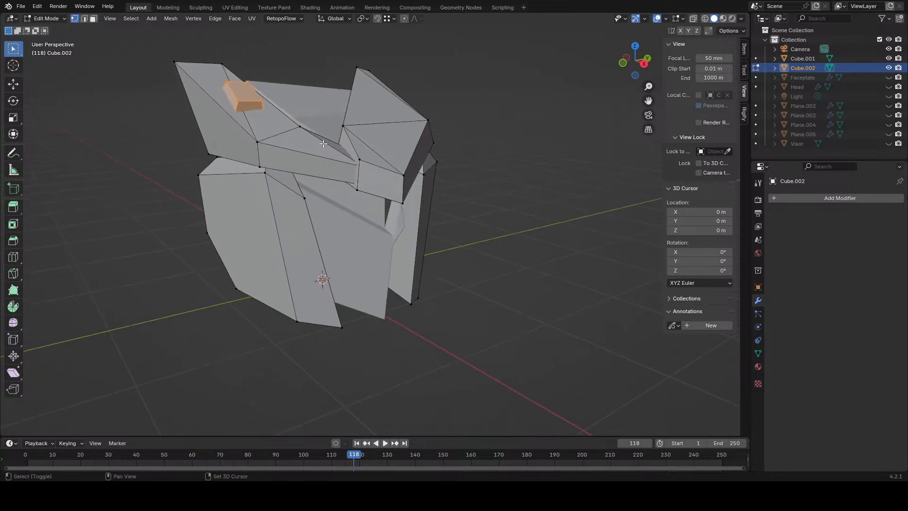
key(shift+d)
click(393, 302)
middle_drag(393, 302, 531, 248)
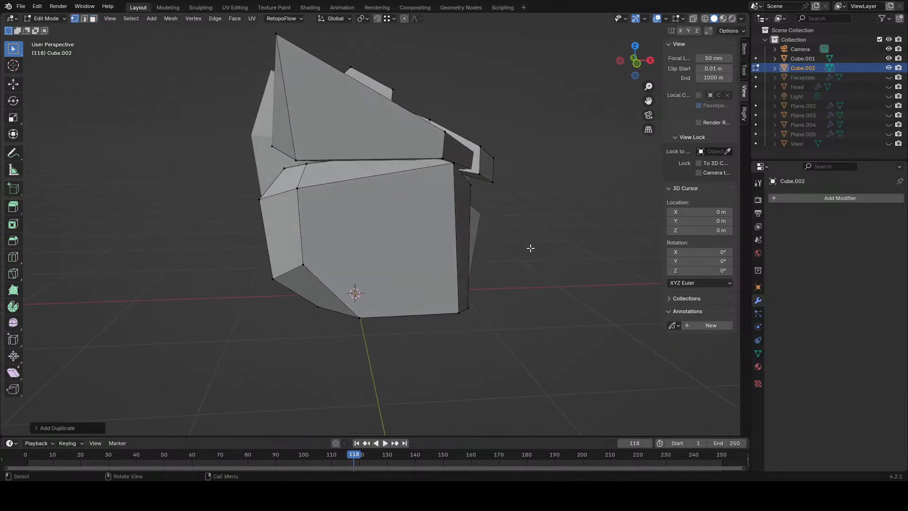
click(504, 333)
middle_drag(504, 333, 475, 309)
key(r)
key(g)
middle_drag(476, 275, 496, 300)
click(412, 285)
- Rotate the copied block about Z, then move and rotate it onto the side plate's narrow front face
key(r)
key(z)
click(462, 323)
key(g)
click(503, 284)
key(r)
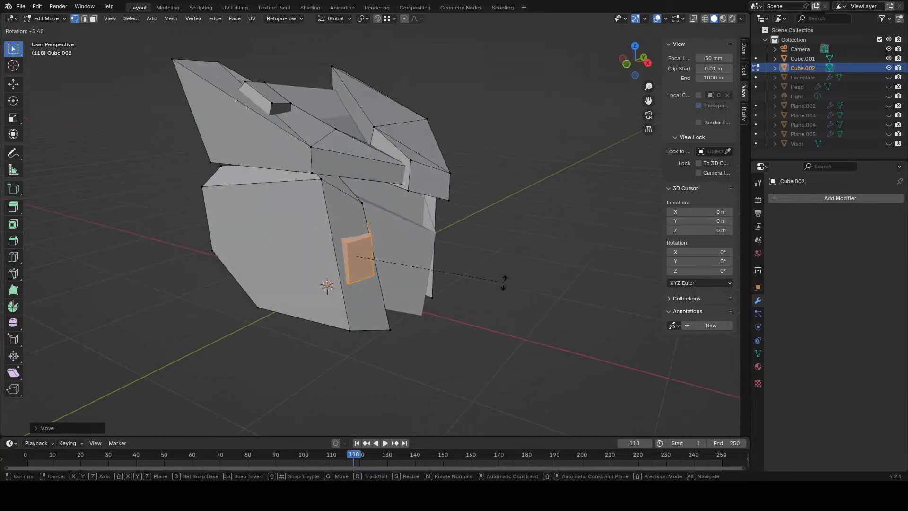
- Show the Head object as a reference, then move and rotate the copied block to match its angular cheek detail
click(888, 77)
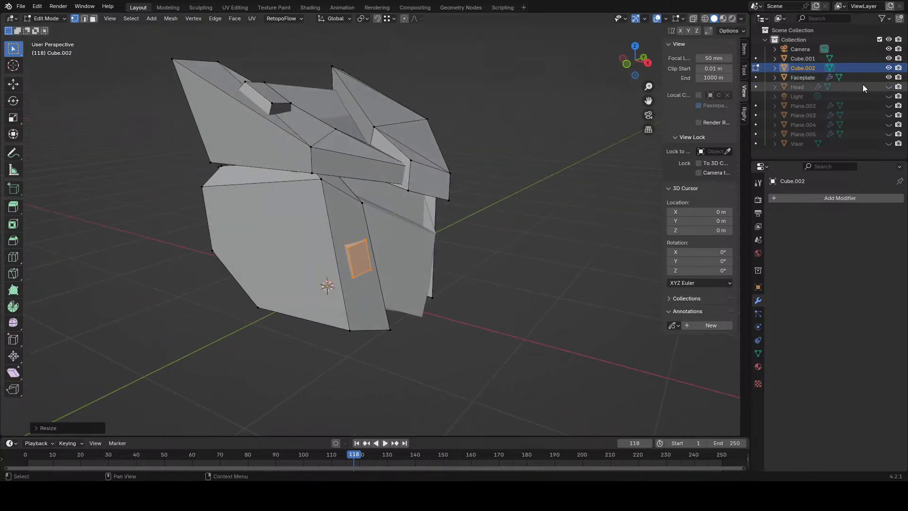
click(888, 77)
click(889, 87)
mouse_move(426, 265)
middle_down()
mouse_move(380, 259)
mouse_move(373, 246)
mouse_move(437, 226)
middle_up()
key(g)
click(372, 246)
key(r)
click(374, 246)
scroll(438, 226, up, 3)
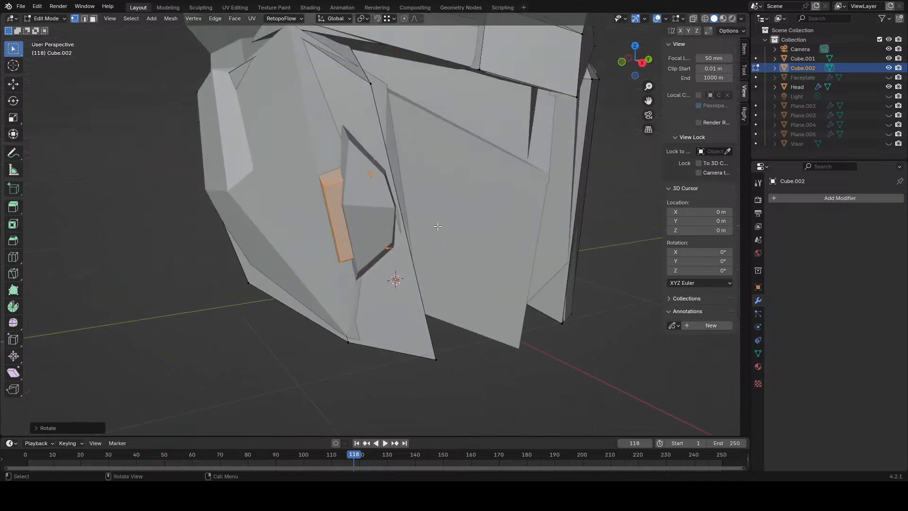
- In wireframe view, move the block's upper corner vertices to follow the upper outline of the head's cheek detail
key(z)
click(382, 222)
key(g)
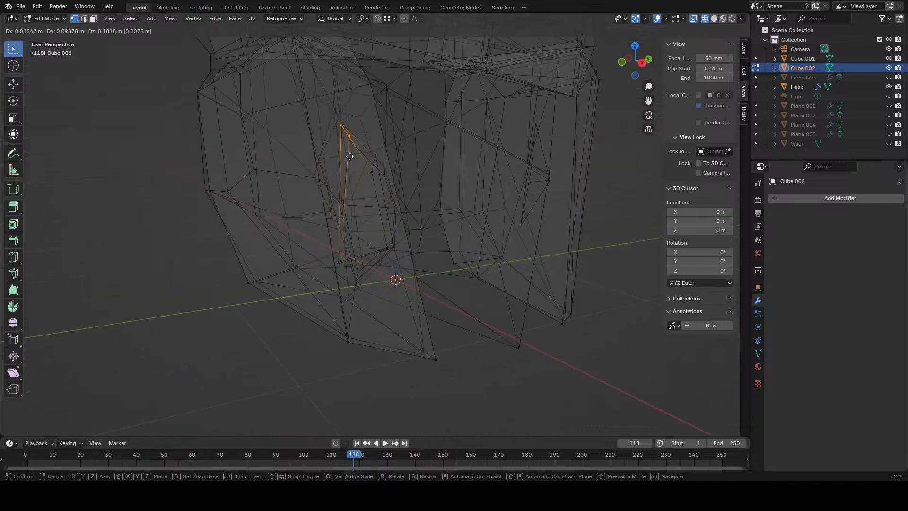
click(350, 156)
key(a)
drag(379, 146, 365, 185)
key(g)
click(396, 195)
mouse_move(396, 194)
middle_down()
mouse_move(358, 203)
mouse_move(424, 248)
middle_up()
- Check the block in solid view, then return to wireframe and move its lower outer corner vertices to the cheek detail's outline
key(shift+z)
key(a)
key(z)
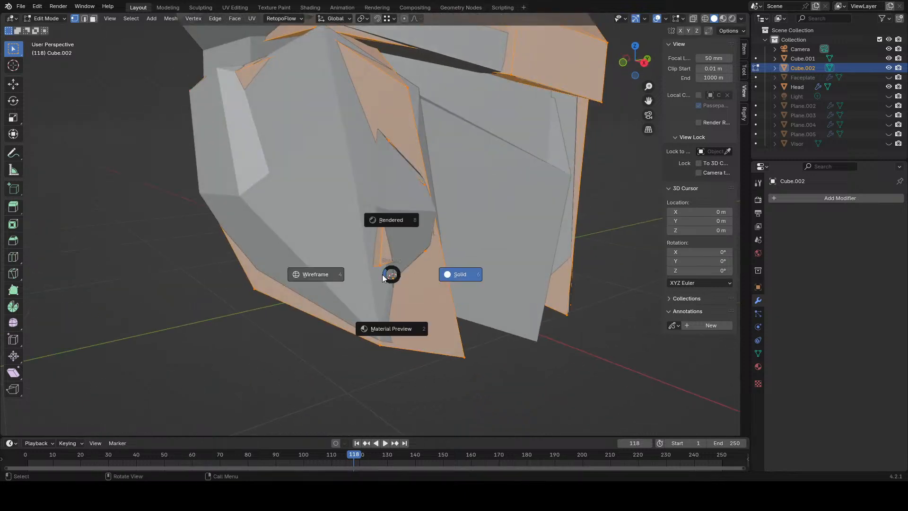
key(4)
click(416, 254)
key(g)
click(404, 251)
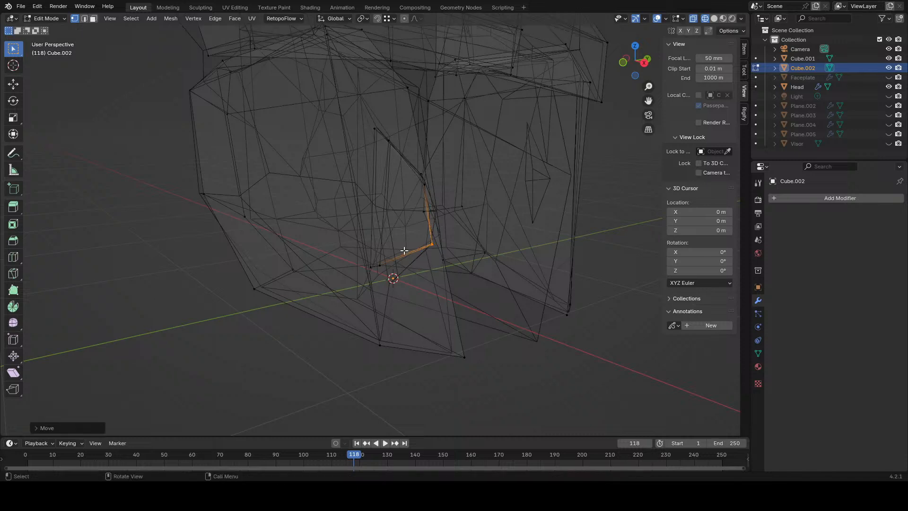
- Move the cheek block's remaining lower corner vertices to the head detail's outline in wireframe, then return to solid view
key(a)
drag(362, 255, 388, 284)
key(g)
click(404, 300)
key(z)
click(466, 299)
mouse_move(483, 282)
middle_down()
mouse_move(453, 250)
mouse_move(543, 269)
mouse_move(492, 265)
mouse_move(445, 280)
middle_up()
- Add a horizontal loop cut across the middle of the cheek block, then move and scale the new loop outward
key(a)
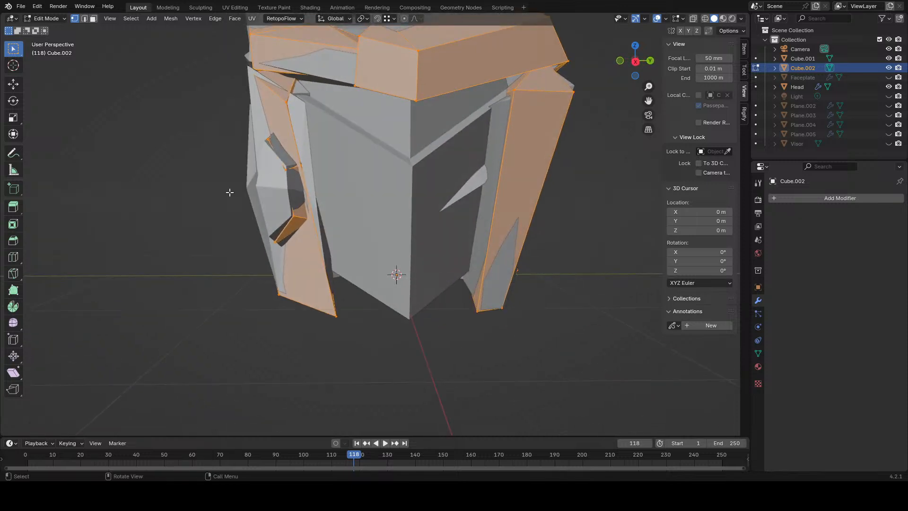
click(279, 204)
middle_drag(338, 214, 396, 216)
key(g)
click(298, 206)
key(s)
click(309, 209)
key(g)
click(314, 207)
key(g)
click(411, 227)
- Scale the cheek block's middle loop along Y, rotate it about Z and move it to follow the head's cheek detail
key(s)
key(y)
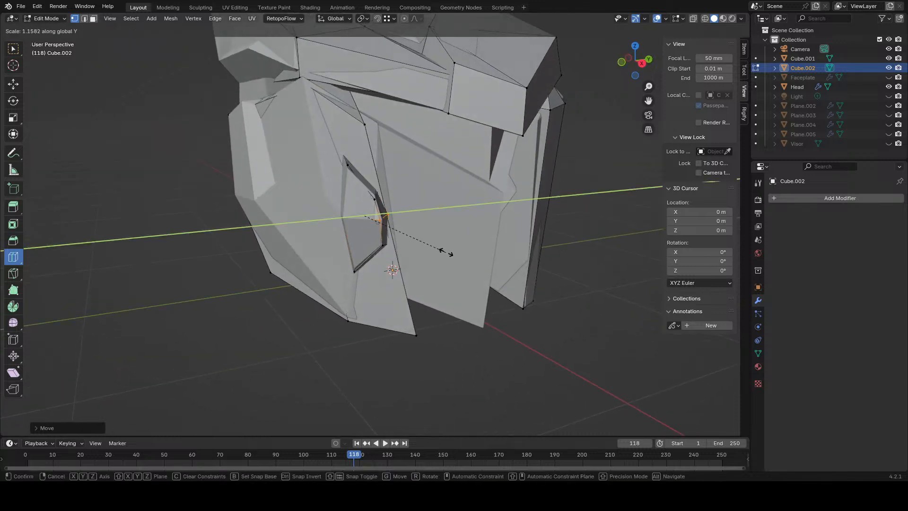
click(446, 252)
middle_drag(446, 253, 563, 288)
key(r)
key(z)
click(457, 279)
key(g)
click(446, 278)
middle_drag(686, 331, 528, 270)
key(g)
click(573, 289)
- With the Head reference hidden, move the cheek block's outer middle vertex and its inner edge to refine the profile
scroll(512, 280, up, 3)
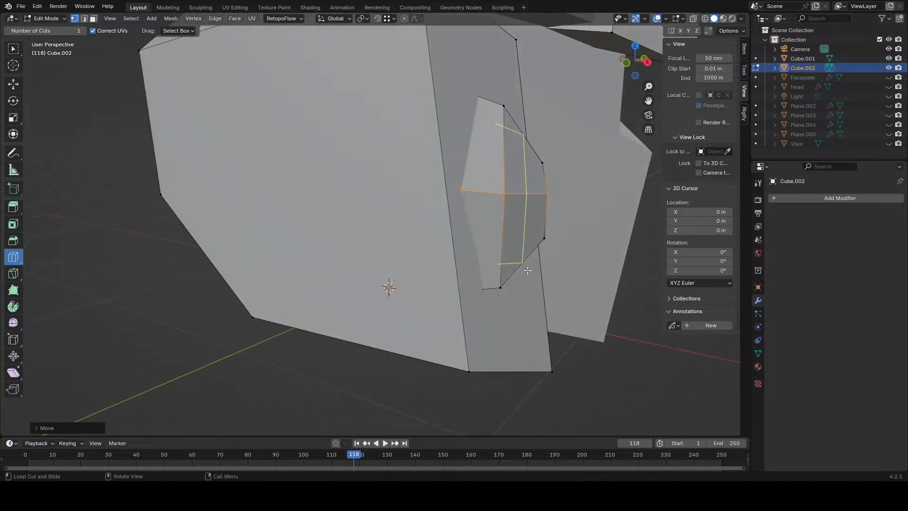
scroll(471, 184, down, 2)
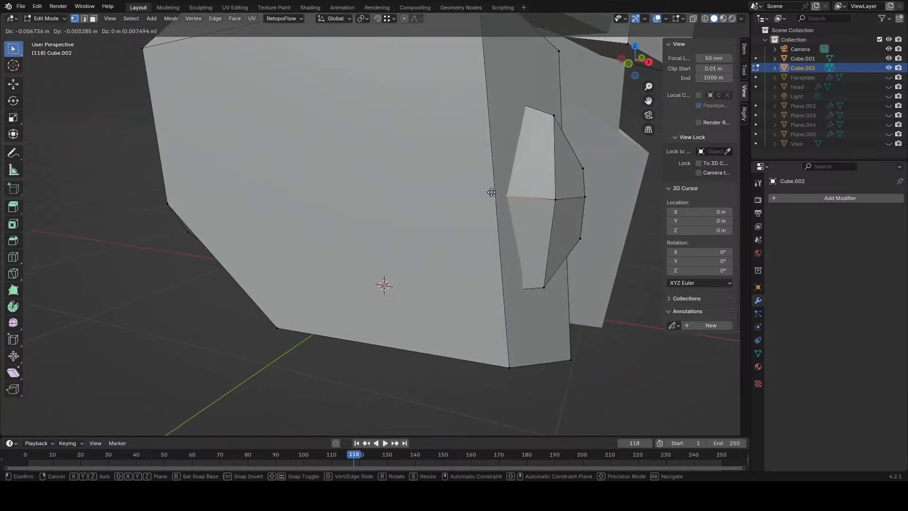
scroll(489, 208, down, 5)
middle_drag(489, 227, 395, 239)
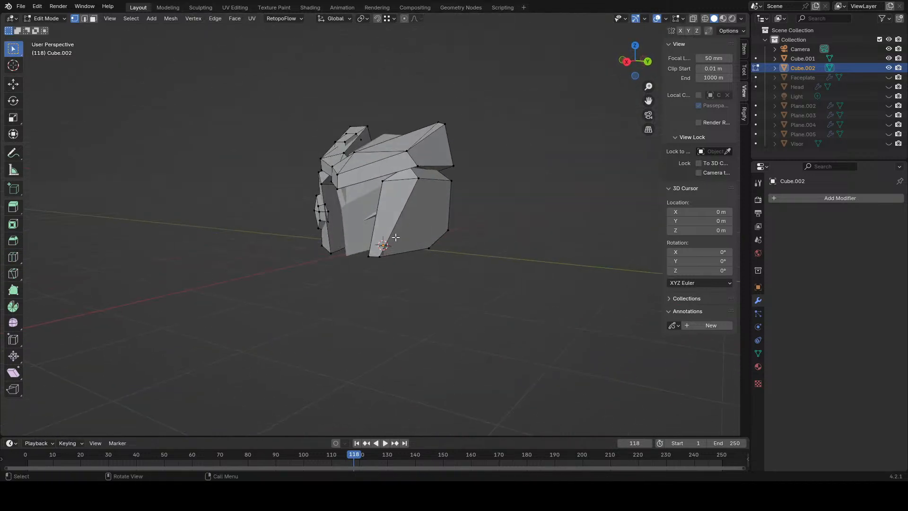
scroll(292, 207, up, 3)
middle_drag(308, 193, 407, 238)
scroll(538, 255, up, 2)
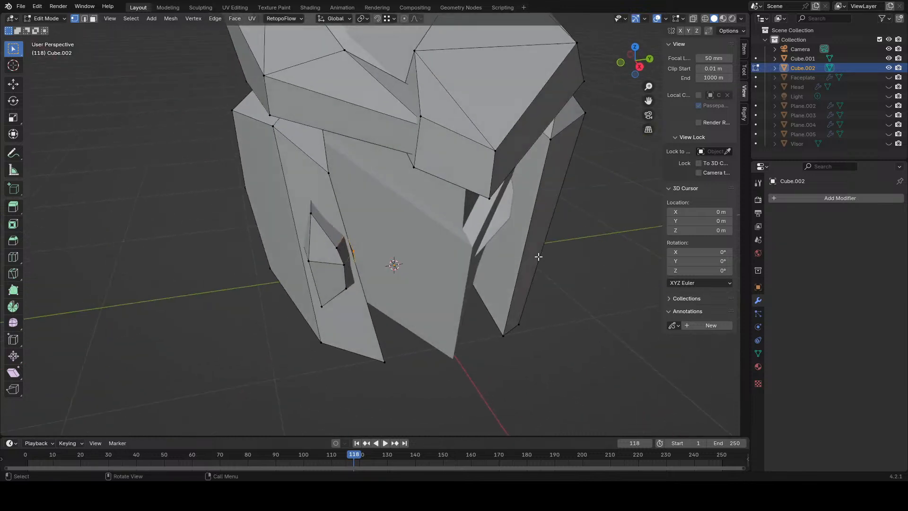
key(g)
click(533, 255)
scroll(550, 274, down, 2)
middle_drag(550, 275, 467, 237)
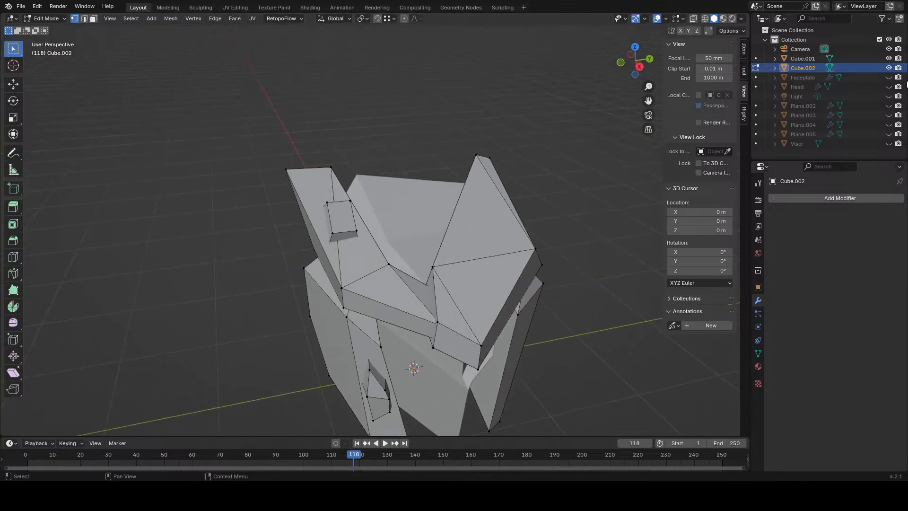
- Show the Head reference, select the whole raised brow block in wireframe, and move it toward the head's brow detail
click(888, 86)
scroll(419, 207, up, 4)
key(shift+z)
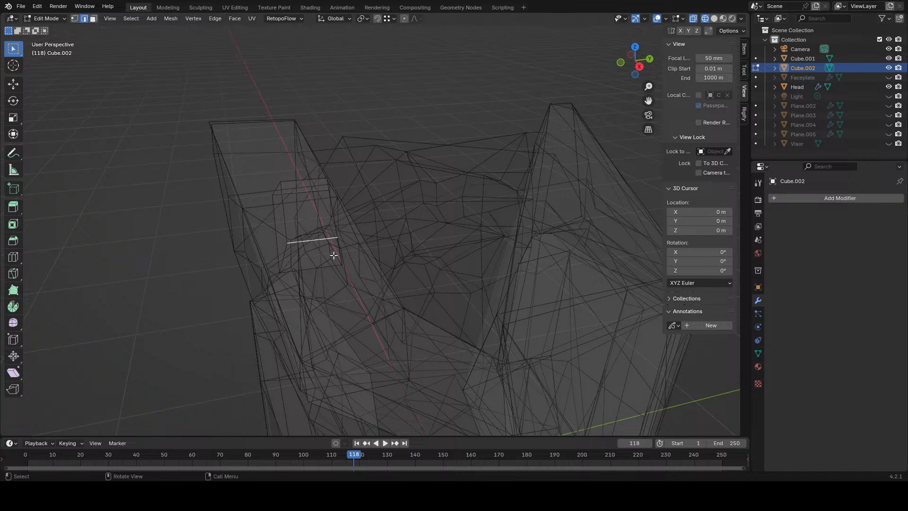
alt+click(310, 232)
key(shift+z)
middle_drag(311, 233, 408, 234)
key(g)
click(466, 249)
- Move and scale the brow block so it encloses the small raised detail on the head's brow
middle_drag(467, 248, 411, 213)
key(g)
click(470, 251)
key(s)
click(450, 257)
key(g)
click(447, 240)
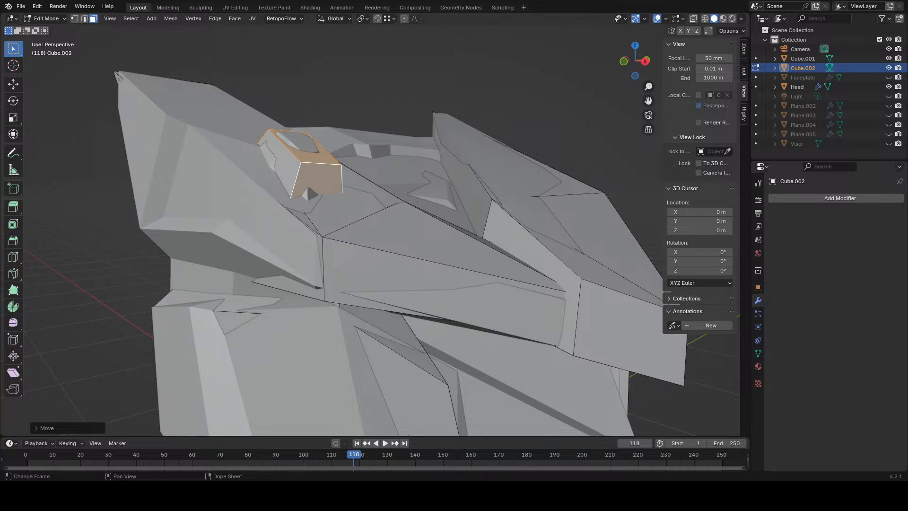
- Rotate the brow block to align it with the slanted brow plate, seen from above
middle_drag(358, 322, 52, 219)
shift+middle_drag(327, 215, 396, 246)
key(r)
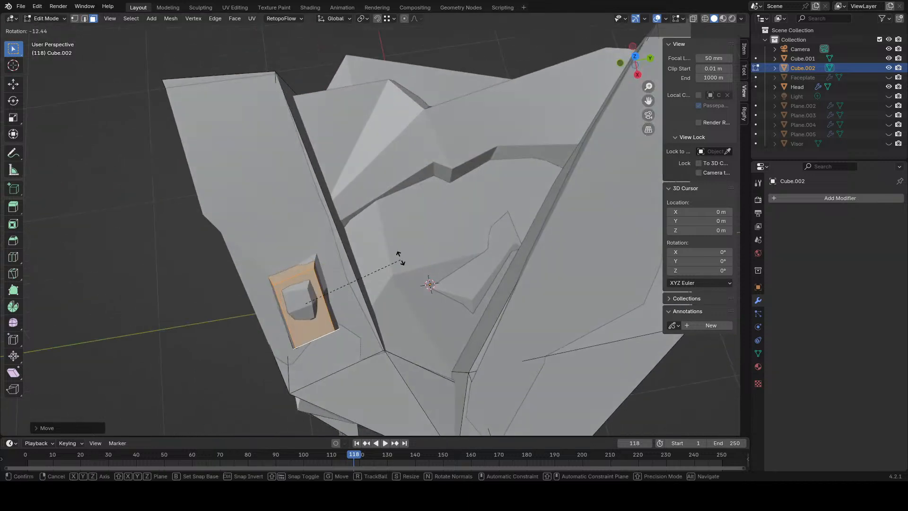
click(400, 278)
key(g)
right_click(443, 317)
shift+middle_drag(349, 309, 373, 299)
scroll(353, 273, up, 1)
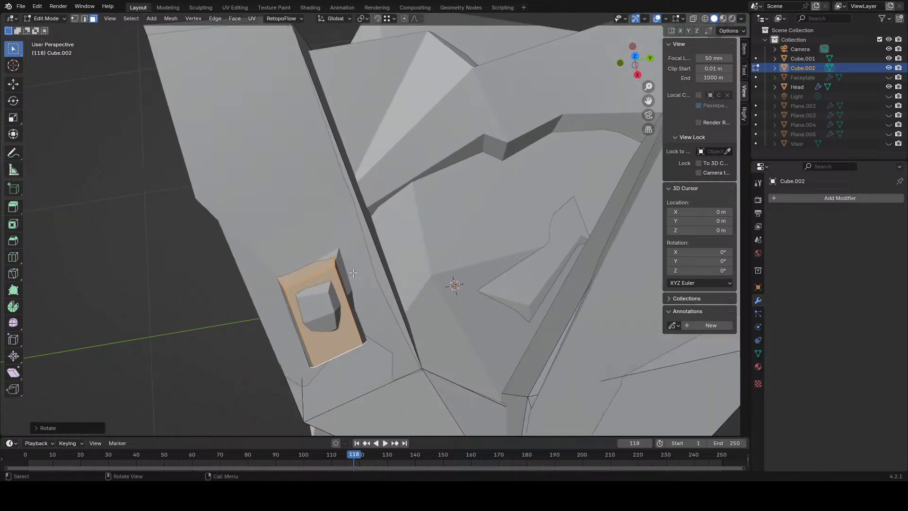
- Move the brow block's two upper corner edges and its lower inner corner edge to give it an angular outline
click(334, 261)
key(g)
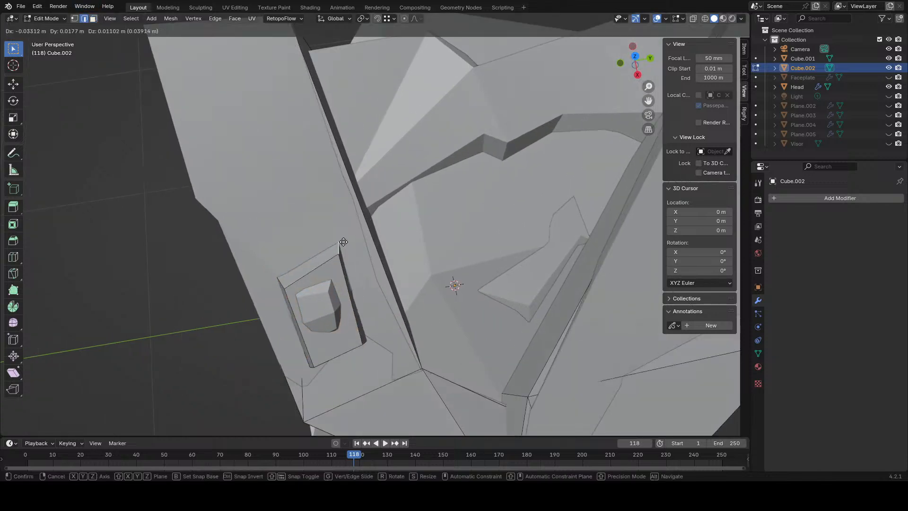
click(338, 246)
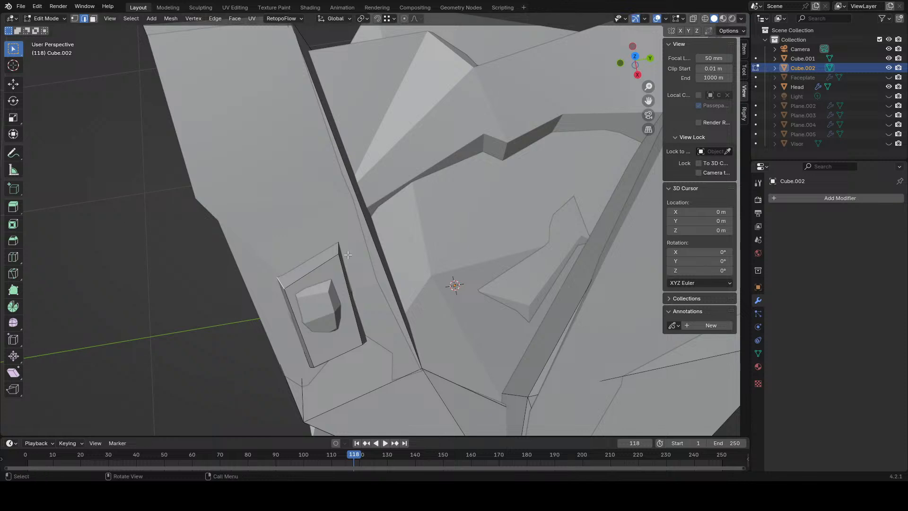
key(g)
click(369, 264)
middle_drag(369, 265, 347, 296)
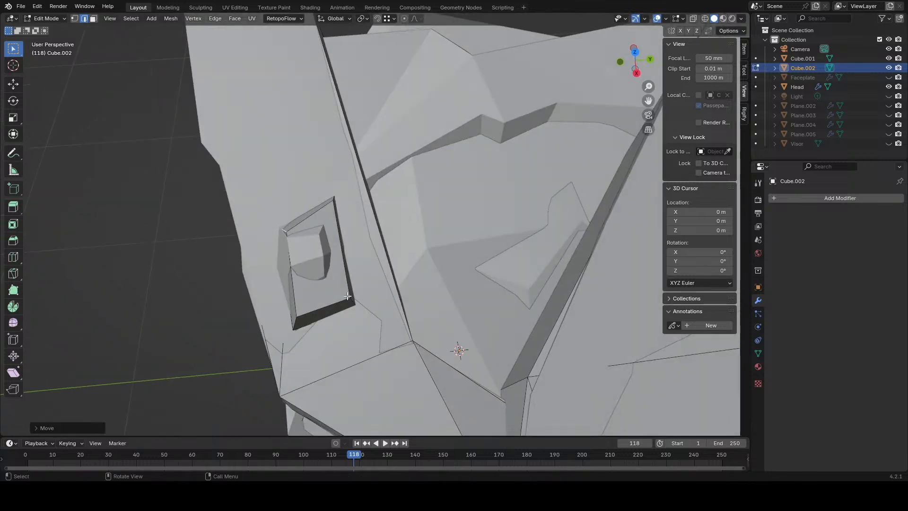
key(g)
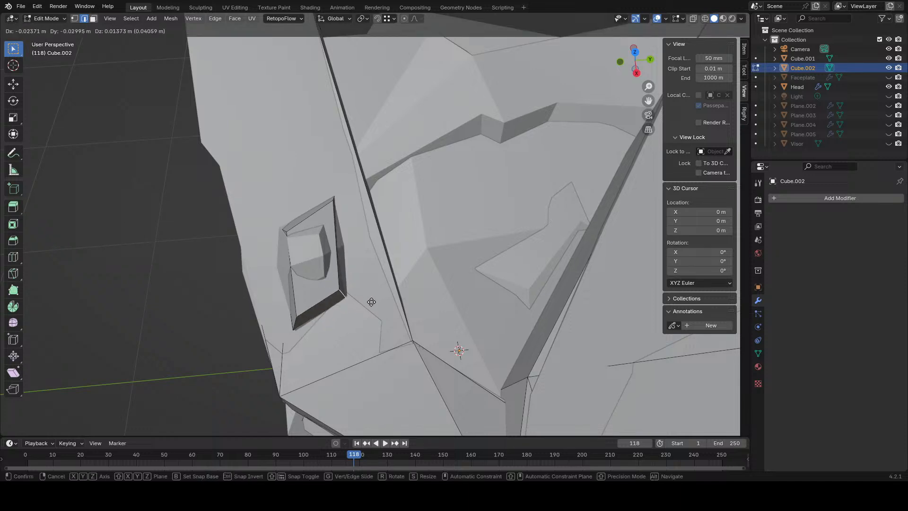
click(358, 306)
- Scale, rotate and move the brow block's lower corner edge so it sits against the brow plate's surface
middle_drag(298, 320, 470, 290)
key(s)
click(379, 284)
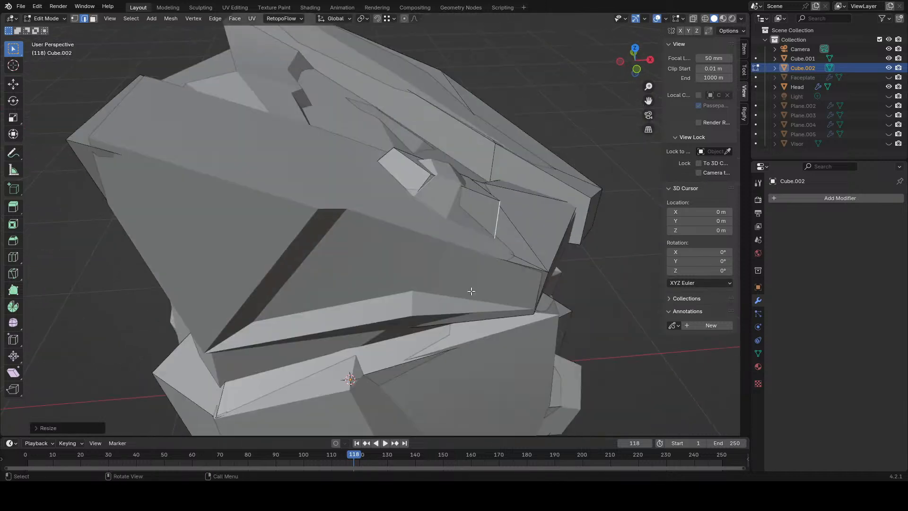
key(r)
click(527, 213)
key(s)
click(537, 220)
key(r)
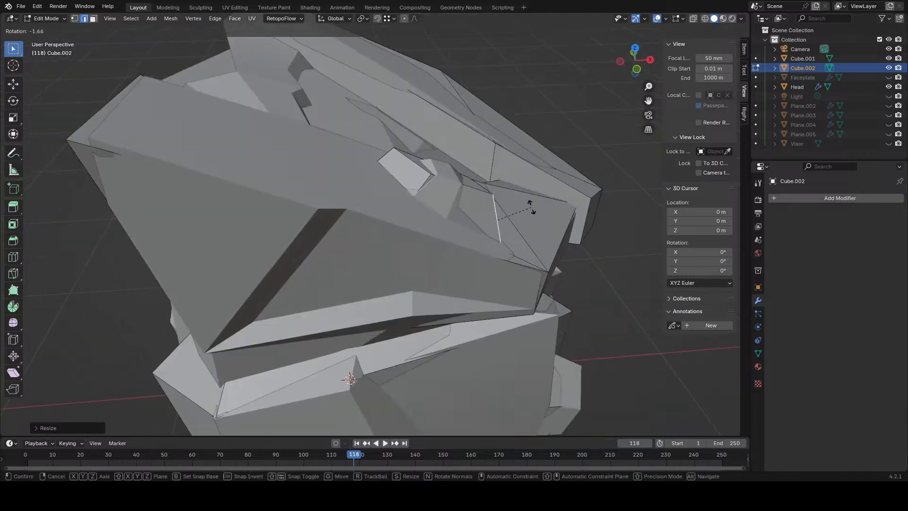
click(533, 206)
key(g)
click(513, 197)
key(s)
click(525, 204)
middle_drag(525, 203, 435, 213)
- Hide the Head reference, then move and scale a top edge of the brow block to taper its shape
scroll(435, 212, down, 6)
middle_drag(592, 310, 585, 271)
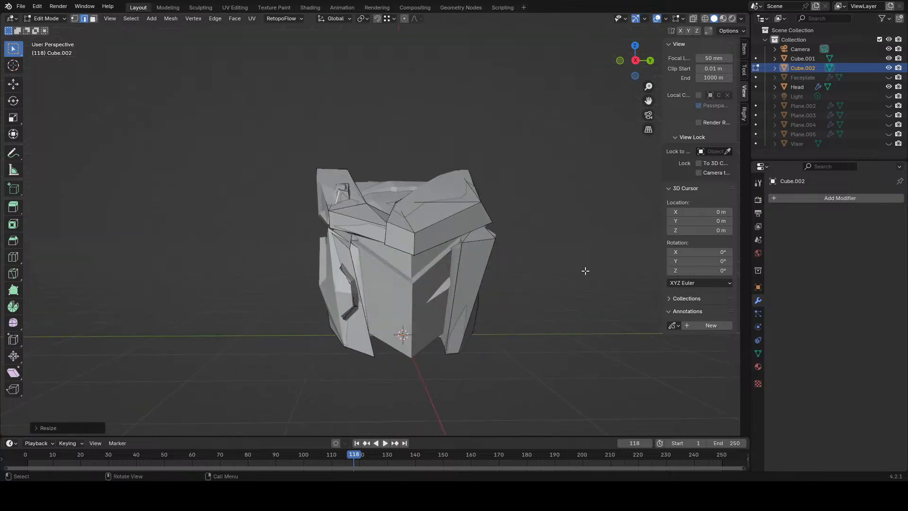
click(889, 86)
middle_drag(547, 248, 568, 239)
scroll(568, 239, up, 4)
middle_drag(338, 175, 426, 253)
key(g)
click(420, 225)
scroll(338, 260, down, 4)
scroll(373, 234, up, 3)
scroll(458, 274, up, 5)
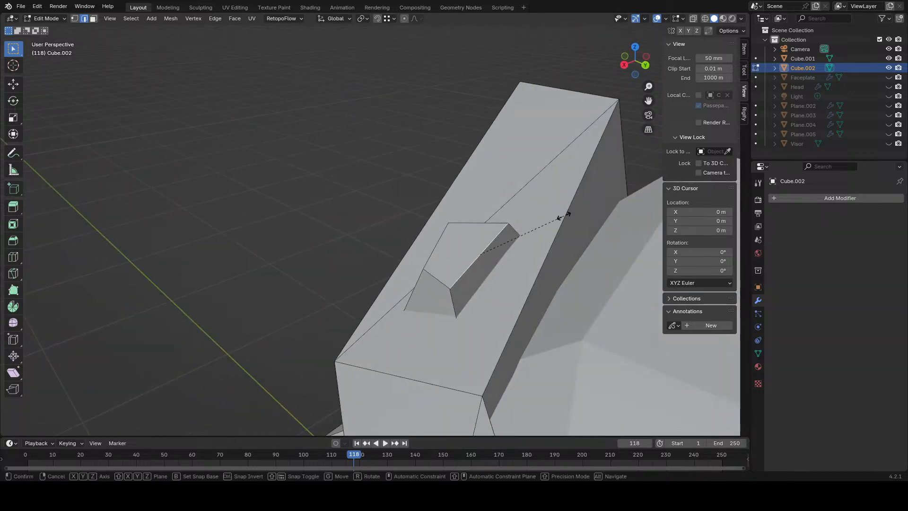
click(563, 216)
- Return to Object Mode, join the armour shells in Cube.002 with Cube.001, and rename the joined object lowPolyHead
middle_drag(564, 216, 513, 229)
middle_drag(384, 189, 401, 199)
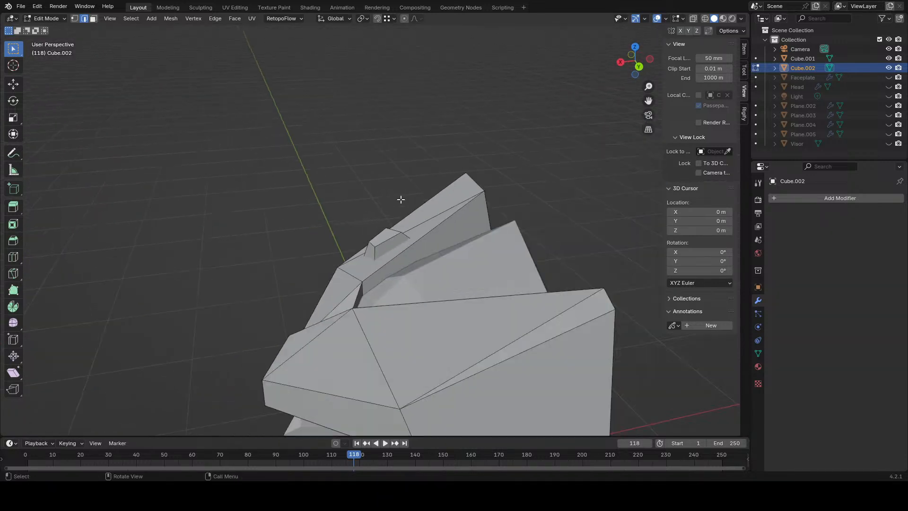
scroll(401, 199, down, 6)
middle_drag(402, 236, 486, 215)
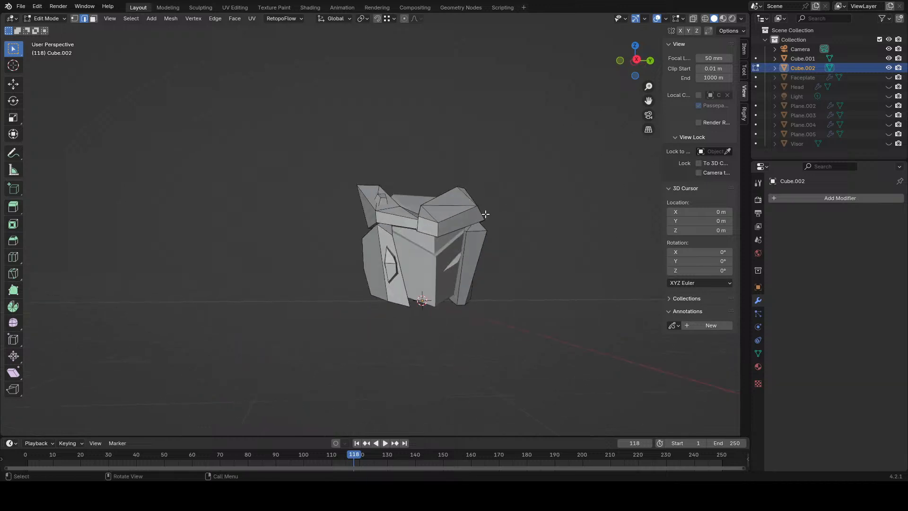
click(48, 22)
click(46, 38)
middle_drag(317, 162, 367, 243)
scroll(367, 244, up, 3)
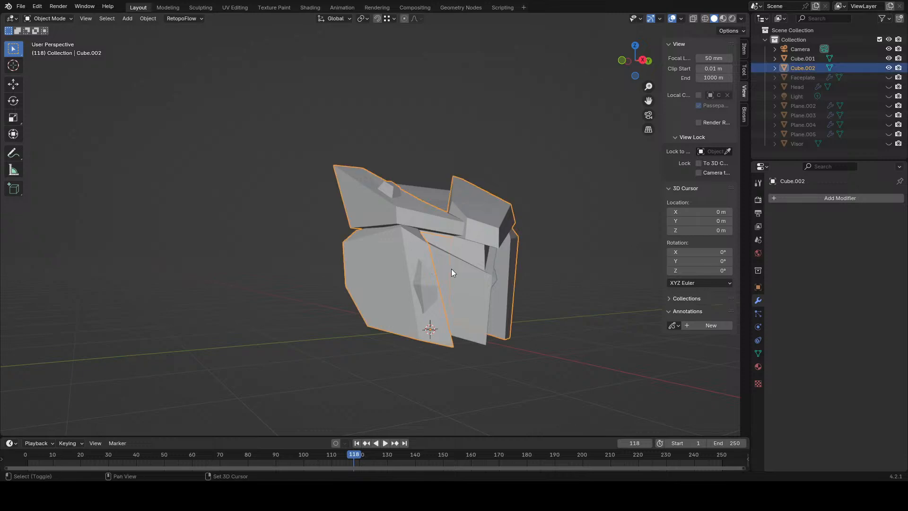
key(Delete)
scroll(510, 277, down, 7)
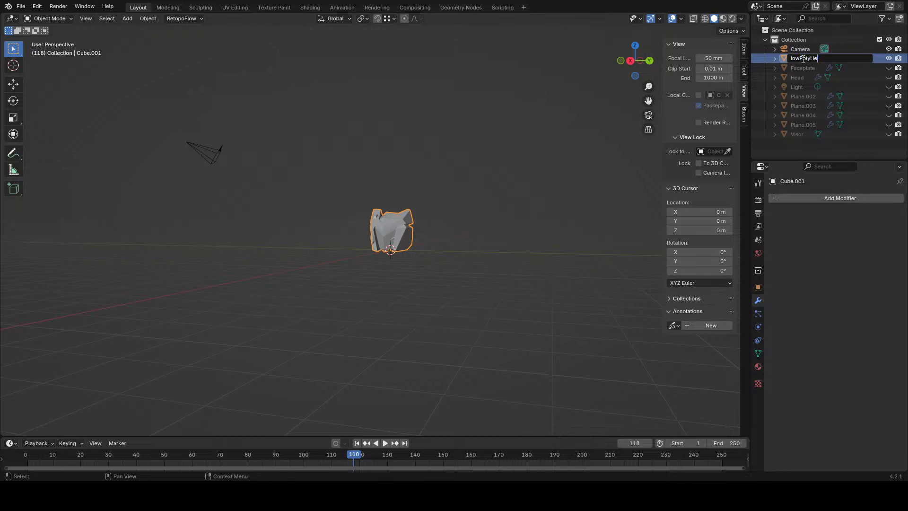
- Open the recent file Animatic Characters.blend
click(25, 8)
mouse_move(65, 40)
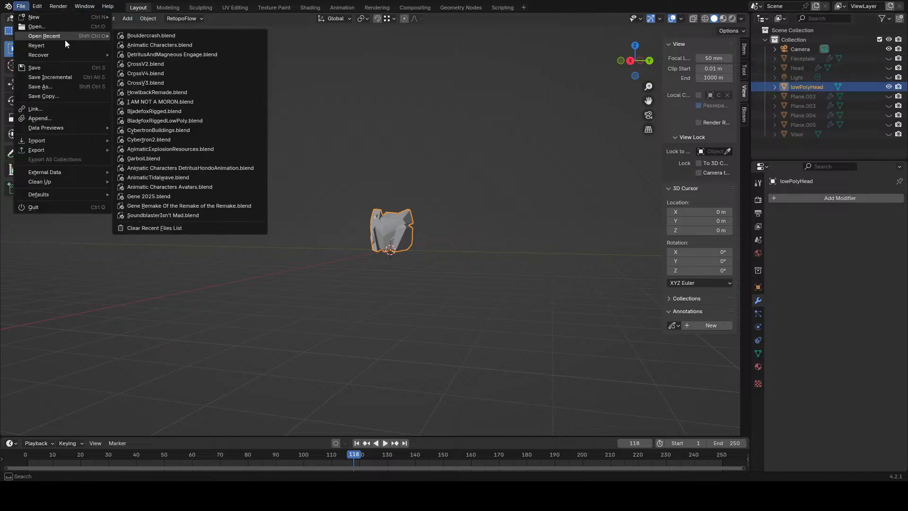
click(151, 47)
click(418, 259)
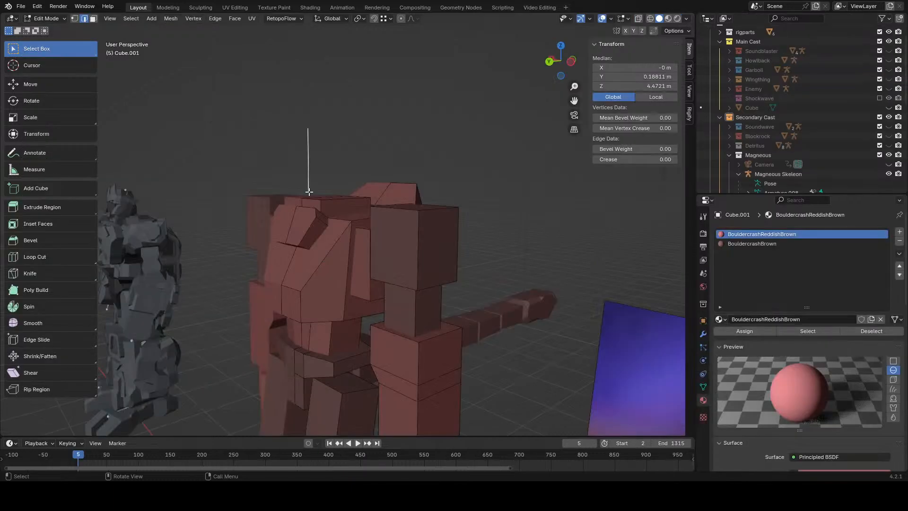
- Delete the stray vertical edge above the reddish-brown character's torso in Edit Mode, then return to Object Mode
click(21, 6)
click(52, 29)
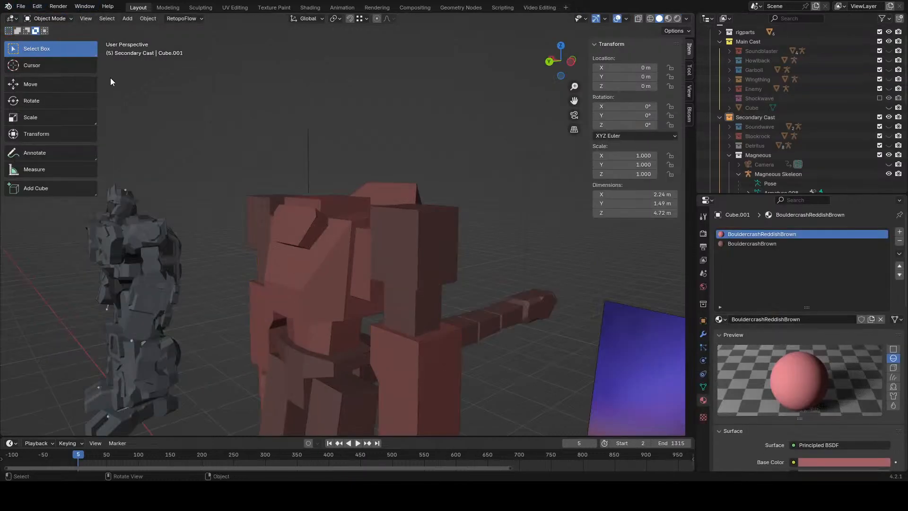
click(59, 19)
click(71, 40)
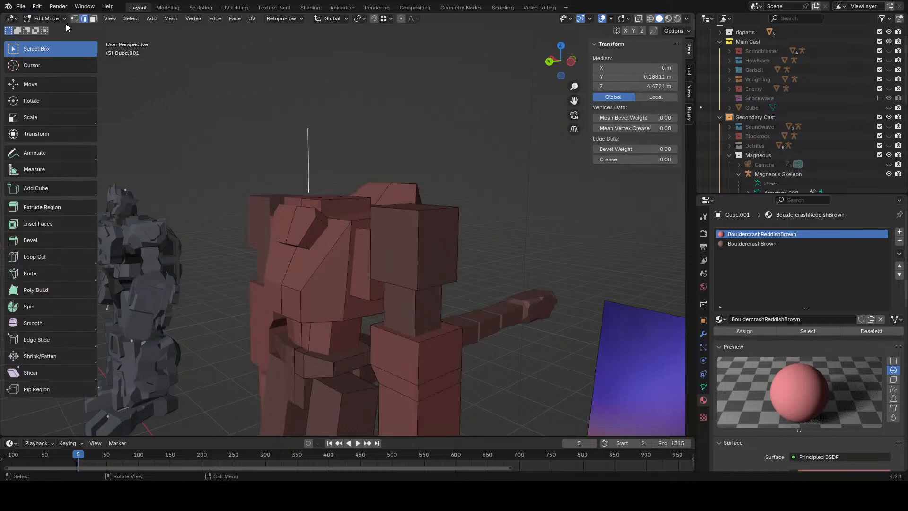
key(x)
click(299, 150)
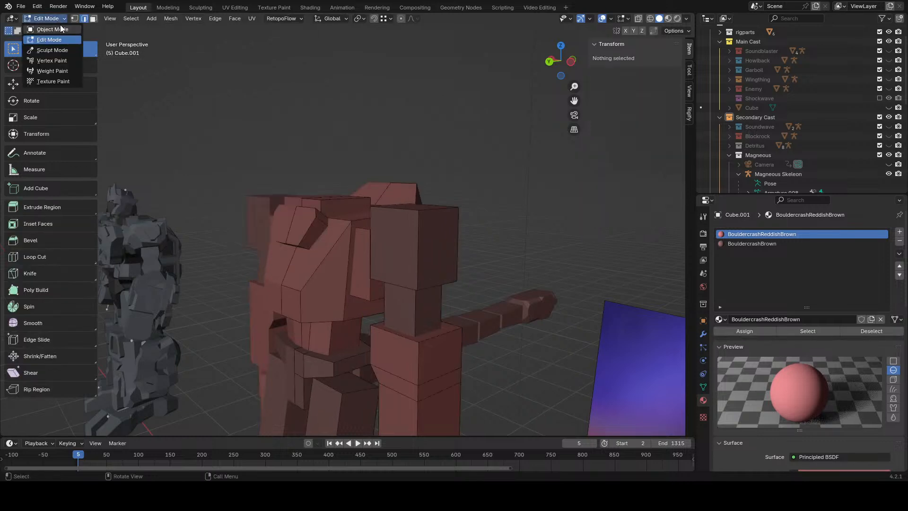
click(61, 29)
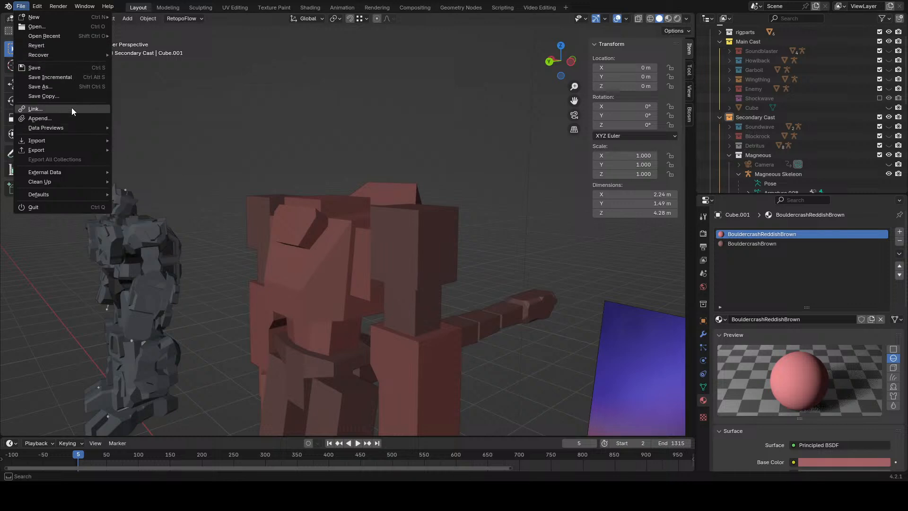
- Append the lowPolyHead object to the character scene and select it alone in Object Mode
key(Escape)
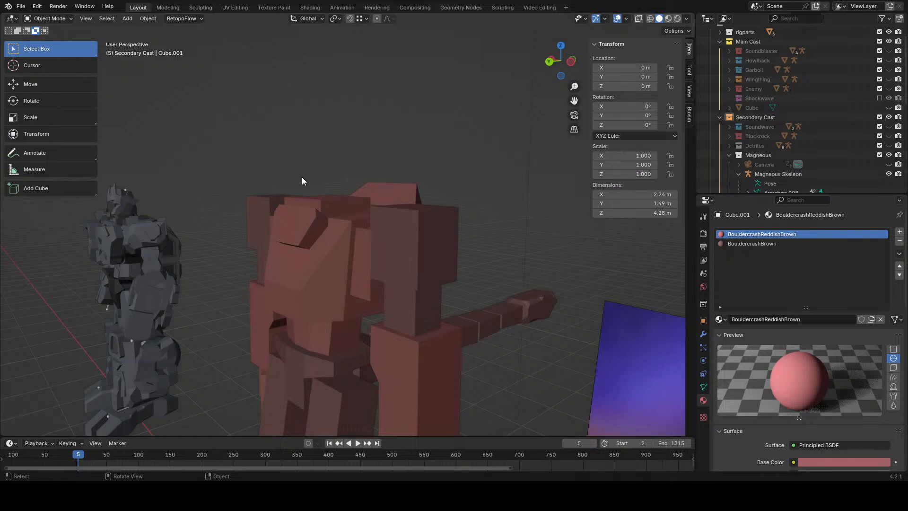
scroll(419, 241, down, 7)
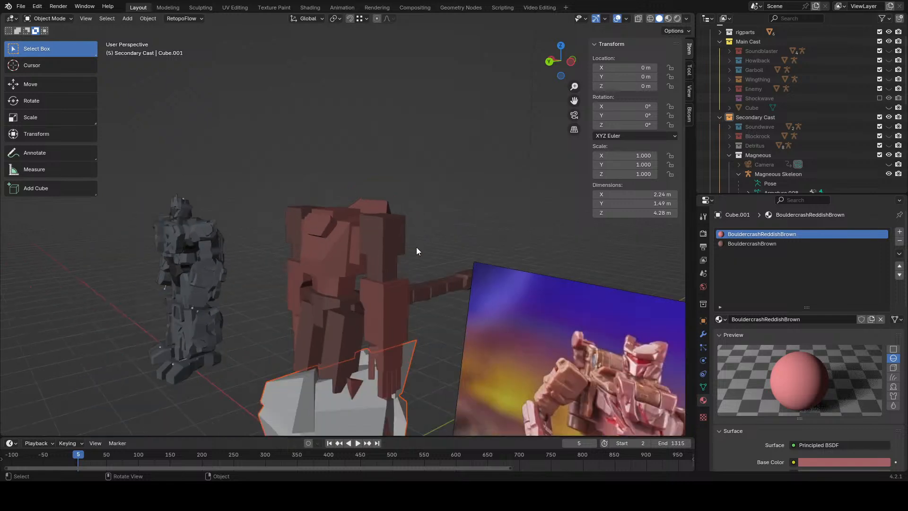
middle_drag(418, 255, 492, 263)
click(49, 19)
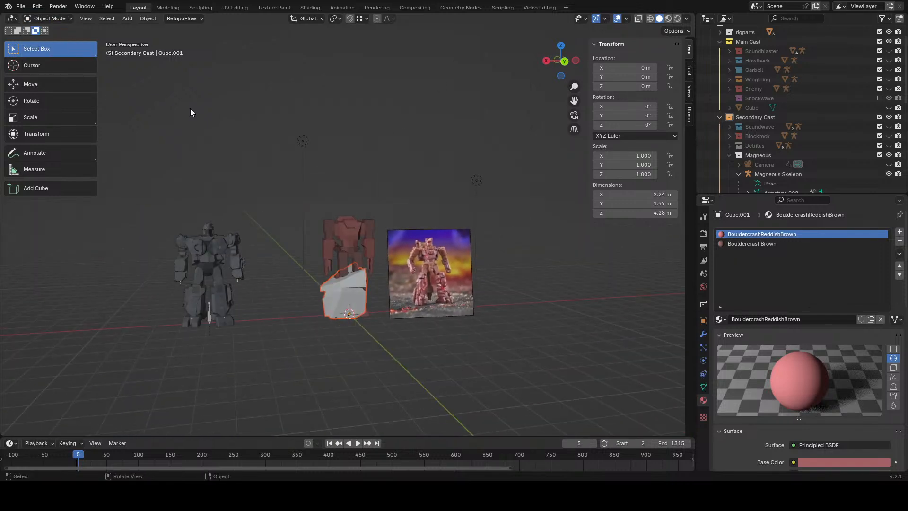
click(358, 306)
click(49, 18)
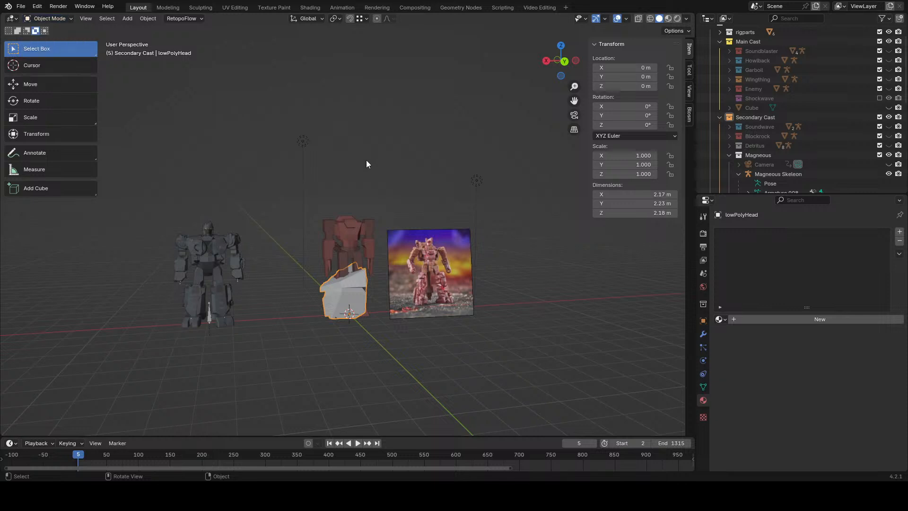
- Rotate lowPolyHead 90° about Z, then scale it to 0.407 in back orthographic view
text(r90z)
key(Return)
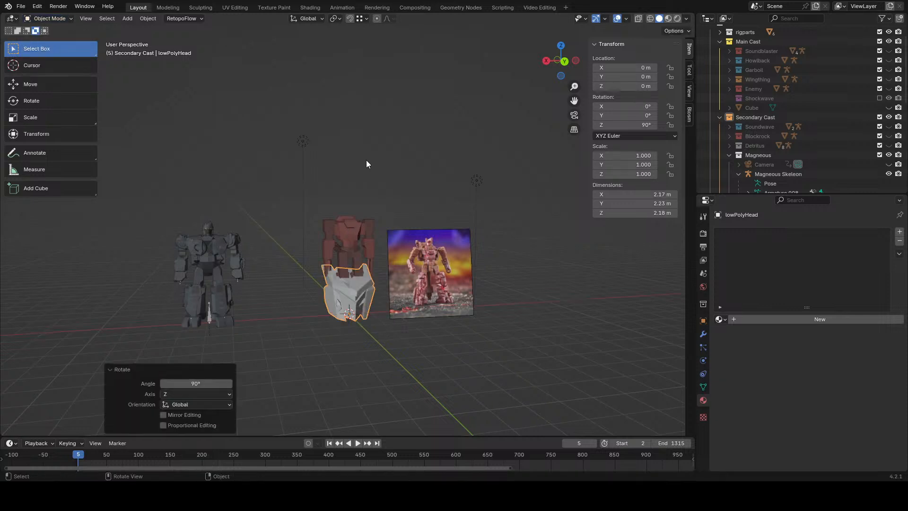
click(565, 62)
scroll(530, 145, up, 5)
key(s)
click(400, 319)
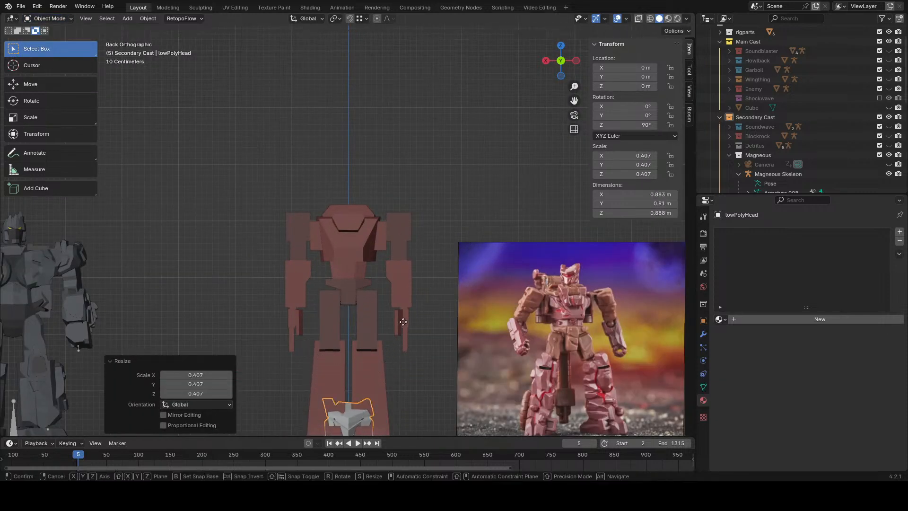
- Raise lowPolyHead along Z onto the torso and scale it down by a factor of 0.615
key(g)
key(z)
click(406, 89)
scroll(407, 88, up, 2)
key(s)
click(428, 178)
key(g)
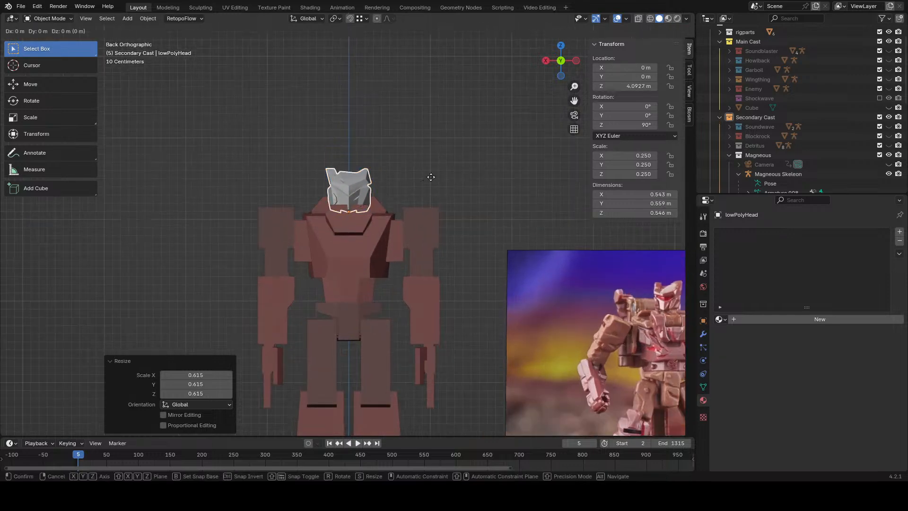
key(z)
click(430, 168)
- Enlarge lowPolyHead to a scale of 0.330 and position it above the torso at about 0.016 m along Y
middle_drag(444, 168, 685, 298)
key(s)
click(512, 189)
key(g)
key(y)
click(512, 192)
key(s)
click(446, 201)
scroll(446, 201, up, 3)
key(g)
key(y)
right_click(471, 228)
key(g)
key(y)
click(468, 214)
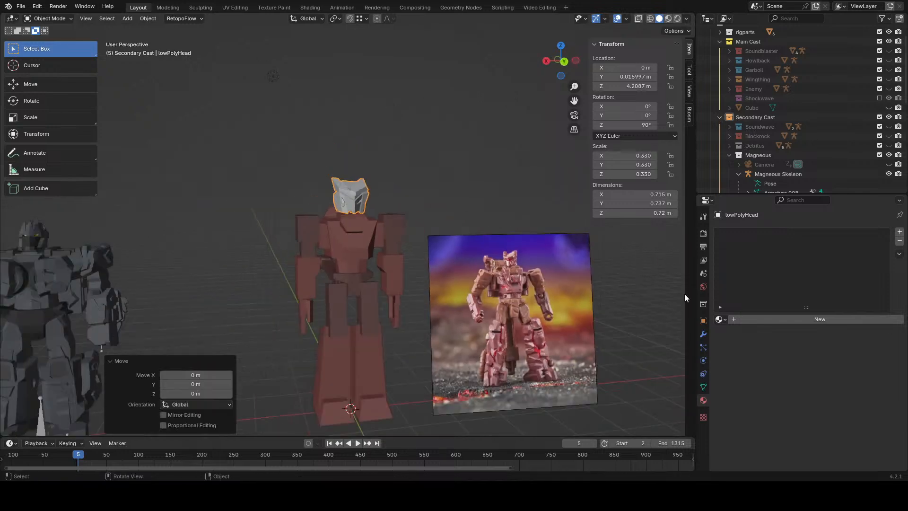
- Assign the existing BouldercrashReddishBrown material to lowPolyHead
click(720, 319)
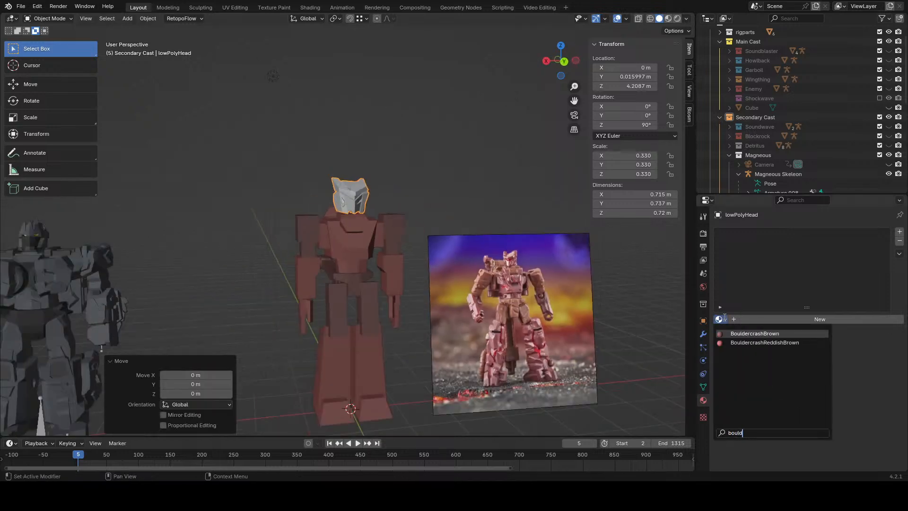
click(764, 342)
middle_drag(455, 183, 402, 269)
scroll(441, 271, up, 3)
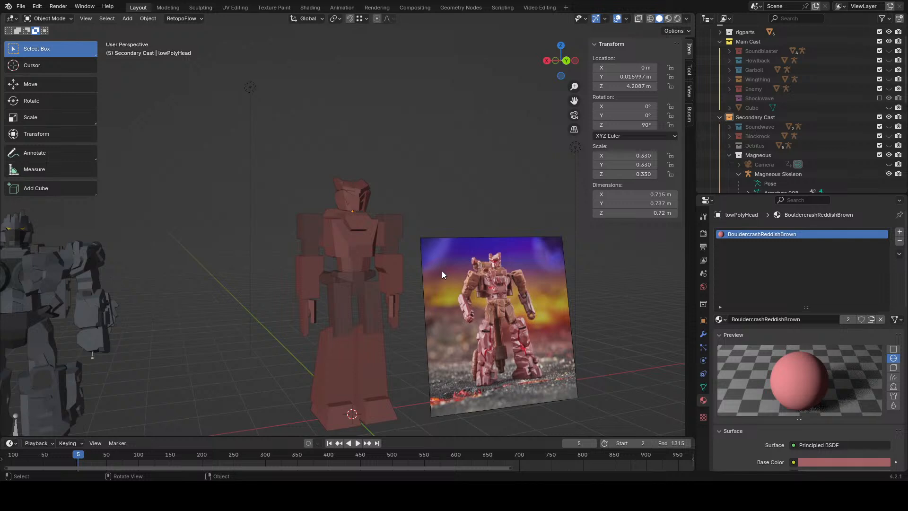
- Examine the head and body proportions from several angles against the reference picture and the grey character
scroll(442, 271, down, 3)
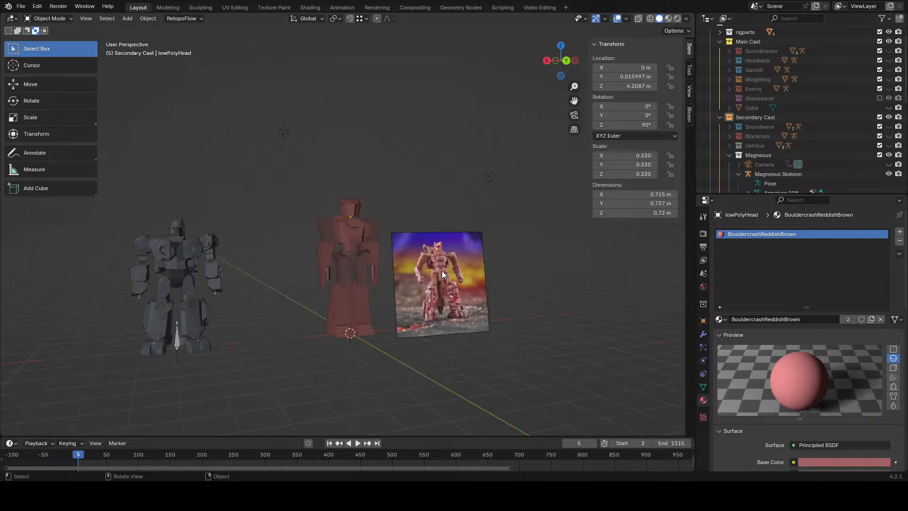
mouse_move(442, 270)
middle_down()
mouse_move(362, 261)
mouse_move(400, 268)
mouse_move(447, 240)
mouse_move(488, 259)
mouse_move(430, 264)
middle_up()
click(388, 242)
middle_drag(388, 242, 377, 188)
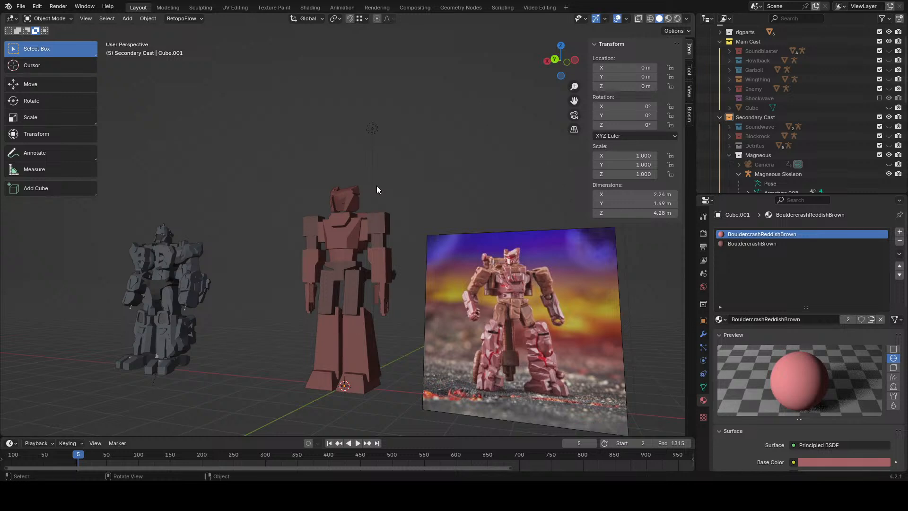
middle_drag(376, 187, 438, 191)
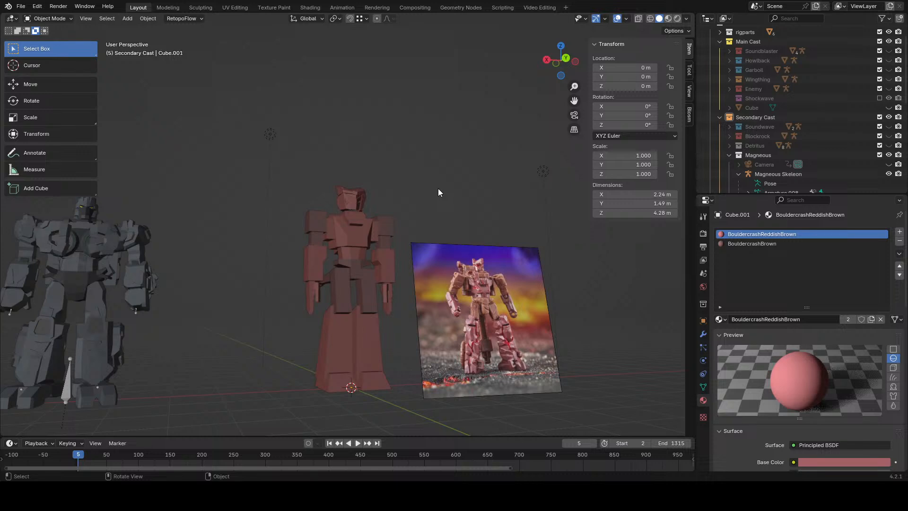
mouse_move(438, 192)
middle_down()
mouse_move(382, 194)
mouse_move(423, 197)
middle_up()
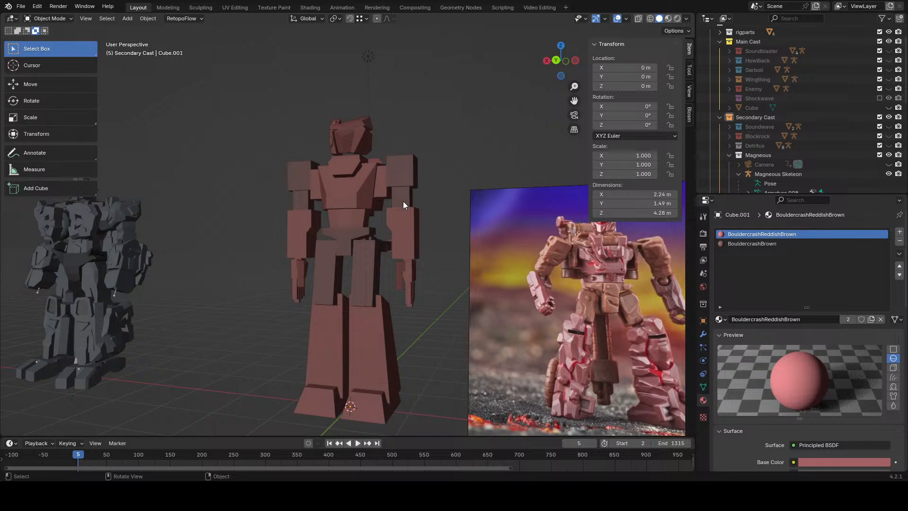
click(364, 128)
middle_drag(364, 127, 439, 226)
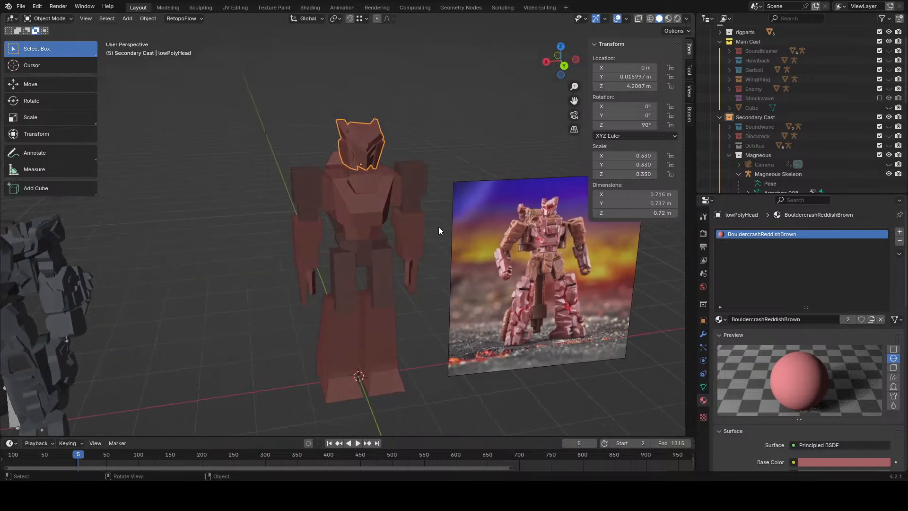
- Open the body mesh in Edit Mode with all geometry selected, in back orthographic wireframe view
scroll(358, 209, up, 3)
click(358, 209)
click(50, 18)
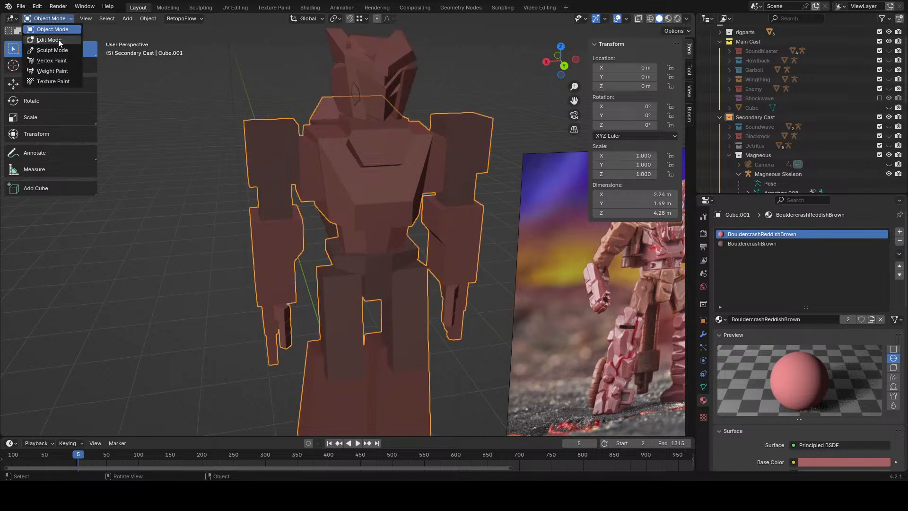
click(59, 39)
click(567, 63)
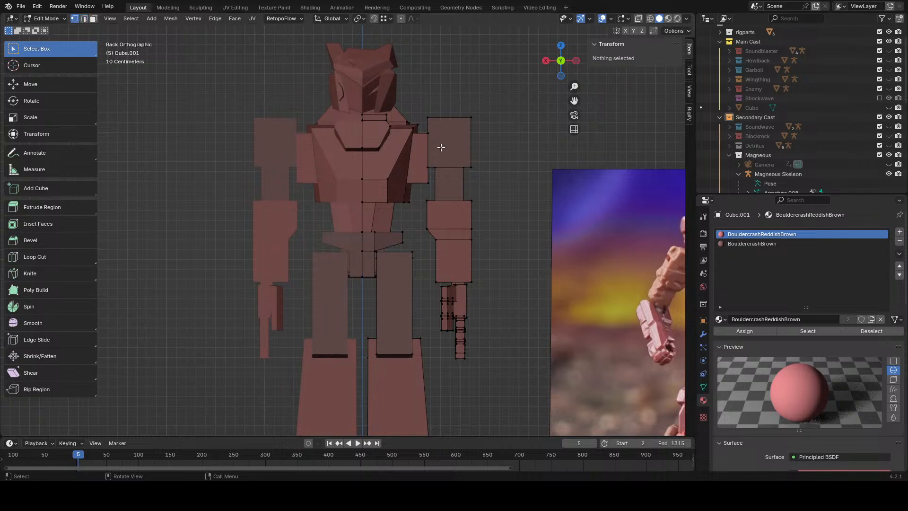
key(z)
click(387, 262)
scroll(387, 262, down, 4)
key(a)
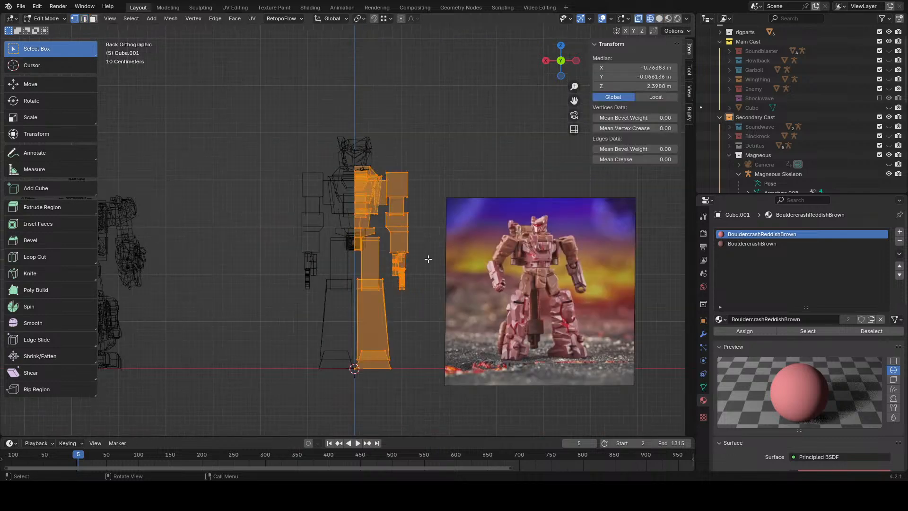
- Select the torso, hips and arm without the leg and raise them about 0.996 m along Z
scroll(429, 259, up, 2)
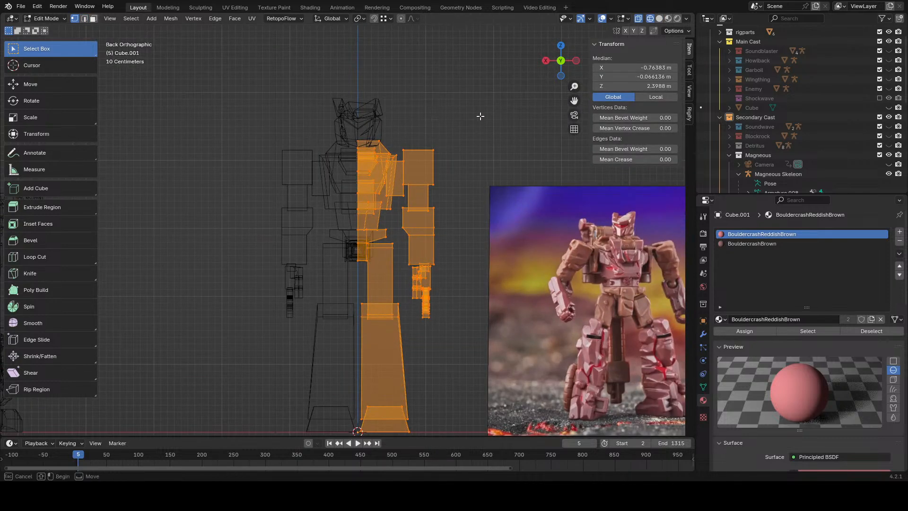
drag(497, 112, 307, 241)
drag(502, 218, 405, 349)
scroll(363, 268, up, 5)
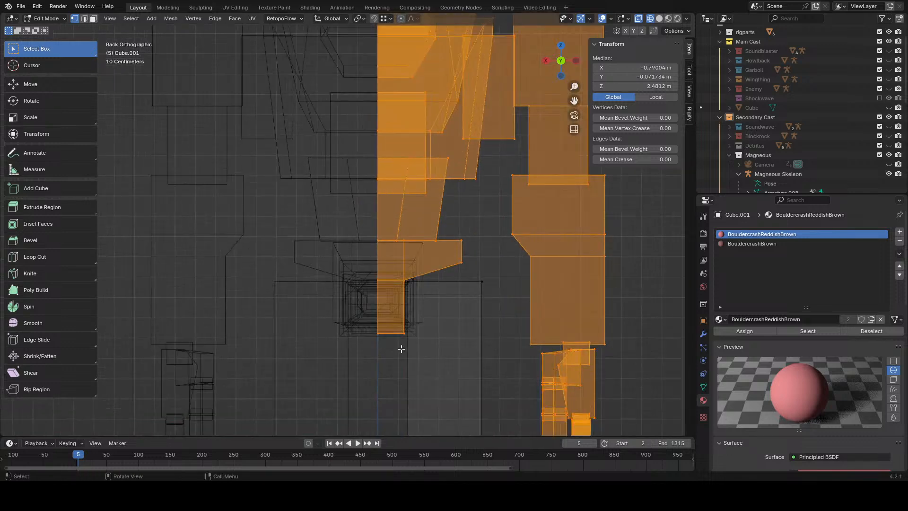
scroll(401, 349, down, 4)
key(z)
click(428, 348)
key(g)
key(z)
click(422, 247)
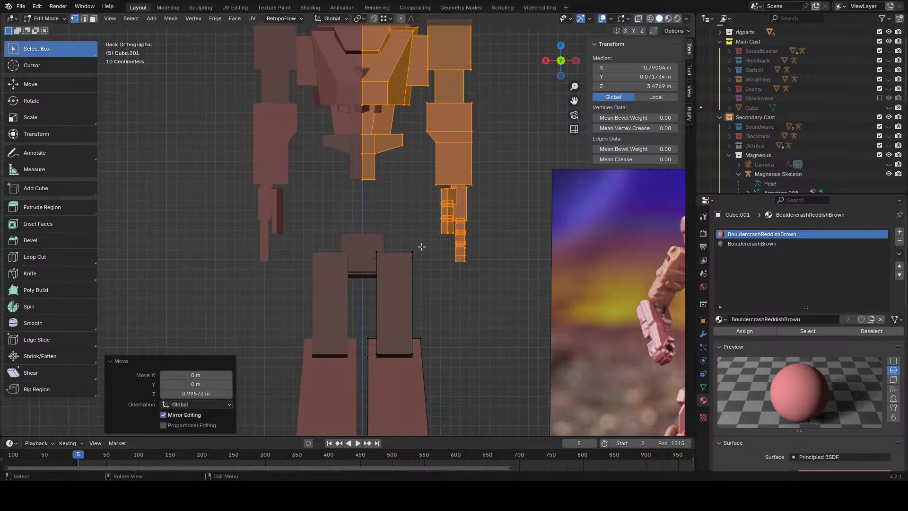
- Select the top of the thigh block and set the transform orientation to Normal
scroll(421, 296, up, 4)
key(z)
click(314, 210)
drag(312, 209, 481, 288)
key(z)
click(506, 292)
mouse_move(501, 303)
middle_down()
mouse_move(466, 309)
mouse_move(460, 248)
mouse_move(407, 198)
middle_up()
click(331, 19)
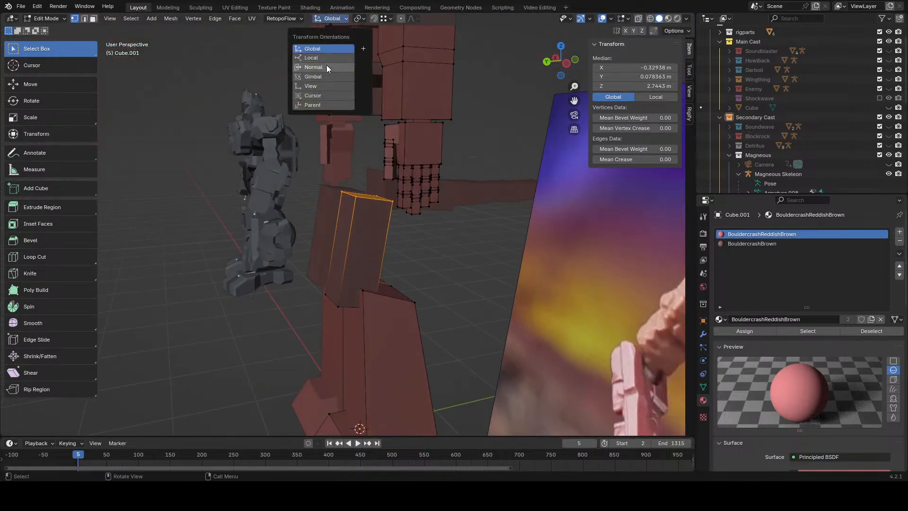
click(326, 67)
key(g)
key(y)
right_click(449, 229)
key(g)
key(x)
right_click(454, 215)
- Lengthen the thigh by moving its top -0.3057 m along its normal Z axis
key(g)
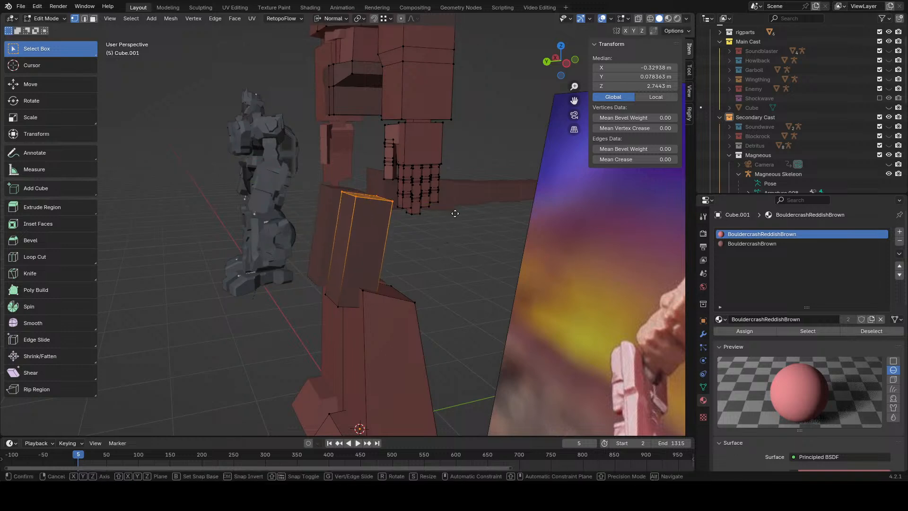
key(z)
click(462, 182)
shift+middle_drag(379, 120, 391, 59)
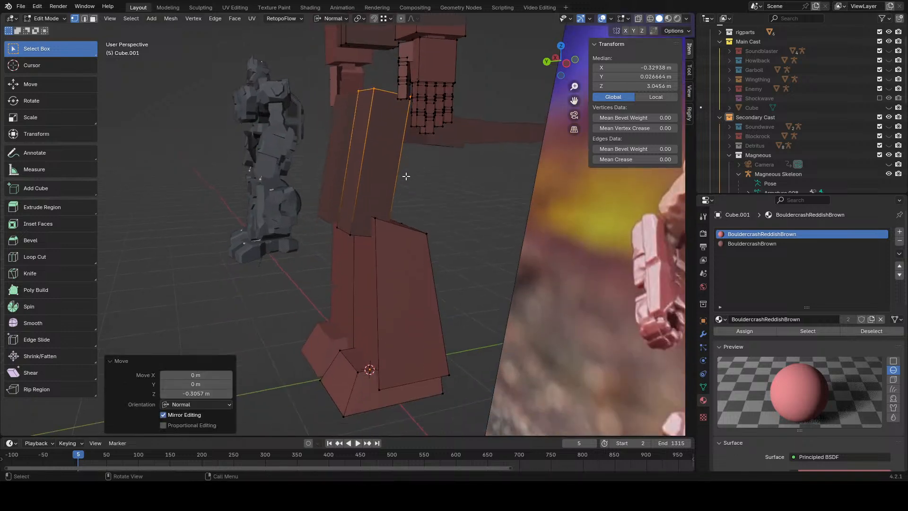
- Select the upper corner vertex of the lower leg and set the transform orientation back to Global
middle_drag(405, 198, 411, 237)
click(422, 244)
click(345, 19)
click(332, 51)
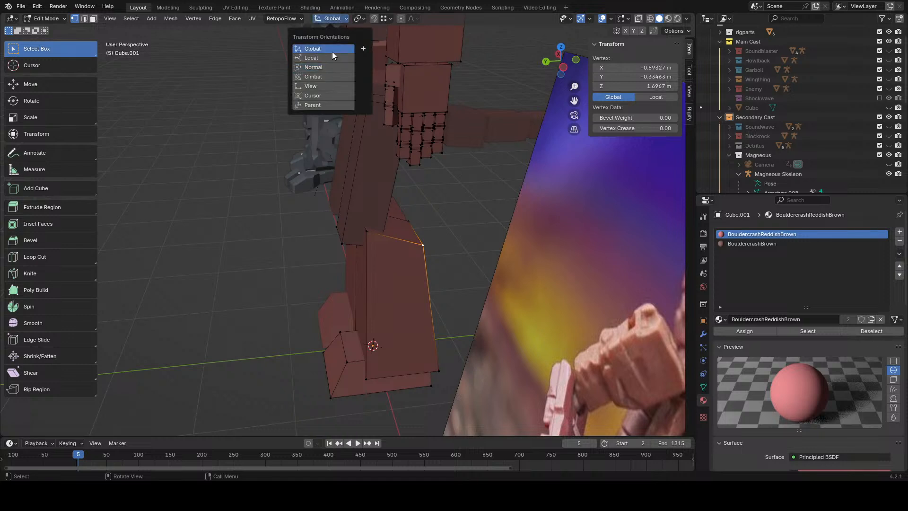
- Select the thigh faces and the lower leg's top face in face mode and move them up along Z to lengthen the lower leg
alt+click(360, 218)
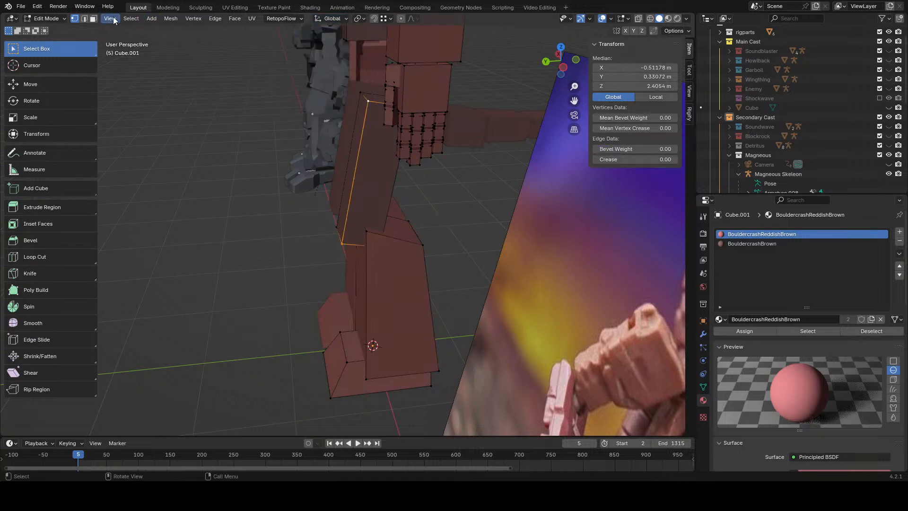
click(94, 18)
alt+click(353, 179)
alt+shift+click(412, 231)
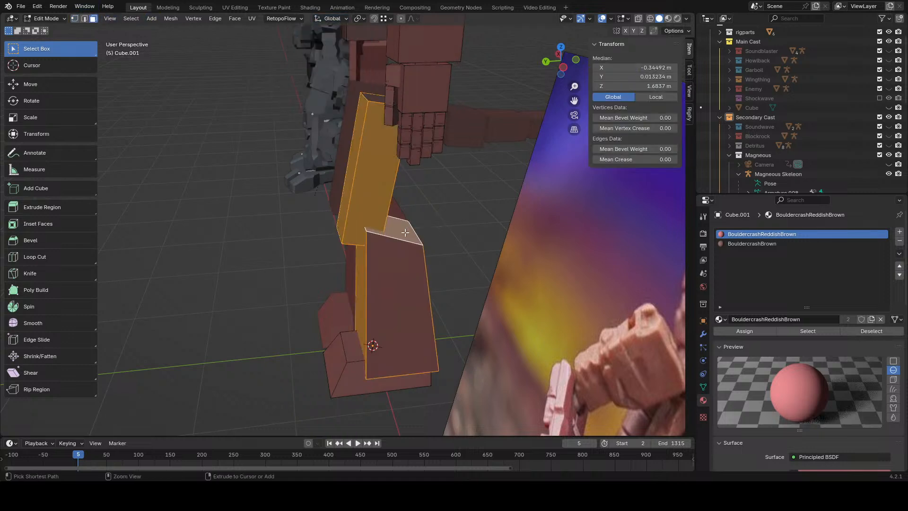
key(ctrl+z)
shift+click(406, 233)
key(g)
middle_drag(406, 233, 516, 192)
key(z)
click(460, 188)
scroll(460, 189, down, 3)
key(g)
key(z)
click(367, 121)
shift+middle_drag(366, 120, 378, 204)
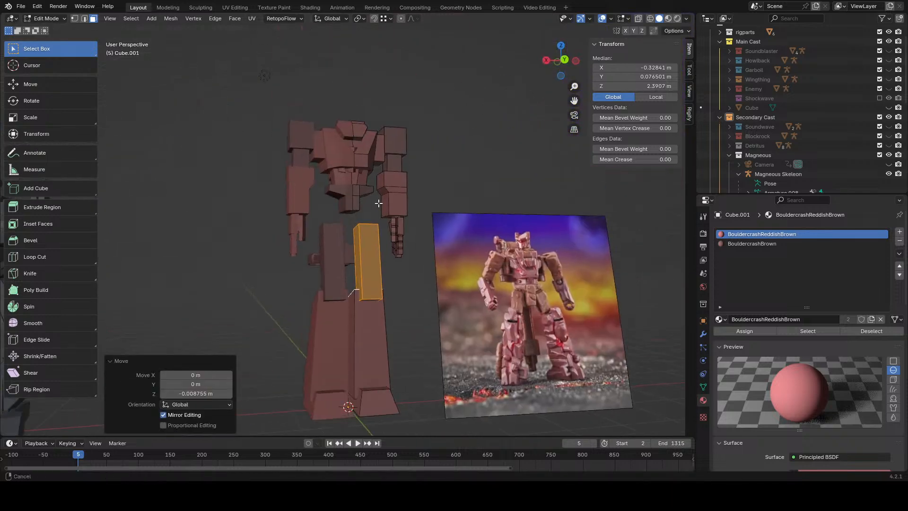
- Adjust the height of the thigh's top along Z in back orthographic view
scroll(391, 203, up, 4)
click(564, 59)
key(z)
click(309, 183)
key(a)
drag(414, 134, 332, 194)
key(g)
key(z)
click(405, 164)
- Select the torso, hips and arm and lower them 0.3689 m along Z onto the lengthened legs
key(a)
shift+middle_drag(408, 136, 384, 209)
scroll(384, 208, down, 3)
drag(293, 52, 466, 264)
shift+drag(463, 221, 387, 337)
key(g)
key(z)
click(419, 299)
key(z)
click(438, 299)
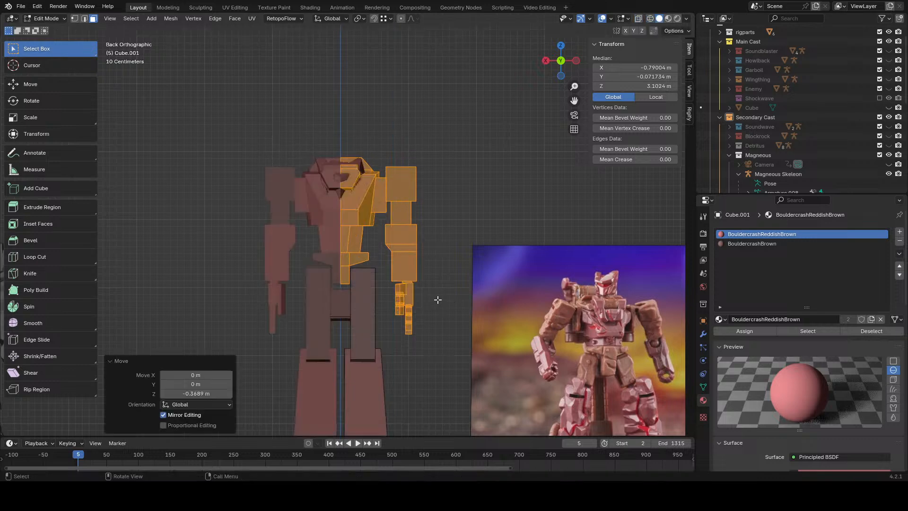
- Select the forearm and hand in back wireframe view and lower them about 0.16 m along Z
scroll(438, 300, down, 4)
scroll(432, 297, up, 4)
middle_drag(430, 296, 537, 43)
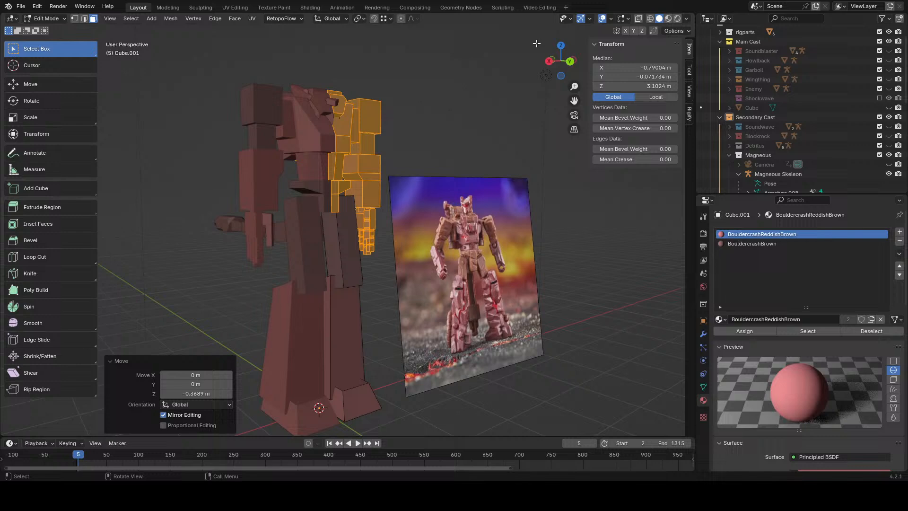
click(569, 62)
key(alt+z)
drag(451, 118, 405, 284)
key(g)
key(z)
click(446, 202)
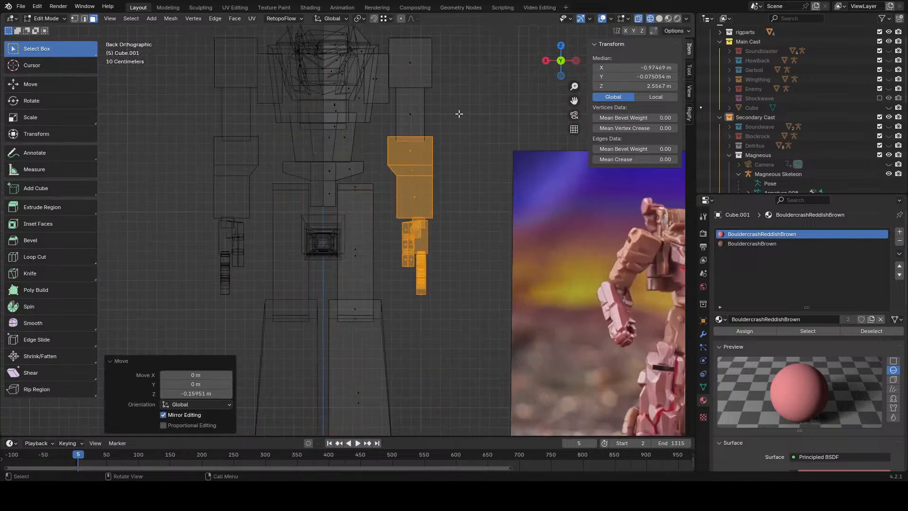
click(454, 162)
key(ctrl+z)
drag(459, 126, 385, 145)
key(g)
key(z)
right_click(514, 174)
- Exclude the forearm's upper faces from the selection and lower the remaining forearm and hand along Z to lengthen the forearm
ctrl+drag(459, 109, 376, 162)
key(g)
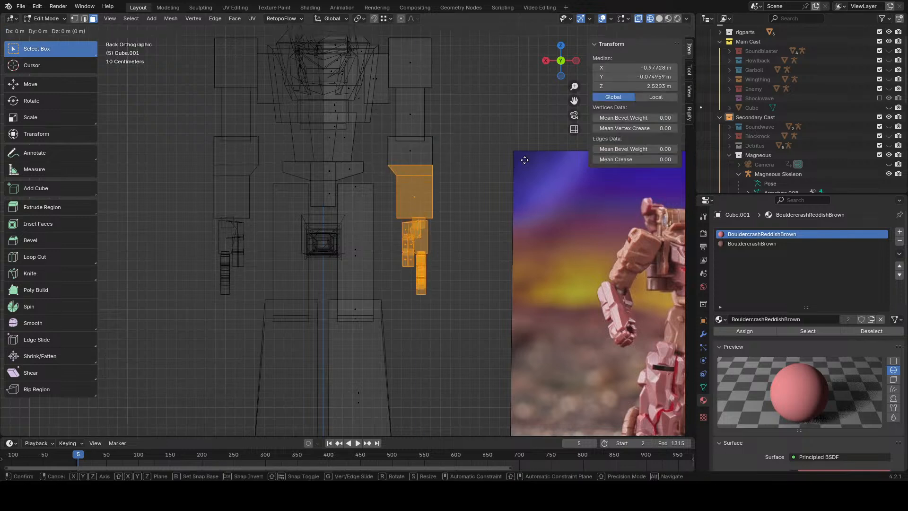
key(z)
click(526, 173)
key(shift+z)
scroll(474, 223, down, 4)
mouse_move(473, 224)
middle_down()
mouse_move(407, 227)
mouse_move(477, 213)
mouse_move(618, 217)
mouse_move(541, 235)
middle_up()
key(g)
key(z)
click(445, 222)
click(447, 208)
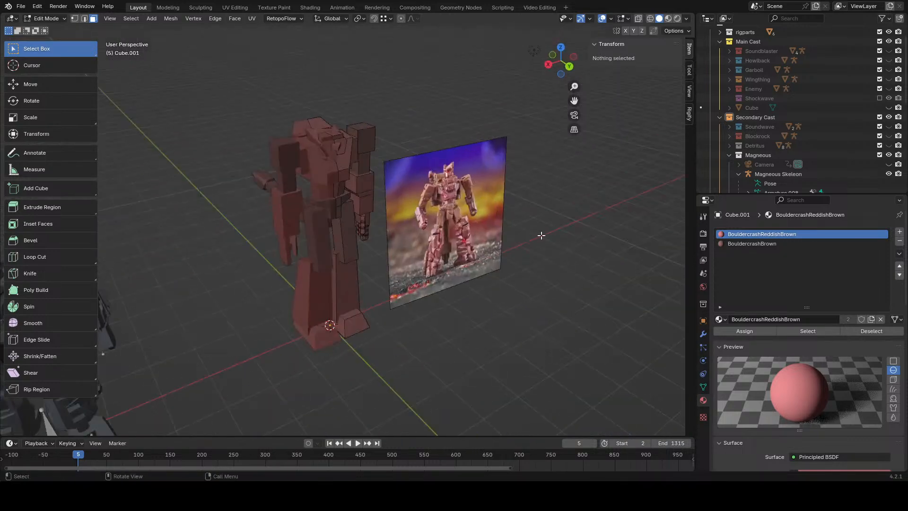
- Return to Object Mode and raise lowPolyHead along Z out of the torso
click(47, 18)
click(43, 28)
click(311, 126)
scroll(317, 146, up, 3)
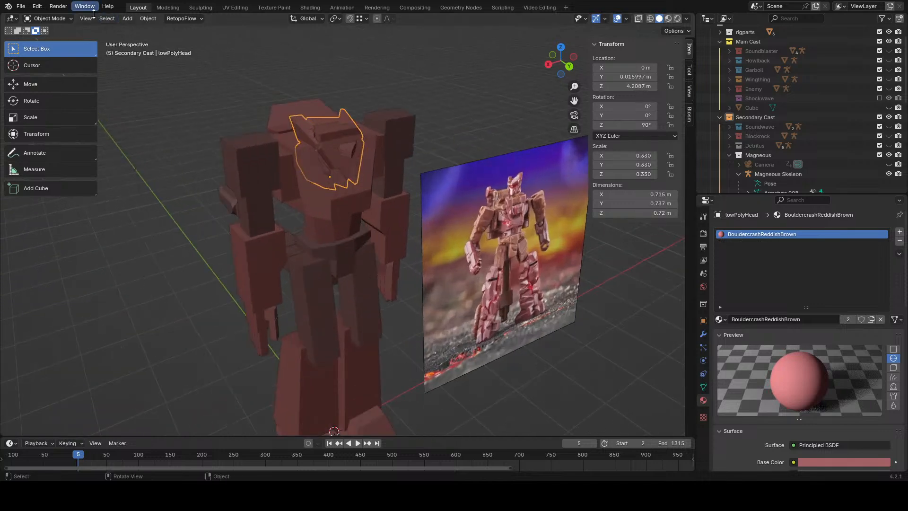
key(g)
key(z)
click(397, 73)
- Fine-tune lowPolyHead's height to about 4.85 m on Z so it sits on the neck area
middle_drag(443, 124, 461, 121)
key(g)
key(z)
click(395, 115)
scroll(378, 122, down, 3)
key(g)
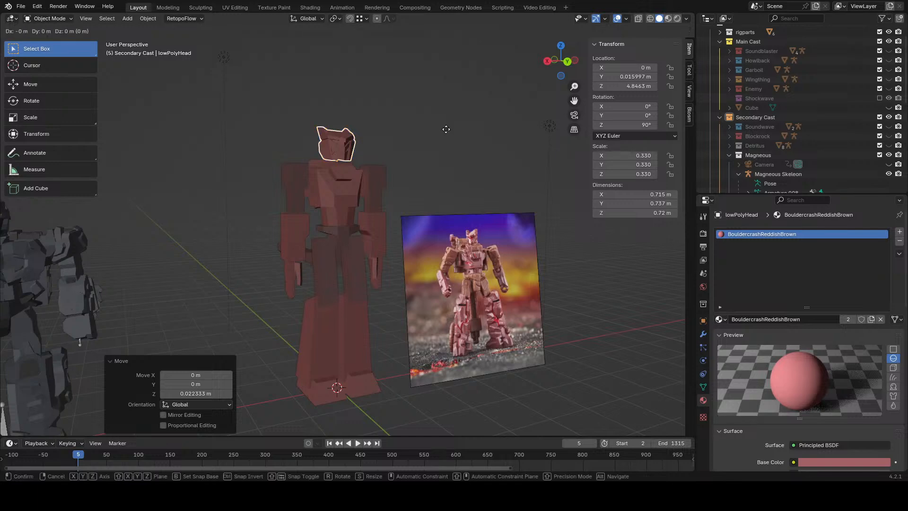
key(z)
click(446, 129)
- Add the body mesh to the lowPolyHead selection and try to join the two into one object
middle_drag(494, 161, 336, 196)
scroll(336, 196, up, 2)
click(333, 196)
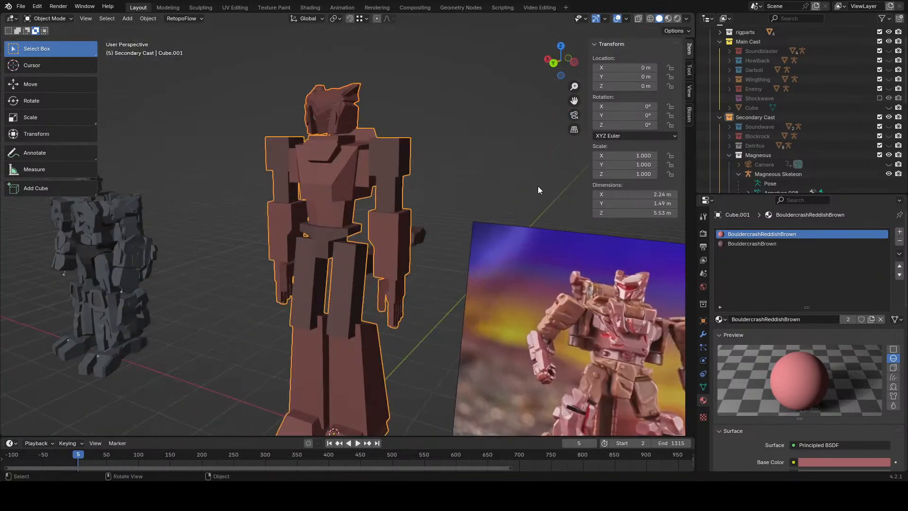
middle_drag(408, 183, 299, 93)
click(377, 129)
middle_drag(376, 129, 319, 150)
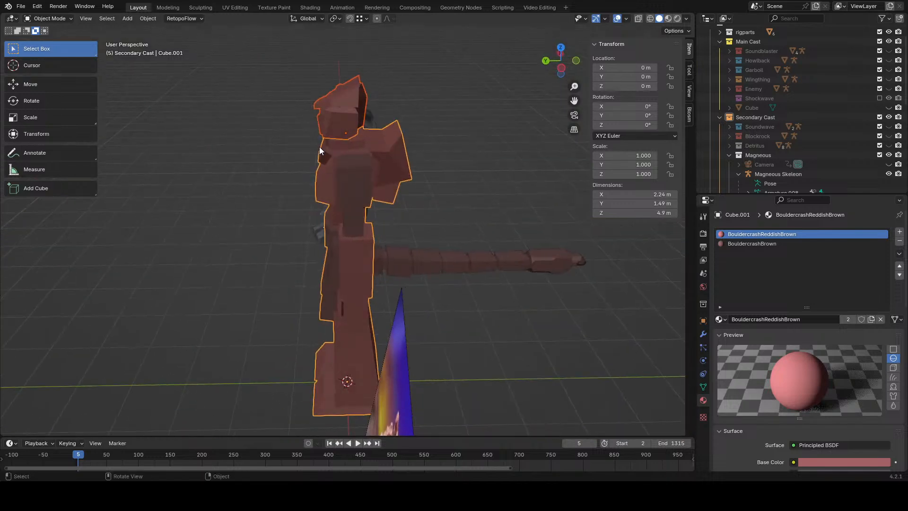
- Select the tail and the low-poly head together and join the head into the tail object
middle_drag(389, 129, 435, 264)
click(435, 266)
click(703, 334)
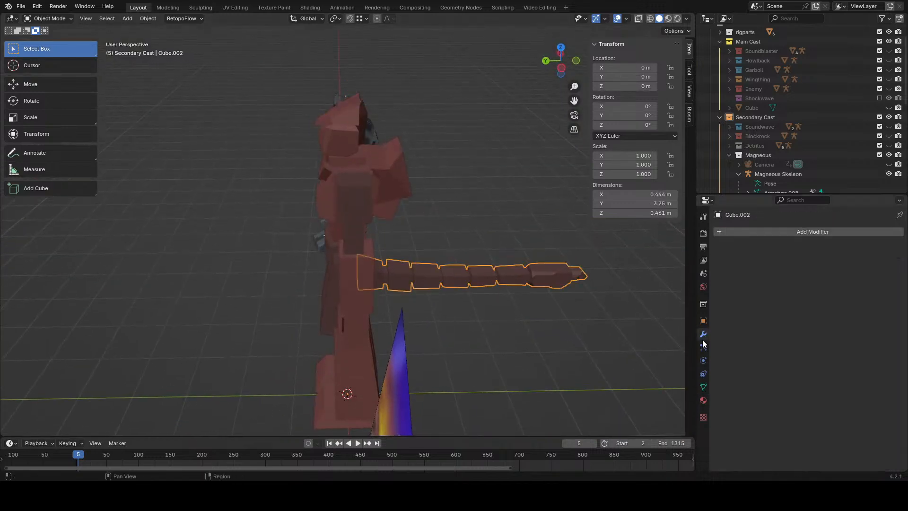
click(344, 138)
shift+click(464, 278)
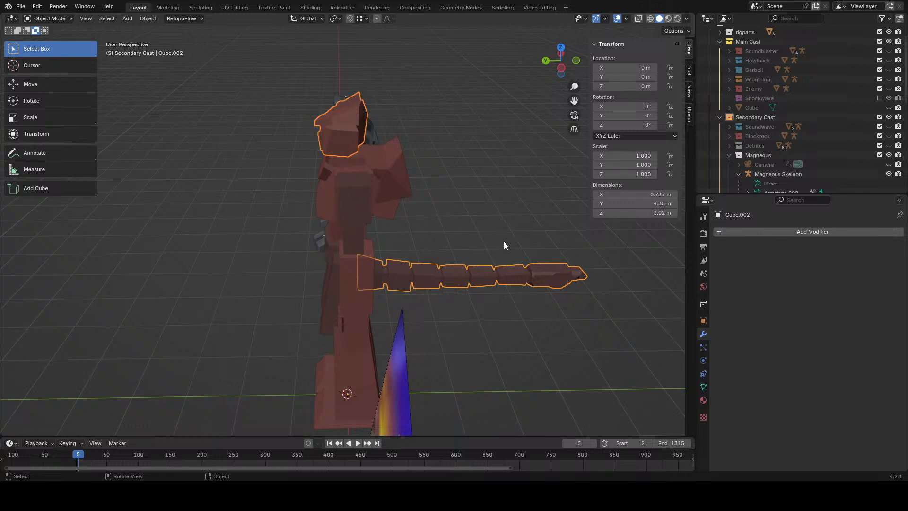
- Open the joined head-and-tail mesh in Edit Mode and raise the tail about 0.37 m along Z
middle_drag(504, 241, 416, 284)
click(49, 40)
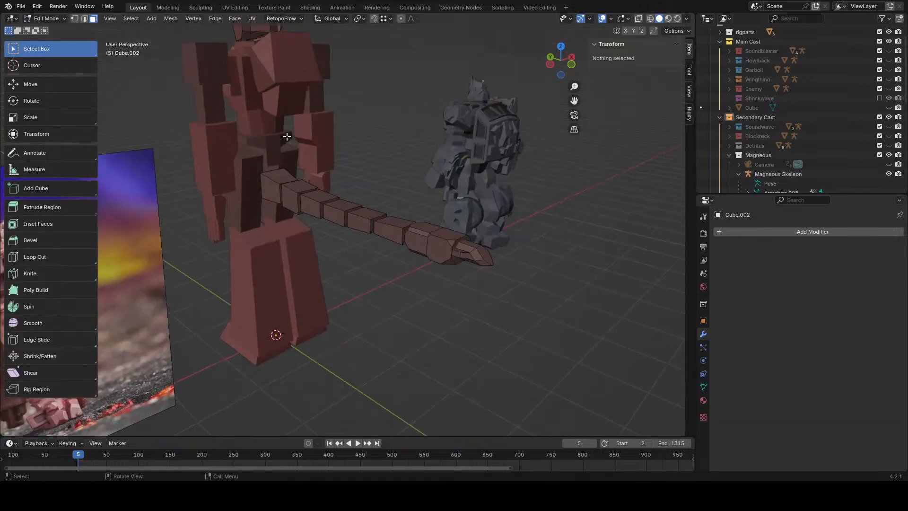
key(shift+z)
key(KP_Decimal)
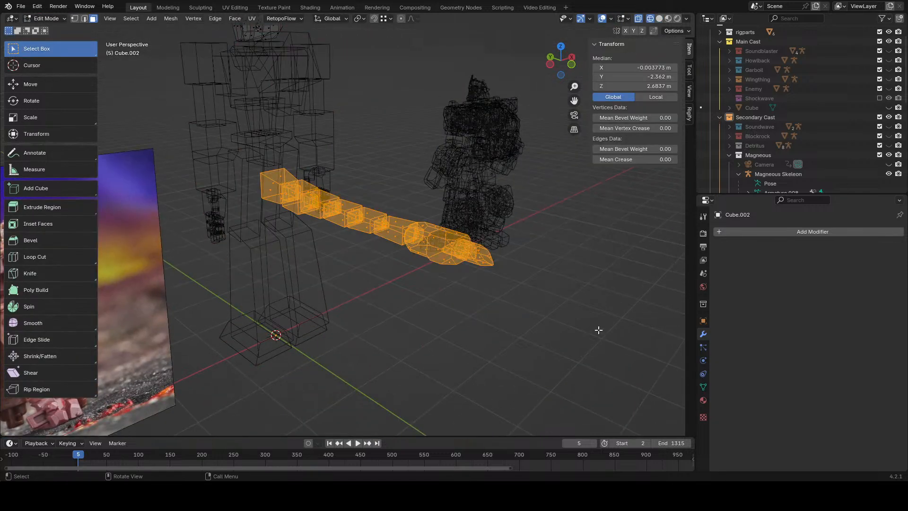
key(g)
key(z)
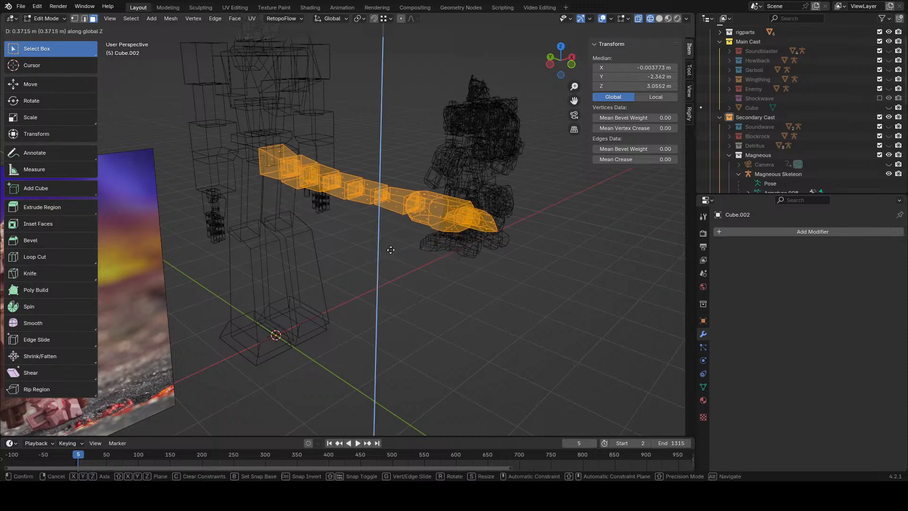
click(393, 248)
click(451, 259)
key(z)
click(474, 269)
- Raise the tail about 0.27 m more along Z and fine-tune its height behind the hips
key(a)
key(g)
key(z)
click(446, 243)
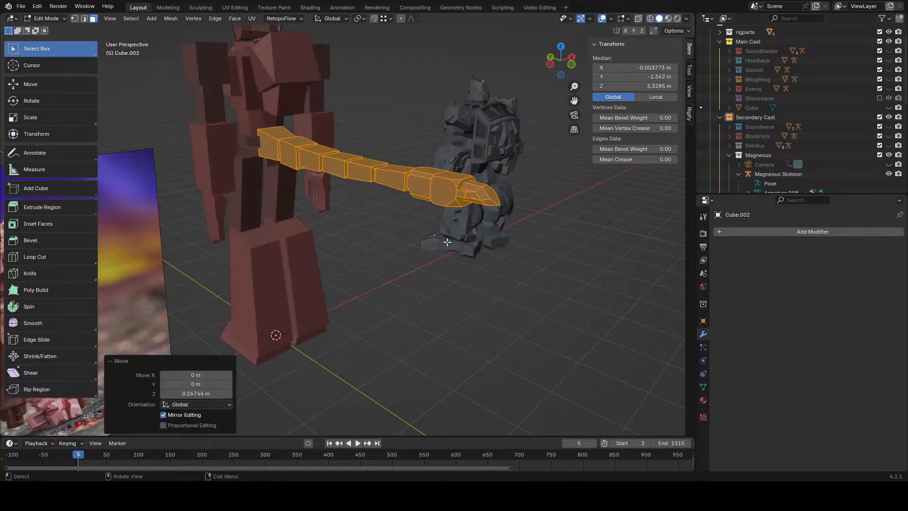
shift+middle_drag(396, 253, 362, 274)
scroll(452, 252, up, 3)
key(g)
key(z)
click(452, 271)
click(452, 272)
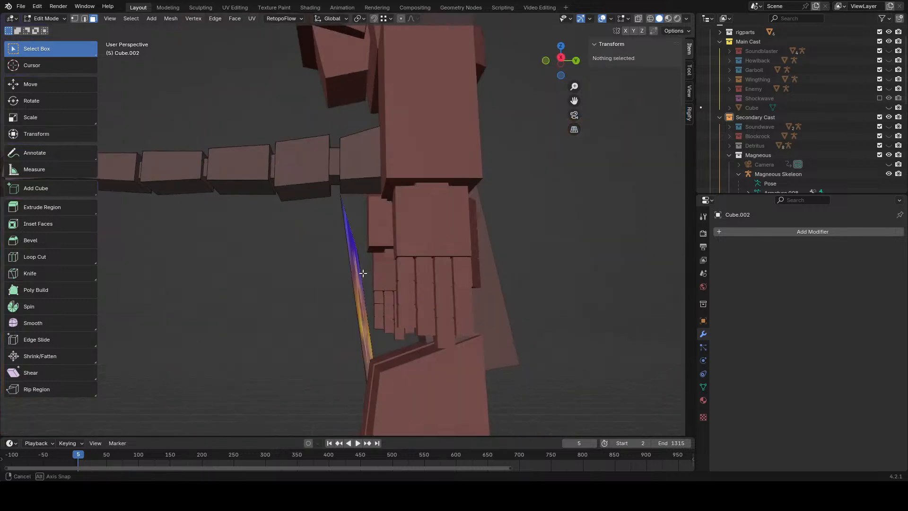
scroll(407, 269, down, 3)
middle_drag(452, 268, 421, 234)
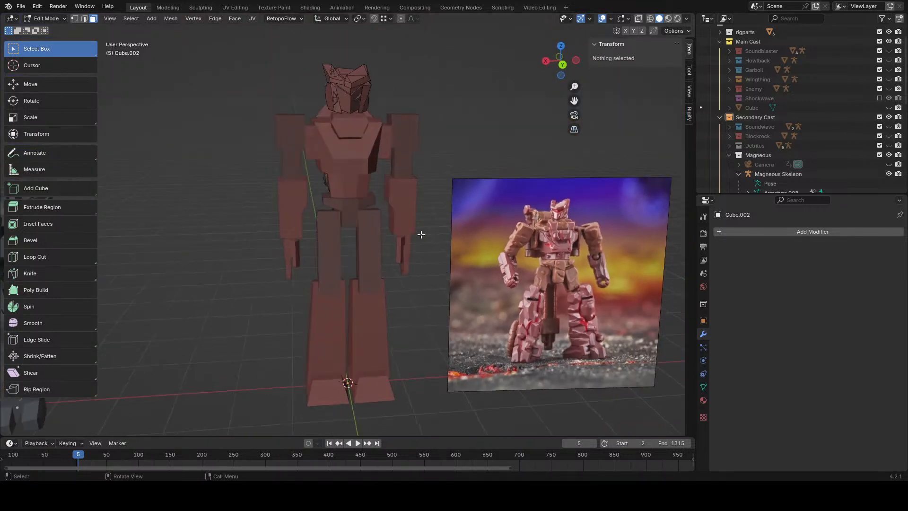
- Return to Object Mode and compare the whole robot and its head with the reference picture
click(46, 19)
click(54, 29)
click(272, 128)
scroll(273, 129, down, 3)
middle_drag(272, 129, 308, 122)
click(308, 122)
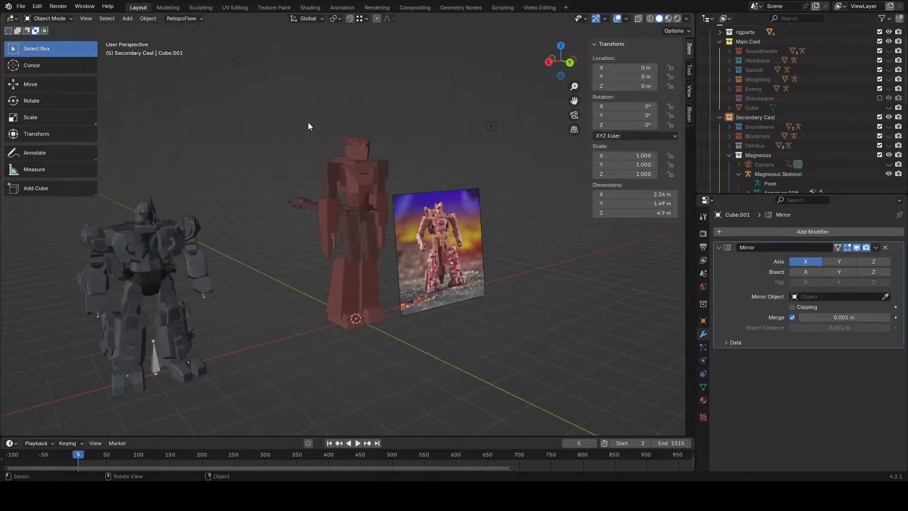
scroll(308, 122, up, 4)
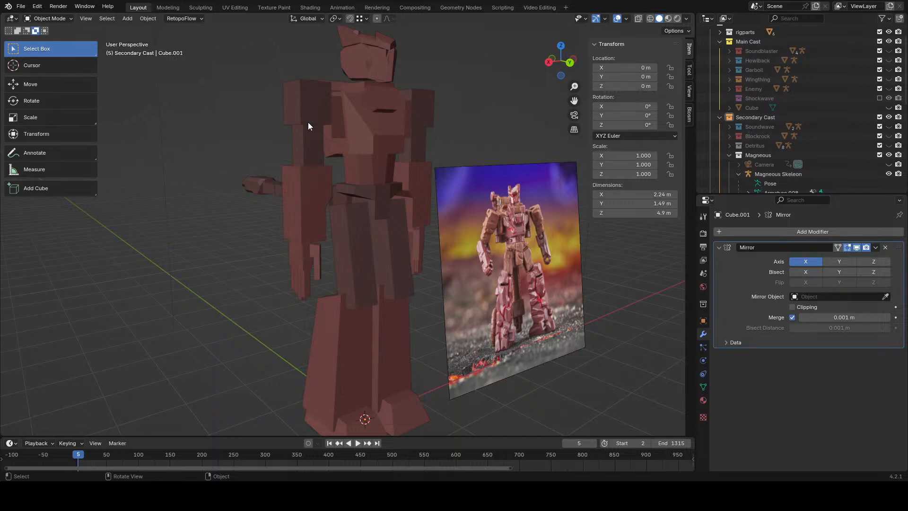
scroll(310, 110, up, 2)
shift+middle_drag(353, 113, 356, 237)
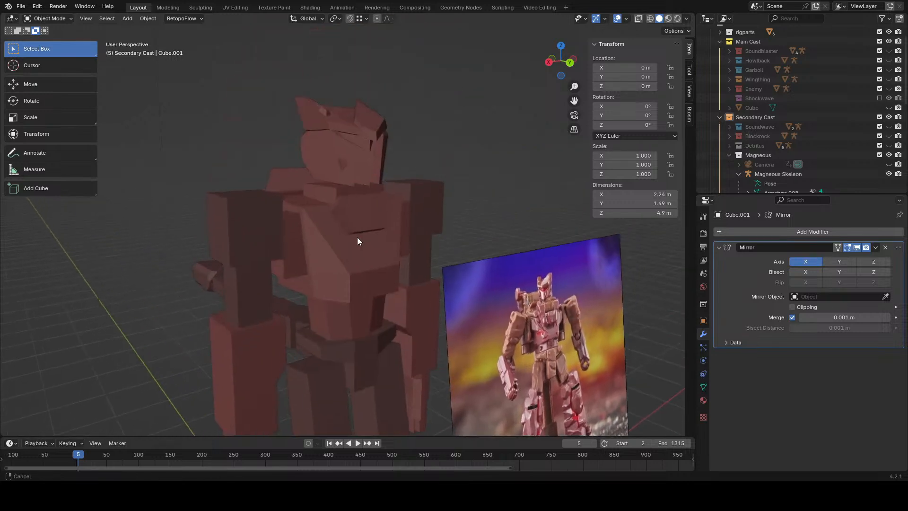
scroll(356, 237, up, 2)
- Open the head mesh in Edit Mode and select the front mouth-plate faces, undoing the last loop selection
click(346, 133)
shift+middle_drag(346, 132, 343, 218)
click(47, 19)
click(47, 29)
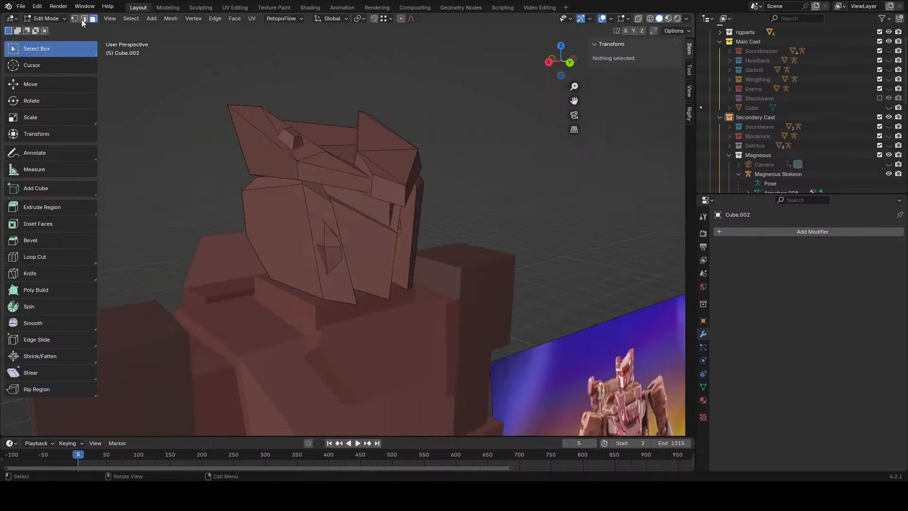
middle_drag(308, 263, 281, 269)
alt+click(281, 268)
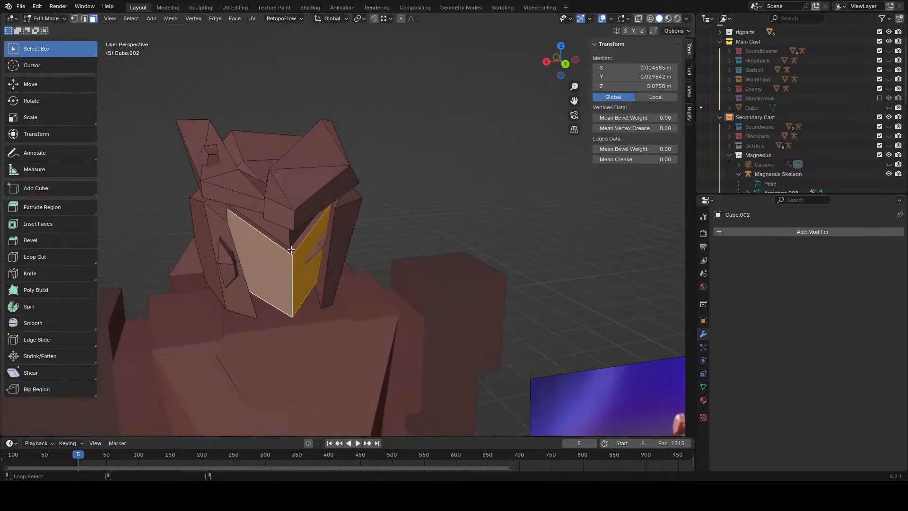
alt+shift+click(292, 250)
scroll(313, 247, up, 3)
key(ctrl+z)
- Add the mouth plate's thin upper edge and the small cheek-notch faces to the selection
shift+click(243, 268)
shift+click(227, 282)
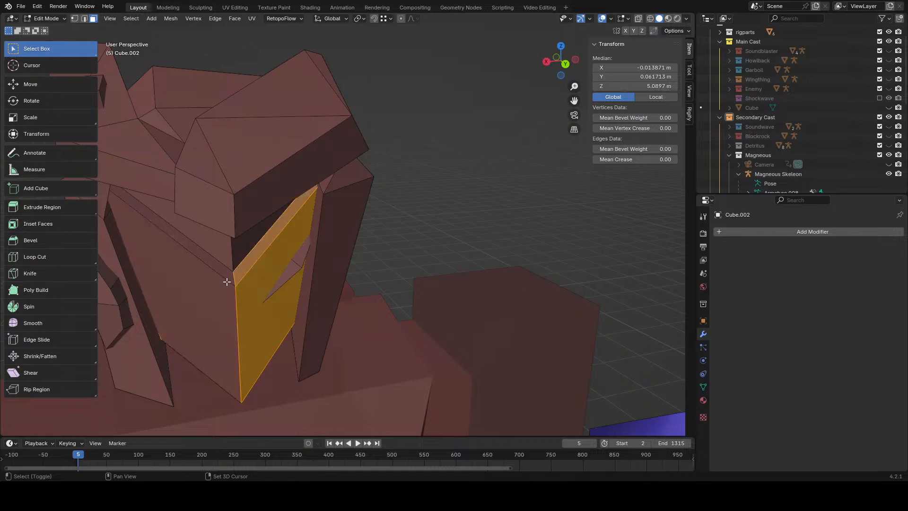
key(ctrl+z)
shift+click(231, 276)
shift+click(300, 262)
shift+click(293, 269)
- Exclude the unwanted faces from the mouth-plate selection in wireframe display and return to solid shading
mouse_move(297, 266)
middle_down()
mouse_move(325, 82)
mouse_move(343, 59)
mouse_move(301, 85)
mouse_move(341, 131)
mouse_move(461, 161)
mouse_move(364, 164)
mouse_move(311, 107)
middle_up()
key(z)
click(410, 159)
ctrl+drag(309, 103, 525, 343)
mouse_move(525, 342)
middle_down()
mouse_move(500, 299)
mouse_move(486, 297)
middle_up()
key(z)
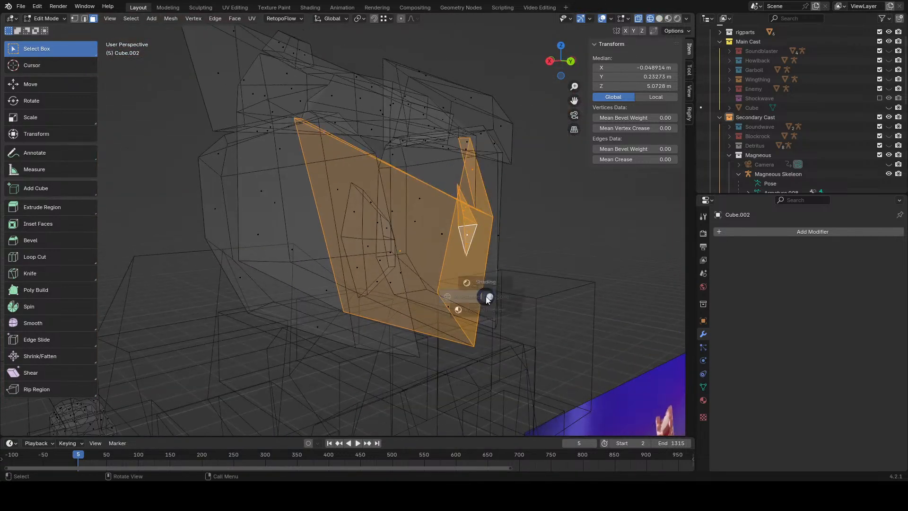
click(526, 296)
middle_drag(465, 252, 443, 246)
- Add a third material slot with DetirusCopper and assign it to the selected mouth-plate faces
click(703, 400)
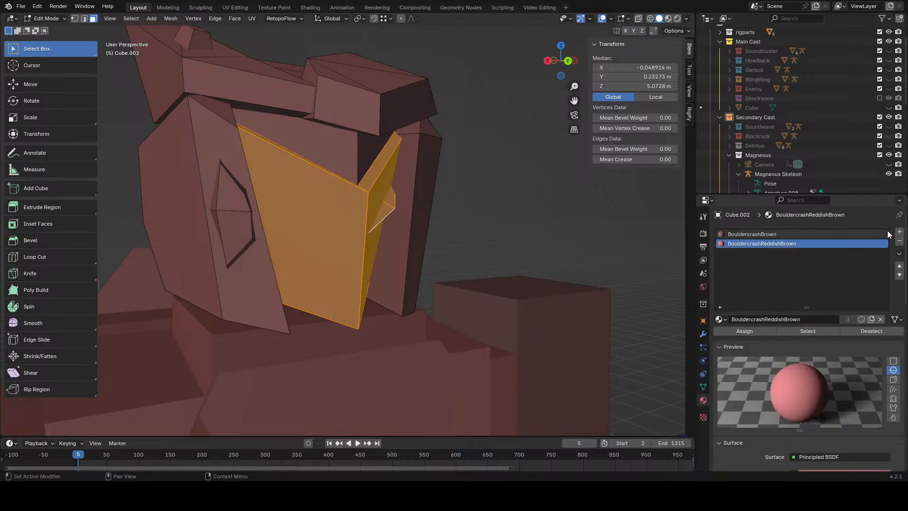
click(899, 232)
click(716, 319)
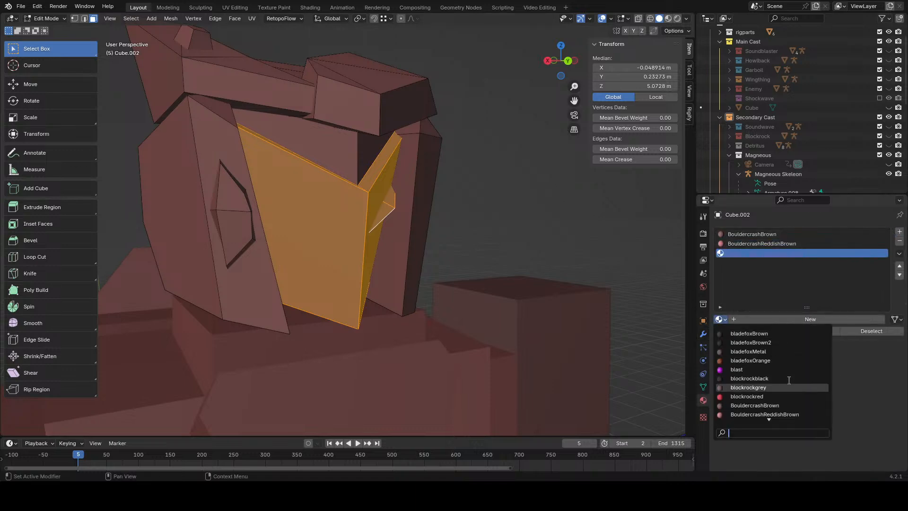
text(copp)
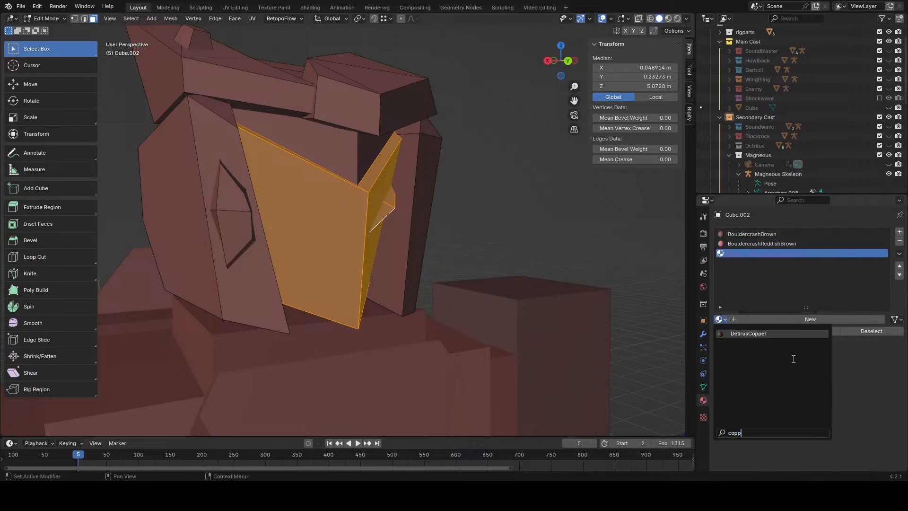
click(780, 335)
click(755, 332)
click(588, 239)
- Select the two visor faces between the helmet brow and the copper mouth plate
middle_drag(588, 240, 490, 179)
scroll(527, 239, down, 5)
middle_drag(333, 179, 379, 158)
scroll(441, 187, down, 4)
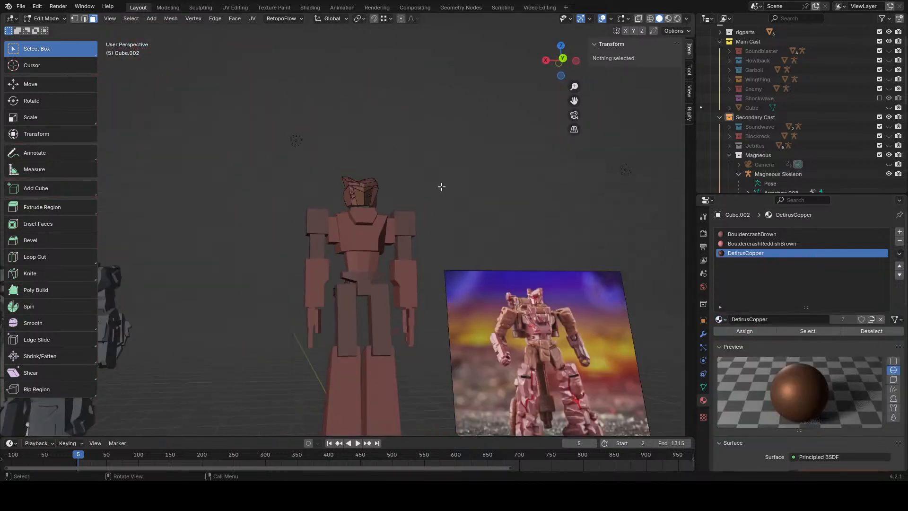
scroll(437, 191, up, 2)
shift+middle_drag(436, 192, 408, 227)
middle_drag(436, 84, 422, 144)
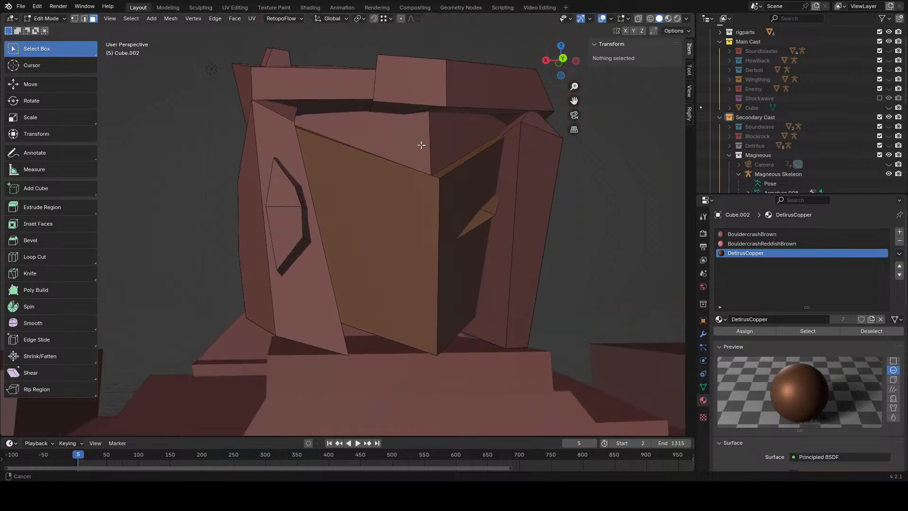
click(416, 142)
shift+click(415, 143)
shift+click(445, 139)
shift+click(417, 140)
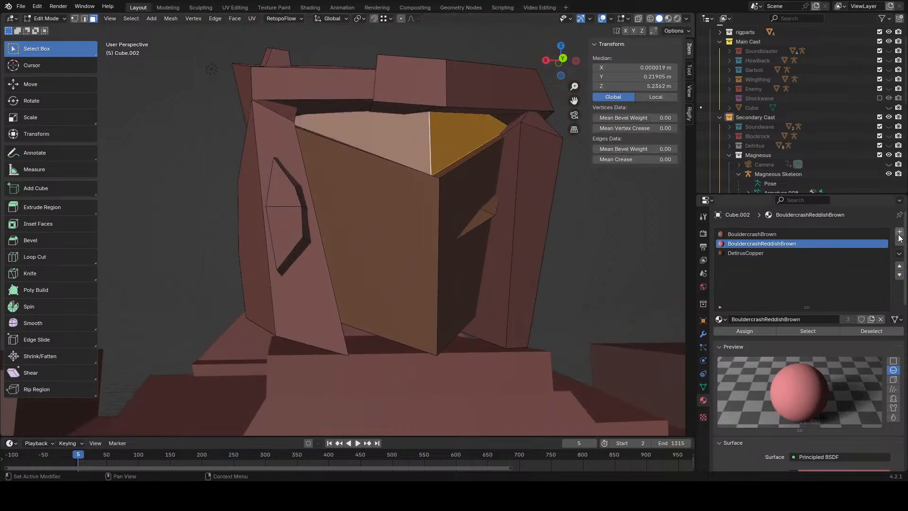
- Add a fourth material slot with enemyRed2 and assign it to the two visor faces
click(899, 231)
click(720, 319)
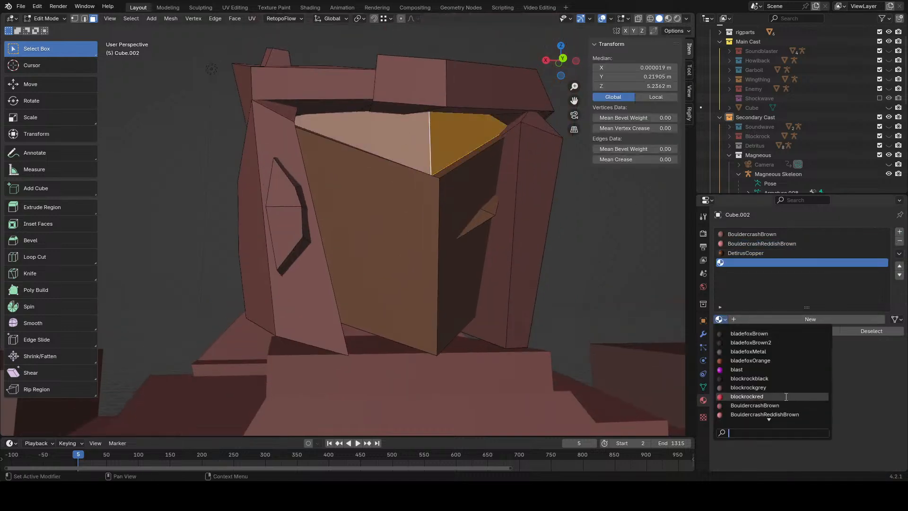
text(red)
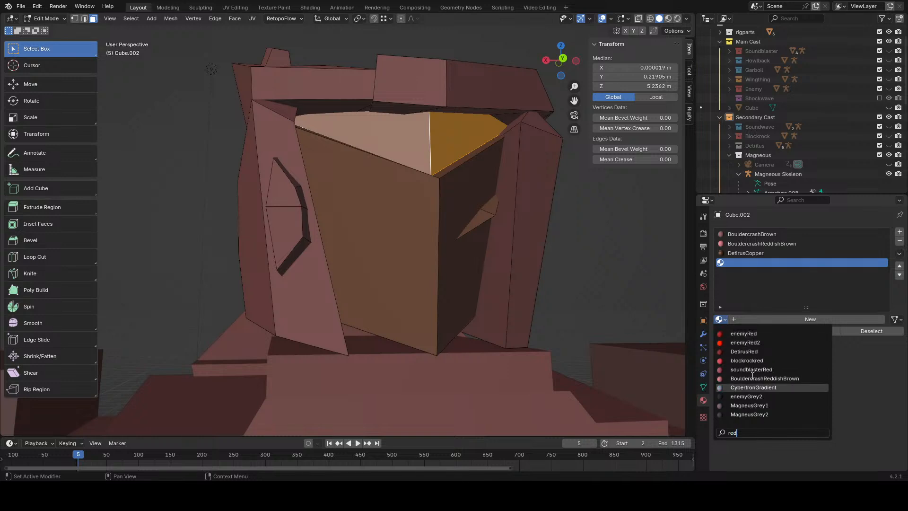
click(744, 342)
click(603, 266)
scroll(603, 266, down, 4)
middle_drag(603, 266, 586, 268)
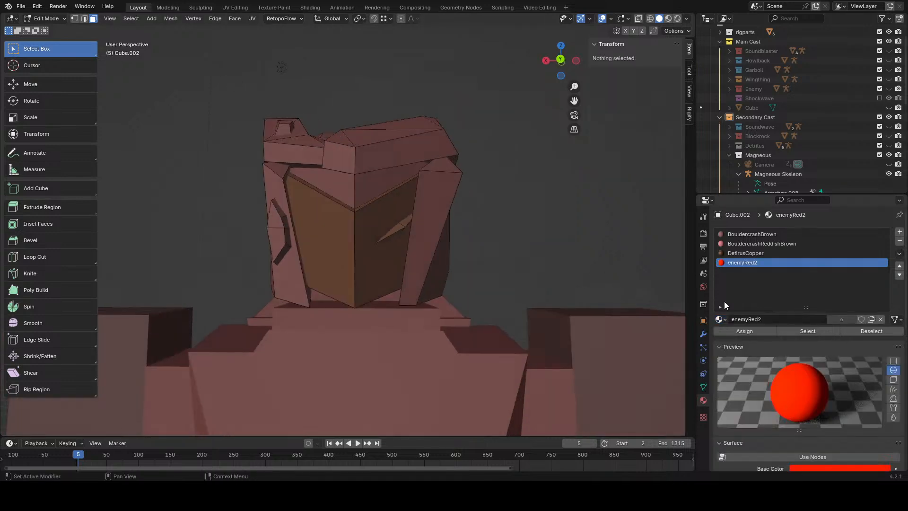
key(ctrl+z)
click(746, 333)
click(502, 245)
- Hide the viewport overlays briefly to compare the recoloured robot with the reference picture
scroll(503, 245, down, 10)
shift+middle_drag(524, 277, 527, 209)
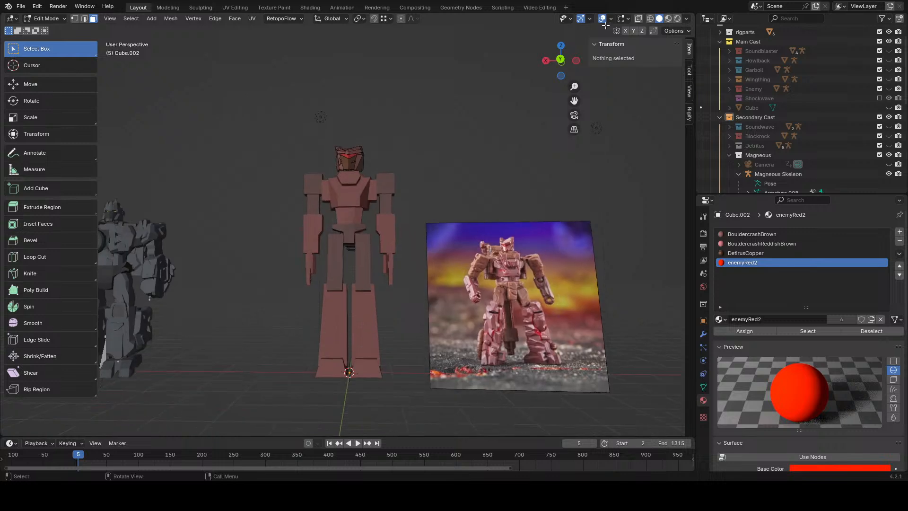
click(602, 19)
middle_drag(509, 134, 369, 151)
click(602, 19)
scroll(427, 177, up, 5)
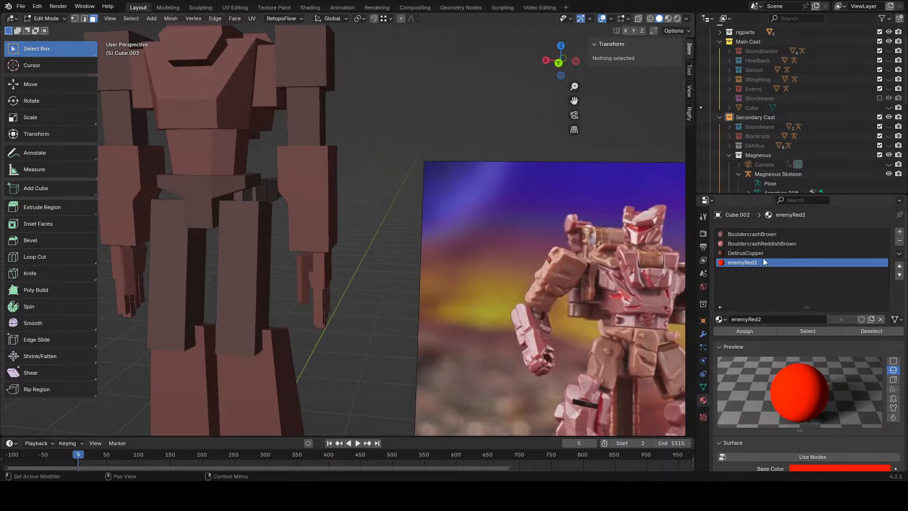
- Make a separate copy of the DetirusCopper material in its slot and name it BouldercrashCopper
click(764, 254)
click(871, 319)
double_click(824, 320)
key(BackSpace)
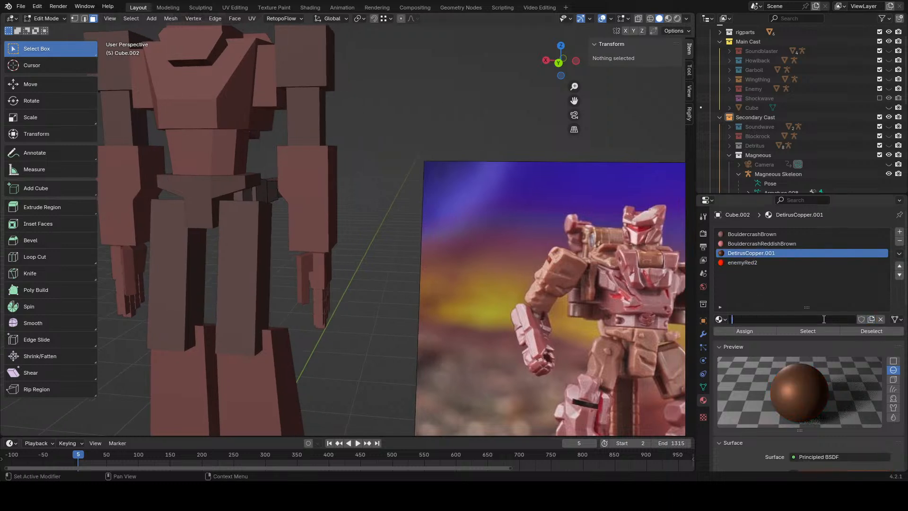
text(BouldercrashCopper)
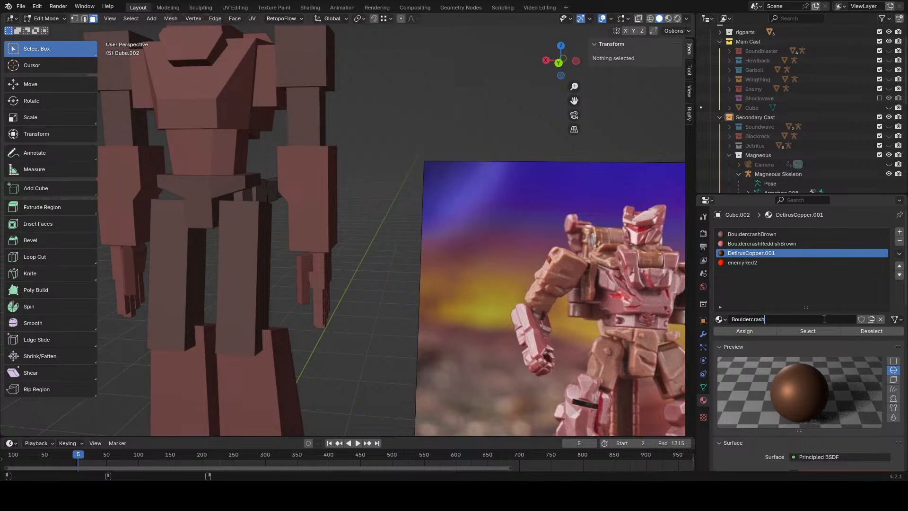
key(Return)
scroll(863, 302, down, 5)
scroll(862, 300, up, 4)
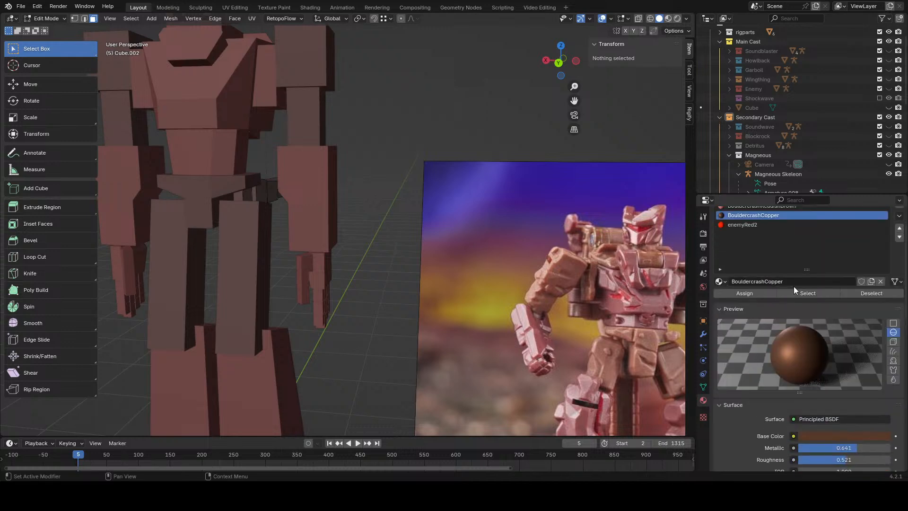
- Rename the BouldercrashCopper material to BouldercrashRosegold
click(802, 282)
key(BackSpace)
key(BackSpace)
key(BackSpace)
key(BackSpace)
text(Rosegold)
key(Return)
- Try howlbackRosegold in the mouth-plate slot and undo both the material swap and the Rosegold rename
click(721, 282)
text(g)
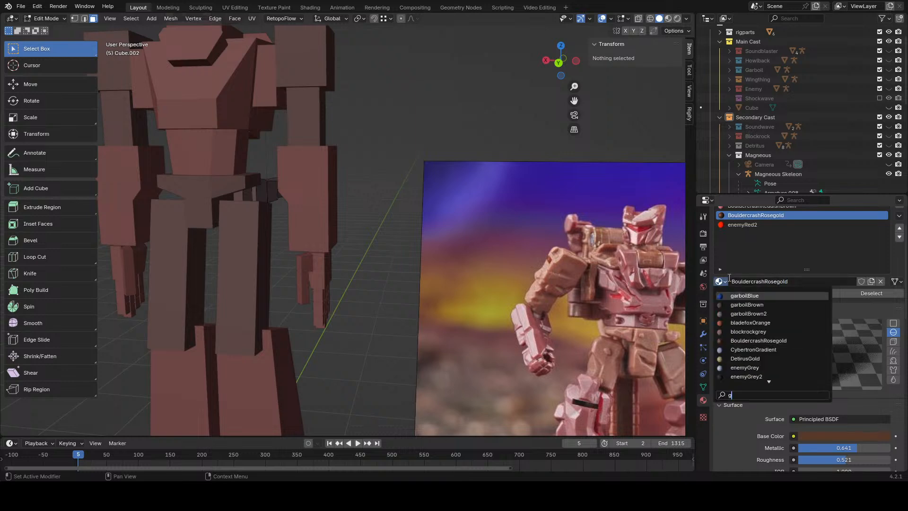
text(old)
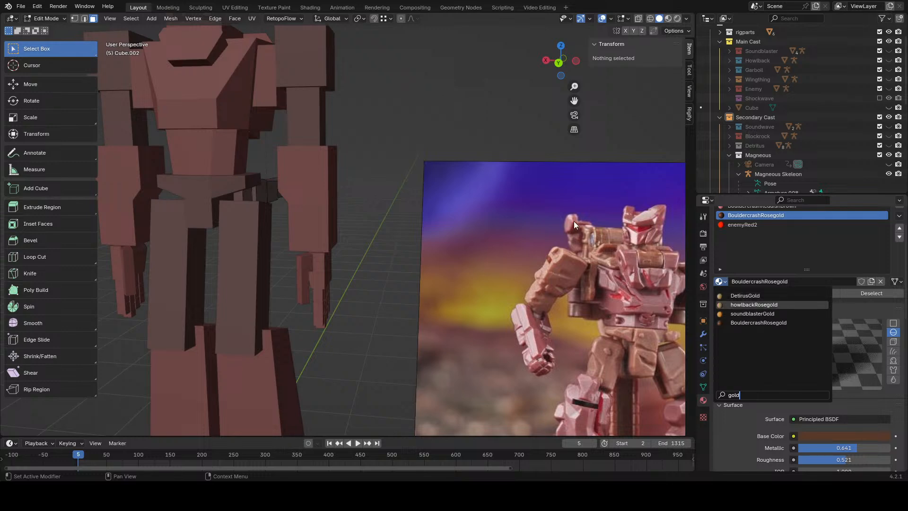
click(769, 305)
shift+middle_drag(400, 118, 535, 237)
scroll(530, 229, down, 2)
key(ctrl+z)
key(ctrl+z)
- Sample the head's colour in the reference picture as BouldercrashCopper's viewport display colour
scroll(628, 263, down, 5)
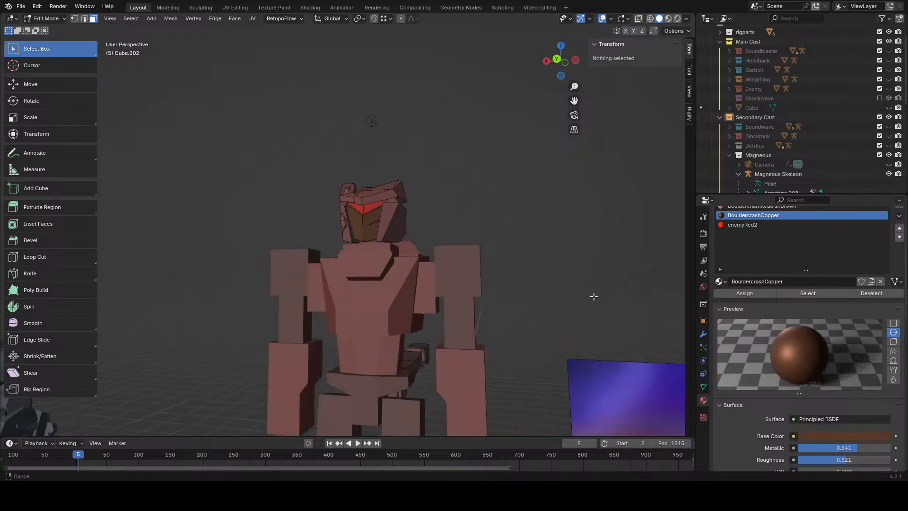
scroll(819, 392, down, 12)
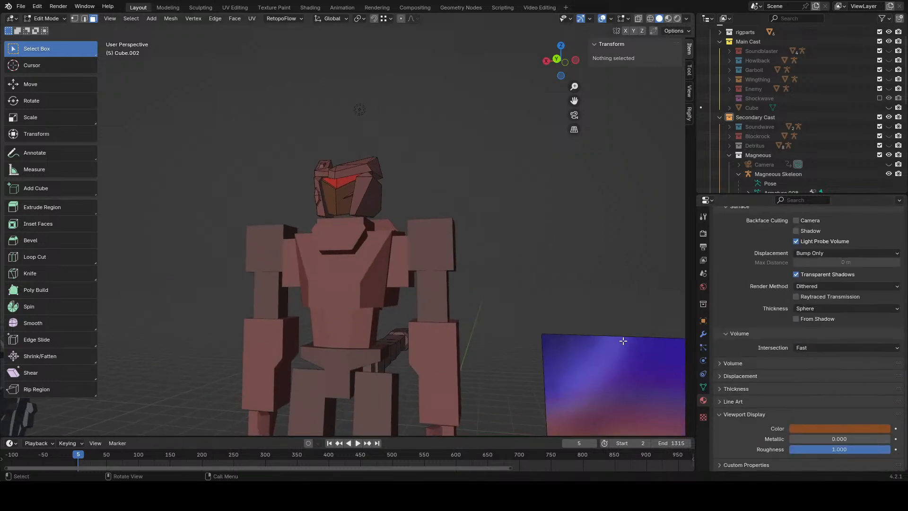
mouse_move(625, 341)
middle_down()
mouse_move(558, 304)
mouse_move(620, 337)
middle_up()
shift+middle_drag(620, 336, 419, 219)
scroll(420, 219, up, 2)
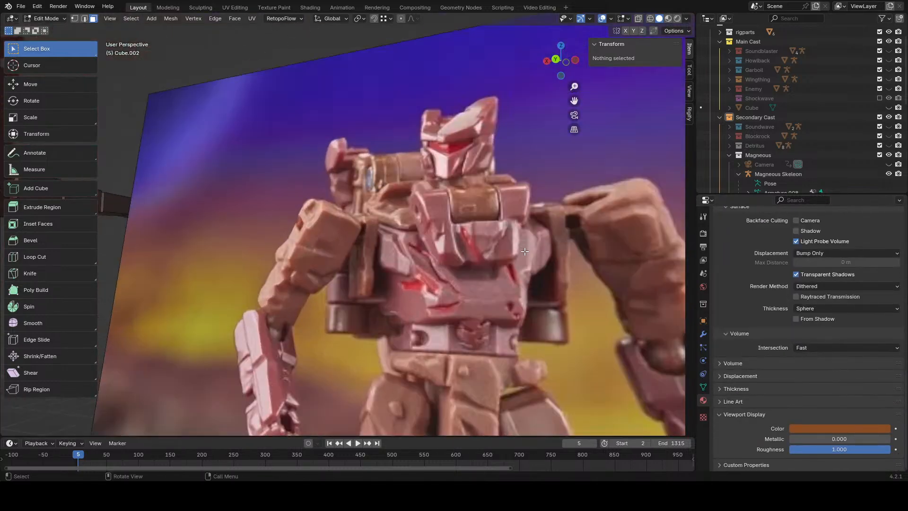
click(816, 428)
click(882, 387)
click(457, 150)
scroll(388, 178, down, 3)
middle_drag(388, 179, 533, 243)
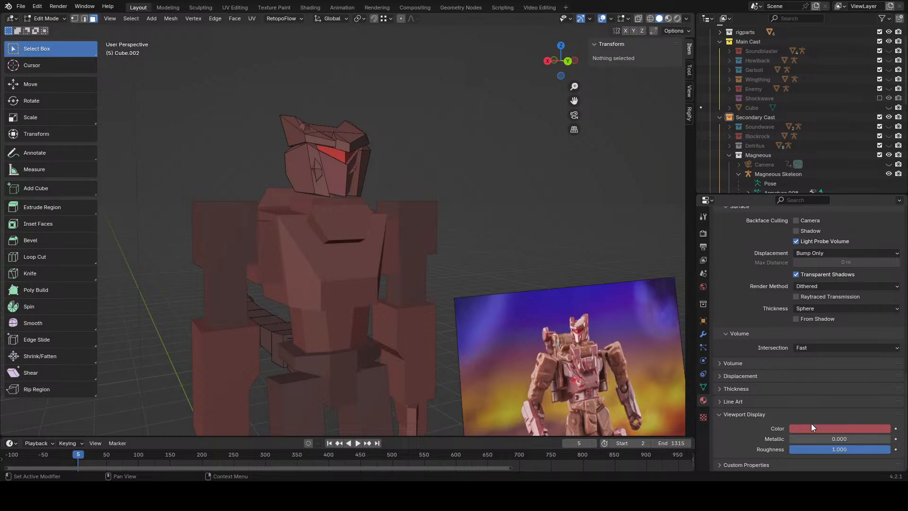
- Shift the BouldercrashCopper material's viewport display colour towards orange by setting its hue to 0.027
click(811, 427)
drag(846, 386, 768, 386)
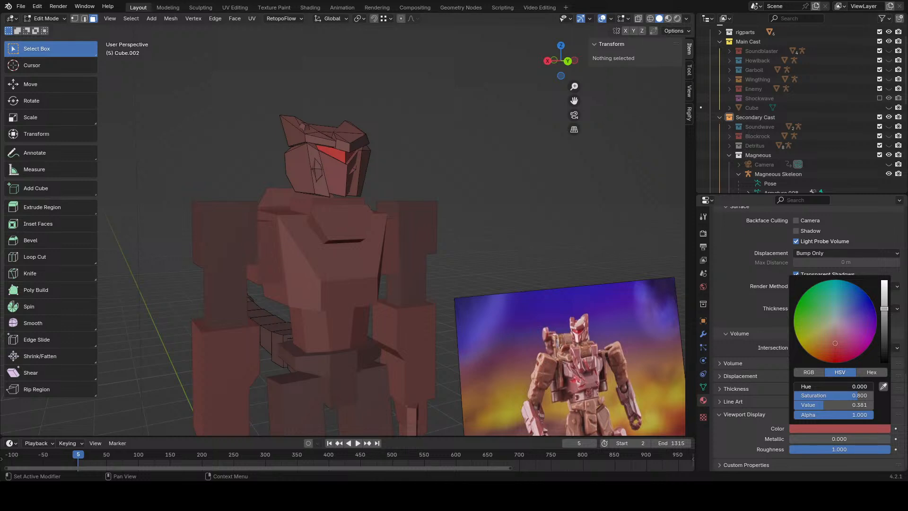
drag(798, 386, 805, 386)
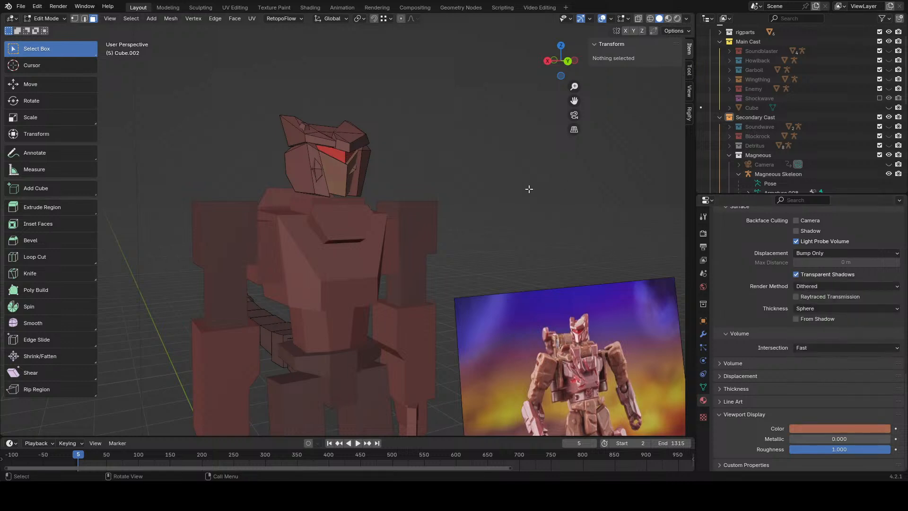
middle_drag(528, 189, 430, 197)
scroll(583, 253, up, 3)
shift+middle_drag(367, 182, 487, 226)
scroll(460, 199, down, 6)
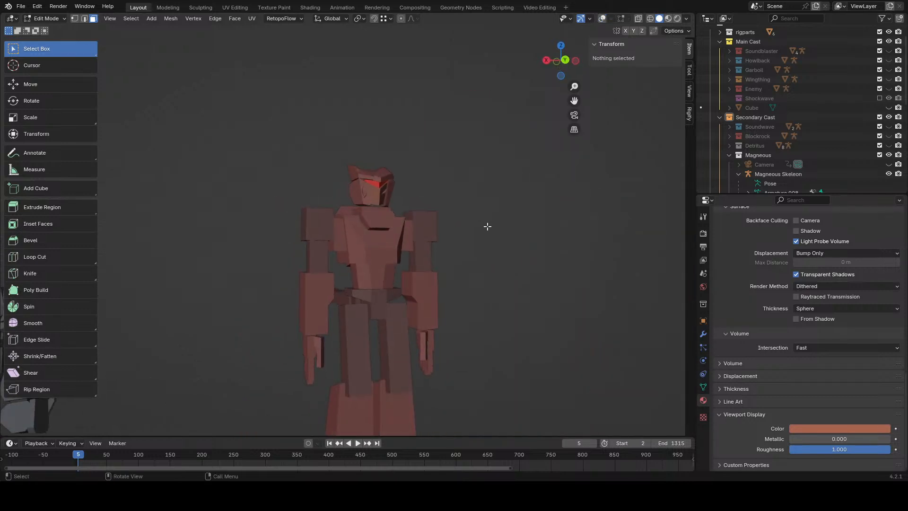
- Brighten BouldercrashCopper's viewport display colour to hue 0.015, saturation 0.812 and value 0.606
click(851, 428)
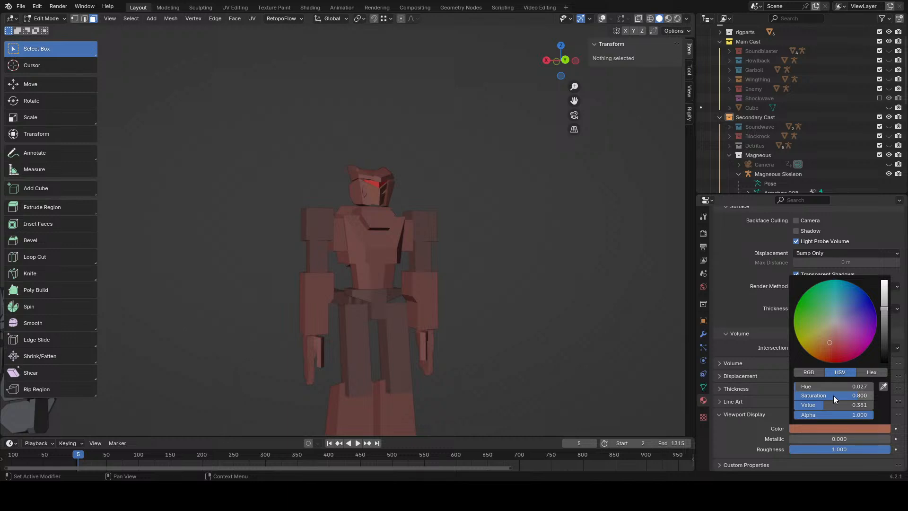
drag(835, 395, 841, 396)
drag(884, 308, 884, 299)
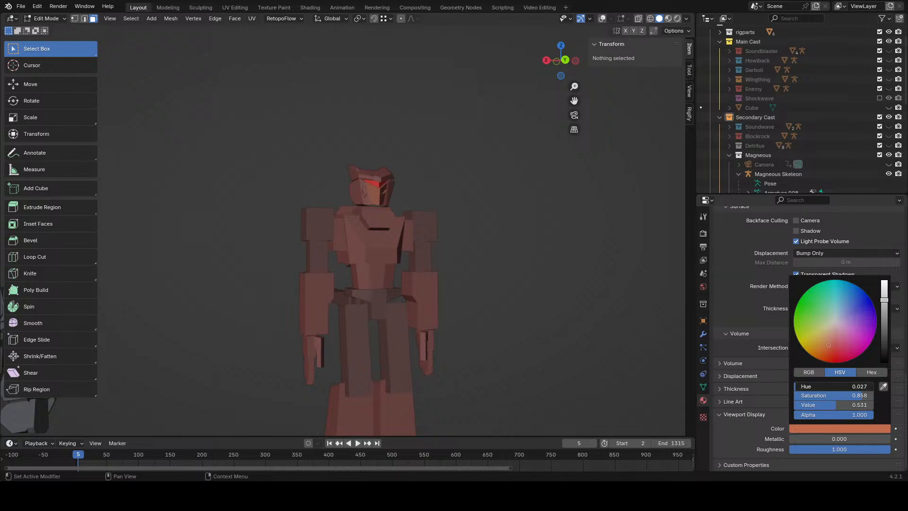
drag(832, 386, 831, 386)
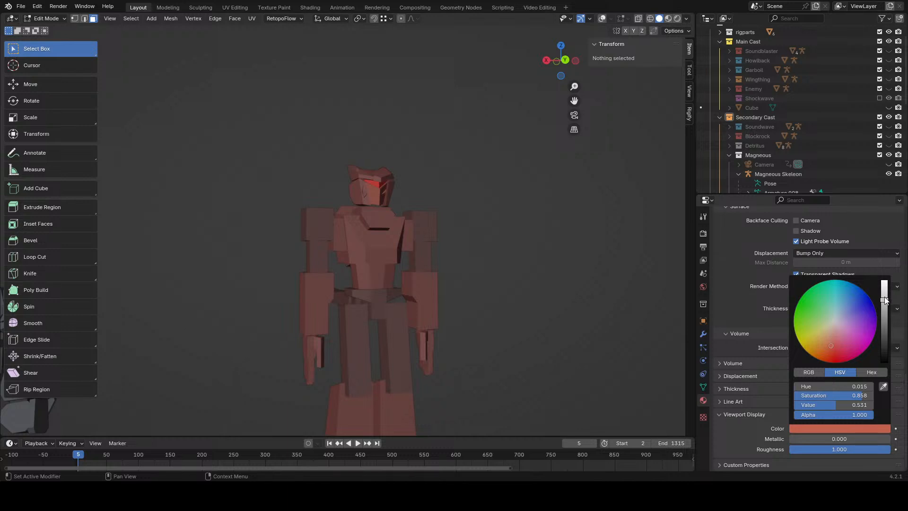
drag(885, 301, 885, 296)
drag(860, 398, 854, 398)
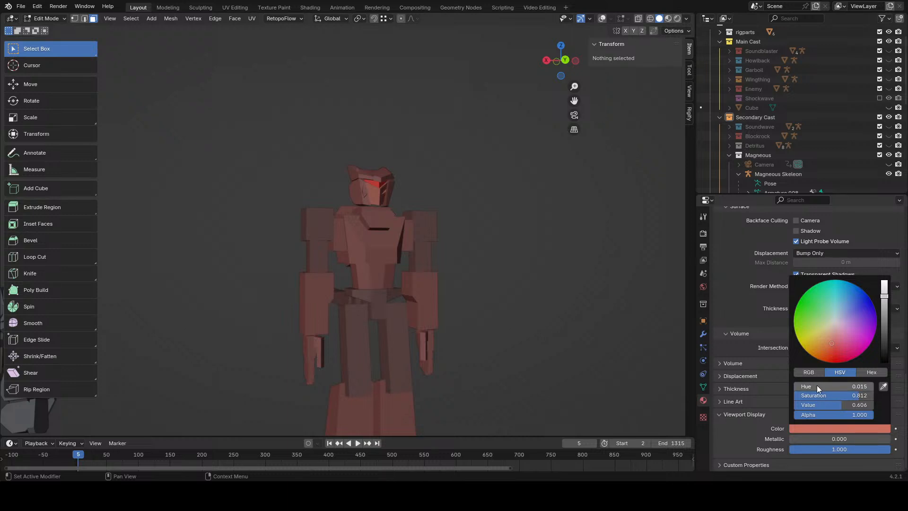
drag(817, 387, 817, 388)
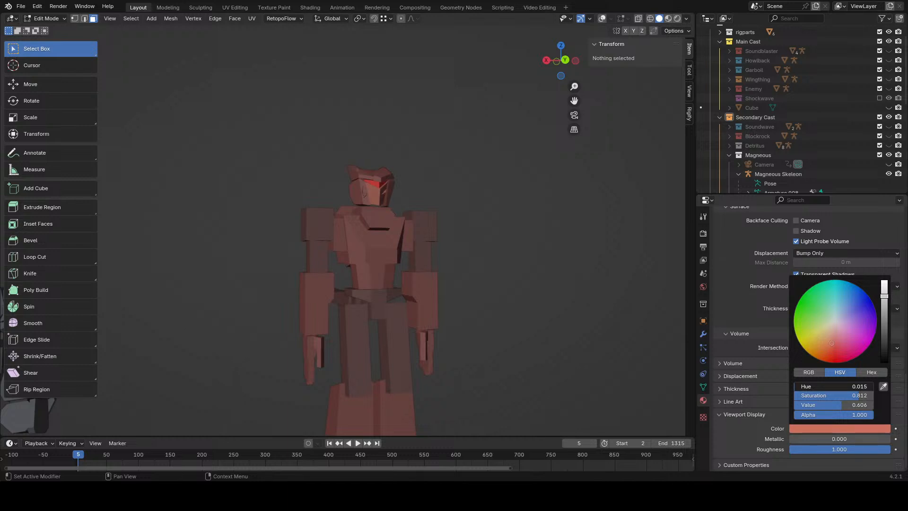
- Examine the recoloured mouth plate against the head and body from the front and from behind
mouse_move(478, 287)
middle_down()
mouse_move(452, 286)
mouse_move(472, 270)
middle_up()
scroll(452, 286, up, 6)
scroll(474, 273, down, 3)
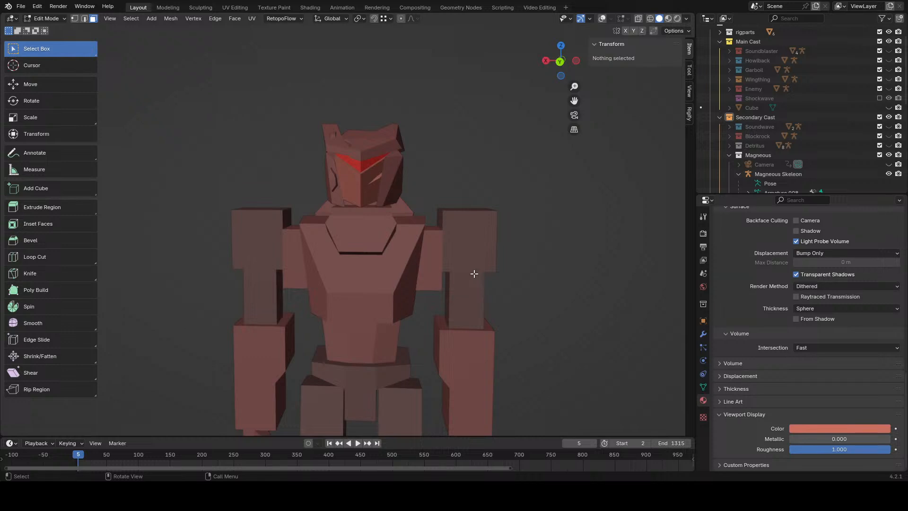
scroll(461, 237, down, 6)
scroll(453, 202, up, 6)
middle_drag(455, 206, 503, 360)
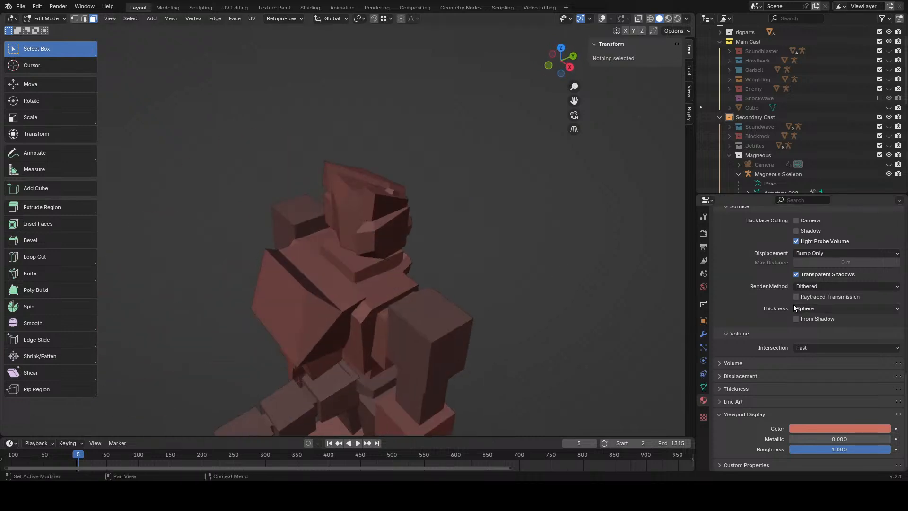
- Show the viewport overlays and select the two adjoining faces of the crest on the robot's forehead
scroll(792, 302, up, 15)
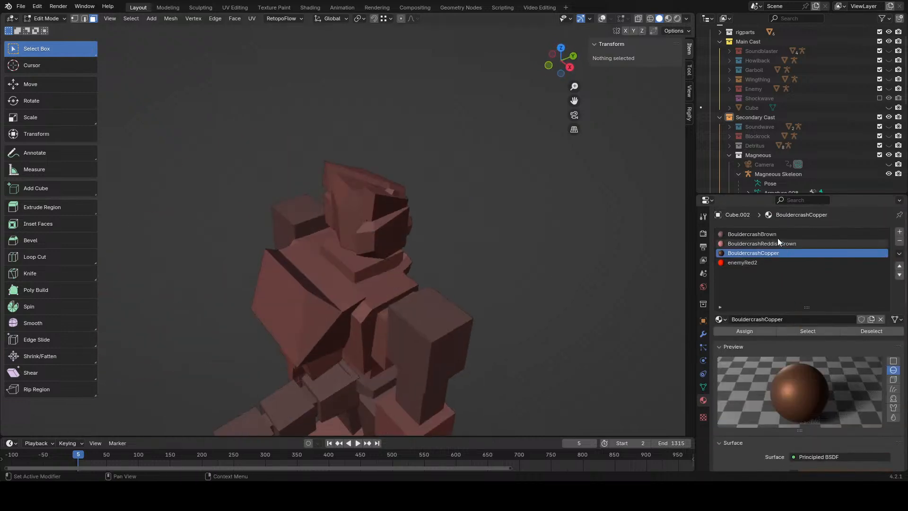
click(899, 232)
click(601, 19)
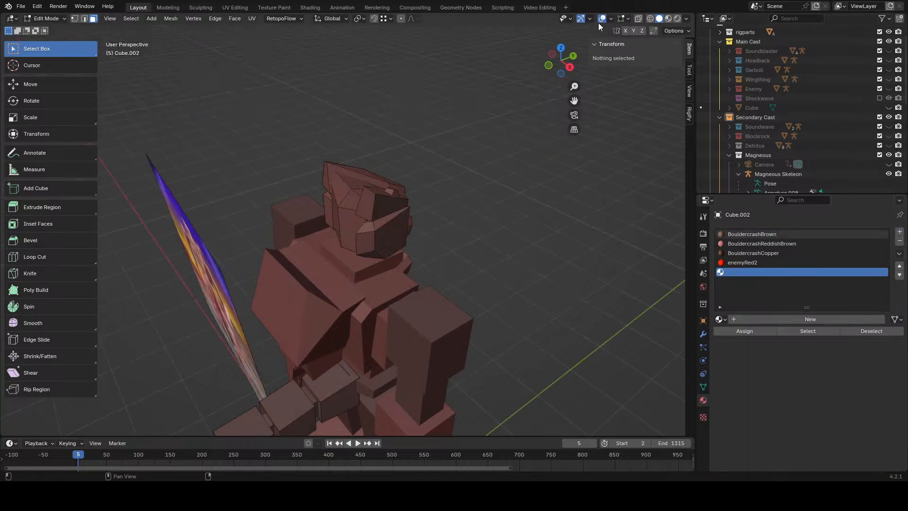
scroll(462, 158, up, 4)
click(467, 182)
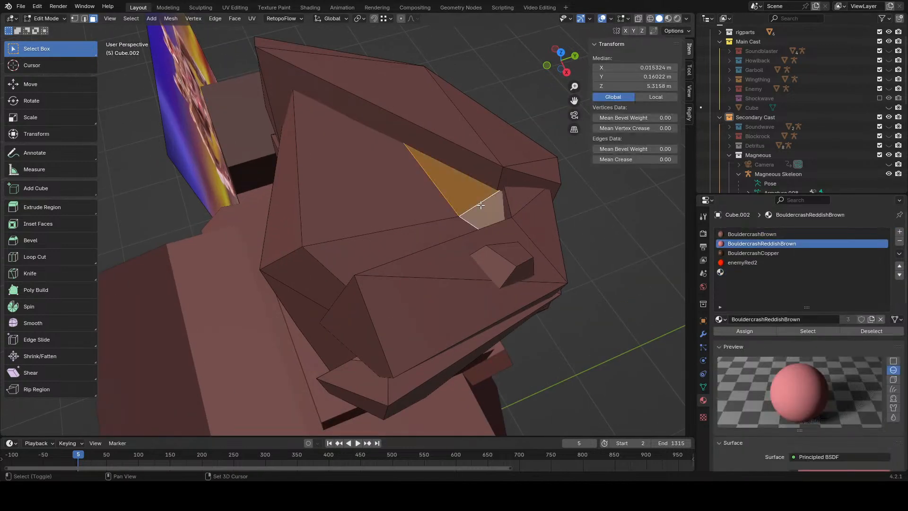
- Add a material slot holding a copy of BouldercrashBrown and rename the copy BouldercrashRed
click(899, 232)
click(720, 319)
text(bo)
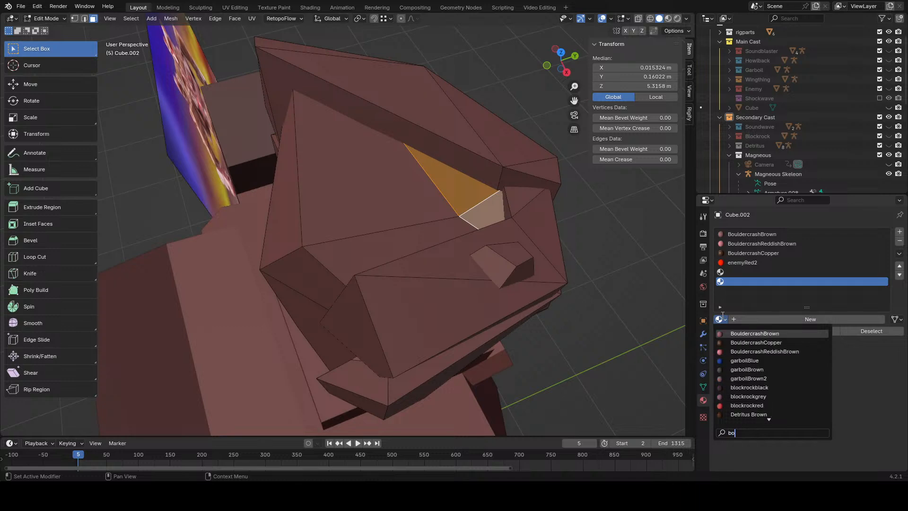
text(ulder)
key(Return)
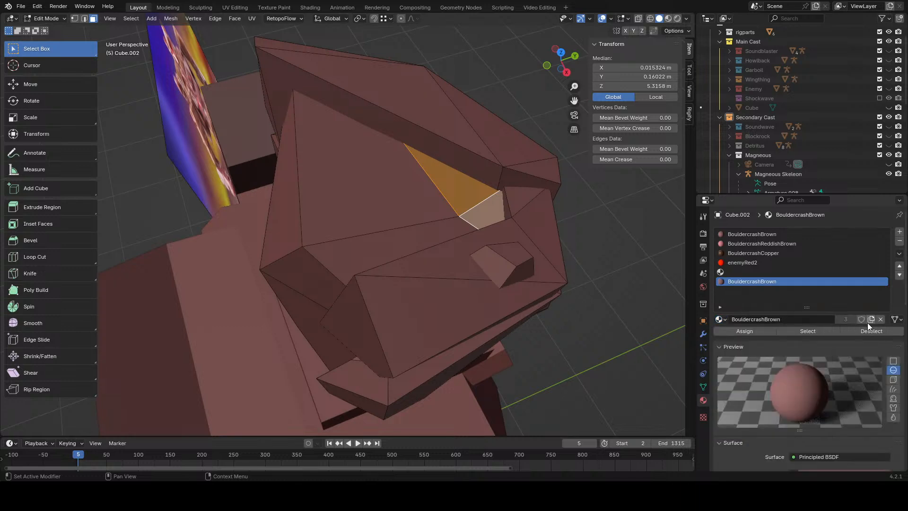
double_click(818, 320)
key(BackSpace)
key(BackSpace)
text(Red)
key(Return)
- Compare the head with the reference image and undo the newly added material slots
scroll(490, 312, down, 6)
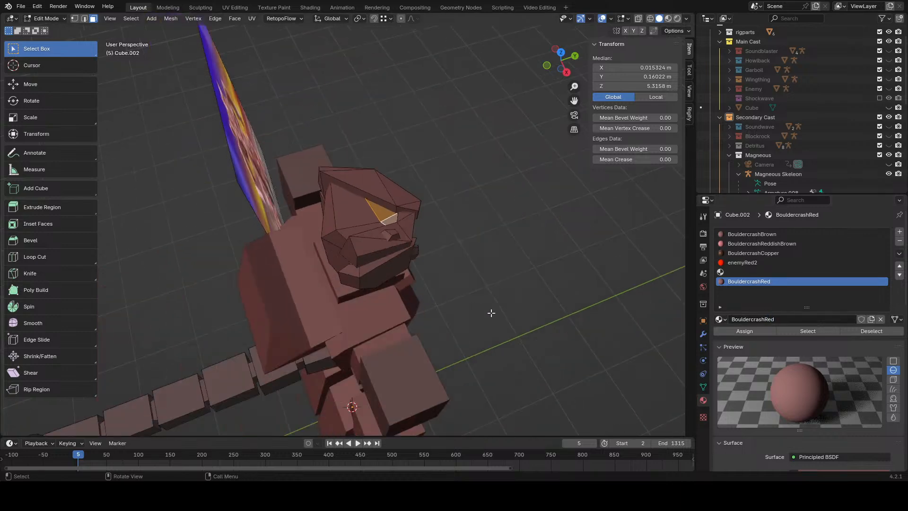
middle_drag(490, 312, 319, 155)
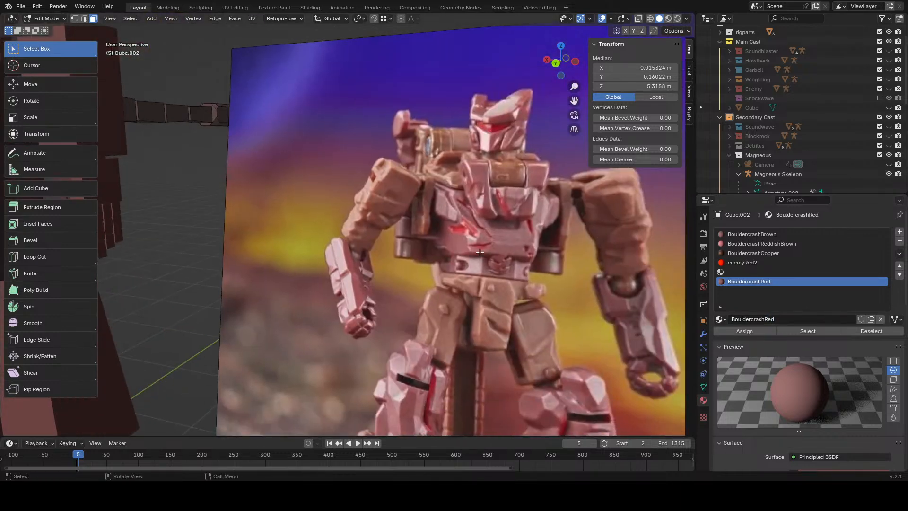
scroll(496, 272, down, 3)
shift+middle_drag(495, 272, 681, 425)
scroll(447, 265, up, 2)
shift+middle_drag(448, 265, 540, 353)
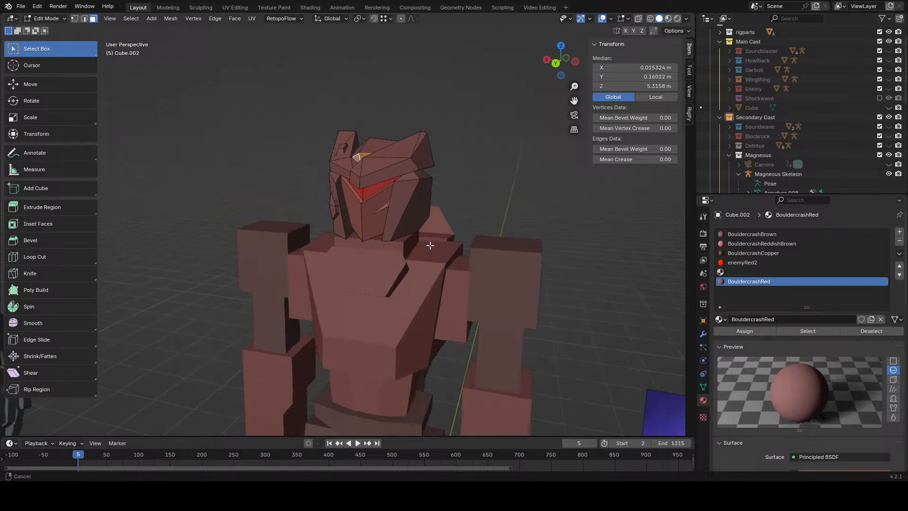
middle_drag(428, 248, 469, 265)
scroll(468, 265, up, 3)
key(ctrl+z)
key(ctrl+z)
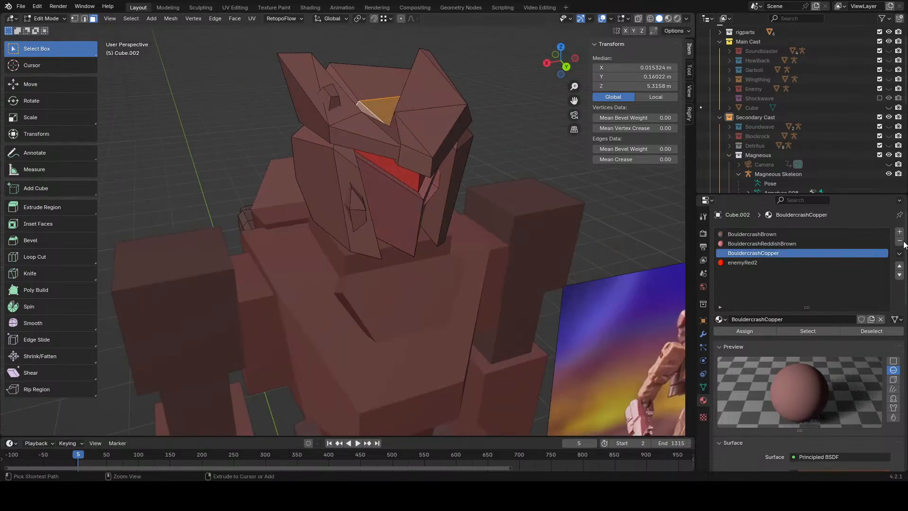
- Assign the enemyRed2 material to the forehead crest faces and check it against the reference image
click(758, 263)
click(744, 331)
click(598, 225)
scroll(598, 225, down, 2)
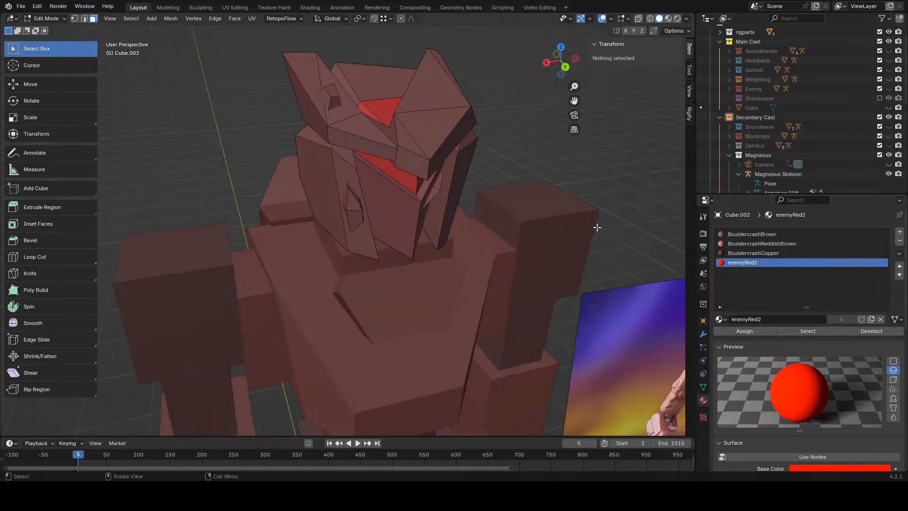
scroll(552, 178, down, 5)
middle_drag(551, 178, 331, 255)
scroll(372, 238, up, 2)
click(602, 18)
middle_drag(500, 105, 382, 173)
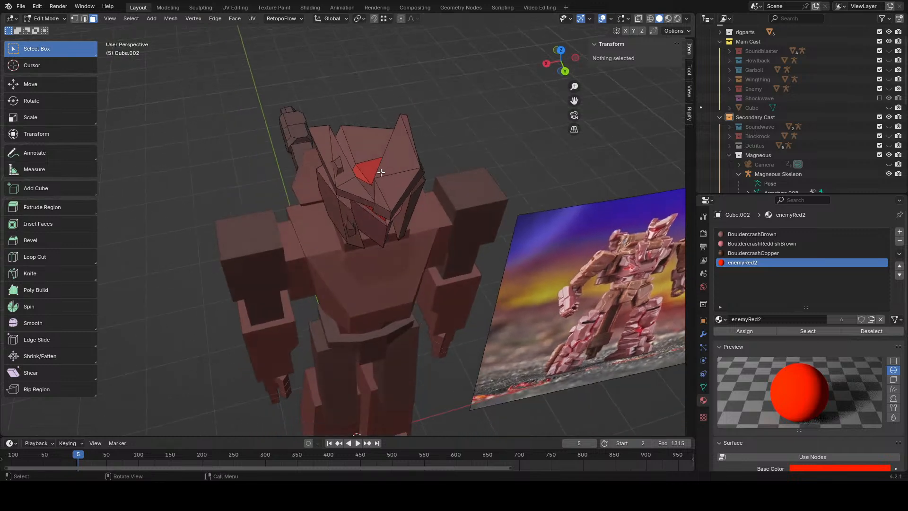
- Reselect the forehead crest faces and assign them the existing DetirusRed material in a new slot
click(360, 177)
key(ctrl+z)
shift+click(360, 176)
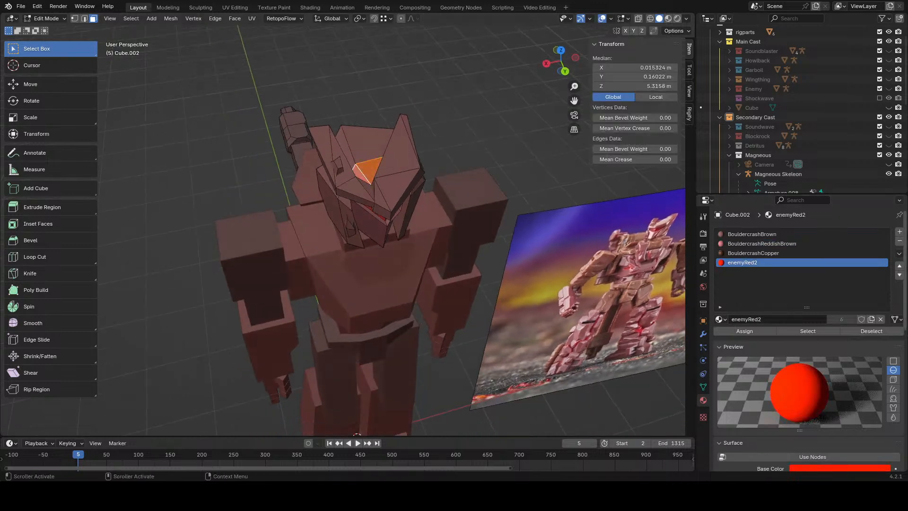
click(899, 232)
click(720, 319)
text(red)
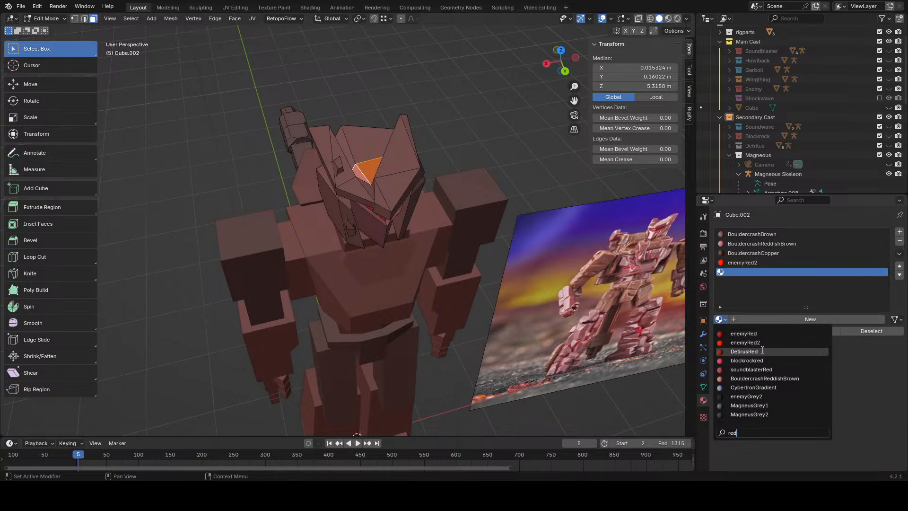
click(763, 351)
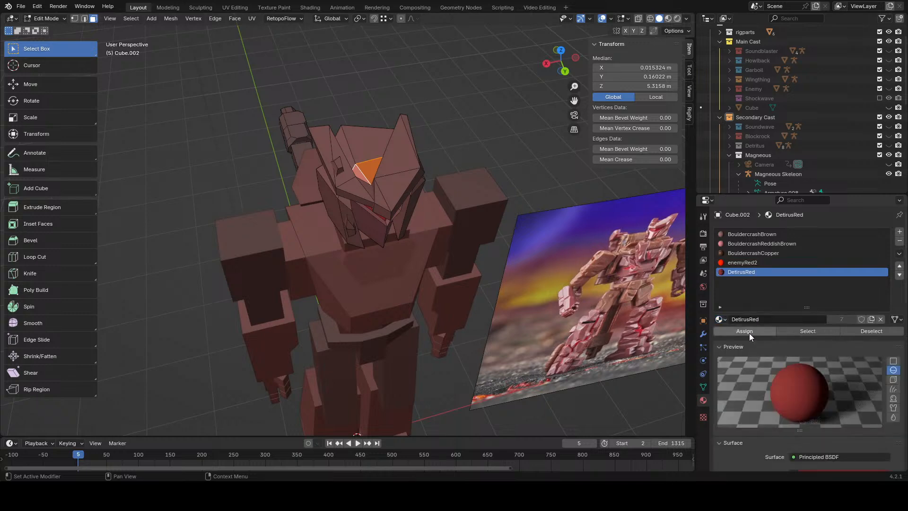
click(749, 333)
- Deselect the faces, hide the viewport overlays and check the head's colors from the front
click(564, 175)
middle_drag(561, 176, 435, 324)
scroll(447, 213, up, 3)
click(602, 19)
scroll(532, 309, down, 4)
scroll(435, 324, up, 3)
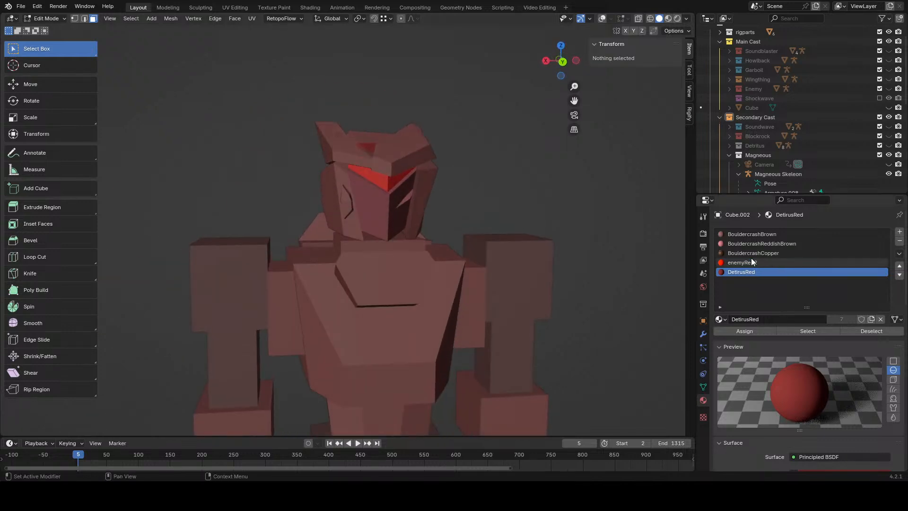
- Set BouldercrashCopper's viewport display color to hue about 0.015 and value about 0.655, and fine-tune its saturation
click(762, 243)
scroll(794, 339, down, 8)
scroll(794, 339, down, 8)
scroll(791, 337, up, 16)
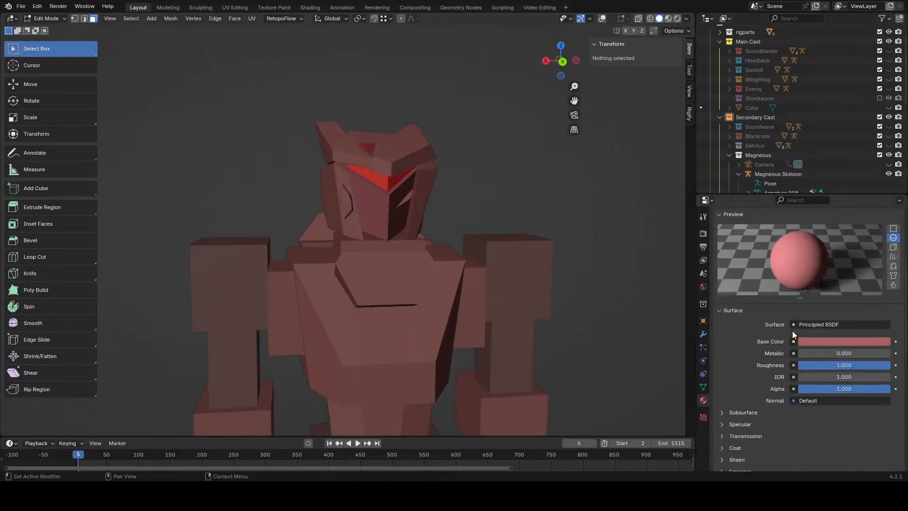
click(785, 234)
scroll(880, 337, down, 20)
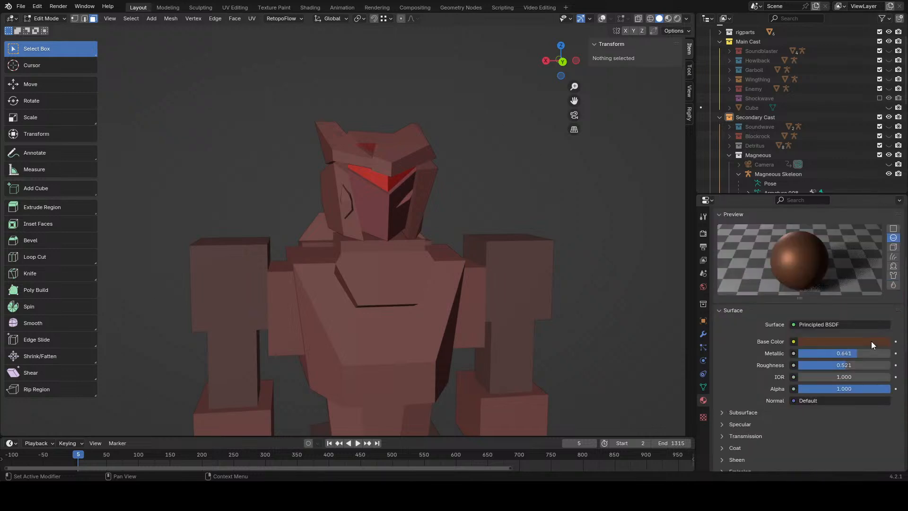
click(816, 429)
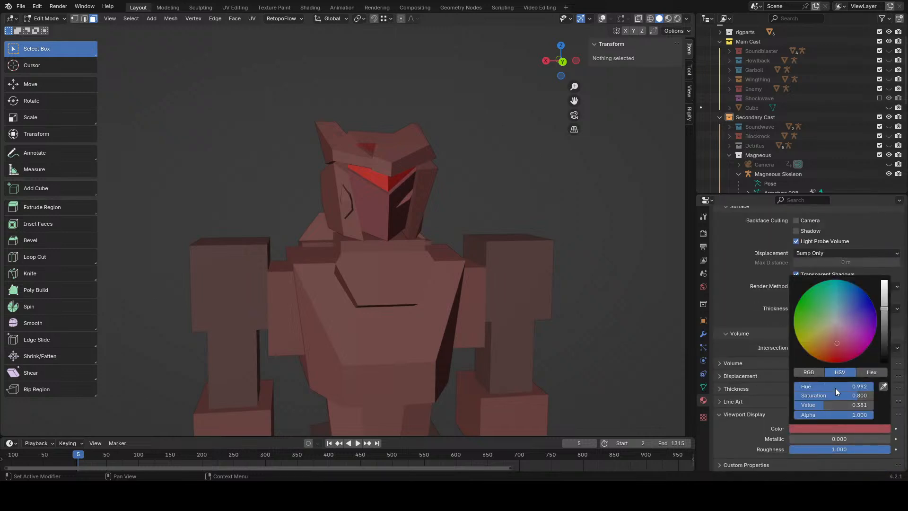
drag(840, 387, 762, 387)
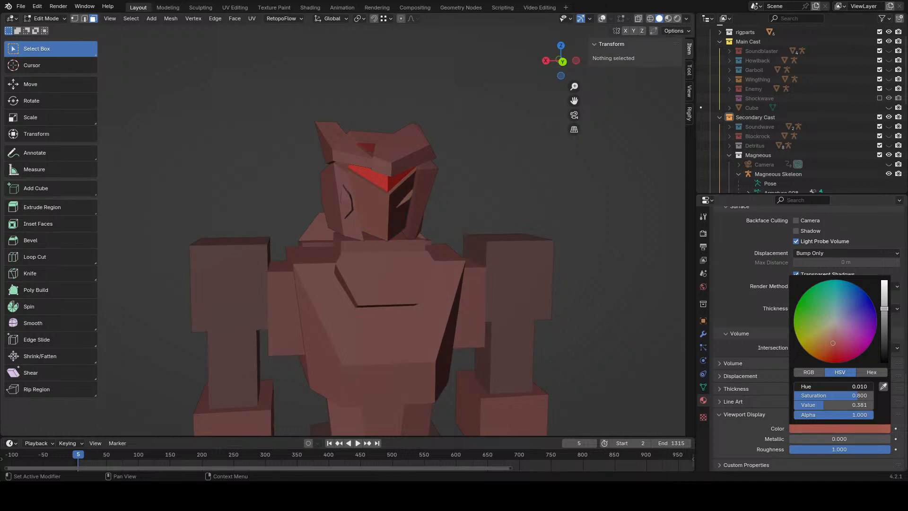
drag(884, 308, 884, 294)
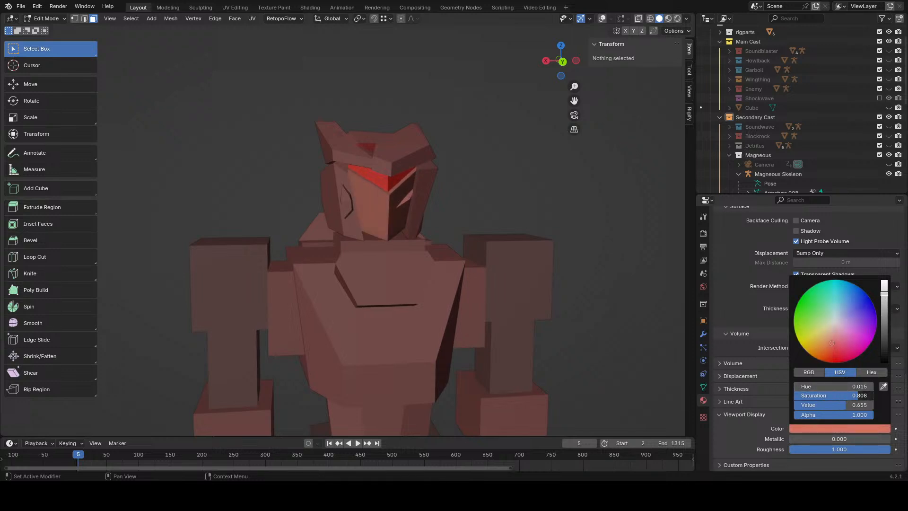
drag(859, 395, 859, 395)
- Examine the robot's colors and overall proportions from the front, back and sides, both close up and at full height
middle_drag(603, 317, 577, 316)
scroll(577, 317, down, 10)
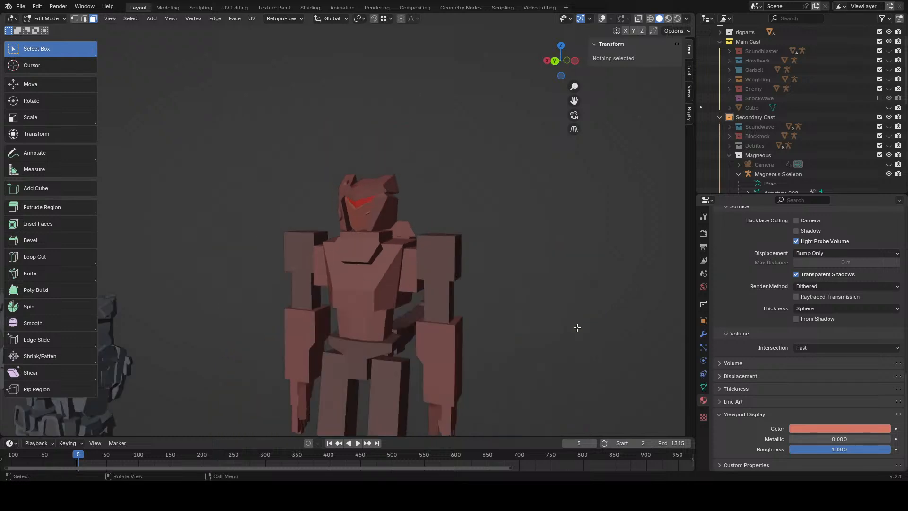
scroll(443, 339, up, 9)
scroll(442, 336, up, 1)
middle_drag(441, 336, 458, 331)
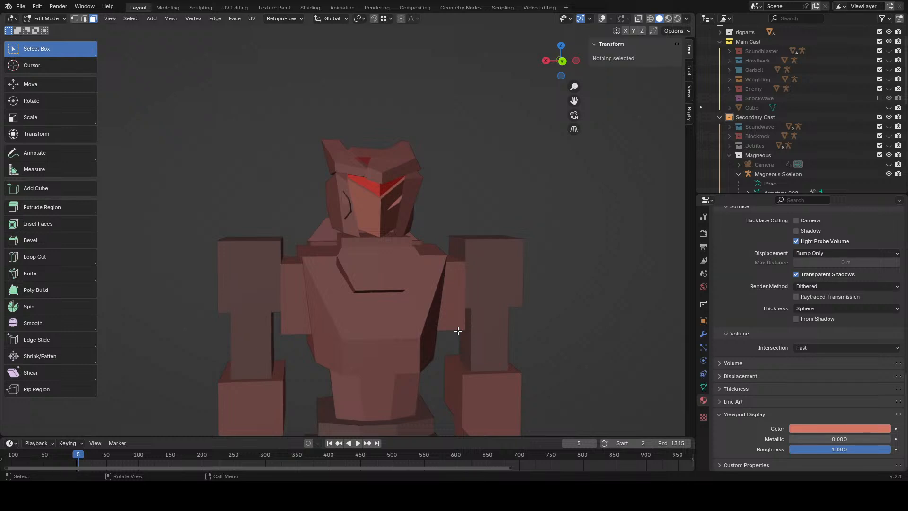
scroll(458, 330, down, 5)
middle_drag(473, 328, 453, 364)
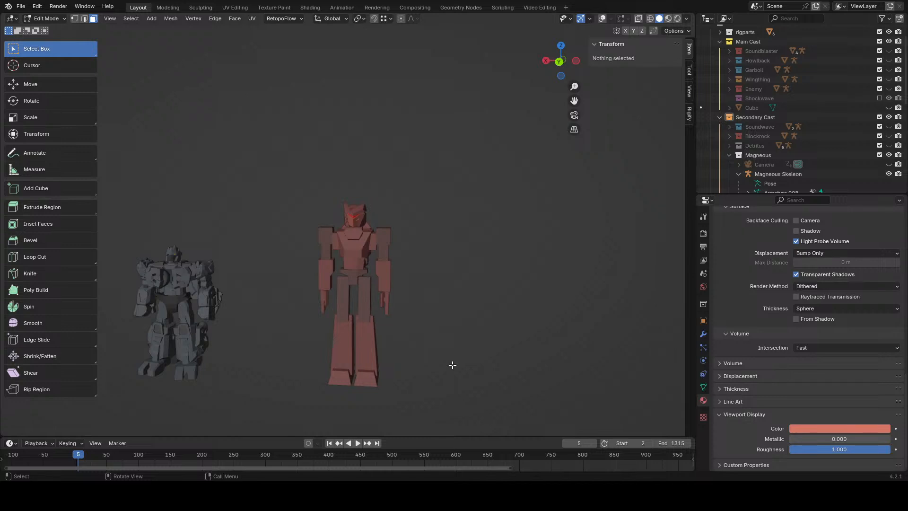
scroll(453, 365, up, 6)
middle_drag(462, 319, 530, 321)
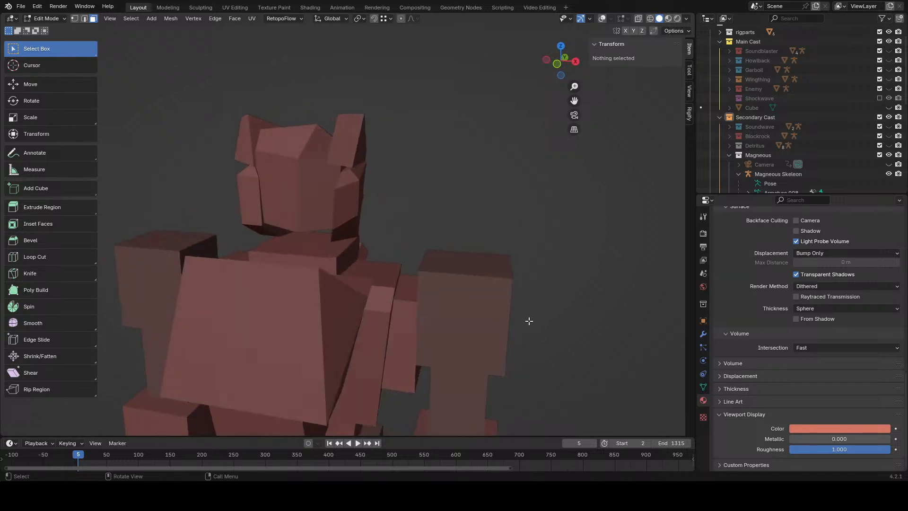
middle_drag(523, 321, 340, 302)
scroll(527, 345, down, 5)
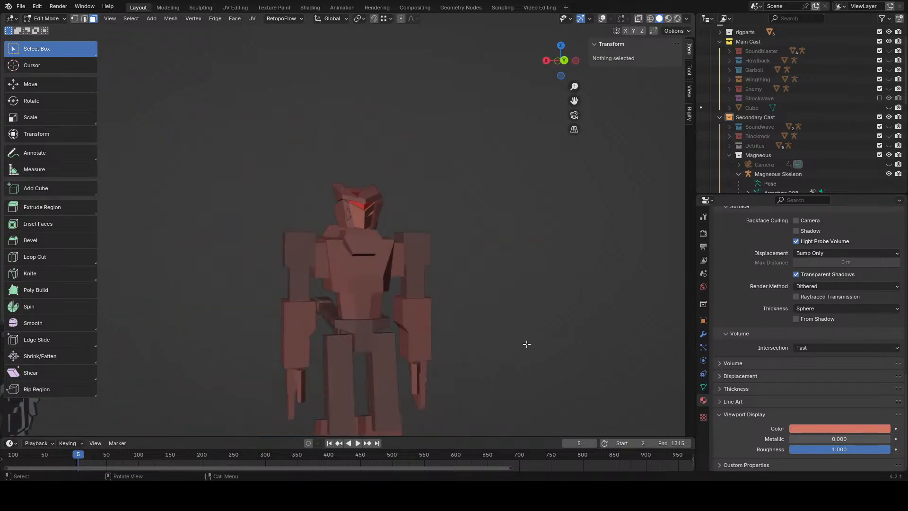
middle_drag(527, 345, 461, 353)
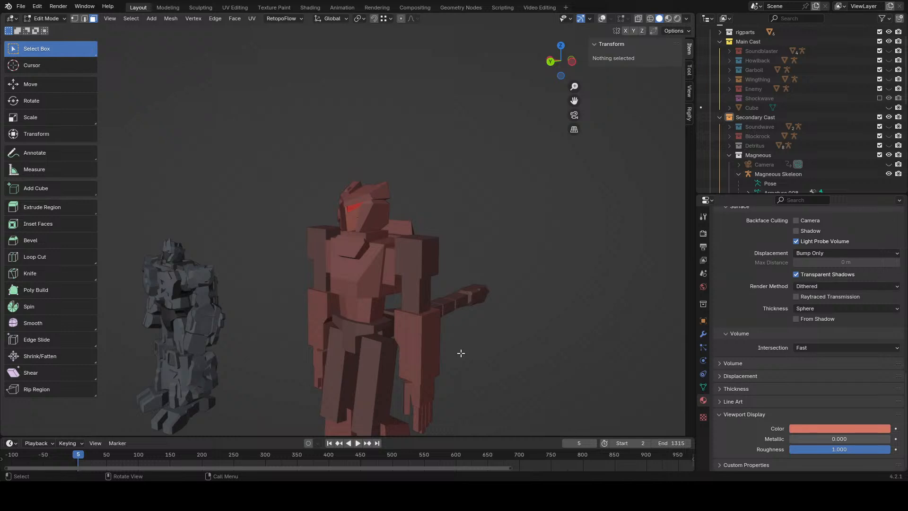
middle_drag(461, 353, 508, 339)
scroll(508, 339, down, 4)
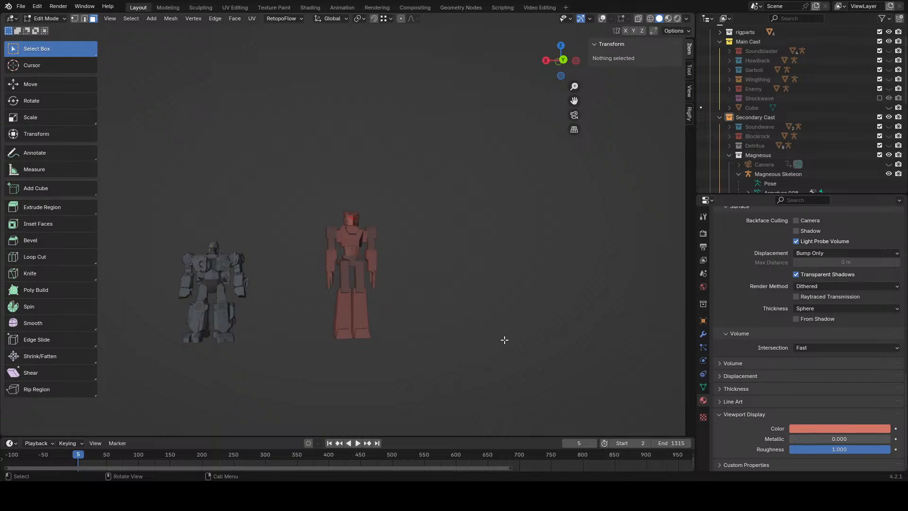
scroll(356, 296, up, 5)
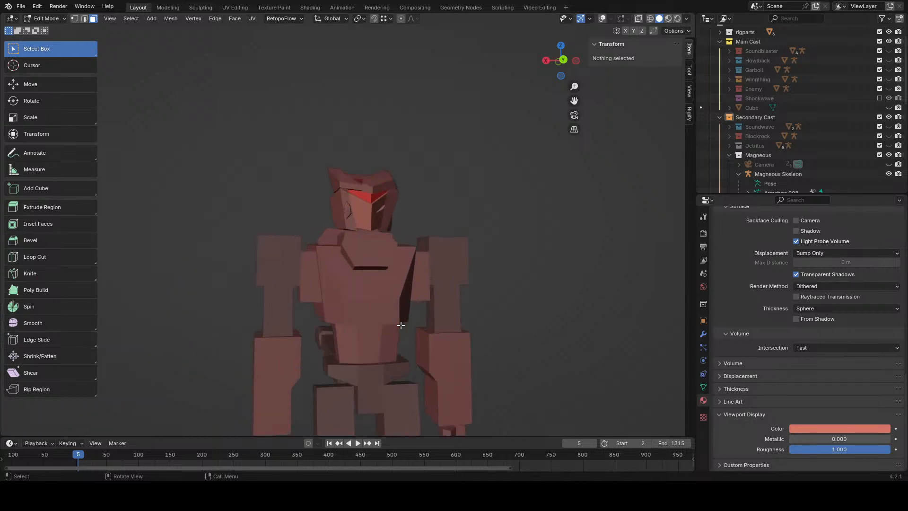
middle_drag(356, 296, 464, 312)
scroll(464, 313, up, 2)
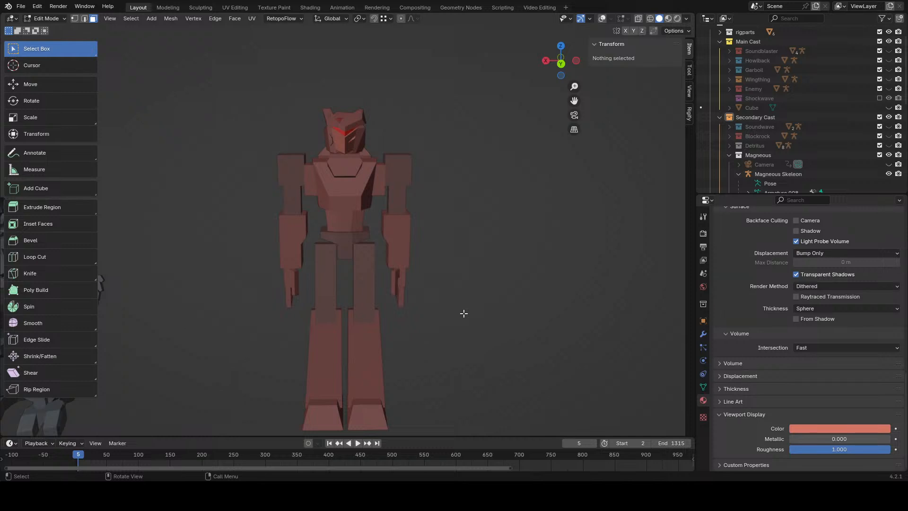
scroll(474, 285, up, 2)
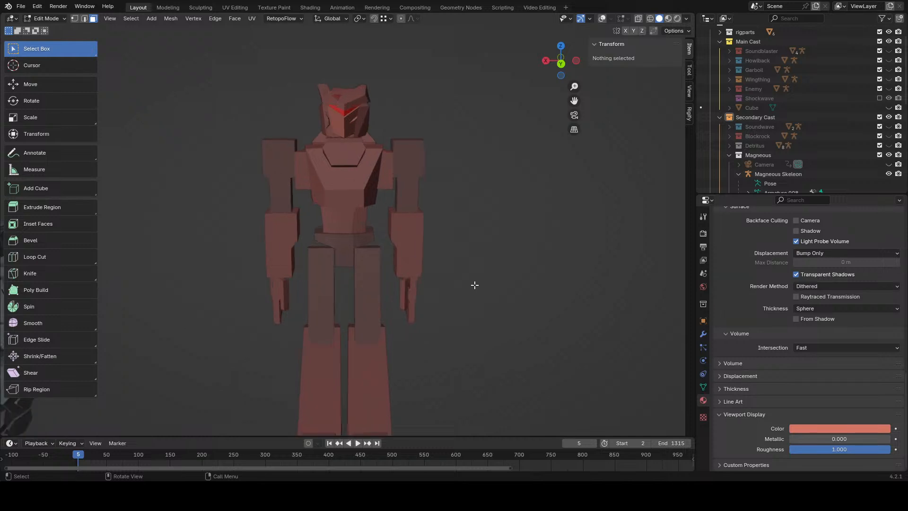
scroll(446, 354, up, 1)
shift+middle_drag(470, 281, 434, 347)
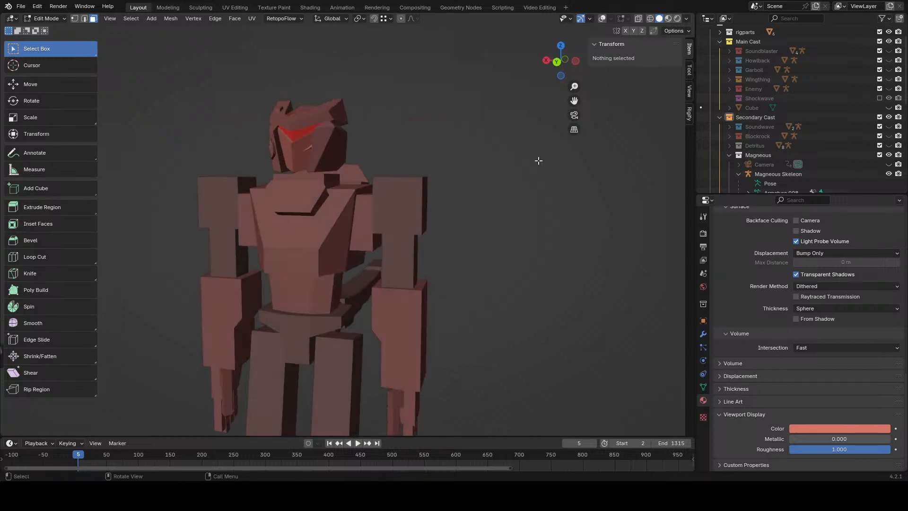
- Show the viewport overlays again and switch the head mesh from Edit Mode to Object Mode
click(602, 18)
scroll(452, 219, down, 3)
click(42, 19)
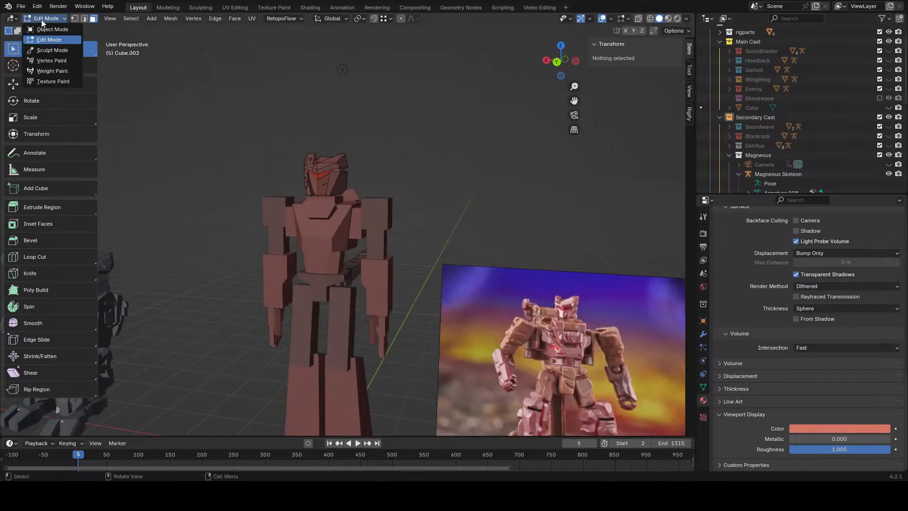
click(46, 29)
- Move the reference image up and behind the robot to about X -3.47 m, Y -1.03 m, Z 3.89 m
click(468, 355)
key(g)
click(451, 244)
middle_drag(450, 244, 398, 245)
key(g)
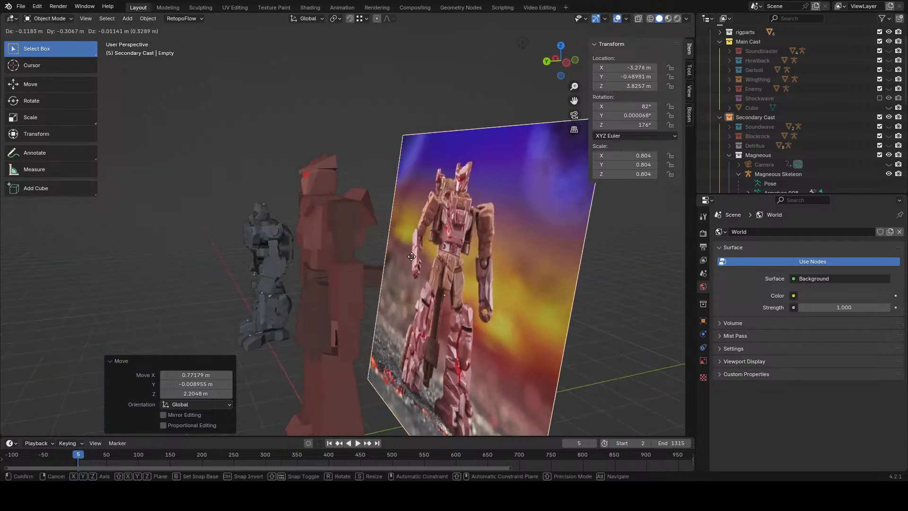
click(521, 274)
shift+middle_drag(461, 283, 447, 259)
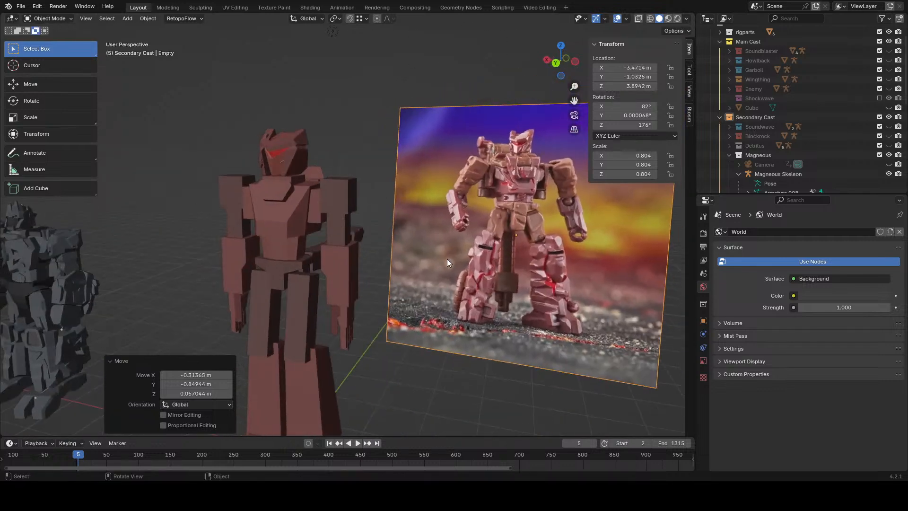
- Select the robot's body mesh and switch it to Edit Mode for work on the feet
middle_drag(438, 264, 438, 189)
scroll(355, 321, up, 1)
click(307, 294)
click(48, 18)
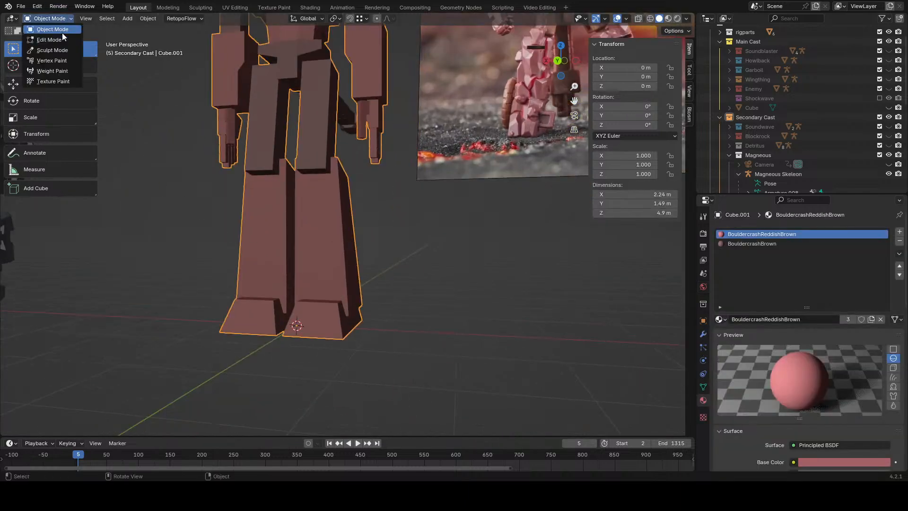
click(45, 37)
- Add a lengthwise loop cut through the middle of the foot and move it about 0.06 m along Y
middle_drag(340, 250, 378, 211)
scroll(378, 210, up, 3)
click(66, 260)
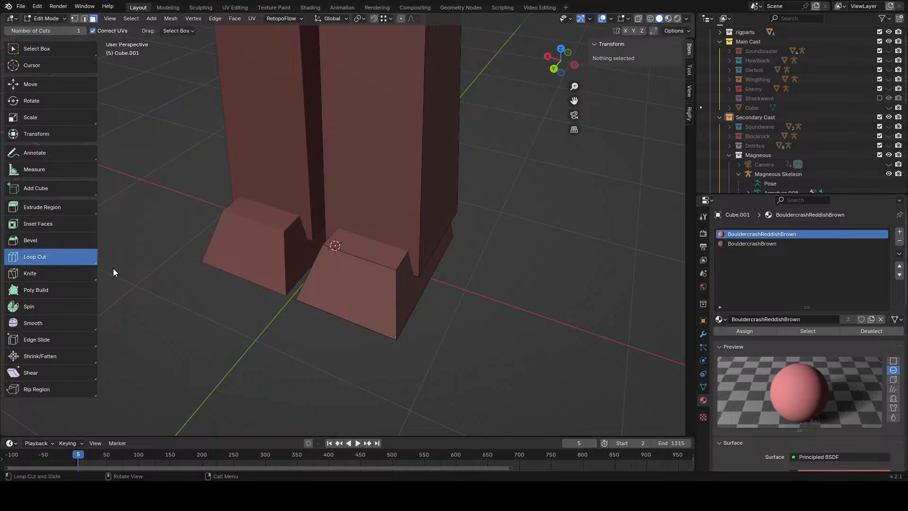
click(351, 264)
key(g)
key(y)
click(461, 306)
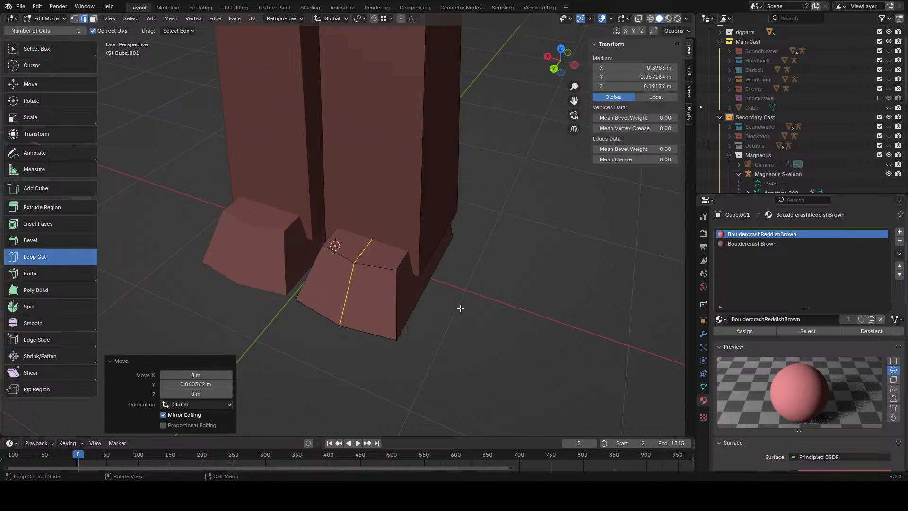
- Scale the foot's centre edge loop to about 1.114 along Y and shift it toward the inner side along X
key(s)
key(y)
click(486, 306)
middle_drag(515, 306, 525, 308)
key(g)
key(y)
right_click(516, 307)
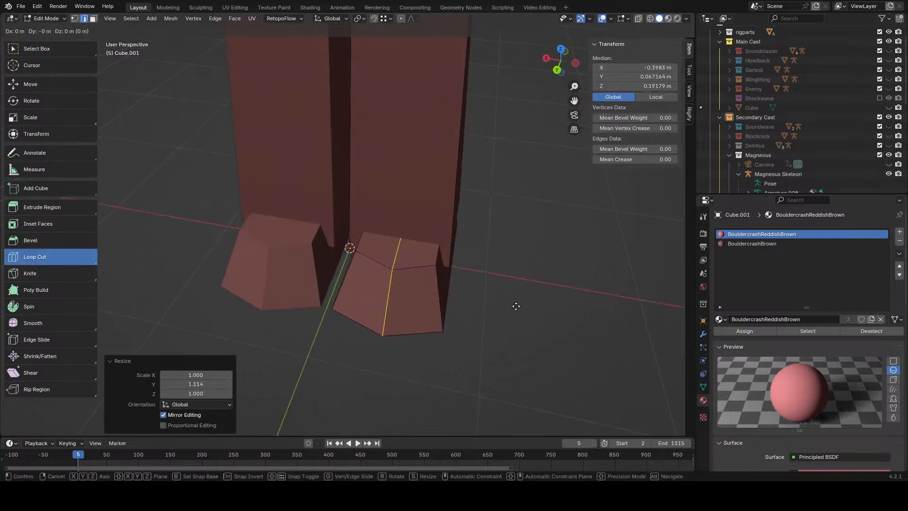
key(g)
key(x)
click(503, 304)
- Add a second lengthwise foot loop cut, scale it to about 0.785 along Y for a toe groove, and move it about 0.013 m along X
click(395, 265)
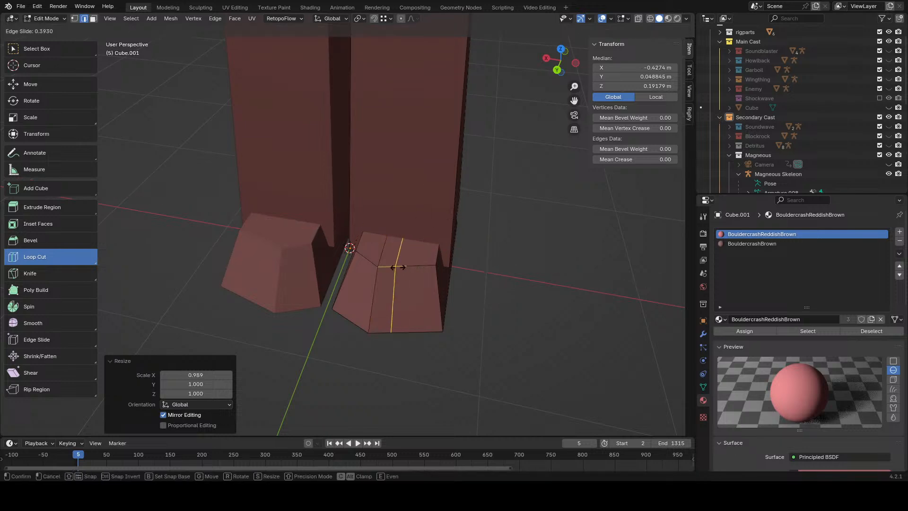
key(s)
key(y)
click(476, 146)
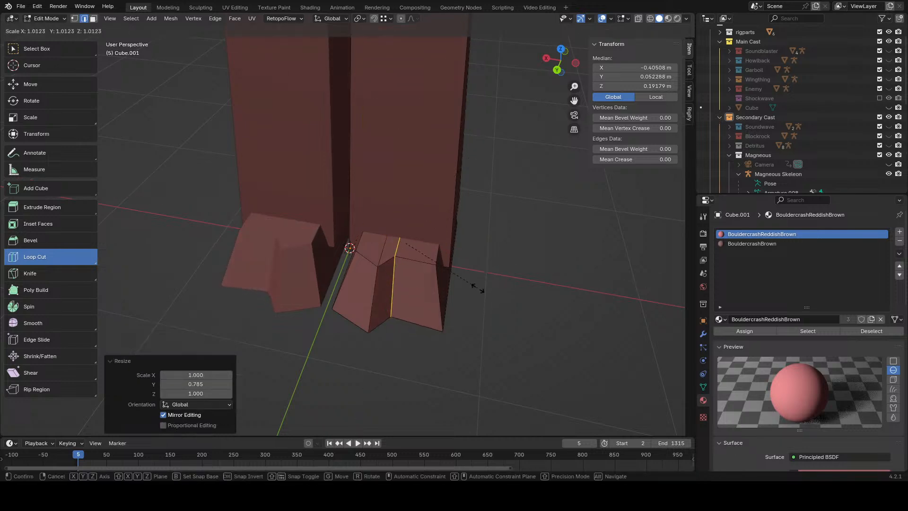
key(g)
key(x)
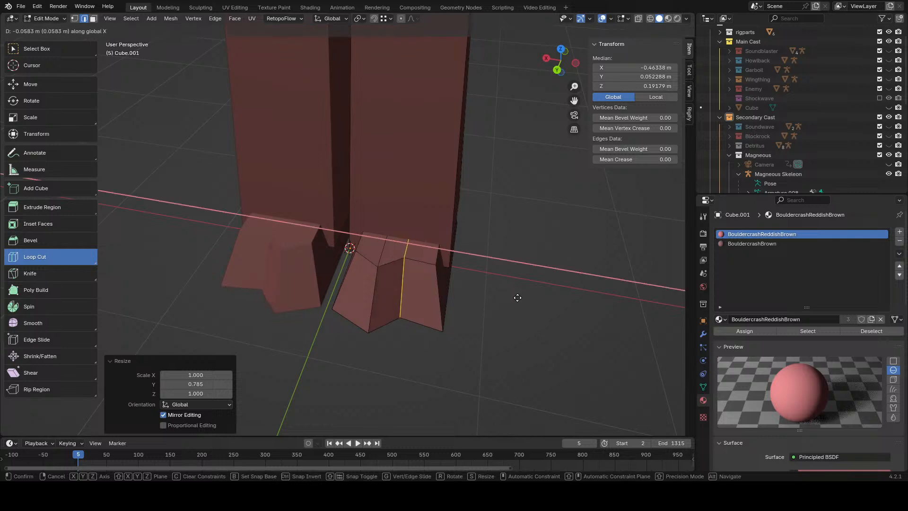
click(464, 251)
- Bevel the outer front vertical edge of the foot with a width of about 0.117 m and one segment
click(38, 48)
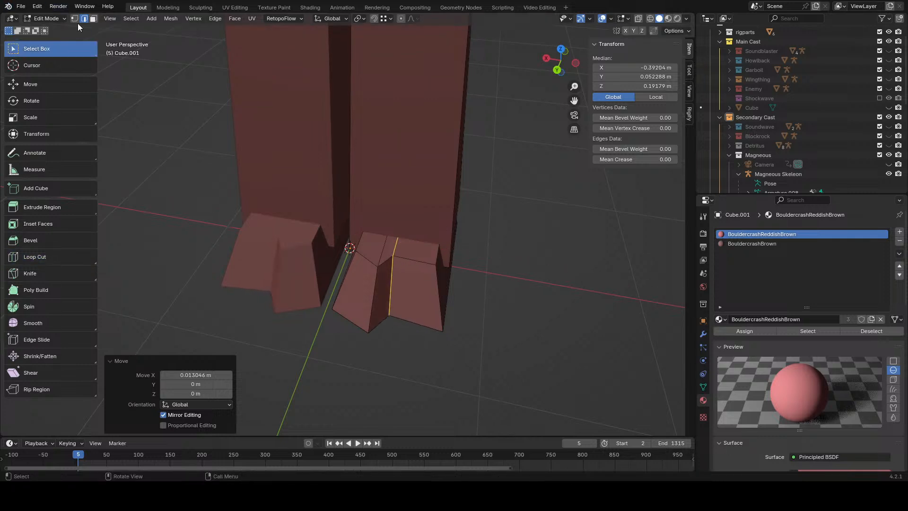
click(437, 312)
middle_drag(436, 312, 237, 86)
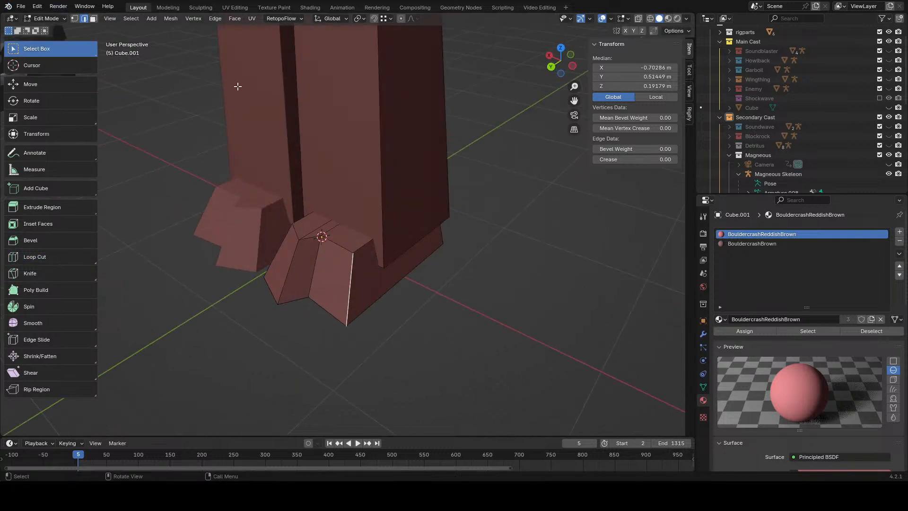
click(216, 19)
click(225, 39)
click(225, 435)
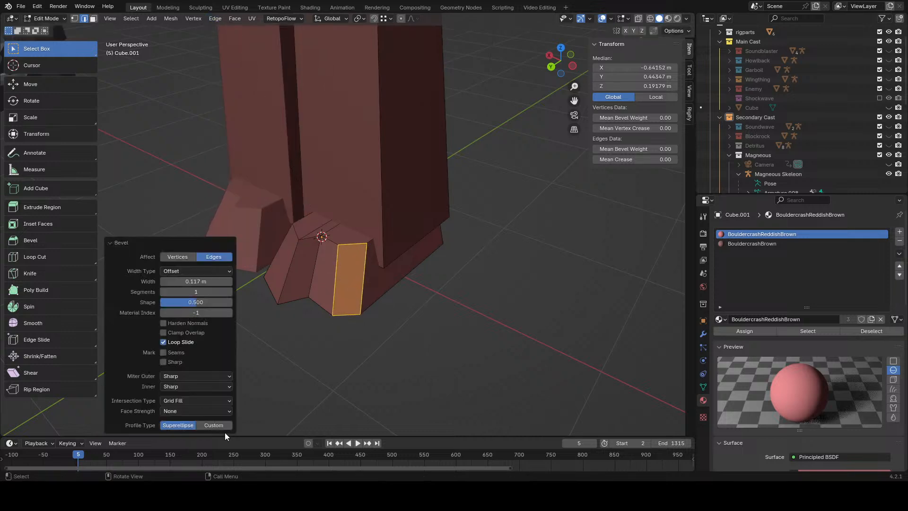
- Bevel the top and bottom edges of the groove between the toes by about 0.08 m with one segment
click(392, 381)
middle_drag(392, 381, 343, 256)
click(339, 256)
shift+click(393, 267)
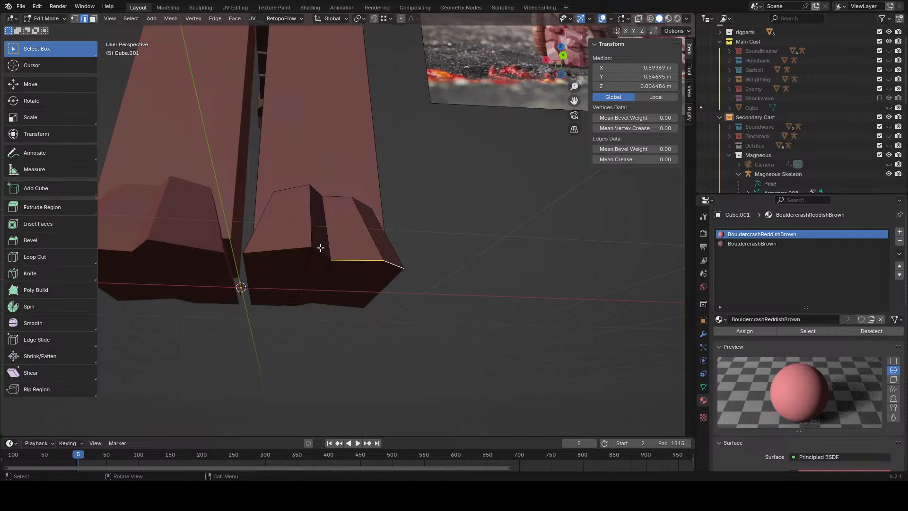
click(318, 250)
shift+click(315, 194)
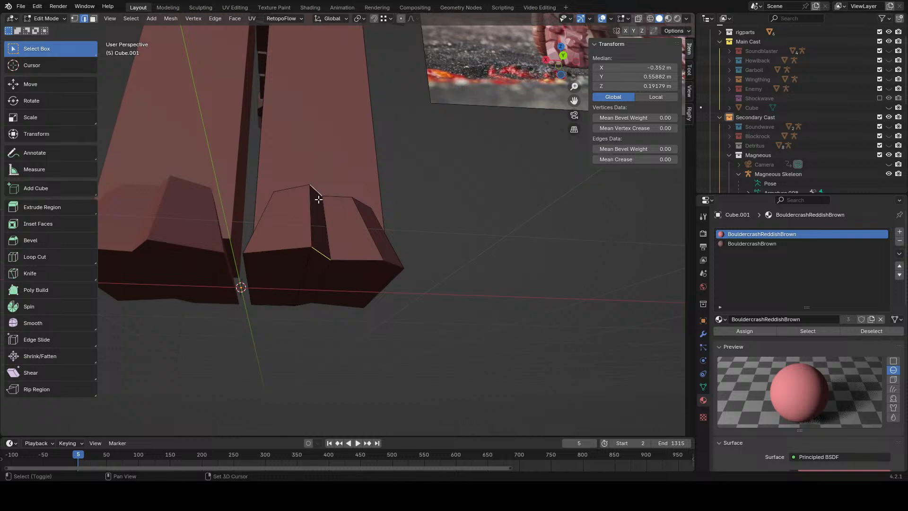
middle_drag(314, 197, 215, 174)
click(214, 22)
click(228, 38)
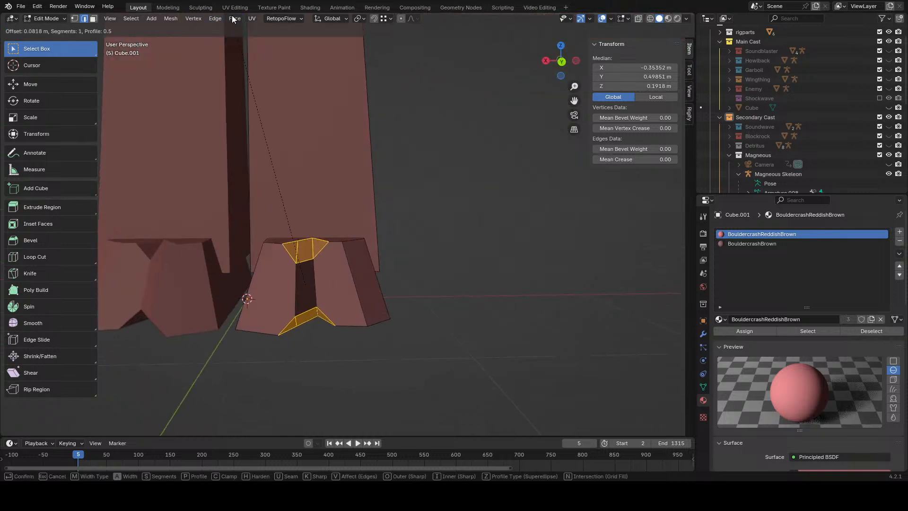
click(231, 20)
scroll(328, 173, down, 4)
middle_drag(328, 172, 388, 176)
click(511, 226)
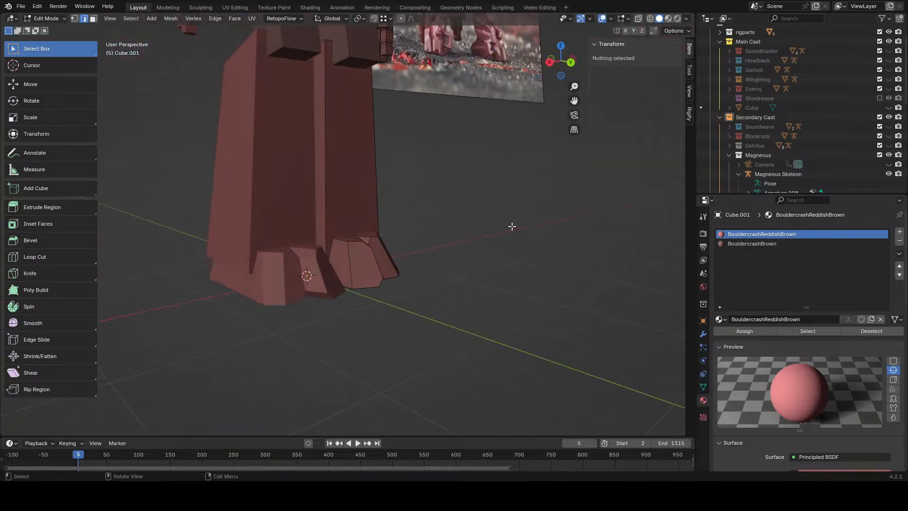
- Bevel the outer rear edge of the heel with a width of about 0.144 m and one segment
middle_drag(511, 225, 440, 268)
middle_drag(532, 263, 331, 289)
click(232, 208)
middle_drag(232, 208, 317, 197)
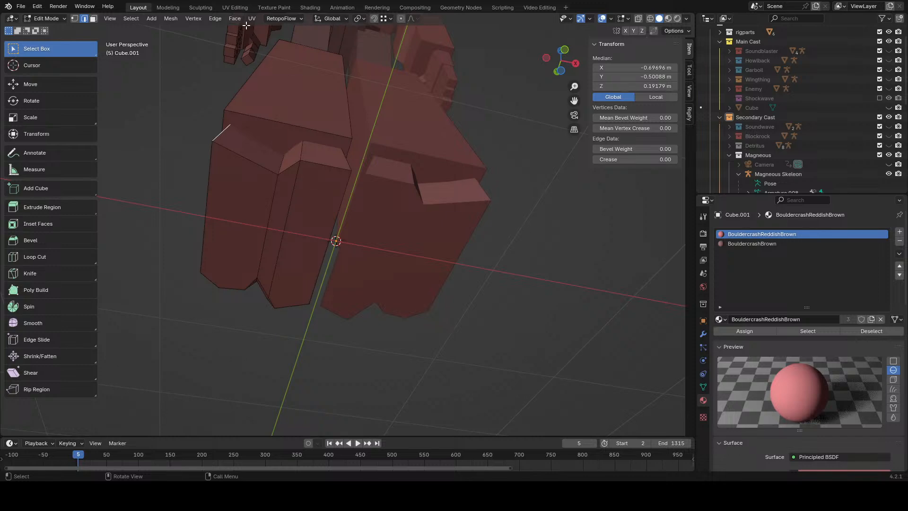
click(215, 18)
click(227, 38)
click(231, 426)
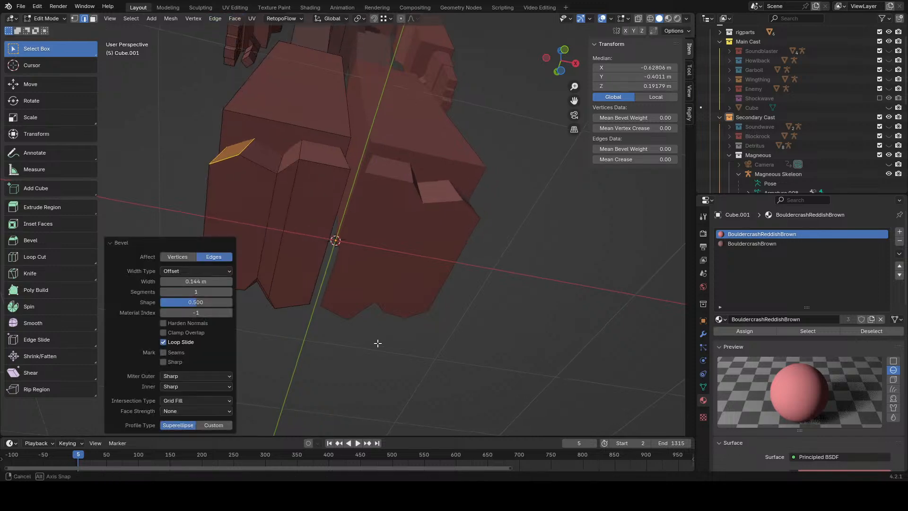
- Add a horizontal loop cut around the middle of the lower leg and scale it to about 1.062
middle_drag(378, 343, 658, 296)
scroll(659, 297, down, 5)
middle_drag(478, 284, 444, 309)
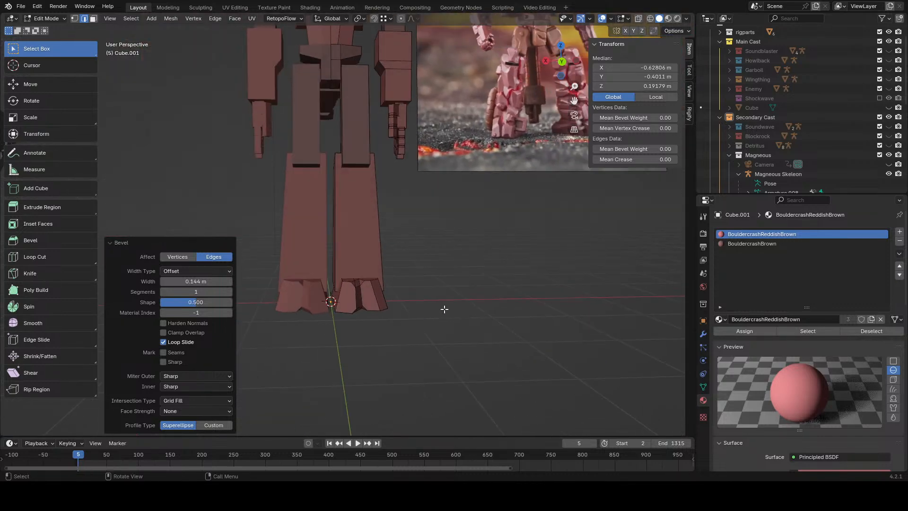
click(373, 245)
middle_drag(373, 245, 397, 269)
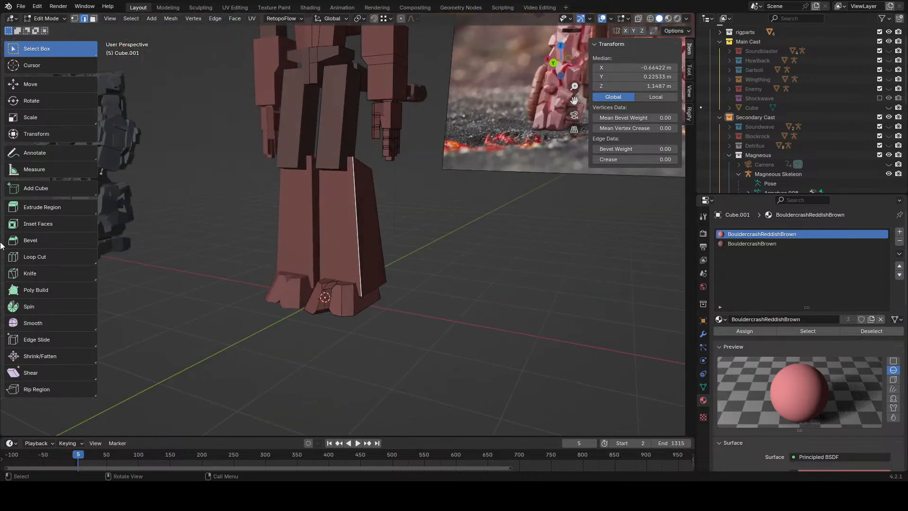
click(62, 260)
click(340, 192)
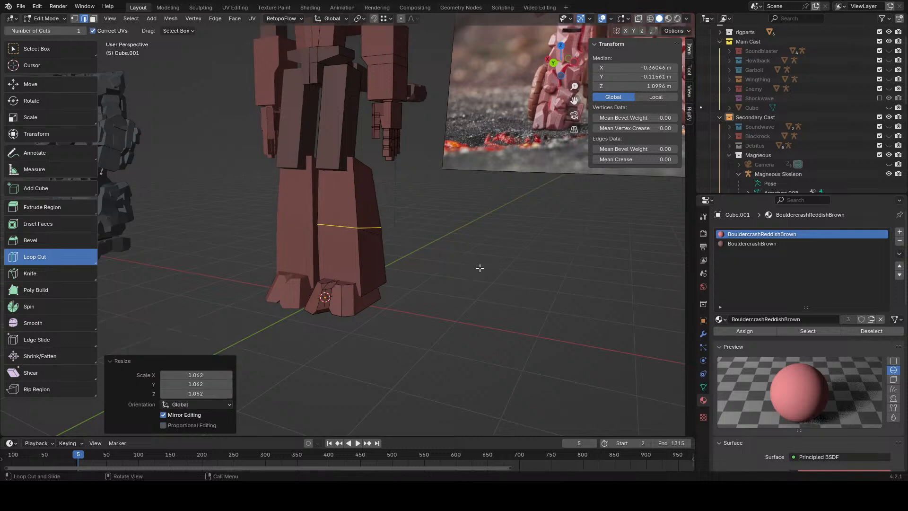
key(s)
click(443, 224)
- Add another horizontal loop cut around the upper shin and move it about 0.013 m along X
middle_drag(443, 224, 482, 231)
key(g)
key(y)
right_click(469, 231)
key(g)
key(x)
right_click(481, 230)
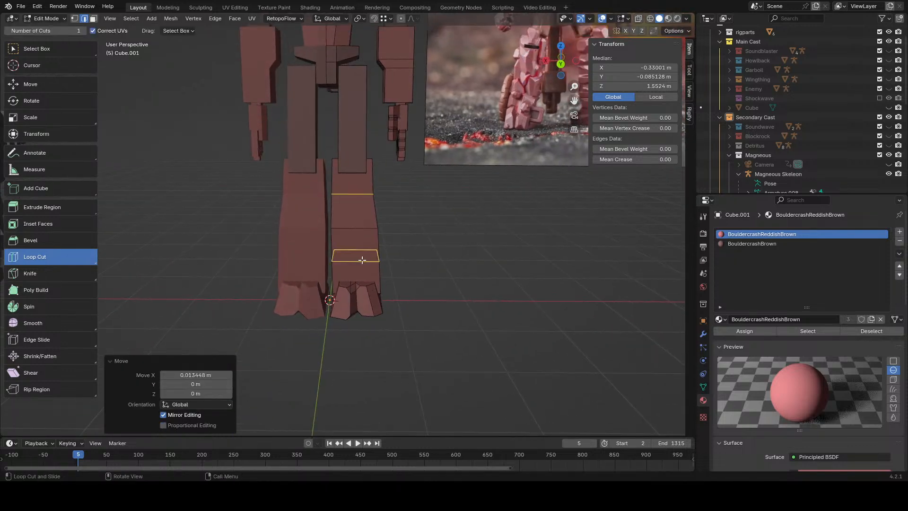
- Add a horizontal loop cut low on the shin, scale it to about 0.981, and move it about -0.042 m along Y
click(356, 259)
key(s)
click(472, 289)
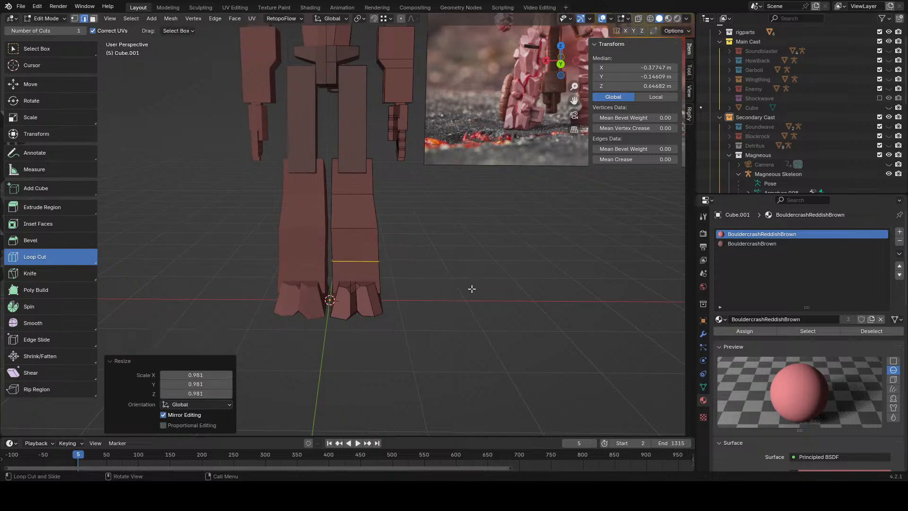
middle_drag(472, 290, 142, 119)
key(g)
key(y)
click(470, 274)
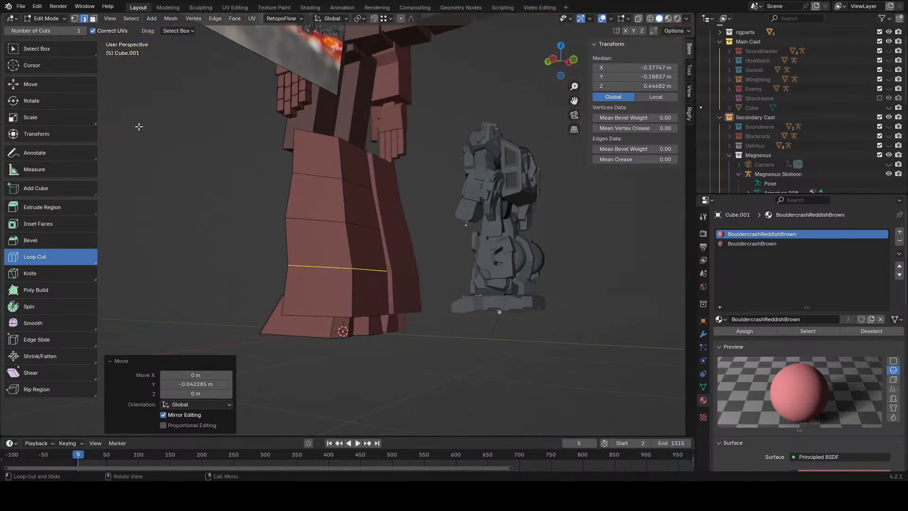
- Scale the lowest rear face of the calf to about 1.179 along Z and move it down about 0.03 m
click(77, 54)
click(94, 19)
scroll(389, 315, up, 2)
middle_drag(392, 320, 407, 217)
click(382, 272)
key(s)
key(z)
click(407, 197)
key(g)
key(z)
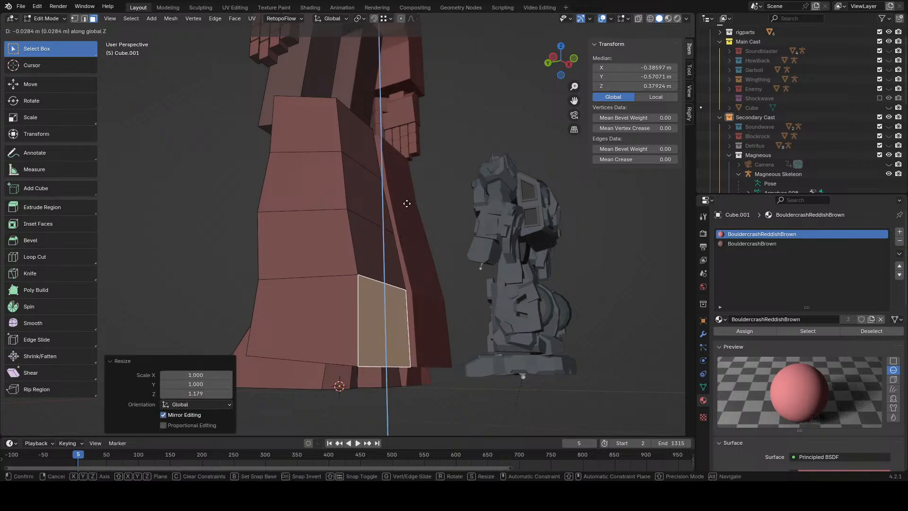
click(407, 204)
- Add a vertical loop cut around the sides of the lower leg and scale it to about 1.159 along X
click(49, 259)
click(313, 209)
middle_drag(517, 227, 457, 269)
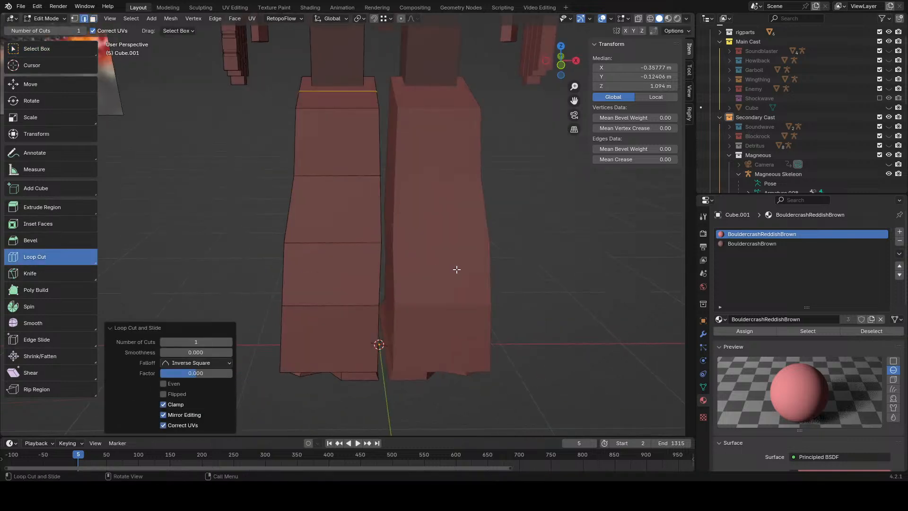
key(s)
key(x)
click(479, 270)
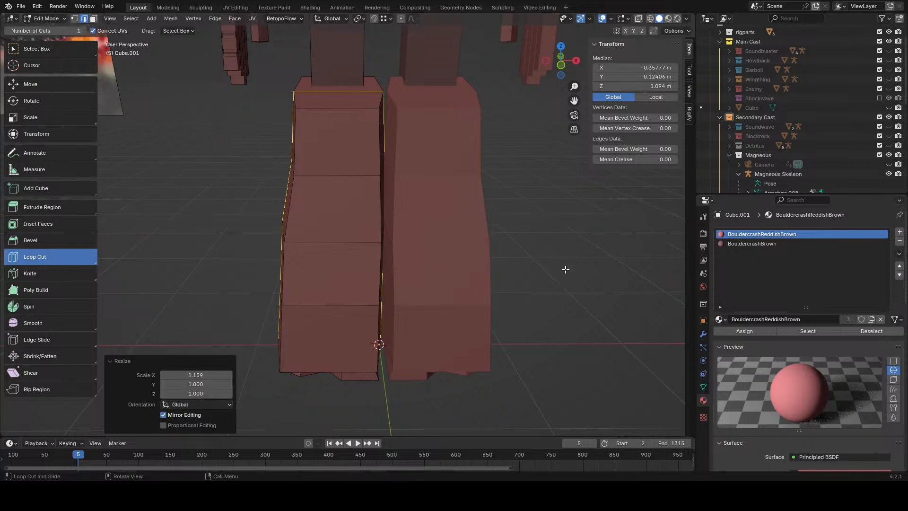
middle_drag(566, 269, 366, 211)
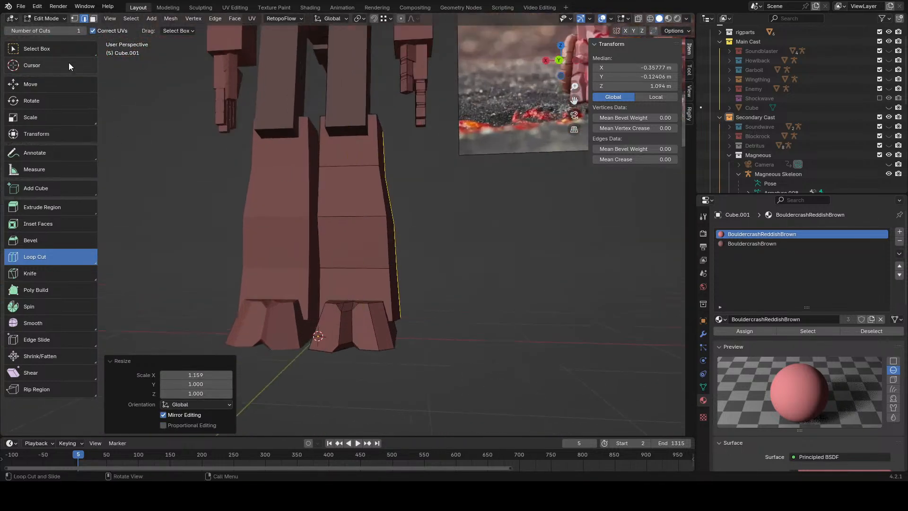
- Extrude the top front face of the shin outward as a knee block and scale it to about 0.843
click(76, 48)
click(94, 19)
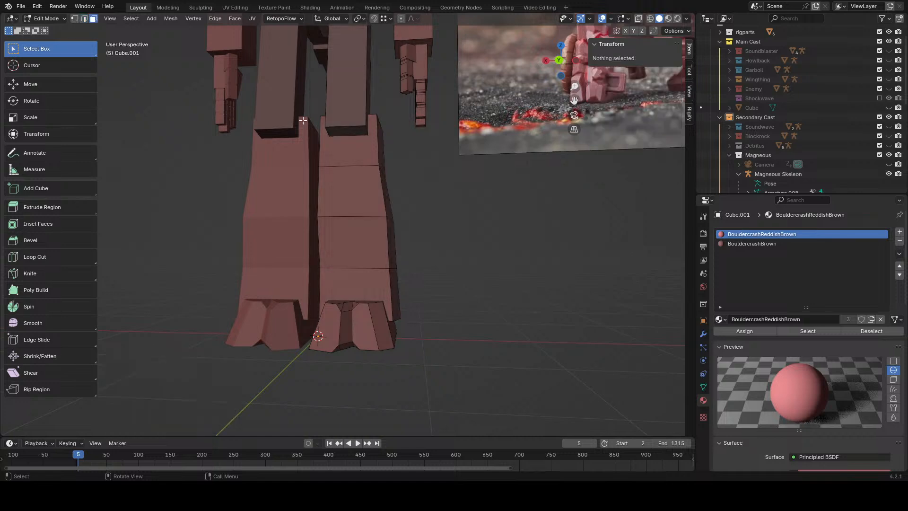
click(361, 153)
middle_drag(447, 201, 379, 213)
key(e)
click(431, 231)
key(s)
click(422, 229)
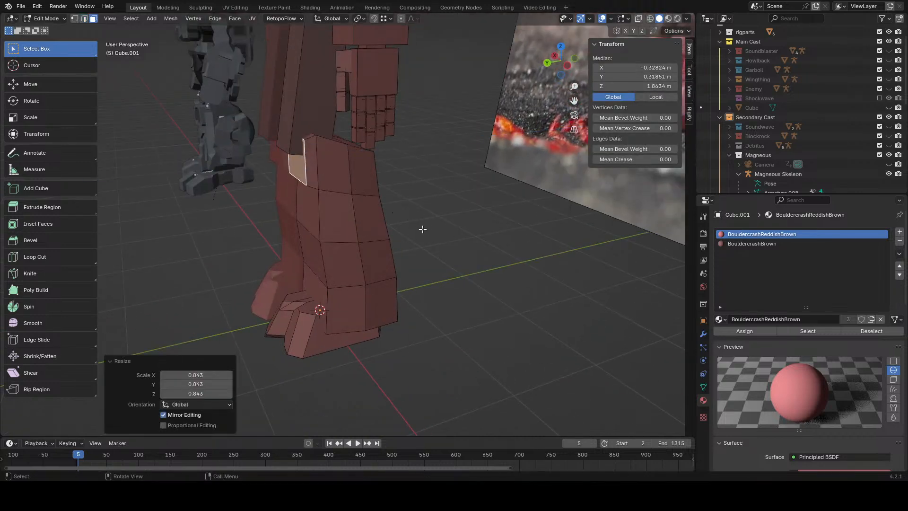
- Move the extruded knee face about 0.054 m forward along Y and raise it slightly along Z
key(g)
key(z)
right_click(416, 228)
key(g)
key(y)
click(408, 230)
key(g)
key(z)
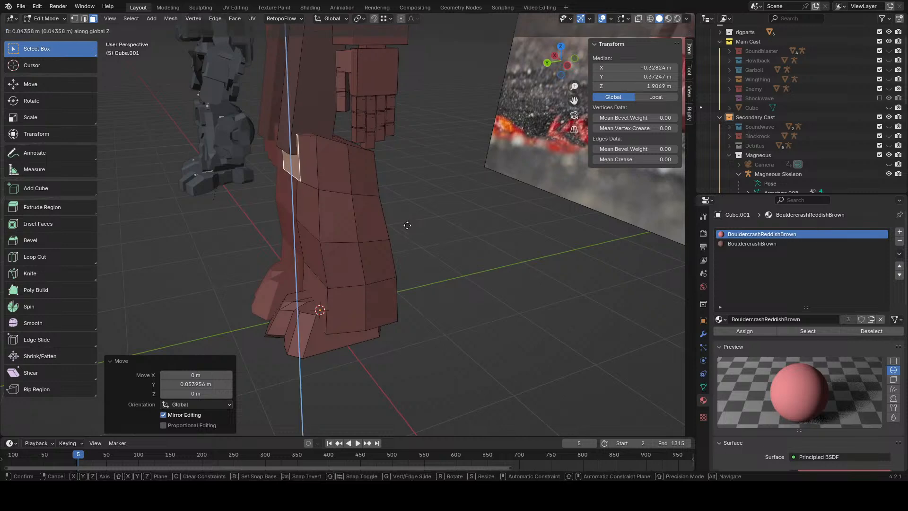
click(407, 229)
- Duplicate the middle front face of the shin, resize the copy, and place it near the shin's outer front
click(442, 263)
middle_drag(443, 262, 309, 243)
click(311, 243)
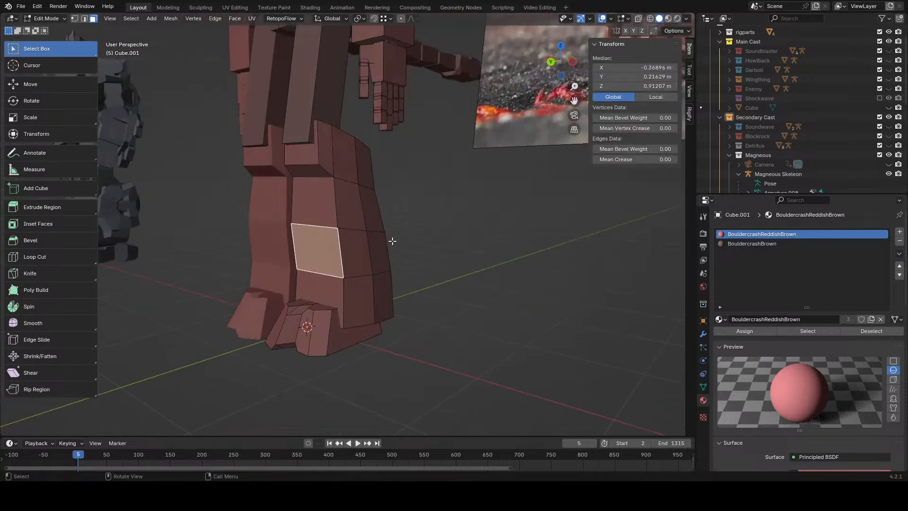
key(shift+d)
middle_drag(389, 241, 385, 220)
click(392, 247)
key(s)
click(394, 249)
key(g)
click(444, 234)
- Scale the duplicated face along Z, adjust its overall size, and reposition it at the shin's outer front corner
key(s)
key(z)
click(439, 230)
key(s)
click(458, 253)
key(g)
middle_drag(458, 253, 464, 279)
click(419, 260)
- Extrude the duplicated face into a thick armor plate and adjust its position along Y
key(e)
click(427, 271)
key(g)
key(y)
click(384, 247)
- Select the entire linked shin plate and scale it to about 1.189 along Y
click(463, 283)
key(l)
scroll(352, 278, up, 3)
key(s)
key(y)
click(420, 292)
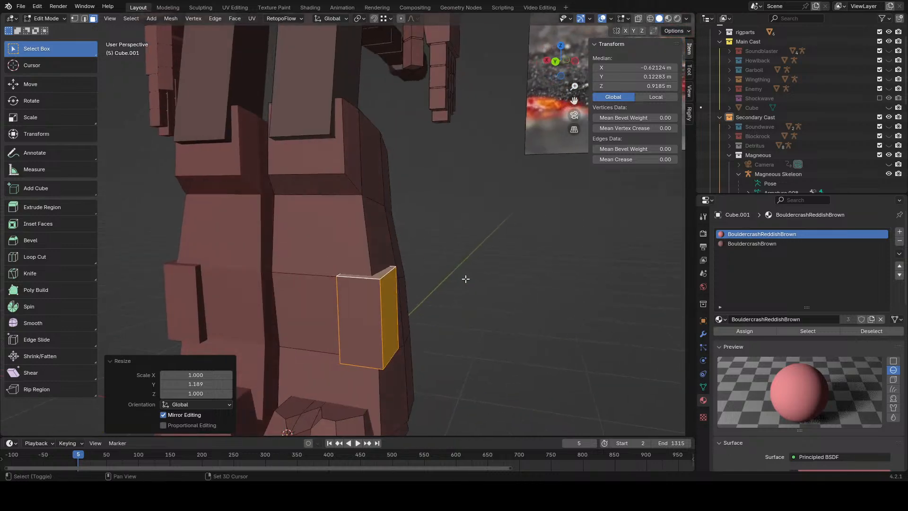
- Duplicate the outer shin plate with the copy toward the shin's inner side, and undo the last placement
key(shift+d)
click(385, 238)
middle_drag(384, 238, 428, 248)
middle_drag(289, 155, 391, 253)
key(shift+d)
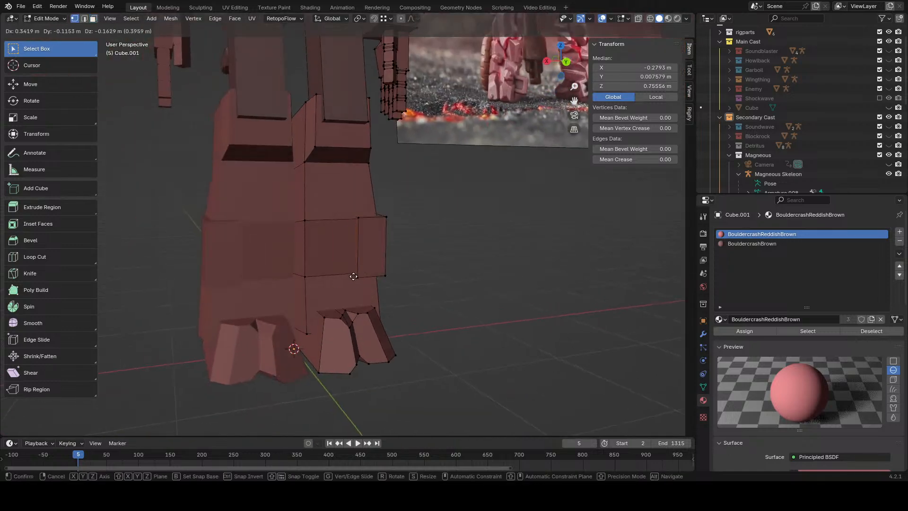
click(357, 275)
key(ctrl+z)
- Move the copied plate to the lower inner front of the shin and scale it to about 0.566
middle_drag(473, 250, 435, 260)
key(g)
click(453, 265)
key(g)
click(462, 257)
key(g)
click(379, 285)
scroll(416, 285, up, 3)
key(s)
click(412, 286)
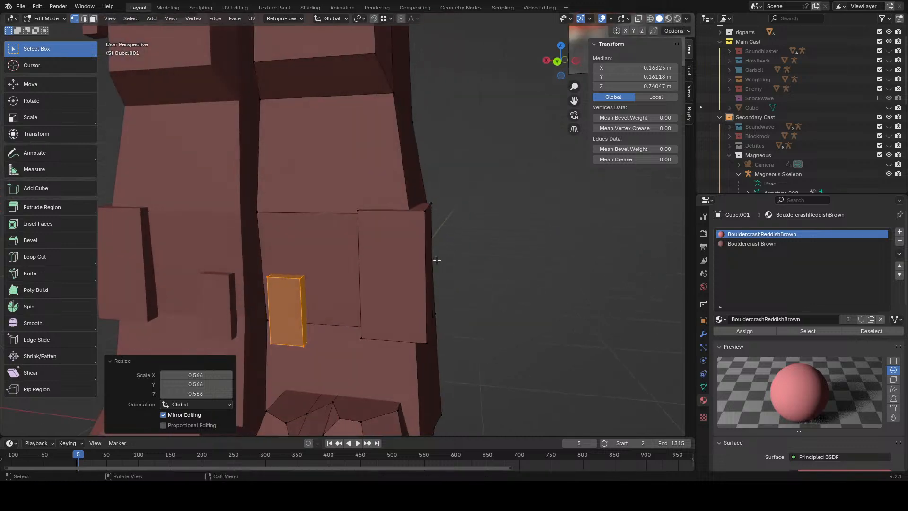
- Scale the small shin plate to about 0.532 along Z and move it lower on the shin's inner front
key(s)
key(z)
click(293, 232)
middle_drag(302, 227, 385, 220)
key(g)
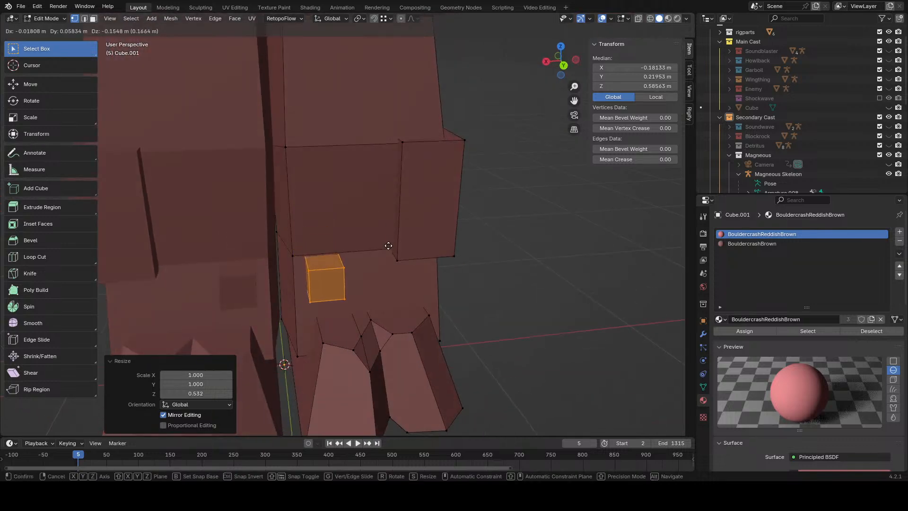
click(391, 246)
- Scale the small block uniformly and reposition it on the inner front of the shin just above the toes
key(s)
click(428, 245)
middle_drag(427, 246, 353, 243)
key(g)
click(410, 239)
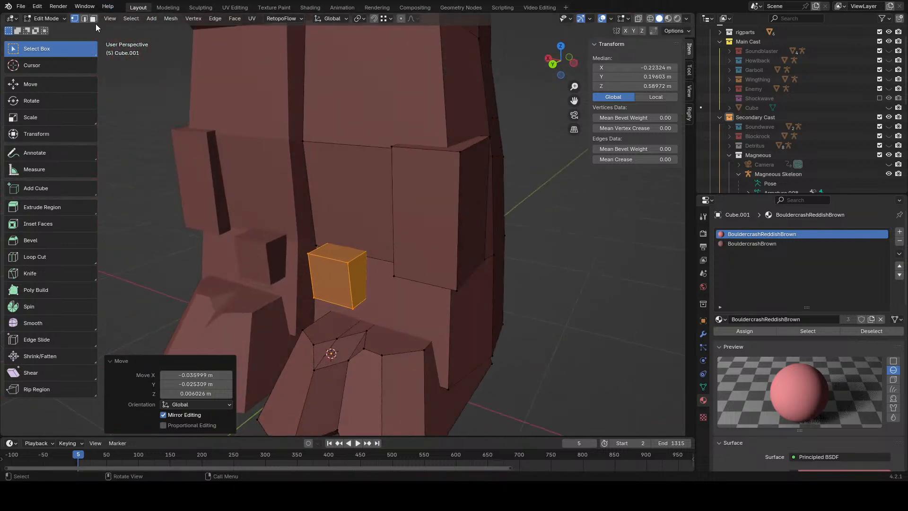
- Taper the small block by scaling its front face to about 0.642
click(94, 19)
click(327, 281)
key(s)
click(418, 270)
middle_drag(418, 270, 403, 274)
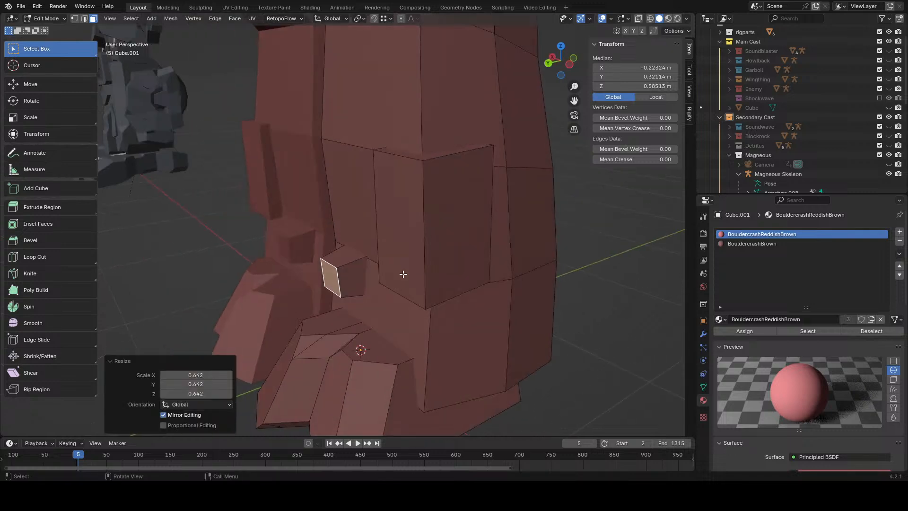
- Taper the large shin plate by scaling down its outer side face
click(424, 243)
key(s)
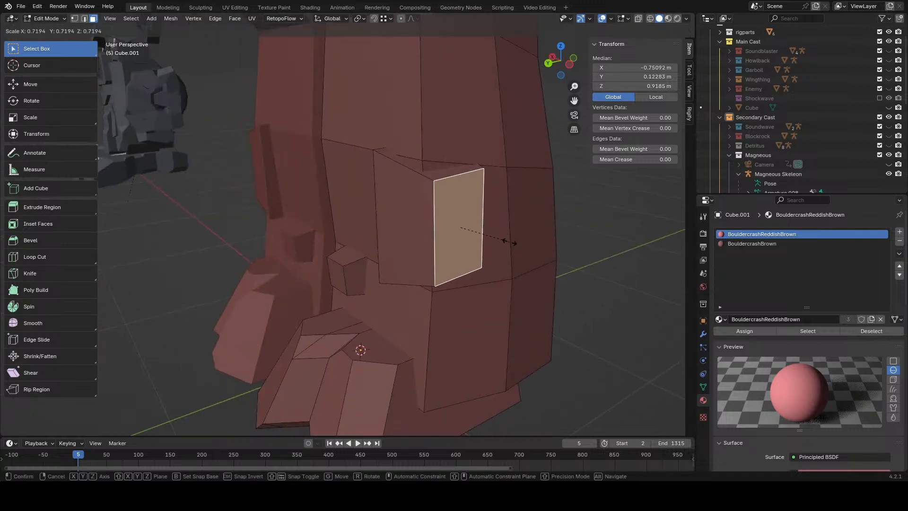
click(522, 299)
- Select the faces around the small lower shin block and scale them uniformly to about 1.096
middle_drag(523, 299, 354, 279)
alt+click(353, 262)
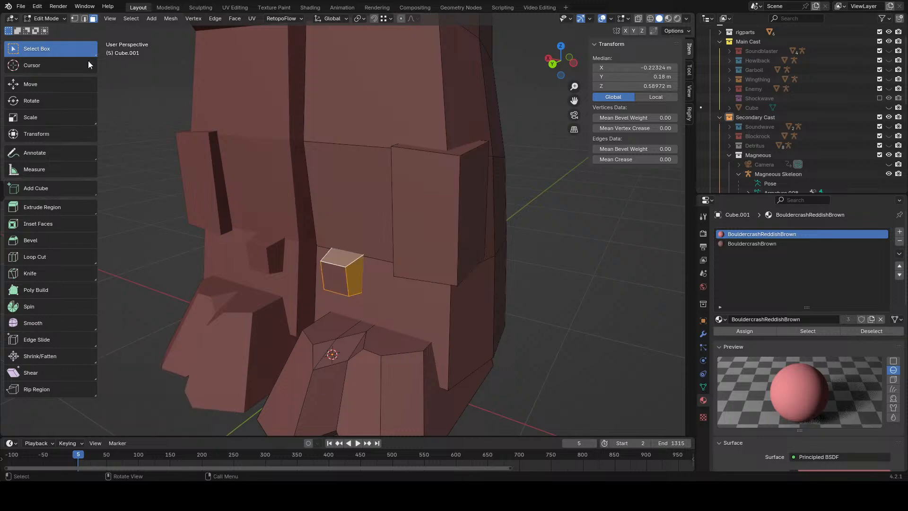
click(72, 20)
scroll(330, 217, down, 6)
middle_drag(330, 217, 391, 201)
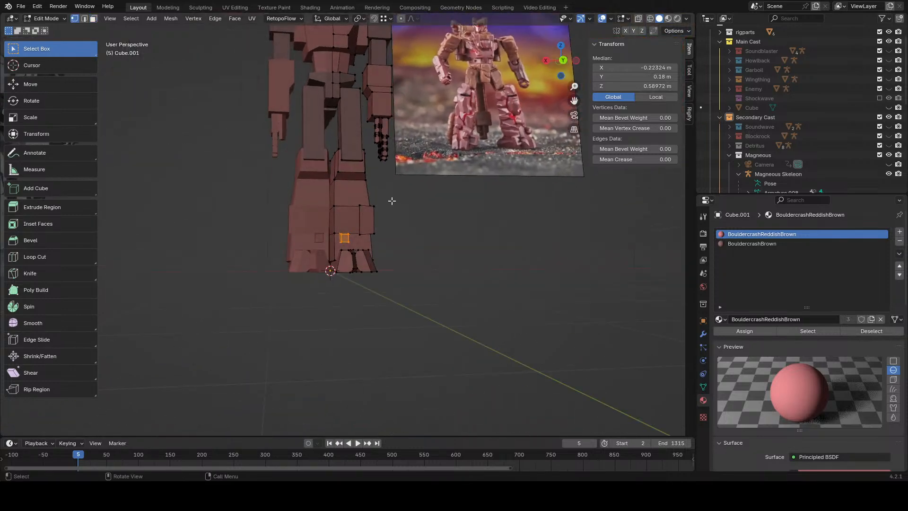
key(s)
click(442, 247)
- Duplicate the small block up and outward on the shin's front and scale the copy
middle_drag(442, 248, 418, 247)
key(shift+d)
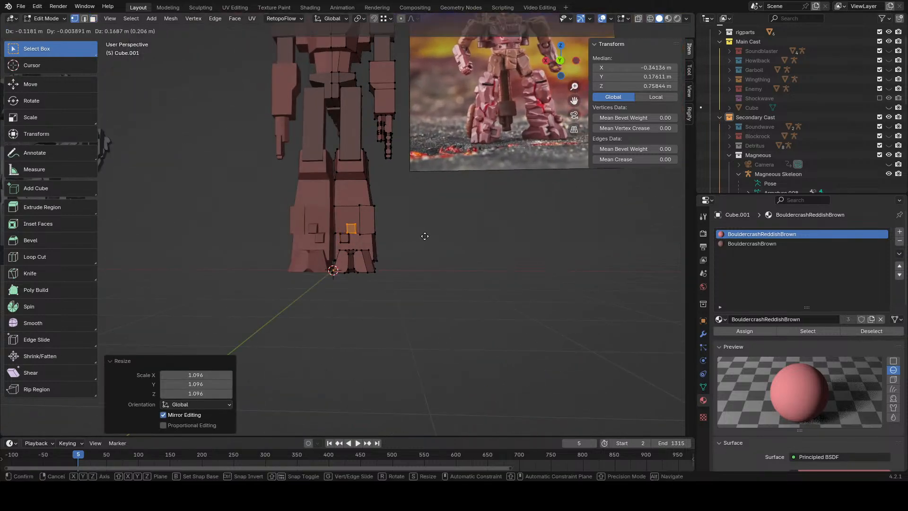
click(429, 235)
scroll(459, 236, up, 2)
scroll(459, 236, up, 3)
key(s)
click(441, 238)
- Rotate the copied block by about -19.5° in the view and move it next to the large outer plate
key(r)
click(472, 201)
key(g)
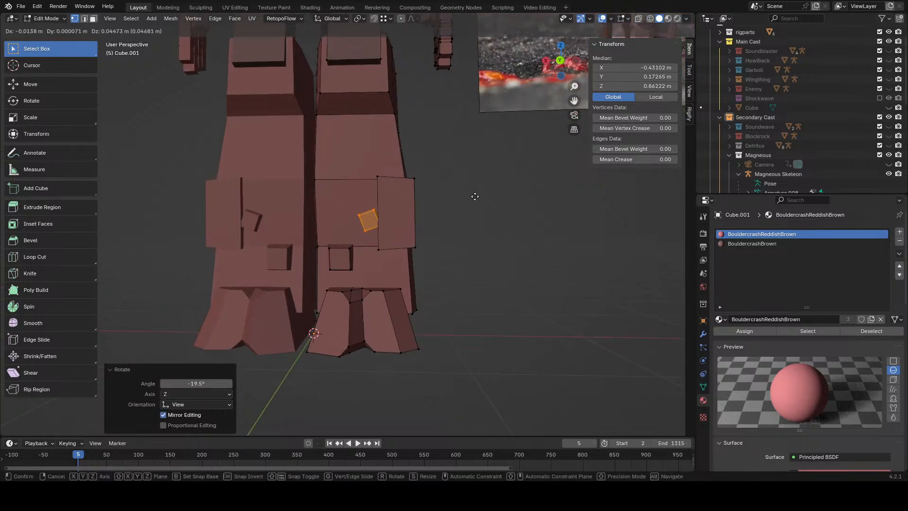
click(469, 195)
- Bevel the upper outer corner edge of the rotated small block
click(84, 18)
scroll(376, 211, up, 4)
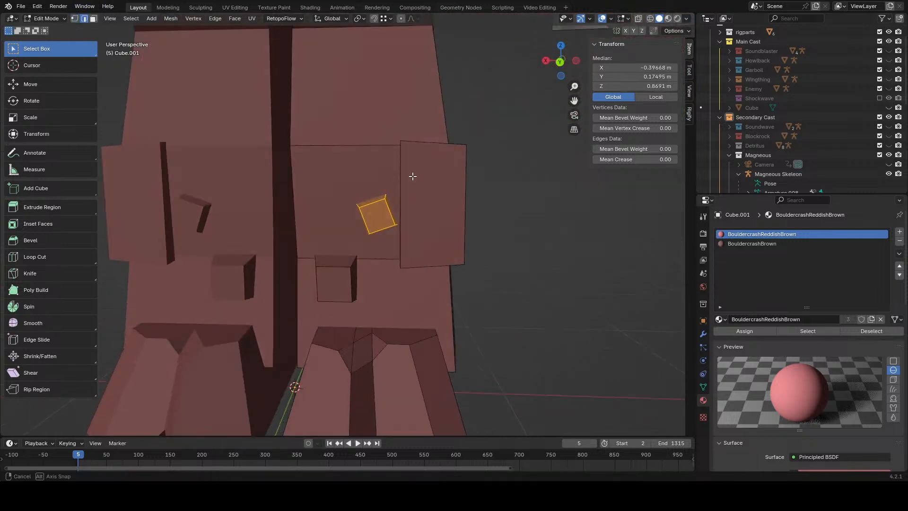
click(387, 196)
click(224, 39)
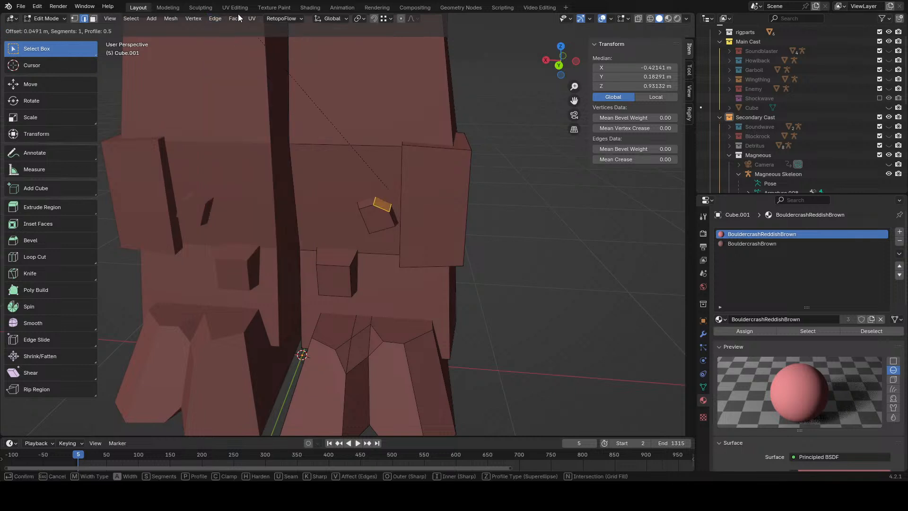
click(240, 26)
- Bevel the top and inner edges of the lower small block's front face
middle_drag(304, 160, 360, 137)
click(354, 279)
click(325, 292)
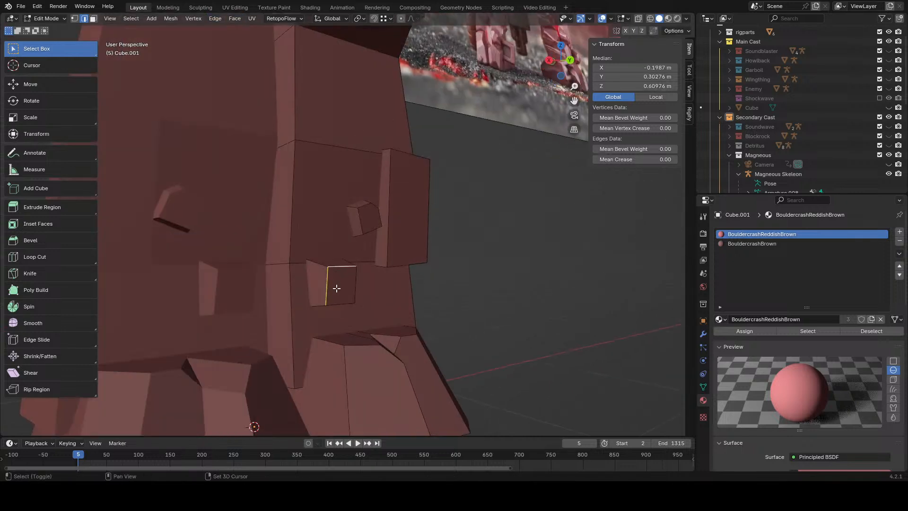
click(215, 19)
click(227, 40)
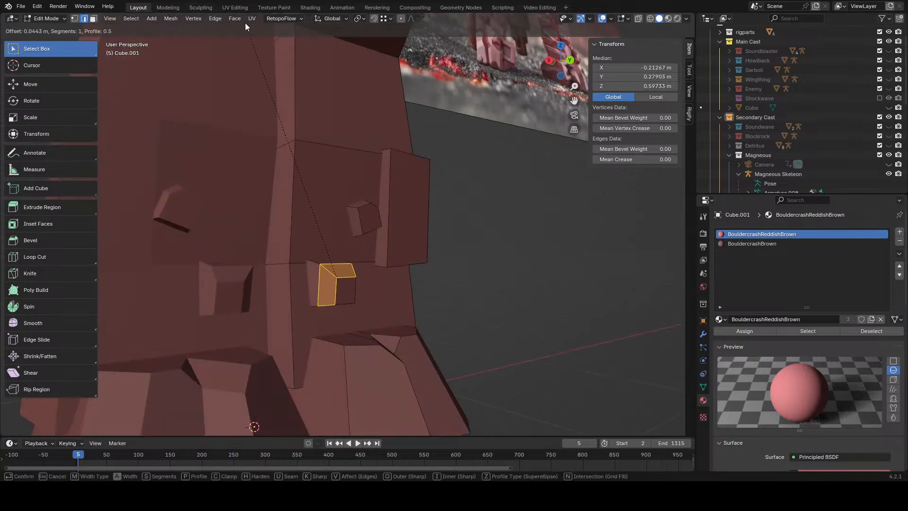
click(245, 22)
- Bevel the bottom outer corner edge of the lower small block
click(457, 286)
middle_drag(458, 287, 389, 222)
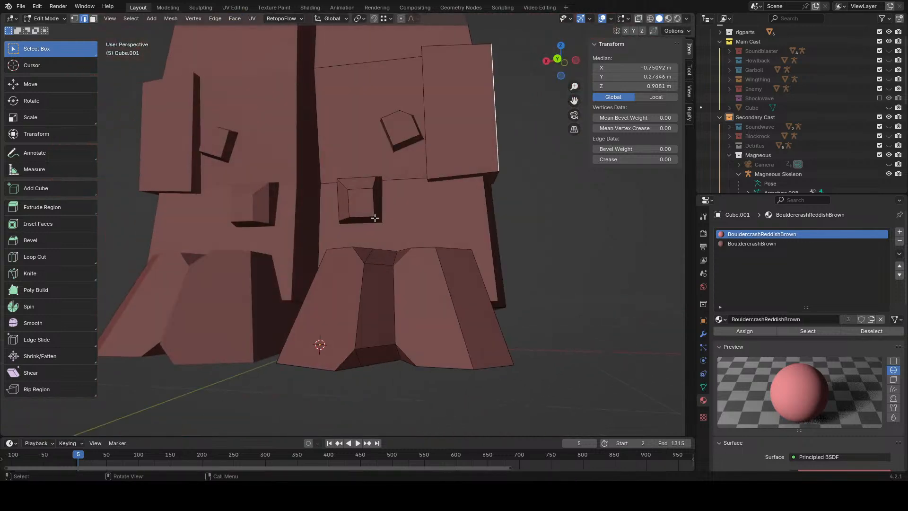
click(216, 18)
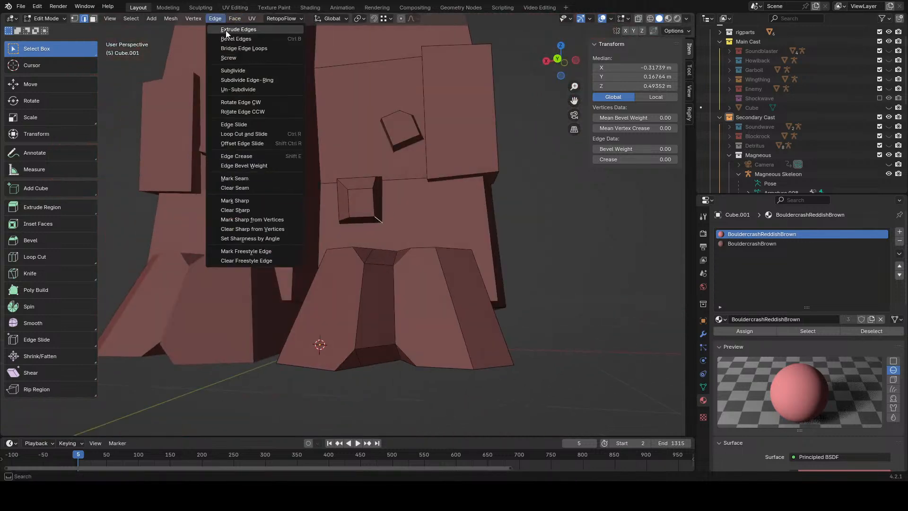
click(225, 29)
click(224, 25)
scroll(416, 128, down, 5)
middle_drag(436, 126, 384, 209)
click(390, 163)
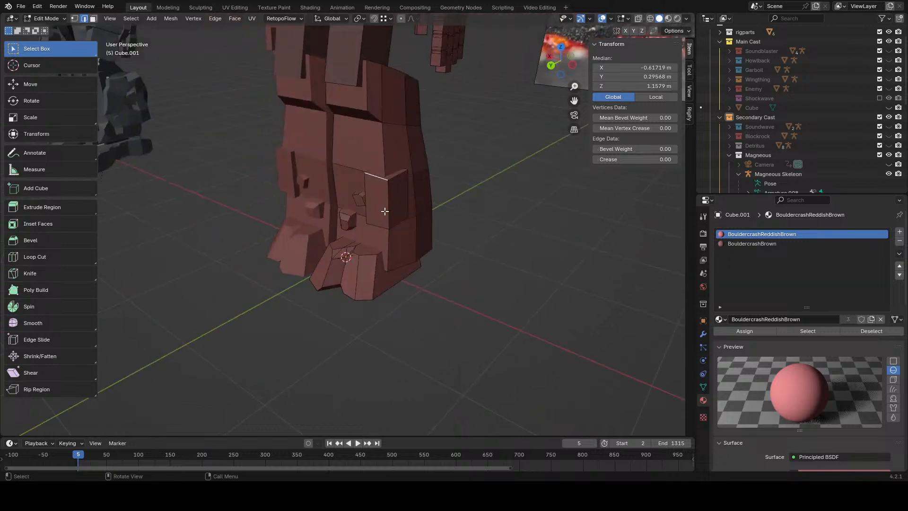
scroll(397, 258, up, 2)
click(213, 18)
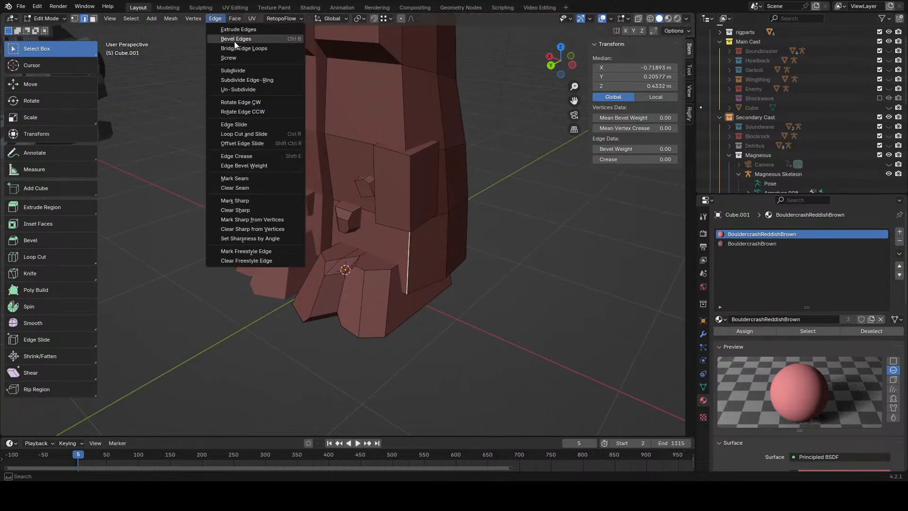
click(234, 40)
right_click(234, 33)
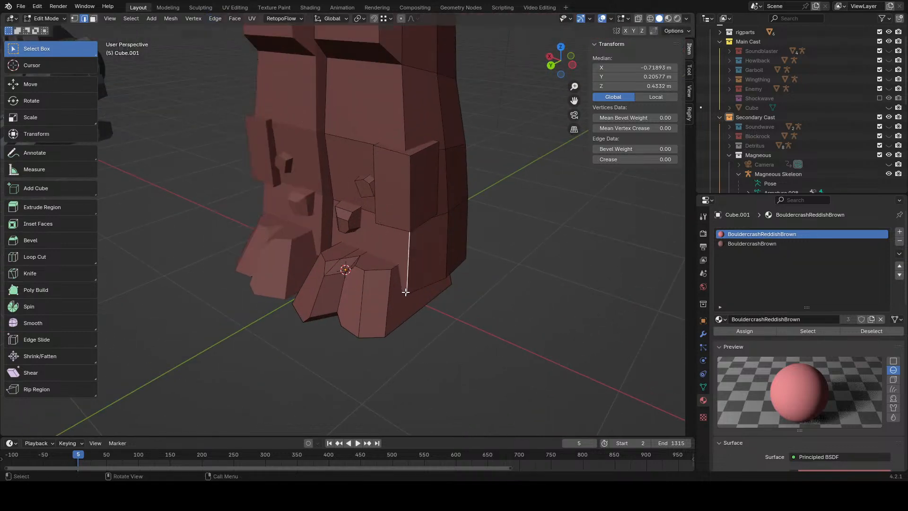
- Bevel the bottom front edge of the shin above the toes
click(215, 18)
click(230, 48)
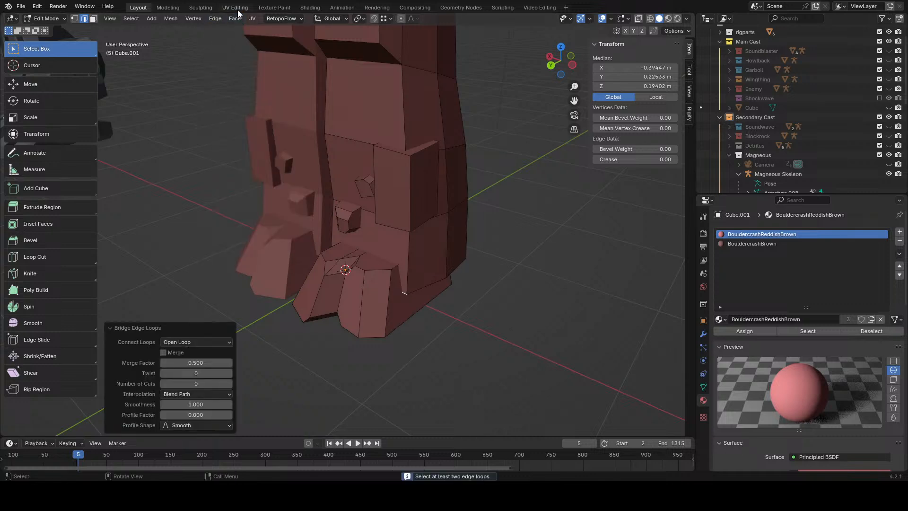
click(215, 19)
click(229, 39)
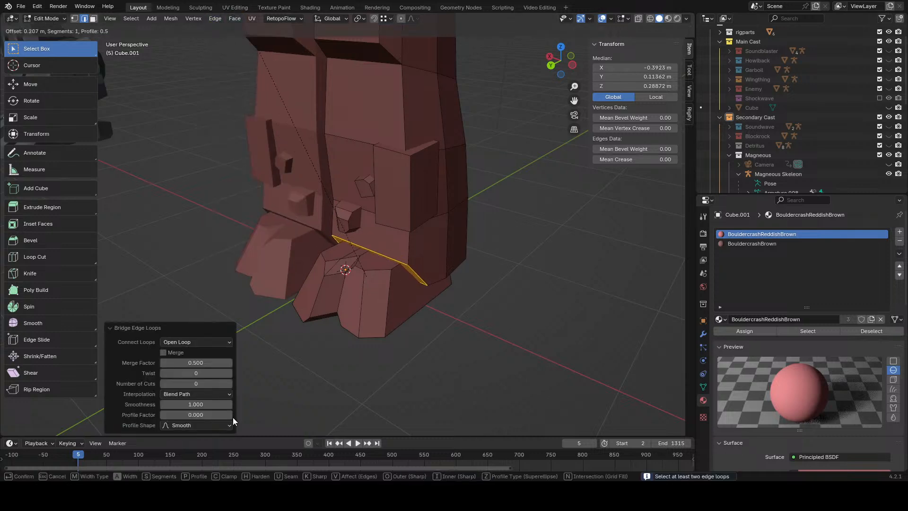
click(233, 417)
- Bevel the bottom edges along the back and outer side of the shin above the heel
middle_drag(520, 265, 500, 350)
click(529, 367)
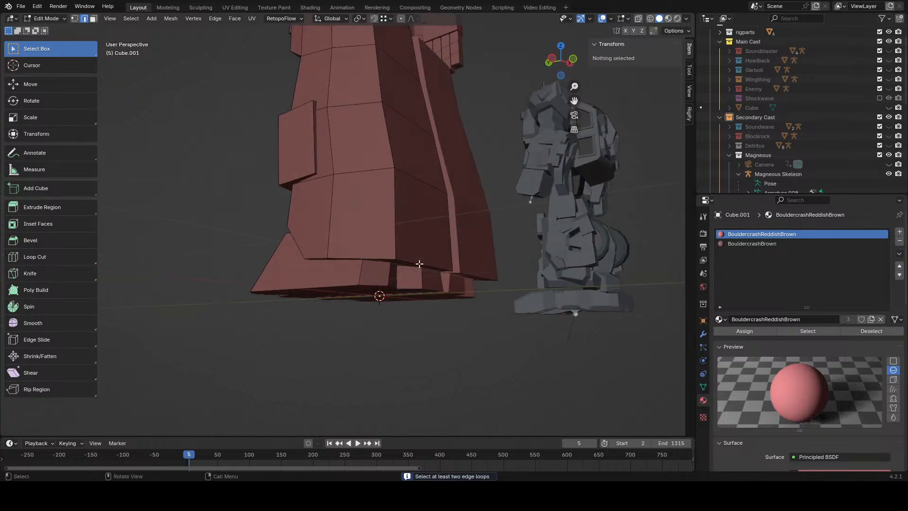
click(417, 259)
click(427, 260)
middle_drag(391, 257, 353, 222)
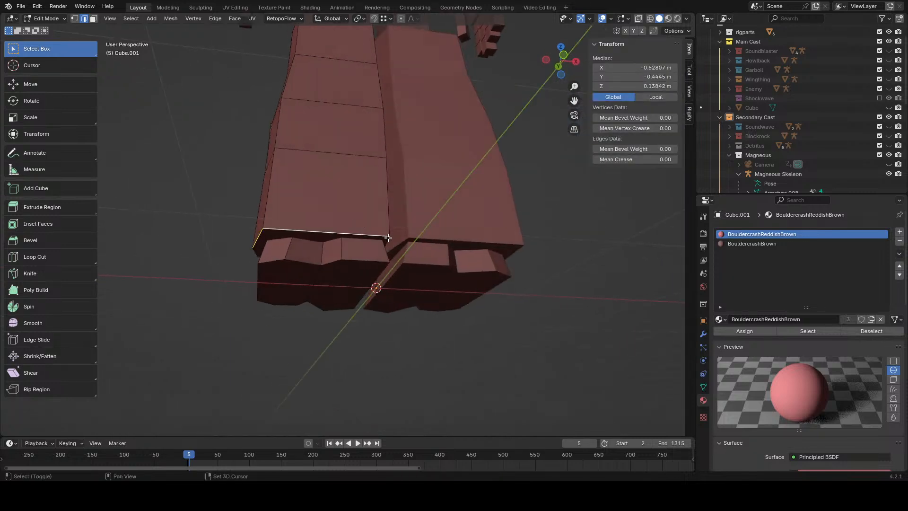
click(215, 19)
click(230, 38)
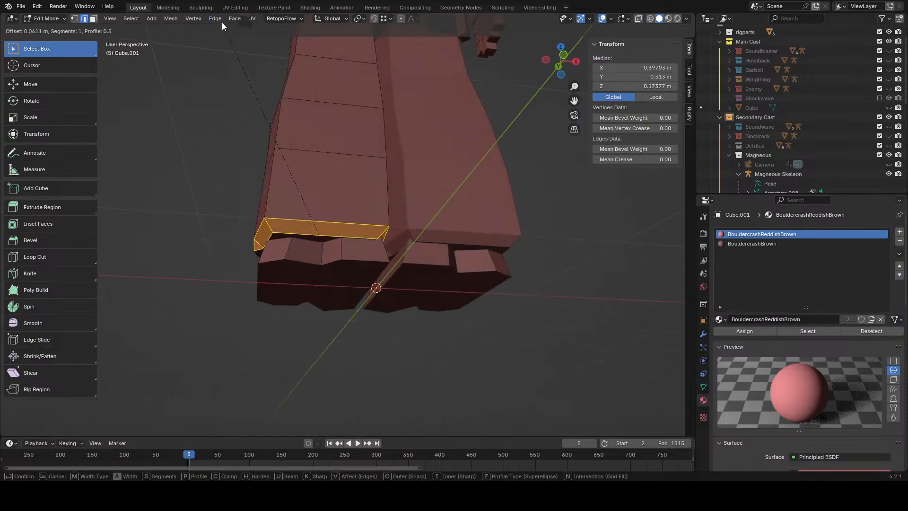
click(222, 24)
- Bevel the two middle vertical edges at the shin's rear outer corner
middle_drag(222, 24, 461, 118)
click(479, 254)
middle_drag(480, 255, 517, 258)
shift+click(464, 104)
middle_drag(465, 104, 457, 189)
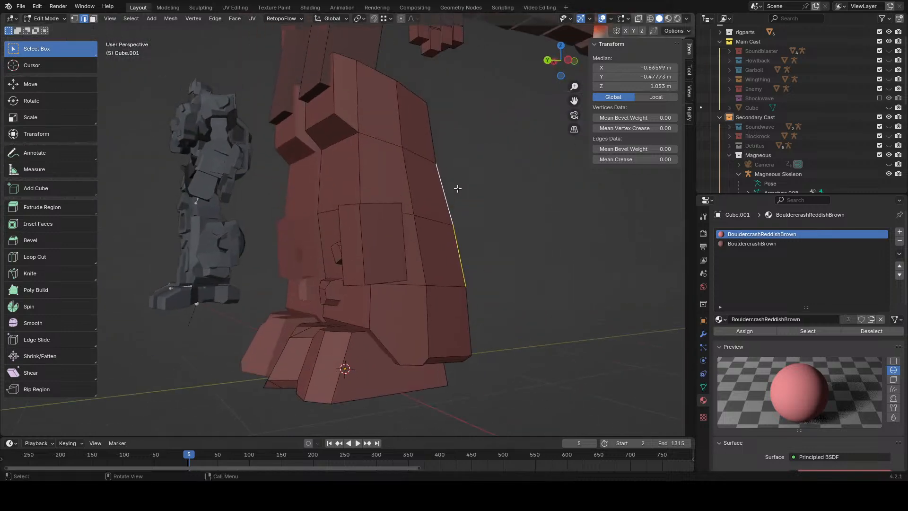
click(215, 19)
click(229, 38)
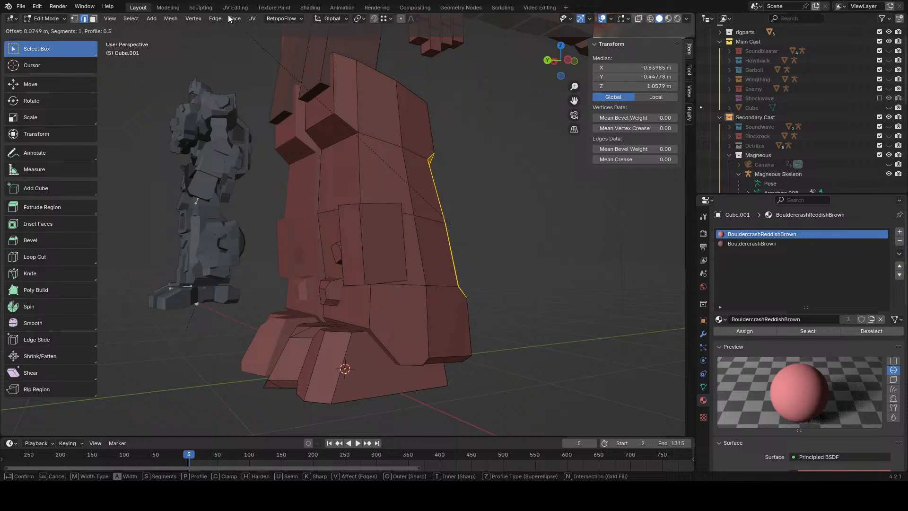
click(227, 18)
- Select the vertical edges at the shin's rear inner corner and bevel them
click(544, 166)
middle_drag(544, 166, 352, 177)
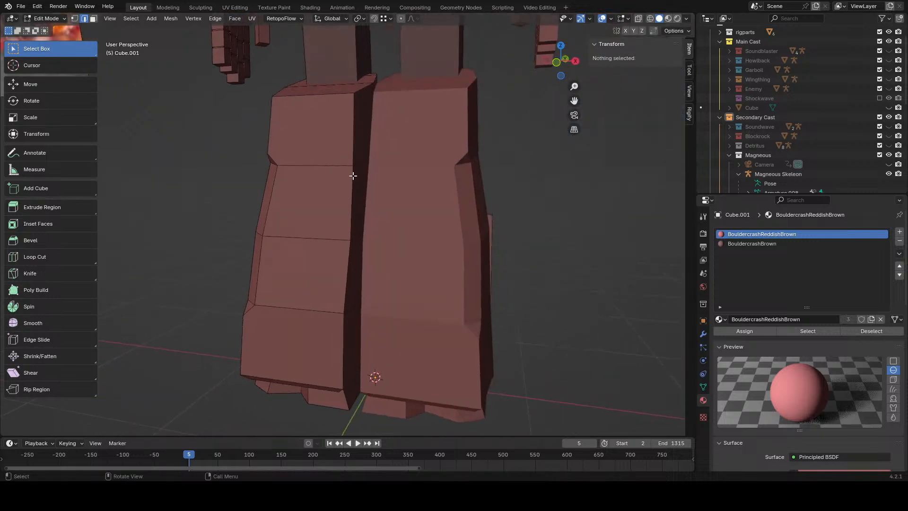
click(352, 143)
shift+click(351, 178)
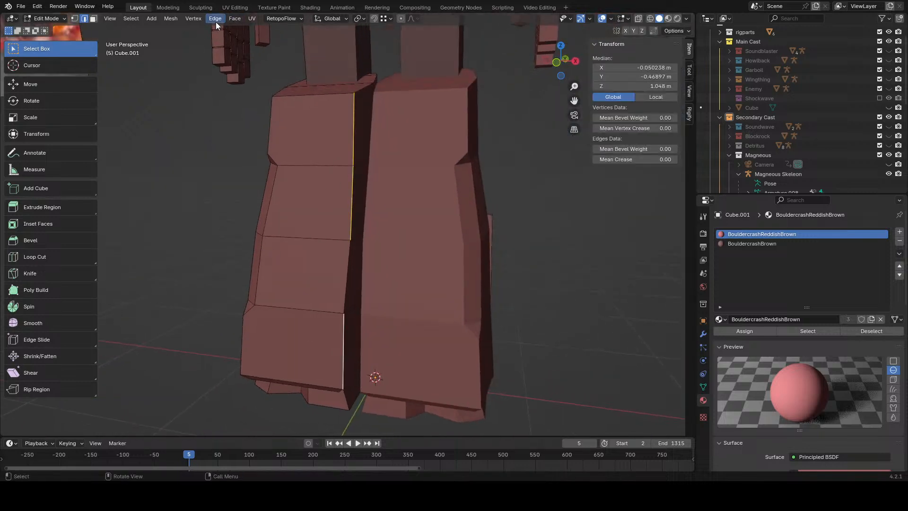
click(215, 20)
click(237, 42)
click(234, 18)
- Bevel the front inner vertical edge of the shin below the knee with a width of about 0.103 m
click(535, 170)
scroll(473, 239, down, 3)
middle_drag(465, 245, 398, 194)
scroll(397, 194, up, 3)
click(344, 191)
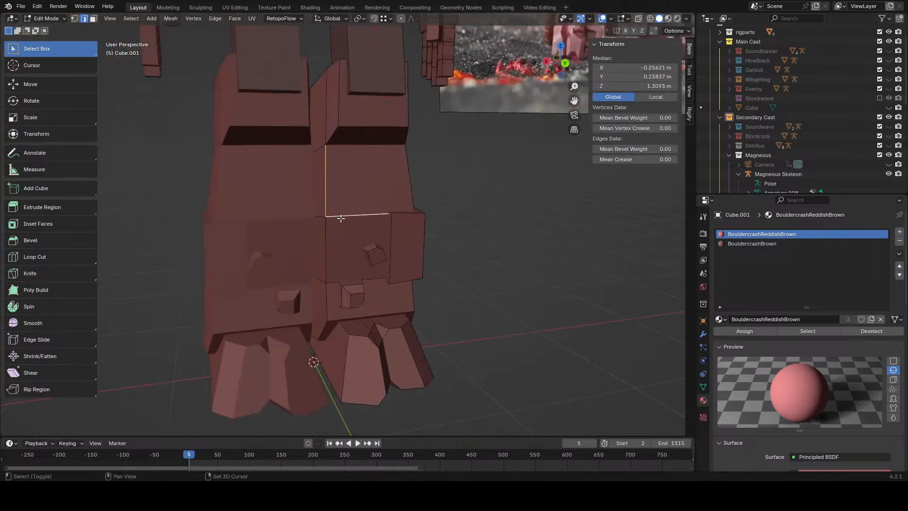
click(215, 18)
click(234, 40)
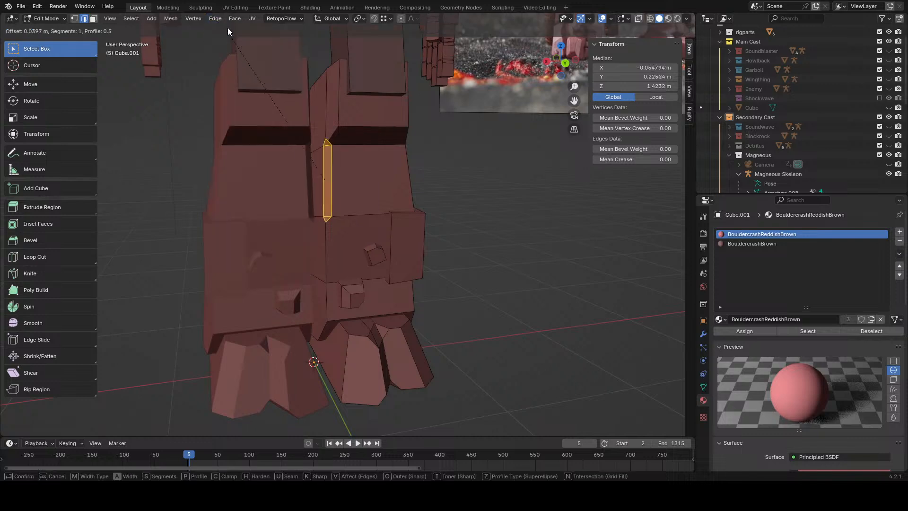
click(229, 21)
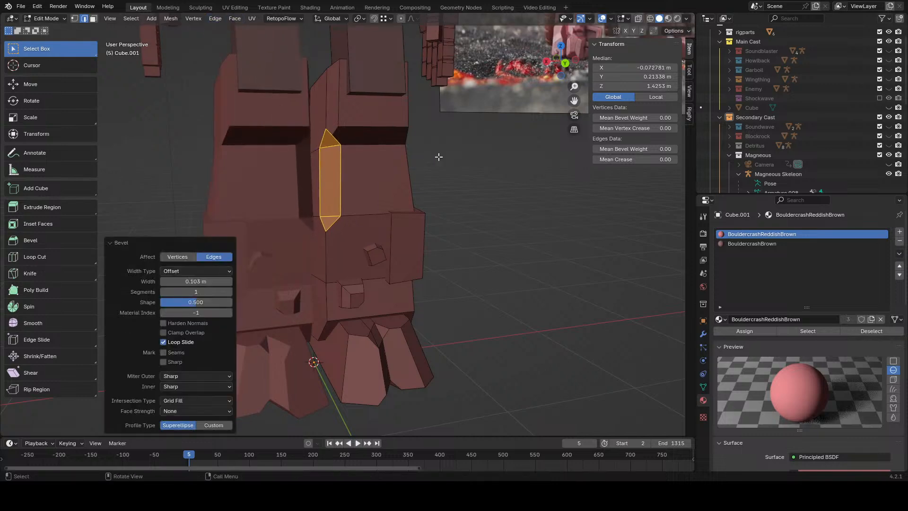
- Bevel the front outer vertical edge of the knee section
middle_drag(438, 157, 396, 152)
click(396, 164)
click(223, 23)
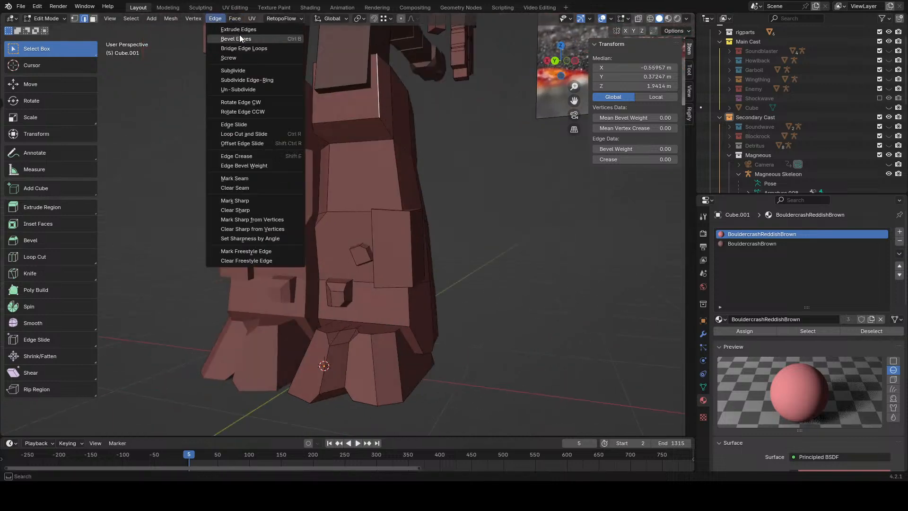
click(240, 35)
click(284, 376)
- Bevel the top inner corner edge of the large shin plate with a width of about 0.133 m
click(440, 218)
middle_drag(454, 215, 503, 179)
middle_drag(421, 166, 380, 230)
click(409, 199)
click(222, 19)
click(235, 44)
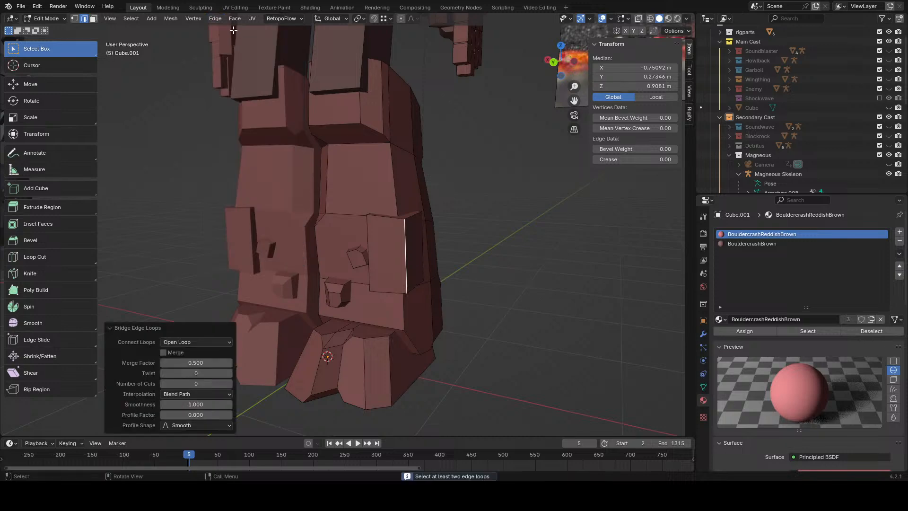
click(379, 213)
click(218, 19)
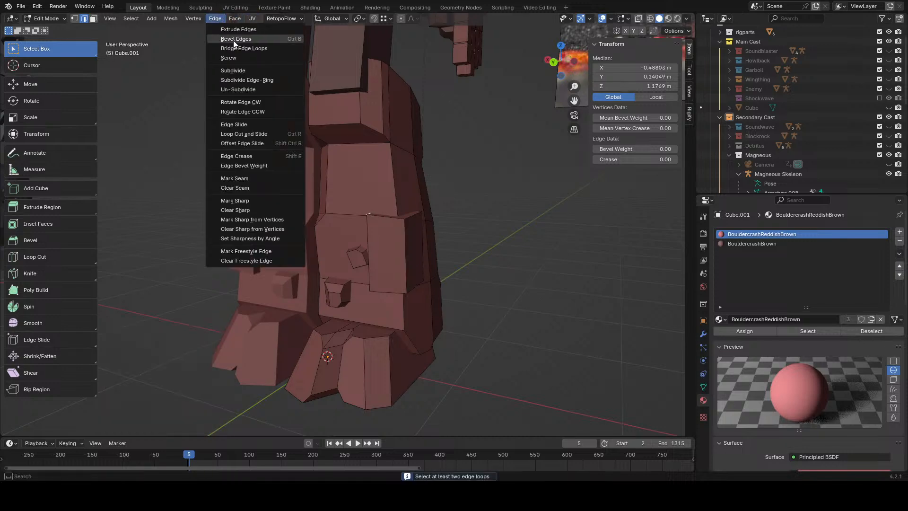
click(234, 40)
click(237, 431)
- Bevel the bottom edge of the large shin plate's outer side
middle_drag(467, 395, 399, 274)
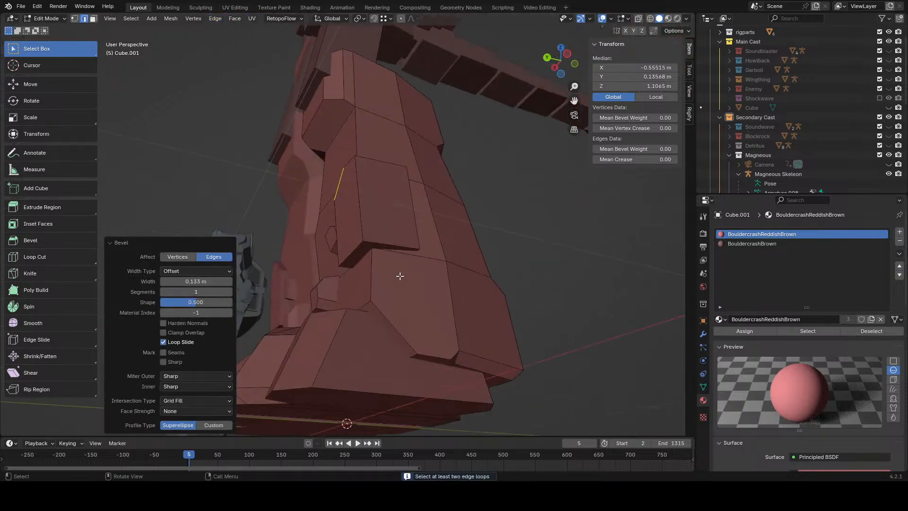
click(411, 248)
click(215, 18)
click(222, 36)
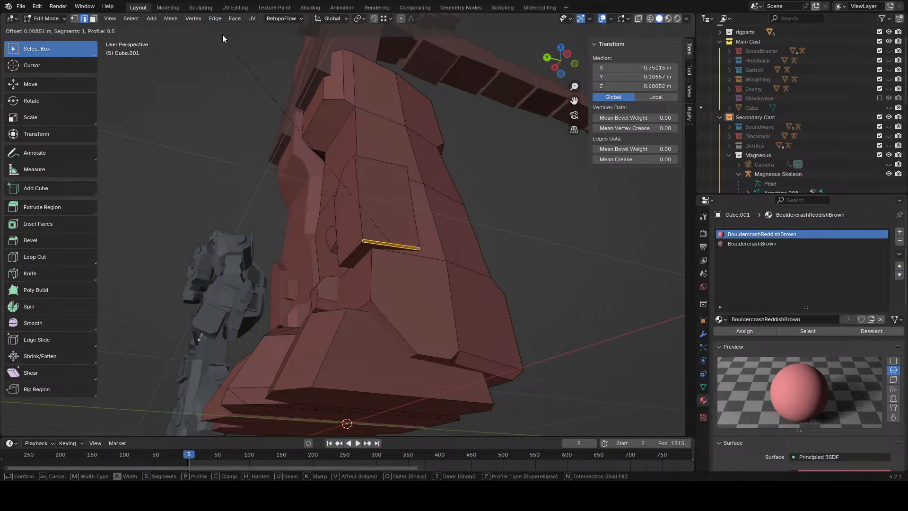
click(227, 42)
- Bevel the front vertical edge of the raised shin plate with a width of about 0.063 m
click(357, 180)
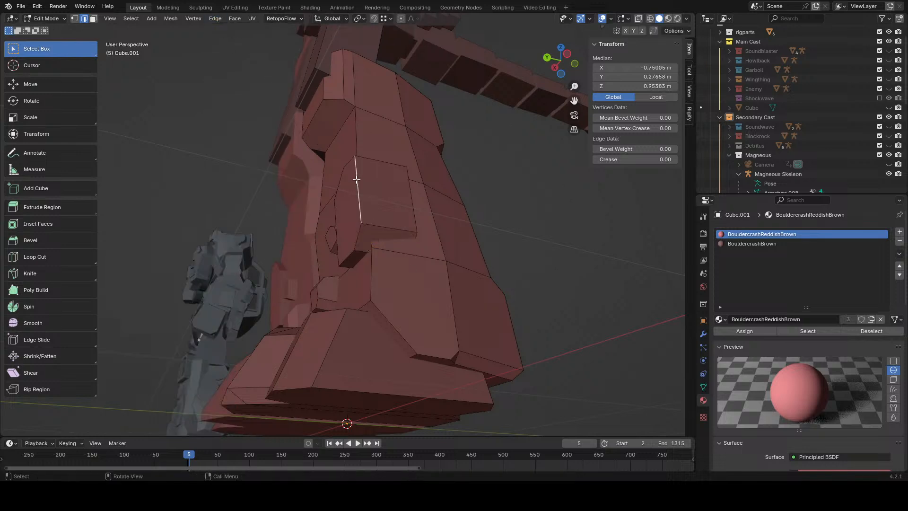
click(215, 18)
click(229, 41)
click(232, 20)
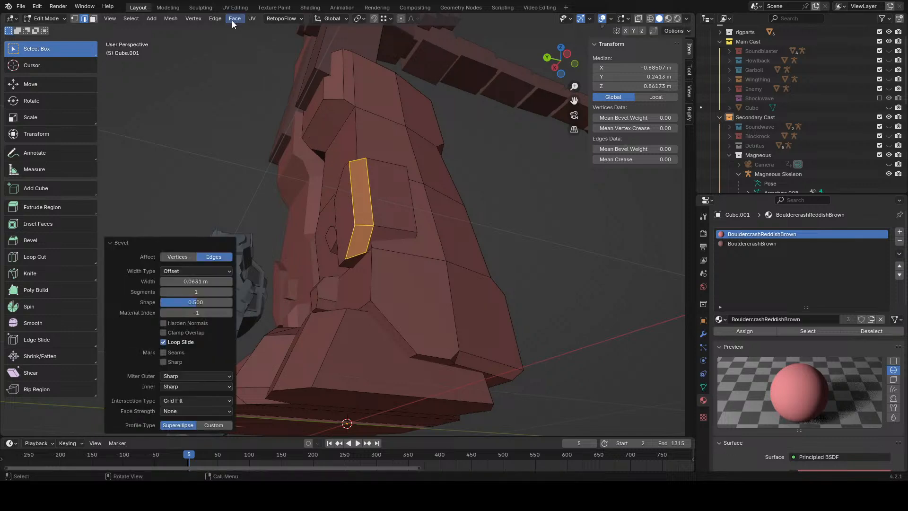
- Bevel the top rear corner edge of the raised shin plate with a width of about 0.16 m
middle_drag(398, 156, 388, 252)
click(499, 170)
click(295, 253)
middle_drag(294, 253, 382, 230)
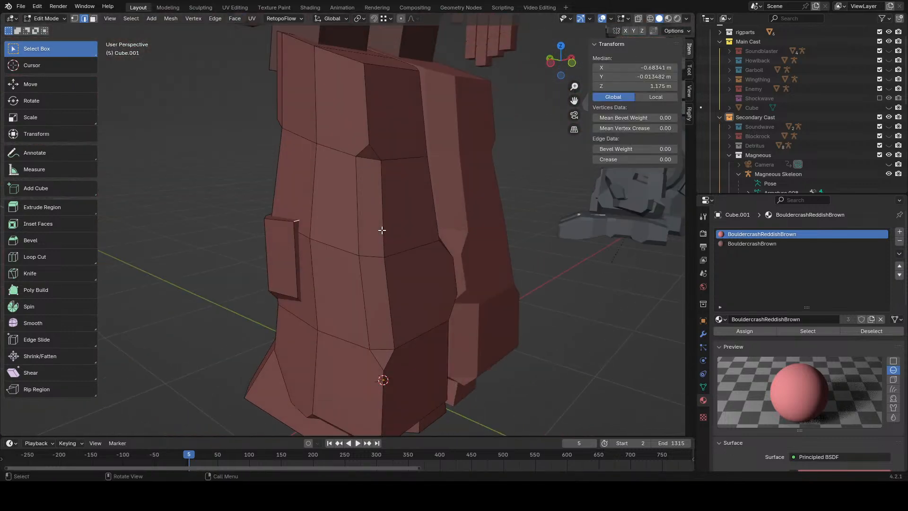
click(215, 19)
click(229, 41)
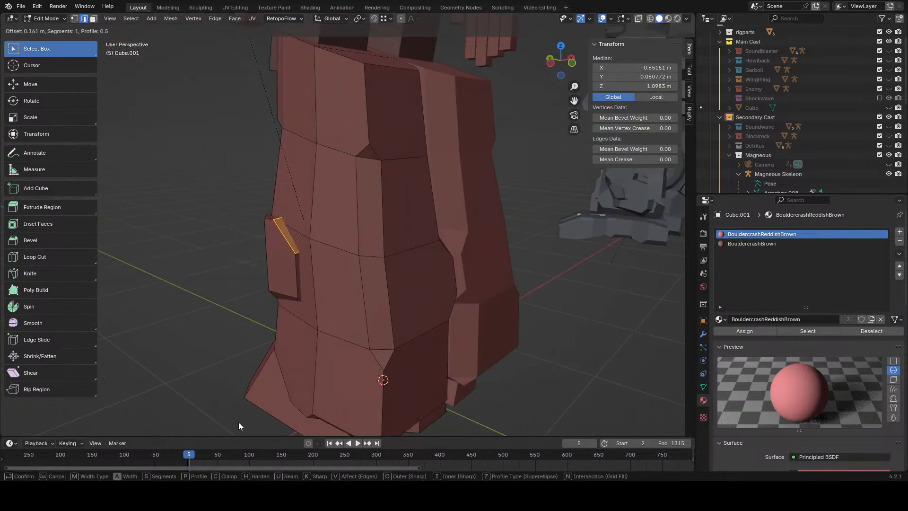
click(239, 422)
middle_drag(264, 402, 434, 267)
- Duplicate the small tilted block on the front of the shin and place the copy about 0.67 m higher, below the knee
click(456, 363)
scroll(456, 363, down, 4)
scroll(488, 281, up, 3)
middle_drag(420, 208, 373, 257)
click(369, 169)
scroll(369, 170, down, 5)
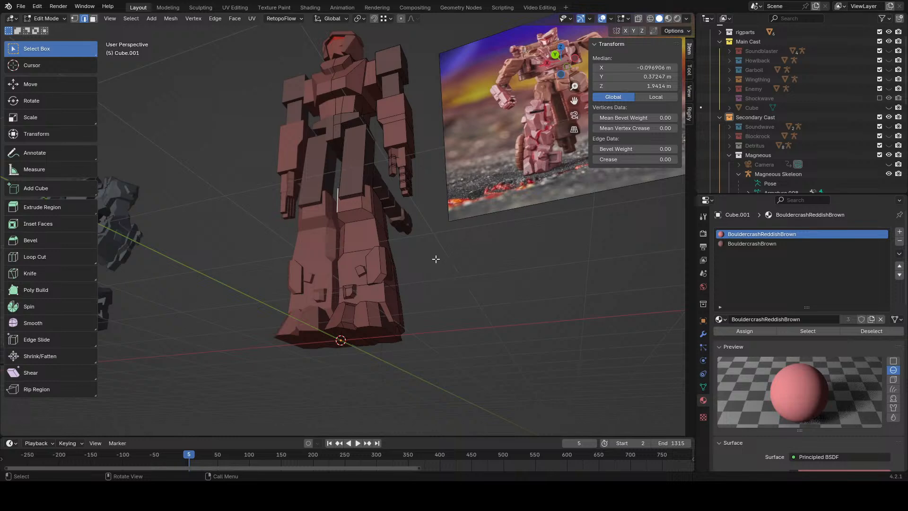
scroll(435, 259, up, 2)
shift+middle_drag(436, 259, 426, 201)
scroll(426, 201, up, 2)
click(72, 18)
middle_drag(339, 207, 374, 242)
key(shift+z)
drag(410, 279, 410, 278)
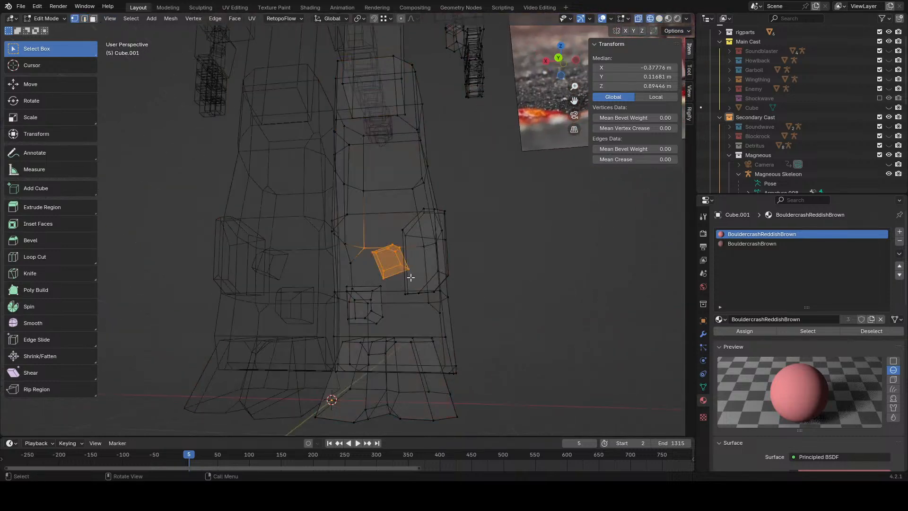
key(shift+z)
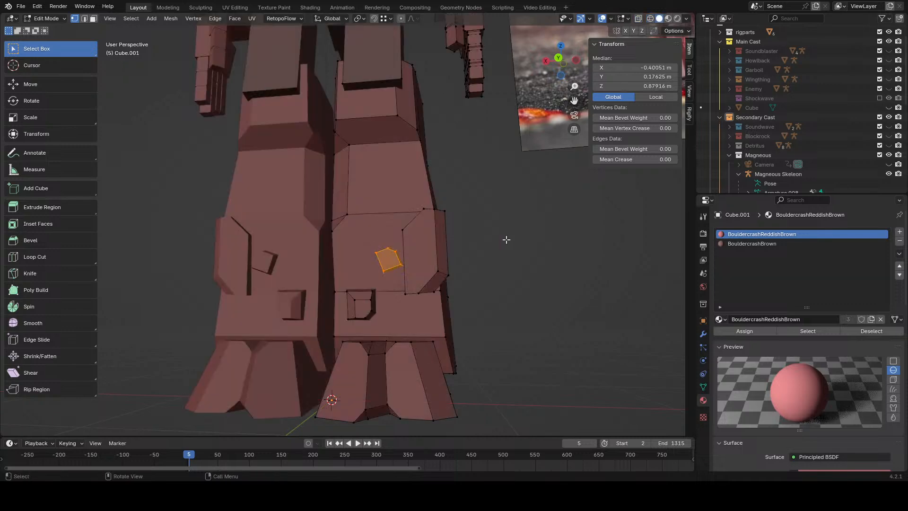
shift+middle_drag(454, 229, 371, 308)
scroll(372, 305, down, 3)
click(558, 55)
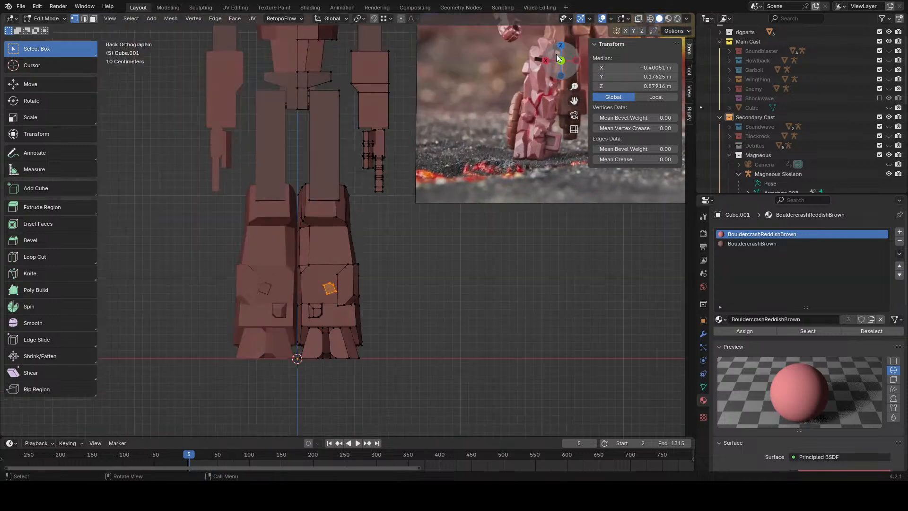
scroll(431, 285, up, 2)
key(g)
click(383, 217)
- Rotate and enlarge the block copy, and move it up about 0.11 m against the lower edge of the knee
key(r)
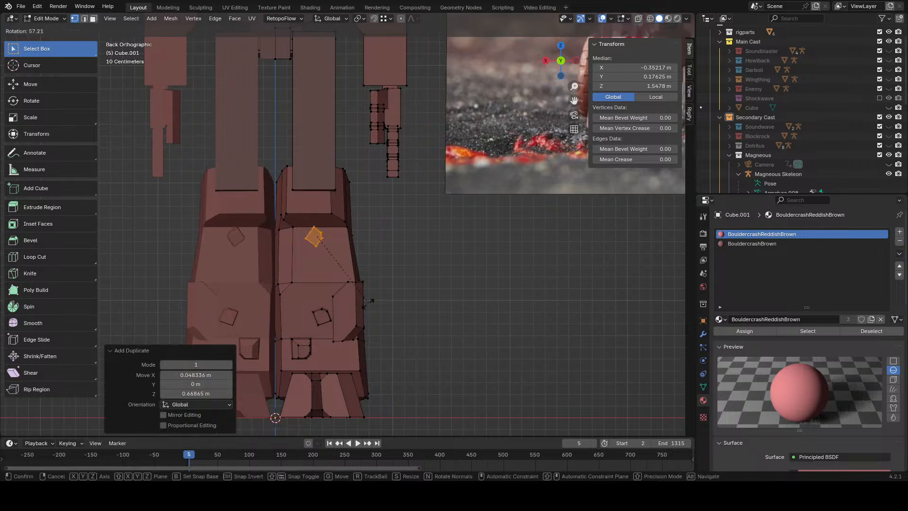
click(418, 254)
key(s)
click(510, 296)
key(g)
click(474, 290)
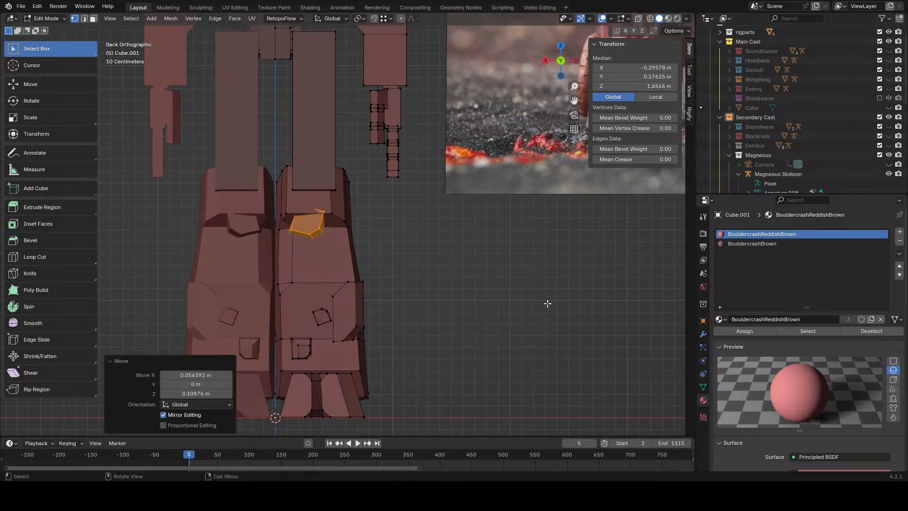
- Straighten the block copy below the knee and shift it about 0.05 m sideways toward the middle of the leg
key(r)
click(557, 260)
key(g)
click(560, 260)
key(r)
click(562, 245)
- Scale the block copy by about 1.05, stretch it along Z and reposition it under the knee
key(s)
click(553, 251)
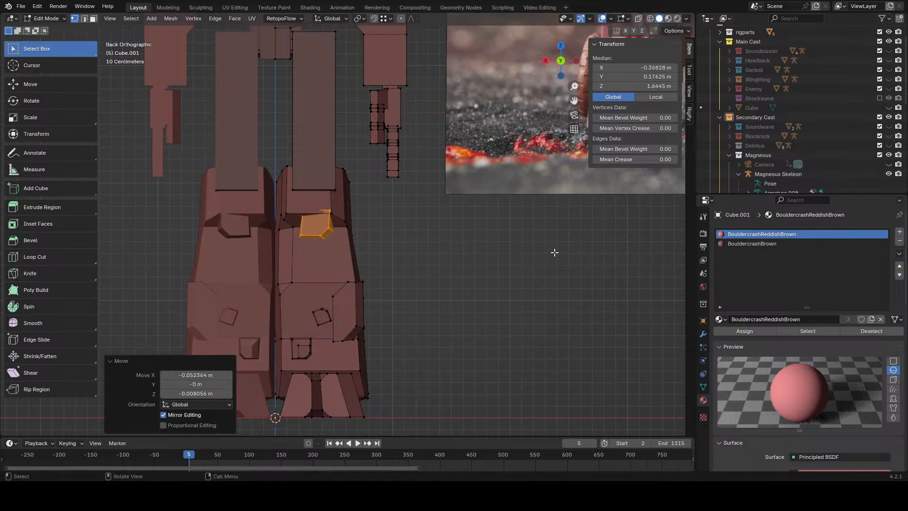
key(s)
key(z)
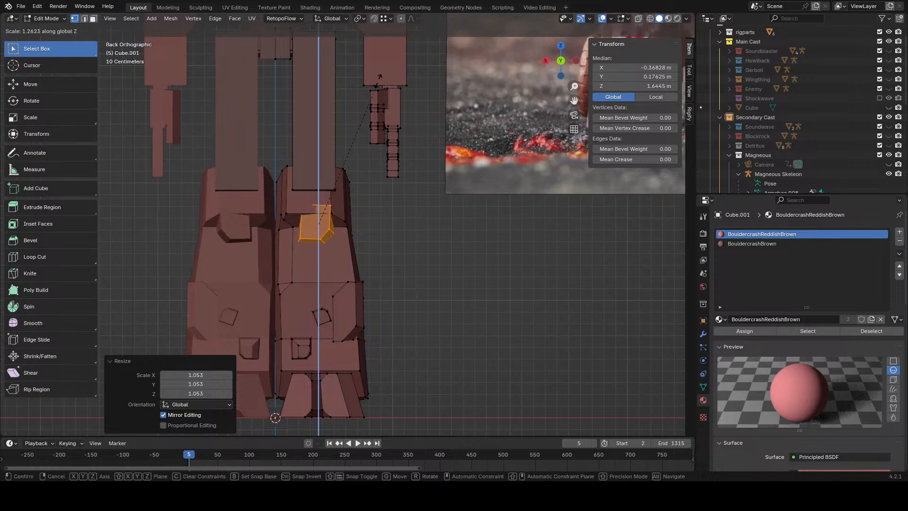
click(377, 56)
key(g)
click(383, 219)
- Tilt and reposition the block copy so it sits against the front surface below the knee, and deselect it
middle_drag(437, 252, 472, 260)
key(r)
click(450, 198)
key(g)
click(451, 207)
key(r)
click(464, 273)
key(r)
click(466, 300)
key(g)
middle_drag(466, 300, 393, 310)
click(460, 281)
scroll(460, 282, down, 6)
click(513, 294)
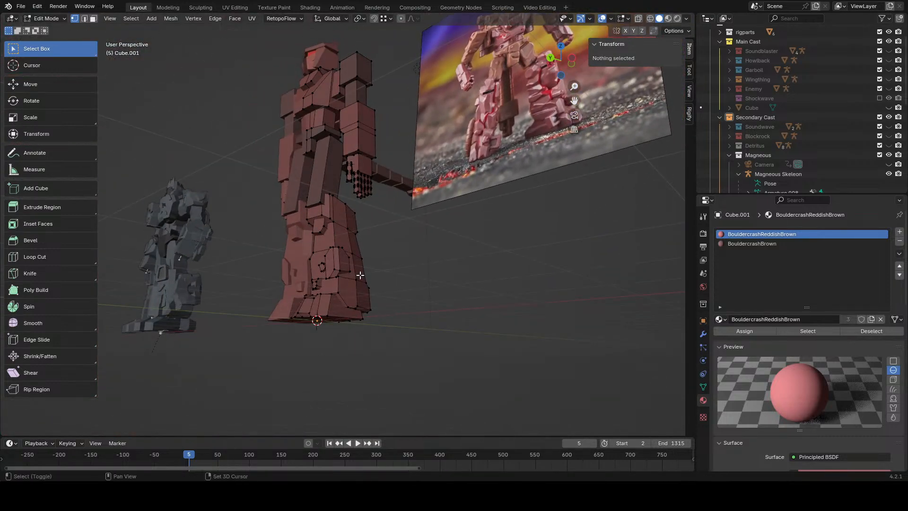
- Extrude the front face of the upper shin about 0.08 m outward and scale it down to taper the block
middle_drag(553, 58, 338, 238)
scroll(339, 239, up, 4)
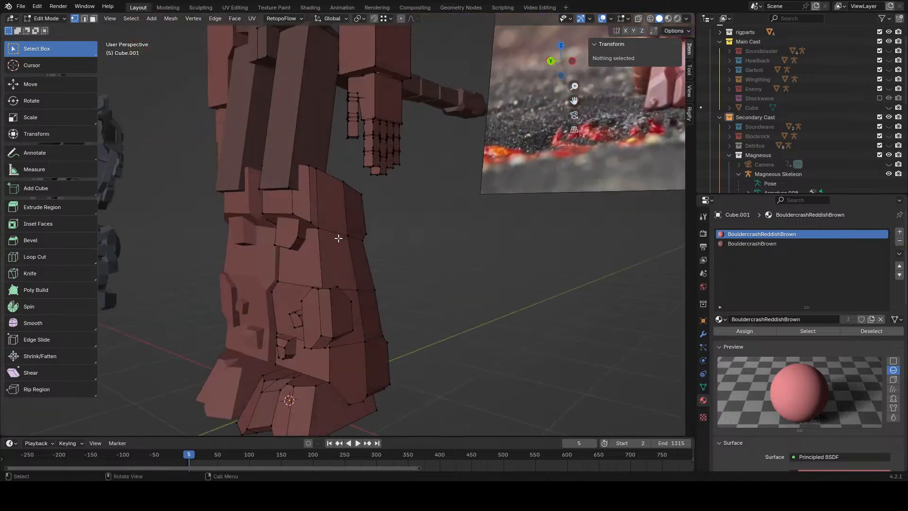
click(286, 273)
key(KP_Decimal)
scroll(400, 206, up, 2)
middle_drag(400, 205, 395, 227)
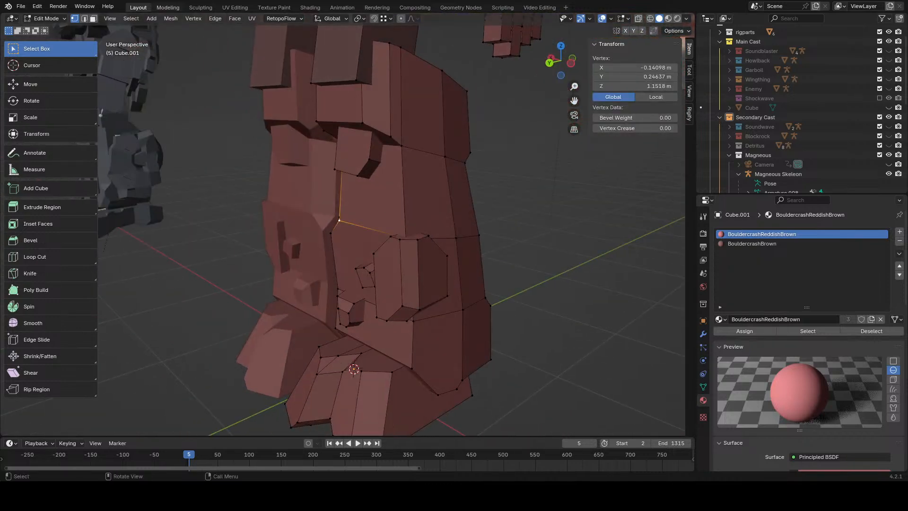
click(93, 19)
click(361, 187)
key(e)
click(486, 186)
key(s)
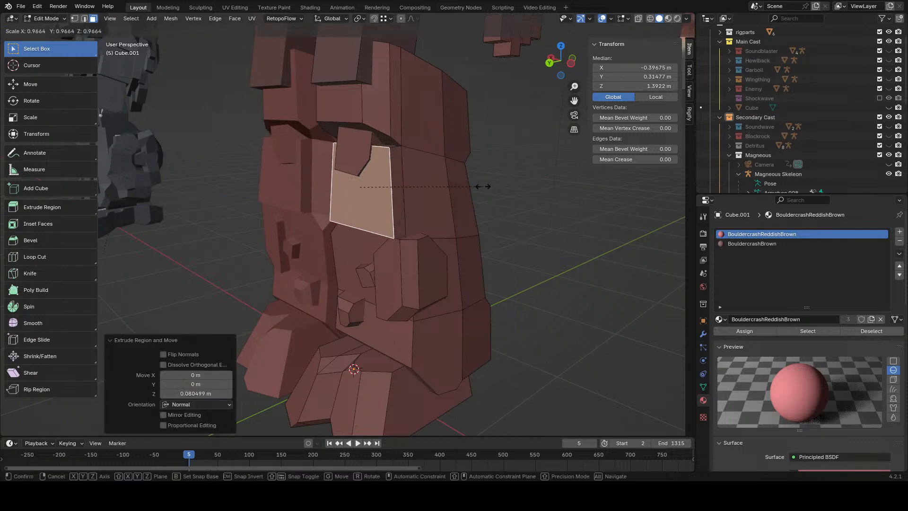
click(452, 187)
middle_drag(452, 187, 356, 207)
- Bevel the lower outer corner edge of the extruded upper shin block with a width of about 0.142 m
click(85, 19)
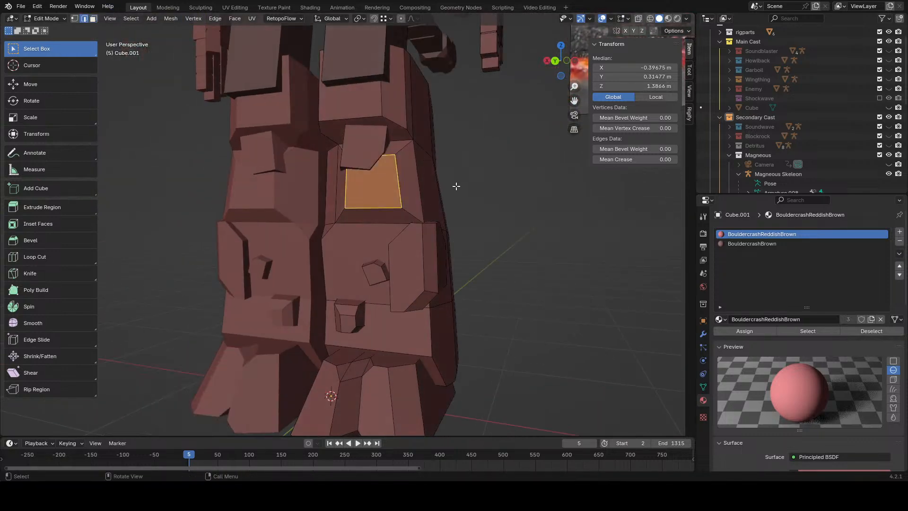
click(409, 218)
key(ctrl+b)
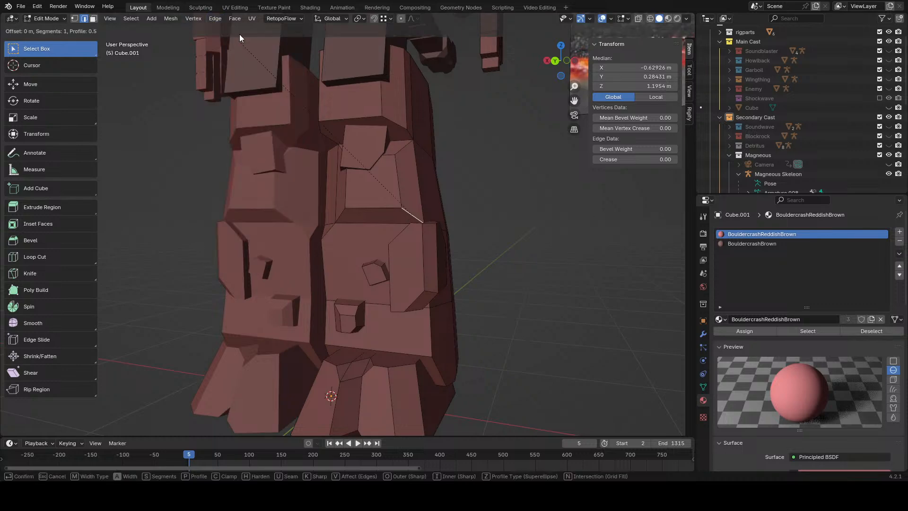
click(237, 428)
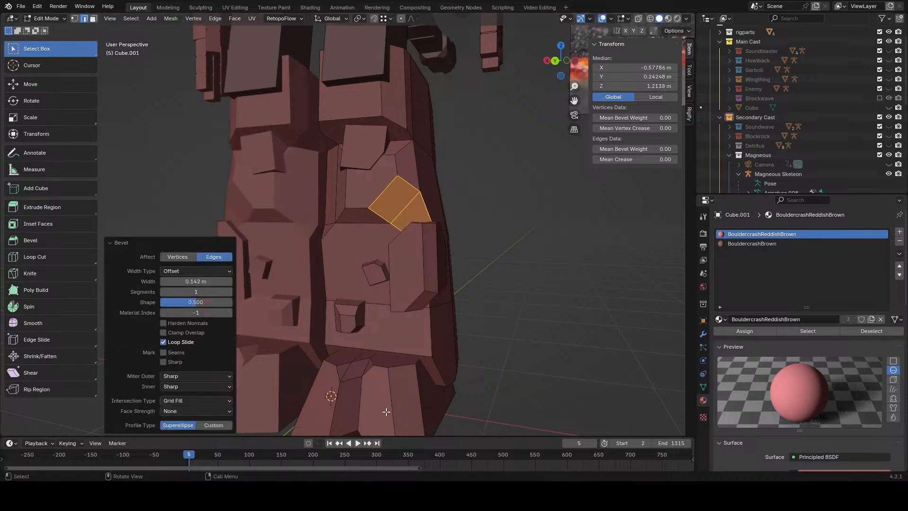
- Try to rotate the faces under the knee by -13.9° and lower them along Z in the orthographic view
middle_drag(384, 410, 312, 108)
click(94, 19)
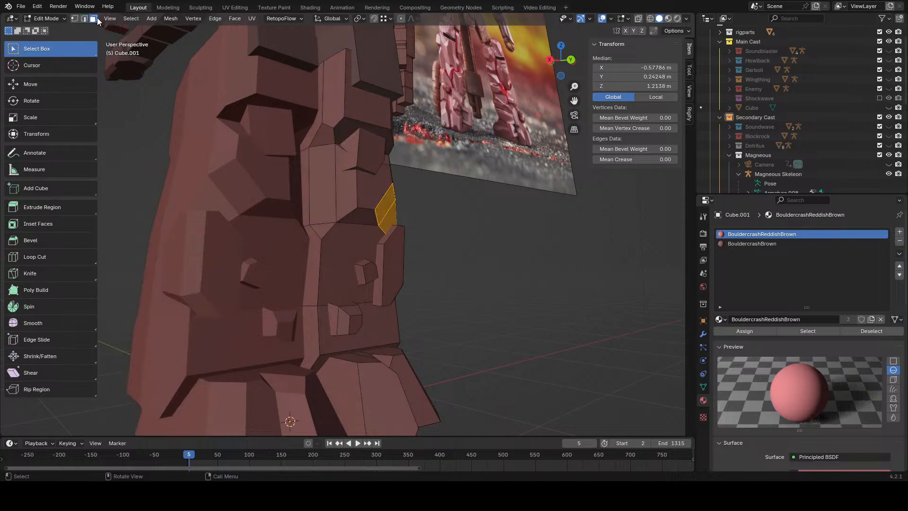
click(340, 142)
middle_drag(340, 142, 302, 144)
shift+click(396, 149)
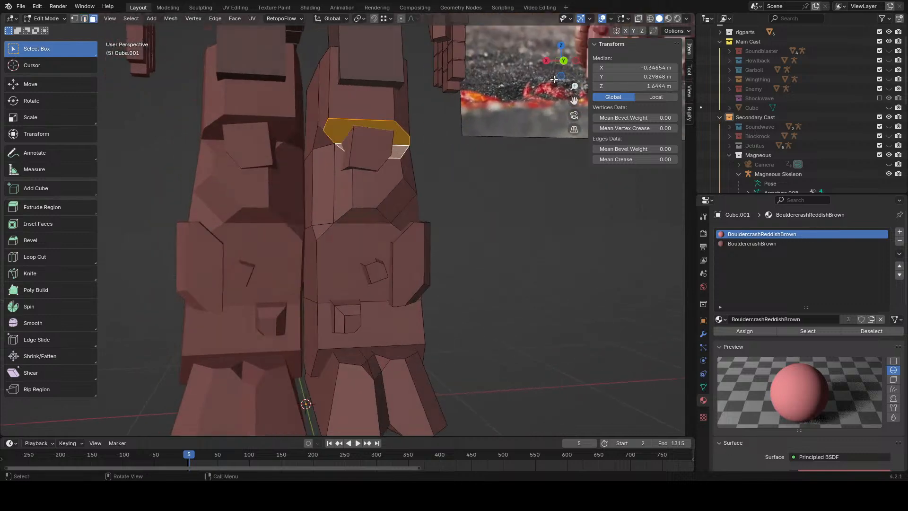
key(ctrl+KP_1)
key(r)
click(532, 172)
key(g)
key(z)
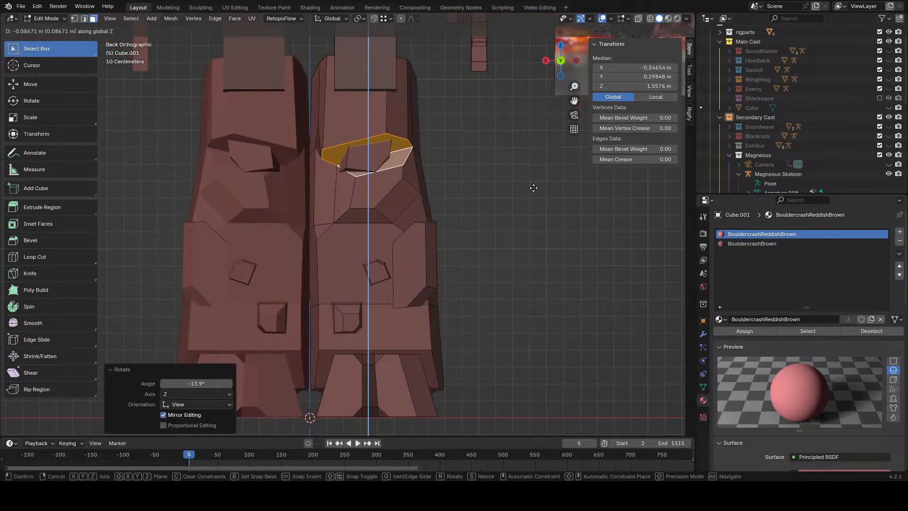
click(532, 182)
- Try to lower the small inner face under the knee about 0.127 m along Z and stretch it vertically
middle_drag(488, 230, 511, 196)
click(506, 196)
click(313, 158)
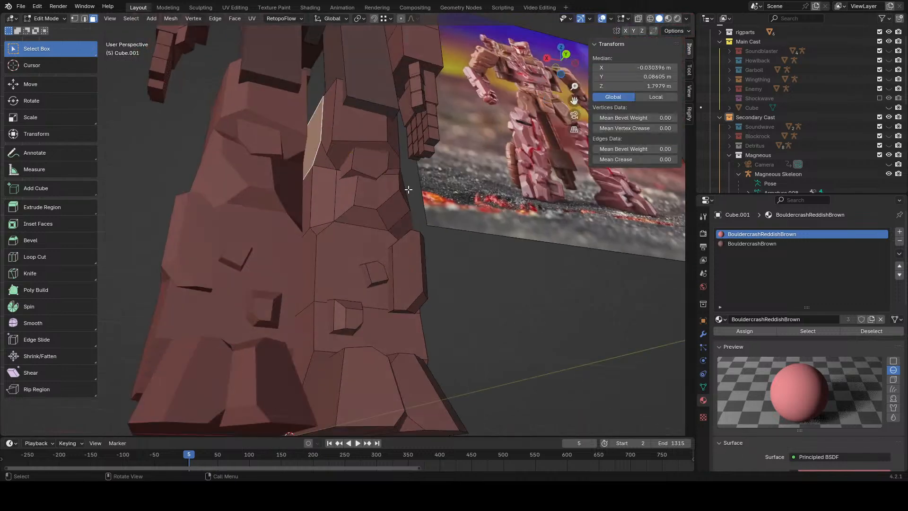
key(g)
key(z)
click(335, 170)
key(s)
key(z)
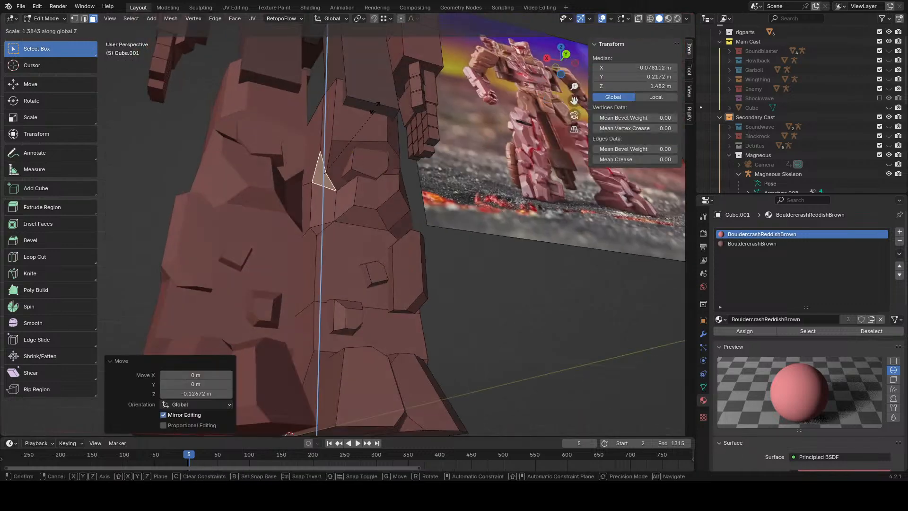
click(340, 195)
- Undo the rotation, moves and scaling of the faces under the knee
mouse_move(401, 227)
middle_down()
mouse_move(338, 248)
mouse_move(449, 233)
mouse_move(437, 239)
middle_up()
key(ctrl+z)
key(ctrl+z)
key(ctrl+z)
key(ctrl+z)
key(ctrl+z)
key(ctrl+z)
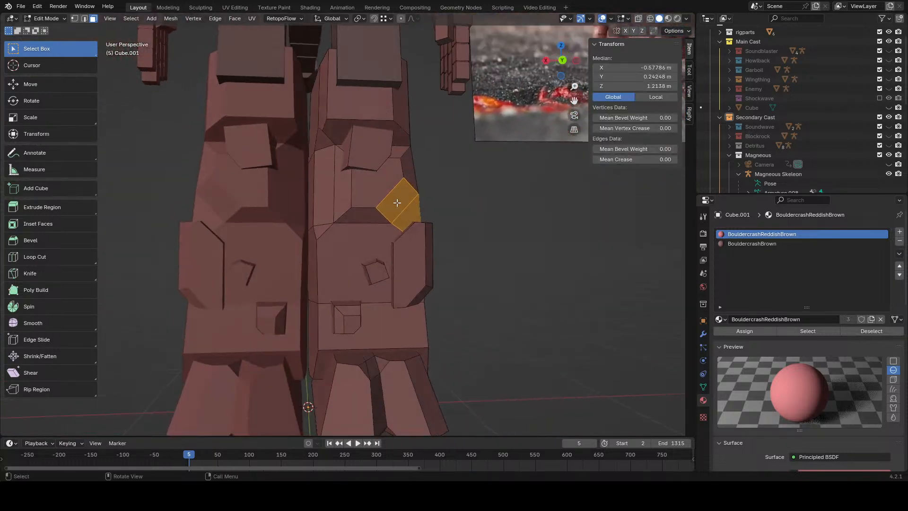
- Undo the lower outer corner bevel of the upper shin block and restore it again
click(398, 161)
key(ctrl+z)
key(ctrl+z)
key(z)
key(Escape)
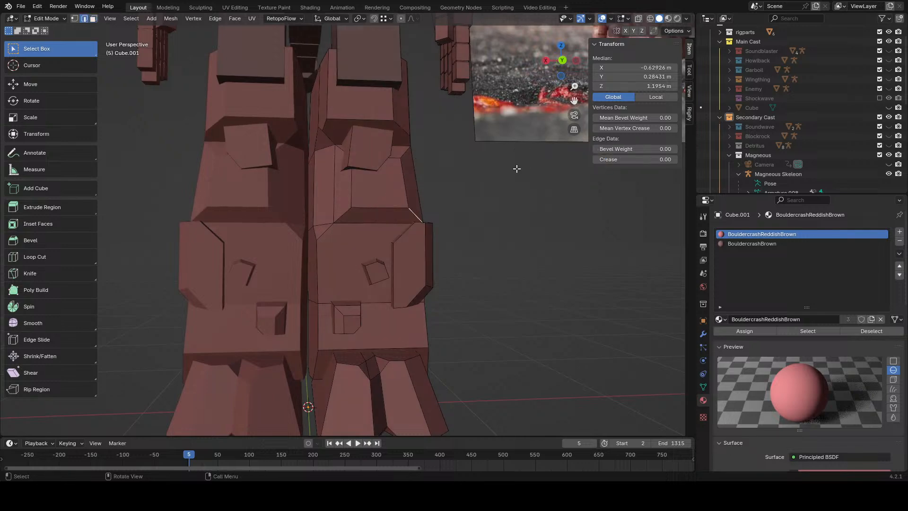
key(ctrl+shift+z)
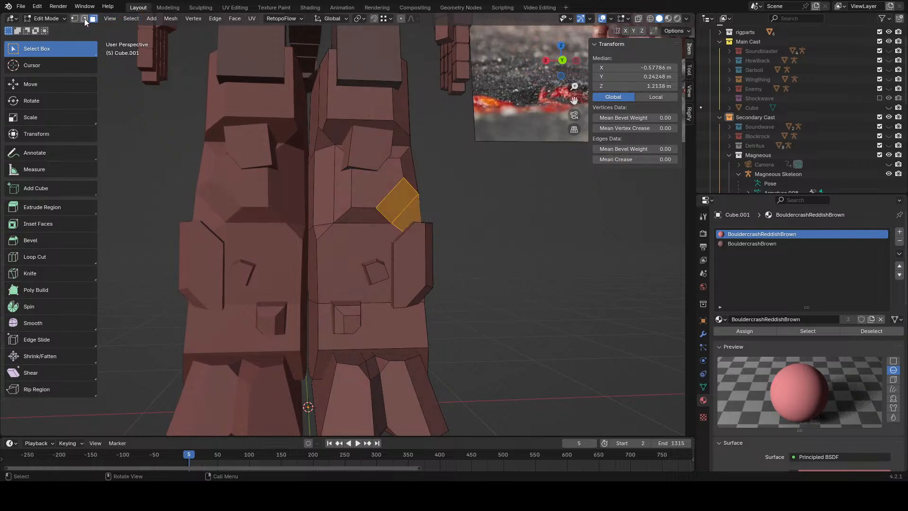
- Bevel the connected edges under the knee's inner corner with a width of about 0.073 m, and clear the selection
click(84, 18)
shift+middle_drag(358, 178, 350, 262)
middle_drag(288, 236, 339, 223)
scroll(339, 223, up, 3)
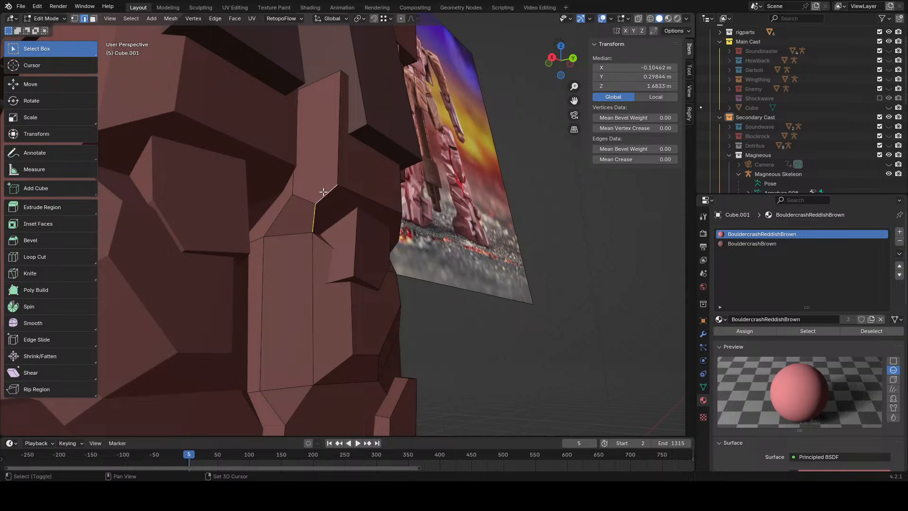
click(210, 21)
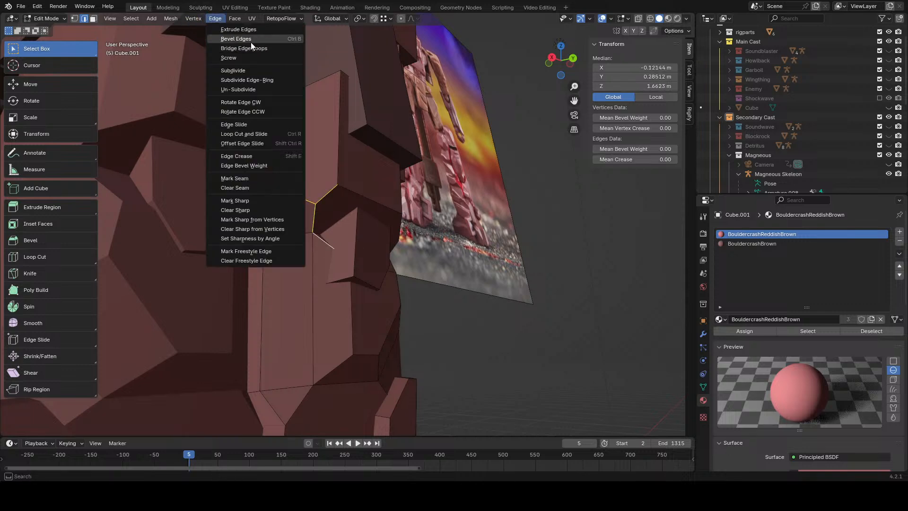
click(236, 40)
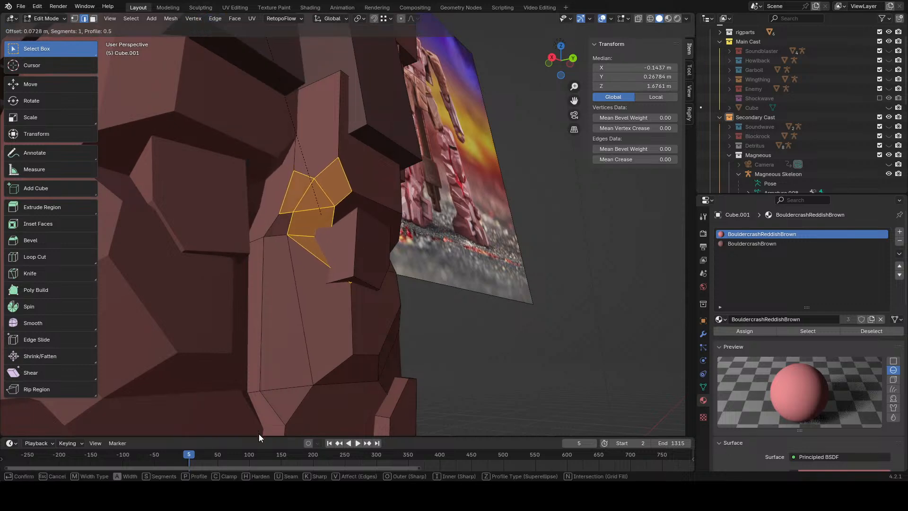
click(260, 434)
middle_drag(563, 284, 484, 300)
scroll(492, 330, down, 5)
mouse_move(491, 331)
middle_down()
mouse_move(523, 290)
mouse_move(483, 326)
middle_up()
click(482, 323)
- Bevel the short edge at the knee's lower inner corner with a width of about 0.106 m
scroll(457, 259, up, 4)
scroll(456, 258, up, 2)
middle_drag(457, 258, 477, 265)
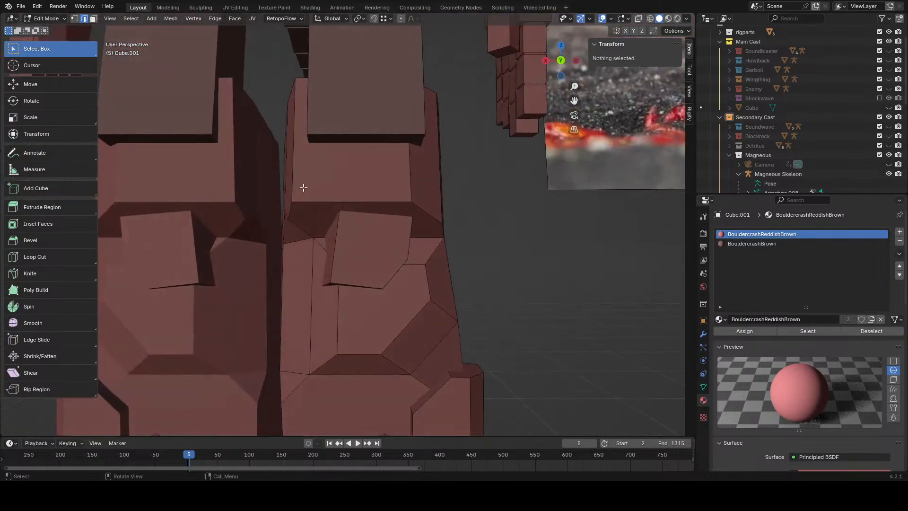
click(300, 187)
middle_drag(303, 186, 331, 177)
middle_drag(277, 207, 296, 204)
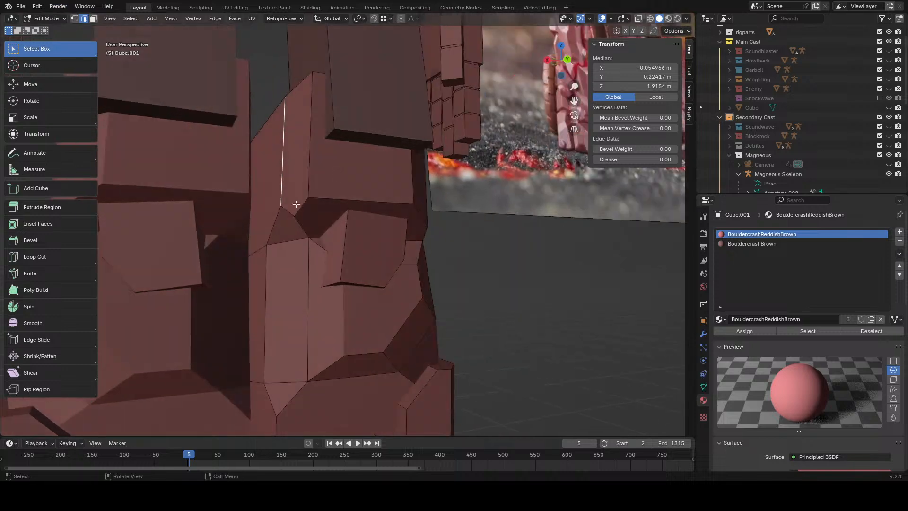
click(215, 18)
click(231, 39)
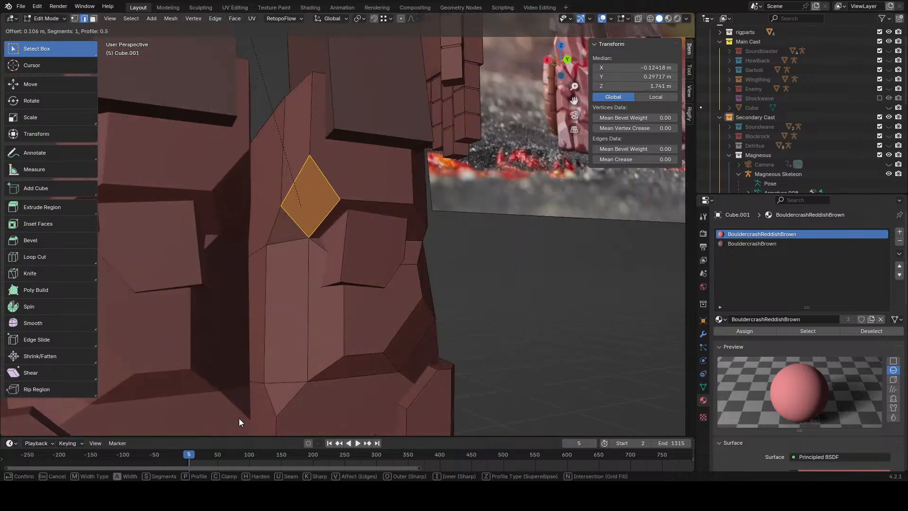
click(239, 414)
- Merge all of the mesh's vertices by distance and clear the selection
scroll(503, 292, down, 4)
key(a)
mouse_move(503, 291)
middle_down()
mouse_move(468, 300)
mouse_move(513, 302)
middle_up()
key(m)
key(b)
click(495, 326)
- Try to bevel the two connected edges at the shin's inner front corner below the knee
scroll(406, 320, up, 3)
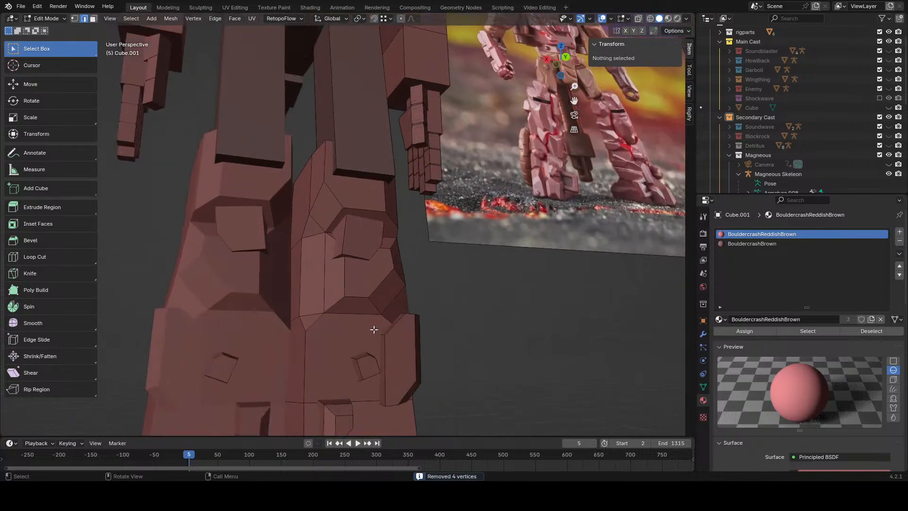
click(328, 325)
shift+click(311, 340)
shift+middle_drag(311, 340, 372, 278)
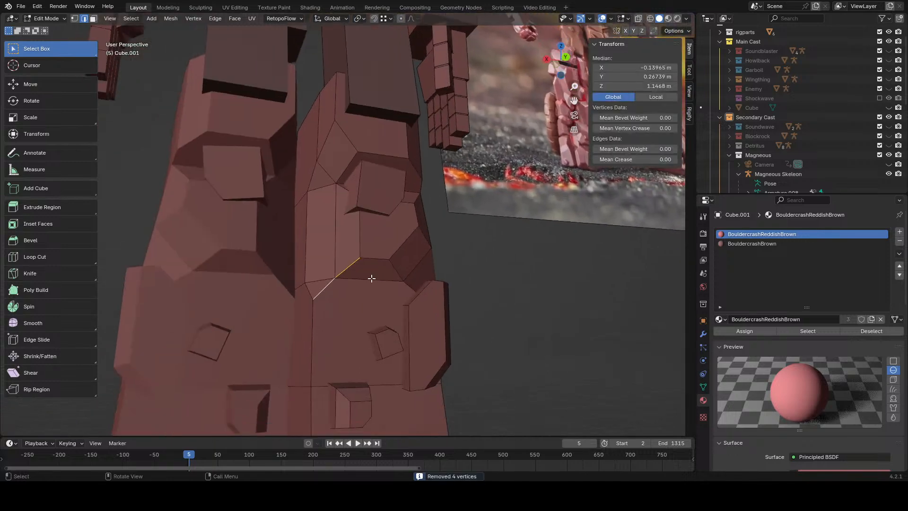
click(215, 18)
click(225, 39)
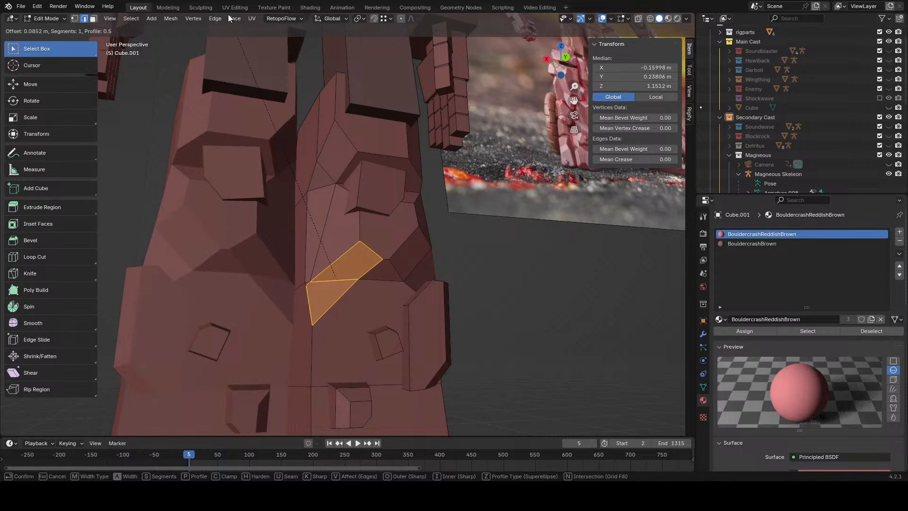
click(227, 434)
- Undo the last bevel on the shin's inner front corner and the edge selection for it
scroll(421, 350, down, 6)
middle_drag(464, 333, 409, 273)
key(ctrl+z)
key(ctrl+z)
key(ctrl+z)
- Examine the shape of both lower legs from behind and from the sides
scroll(401, 351, up, 4)
scroll(431, 330, up, 3)
click(413, 314)
scroll(438, 197, down, 7)
middle_drag(289, 159, 443, 212)
scroll(486, 207, down, 3)
scroll(443, 213, up, 3)
middle_drag(378, 211, 415, 209)
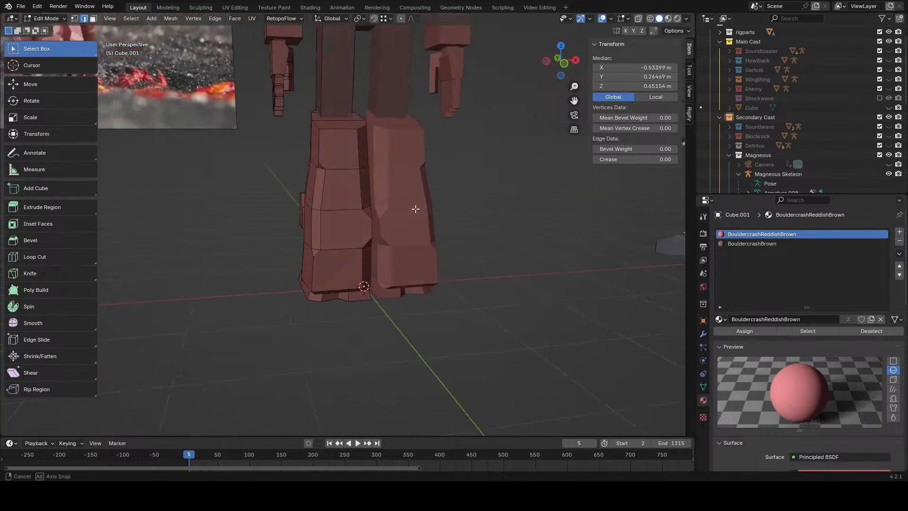
middle_drag(350, 191, 385, 190)
scroll(385, 191, up, 1)
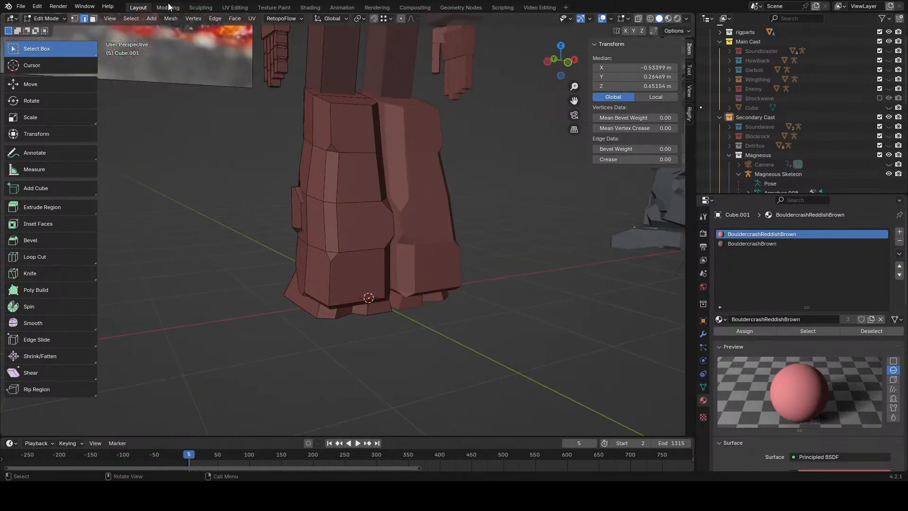
- Enlarge the small rocky block on the front of the shin and move it up beside the outer armor plate
click(92, 18)
middle_drag(293, 189, 416, 200)
click(389, 196)
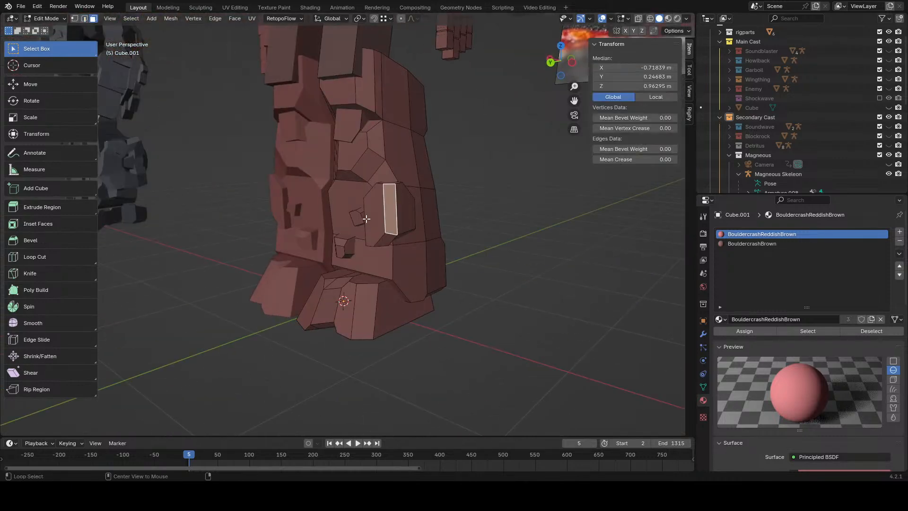
click(75, 19)
key(s)
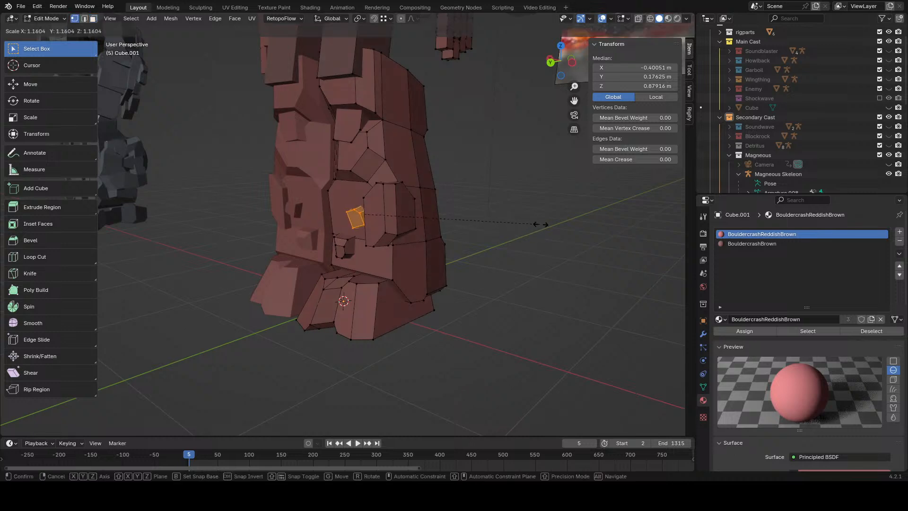
click(544, 224)
middle_drag(396, 238, 423, 240)
key(g)
click(421, 207)
middle_drag(420, 194, 448, 209)
key(g)
click(447, 210)
- Scale down the front face of the small block on the upper shin to taper it
scroll(411, 209, up, 2)
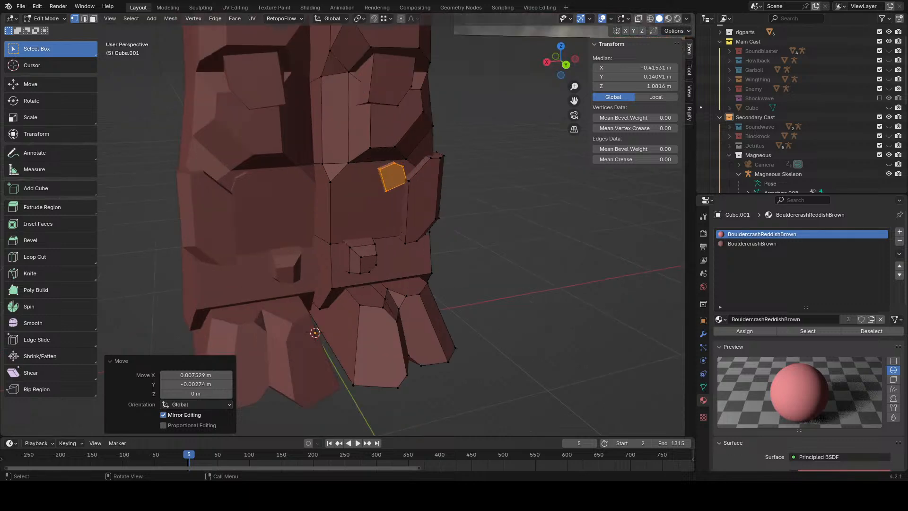
click(93, 19)
click(392, 180)
key(s)
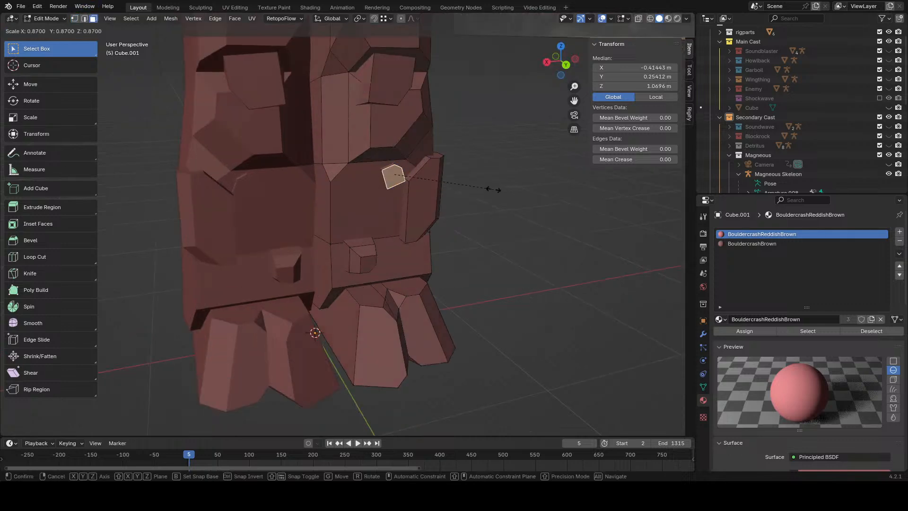
click(463, 190)
- Select the side faces around the small shin block, rescale them and nudge the block into place against the shin
scroll(428, 166, up, 3)
alt+click(417, 130)
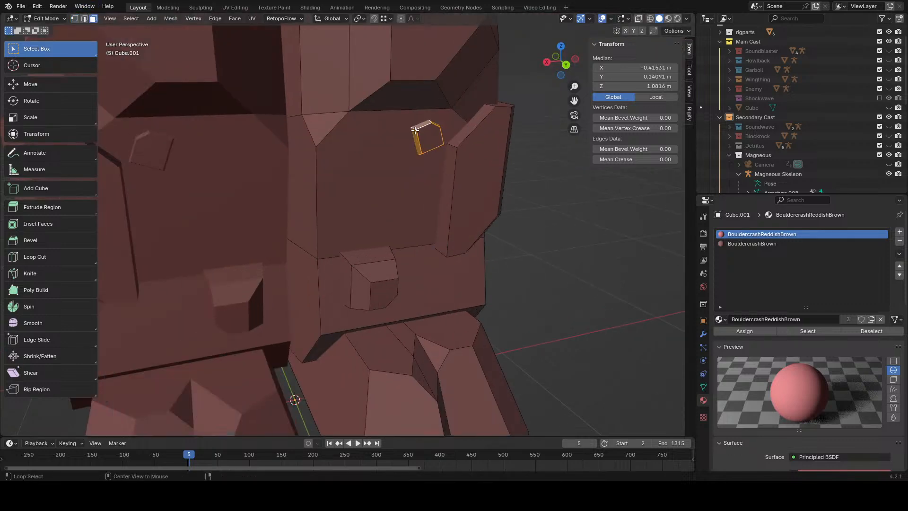
key(s)
click(539, 175)
key(g)
click(528, 169)
middle_drag(528, 169, 426, 222)
key(g)
click(490, 175)
- Duplicate the small shin block, place the copy behind the leg and rotate it about 174° in the view
scroll(473, 181, down, 6)
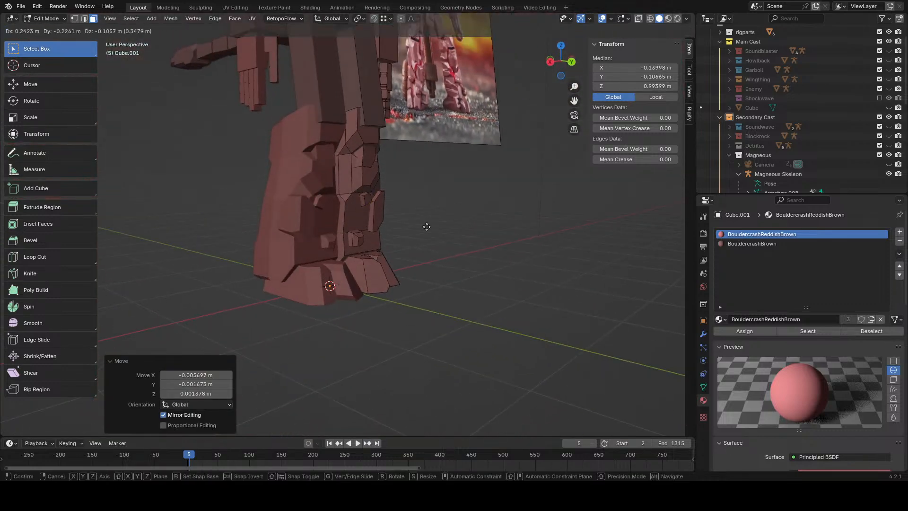
key(shift+d)
key(r)
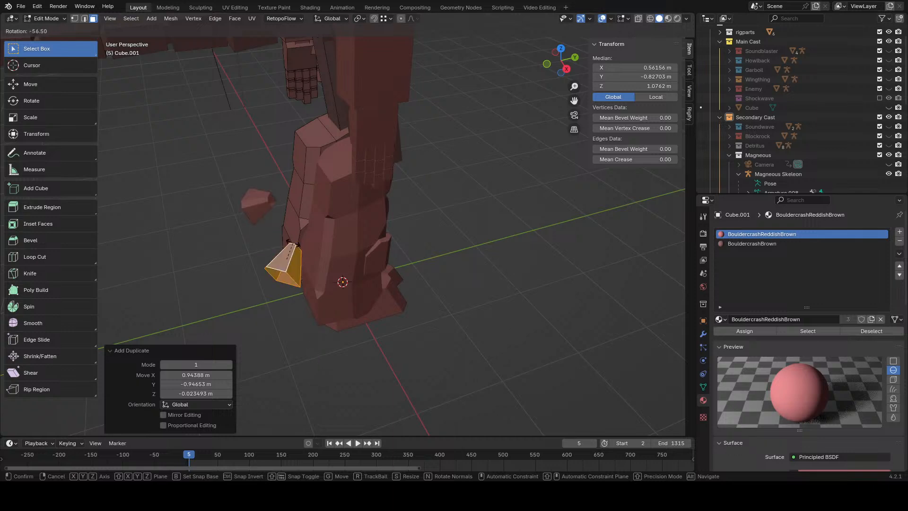
right_click(307, 245)
middle_drag(438, 214, 424, 214)
key(r)
click(274, 274)
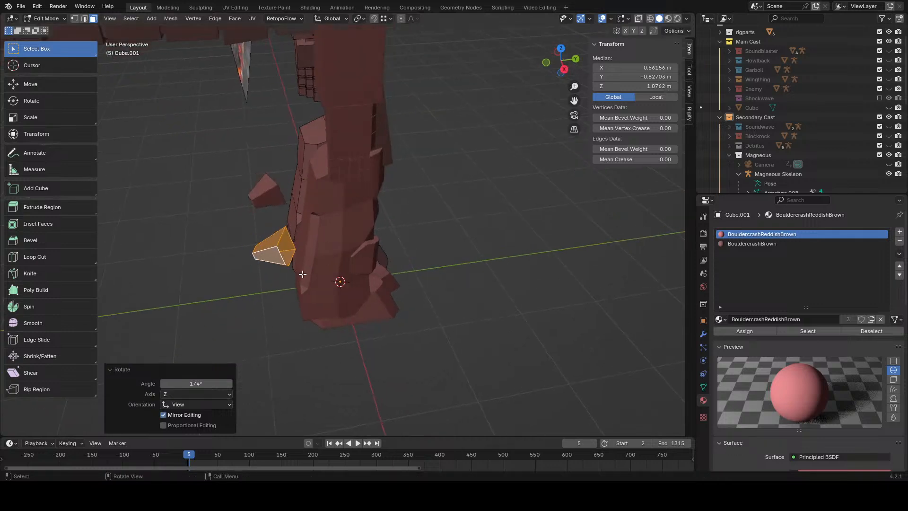
- Move the duplicated block against the back of the calf and rotate it, including about Z, to sit on the surface
key(g)
click(372, 271)
middle_drag(379, 273, 391, 318)
key(r)
key(z)
click(416, 289)
middle_drag(416, 290, 381, 196)
key(r)
click(366, 289)
key(g)
click(385, 296)
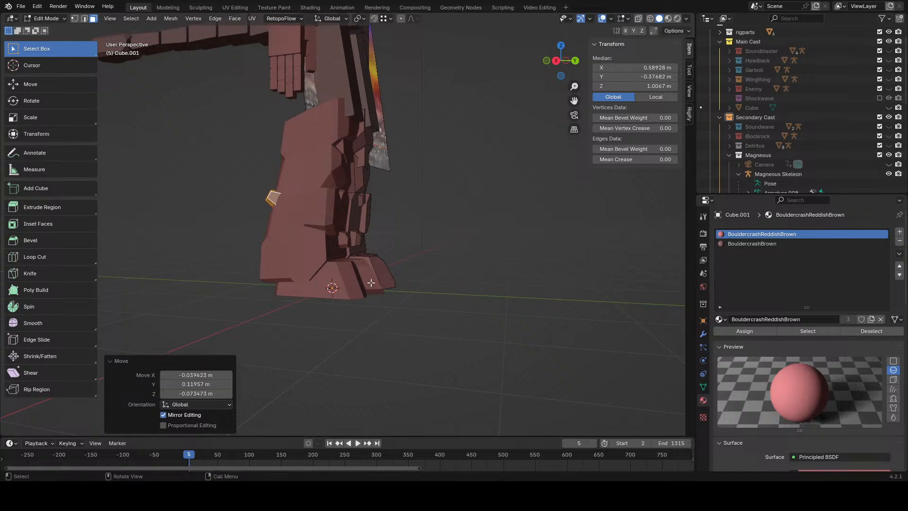
- Duplicate the block on the back of the calf and fit the copy higher up on the calf
middle_drag(371, 283, 462, 292)
middle_drag(243, 157, 296, 160)
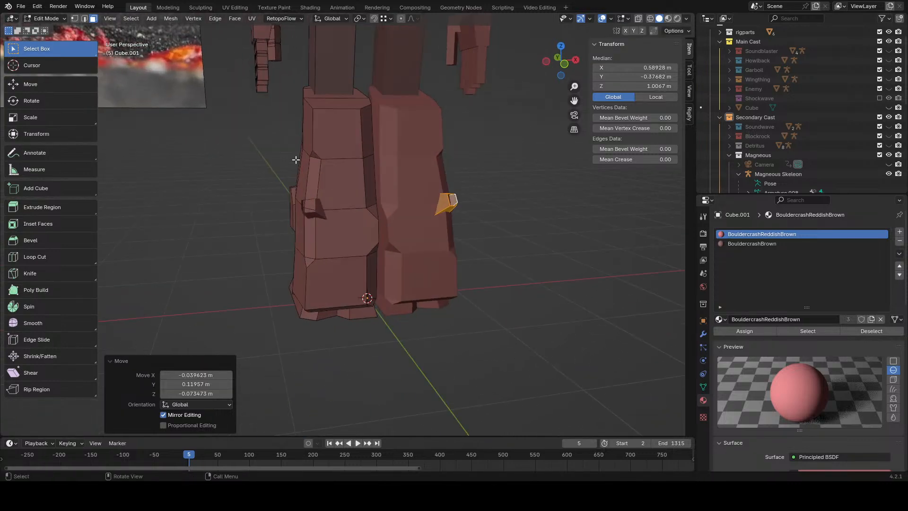
click(84, 18)
scroll(487, 152, up, 3)
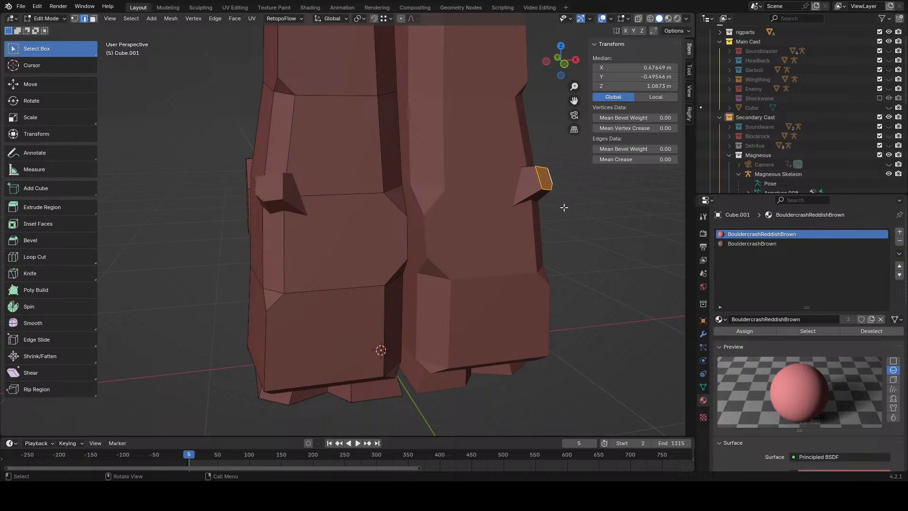
middle_drag(565, 208, 218, 78)
middle_drag(400, 100, 442, 132)
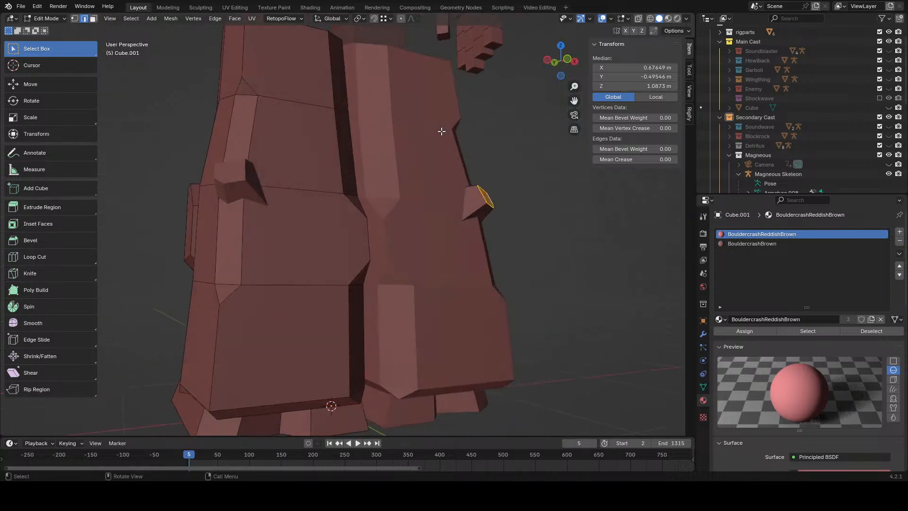
click(94, 18)
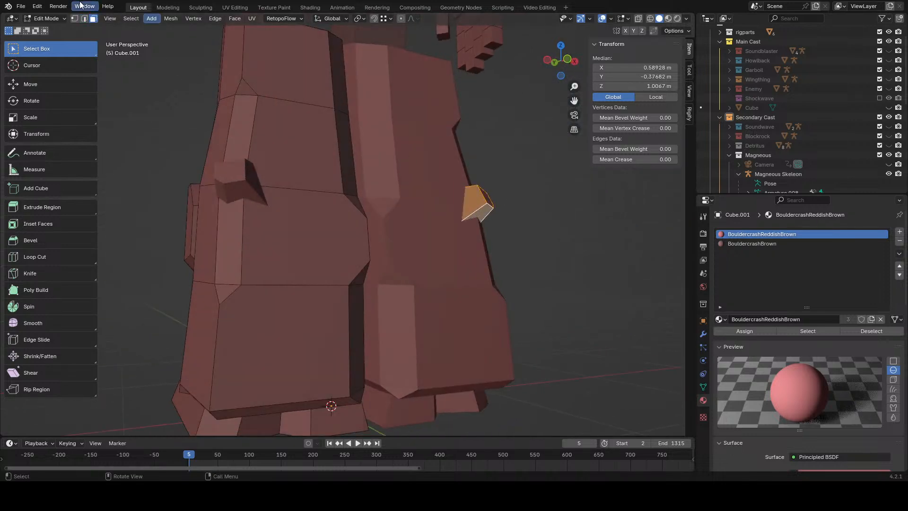
click(74, 19)
scroll(426, 203, down, 2)
key(shift+d)
click(452, 172)
middle_drag(452, 173, 420, 199)
key(g)
click(432, 214)
- Duplicate the upper calf block again, shrink the copy and move it near the top of the calf
key(shift+d)
click(424, 190)
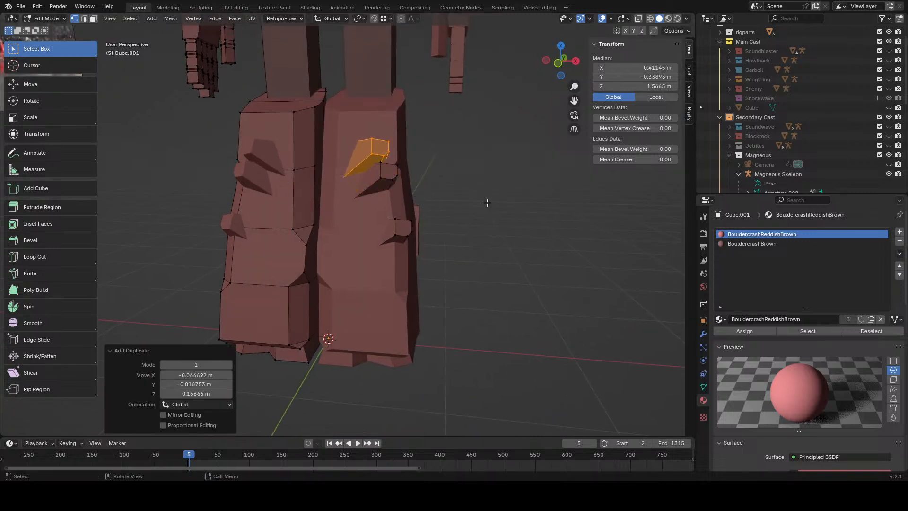
key(s)
click(432, 202)
key(g)
click(476, 189)
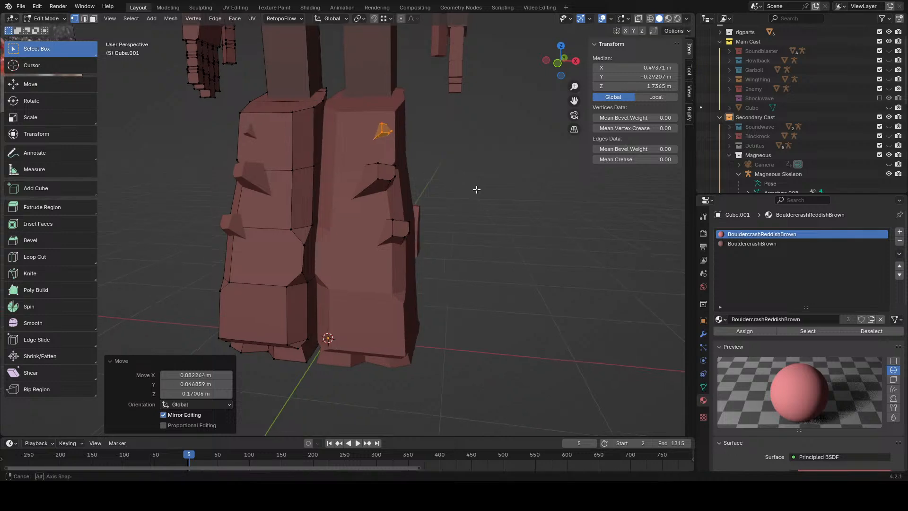
- Rotate the small top calf block, push it against the surface and clear the selection
middle_drag(476, 189, 454, 220)
key(r)
click(507, 220)
key(g)
click(506, 207)
middle_drag(506, 207, 483, 207)
click(482, 237)
- Duplicate the lower back edge of the heel, shorten the copy and center it across the heel
scroll(482, 262, down, 3)
middle_drag(482, 261, 232, 309)
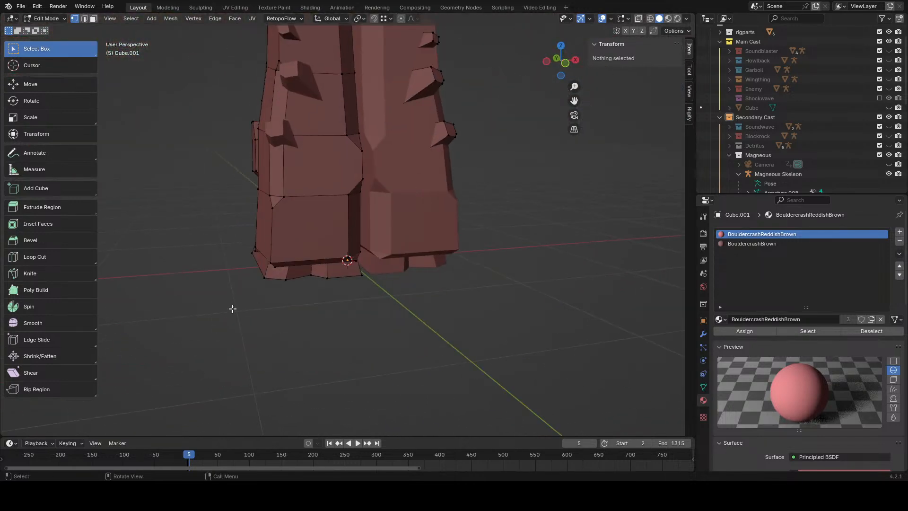
click(273, 261)
shift+click(346, 258)
key(shift+d)
click(349, 258)
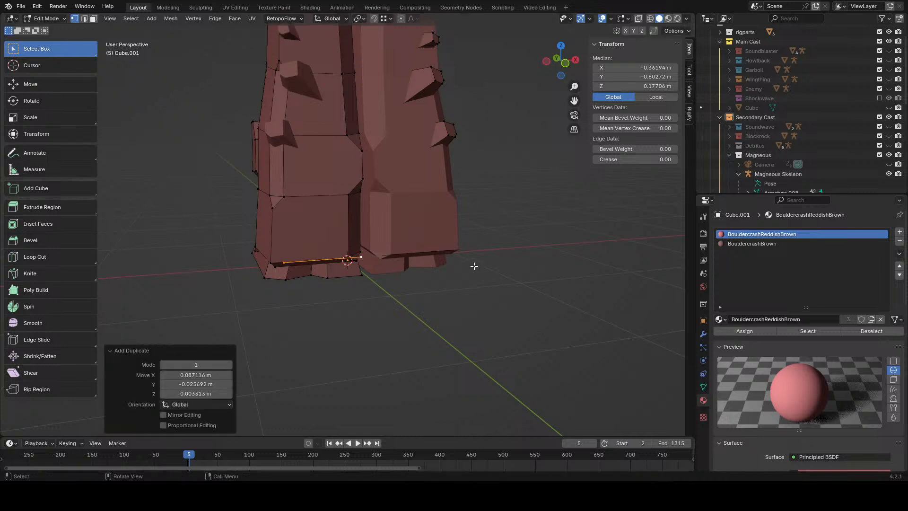
key(s)
click(461, 264)
middle_drag(460, 264, 438, 256)
key(g)
click(437, 262)
- Extrude the duplicated heel edge straight up into a panel and shift its top edge outward along Y
key(e)
right_click(438, 213)
key(g)
key(z)
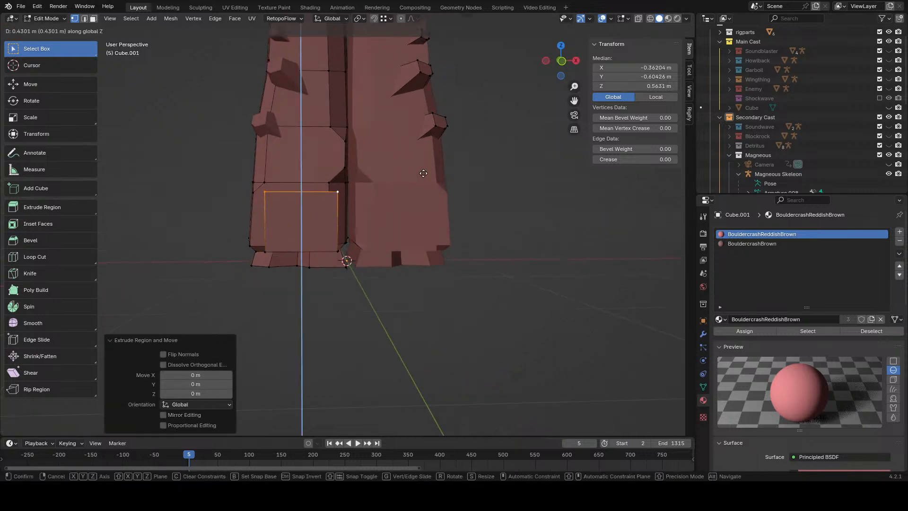
click(465, 213)
middle_drag(466, 213, 381, 232)
key(y)
click(364, 238)
- Extrude the panel's top edge upward to a height of 1 m and move it about 0.068 m along Y toward the leg
key(e)
right_click(362, 223)
key(g)
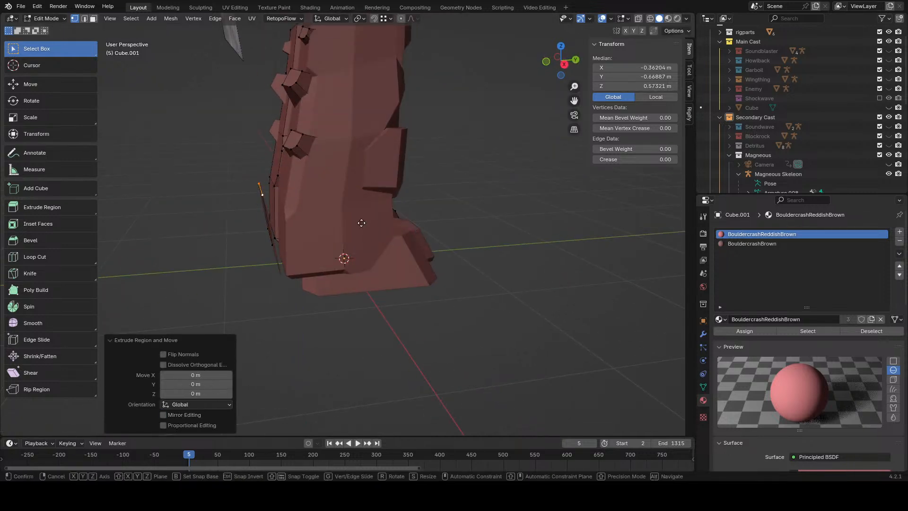
key(z)
click(361, 174)
key(g)
key(y)
click(244, 179)
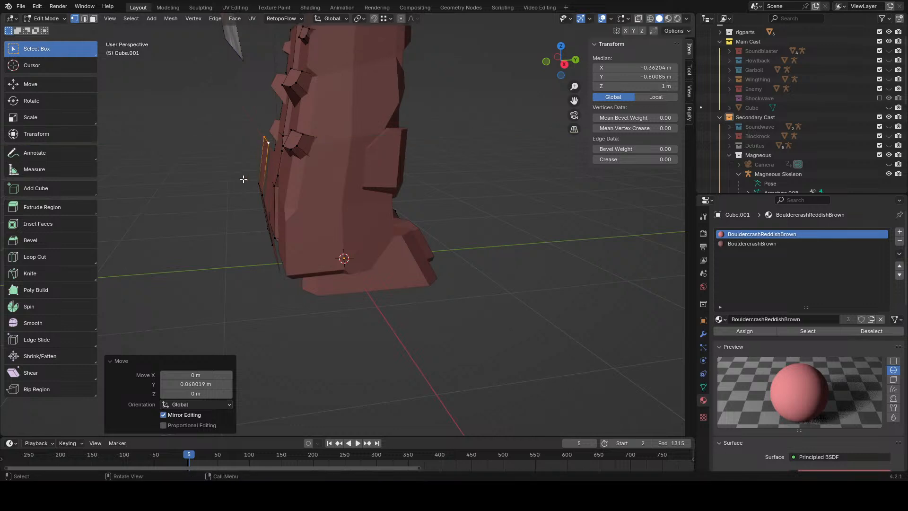
- Extrude both heel panel faces about 0.295 m into the leg to form a solid block
middle_drag(244, 179, 125, 60)
click(94, 19)
click(267, 182)
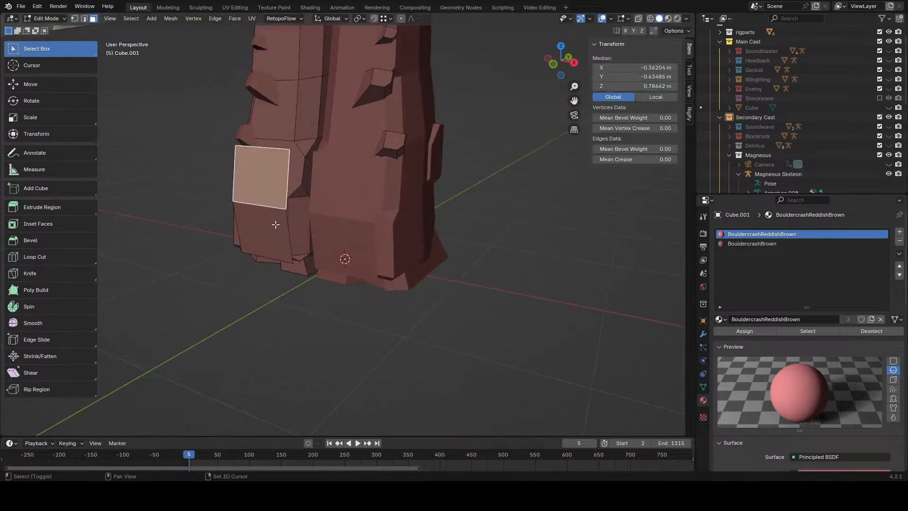
shift+click(274, 228)
key(e)
middle_drag(539, 271, 375, 183)
click(521, 264)
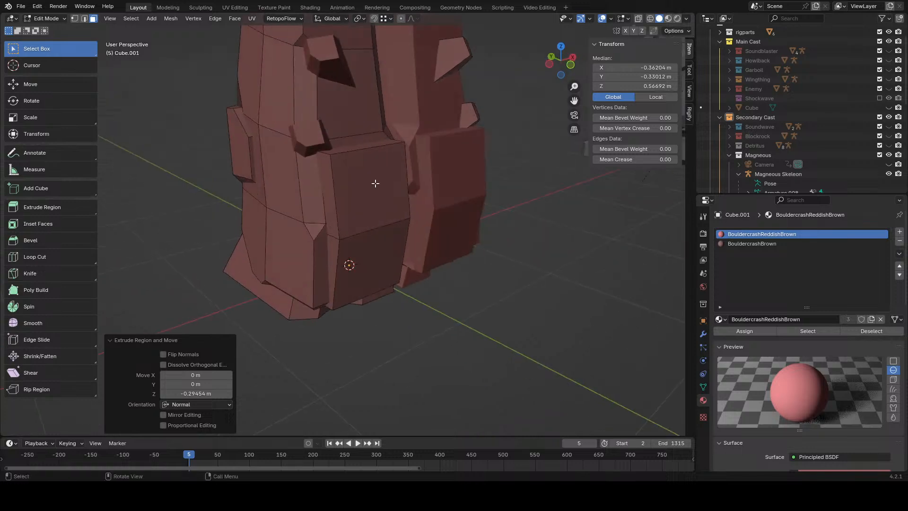
- Lower the outer top edge of the heel block along Z
key(2)
click(322, 158)
key(g)
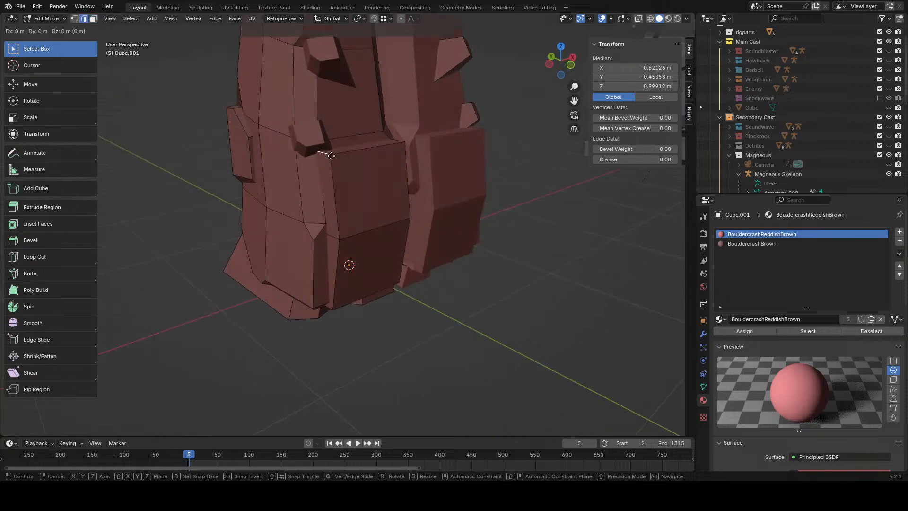
key(z)
click(331, 178)
- Bevel the inner top edge of the heel block and clear the selection
middle_drag(330, 178, 293, 133)
click(327, 138)
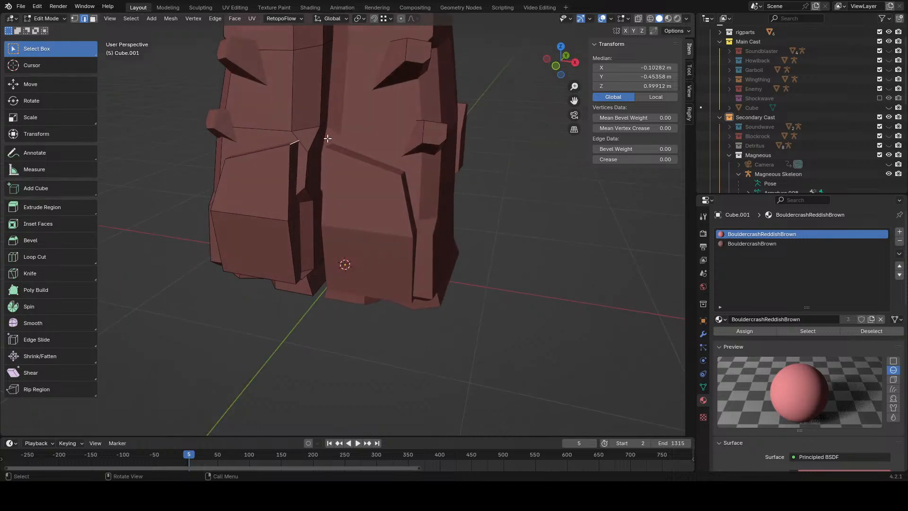
click(216, 20)
click(245, 41)
click(245, 422)
click(487, 376)
- Bevel the outer bottom edge of the heel block
middle_drag(501, 360, 531, 309)
middle_drag(373, 206, 349, 184)
click(318, 183)
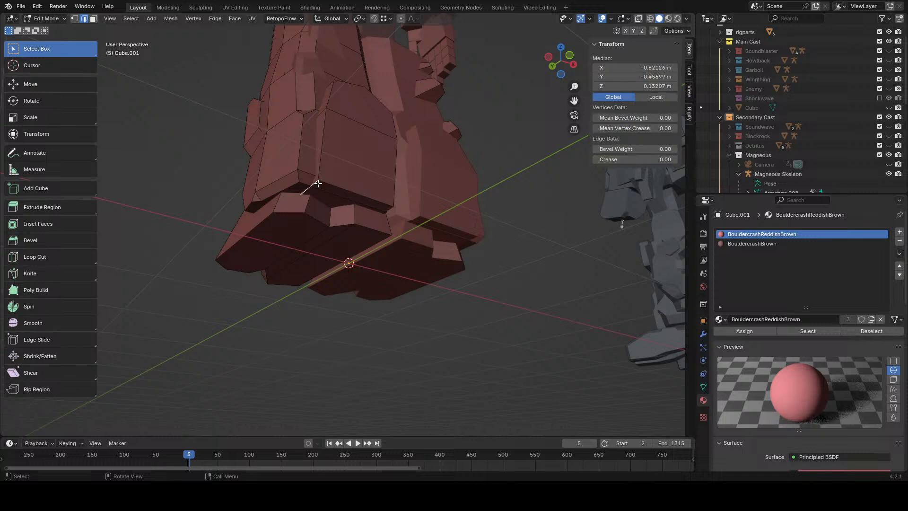
click(215, 18)
click(231, 41)
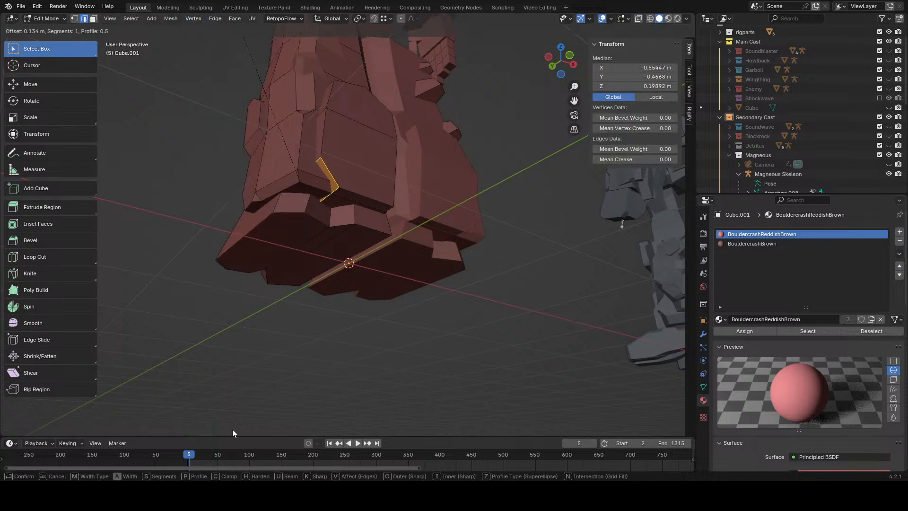
click(235, 425)
- Bevel the inner bottom edge of the heel block with a width of about 0.136 m
middle_drag(442, 385, 283, 258)
click(401, 401)
click(280, 256)
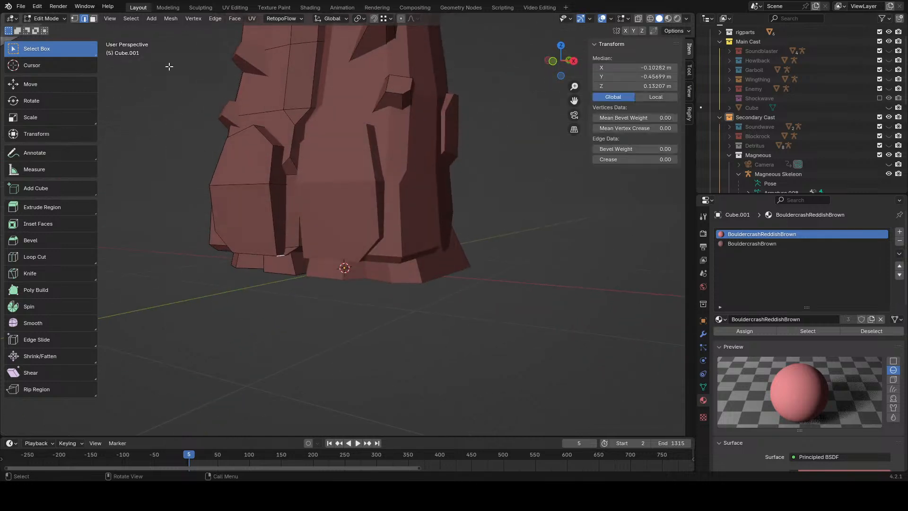
click(209, 19)
click(223, 39)
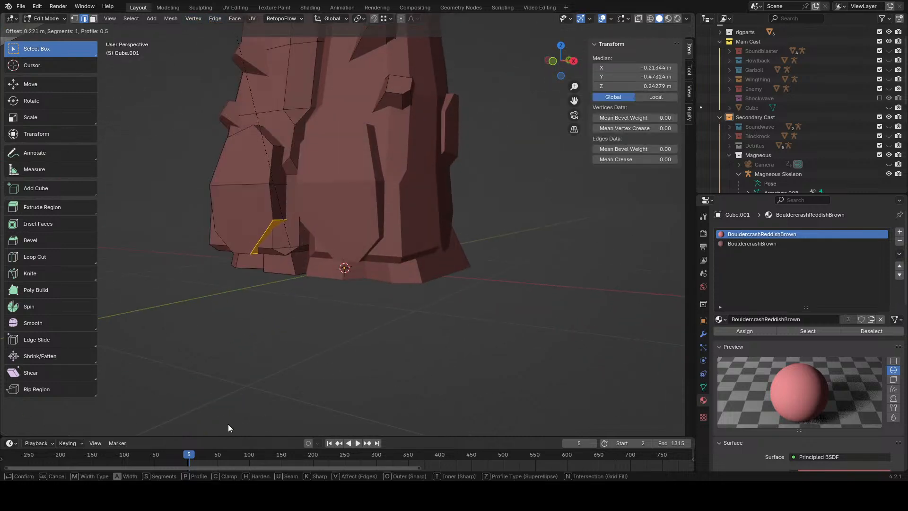
click(229, 433)
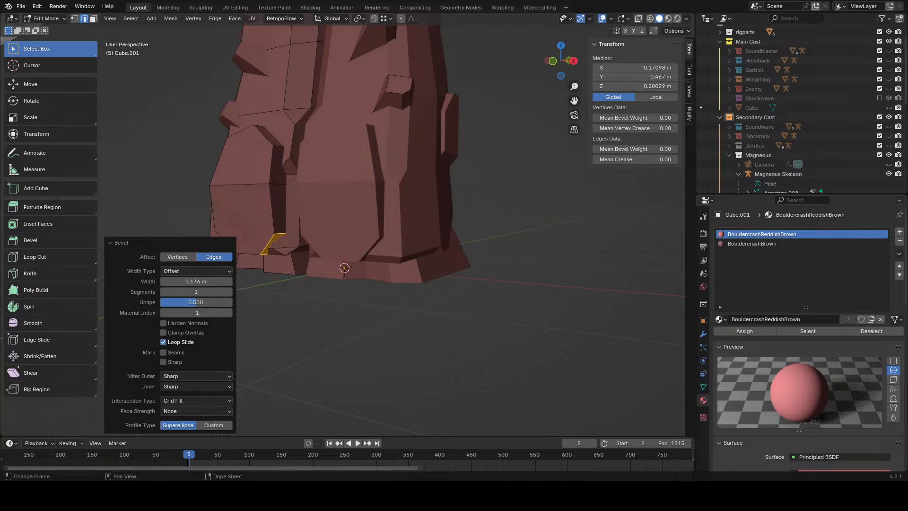
- Select the whole heel block and scale it down to about 0.919
click(359, 298)
middle_drag(314, 332, 223, 161)
scroll(373, 312, down, 3)
scroll(223, 161, up, 4)
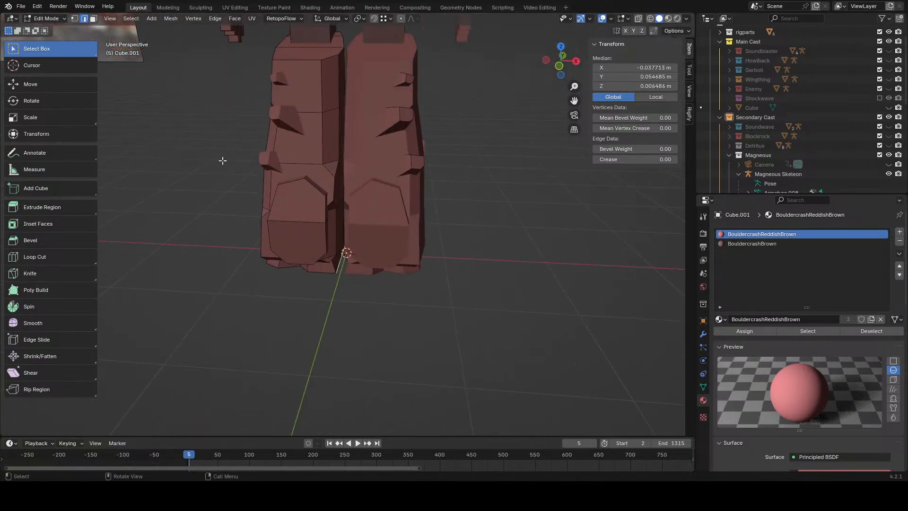
click(93, 19)
click(326, 232)
middle_drag(342, 216, 299, 205)
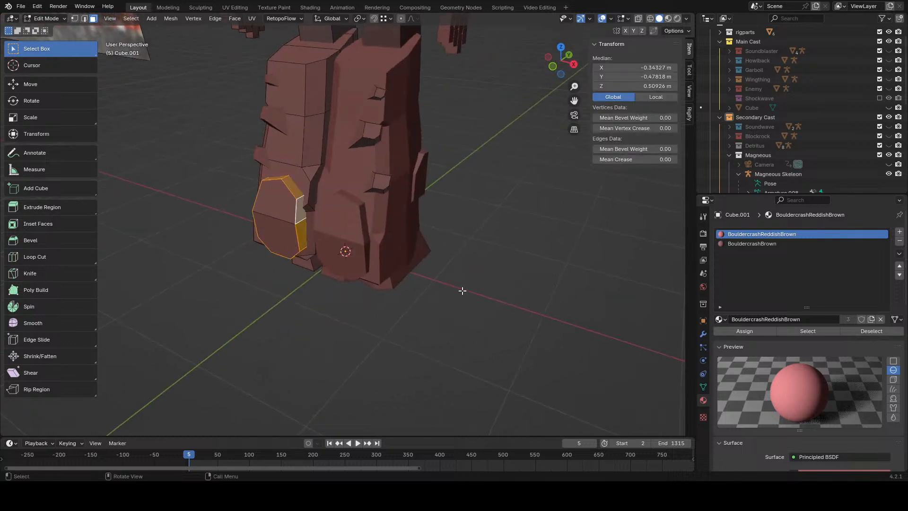
key(s)
click(437, 286)
- Shift the heel block about -0.003 m along Y and tilt it slightly around the X axis
middle_drag(435, 286, 393, 269)
key(g)
key(y)
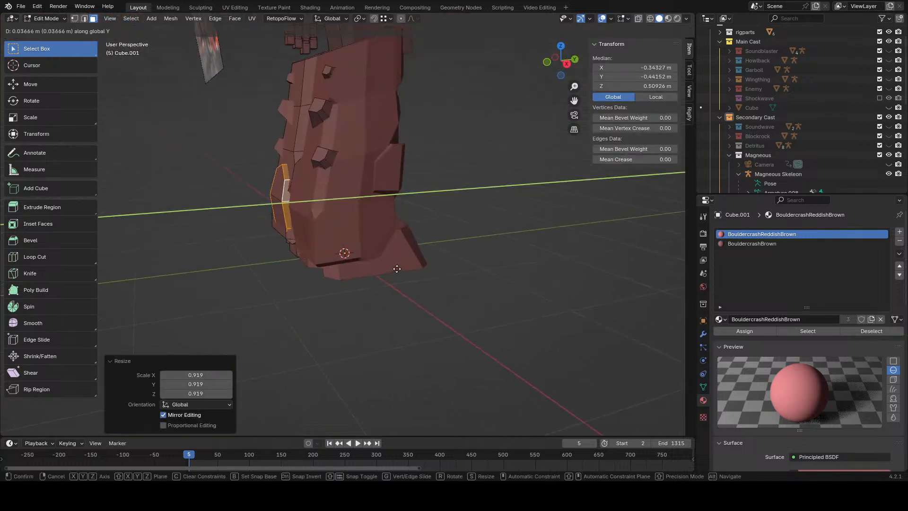
click(394, 266)
key(r)
key(y)
right_click(476, 147)
key(r)
key(x)
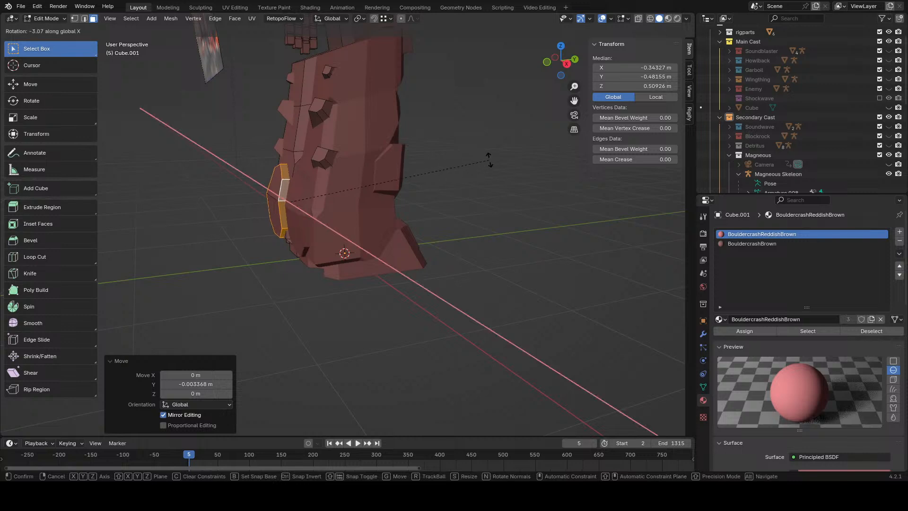
click(499, 176)
- Lower the heel block about 0.139 m along Z and shift it about -0.015 m along Y
middle_drag(499, 178, 552, 167)
key(g)
key(z)
click(399, 240)
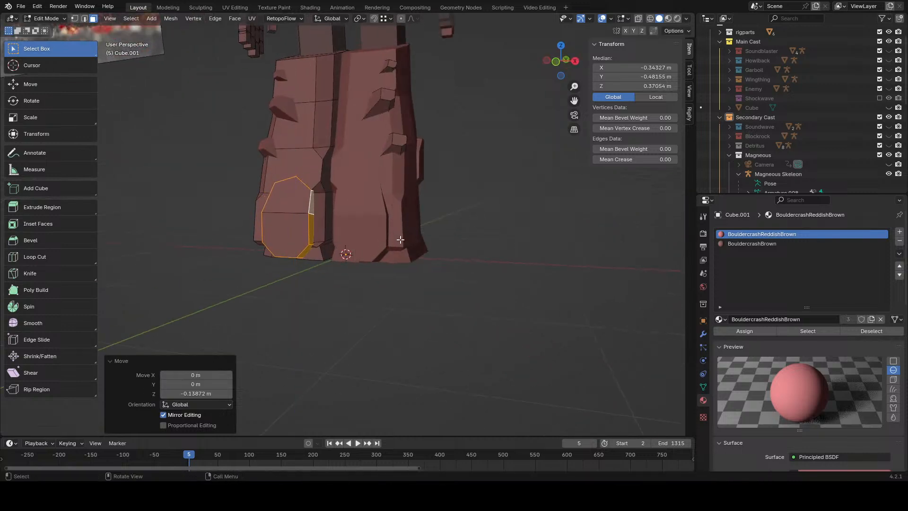
middle_drag(400, 239, 549, 243)
key(g)
key(y)
click(504, 284)
- Rotate the heel block around the X axis to fit the back of the foot and clear the selection
key(r)
key(z)
right_click(549, 260)
key(r)
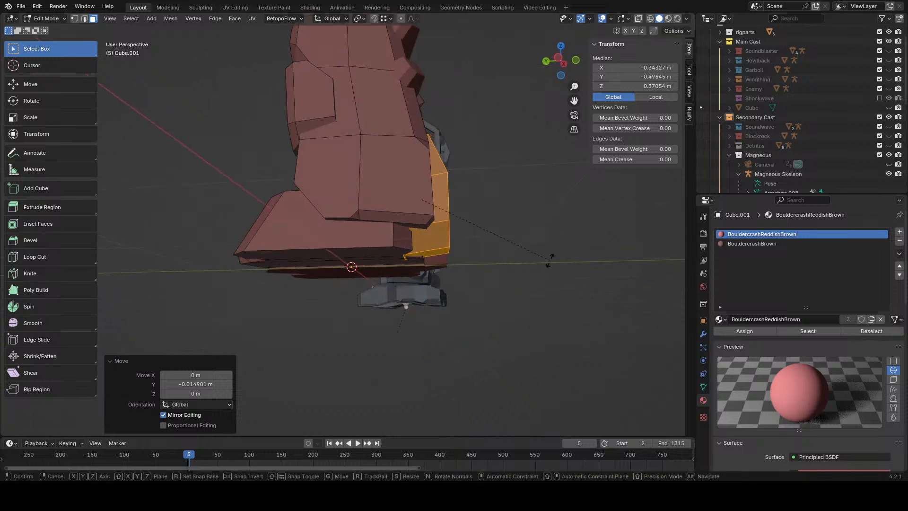
key(y)
right_click(551, 270)
key(r)
key(x)
click(551, 284)
click(551, 287)
- Examine the lower legs and heels from the side and back with the viewport overlays hidden
middle_drag(551, 286, 427, 305)
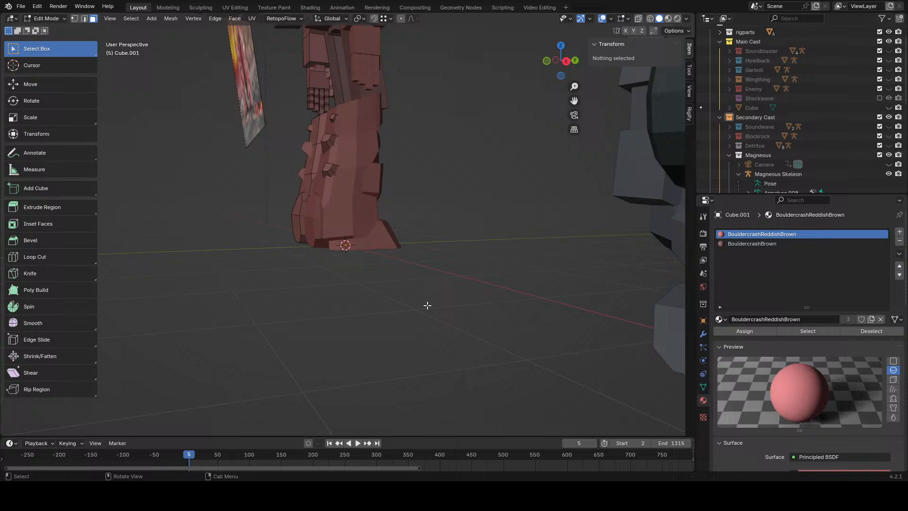
click(602, 19)
scroll(341, 181, down, 5)
middle_drag(341, 181, 489, 185)
scroll(480, 184, up, 3)
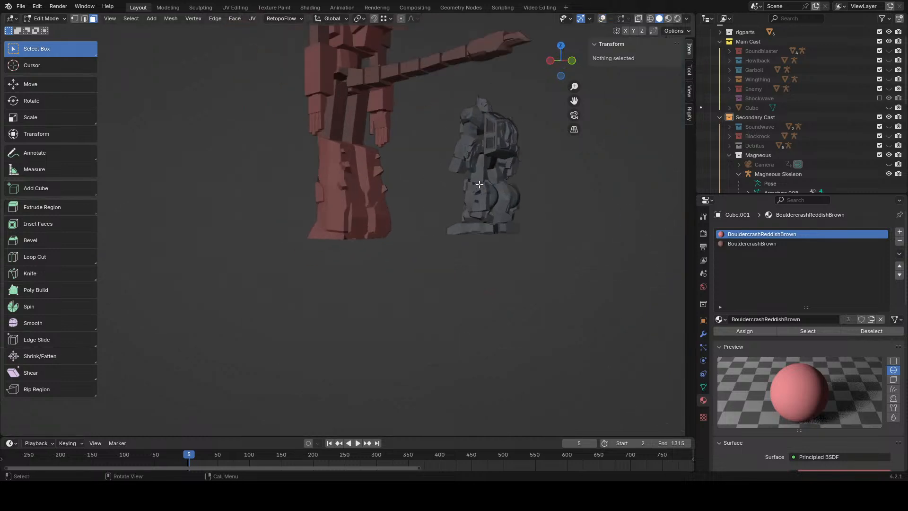
scroll(480, 184, up, 2)
click(601, 19)
- Lower the outer mid-height edge of the heel block about 0.07 m along Z
scroll(407, 189, up, 2)
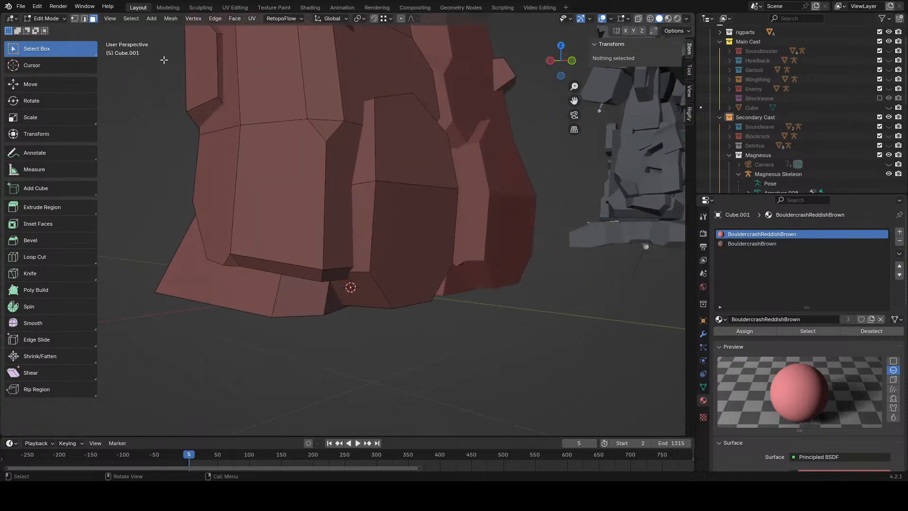
click(381, 161)
key(g)
key(z)
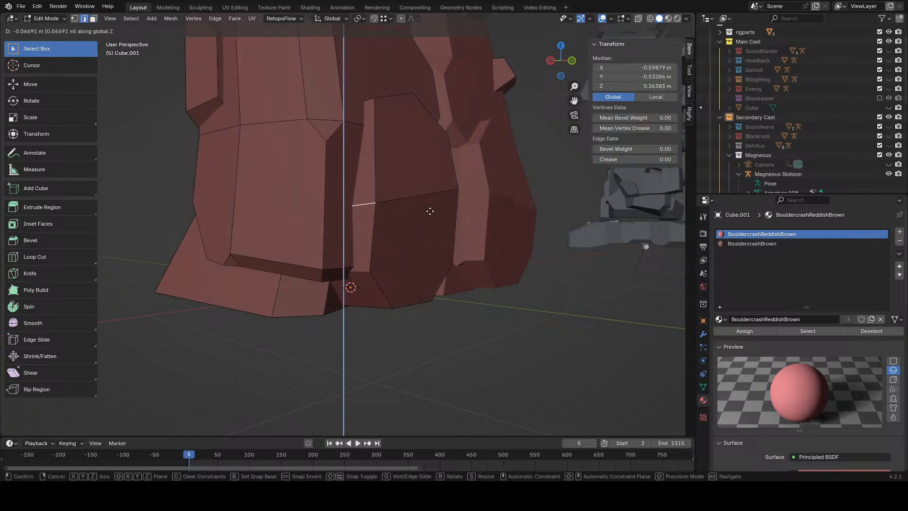
click(430, 212)
- Lower a second edge of the heel block along Z and clear the selection
middle_drag(430, 212, 403, 227)
click(294, 209)
key(g)
key(z)
click(357, 215)
click(385, 335)
- Examine the whole robot from the front and compare its thighs with the reference image
middle_drag(385, 335, 352, 318)
scroll(353, 318, down, 2)
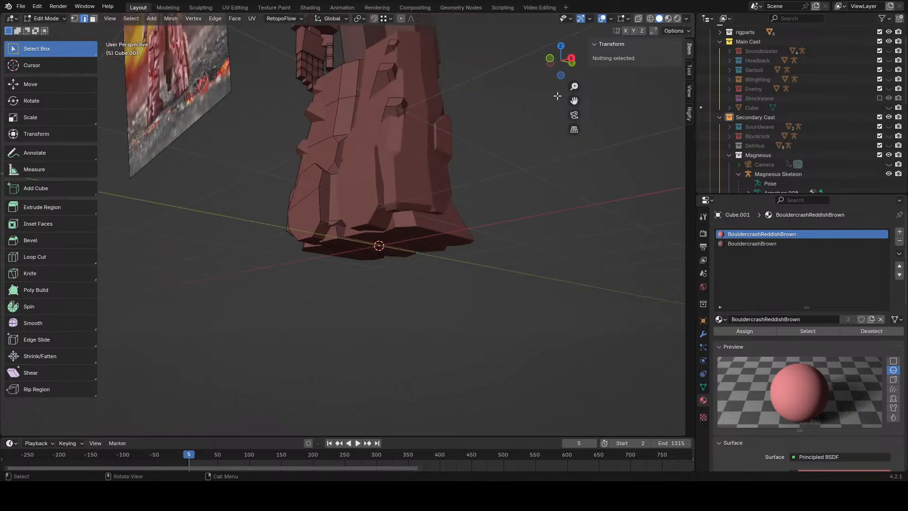
middle_drag(544, 156, 583, 245)
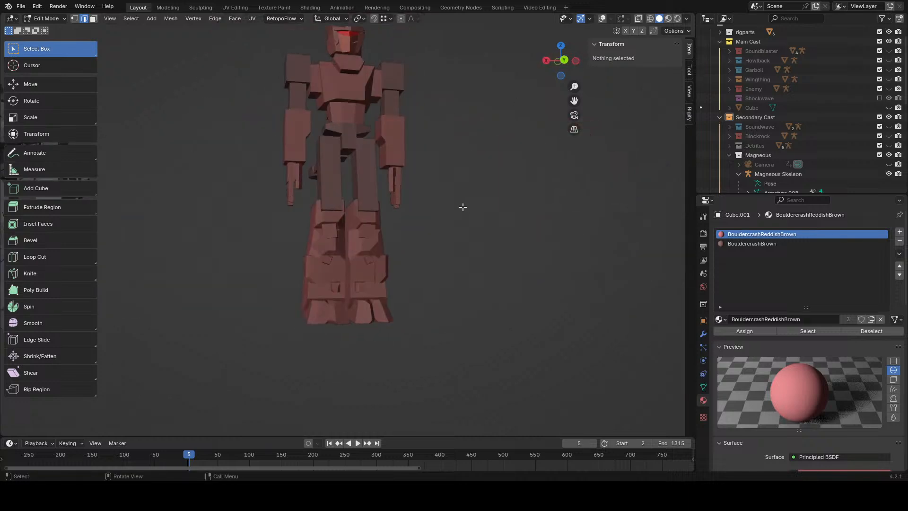
middle_drag(462, 205, 489, 276)
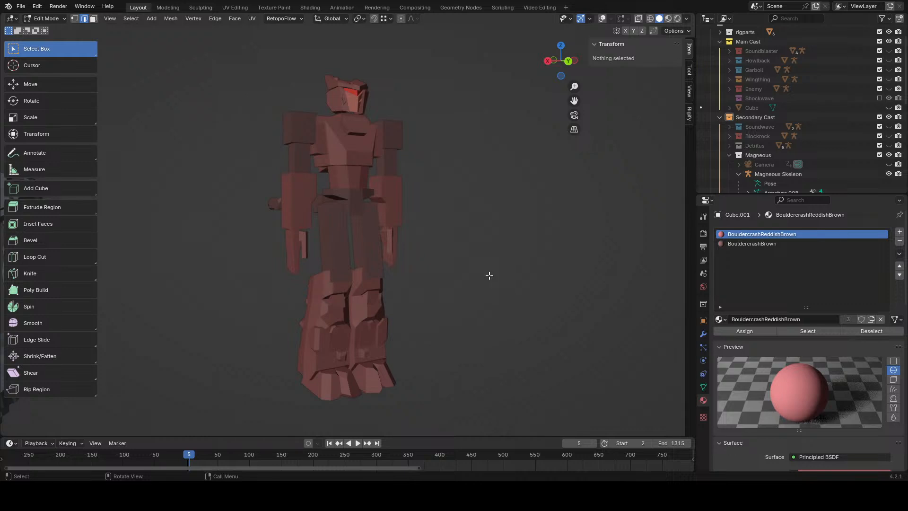
click(601, 19)
middle_drag(447, 396, 385, 368)
scroll(394, 338, up, 4)
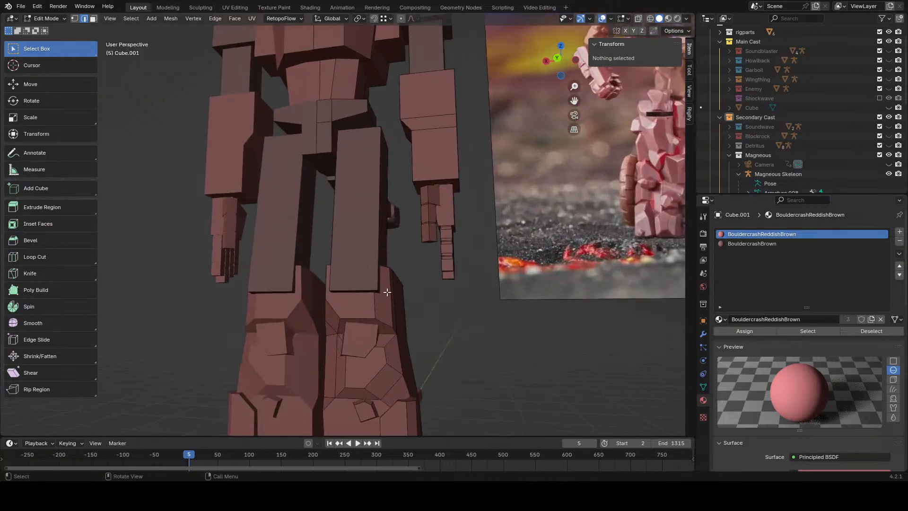
- Add two loop cuts across the thigh and scale the lower loop down to about 0.869
shift+middle_drag(400, 268, 428, 278)
scroll(427, 277, up, 2)
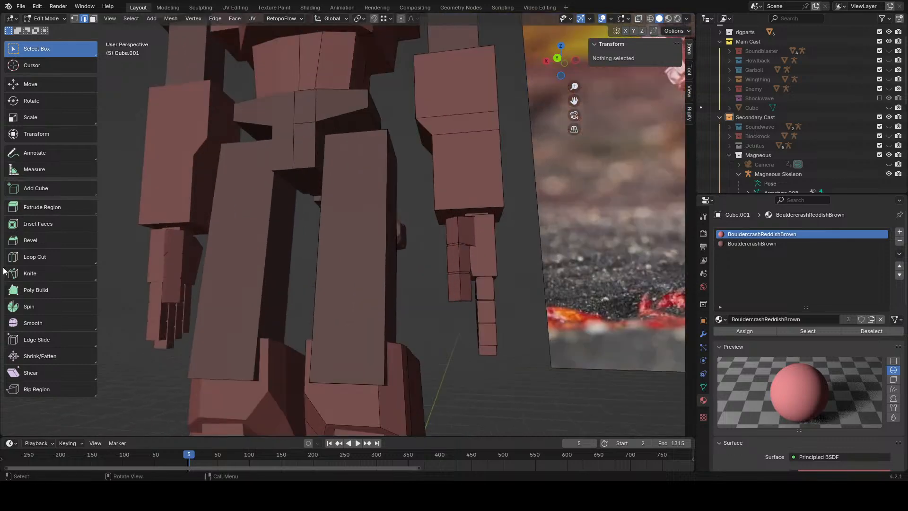
click(28, 261)
drag(378, 236, 383, 211)
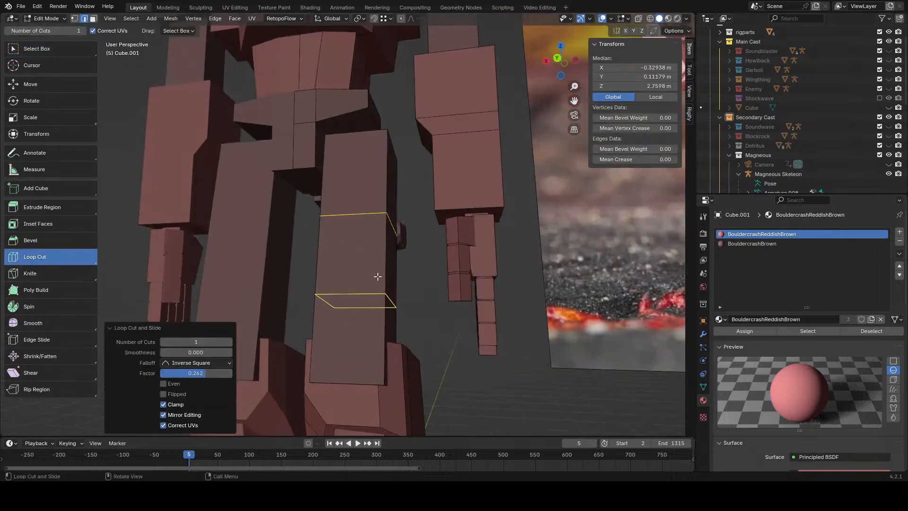
drag(377, 276, 377, 267)
key(s)
click(470, 342)
- Shift the lower thigh loop inward about 0.019 m along X
middle_drag(470, 344, 478, 359)
key(g)
key(y)
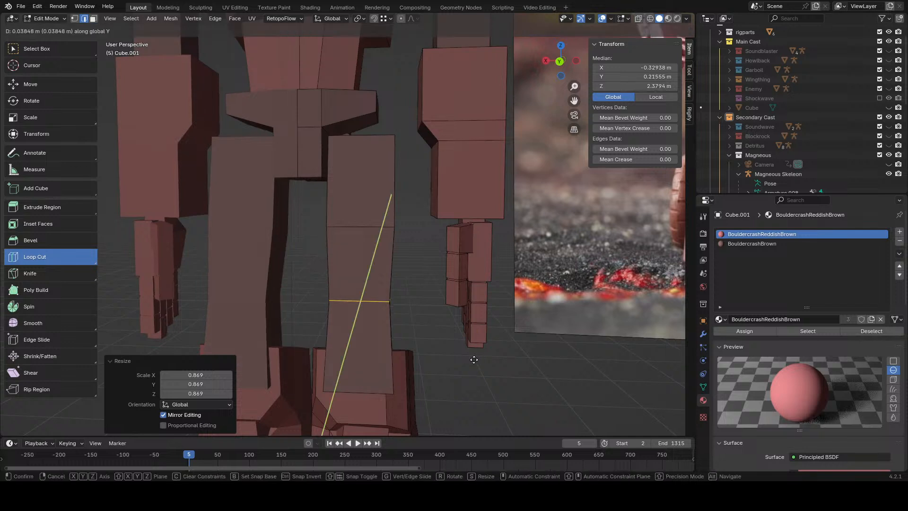
right_click(474, 359)
key(g)
key(x)
click(472, 359)
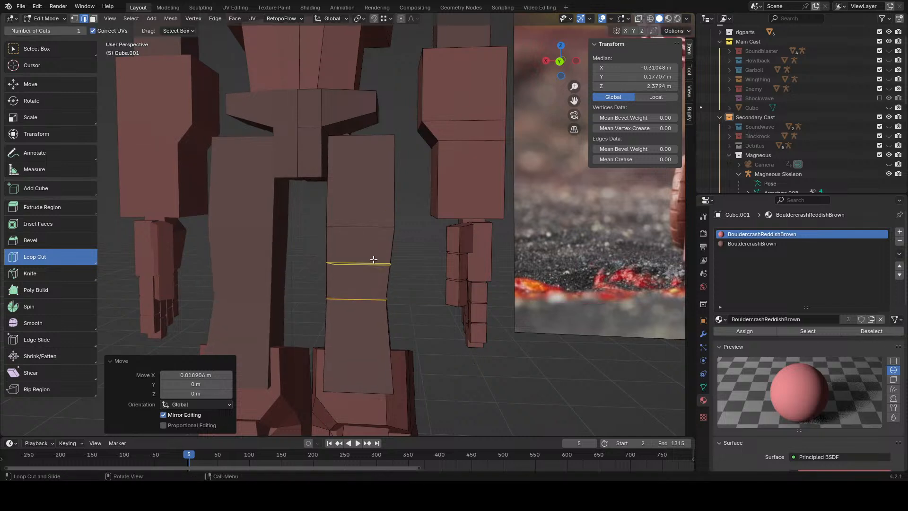
- Add loop cuts near the thigh's lower end and near its top, scaling them up to about 1.042 and 1.051
click(383, 350)
key(s)
click(433, 357)
middle_drag(414, 305, 397, 303)
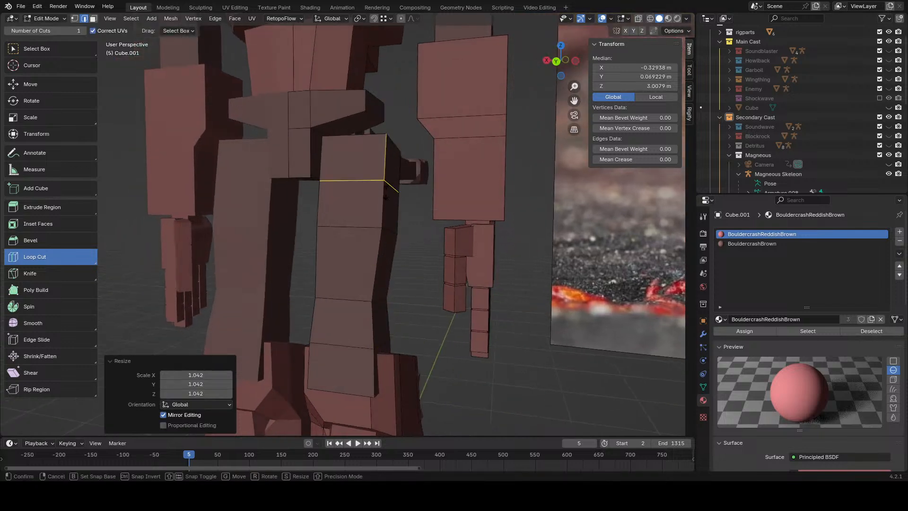
click(386, 192)
key(s)
click(433, 225)
middle_drag(433, 226, 448, 228)
key(g)
key(y)
right_click(448, 229)
key(g)
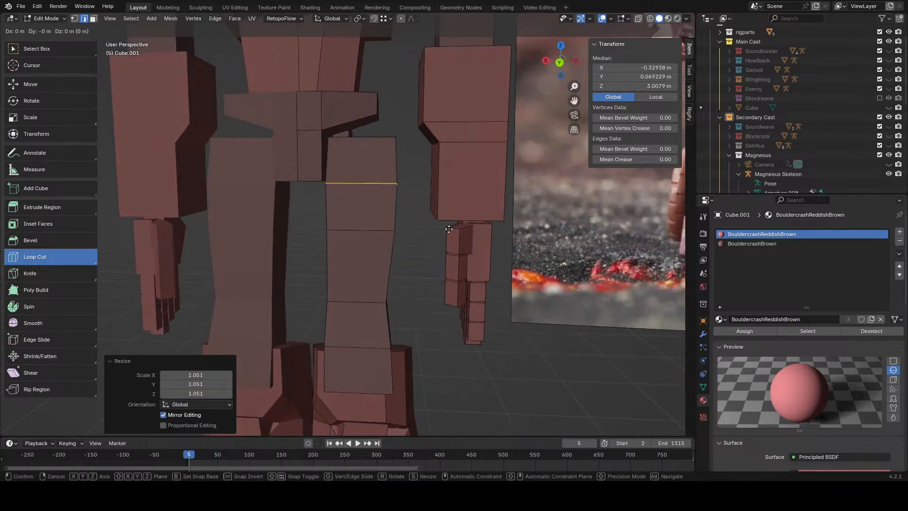
click(450, 230)
- Select the outer side face of the upper thigh and lower it about 0.167 m along Z
click(94, 19)
middle_drag(434, 269, 402, 264)
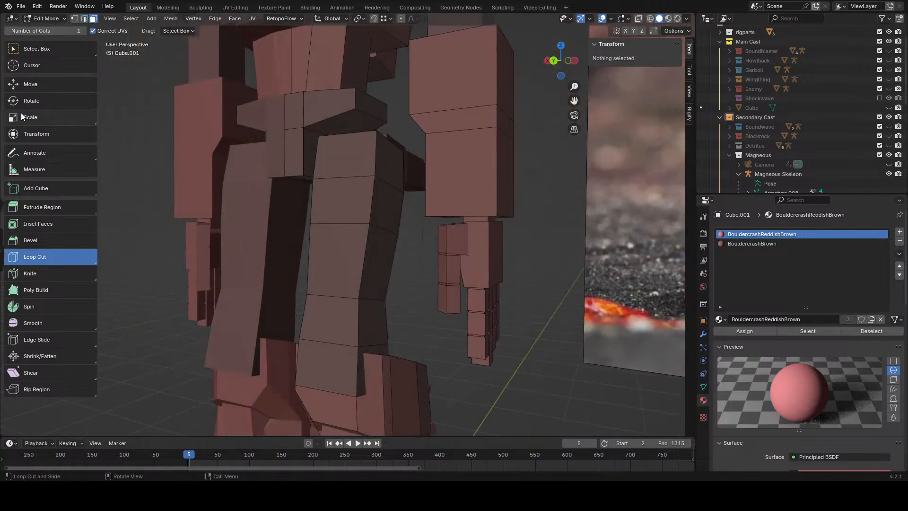
click(395, 219)
middle_drag(395, 219, 403, 210)
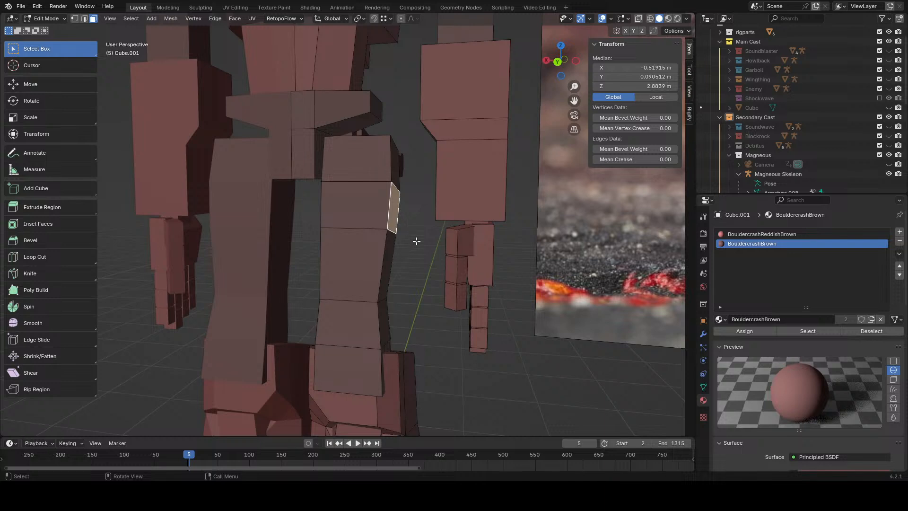
key(g)
key(z)
click(420, 273)
- Scale the lowered outer thigh face along the X axis
key(s)
right_click(452, 245)
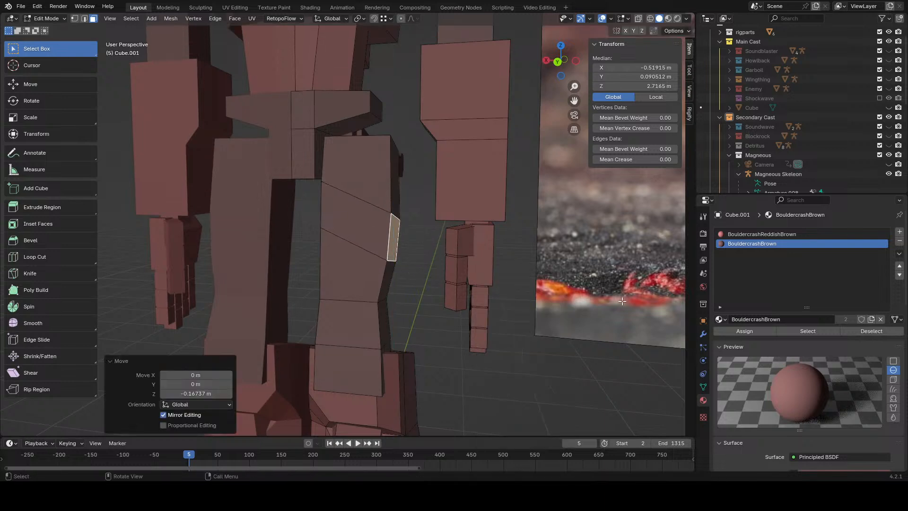
key(s)
key(y)
right_click(524, 255)
key(s)
key(x)
click(480, 246)
- Extrude the two outer faces of the upper thigh outward about 0.084 m, shrink them along Z and clear the selection
key(e)
click(416, 95)
key(s)
key(z)
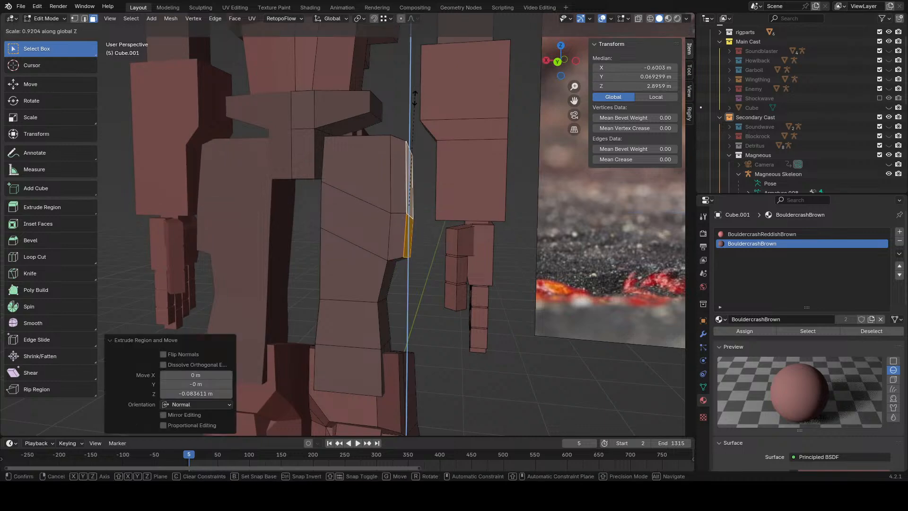
click(414, 120)
scroll(414, 128, down, 6)
middle_drag(414, 141, 501, 147)
click(502, 156)
- Select the two upper front faces of the thigh, move them forward about 0.071 m along Y and clear the selection
scroll(416, 217, up, 3)
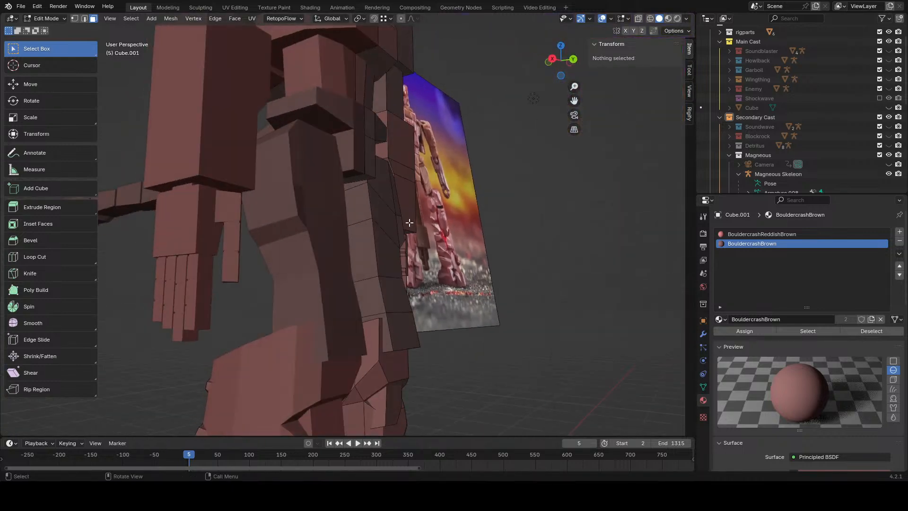
shift+click(386, 217)
shift+click(385, 182)
middle_drag(388, 189, 416, 194)
key(g)
key(y)
click(427, 221)
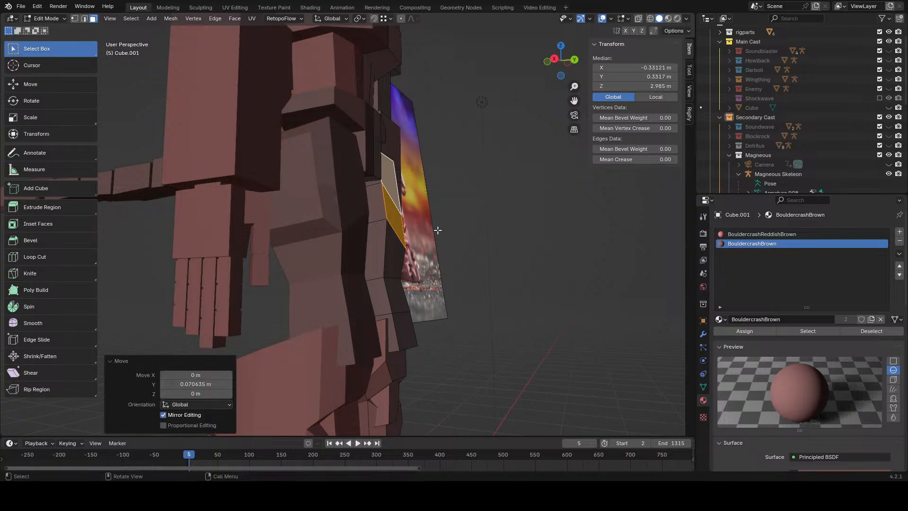
click(490, 251)
- Move the front face at the thigh's lower end forward about 0.068 m along Y
middle_drag(490, 258, 327, 279)
shift+middle_drag(302, 331, 379, 274)
scroll(396, 268, up, 2)
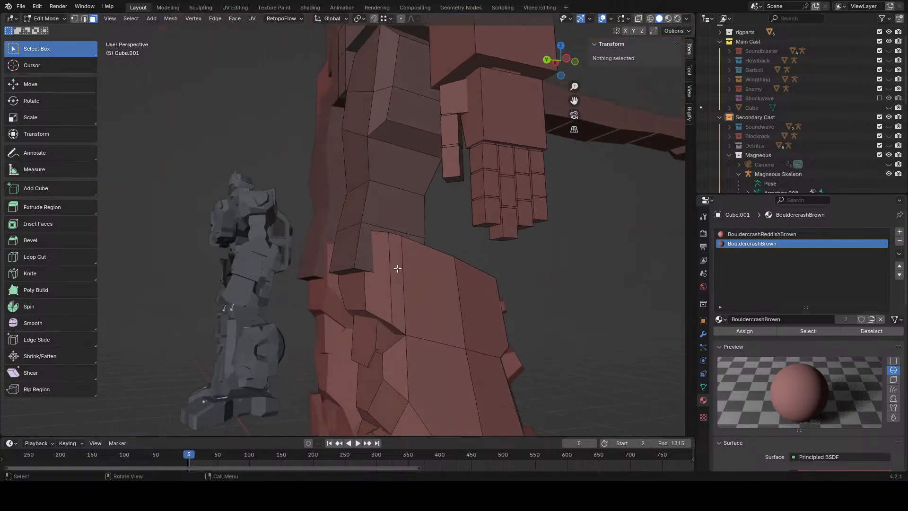
click(340, 258)
key(g)
key(y)
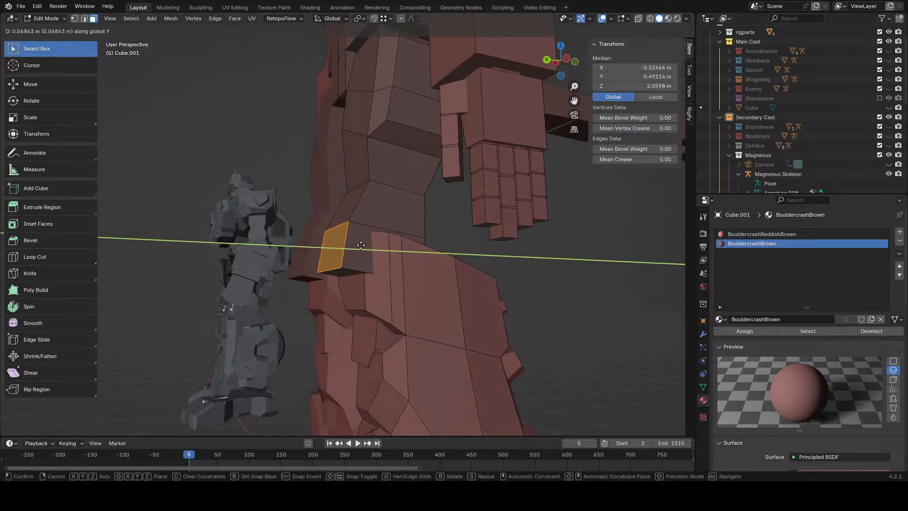
click(404, 253)
- Rotate the lower front thigh face about -24.4° around X and move it back about 0.07 m along Y
middle_drag(404, 253, 391, 251)
key(r)
key(z)
right_click(398, 230)
key(r)
key(y)
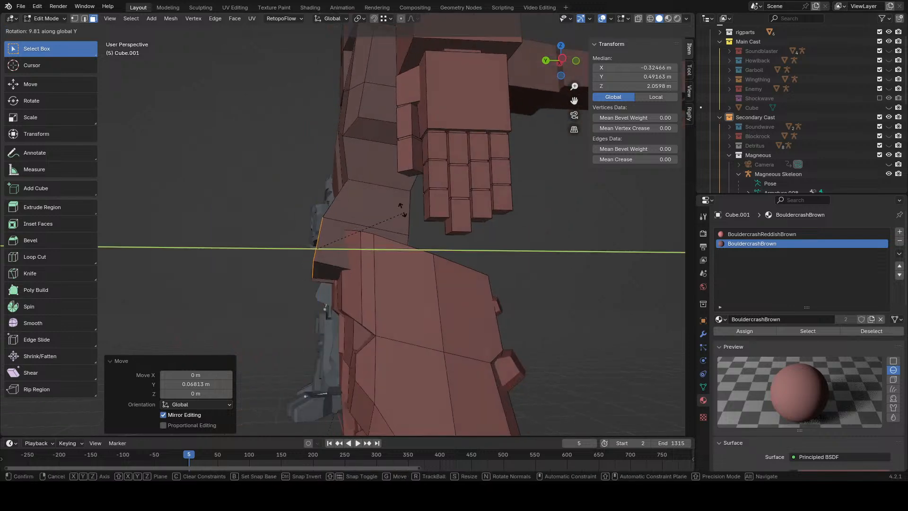
right_click(400, 185)
key(r)
click(365, 157)
key(g)
key(y)
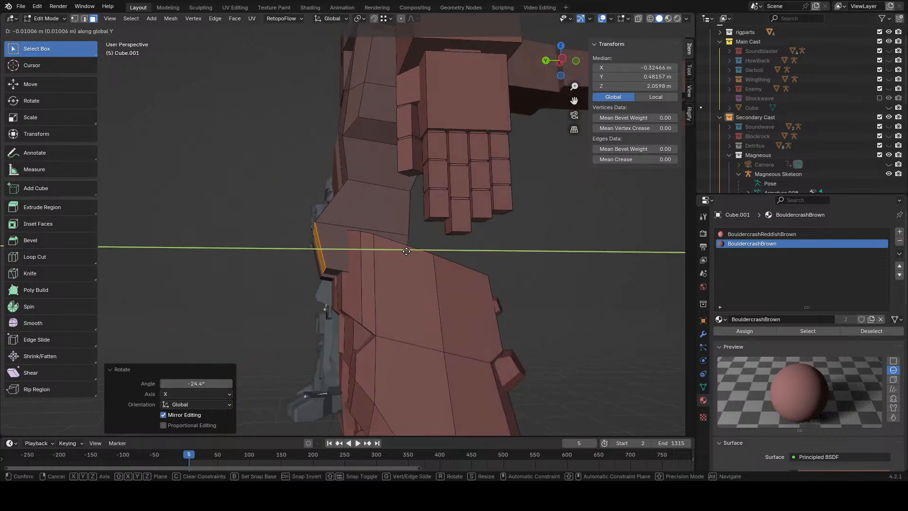
click(416, 253)
- Duplicate the lower front thigh face in place, enlarge the copy and narrow it to about 0.896 along X
middle_drag(416, 253, 501, 273)
key(shift+d)
right_click(467, 263)
key(s)
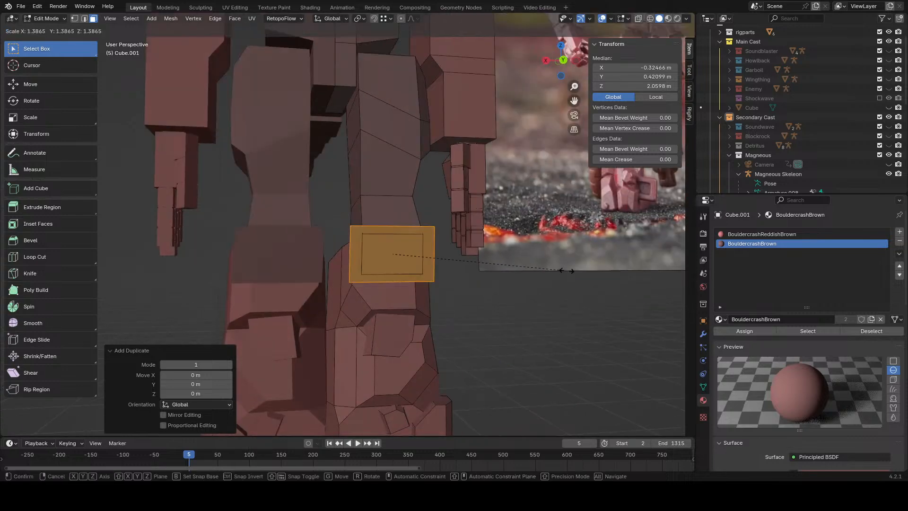
click(535, 279)
key(s)
key(x)
click(516, 279)
- Raise the top edge of the duplicated knee panel along Z and widen it with a scale of about 1.309
scroll(491, 263, down, 7)
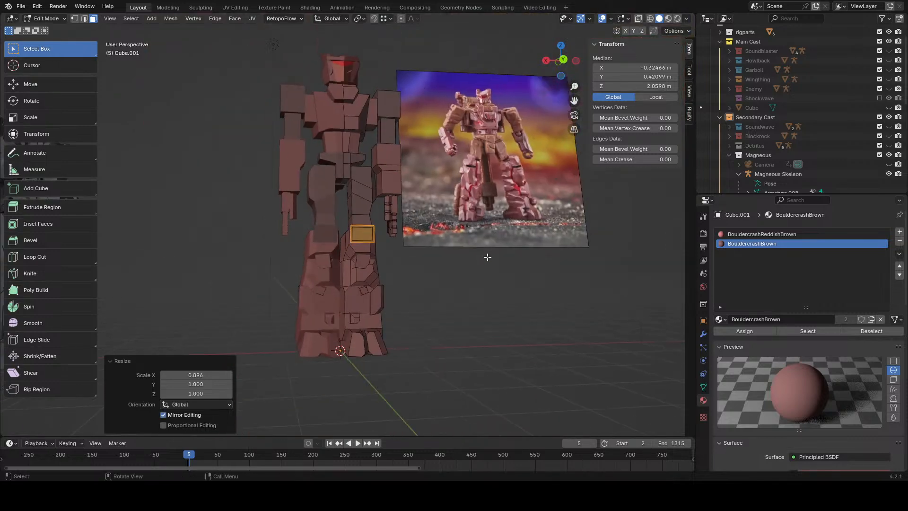
scroll(488, 257, up, 2)
scroll(465, 266, up, 6)
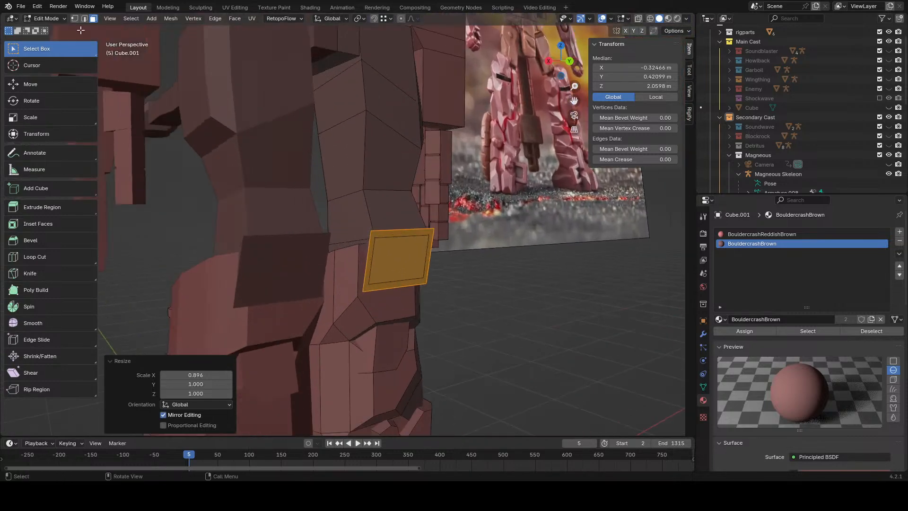
click(84, 19)
click(405, 230)
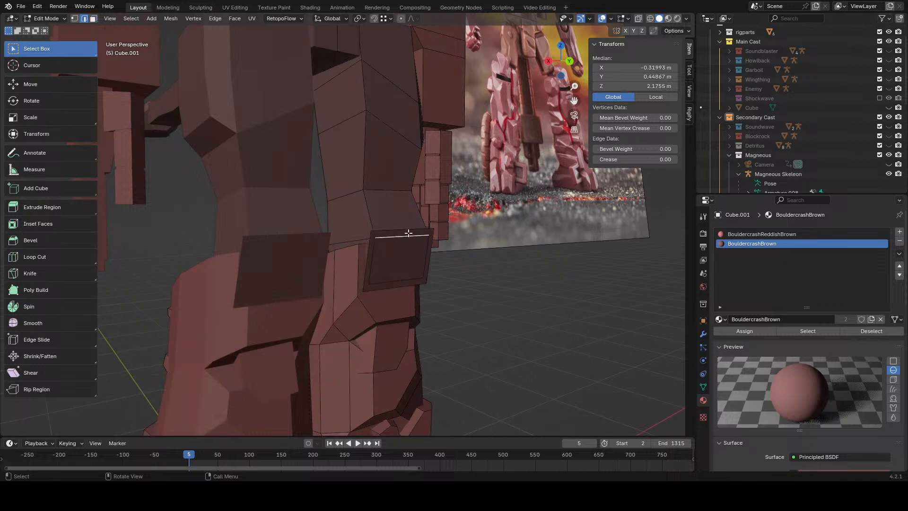
key(g)
key(z)
click(434, 228)
scroll(433, 228, up, 1)
key(s)
click(575, 259)
middle_drag(575, 258, 476, 270)
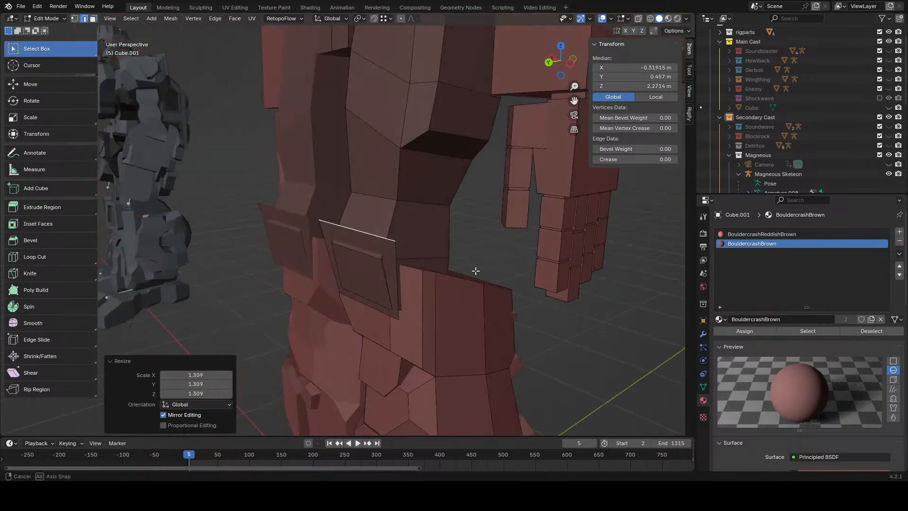
- Extrude the knee panel's face outward by about 0.094 m
click(94, 19)
click(389, 253)
key(e)
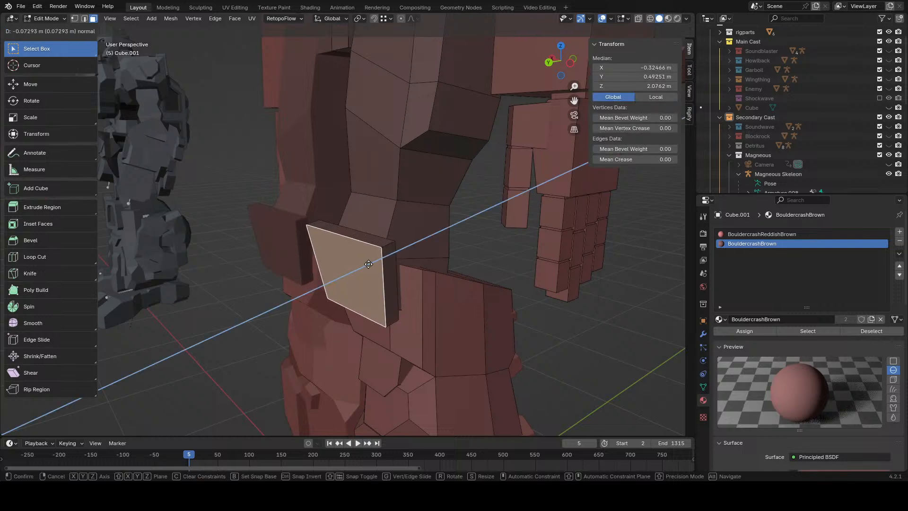
click(366, 265)
middle_drag(367, 265, 332, 260)
key(g)
key(z)
right_click(332, 260)
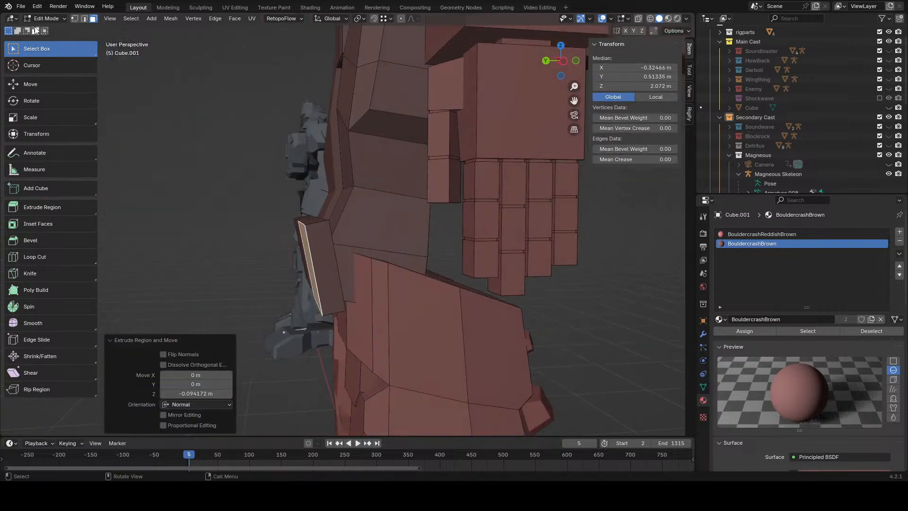
- Move the extruded knee block about -0.03 m along Y and thicken it along Y with a scale of about 1.524
click(326, 222)
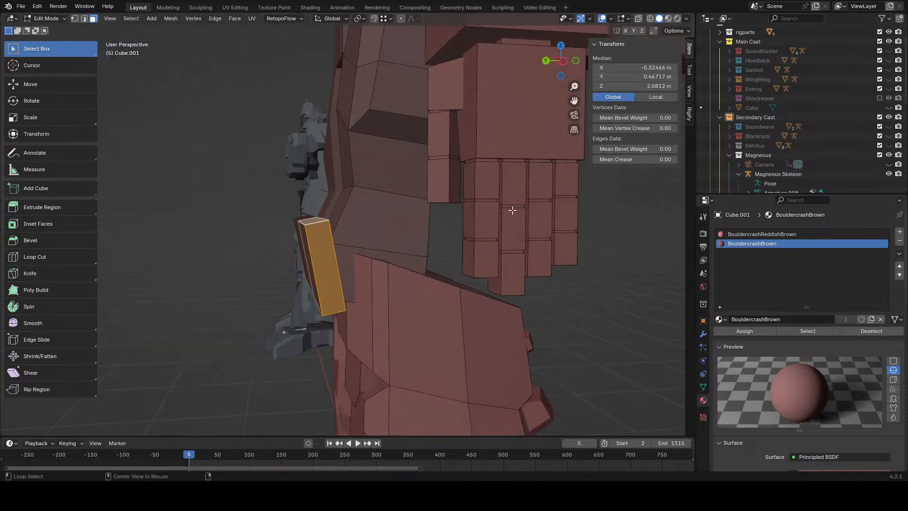
click(564, 61)
key(r)
click(396, 249)
key(g)
click(402, 250)
middle_drag(402, 249, 445, 215)
key(s)
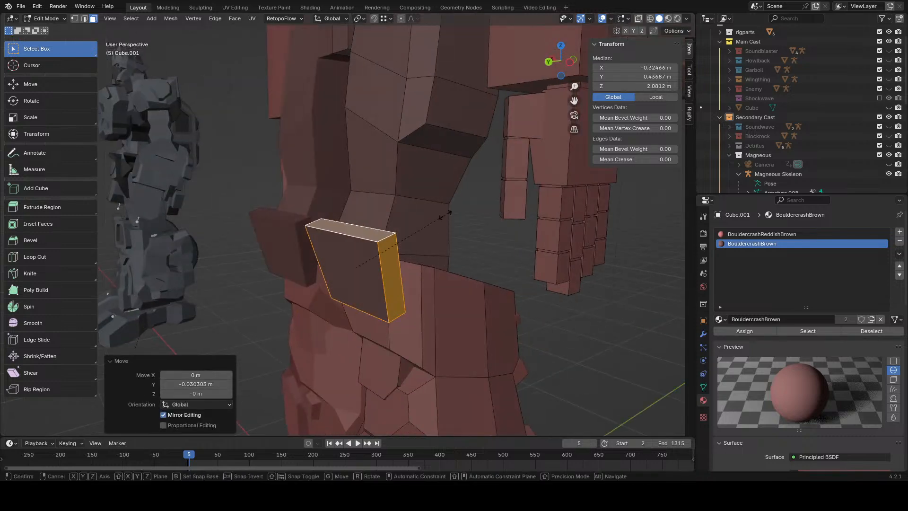
key(y)
click(350, 266)
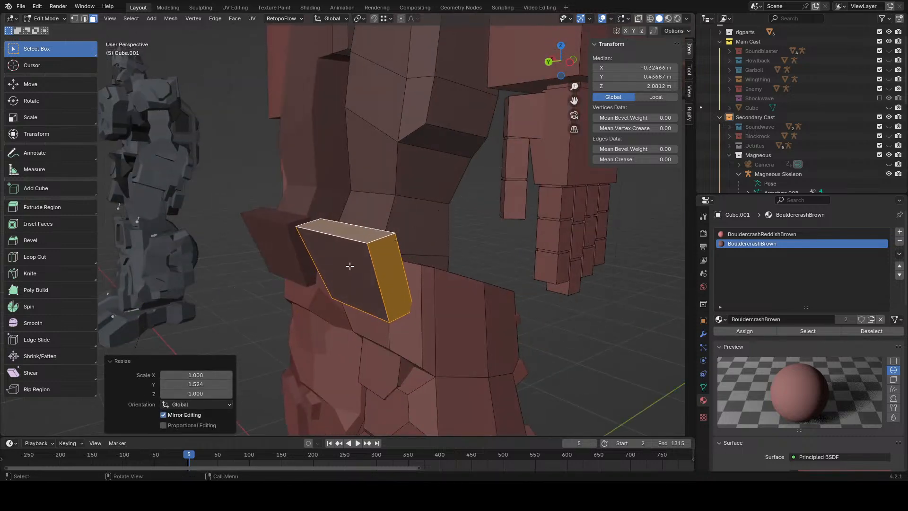
- Scale the knee block's front face along Y to about 0.733
middle_drag(349, 266, 321, 246)
key(s)
key(y)
click(304, 228)
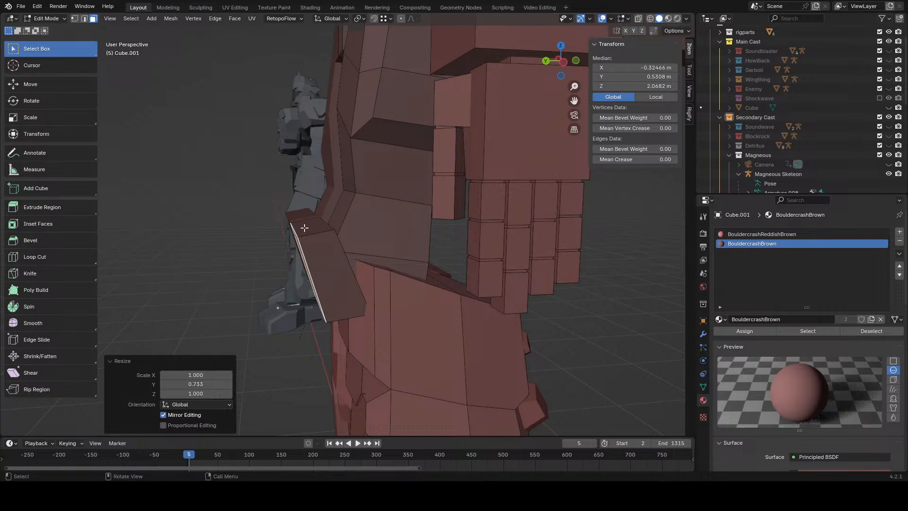
- Assign the BouldercrashReddishBrown material to the whole knee block
alt+click(304, 228)
click(75, 19)
click(762, 234)
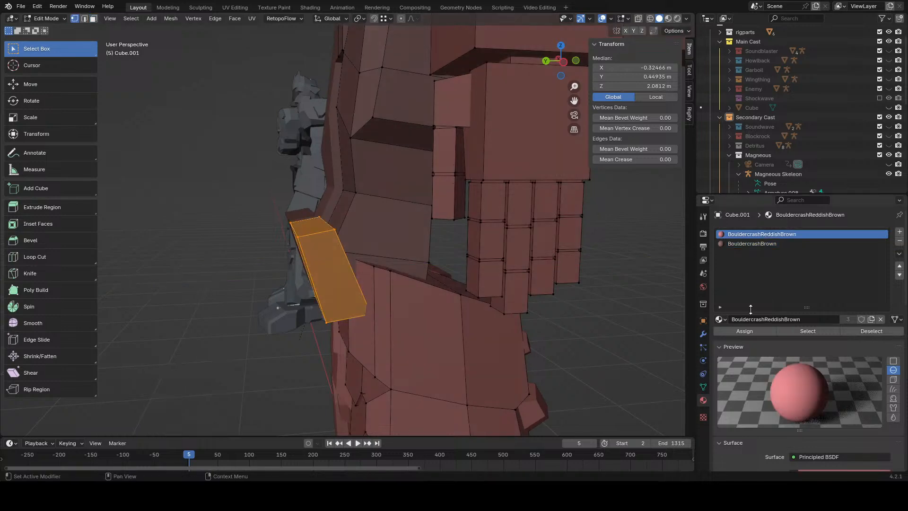
click(759, 330)
click(650, 321)
middle_drag(650, 322, 596, 314)
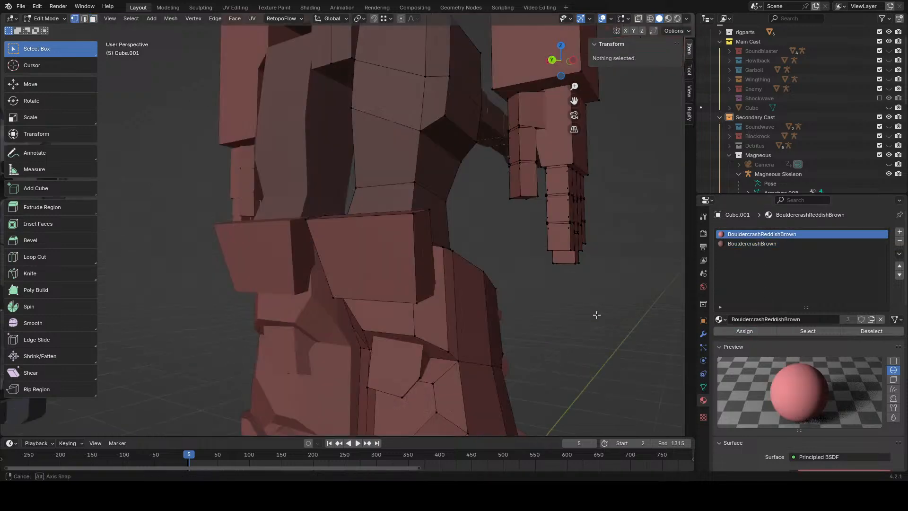
- Bevel the upper inner corner edge of the knee block by about 0.2 m with one segment
scroll(529, 283, down, 3)
middle_drag(501, 275, 428, 239)
scroll(416, 246, up, 3)
click(374, 229)
shift+click(364, 217)
click(193, 18)
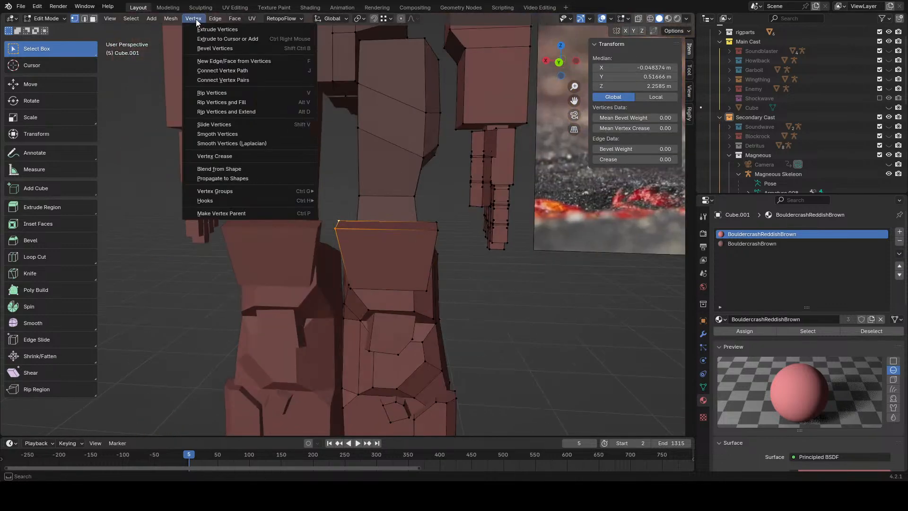
mouse_move(215, 19)
click(229, 38)
click(234, 415)
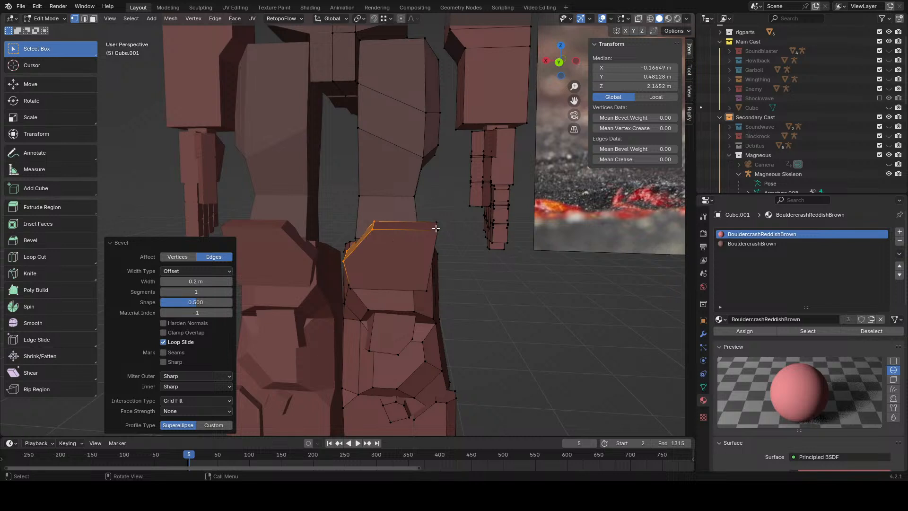
- Shift the knee block's beveled inner corner about 0.056 m along X and narrow it along X
key(g)
key(x)
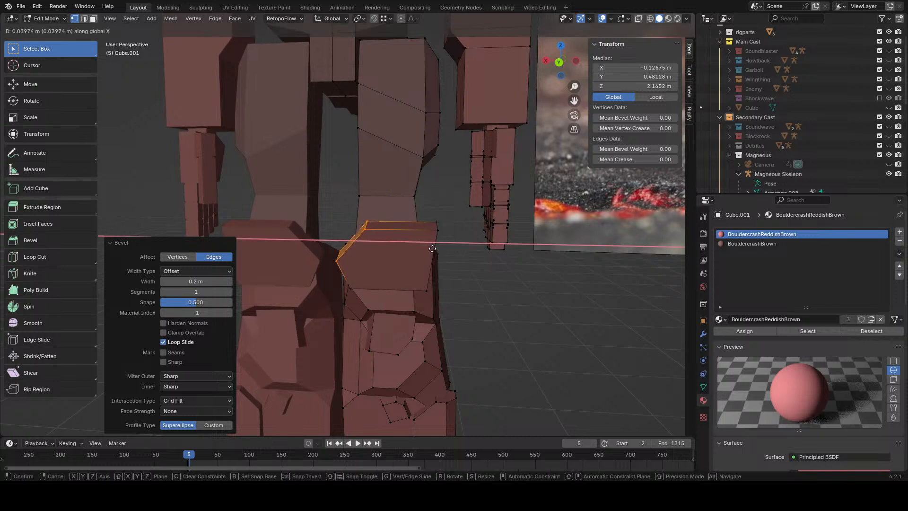
key(s)
key(x)
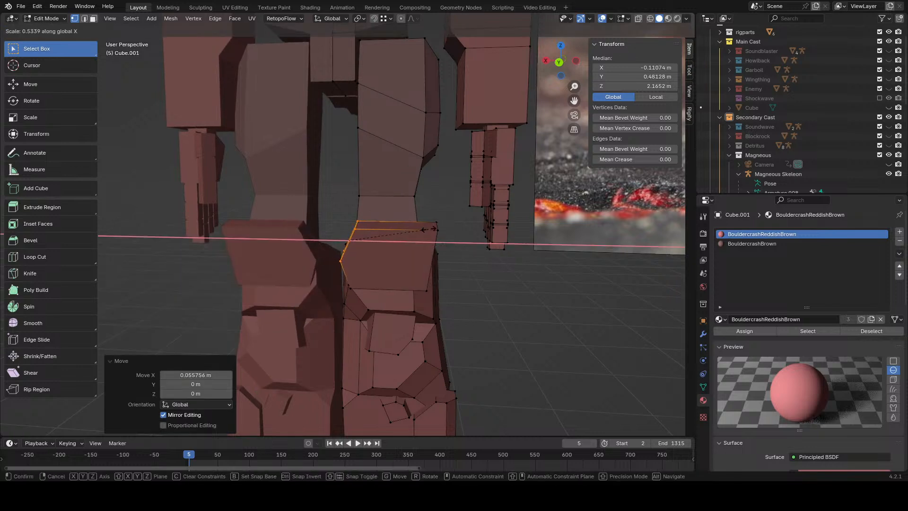
click(429, 229)
- Bevel the knee block's upper outer corner edge to chamfer that side too
click(438, 230)
shift+click(436, 222)
click(210, 19)
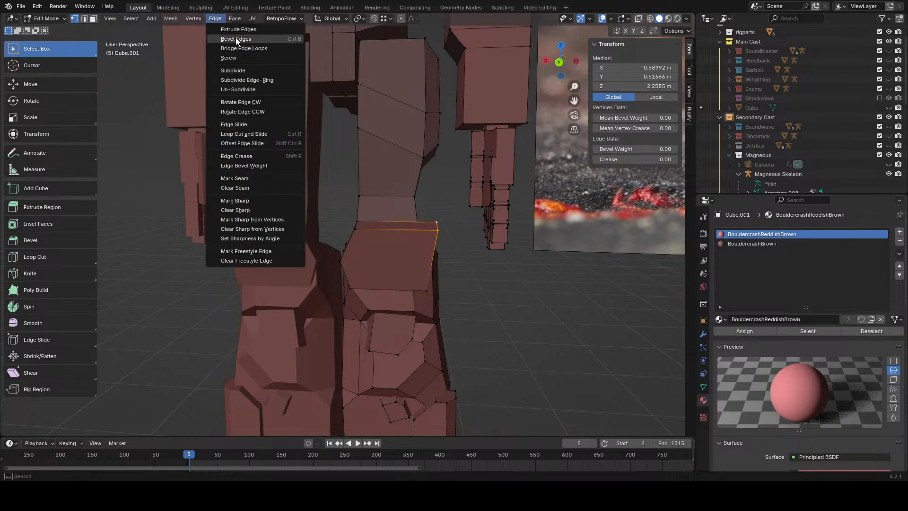
click(229, 39)
click(243, 414)
click(504, 319)
middle_drag(504, 319, 158, 57)
- Scale down the knee block's front face so its sides taper forward
click(422, 249)
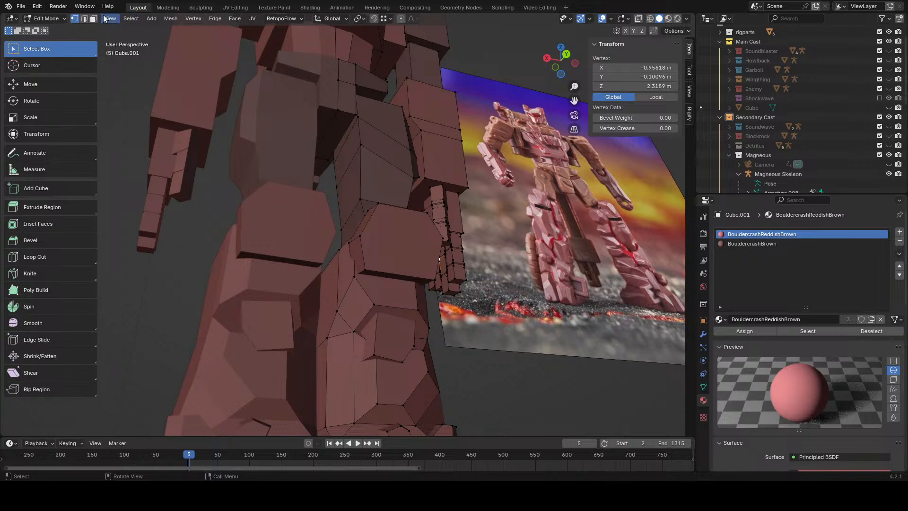
click(93, 19)
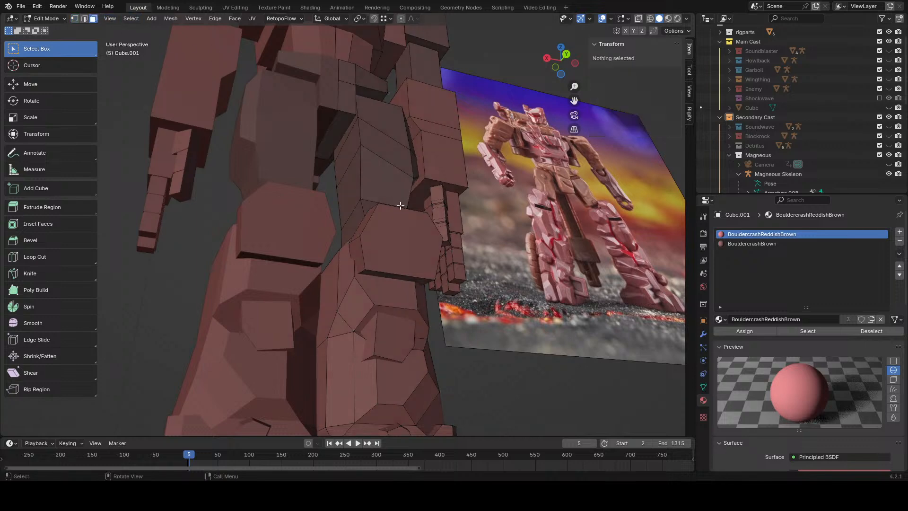
click(400, 227)
key(s)
click(548, 318)
click(548, 317)
- Bevel the outer vertical edge of the knee block's front face
middle_drag(548, 318, 350, 248)
scroll(351, 249, up, 3)
click(84, 18)
click(420, 258)
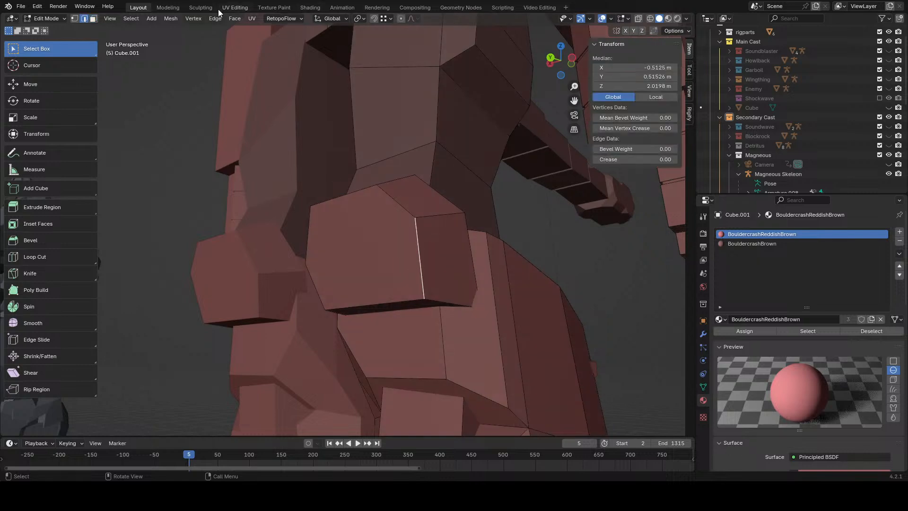
click(216, 18)
click(232, 42)
click(235, 425)
- Bevel the slanted upper inner edge of the knee block's front face by about 0.091 m
middle_drag(313, 297, 372, 289)
click(388, 268)
click(214, 19)
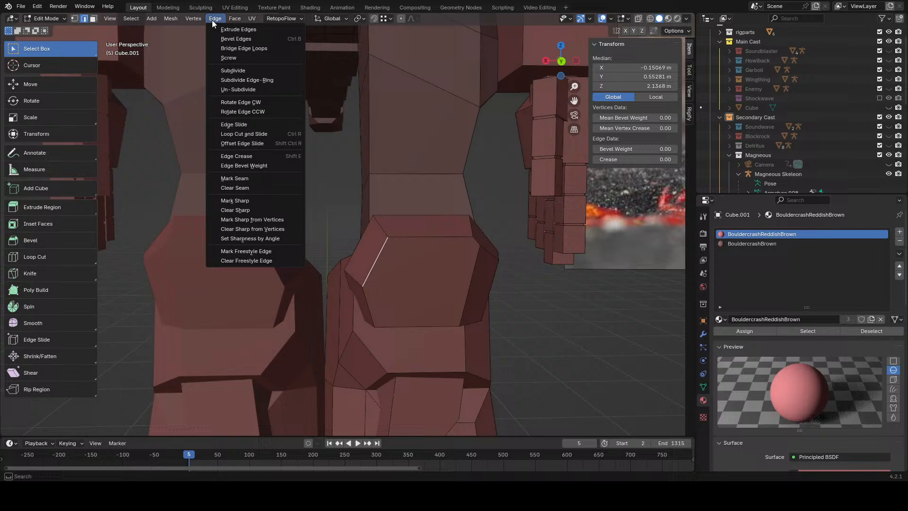
click(244, 42)
click(255, 424)
scroll(365, 340, down, 4)
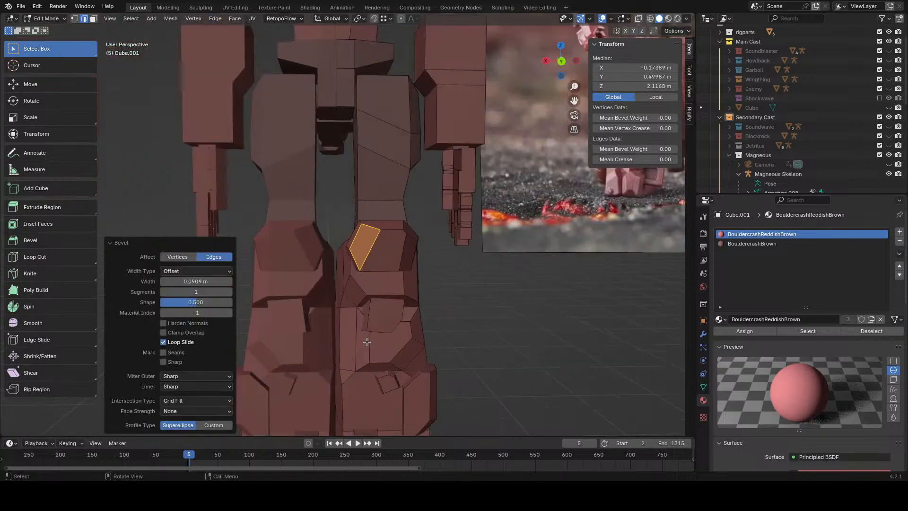
- Try to bevel the connected lower edges of the knee block's front face
mouse_move(366, 340)
middle_down()
mouse_move(479, 334)
mouse_move(424, 291)
mouse_move(371, 316)
middle_up()
key(a)
scroll(421, 286, up, 3)
click(406, 267)
click(373, 296)
click(412, 299)
key(z)
click(409, 312)
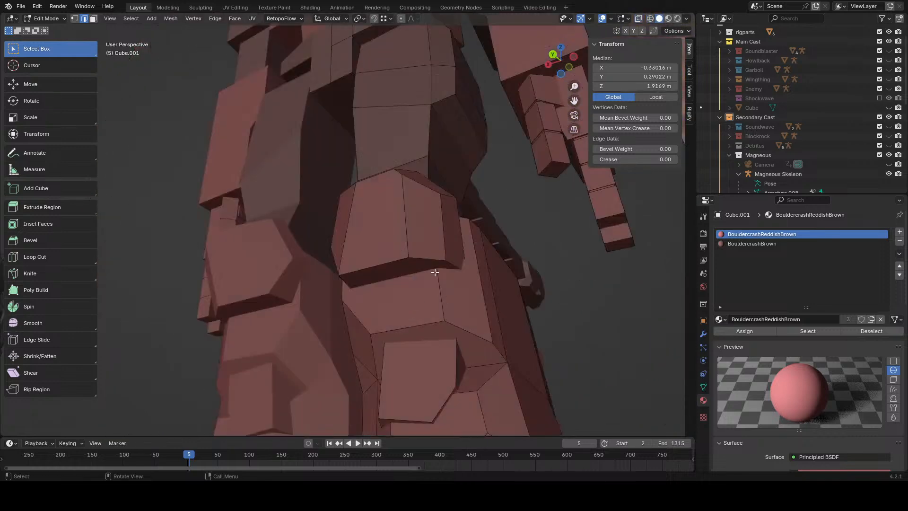
click(229, 18)
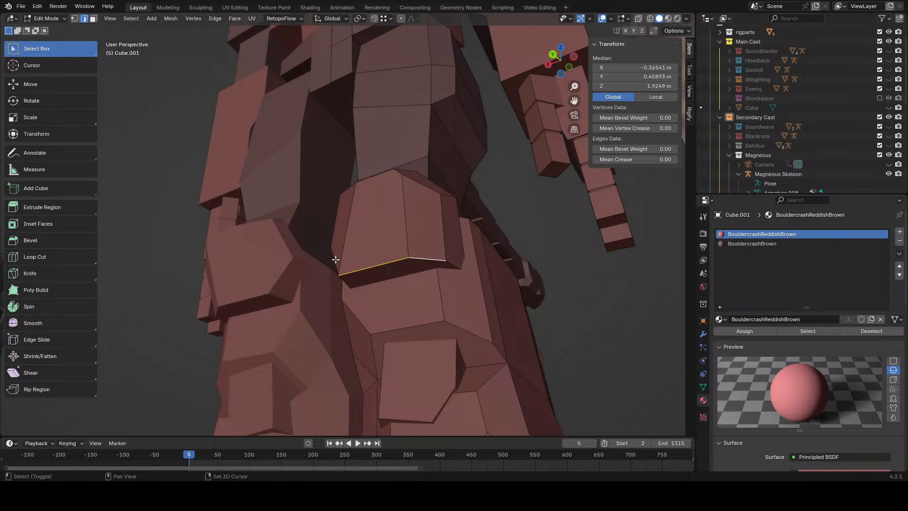
click(234, 19)
click(215, 18)
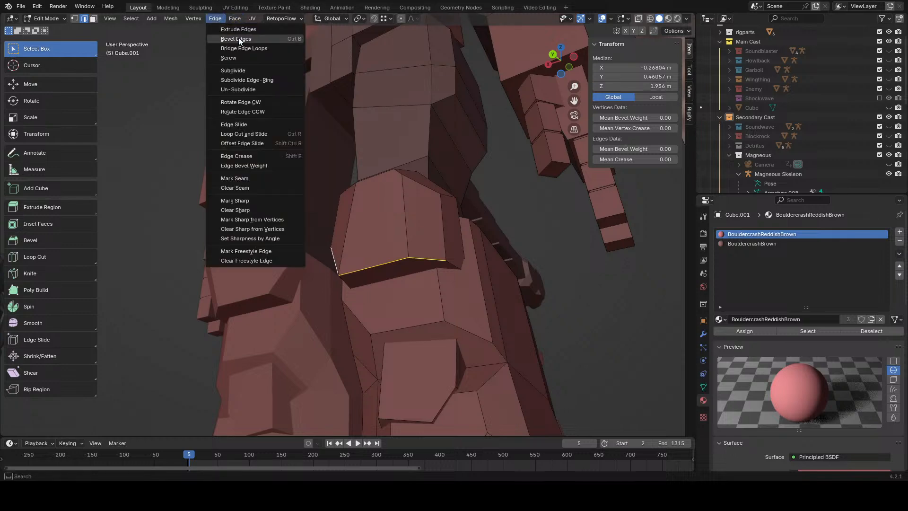
click(239, 37)
click(247, 20)
middle_drag(393, 157, 440, 185)
key(ctrl+z)
key(ctrl+z)
- Select the whole mesh and merge its vertices by distance
key(a)
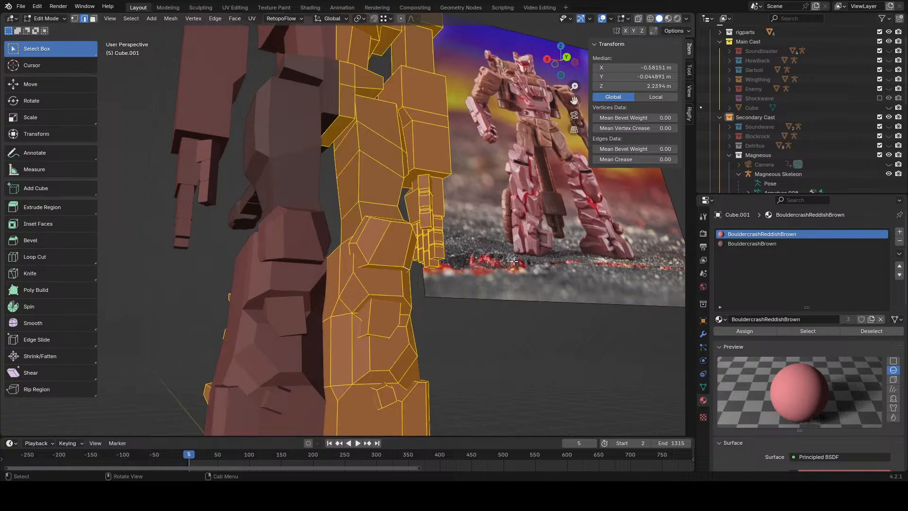
key(m)
click(513, 263)
- Try to bevel the knee block's lower inner, bottom and outer front edges by about 0.058 m
scroll(454, 270, up, 3)
click(388, 277)
shift+click(404, 290)
middle_drag(404, 290, 450, 276)
shift+click(462, 276)
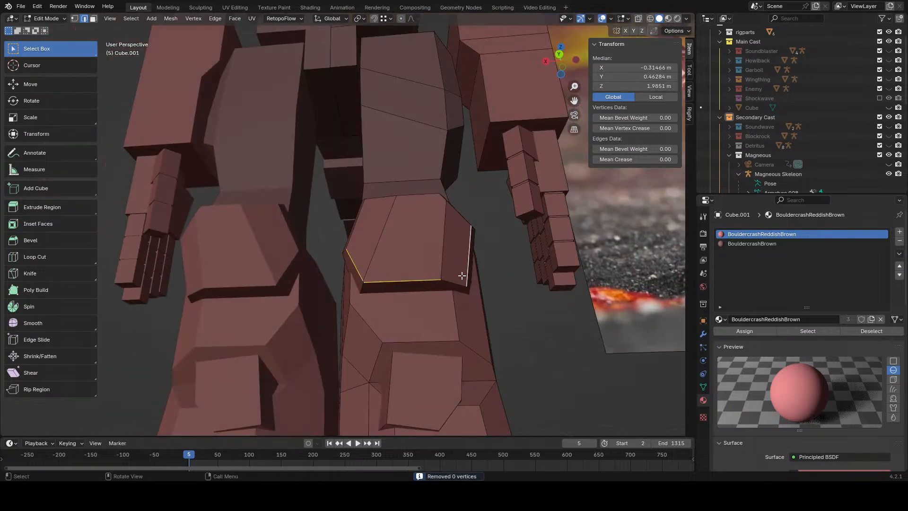
click(217, 19)
click(226, 39)
click(229, 435)
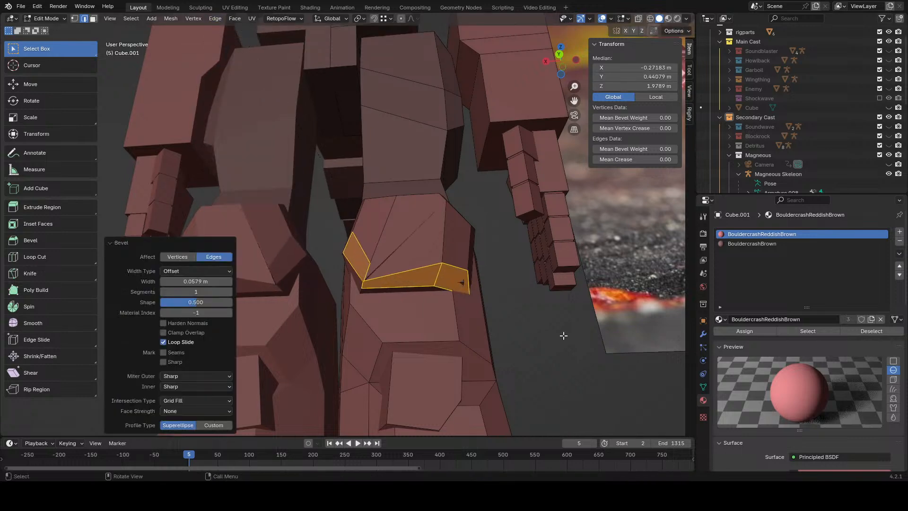
key(ctrl+z)
- Merge all vertices of the mesh by distance again with a 0.0001 m threshold
key(a)
middle_drag(540, 328, 551, 305)
scroll(551, 305, up, 4)
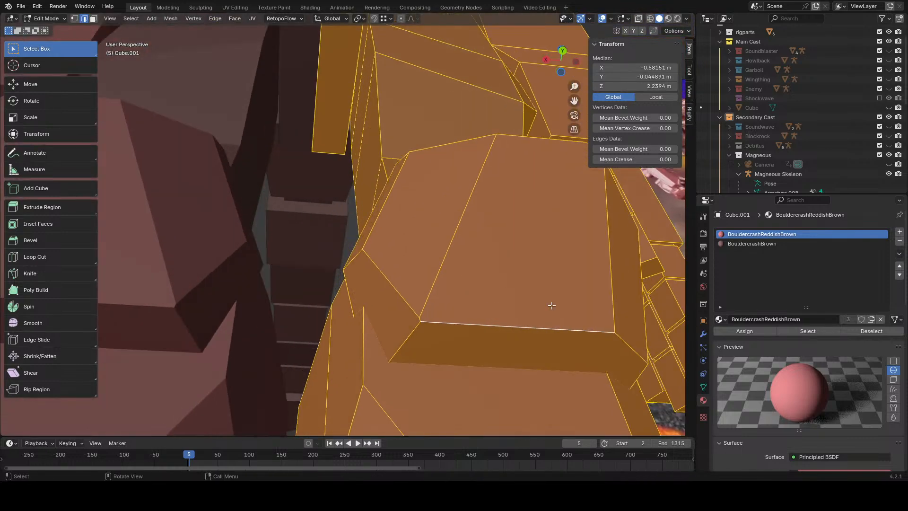
key(m)
click(551, 305)
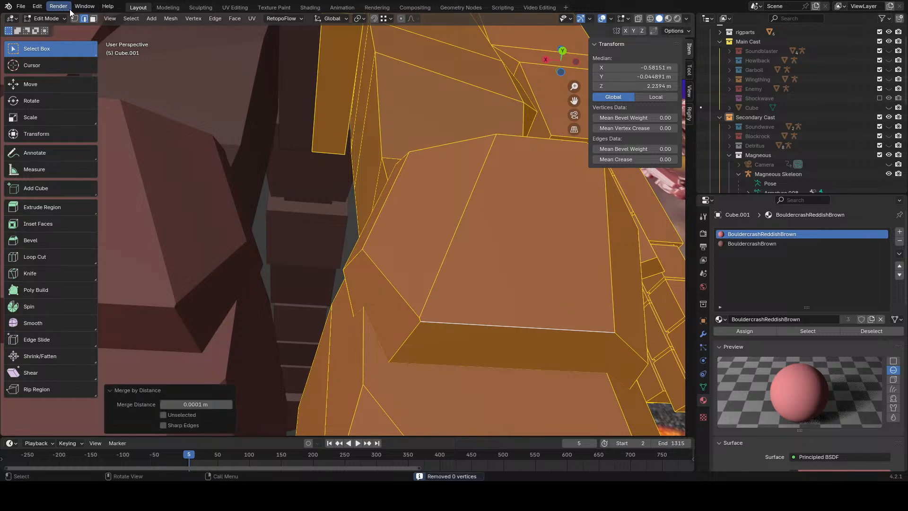
- Merge the overlapping vertices at the lower inner corner of the knee block's front face
click(73, 17)
drag(386, 293, 398, 329)
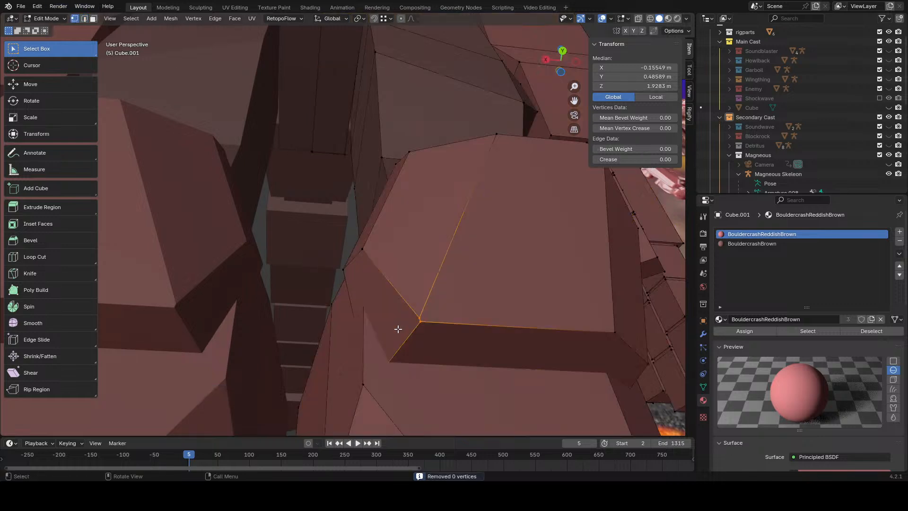
key(m)
click(413, 279)
- Bevel the lower front edge chain of the knee block, from its inner side corner to its outer corner, with one segment
click(362, 248)
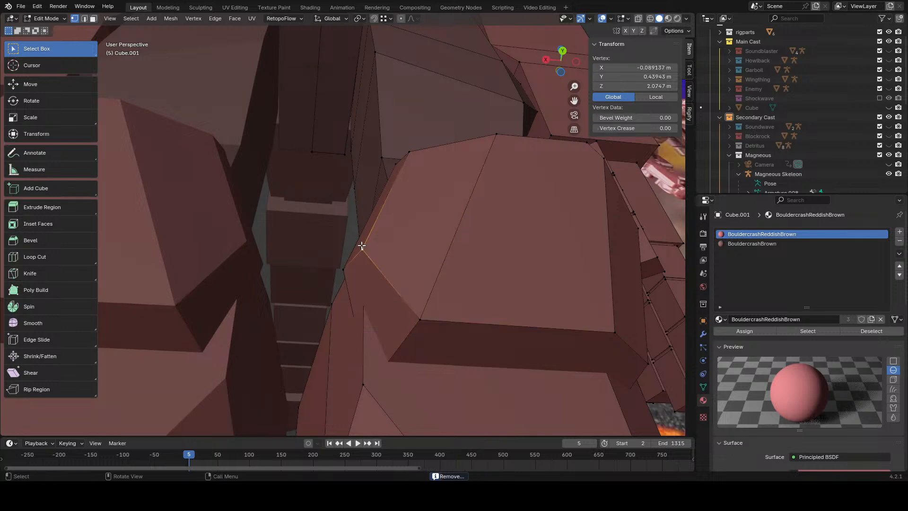
shift+click(420, 319)
shift+click(615, 332)
shift+click(647, 363)
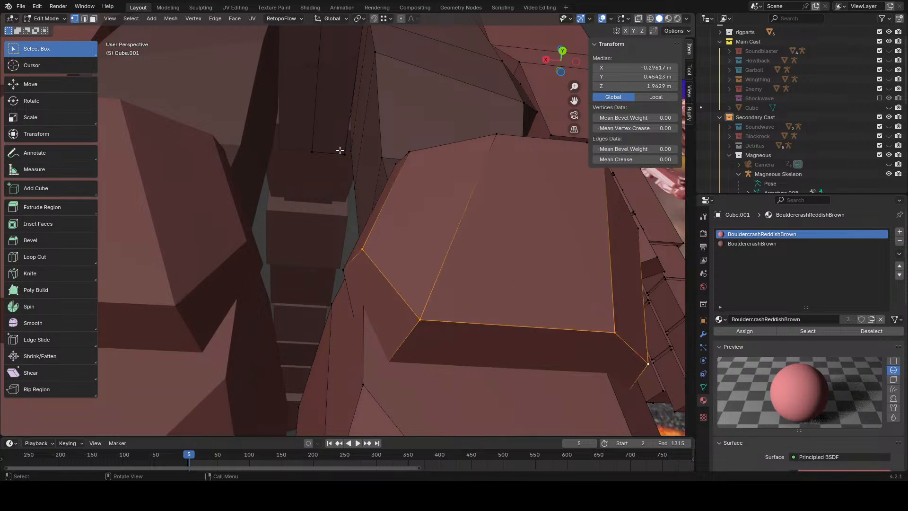
click(220, 19)
click(231, 33)
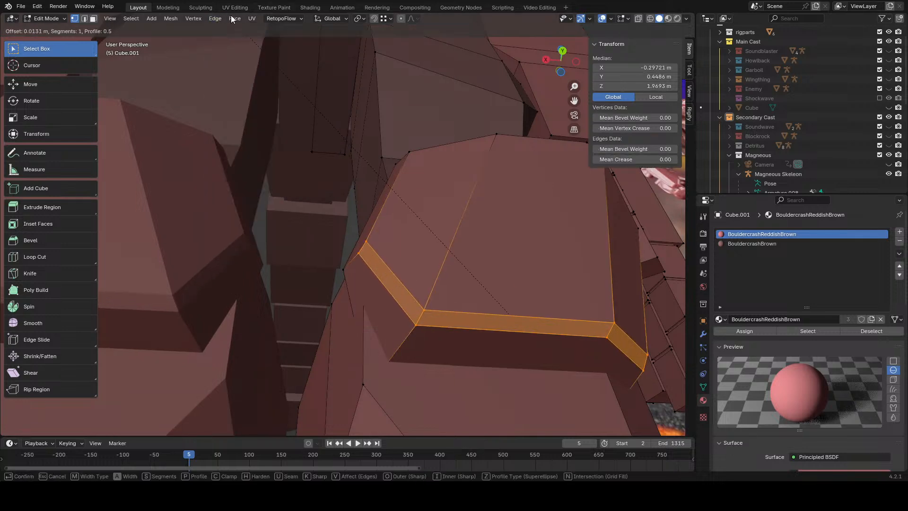
click(223, 420)
middle_drag(487, 361, 446, 359)
click(494, 361)
- Hide the viewport overlays to check the robot's overall shape from the front, and show them again
scroll(482, 364, down, 4)
click(603, 19)
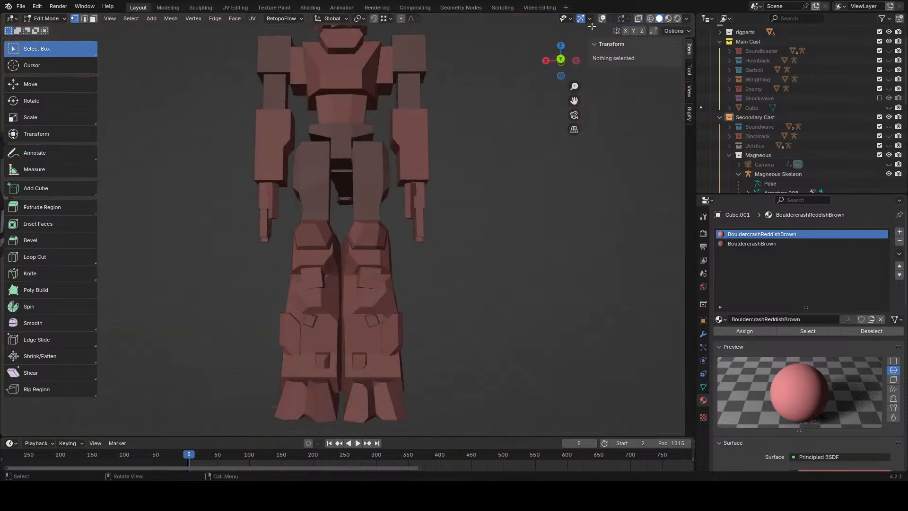
scroll(509, 185, down, 4)
mouse_move(509, 185)
middle_down()
mouse_move(464, 193)
mouse_move(514, 182)
middle_up()
scroll(464, 192, up, 5)
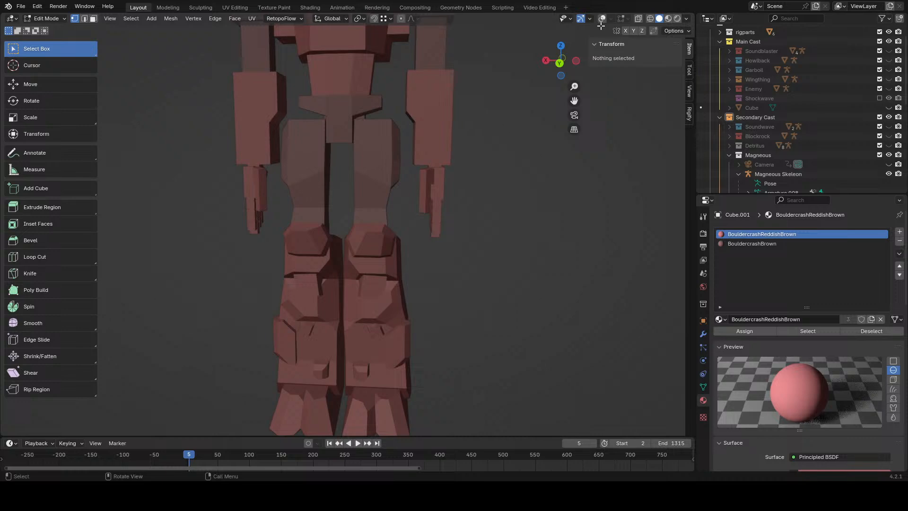
click(602, 19)
- Duplicate the outer side face of the mid-thigh in place and scale the copy to about 0.806
middle_drag(449, 161, 398, 147)
scroll(373, 199, up, 4)
click(367, 221)
shift+click(405, 245)
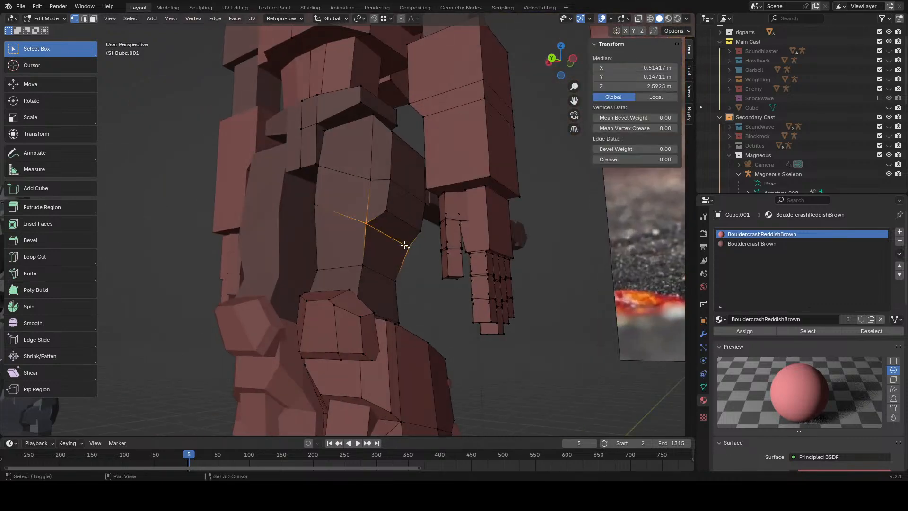
shift+click(387, 211)
key(shift+d)
right_click(539, 339)
key(s)
click(516, 322)
- Move the duplicated thigh face about 0.026 m along X
middle_drag(516, 322, 497, 304)
key(g)
key(y)
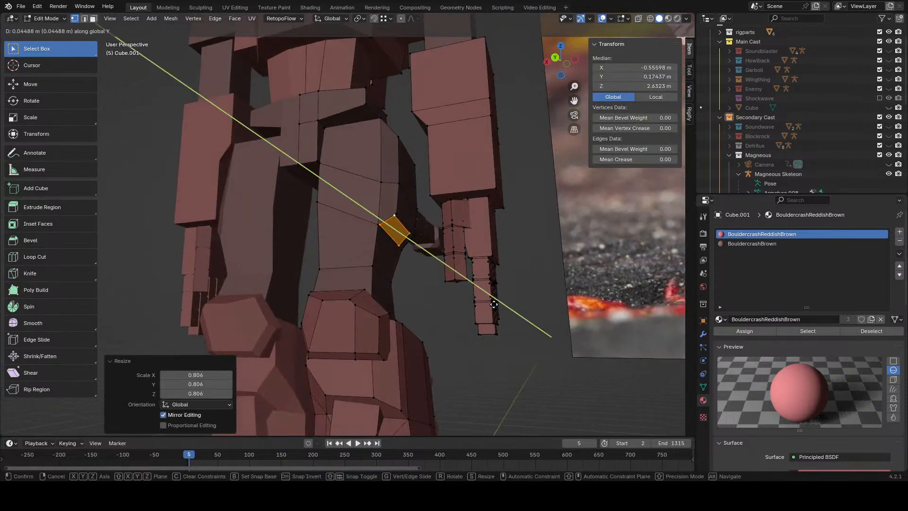
key(x)
click(491, 305)
- Extrude the duplicated face down along the outer side of the thigh to just above the knee and adjust its lower end's position
key(e)
right_click(455, 246)
key(g)
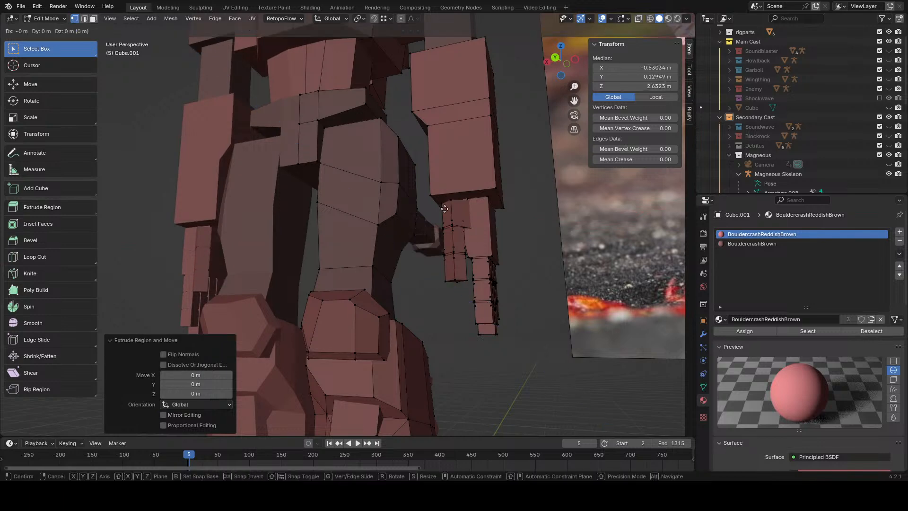
click(432, 290)
middle_drag(431, 290, 398, 310)
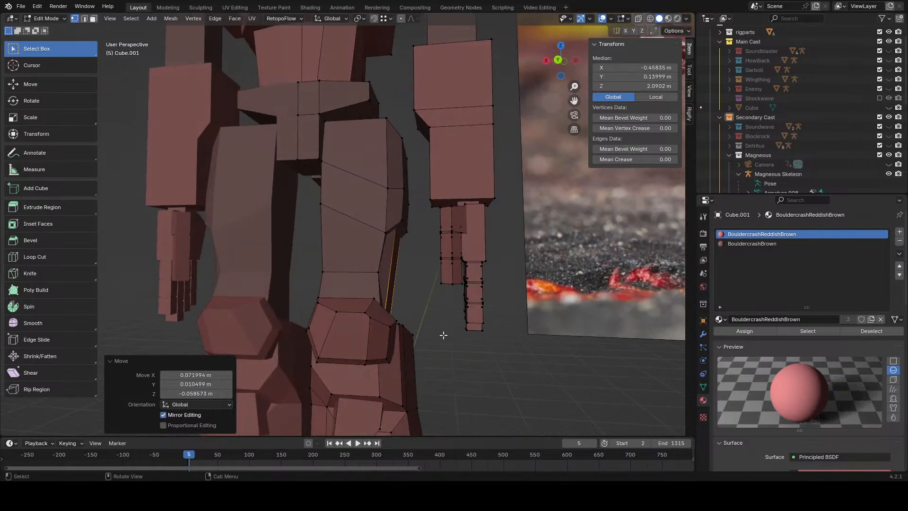
scroll(443, 335, down, 4)
middle_drag(443, 336, 408, 203)
key(g)
click(468, 324)
scroll(506, 323, up, 4)
- Scale the whole extruded outer thigh panel to about 1.55 along X and tilt it about the Y axis
click(94, 19)
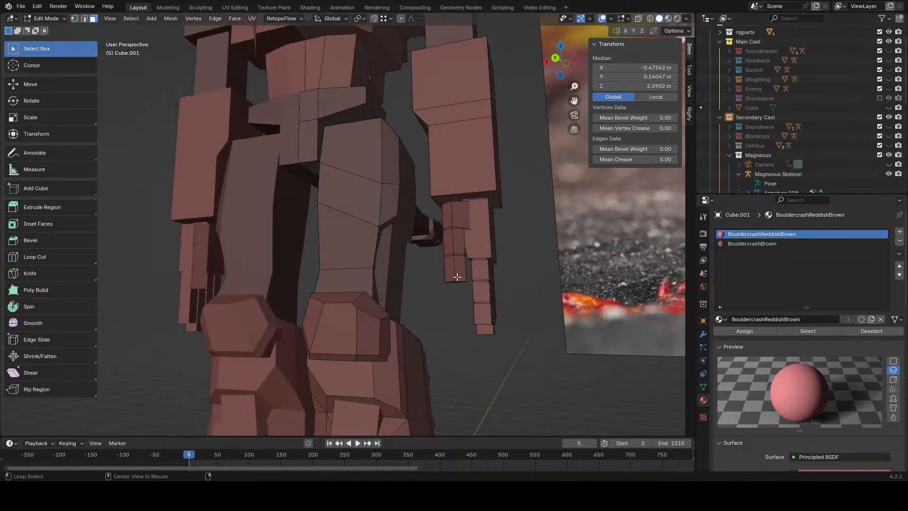
middle_drag(463, 302, 489, 309)
key(s)
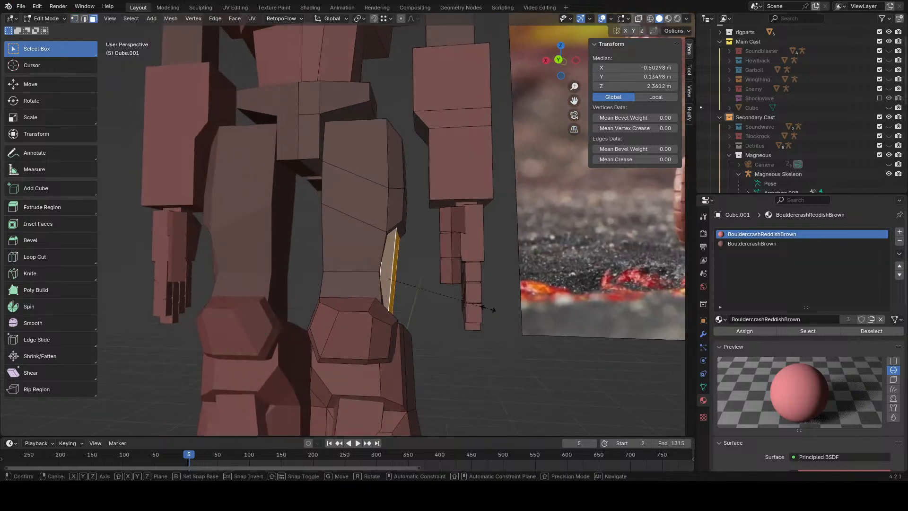
key(x)
click(543, 324)
key(r)
key(z)
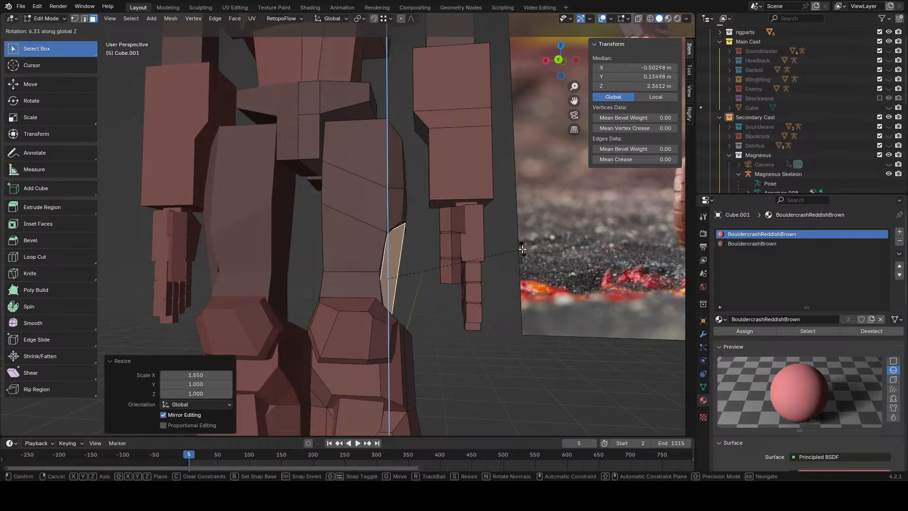
right_click(522, 248)
key(r)
key(y)
click(522, 240)
- Move the two back faces of the lower thigh about -0.1 m along Y
middle_drag(522, 240, 387, 305)
click(384, 293)
click(389, 306)
shift+click(385, 286)
key(g)
key(y)
right_click(466, 310)
middle_drag(466, 309, 390, 327)
key(g)
key(y)
click(387, 307)
- Reverse the slant of the lower thigh's back faces with Y scales of about -1.021 and -1.446, shifting them backward along Y in between
key(s)
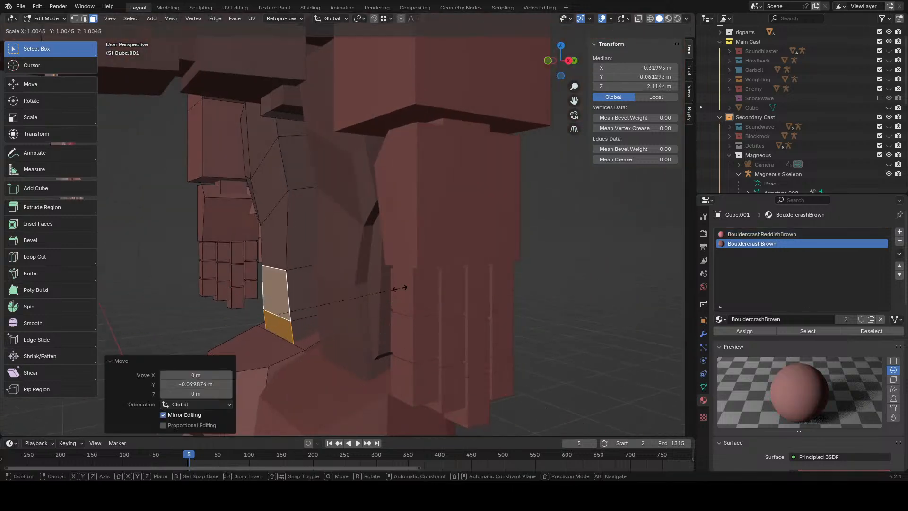
key(y)
click(152, 330)
key(g)
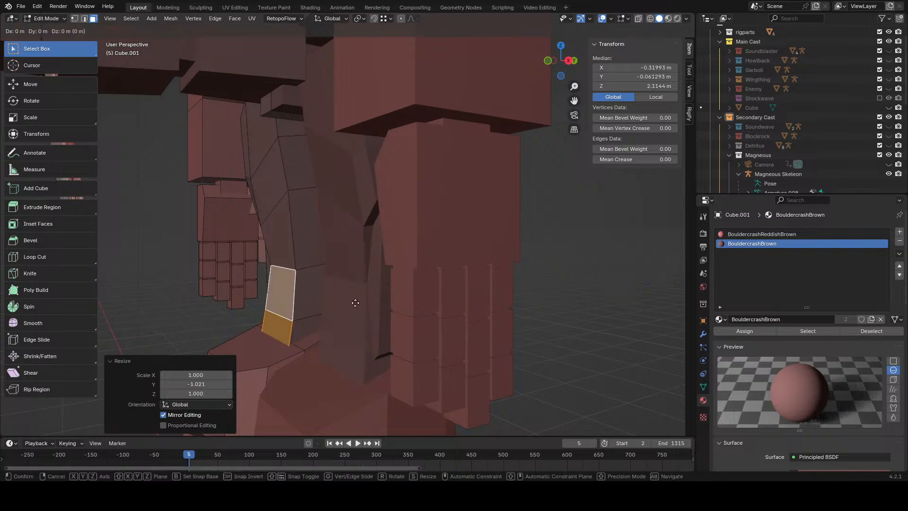
key(y)
click(363, 298)
key(s)
key(y)
click(122, 391)
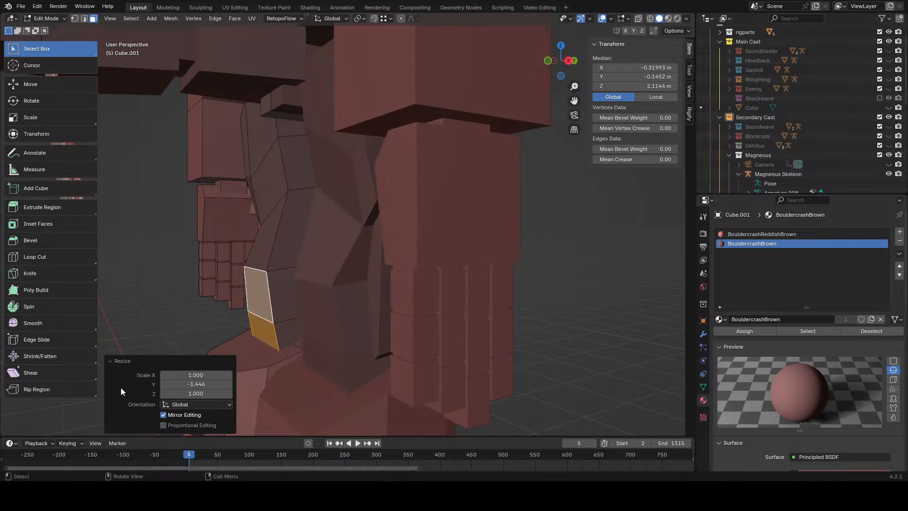
- Move the lower thigh's back faces about 0.034 m along Y and readjust their Y scale
key(g)
key(y)
click(302, 303)
key(s)
key(y)
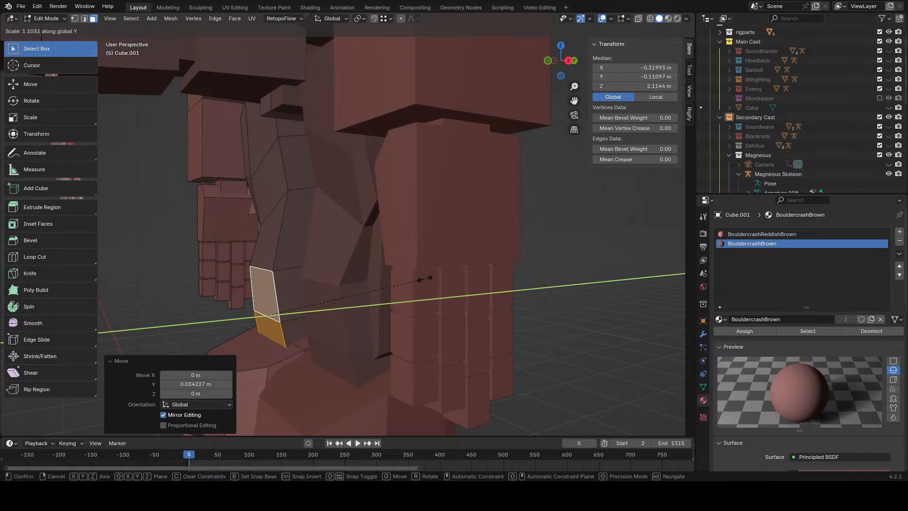
click(374, 315)
click(531, 322)
- Bevel the inner top edge of the thigh by about 0.125 m with one segment
scroll(531, 322, down, 6)
middle_drag(531, 322, 364, 263)
scroll(382, 300, up, 5)
shift+middle_drag(415, 319, 368, 243)
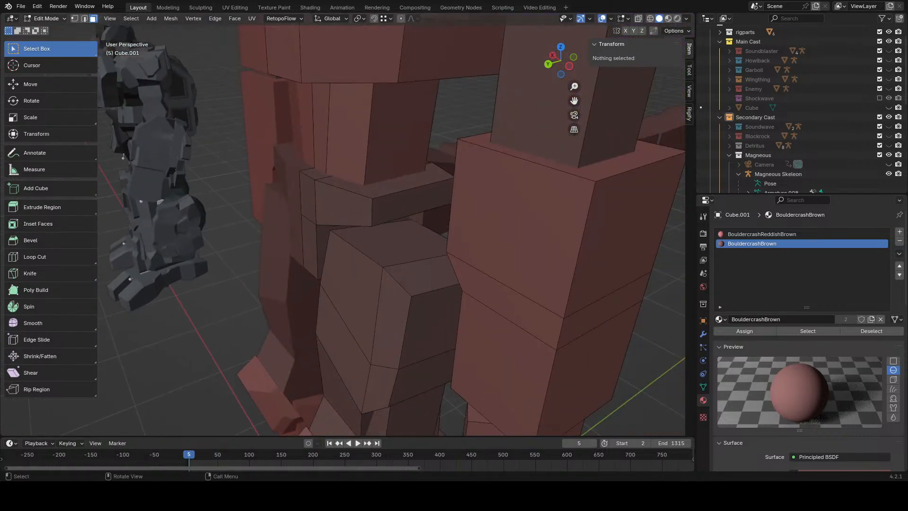
click(84, 21)
middle_drag(395, 203, 416, 194)
click(383, 218)
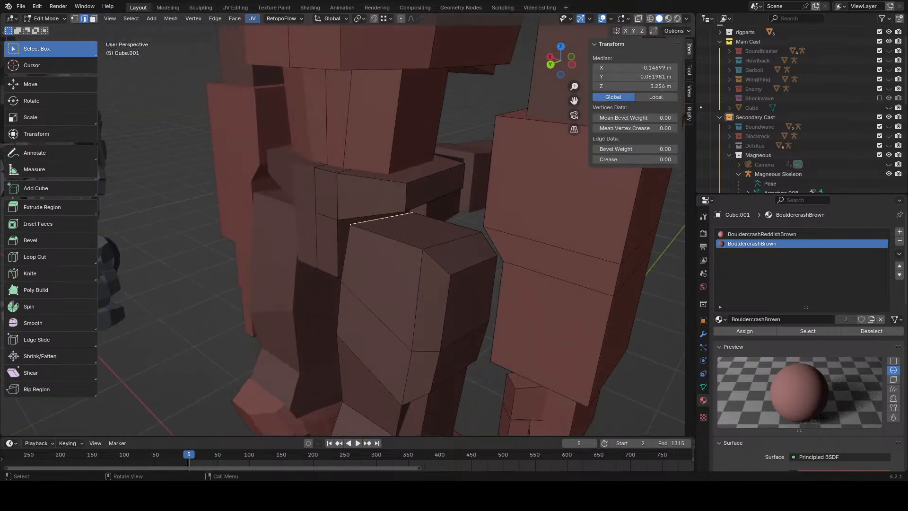
click(215, 19)
click(261, 40)
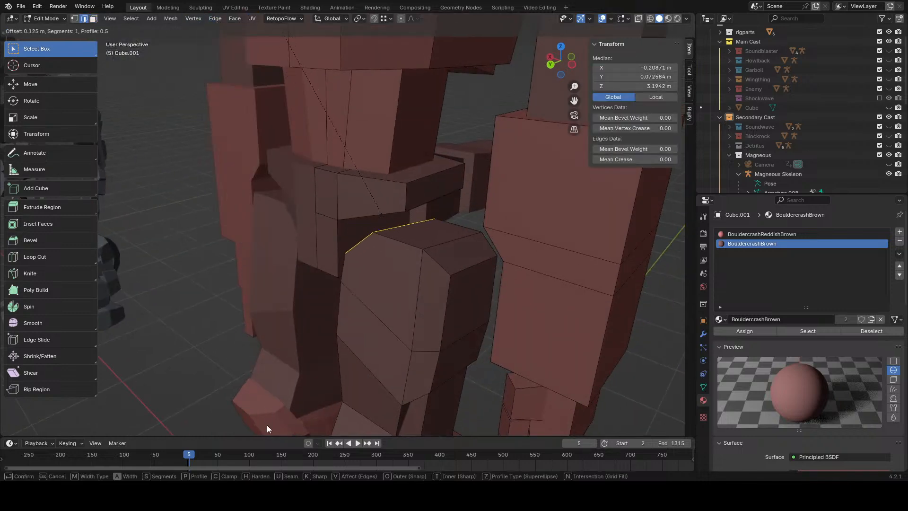
click(267, 429)
- Bevel the front inner edge chain of the upper thigh, from its top slant down the inner side, with one segment
scroll(391, 294, down, 3)
middle_drag(391, 293, 411, 293)
click(412, 223)
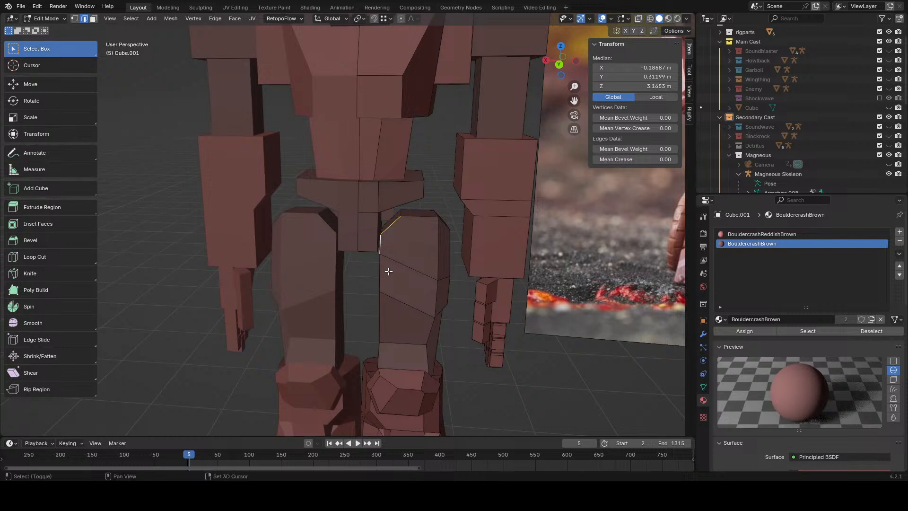
click(215, 19)
click(260, 41)
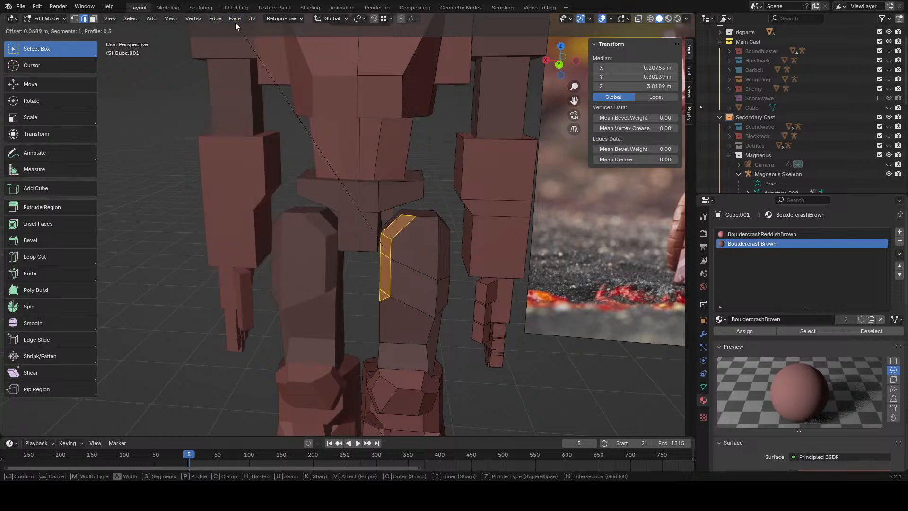
click(284, 137)
- Bevel the front inner vertical edge of the lower thigh just above the knee
click(377, 354)
middle_drag(377, 354, 401, 257)
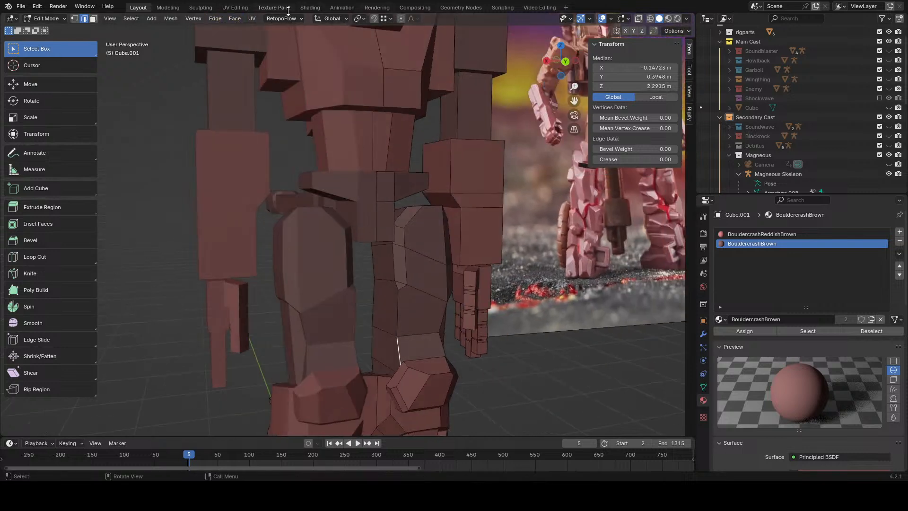
click(215, 19)
click(223, 48)
click(215, 20)
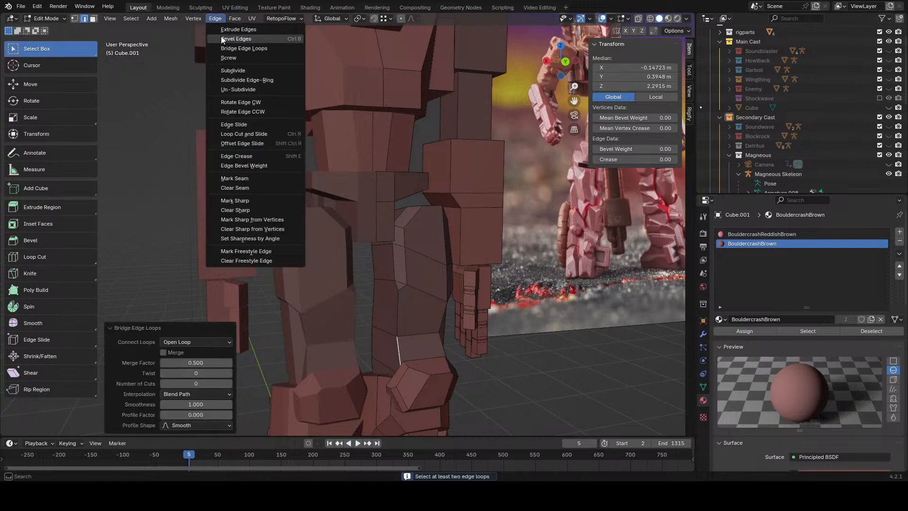
click(224, 39)
click(221, 24)
click(495, 177)
- Bevel the back edge chain around the thigh's top and upper inner corner with one segment
middle_drag(495, 178, 350, 208)
shift+click(346, 167)
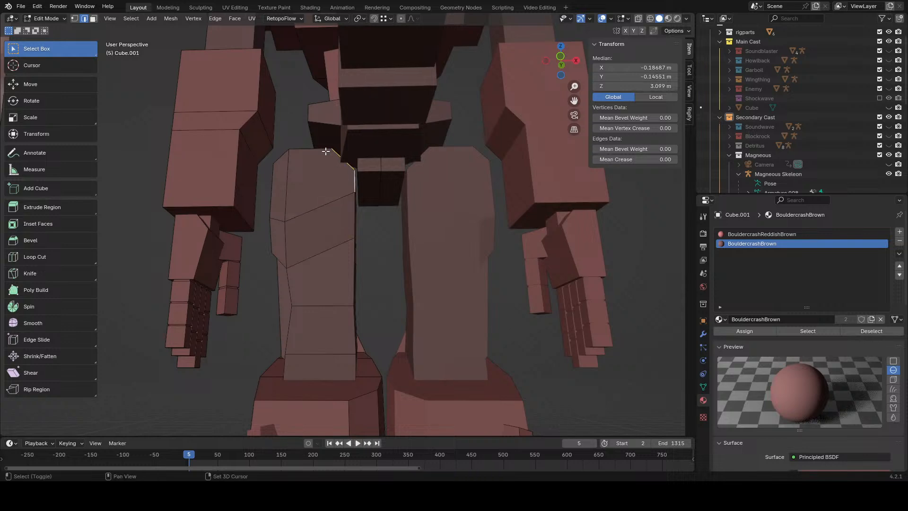
click(218, 18)
click(225, 40)
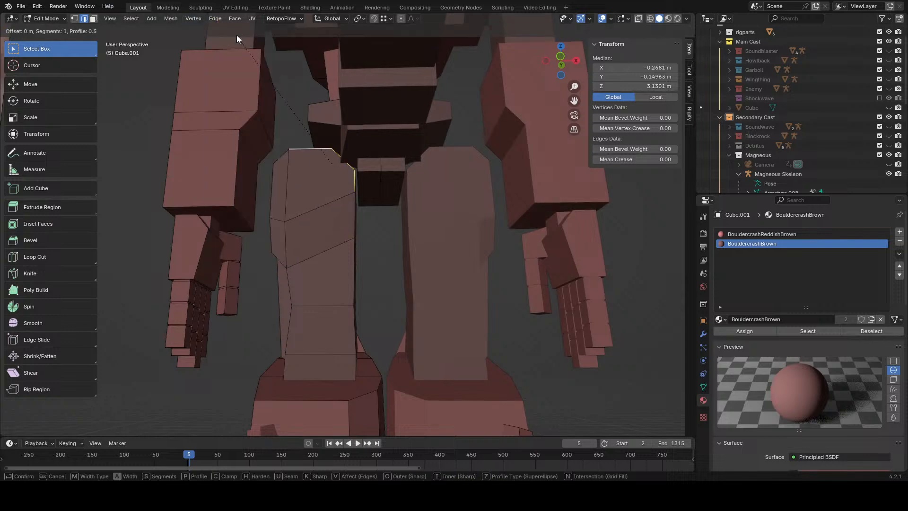
click(240, 431)
- Bevel the back inner vertical edges of the mid-thigh and the thigh's base with one segment
click(345, 297)
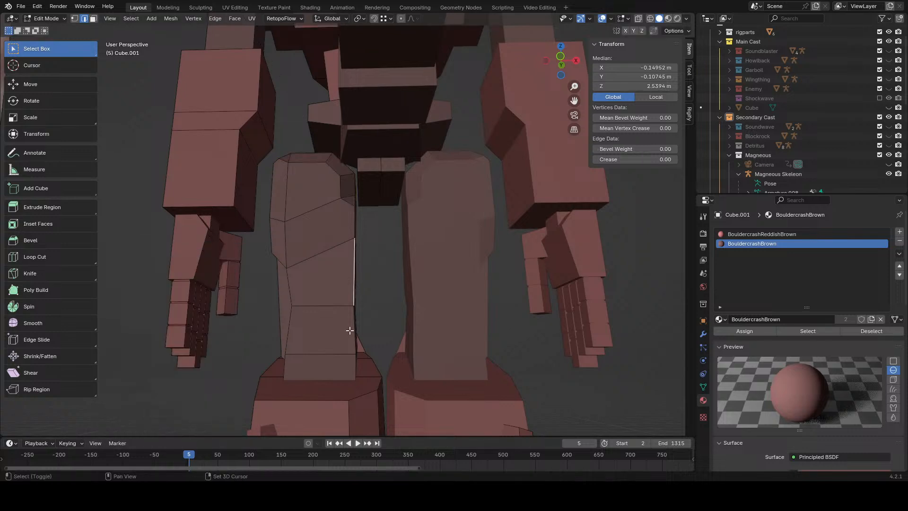
middle_drag(350, 369, 377, 357)
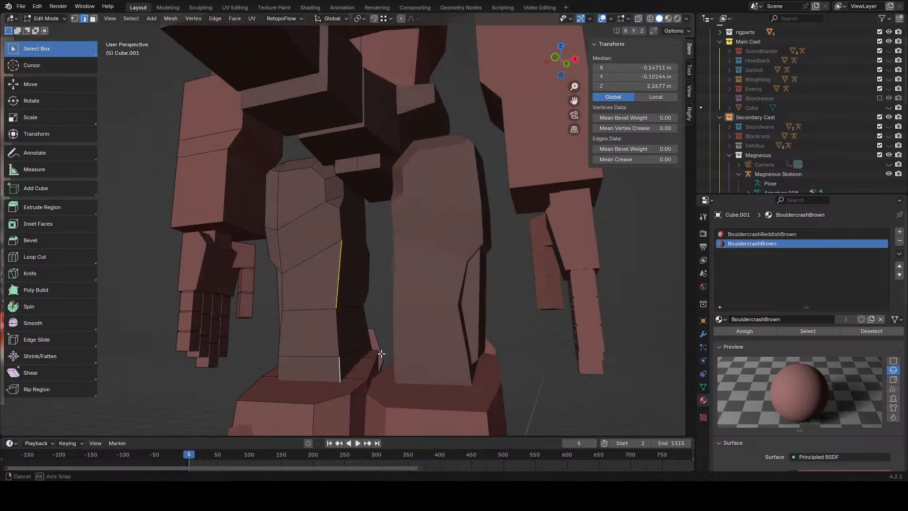
click(215, 19)
click(232, 41)
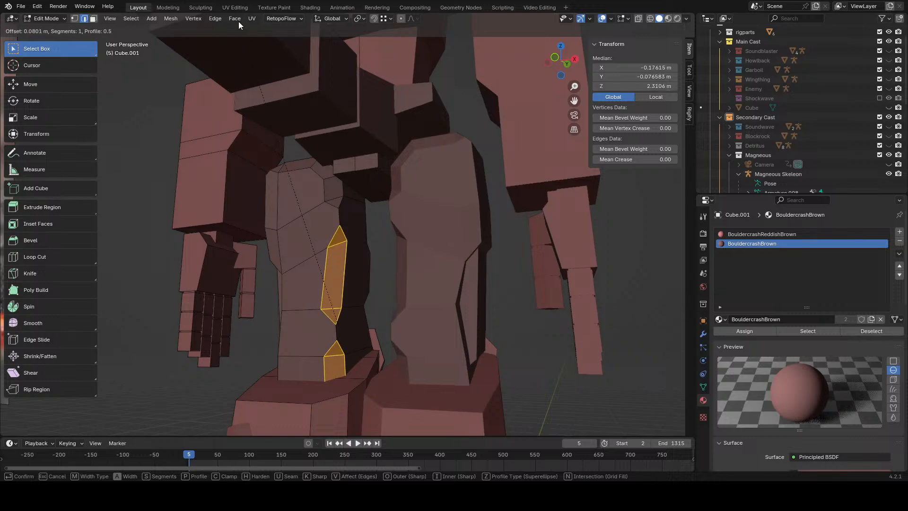
click(457, 62)
click(385, 265)
- Bevel the back outer vertical edges of the lower thigh by about 0.079 m with one segment
middle_drag(384, 266, 325, 358)
click(333, 378)
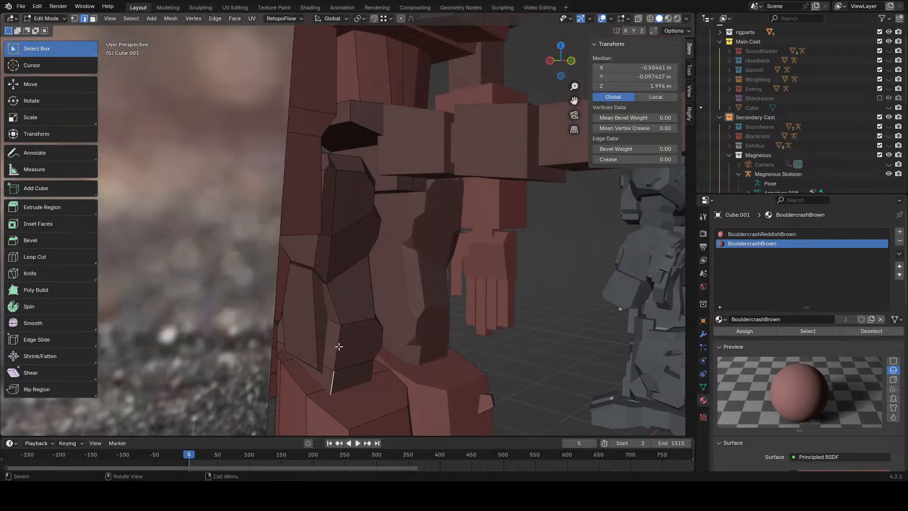
click(235, 18)
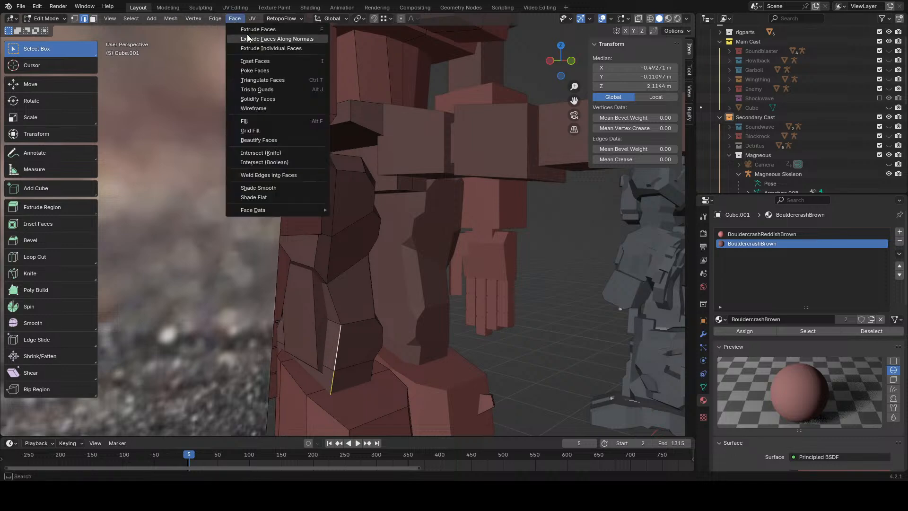
mouse_move(215, 19)
click(230, 38)
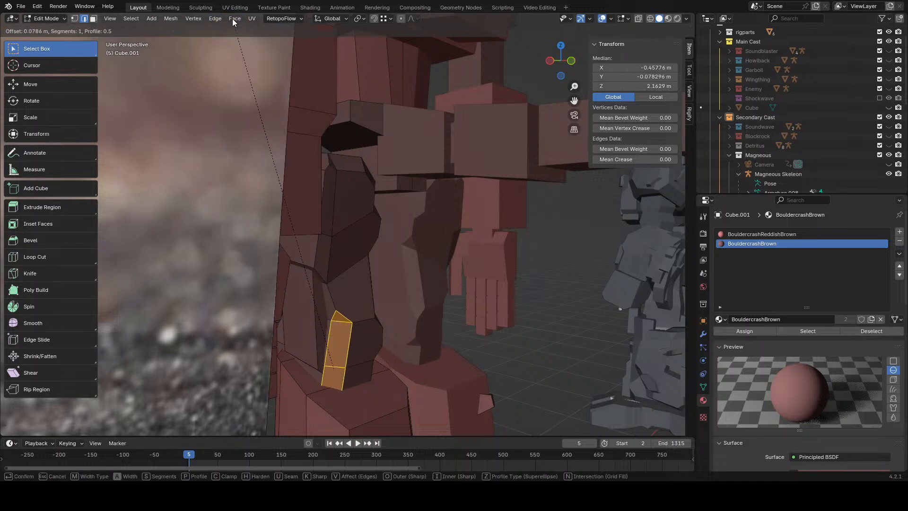
click(232, 22)
click(560, 187)
- Add one centered horizontal loop cut across the outer thigh panel
scroll(560, 187, down, 3)
middle_drag(560, 187, 414, 302)
scroll(354, 288, up, 4)
shift+middle_drag(354, 288, 326, 193)
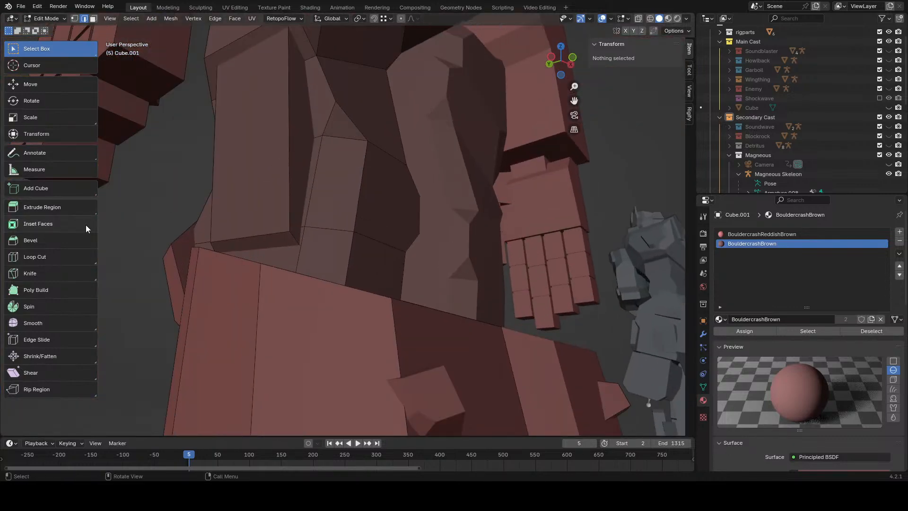
click(81, 256)
click(337, 153)
click(23, 46)
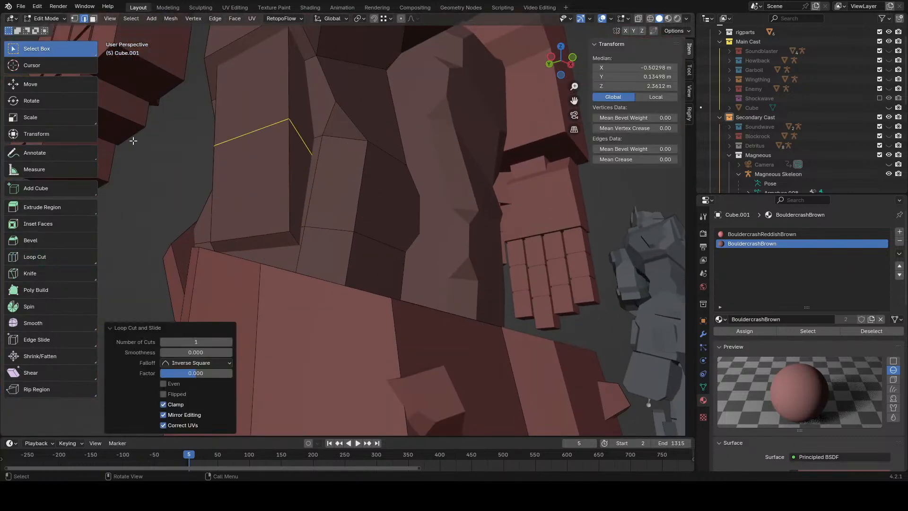
- Move the rear bottom edge of the outer thigh panel about 0.134 m along Y
click(294, 237)
key(g)
key(y)
click(310, 262)
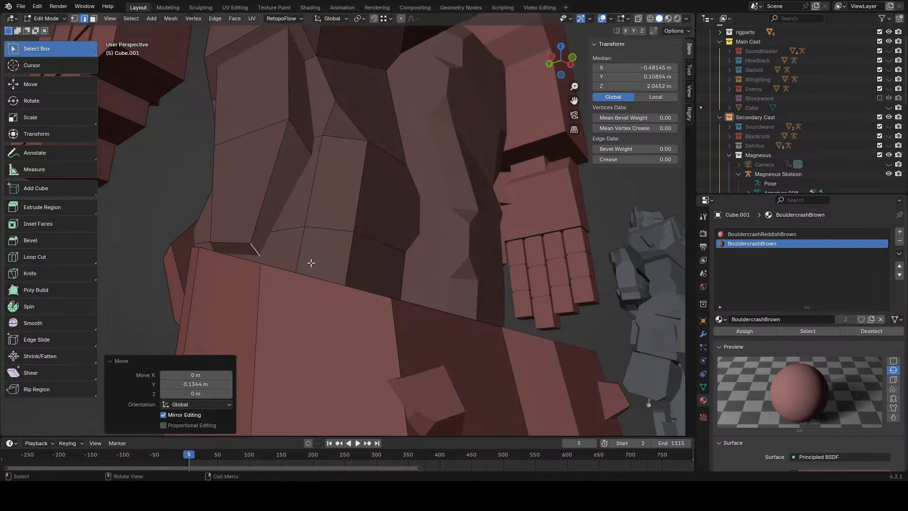
- Move the front edge at the outer thigh panel's new loop cut about -0.03 m along Y
middle_drag(311, 262, 362, 156)
click(355, 123)
key(g)
key(y)
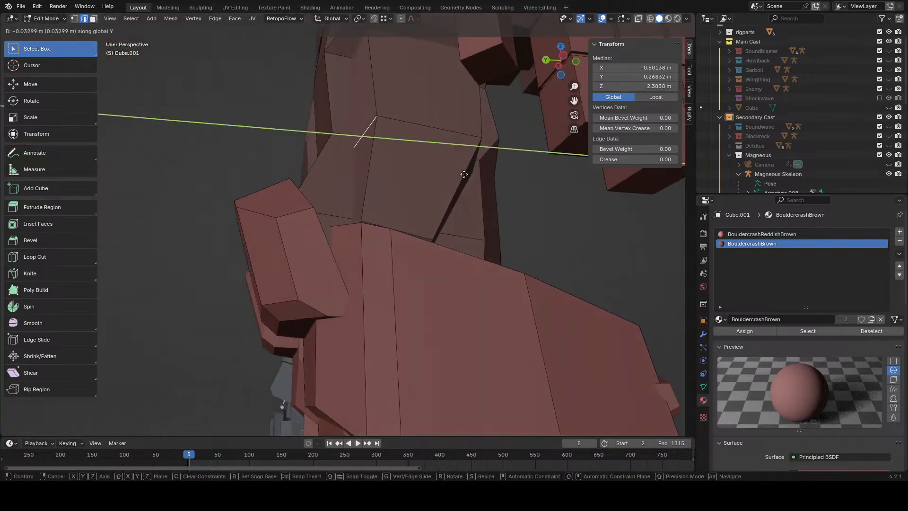
click(462, 170)
middle_drag(462, 171, 536, 205)
click(536, 204)
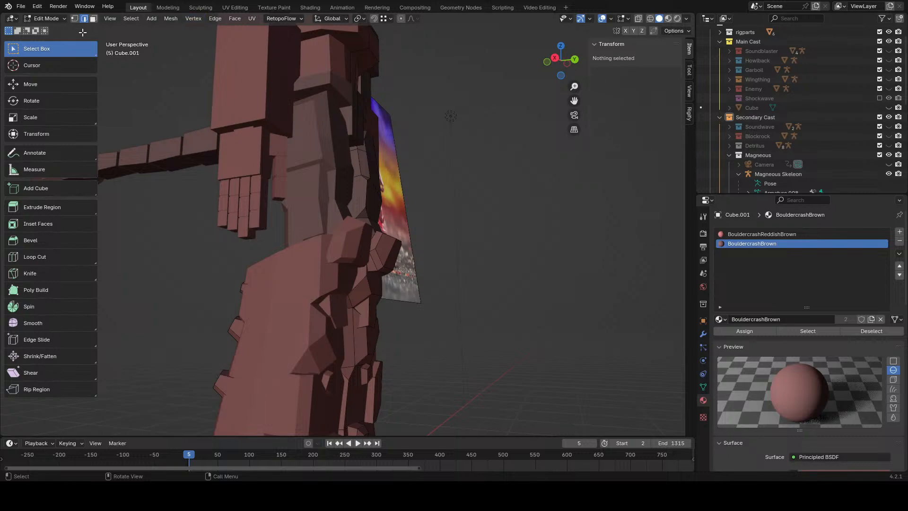
- Switch to Object Mode, deselect the robot body, and compare its overall shape with the reference image
click(49, 18)
click(54, 30)
scroll(284, 256, down, 7)
middle_drag(308, 270, 381, 289)
scroll(321, 296, up, 1)
click(256, 320)
scroll(329, 277, down, 3)
scroll(340, 236, up, 6)
middle_drag(303, 184, 330, 195)
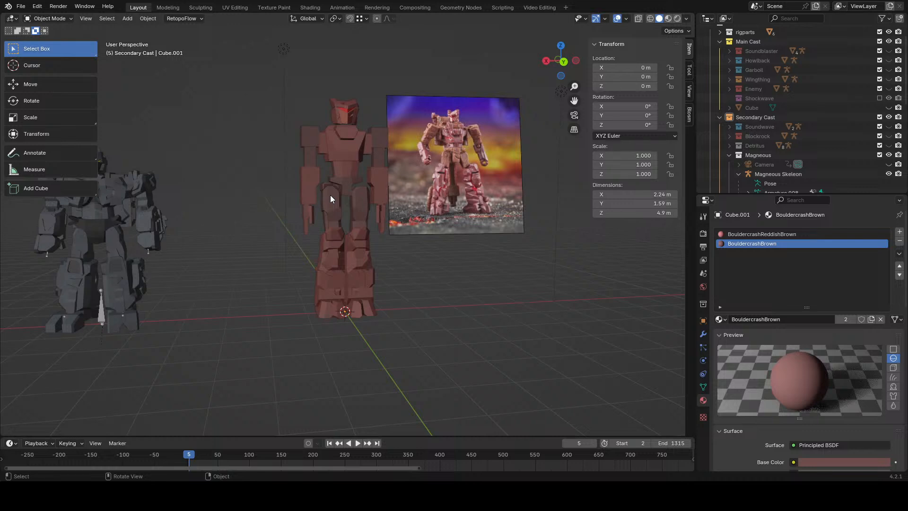
- Set the BouldercrashBrown material's viewport display color to about hue 0.024, saturation 0.735 and value 0.253
key(KP_Decimal)
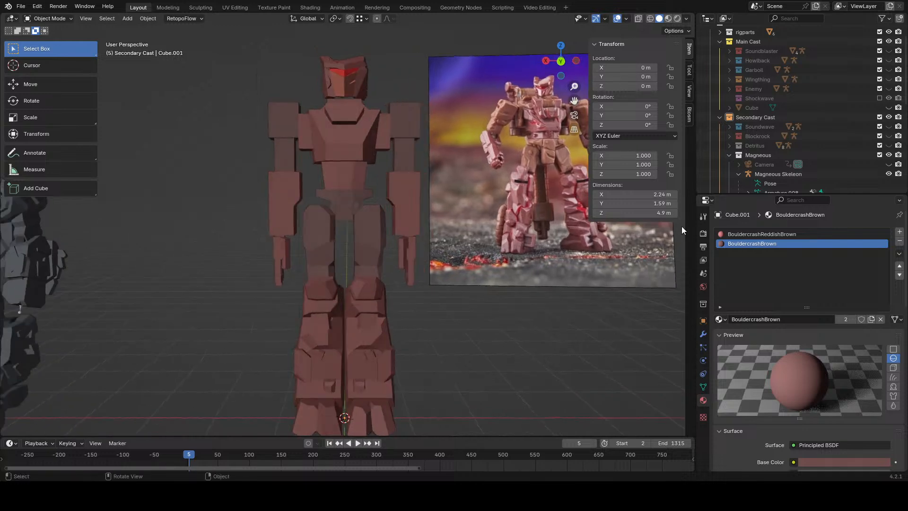
scroll(822, 355, down, 5)
scroll(835, 376, down, 10)
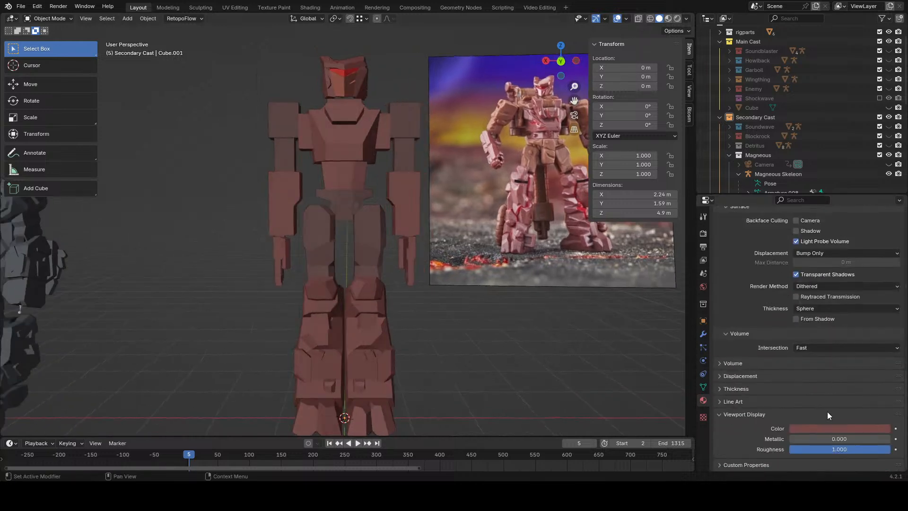
click(832, 428)
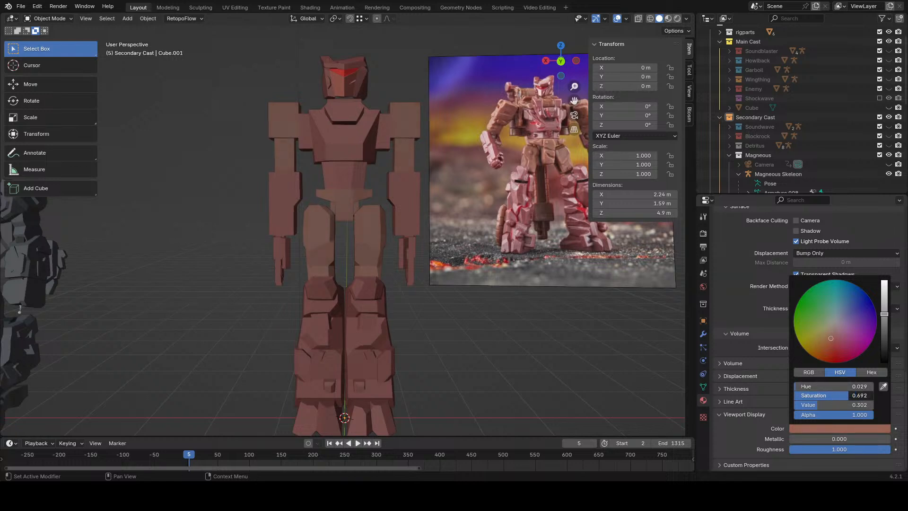
drag(884, 316, 884, 320)
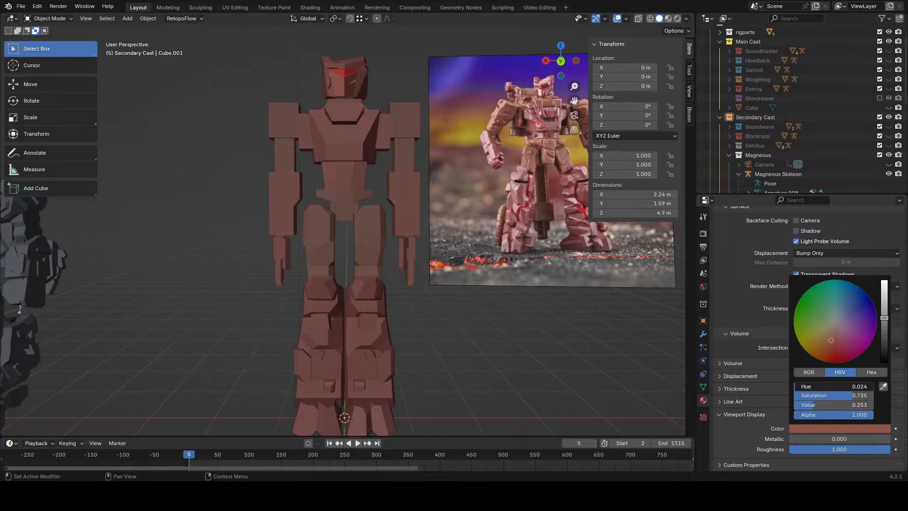
- Check the recolored robot from the front and select its body mesh
middle_drag(425, 302, 383, 246)
scroll(370, 274, down, 3)
scroll(416, 266, up, 8)
click(309, 135)
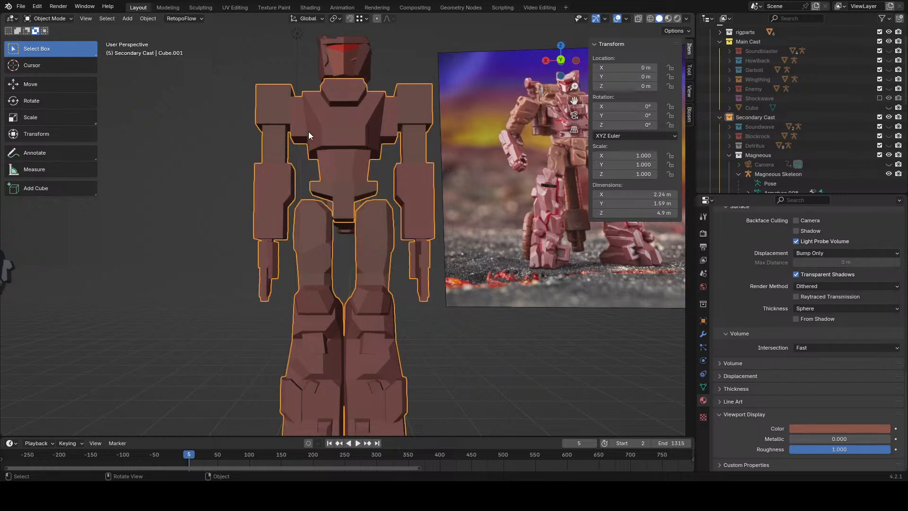
- Enter Edit Mode in the back view and select all vertices of the editable thigh with see-through wireframe shading
click(54, 20)
scroll(455, 205, up, 3)
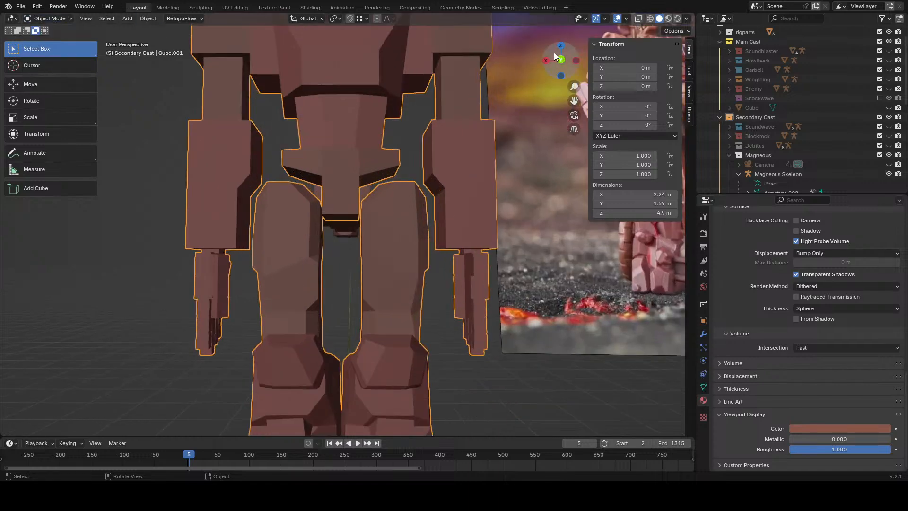
click(560, 59)
click(48, 19)
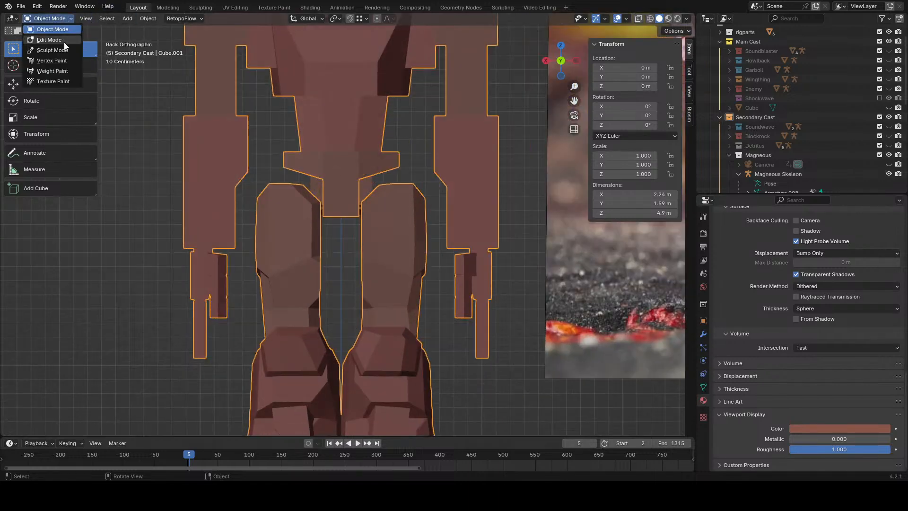
click(64, 42)
key(z)
click(378, 296)
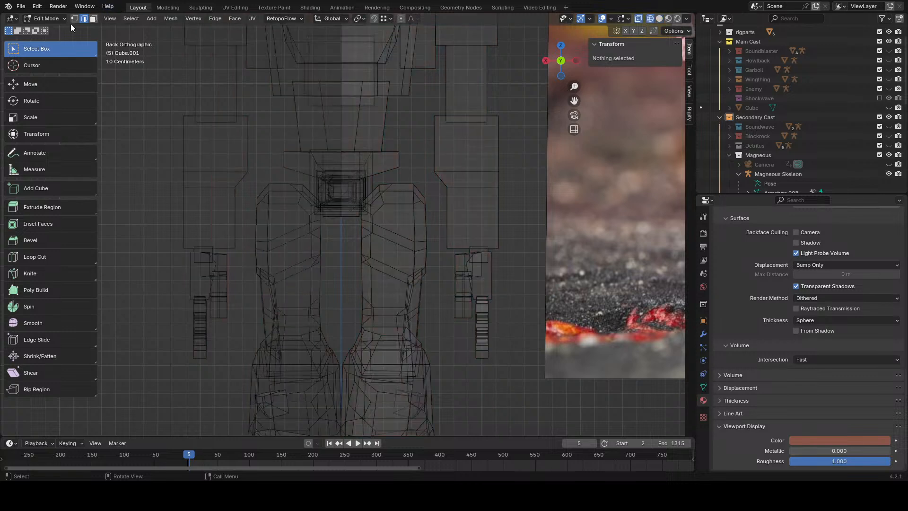
click(73, 19)
drag(434, 183, 362, 303)
key(z)
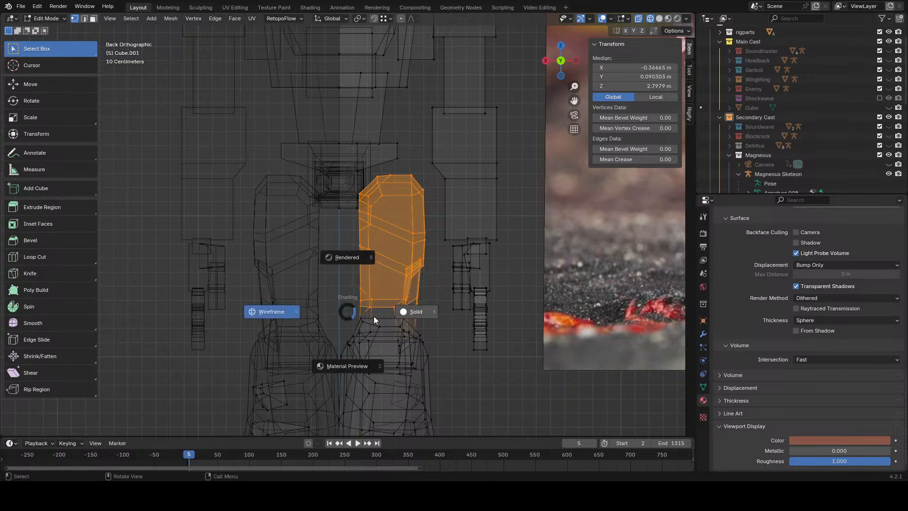
click(373, 316)
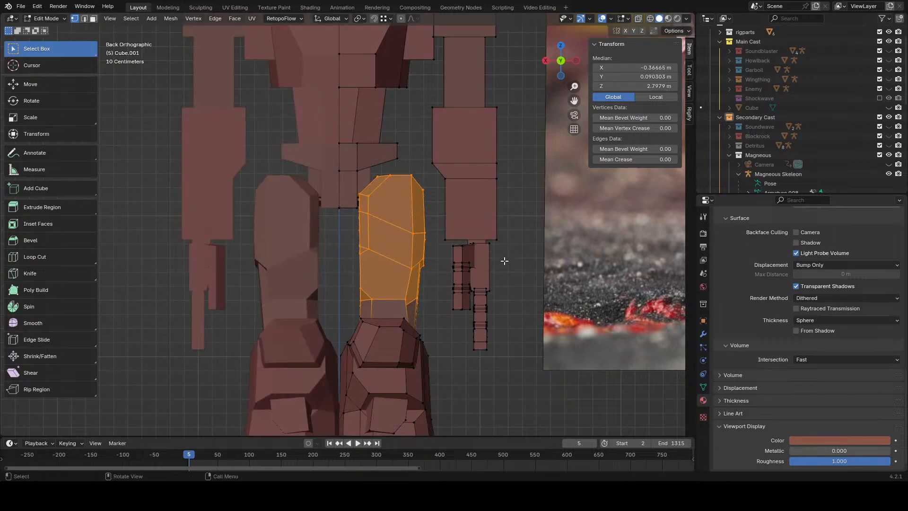
- Shift the thigh about 0.017 m along X, rotate it about -1.43°, and shift it another 0.013 m along X
key(g)
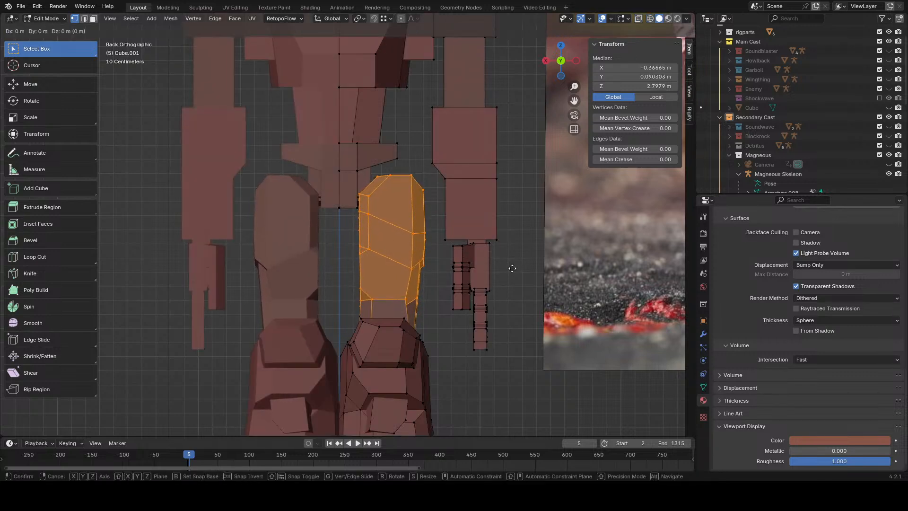
key(x)
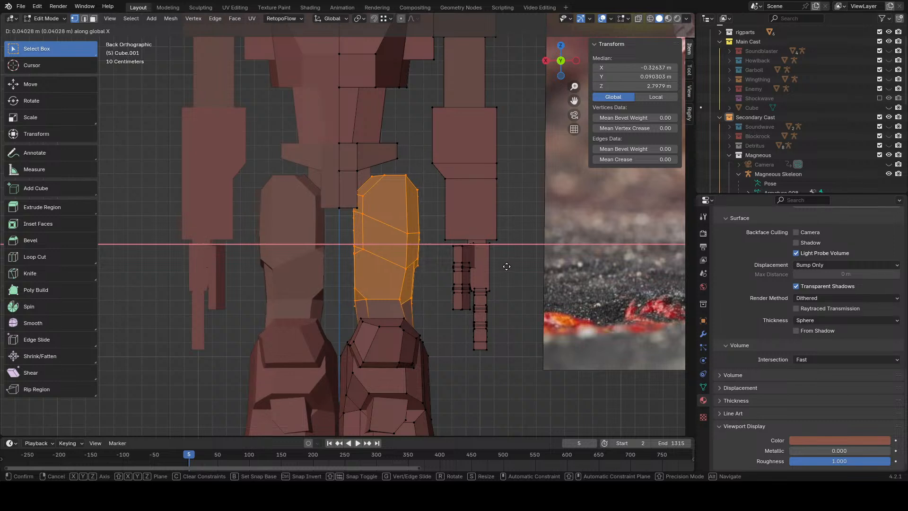
click(510, 267)
key(r)
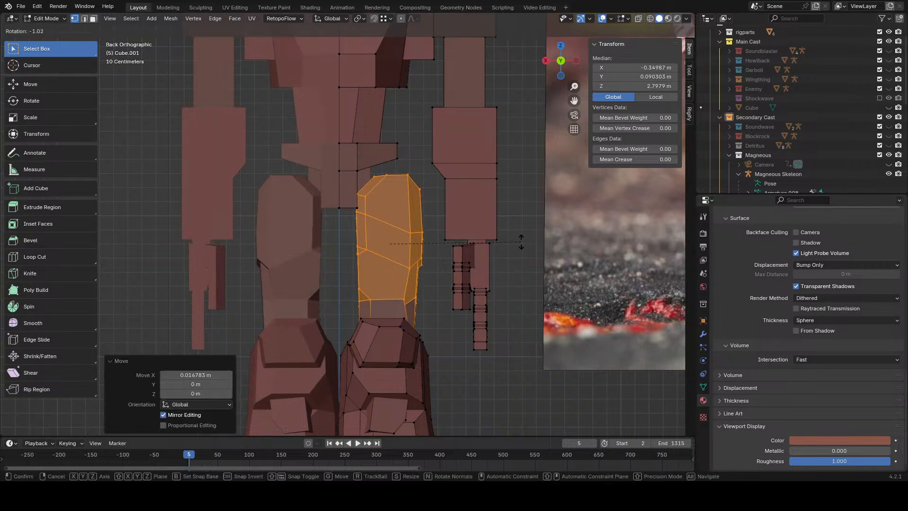
click(521, 241)
key(g)
key(x)
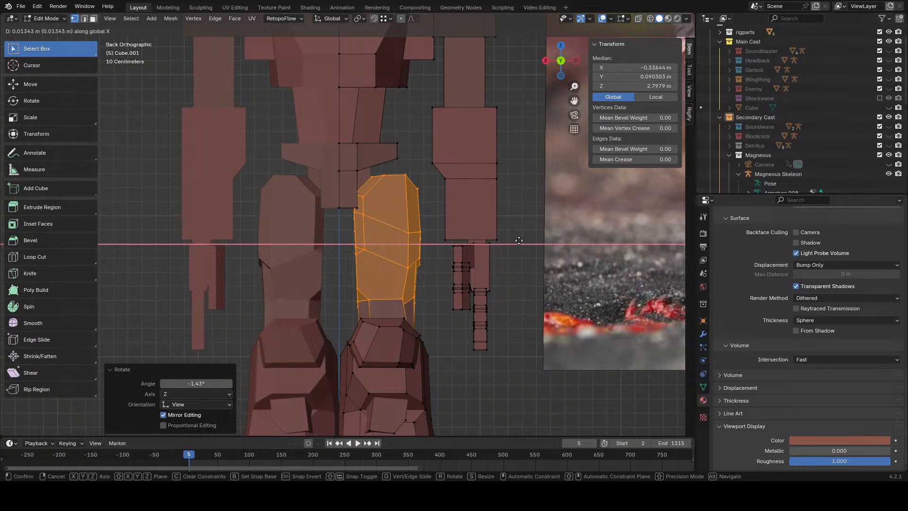
click(519, 241)
- Move the pelvis's bottom corner vertices about 0.05 m along X toward the centerline to taper the crotch
scroll(340, 224, up, 4)
key(z)
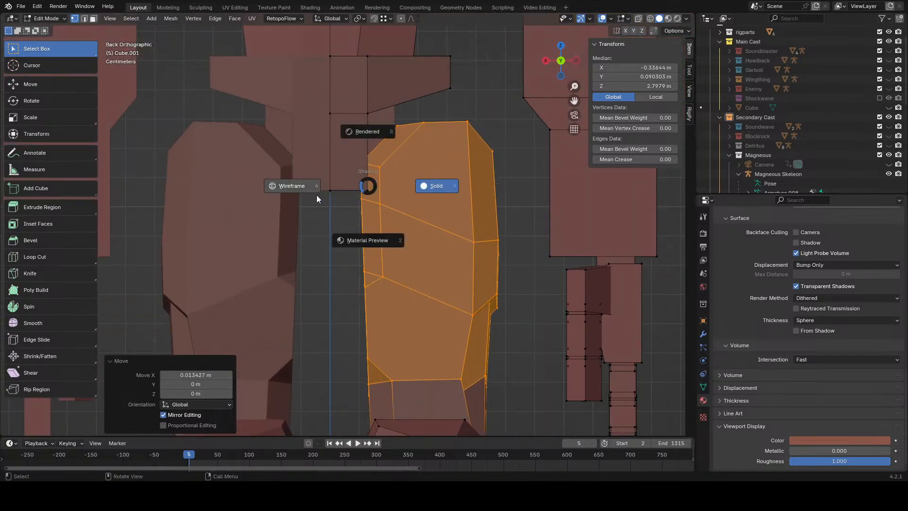
click(316, 194)
click(367, 190)
key(g)
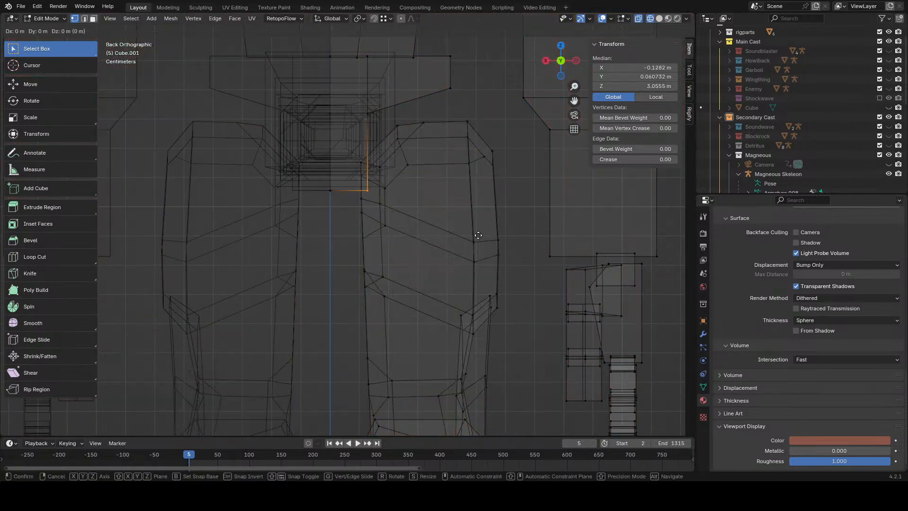
key(x)
click(461, 235)
- Move the vertices at the junction of the hip bar and crotch block about 0.018 m inward along X
click(364, 116)
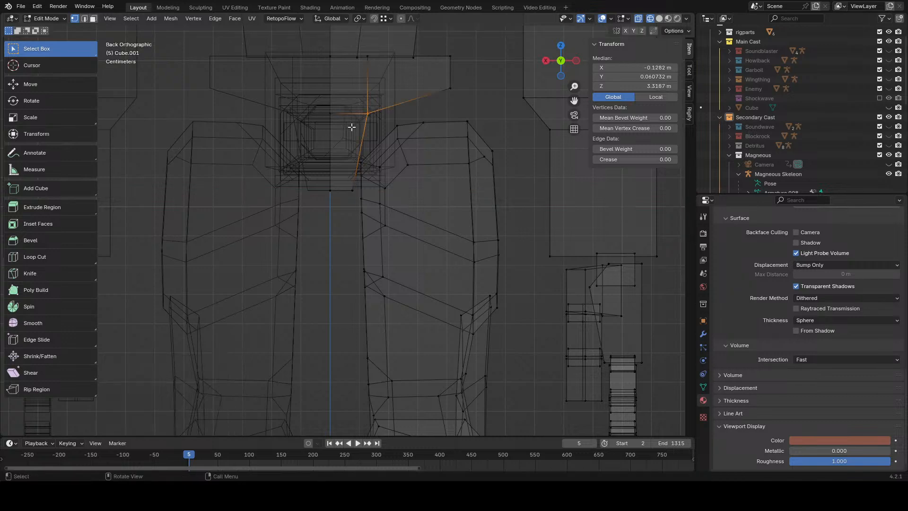
key(g)
key(x)
click(463, 230)
key(z)
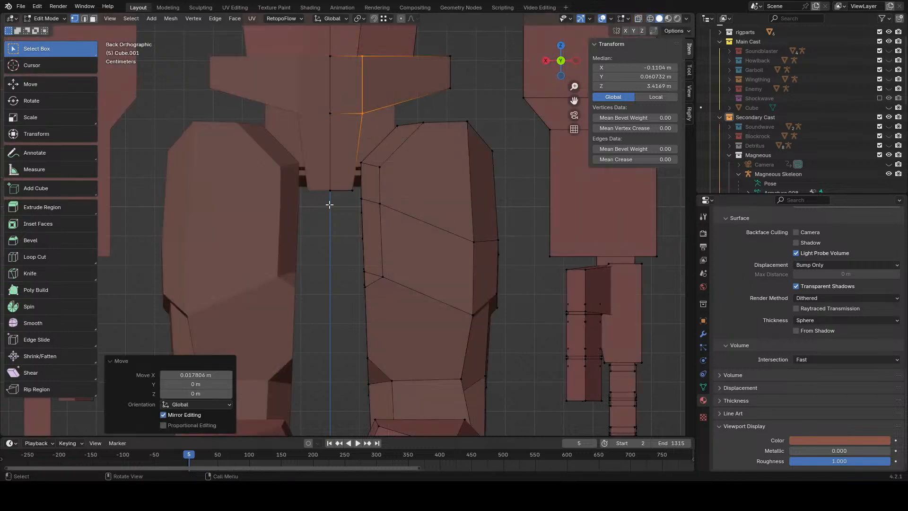
- Select the crotch block's bottom vertices and scale them to about 0.605 along Y
key(z)
drag(325, 162, 359, 208)
key(shift+z)
middle_drag(544, 148, 501, 166)
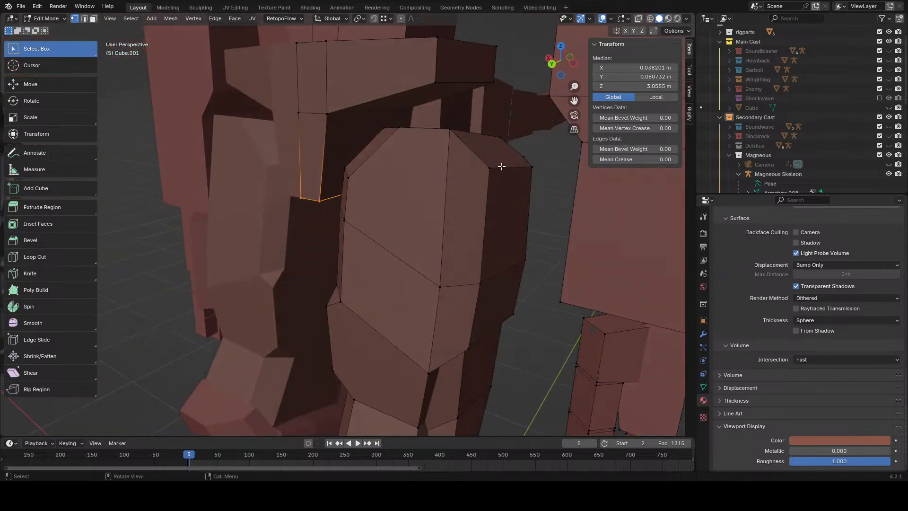
key(s)
key(y)
click(469, 208)
- Add a loop cut across the crotch block and scale it to about 1.067 along Y
click(33, 257)
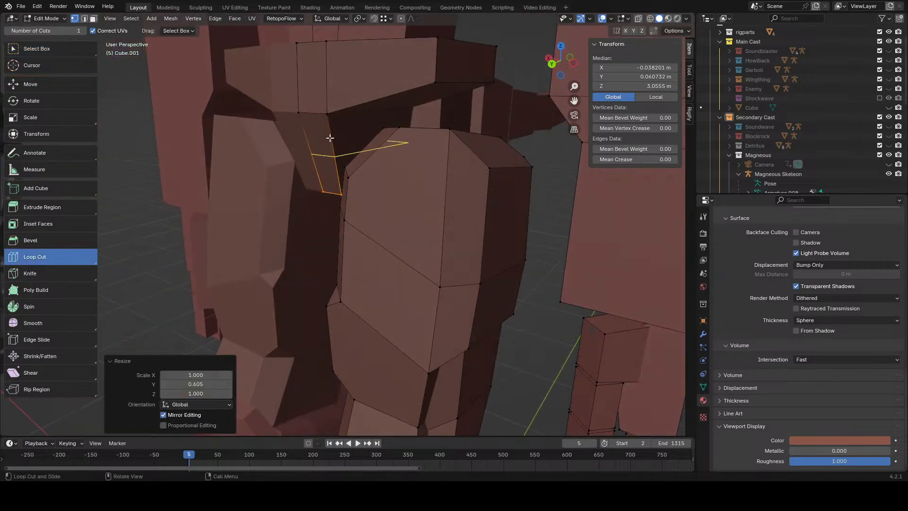
click(331, 149)
key(s)
key(y)
click(544, 124)
scroll(458, 187, down, 5)
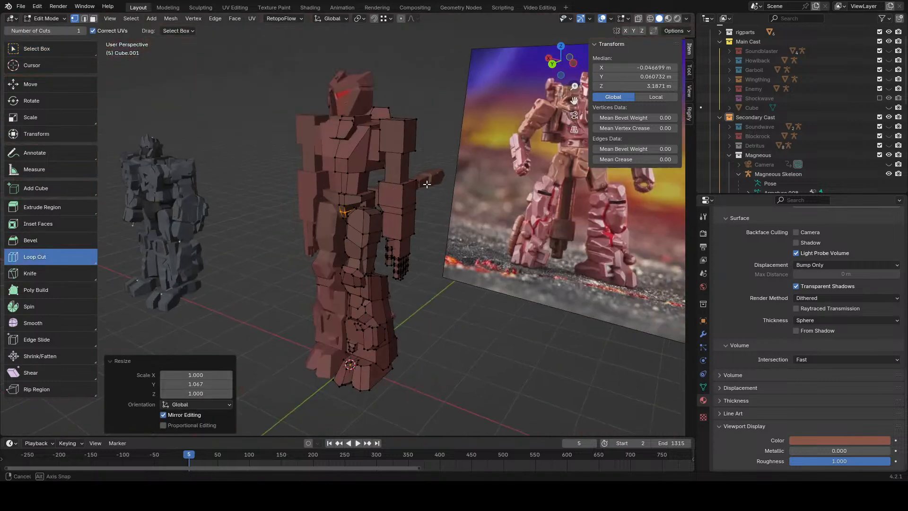
- Add a vertical loop cut through the side of the hip bar and scale it to about 1.067 along Y
scroll(458, 187, up, 3)
middle_drag(458, 187, 438, 195)
scroll(433, 196, up, 3)
click(369, 183)
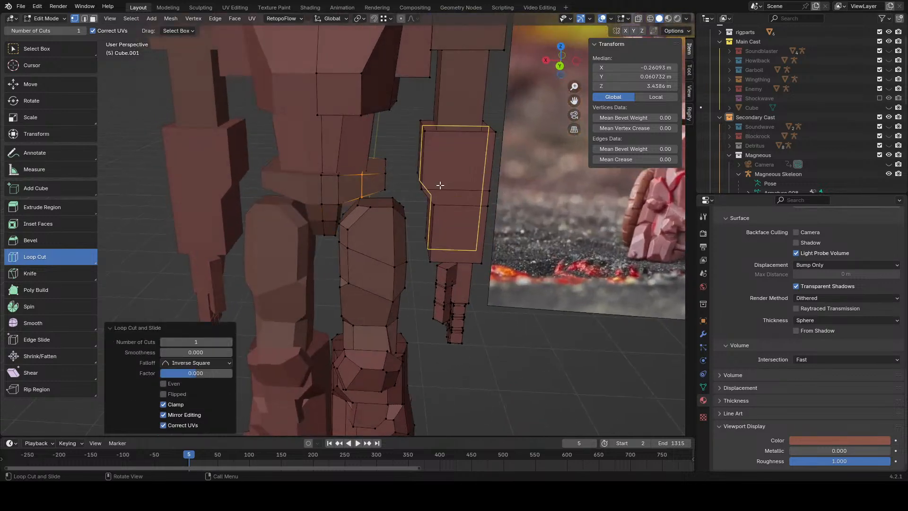
middle_drag(544, 143, 503, 159)
key(s)
key(y)
click(512, 158)
scroll(473, 190, down, 5)
middle_drag(366, 246, 455, 197)
scroll(454, 197, up, 4)
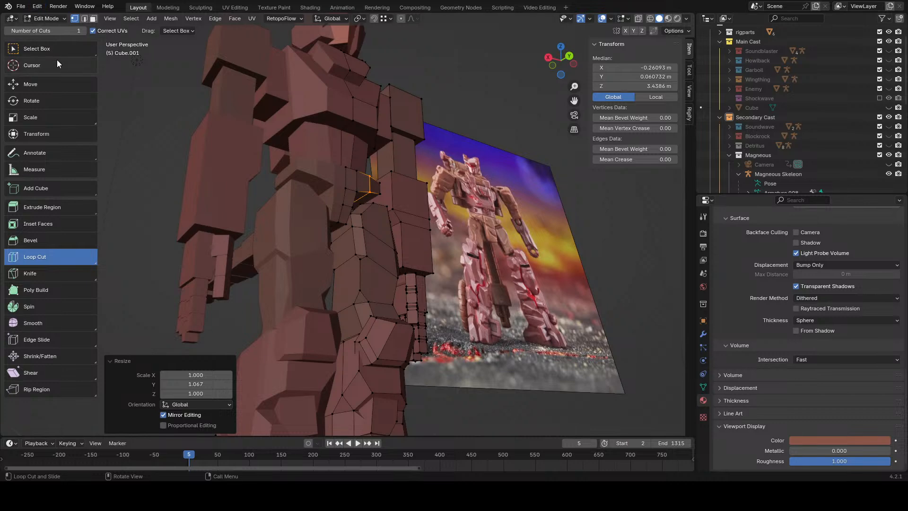
- Select the three stacked faces on the front center of the pelvis and extrude them forward along Y as a panel
click(53, 51)
click(93, 19)
scroll(352, 178, up, 2)
middle_drag(352, 178, 341, 178)
click(339, 161)
shift+click(346, 185)
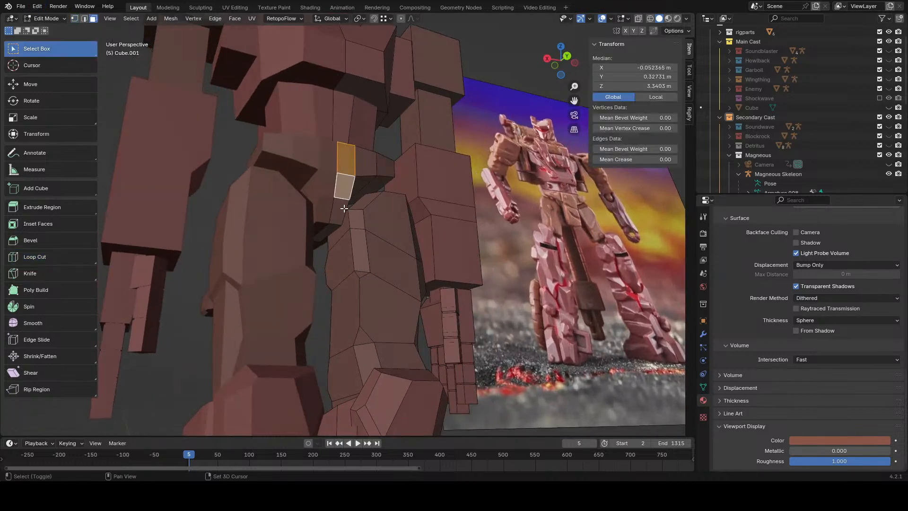
shift+click(344, 209)
middle_drag(410, 196, 344, 185)
key(shift+d)
right_click(399, 180)
key(g)
key(y)
click(392, 189)
- Scale the extruded crotch panel's front faces along Y and shift them along Z
key(s)
key(y)
click(377, 208)
key(g)
key(z)
key(z)
click(356, 210)
- Lower the crotch panel's bottom face along Z to lengthen the panel
click(306, 228)
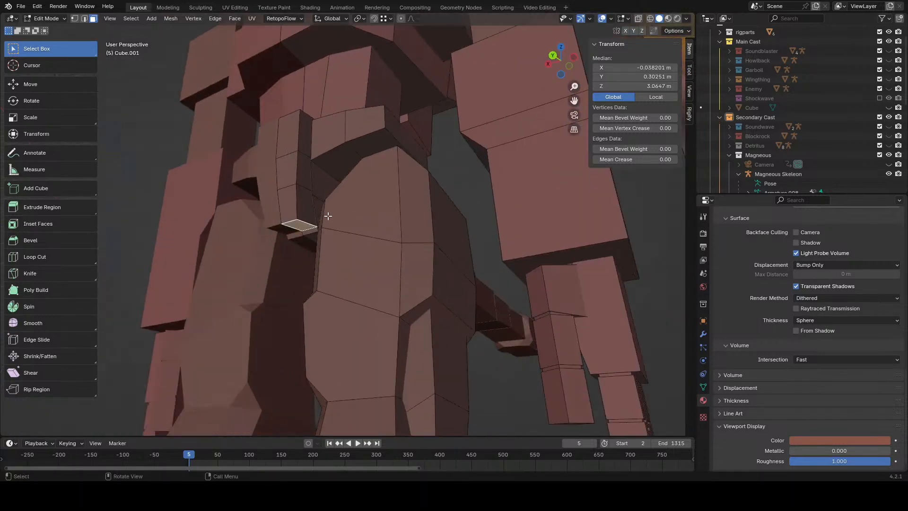
key(g)
key(z)
click(331, 248)
- Move the crotch panel's middle faces about -0.079 m along Z and scale them to about 1.514 along Z
click(298, 188)
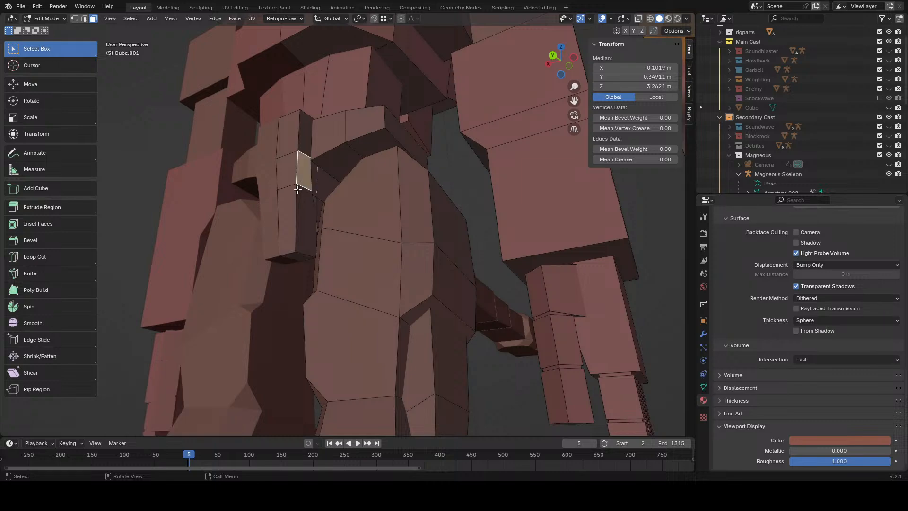
key(g)
key(z)
click(305, 160)
key(s)
key(z)
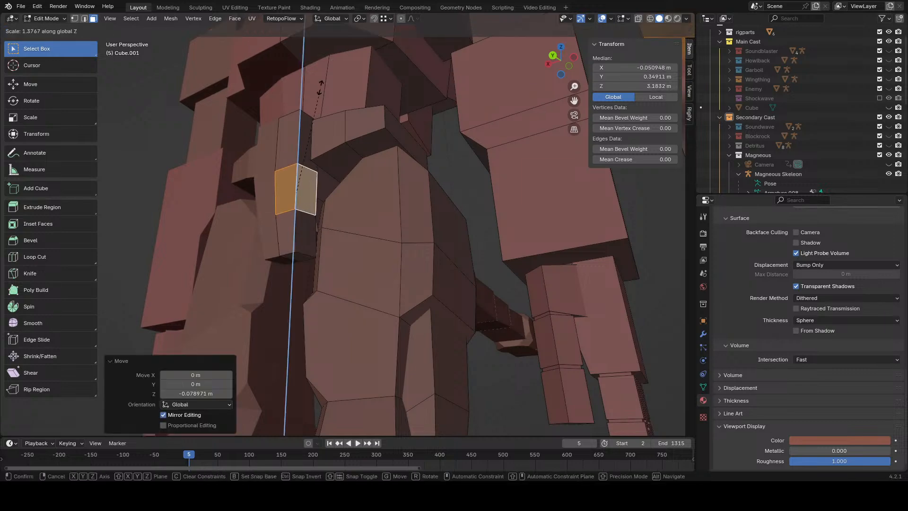
click(322, 78)
middle_drag(323, 81, 305, 178)
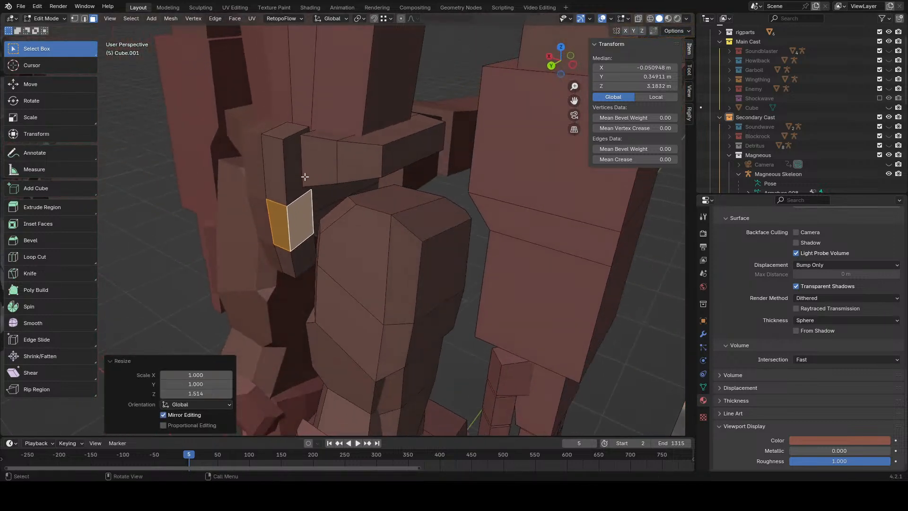
- Select the crotch panel's outer side faces and move them about -0.016 m along X
click(305, 178)
middle_drag(304, 260, 401, 213)
key(g)
key(x)
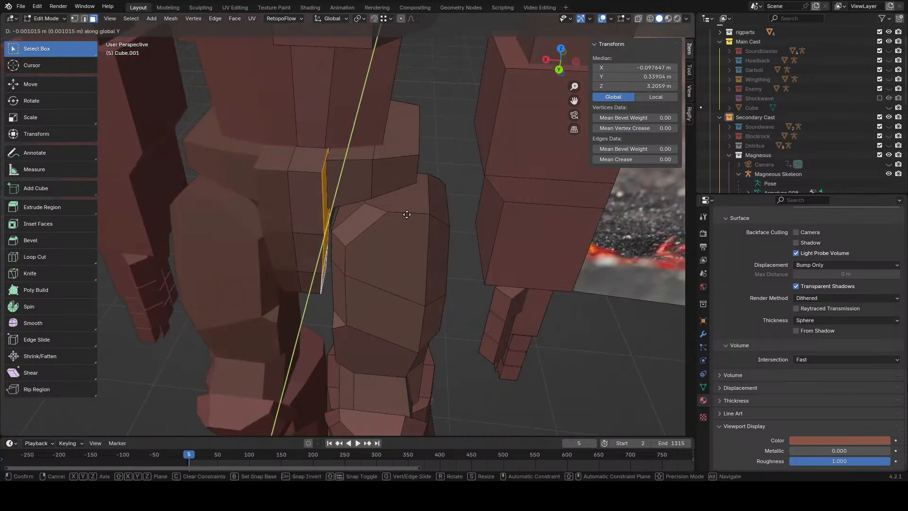
click(409, 214)
- Rotate the crotch panel's side faces to taper downward, scale them to about 0.967, and nudge them back into place
click(560, 70)
key(g)
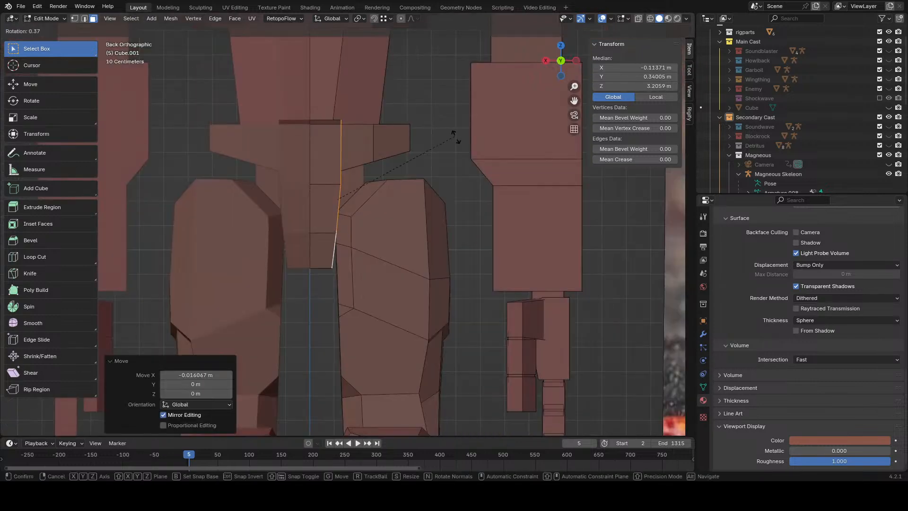
click(455, 142)
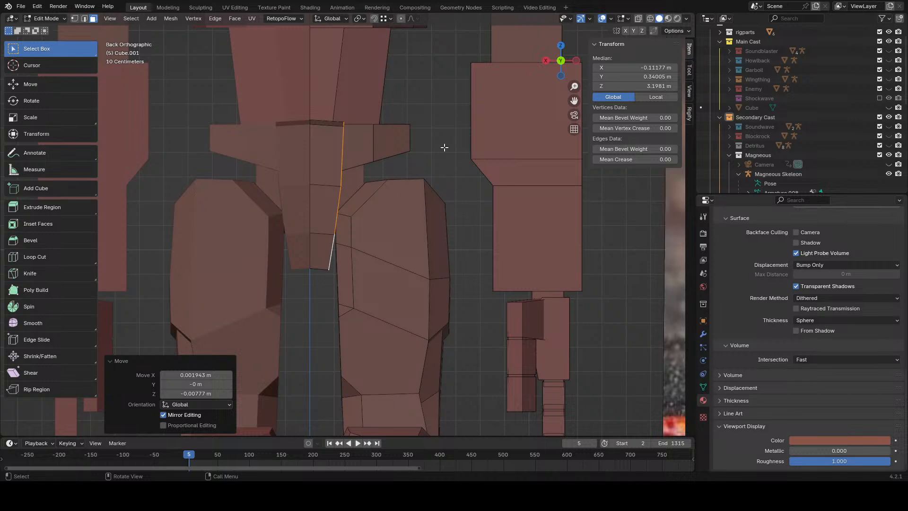
key(s)
click(436, 147)
key(g)
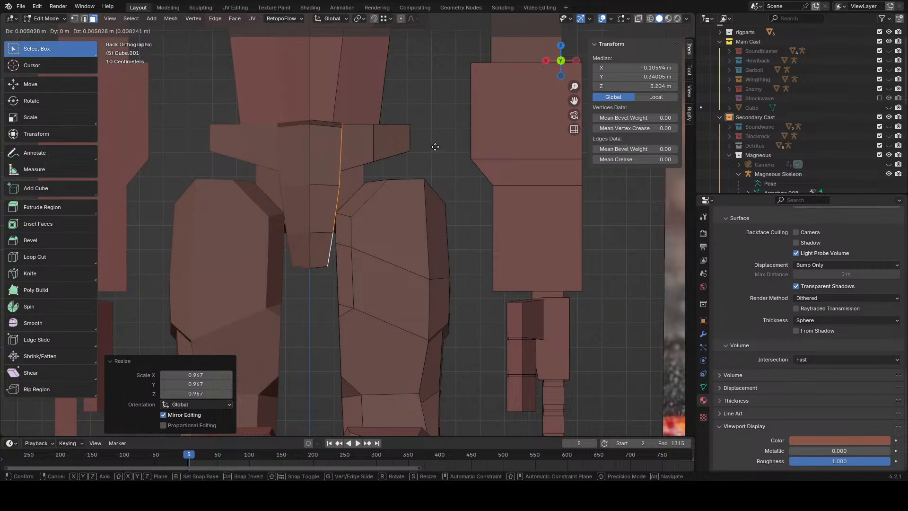
click(433, 147)
- Move the crotch panel's side faces about -0.015 m along Y
middle_drag(432, 146, 405, 191)
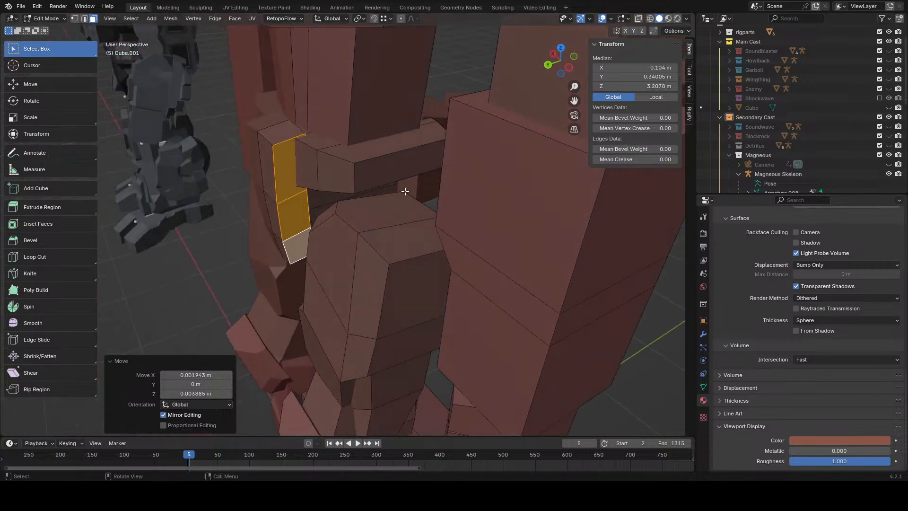
key(g)
key(y)
click(411, 190)
- Inspect the new crotch panel and the robot's overall shape from several angles against the reference image
scroll(411, 190, down, 10)
click(461, 251)
middle_drag(492, 239, 590, 69)
click(602, 19)
middle_drag(461, 248, 495, 122)
scroll(359, 236, up, 3)
middle_drag(587, 34, 315, 179)
scroll(361, 147, up, 5)
- Select the crotch panel's outer side faces and flatten them by scaling to 0 along X
alt+click(315, 179)
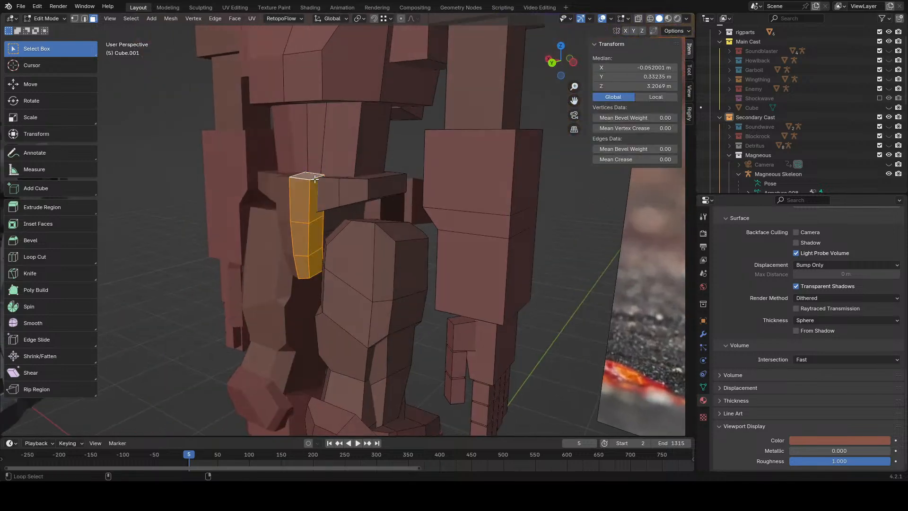
click(75, 18)
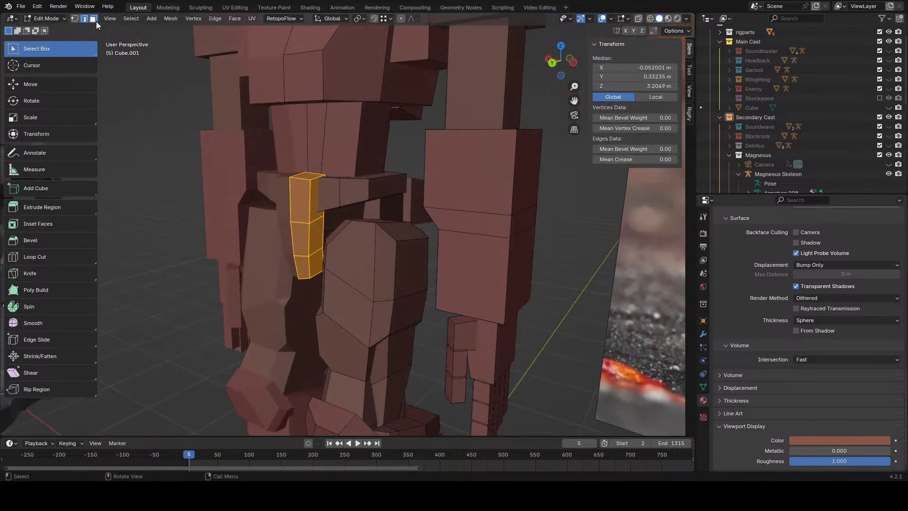
click(94, 19)
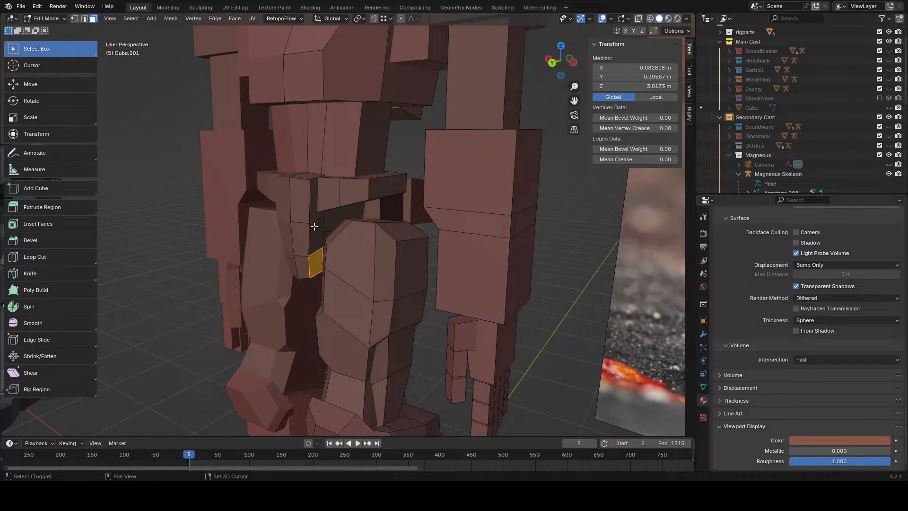
middle_drag(315, 232, 369, 249)
key(s)
key(0)
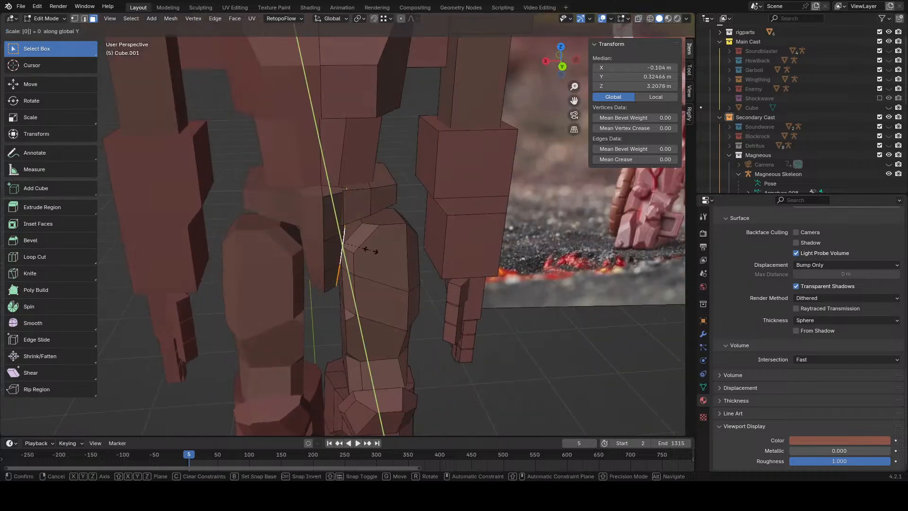
key(Return)
- Move the flattened side faces of the crotch panel about -0.003 m in X and -0.006 m in Z
click(562, 67)
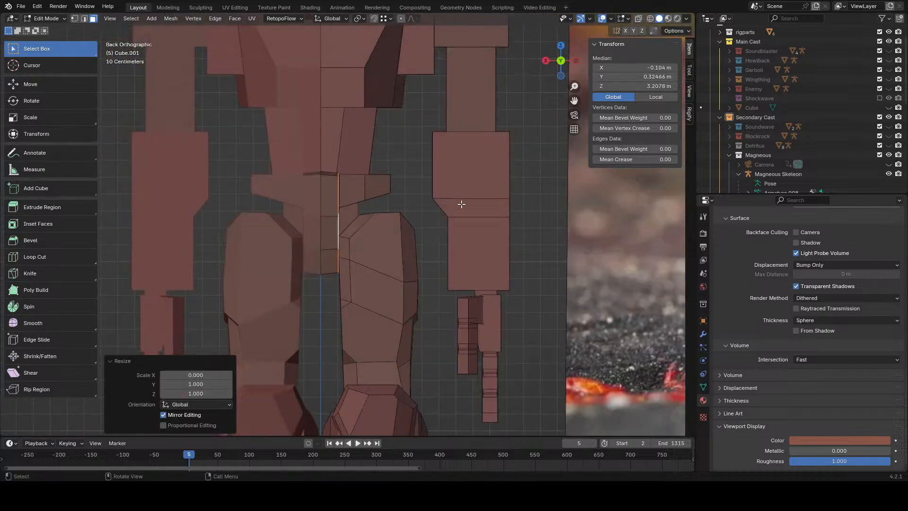
key(g)
click(470, 209)
- Bevel the lower front outer edges of the crotch panel by about 0.017 m
middle_drag(470, 209, 320, 222)
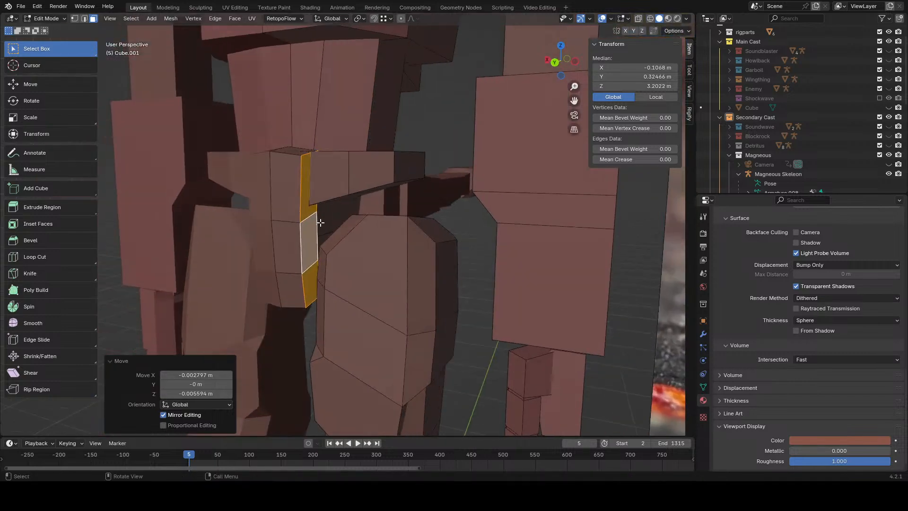
click(84, 18)
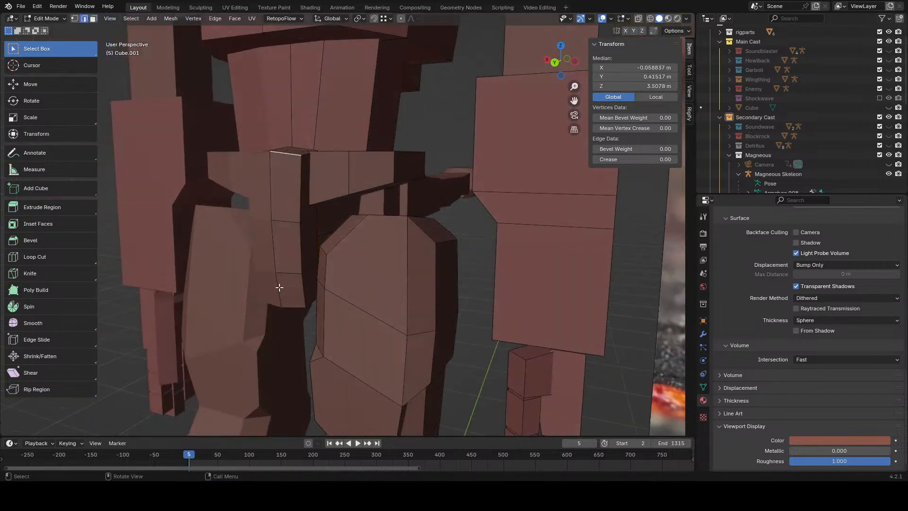
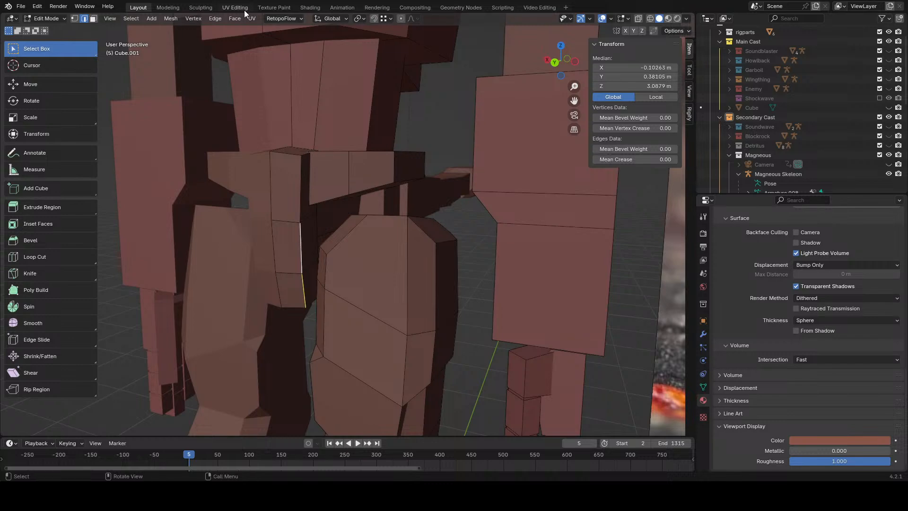
click(215, 18)
click(233, 38)
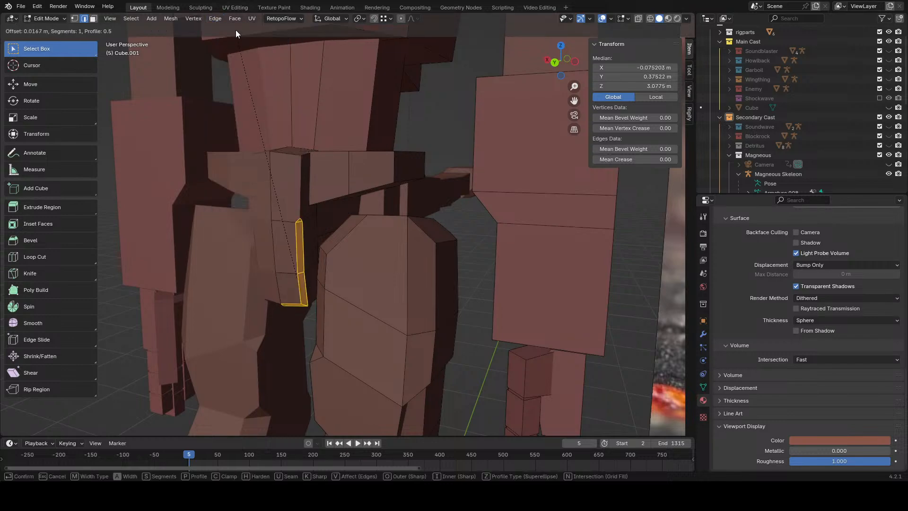
click(238, 27)
scroll(383, 209, down, 4)
click(446, 215)
- Bevel the top front edge of the crotch panel by about 0.053 m
middle_drag(383, 208, 362, 177)
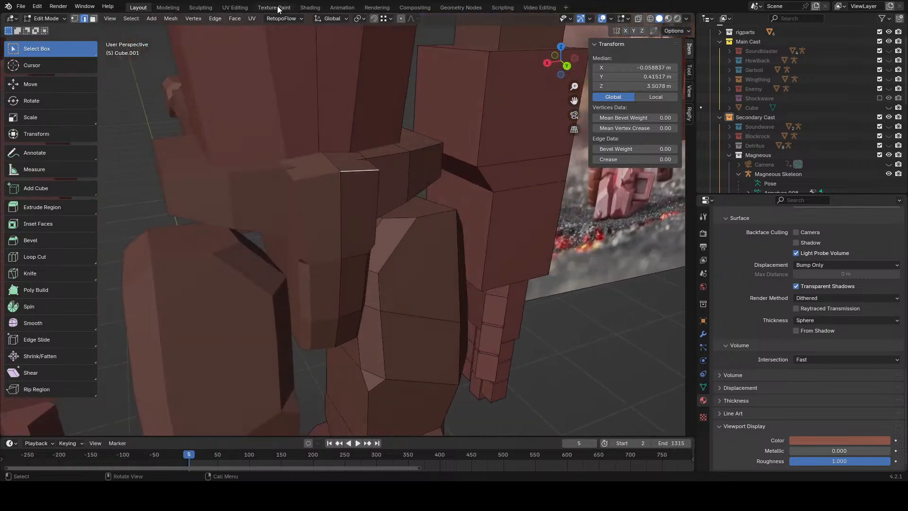
click(226, 19)
click(226, 38)
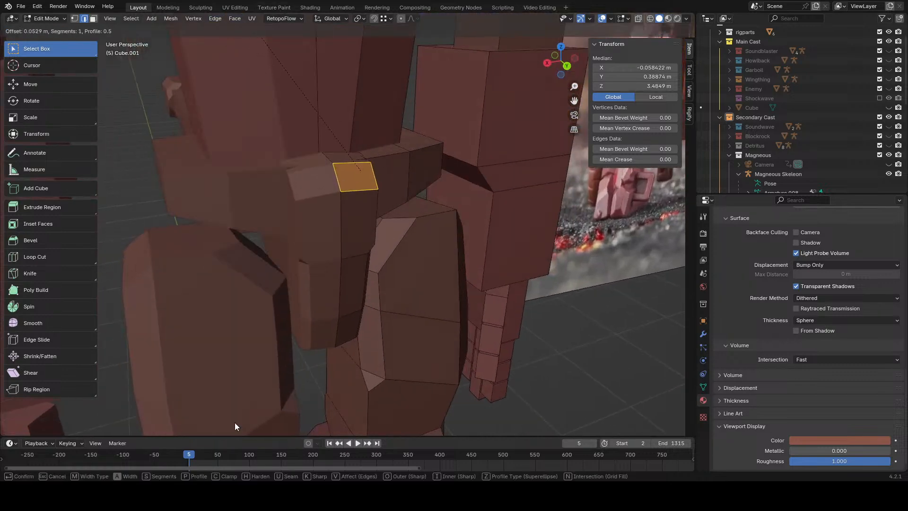
click(236, 426)
- Scale the faces at the top of the crotch panel to about 0.966 along Z
click(94, 19)
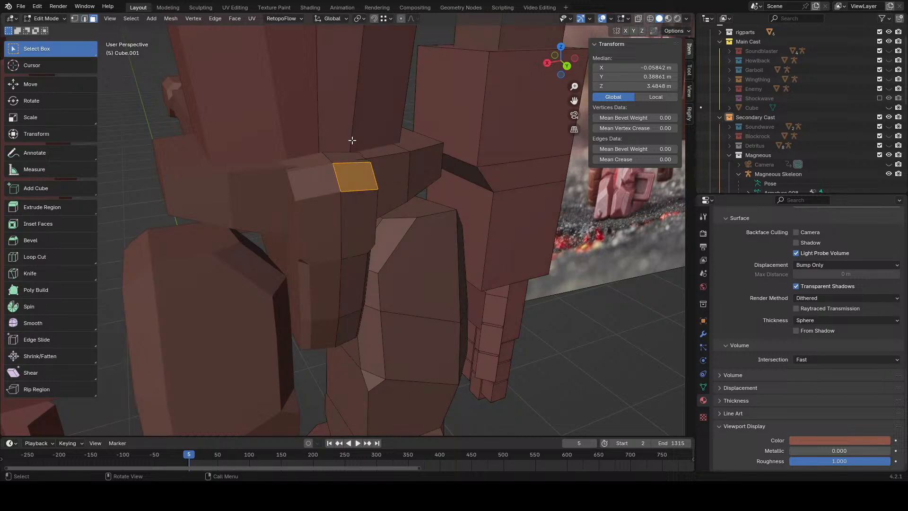
click(388, 162)
key(s)
key(z)
key(0)
click(385, 108)
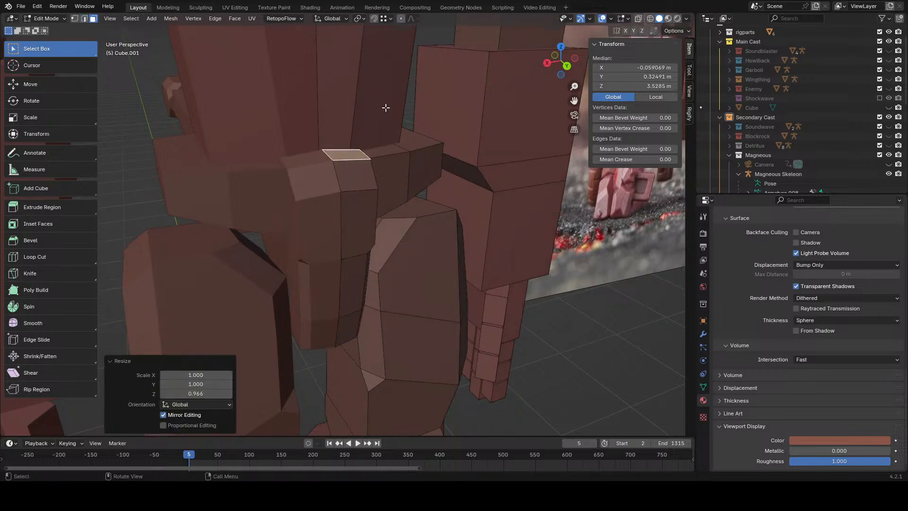
- Select the front edges of the pelvis side piece and bevel them by about 0.048 m
scroll(385, 110, down, 8)
click(519, 316)
middle_drag(520, 315, 409, 258)
scroll(409, 258, up, 5)
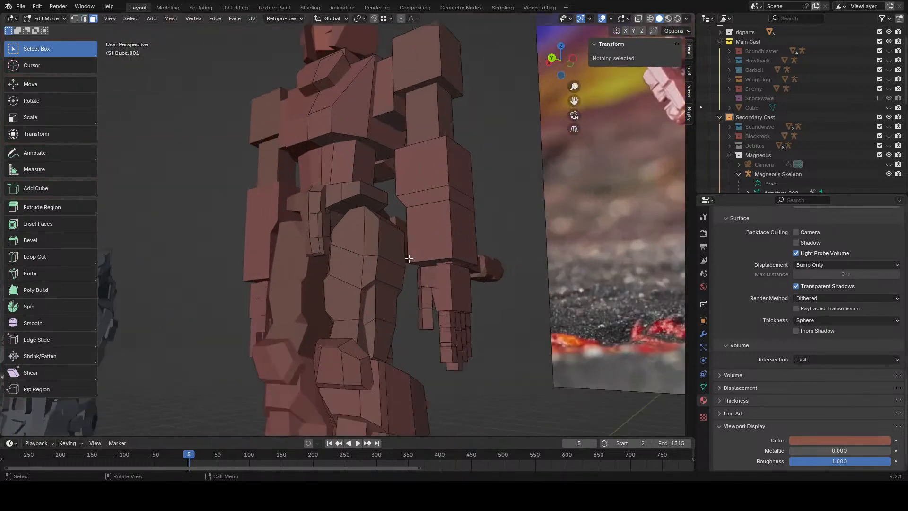
click(84, 19)
middle_drag(397, 124, 400, 161)
click(358, 182)
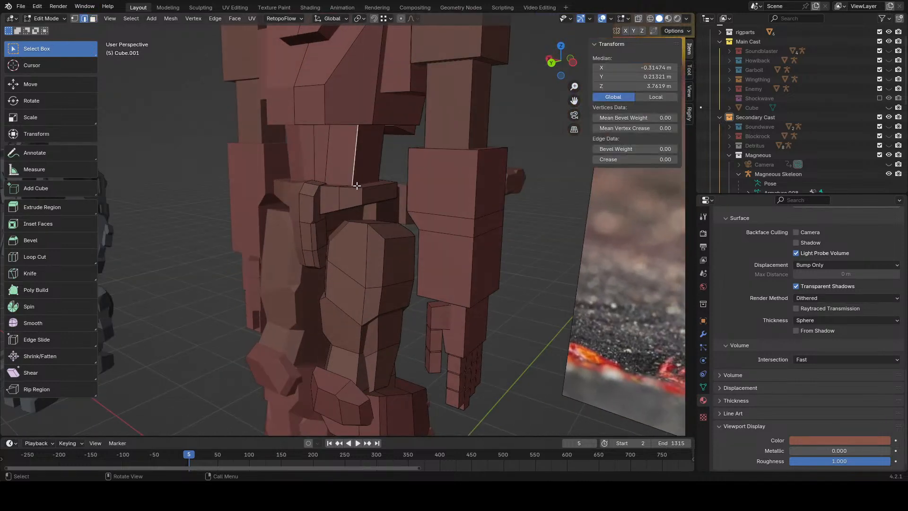
scroll(356, 185, up, 1)
click(357, 185)
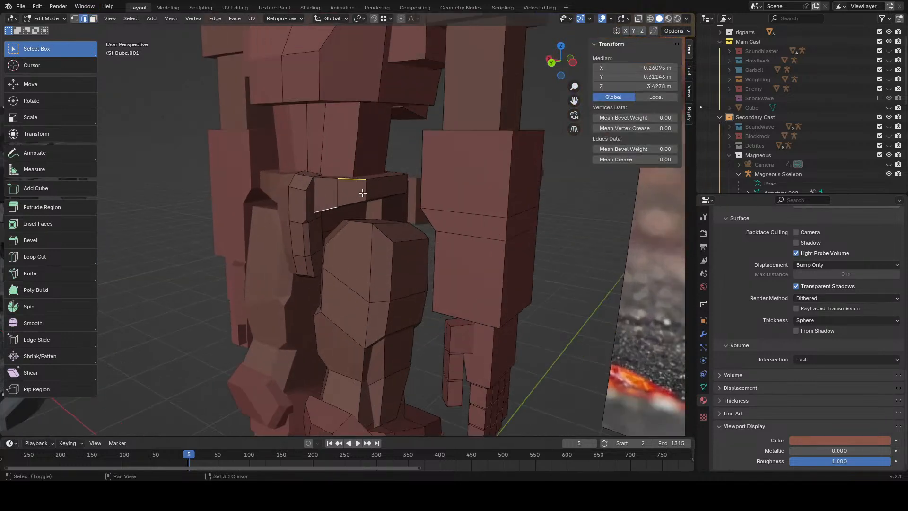
click(214, 18)
click(245, 38)
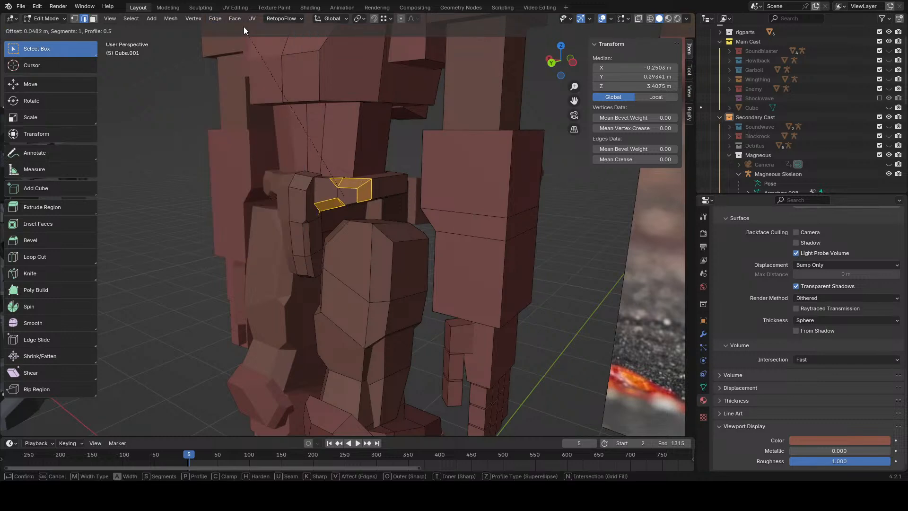
click(243, 29)
- Select the rear edges of the pelvis side piece and bevel them by about 0.039 m
middle_drag(243, 29, 352, 71)
click(431, 136)
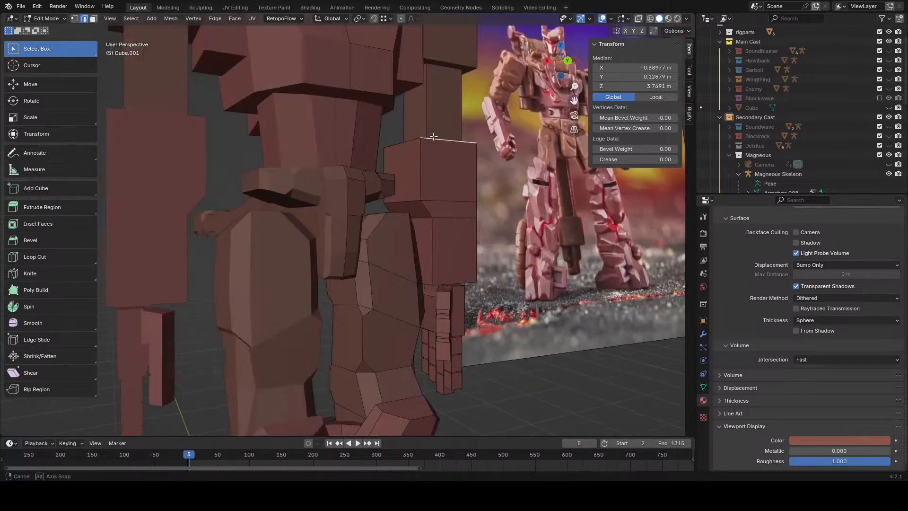
middle_drag(432, 135, 275, 232)
shift+click(370, 194)
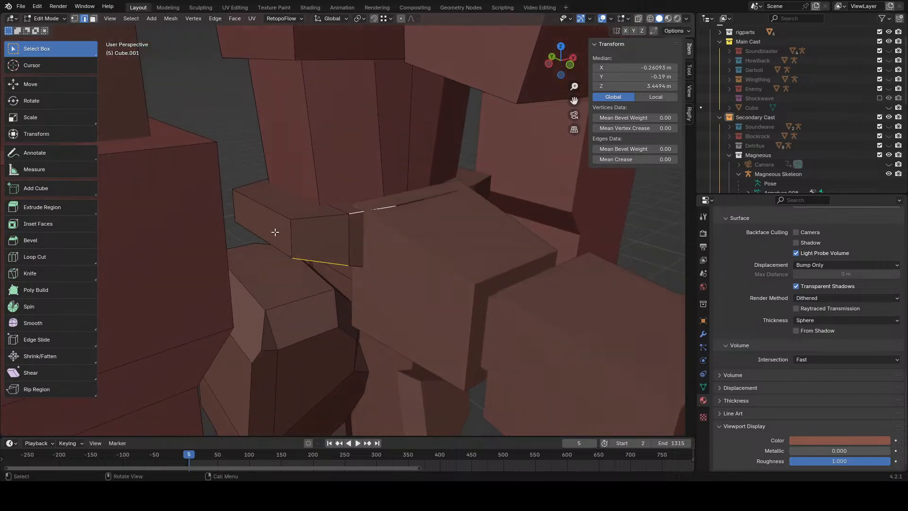
click(216, 19)
click(250, 42)
click(251, 21)
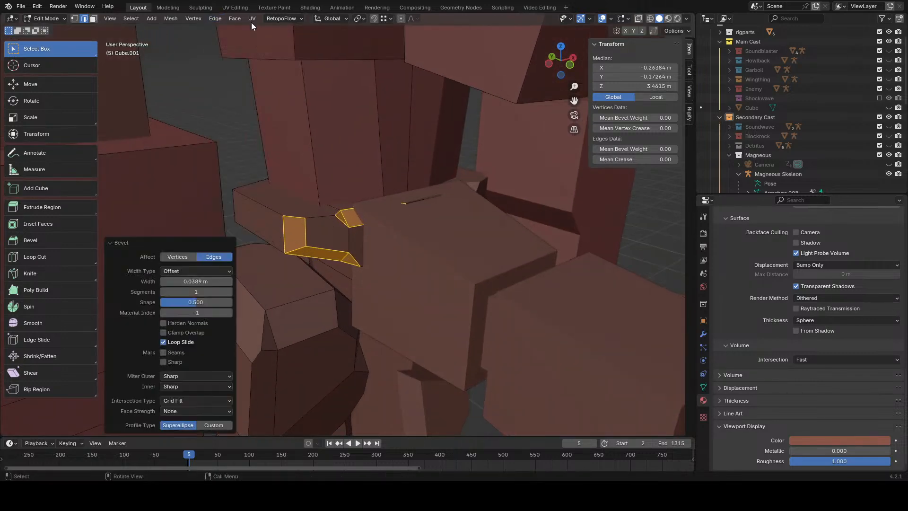
- Move the pelvis's outer side face outward along X and resize it
scroll(494, 184, down, 4)
click(510, 206)
middle_drag(562, 211, 336, 190)
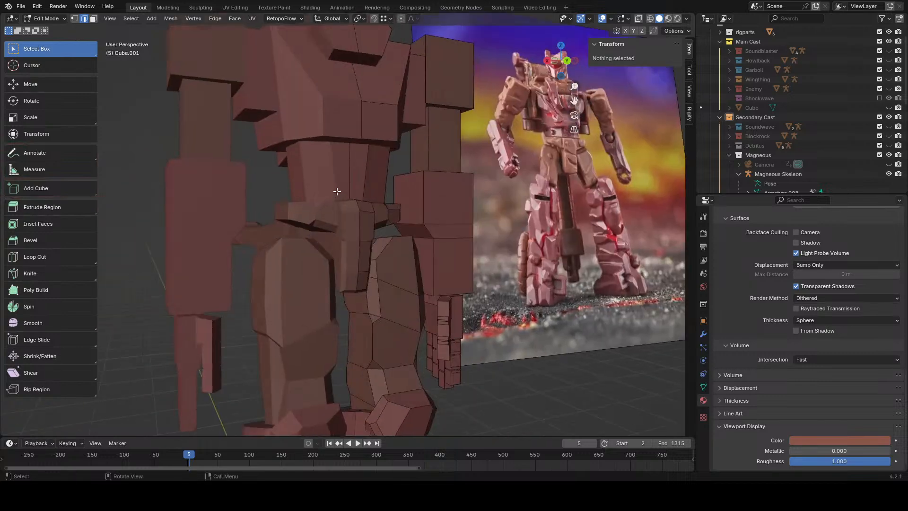
middle_drag(412, 227, 369, 253)
middle_drag(456, 239, 424, 242)
key(3)
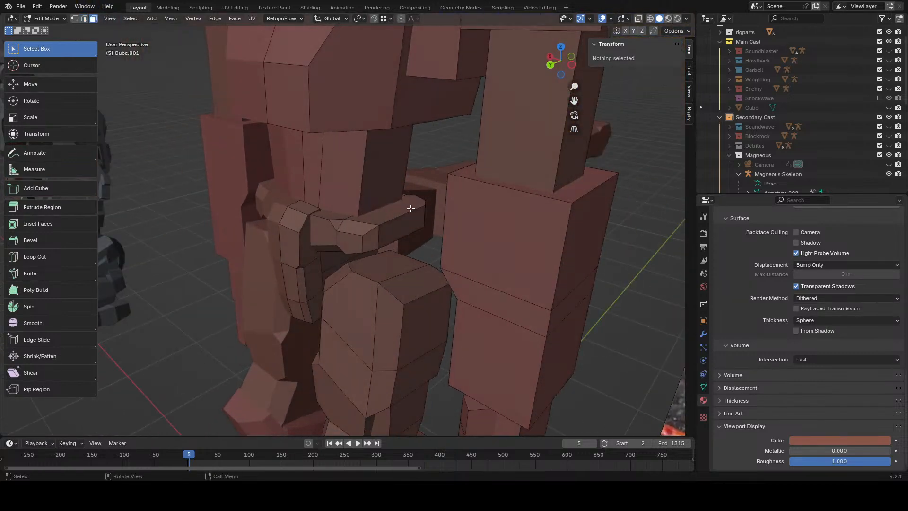
click(418, 229)
key(g)
key(x)
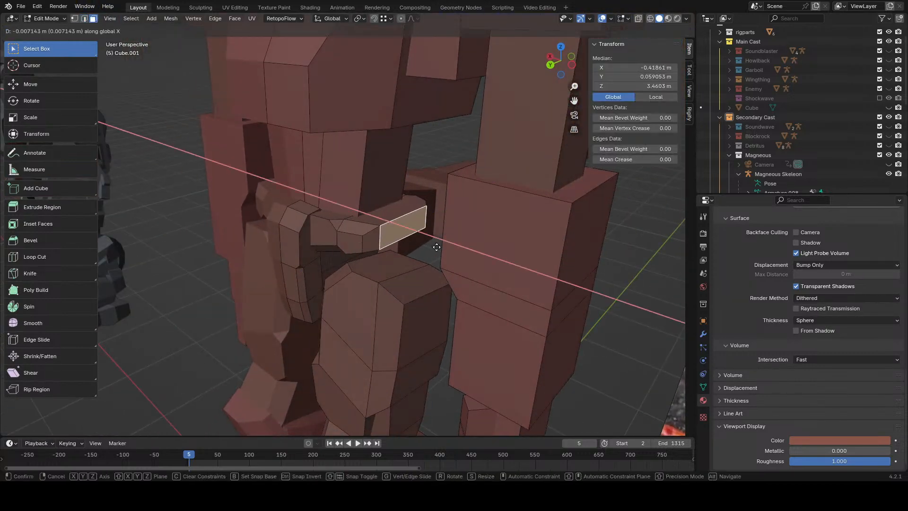
click(433, 244)
key(s)
click(468, 226)
- Shift the pelvis's outer side face a further -0.015 m or so along X
middle_drag(466, 226, 497, 271)
key(g)
key(x)
click(504, 226)
key(s)
right_click(507, 250)
- Rotate the pelvis's outer side face about 9° around Z and nudge it slightly along Y
key(r)
key(z)
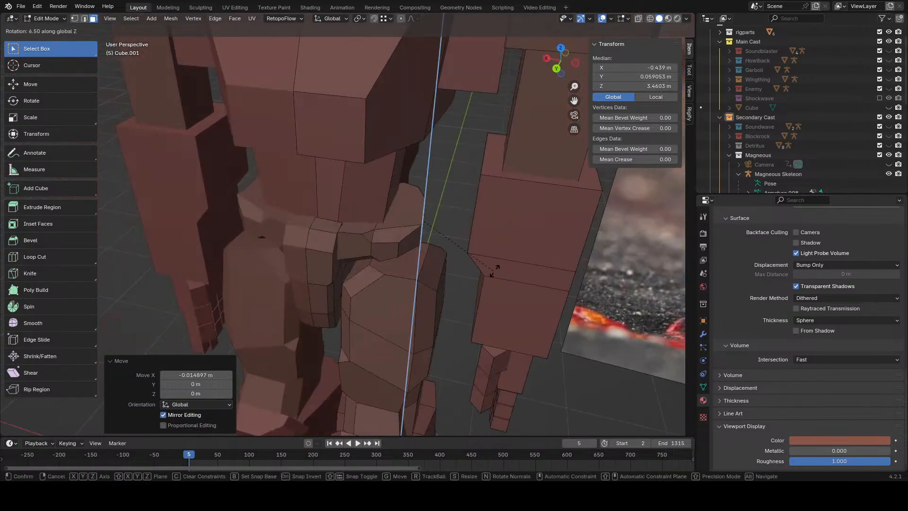
click(495, 268)
key(g)
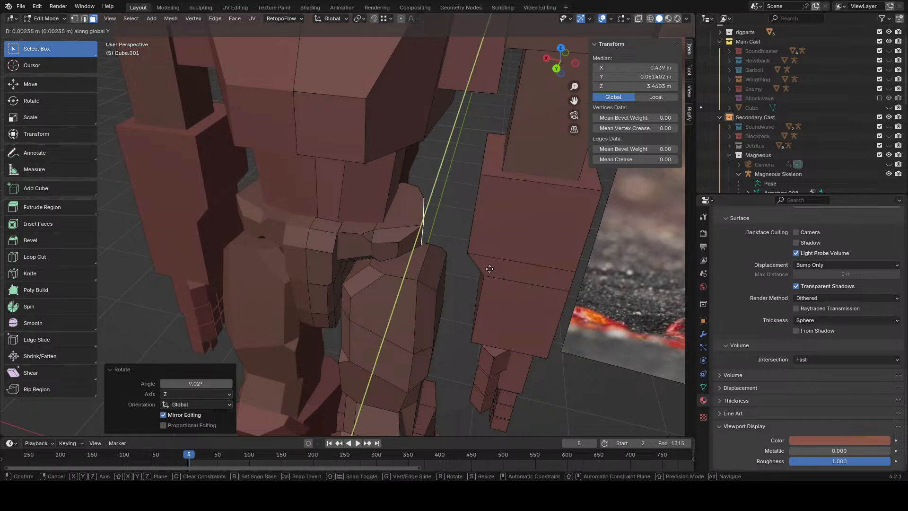
click(491, 270)
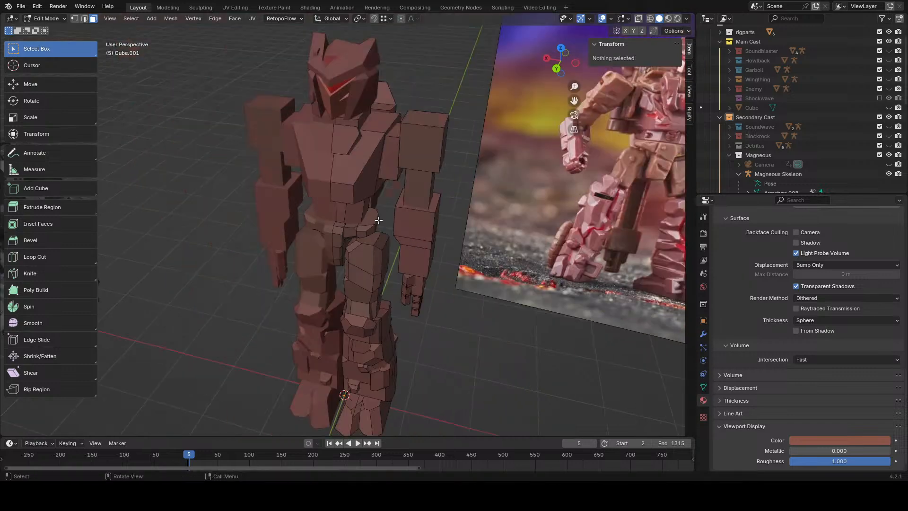
- Inspect the whole robot from several angles, with and without overlays, comparing its pelvis and proportions with the reference image
scroll(379, 220, down, 3)
middle_drag(378, 220, 469, 198)
scroll(482, 227, up, 4)
scroll(483, 227, down, 3)
scroll(480, 217, up, 4)
scroll(480, 218, down, 8)
click(602, 19)
scroll(478, 244, up, 3)
scroll(493, 233, up, 3)
scroll(468, 198, down, 7)
middle_drag(411, 192, 410, 166)
scroll(442, 173, up, 5)
click(602, 20)
middle_drag(416, 222, 399, 241)
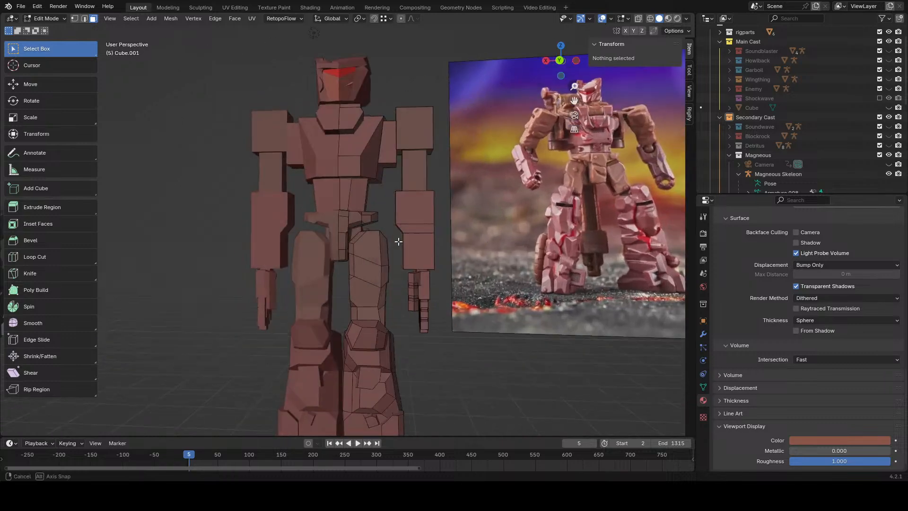
scroll(419, 223, up, 5)
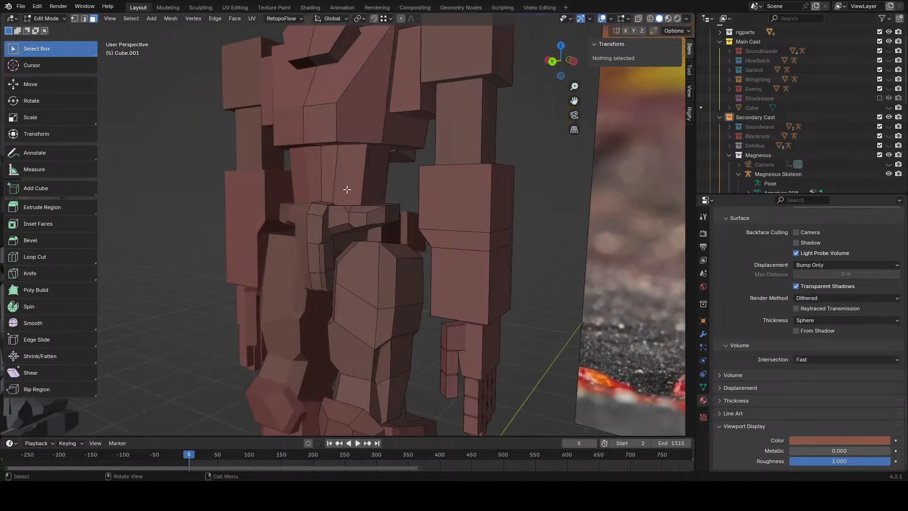
- Duplicate the waist's outer side face and move the copy about -0.045 m along X
click(363, 178)
middle_drag(374, 180, 400, 213)
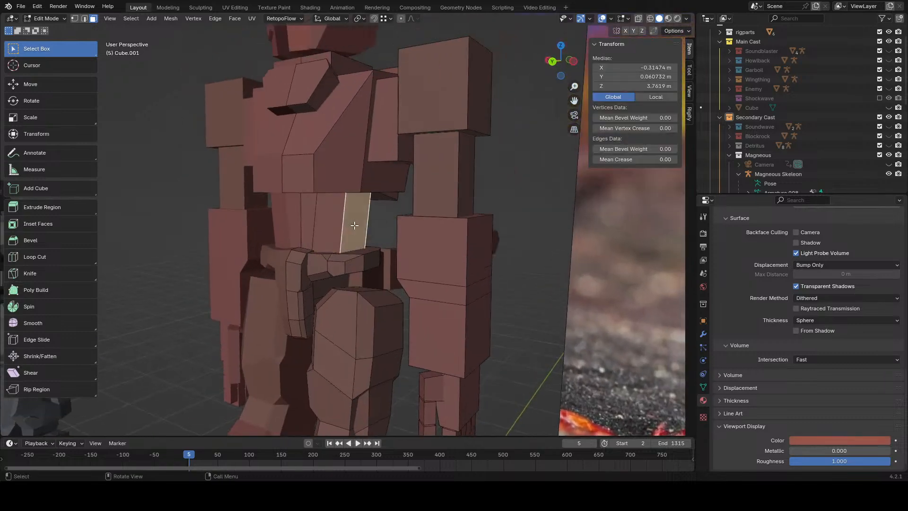
scroll(355, 226, up, 3)
key(shift+d)
right_click(440, 233)
key(g)
key(x)
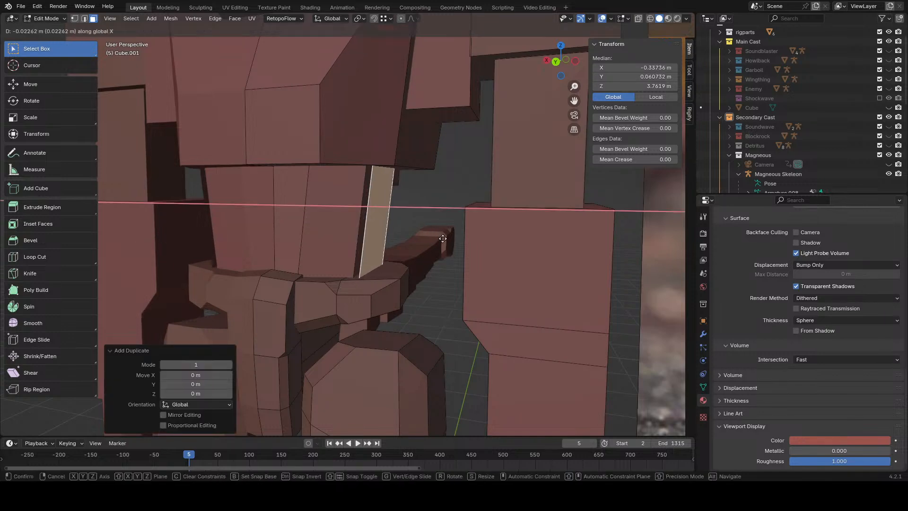
click(475, 207)
- Resize the duplicated waist face into a wide, low panel, scaling it uniformly and along Y
key(s)
click(408, 202)
scroll(408, 202, up, 2)
key(s)
key(y)
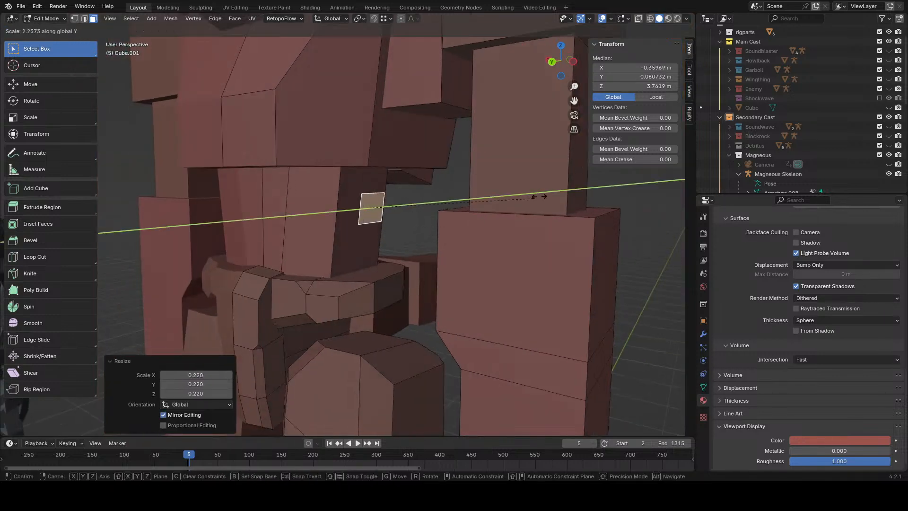
click(255, 109)
key(s)
click(420, 82)
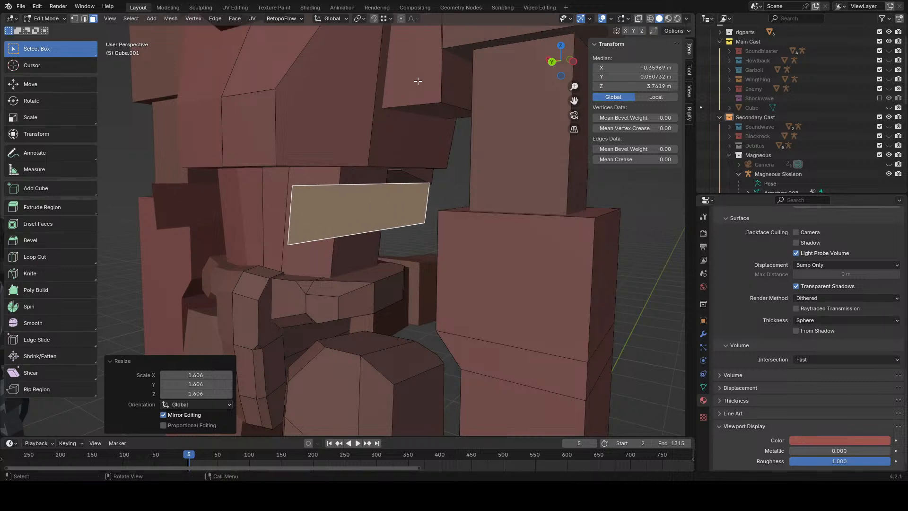
key(s)
key(y)
click(415, 162)
- Extrude the panel inward into a waist block and move the block about -0.063 m in Z and 0.02 m in X
middle_drag(415, 162, 458, 172)
key(e)
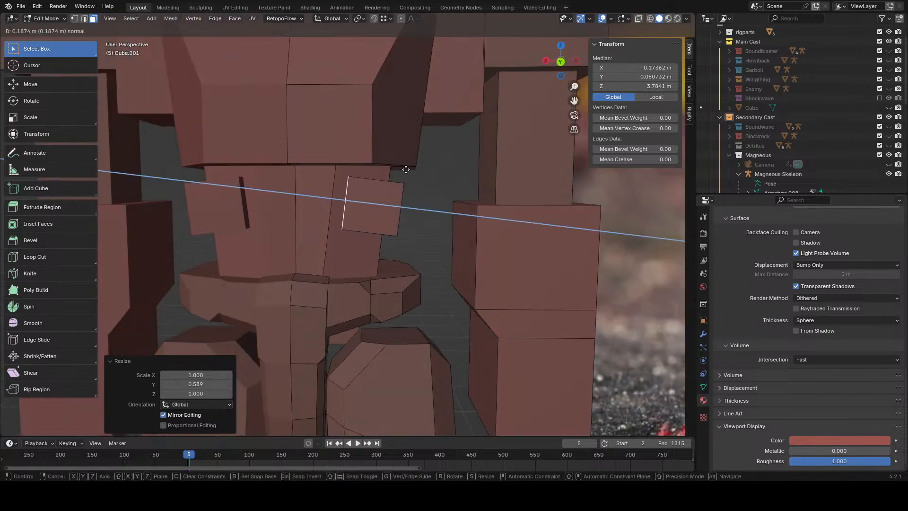
click(396, 189)
key(g)
key(z)
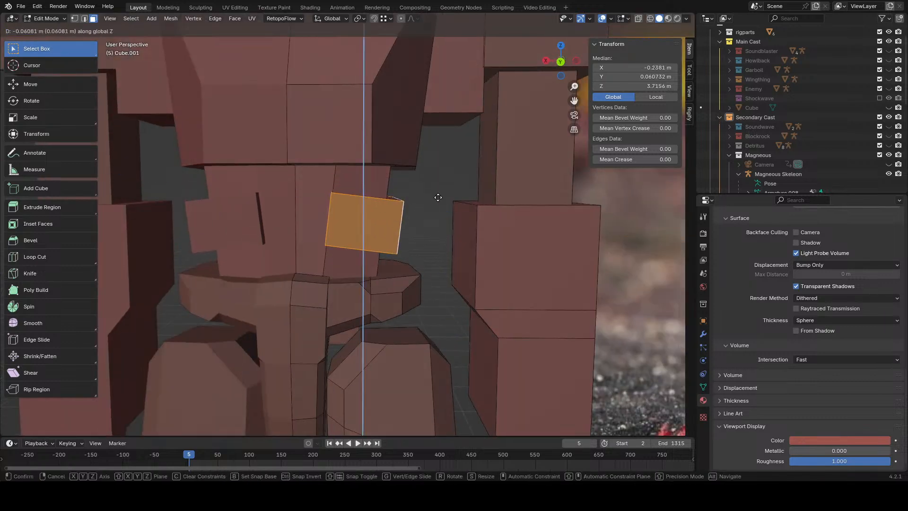
click(474, 257)
key(g)
key(y)
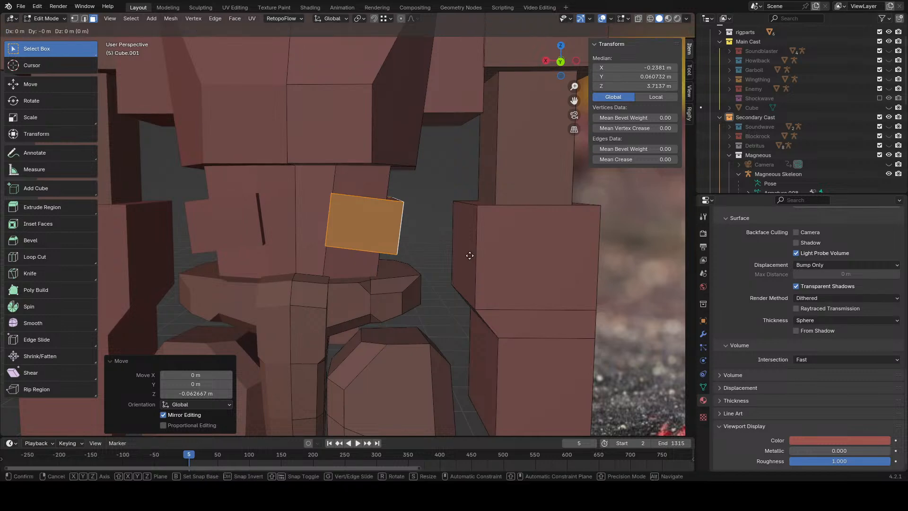
key(x)
click(464, 255)
- Narrow the waist block's outer side face along Y
middle_drag(464, 255, 429, 211)
click(307, 225)
key(s)
key(y)
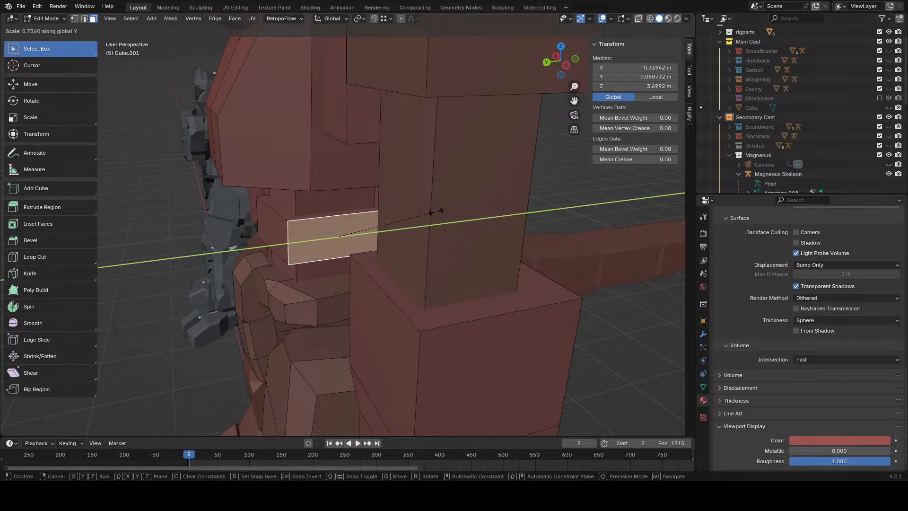
click(435, 211)
- Add a loop cut around the waist block and scale the new loop to 1.075 along Y
middle_drag(338, 220, 377, 201)
key(alt+a)
key(2)
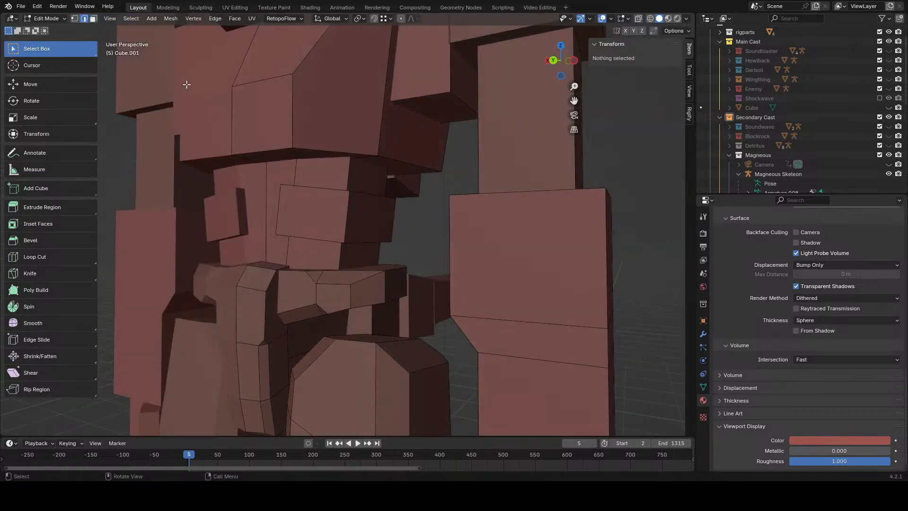
click(322, 241)
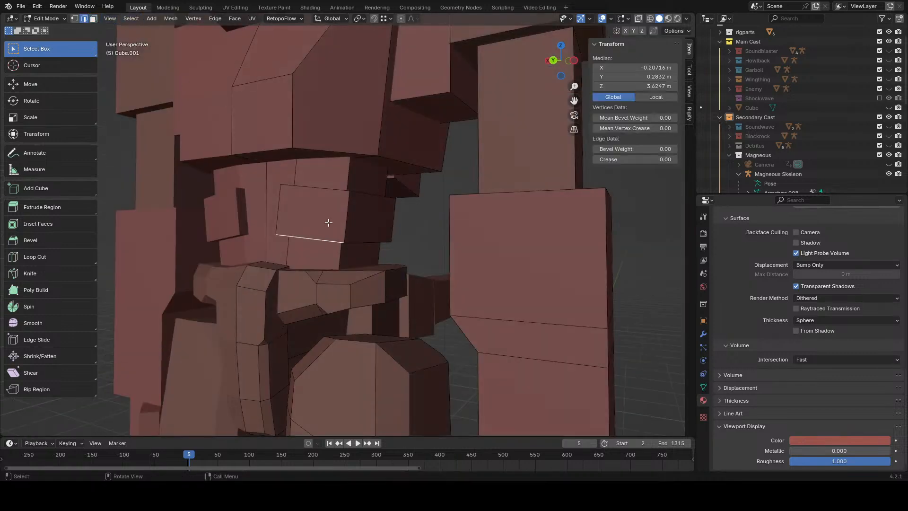
click(297, 219)
middle_drag(297, 219, 436, 229)
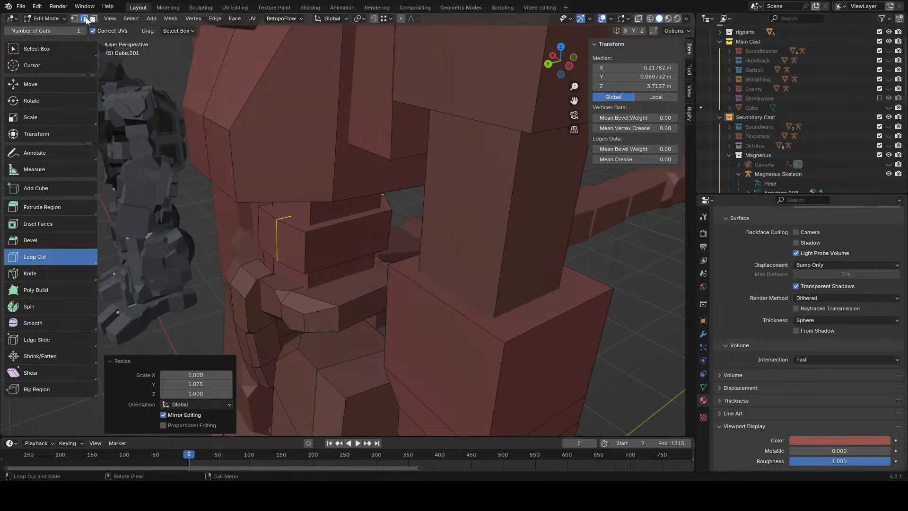
- Select the outer edges of the waist side block and bevel them to chamfer its corners
click(39, 54)
click(264, 228)
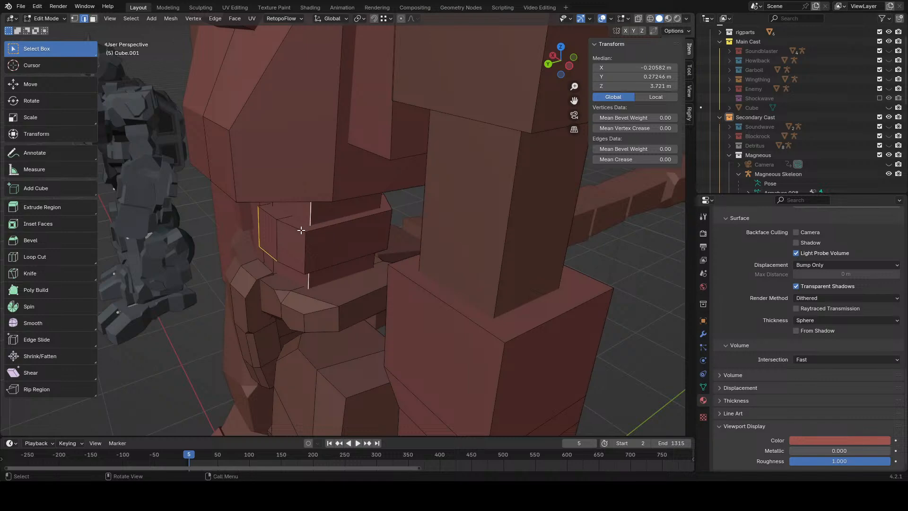
middle_drag(349, 230, 317, 215)
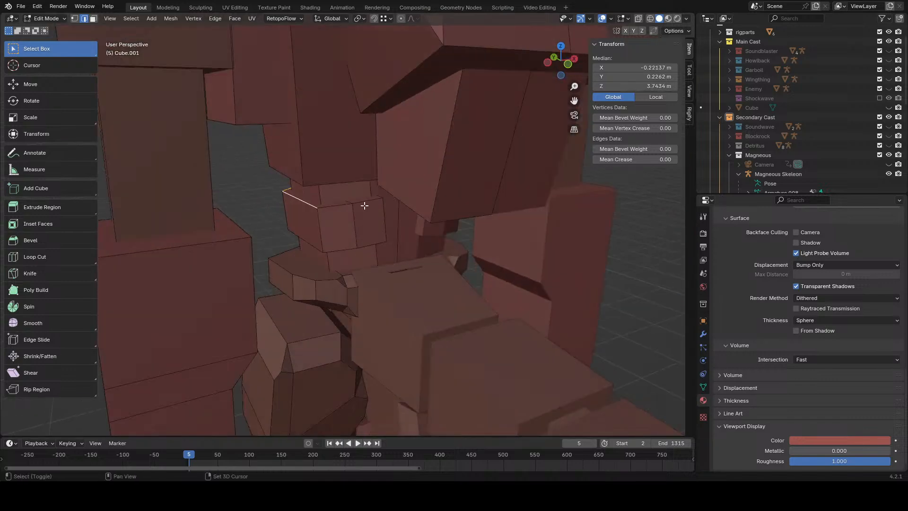
click(215, 20)
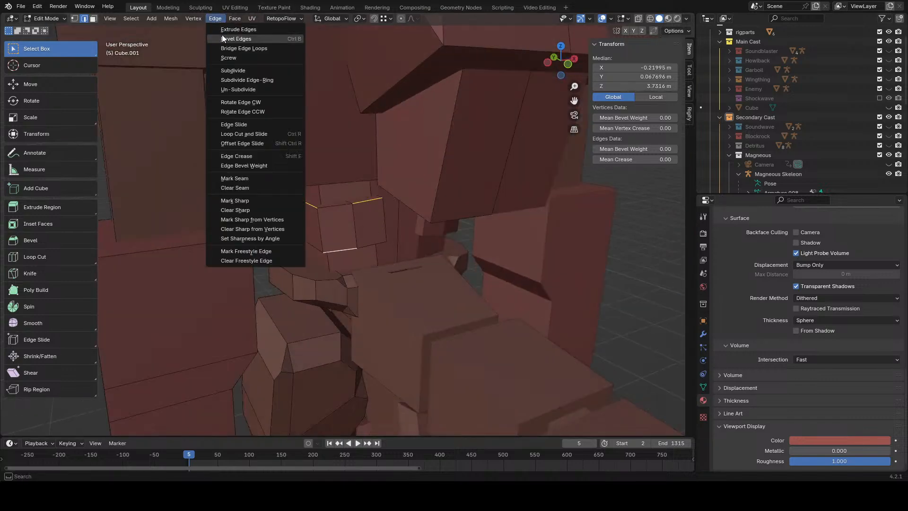
click(222, 35)
click(221, 26)
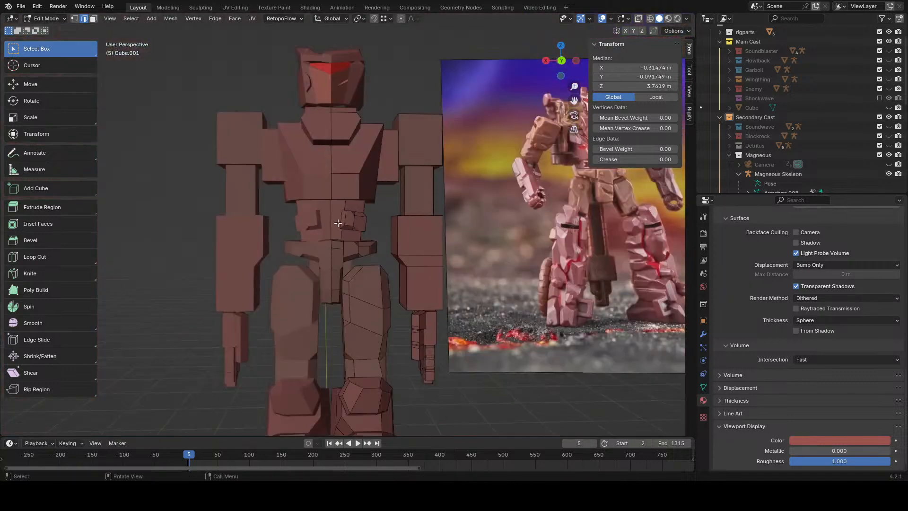
- Examine the robot's waist and torso shape with the viewport overlays hidden, and restore the overlays
click(602, 20)
scroll(320, 177, down, 4)
middle_drag(321, 176, 418, 170)
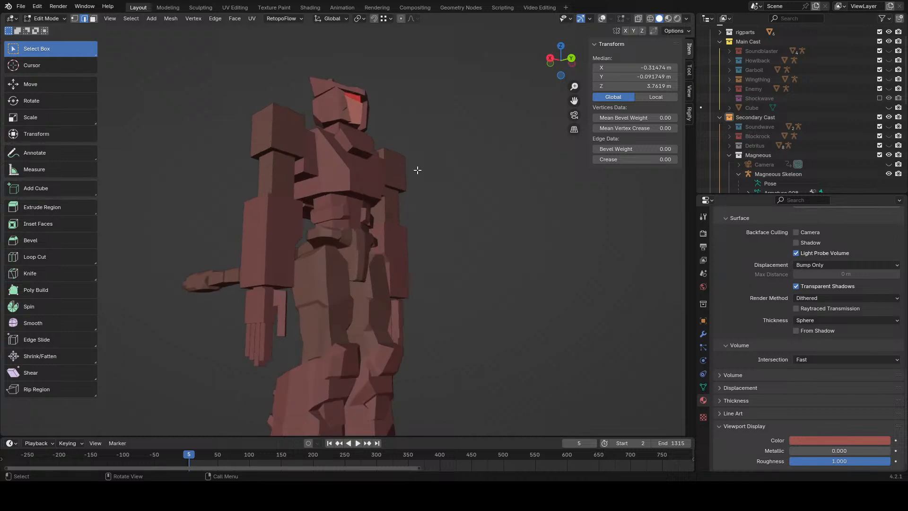
scroll(418, 170, up, 4)
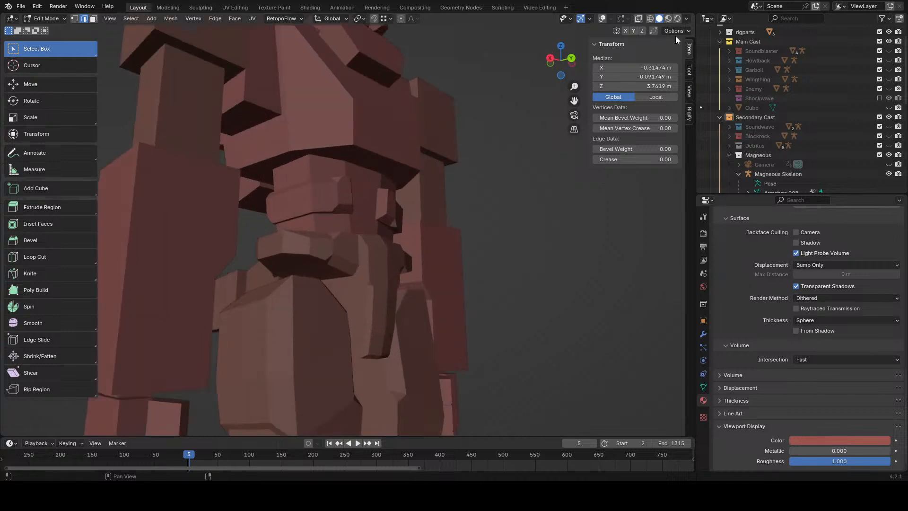
click(602, 18)
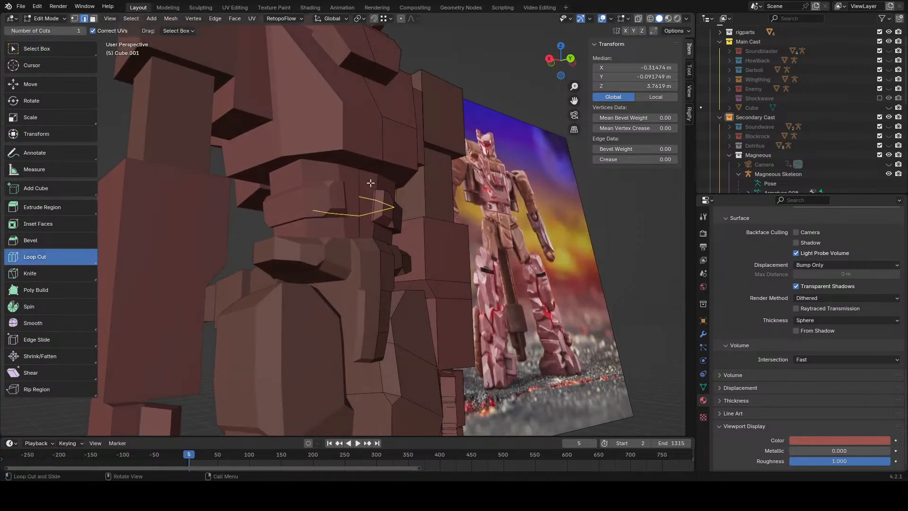
- Add a horizontal loop cut around the abdomen and adjust it along Y, finishing with a move of about 0.014 m
click(359, 206)
middle_drag(359, 206, 406, 222)
key(g)
key(y)
click(425, 247)
key(g)
key(y)
click(393, 224)
scroll(430, 203, down, 3)
scroll(331, 230, down, 3)
scroll(502, 217, down, 4)
scroll(501, 217, up, 6)
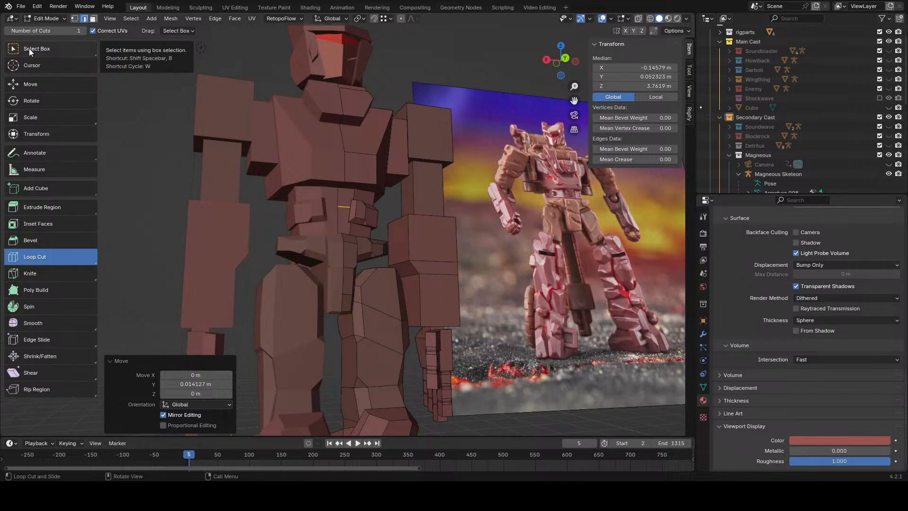
- Move the chest's lower front face forward about 0.055 m along Y and scale it to 0.9 along Z
click(29, 48)
click(93, 19)
middle_drag(264, 198, 292, 191)
click(293, 191)
middle_drag(349, 191, 311, 192)
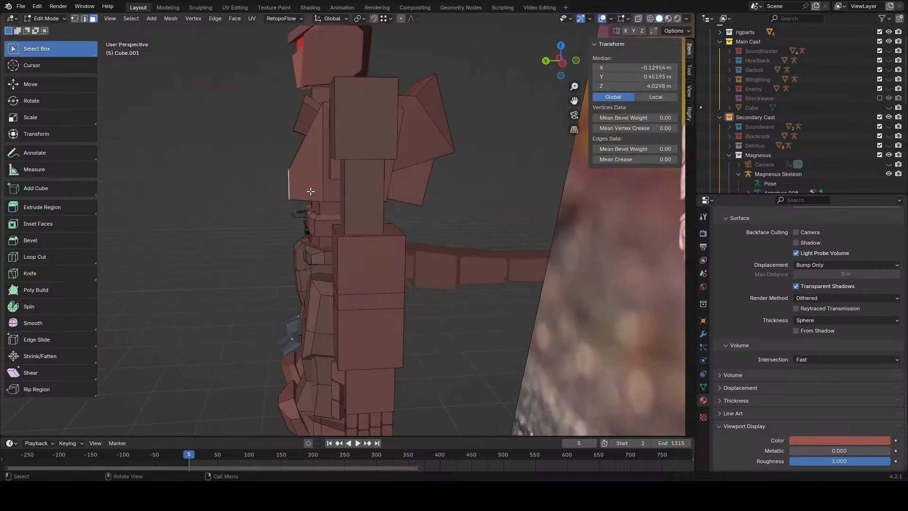
key(g)
key(y)
click(290, 142)
key(s)
key(z)
click(284, 106)
- Pull the chest's lower front face back about -0.059 m along Y
key(g)
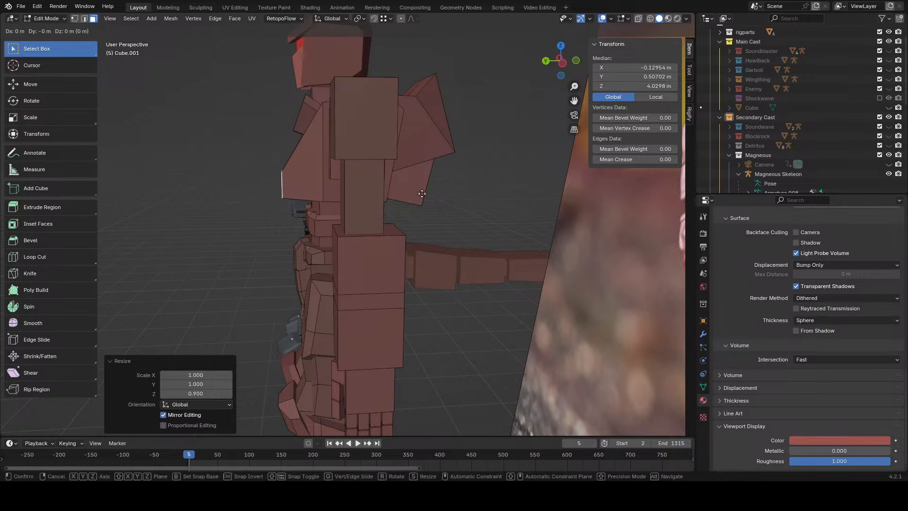
key(y)
click(294, 112)
middle_drag(424, 194, 519, 204)
scroll(519, 205, down, 4)
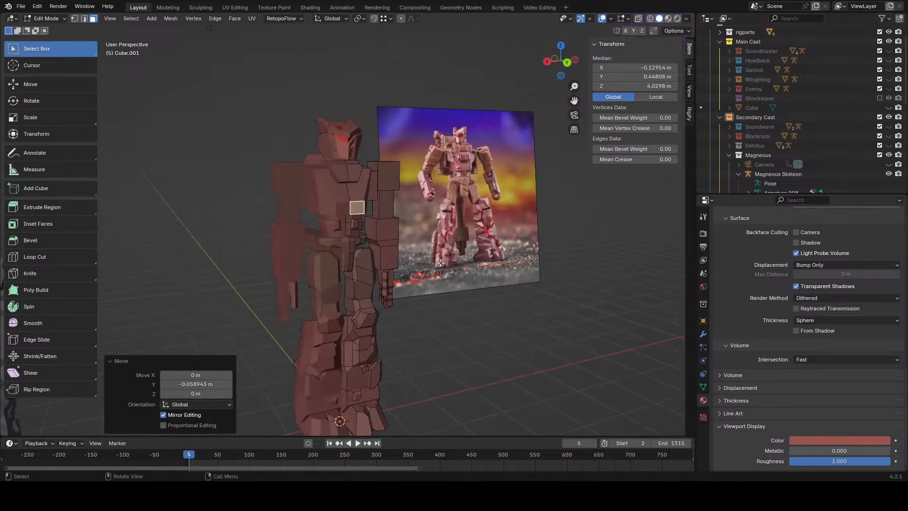
middle_drag(441, 263, 389, 276)
scroll(389, 277, up, 2)
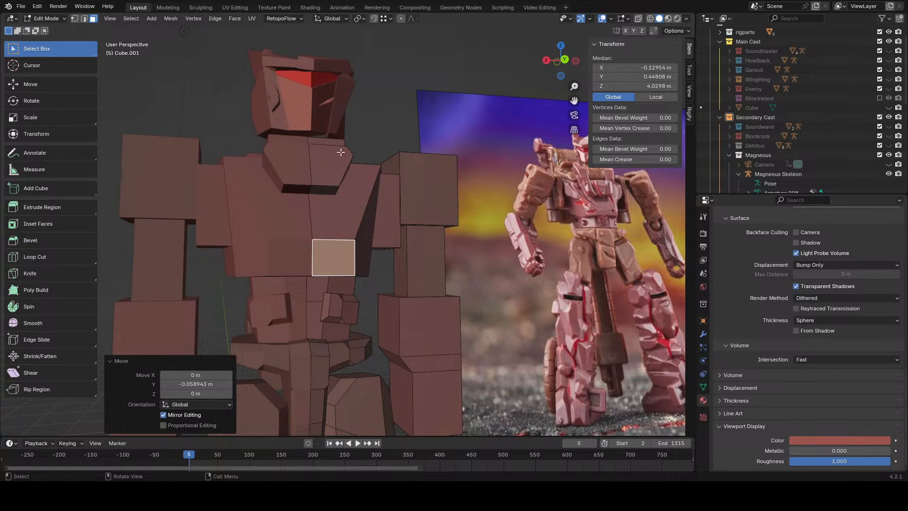
- Move the underside face of the upper chest plate about 0.035 m along Y
click(313, 190)
middle_drag(313, 190, 356, 242)
key(g)
click(368, 209)
key(g)
click(350, 241)
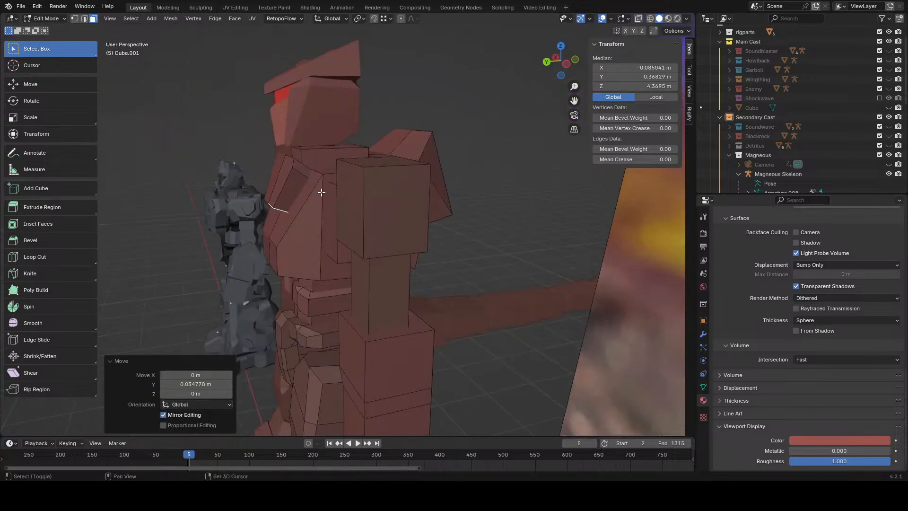
shift+middle_drag(320, 192, 378, 220)
- Fine-tune the chest plate's underside from the left wireframe view, moving it about -0.002 m in Y and -0.012 m in Z
click(566, 64)
scroll(389, 236, up, 5)
key(z)
click(344, 262)
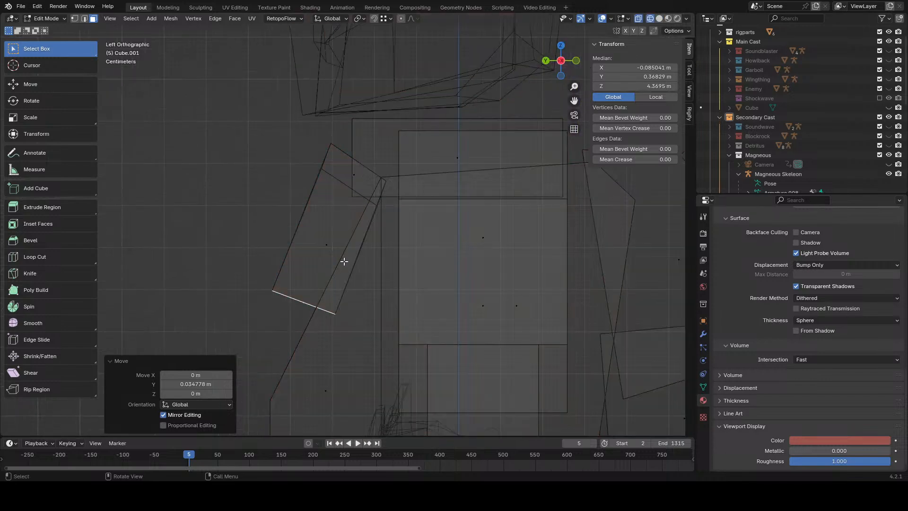
click(345, 267)
scroll(344, 266, down, 4)
key(z)
click(377, 270)
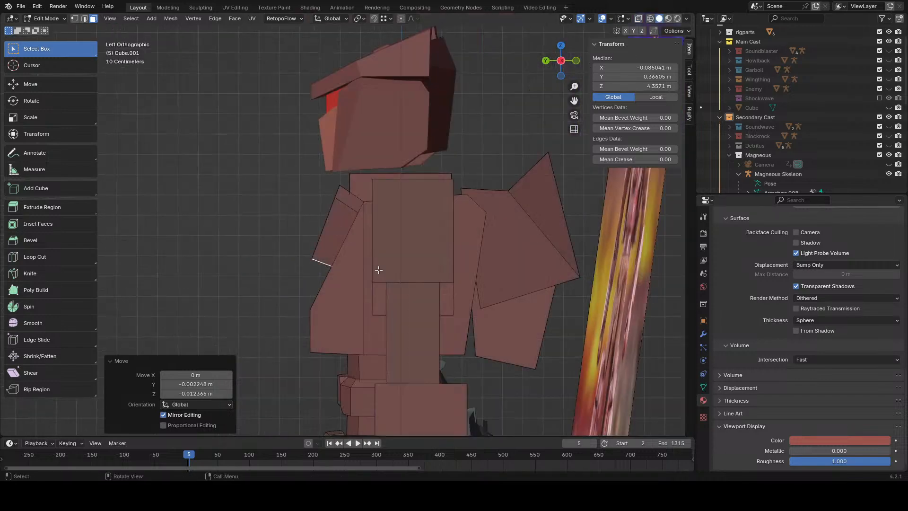
- Examine the whole robot from the side, back and front and compare it with the reference image
scroll(377, 270, down, 7)
mouse_move(382, 273)
shift+middle_down()
mouse_move(389, 213)
mouse_move(413, 233)
mouse_move(487, 227)
shift+middle_up()
scroll(389, 213, up, 3)
middle_drag(360, 210, 395, 284)
scroll(395, 283, up, 5)
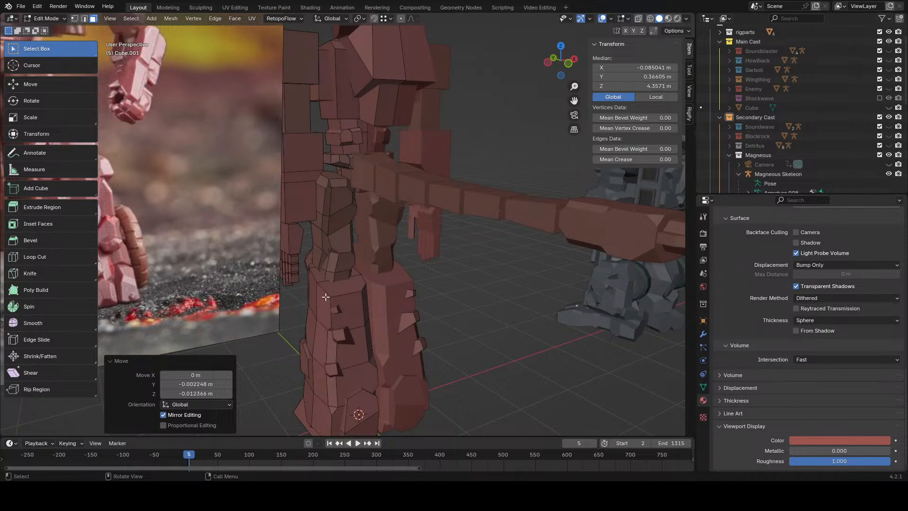
scroll(326, 296, down, 6)
mouse_move(341, 294)
middle_down()
mouse_move(453, 286)
mouse_move(335, 300)
middle_up()
scroll(426, 312, up, 1)
middle_drag(452, 316, 419, 318)
scroll(419, 253, up, 2)
middle_drag(419, 253, 416, 275)
scroll(412, 278, up, 2)
scroll(402, 272, up, 2)
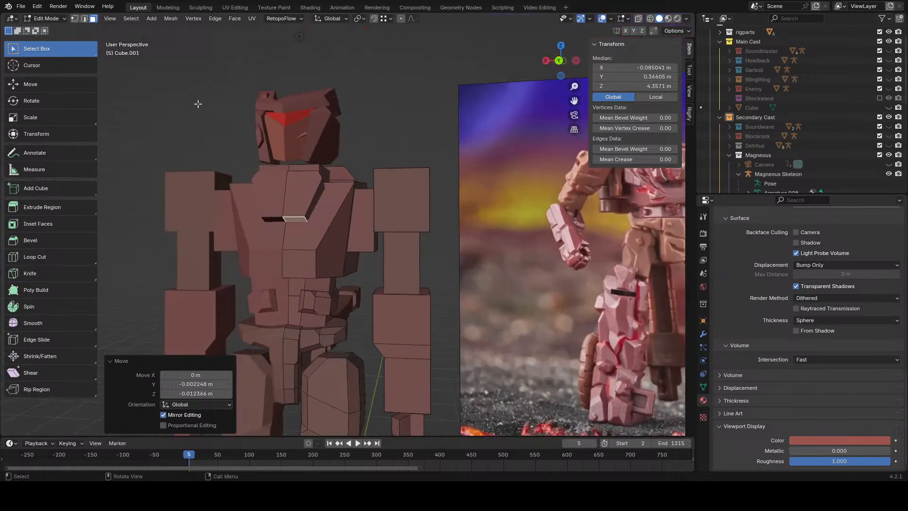
scroll(369, 248, up, 2)
scroll(367, 249, up, 1)
- Select the connector block between the chest and shoulder and assign it the BouldercrashBrown material
click(370, 261)
middle_drag(370, 263, 191, 103)
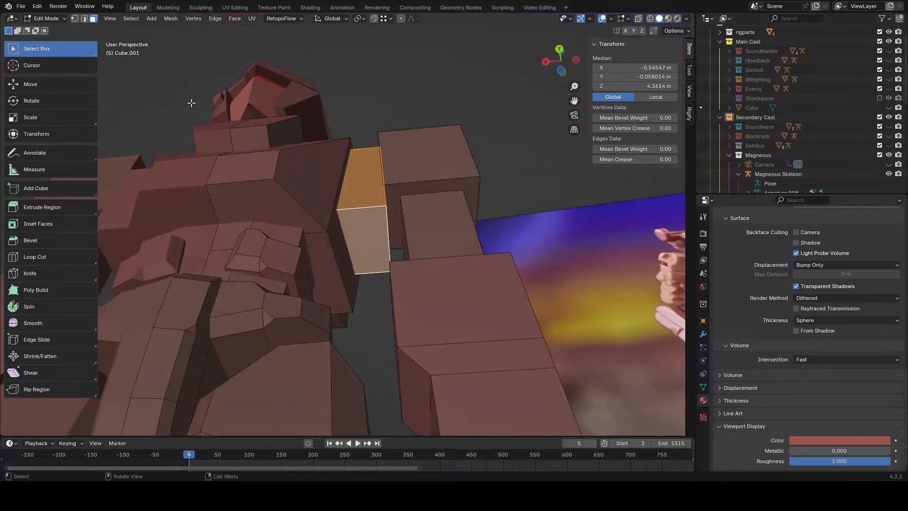
click(76, 19)
scroll(803, 237, up, 10)
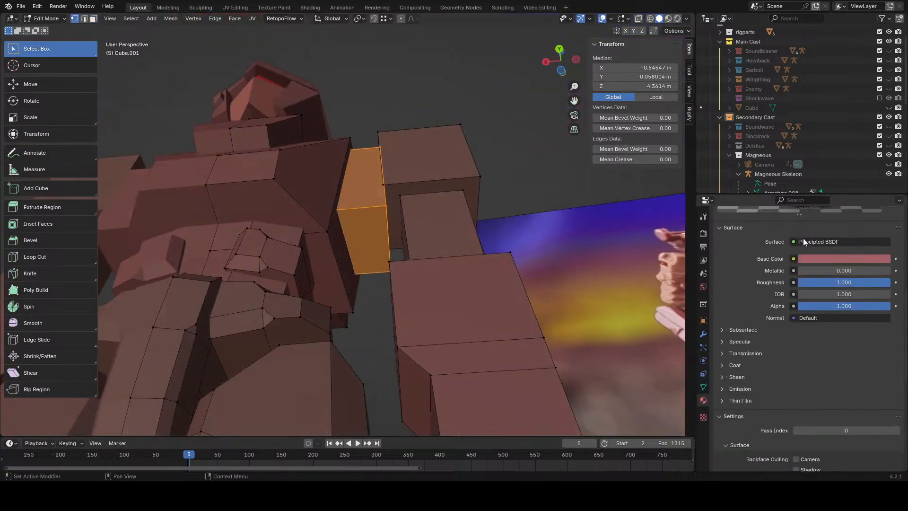
click(780, 238)
click(737, 327)
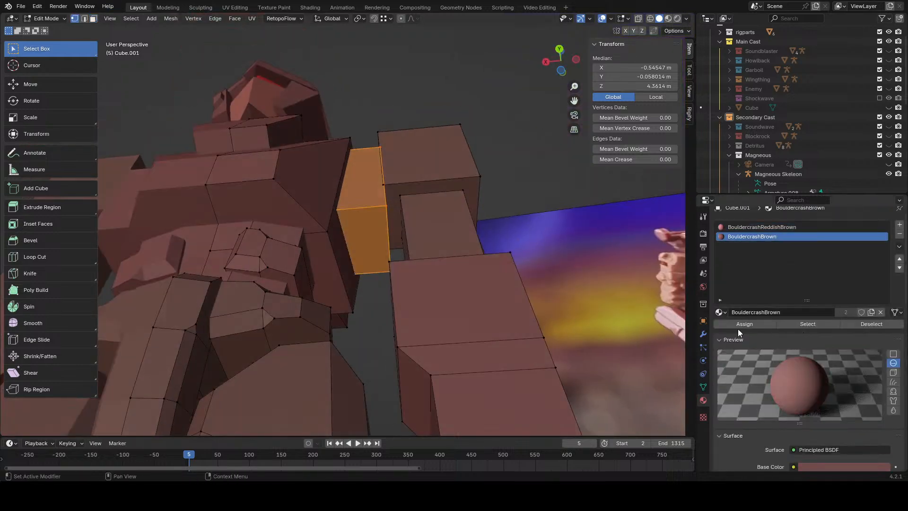
- Rescale the shoulder connector block along Y and slim it along X
middle_drag(568, 237, 571, 276)
key(s)
key(y)
click(567, 274)
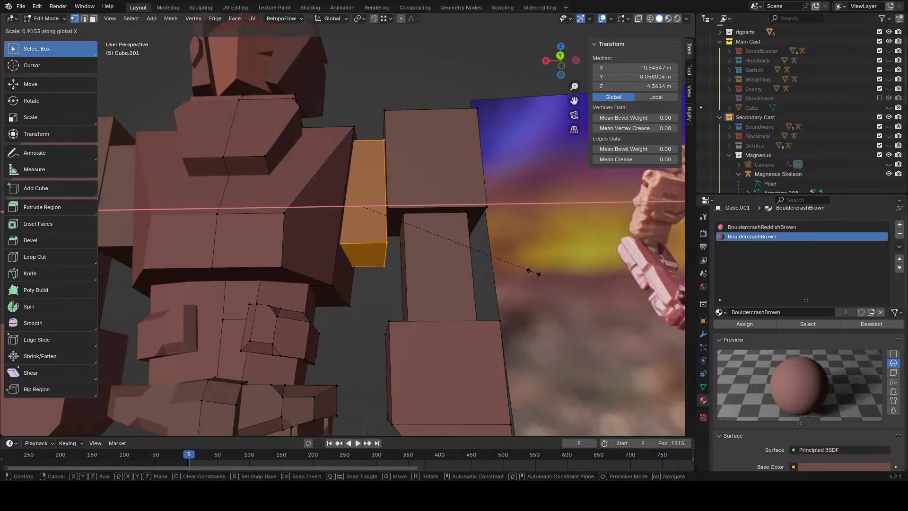
click(492, 273)
scroll(503, 267, down, 3)
click(503, 267)
scroll(499, 262, up, 2)
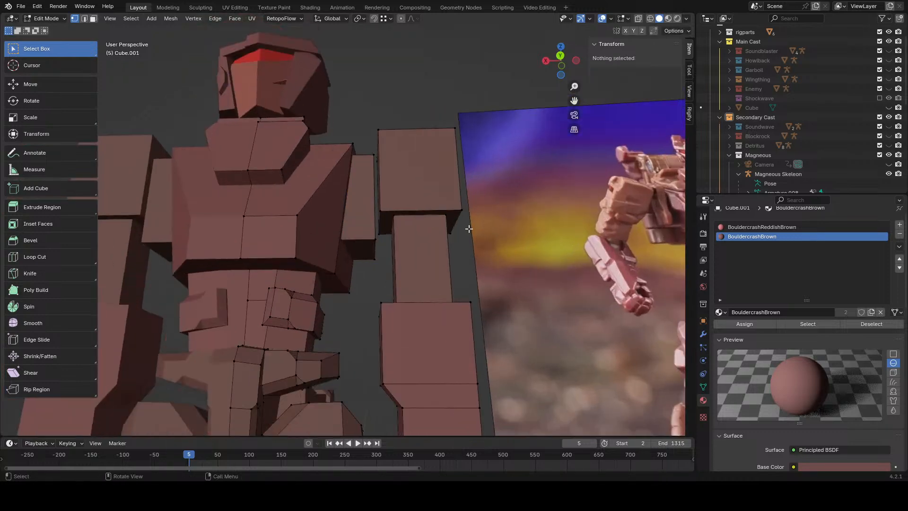
- Add two horizontal loop cuts across the lower part of the shoulder connector, sliding the second to a factor of 0.483
click(373, 244)
middle_drag(375, 246, 351, 277)
click(34, 260)
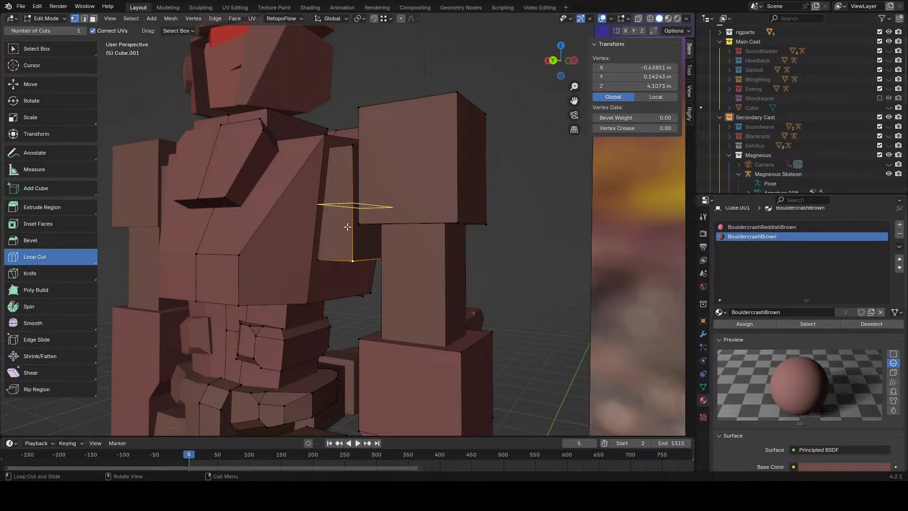
drag(355, 211, 349, 227)
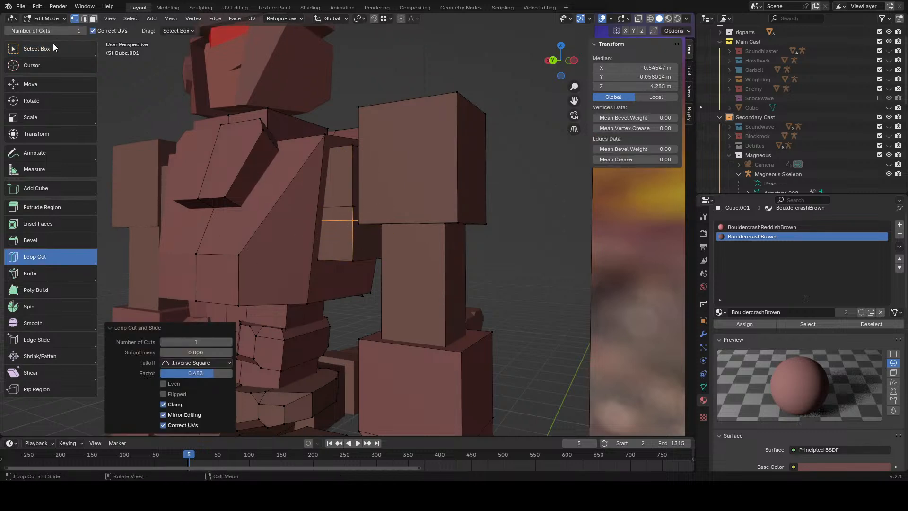
- Push the shoulder connector's lower front face backward along Y
click(95, 19)
click(334, 245)
middle_drag(334, 245, 421, 255)
key(g)
key(y)
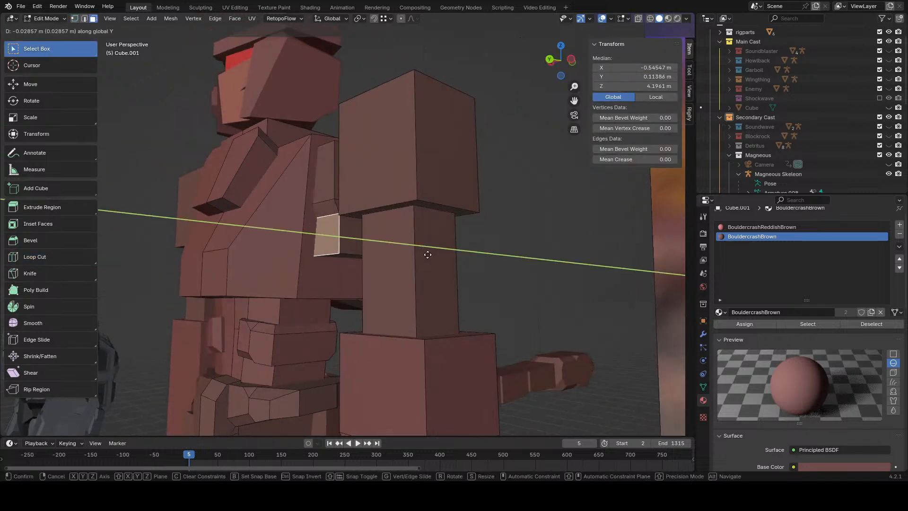
click(432, 255)
click(496, 261)
middle_drag(496, 262, 377, 227)
- Move the shoulder connector's upper back face about -0.037 m along Y
click(356, 249)
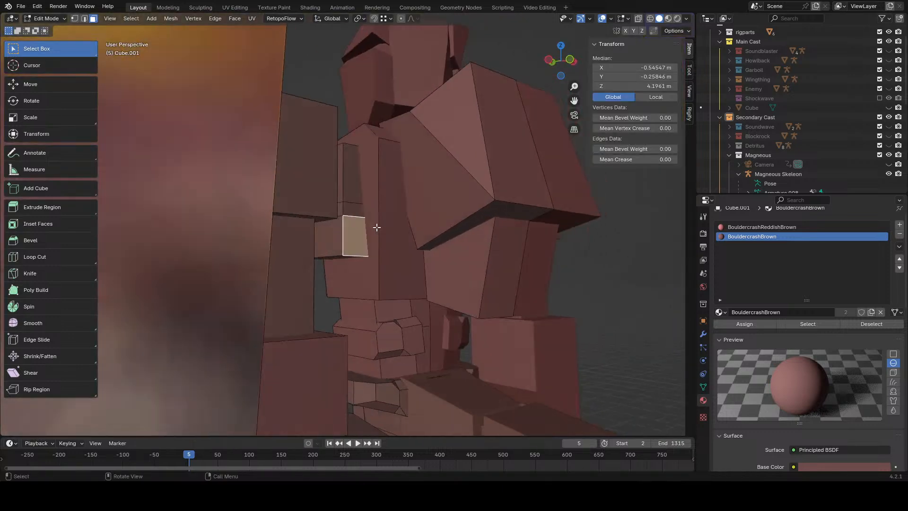
scroll(373, 218, up, 2)
click(365, 171)
key(g)
key(y)
click(403, 189)
middle_drag(403, 189, 384, 230)
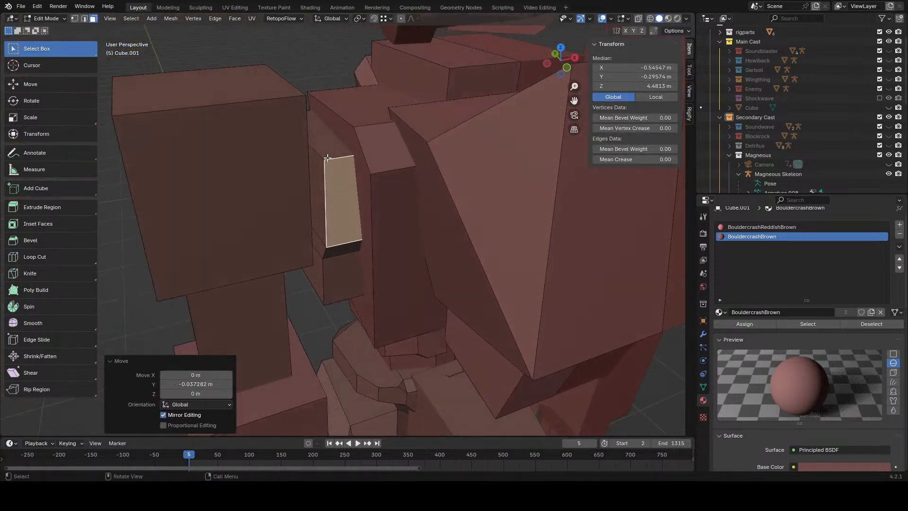
- Raise the shoulder connector's top face about 0.016 m along Z and tilt it around the X axis
click(321, 140)
middle_drag(271, 64, 369, 107)
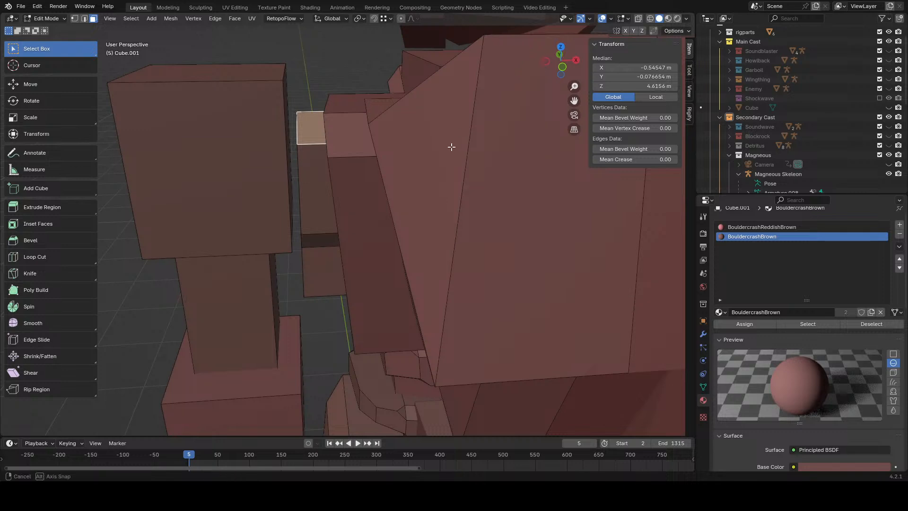
middle_drag(452, 147, 433, 127)
key(Escape)
key(r)
click(476, 78)
key(g)
click(432, 128)
key(r)
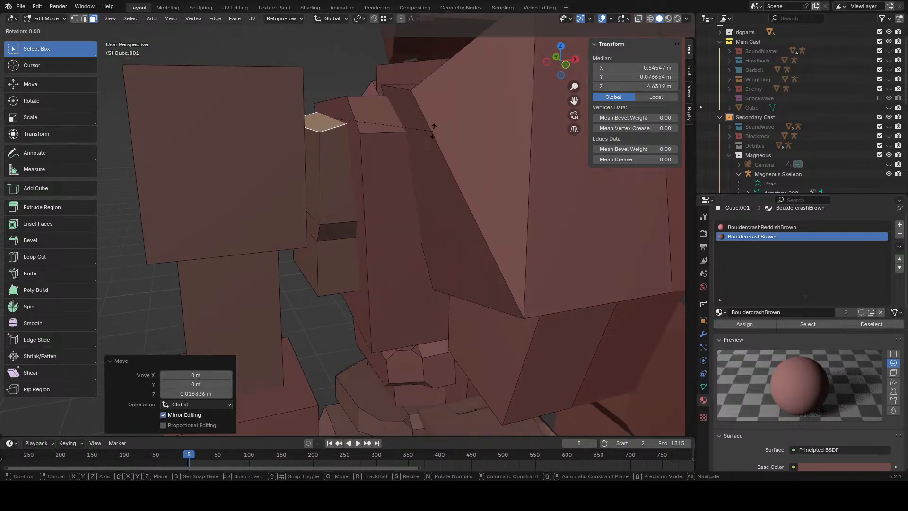
key(y)
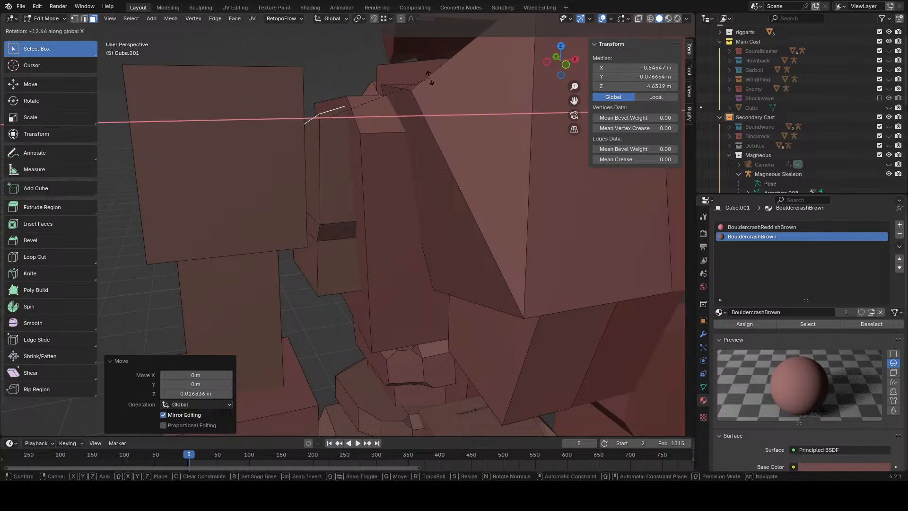
click(430, 90)
- Lower the shoulder connector's bottom face along Z and tilt it around the Y axis
middle_drag(431, 90, 360, 255)
click(375, 268)
key(g)
middle_drag(428, 259, 483, 276)
key(z)
click(428, 266)
key(r)
key(z)
key(y)
click(486, 169)
- Shift the shoulder connector's tilted bottom face inward about 0.032 m along X
middle_drag(487, 168, 314, 270)
key(g)
key(y)
right_click(458, 265)
key(g)
key(x)
click(448, 266)
click(412, 265)
- Adjust the narrow strip and lower back faces of the shoulder connector along Z, then clear the selection
click(381, 285)
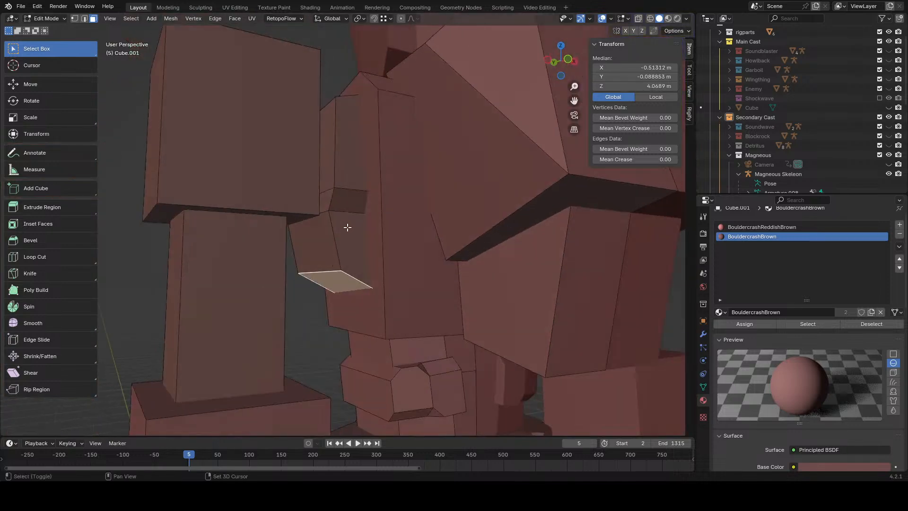
key(g)
key(z)
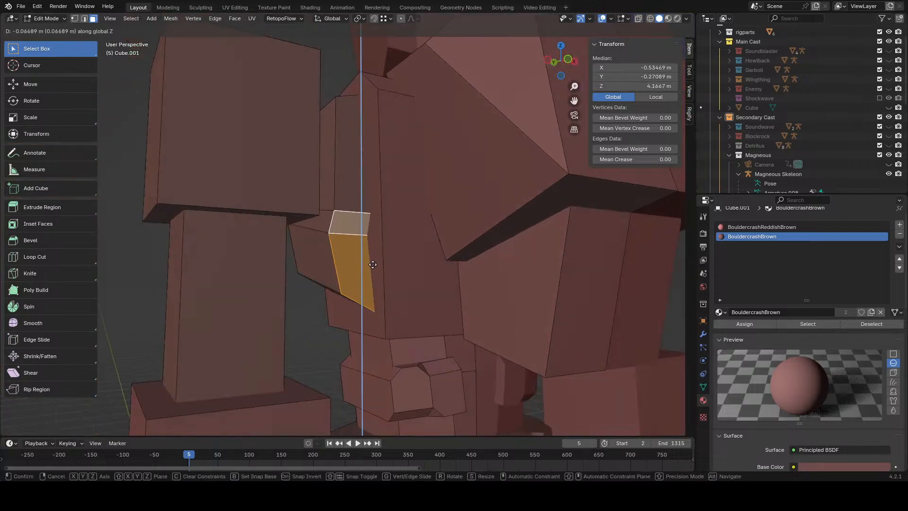
click(355, 222)
middle_drag(355, 222, 511, 320)
scroll(478, 322, down, 3)
click(477, 323)
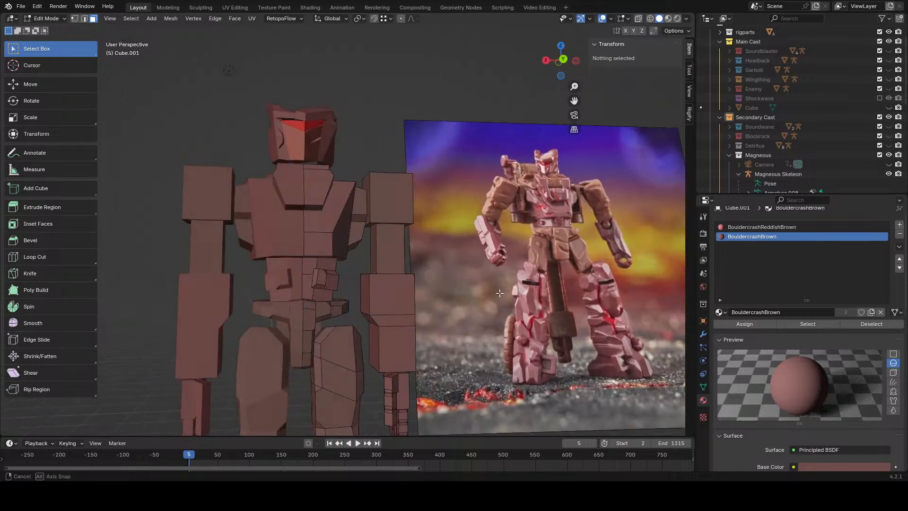
- Bevel the top front edge of the brown shoulder connector with a width of about 0.075 m and one segment
scroll(462, 317, down, 4)
middle_drag(431, 316, 346, 229)
scroll(440, 321, up, 1)
scroll(405, 319, up, 2)
scroll(359, 259, up, 6)
click(84, 19)
click(337, 226)
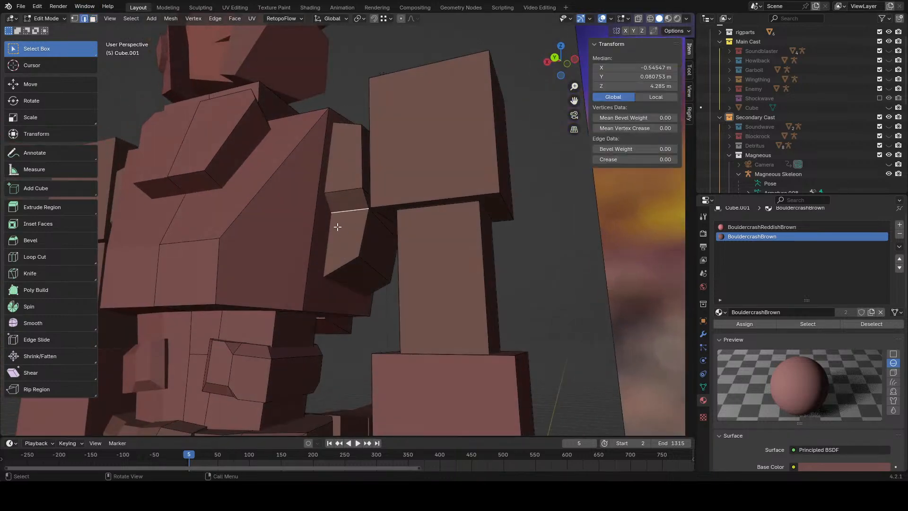
click(364, 164)
mouse_move(364, 164)
middle_down()
mouse_move(374, 166)
mouse_move(361, 155)
middle_up()
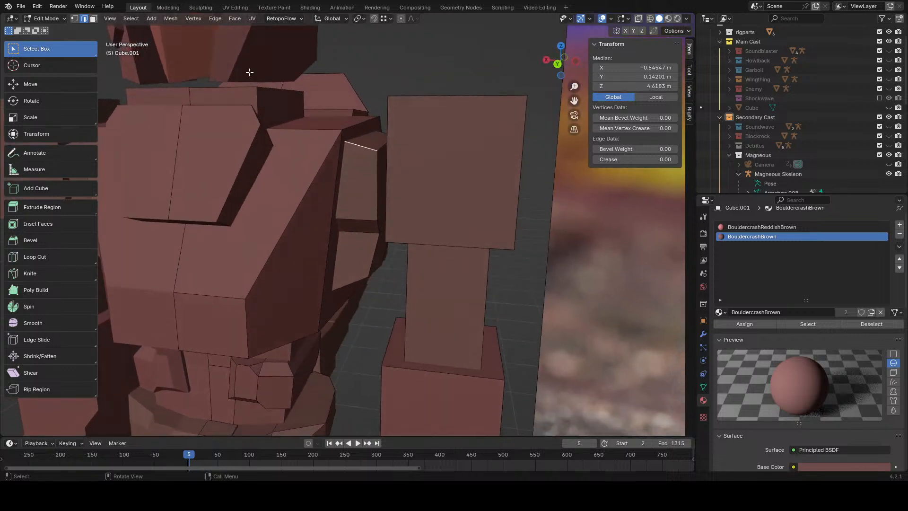
click(214, 16)
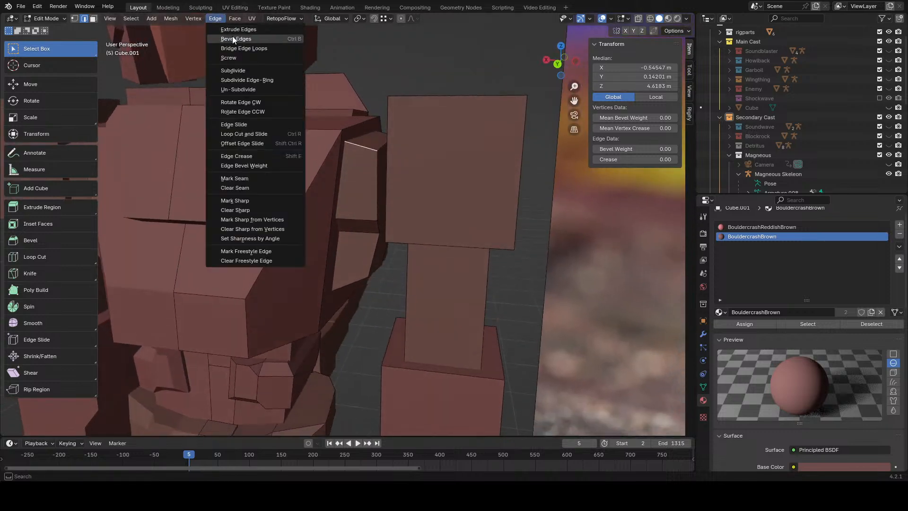
click(231, 36)
click(339, 424)
middle_drag(331, 305, 334, 252)
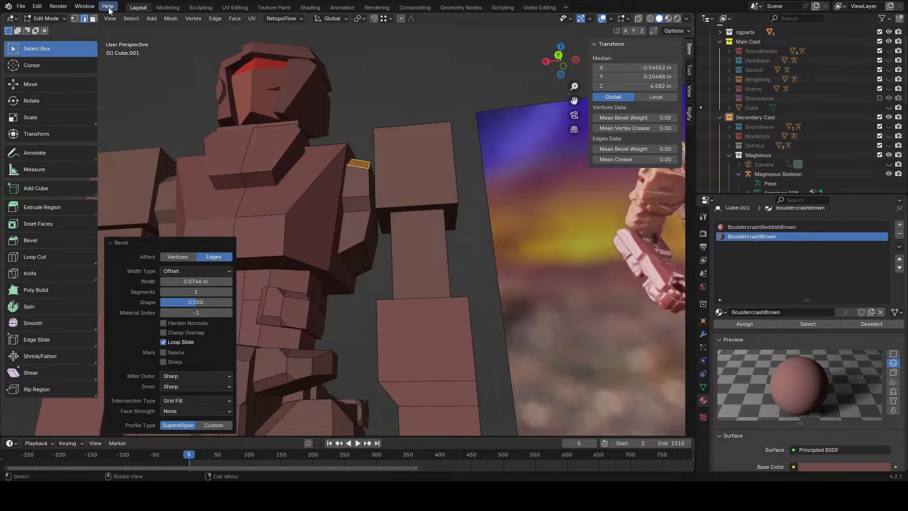
- Bevel the lower outer front corner vertex of the shoulder connector by about 0.07 m
click(73, 19)
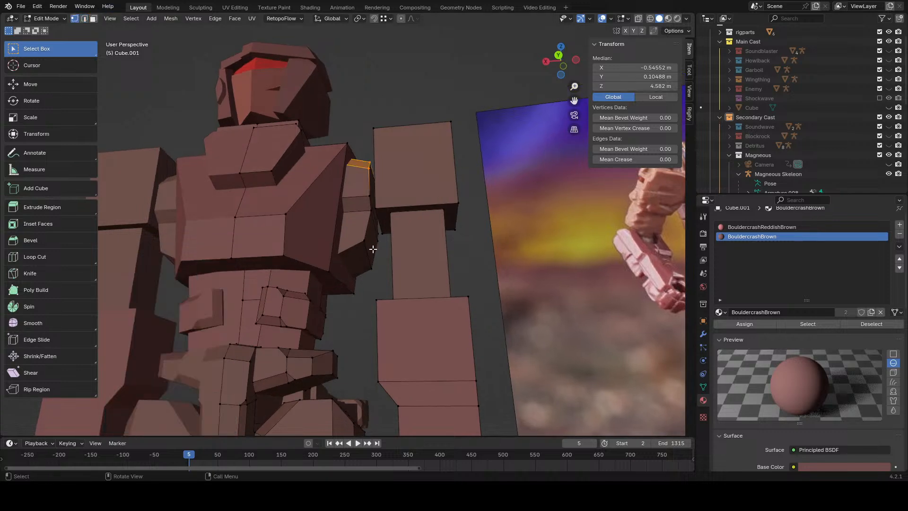
click(195, 19)
click(214, 48)
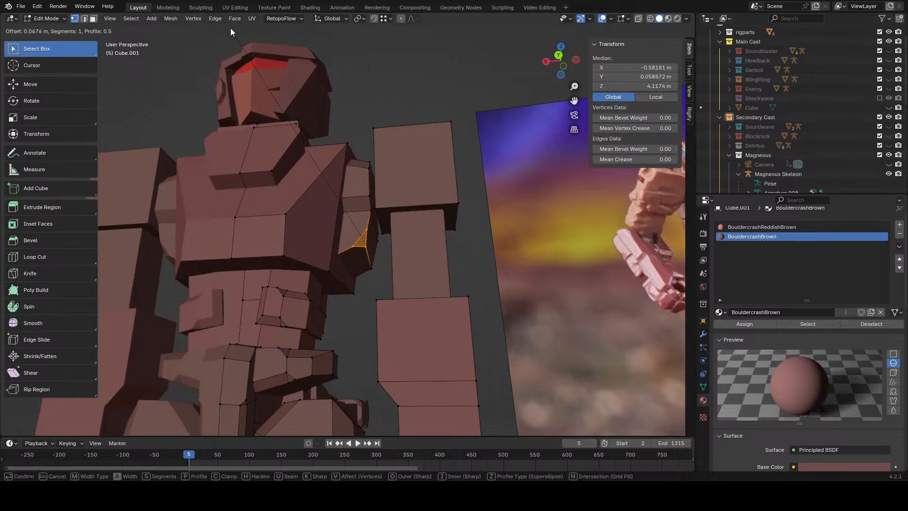
click(235, 35)
- Bevel the upper outer corner vertex on the back of the shoulder connector by about 0.066 m
middle_drag(332, 104, 367, 115)
scroll(402, 115, down, 2)
middle_drag(309, 141, 419, 145)
scroll(487, 262, up, 4)
middle_drag(330, 58, 336, 181)
click(337, 181)
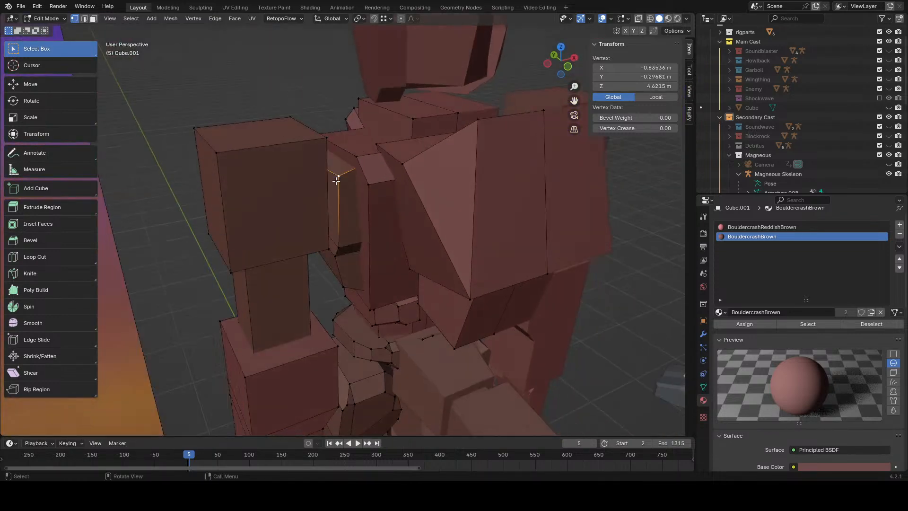
click(200, 21)
click(212, 40)
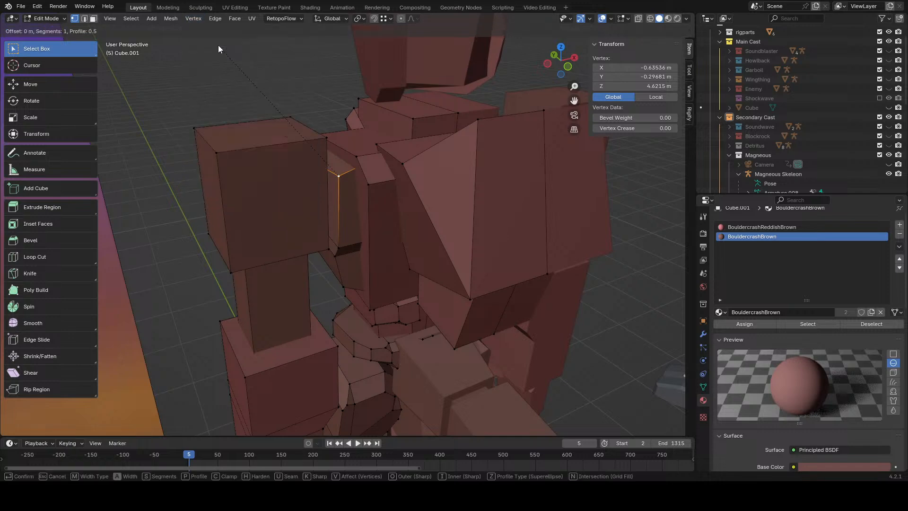
click(223, 18)
- Bevel the lower back edge of the shoulder connector with a width of about 0.063 m, then clear the selection
scroll(350, 136, down, 5)
middle_drag(397, 40, 363, 163)
middle_drag(535, 232, 424, 214)
scroll(356, 222, up, 3)
scroll(424, 214, up, 2)
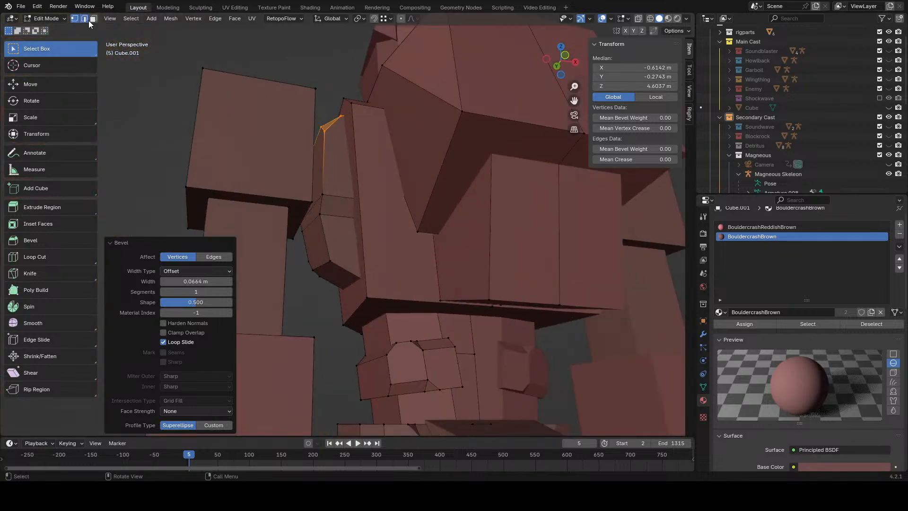
click(93, 19)
click(215, 19)
click(226, 39)
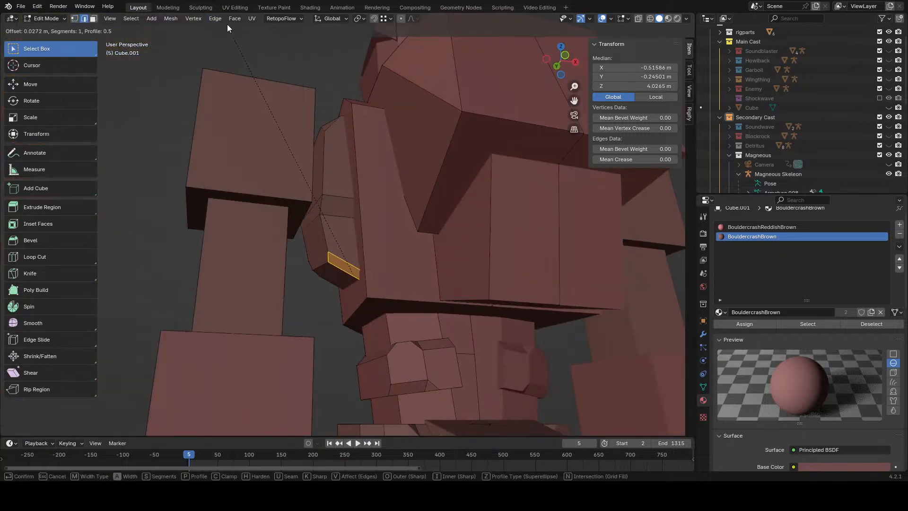
click(243, 8)
middle_drag(536, 88, 501, 215)
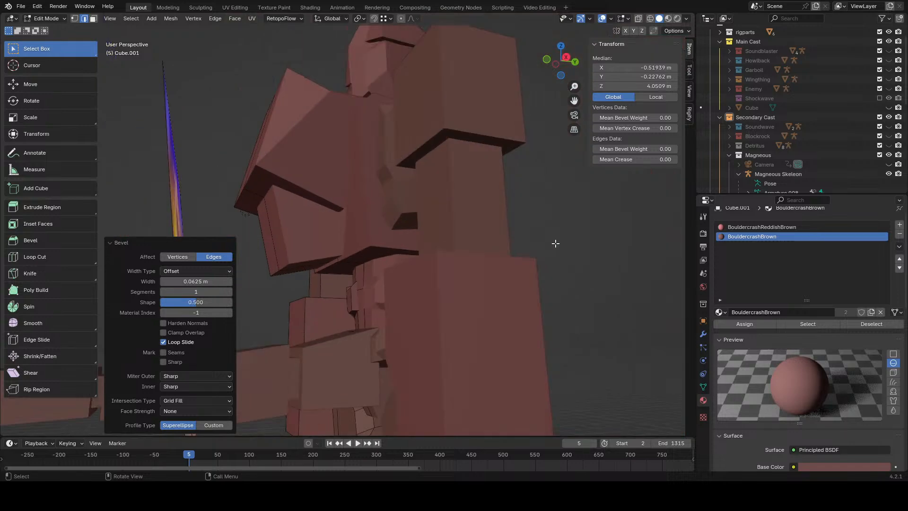
click(556, 244)
- Move the lower centre chest face forward 0.049 m along Y, then pull it back about 0.028 m
scroll(453, 245, down, 3)
middle_drag(556, 244, 418, 232)
scroll(418, 233, up, 3)
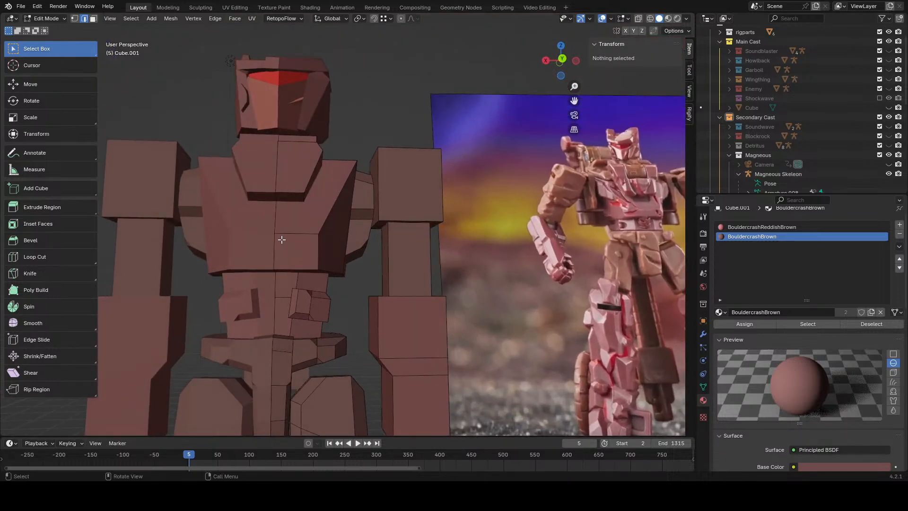
click(244, 258)
middle_drag(281, 240, 265, 259)
click(93, 18)
click(264, 258)
key(g)
key(y)
click(346, 252)
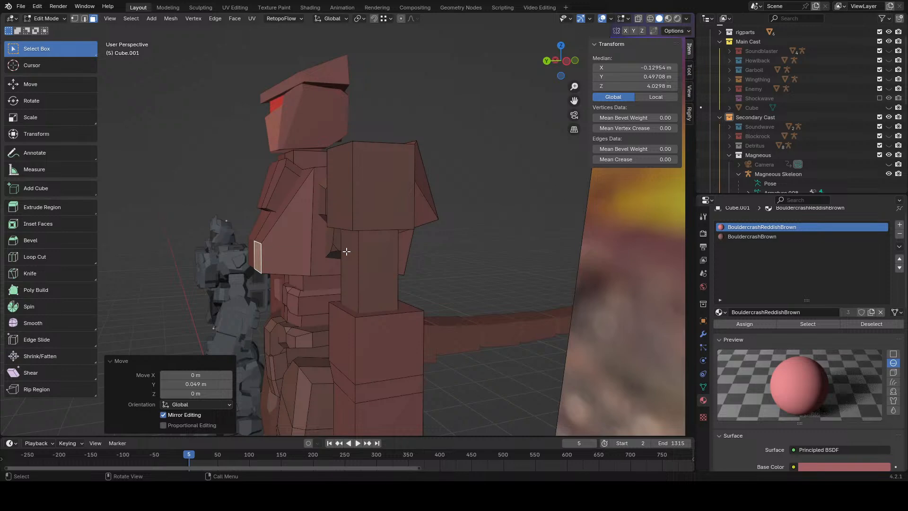
key(g)
key(y)
click(349, 251)
- Add a single loop cut across the front and side faces of the lower chest
middle_drag(349, 252, 428, 262)
scroll(429, 263, down, 3)
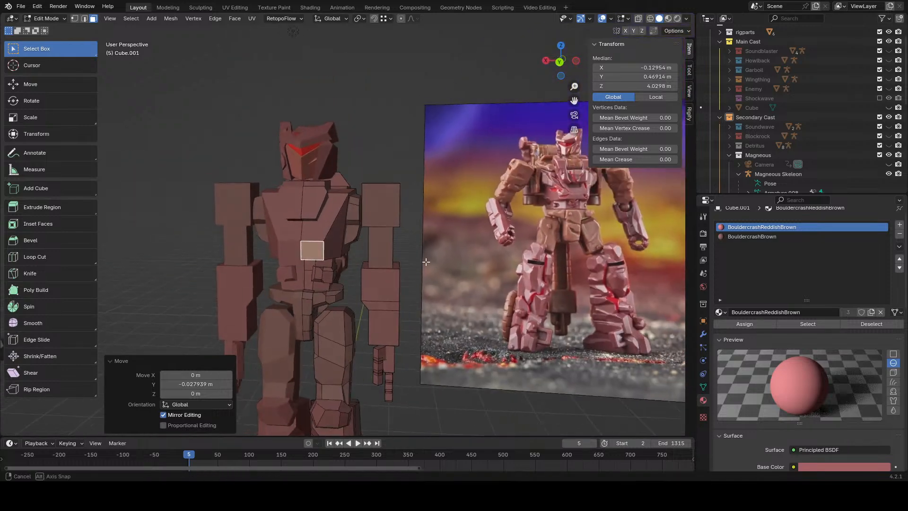
scroll(413, 232, up, 3)
middle_drag(365, 181, 356, 181)
click(352, 180)
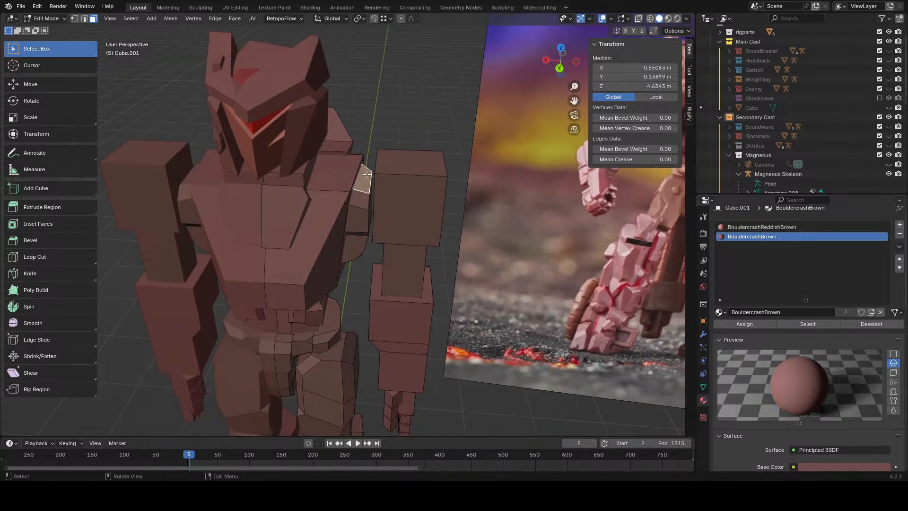
click(14, 257)
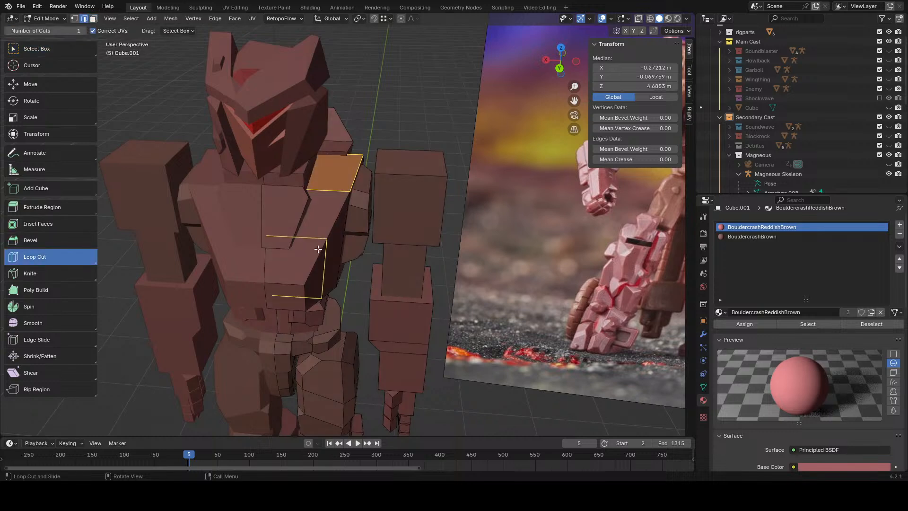
click(331, 259)
middle_drag(331, 259, 356, 288)
click(68, 53)
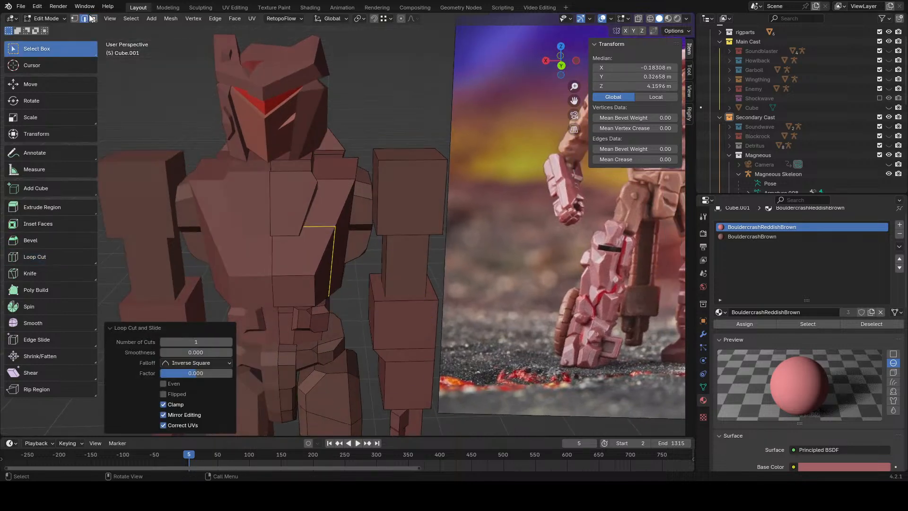
- Try to edge-slide the vertical edge between the lower chest's front and side faces
click(330, 258)
key(g)
key(g)
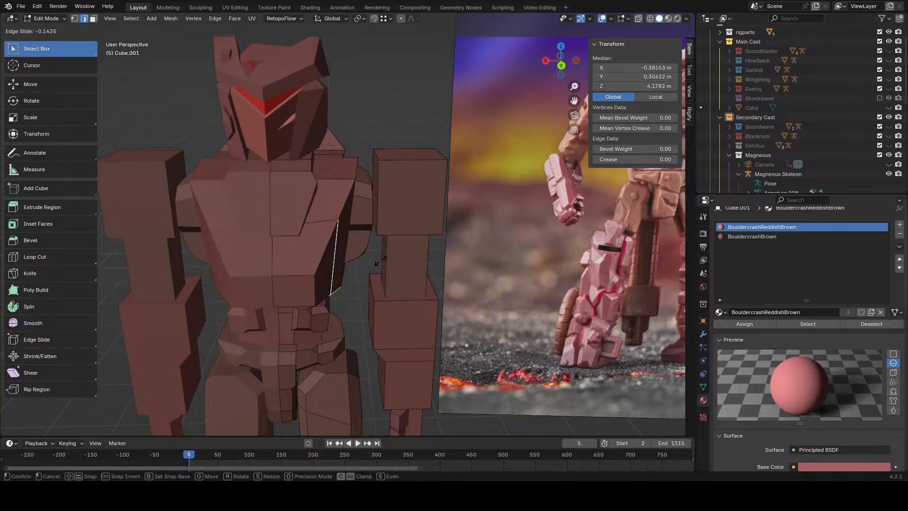
click(448, 251)
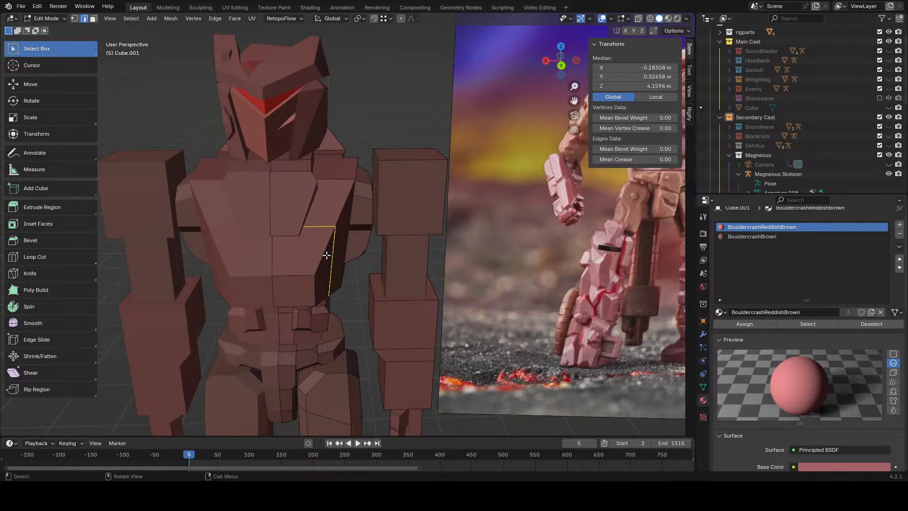
- Move the lower chest's vertical side edge outward about 0.051 m along X, then clear the selection
key(g)
key(x)
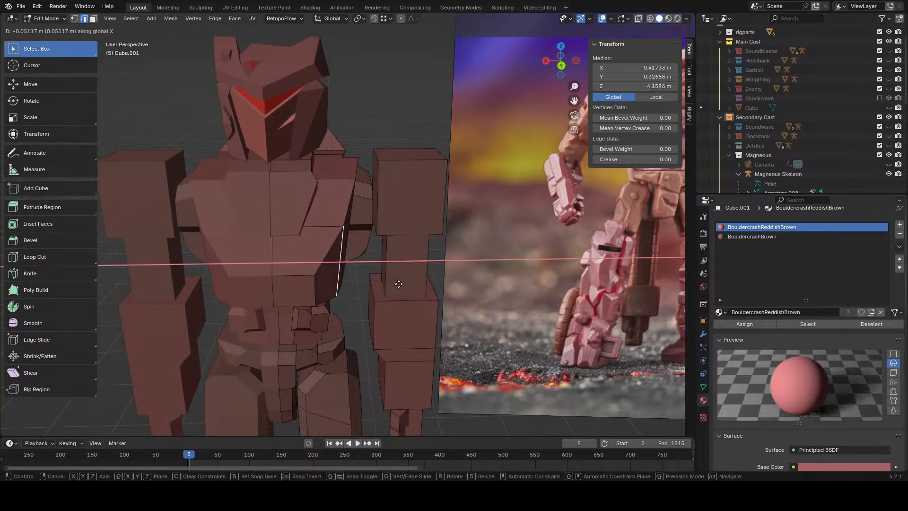
click(398, 284)
click(477, 267)
middle_drag(477, 268, 557, 246)
scroll(557, 245, up, 3)
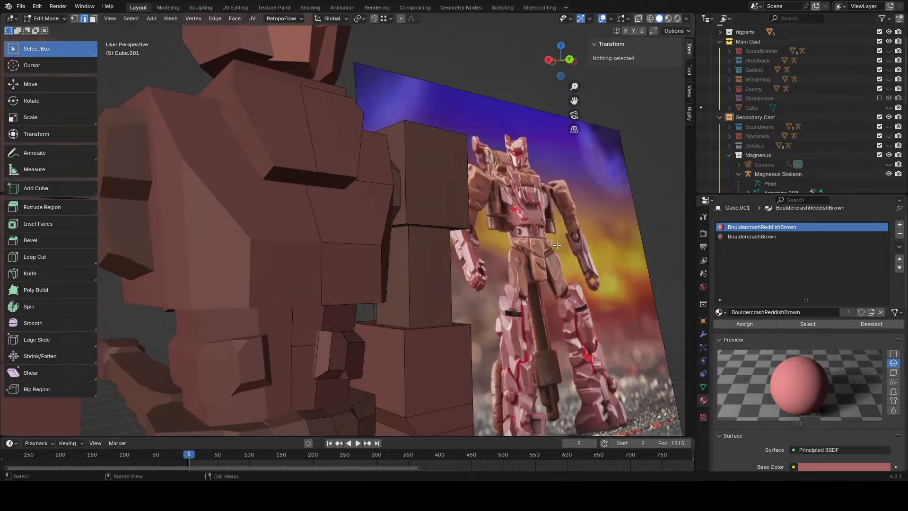
- Reshape the chest's front by moving its lower horizontal crease edge along the Z and Y axes
click(362, 244)
key(g)
key(z)
click(372, 252)
middle_drag(372, 253, 307, 282)
key(g)
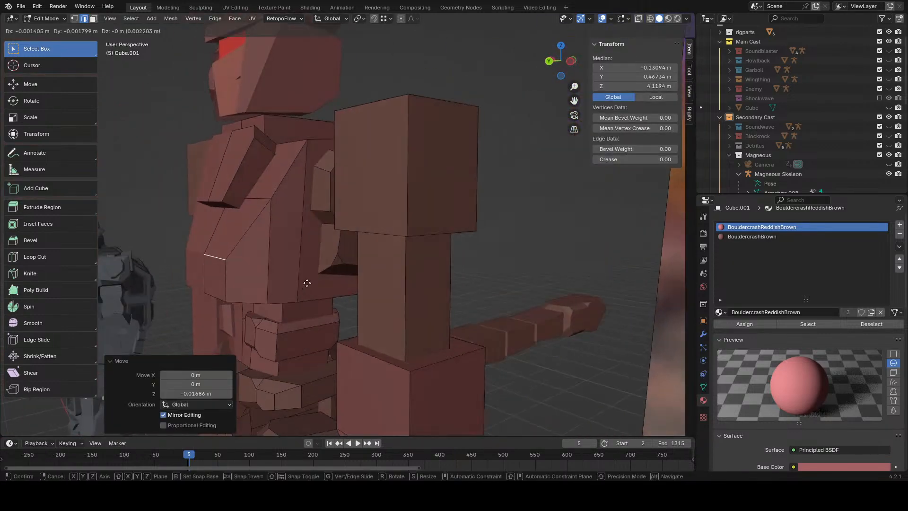
key(y)
click(295, 289)
key(g)
key(z)
click(295, 295)
middle_drag(345, 222, 317, 220)
key(g)
key(y)
click(318, 221)
- Move the chest's bottom front edge back about 0.05 m along Y and raise it about 0.02 m along Z
middle_drag(281, 267, 287, 234)
click(218, 299)
key(g)
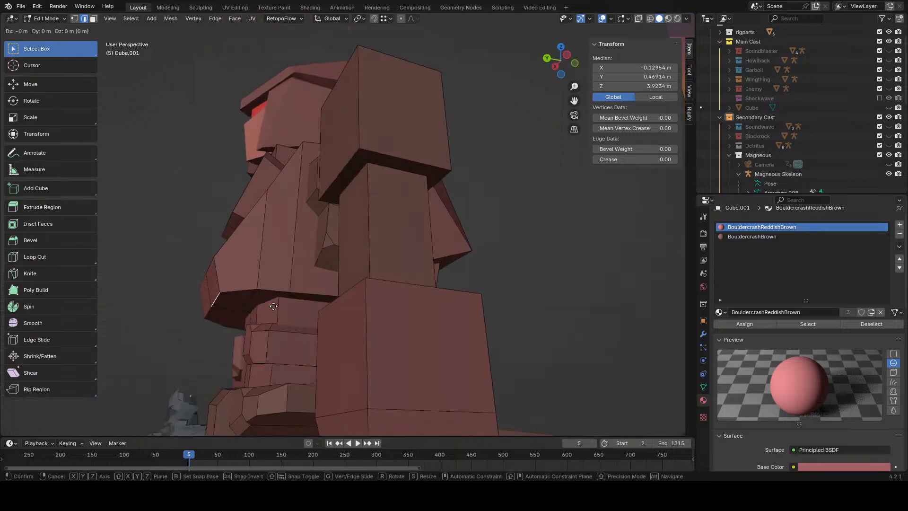
key(y)
click(284, 306)
click(283, 302)
click(253, 298)
middle_drag(254, 299, 373, 309)
key(g)
key(z)
click(320, 308)
- Bevel the vertex at the chest's lower outer corner with a width of about 0.096 m
click(367, 270)
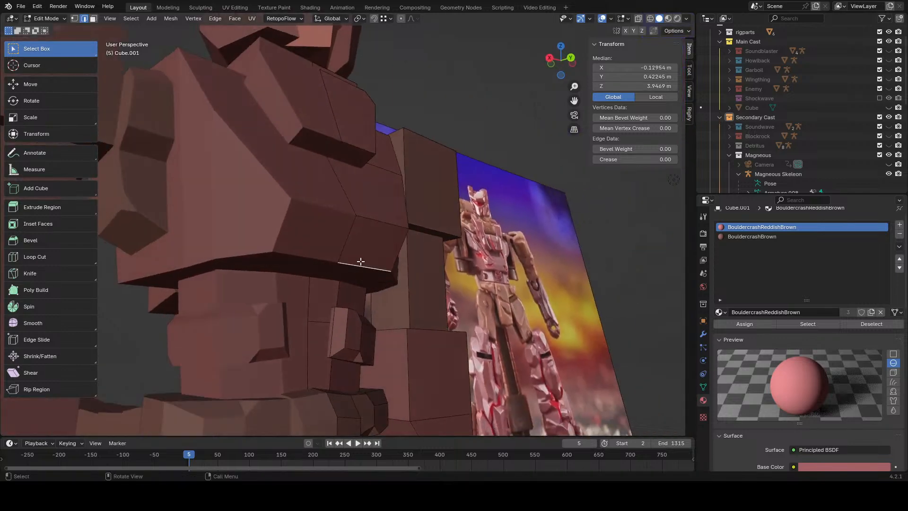
middle_drag(368, 270, 303, 267)
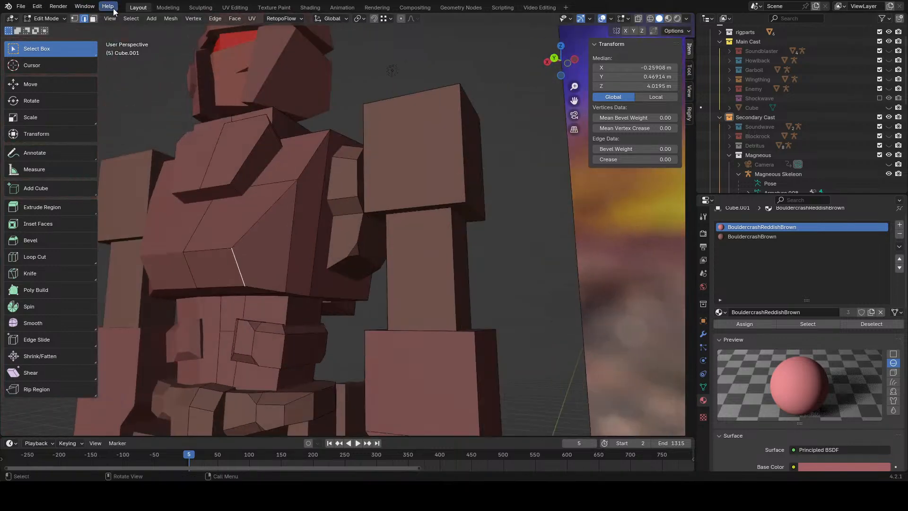
click(215, 19)
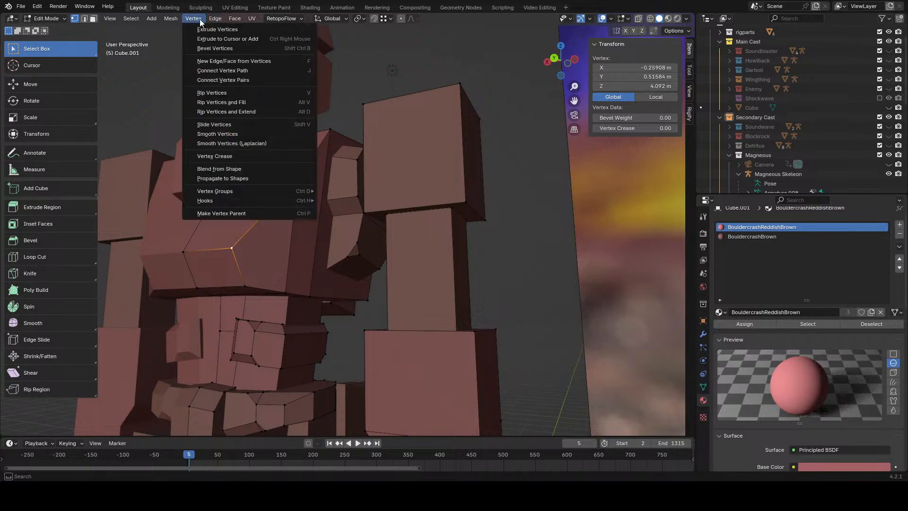
click(215, 40)
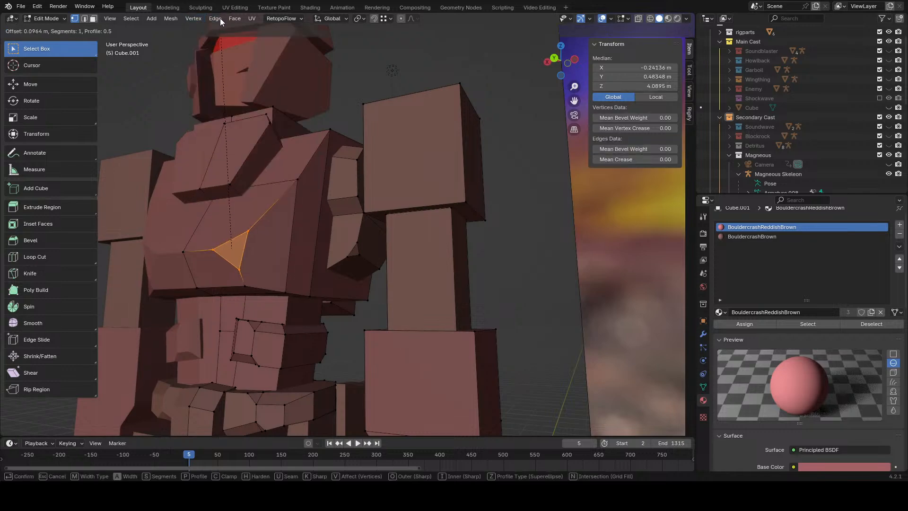
click(220, 18)
scroll(321, 104, down, 4)
middle_drag(326, 128, 411, 140)
scroll(462, 125, up, 2)
middle_drag(462, 124, 443, 133)
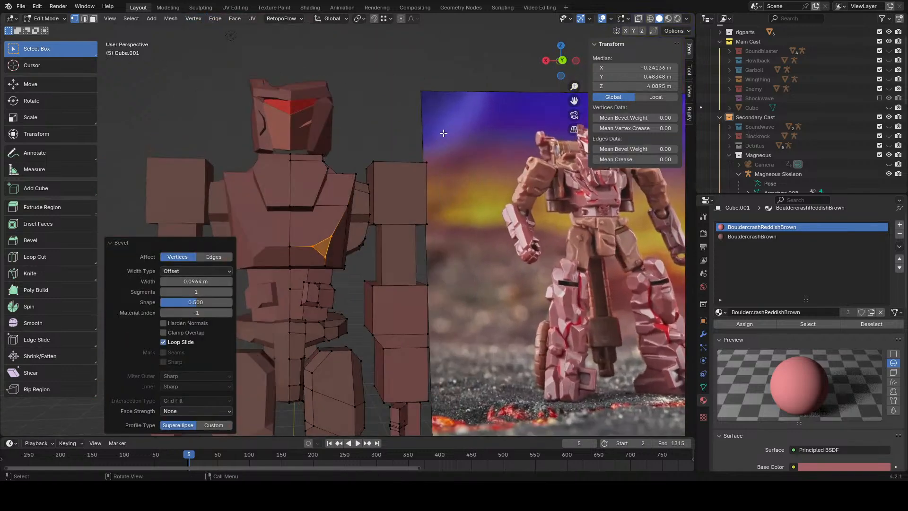
- Bevel the chest's upper outer edge near the shoulder with a width of about 0.039 m
click(93, 19)
scroll(380, 172, up, 4)
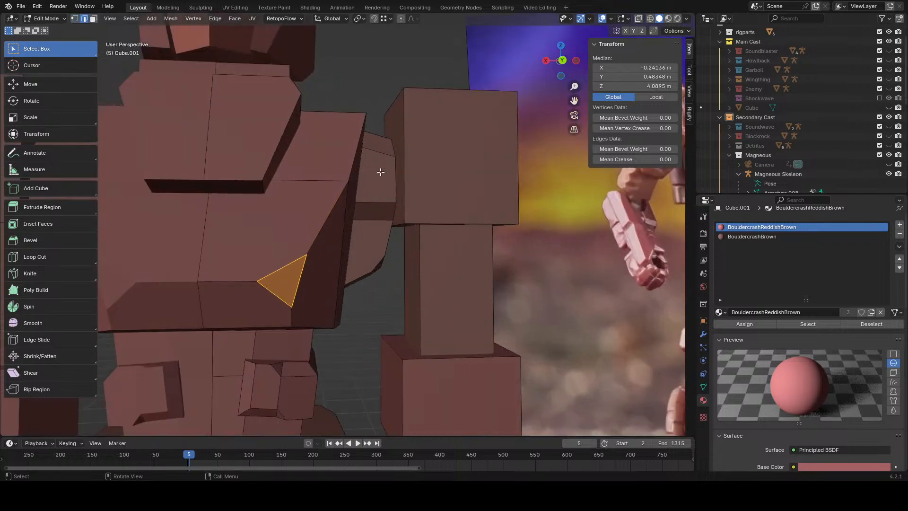
click(222, 20)
click(233, 35)
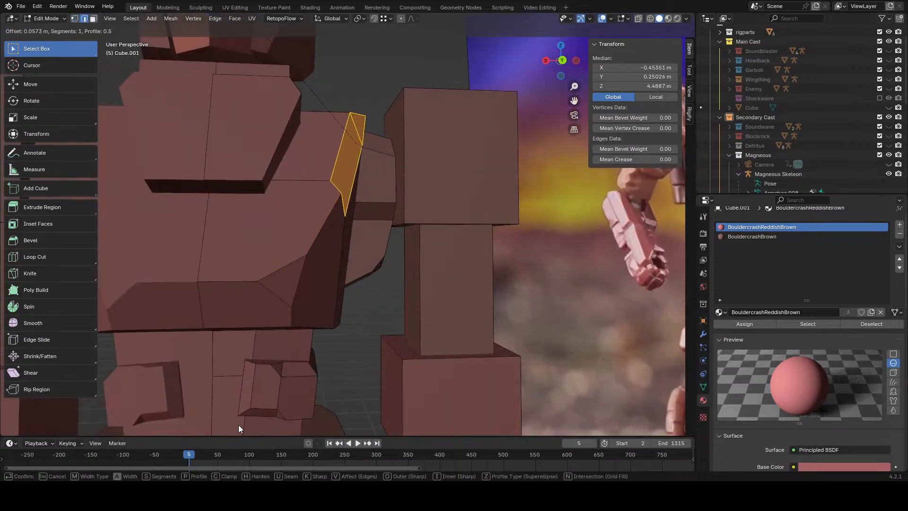
click(238, 429)
middle_drag(427, 255, 380, 262)
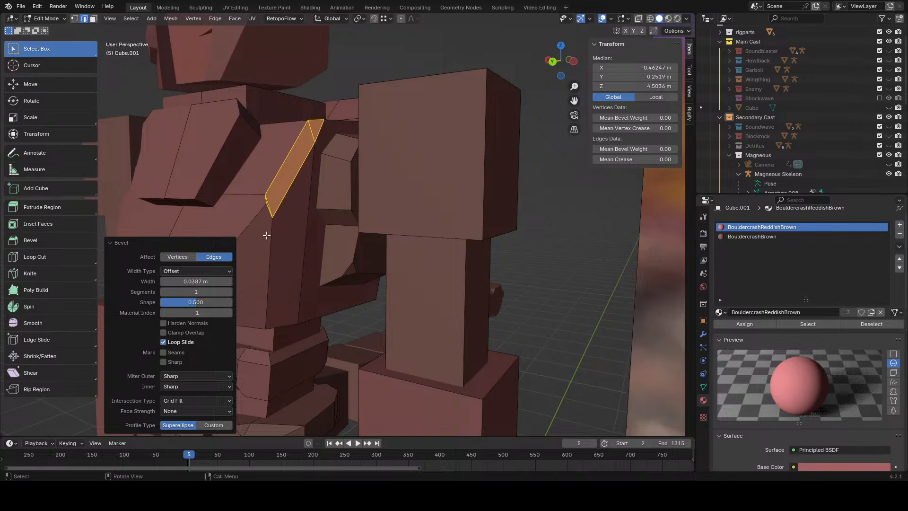
middle_drag(266, 235, 390, 238)
- Reposition the vertex at the lower end of the shoulder bevel to refine the chest contour
click(75, 18)
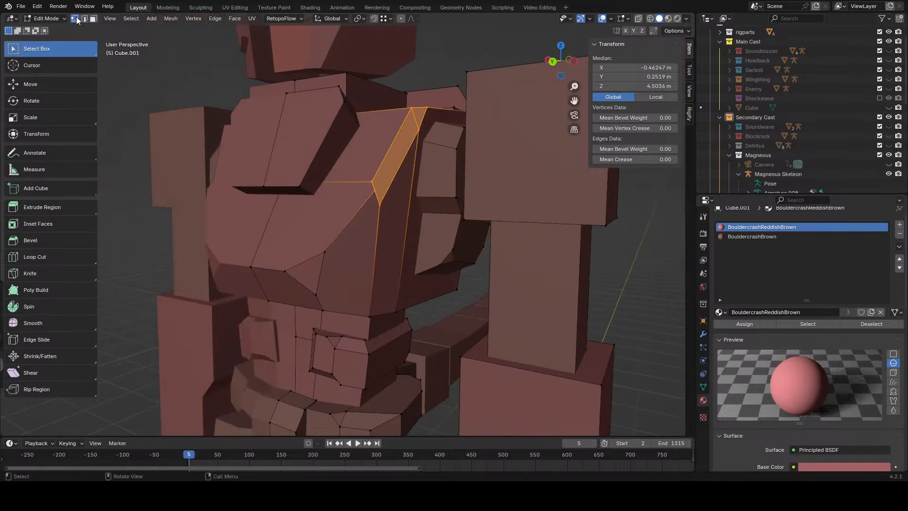
click(373, 194)
middle_drag(374, 197, 503, 243)
key(g)
click(395, 259)
key(g)
click(421, 266)
scroll(421, 266, down, 3)
scroll(456, 254, down, 2)
click(523, 231)
scroll(470, 210, down, 3)
scroll(470, 209, up, 4)
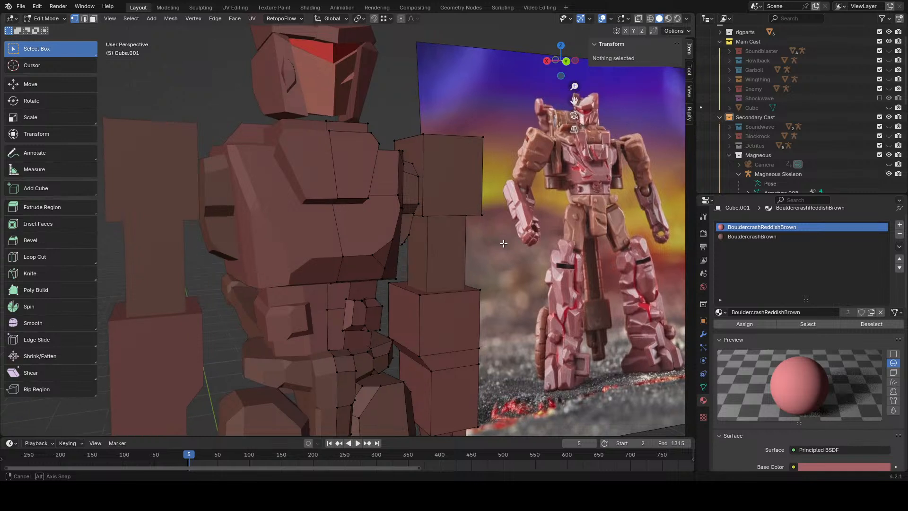
- Bevel the bottom front edge of the raised chest plate with a width of about 0.042 m
click(360, 188)
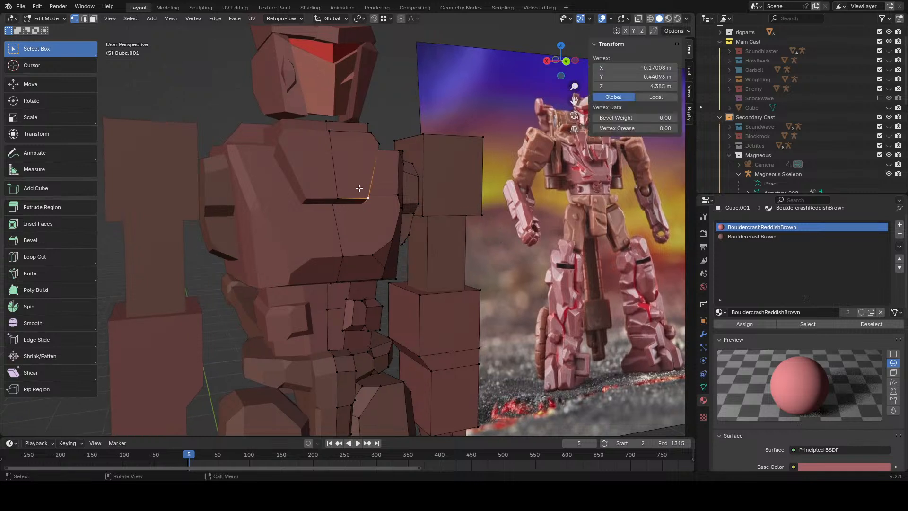
click(212, 19)
click(251, 40)
click(483, 141)
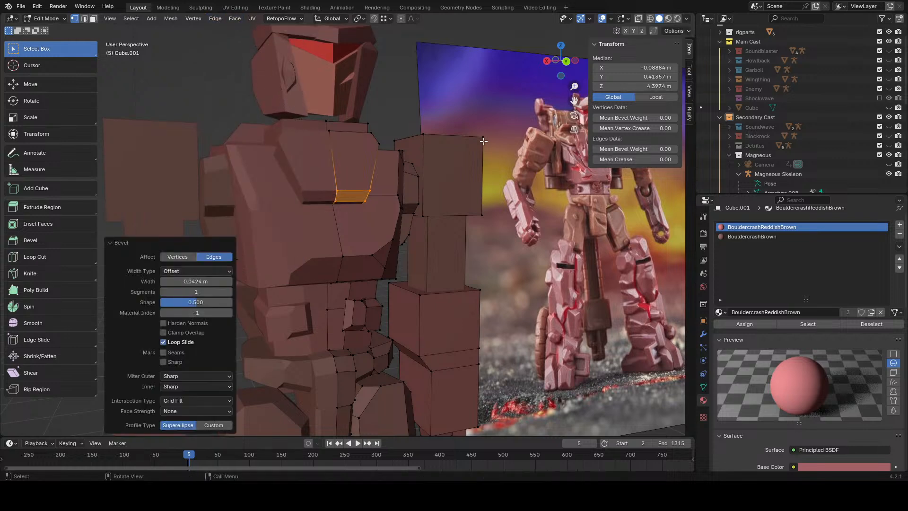
- Adjust the height of the raised chest plate's top vertices along the Z axis
click(482, 138)
middle_drag(482, 137, 363, 179)
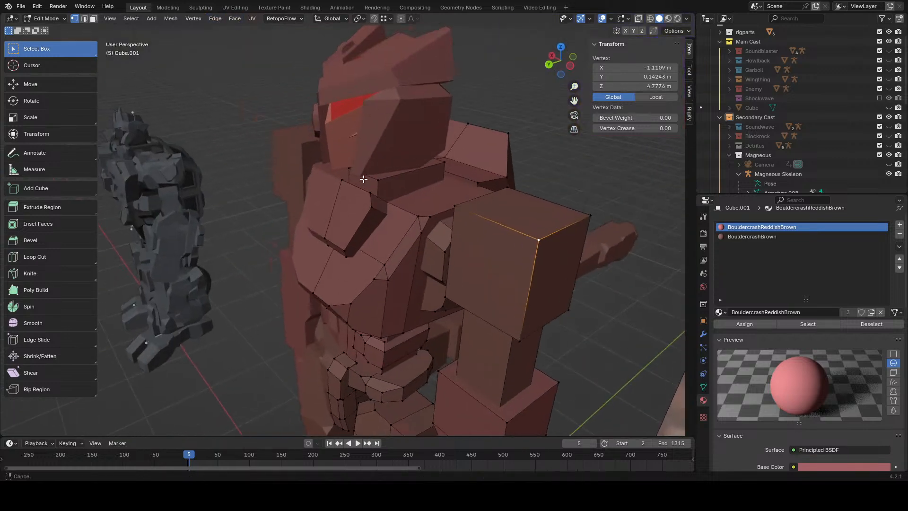
scroll(335, 177, up, 2)
shift+click(382, 178)
key(g)
key(z)
right_click(383, 190)
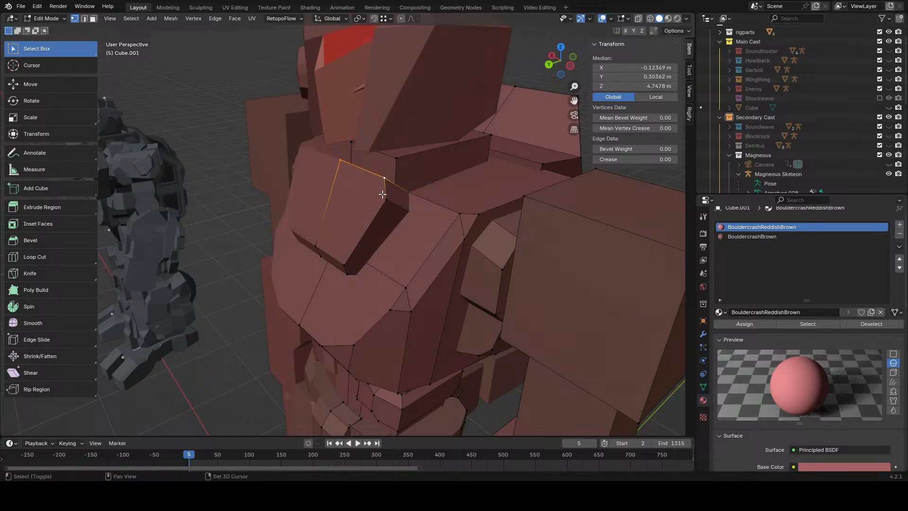
shift+click(385, 198)
key(g)
key(z)
click(424, 196)
- Lower the front top edge of the block under the head about 0.048 m, and lower its whole top slightly
middle_drag(424, 195, 380, 149)
click(380, 149)
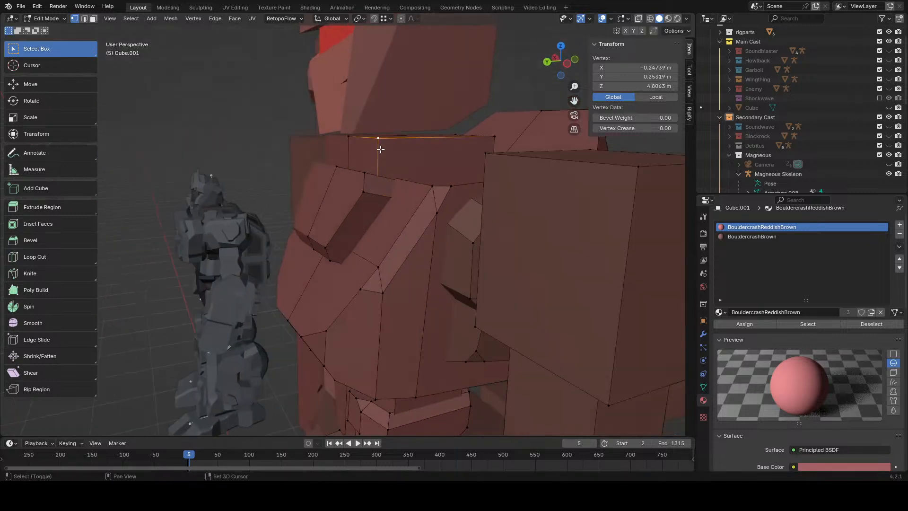
key(g)
key(z)
click(406, 164)
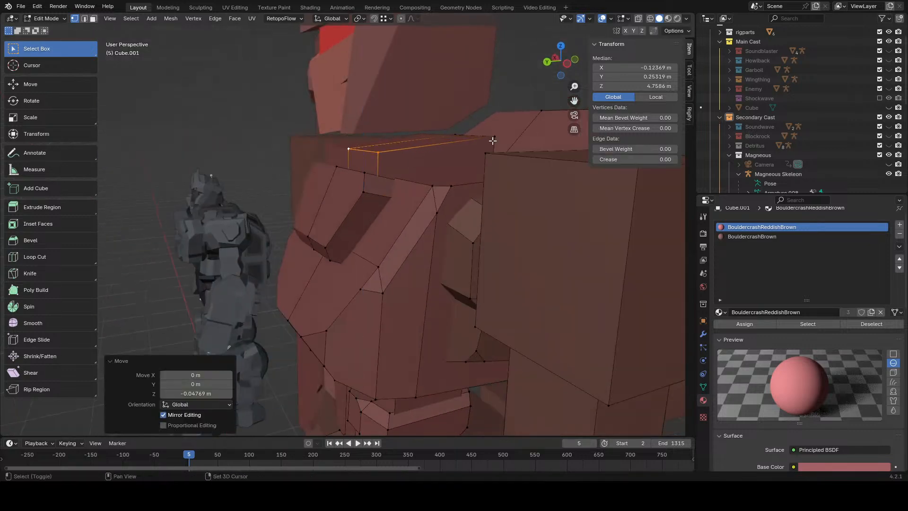
shift+click(492, 140)
key(g)
key(z)
click(554, 156)
- Narrow the neck block by moving its side face about 0.085 m inward along X
click(93, 19)
click(364, 151)
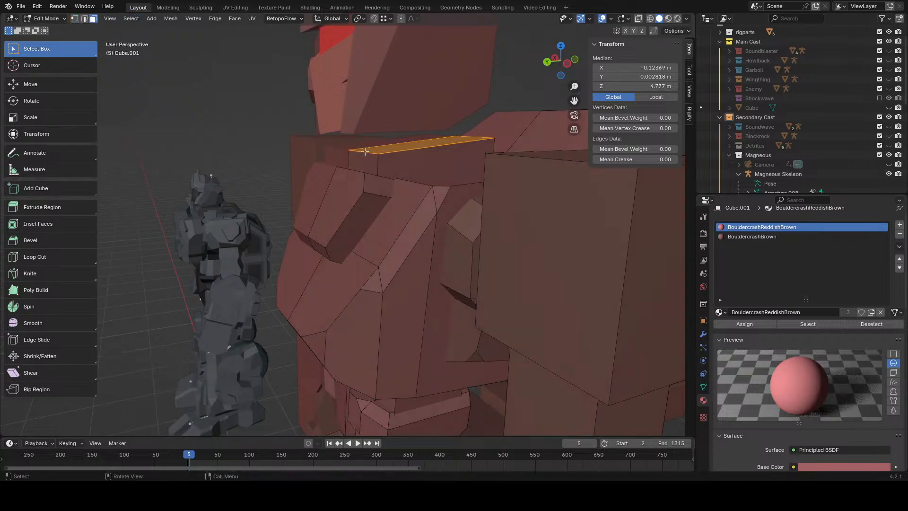
middle_drag(376, 167, 497, 185)
key(g)
key(y)
click(401, 190)
key(g)
key(y)
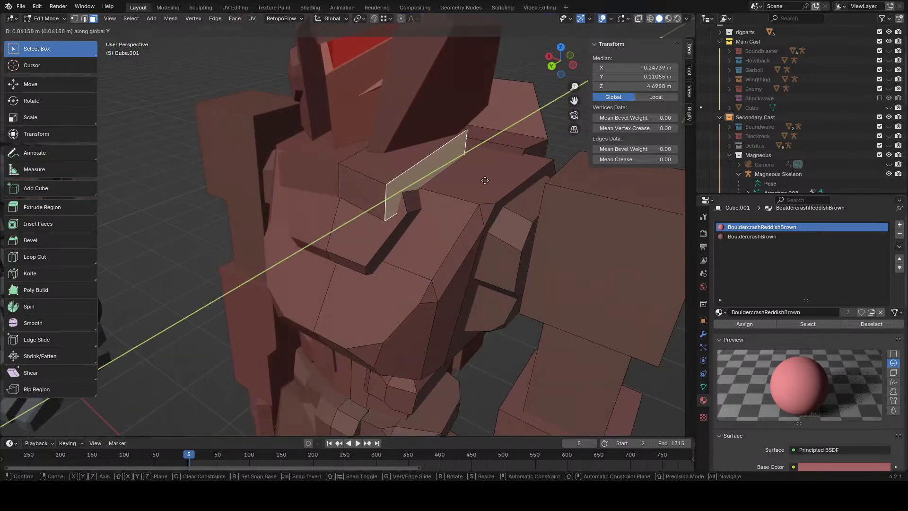
key(x)
click(465, 173)
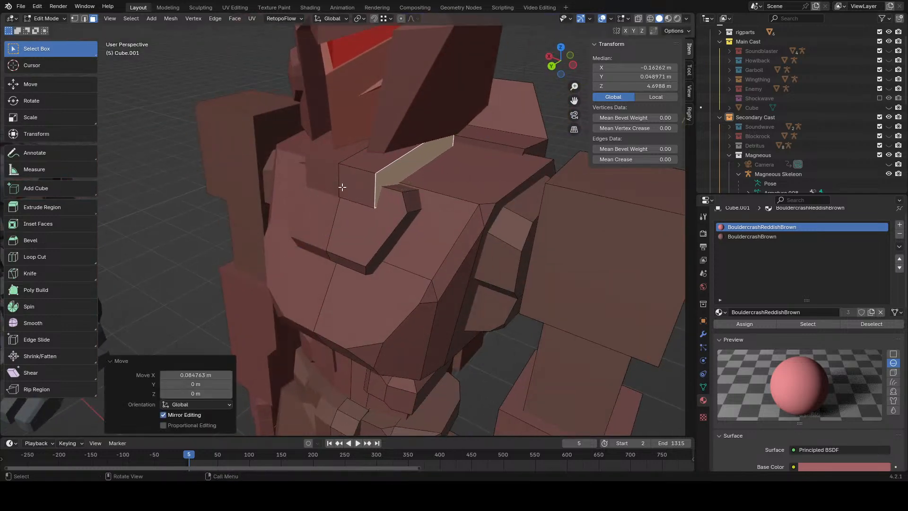
- Lower the neck block's front face about 0.009 m along Z
click(352, 187)
key(g)
middle_drag(361, 190, 326, 190)
click(330, 196)
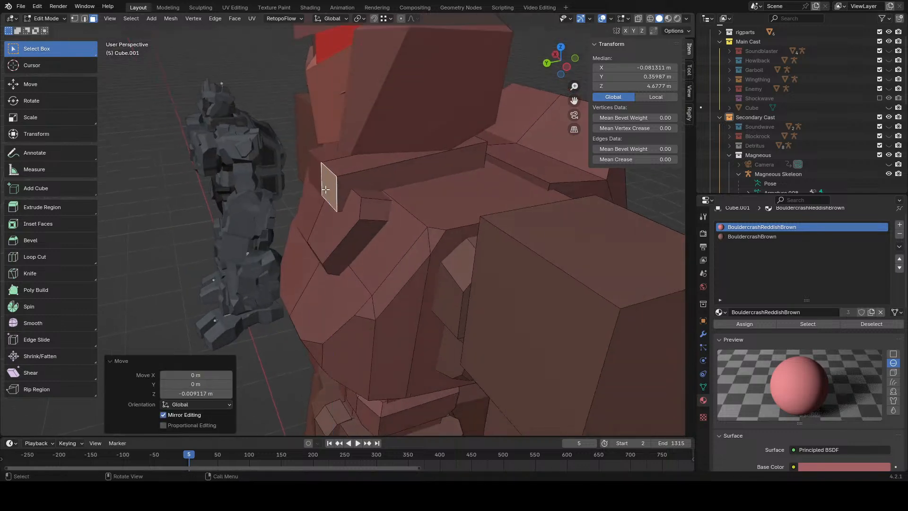
- Assign the BouldercrashBrown material to the whole neck block
alt+click(365, 166)
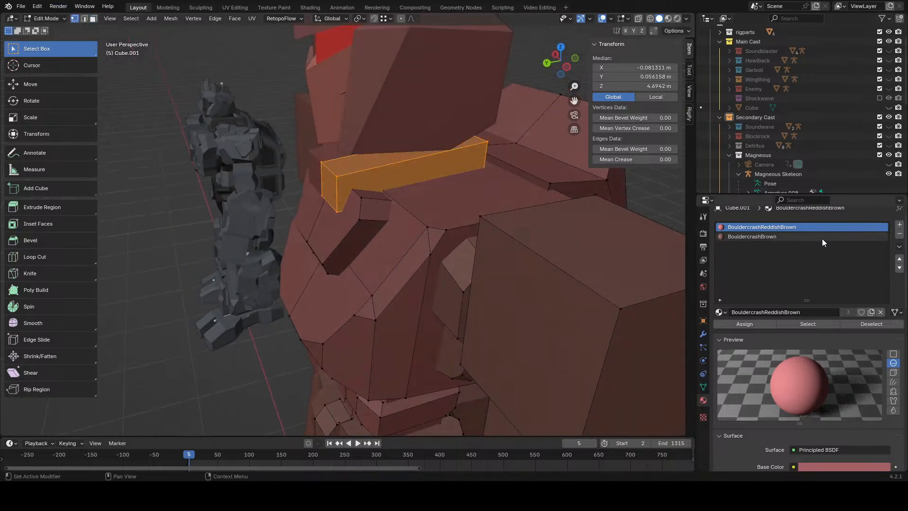
click(822, 238)
click(742, 327)
key(alt+a)
- Duplicate the neck block's rear top edge, shifted forward, and extrude it about 0.33 m back along Y into a flat face
scroll(338, 260, down, 3)
mouse_move(338, 260)
middle_down()
mouse_move(462, 235)
mouse_move(440, 219)
mouse_move(298, 197)
mouse_move(209, 202)
mouse_move(445, 162)
mouse_move(454, 174)
mouse_move(352, 255)
middle_up()
click(455, 174)
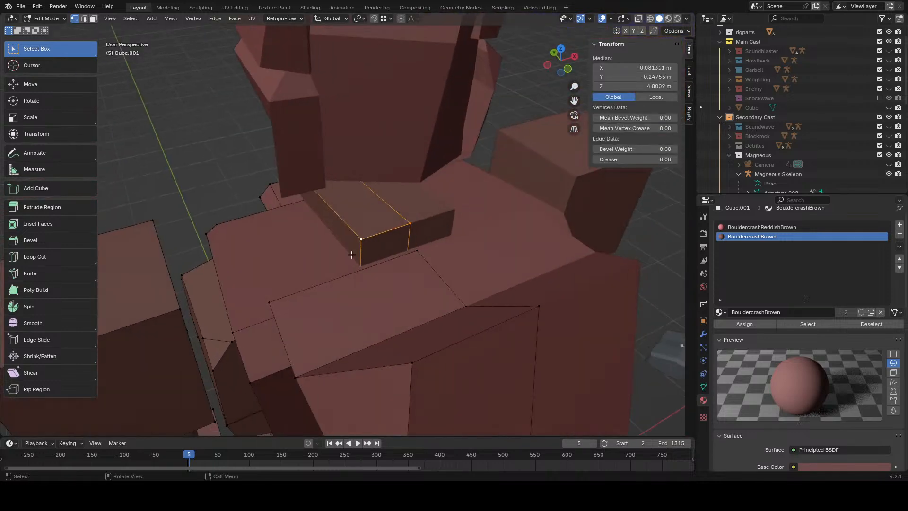
key(shift+d)
right_click(424, 254)
middle_drag(424, 254, 486, 265)
key(g)
key(y)
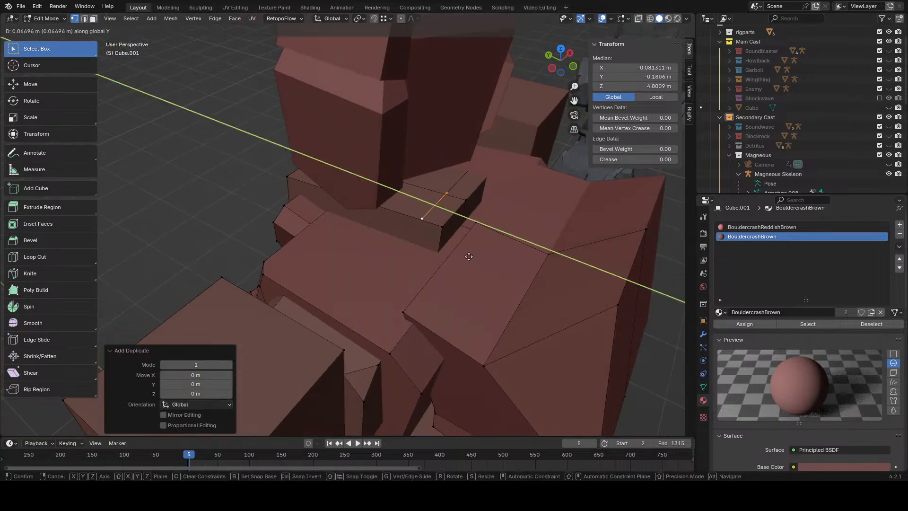
click(436, 245)
key(e)
right_click(436, 246)
key(g)
key(y)
click(572, 305)
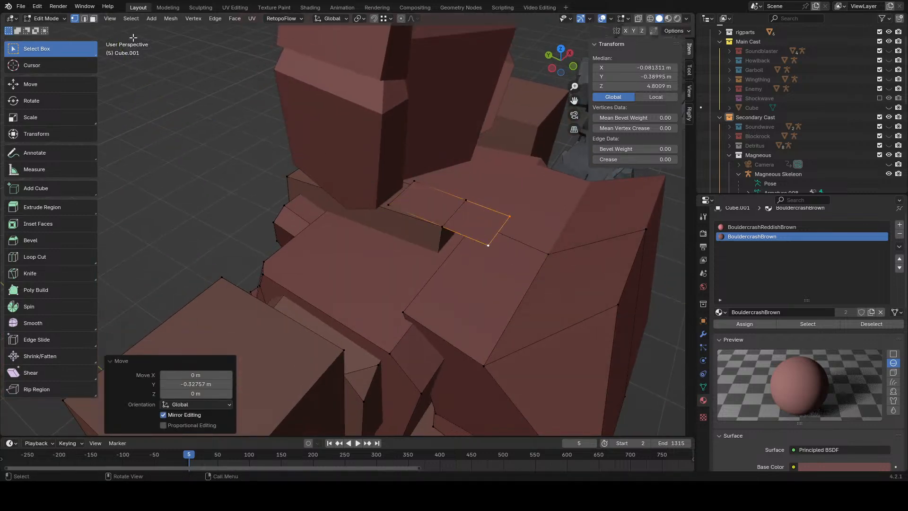
- Select the new flat face and make BouldercrashBrown the active material slot
click(94, 20)
key(l)
click(759, 227)
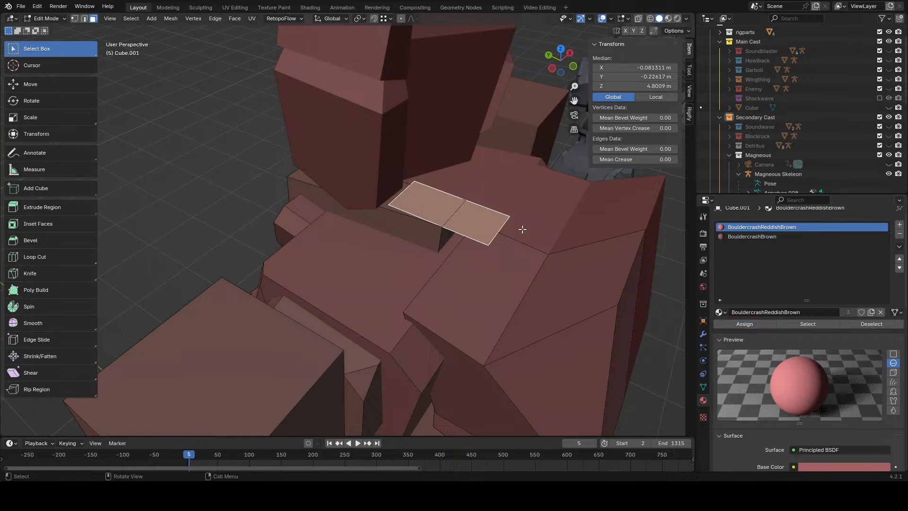
middle_drag(523, 229, 480, 244)
click(752, 237)
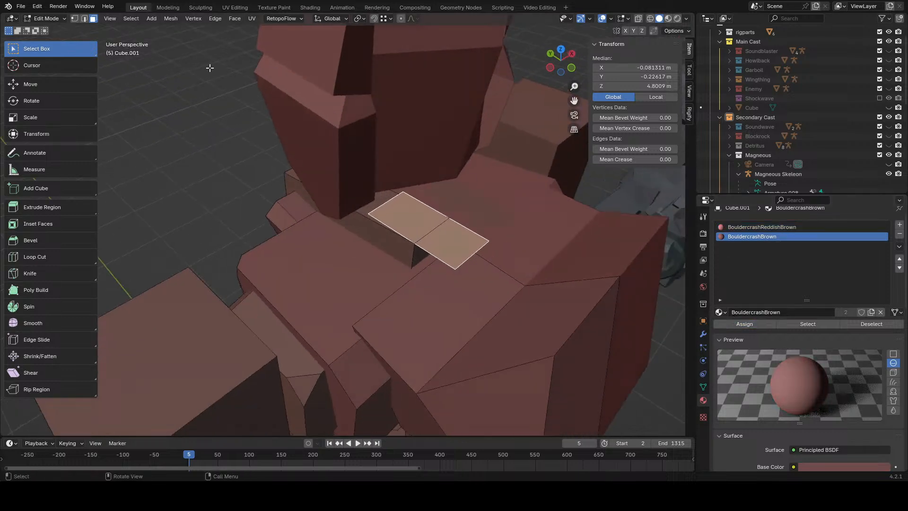
- Widen the flat face about 0.39 m outward along X and move its front edge forward along Y
click(83, 19)
click(440, 255)
key(g)
key(y)
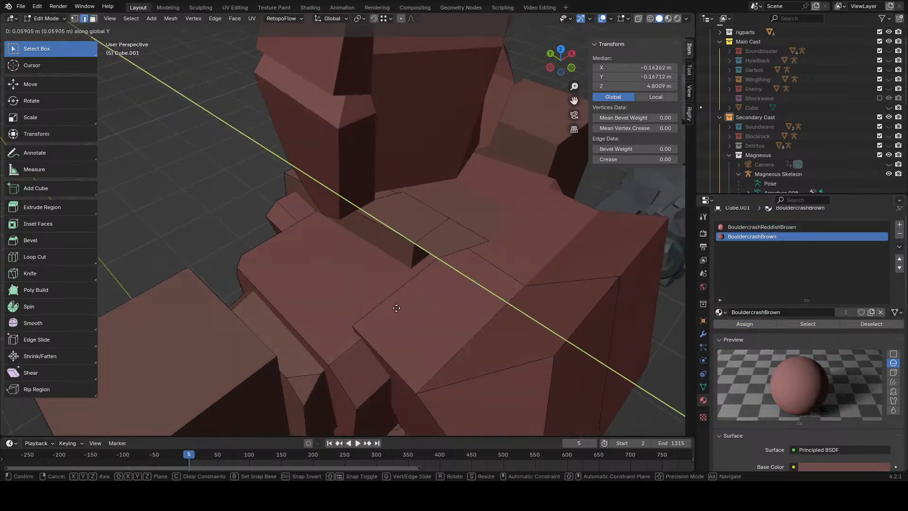
key(x)
click(289, 377)
click(327, 269)
middle_drag(335, 261, 496, 197)
key(g)
key(y)
click(396, 242)
- Extrude the flat face into a thick shoulder slab and lower the slab's top face along Z
click(93, 18)
click(416, 268)
key(e)
click(497, 226)
click(483, 127)
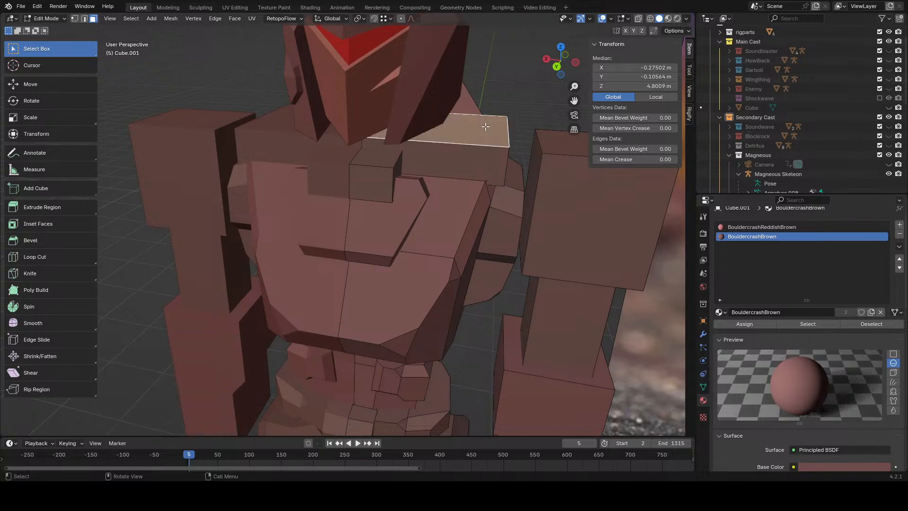
key(g)
key(z)
middle_drag(484, 125, 535, 194)
click(478, 124)
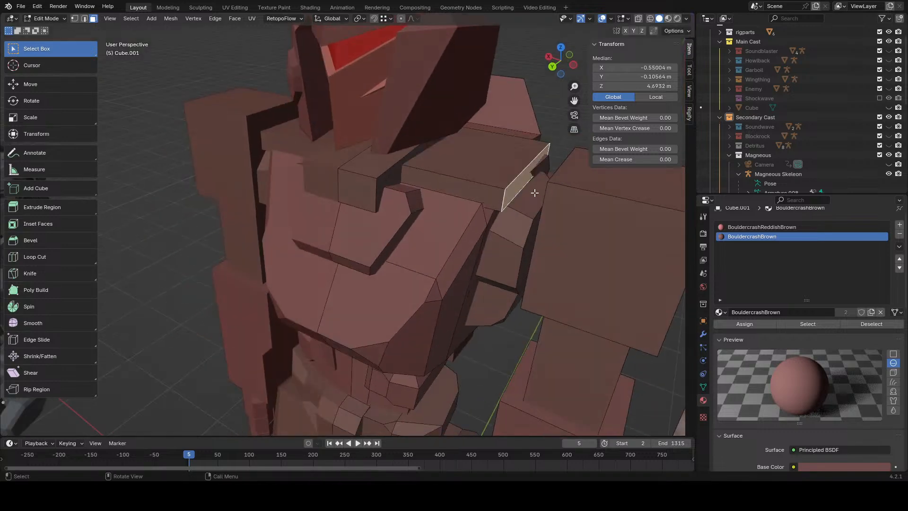
- Extend the shoulder slab's outer side face about 0.045 m along X and shift its front outer edge along X
key(g)
key(y)
key(x)
click(556, 203)
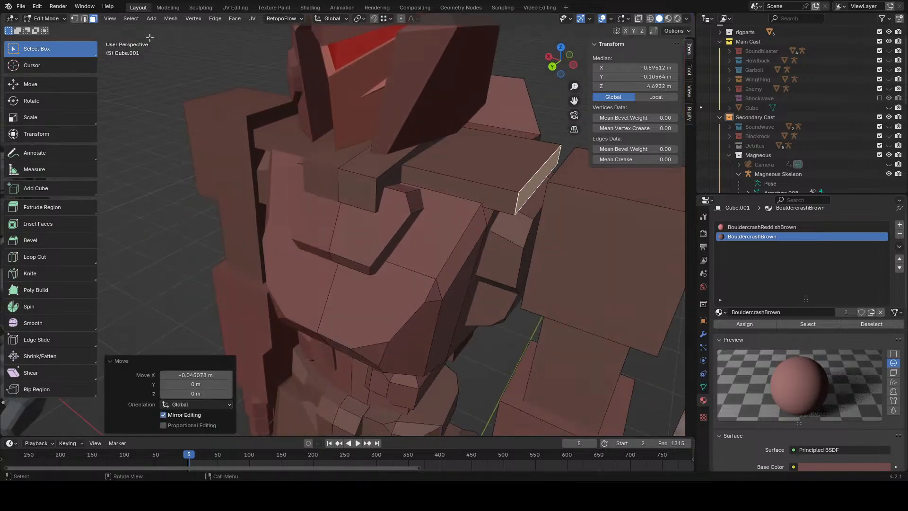
click(84, 18)
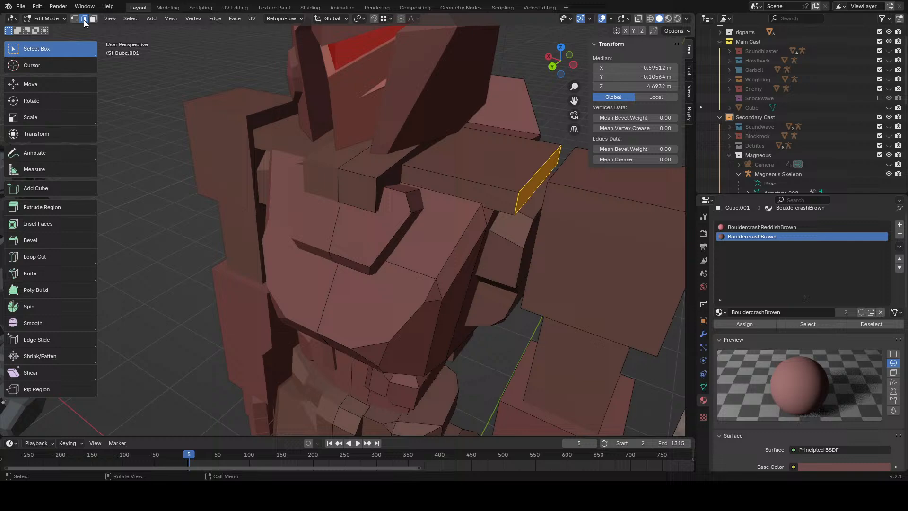
key(g)
key(x)
click(525, 206)
- Raise the shoulder slab's rear top edge about 0.028 m along Z
middle_drag(448, 217, 396, 204)
click(502, 155)
key(g)
key(z)
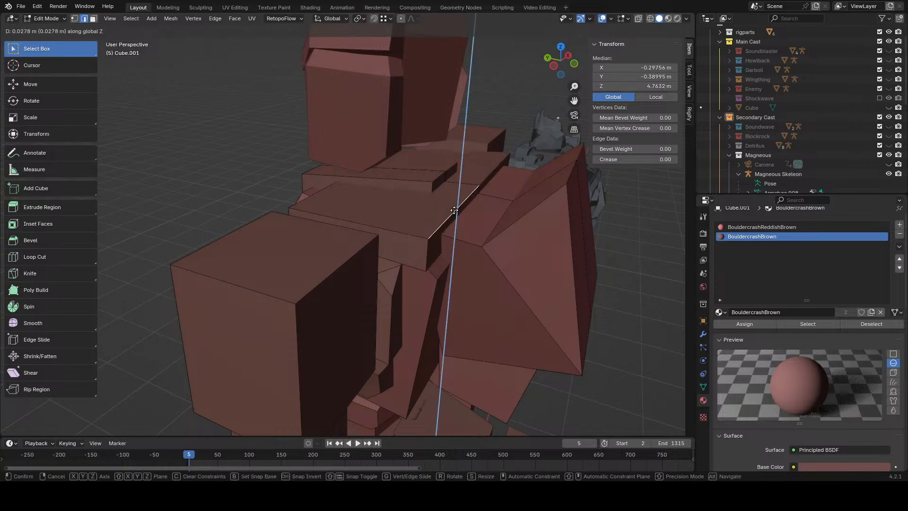
click(451, 220)
- Bevel the vertical rear outer corner edge of the shoulder slab with a width of 0.182 m
click(432, 257)
middle_drag(432, 257, 408, 266)
click(217, 19)
click(241, 34)
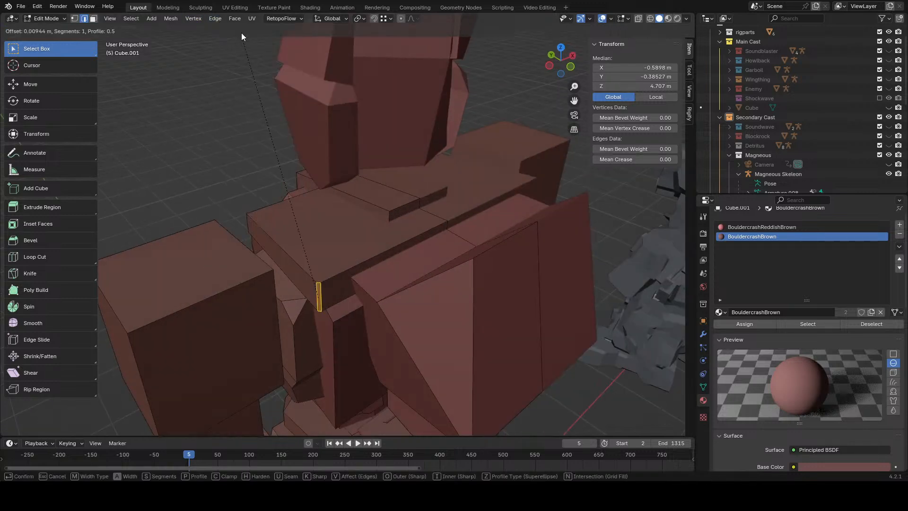
click(260, 394)
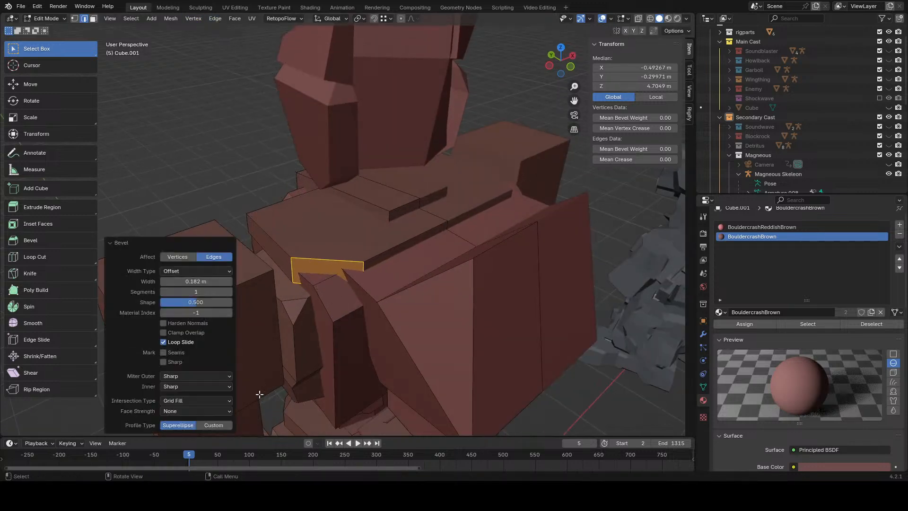
click(290, 210)
- Try to extrude the shoulder slab's top face along its normal
middle_drag(289, 211, 462, 166)
key(3)
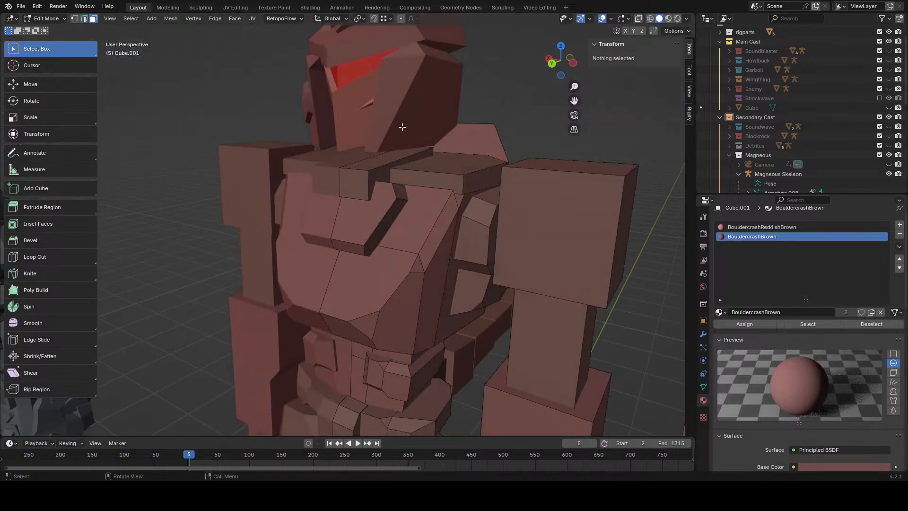
click(472, 168)
key(e)
click(505, 169)
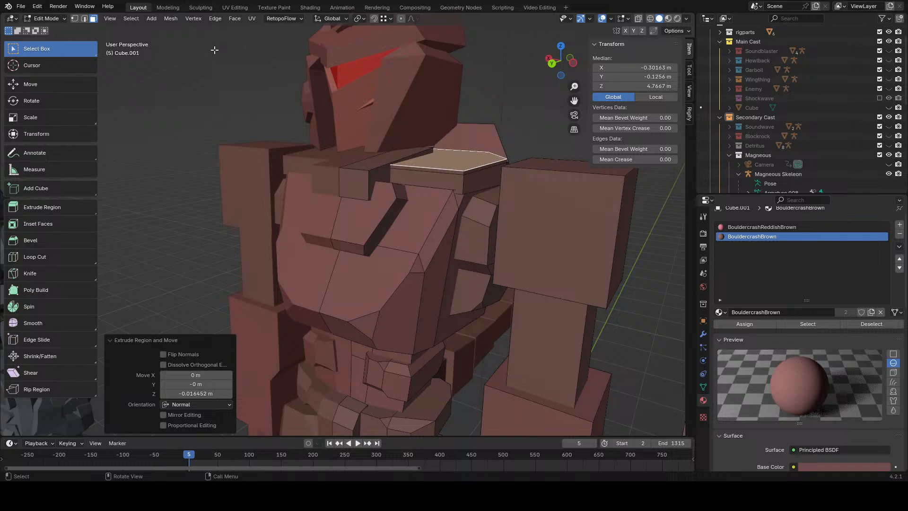
middle_drag(214, 50, 402, 178)
key(ctrl+z)
key(ctrl+z)
- Lower the shoulder slab's top face about 0.01 m along Z
click(443, 182)
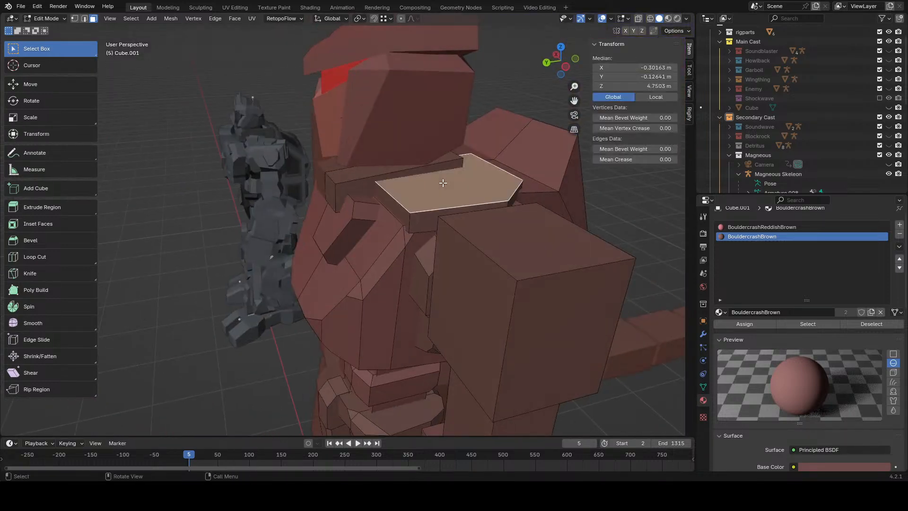
key(g)
key(z)
click(473, 189)
- Move the shoulder slab's outer side face and bevelled corner face about 0.15 m inward along X
middle_drag(501, 194, 376, 200)
middle_drag(315, 238, 360, 236)
click(286, 255)
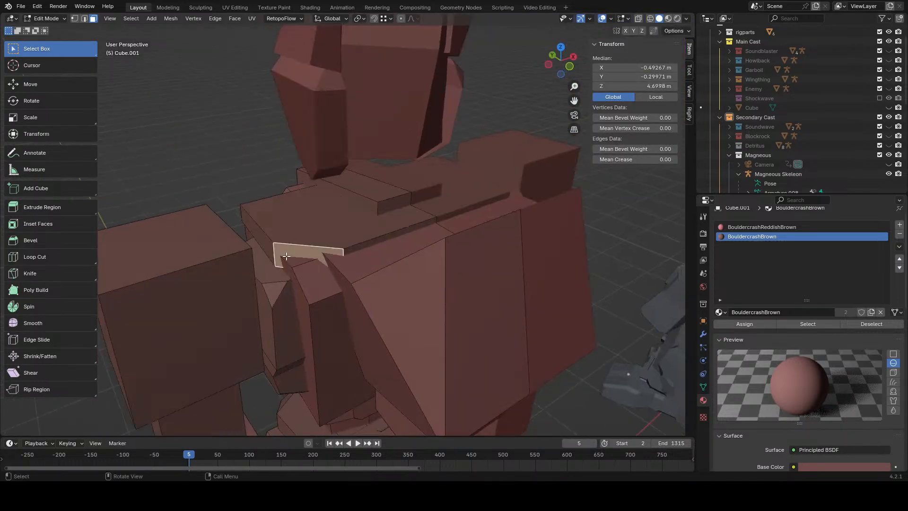
key(e)
key(x)
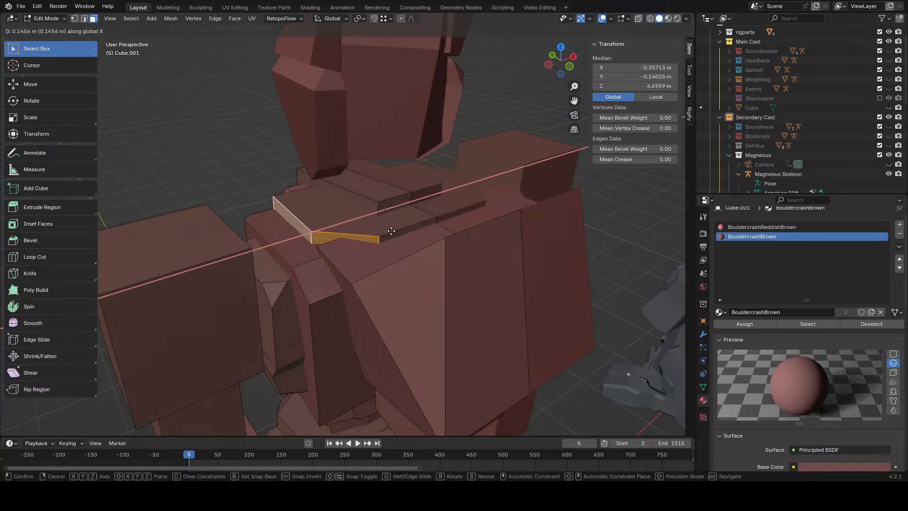
click(379, 235)
- Move the shoulder slab's front face back along Y
middle_drag(378, 235, 329, 214)
click(400, 191)
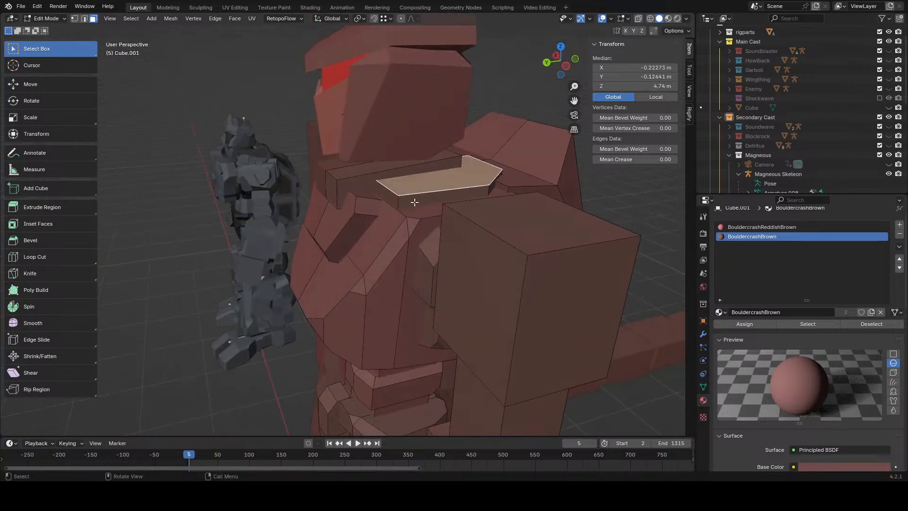
click(386, 186)
key(g)
key(y)
click(452, 179)
- Compare the character's torso and shoulders with the toy reference image, with the viewport overlays hidden
middle_drag(452, 178, 227, 175)
scroll(476, 192, down, 3)
click(492, 153)
scroll(468, 151, down, 2)
click(602, 20)
scroll(516, 246, up, 2)
middle_drag(605, 274, 529, 269)
scroll(484, 268, down, 1)
scroll(528, 270, up, 2)
click(601, 20)
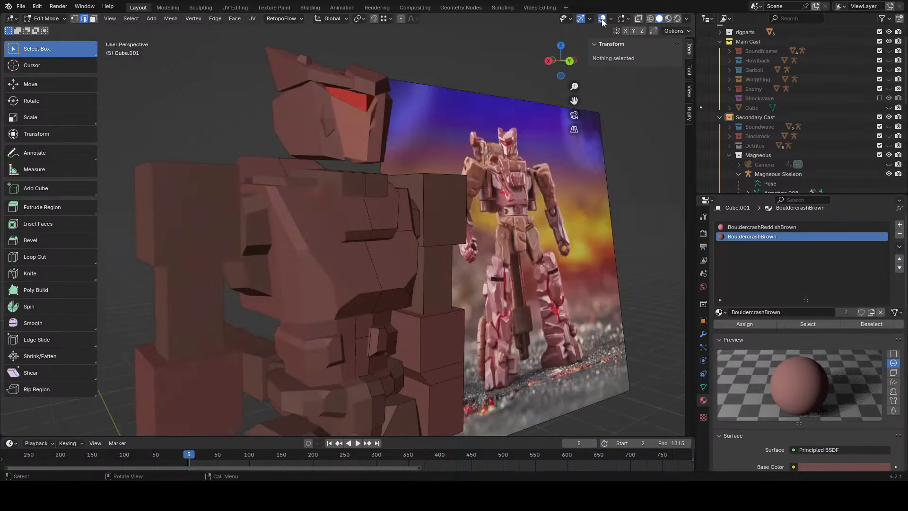
- Extrude the two front chest faces beside the raised collar plate and scale them to 0.730
middle_drag(445, 225, 477, 239)
click(385, 235)
shift+click(360, 261)
scroll(360, 262, up, 1)
key(e)
click(414, 238)
key(s)
click(474, 235)
- Shift the extruded chest faces along X and Y and scale them to 0.522
key(g)
key(y)
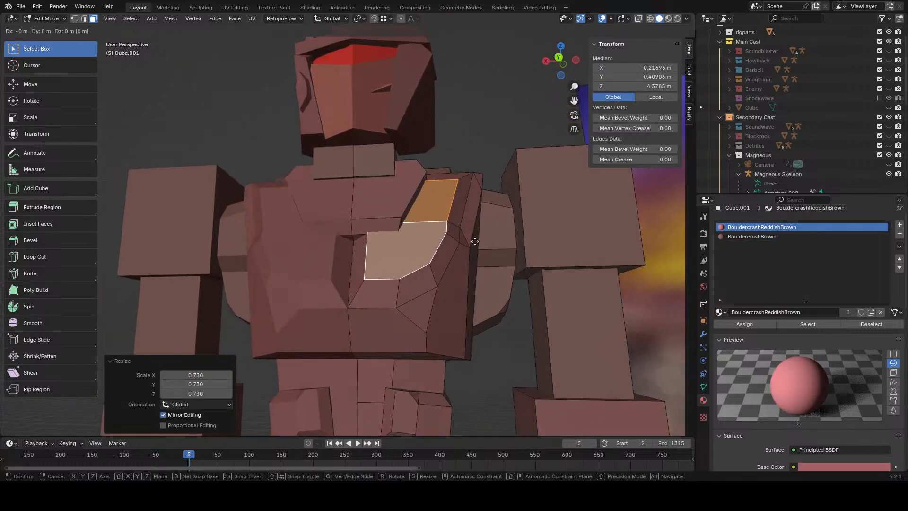
key(x)
click(458, 237)
middle_drag(314, 277, 390, 276)
key(g)
key(y)
click(449, 276)
key(s)
click(456, 275)
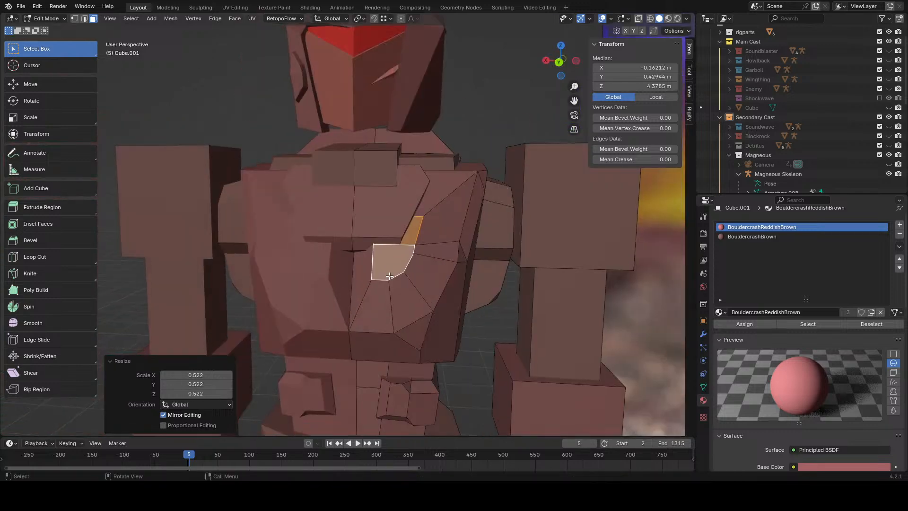
- Move the extruded chest faces about 0.07 m along X toward the centre line and scale them to 1.145
key(g)
key(x)
click(368, 273)
middle_drag(455, 247, 403, 244)
key(s)
click(415, 244)
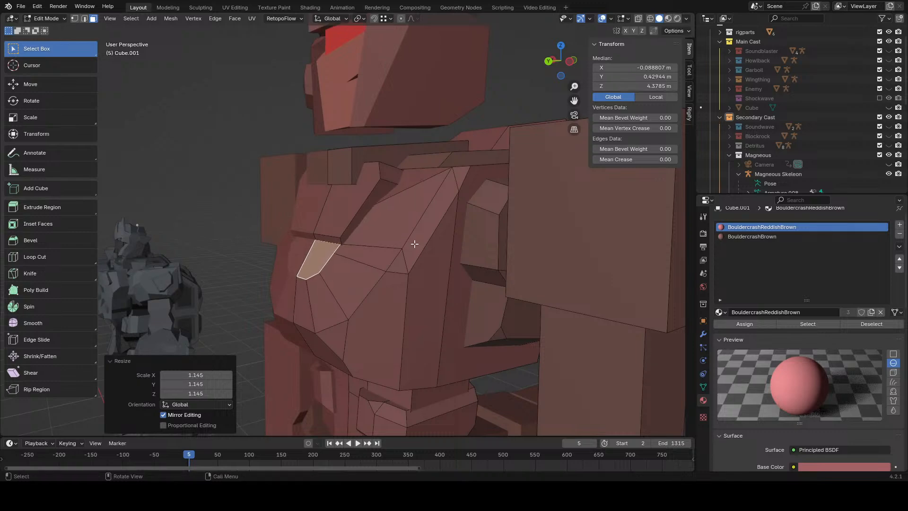
mouse_move(349, 249)
middle_down()
mouse_move(400, 251)
mouse_move(292, 274)
mouse_move(349, 274)
mouse_move(365, 263)
middle_up()
key(g)
key(y)
right_click(400, 243)
key(g)
key(z)
right_click(295, 270)
- Adjust the position of the extruded chest faces along Z and Y
key(g)
key(z)
click(350, 262)
key(g)
key(y)
click(363, 255)
key(z)
click(330, 263)
- Select the chest faces along the centre line in wireframe and scale them to 0 along X
key(alt+a)
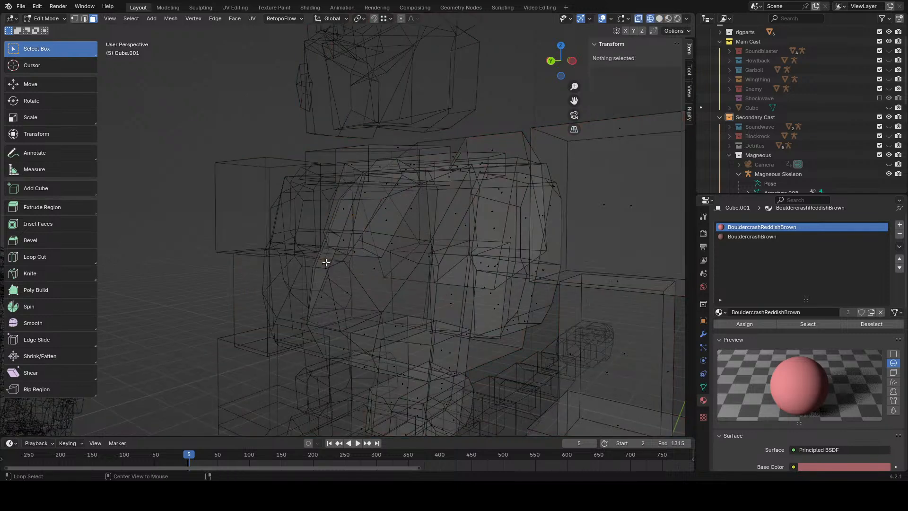
alt+click(343, 207)
click(550, 61)
drag(330, 129, 364, 417)
middle_drag(364, 418, 398, 223)
key(x)
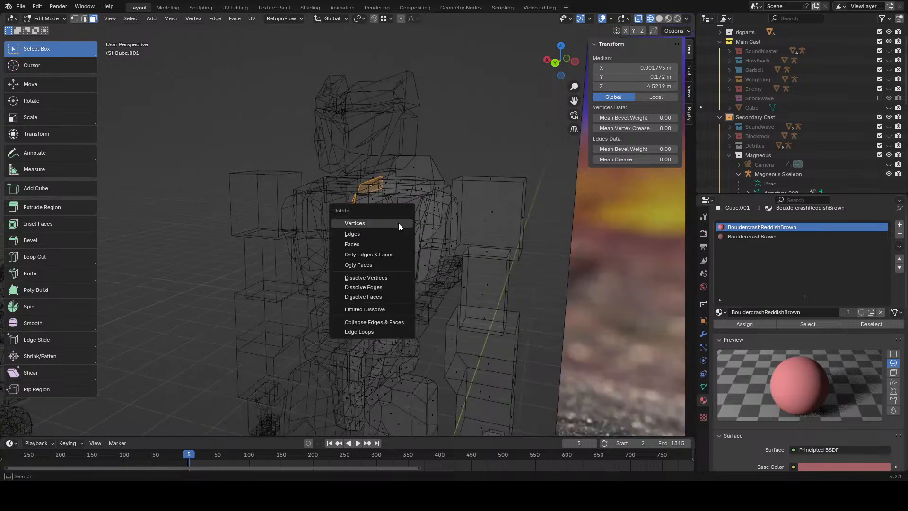
key(Escape)
key(s)
key(x)
key(0)
key(Return)
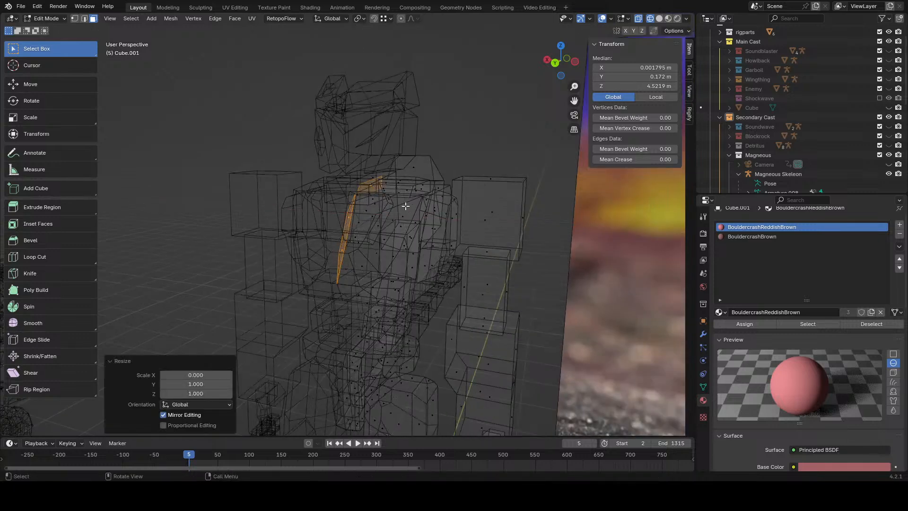
- Try to delete the vertices of the faces along the chest's centre line
key(x)
click(401, 223)
key(ctrl+z)
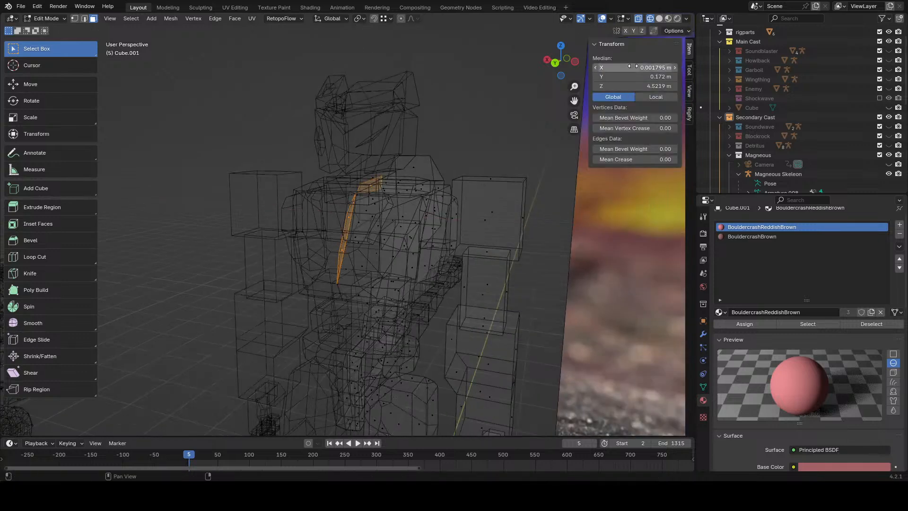
key(alt+a)
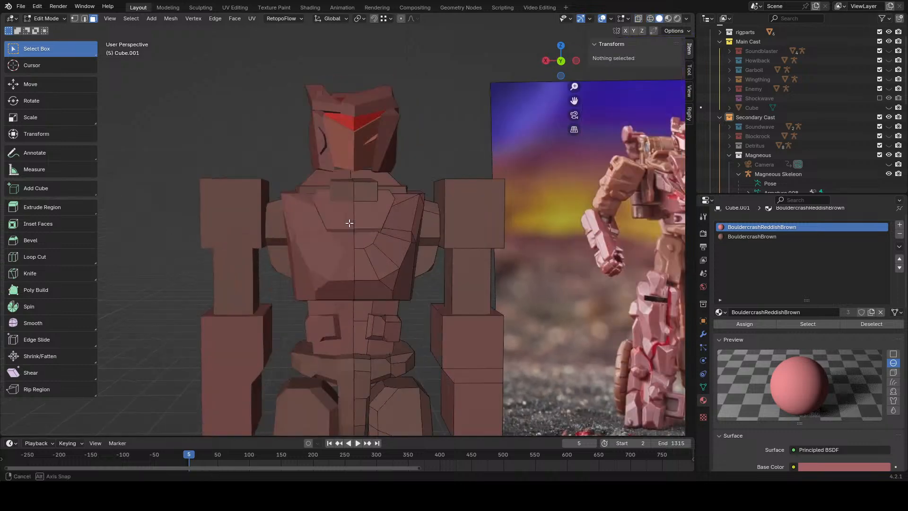
- Inspect the reshaped chest beside the reference image in Object Mode and return to face editing
click(52, 29)
middle_drag(183, 78, 489, 235)
scroll(453, 260, up, 8)
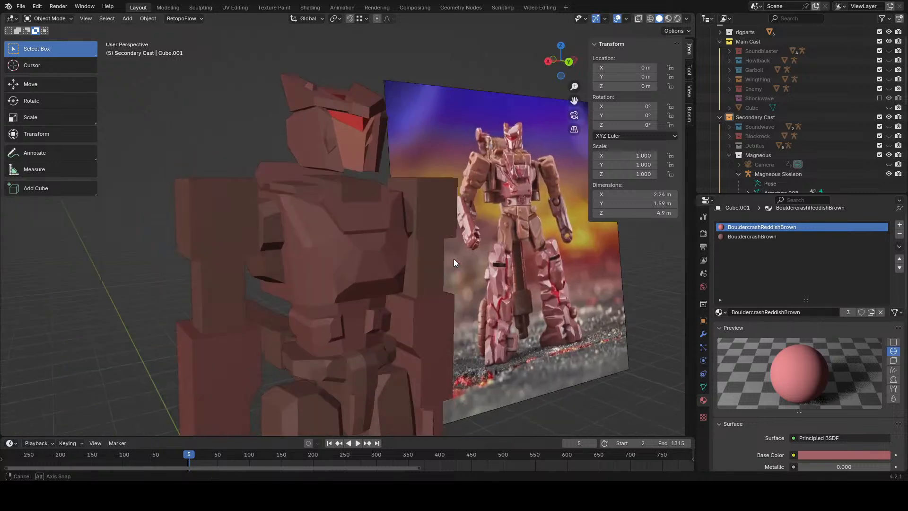
click(435, 258)
key(Tab)
key(3)
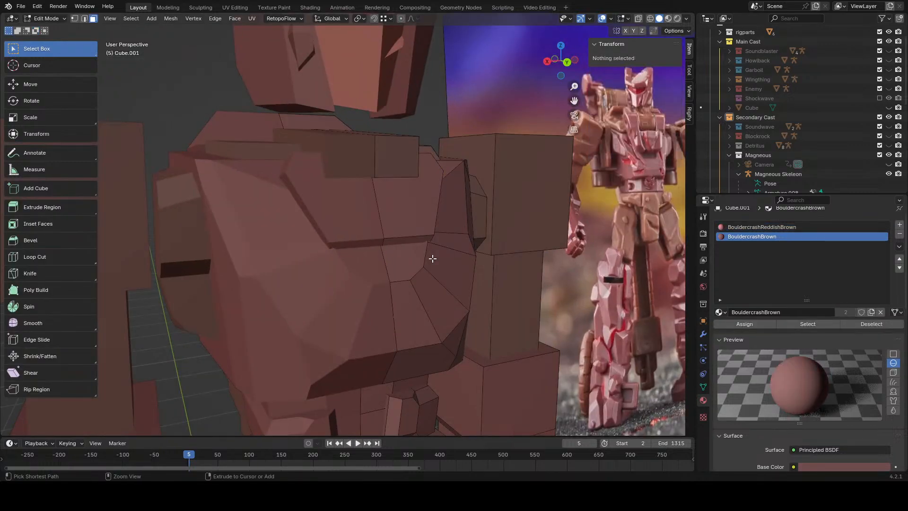
- Undo the extrusion and reshaping of the two front chest faces
click(432, 258)
ctrl+right_click(432, 259)
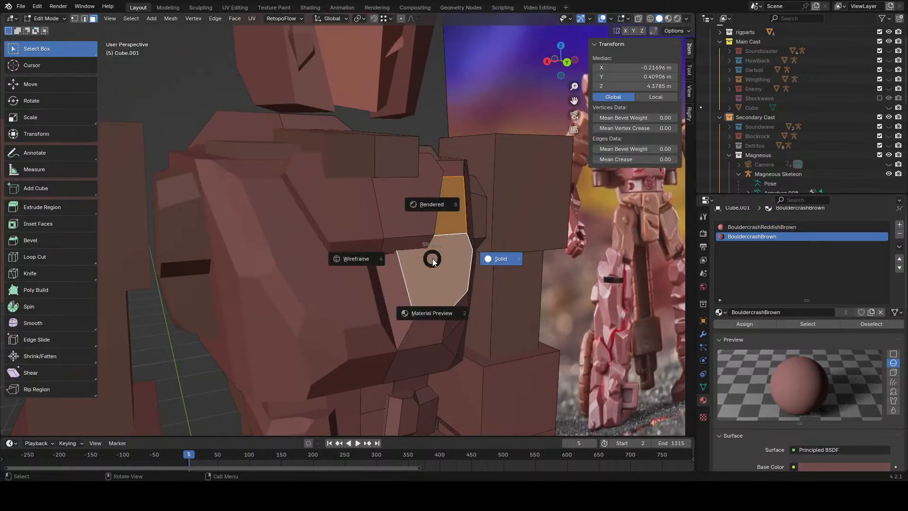
key(Escape)
key(ctrl+z)
key(ctrl+z)
key(ctrl+z)
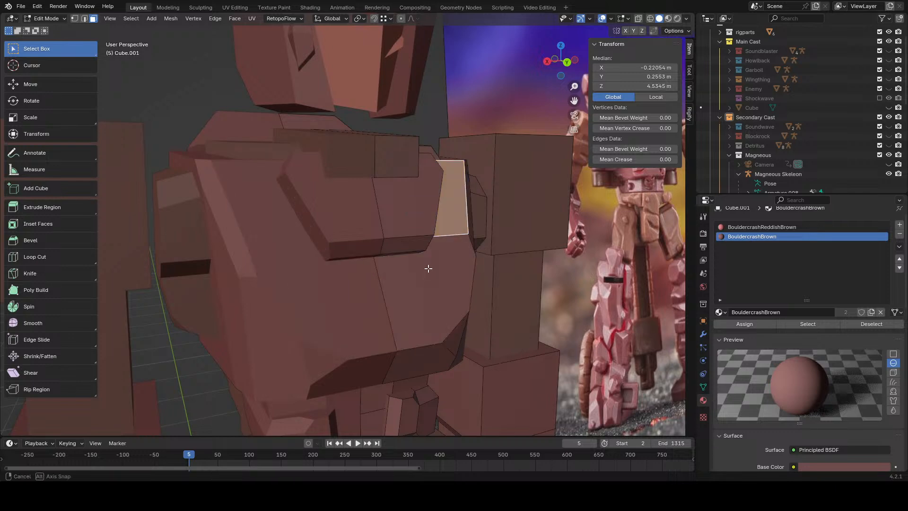
- Examine the torso in Object Mode from the front and side and compare it with the reference image
scroll(427, 266, down, 4)
mouse_move(427, 266)
middle_down()
mouse_move(361, 247)
mouse_move(197, 103)
mouse_move(322, 164)
mouse_move(282, 156)
middle_up()
scroll(400, 232, down, 3)
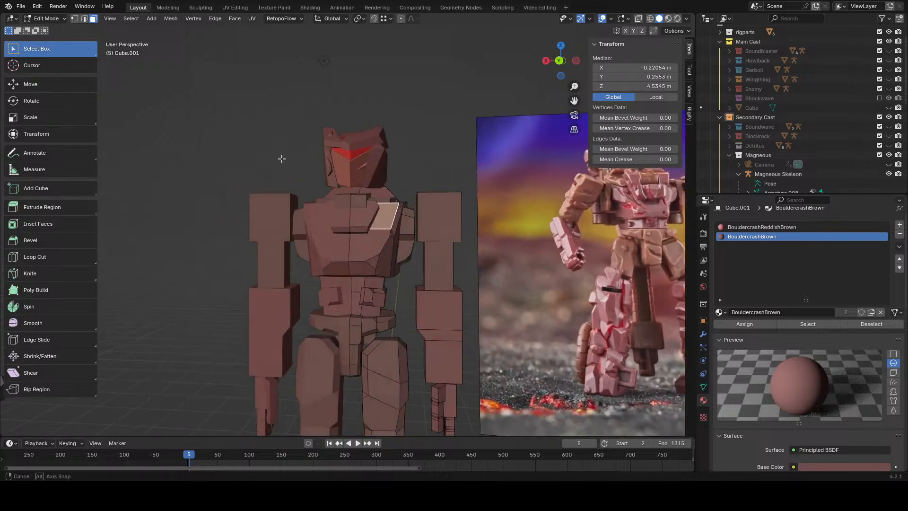
scroll(398, 279, up, 4)
click(36, 19)
click(44, 30)
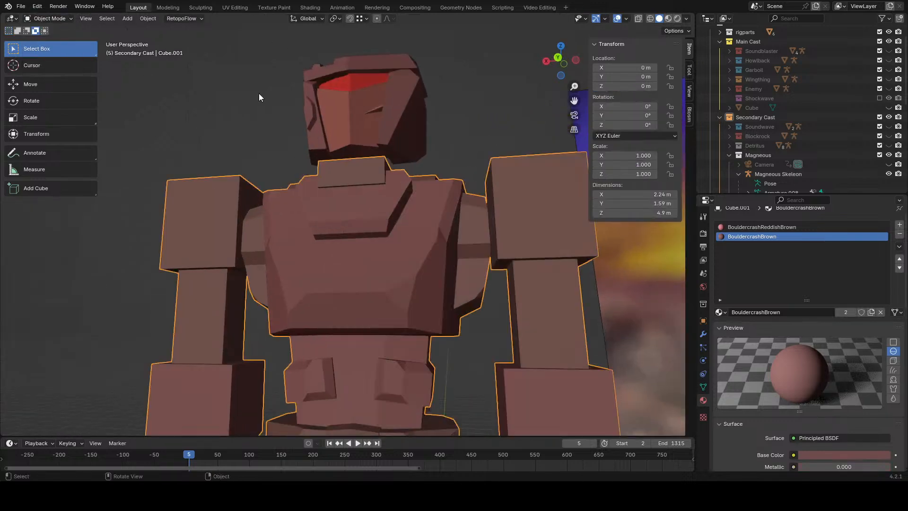
click(259, 96)
scroll(259, 96, down, 5)
middle_drag(259, 95, 206, 133)
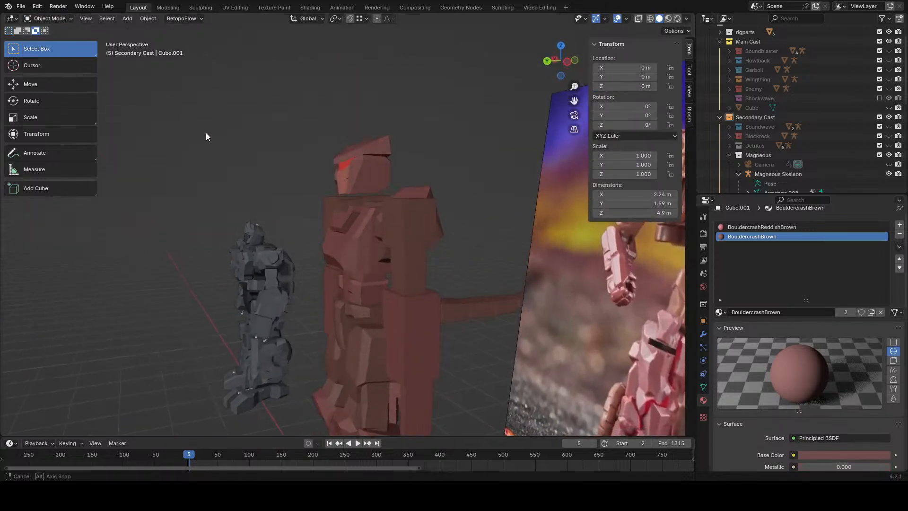
scroll(364, 199, up, 4)
click(320, 197)
middle_drag(319, 197, 414, 197)
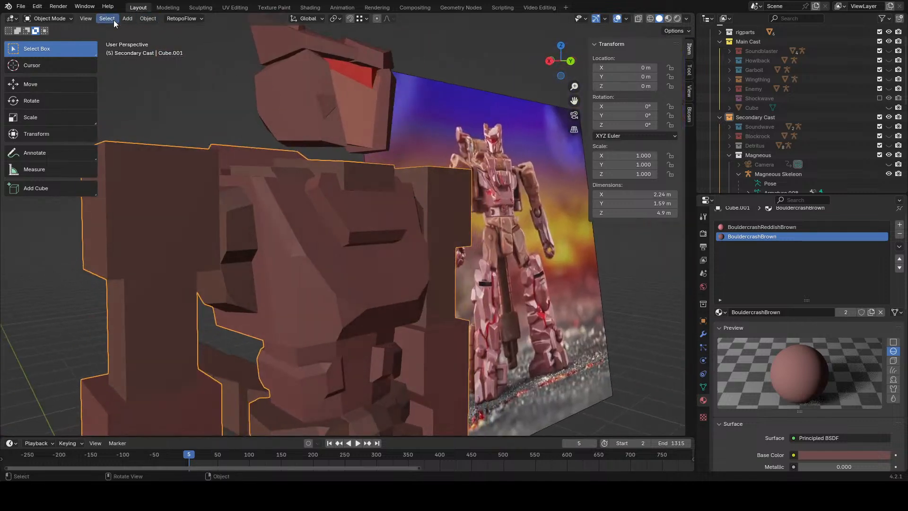
- Select the small upper end face of the raised collar plate in Edit Mode and reposition it beside the shoulder slab
click(59, 19)
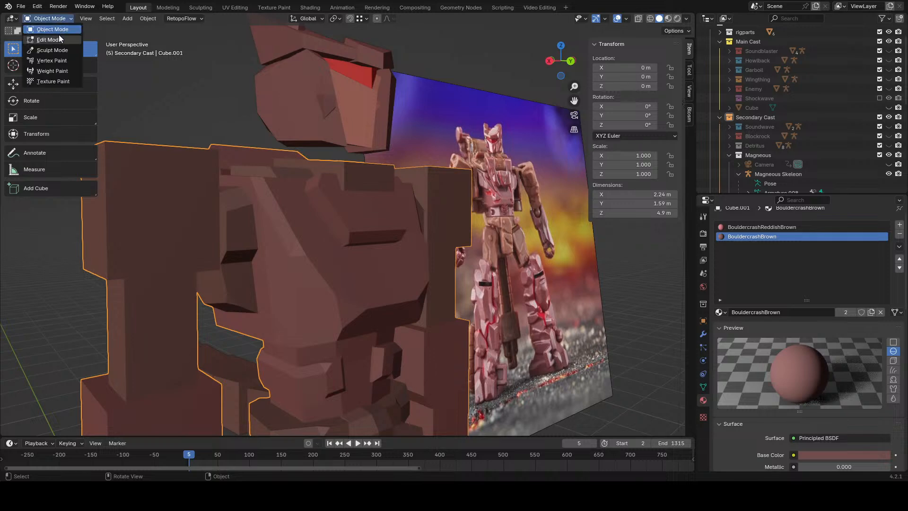
click(59, 36)
middle_drag(322, 65, 392, 232)
click(438, 189)
key(g)
click(446, 181)
key(g)
click(476, 189)
key(g)
click(448, 176)
- Rotate the collar plate's upper end face and move it about -0.018 m in X, -0.025 m in Y and 0.008 m in Z
key(r)
click(478, 191)
key(r)
click(448, 187)
key(g)
click(521, 206)
key(g)
click(479, 214)
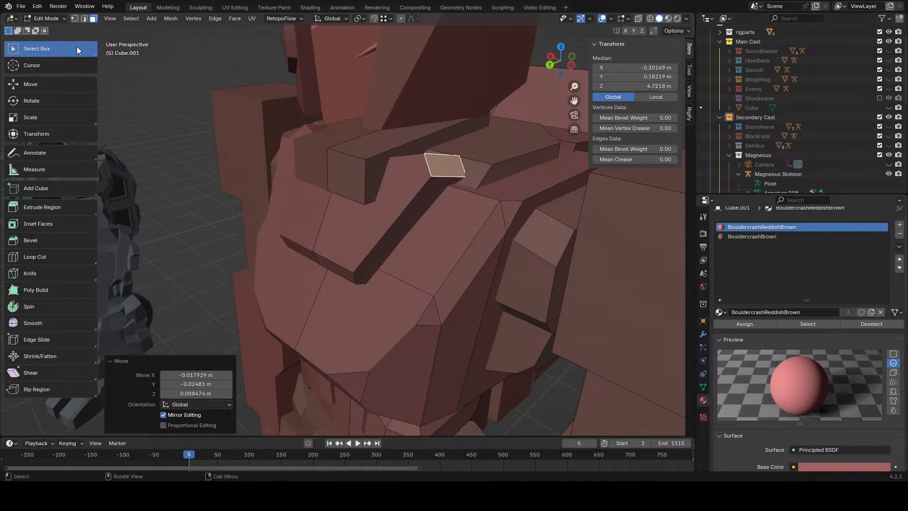
- Try to bevel the diagonal front edge of the raised collar plate
click(84, 18)
click(211, 20)
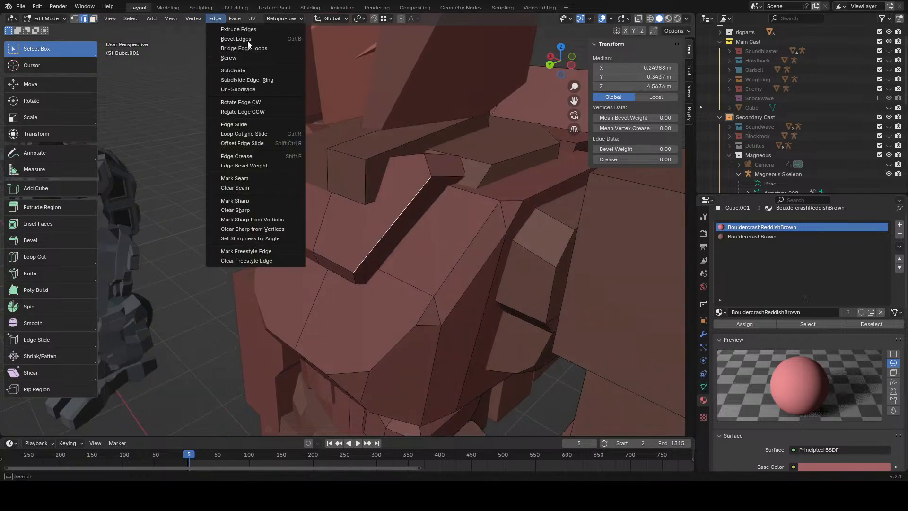
click(248, 40)
click(249, 19)
scroll(425, 85, down, 7)
middle_drag(283, 62, 453, 105)
click(462, 93)
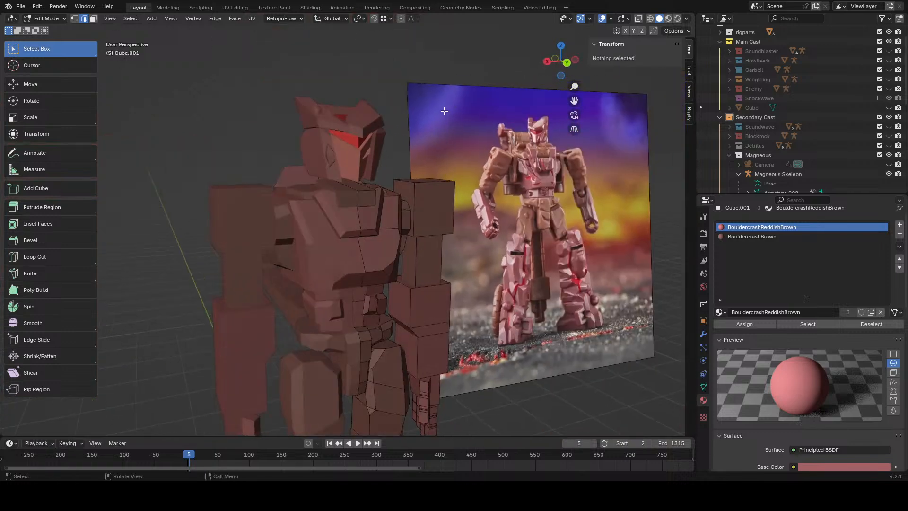
scroll(444, 111, up, 5)
key(ctrl+z)
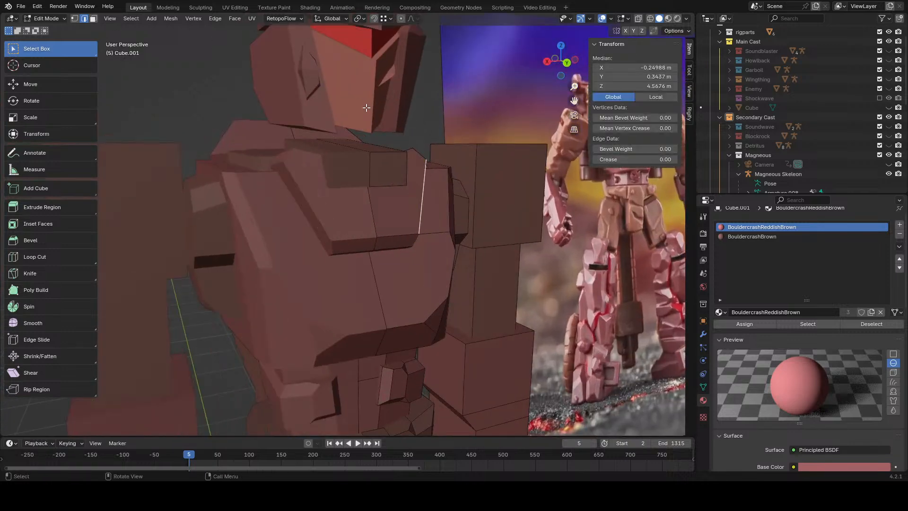
- Bevel the raised collar plate's diagonal front edge with a single segment
click(216, 18)
click(229, 36)
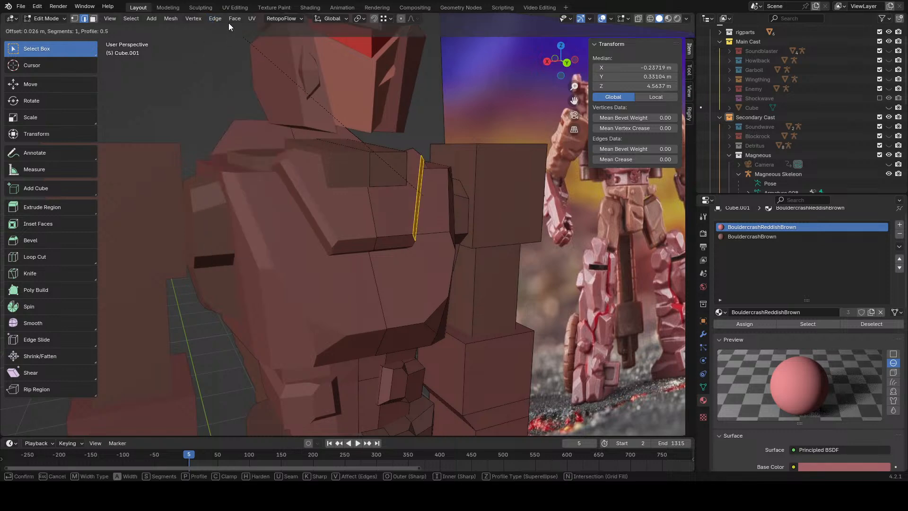
click(431, 104)
click(431, 103)
- Bevel the short top edge at the collar plate's upper end about 0.026 m with one segment
middle_drag(431, 103, 393, 170)
click(404, 182)
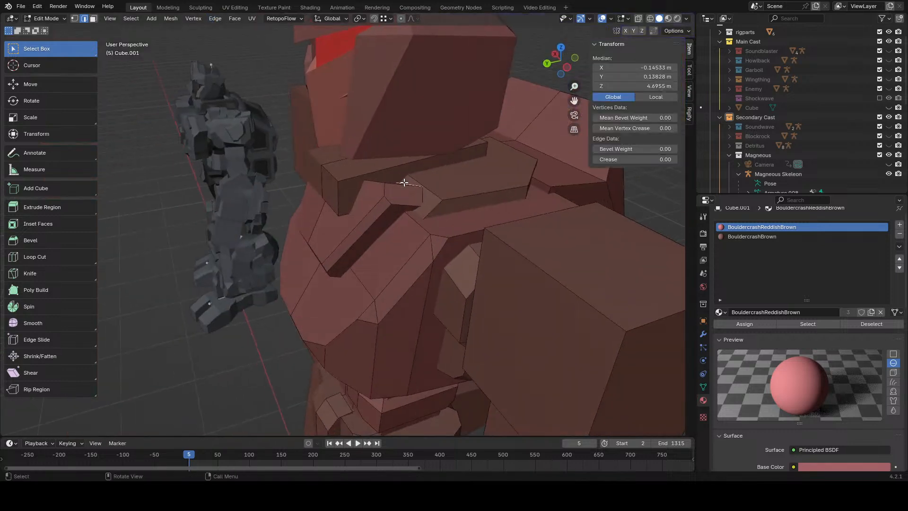
click(218, 19)
click(229, 38)
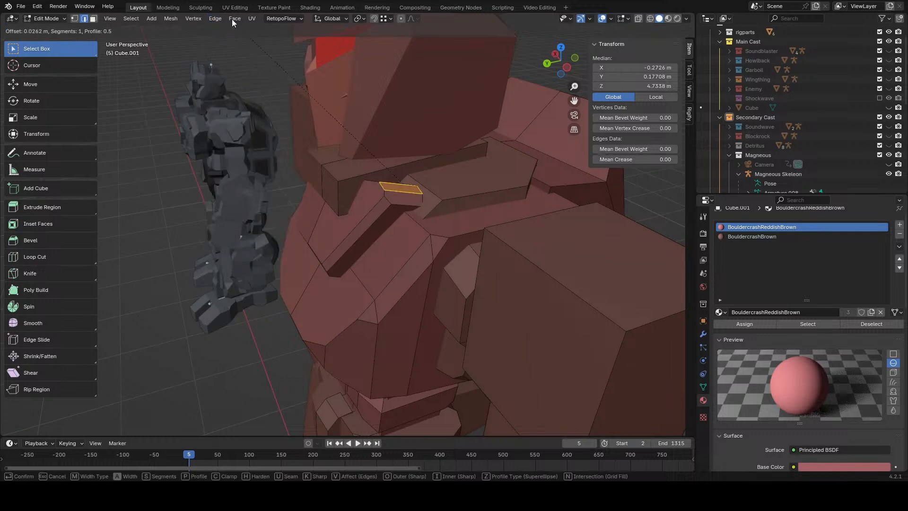
click(232, 19)
scroll(404, 95, down, 4)
middle_drag(272, 114, 356, 120)
click(405, 95)
scroll(355, 120, up, 4)
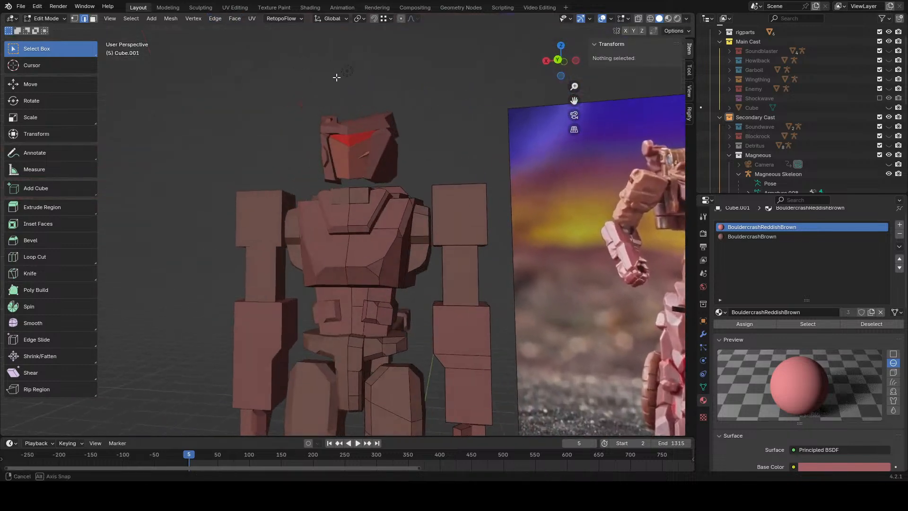
scroll(355, 120, up, 4)
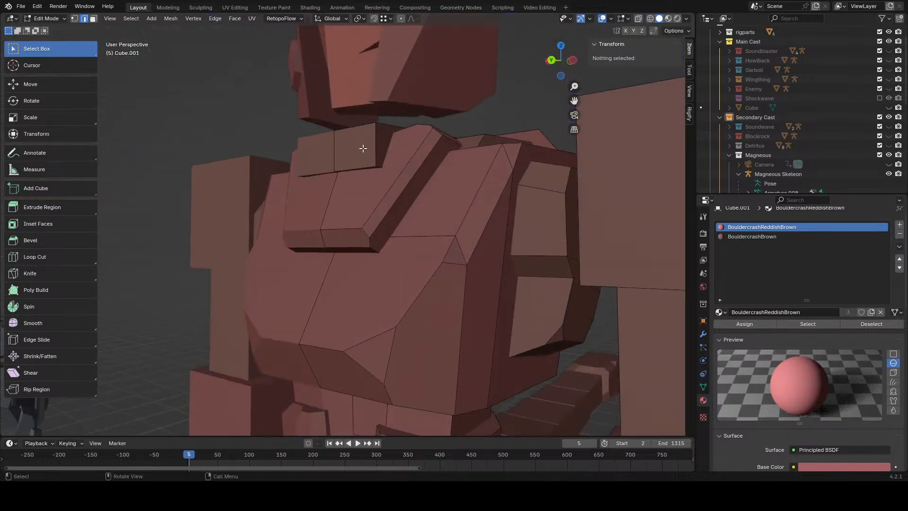
- Try to bevel the short edges at the raised collar plate's lower outer corner with one segment
click(366, 232)
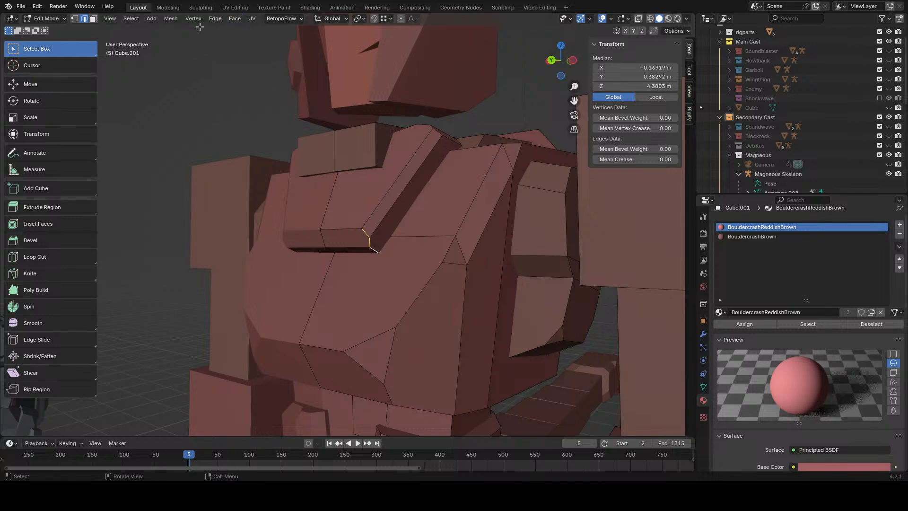
click(215, 18)
click(234, 37)
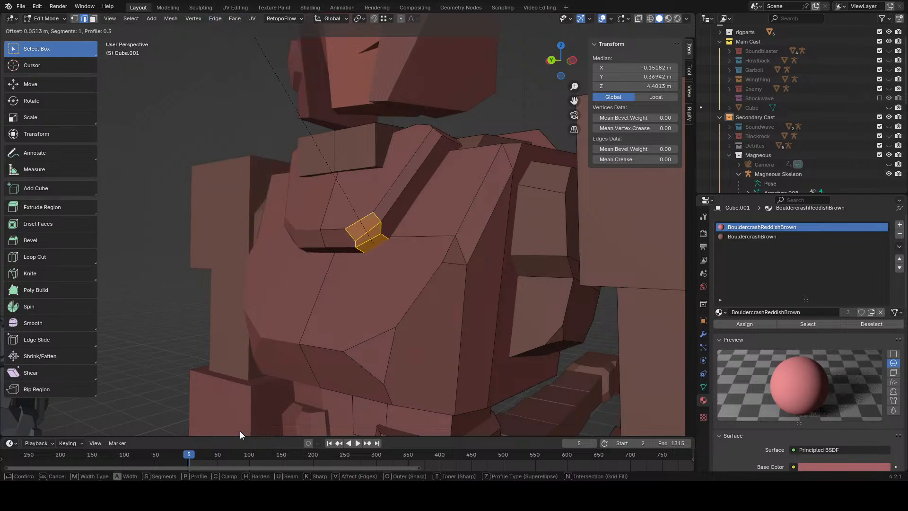
click(242, 20)
- Undo the recent bevels on the raised collar plate
middle_drag(331, 118, 402, 117)
key(ctrl+z)
key(ctrl+z)
key(ctrl+z)
key(ctrl+z)
key(ctrl+z)
key(ctrl+z)
key(ctrl+z)
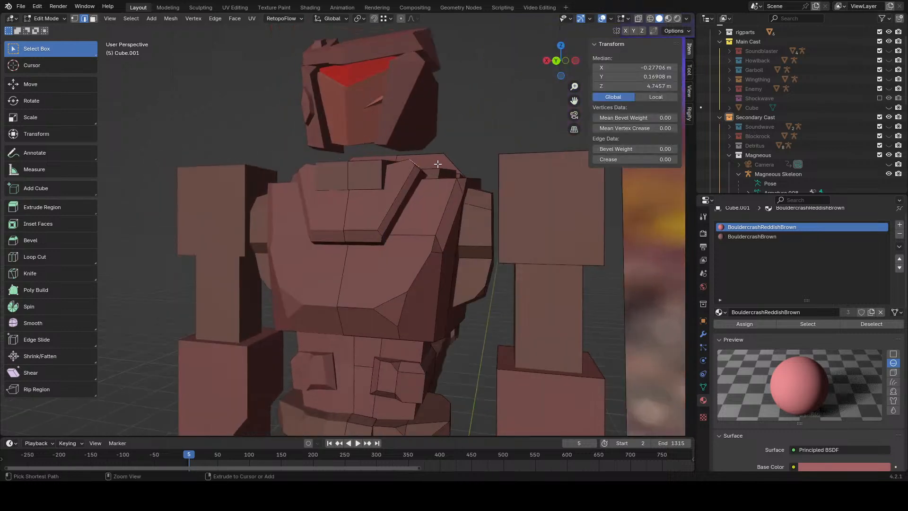
key(ctrl+z)
key(ctrl+z)
- Bevel the short outer edge at the raised collar plate's upper end with one segment
middle_drag(440, 169, 411, 186)
scroll(412, 182, up, 1)
click(417, 162)
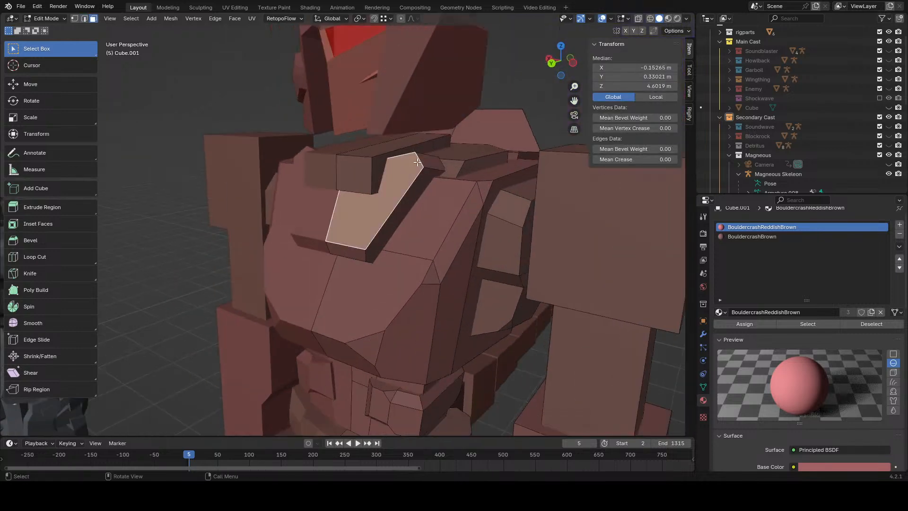
click(74, 18)
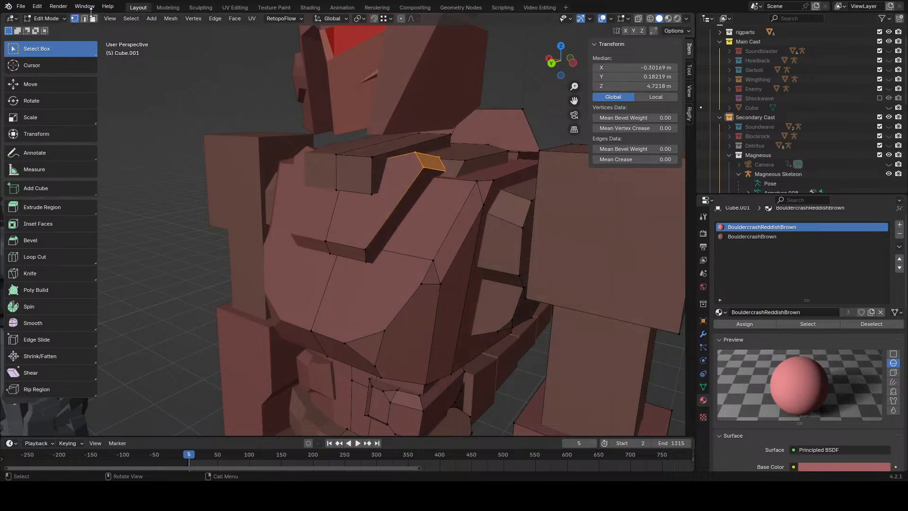
click(222, 20)
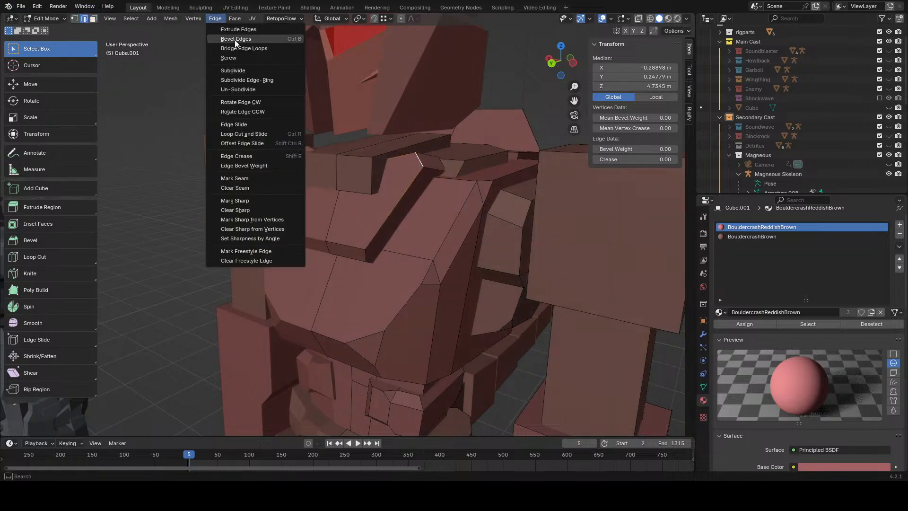
click(234, 40)
click(237, 16)
- Vertex-bevel the top corner point at the raised collar plate's upper end with one segment
scroll(251, 30, down, 3)
middle_drag(255, 38, 446, 133)
click(466, 95)
scroll(440, 121, up, 4)
scroll(446, 133, up, 2)
click(494, 126)
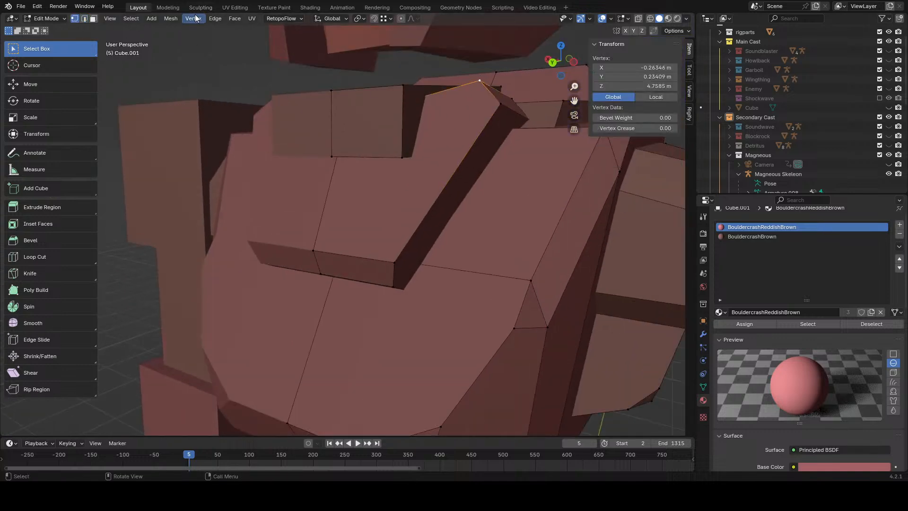
click(168, 18)
click(219, 19)
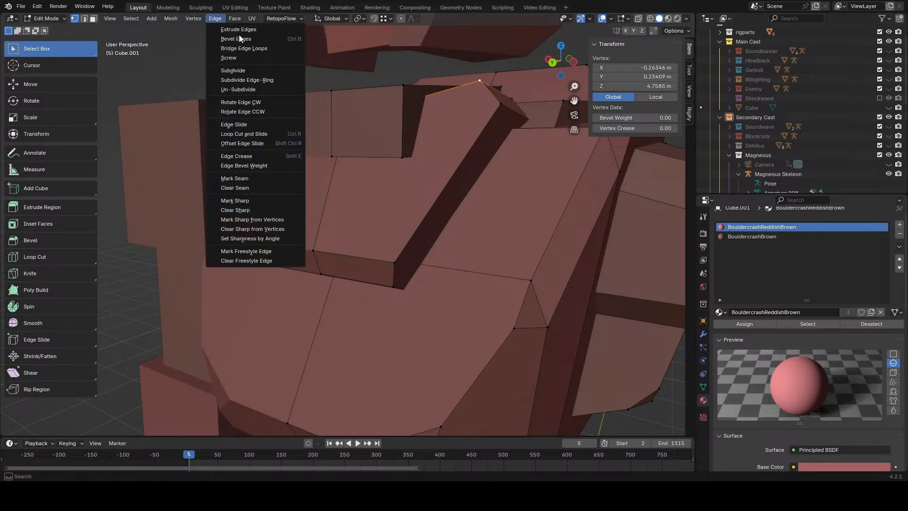
click(240, 36)
right_click(339, 344)
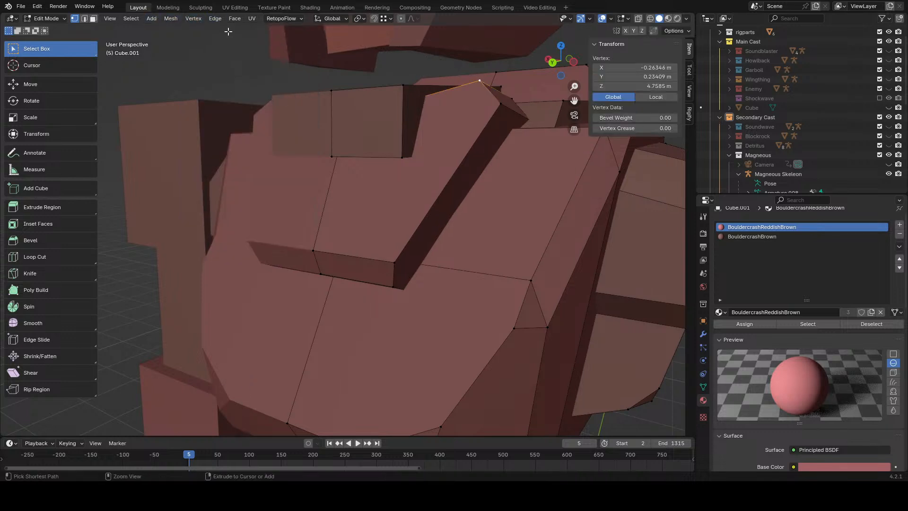
key(ctrl+z)
click(216, 20)
click(214, 18)
click(219, 39)
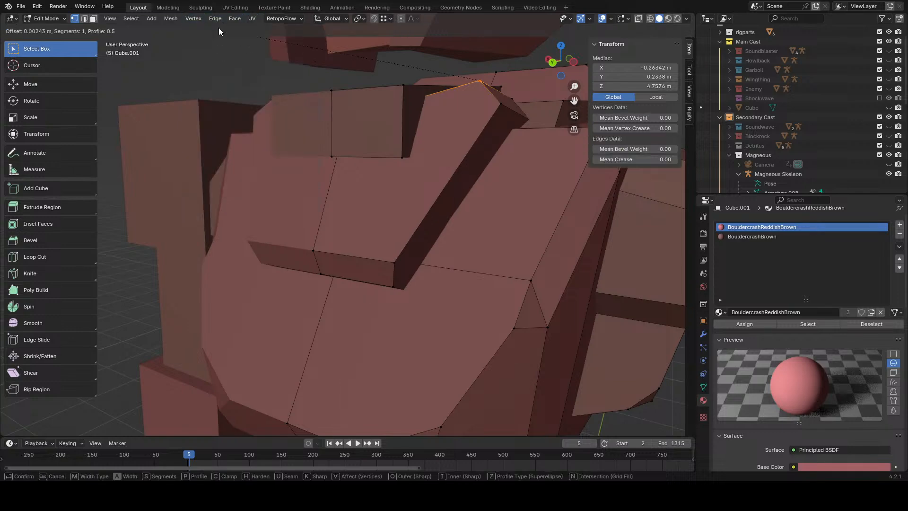
click(217, 384)
- Vertex-bevel the collar plate's lower outer front corner about 0.037 m with one segment
middle_drag(307, 213, 389, 221)
scroll(373, 201, down, 3)
click(520, 229)
click(438, 233)
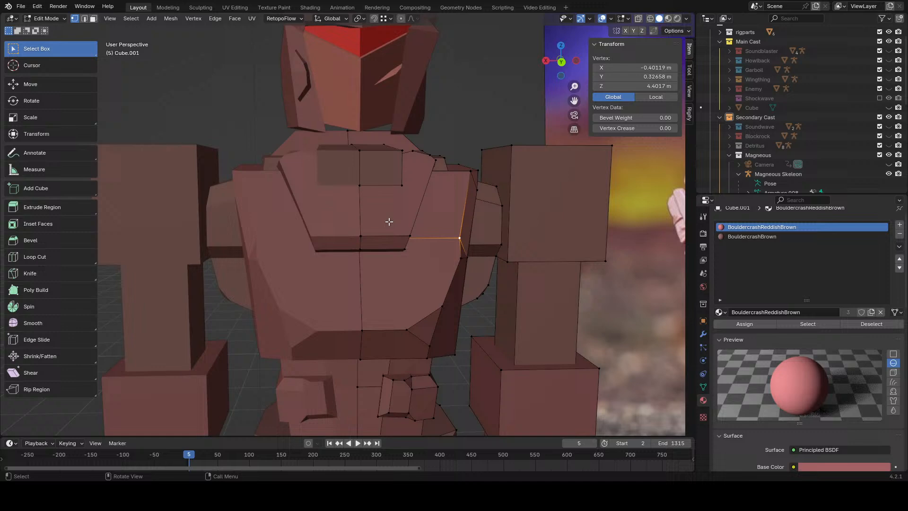
click(202, 17)
click(210, 45)
click(263, 56)
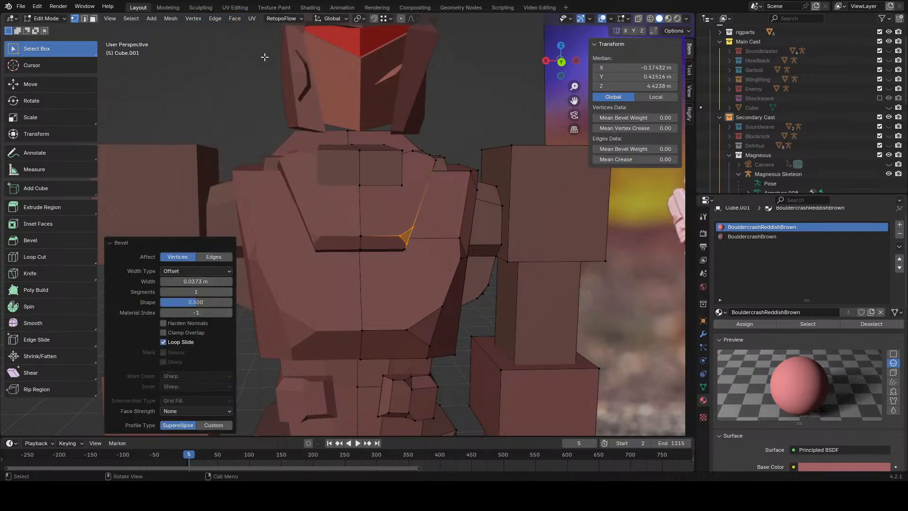
- Inspect the whole character with the viewport overlays hidden, and restore the overlays
middle_drag(312, 95, 363, 103)
scroll(364, 103, down, 4)
click(506, 208)
click(602, 18)
middle_drag(481, 195, 492, 218)
scroll(397, 175, down, 3)
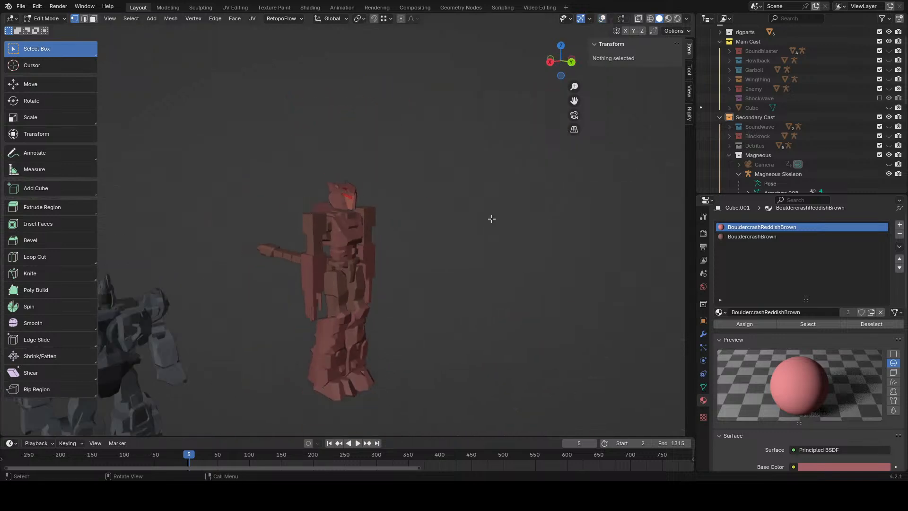
click(603, 20)
- Bevel the upper front edge of the brown neck block with one segment
scroll(466, 161, up, 9)
middle_drag(457, 182, 357, 181)
click(356, 180)
scroll(360, 201, up, 4)
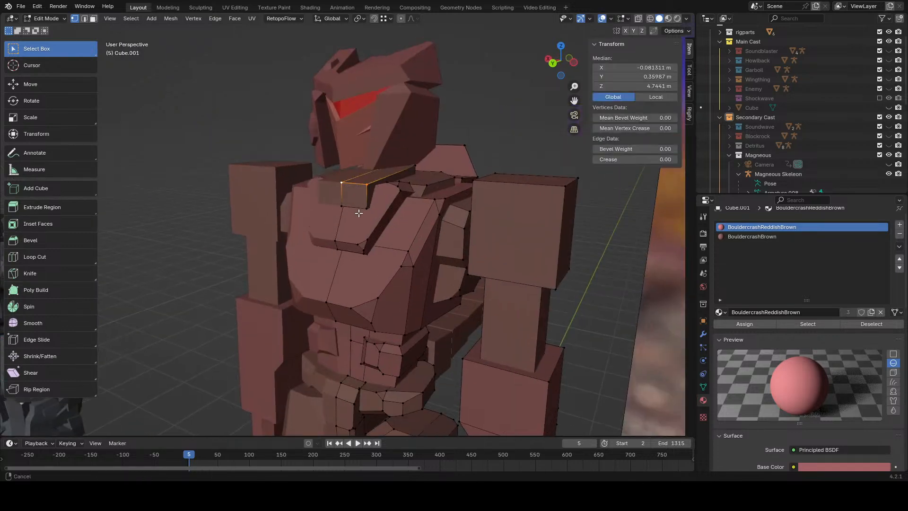
click(215, 19)
click(223, 38)
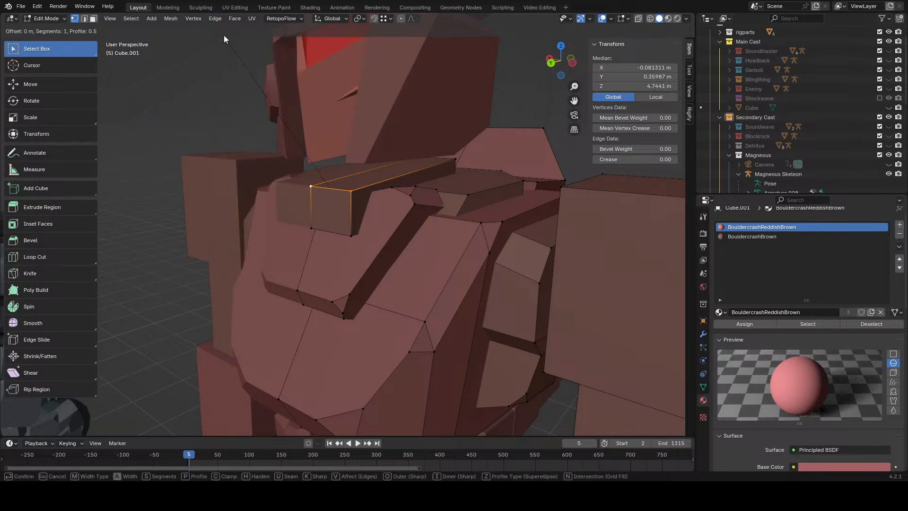
click(221, 435)
- Bevel the lower front edge of the brown neck block with one segment
click(345, 243)
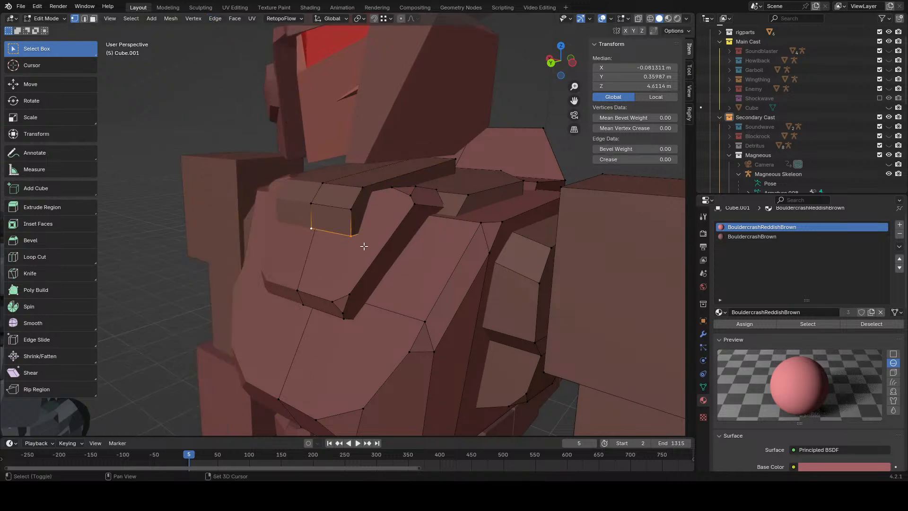
click(215, 18)
click(229, 38)
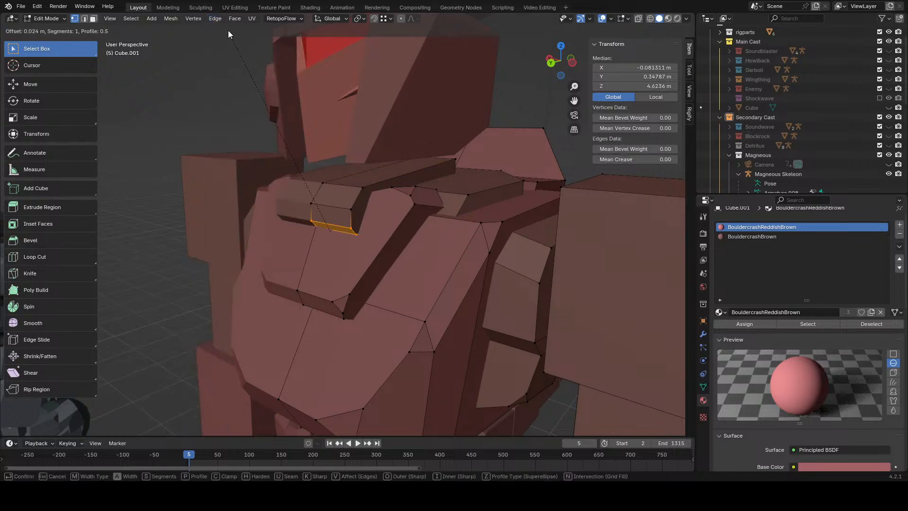
click(314, 70)
- Bevel the upper rear edge of the brown neck block about 0.042 m with one segment
middle_drag(314, 71, 452, 170)
click(247, 121)
shift+click(429, 219)
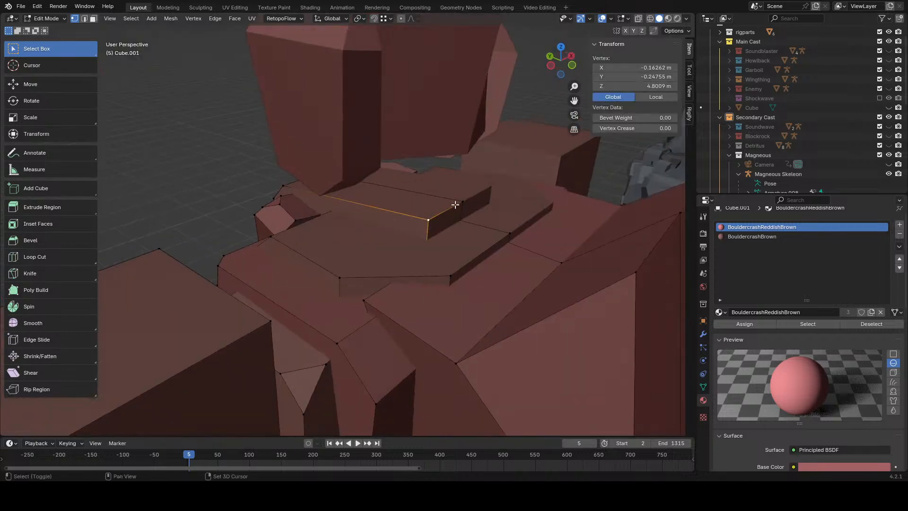
click(215, 18)
click(229, 37)
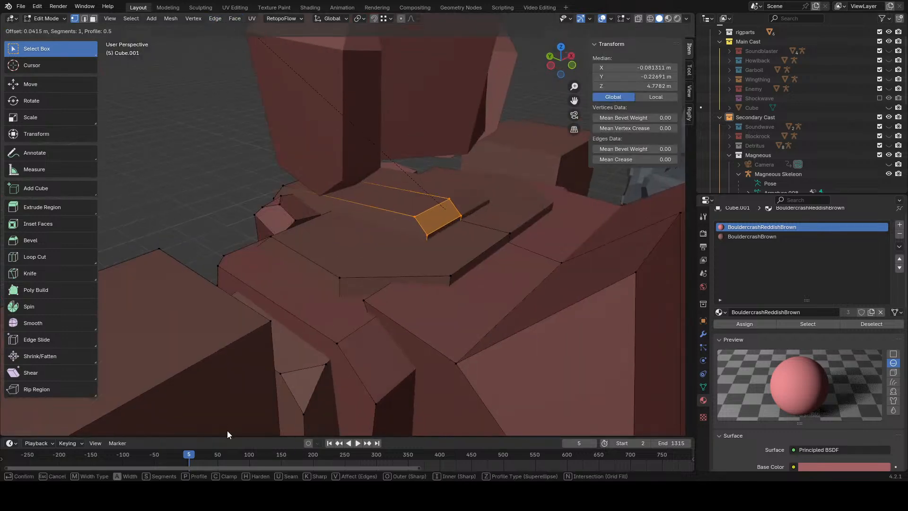
click(227, 430)
key(ctrl+z)
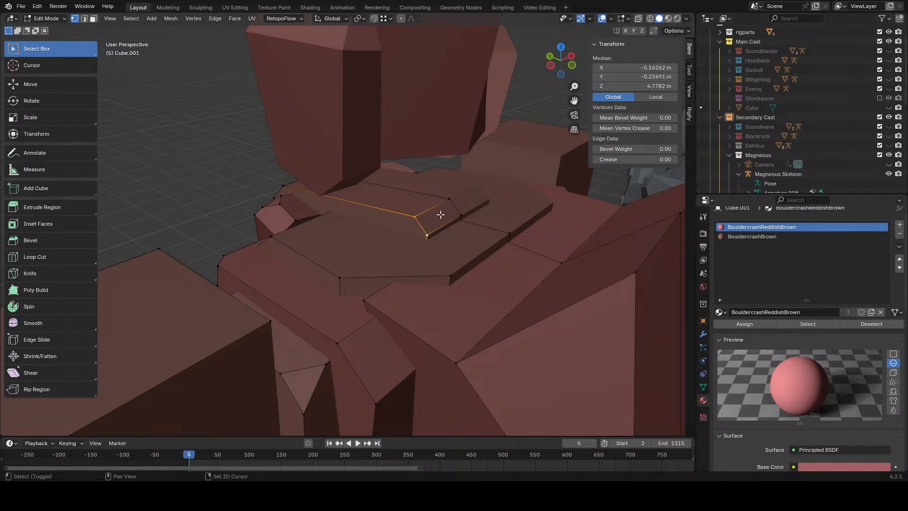
- Bevel the neck block's long upper side edge about 0.028 m and raise the new faces about 0.013 m in Z
click(215, 18)
click(227, 35)
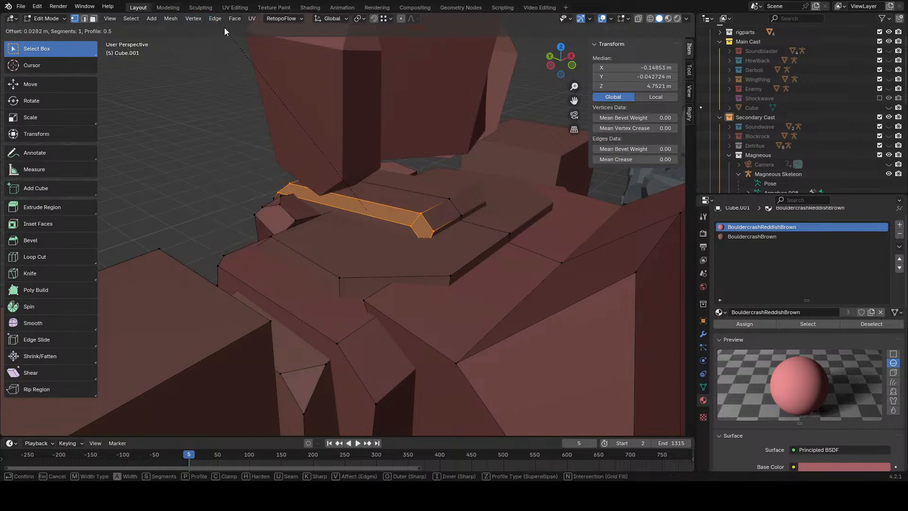
click(224, 27)
middle_drag(236, 134, 350, 142)
key(g)
key(z)
click(417, 169)
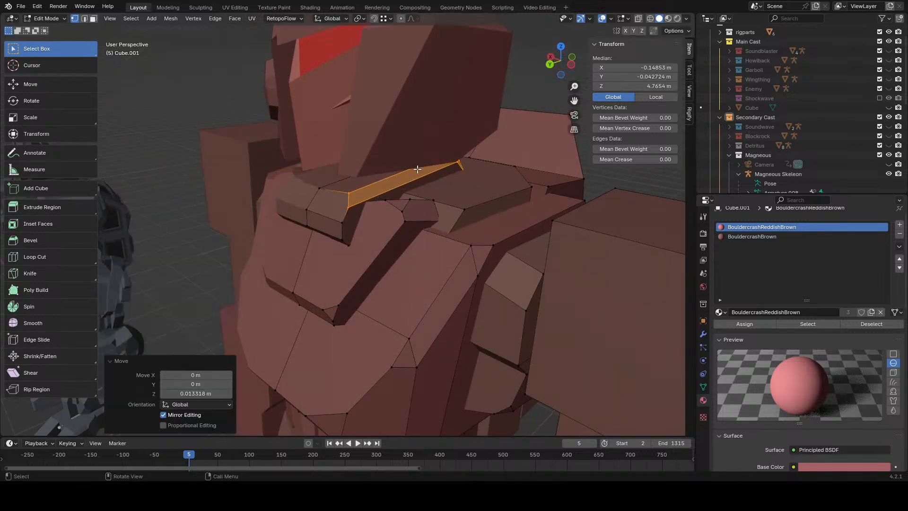
- Raise the neck block's top centre edge about 0.019 m in Z
middle_drag(417, 169, 446, 141)
key(g)
key(z)
click(452, 207)
click(457, 146)
click(348, 175)
shift+click(378, 156)
key(g)
key(z)
click(379, 152)
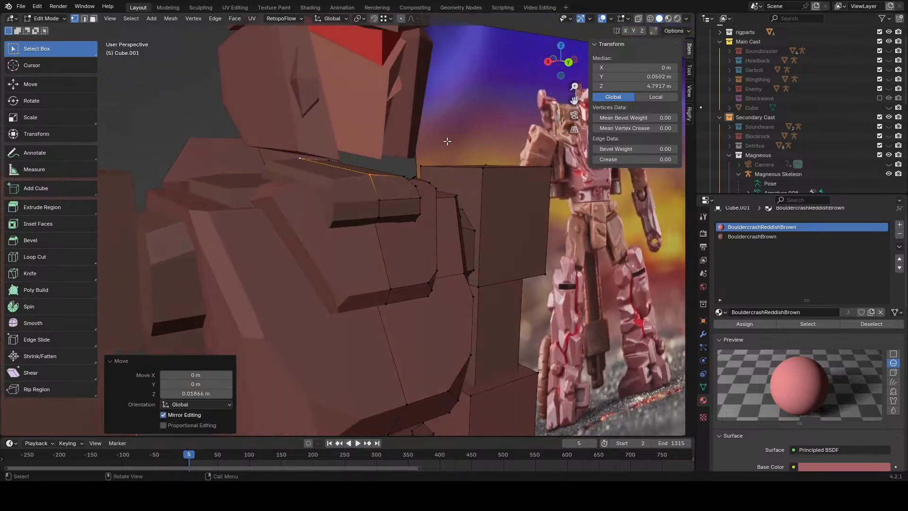
- Examine the reshaped neck and collar on the whole character without overlays, and turn the overlays back on
click(448, 141)
scroll(454, 136, down, 3)
click(601, 20)
middle_drag(501, 90, 462, 100)
scroll(461, 116, down, 5)
middle_drag(468, 175, 488, 157)
scroll(489, 163, down, 4)
middle_drag(489, 217, 501, 201)
click(601, 19)
- Try to add a horizontal loop cut across the upper back block
middle_drag(350, 222, 331, 246)
scroll(397, 237, up, 4)
click(38, 259)
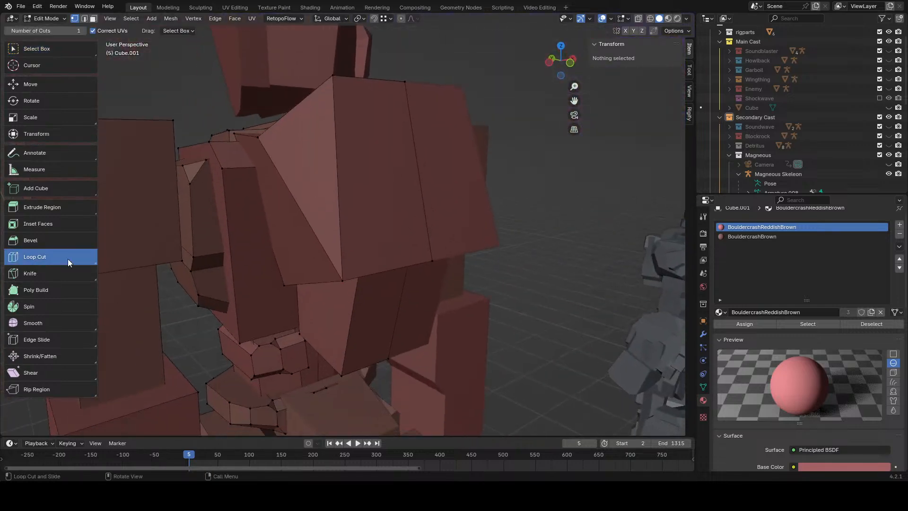
middle_drag(373, 223, 377, 176)
click(389, 186)
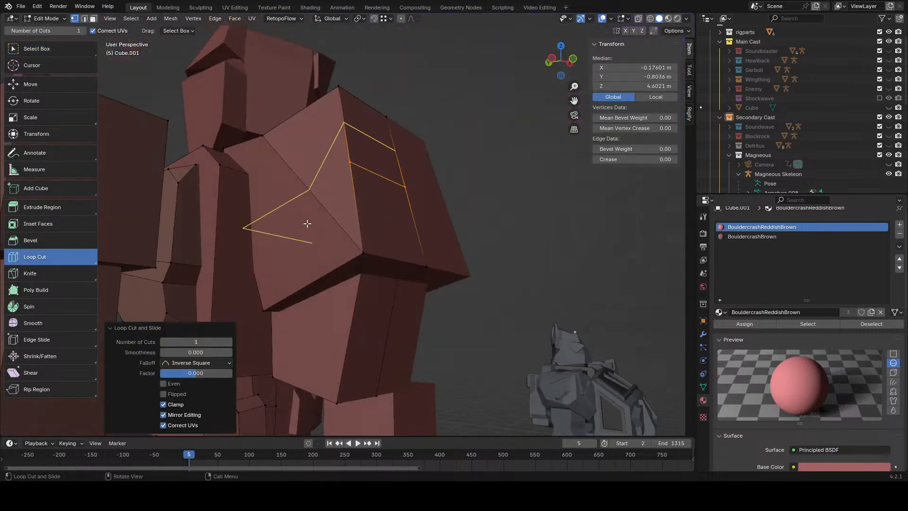
middle_drag(322, 228, 108, 240)
key(ctrl+z)
- Add a vertical loop cut to the upper back block, scaled along Y and moved about -0.013 m in Y
click(382, 194)
key(s)
key(y)
click(527, 234)
key(g)
key(y)
click(533, 232)
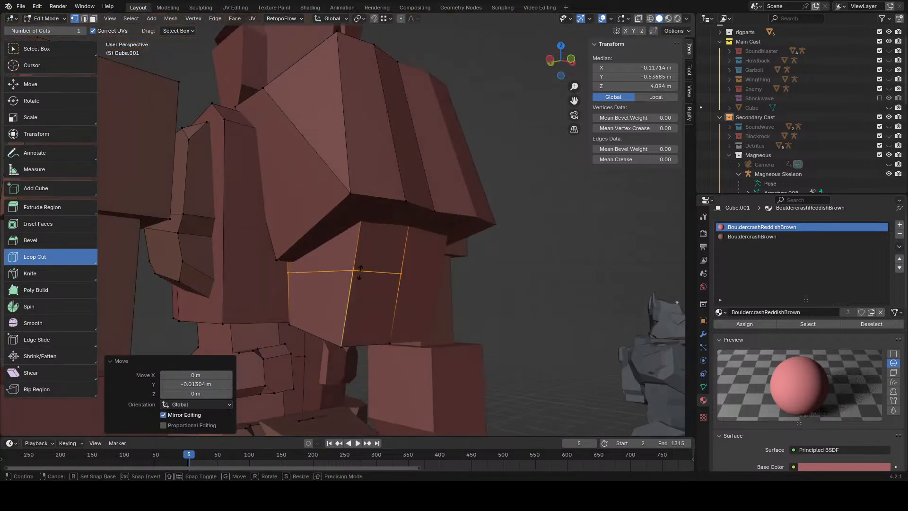
- Add two horizontal loop cuts to the lower back block and scale the lower loop to about 0.9
click(360, 272)
middle_drag(359, 274, 431, 304)
key(s)
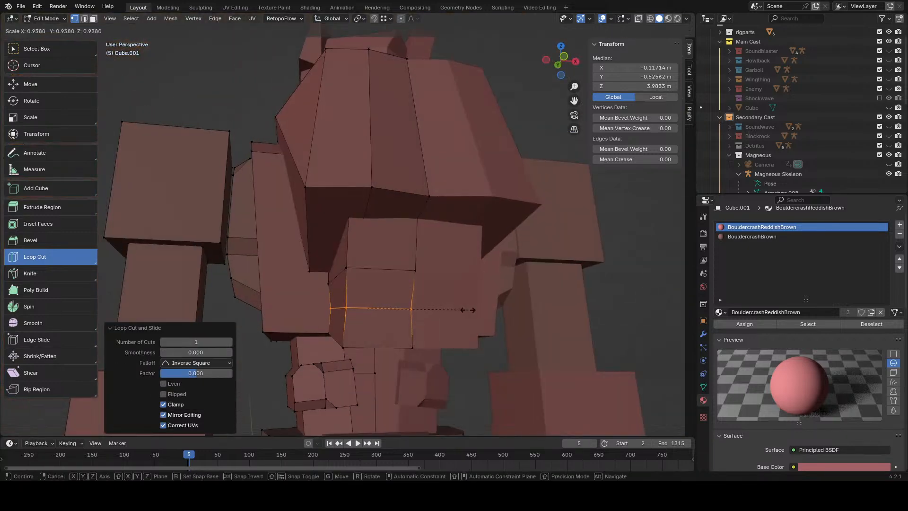
click(469, 310)
key(s)
click(501, 305)
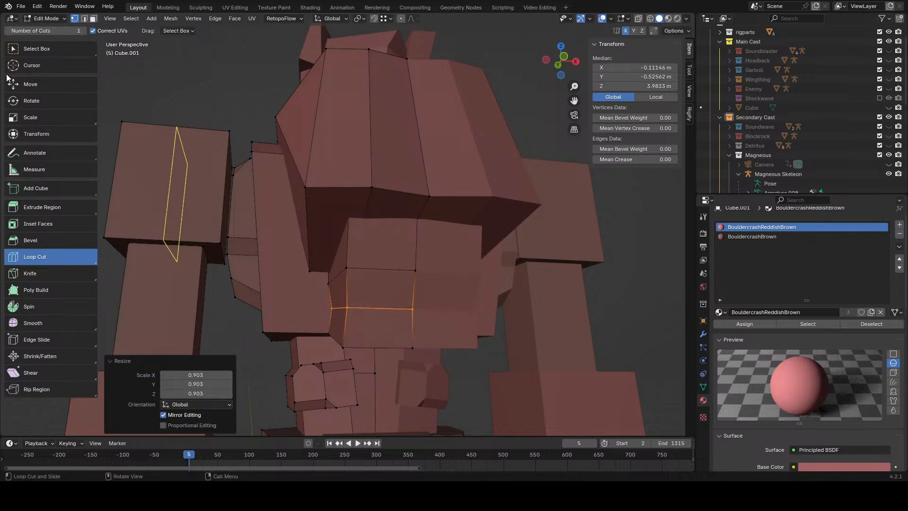
- Assign the BouldercrashBrown material to all faces of the lower back block
click(83, 19)
middle_drag(213, 118, 307, 236)
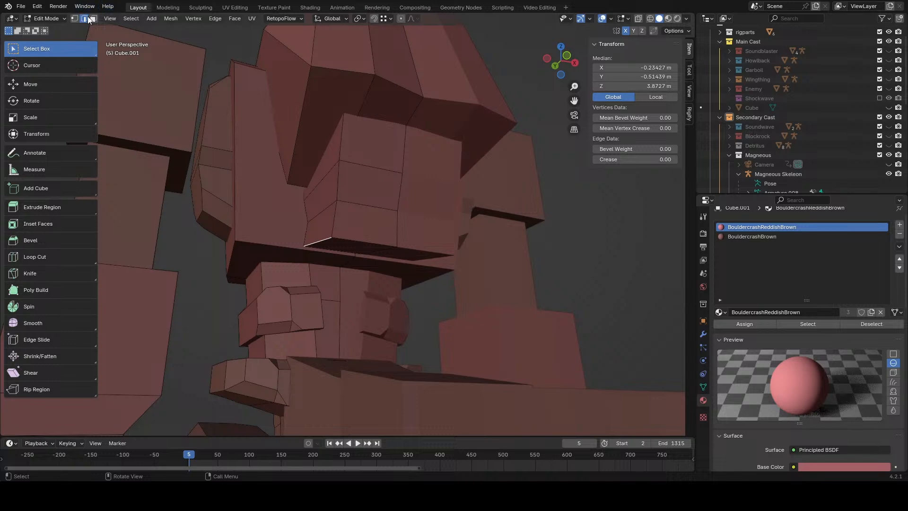
click(94, 19)
alt+click(341, 146)
alt+shift+click(338, 182)
alt+shift+click(334, 217)
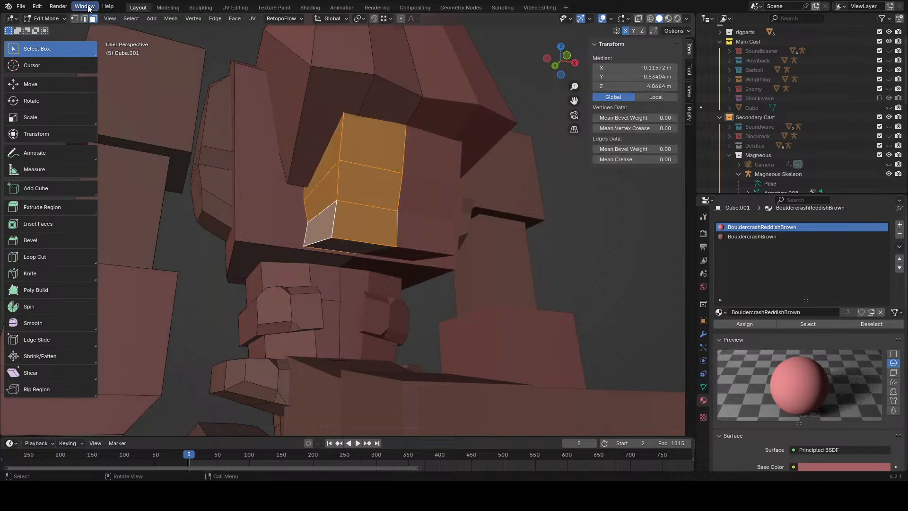
click(75, 19)
click(779, 237)
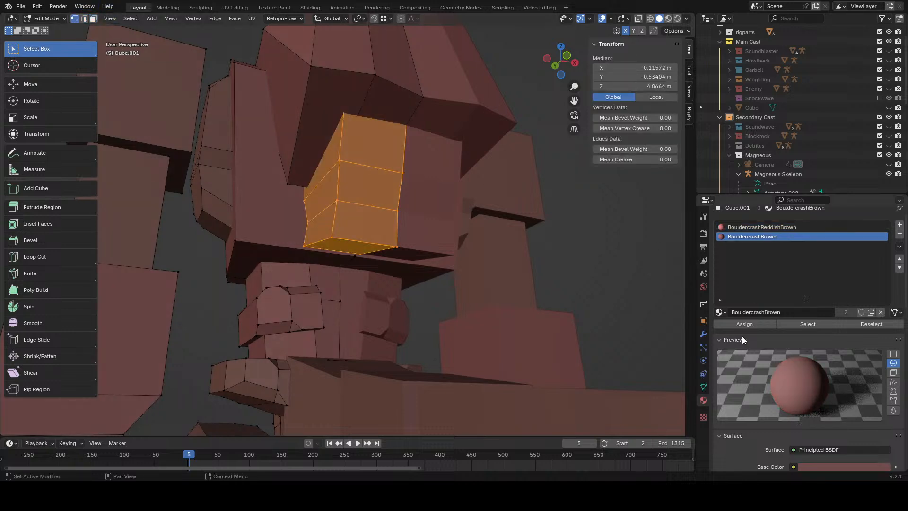
click(618, 270)
- Bevel the lower back block's vertical outer corner edges about 0.129 m with one segment
shift+click(336, 138)
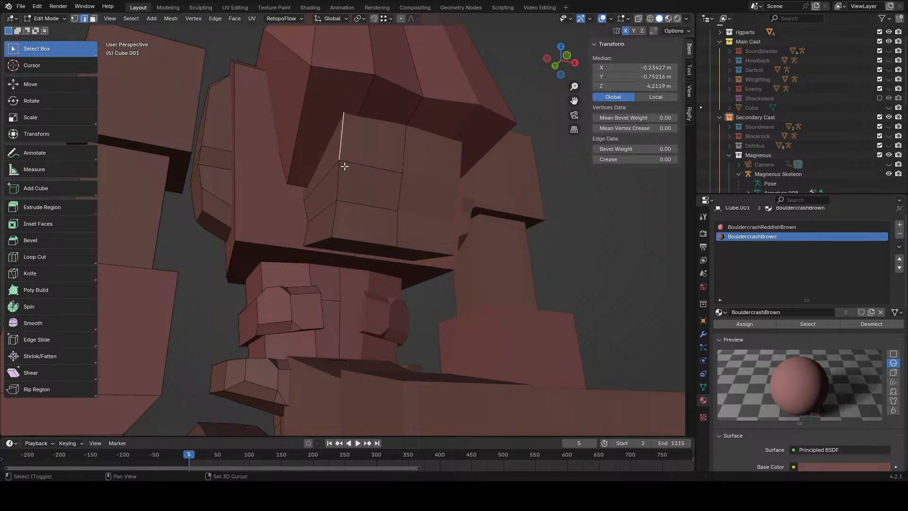
click(215, 19)
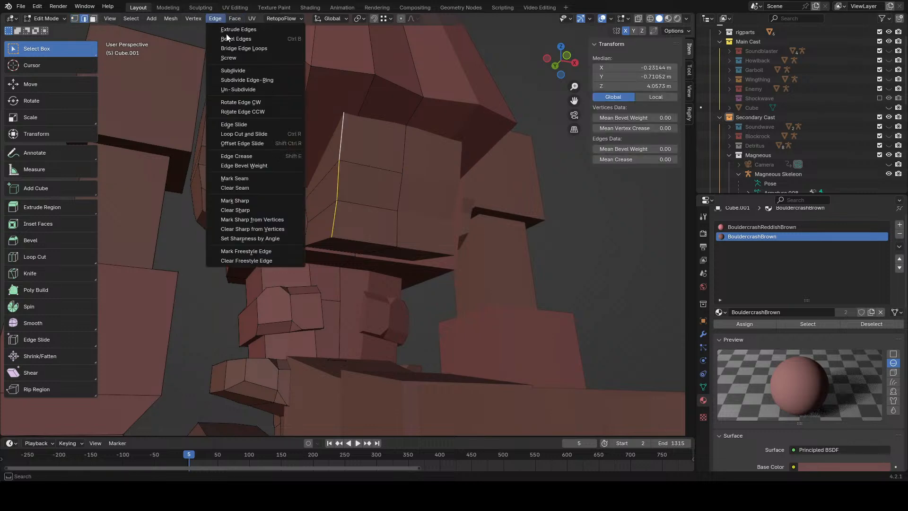
click(270, 39)
click(243, 400)
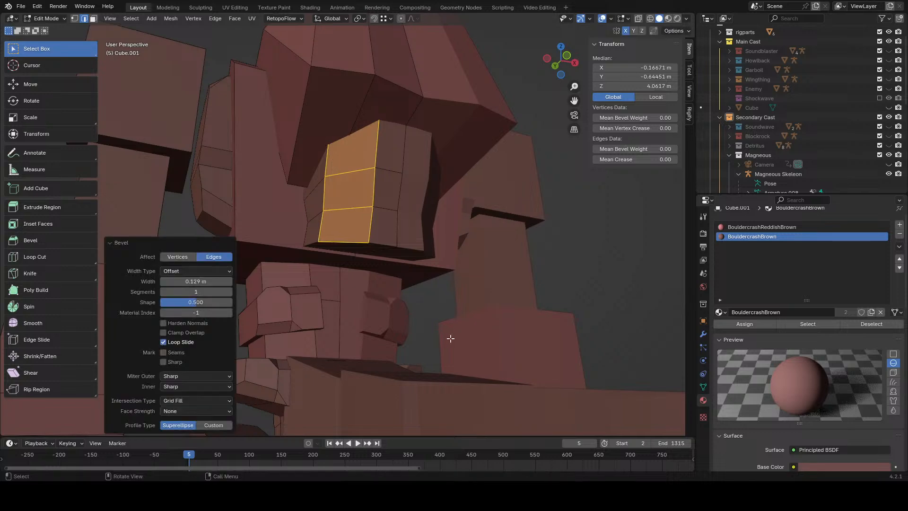
click(450, 339)
- Try to bevel a short side edge of the lower back block about 0.0435 m with one segment
middle_drag(450, 339, 406, 267)
click(360, 179)
click(292, 196)
middle_drag(298, 200, 251, 165)
click(211, 20)
click(235, 39)
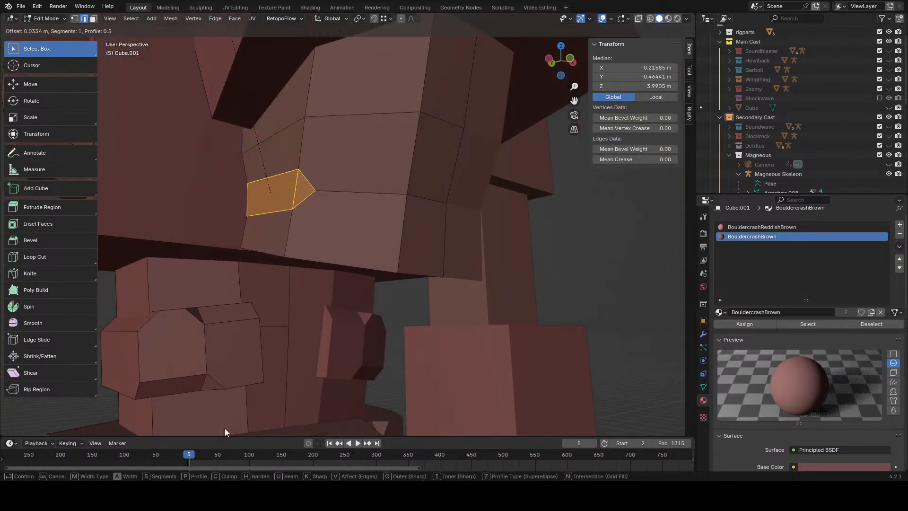
click(226, 431)
middle_drag(225, 432, 416, 356)
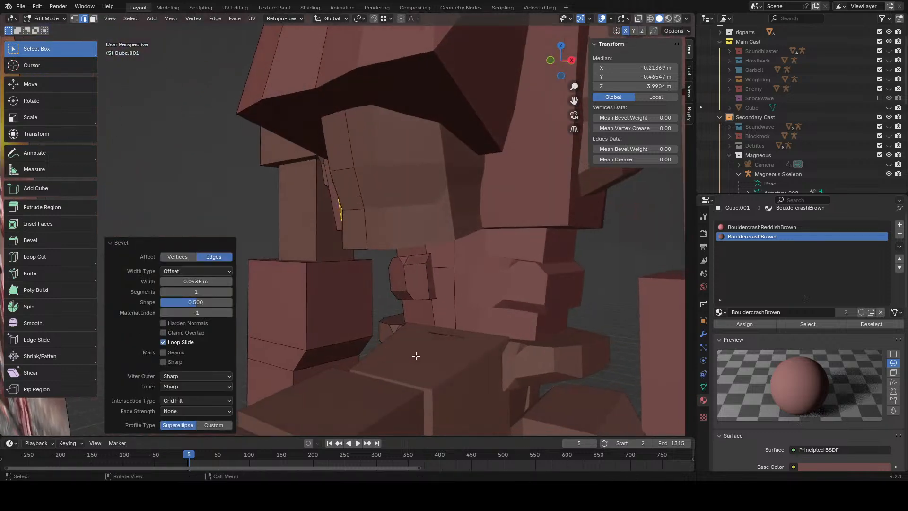
key(ctrl+z)
middle_drag(400, 299, 349, 252)
click(334, 242)
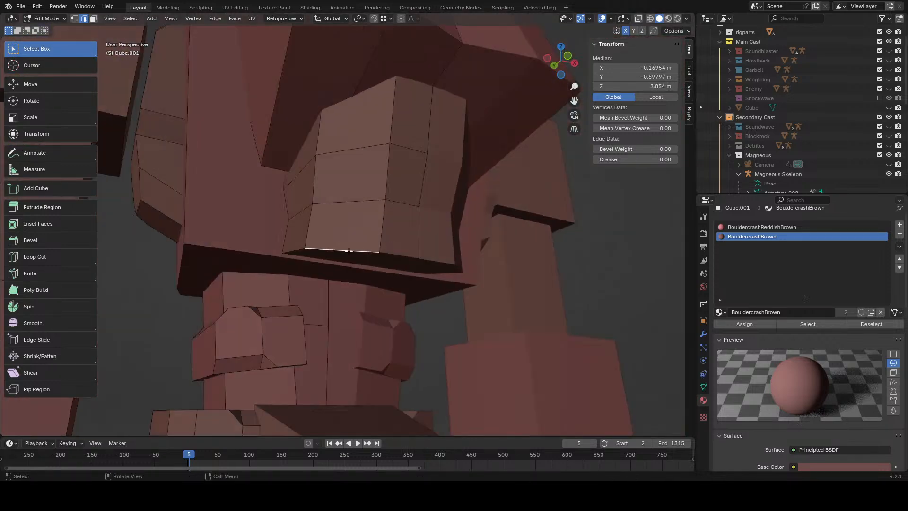
click(212, 19)
click(223, 37)
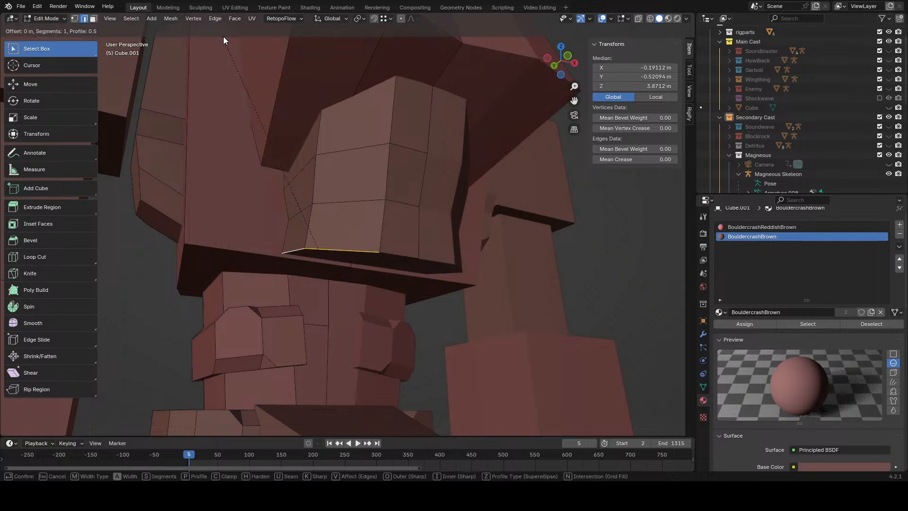
click(223, 19)
- Bevel the bottom outer corner edge of the lower back block about 0.0785 m with one segment
middle_drag(359, 156, 363, 264)
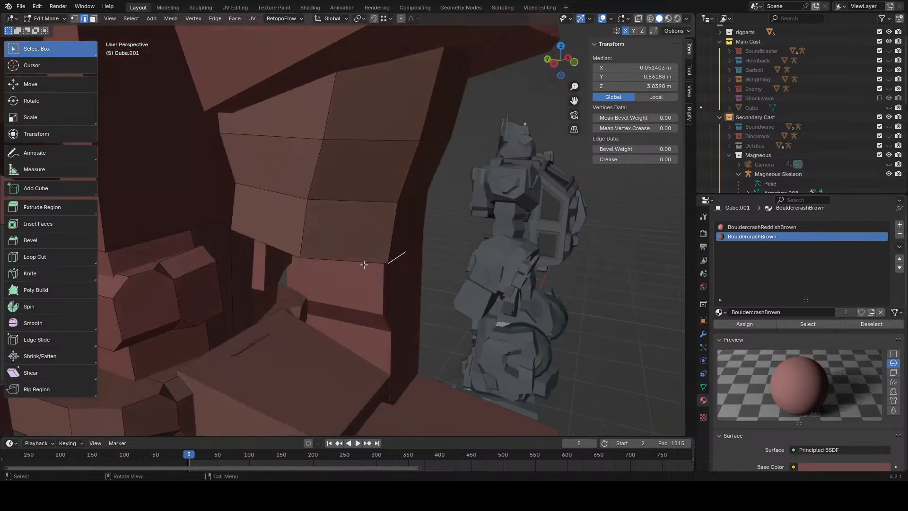
click(223, 19)
click(234, 36)
click(240, 410)
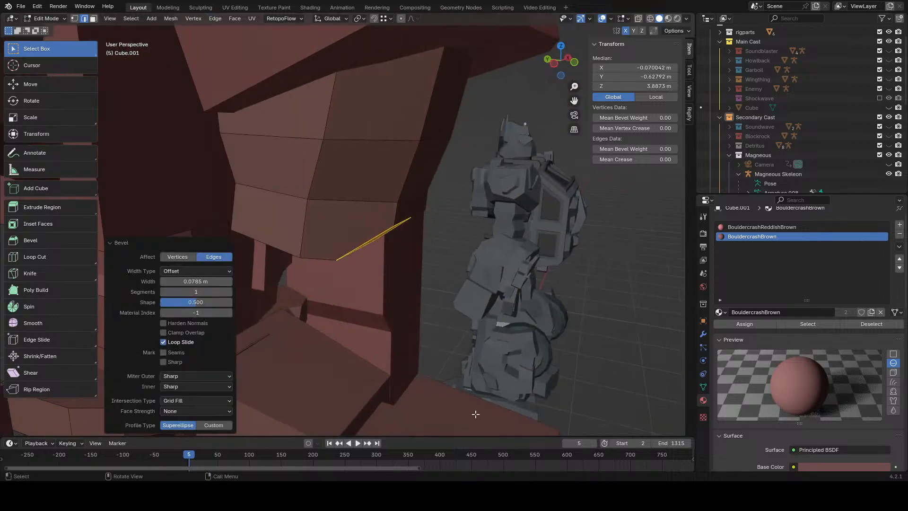
click(475, 414)
- Bevel the lower back block's two side edges next to the torso with one segment
middle_drag(475, 411, 416, 244)
click(320, 242)
middle_drag(318, 236, 307, 199)
shift+click(301, 172)
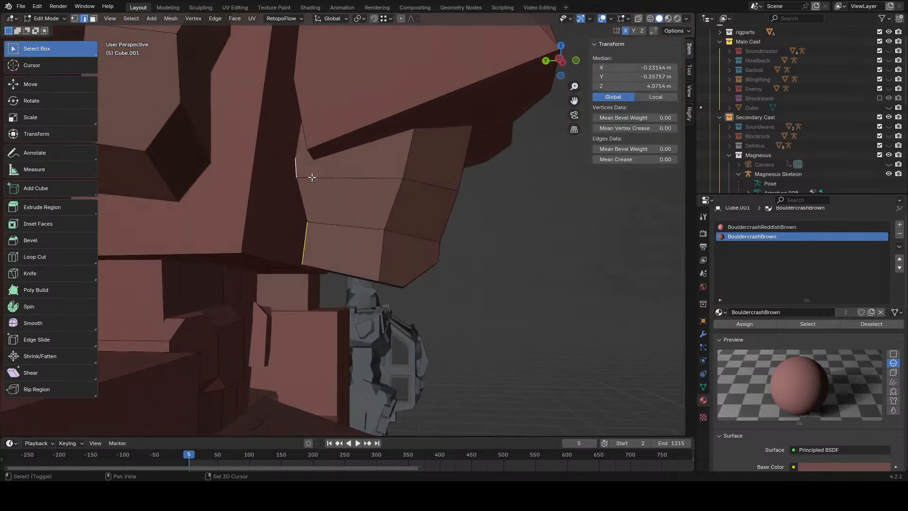
click(215, 19)
click(231, 36)
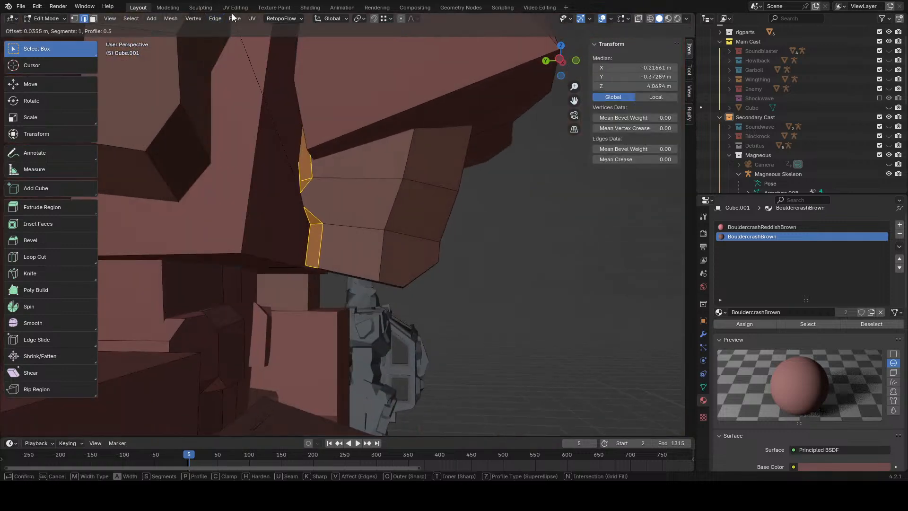
click(233, 433)
click(522, 186)
- Apply a one-segment vertex bevel to the upper back block's lower corner nearest the torso
middle_drag(523, 243, 367, 160)
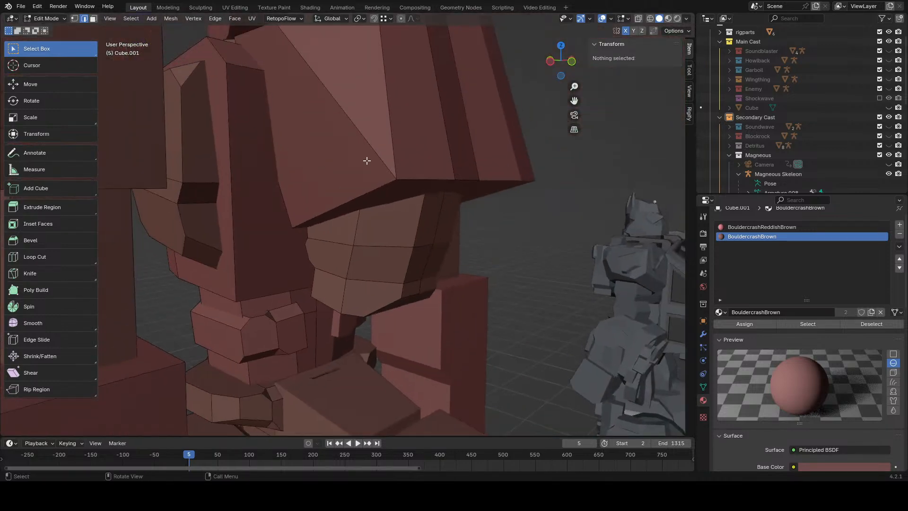
click(361, 191)
middle_drag(258, 94, 192, 19)
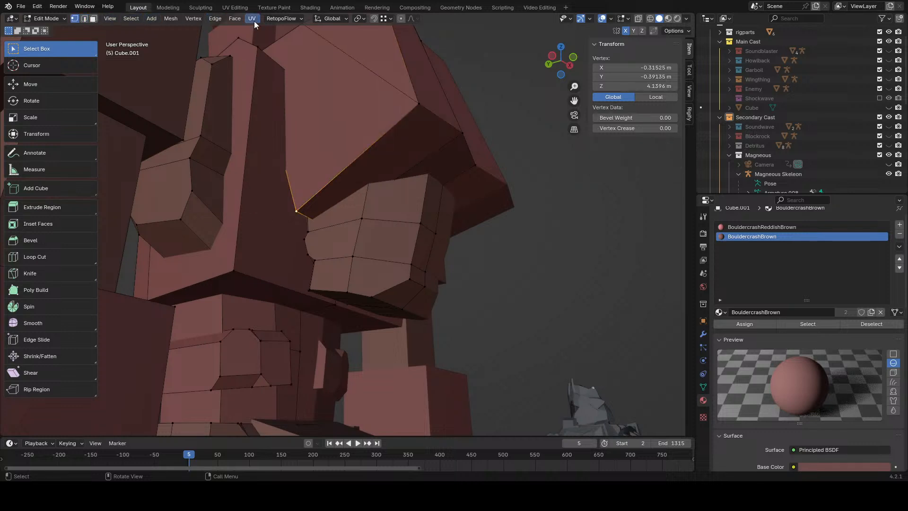
click(211, 22)
click(211, 22)
click(211, 22)
click(217, 32)
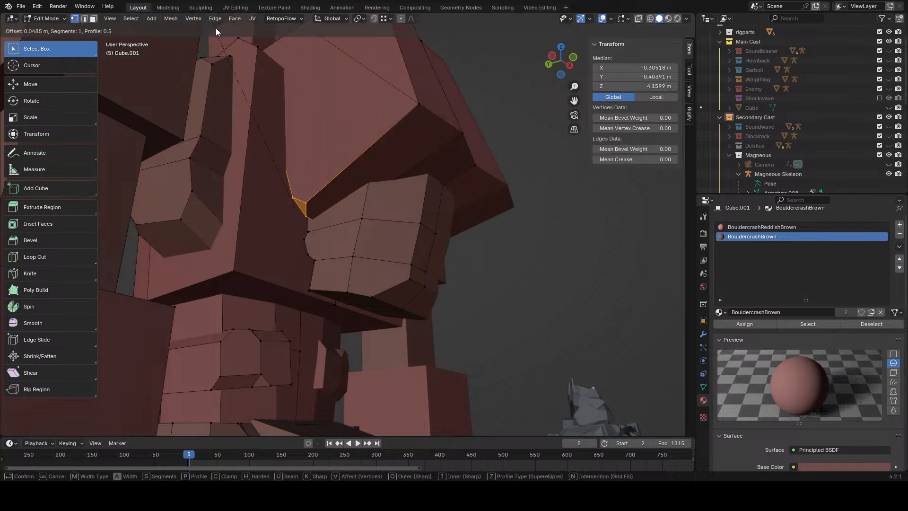
click(251, 28)
- Try to bevel the outer segment of the upper back block's lower rear edge
middle_drag(418, 90, 397, 119)
click(358, 160)
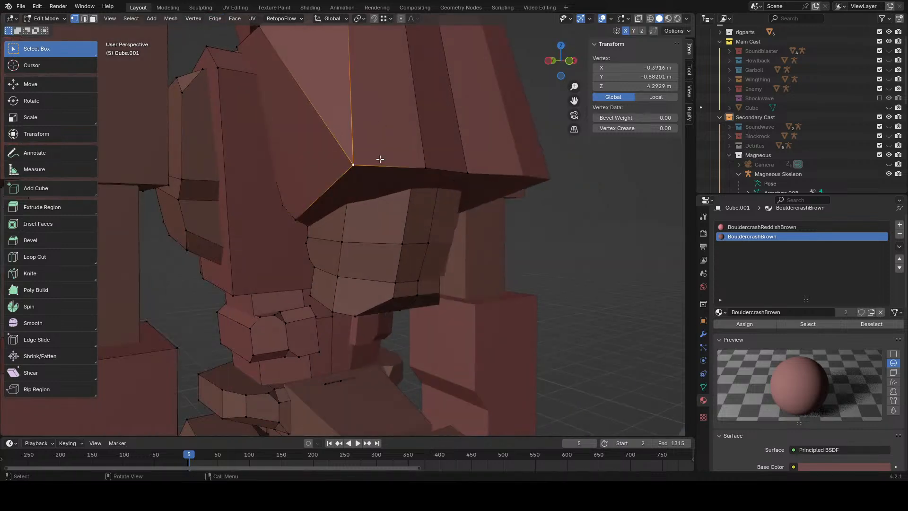
shift+click(410, 163)
middle_drag(381, 180, 265, 85)
click(215, 19)
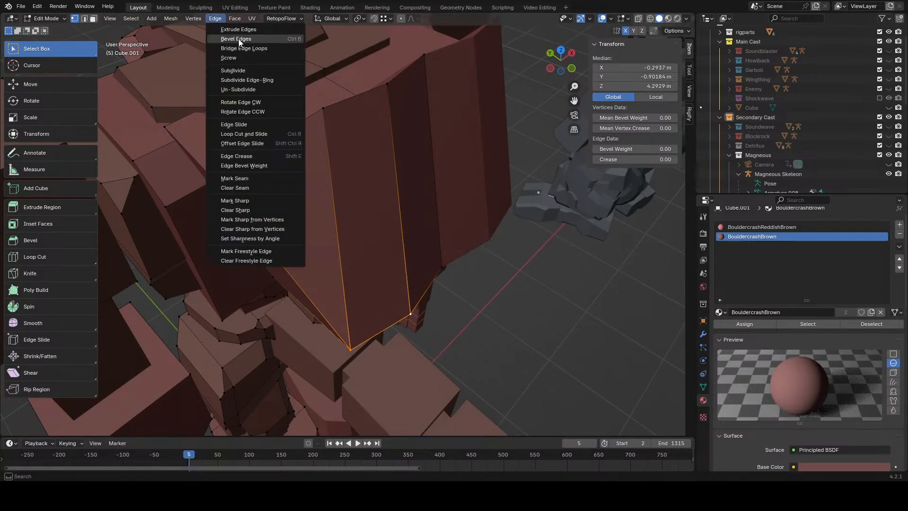
click(227, 38)
click(273, 405)
middle_drag(539, 371, 450, 280)
key(ctrl+z)
- Bevel the outer segment of the upper back block's lower rear edge about 0.0922 m with one segment
middle_drag(359, 189, 324, 162)
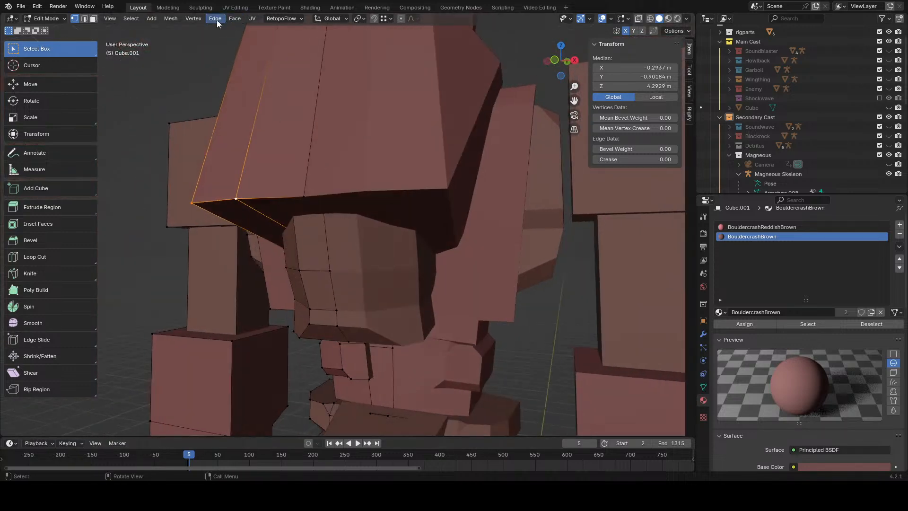
click(217, 20)
click(228, 39)
click(232, 429)
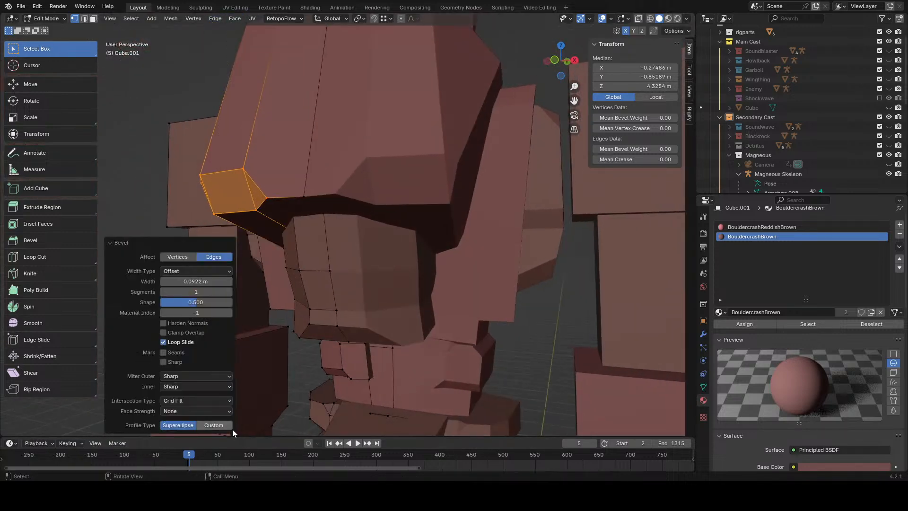
middle_drag(231, 429, 402, 334)
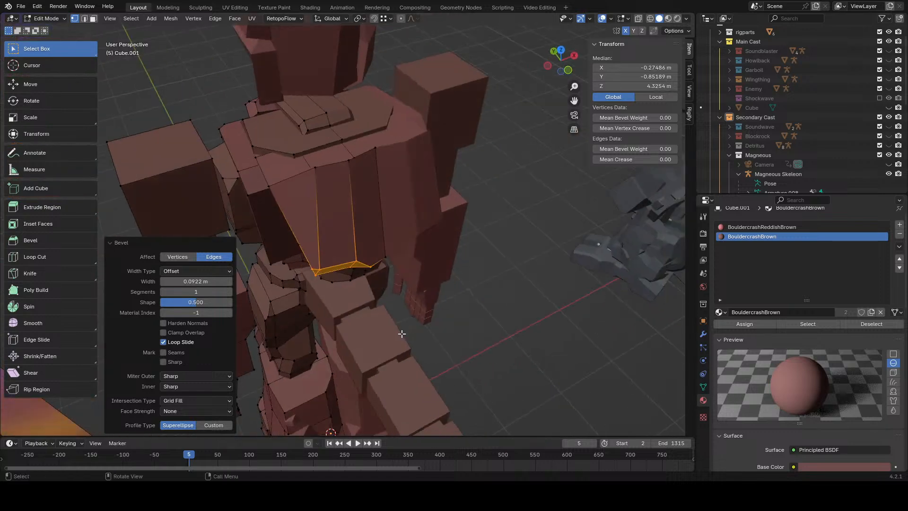
- Bevel the upper back block's top rear edges around the centre with one segment
click(373, 161)
middle_drag(373, 161, 410, 164)
click(215, 18)
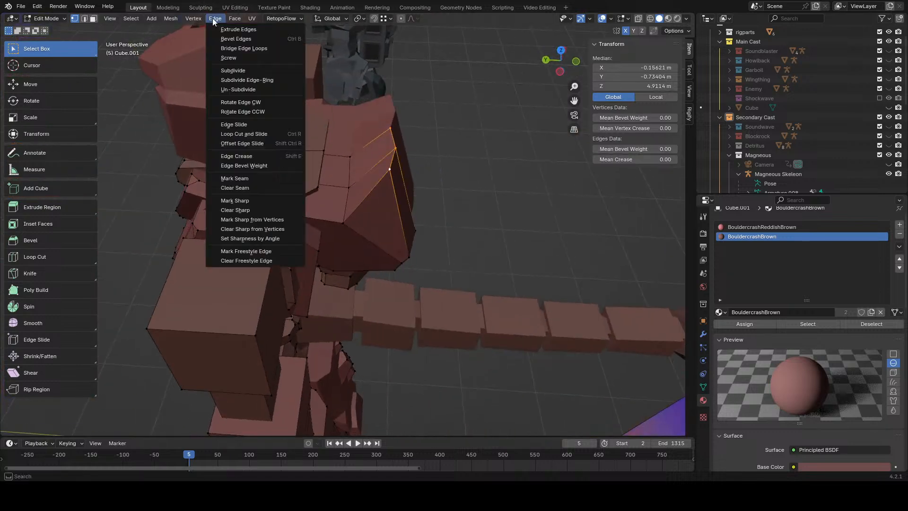
click(244, 49)
click(217, 20)
click(226, 39)
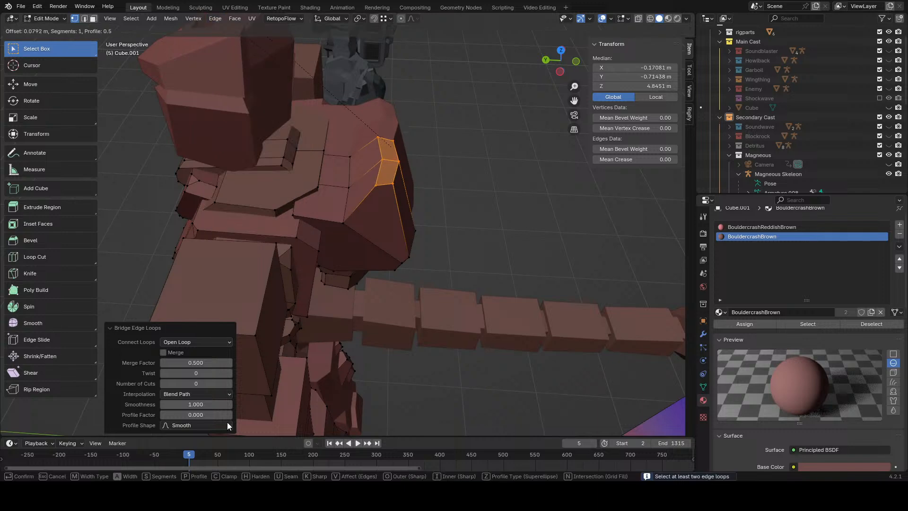
click(230, 422)
click(552, 391)
- Lower the centre vertex and its neighbour on the upper back block's top edge behind the collar along Z
middle_drag(551, 391, 307, 367)
middle_drag(303, 225, 345, 204)
click(339, 168)
middle_drag(339, 167, 432, 242)
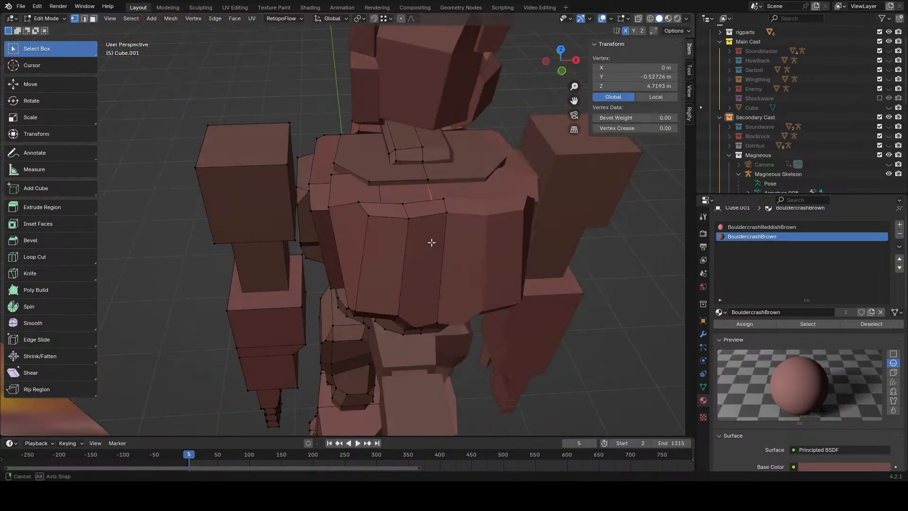
middle_drag(395, 189, 456, 160)
shift+click(423, 188)
key(g)
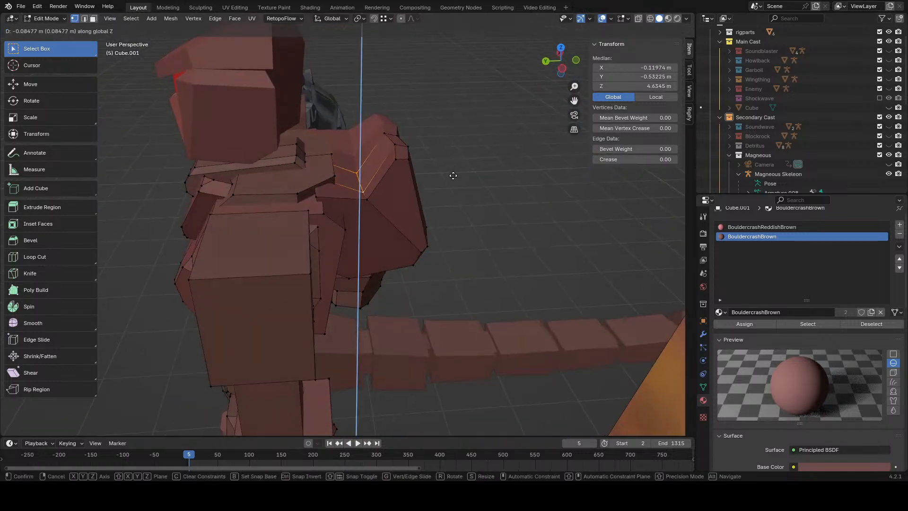
click(452, 171)
- Lower only the centre vertex of the upper back block's top edge behind the collar along Z
click(361, 175)
key(g)
key(z)
click(435, 203)
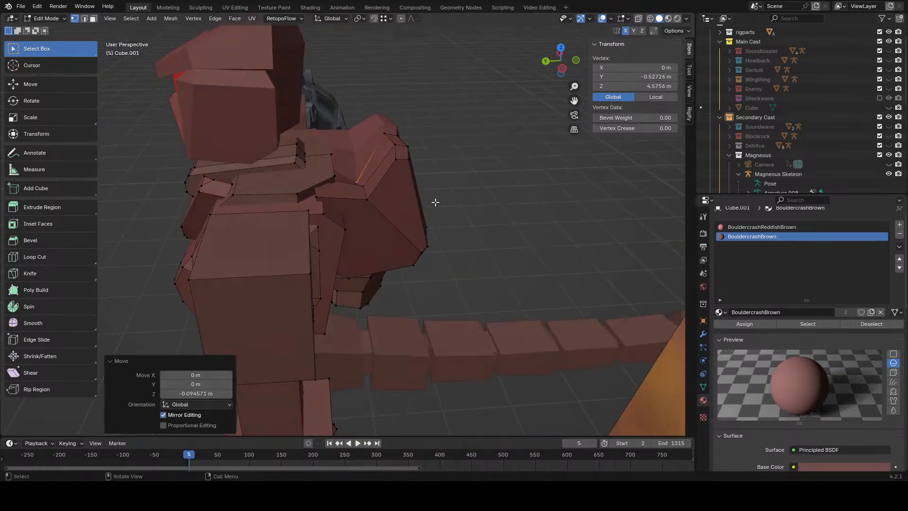
middle_drag(436, 202, 452, 192)
key(ctrl+z)
key(g)
key(z)
click(451, 197)
- Bevel the sloping outer edge on top of the upper back block about 0.0269 m with one segment
middle_drag(390, 201, 425, 254)
click(375, 225)
shift+click(391, 196)
scroll(402, 232, up, 3)
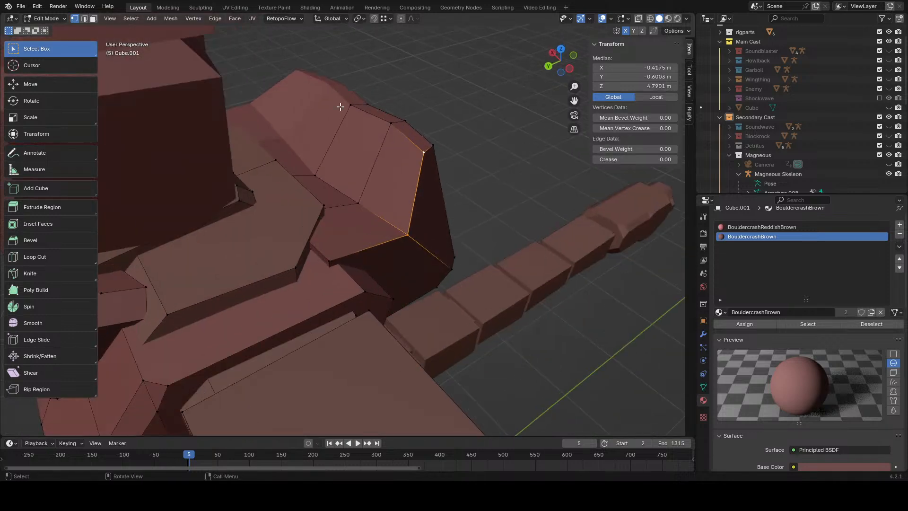
click(213, 18)
click(241, 31)
right_click(240, 27)
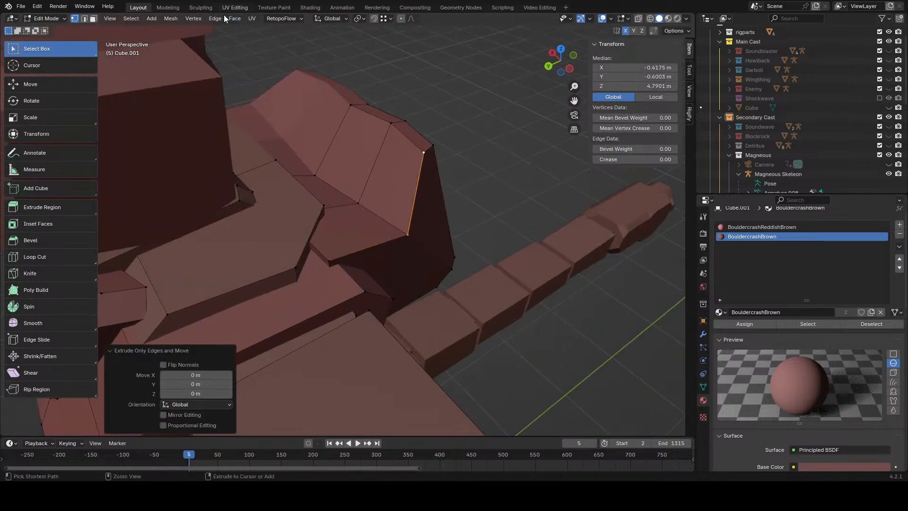
click(221, 17)
click(242, 38)
click(243, 19)
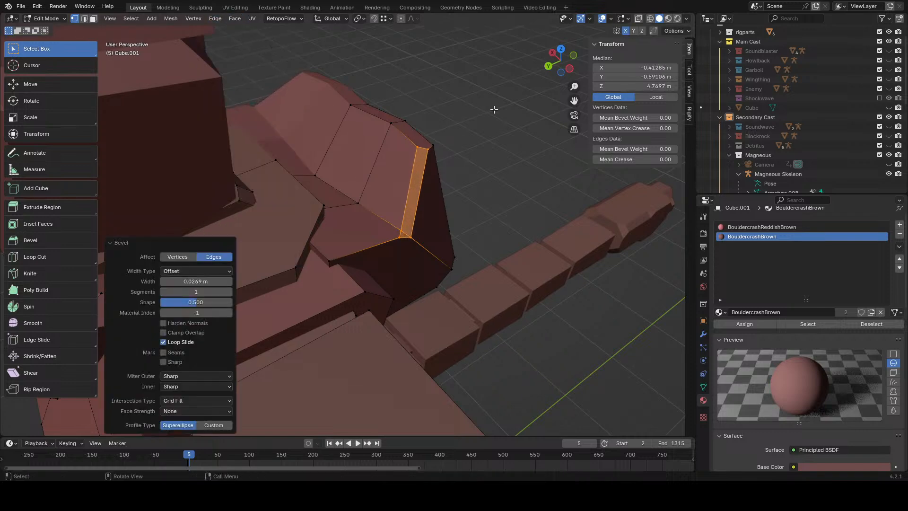
click(492, 109)
- Inspect the head and back shapes with the viewport overlays hidden, and restore the overlays
middle_drag(492, 110, 267, 203)
click(602, 19)
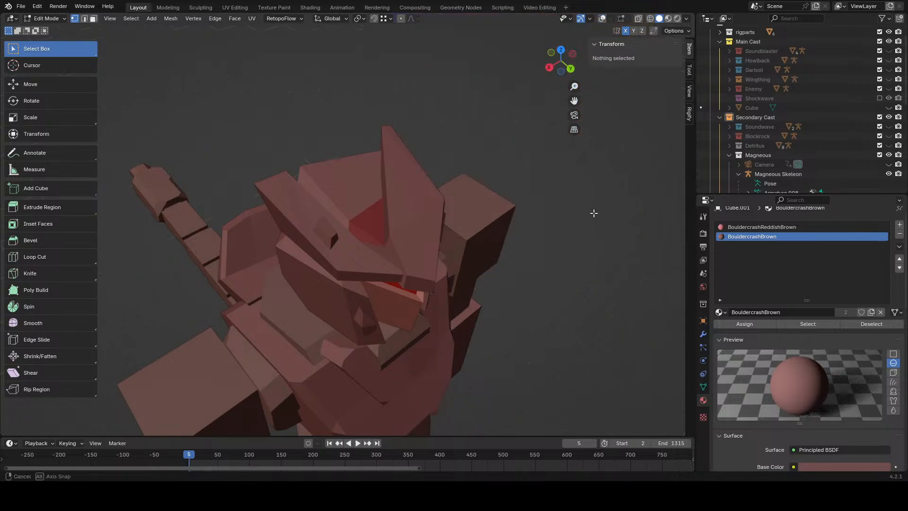
middle_drag(594, 209, 535, 26)
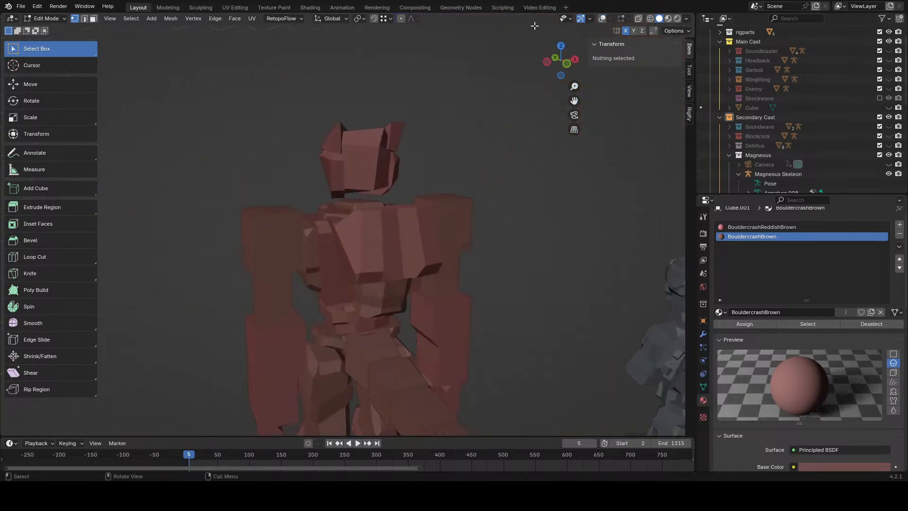
click(602, 18)
middle_drag(544, 76, 451, 172)
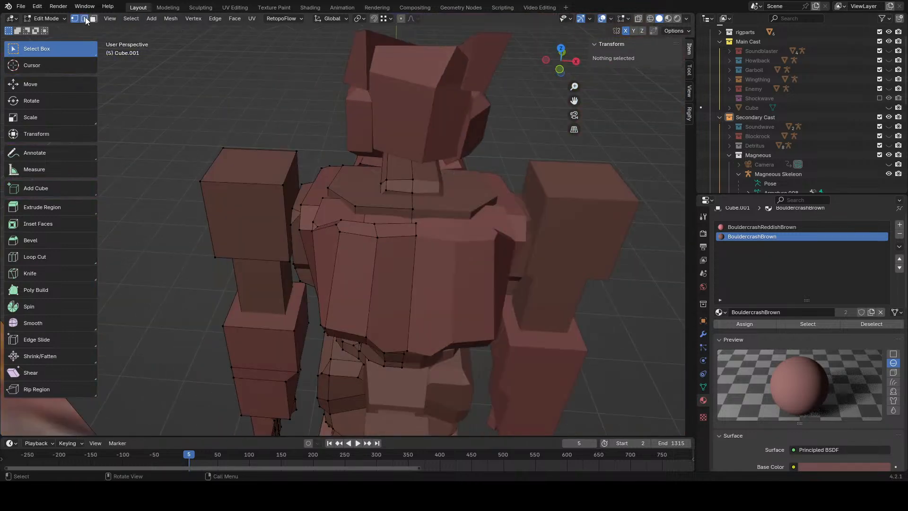
- Select the upper back block's centre edge line, scale it along Y and shift it about 0.039 m in Y
alt+click(409, 221)
middle_drag(409, 220, 492, 303)
key(g)
key(y)
click(475, 281)
key(s)
key(y)
click(486, 282)
key(g)
key(y)
click(488, 286)
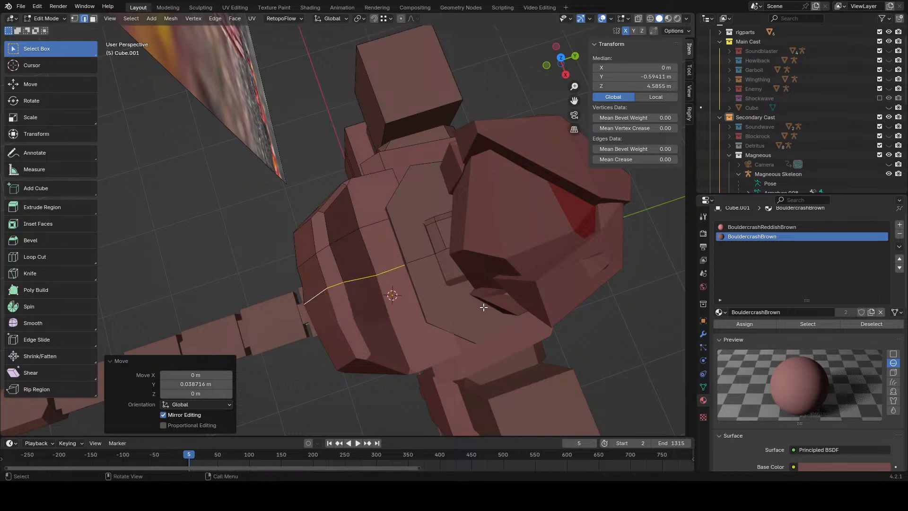
- Scale the upper back block's centre edge line to 0.928 along Y and adjust its Y position
key(s)
key(y)
click(515, 282)
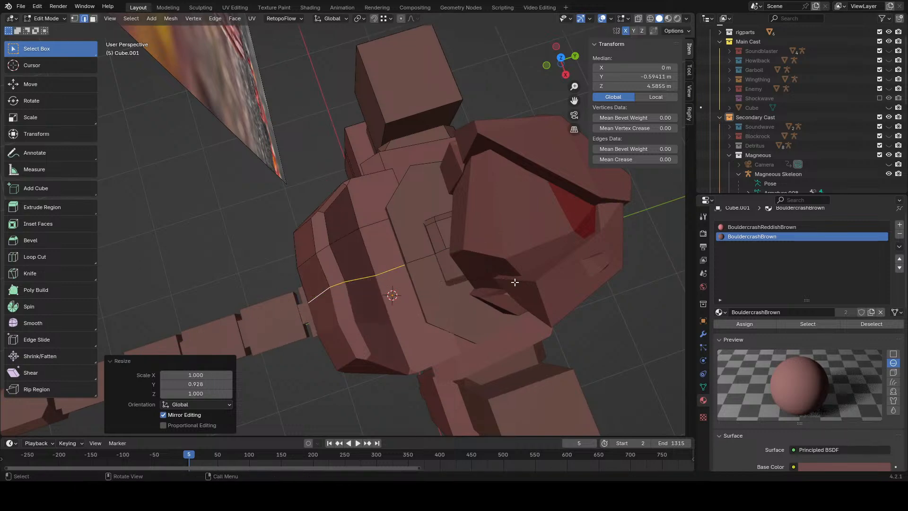
key(g)
key(y)
click(513, 281)
- Examine the silhouette of the back blocks from the side and rear with the viewport overlays hidden
middle_drag(513, 282, 344, 237)
click(230, 218)
middle_drag(229, 217, 434, 188)
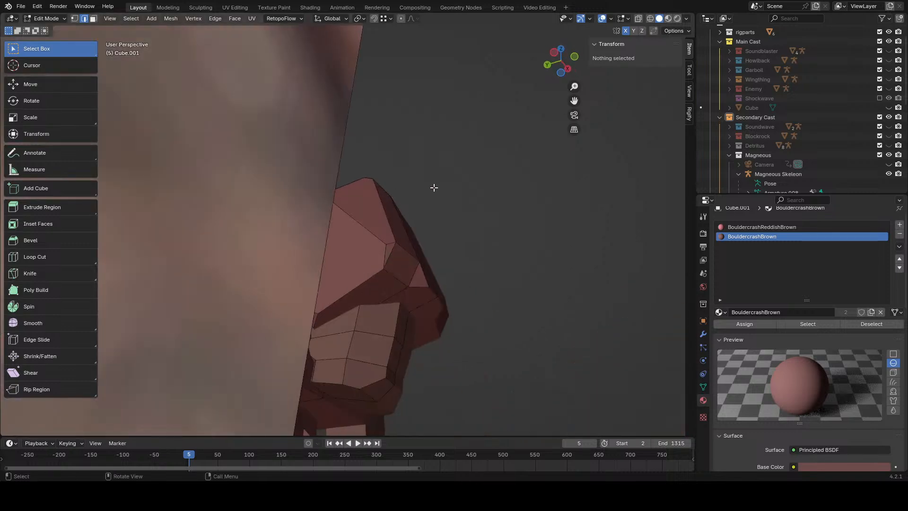
click(603, 22)
middle_drag(511, 246, 345, 274)
scroll(347, 273, down, 4)
middle_drag(393, 257, 456, 247)
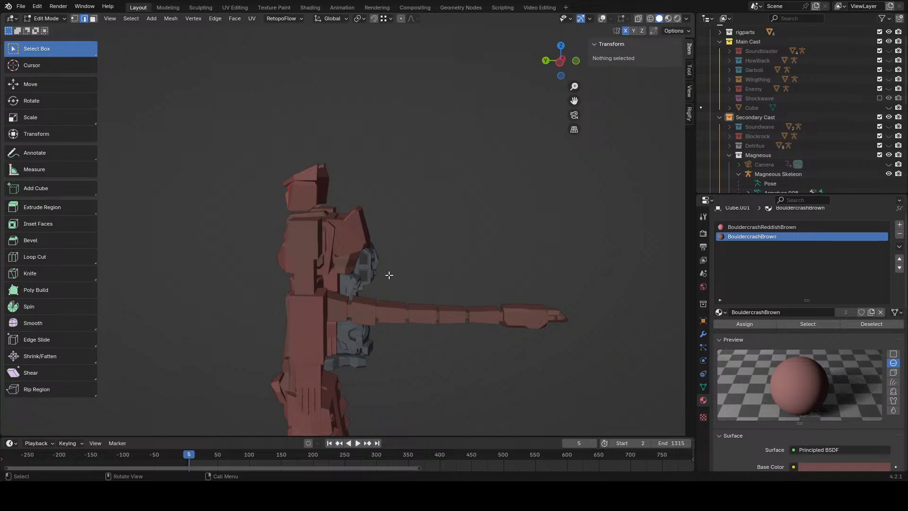
middle_drag(389, 274, 339, 237)
scroll(393, 251, up, 2)
scroll(339, 238, up, 2)
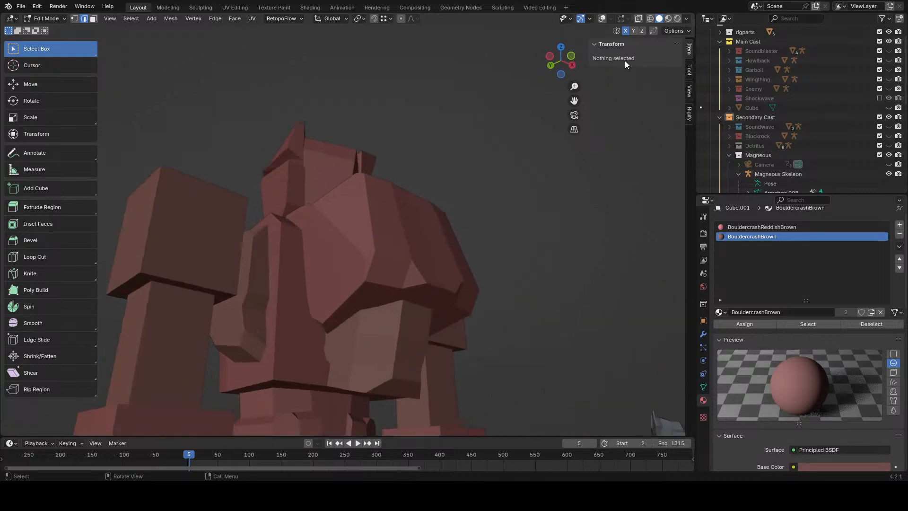
click(602, 19)
- Bevel the vertex at the torso's lower rear corner, beside the lower brown back block
click(43, 259)
middle_drag(312, 289, 339, 300)
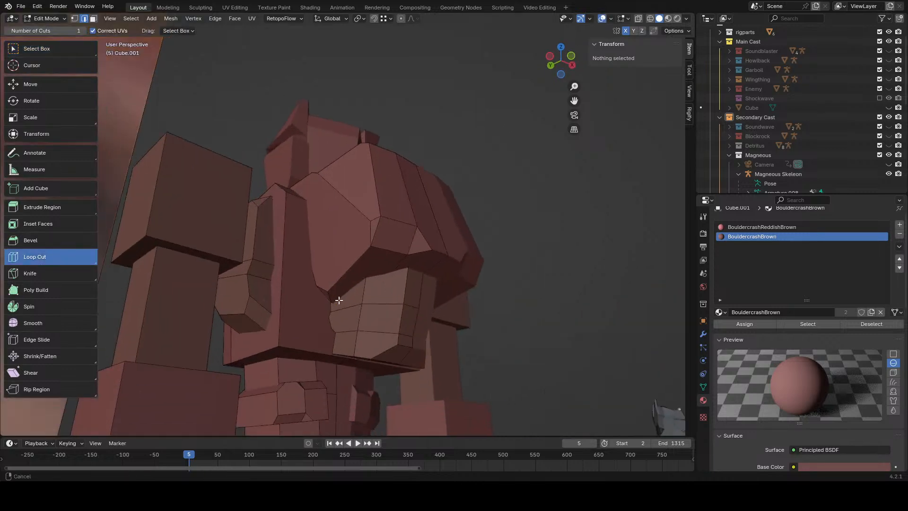
shift+middle_drag(289, 334, 390, 272)
scroll(378, 268, up, 2)
middle_drag(462, 259, 440, 258)
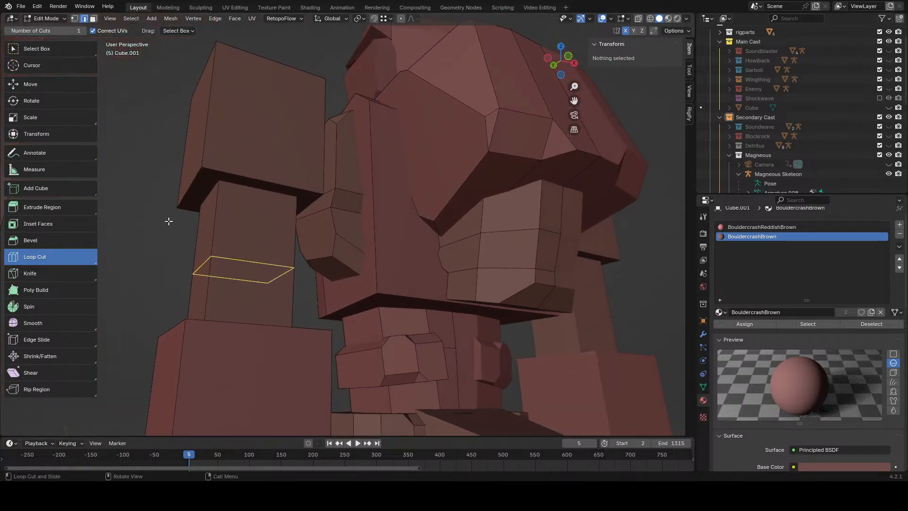
click(391, 274)
click(190, 20)
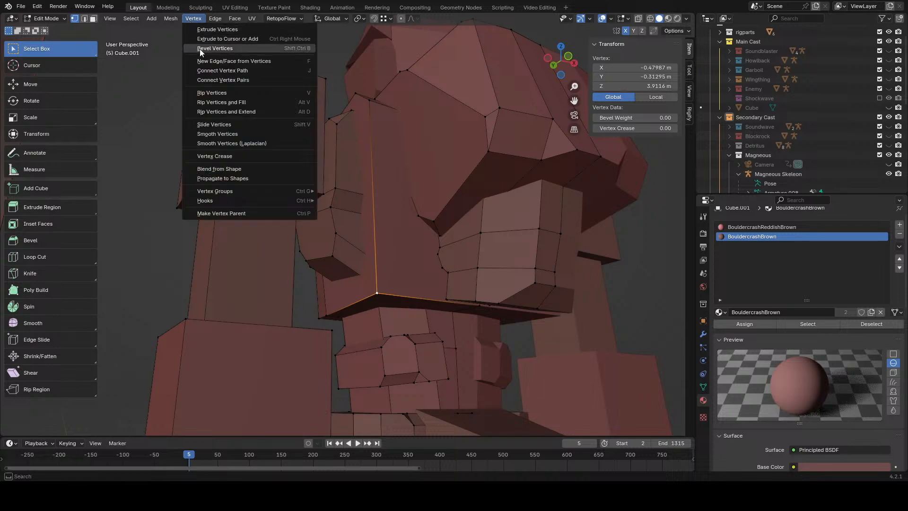
click(200, 49)
click(213, 395)
middle_drag(577, 352, 465, 341)
click(475, 350)
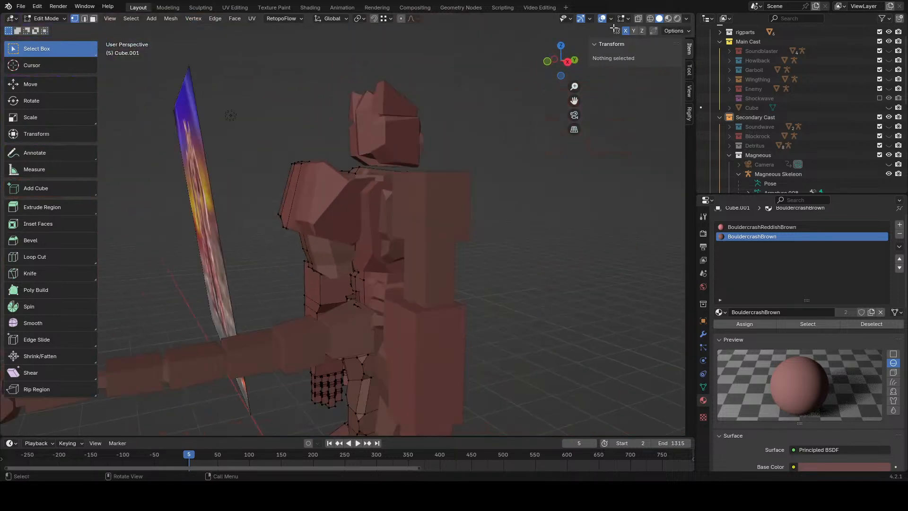
- Inspect the torso and back blocks from the side and rear with the viewport overlays hidden, and restore the overlays
click(603, 20)
middle_drag(326, 279, 494, 255)
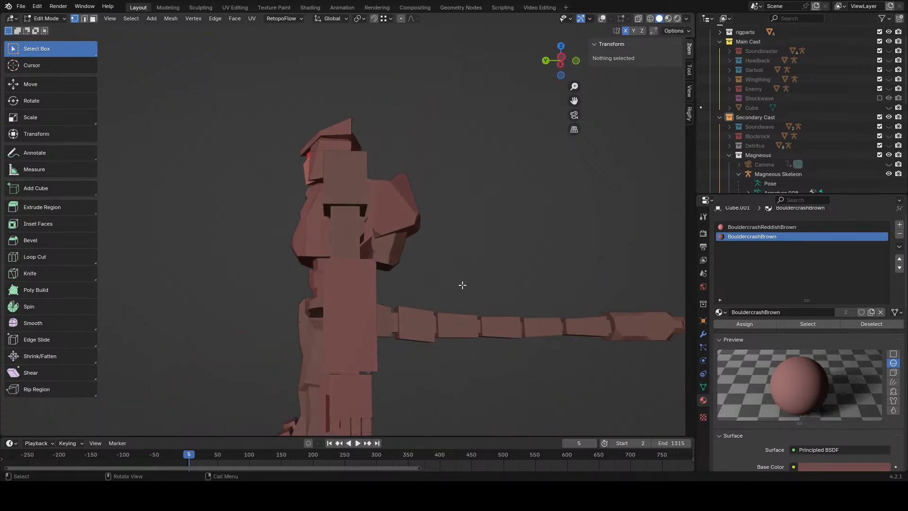
middle_drag(462, 285, 377, 293)
scroll(376, 294, up, 3)
click(602, 19)
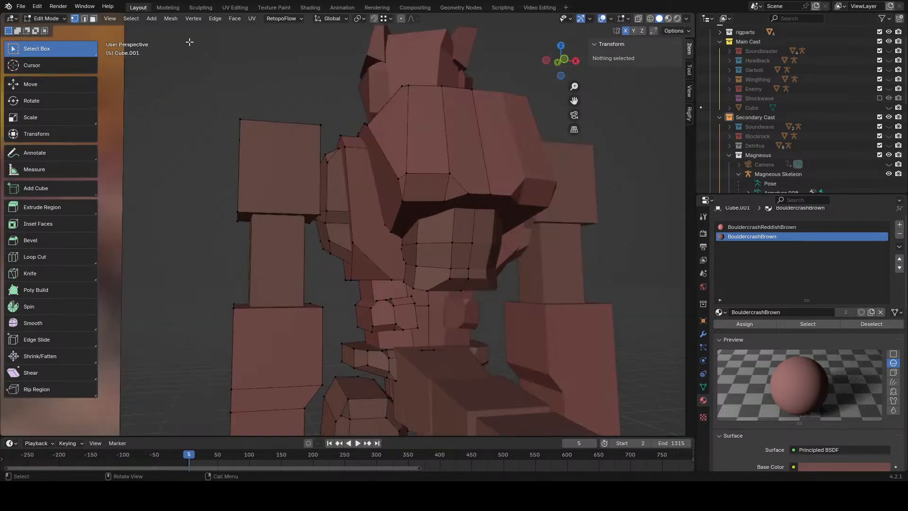
- Try to delete a selected loop of faces from the lower brown back block
click(97, 20)
middle_drag(332, 225, 351, 227)
scroll(351, 228, up, 3)
alt+click(425, 284)
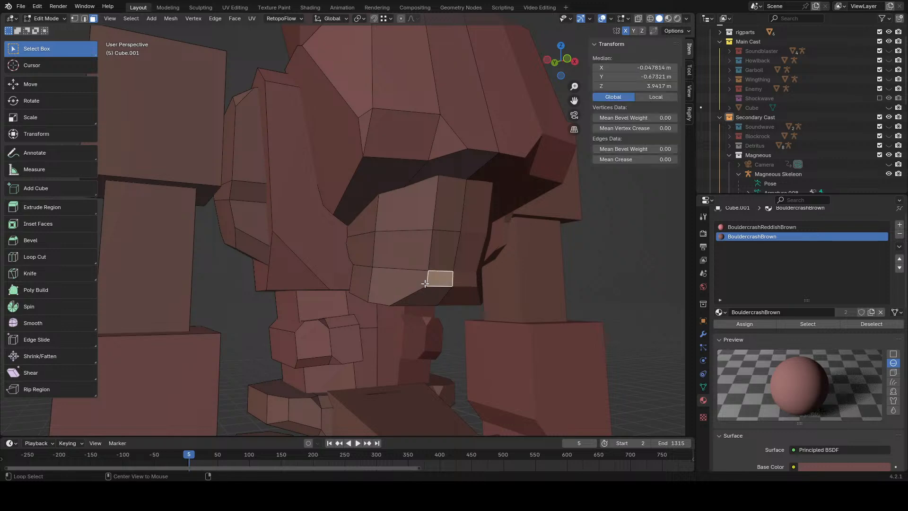
alt+click(429, 255)
middle_drag(429, 255, 445, 255)
alt+click(460, 216)
key(x)
click(453, 218)
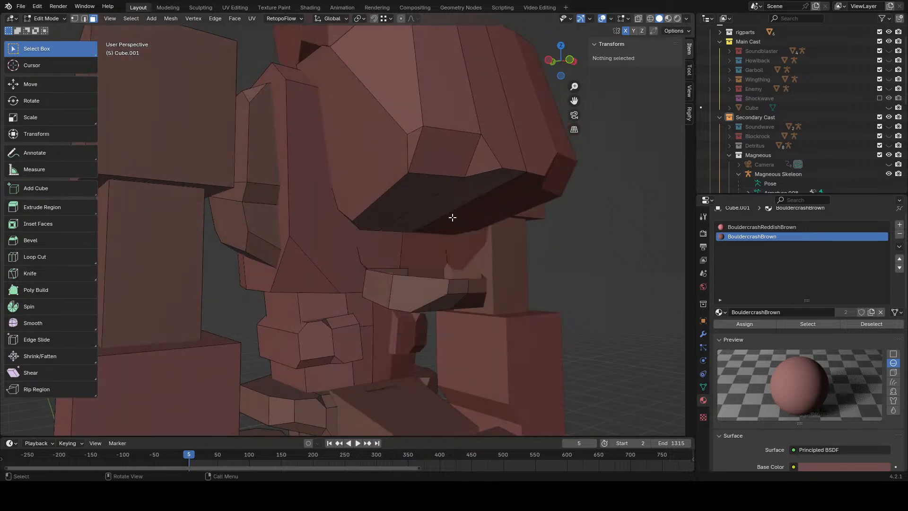
- Delete the uppermost ring of faces from the lower brown back block, keeping its middle and bottom rings
mouse_move(452, 217)
middle_down()
mouse_move(426, 222)
mouse_move(434, 228)
middle_up()
alt+click(423, 223)
key(x)
click(413, 246)
key(z)
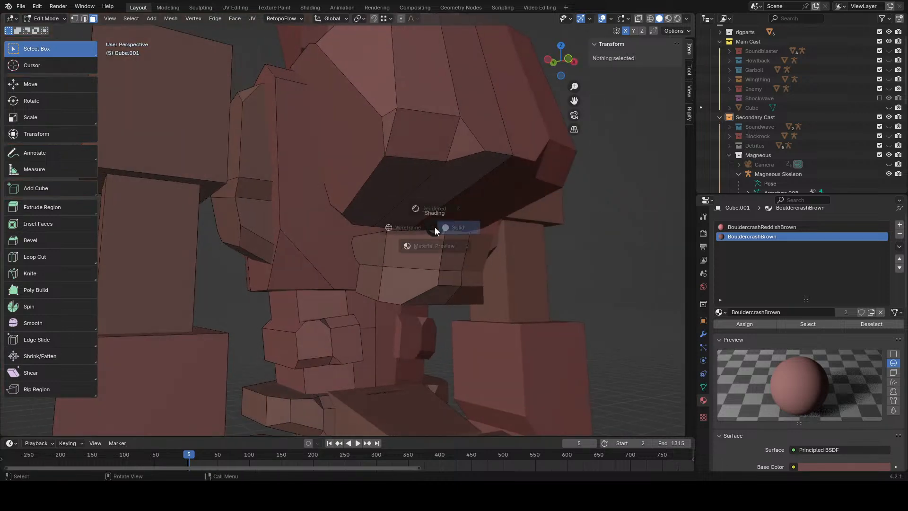
click(398, 227)
key(ctrl+z)
shift+click(408, 172)
key(z)
key(x)
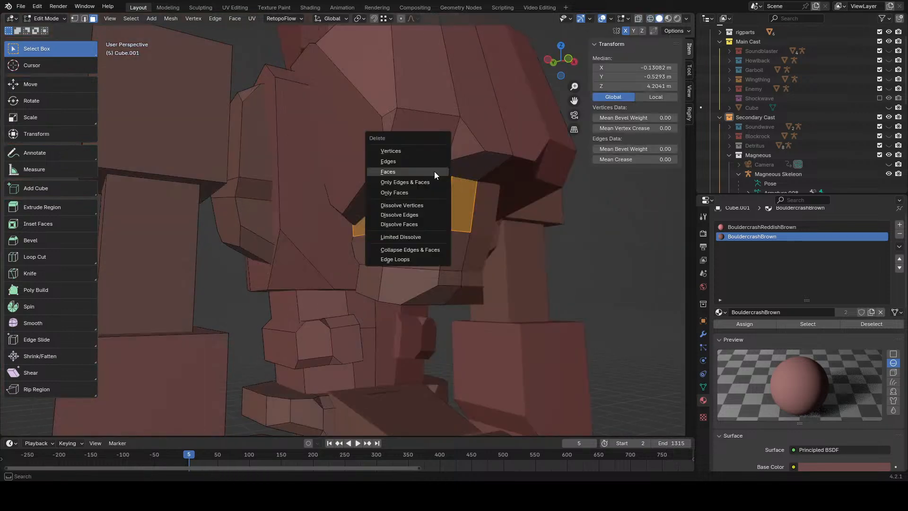
click(427, 174)
- Raise the open upper edge loop of the lower back block by about 0.187 m along Z
click(85, 18)
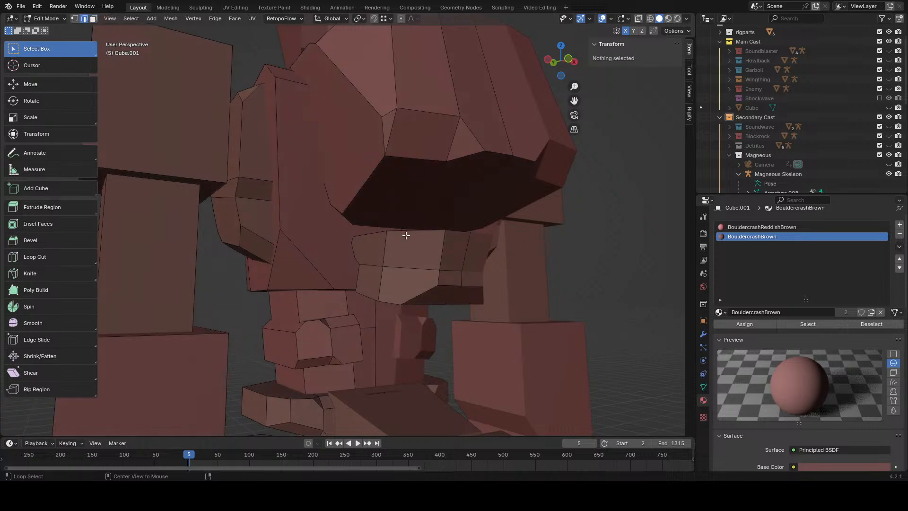
click(445, 243)
key(g)
key(z)
click(451, 190)
middle_drag(451, 190, 355, 205)
scroll(368, 235, down, 5)
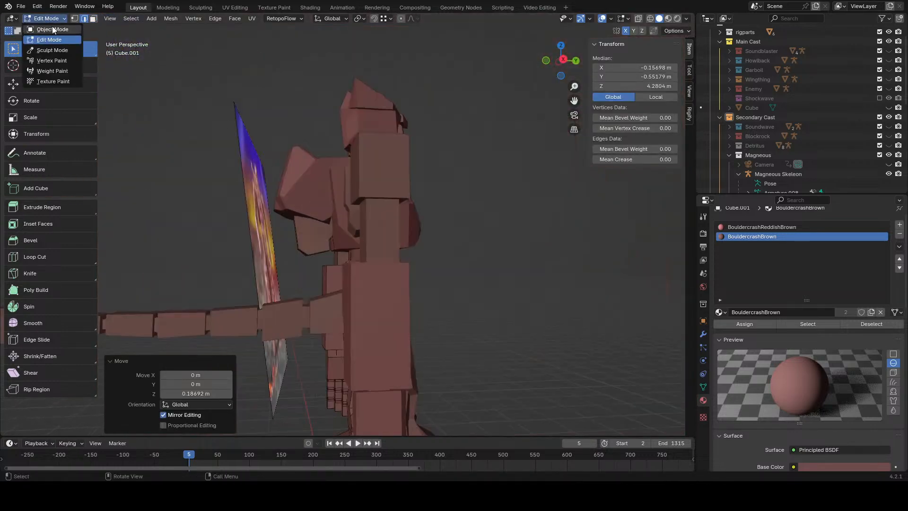
- Switch to Object Mode and examine the character's front, side and upper back
click(53, 30)
middle_drag(213, 66, 303, 226)
scroll(364, 227, up, 2)
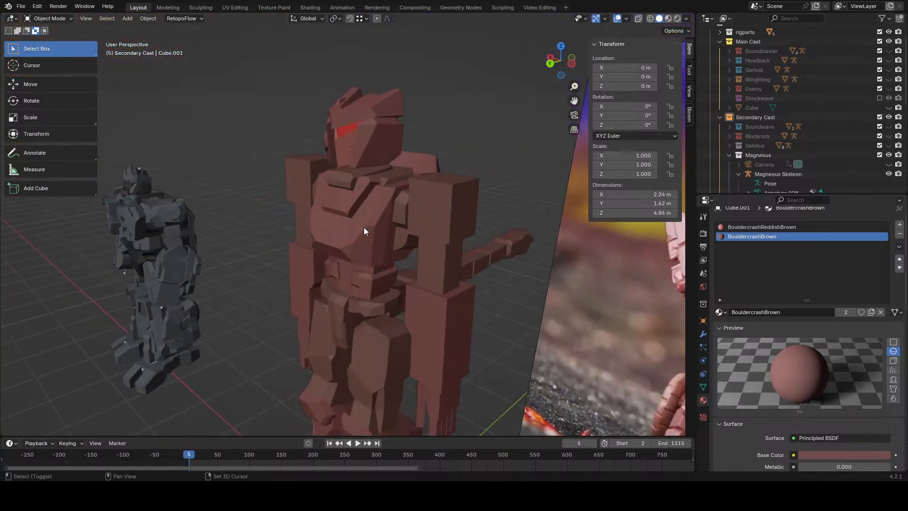
middle_drag(364, 231, 448, 247)
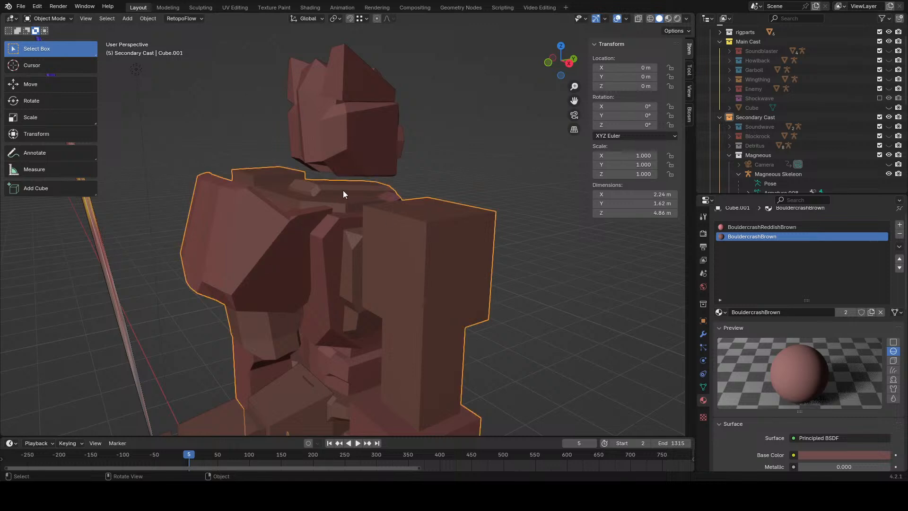
scroll(344, 194, up, 2)
- Return to mesh editing and select the upper centre edge of the collar piece below the head
key(Tab)
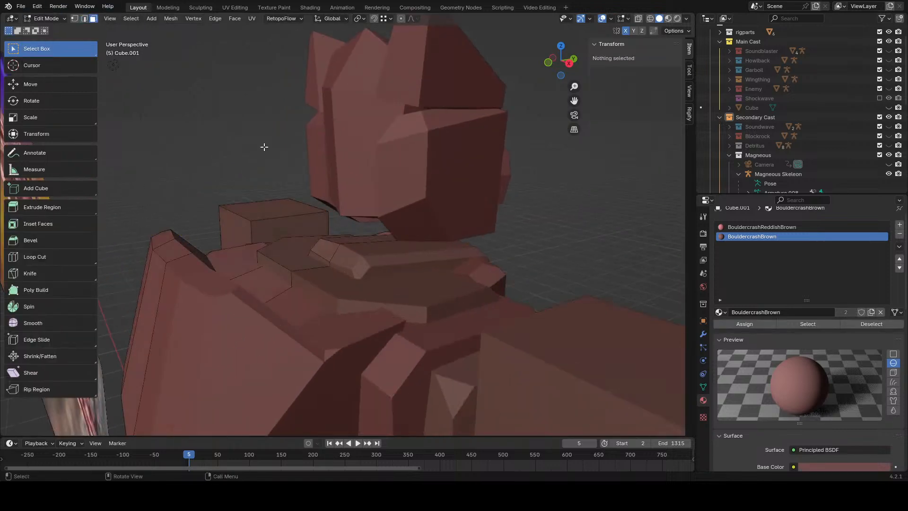
middle_drag(264, 146, 430, 231)
click(352, 278)
click(84, 20)
click(409, 240)
- Try raising a duplicate of the selected collar edge along Z, and undo it
key(shift+d)
right_click(430, 230)
key(g)
key(z)
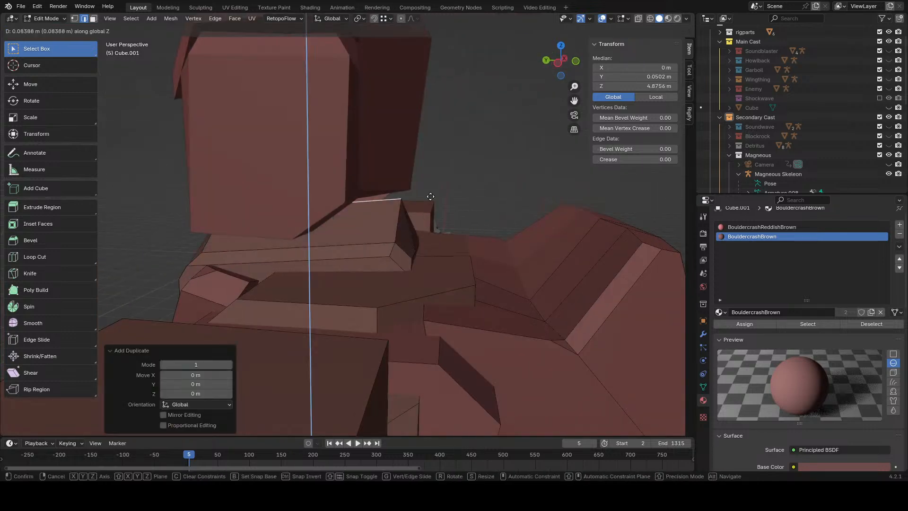
click(431, 191)
key(ctrl+z)
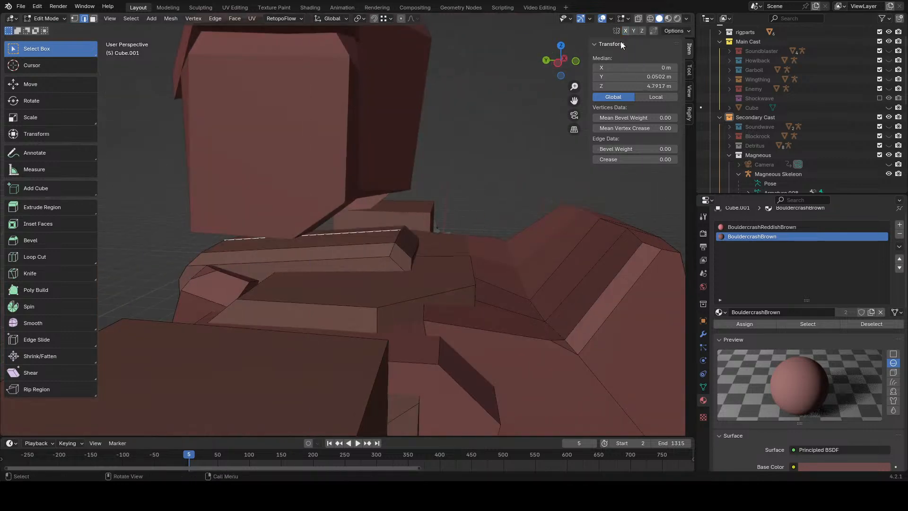
- Duplicate the collar edge, raise the copy about 0.121 m along Z, and resize it into a shorter neck edge under the head
key(shift+d)
right_click(525, 177)
key(g)
key(z)
click(482, 166)
key(shift+z)
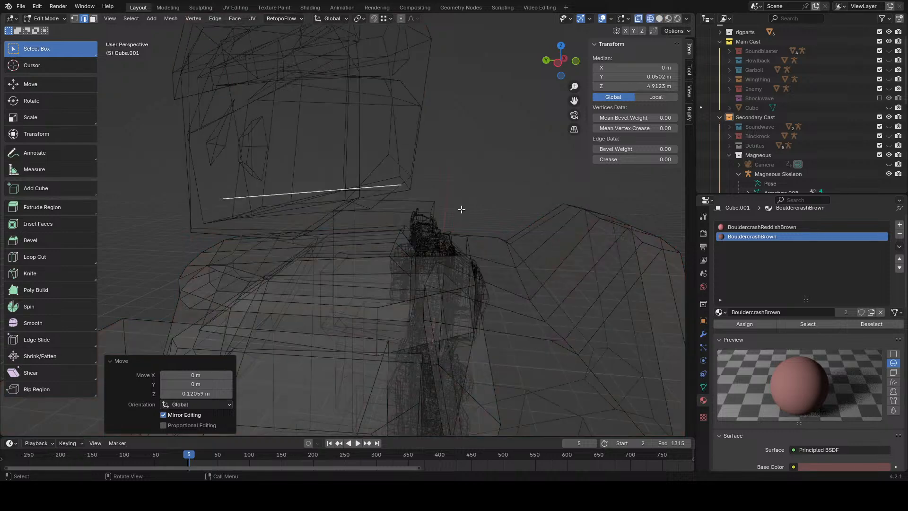
click(410, 183)
middle_drag(421, 183, 416, 206)
click(459, 216)
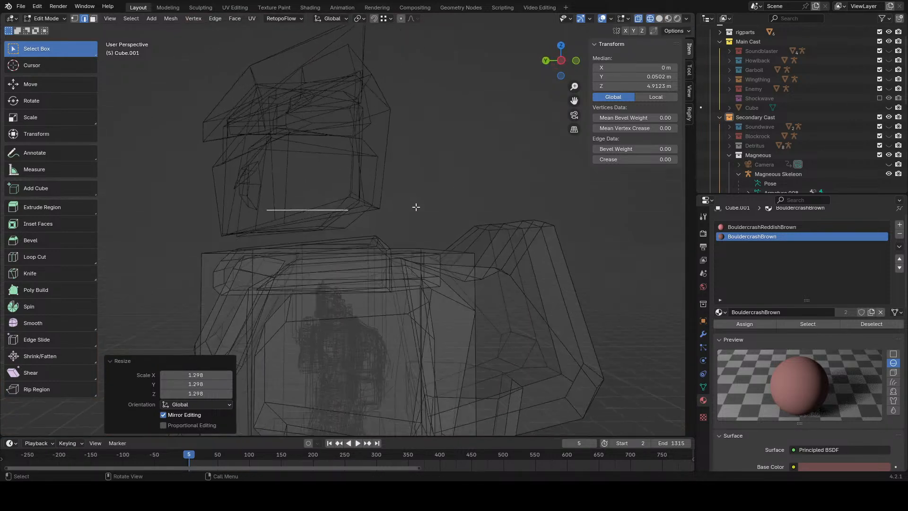
click(416, 206)
- Extrude the neck edge about 0.194 m downward along Z to form a vertical face, and return to solid shading
key(e)
right_click(412, 218)
key(g)
key(z)
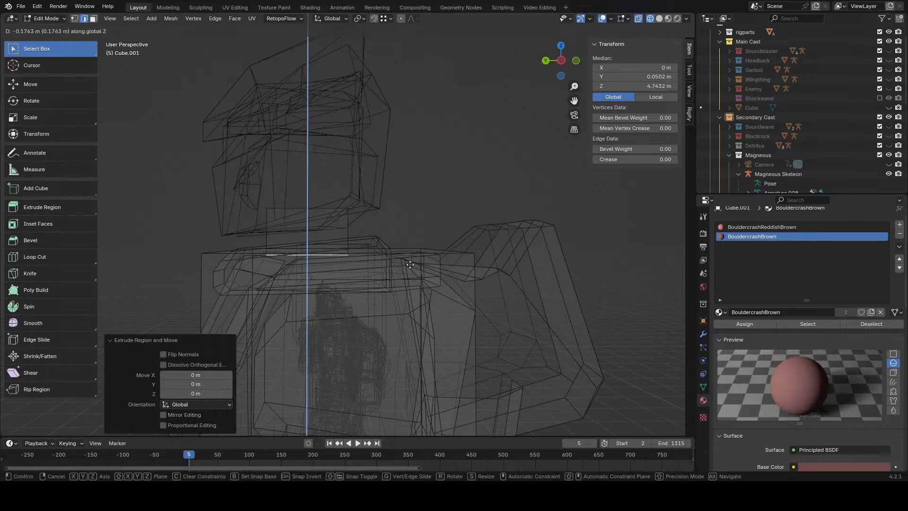
click(410, 269)
mouse_move(410, 269)
middle_down()
mouse_move(458, 231)
mouse_move(382, 236)
middle_up()
scroll(381, 236, up, 3)
key(z)
click(410, 236)
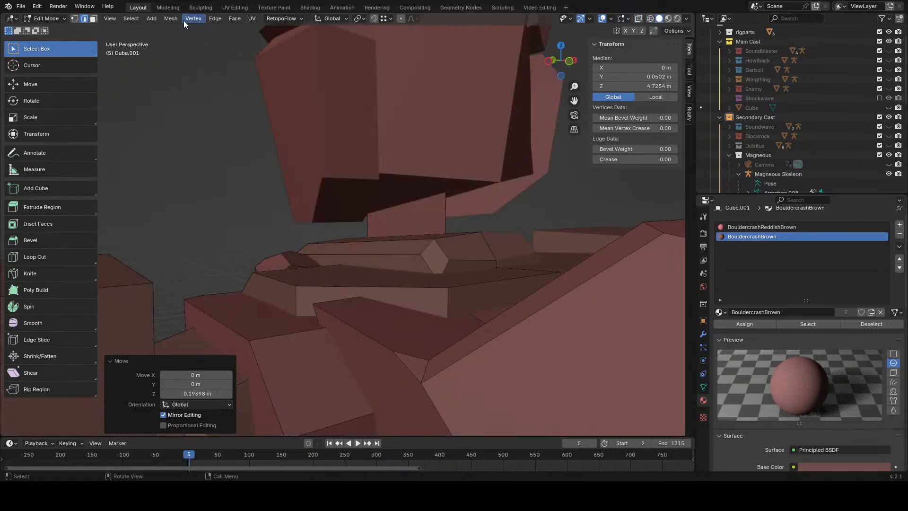
- Select the new neck face and give it the BouldercrashBrown material
click(93, 20)
click(441, 211)
middle_drag(440, 210, 479, 234)
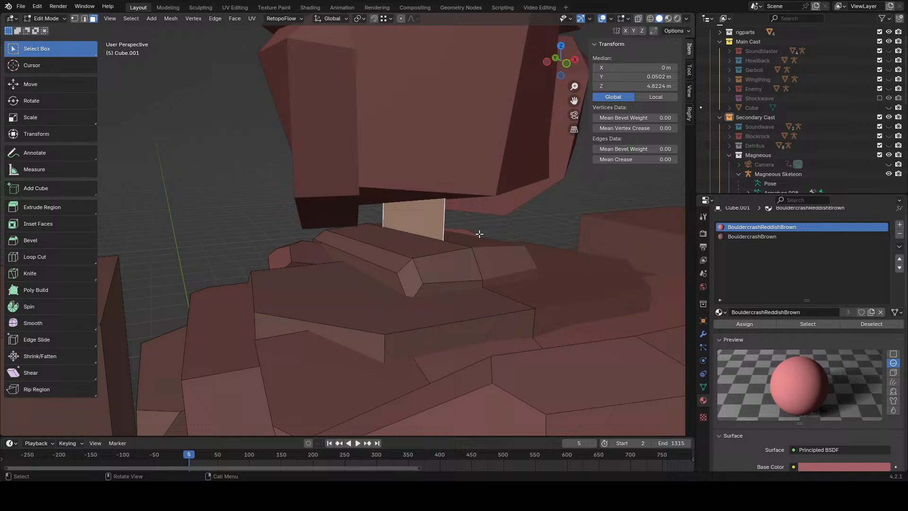
click(749, 237)
- Extrude the neck face sideways about 0.105 m and scale its outer end to 0.589 along Y
key(g)
key(z)
key(z)
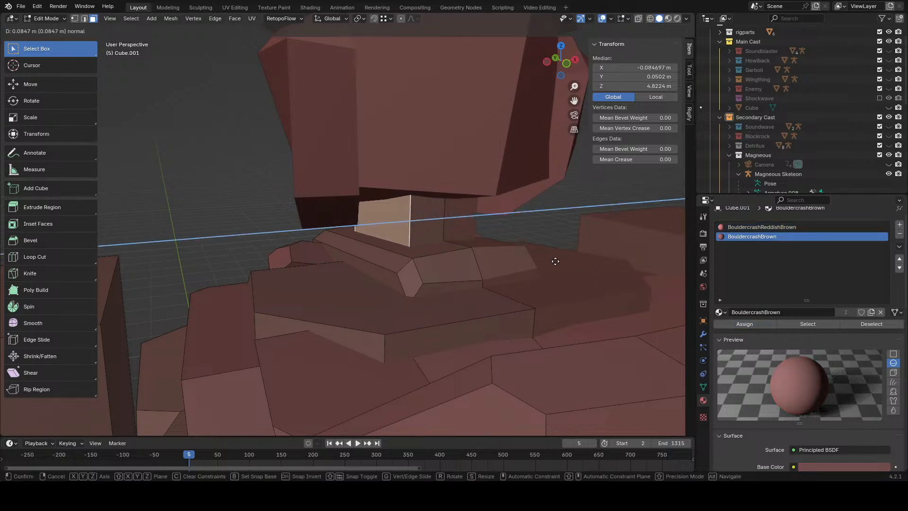
click(549, 262)
middle_drag(548, 262, 556, 283)
key(s)
click(465, 280)
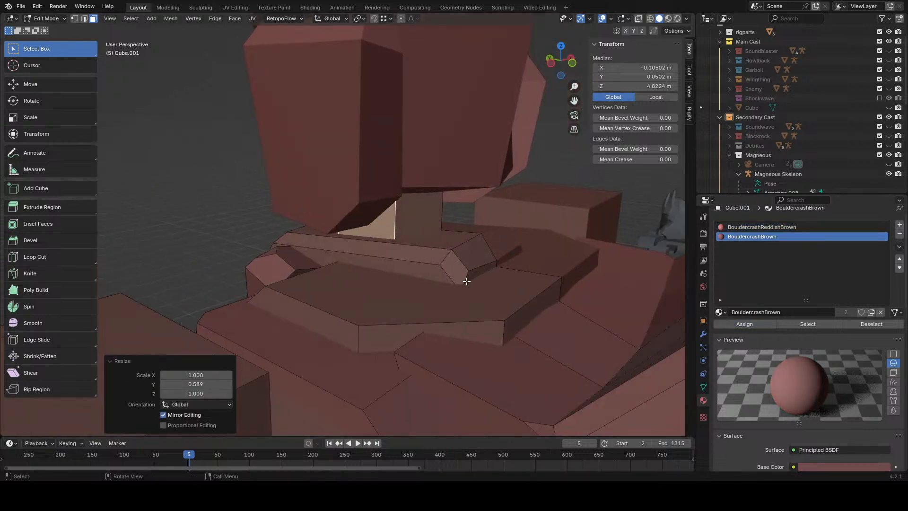
click(563, 210)
- Delete the neck block's inner face on the mirror plane, working in wireframe shading
middle_drag(563, 210, 461, 224)
scroll(461, 225, down, 4)
middle_drag(565, 258, 358, 242)
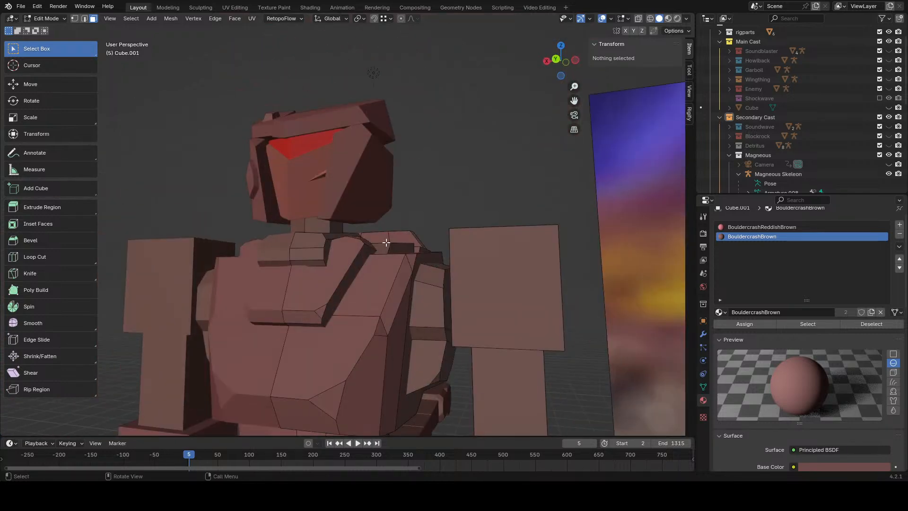
scroll(357, 241, up, 5)
click(298, 239)
click(286, 229)
middle_drag(286, 229, 236, 244)
key(x)
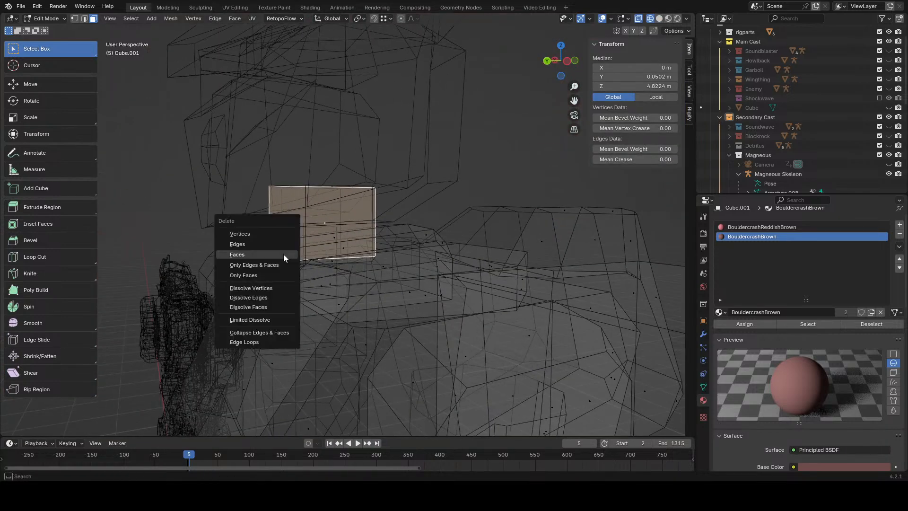
click(303, 261)
key(x)
click(315, 230)
- Select the neck's face loop and move it about -0.04 m along Y in solid shading
alt+click(305, 234)
key(z)
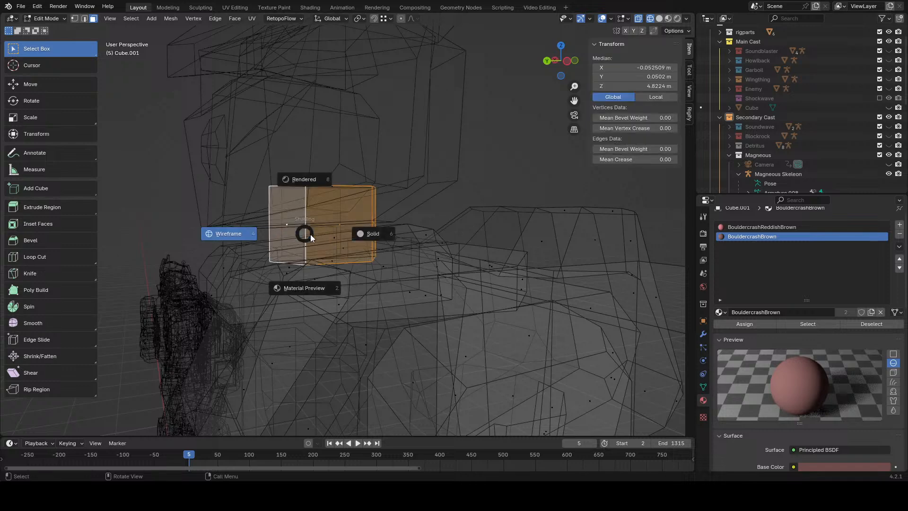
click(364, 235)
key(g)
mouse_move(522, 258)
middle_down()
mouse_move(476, 265)
mouse_move(543, 253)
middle_up()
key(y)
click(491, 270)
scroll(518, 237, down, 5)
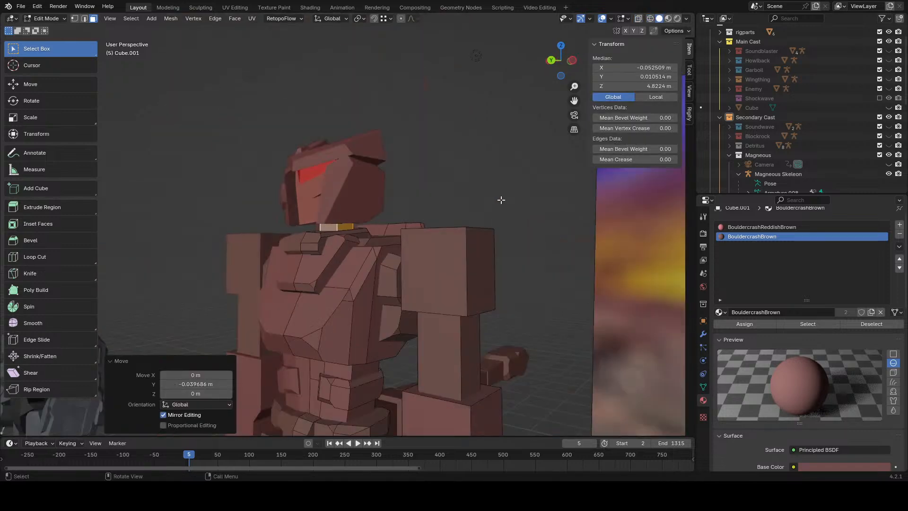
click(501, 199)
- Bevel the upper inner edge of the shoulder block, using the reference image for comparison
scroll(501, 199, down, 4)
middle_drag(501, 199, 565, 151)
middle_drag(485, 176, 354, 207)
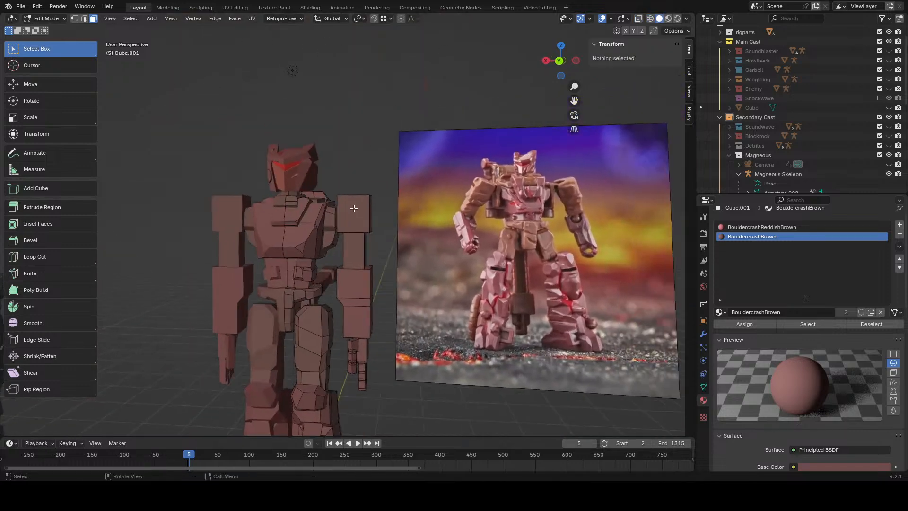
scroll(354, 208, up, 3)
middle_drag(195, 56, 345, 192)
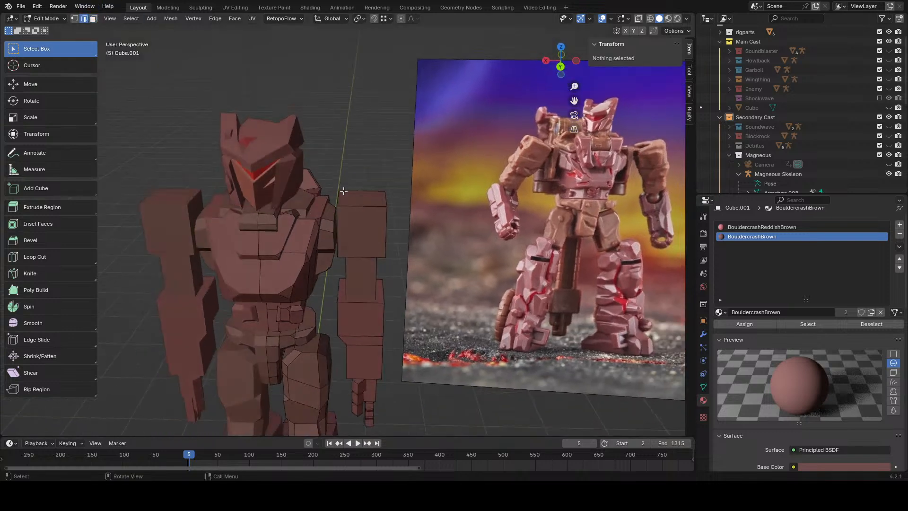
click(343, 195)
click(216, 19)
click(234, 38)
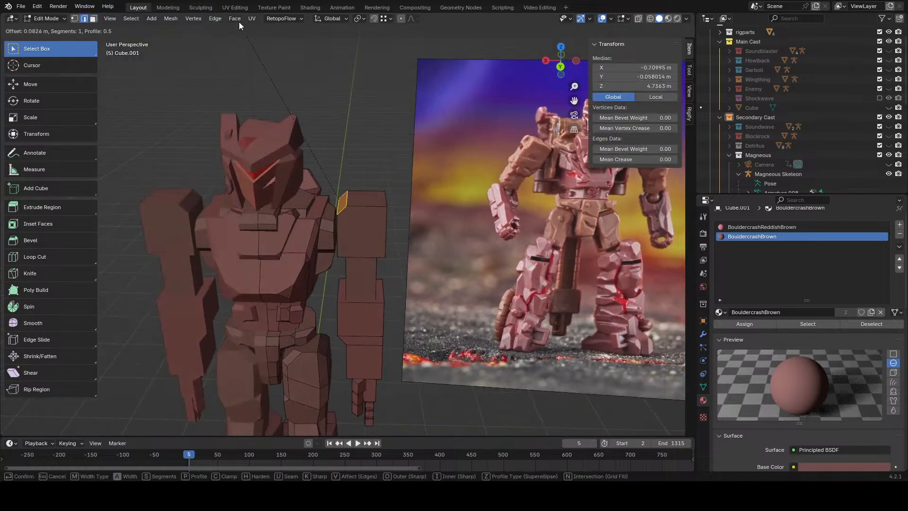
click(243, 15)
- Bevel the shoulder block's lower outer edge and the upper arm's outer vertical edge with a width of 0.0534 m
middle_drag(362, 149, 381, 208)
click(380, 209)
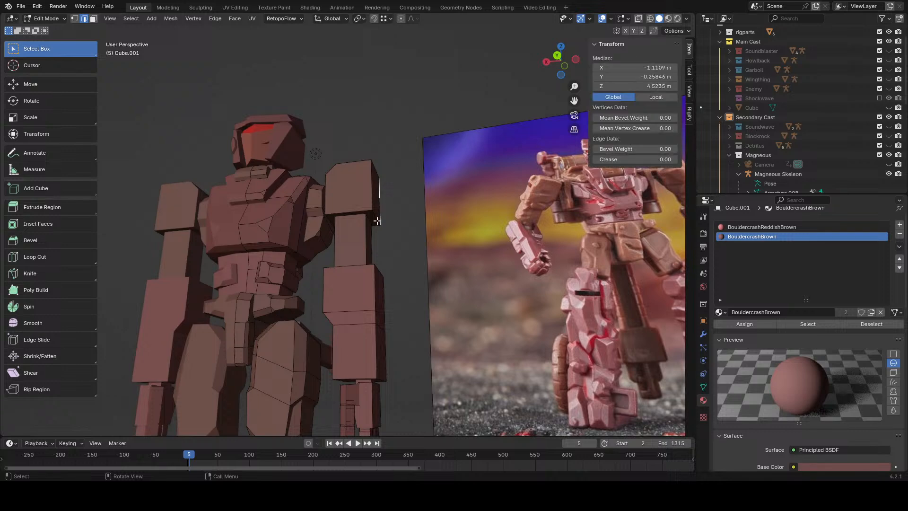
scroll(407, 238, up, 3)
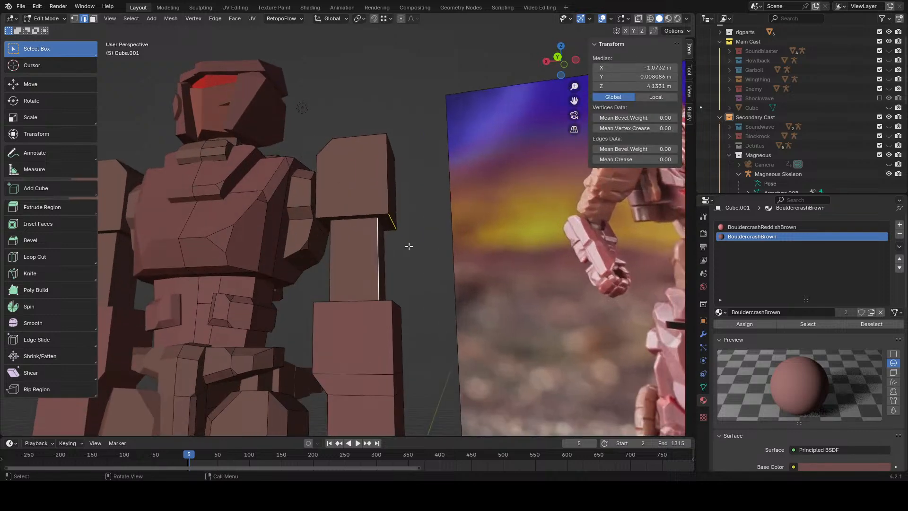
click(212, 19)
click(234, 38)
click(251, 18)
scroll(341, 74, down, 3)
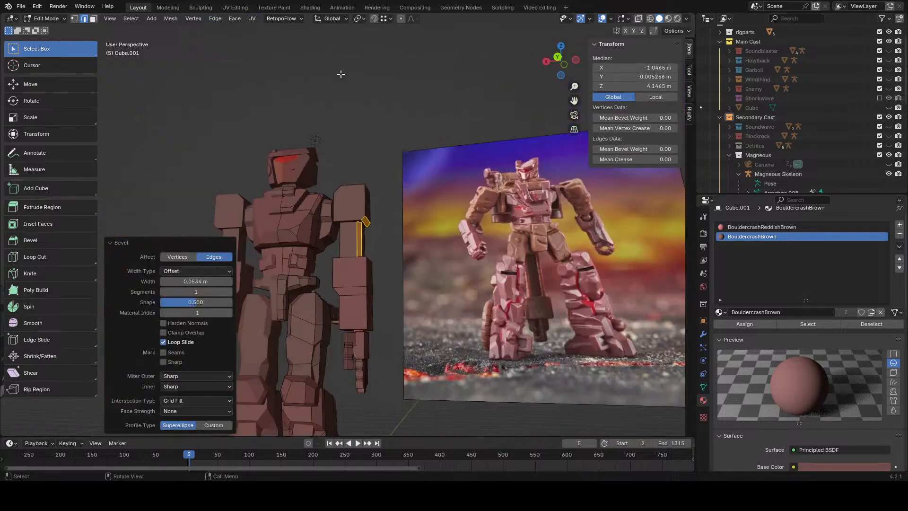
scroll(340, 74, down, 2)
- Add two loop cuts around the upper arm, scaling the upper one narrower and the lower one slightly wider
middle_drag(340, 74, 402, 93)
click(377, 214)
middle_drag(487, 213, 450, 234)
scroll(450, 234, up, 4)
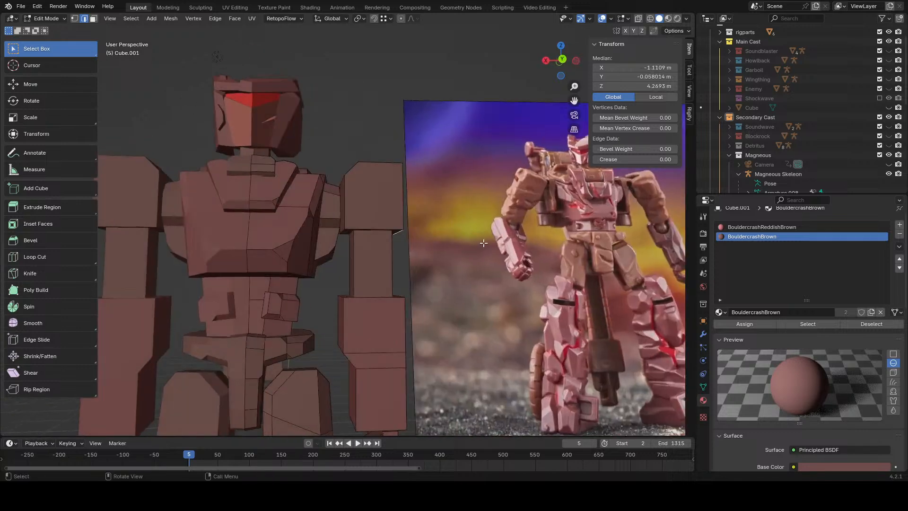
click(450, 234)
scroll(131, 224, up, 2)
drag(394, 276, 400, 255)
key(s)
click(499, 282)
drag(403, 304, 403, 306)
key(s)
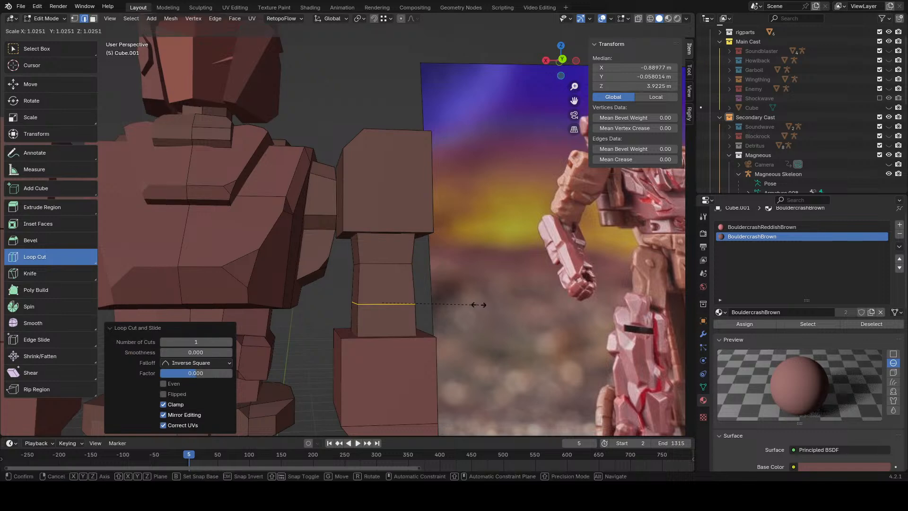
click(479, 305)
- Bevel the upper arm's vertical edges with a width of 0.0471 m
click(411, 310)
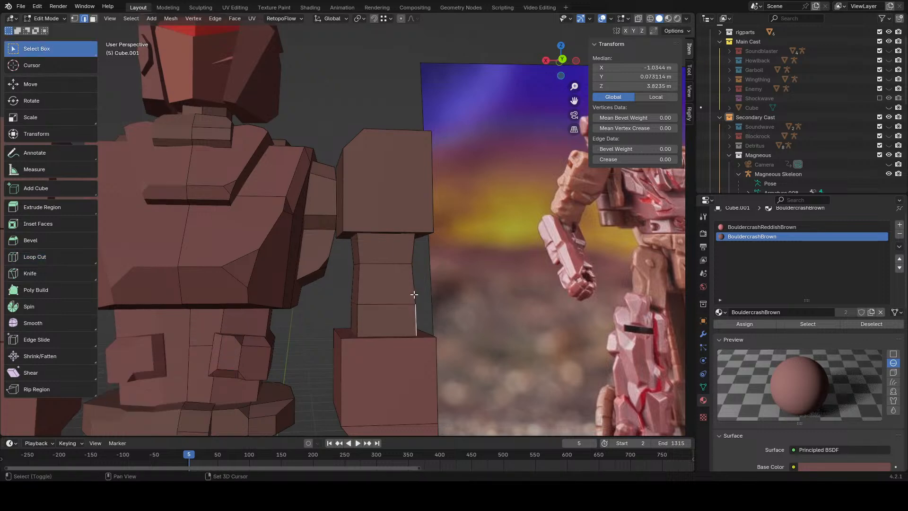
mouse_move(363, 253)
middle_down()
mouse_move(385, 361)
mouse_move(432, 260)
mouse_move(362, 242)
middle_up()
shift+click(351, 284)
shift+middle_drag(382, 326, 357, 298)
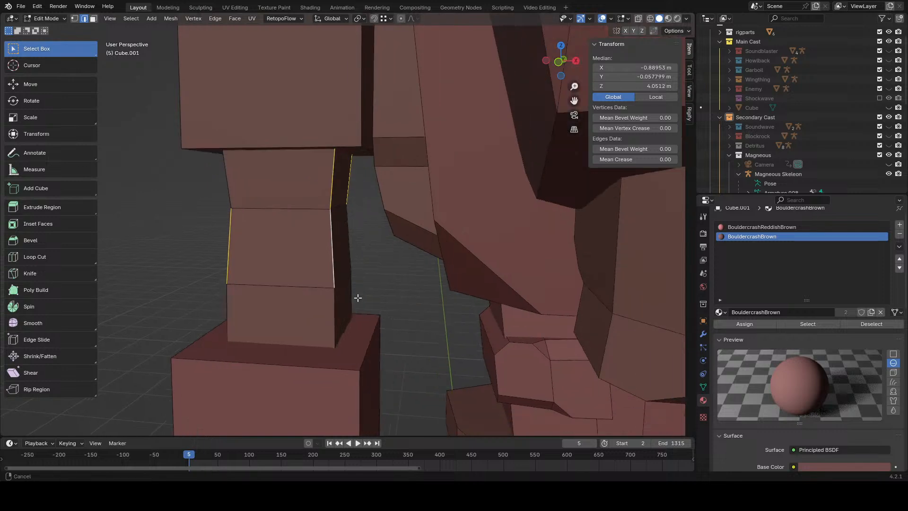
click(221, 18)
click(233, 40)
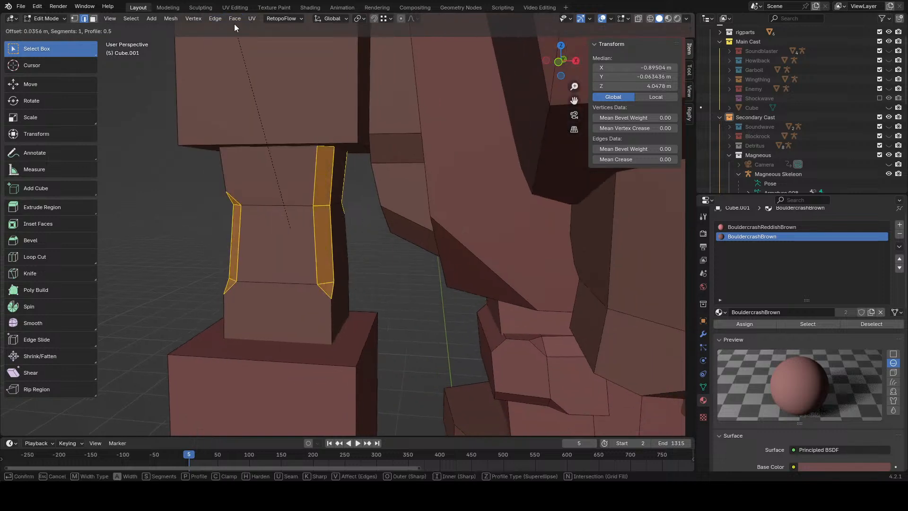
click(234, 19)
middle_drag(283, 118, 470, 161)
scroll(344, 141, down, 5)
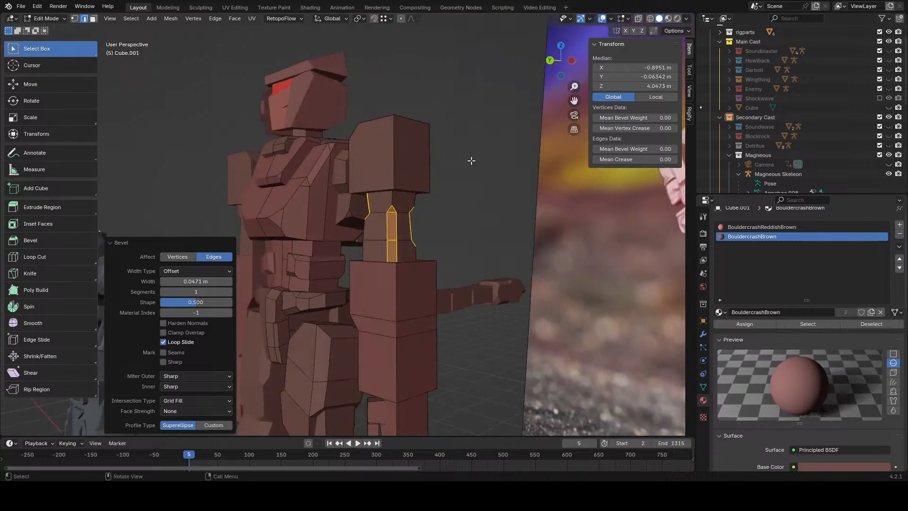
click(470, 160)
- Duplicate the forearm's two outer front corner vertices, offset them about 0.085 m along Y, and join them with an edge scaled by 1.198
middle_drag(331, 190, 392, 218)
scroll(426, 203, down, 3)
scroll(442, 196, up, 2)
scroll(426, 201, up, 1)
scroll(392, 218, up, 2)
shift+middle_drag(392, 218, 411, 201)
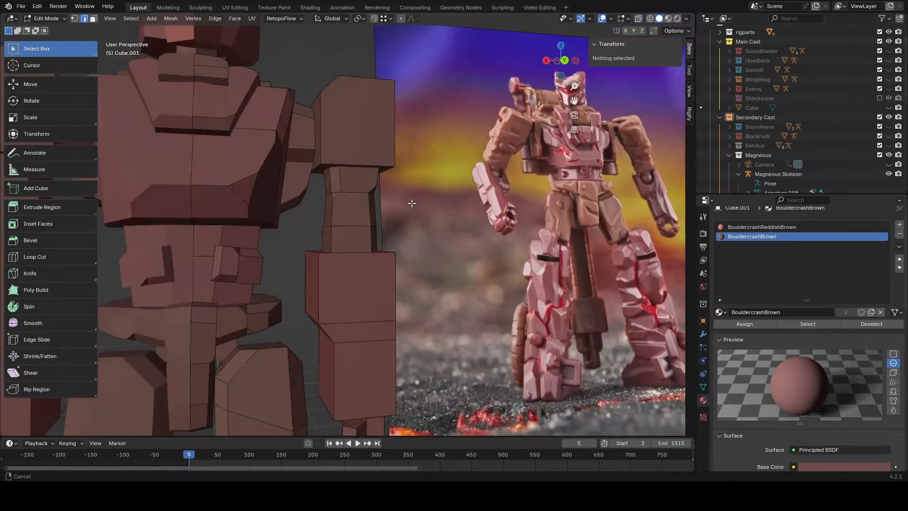
shift+middle_drag(410, 274, 363, 227)
click(362, 247)
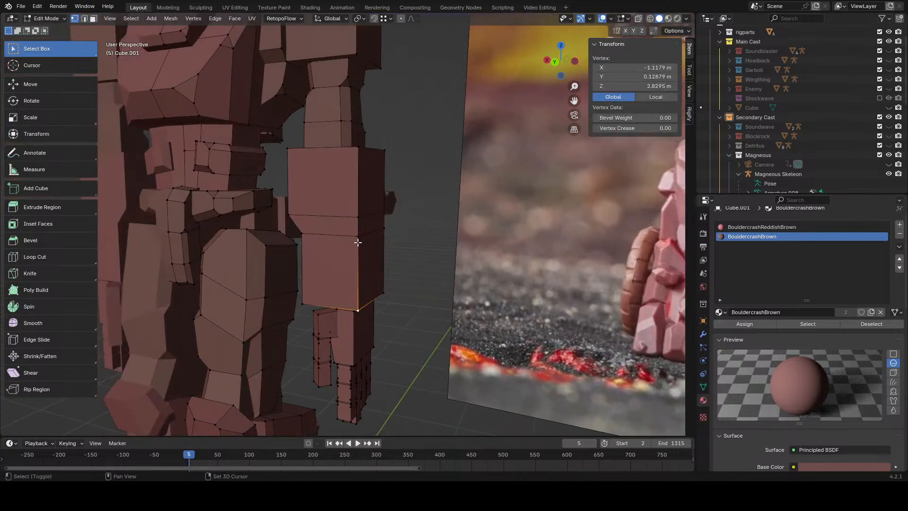
middle_drag(382, 163, 461, 242)
key(g)
click(442, 249)
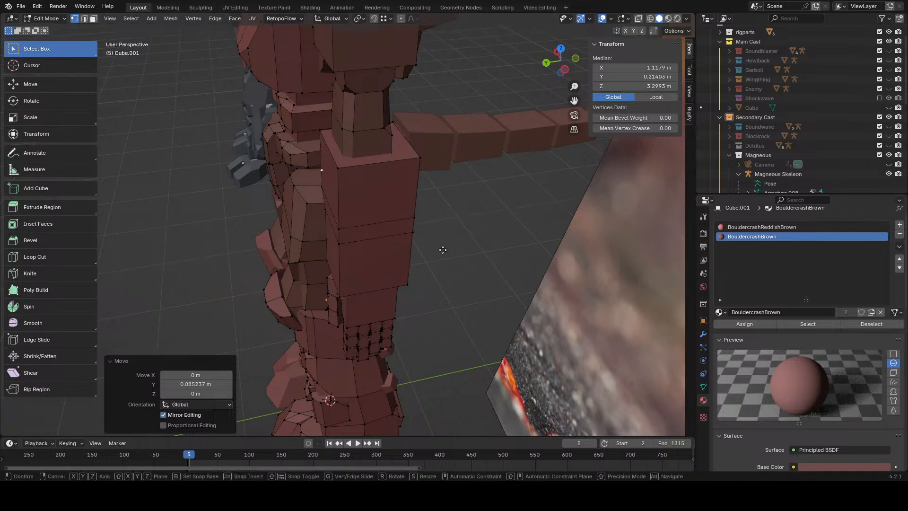
key(g)
middle_click(466, 249)
right_click(485, 250)
key(f)
click(390, 143)
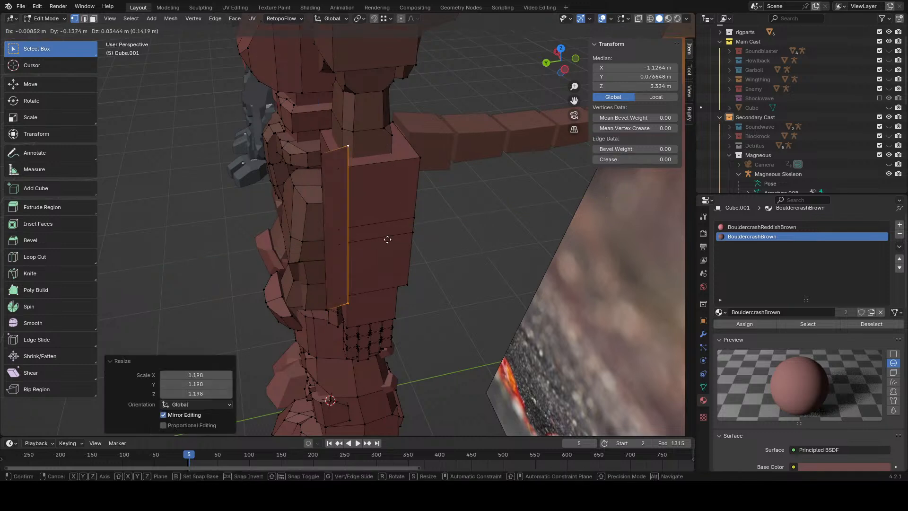
- Extrude the new edge about -0.497 m along Y to form a flat plate beside the forearm
key(e)
key(y)
click(467, 210)
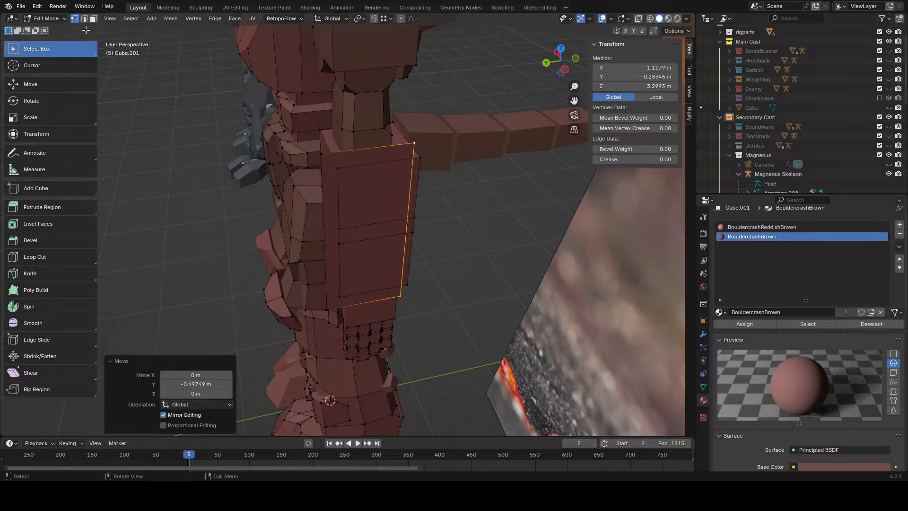
- Position the plate face against the forearm's outer side along X and Z, and extrude it into a slab
click(109, 19)
click(93, 19)
click(332, 204)
middle_drag(251, 229, 340, 241)
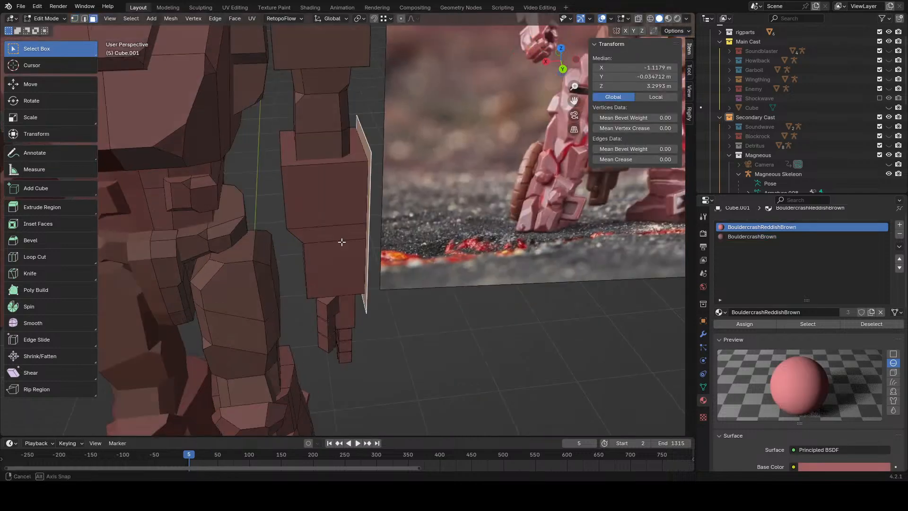
key(g)
key(y)
right_click(452, 258)
key(g)
key(x)
click(444, 259)
key(g)
middle_drag(445, 259, 383, 233)
key(z)
click(453, 228)
key(e)
click(456, 229)
click(412, 274)
- Add a loop cut across the middle of the forearm slab and move it slightly outward along X
middle_drag(314, 252, 327, 276)
click(367, 237)
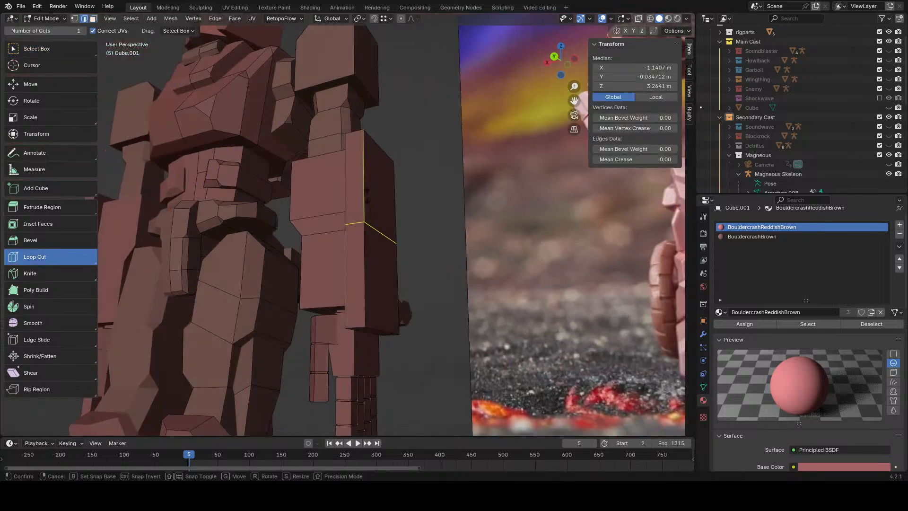
click(554, 61)
key(g)
key(y)
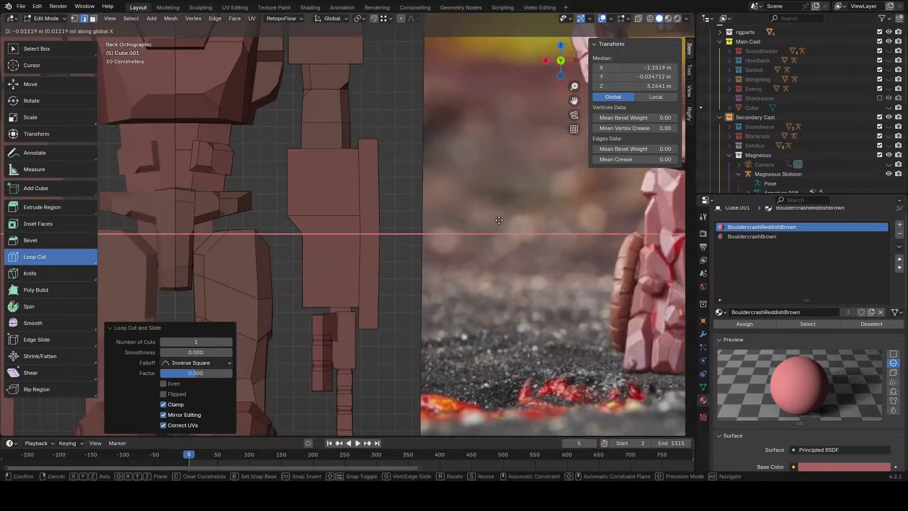
click(500, 221)
- Add a loop cut in each half of the slab and move both outward along X, the lower one by about -0.0056 m
click(385, 187)
key(g)
key(x)
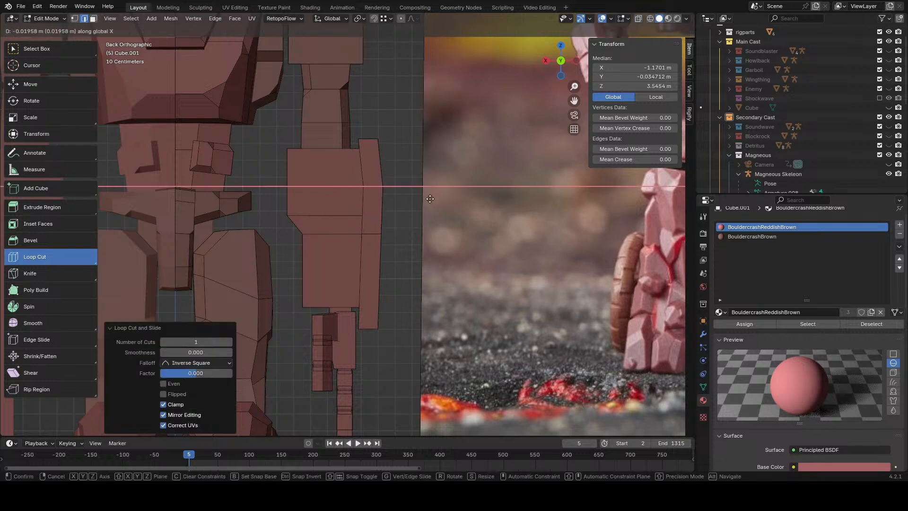
click(429, 199)
click(386, 294)
key(g)
key(x)
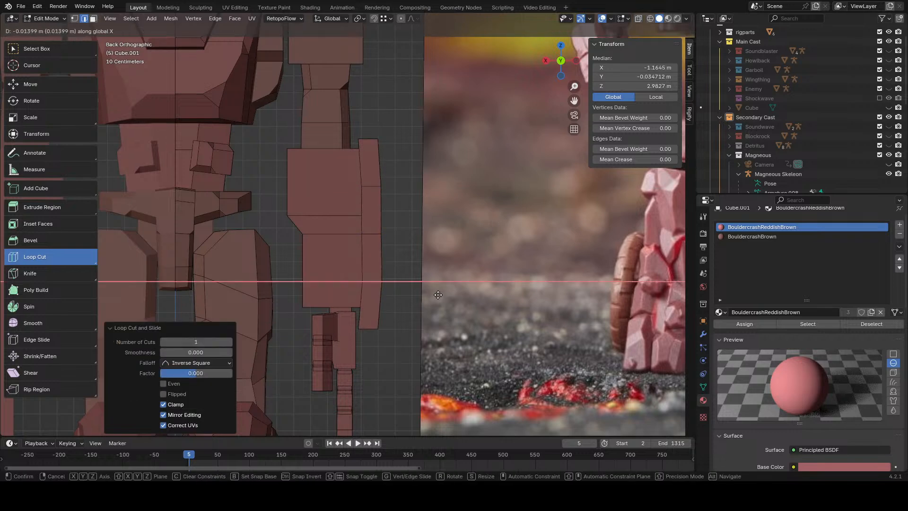
click(437, 294)
- In left orthographic view, rotate the slab's lower loop 11.5° and its upper loop -3.63°, and scale the upper loop slightly
middle_drag(436, 294, 554, 253)
click(563, 56)
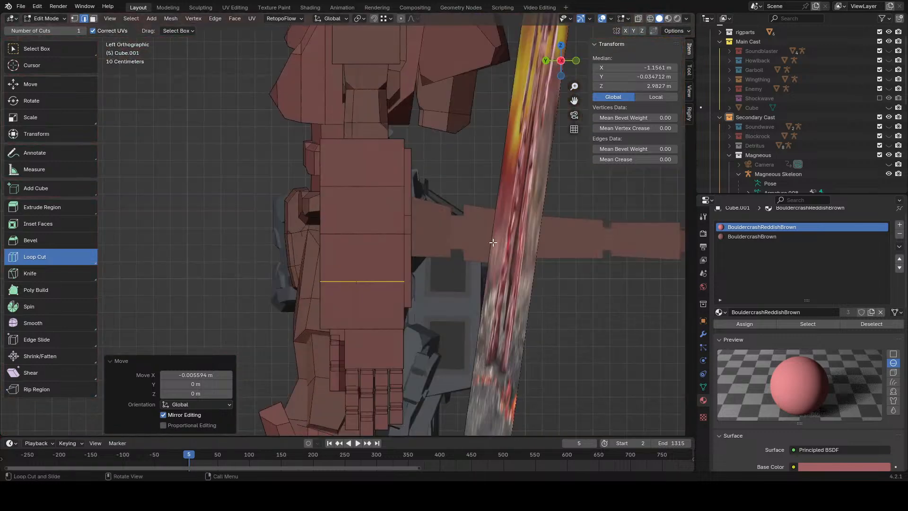
key(r)
click(497, 268)
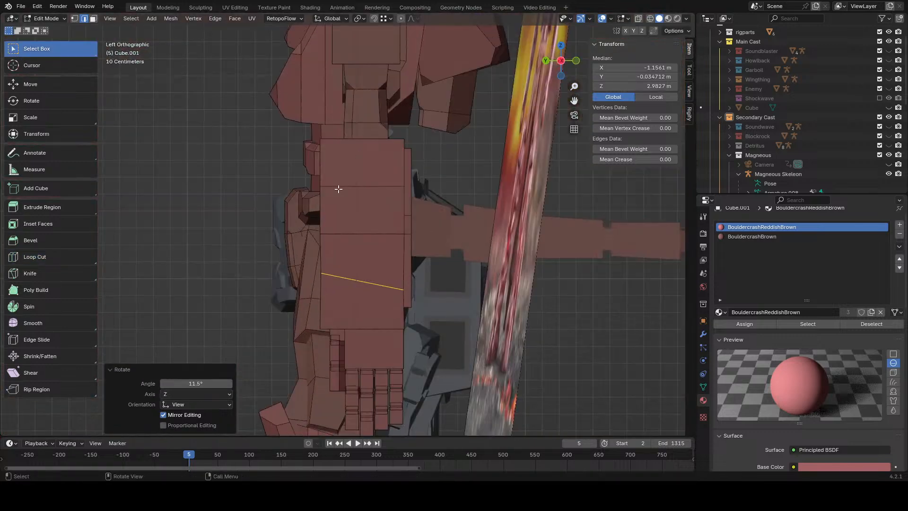
click(339, 189)
key(r)
click(513, 213)
key(s)
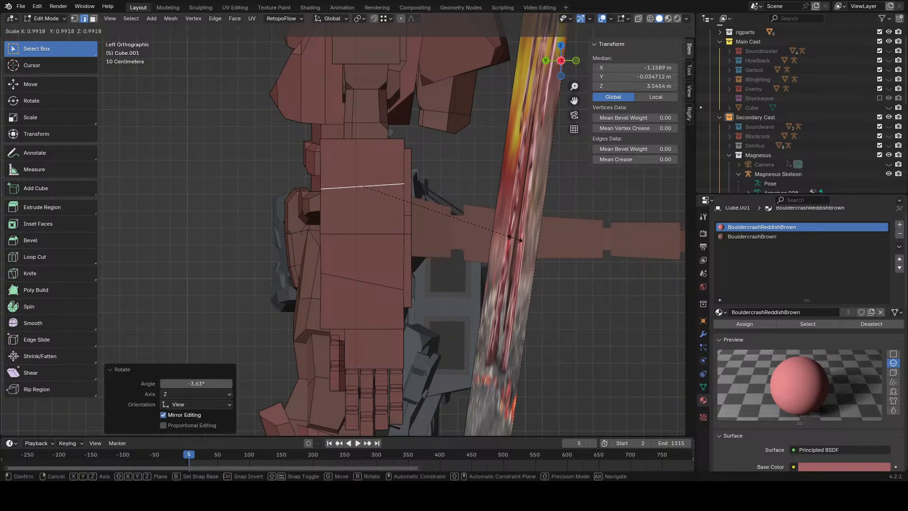
click(510, 237)
middle_drag(510, 238, 575, 241)
scroll(529, 242, down, 4)
click(488, 241)
- Bevel the upper front corner edge of the forearm slab
middle_drag(461, 242, 451, 264)
scroll(451, 264, up, 3)
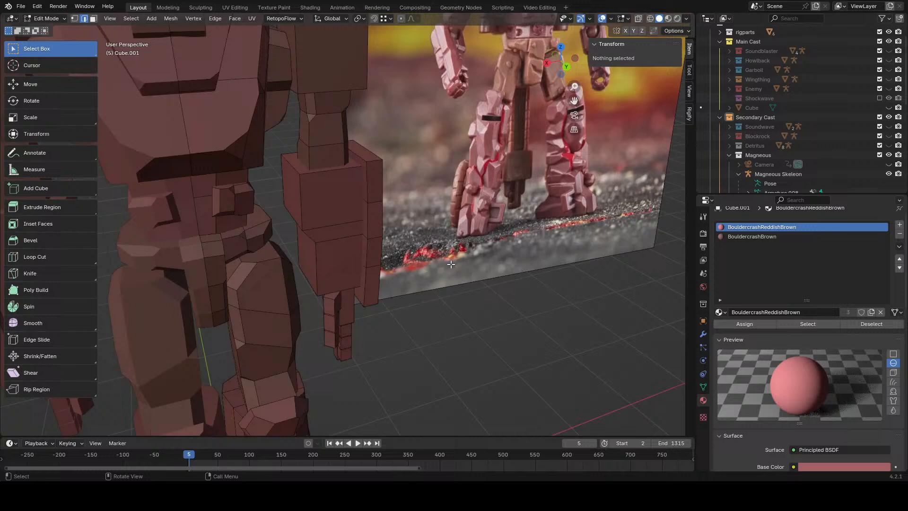
click(372, 166)
click(214, 19)
click(235, 39)
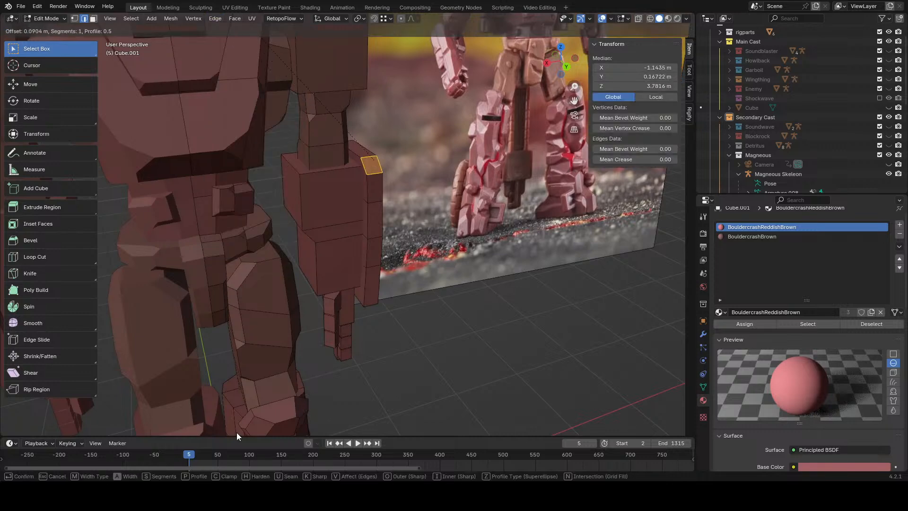
click(236, 429)
click(449, 411)
- Bevel the lower front corner edge of the forearm slab with a width of 0.181 m
middle_drag(454, 400, 354, 215)
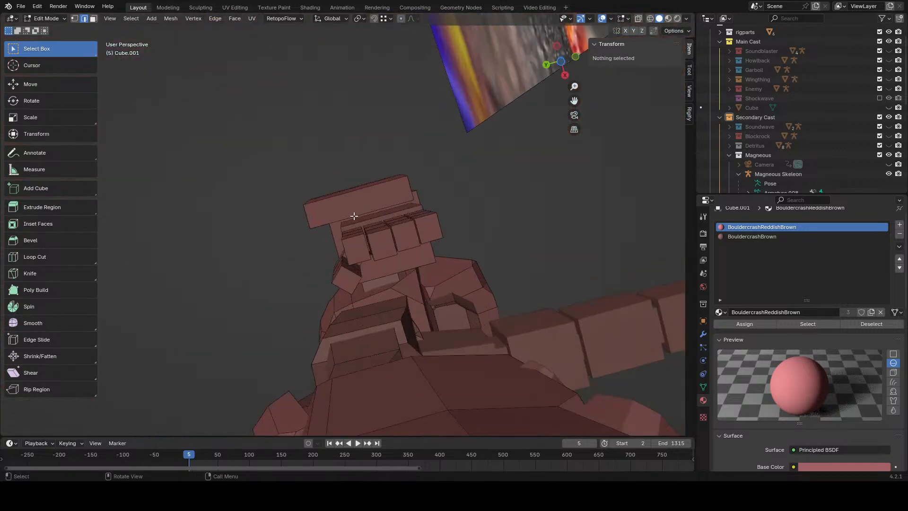
click(285, 220)
middle_drag(285, 220, 349, 260)
click(213, 20)
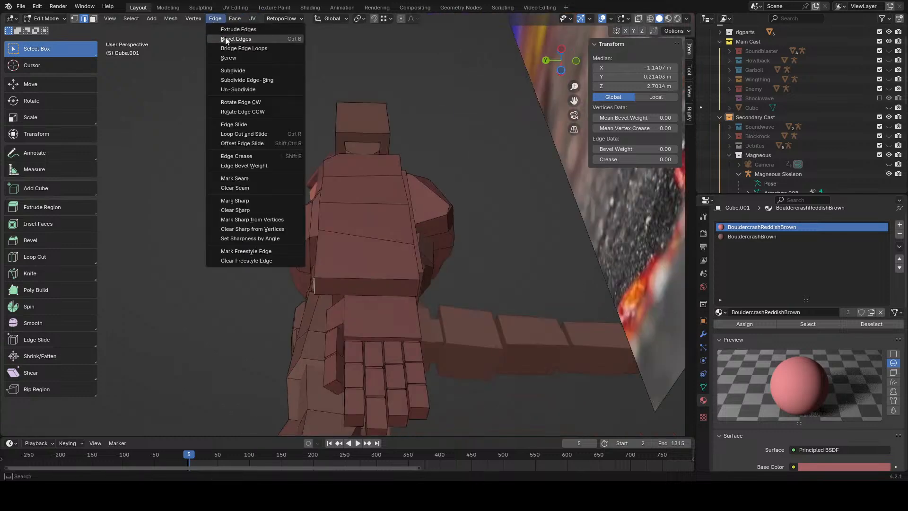
click(225, 37)
click(229, 420)
- Enlarge the slab's beveled lower corner face and adjust its position along Z and Y
middle_drag(397, 196, 378, 220)
key(s)
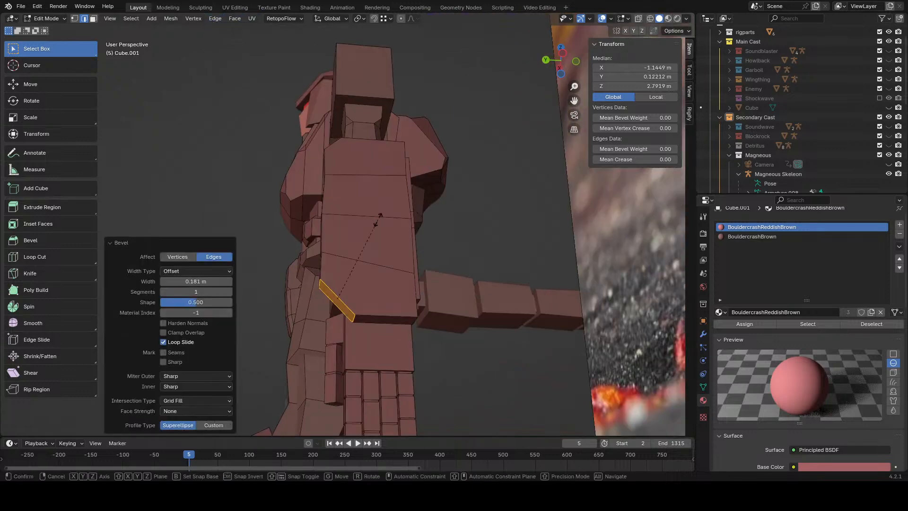
click(380, 152)
key(g)
key(z)
click(375, 158)
middle_drag(440, 322, 402, 281)
key(g)
key(y)
click(451, 345)
click(466, 349)
- Bevel the front and rear edges of the forearm slab's outer face, including the slanted lower front edge
click(397, 278)
shift+click(392, 240)
middle_drag(392, 240, 357, 310)
shift+click(316, 309)
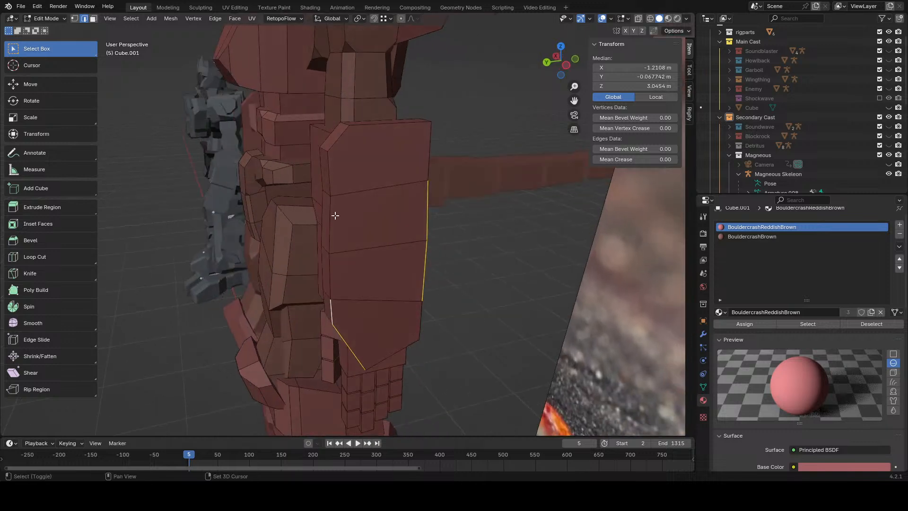
click(216, 19)
click(236, 39)
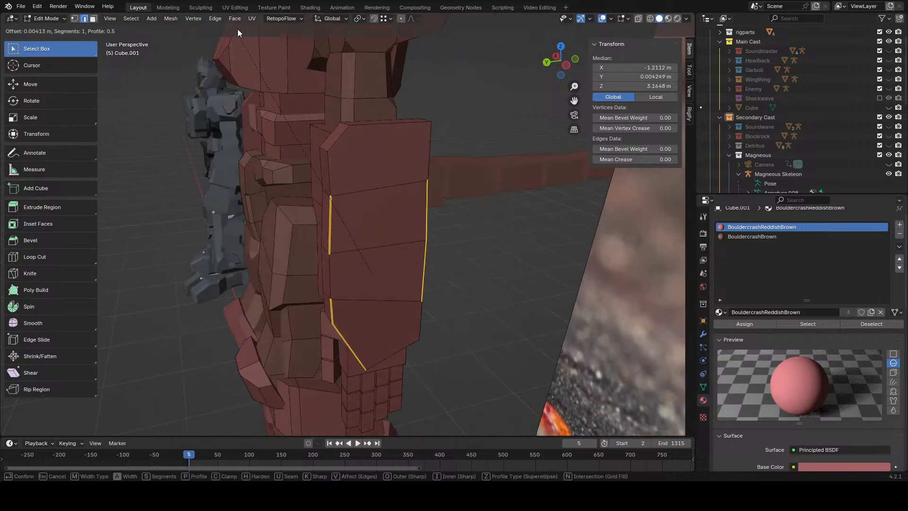
click(242, 16)
click(471, 182)
scroll(471, 182, down, 7)
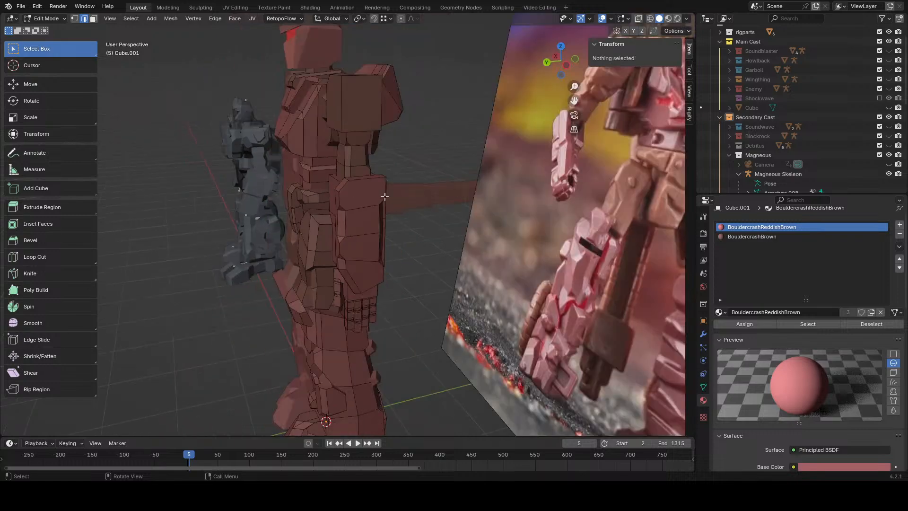
- Bevel the bottom front corner edge of the forearm slab with a width of about 0.07 m
middle_drag(203, 227, 296, 243)
click(297, 243)
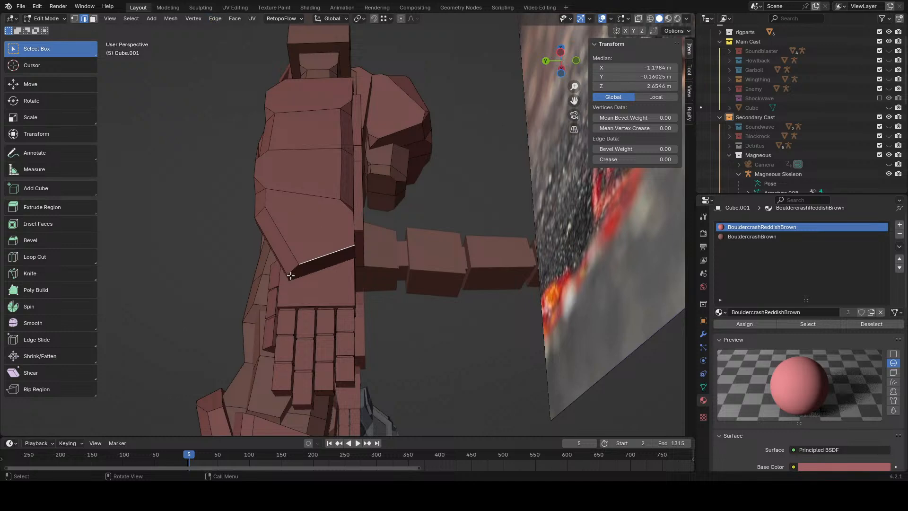
click(215, 18)
click(234, 39)
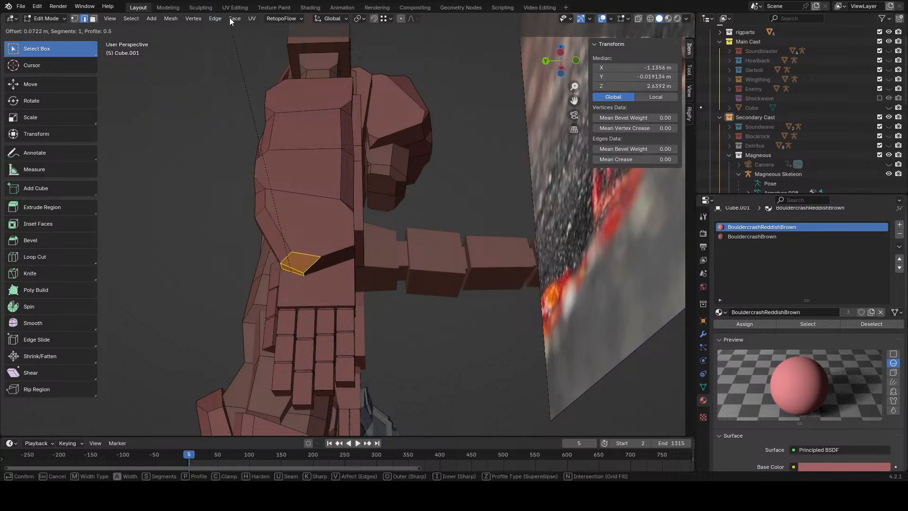
click(230, 18)
scroll(228, 142, down, 4)
click(225, 166)
- Try beveling the forearm's inner edges with a width of 0.115 m and compare the shape with the reference image
middle_drag(225, 166, 384, 203)
scroll(434, 202, down, 5)
scroll(326, 201, up, 2)
scroll(350, 187, up, 4)
click(351, 187)
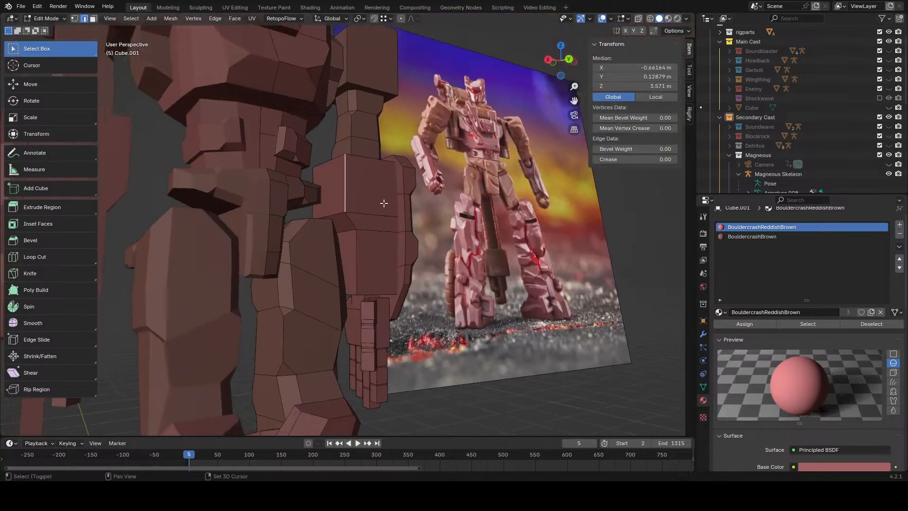
middle_drag(360, 242, 325, 243)
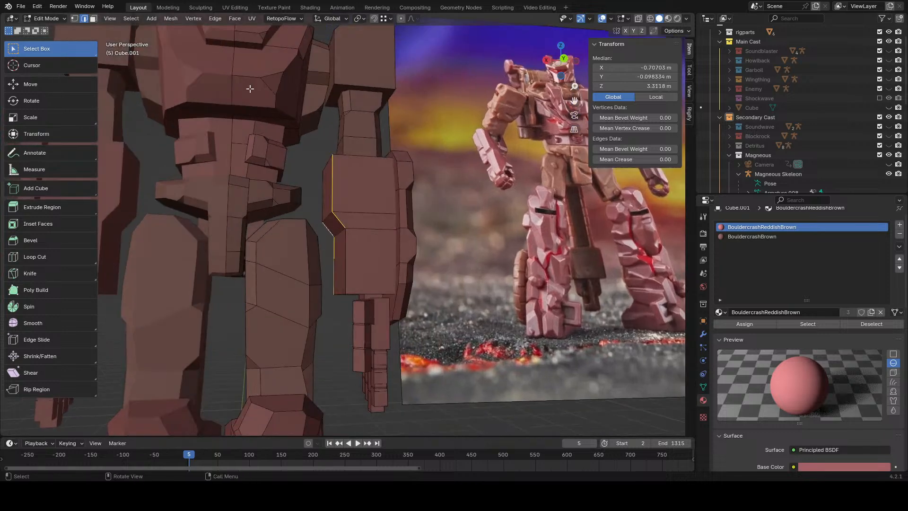
click(216, 18)
click(237, 39)
click(231, 18)
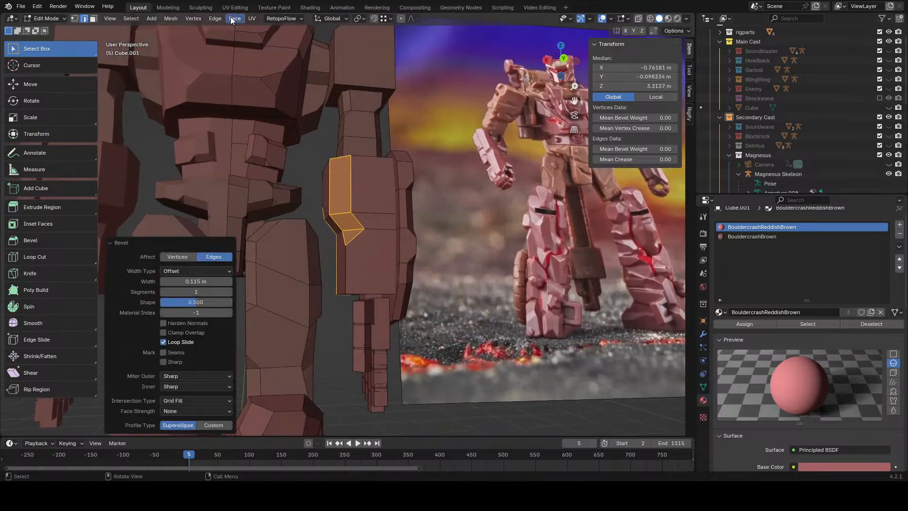
scroll(425, 175, down, 4)
middle_drag(446, 179, 489, 186)
click(512, 226)
middle_drag(512, 226, 466, 213)
scroll(416, 218, up, 4)
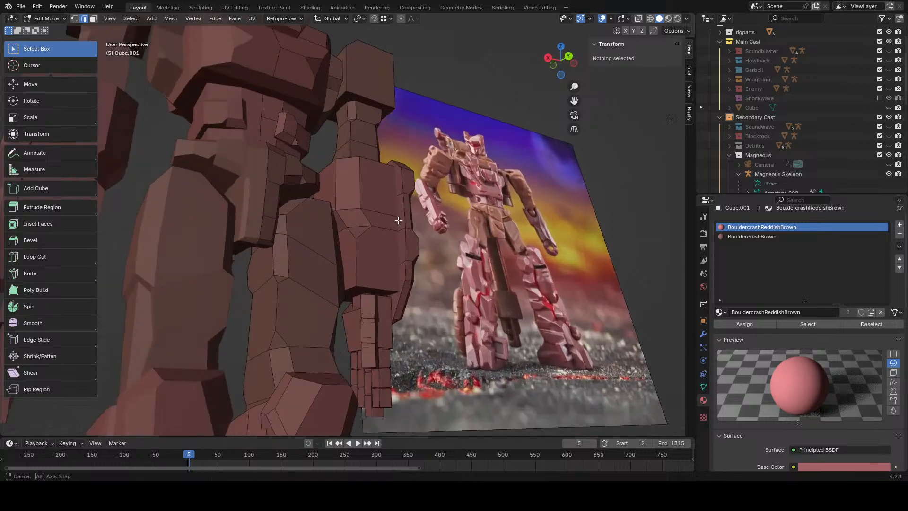
- Bevel the forearm's full inner edge outline, including the lower vertical edges, with a width of 0.112 m
middle_drag(397, 220, 367, 243)
alt+click(333, 242)
click(214, 19)
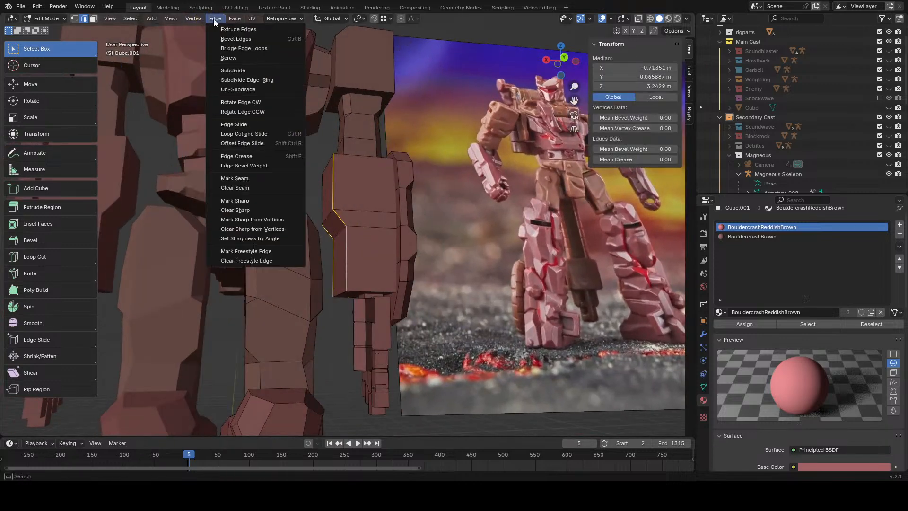
click(226, 38)
click(229, 15)
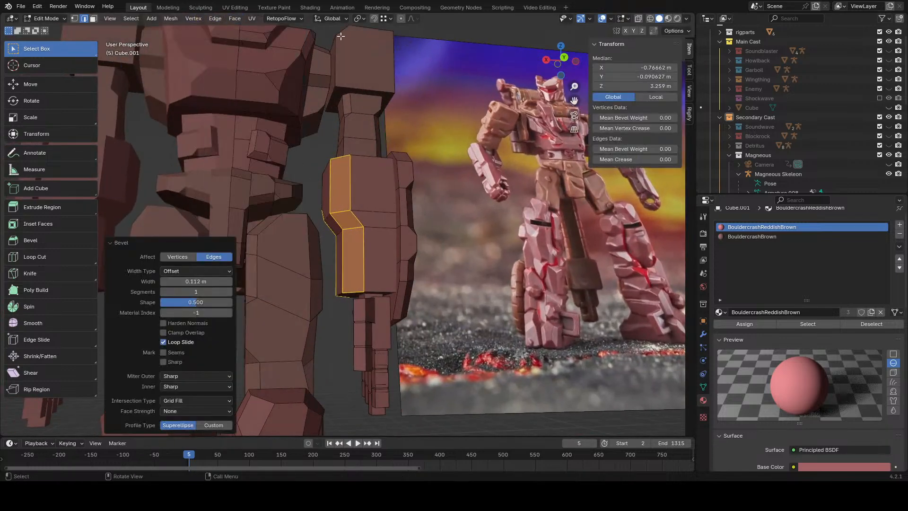
- Move the slanted mid-height face on the forearm's front about 0.08 m backward along Y
scroll(312, 111, down, 4)
middle_drag(318, 118, 234, 139)
click(166, 148)
scroll(370, 226, up, 4)
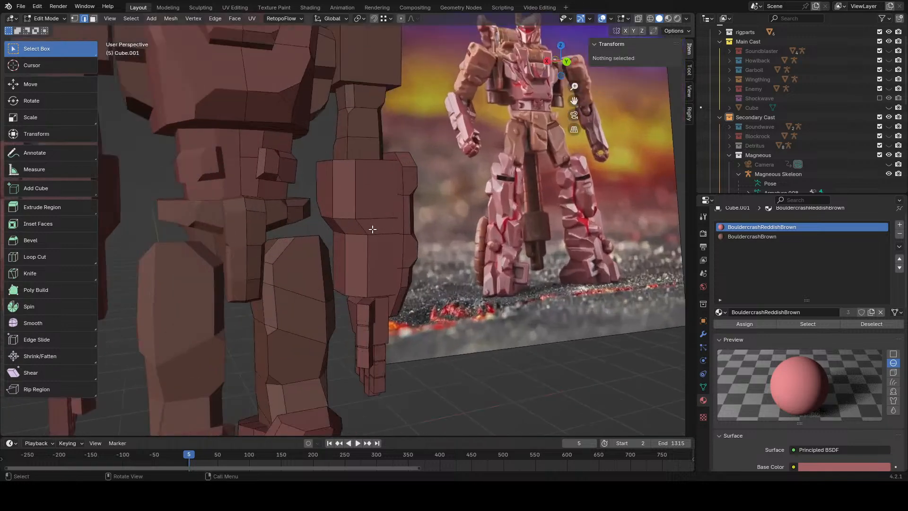
click(388, 222)
mouse_move(389, 223)
middle_down()
mouse_move(414, 227)
mouse_move(400, 237)
middle_up()
click(96, 19)
click(380, 228)
key(g)
key(y)
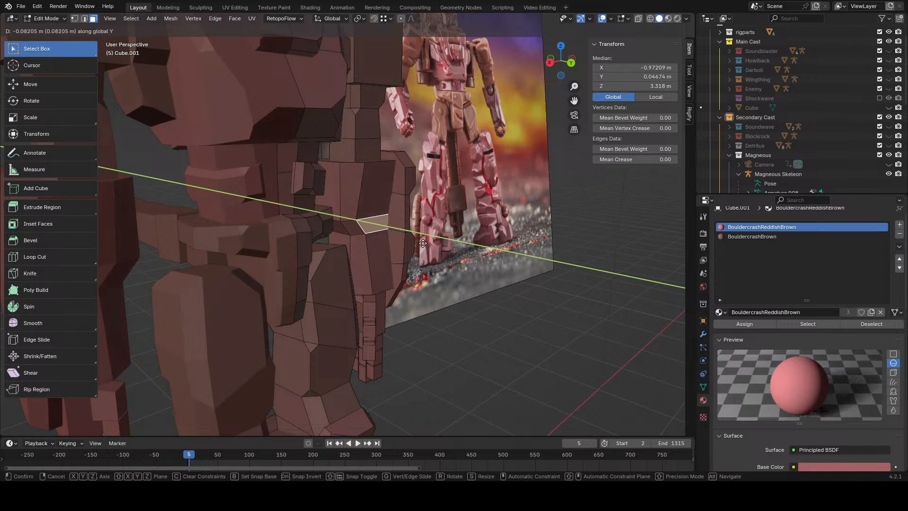
click(422, 243)
- Move the neighbouring slanted face on the forearm's inner corner about 0.036 m backward along Y
click(339, 229)
key(g)
key(y)
click(388, 261)
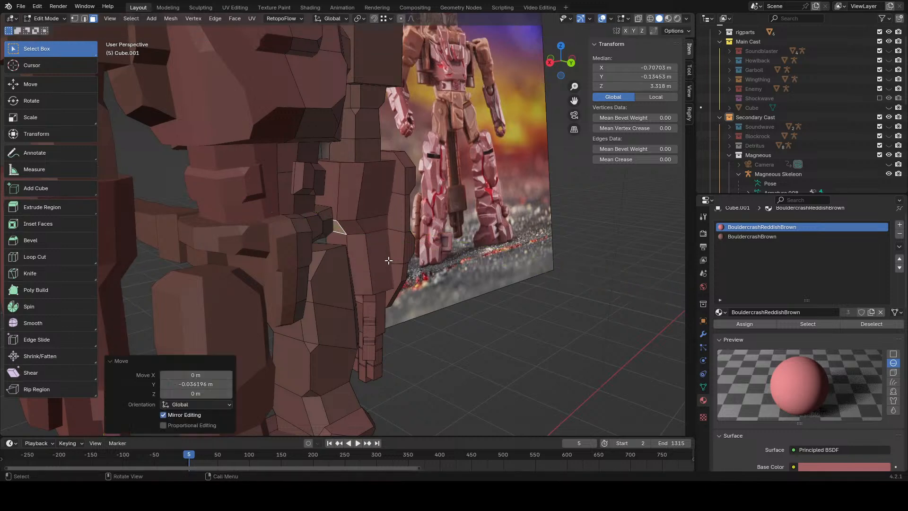
- Select the two slanted mid-height forearm faces together and adjust their position
scroll(462, 317, down, 4)
click(454, 312)
middle_drag(454, 312, 343, 318)
scroll(348, 255, up, 3)
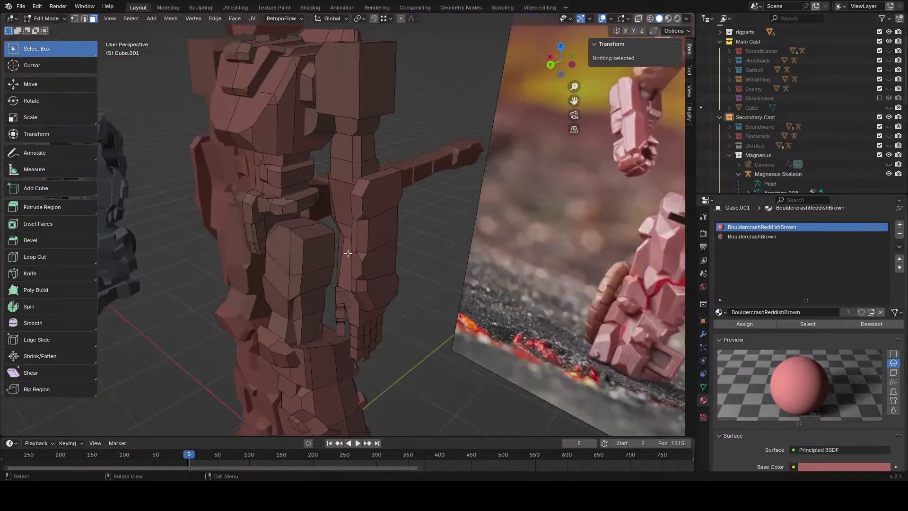
middle_drag(347, 253, 393, 253)
click(358, 233)
shift+click(342, 228)
key(g)
mouse_move(466, 254)
middle_down()
mouse_move(432, 256)
mouse_move(437, 268)
mouse_move(456, 266)
middle_up()
click(430, 256)
click(442, 263)
scroll(342, 234, up, 3)
- Move the forearm's slanted mid-height front face about 0.075 m along Y to refine the bend
click(342, 233)
middle_drag(324, 234, 341, 235)
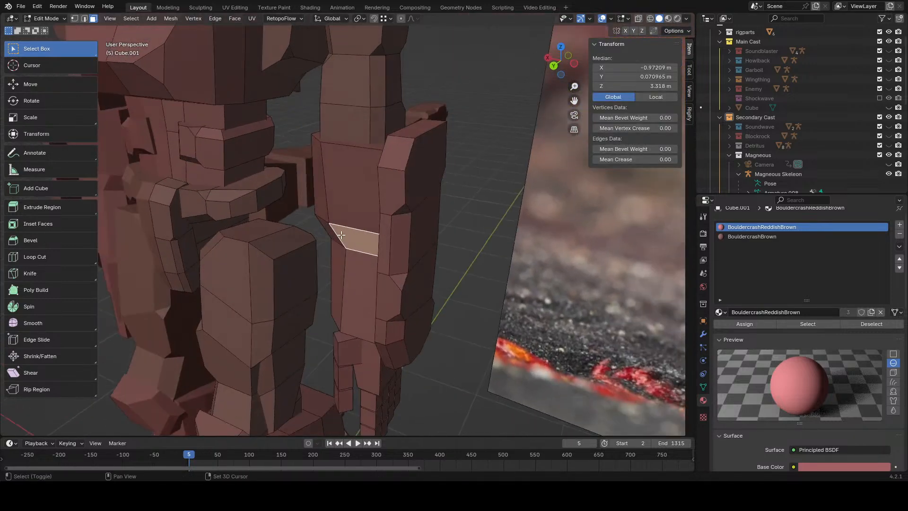
middle_drag(423, 231, 406, 232)
key(g)
click(395, 236)
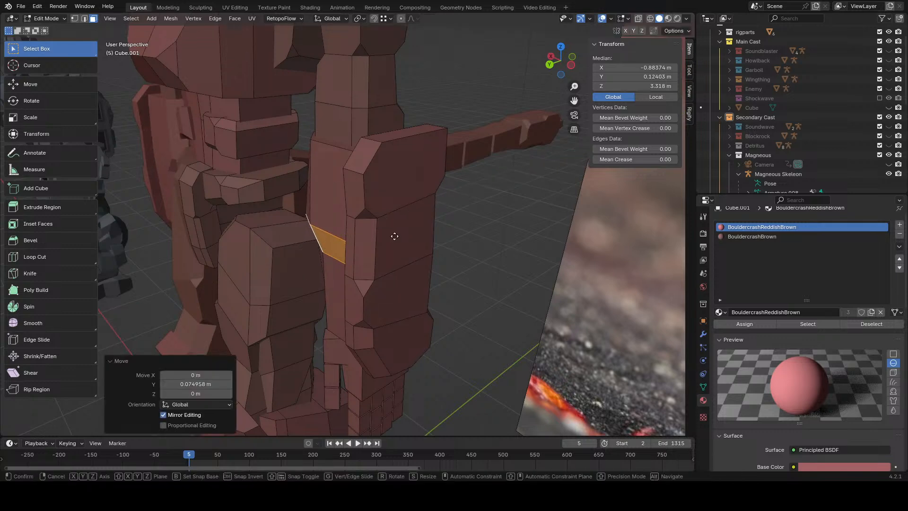
click(393, 225)
click(388, 276)
- Move the forearm's lower front faces along Y and rotate them about -4.5° around Y
middle_drag(335, 288, 528, 241)
shift+click(365, 261)
key(g)
key(y)
click(366, 285)
key(r)
key(y)
click(464, 203)
key(r)
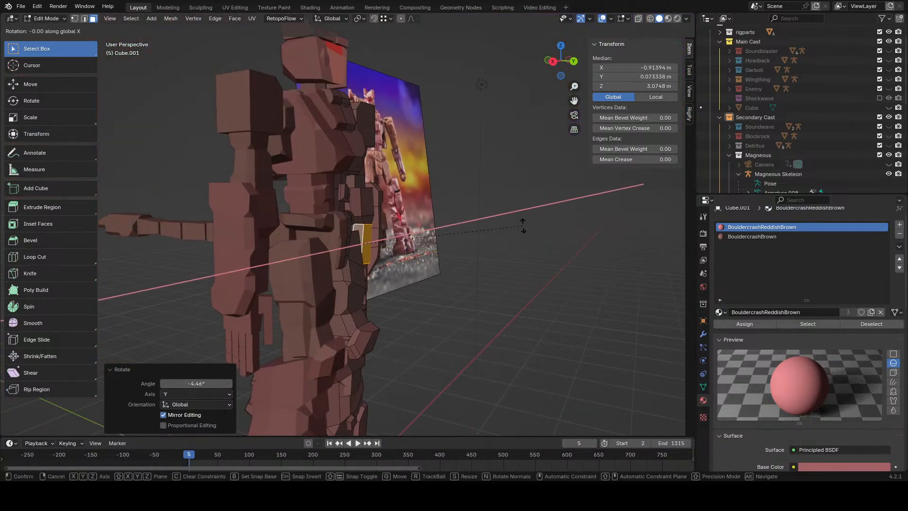
click(519, 211)
- Shift the tilted lower front faces of the forearm along Y once more and deselect them
scroll(489, 266, up, 3)
key(g)
key(y)
click(492, 273)
click(493, 279)
- Bevel the forearm's bottom rear edges above the hand with a width of about 0.08 m
middle_drag(494, 284, 373, 234)
scroll(389, 238, up, 5)
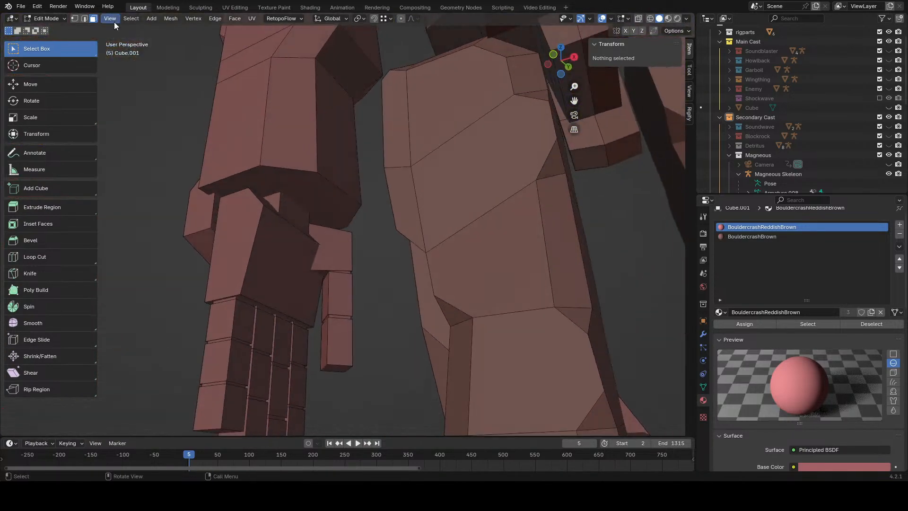
click(84, 18)
click(289, 168)
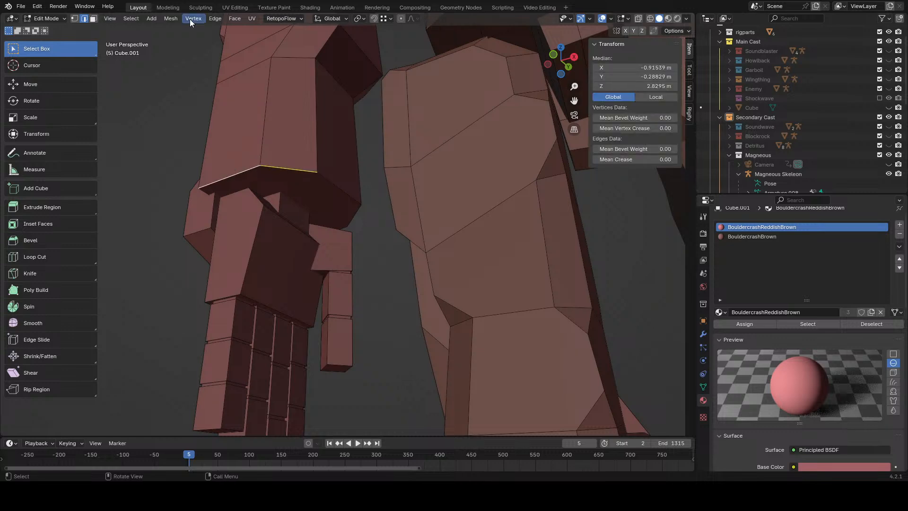
click(215, 19)
click(233, 37)
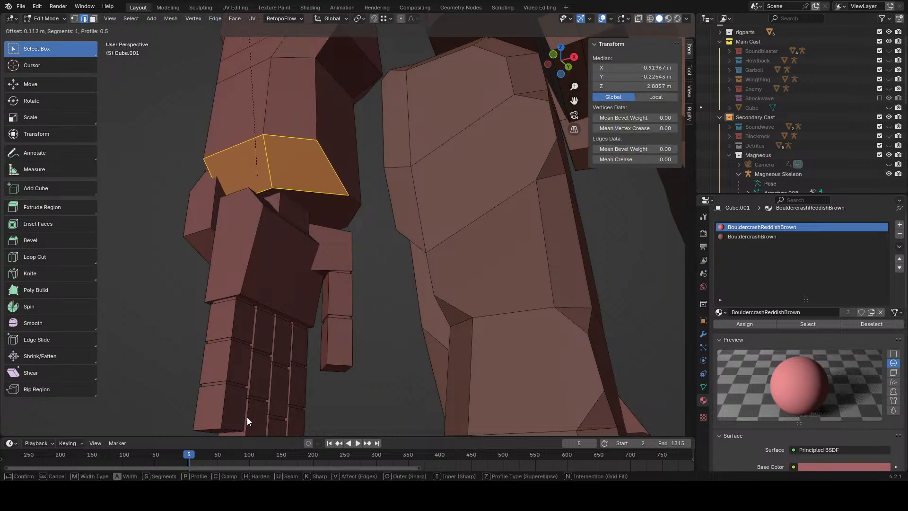
click(246, 425)
- Bevel the diagonal edge at the forearm's bottom inner front corner
middle_drag(401, 213, 255, 246)
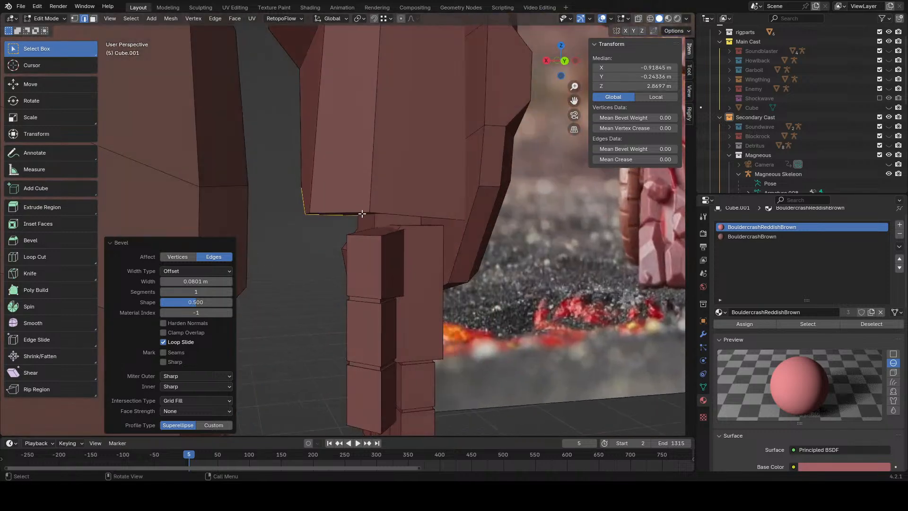
click(406, 209)
middle_drag(406, 209, 211, 57)
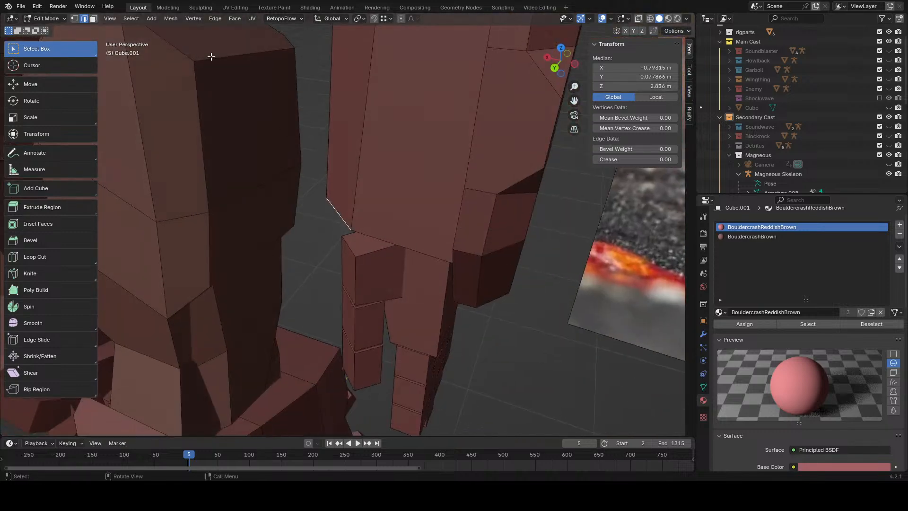
click(212, 21)
click(236, 39)
click(249, 427)
scroll(416, 349, down, 5)
click(417, 349)
- Bevel the bottom inner edge of the shoulder block with a width of about 0.061 m
middle_drag(416, 348, 407, 213)
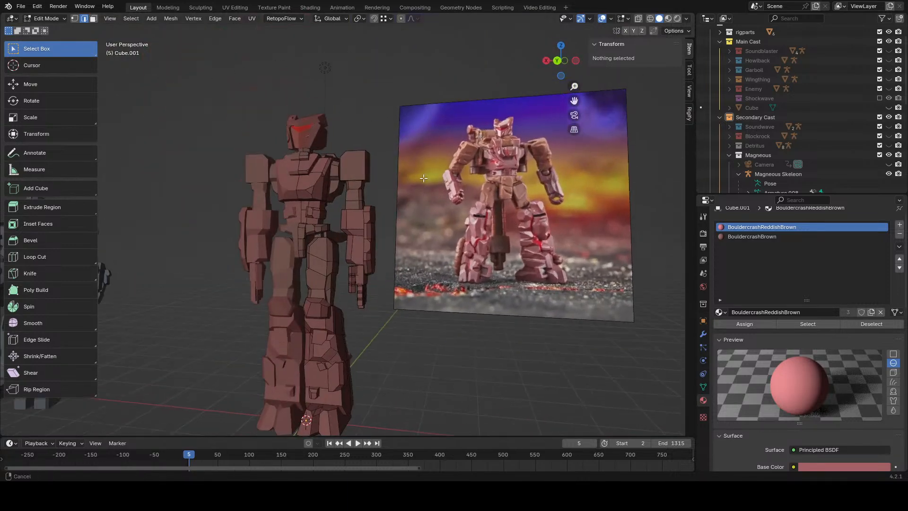
scroll(412, 180, up, 4)
shift+middle_drag(419, 172, 293, 235)
scroll(293, 235, up, 3)
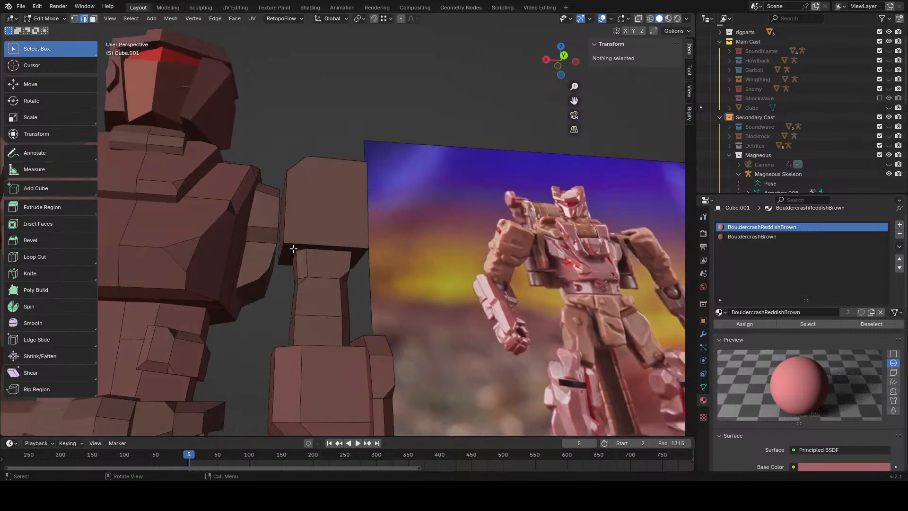
click(289, 249)
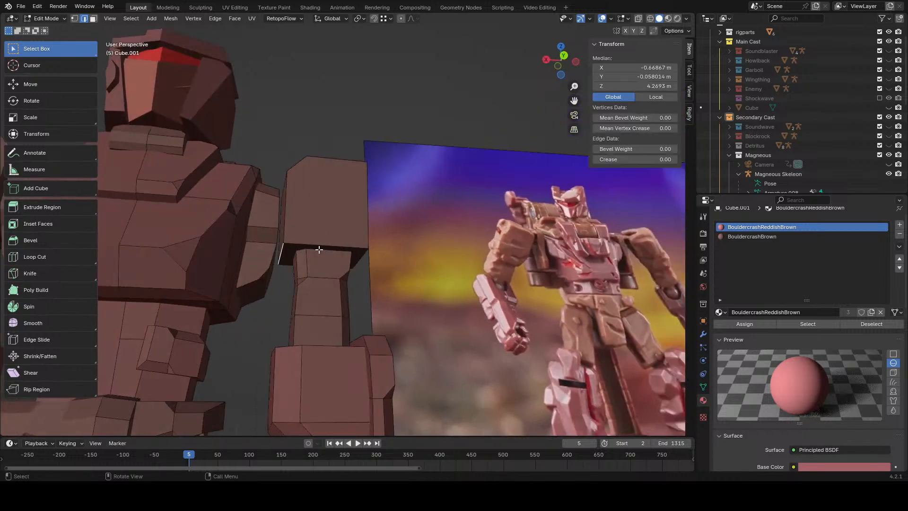
click(215, 18)
click(226, 41)
click(226, 27)
middle_drag(226, 27, 307, 101)
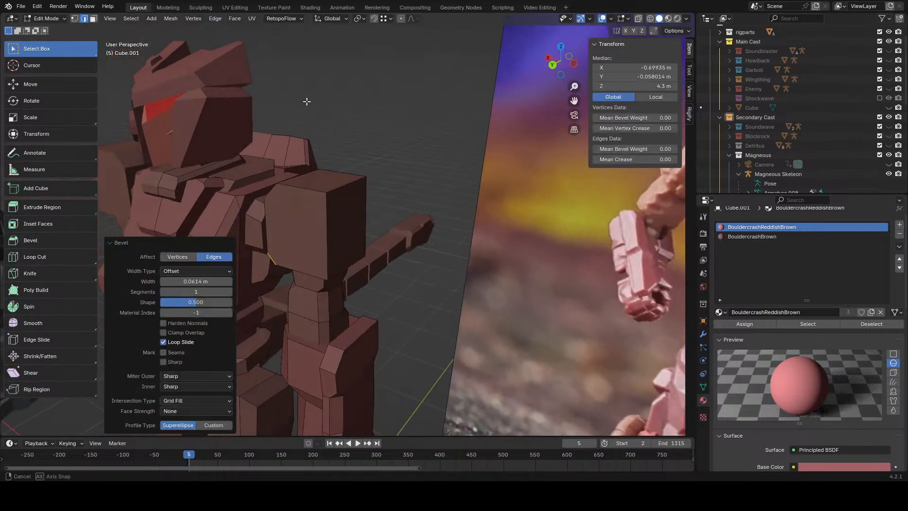
- Duplicate the shoulder block's outer face, scale it by about 1.25, and position it against the block's outer side
click(345, 190)
middle_drag(345, 191, 299, 199)
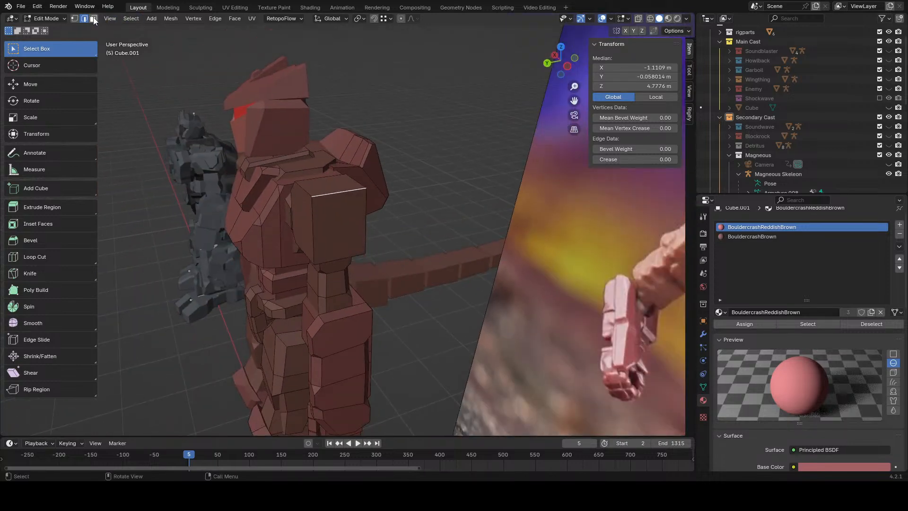
click(93, 19)
click(347, 222)
middle_drag(346, 223, 450, 232)
key(s)
click(440, 227)
right_click(438, 250)
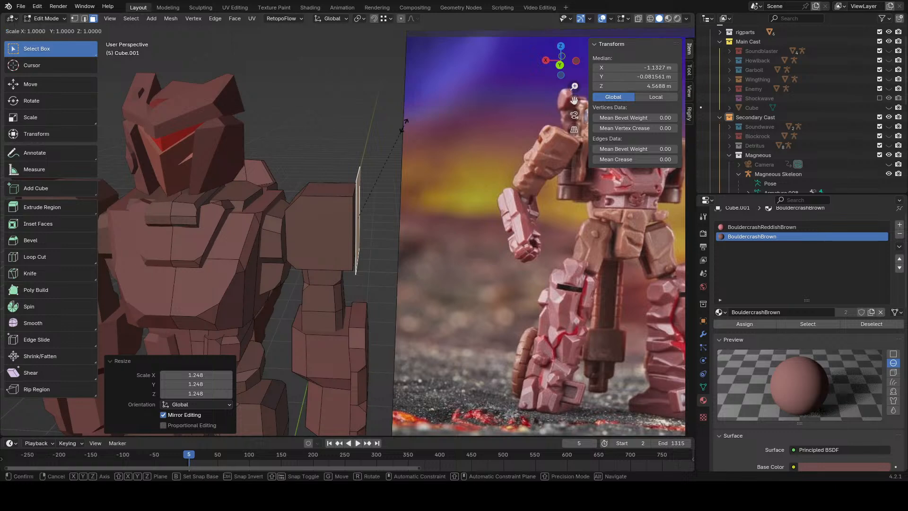
middle_drag(406, 148, 435, 173)
key(g)
click(413, 162)
key(s)
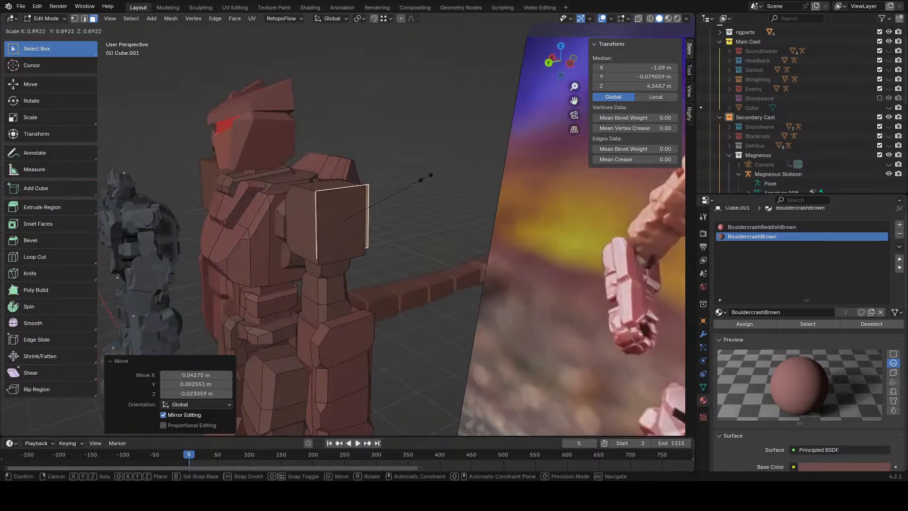
- Extrude the duplicated shoulder face into a thin plate and scale it along Y by about 1.12
key(e)
middle_drag(390, 193, 385, 232)
click(433, 200)
key(s)
key(y)
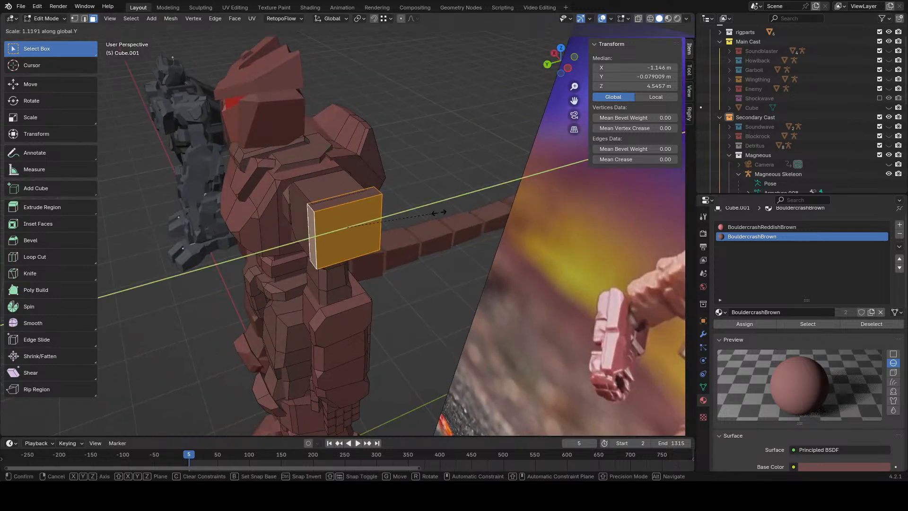
click(439, 213)
- Tilt the shoulder plate about -5.5° in the back view, then fine-tune its rotation and position
key(ctrl+KP_1)
click(485, 109)
key(g)
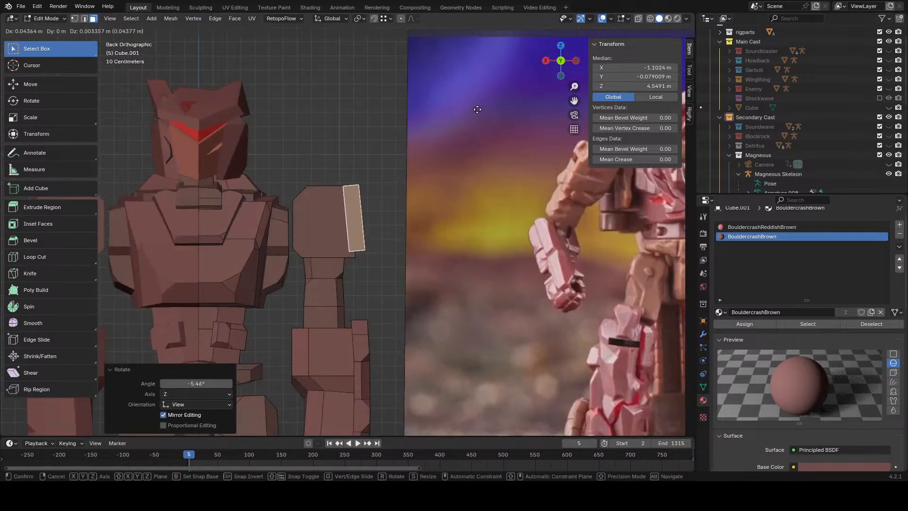
click(478, 108)
key(r)
click(470, 144)
key(g)
click(485, 158)
- Widen the shoulder plate along X by about 4.63, then rotate and reposition it over the shoulder block
middle_drag(485, 158, 481, 189)
key(s)
key(y)
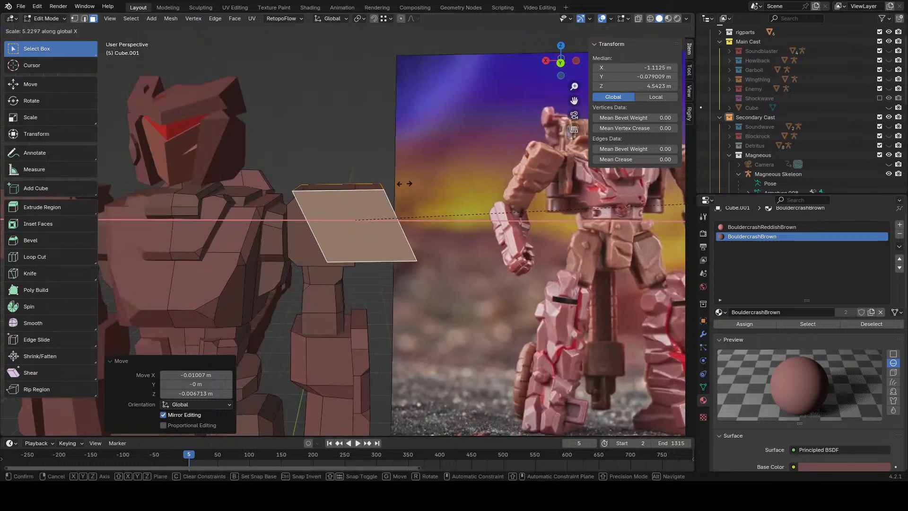
click(334, 172)
click(558, 65)
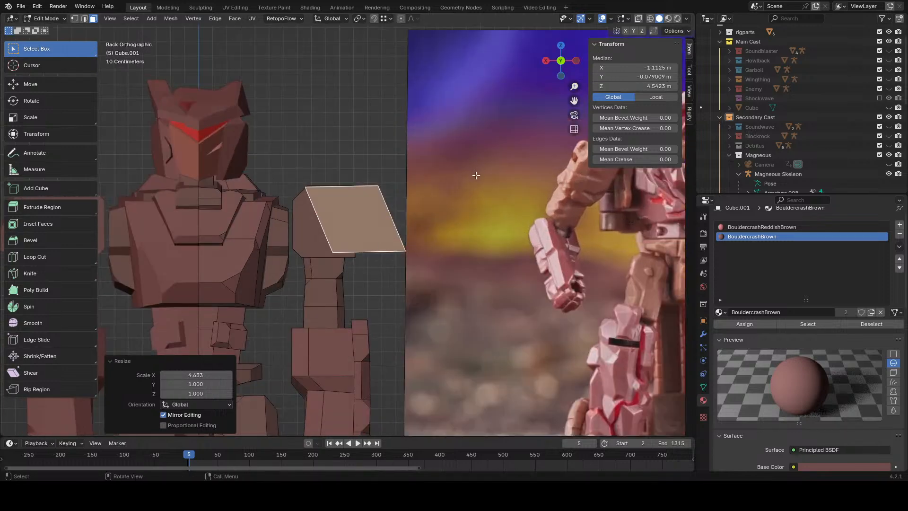
key(g)
click(473, 177)
key(r)
click(470, 199)
- Move the outer end face of the shoulder armor inward and upward in the back view to shorten the block
middle_drag(470, 198, 414, 209)
click(386, 219)
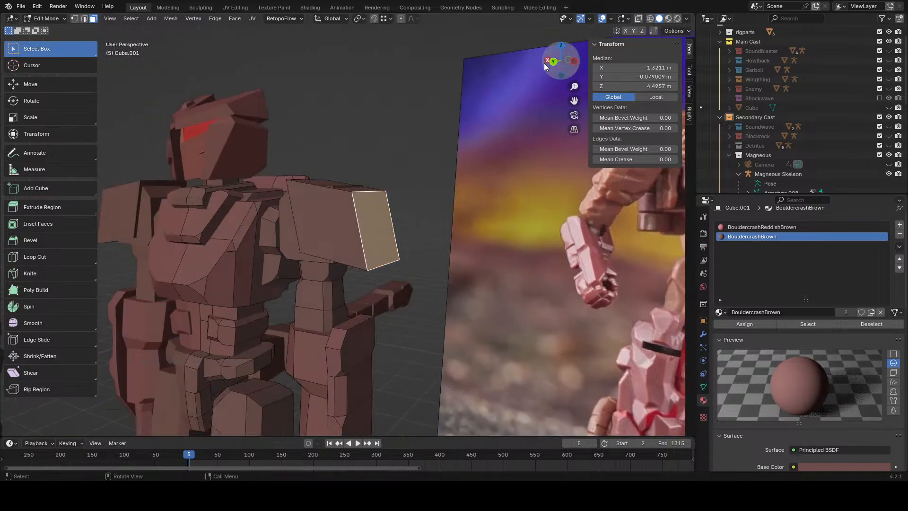
click(545, 63)
click(498, 163)
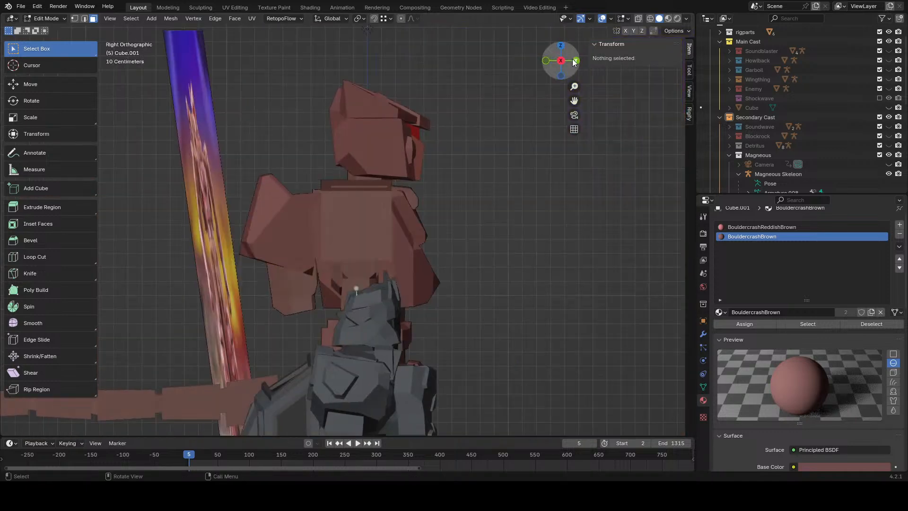
click(575, 61)
click(431, 245)
click(413, 222)
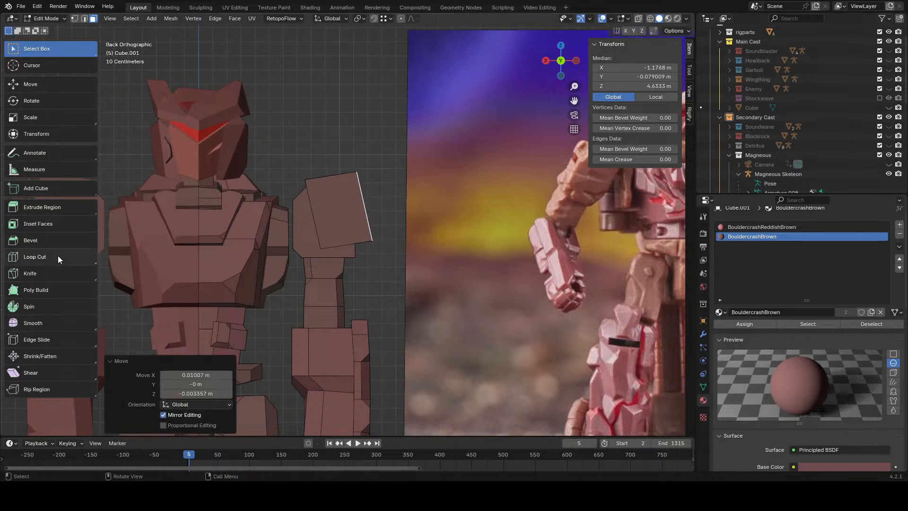
- Add one centred horizontal loop cut around the shoulder armor and scale it along X by about 1.25
click(318, 221)
right_click(469, 213)
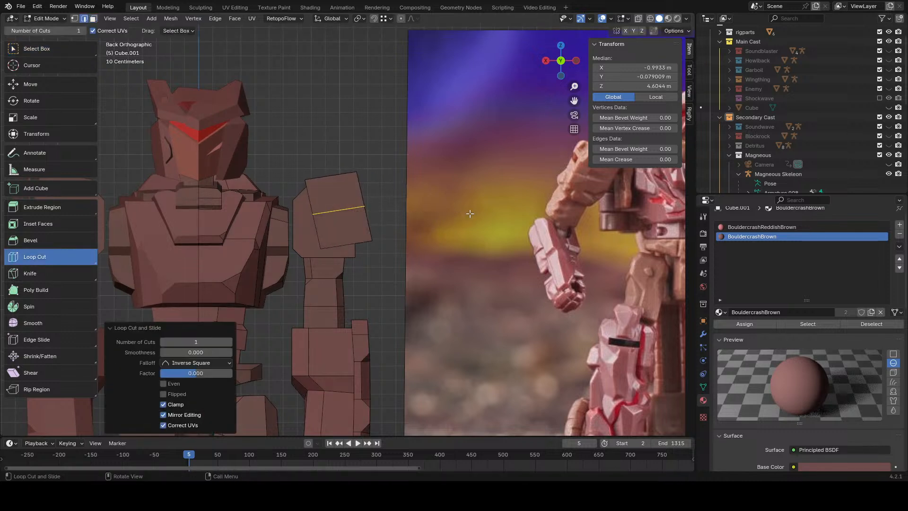
click(502, 209)
middle_drag(502, 209, 653, 236)
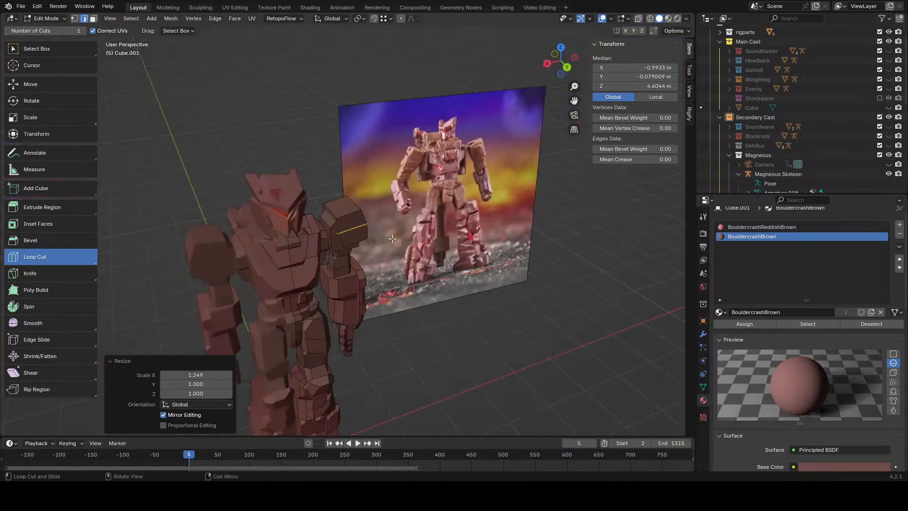
scroll(331, 189, up, 5)
middle_drag(341, 190, 312, 189)
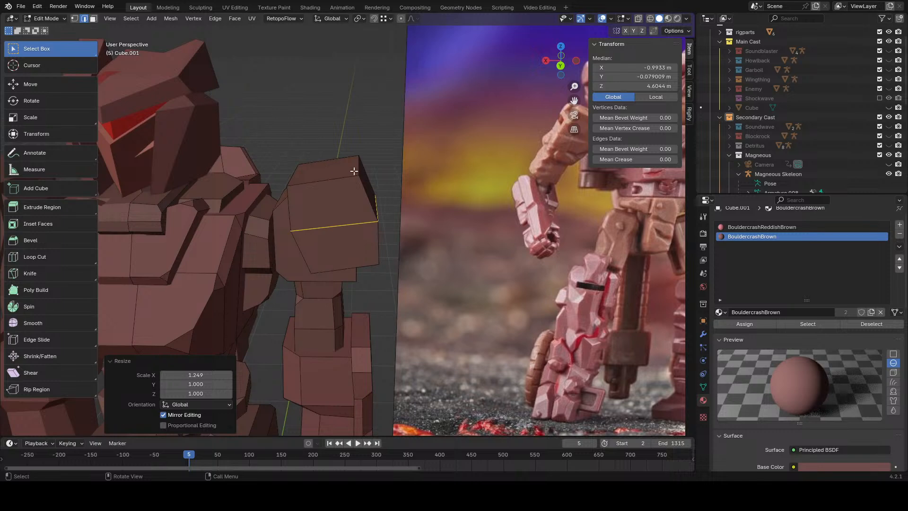
- Move the shoulder armor's top outer edge inward in the back view to slope its upper side
click(354, 172)
click(559, 67)
key(g)
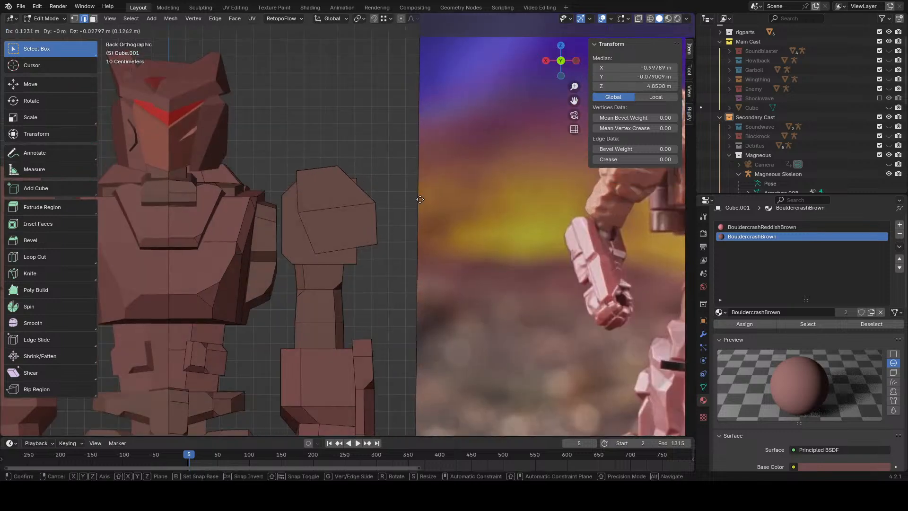
click(420, 199)
middle_drag(389, 187, 293, 142)
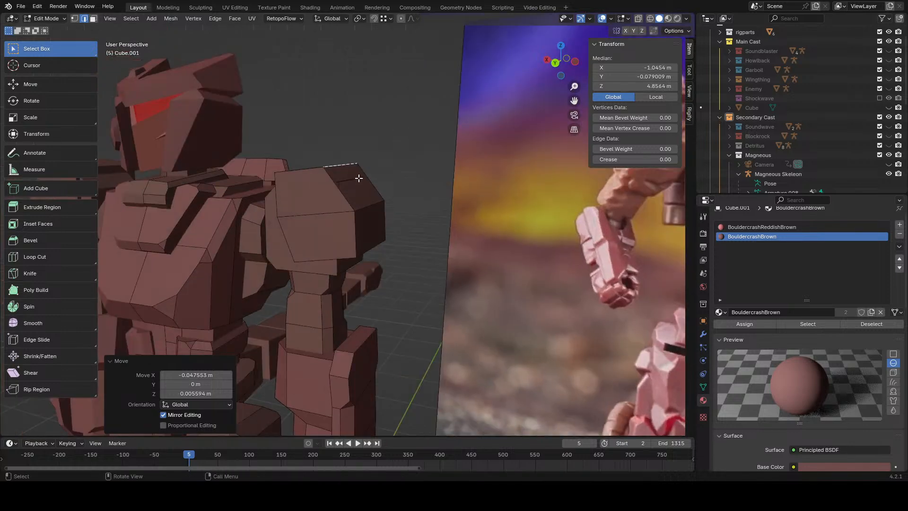
- Bevel the original shoulder block's top outer edge with a width of about 0.147 m
key(ctrl+e)
click(256, 115)
click(230, 421)
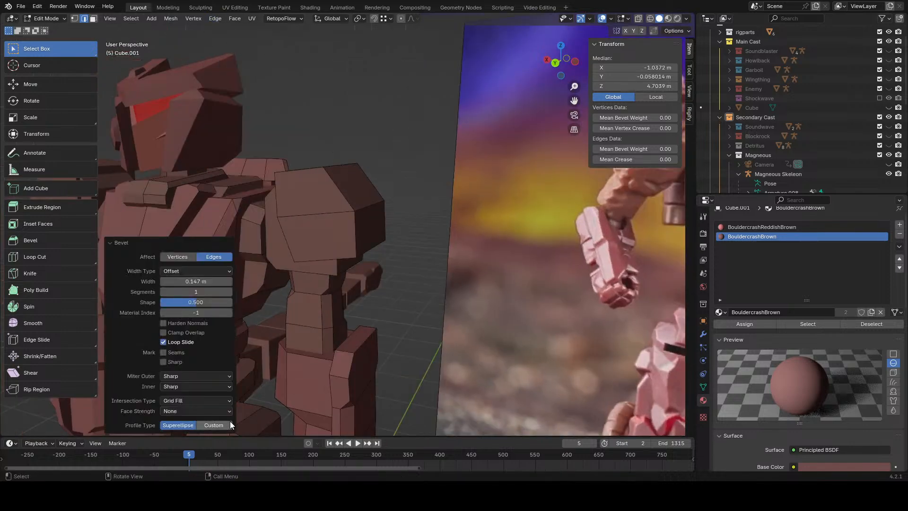
- Bevel the shoulder armor's front outer edges, covering the upper slanted edge and the lower vertical edge
click(341, 185)
shift+click(351, 227)
middle_drag(359, 234, 402, 259)
click(221, 19)
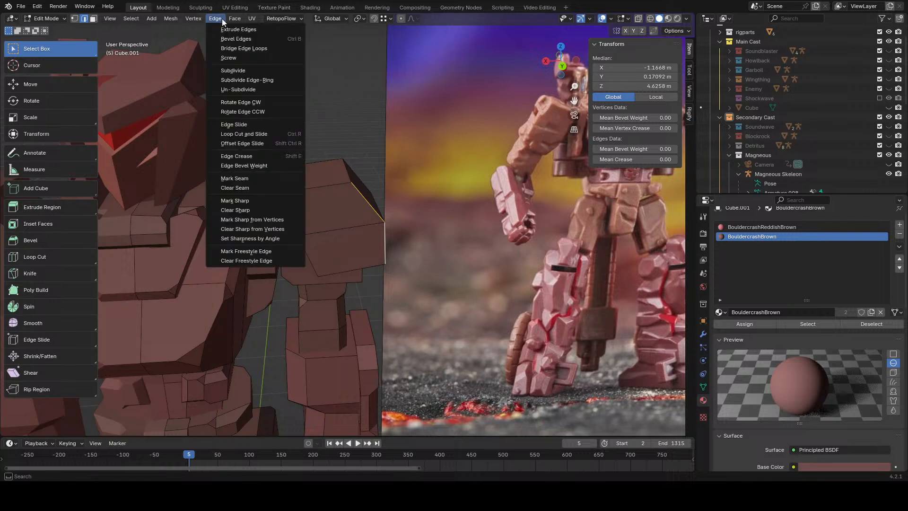
click(226, 39)
click(235, 18)
click(387, 133)
- Bevel the shoulder armor's rear outer edges narrowly, covering the upper slanted edge and the lower edge
middle_drag(379, 134, 360, 159)
click(378, 196)
middle_drag(379, 193, 267, 202)
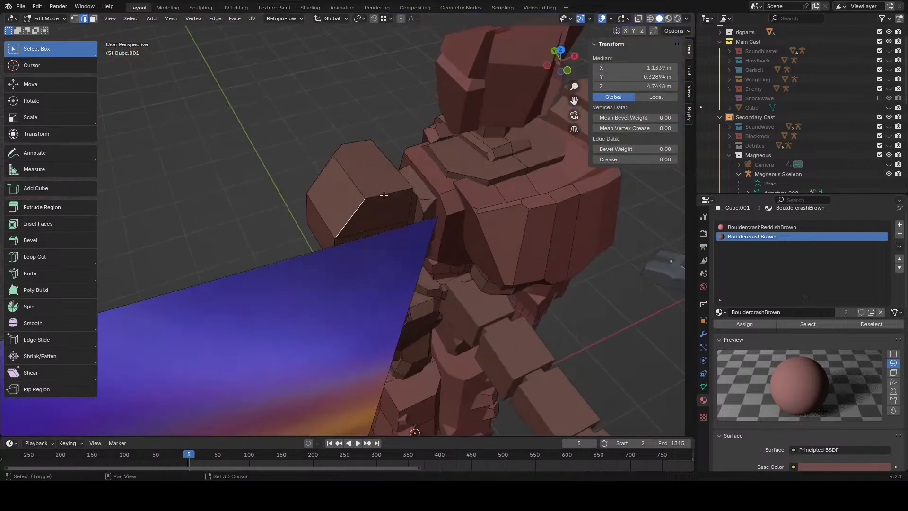
middle_drag(383, 195, 316, 51)
click(215, 18)
click(240, 38)
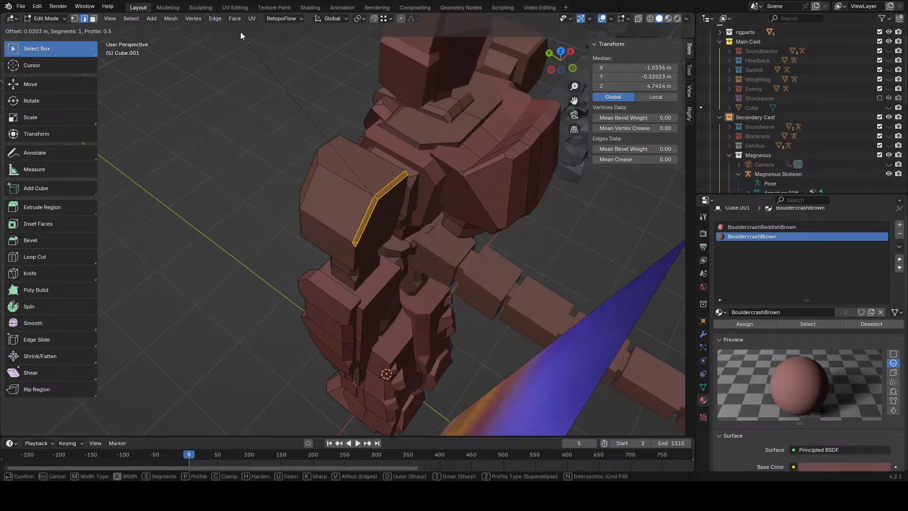
click(246, 18)
click(238, 202)
- Move the lower outer edge of the original shoulder block about 0.053 m outward along X and bevel it
middle_drag(238, 202, 415, 285)
scroll(319, 266, up, 2)
click(367, 264)
key(g)
click(429, 287)
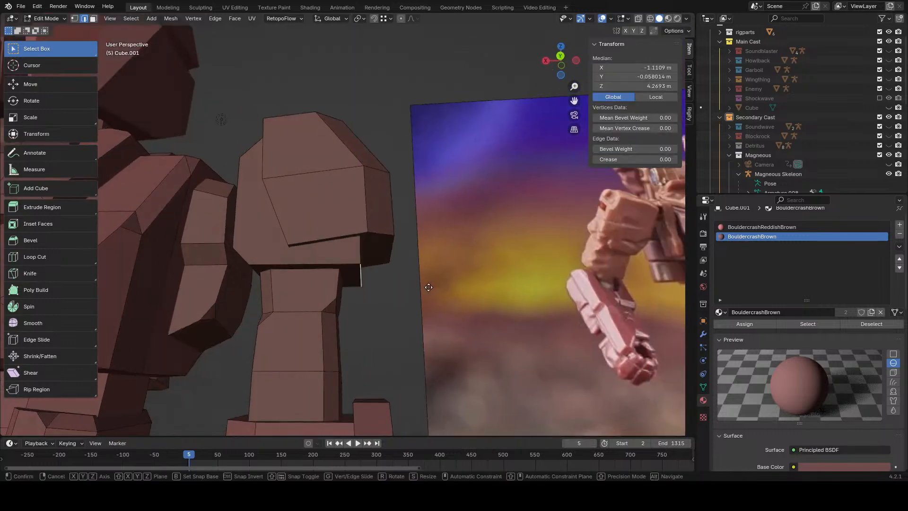
click(441, 290)
click(220, 18)
click(235, 35)
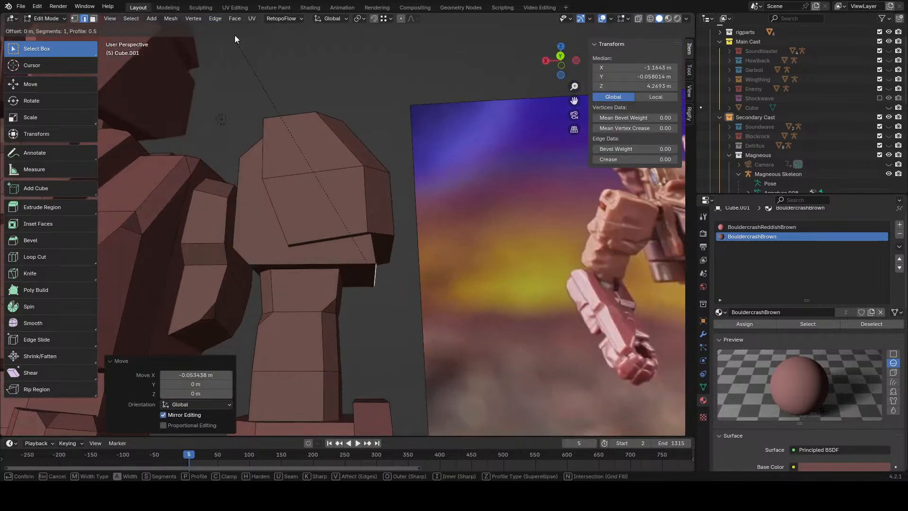
click(241, 428)
click(476, 304)
- Scale the ring of side faces around the original shoulder block along Y by about 0.855
scroll(477, 304, down, 5)
middle_drag(476, 304, 404, 279)
scroll(416, 324, down, 2)
scroll(404, 278, up, 2)
scroll(404, 278, up, 3)
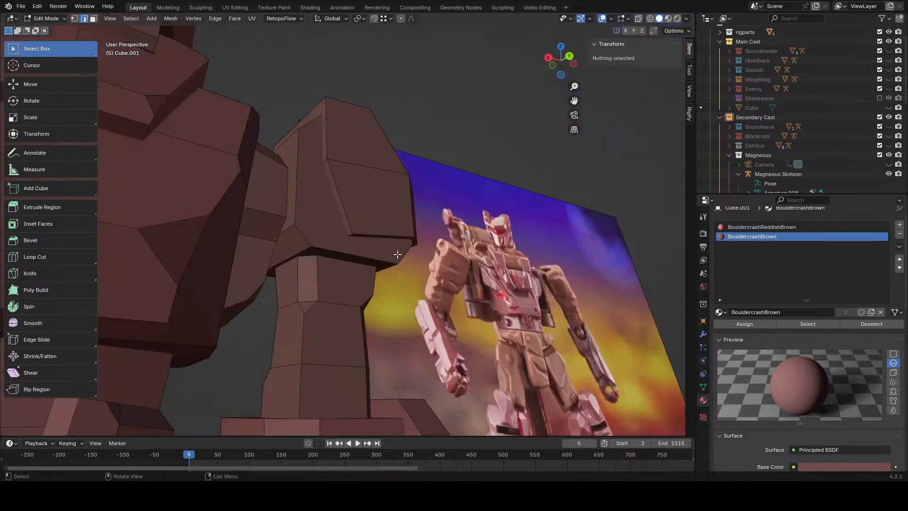
click(334, 218)
middle_drag(321, 180, 345, 258)
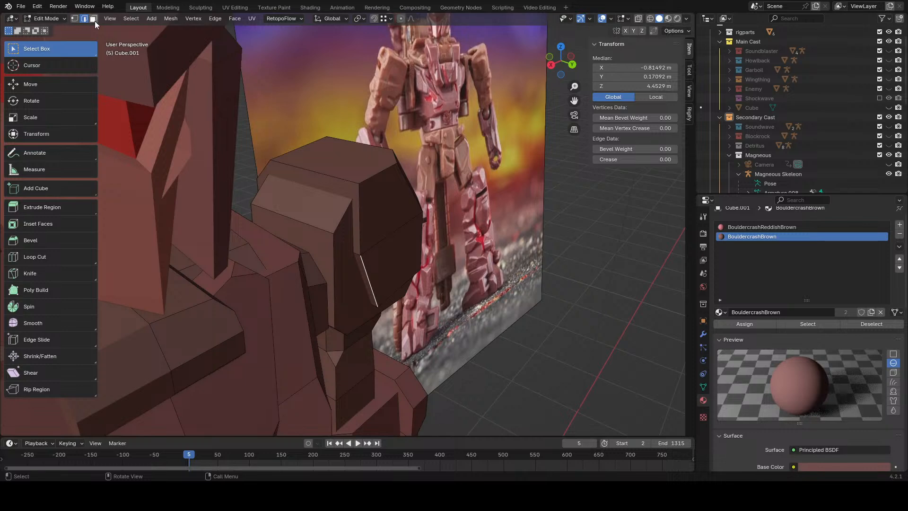
click(93, 18)
click(300, 204)
key(s)
key(y)
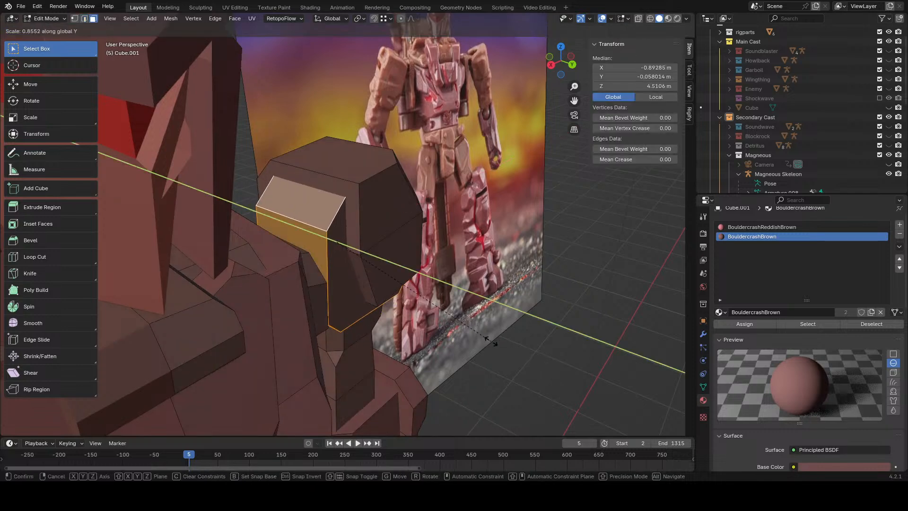
click(490, 341)
- Try insetting the shoulder block's front face by scaling to about 0.86, extruding it outward about 0.028 m and shrinking it slightly
click(349, 272)
key(e)
key(s)
right_click(544, 289)
key(s)
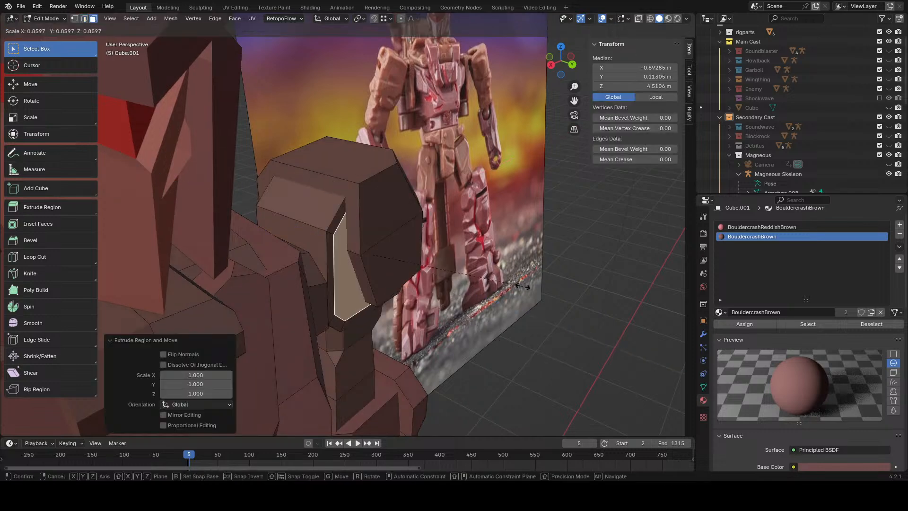
click(513, 285)
key(g)
key(z)
key(z)
click(448, 309)
key(s)
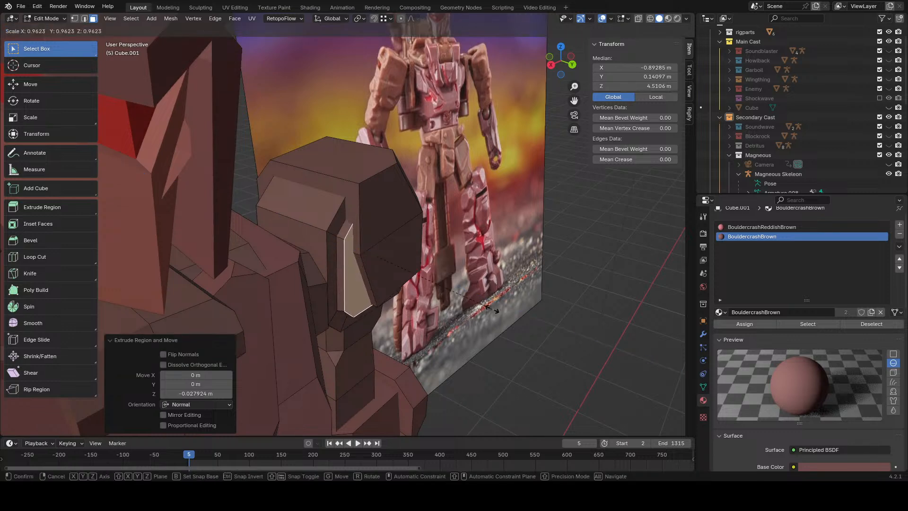
click(483, 307)
click(483, 305)
middle_drag(482, 305, 464, 280)
scroll(448, 265, down, 5)
scroll(315, 224, up, 8)
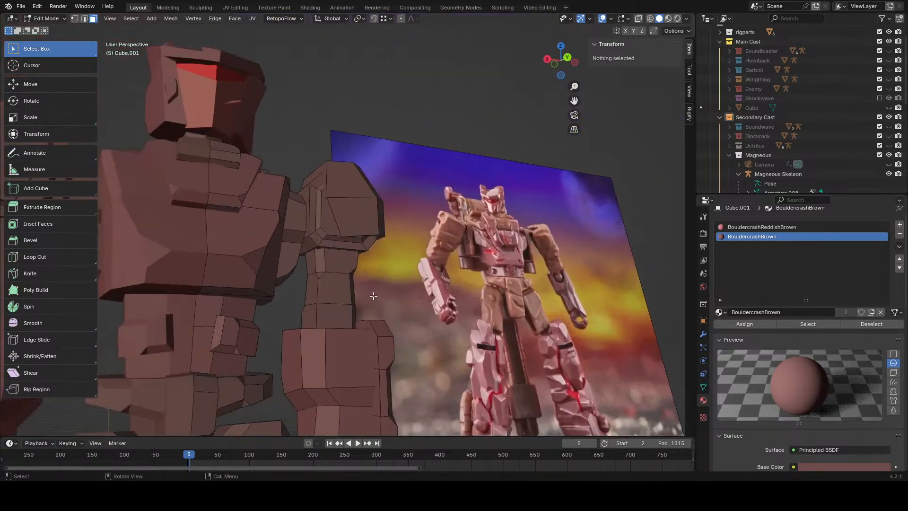
- Try repositioning the raised front panel of the shoulder block in the back view, using rotations of -12° and 21.2°
alt+click(314, 224)
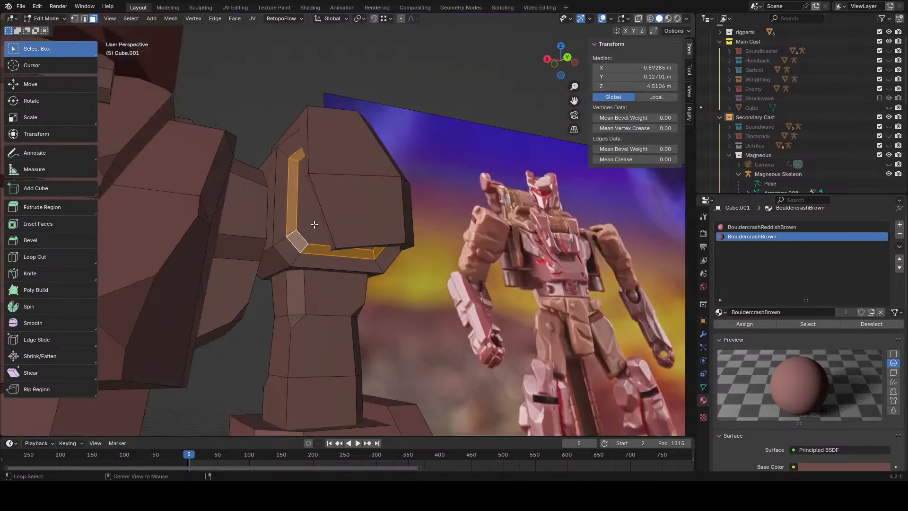
click(567, 61)
key(g)
click(541, 233)
key(r)
click(546, 185)
key(g)
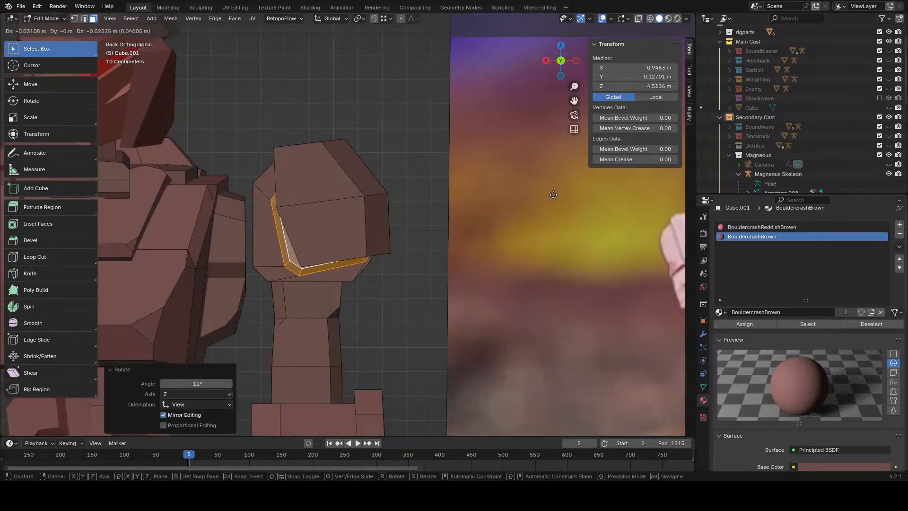
click(550, 201)
key(r)
click(505, 283)
key(g)
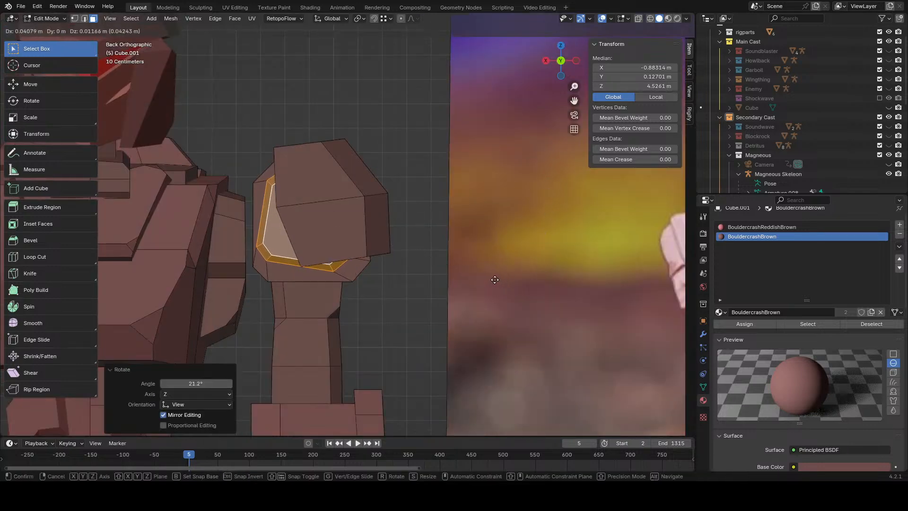
click(495, 280)
scroll(492, 278, down, 5)
click(418, 263)
- Try beveling the shoulder block's rear rim edges with a width of about 0.04 m
shift+middle_drag(413, 258, 51, 249)
middle_drag(321, 189, 289, 171)
scroll(347, 185, up, 4)
click(84, 18)
click(303, 121)
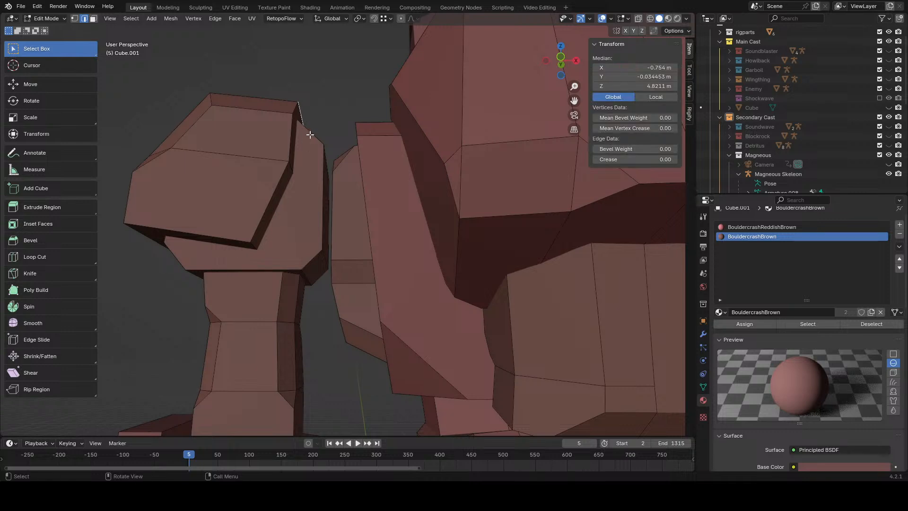
click(197, 18)
mouse_move(215, 21)
click(232, 39)
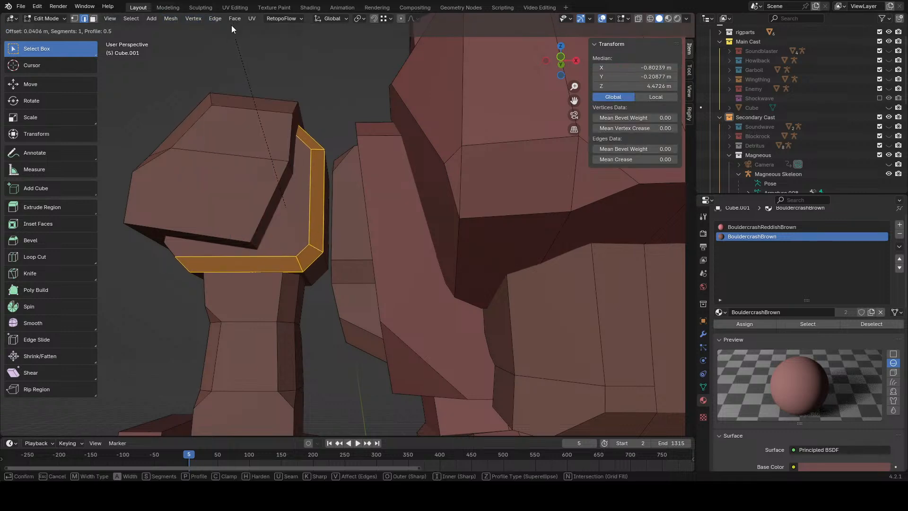
click(232, 25)
click(331, 84)
- Undo the rear rim bevel and the raised front panel on the shoulder block
scroll(331, 84, down, 6)
middle_drag(396, 123, 353, 129)
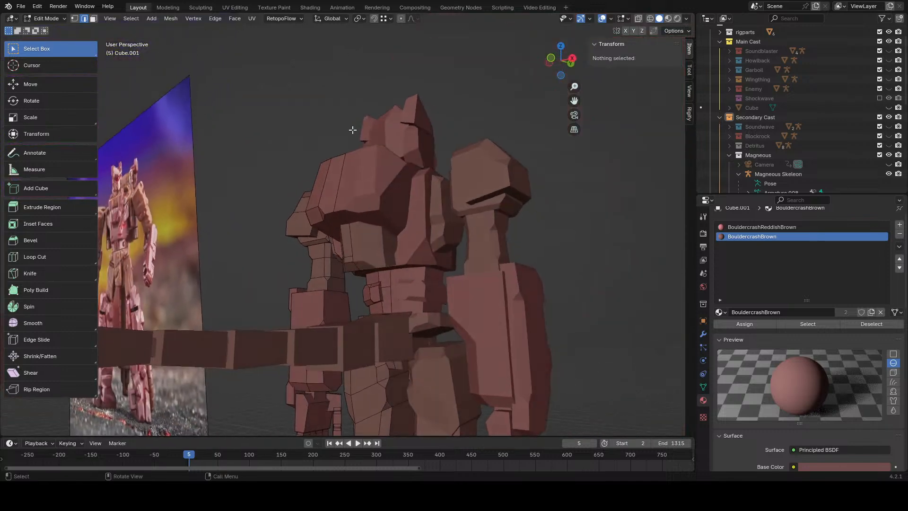
scroll(326, 170, up, 6)
alt+click(289, 261)
key(ctrl+z)
middle_drag(296, 240, 268, 264)
scroll(454, 266, down, 2)
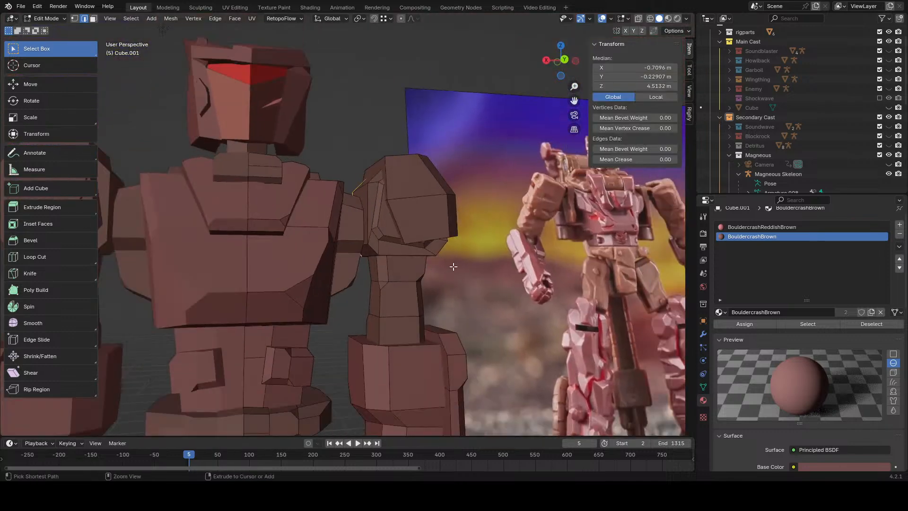
key(3)
alt+click(429, 258)
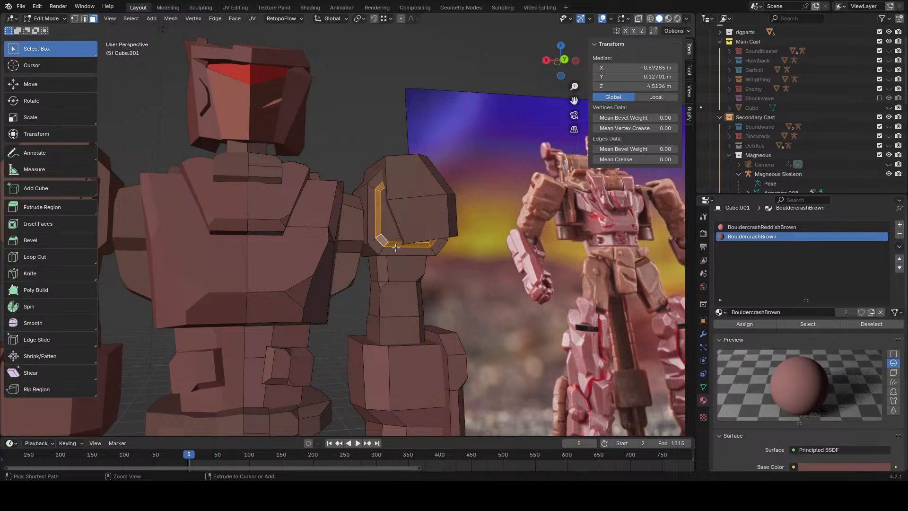
key(ctrl+z)
key(ctrl+z)
scroll(395, 248, up, 1)
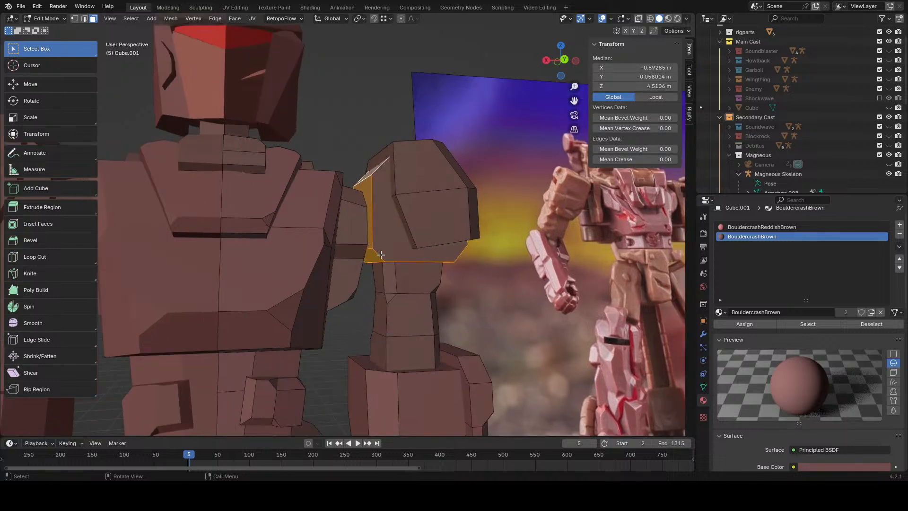
- Bevel the shoulder block's front inner vertical edge with a width of about 0.066 m
key(2)
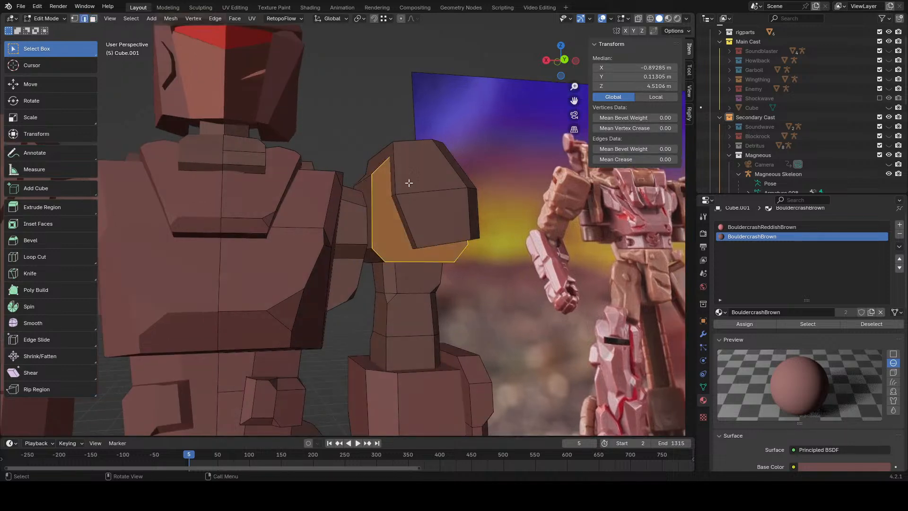
click(373, 218)
middle_drag(374, 218, 376, 227)
click(210, 22)
click(223, 42)
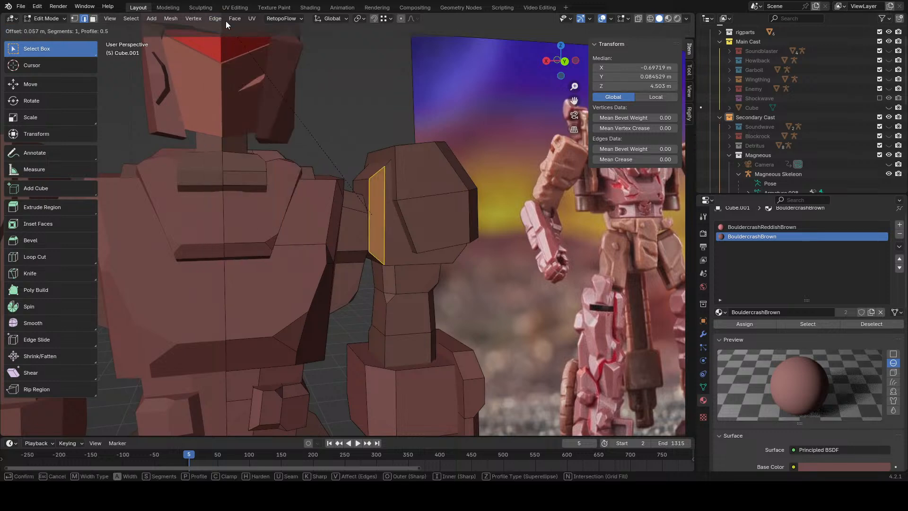
click(228, 17)
middle_drag(488, 215, 449, 203)
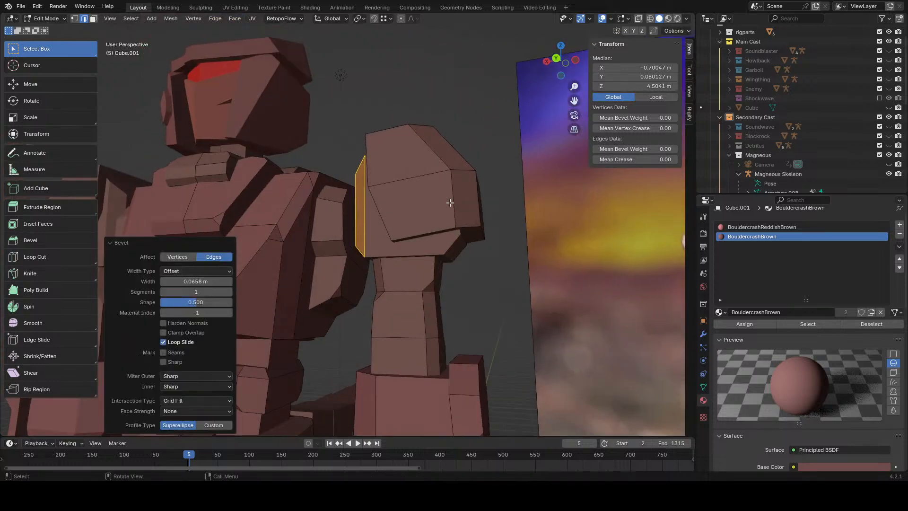
- Bevel the shoulder block's front lower outer slanted edge with a width of about 0.118 m
click(456, 238)
click(215, 18)
click(231, 36)
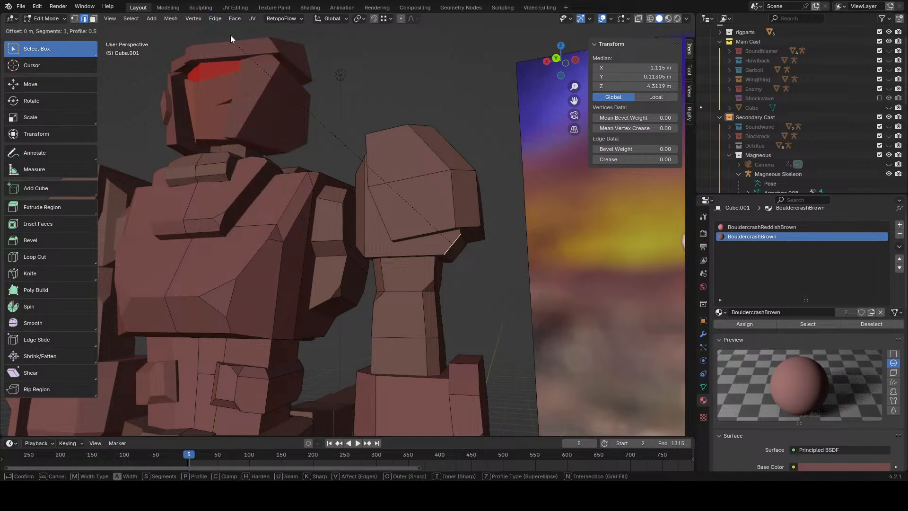
click(229, 421)
- Move the lower outer bevel face about 0.054 m forward along Y and scale it along Y
middle_drag(359, 302, 430, 270)
key(g)
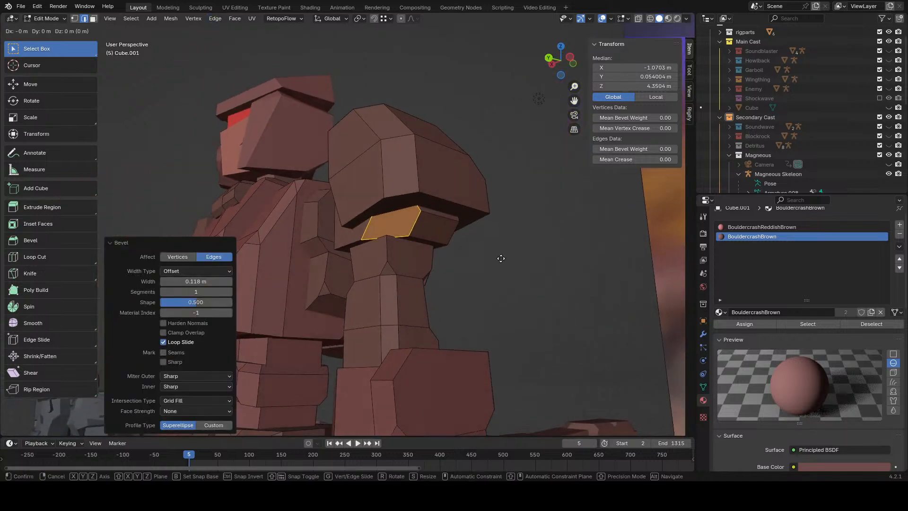
key(y)
click(491, 254)
key(s)
key(y)
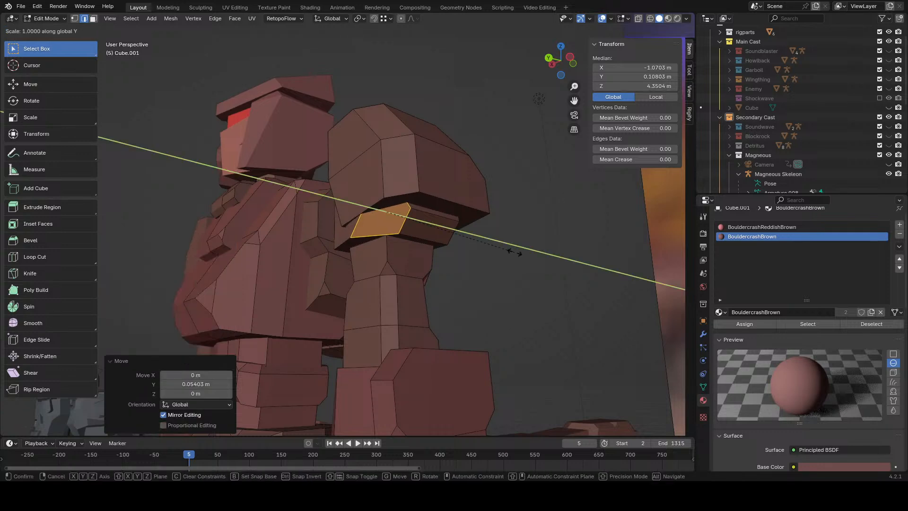
click(485, 255)
click(448, 257)
- Try lowering the shoulder armor's top face along Z
scroll(445, 256, down, 5)
middle_drag(284, 237, 366, 287)
scroll(365, 286, up, 4)
click(397, 138)
key(g)
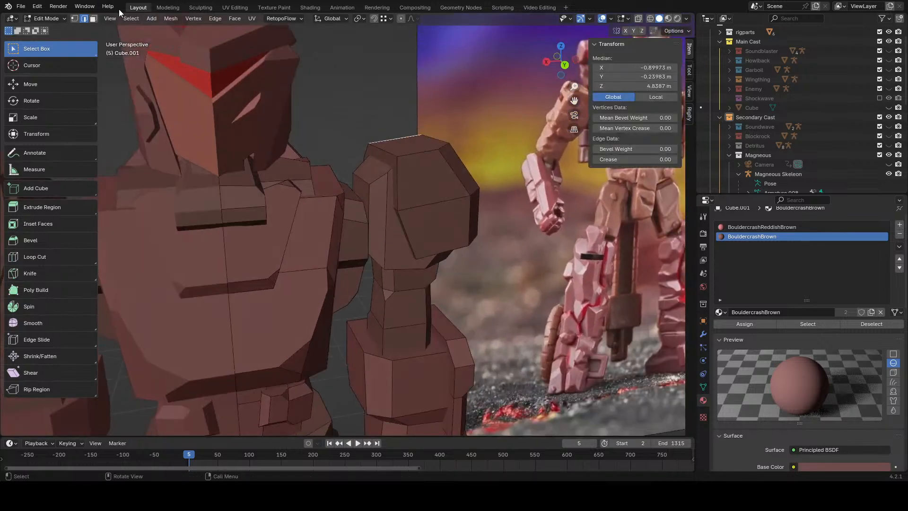
click(93, 18)
click(408, 151)
key(g)
key(z)
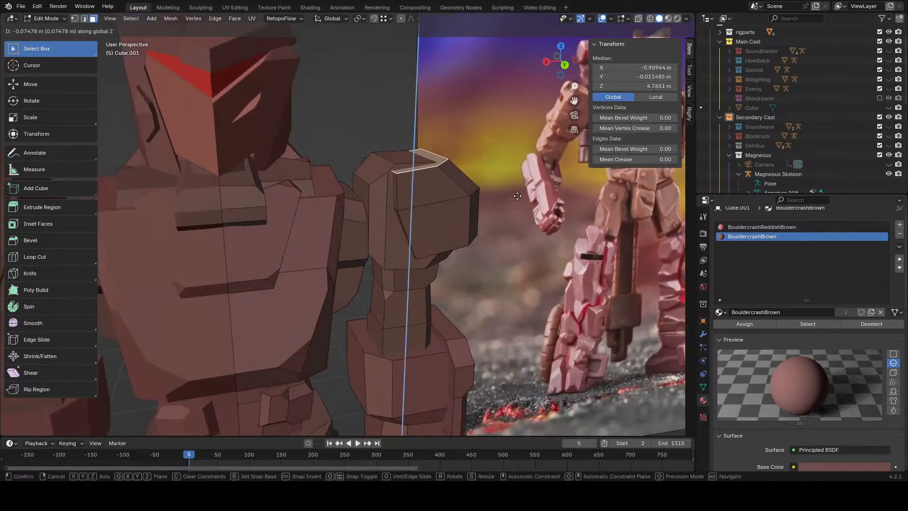
click(516, 188)
click(516, 189)
- Undo the lowering of the shoulder armor's top face
scroll(509, 215, down, 8)
middle_drag(508, 218, 407, 253)
scroll(490, 227, up, 3)
key(ctrl+z)
key(ctrl+z)
click(487, 239)
- Duplicate the shoulder block's inner side face in place and scale the copy down uniformly
scroll(383, 259, up, 5)
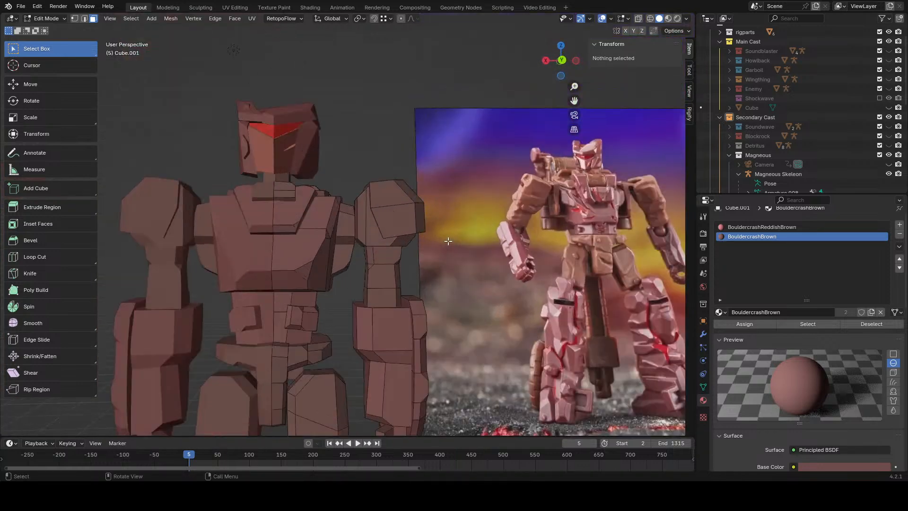
click(363, 216)
middle_drag(633, 263, 623, 271)
scroll(624, 271, up, 1)
key(shift+d)
right_click(624, 271)
key(s)
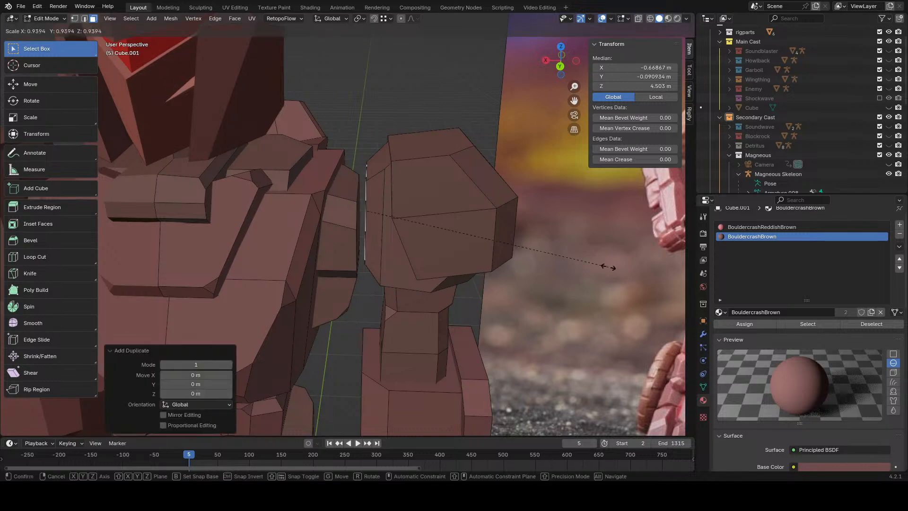
click(546, 266)
- Try shifting the duplicated inner face about 0.011 m along Y
middle_drag(546, 266, 553, 289)
key(g)
key(y)
click(553, 284)
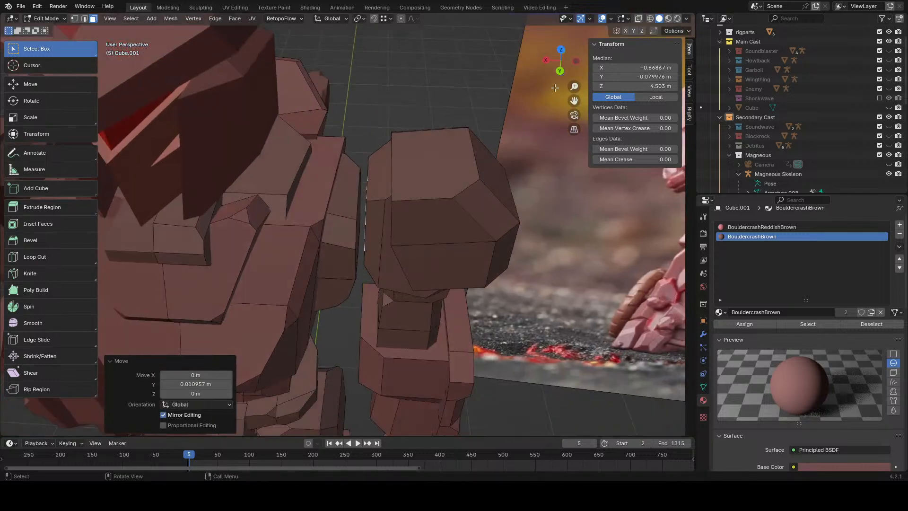
- Undo the Y shift and move the duplicated face slightly into the shoulder block in a wireframe back view
click(560, 66)
key(shift+z)
key(ctrl+z)
key(g)
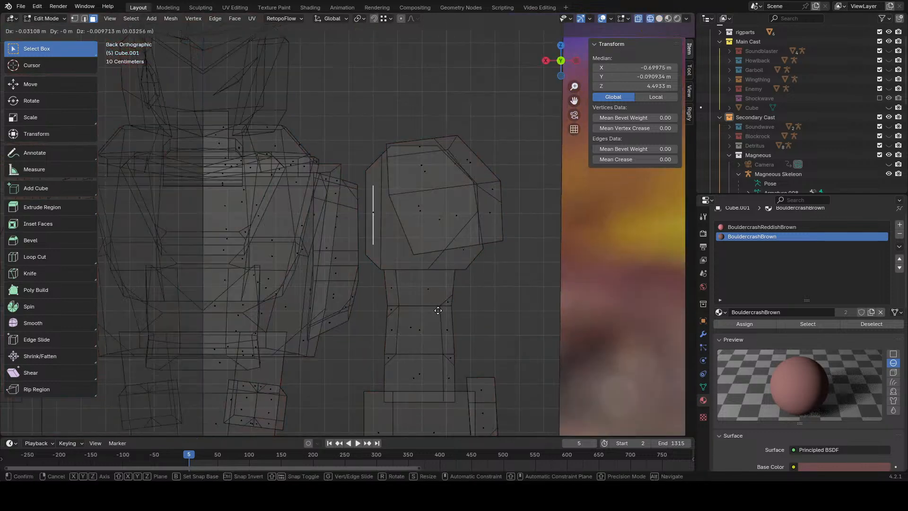
click(439, 312)
- Extrude the duplicated face about 0.054 m toward the torso and scale its end down
key(e)
click(554, 287)
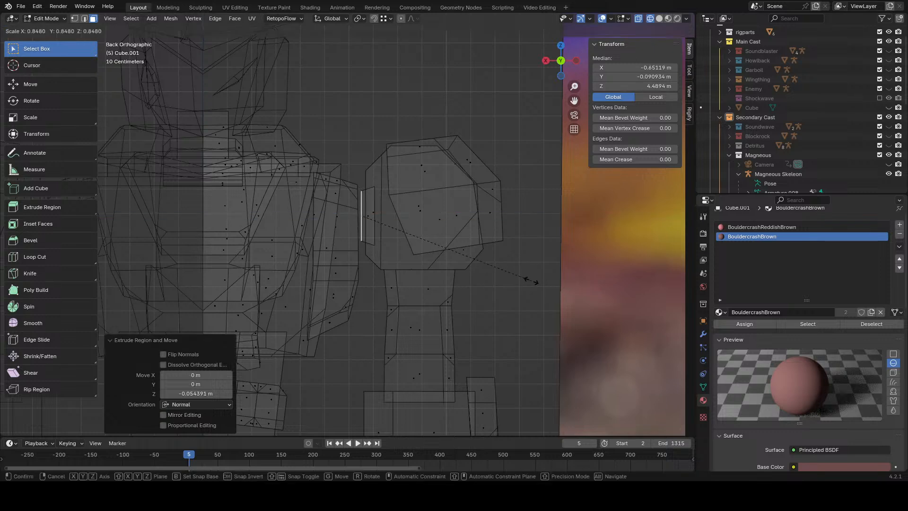
click(504, 277)
- Extrude the joint further into the torso's side, scale its end face by 1.678 and adjust its position, finishing in solid shading
key(e)
click(471, 276)
key(s)
click(578, 286)
key(g)
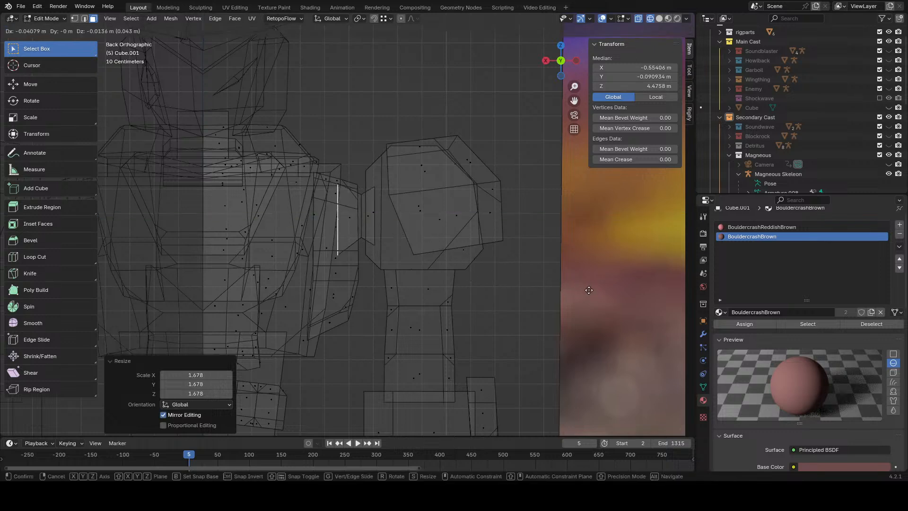
click(591, 290)
key(shift+z)
click(519, 281)
- Duplicate the shoulder joint's face loops in a wireframe back view and place the copy at the top of the thigh
scroll(510, 281, down, 8)
middle_drag(407, 283, 450, 200)
click(563, 49)
click(566, 56)
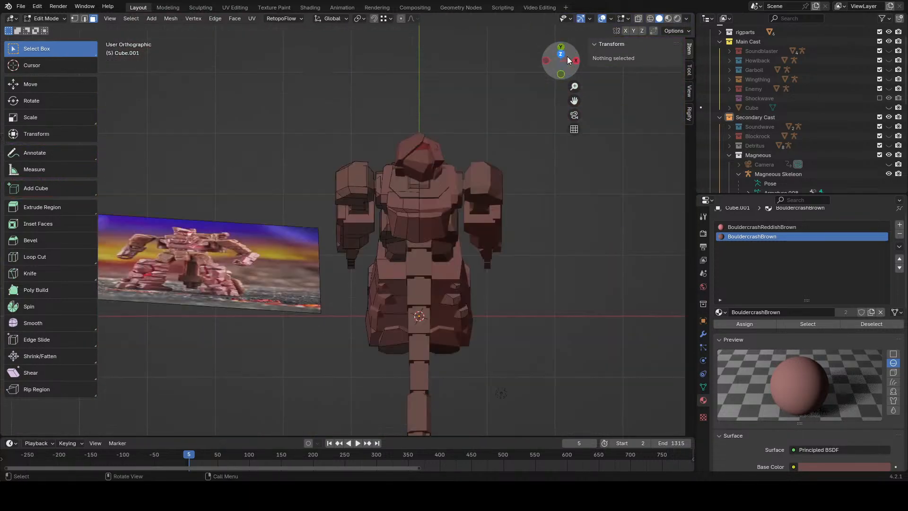
click(576, 60)
click(577, 60)
scroll(454, 163, up, 3)
key(z)
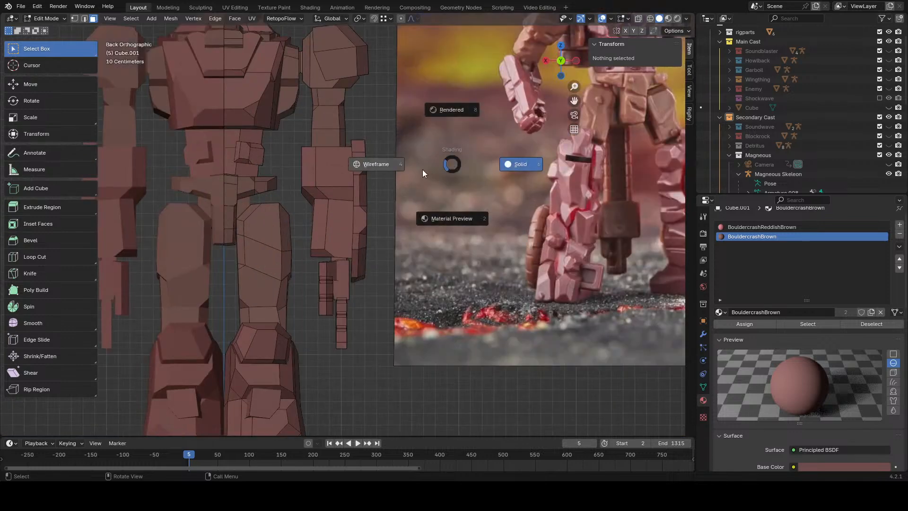
click(378, 163)
shift+middle_drag(285, 98, 333, 227)
scroll(332, 226, up, 5)
alt+click(367, 149)
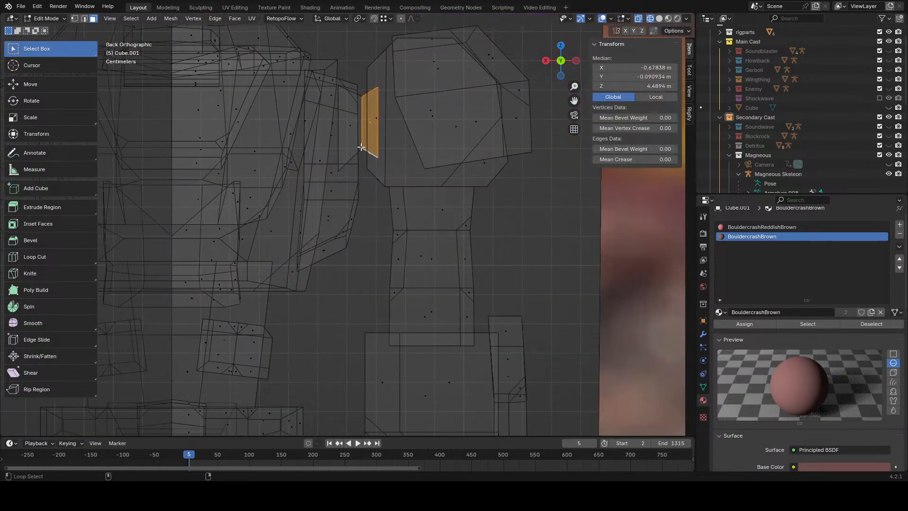
alt+click(361, 147)
scroll(294, 135, down, 5)
shift+middle_drag(407, 284, 435, 197)
key(shift+d)
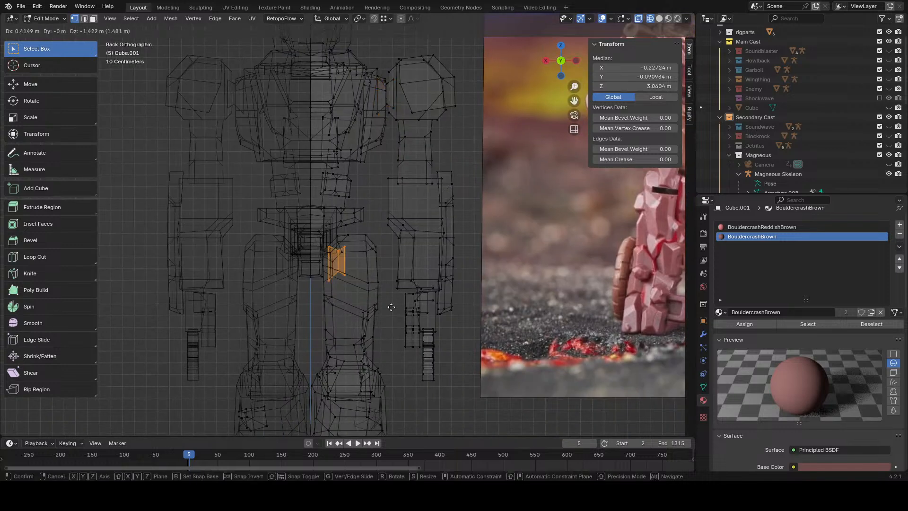
click(385, 299)
- Move the joint copy into the gap between pelvis and thigh, finishing with a shift of about 0.022 m along X
shift+middle_drag(385, 298, 413, 245)
scroll(416, 242, up, 5)
key(z)
click(448, 243)
key(g)
click(445, 244)
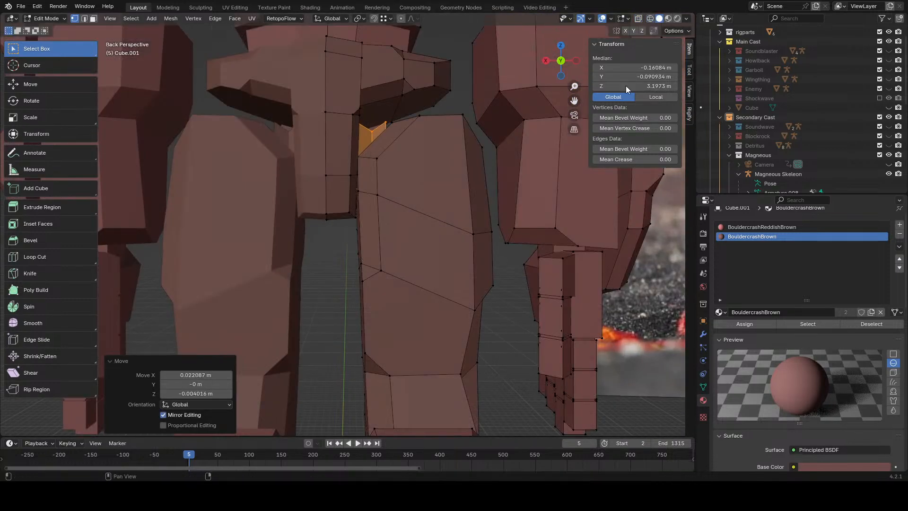
- Scale the hip joint copy by 2.275 along X
click(561, 61)
click(545, 61)
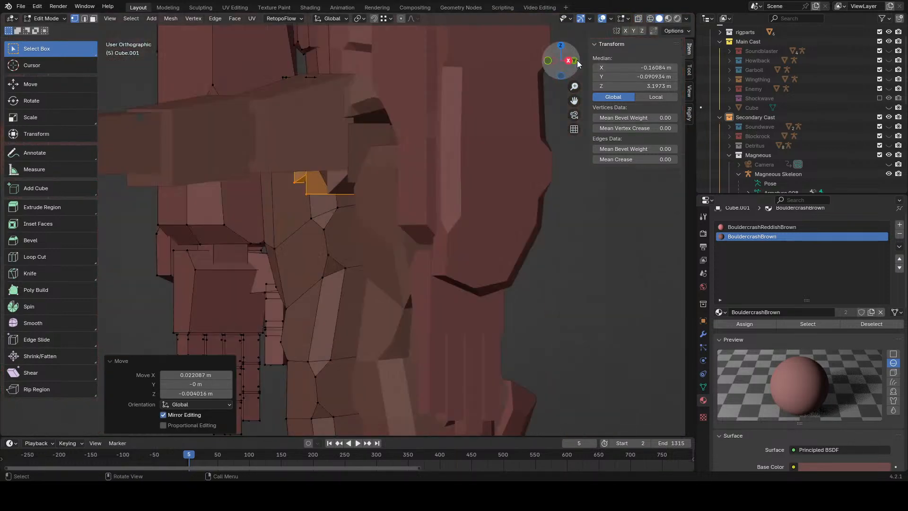
key(s)
right_click(483, 229)
click(576, 61)
key(s)
key(x)
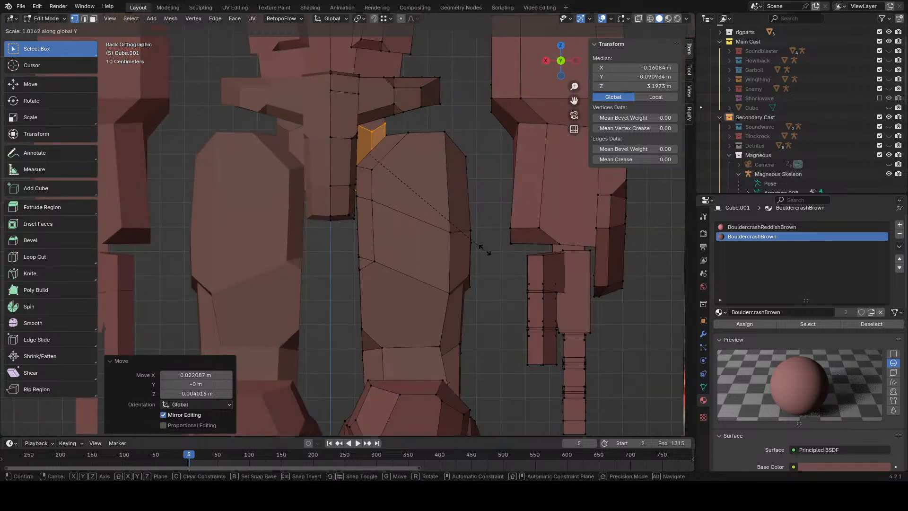
right_click(502, 243)
key(s)
key(x)
click(1, 230)
- Move and rotate the widened hip joint in the back view to angle it between the pelvis and the thigh
key(g)
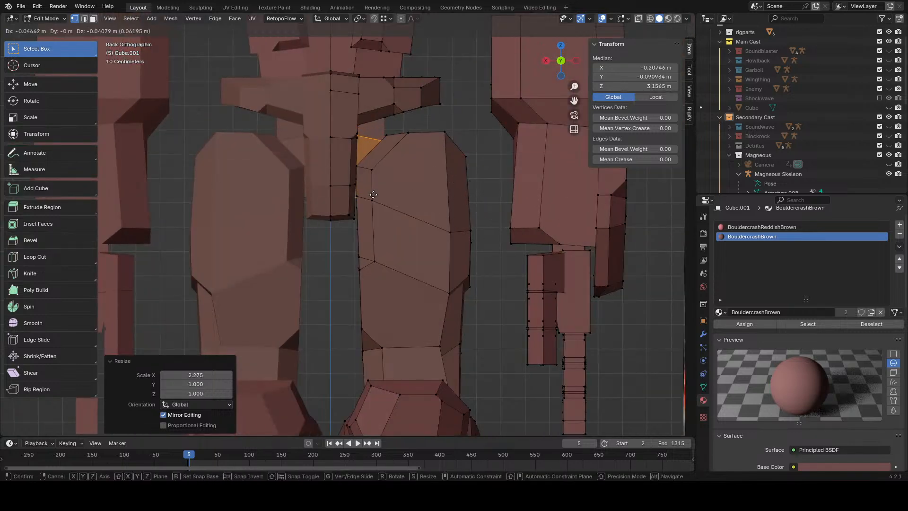
click(377, 200)
key(r)
click(484, 191)
key(g)
click(489, 176)
key(r)
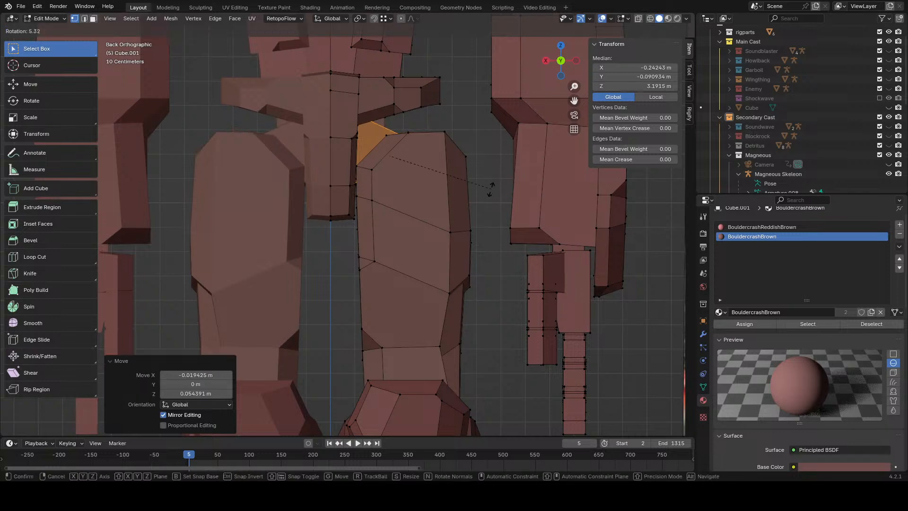
click(491, 191)
key(g)
click(492, 194)
- Shift the hip joint about 0.157 m along Y and scale it by 1.376 along Z
middle_drag(492, 188, 416, 222)
key(g)
key(y)
click(430, 177)
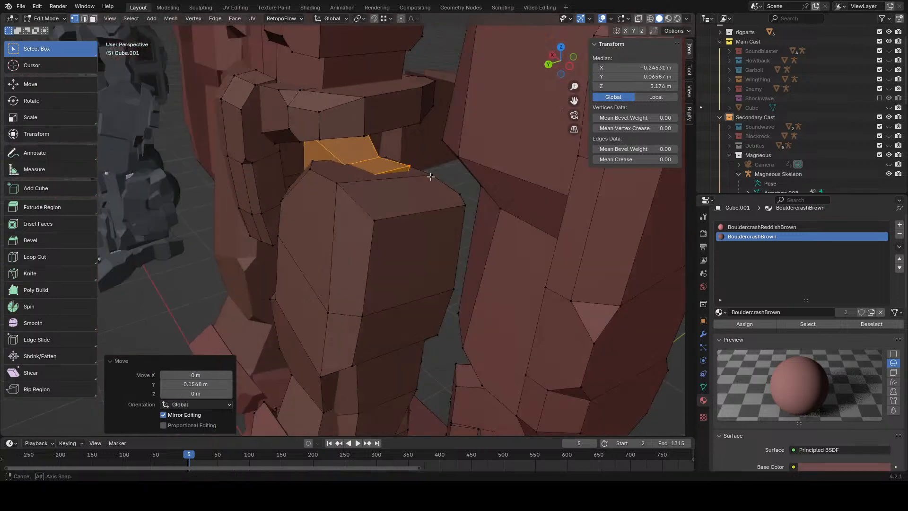
middle_drag(430, 176, 392, 58)
key(s)
click(413, 91)
- Try lowering the hip joint about 0.056 m along Z
key(g)
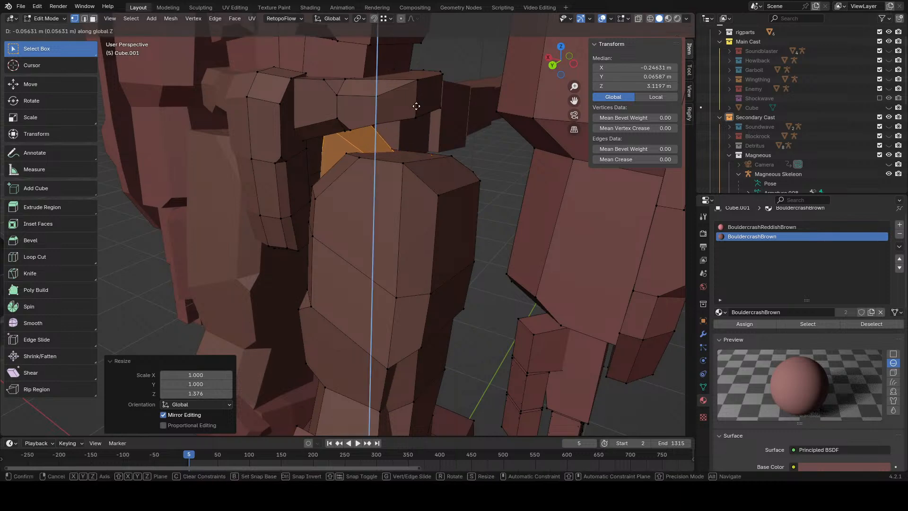
click(417, 106)
key(ctrl+z)
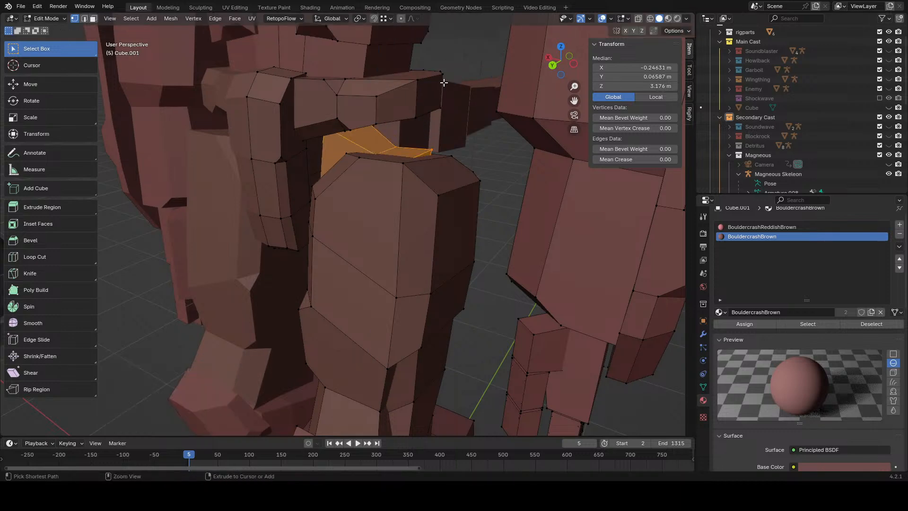
- Scale the hip joint by 0.803 along Z and move it about 0.074 m in X and -0.045 m in Z
click(552, 68)
key(z)
click(435, 148)
key(s)
key(z)
click(459, 122)
key(g)
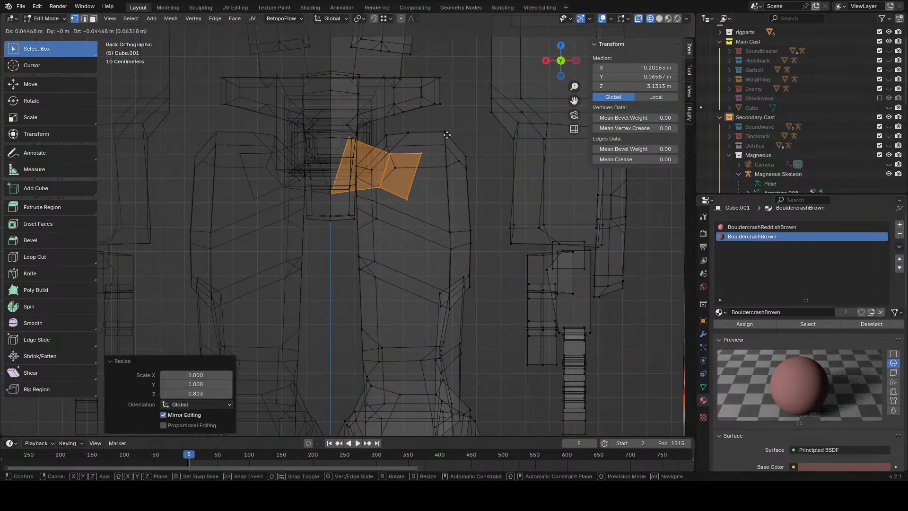
click(440, 135)
key(z)
click(456, 137)
scroll(455, 142, down, 3)
mouse_move(449, 162)
middle_down()
mouse_move(485, 181)
mouse_move(537, 170)
mouse_move(424, 163)
middle_up()
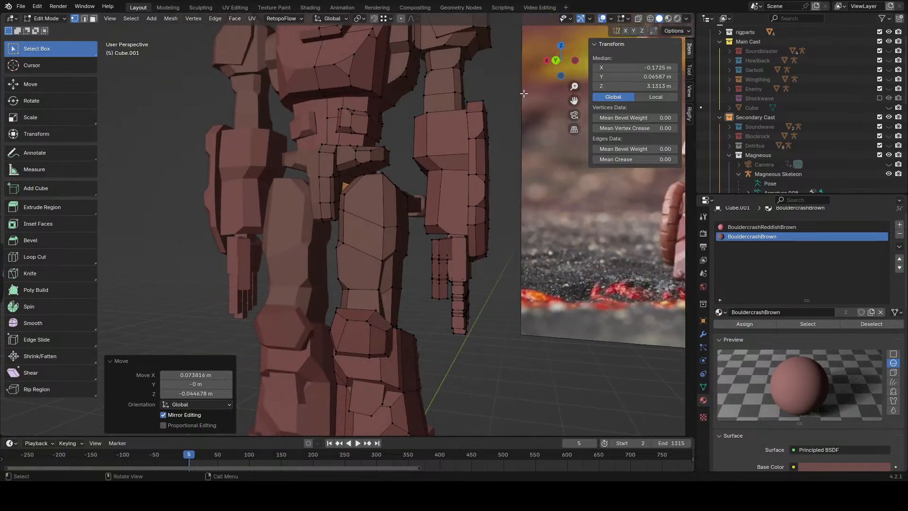
click(553, 68)
key(z)
click(403, 120)
drag(311, 164, 310, 163)
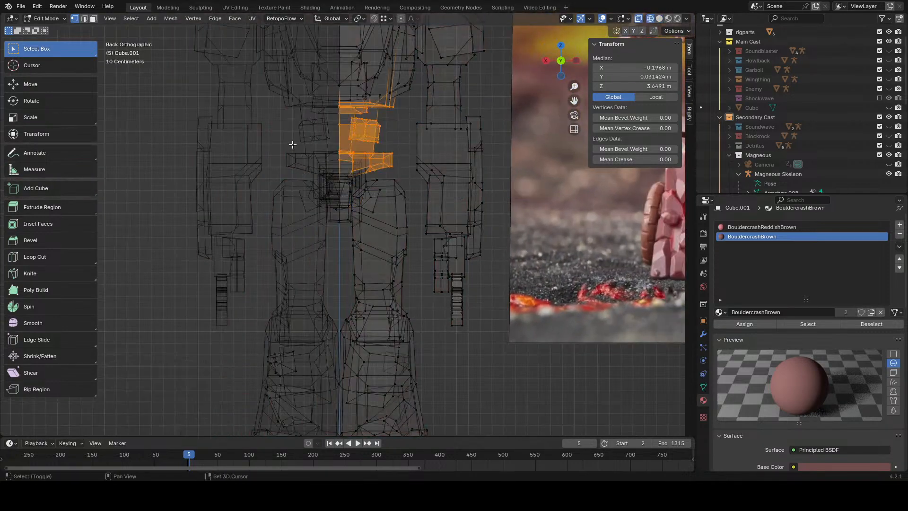
shift+drag(353, 234, 354, 233)
scroll(354, 233, down, 2)
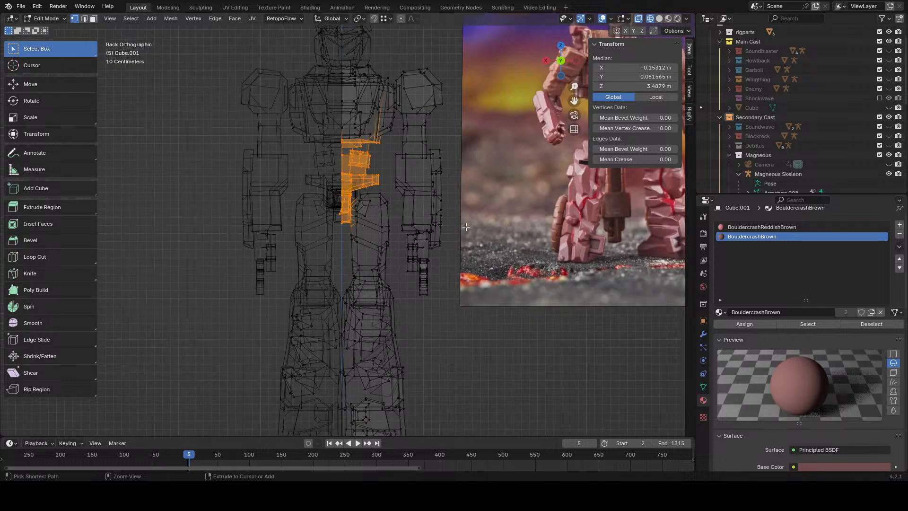
key(z)
click(449, 229)
key(alt+a)
- Examine the whole robot from several angles with the viewport overlays hidden
scroll(448, 281, down, 4)
middle_drag(448, 282, 530, 284)
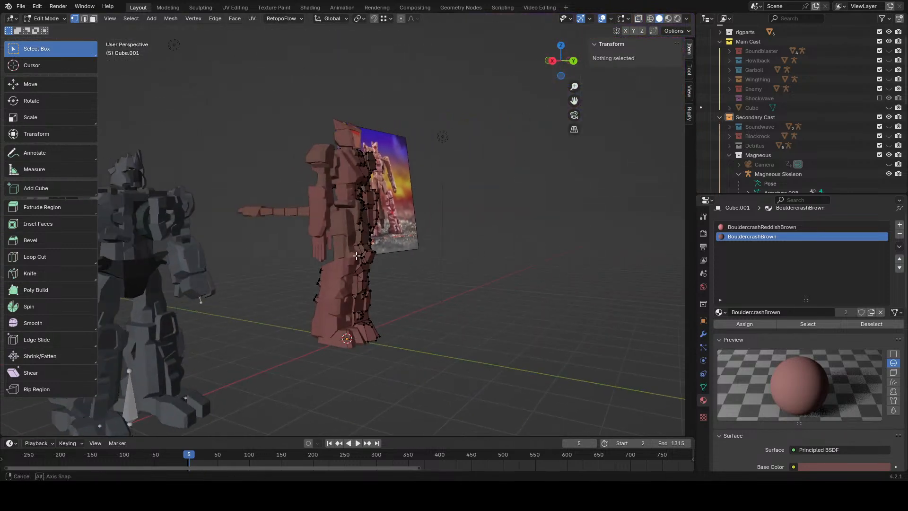
middle_drag(360, 272, 427, 265)
scroll(460, 264, up, 2)
click(602, 20)
middle_drag(544, 156, 323, 224)
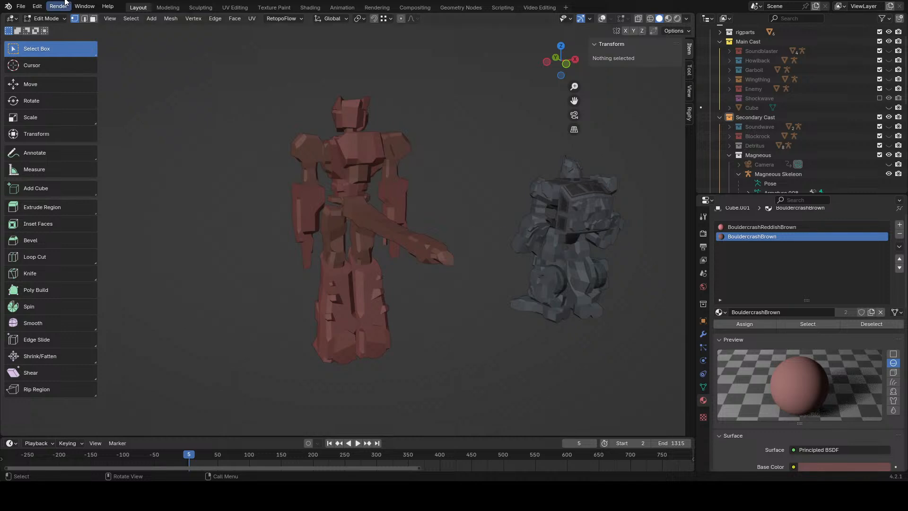
- Leave the body mesh, select the tail object with overlays shown again and open it for mesh editing
click(60, 30)
click(363, 208)
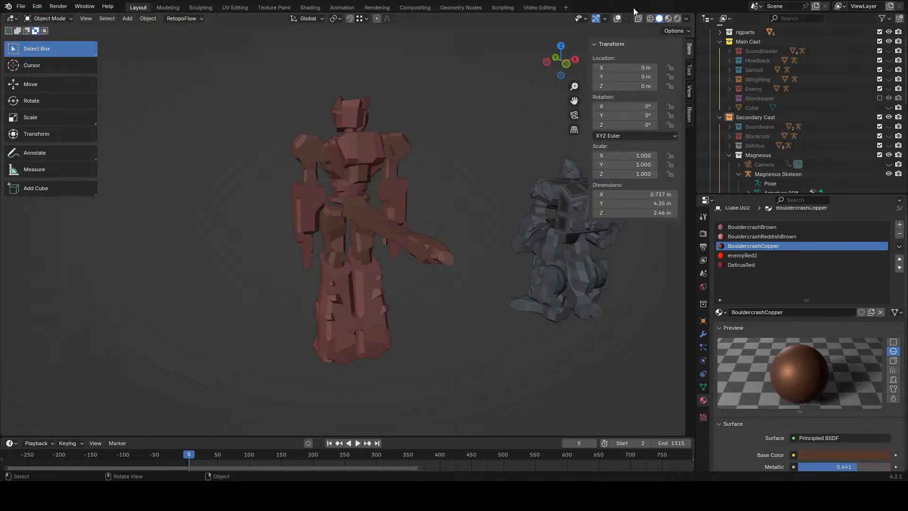
click(617, 19)
middle_drag(348, 196, 388, 216)
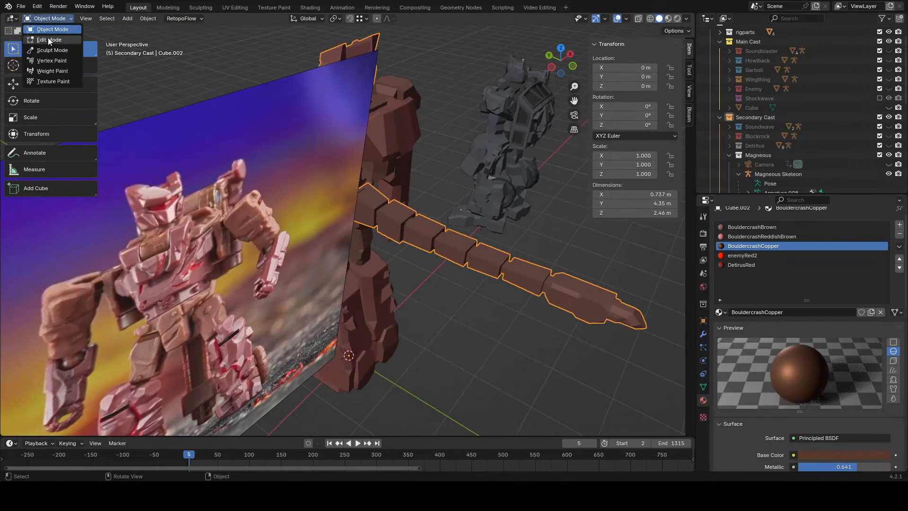
click(49, 41)
- Bevel a scattered set of long and corner edges across the tail segments with a single segment
scroll(369, 203, up, 4)
click(368, 198)
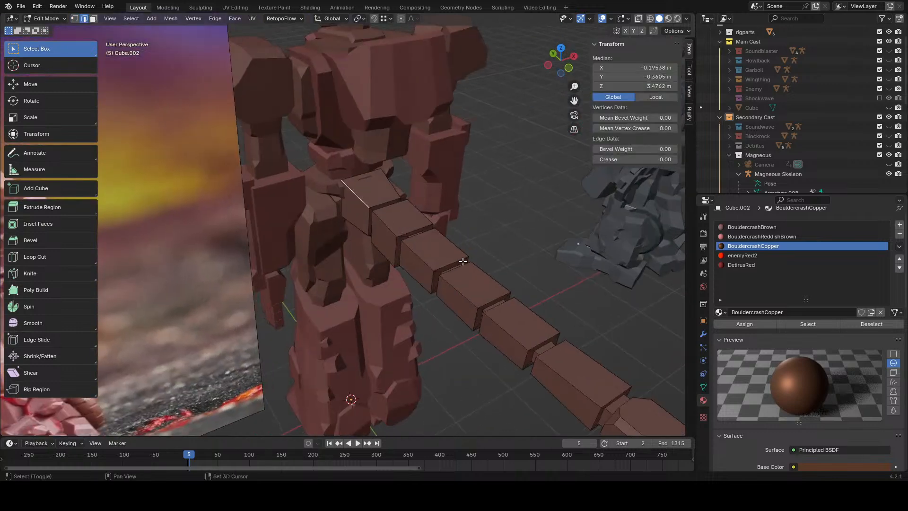
shift+click(468, 307)
shift+middle_drag(567, 391, 425, 292)
shift+click(516, 321)
shift+click(389, 171)
middle_drag(389, 170, 464, 251)
shift+click(412, 194)
scroll(442, 209, up, 2)
middle_drag(475, 282, 301, 276)
shift+click(277, 254)
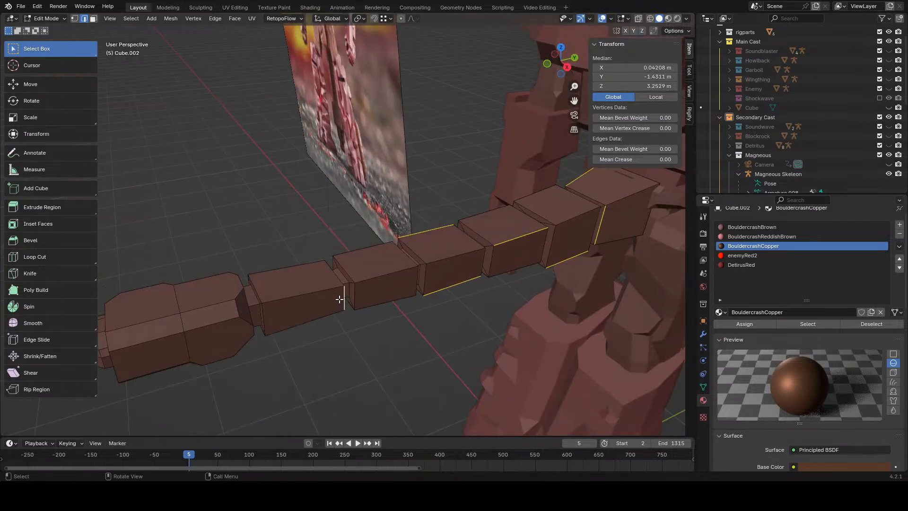
middle_drag(340, 299, 359, 226)
scroll(440, 298, up, 3)
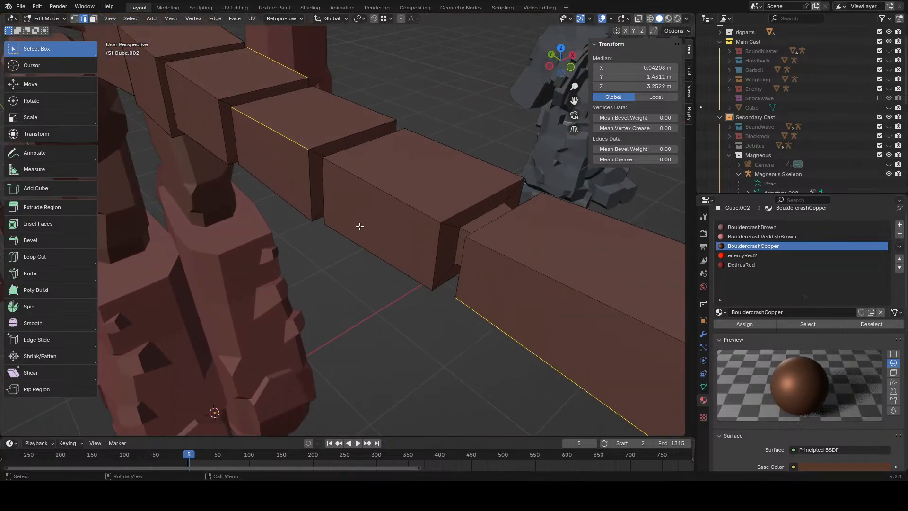
shift+click(313, 151)
middle_drag(313, 152, 412, 193)
click(215, 18)
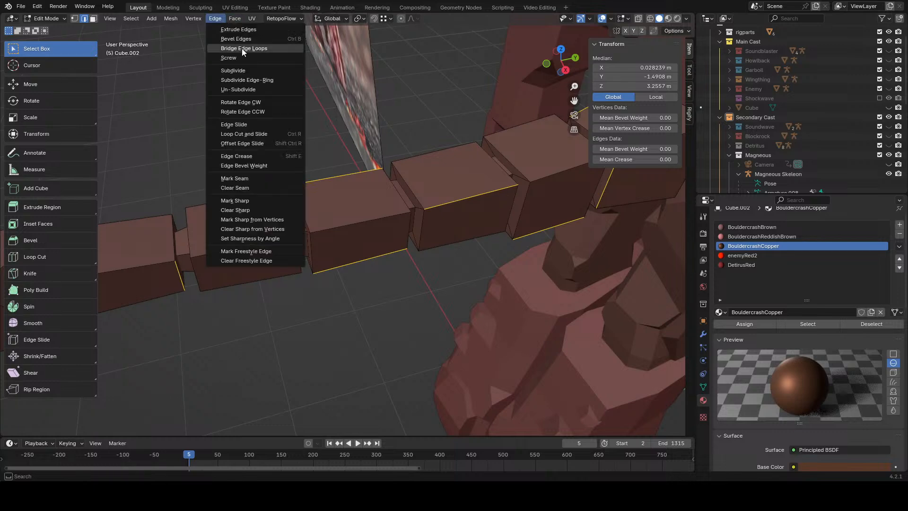
click(242, 42)
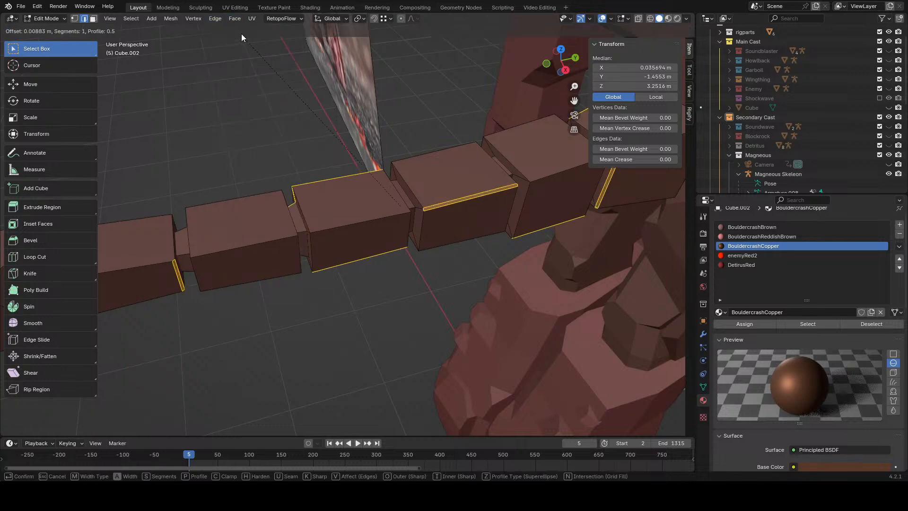
click(243, 427)
click(390, 316)
- Try to bevel the short edge near the joint between two middle tail segments
scroll(389, 316, down, 5)
middle_drag(408, 317, 343, 238)
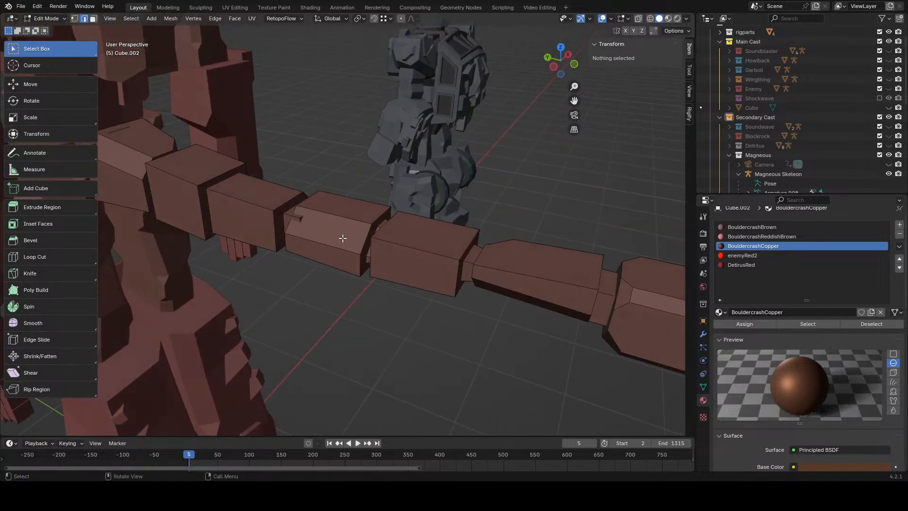
click(296, 217)
click(216, 20)
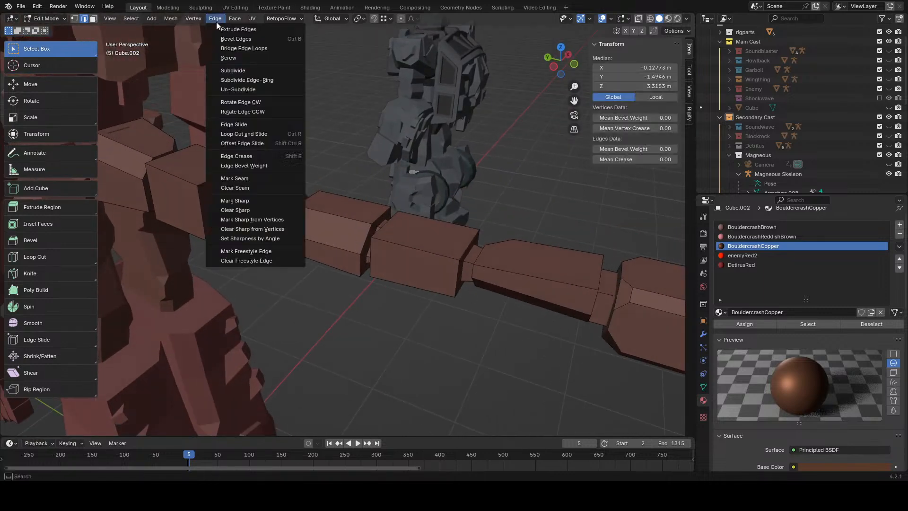
click(228, 35)
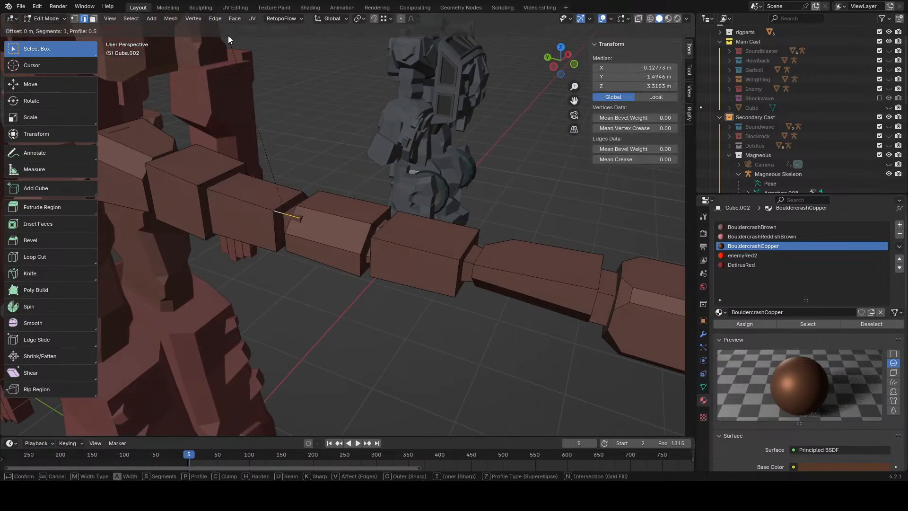
click(227, 431)
key(ctrl+z)
- Bevel the selected edges at the lower end corner of a tail segment with a width of 0.0614 m
middle_drag(423, 182, 407, 208)
shift+click(429, 187)
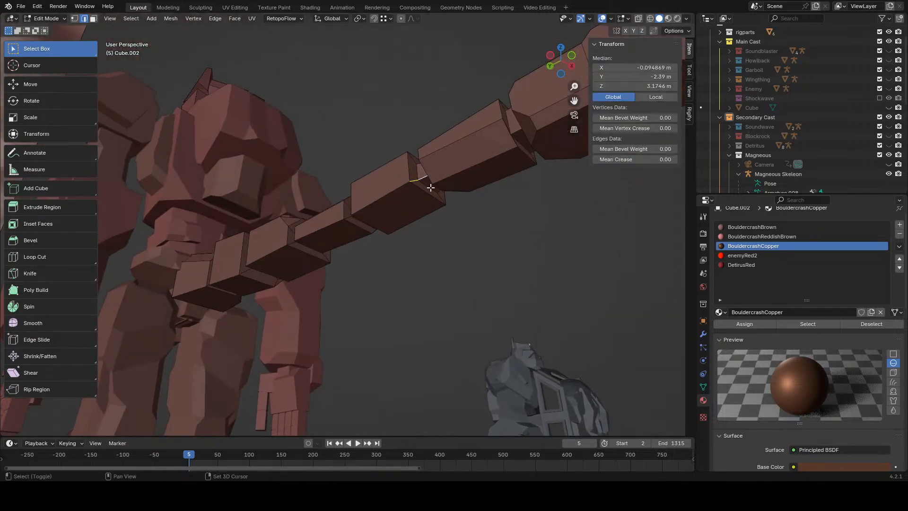
click(216, 18)
click(238, 35)
click(241, 15)
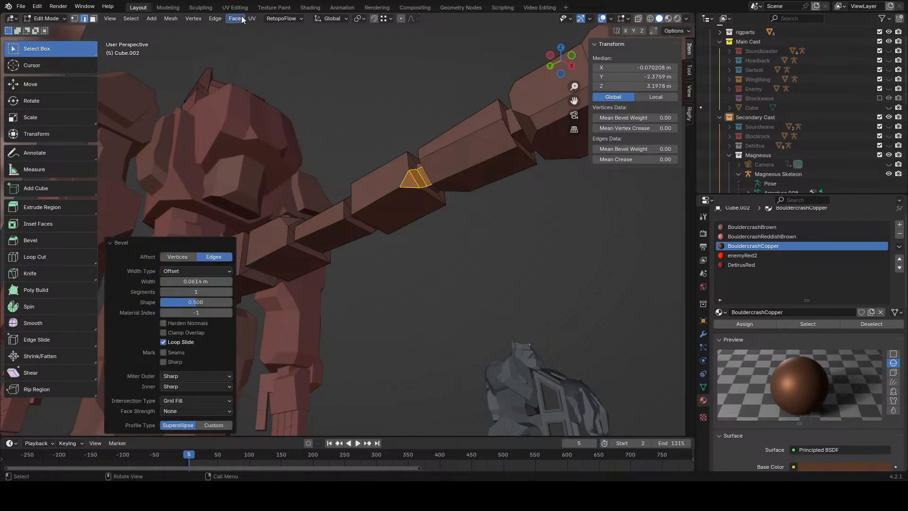
- Bevel the lower edge at the same tail segment's opposite end, nearer the body
click(367, 224)
middle_drag(384, 220, 434, 208)
click(214, 20)
click(229, 37)
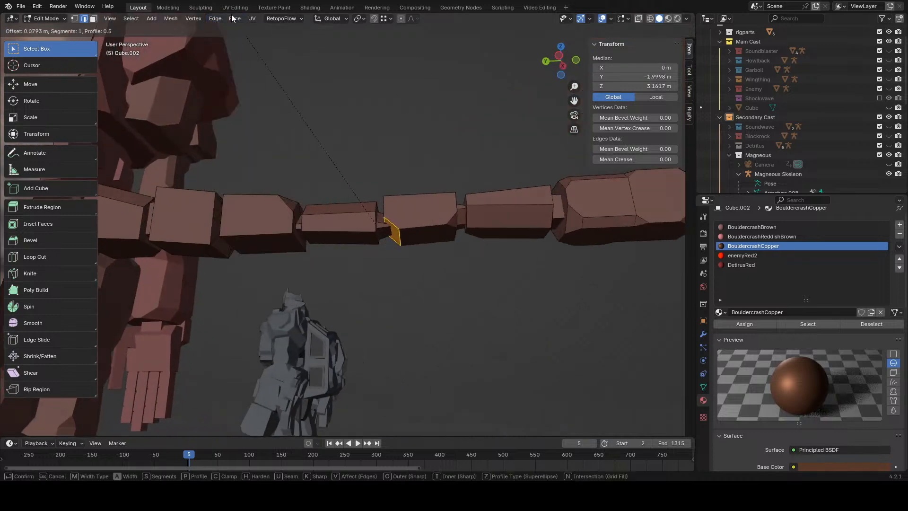
click(234, 433)
click(429, 120)
- Bevel one of the long upper side edges of that tail segment
middle_drag(430, 120, 417, 248)
click(403, 214)
click(409, 249)
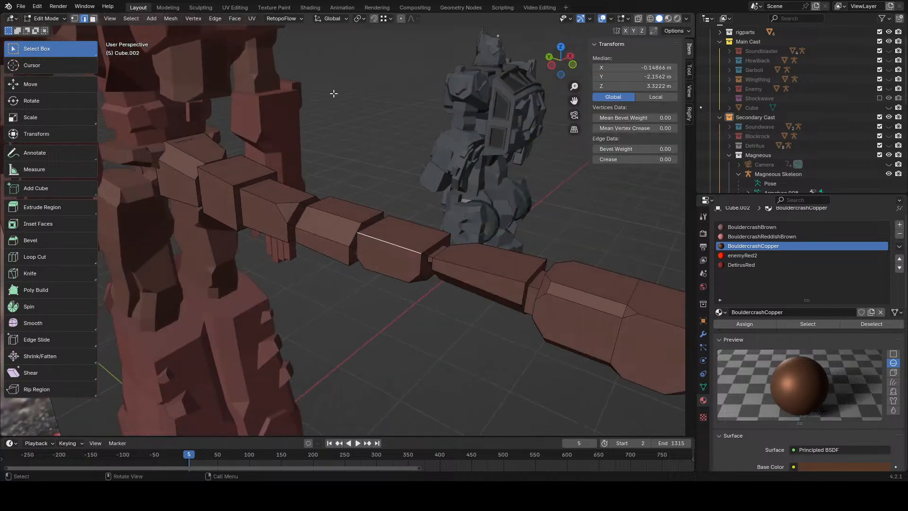
click(214, 20)
click(245, 40)
click(249, 28)
click(405, 69)
- Bevel the matching long upper edge on the opposite side of that tail segment
middle_drag(405, 70, 361, 217)
click(373, 232)
click(213, 19)
click(241, 39)
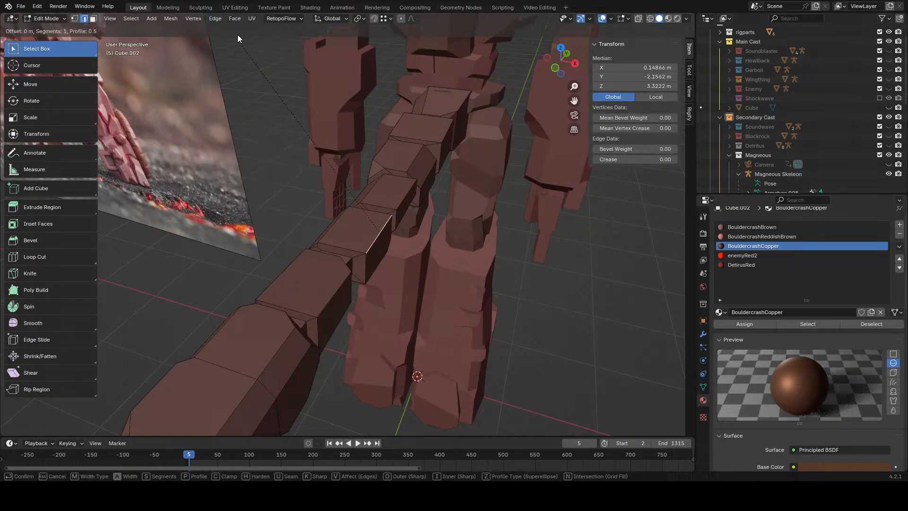
click(315, 65)
click(400, 194)
- Bevel the long upper side edge of the slim tail segment together with the short edge adjoining its end
middle_drag(401, 195, 363, 222)
shift+click(374, 216)
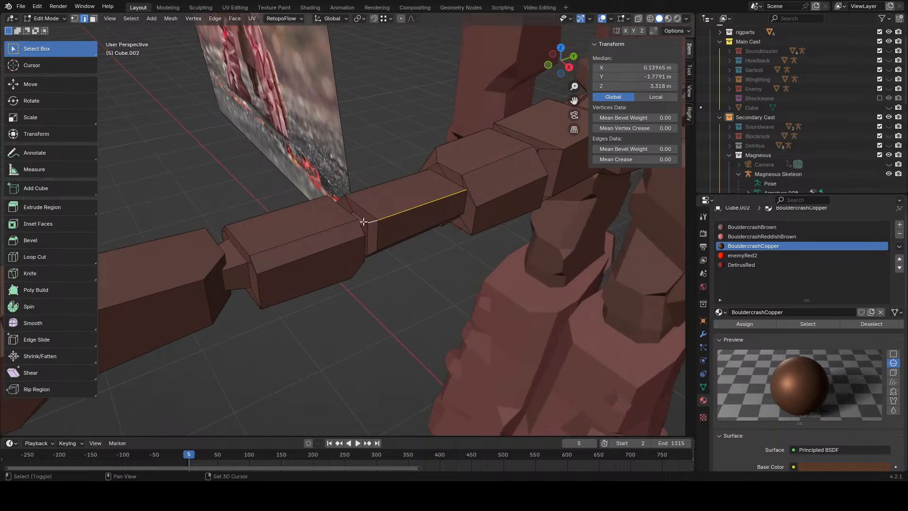
click(215, 18)
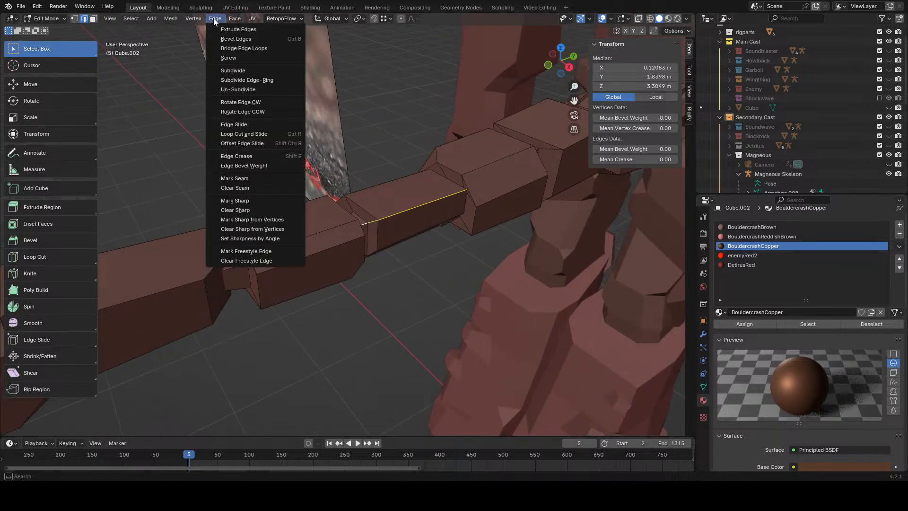
click(231, 36)
click(402, 192)
click(402, 194)
scroll(407, 198, down, 4)
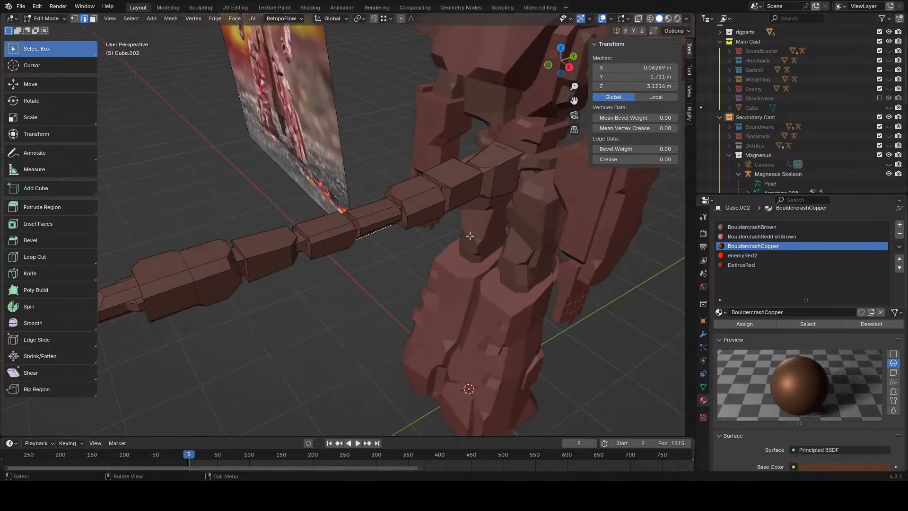
- Extrude the underside face of a tail segment near the body and scale the new face to 0.650
middle_drag(468, 235, 412, 164)
middle_drag(412, 227, 308, 211)
click(460, 243)
click(414, 201)
scroll(308, 211, up, 4)
click(94, 19)
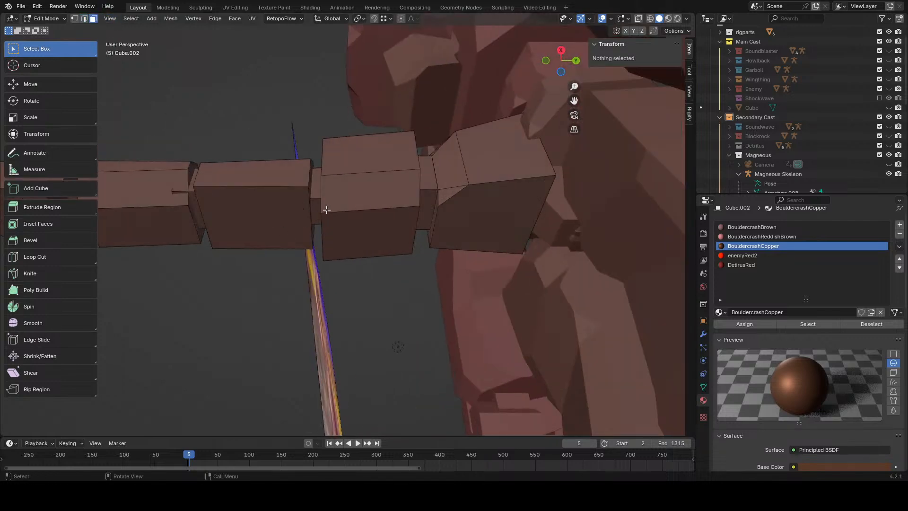
click(294, 213)
key(e)
click(347, 231)
key(s)
click(352, 254)
shift+middle_drag(283, 213, 427, 226)
scroll(427, 226, up, 3)
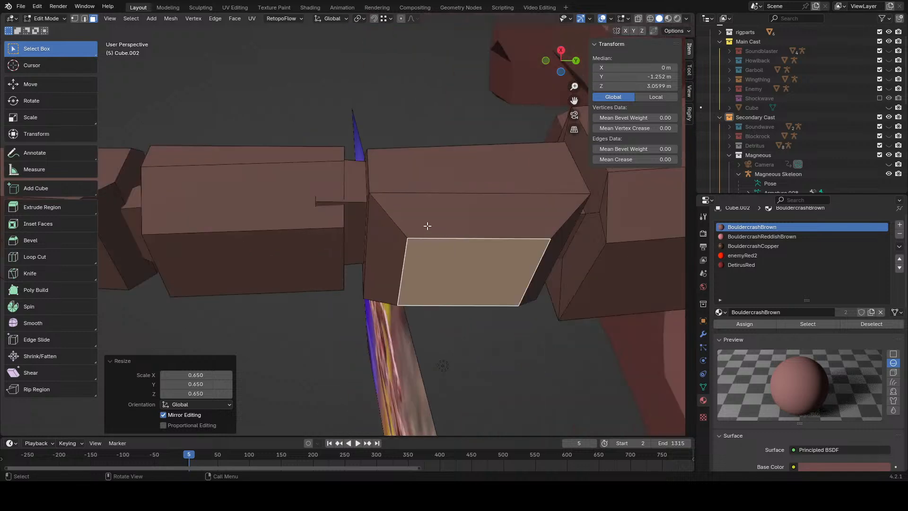
- Bevel the lower corner edges where the connector meets that tail segment with a width of 0.0645 m
click(84, 19)
middle_drag(277, 142, 371, 215)
click(379, 206)
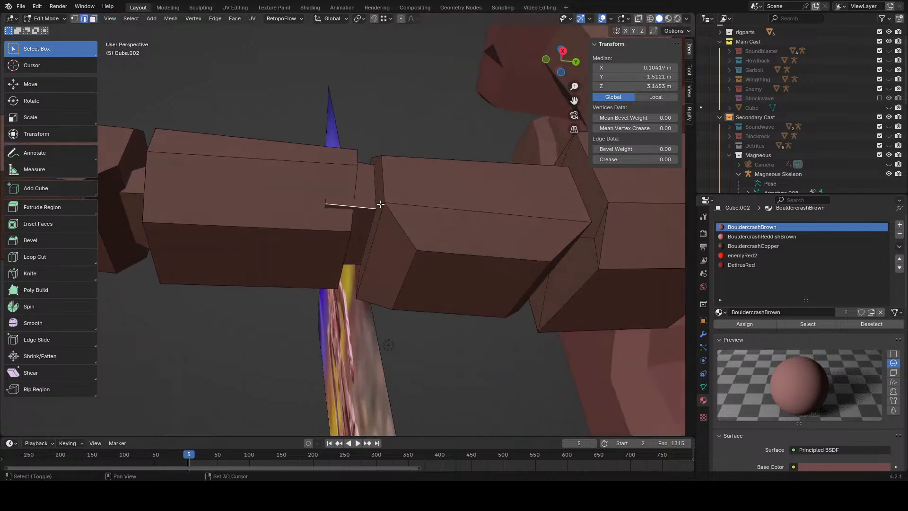
click(219, 19)
click(231, 39)
click(237, 411)
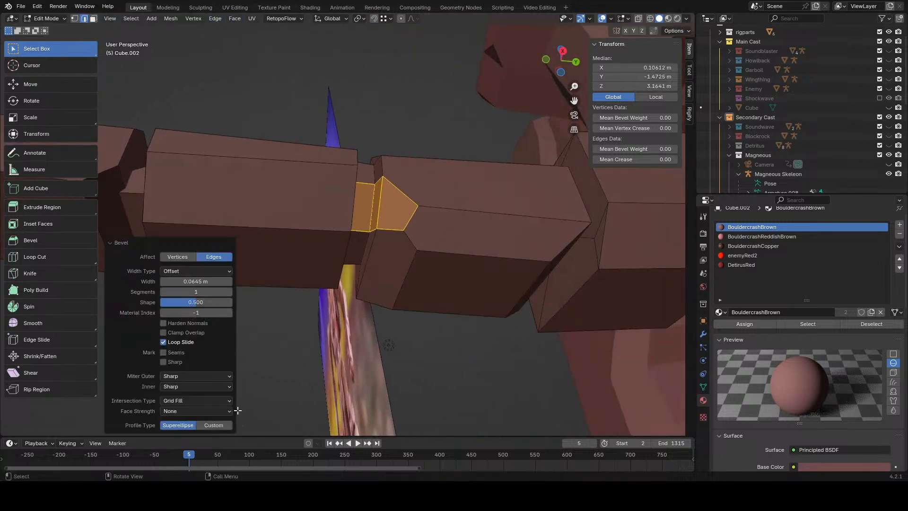
click(351, 349)
- Bevel the upper end edge of the second tail segment on the side facing the body
scroll(352, 349, down, 4)
middle_drag(352, 349, 402, 331)
scroll(352, 357, down, 3)
scroll(402, 331, up, 4)
shift+middle_drag(402, 331, 303, 198)
click(279, 167)
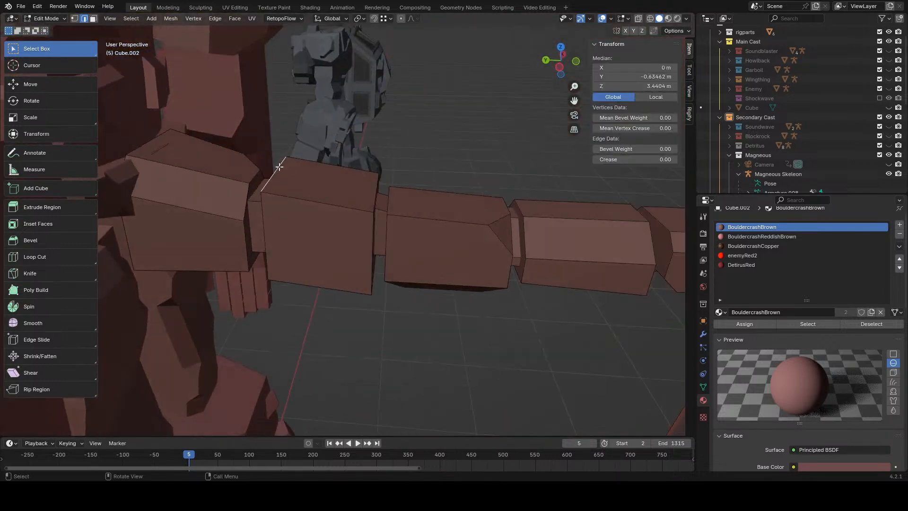
click(215, 18)
click(231, 39)
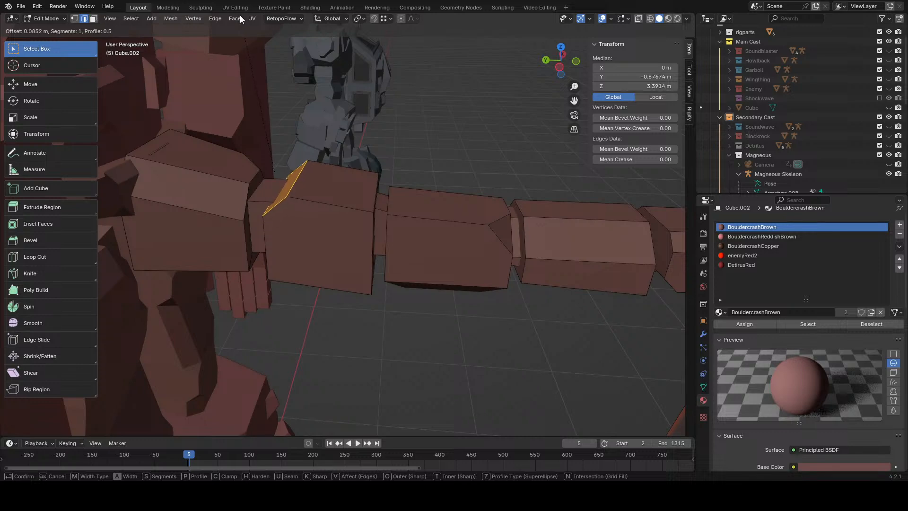
click(246, 429)
click(265, 203)
- Bevel one upper side edge of the connector between the first two tail segments with a width of 0.0518 m
middle_drag(387, 265, 355, 260)
scroll(340, 229, up, 3)
scroll(335, 224, up, 3)
click(449, 192)
middle_drag(450, 192, 425, 197)
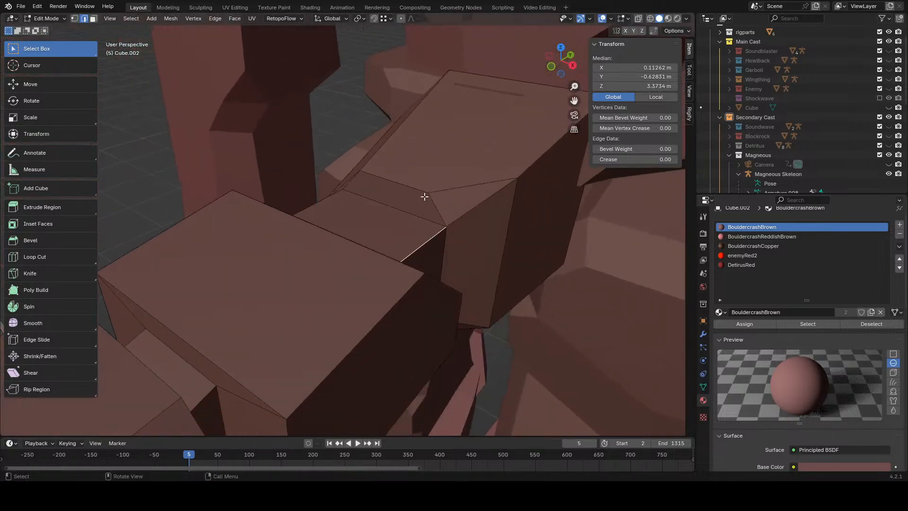
click(215, 19)
click(225, 40)
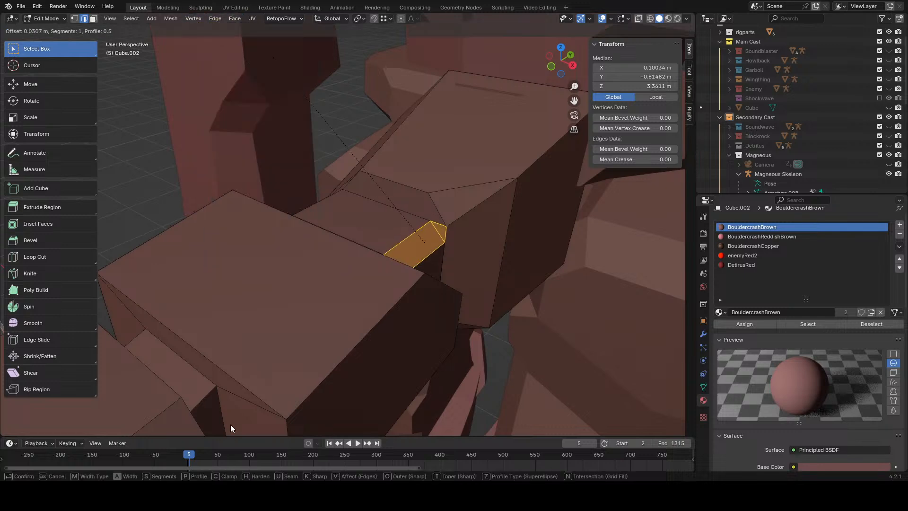
click(237, 404)
middle_drag(341, 126, 405, 156)
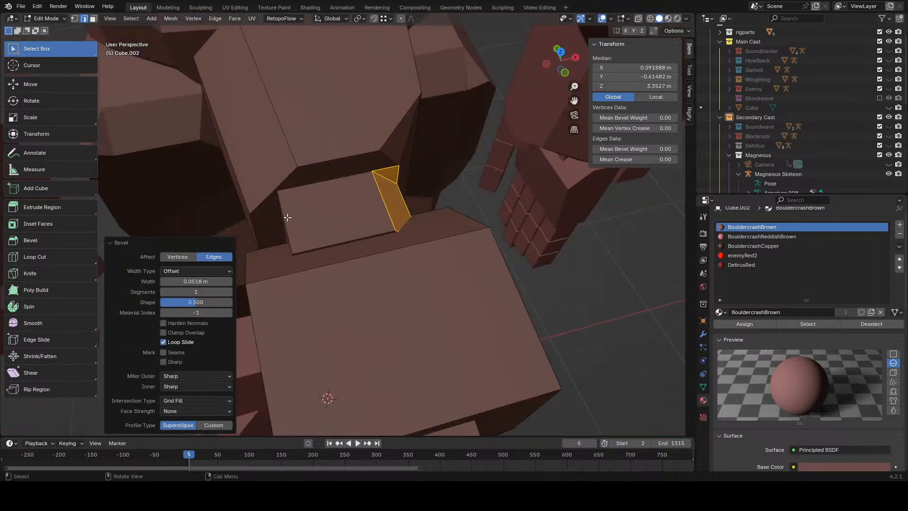
- Bevel the opposite upper side edge of the same connector with a width of 0.0746 m
click(287, 217)
click(215, 18)
click(226, 40)
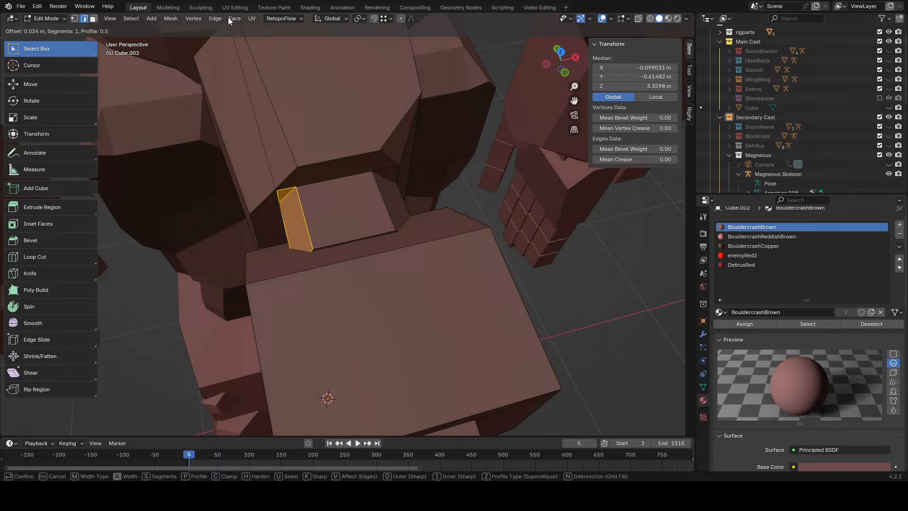
click(232, 422)
middle_drag(317, 428, 426, 282)
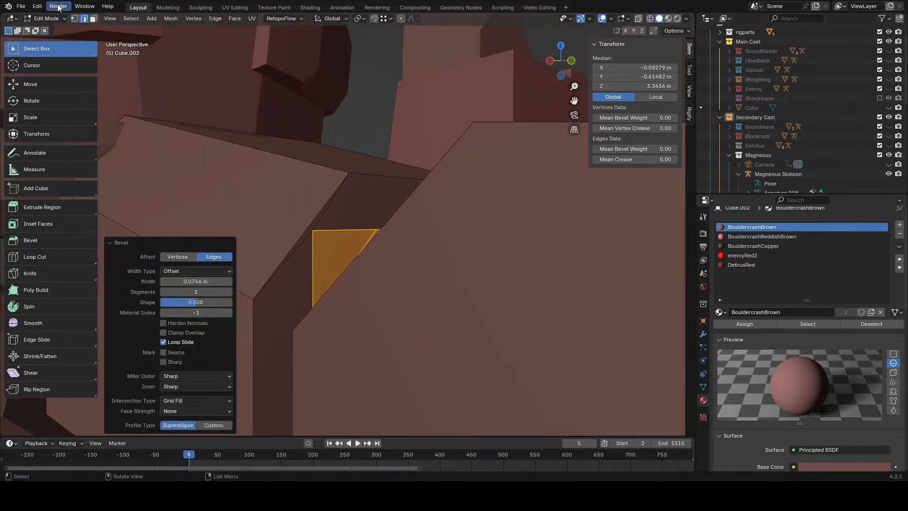
- Merge the overlapping vertices at the connector's beveled corner at their center
click(74, 19)
click(314, 231)
key(shift+z)
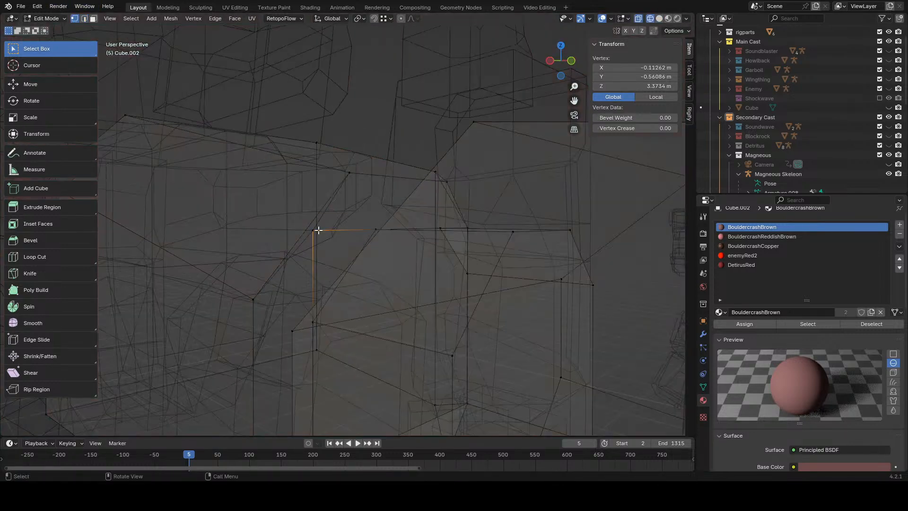
key(shift+z)
click(324, 226)
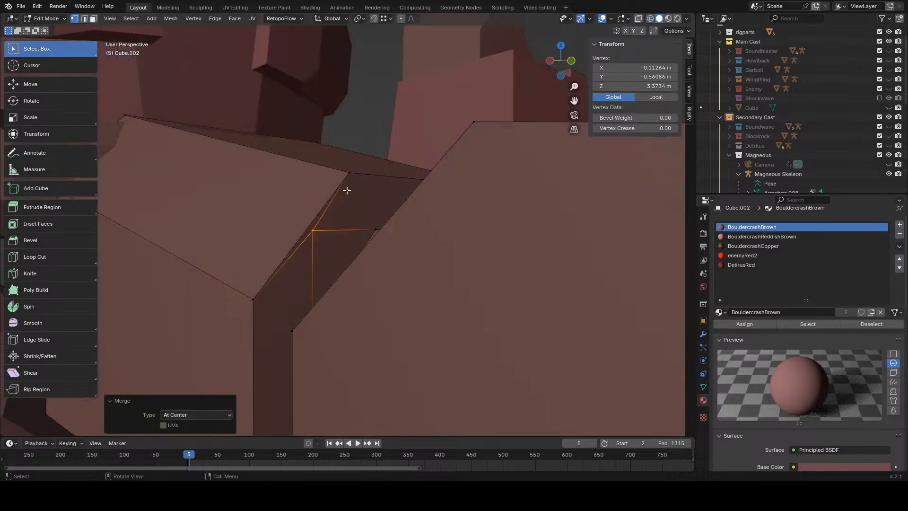
- Snap the merged vertex onto the first segment's nearby corner and merge the whole mesh by distance at 0.0001 m
click(354, 182)
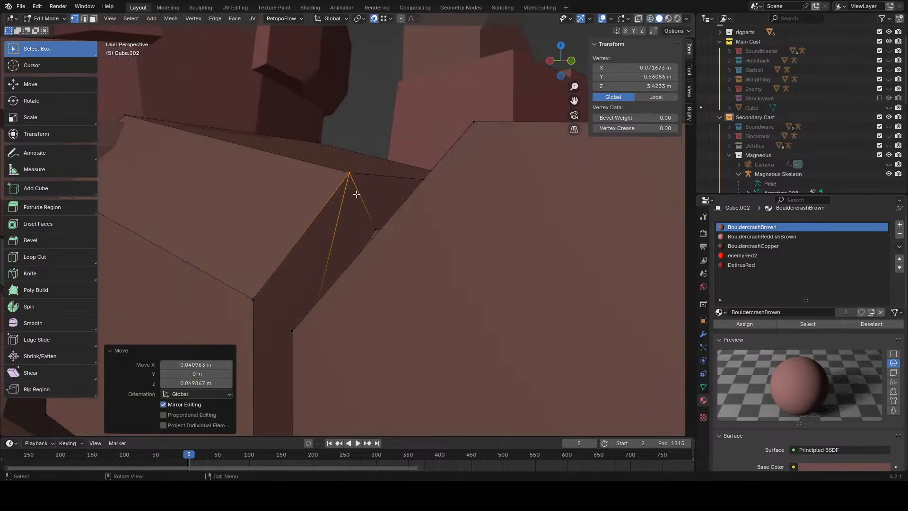
key(a)
click(331, 228)
scroll(346, 224, down, 3)
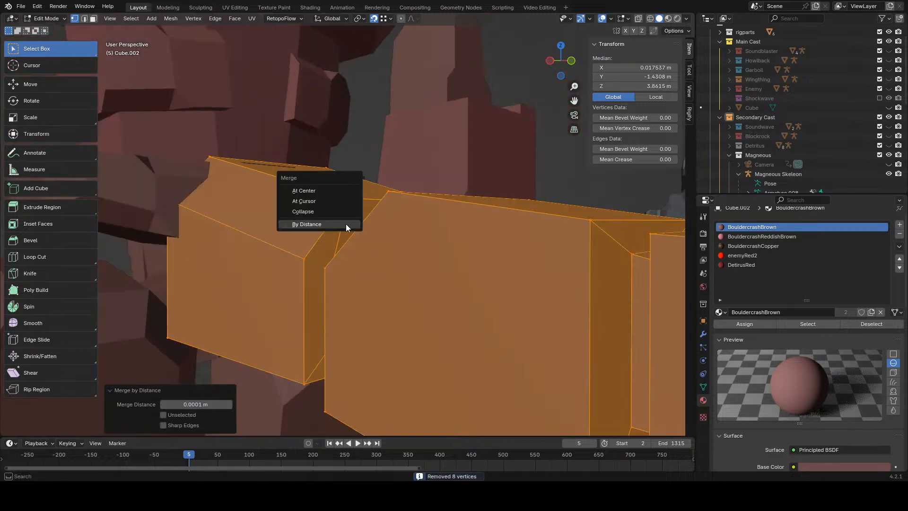
- Inspect the tail's shape in Object Mode and return to editing its edges
click(59, 27)
click(56, 20)
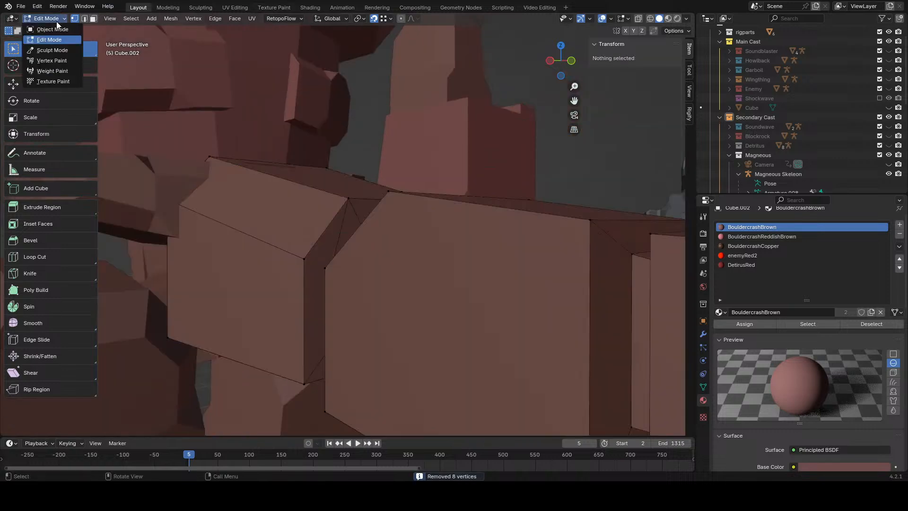
click(55, 30)
scroll(520, 209, down, 4)
middle_drag(520, 209, 578, 273)
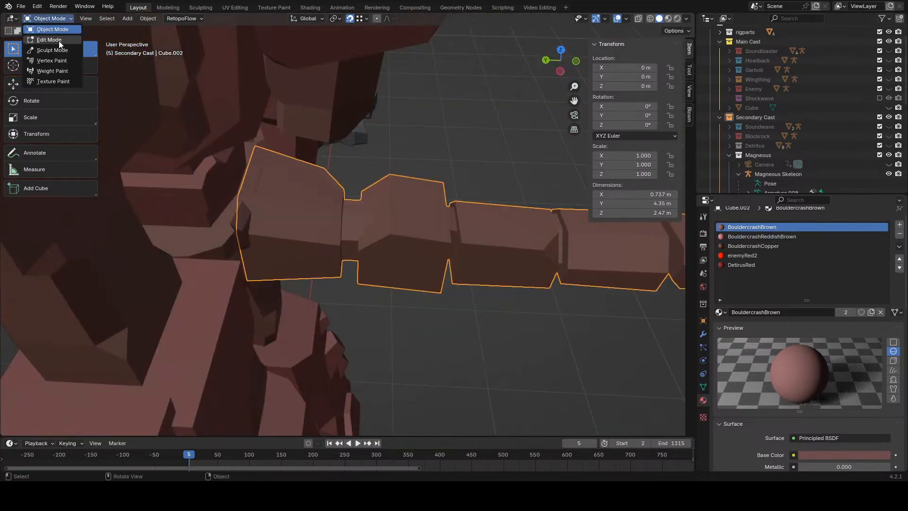
click(59, 42)
click(84, 19)
- Try to bevel only the long upper side edge of the second tail segment with a width of 0.0807 m
click(404, 235)
middle_drag(405, 236, 352, 227)
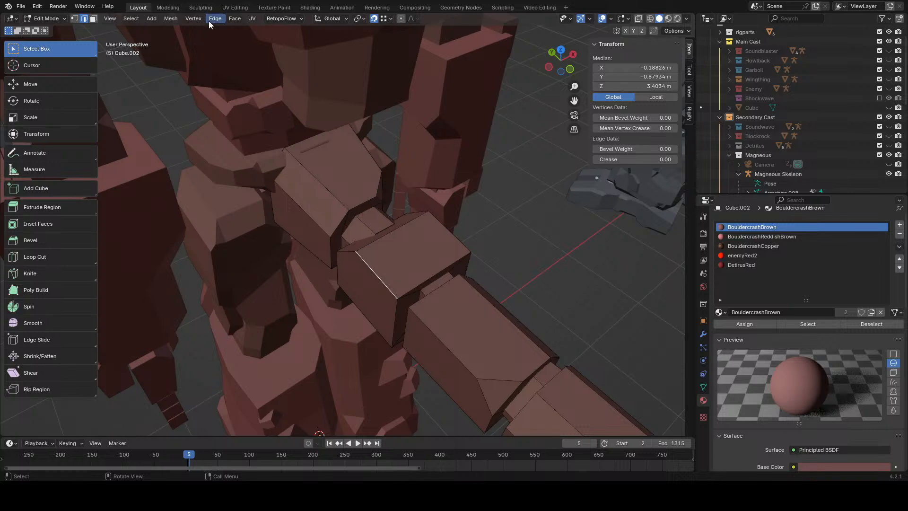
click(211, 19)
click(241, 48)
click(543, 429)
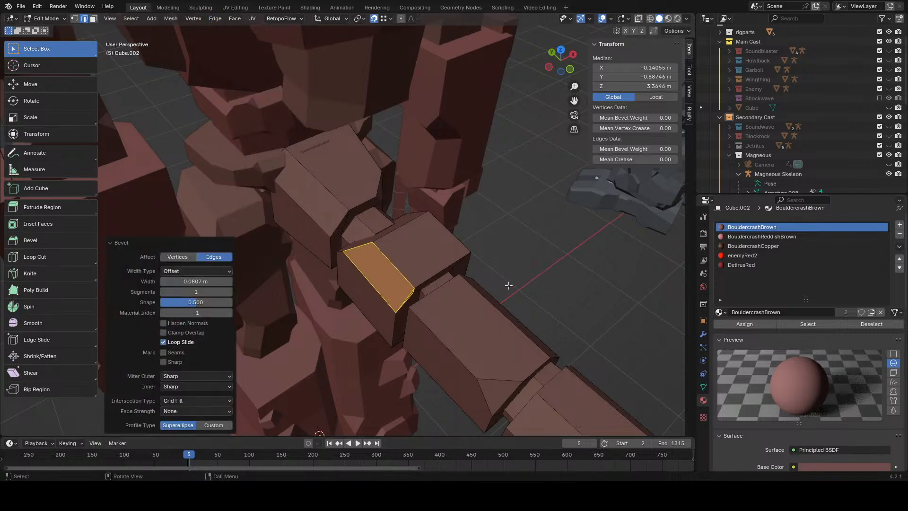
key(ctrl+z)
- Bevel the second tail segment's long upper side edge together with the adjoining short edges at its outer end
shift+click(418, 294)
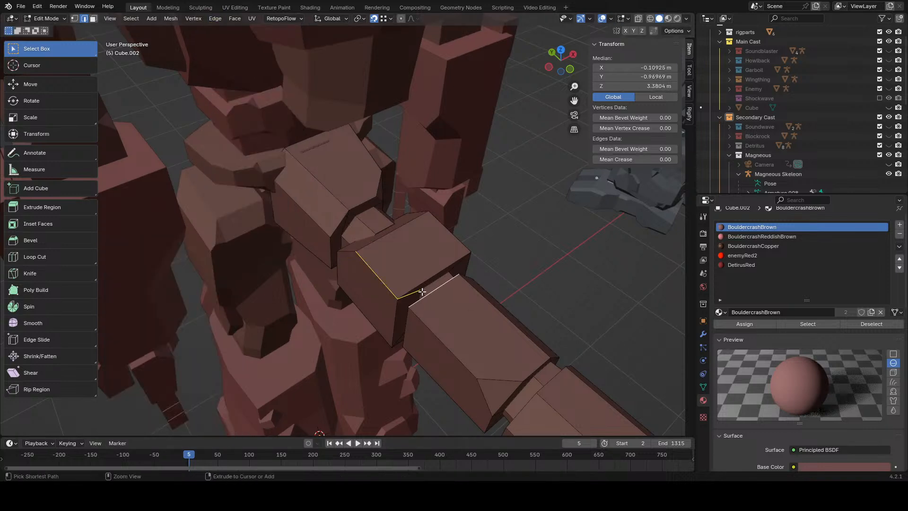
click(215, 19)
click(237, 42)
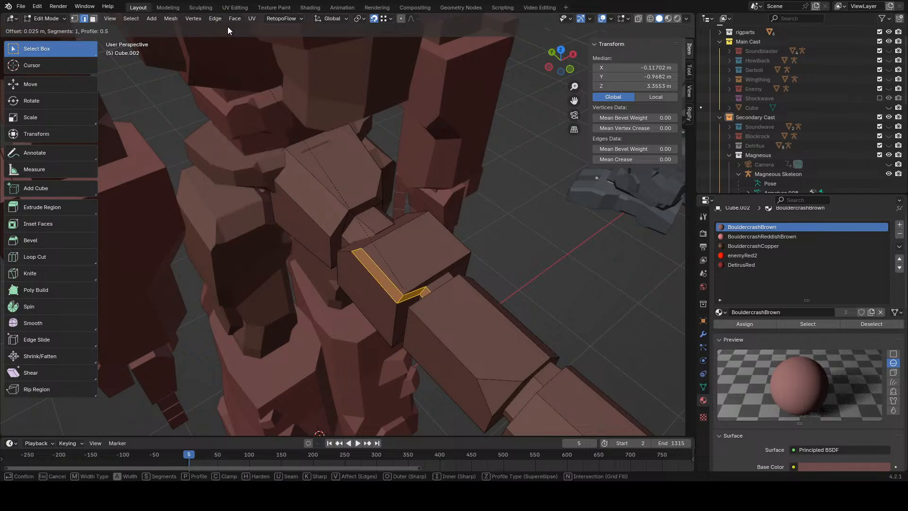
click(229, 438)
click(531, 223)
- Bevel the long lower side edge of the second tail segment with a width of 0.0386 m
middle_drag(530, 223, 247, 104)
click(400, 204)
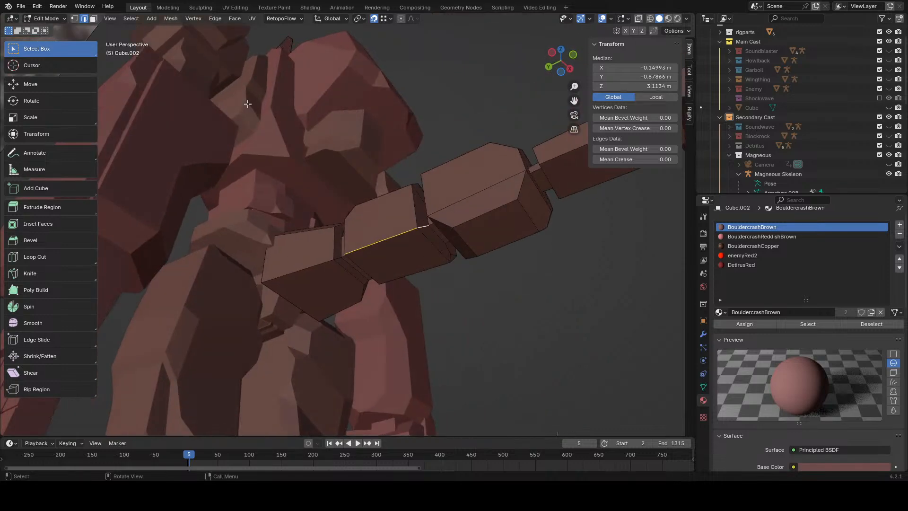
middle_drag(285, 180, 372, 275)
scroll(372, 275, up, 4)
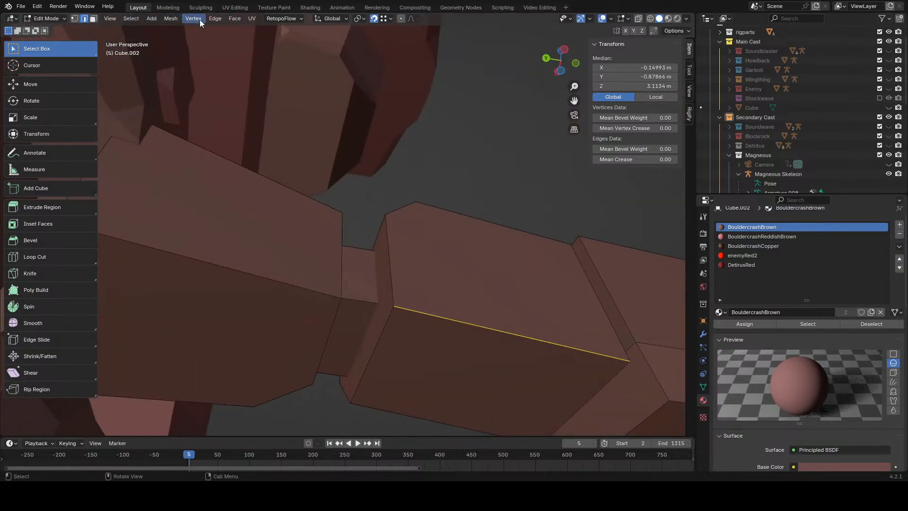
click(215, 18)
click(234, 33)
click(246, 414)
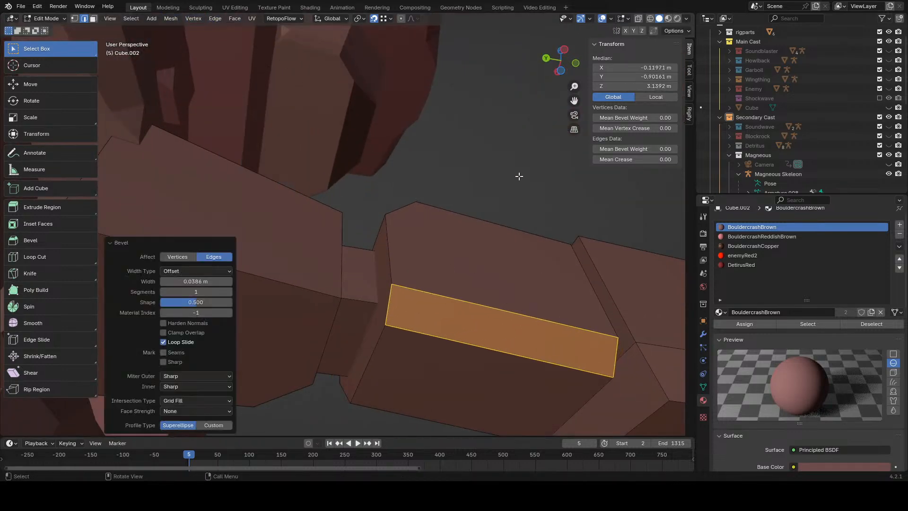
click(519, 176)
- Try to bevel the vertical end edge of the tail segment next to the large faceted block
middle_drag(519, 176, 416, 253)
scroll(415, 254, down, 10)
mouse_move(432, 286)
middle_down()
mouse_move(313, 315)
mouse_move(466, 278)
mouse_move(449, 284)
middle_up()
scroll(456, 278, up, 4)
scroll(449, 284, up, 4)
click(340, 246)
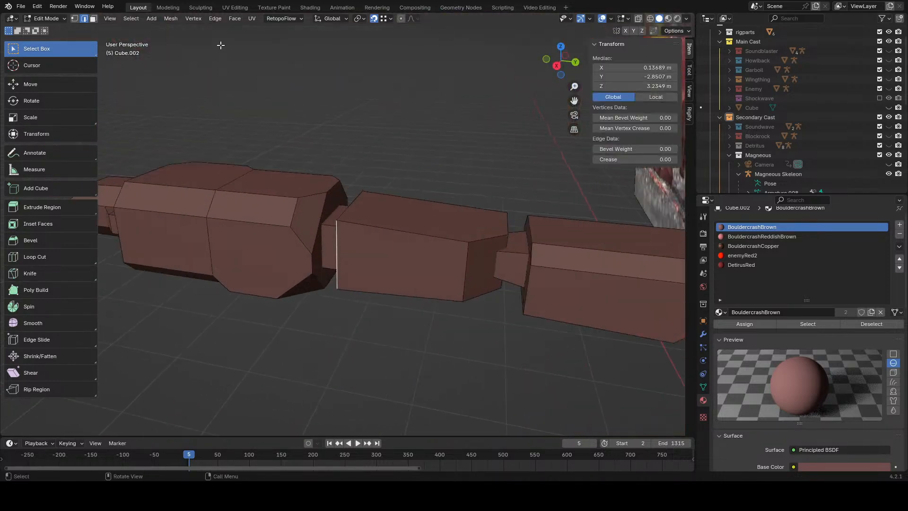
click(215, 19)
click(236, 39)
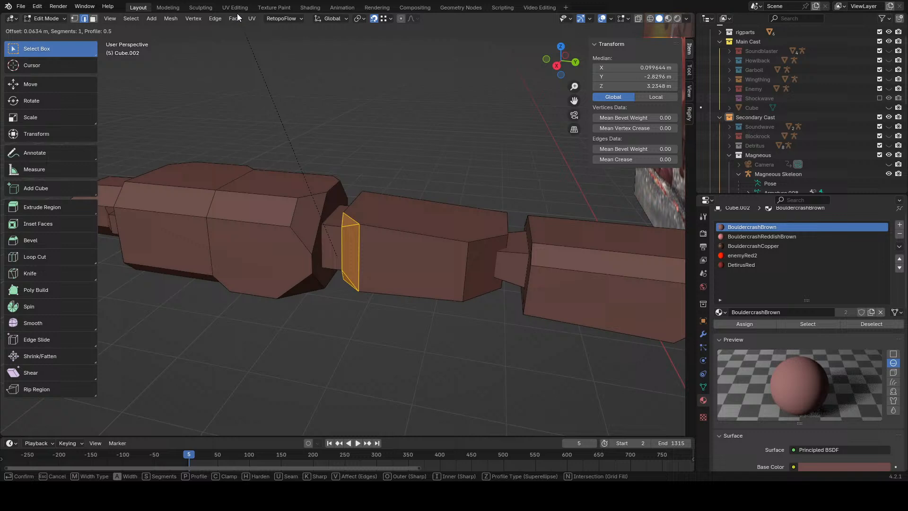
click(244, 419)
click(472, 385)
middle_drag(473, 385, 455, 317)
- Try to bevel the vertical and upper end edges together on the tail segment beside the large block
click(362, 295)
middle_drag(379, 271, 414, 255)
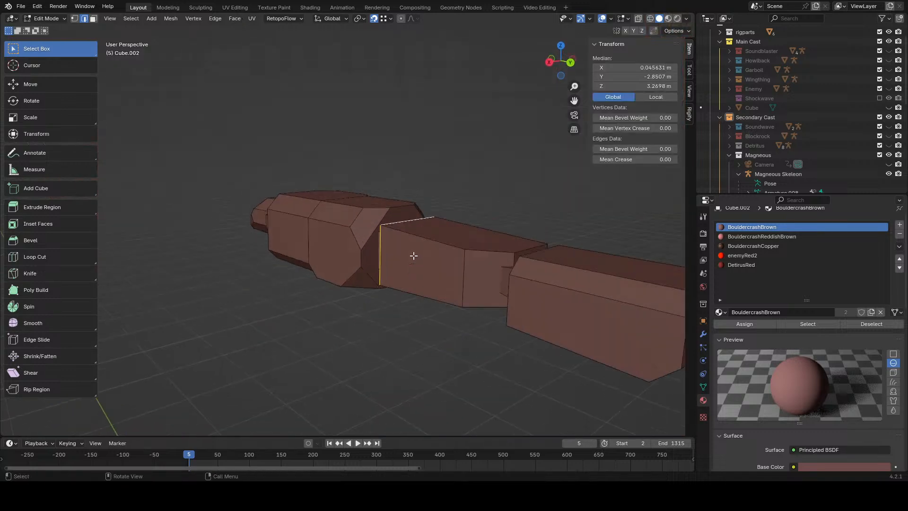
click(215, 18)
click(227, 39)
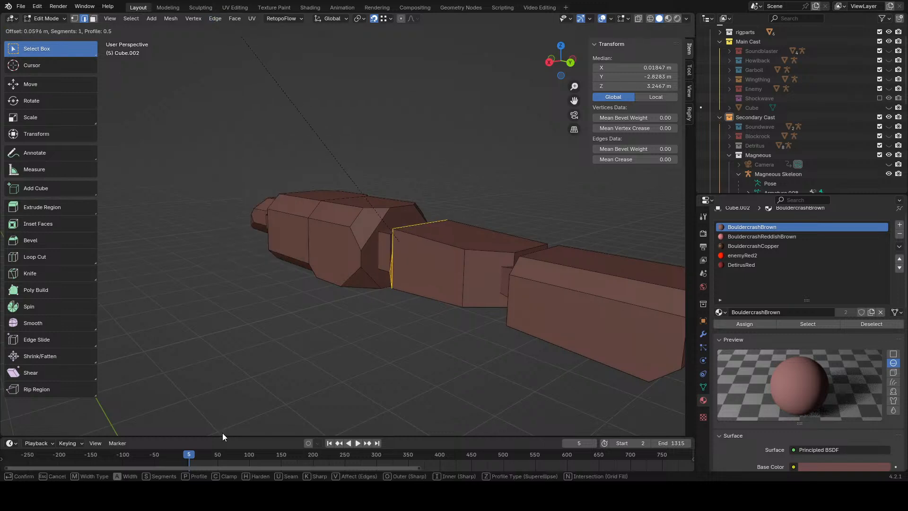
click(222, 433)
middle_drag(349, 292, 391, 306)
shift+middle_drag(516, 316, 444, 272)
scroll(362, 294, up, 4)
key(ctrl+z)
key(ctrl+z)
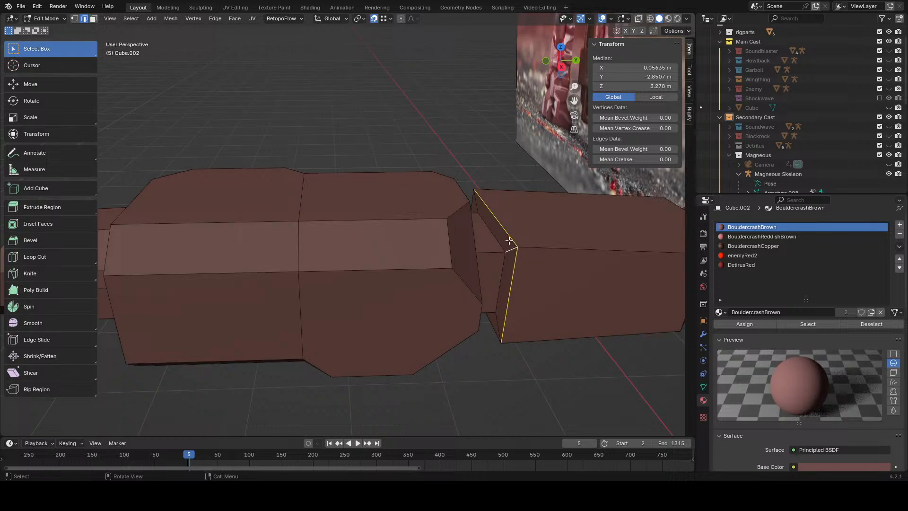
- Try to bevel those two end edges along with the short edges running onto the connector
click(215, 19)
click(236, 42)
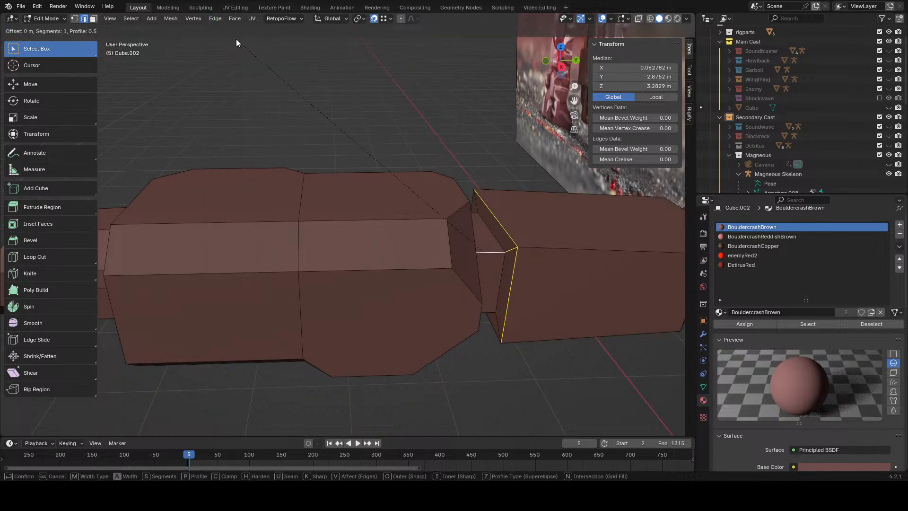
click(237, 21)
click(421, 57)
scroll(421, 59, down, 6)
middle_drag(421, 66, 364, 284)
scroll(364, 284, up, 3)
key(ctrl+z)
key(ctrl+z)
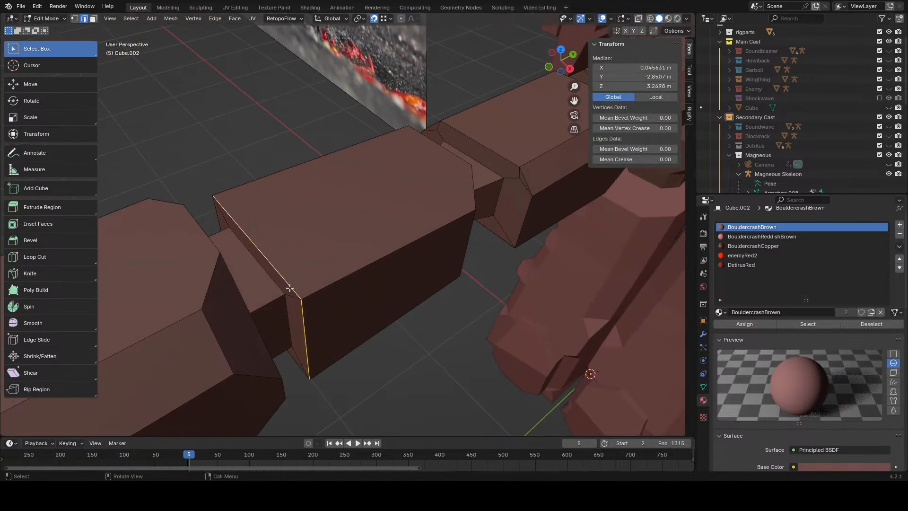
- Bevel the upper end edge of the tail segment beside the large faceted block and shift its vertices along Y
click(215, 18)
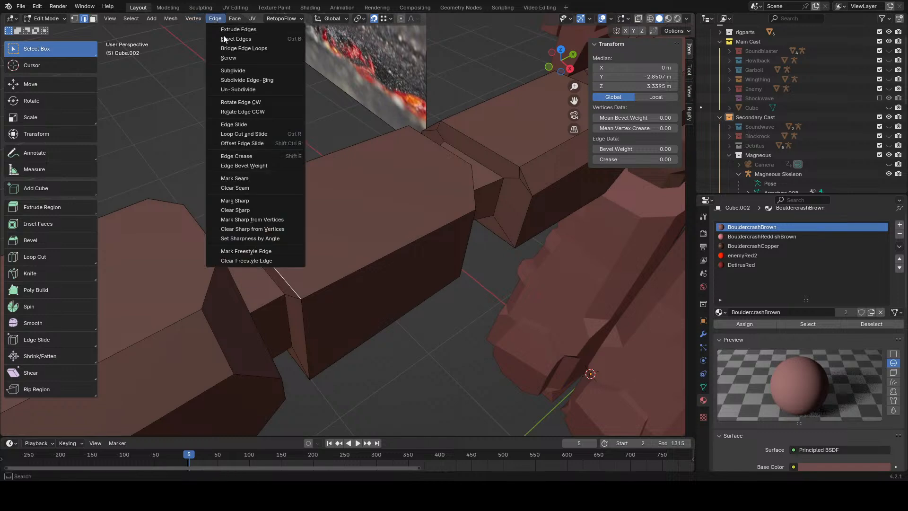
click(223, 35)
click(225, 30)
click(75, 18)
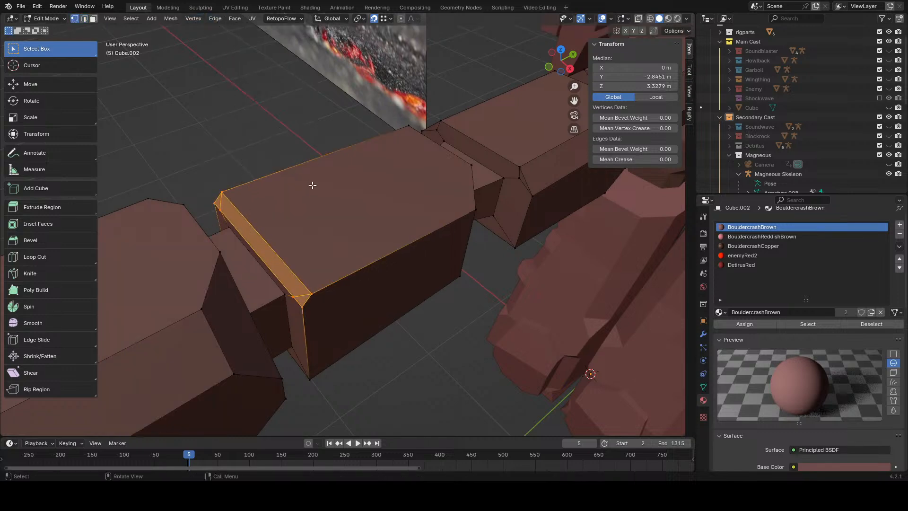
key(g)
key(y)
click(410, 245)
- Try to move the lower corner vertex at the opposite end of the same tail segment along Y
click(419, 322)
middle_drag(419, 321, 402, 268)
key(ctrl+z)
key(g)
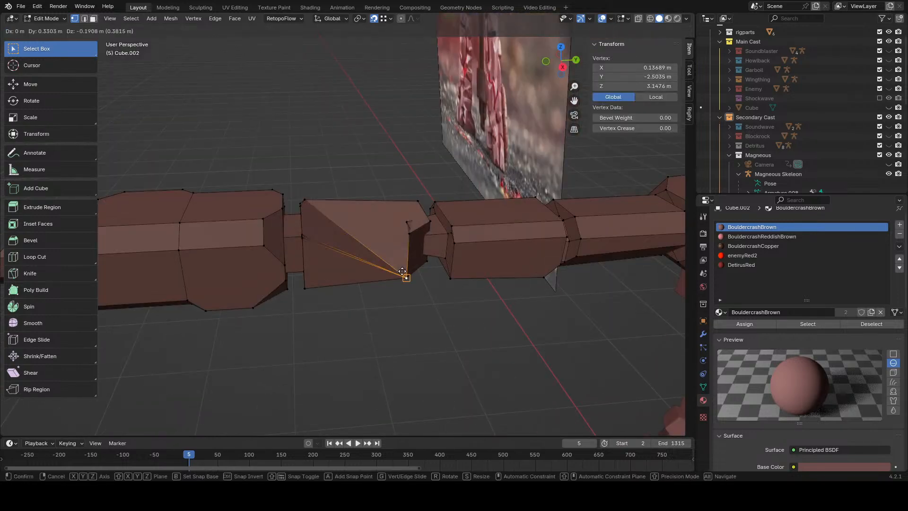
key(y)
right_click(418, 272)
- Try to add a loop cut around the middle of the tail segment, then undo it
click(508, 321)
middle_drag(441, 341, 428, 282)
click(378, 288)
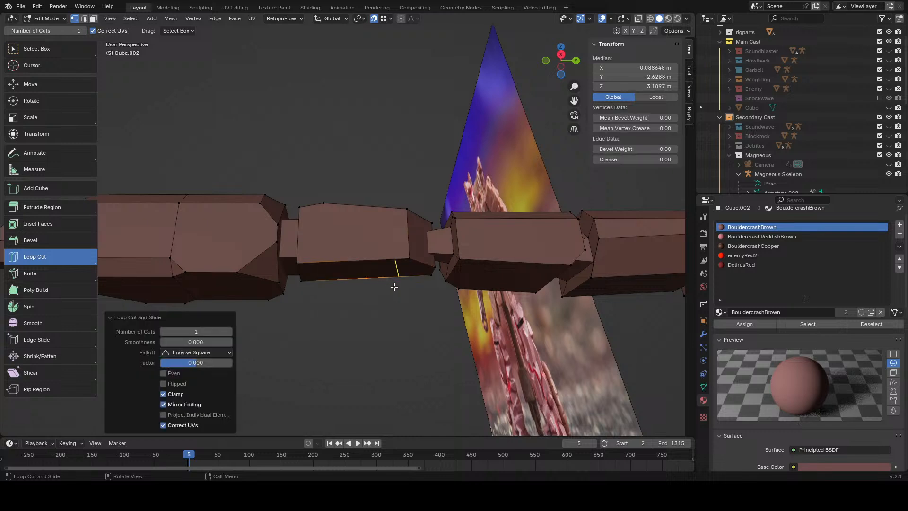
click(393, 298)
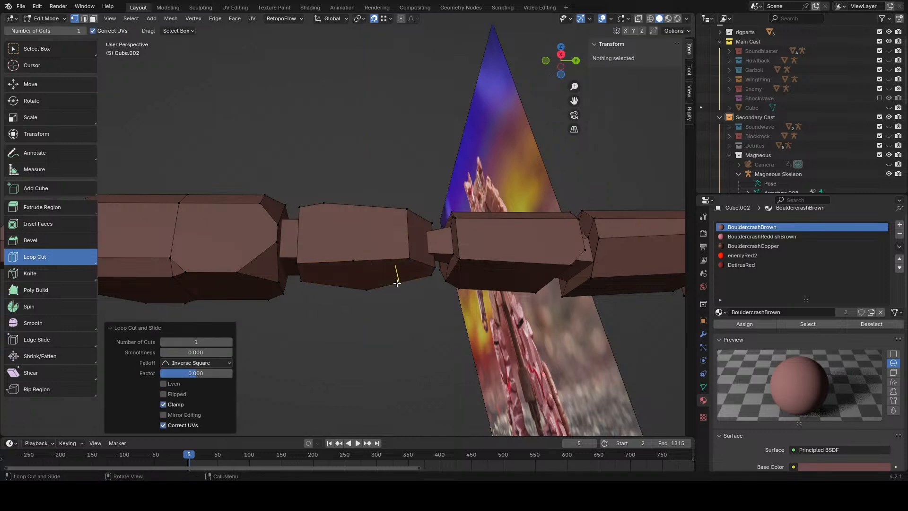
click(369, 304)
middle_drag(368, 304, 367, 164)
click(372, 175)
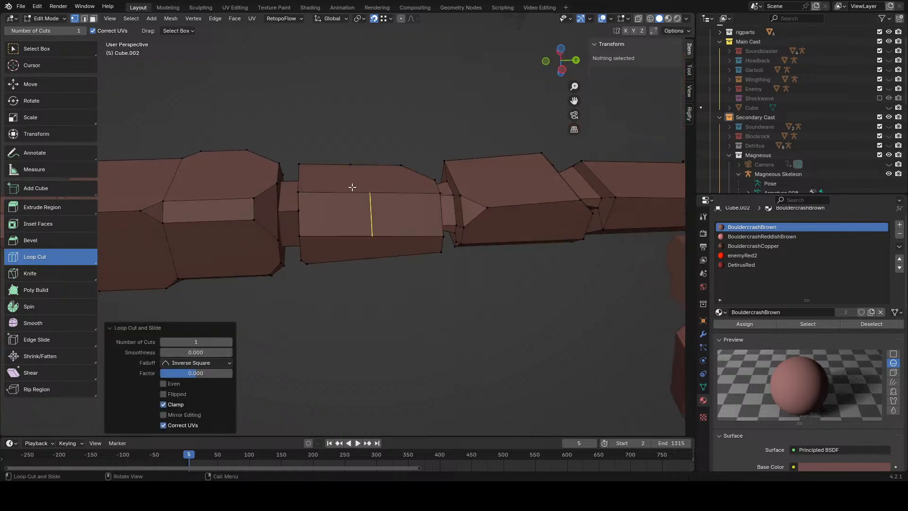
key(ctrl+z)
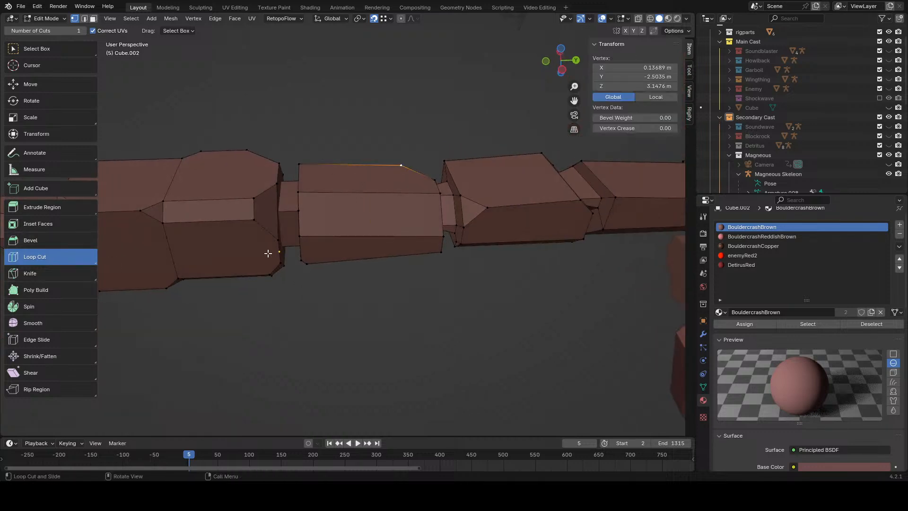
- Add a loop cut around the middle of the narrow central tail segment and scale it by 1.141
middle_drag(268, 254, 329, 262)
scroll(328, 261, down, 2)
middle_drag(389, 252, 274, 223)
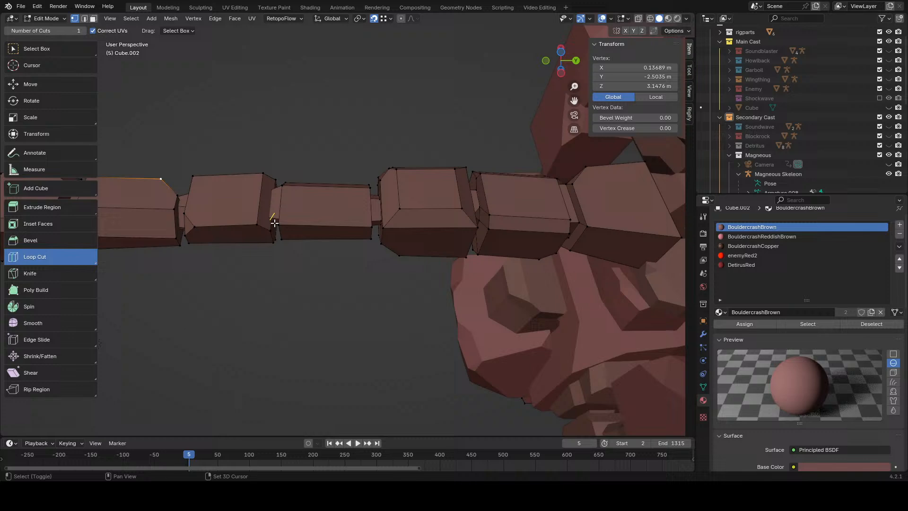
click(341, 211)
middle_drag(341, 211, 363, 167)
click(382, 267)
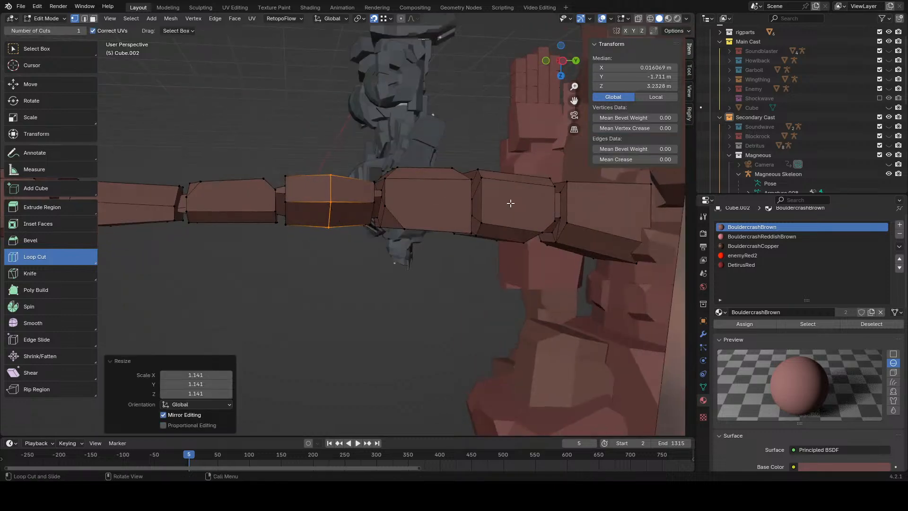
- Add a loop cut around the last tail segment beside the body and scale it
drag(623, 242, 648, 242)
middle_drag(649, 242, 402, 222)
key(s)
click(504, 168)
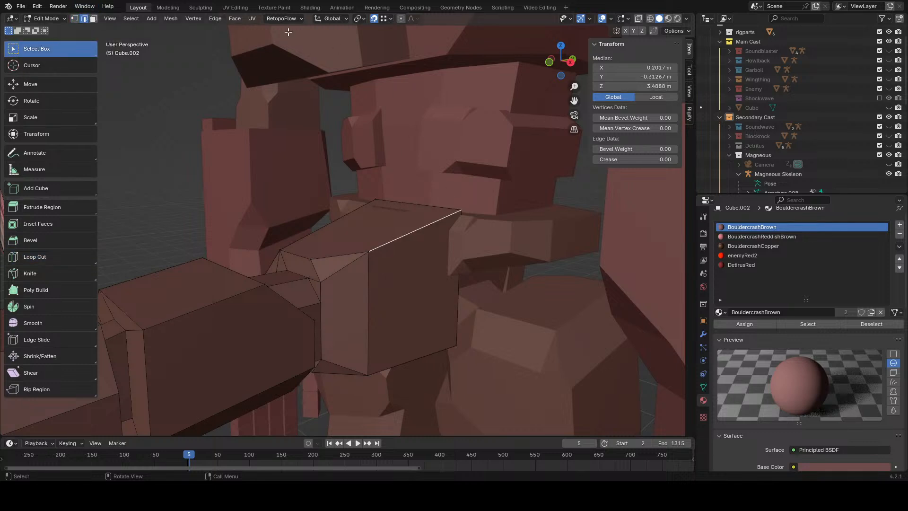
- Bevel the long upper side edge of the tail segment that joins the body
click(215, 18)
click(237, 29)
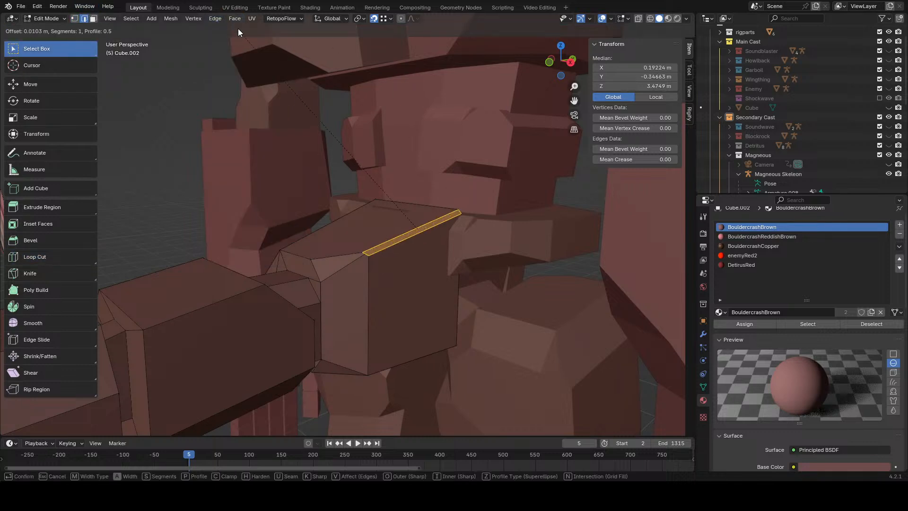
click(243, 419)
middle_drag(243, 419, 448, 258)
- Move the lower edge at the body end of the last tail segment about 0.027 m along Y
click(441, 332)
middle_drag(441, 333, 521, 318)
key(g)
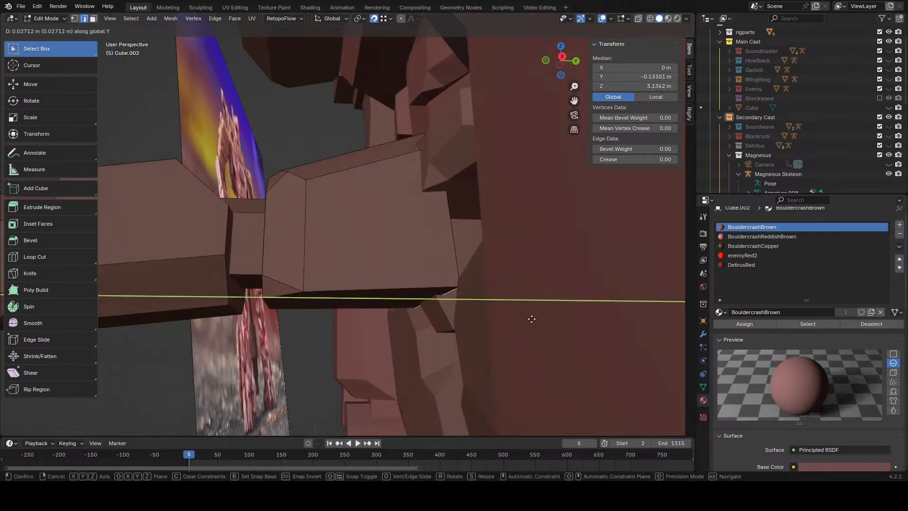
click(531, 318)
- Extrude the end face of the last tail segment into the body and scale it to 0.418
click(95, 19)
middle_drag(497, 219, 428, 258)
click(339, 278)
key(e)
click(456, 298)
key(s)
click(479, 284)
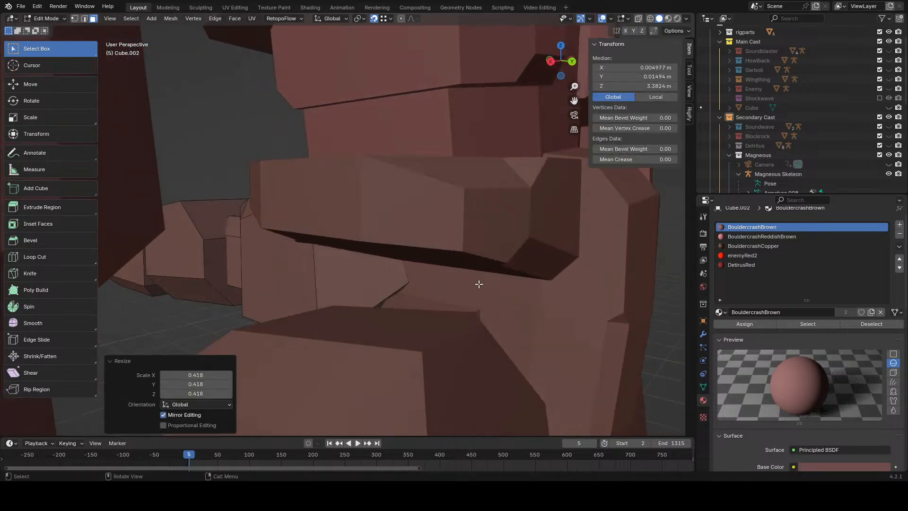
- Extrude the underside face of the last tail segment in place
middle_drag(479, 283, 615, 266)
scroll(395, 268, down, 4)
click(395, 268)
scroll(406, 267, up, 3)
click(415, 267)
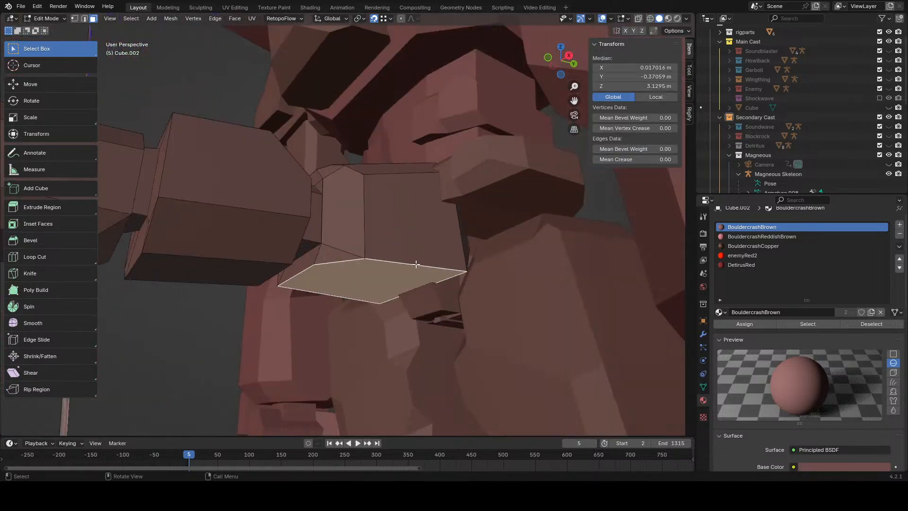
scroll(419, 272, up, 1)
key(e)
right_click(430, 285)
- Lower the extruded underside face about 0.106 m along Z and scale it to 0.433
key(g)
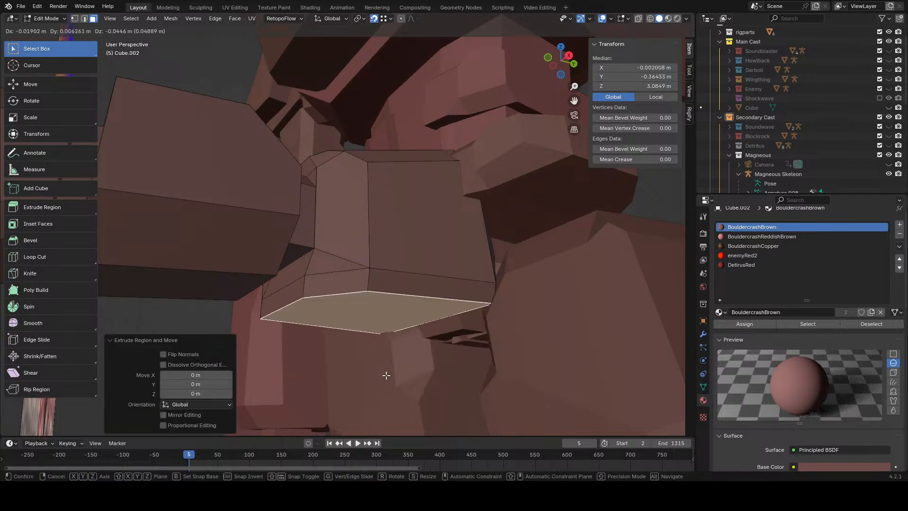
right_click(385, 374)
click(424, 194)
right_click(426, 205)
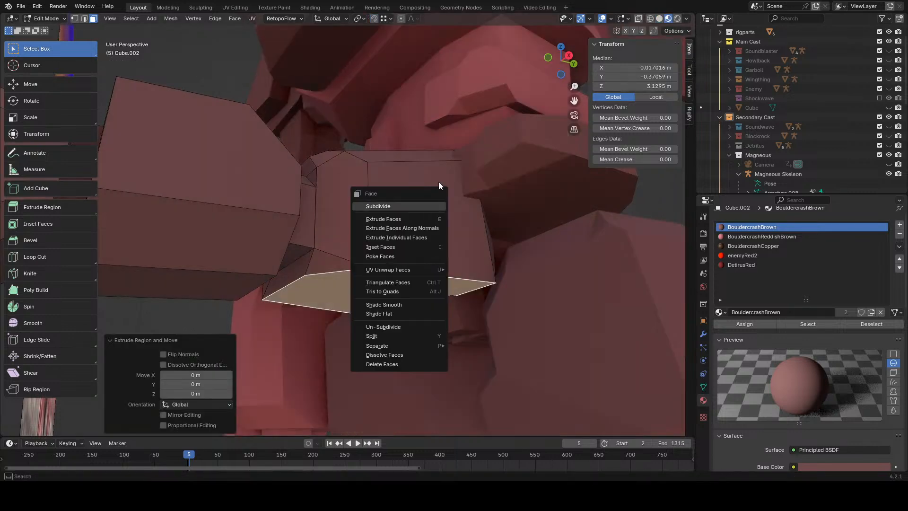
key(g)
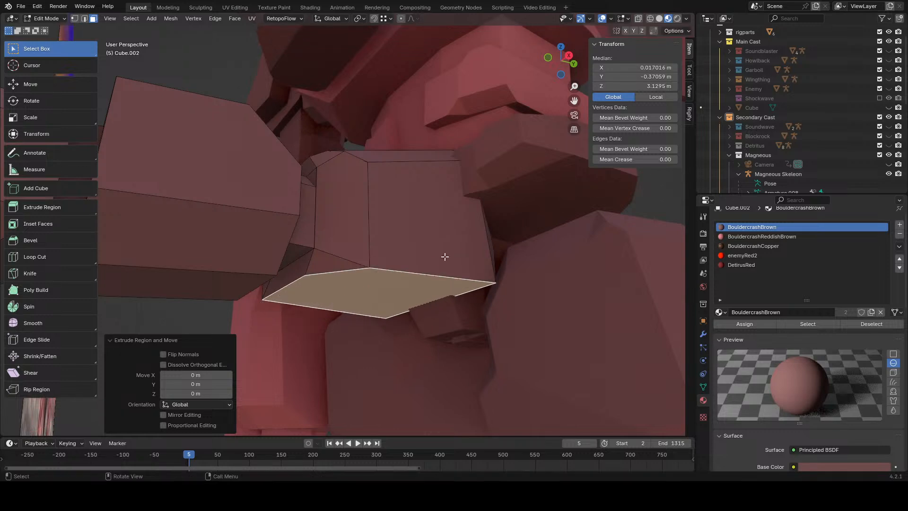
key(z)
click(462, 217)
key(s)
click(442, 288)
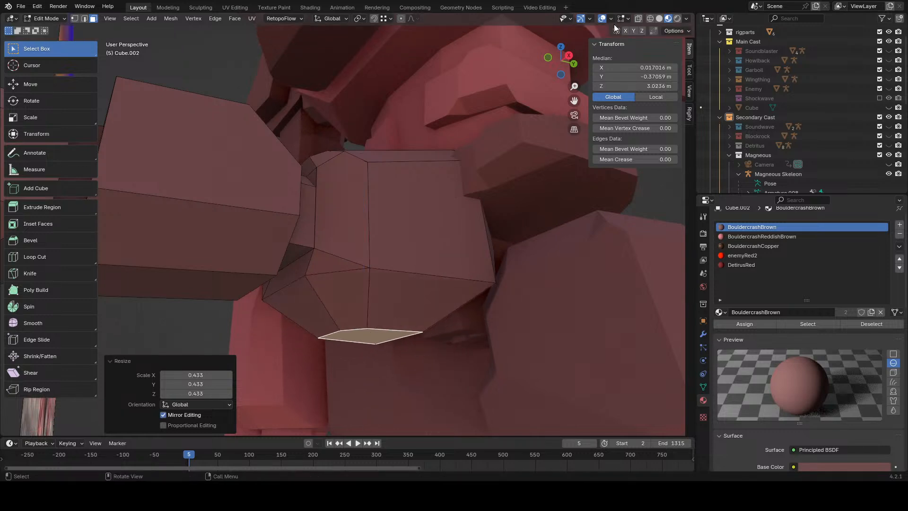
- Rotate the extruded underside face 10.3° and reposition it in the right orthographic wireframe view
click(568, 56)
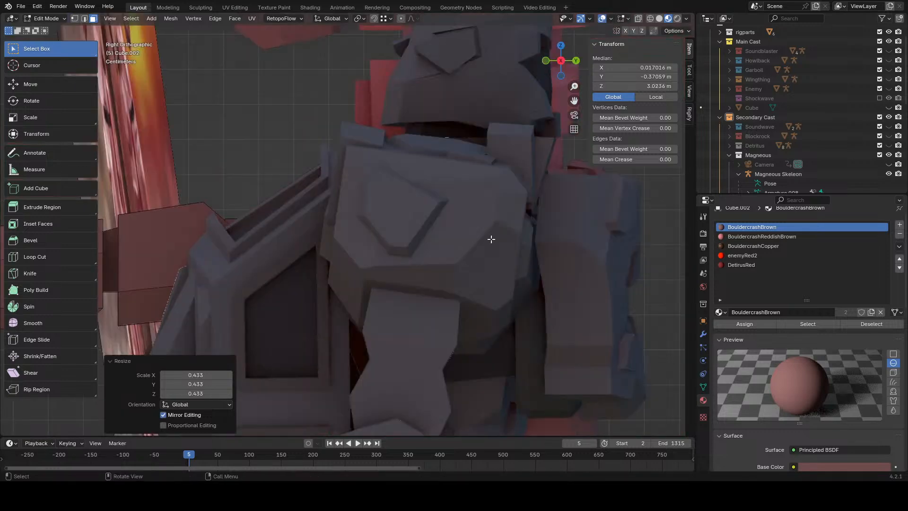
key(shift+z)
click(507, 290)
key(g)
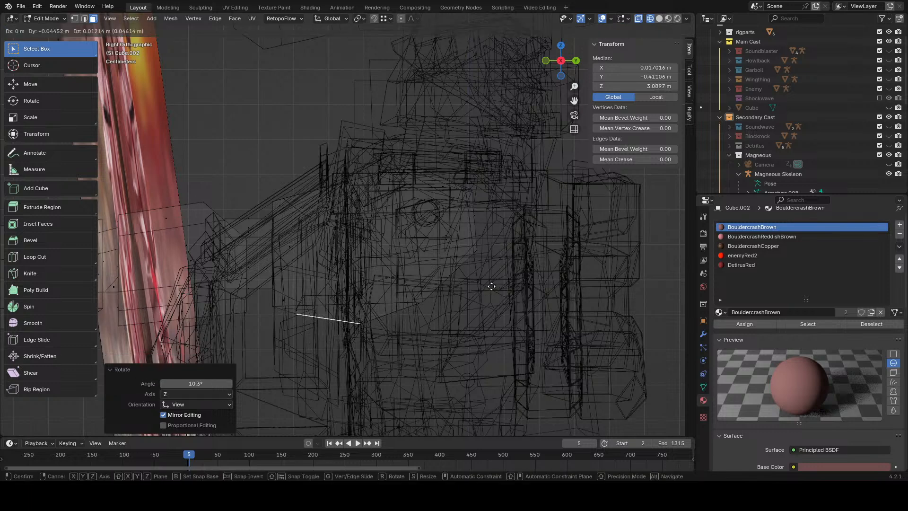
click(484, 286)
key(z)
mouse_move(392, 342)
middle_down()
mouse_move(475, 283)
mouse_move(487, 247)
middle_up()
click(518, 287)
scroll(486, 247, down, 3)
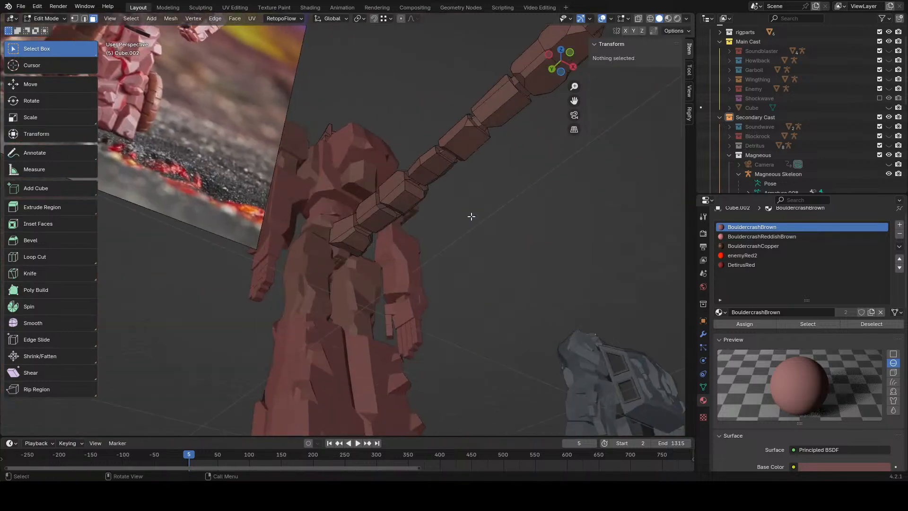
- Switch to editing the body mesh and move the small pelvis face between the thighs along Z
scroll(471, 216, up, 4)
middle_drag(471, 216, 326, 246)
key(l)
key(Tab)
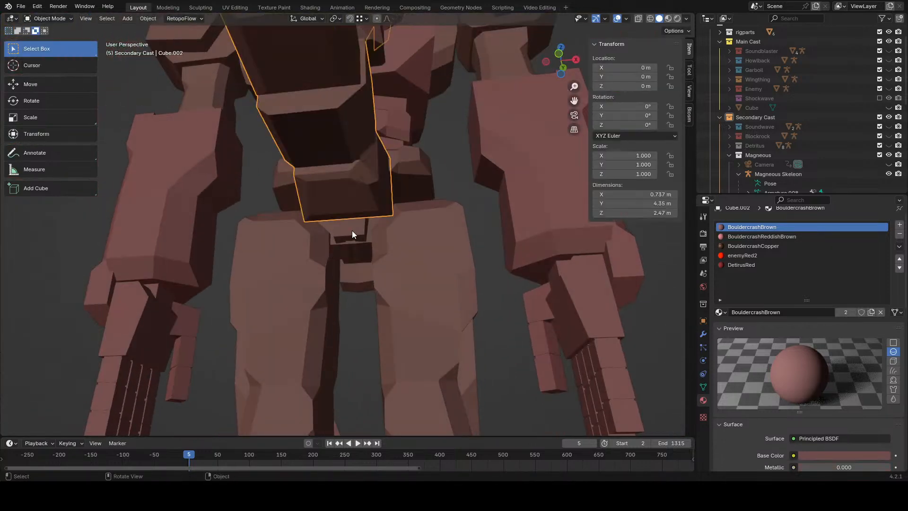
click(361, 237)
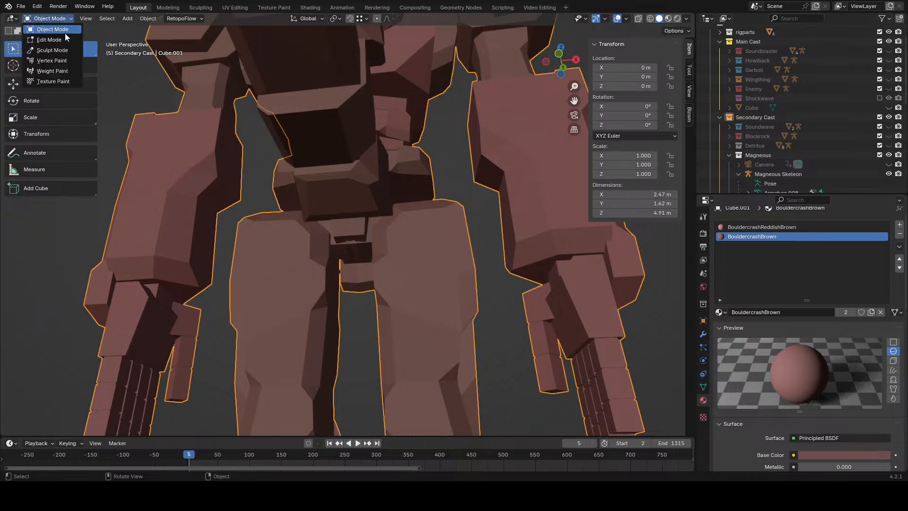
click(62, 40)
click(347, 242)
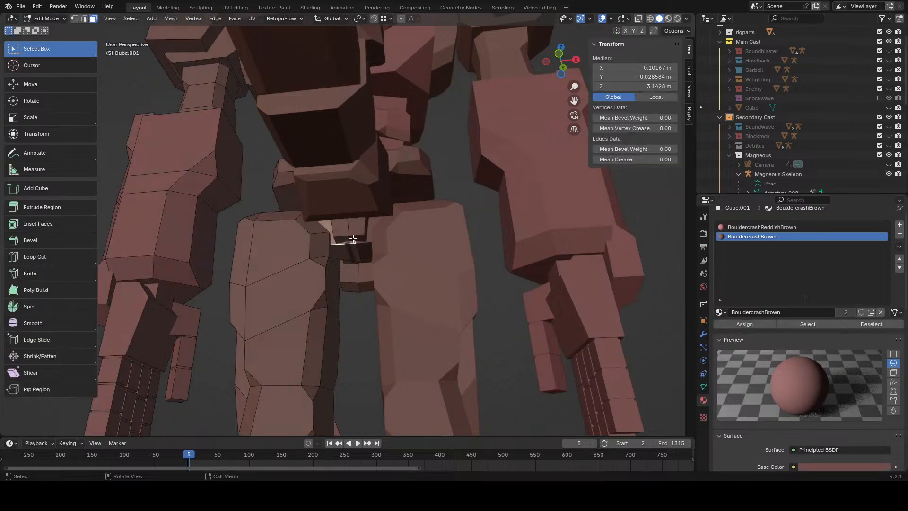
key(z)
click(453, 284)
click(478, 305)
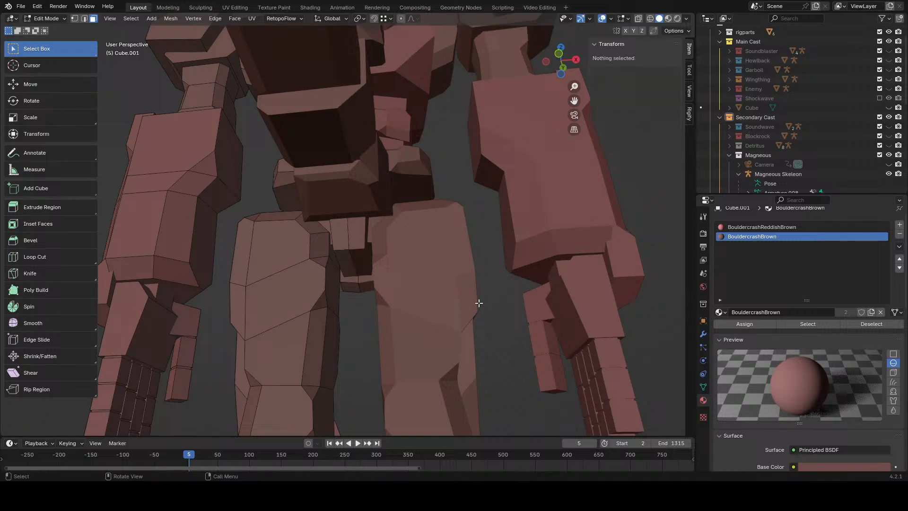
- Return to Object Mode and hide the toy reference image
scroll(478, 304, down, 6)
middle_drag(407, 209, 324, 202)
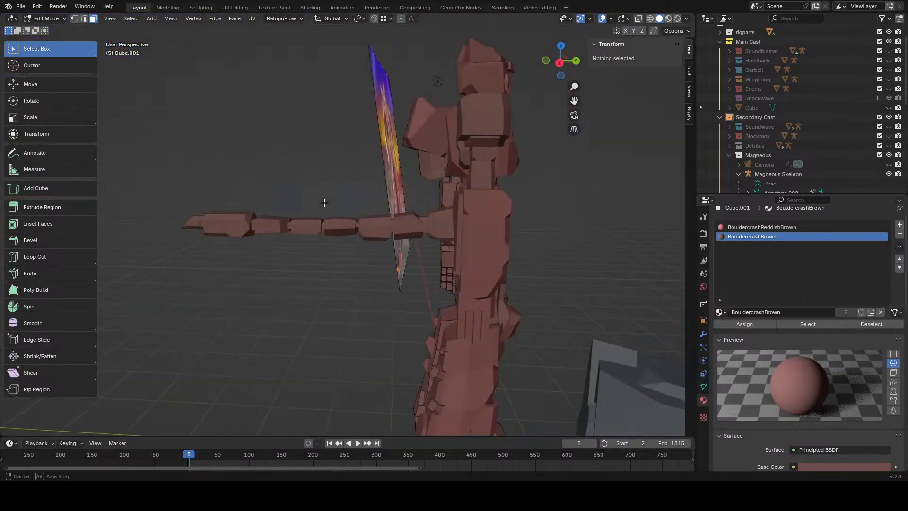
click(48, 18)
click(46, 30)
middle_drag(454, 208, 333, 242)
click(500, 292)
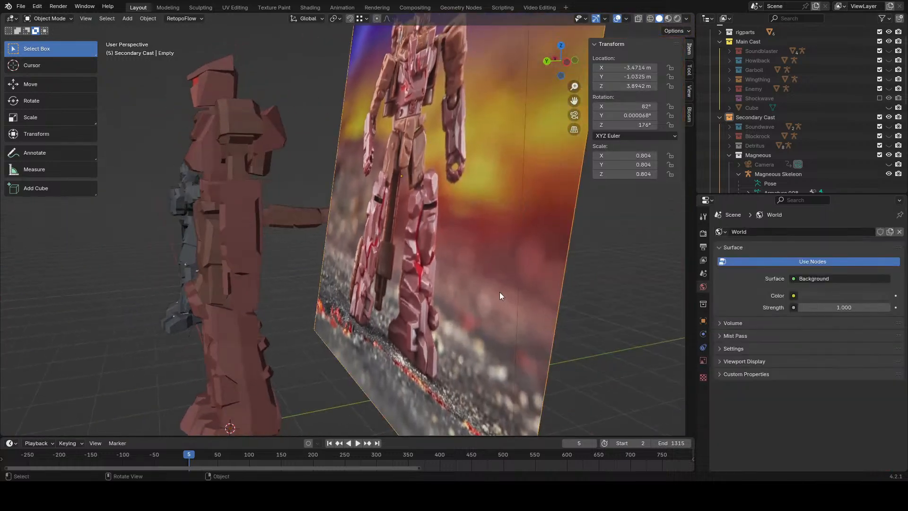
key(h)
middle_drag(500, 292, 353, 243)
- Select the robot's body mesh and enter Edit Mode
scroll(354, 242, up, 2)
click(265, 126)
middle_drag(303, 302, 466, 218)
click(328, 312)
click(400, 256)
click(279, 276)
scroll(279, 275, up, 3)
click(435, 242)
click(62, 40)
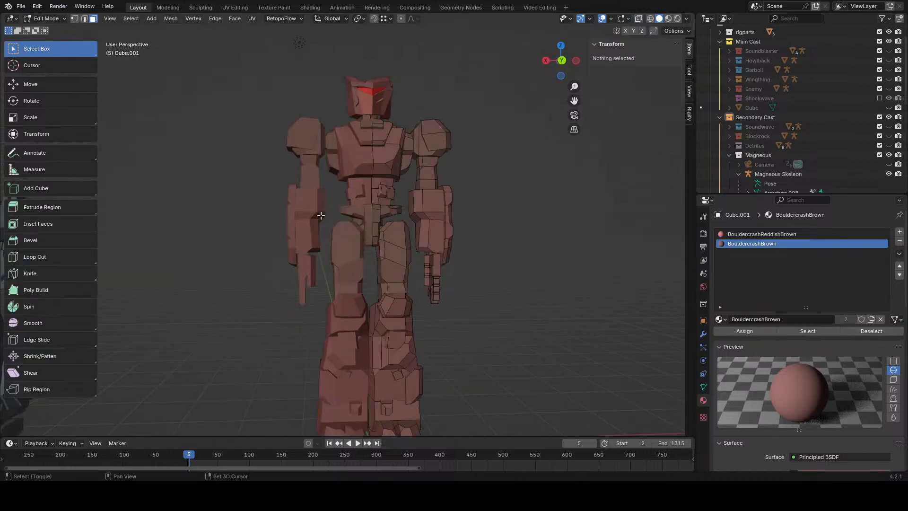
- Duplicate the upper faceted plate on the front of the shin
scroll(468, 266, up, 5)
click(407, 326)
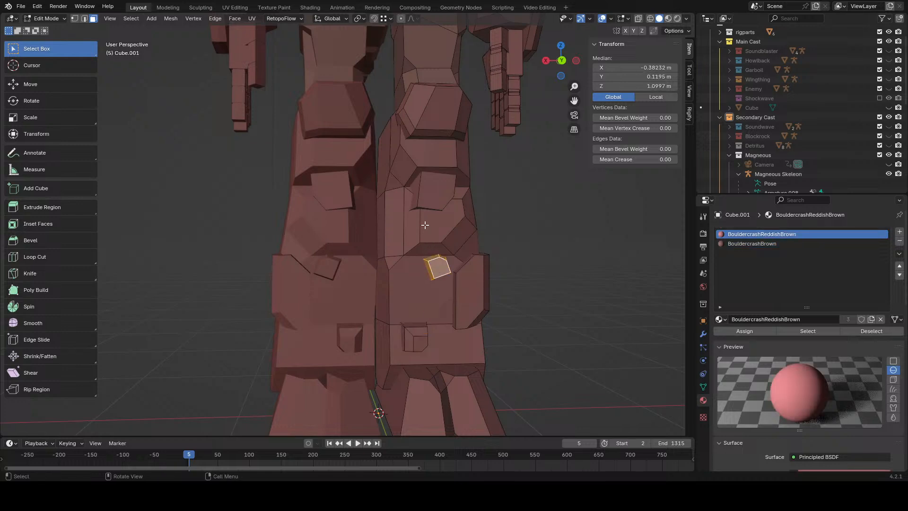
scroll(424, 205, down, 2)
shift+middle_drag(424, 205, 366, 277)
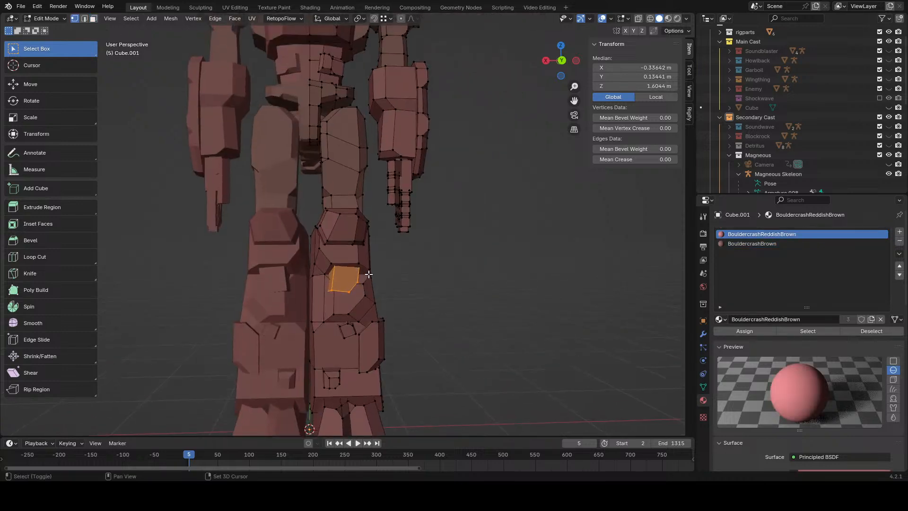
key(shift+d)
click(472, 175)
- Move the duplicated plate up onto the chest and scale it to 0.424
shift+middle_drag(473, 174, 466, 321)
middle_drag(466, 322, 382, 326)
key(g)
click(373, 136)
shift+middle_drag(374, 135, 424, 279)
key(g)
click(327, 232)
scroll(516, 262, up, 4)
key(s)
click(474, 259)
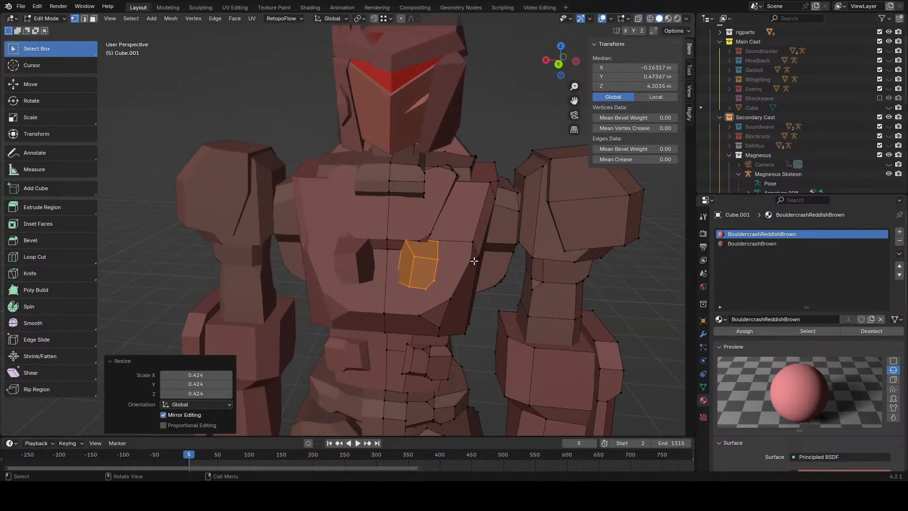
- Rotate, reposition and resize the small plate so it sits on the upper chest near the shoulder
middle_drag(474, 260, 422, 257)
key(g)
click(481, 233)
middle_drag(509, 227, 455, 232)
key(r)
click(478, 268)
middle_drag(477, 268, 569, 286)
key(g)
click(517, 275)
middle_drag(542, 229, 518, 175)
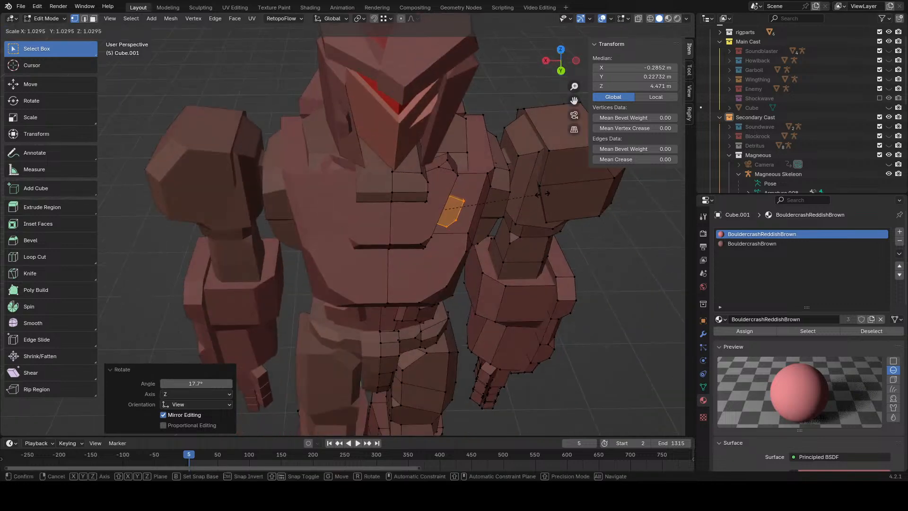
click(562, 208)
- Duplicate the small chest plate and move the copy down to the forearm
middle_drag(552, 207, 492, 240)
key(l)
key(shift+d)
click(544, 242)
key(g)
click(489, 381)
- Rotate the copied plate to follow the forearm's surface
key(r)
middle_drag(488, 380, 468, 205)
click(495, 321)
key(r)
click(544, 291)
- Seat the rotated plate against the front of the upper forearm
key(g)
click(577, 282)
key(g)
click(521, 244)
scroll(506, 249, down, 2)
scroll(476, 206, down, 3)
key(g)
click(440, 235)
- Duplicate the forearm plate and place the copy on the lower forearm, about 0.342 m further down
scroll(468, 205, up, 2)
key(shift+d)
click(446, 262)
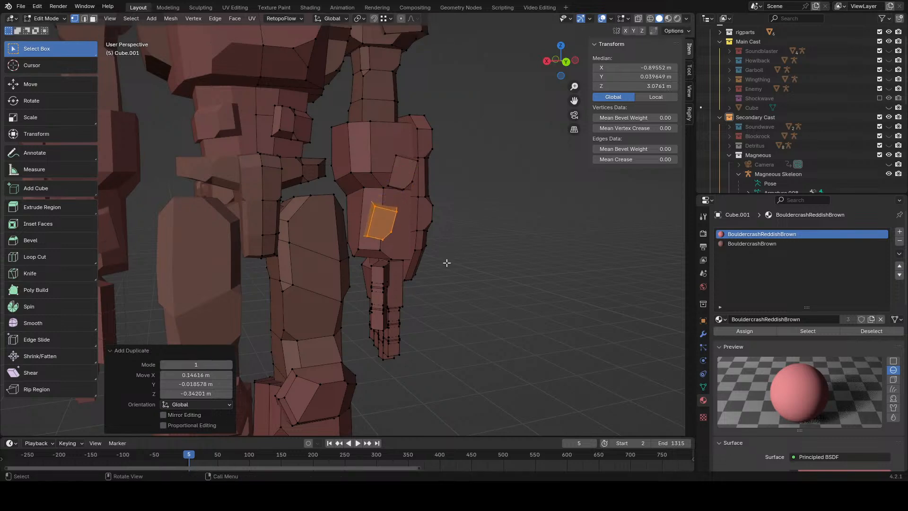
- Rotate the duplicated lower forearm plate so it turns toward the forearm's inner side
scroll(492, 243, up, 4)
middle_drag(519, 231, 536, 277)
key(r)
click(519, 326)
middle_drag(518, 327, 542, 266)
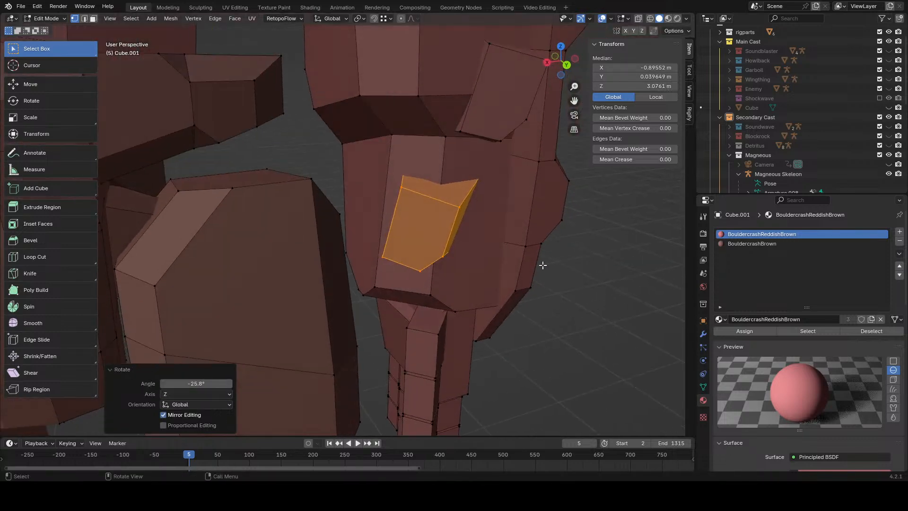
middle_drag(454, 204, 432, 172)
key(r)
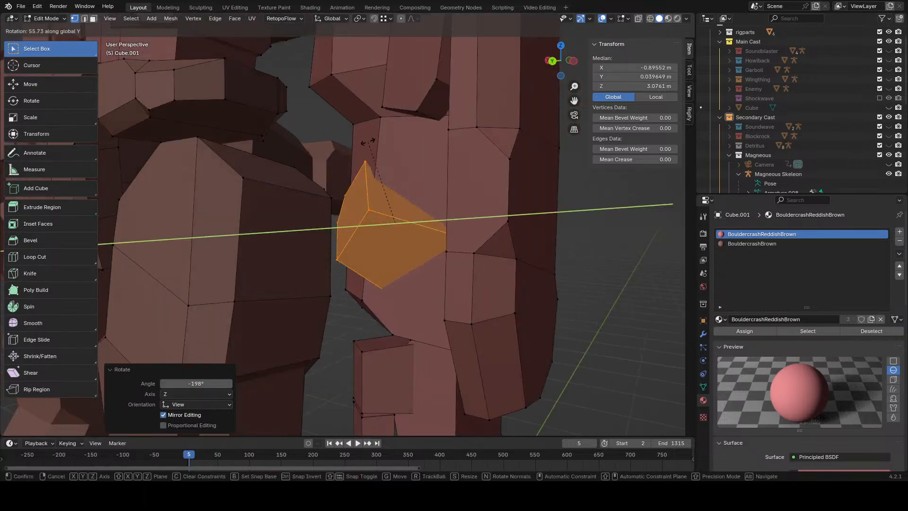
click(367, 142)
- Move the rotated plate across to the forearm's inner side, finishing with a purely horizontal shift
middle_drag(367, 142, 424, 195)
key(g)
click(457, 190)
key(g)
key(shift+z)
click(419, 196)
- Fine-tune the plate's rotation and position to follow the inner surface of the lower forearm
key(r)
middle_drag(492, 219, 491, 173)
click(448, 196)
scroll(448, 196, down, 8)
scroll(491, 172, up, 3)
key(g)
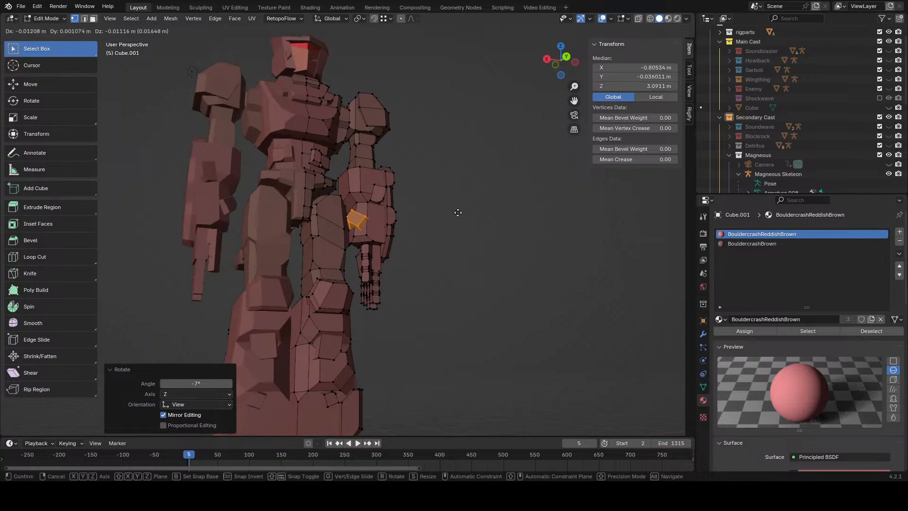
scroll(458, 213, up, 5)
key(r)
click(501, 215)
- Scale the plate down by a factor of about 0.507 and move it onto the forearm's inner face
middle_drag(501, 215, 532, 196)
key(s)
click(483, 203)
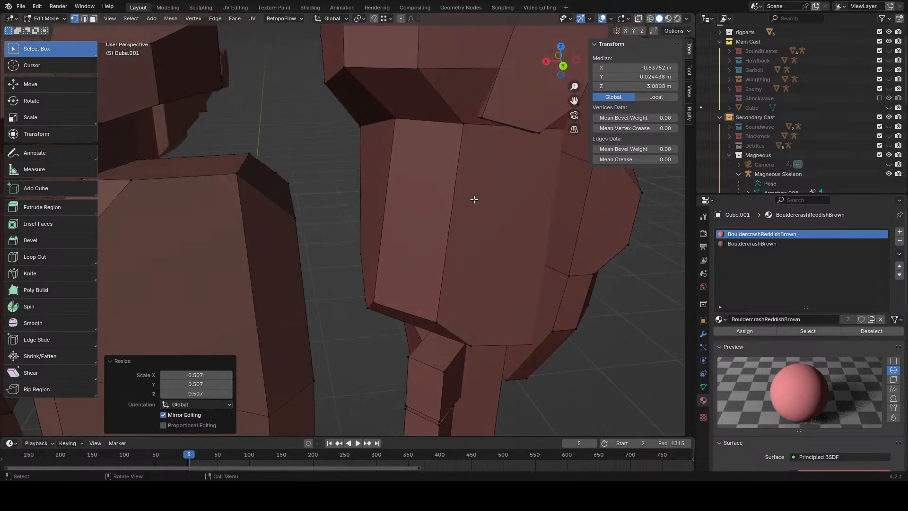
middle_drag(472, 198, 531, 194)
click(514, 256)
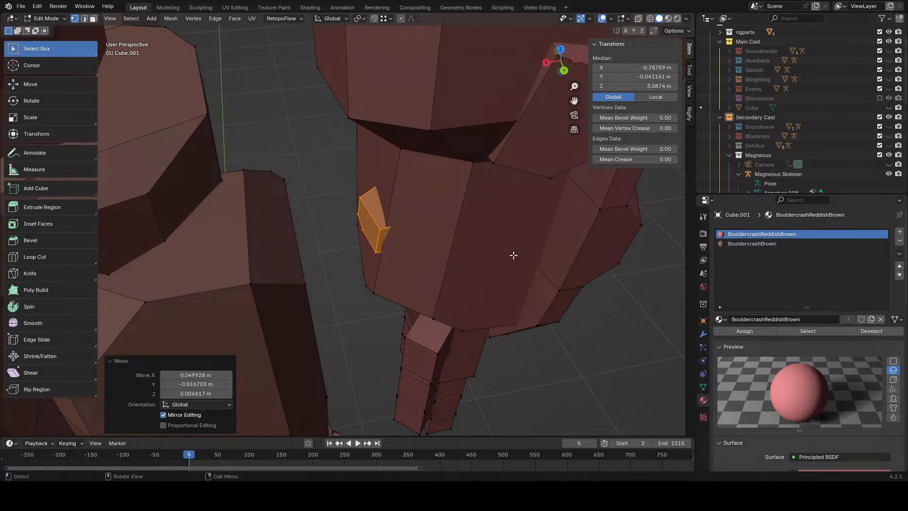
- Nudge the small plate until it sits partly embedded in the lower forearm's inner face
scroll(514, 257, up, 5)
key(g)
click(503, 249)
middle_drag(502, 249, 480, 240)
key(g)
click(481, 240)
scroll(426, 179, down, 8)
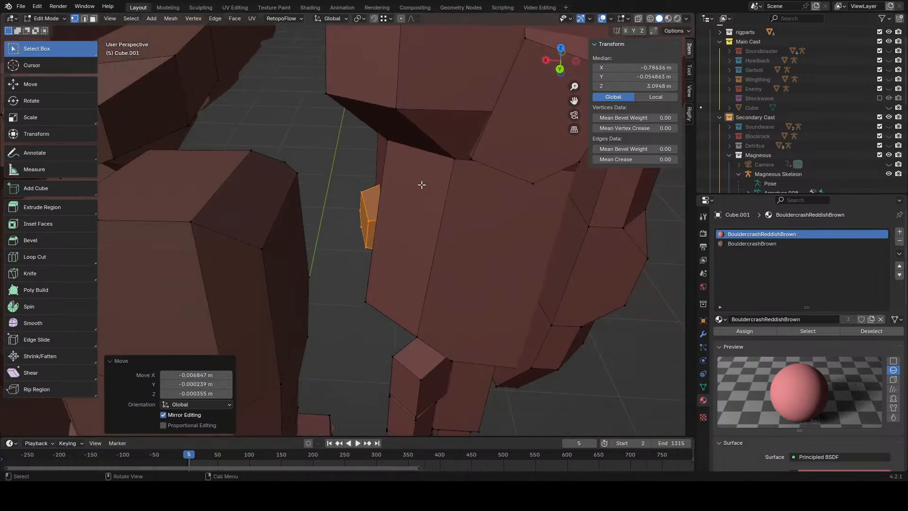
- Deselect the plate, return to Object Mode and check the arm details on the whole robot
click(475, 173)
scroll(473, 173, down, 2)
middle_drag(372, 171, 388, 190)
click(52, 29)
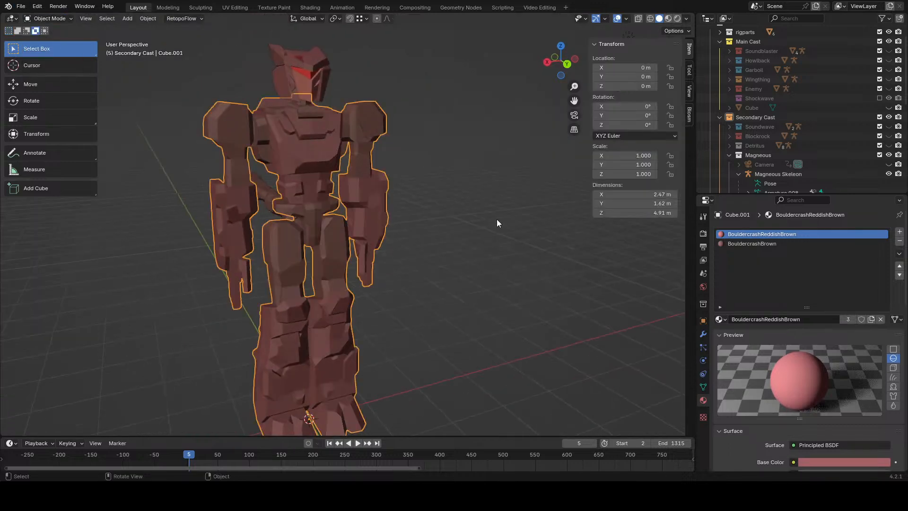
middle_drag(496, 219, 416, 163)
scroll(410, 199, up, 5)
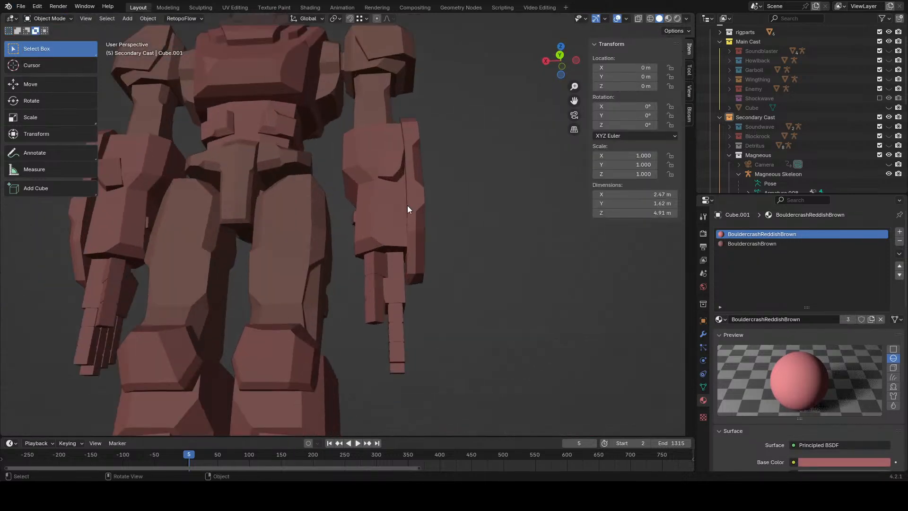
click(49, 40)
scroll(482, 191, up, 2)
middle_drag(483, 191, 496, 203)
key(z)
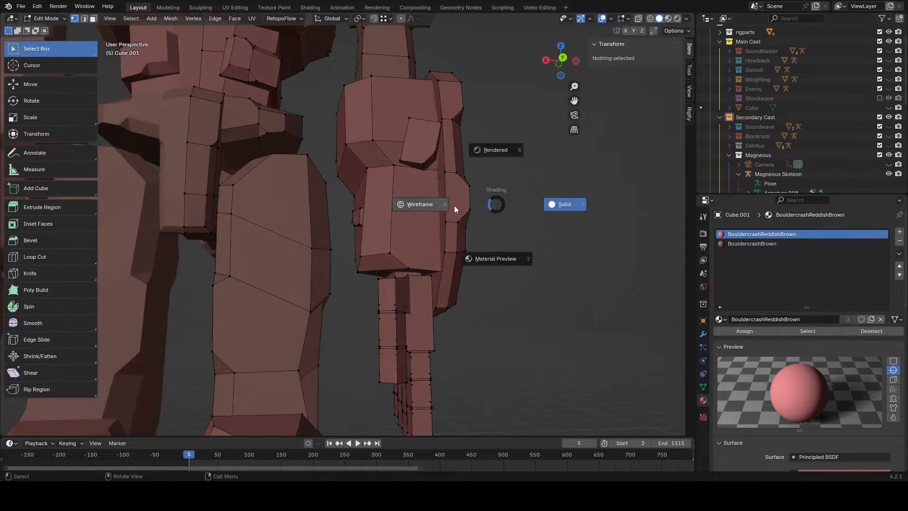
click(444, 208)
click(94, 19)
key(shift+z)
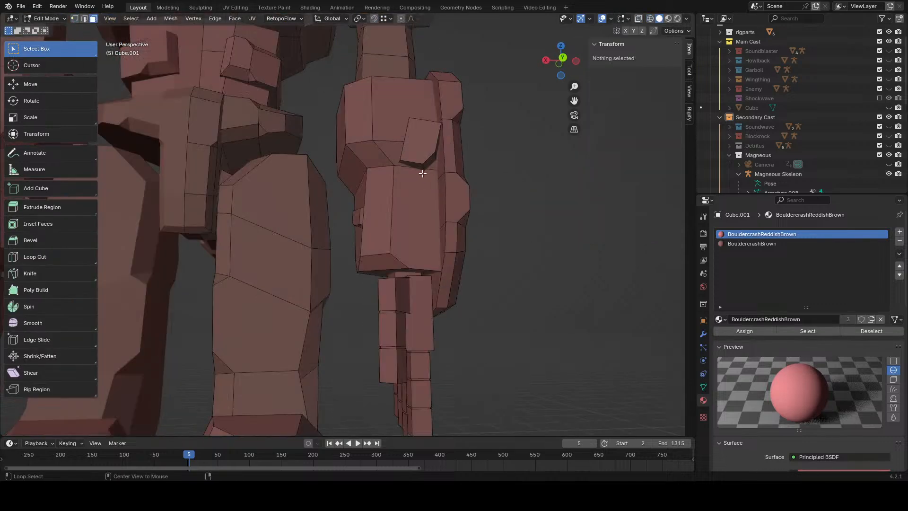
alt+click(422, 173)
click(447, 114)
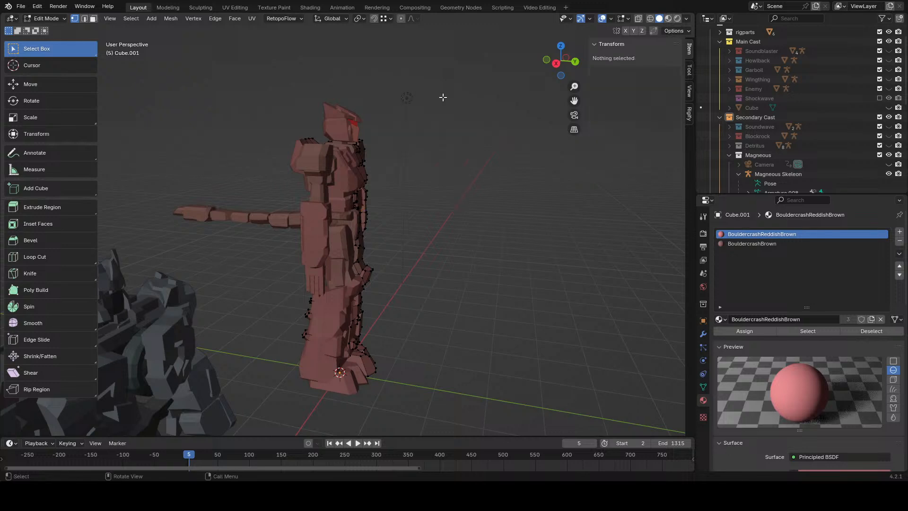
middle_drag(440, 95, 341, 185)
scroll(338, 185, up, 3)
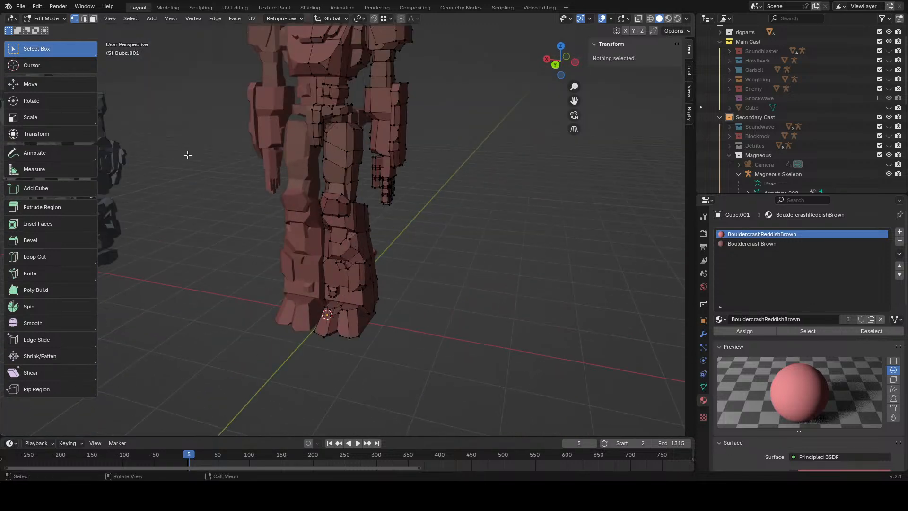
click(53, 22)
click(52, 29)
- Select the red robot's body and head together and scale both down uniformly to about 0.583 in the back view
shift+middle_drag(375, 130, 408, 259)
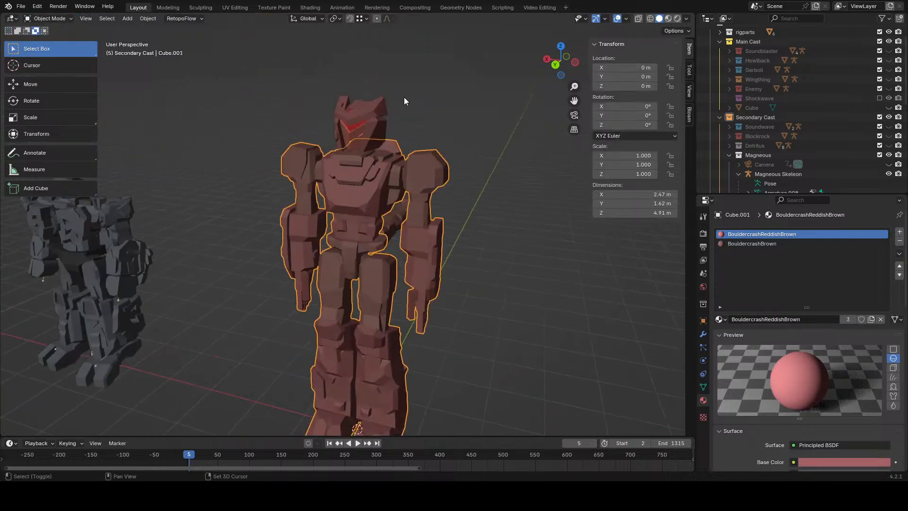
shift+click(365, 124)
click(556, 64)
shift+middle_drag(499, 163, 507, 159)
key(s)
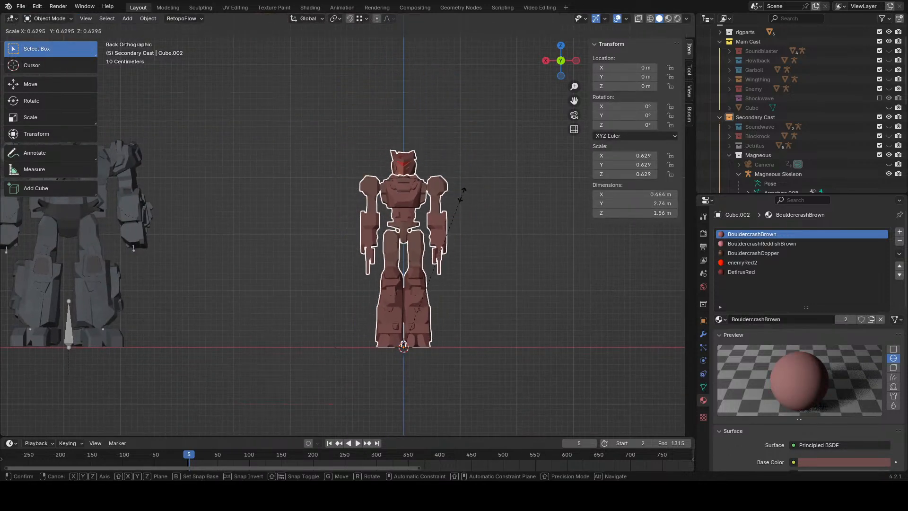
click(467, 214)
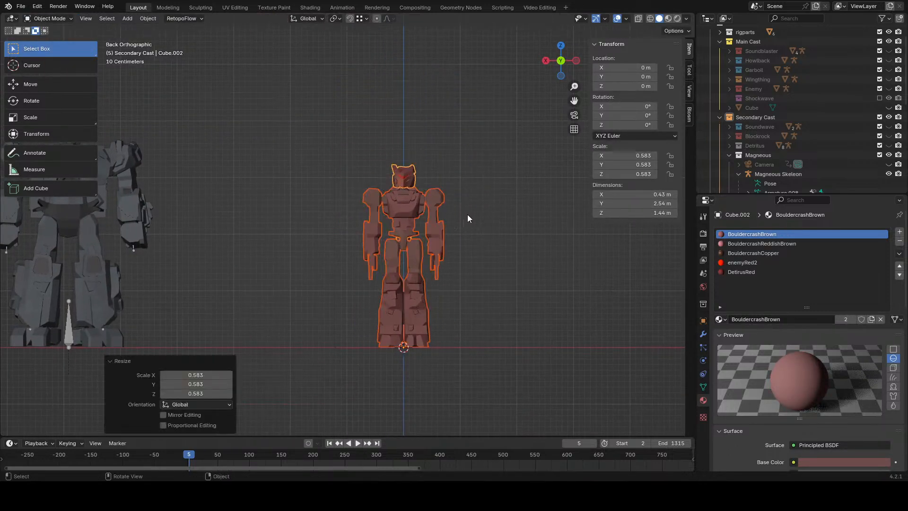
- Move the Magneous Skeleton about -3.8 m along X to stand the grey robot beside the red one
click(84, 302)
key(g)
key(x)
click(524, 264)
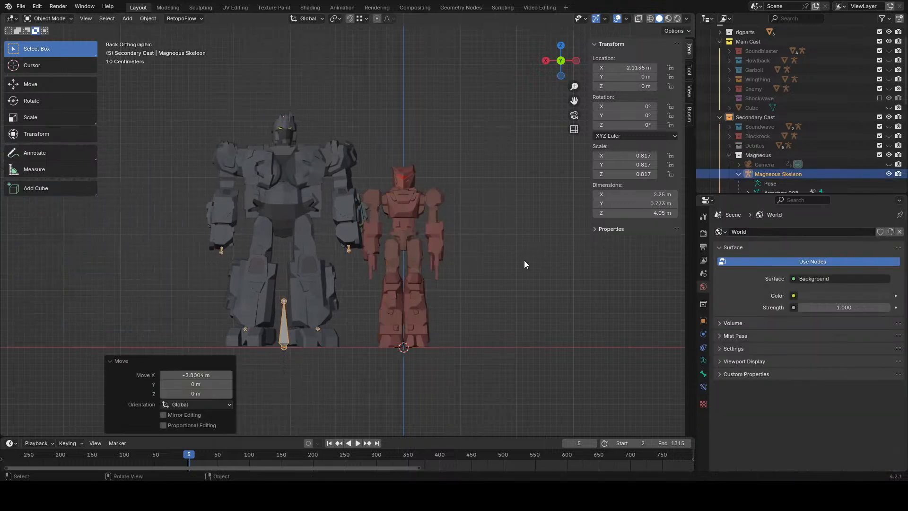
- Reselect the red robot's head and body and scale both up by a factor of about 1.055
scroll(524, 261, up, 2)
click(431, 331)
key(shift+z)
shift+click(448, 156)
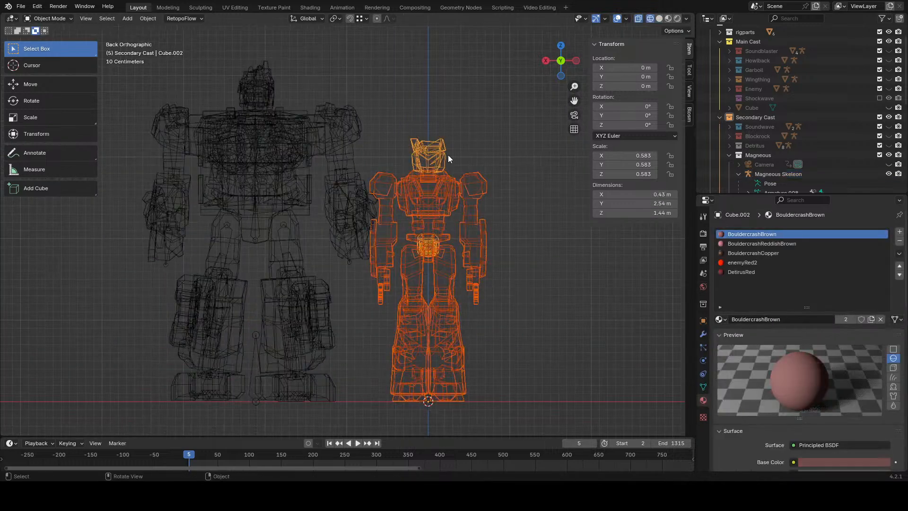
key(shift+z)
shift+click(444, 178)
key(s)
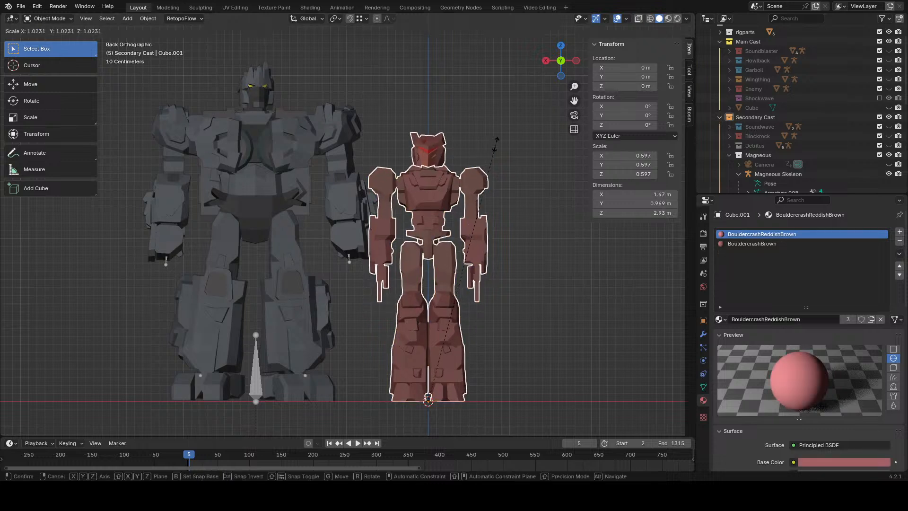
click(419, 142)
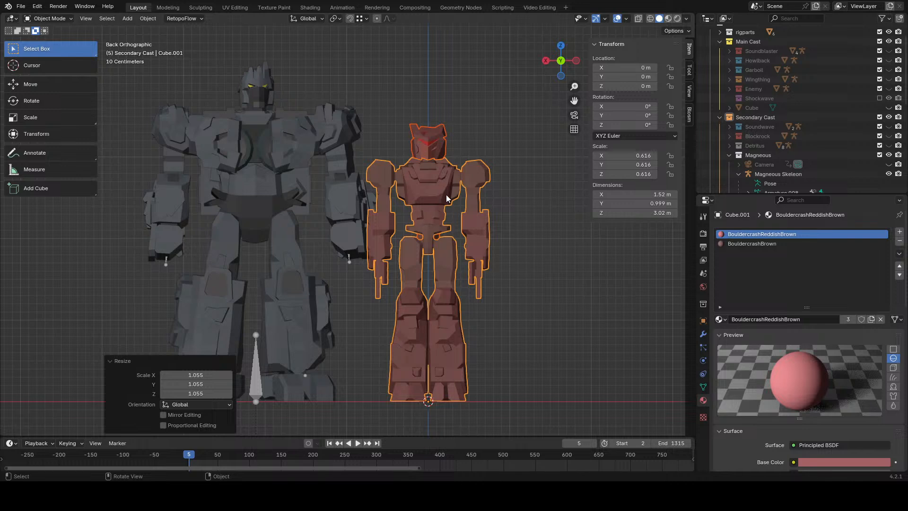
- Enlarge the red robot's head and body further in two small passes, by factors of about 1.037 and 1.003
key(s)
click(532, 163)
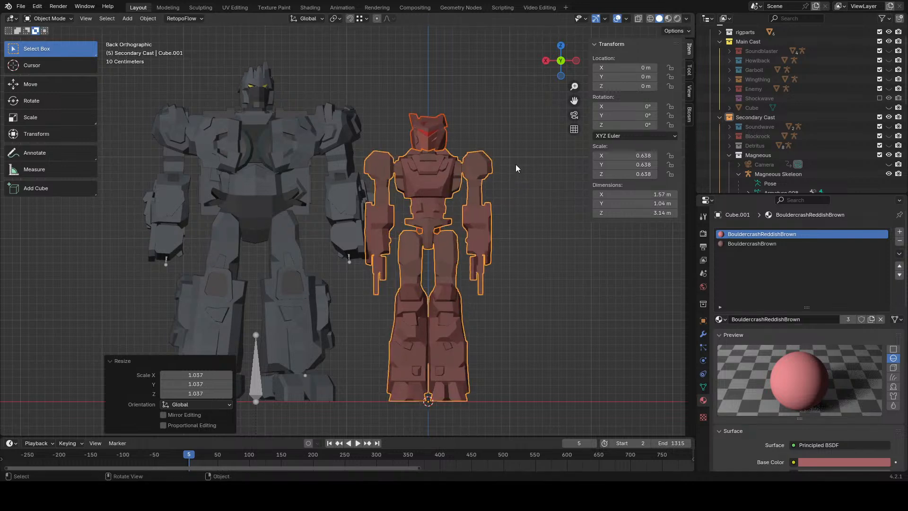
key(s)
click(530, 162)
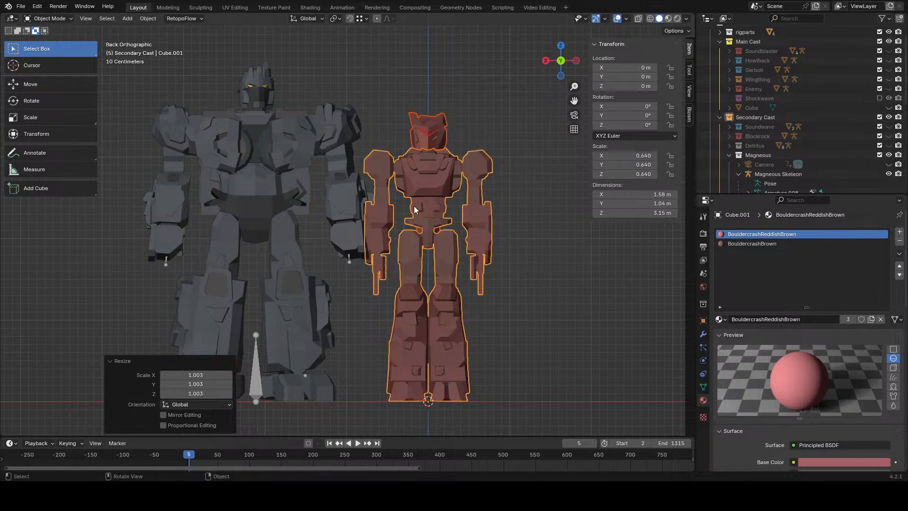
- Shift the Magneous Skeleton away from the red robot along X to about 2.35 m, and clear the selection
scroll(416, 209, down, 3)
middle_drag(484, 240, 471, 274)
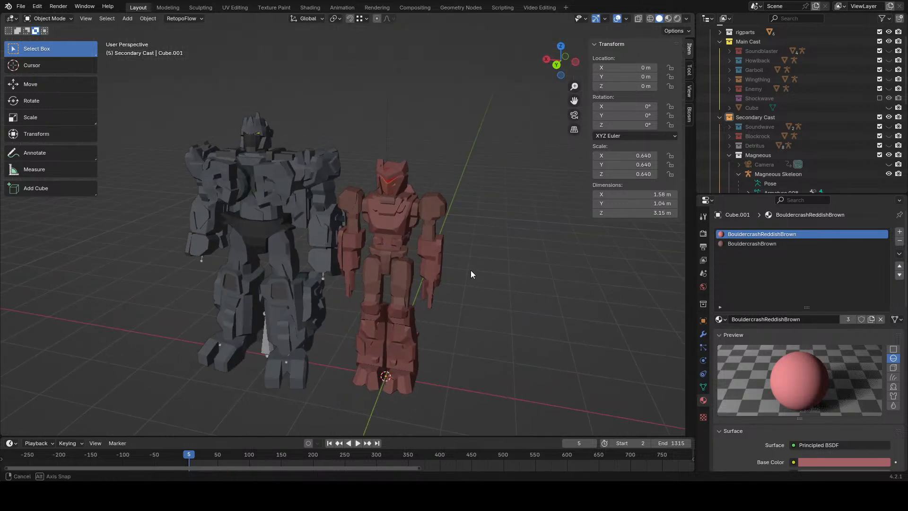
click(313, 257)
click(265, 342)
key(g)
middle_drag(374, 339, 381, 315)
key(x)
click(384, 338)
key(alt+a)
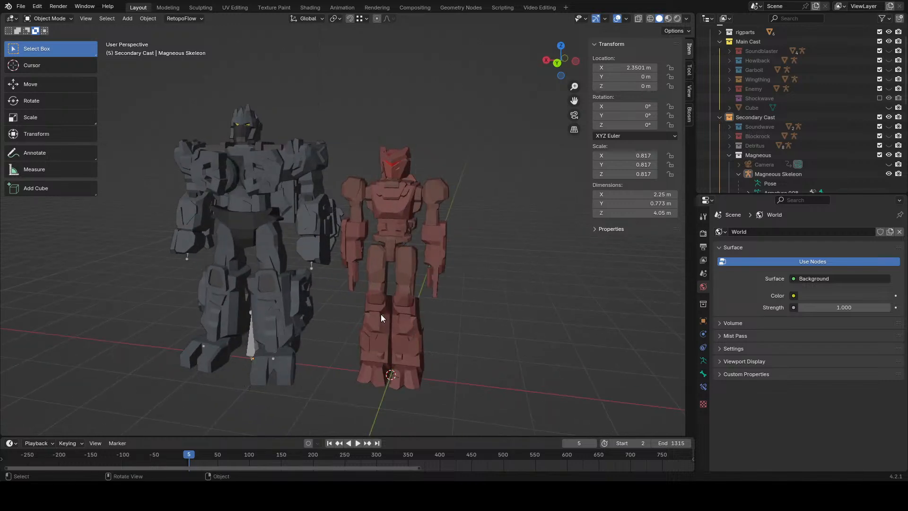
middle_drag(413, 399, 406, 417)
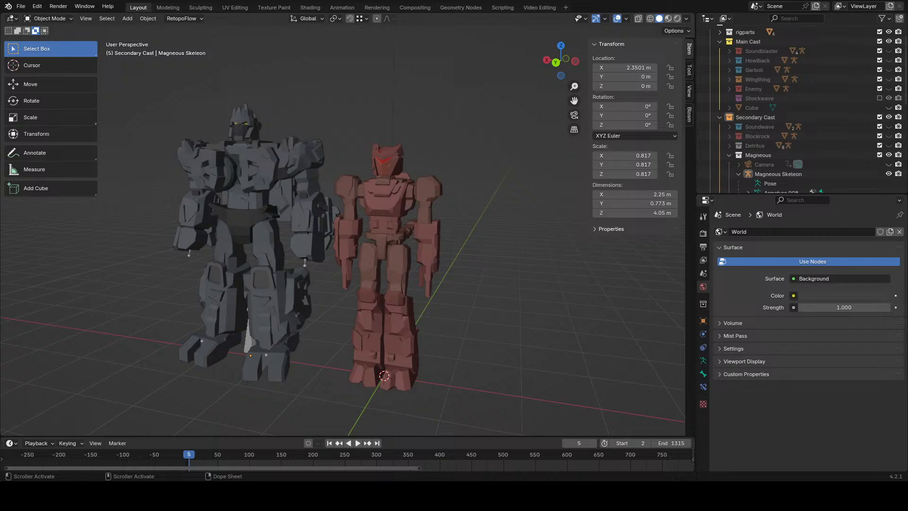